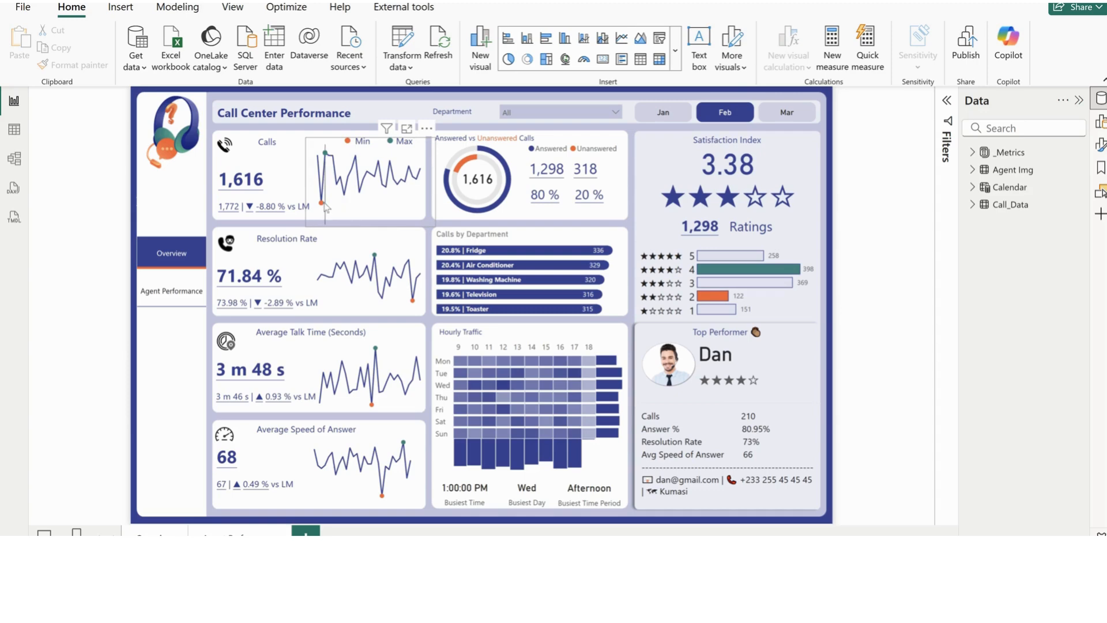
Review the finished call center report's Overview page and scroll through the agent cards on the Agent Performance page
{"action": "mouse_move", "coordinate": [325, 160]}
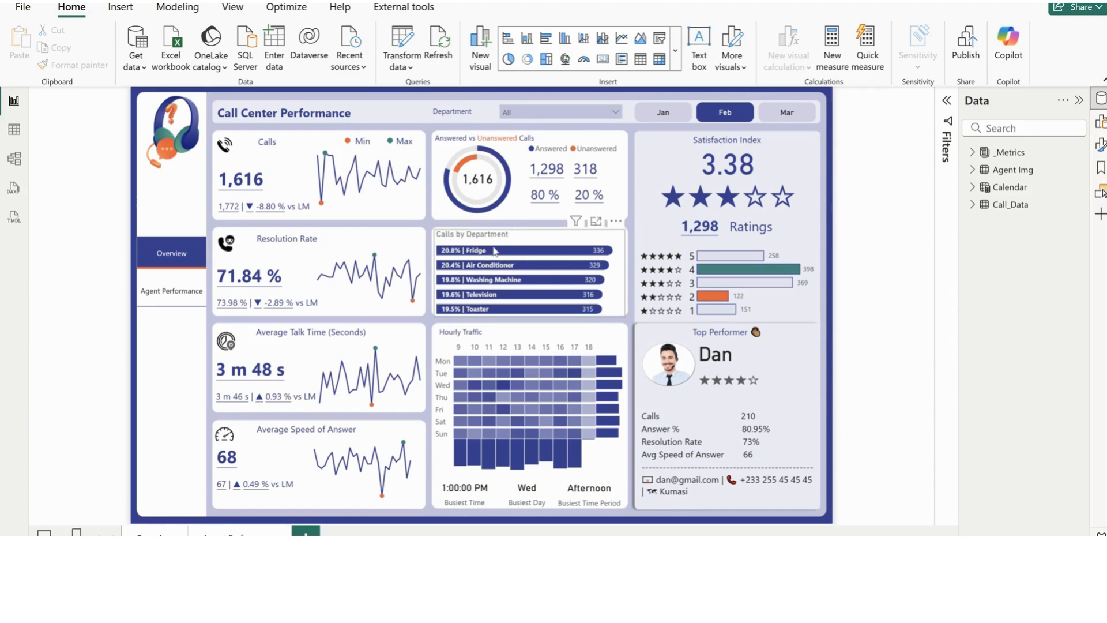
{"action": "mouse_move", "coordinate": [490, 254]}
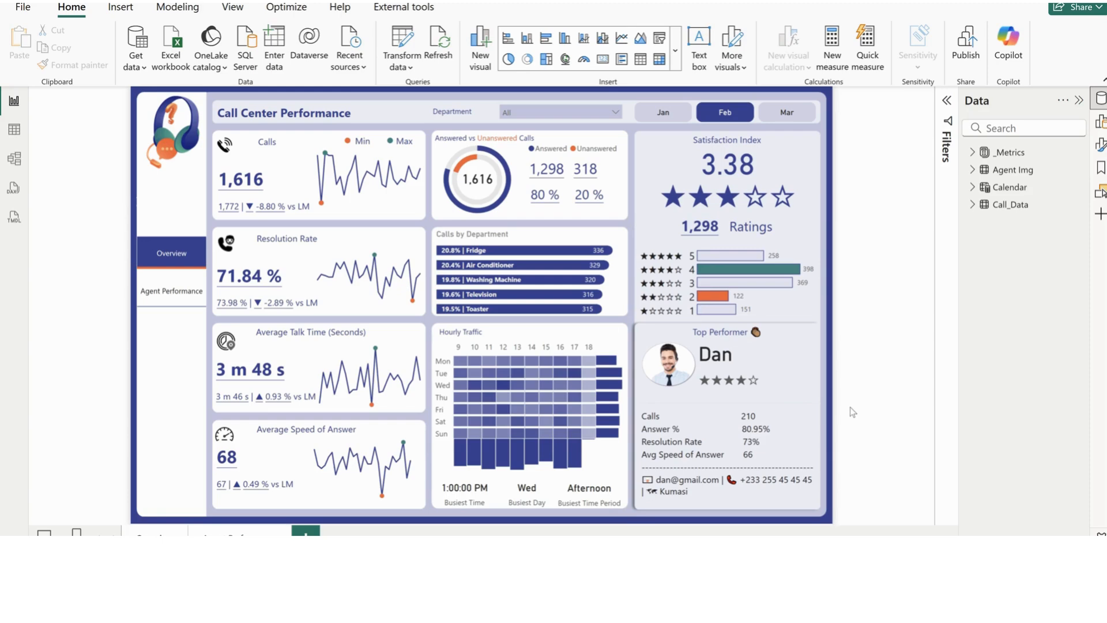
{"action": "left_click", "coordinate": [721, 331]}
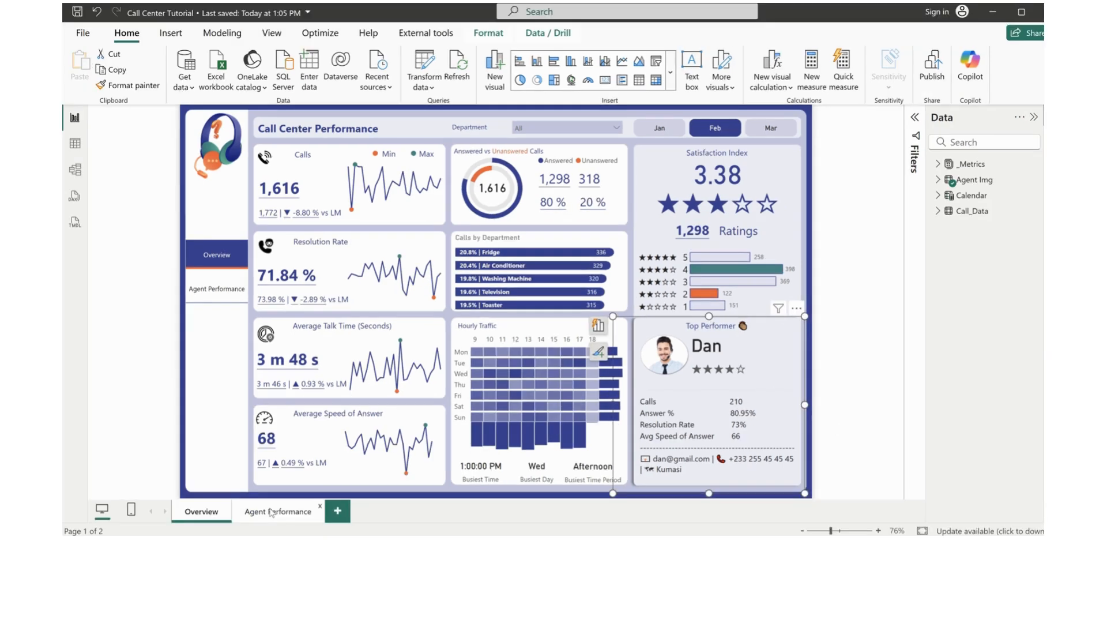
{"action": "left_click", "coordinate": [270, 511]}
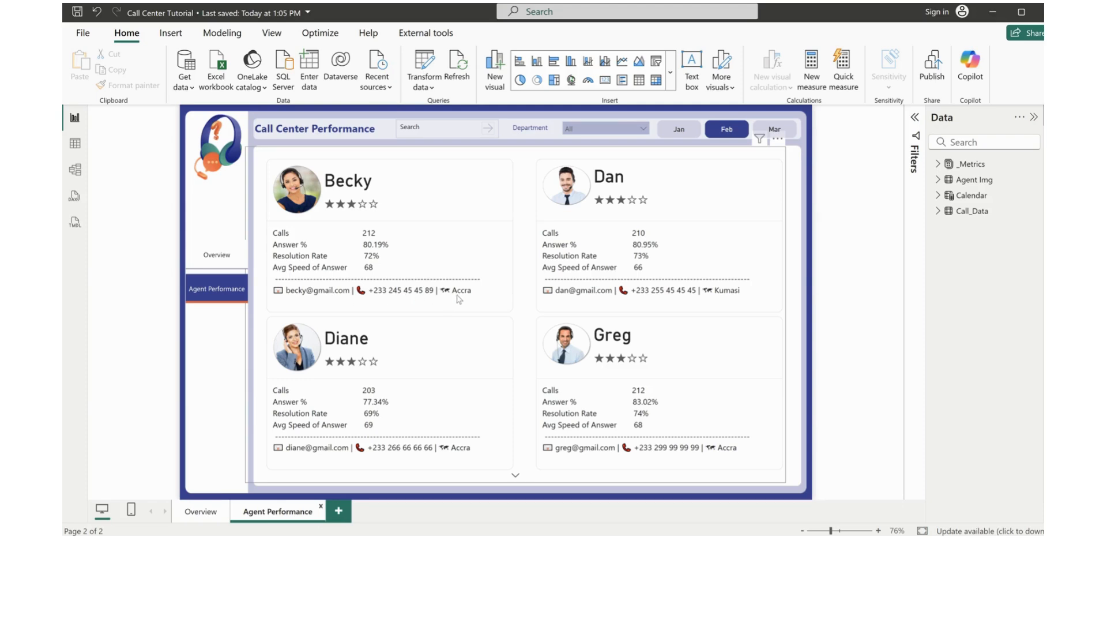
{"action": "left_click", "coordinate": [516, 477]}
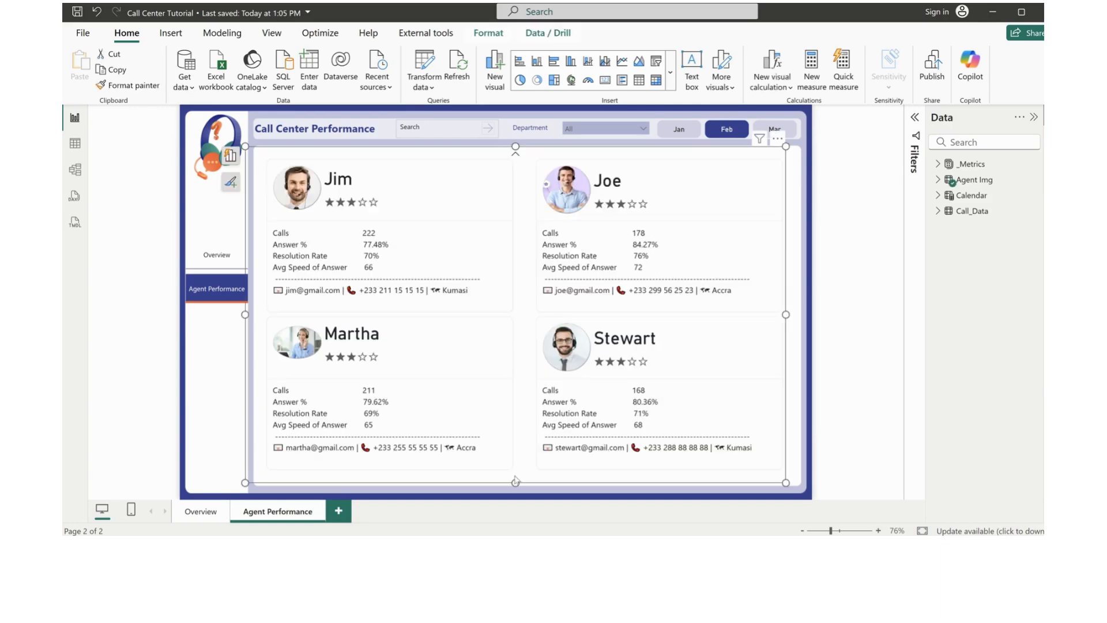
{"action": "left_click", "coordinate": [516, 157]}
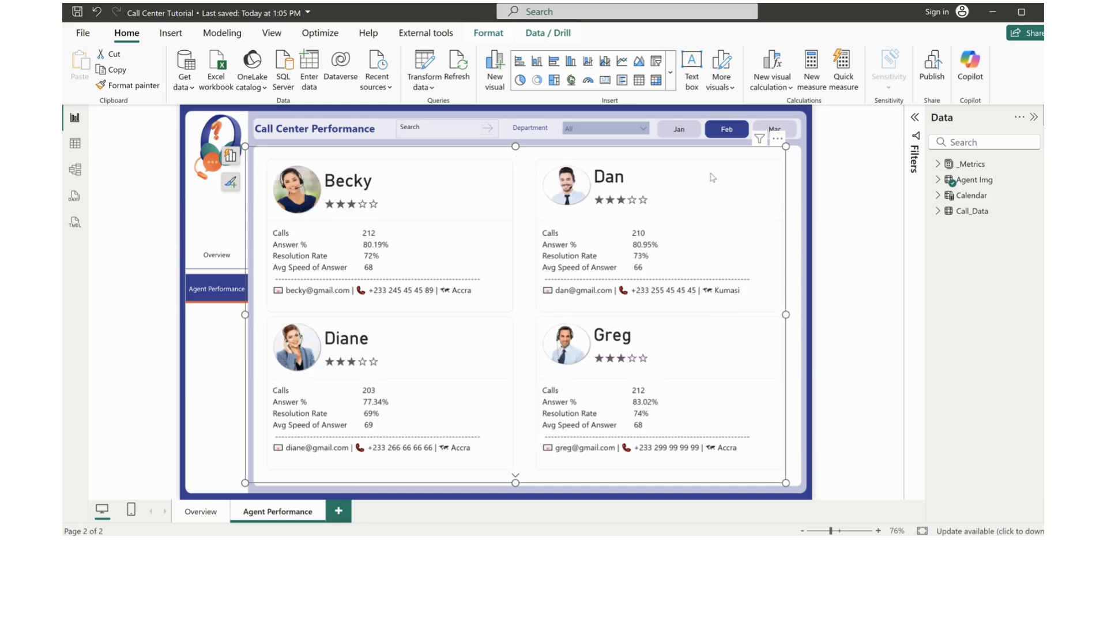
{"action": "left_click", "coordinate": [795, 174]}
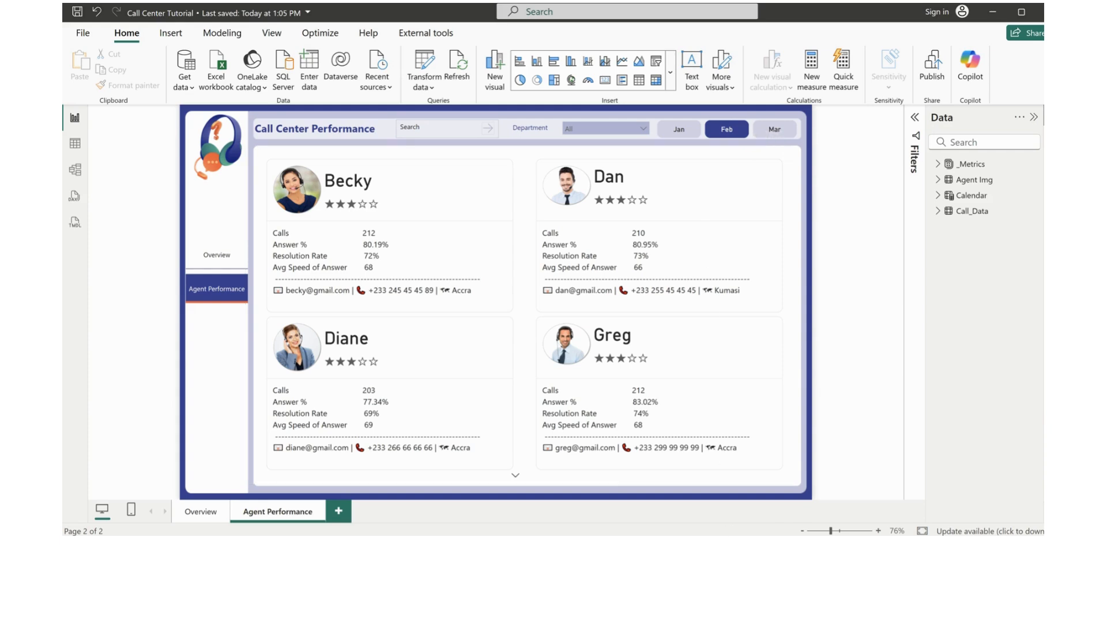
Switch to the blank untitled Power BI report and open the Excel workbook Call-Center-Dataset.xlsx as its data source
{"action": "mouse_move", "coordinate": [657, 514]}
{"action": "left_click", "coordinate": [763, 513]}
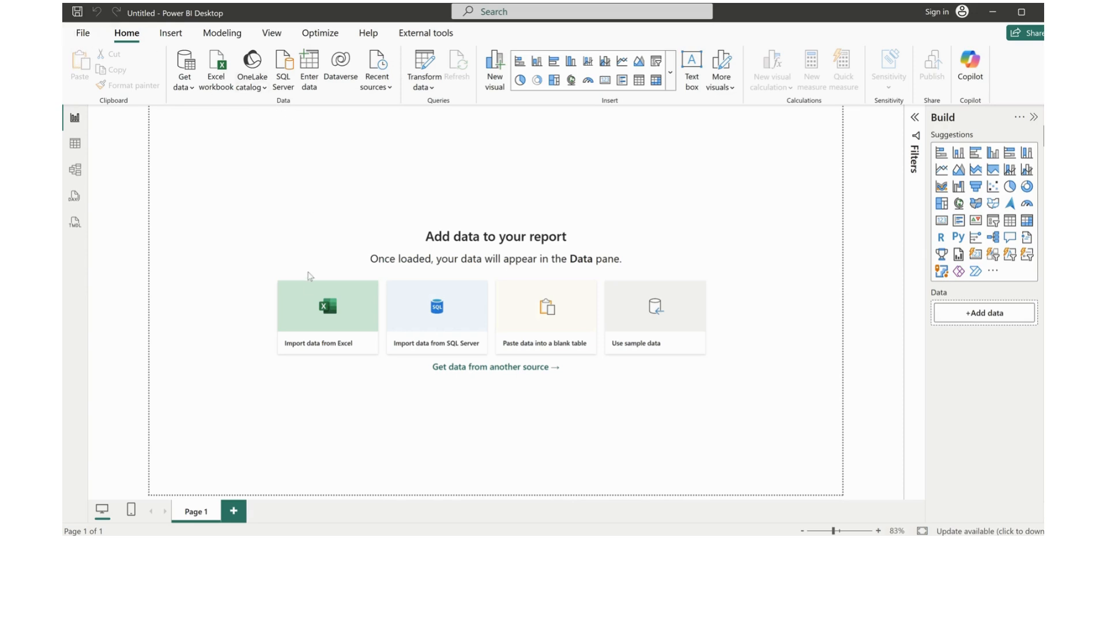
{"action": "left_click", "coordinate": [311, 310]}
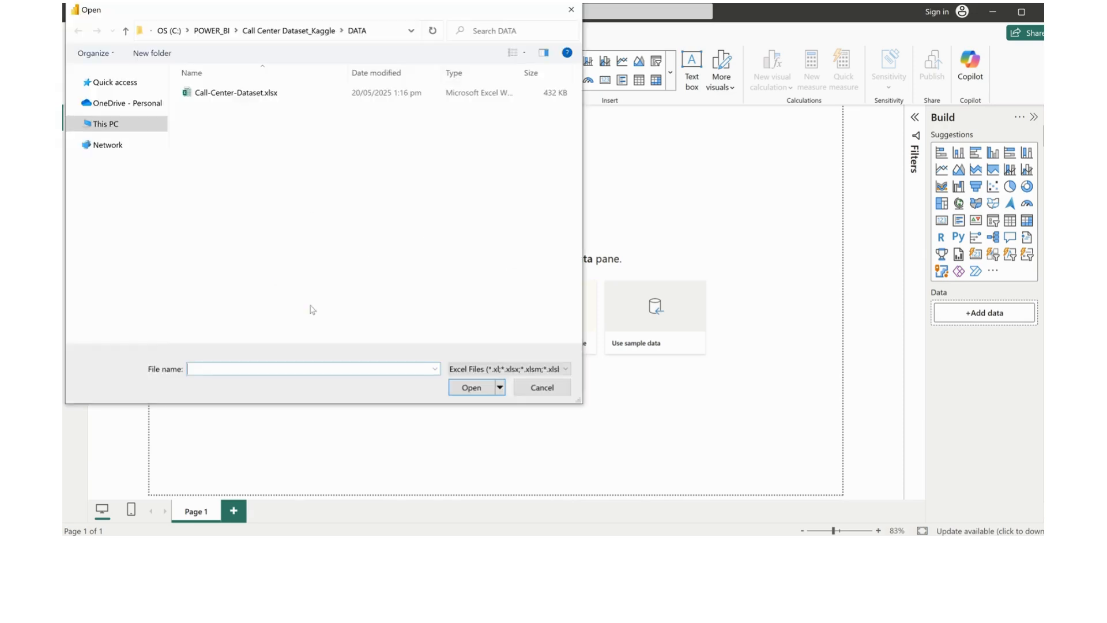
{"action": "left_click", "coordinate": [255, 95]}
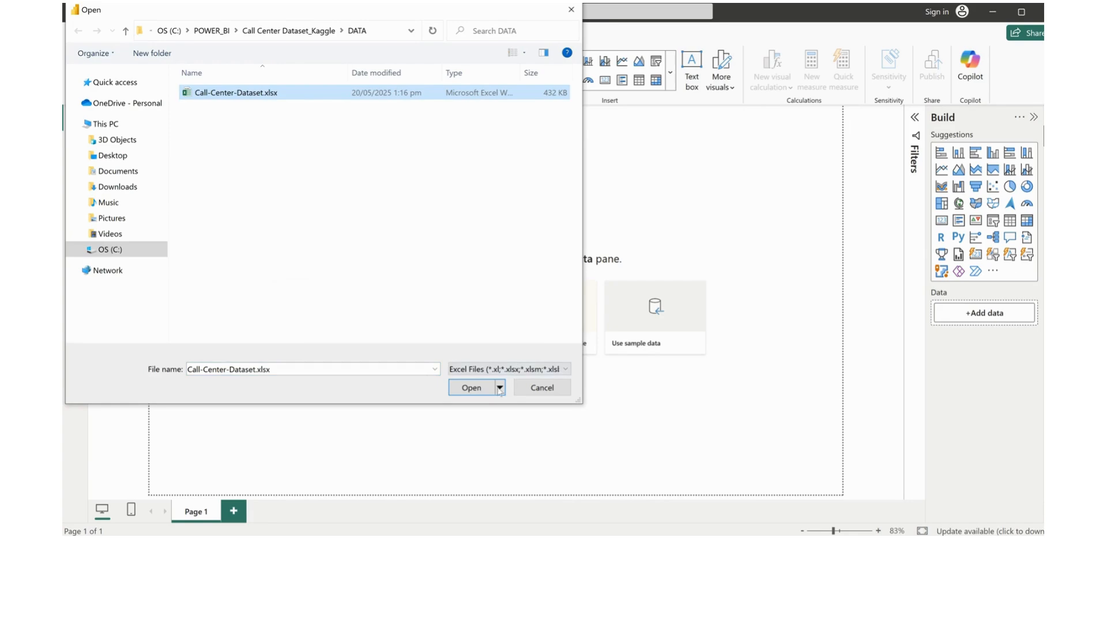
{"action": "left_click", "coordinate": [472, 388]}
Choose the Data table and the Agent Img sheet from the workbook and open them in Power Query Editor for transformation
{"action": "left_click", "coordinate": [316, 150]}
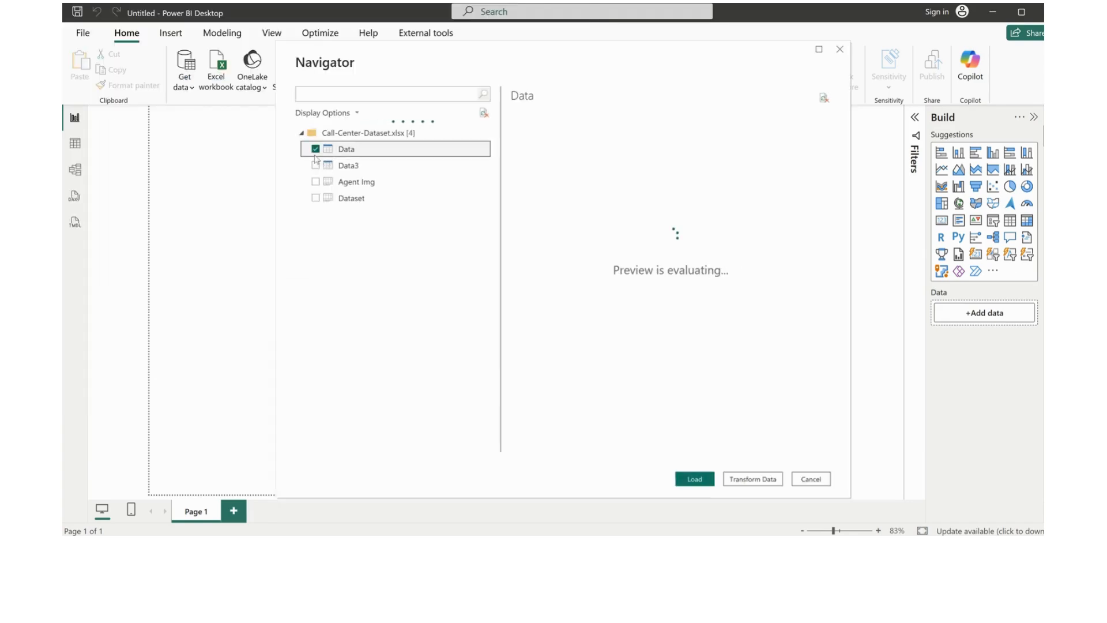
{"action": "left_click", "coordinate": [315, 182]}
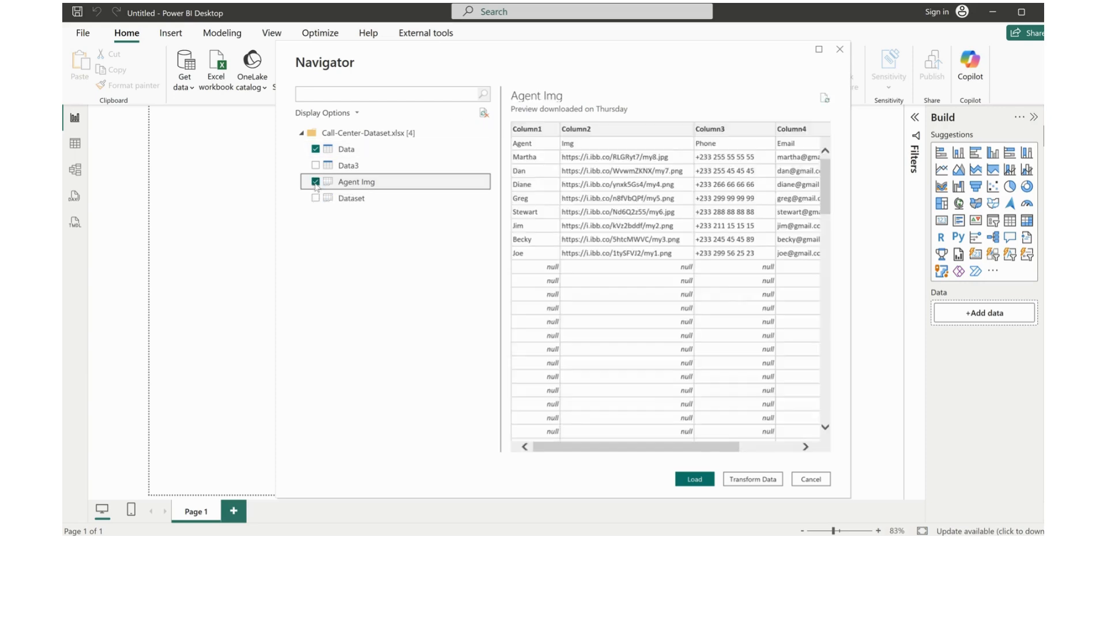
{"action": "left_click", "coordinate": [758, 483]}
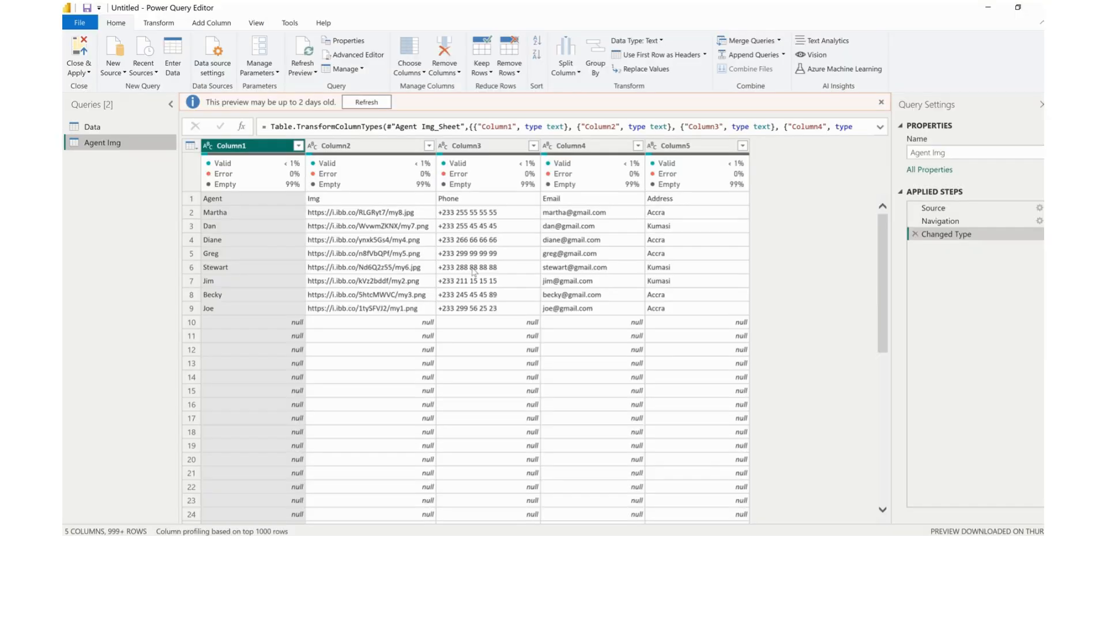
In the Data query, add a new time-only column extracted from the Date column
{"action": "left_click", "coordinate": [110, 126]}
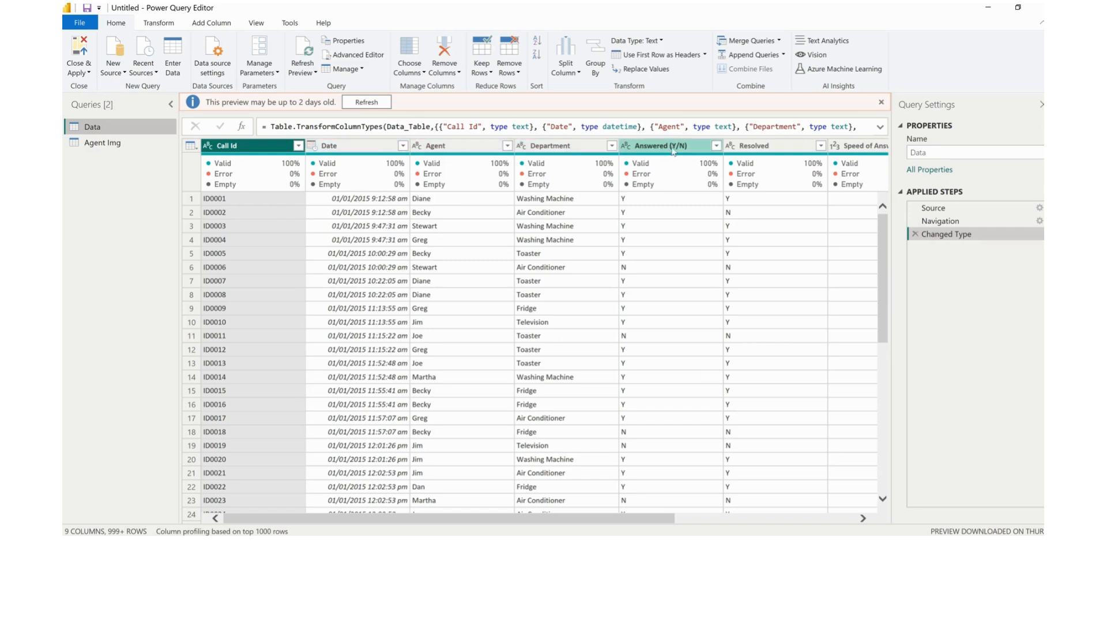
{"action": "left_click_drag", "start_coordinate": [647, 522], "coordinate": [837, 527]}
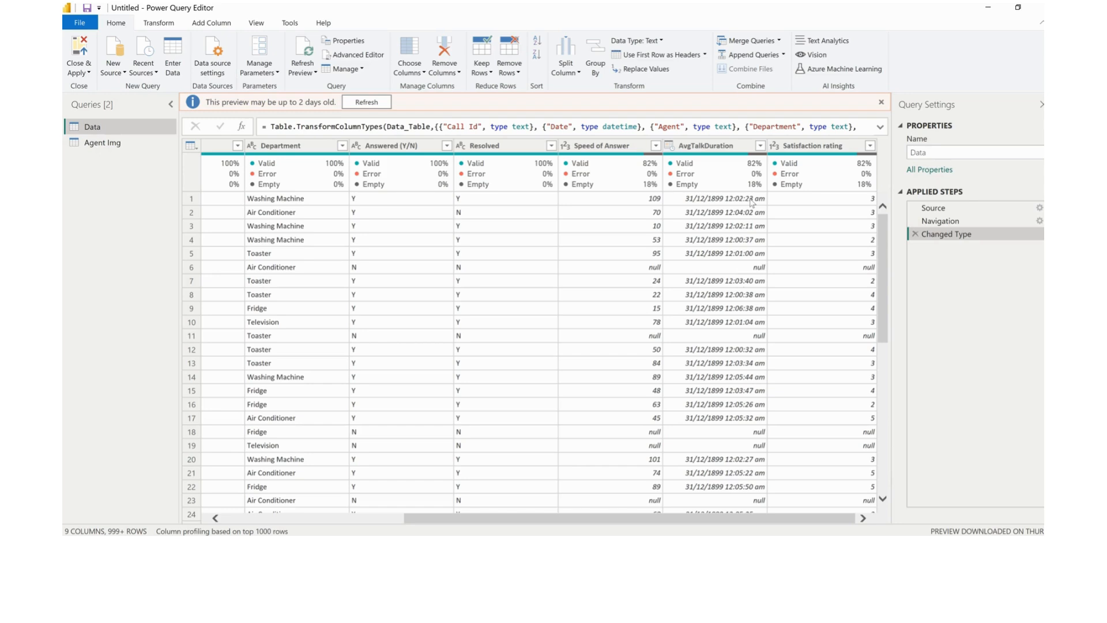
{"action": "left_click_drag", "start_coordinate": [710, 517], "coordinate": [479, 522]}
{"action": "left_click", "coordinate": [348, 147]}
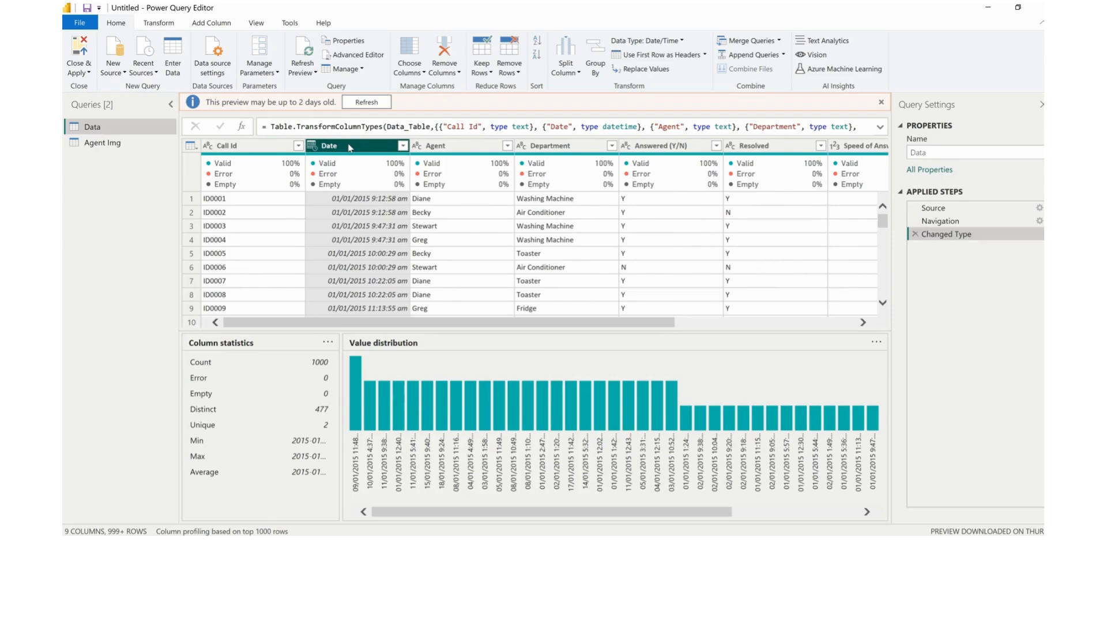
{"action": "left_click", "coordinate": [211, 24]}
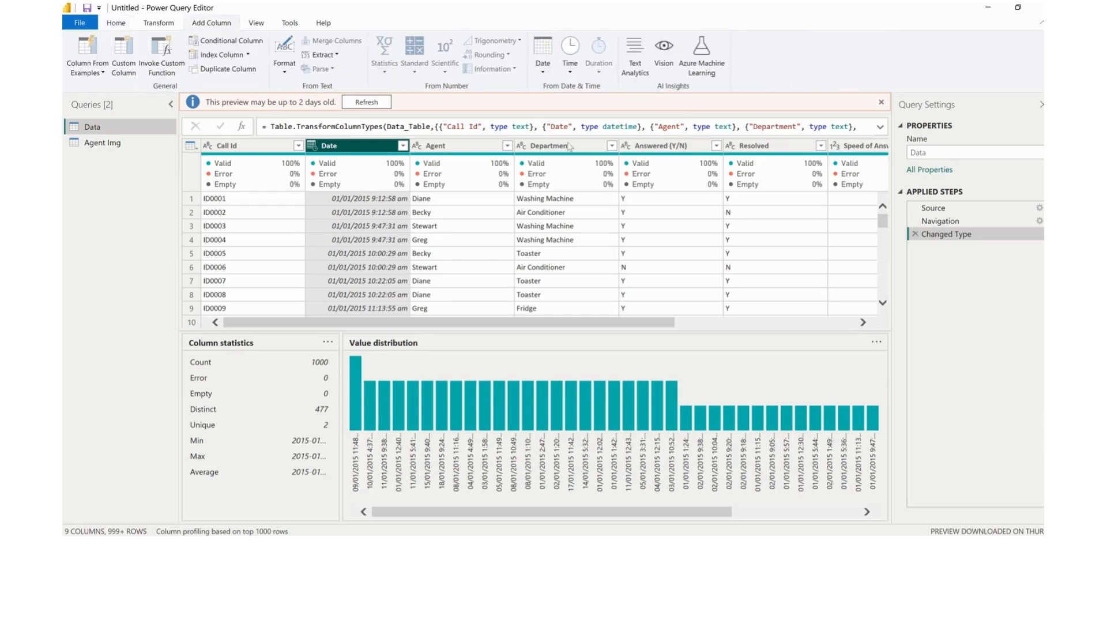
{"action": "left_click", "coordinate": [574, 76]}
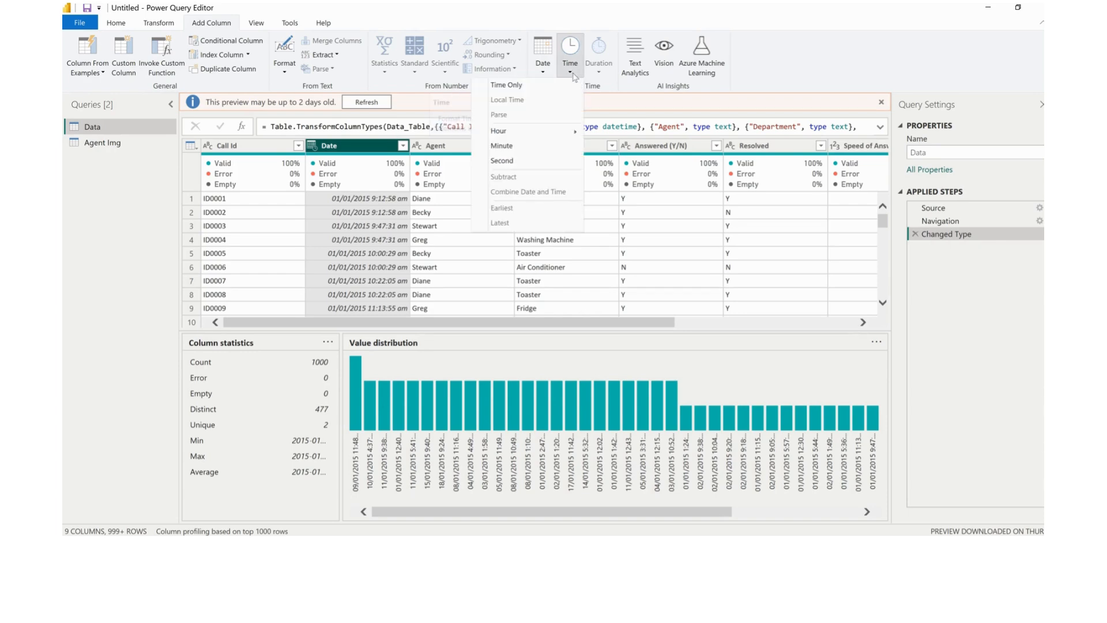
{"action": "left_click", "coordinate": [506, 85]}
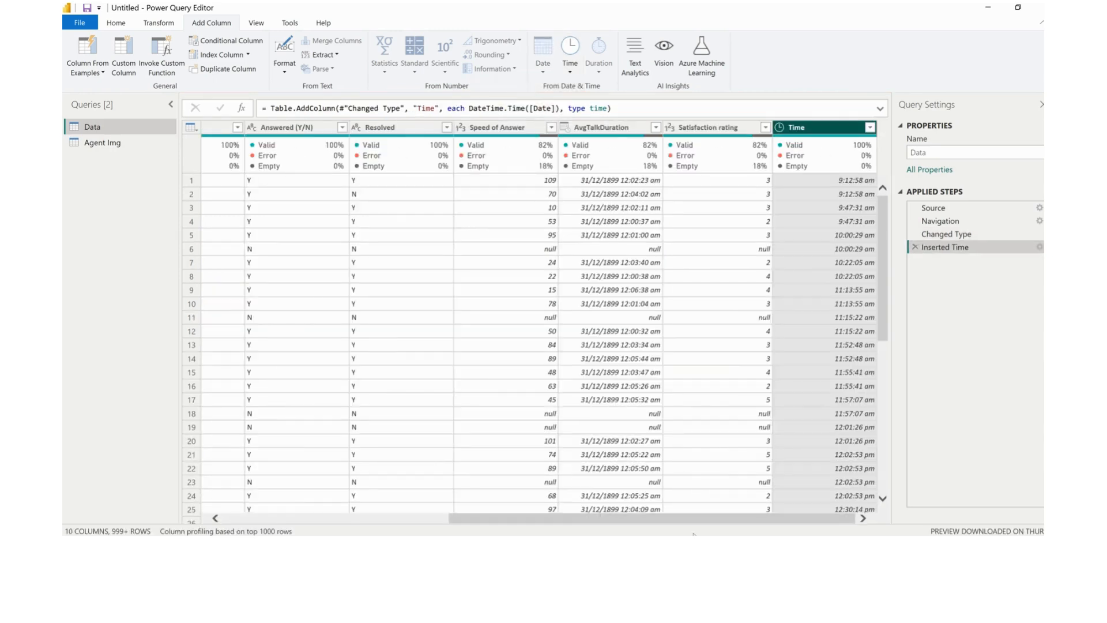
Rename the new Time column as Call Time and move it directly after the Date column
{"action": "left_click_drag", "start_coordinate": [696, 518], "coordinate": [788, 523]}
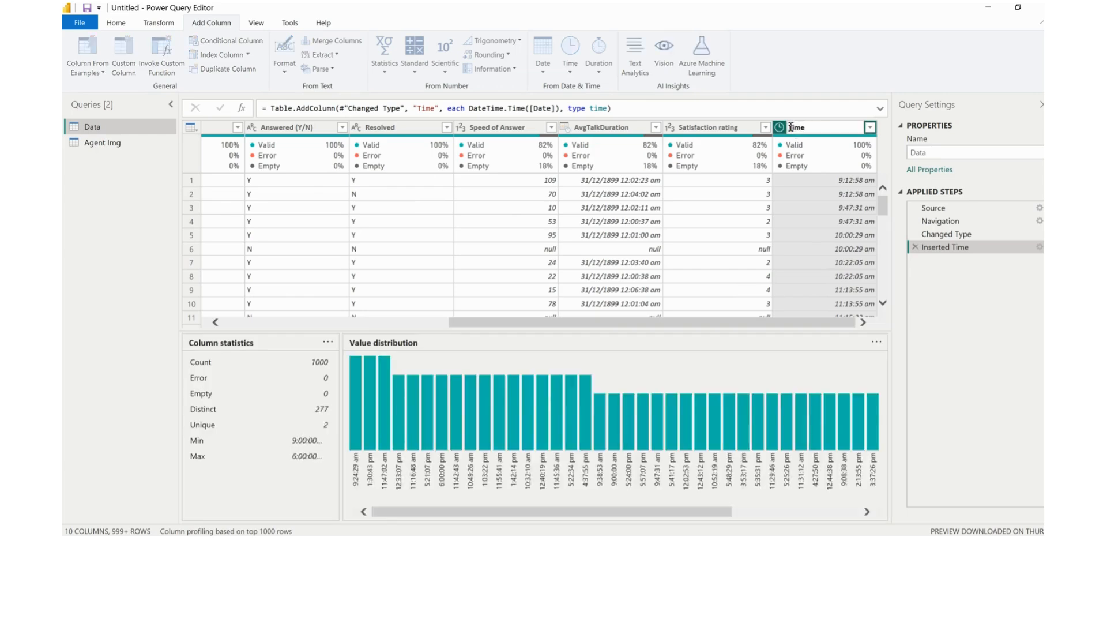
{"action": "type", "text": "Call"}
{"action": "key", "text": "BackSpace"}
{"action": "key", "text": "BackSpace"}
{"action": "key", "text": "BackSpace"}
{"action": "key", "text": "BackSpace"}
{"action": "key", "text": "BackSpace"}
{"action": "type", "text": "Call T"}
{"action": "key", "text": "Return"}
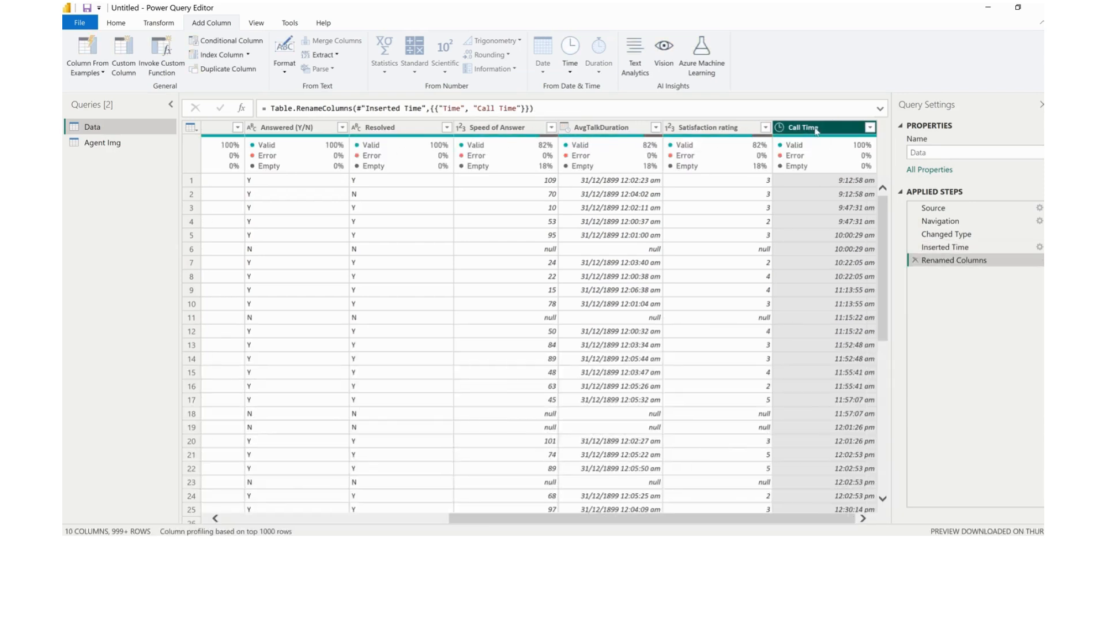
{"action": "left_click_drag", "start_coordinate": [817, 131], "coordinate": [283, 140]}
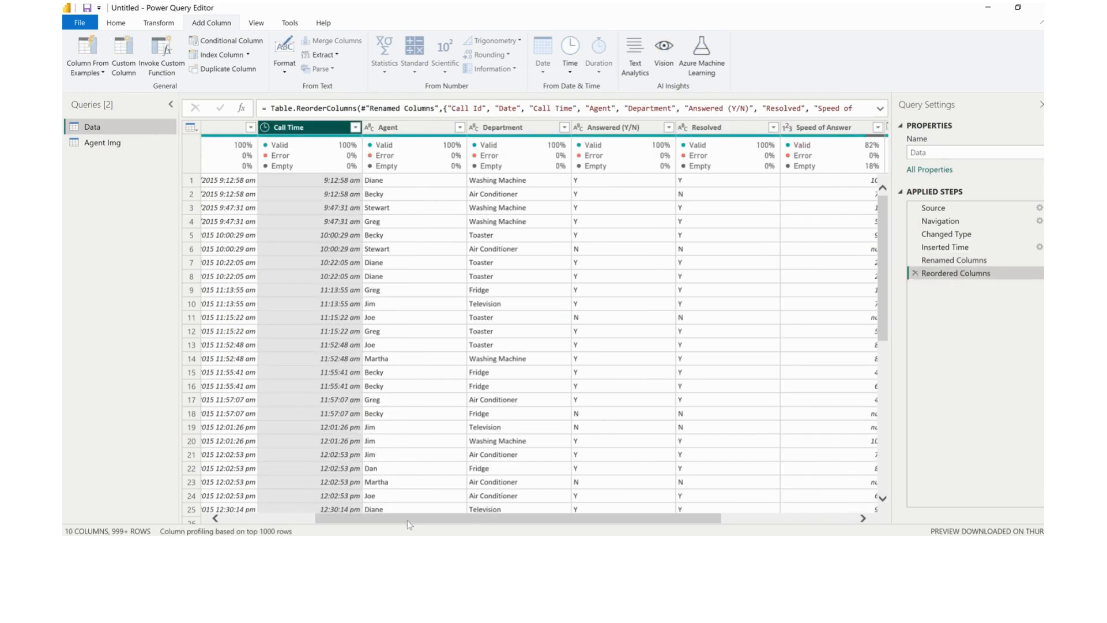
Change the Date column's data type to Date and rename the column as Call Date
{"action": "left_click_drag", "start_coordinate": [407, 520], "coordinate": [313, 519]}
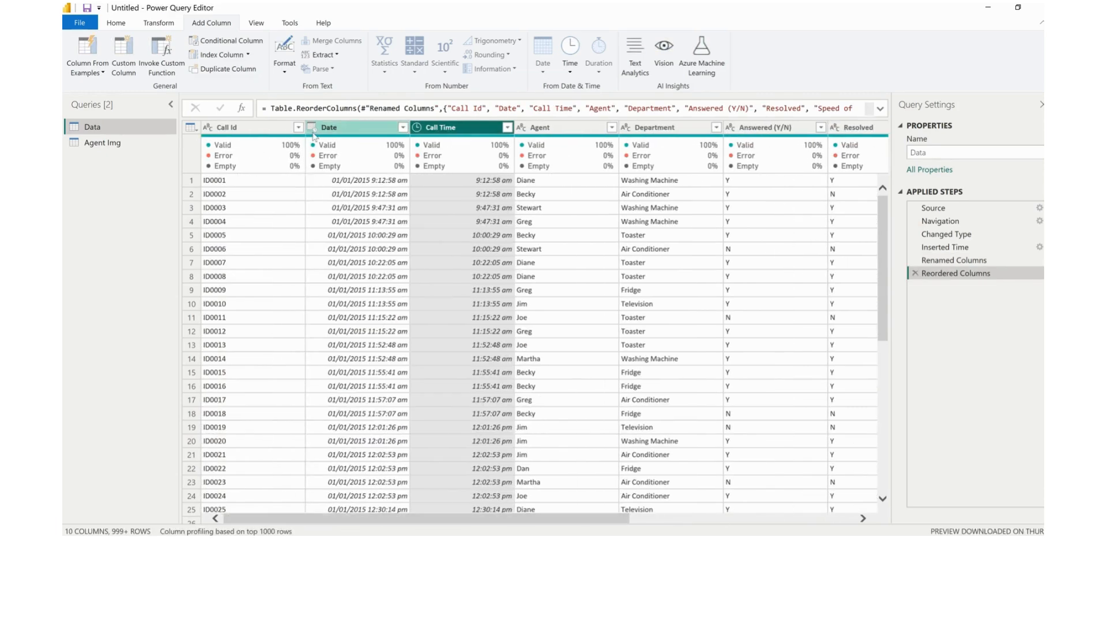
{"action": "left_click", "coordinate": [311, 128]}
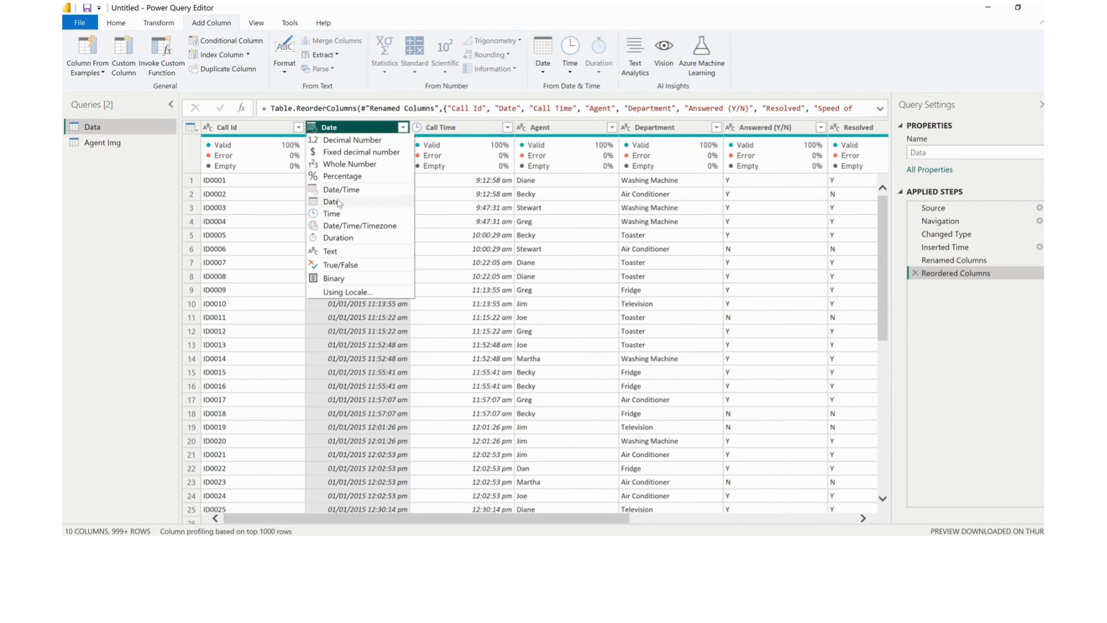
{"action": "left_click", "coordinate": [332, 202]}
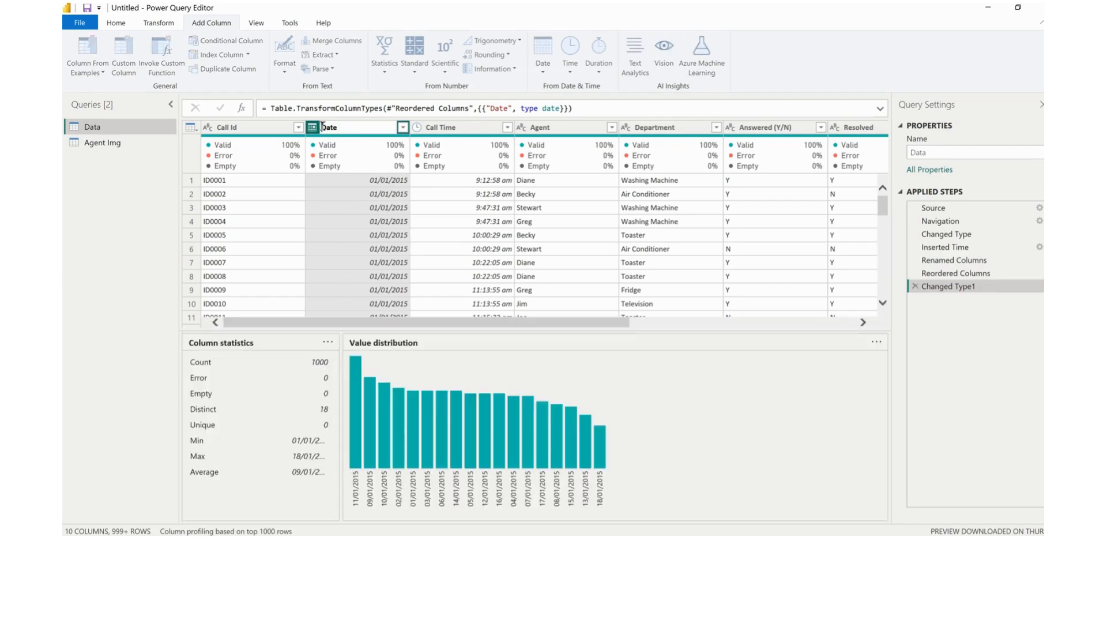
{"action": "type", "text": "Call"}
{"action": "key", "text": "Return"}
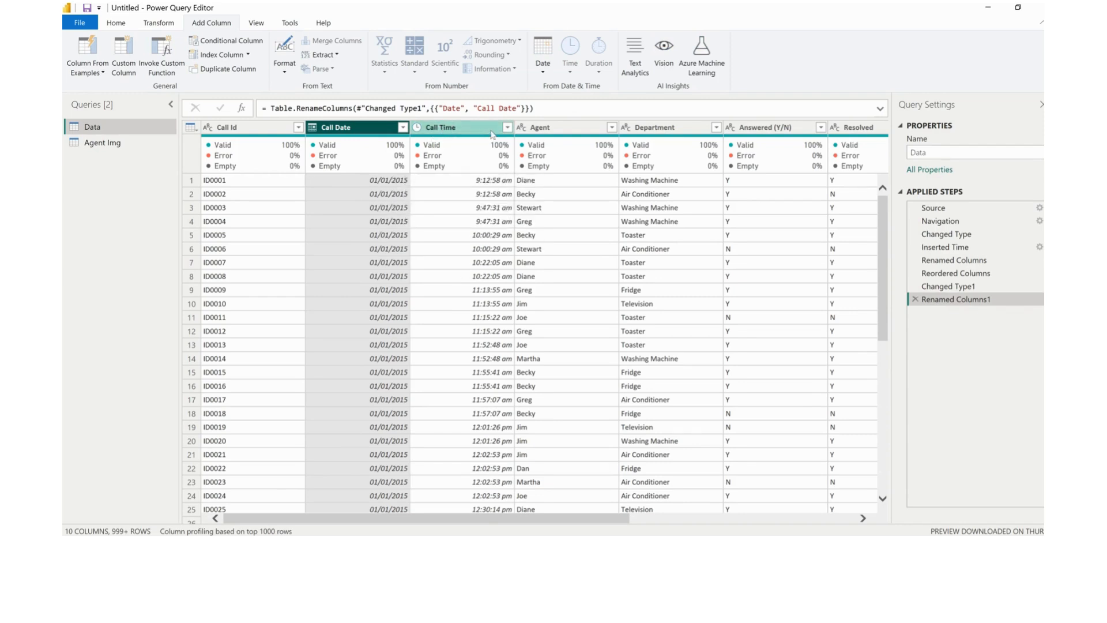
Add a new column containing the hour extracted from the Call Time column
{"action": "left_click", "coordinate": [444, 131]}
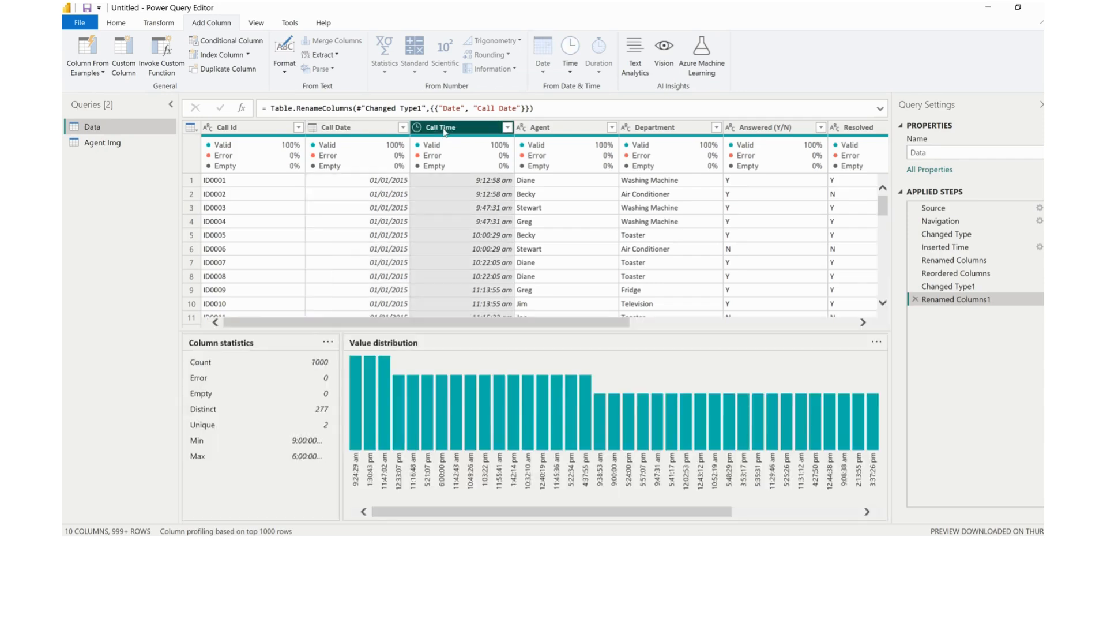
{"action": "left_click", "coordinate": [151, 25]}
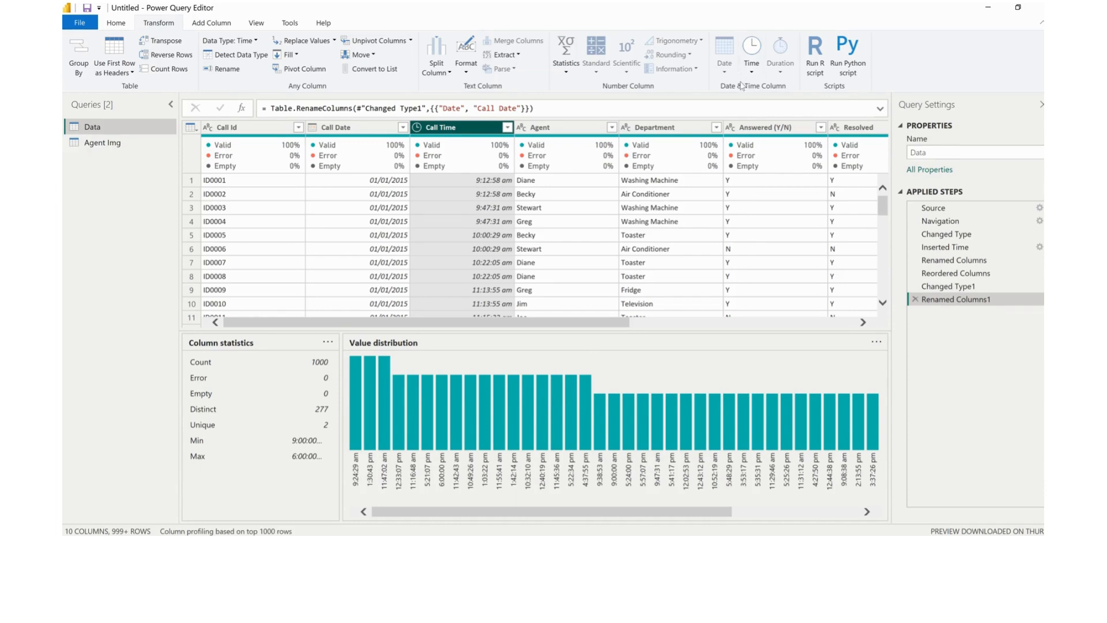
{"action": "left_click", "coordinate": [217, 26]}
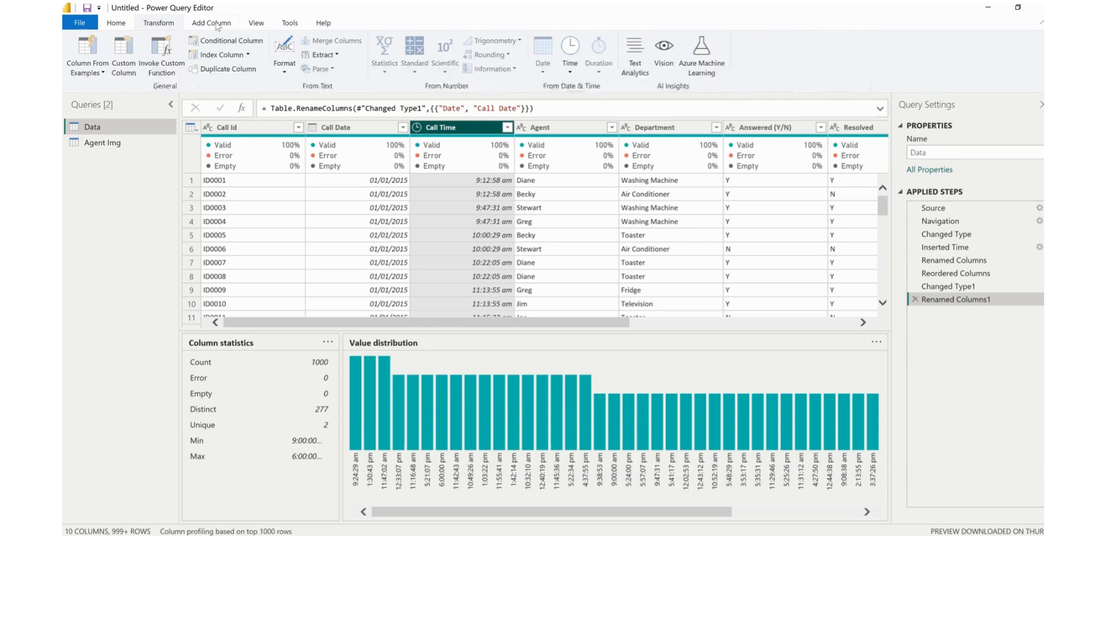
{"action": "left_click", "coordinate": [571, 71]}
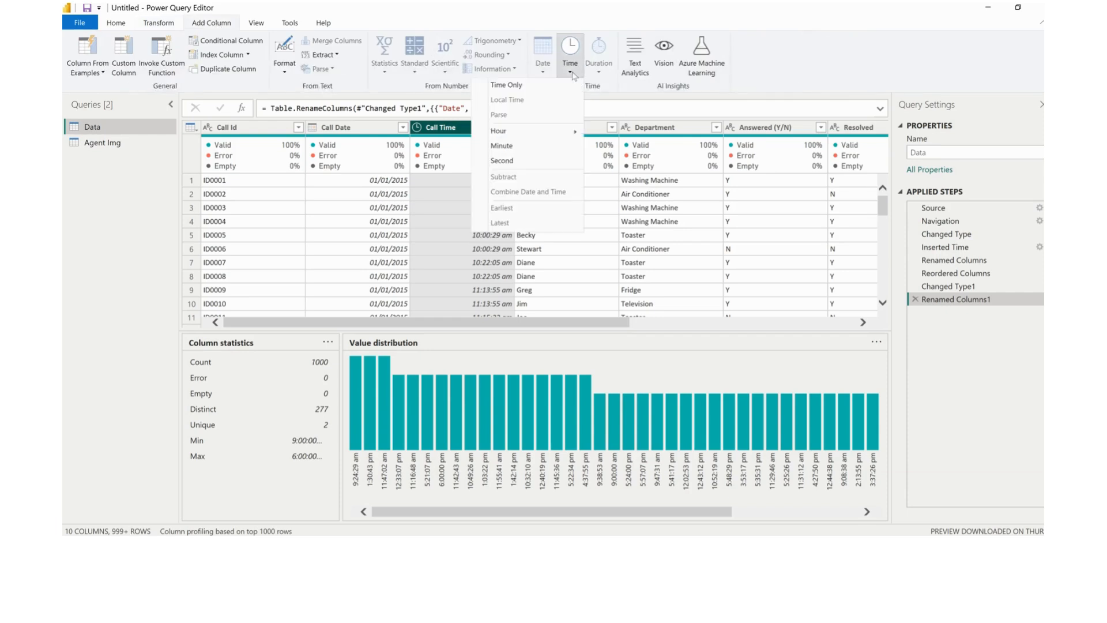
{"action": "mouse_move", "coordinate": [512, 132]}
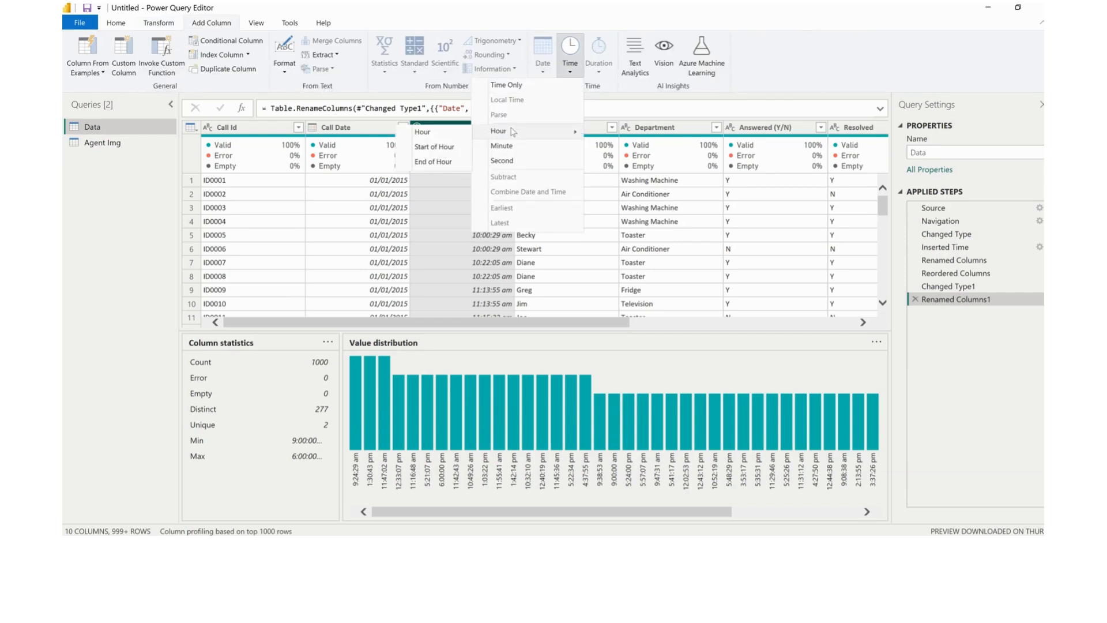
{"action": "left_click", "coordinate": [442, 133]}
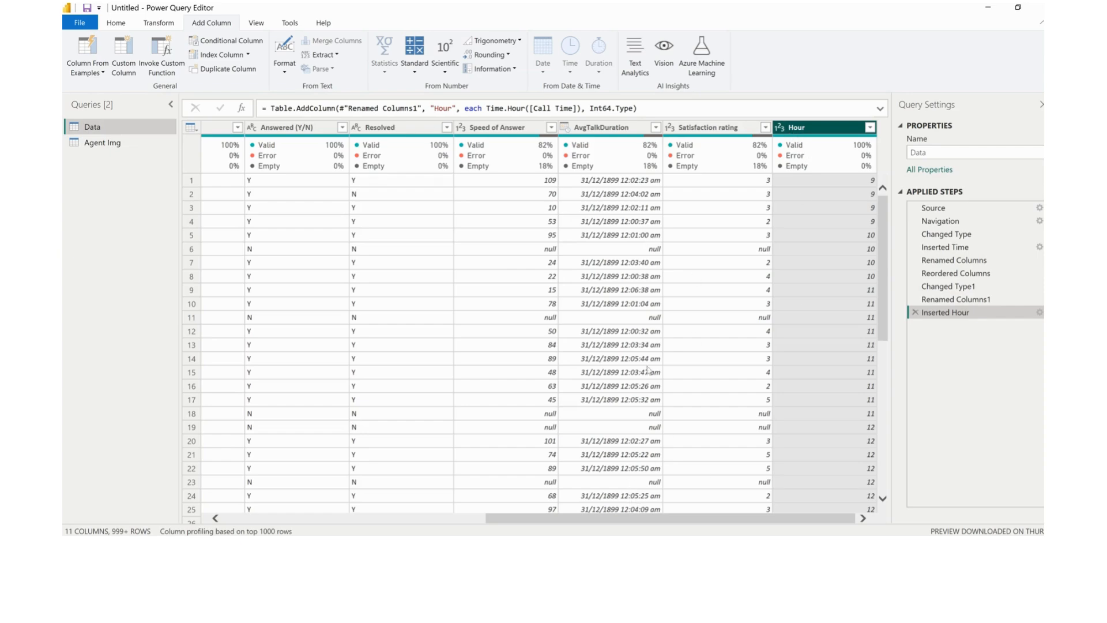
Add a minute column and a second column, both extracted from the AvgTalkDuration column
{"action": "left_click_drag", "start_coordinate": [629, 518], "coordinate": [322, 527]}
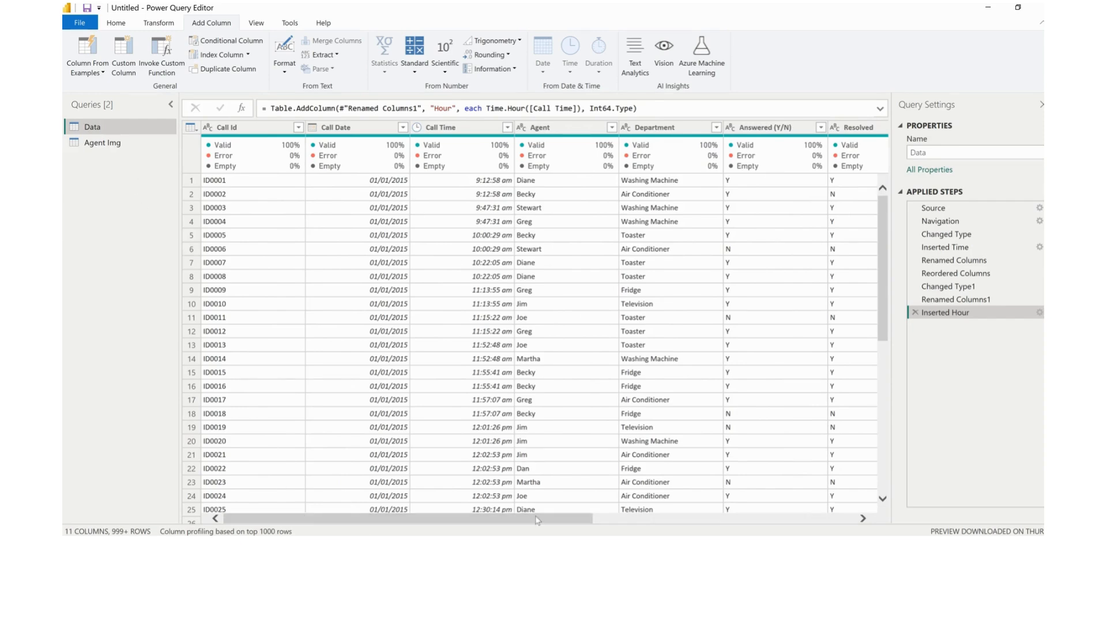
{"action": "left_click_drag", "start_coordinate": [534, 522], "coordinate": [781, 533]}
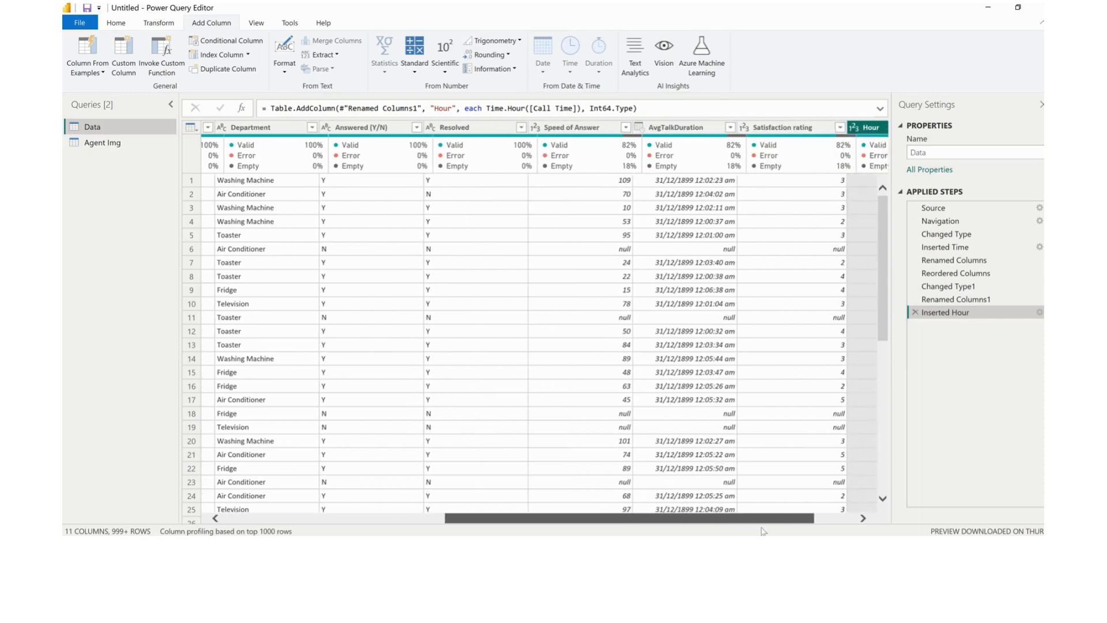
{"action": "left_click", "coordinate": [629, 128]}
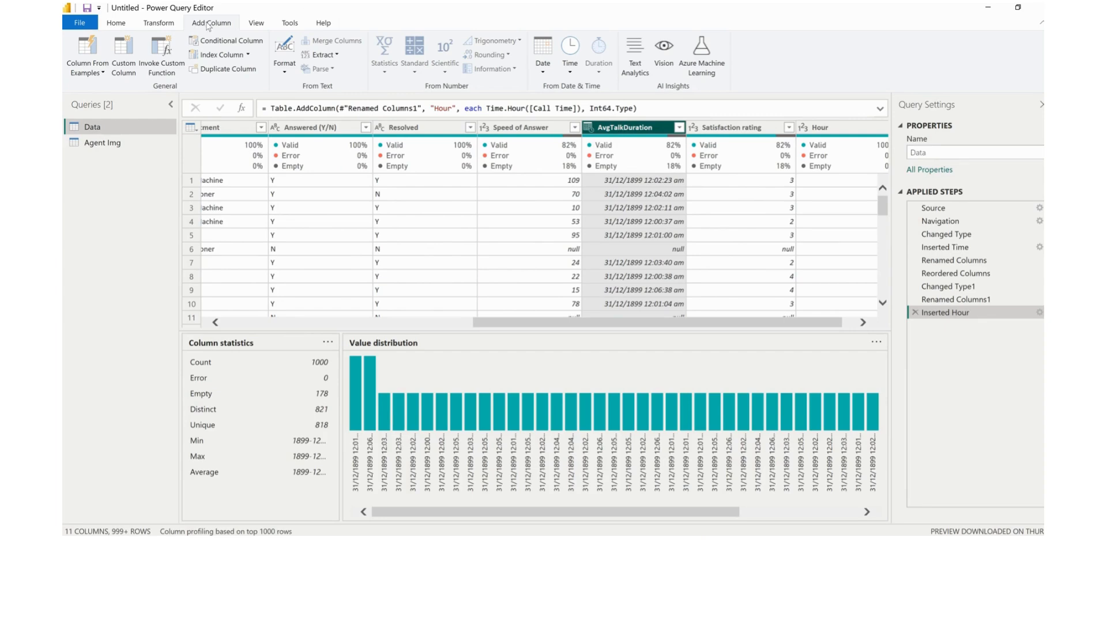
{"action": "left_click", "coordinate": [571, 72]}
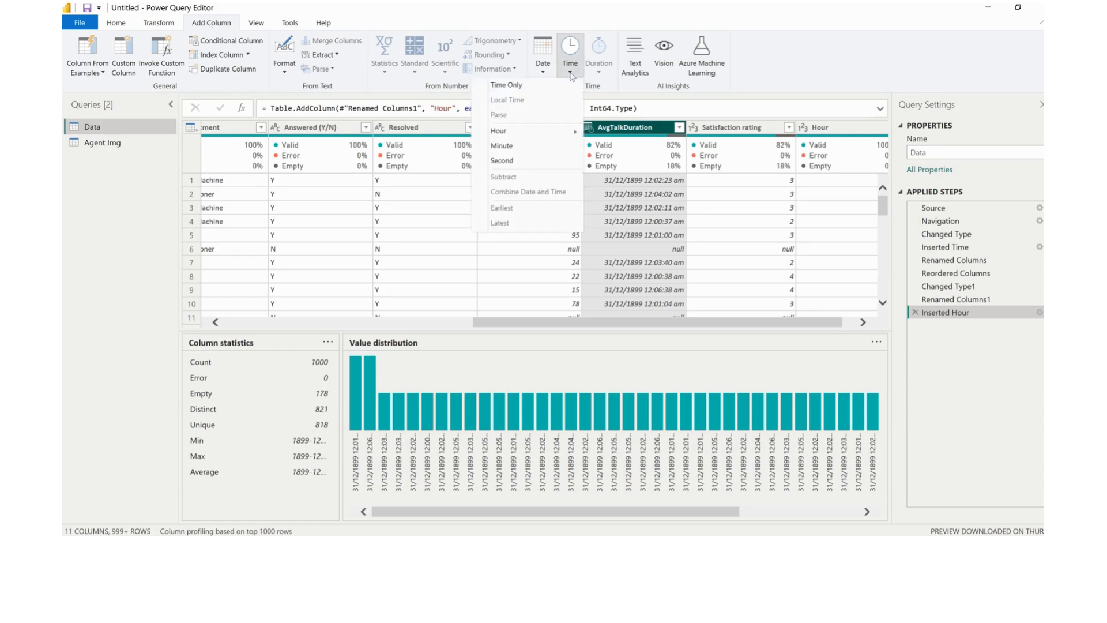
{"action": "left_click", "coordinate": [532, 147]}
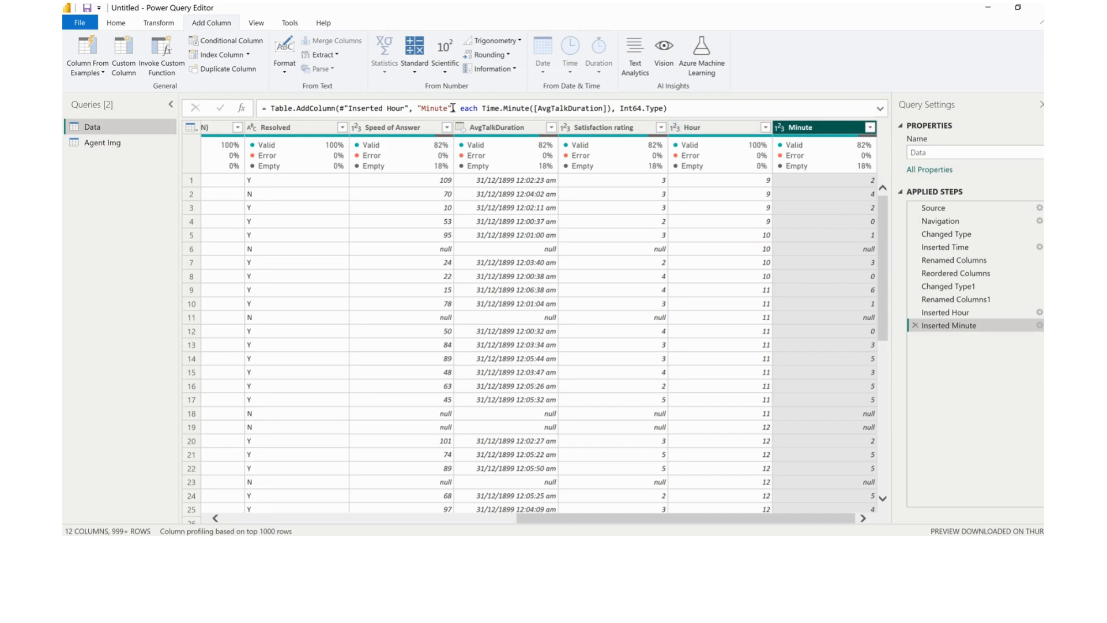
{"action": "left_click", "coordinate": [490, 128]}
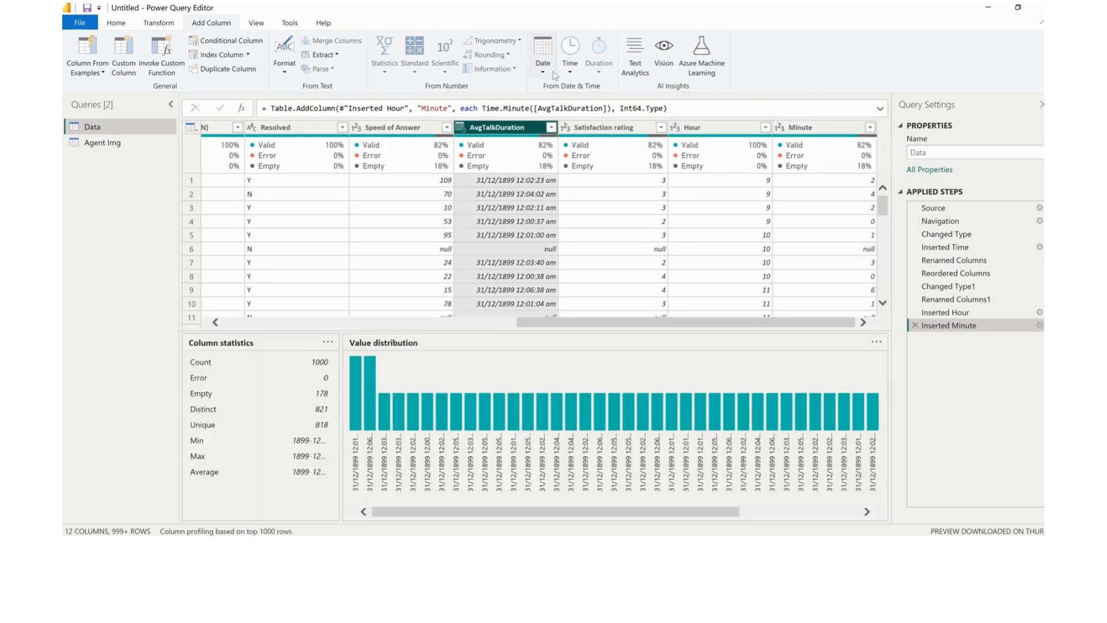
{"action": "left_click", "coordinate": [575, 72]}
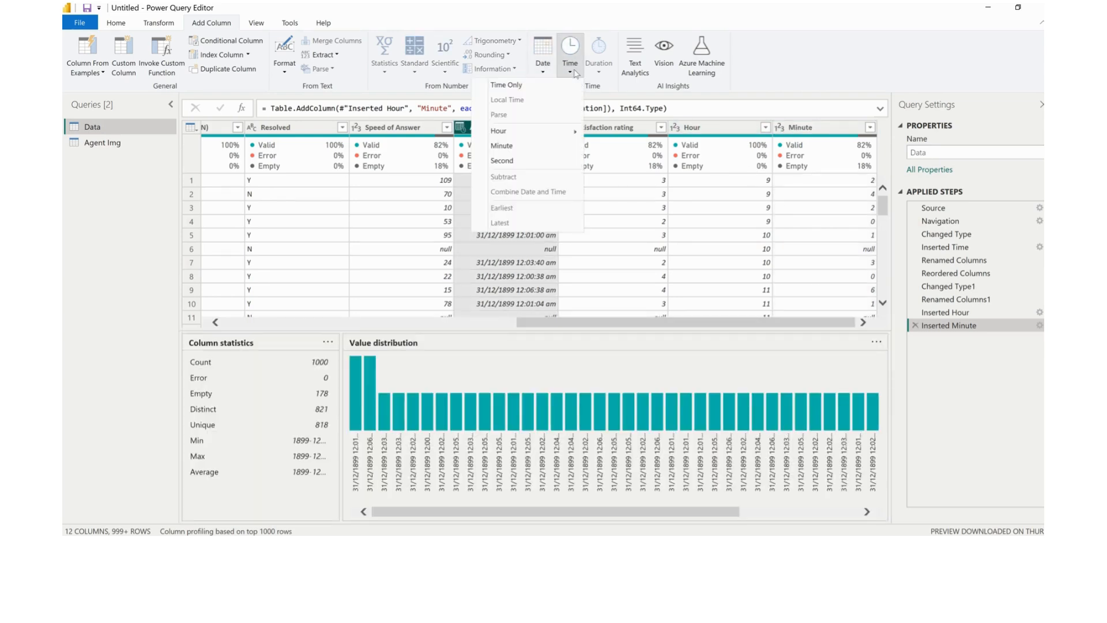
{"action": "left_click", "coordinate": [528, 162]}
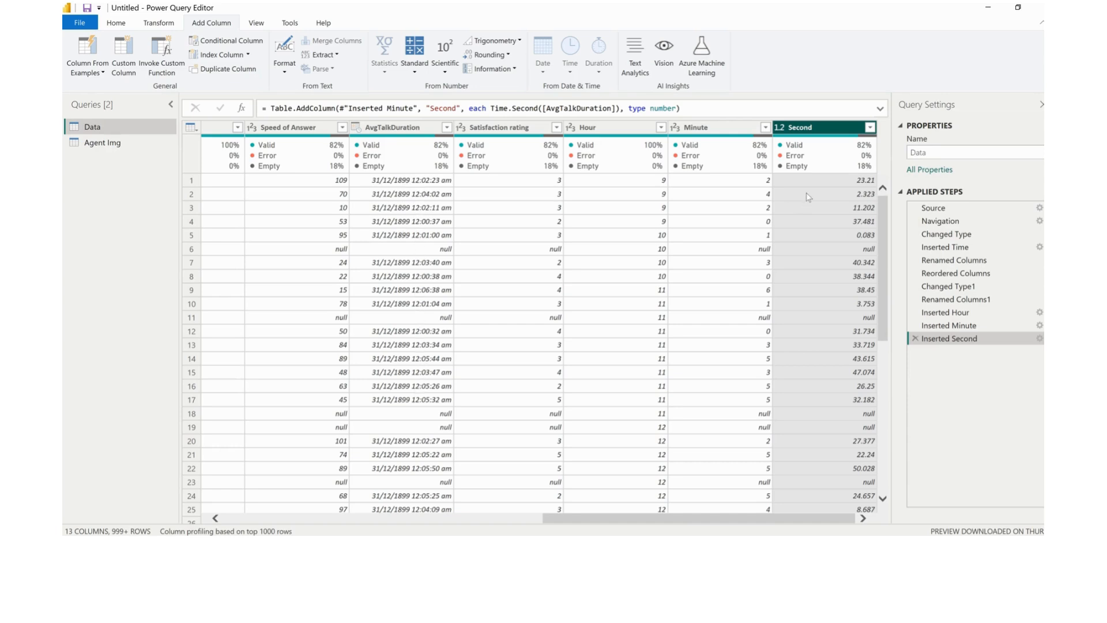
Multiply the values of the Minute column in place by 60 to convert them to seconds
{"action": "left_click", "coordinate": [705, 128]}
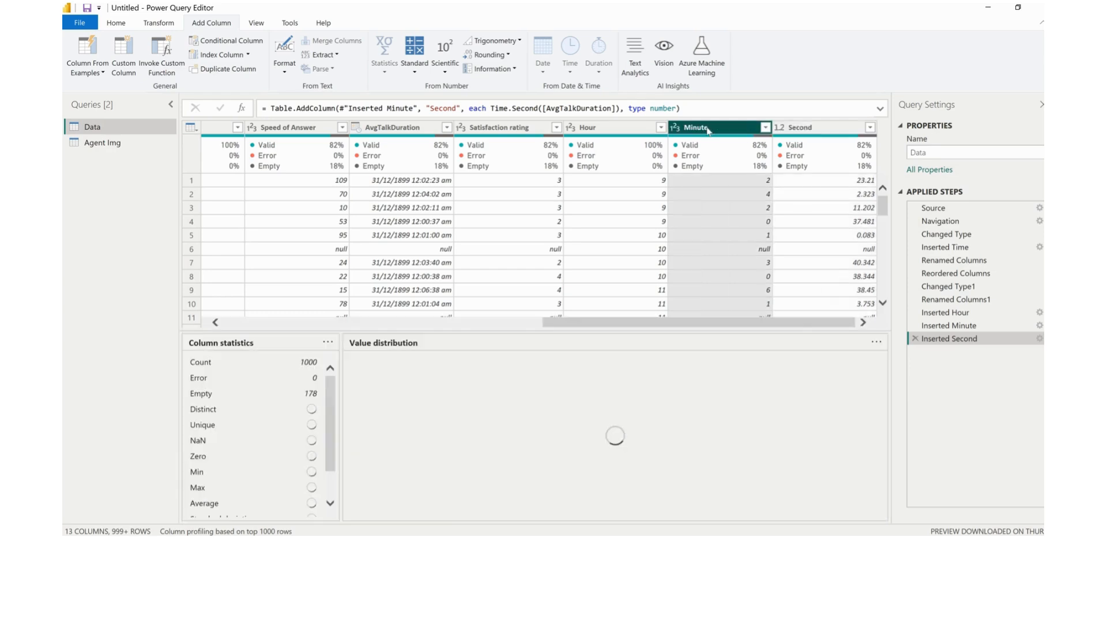
{"action": "left_click", "coordinate": [171, 26]}
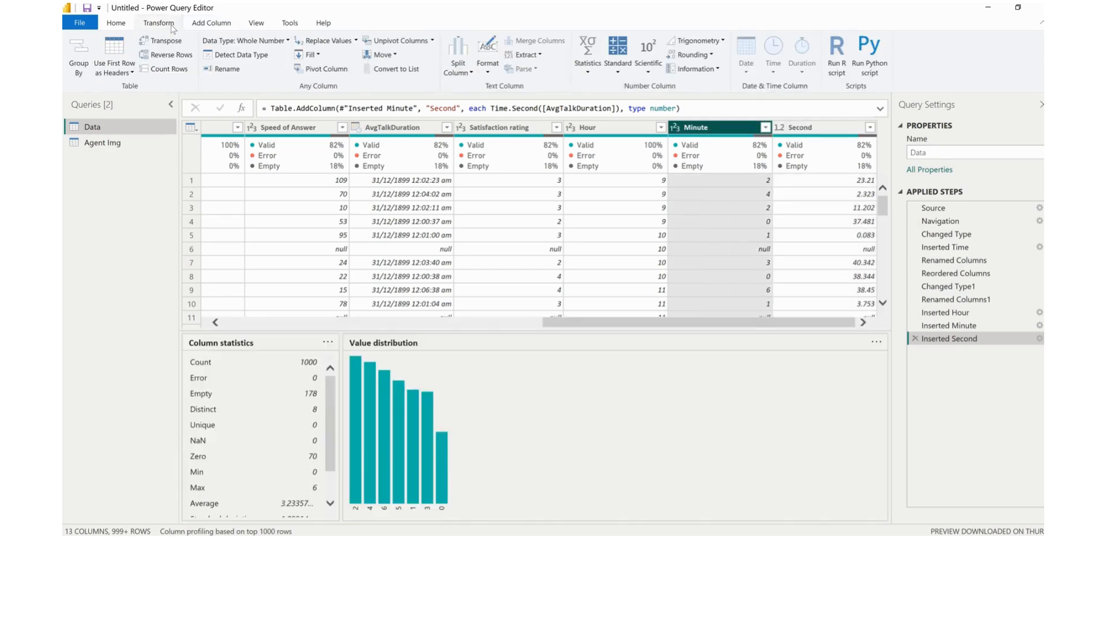
{"action": "left_click", "coordinate": [615, 79]}
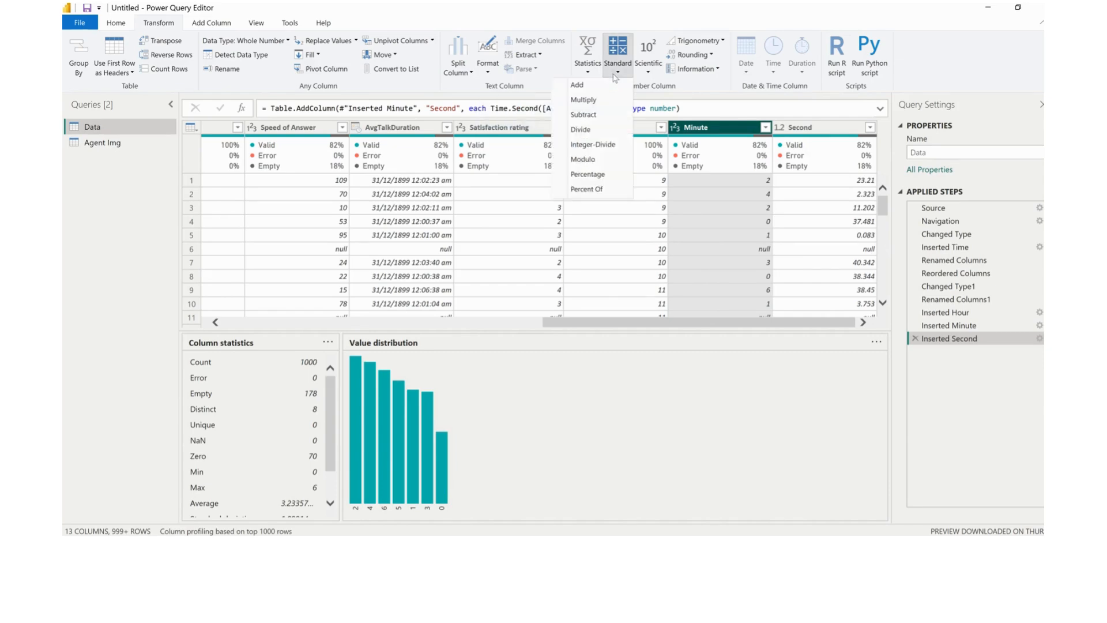
{"action": "left_click", "coordinate": [596, 101]}
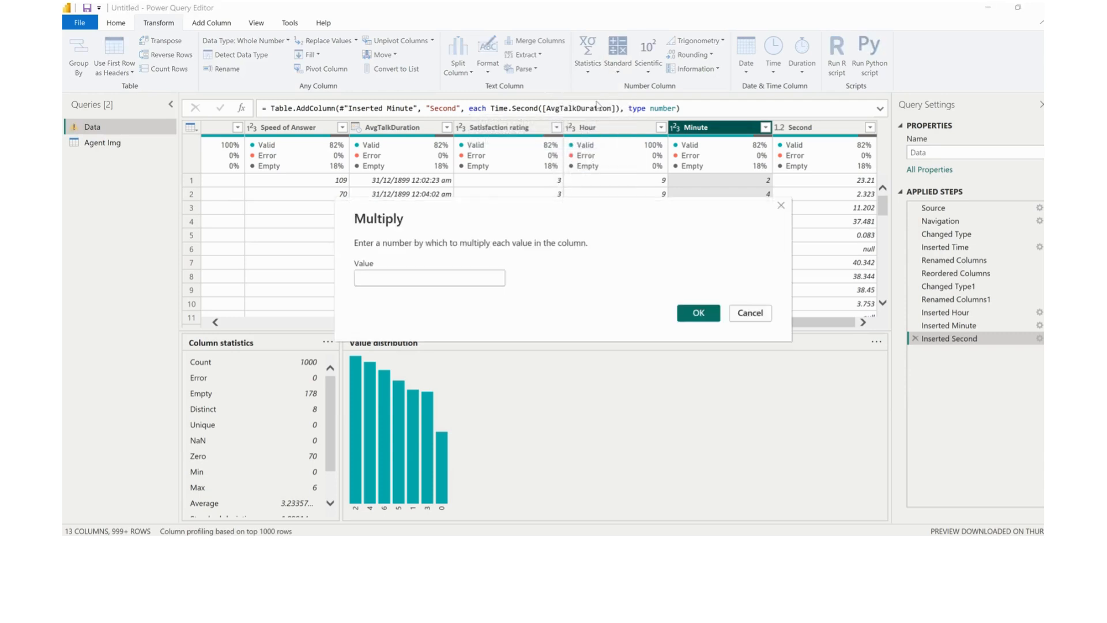
{"action": "left_click", "coordinate": [402, 274]}
{"action": "type", "text": "60"}
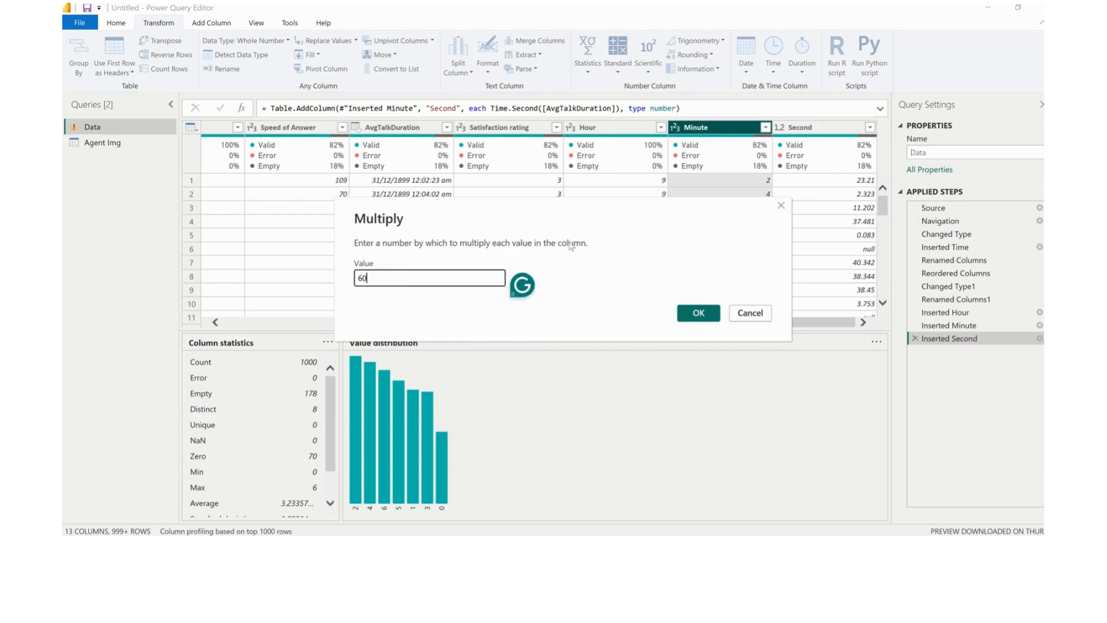
{"action": "left_click", "coordinate": [697, 314]}
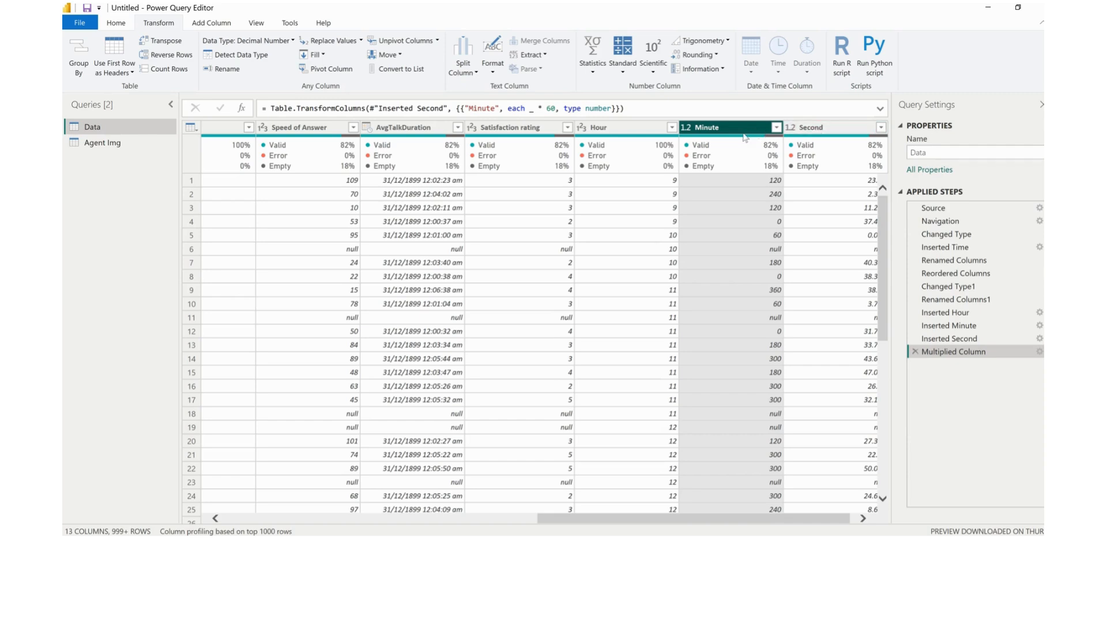
Start a new custom column and name it Avg Talk Duration
{"action": "left_click", "coordinate": [212, 27]}
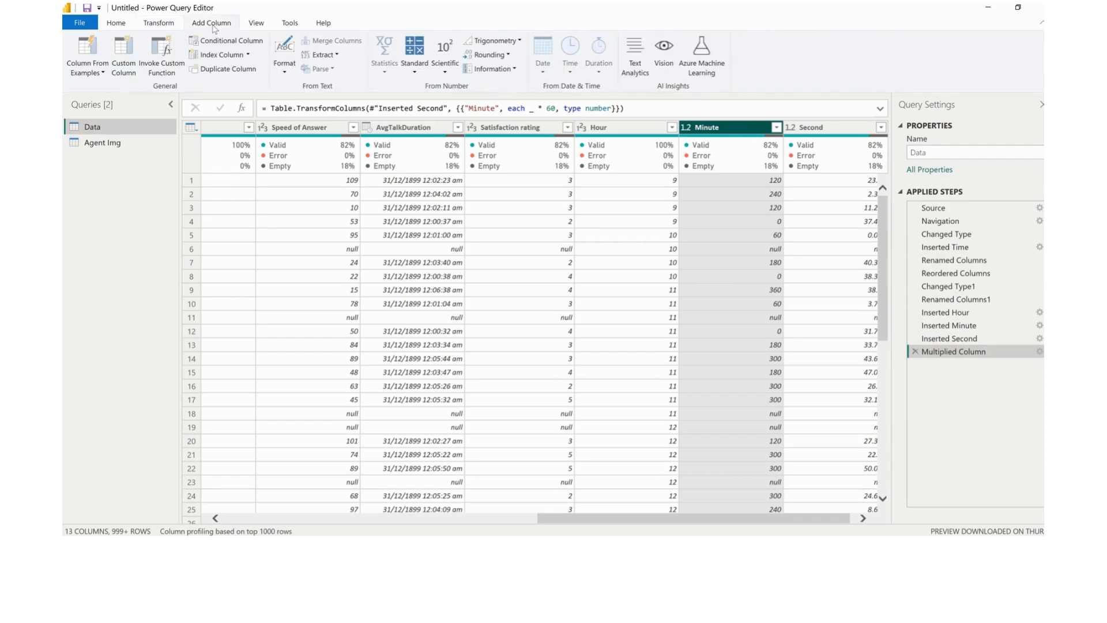
{"action": "left_click", "coordinate": [125, 60]}
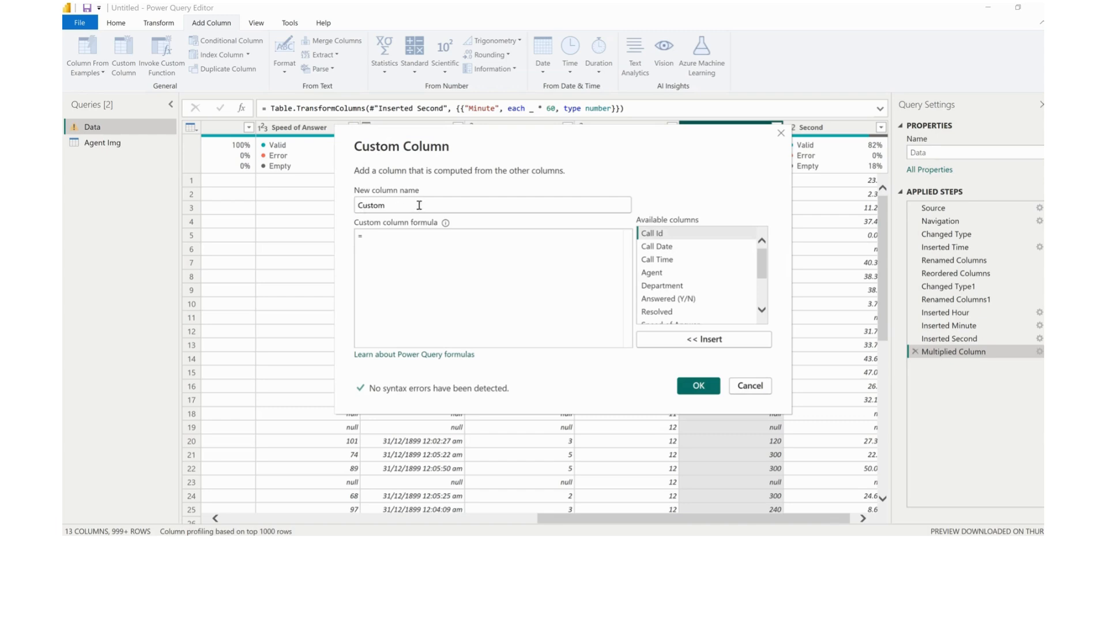
{"action": "left_click_drag", "start_coordinate": [419, 205], "coordinate": [336, 209]}
{"action": "type", "text": "Avg"}
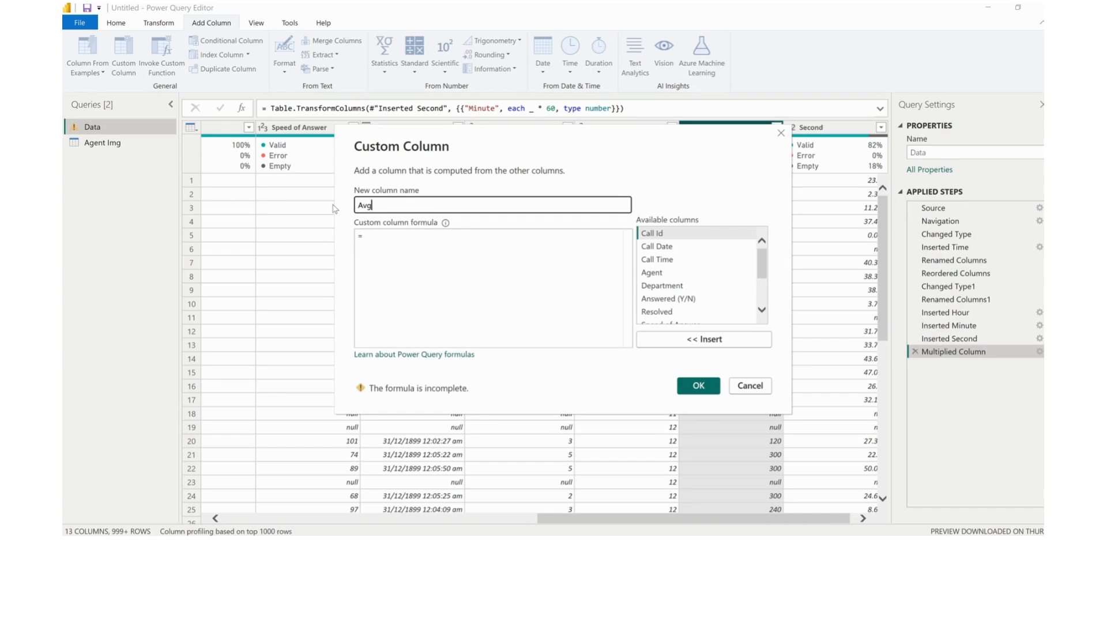
{"action": "type", "text": " Durat"}
{"action": "type", "text": " Talk"}
{"action": "left_click", "coordinate": [439, 204]}
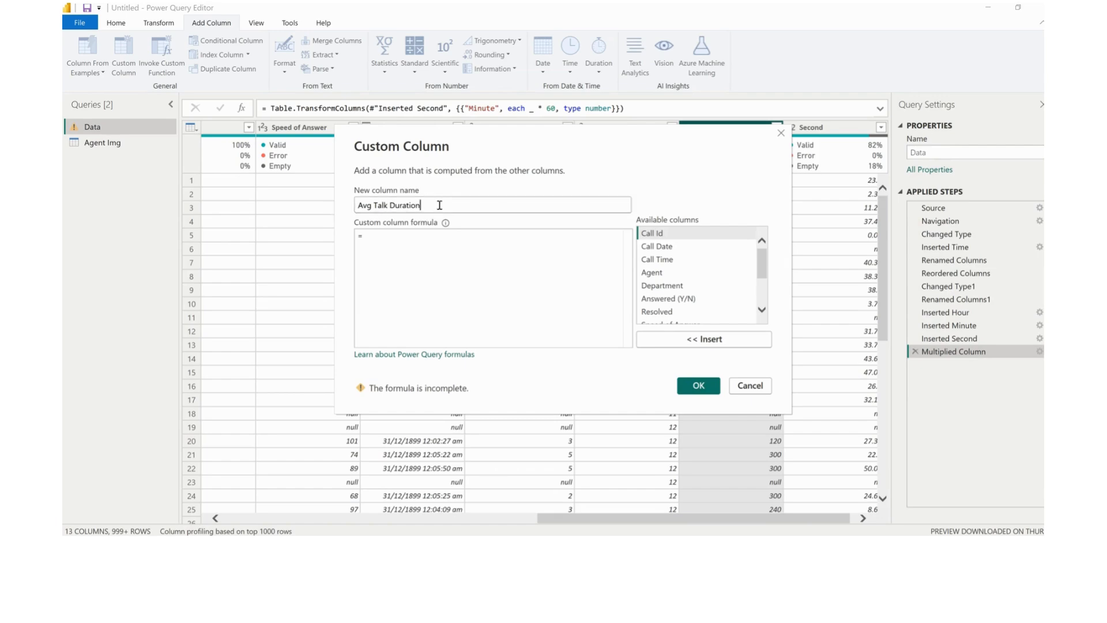
Create the custom column with the formula [Minute] + [Second] and set its data type to Decimal Number
{"action": "scroll", "coordinate": [652, 314], "scroll_direction": "down", "scroll_amount": 2}
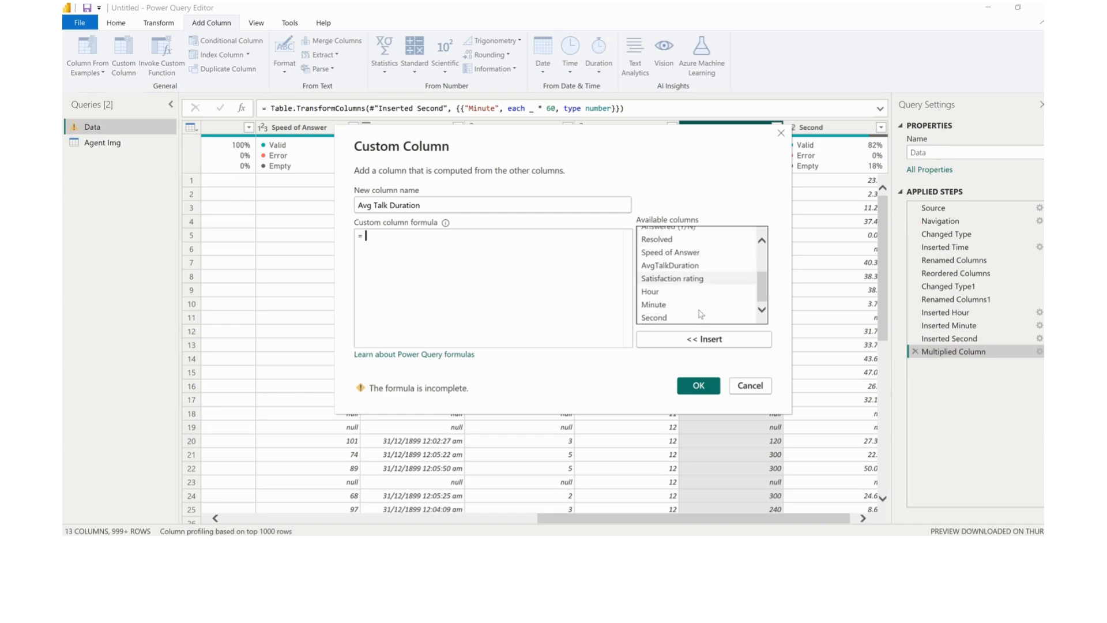
{"action": "double_click", "coordinate": [665, 307]}
{"action": "type", "text": "+"}
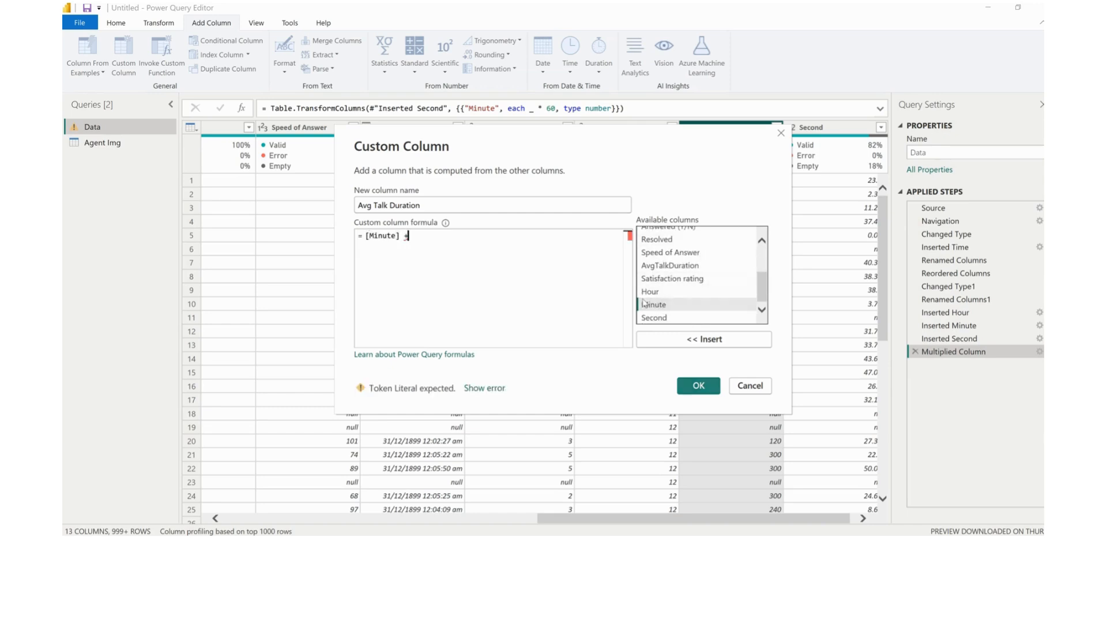
{"action": "double_click", "coordinate": [662, 318]}
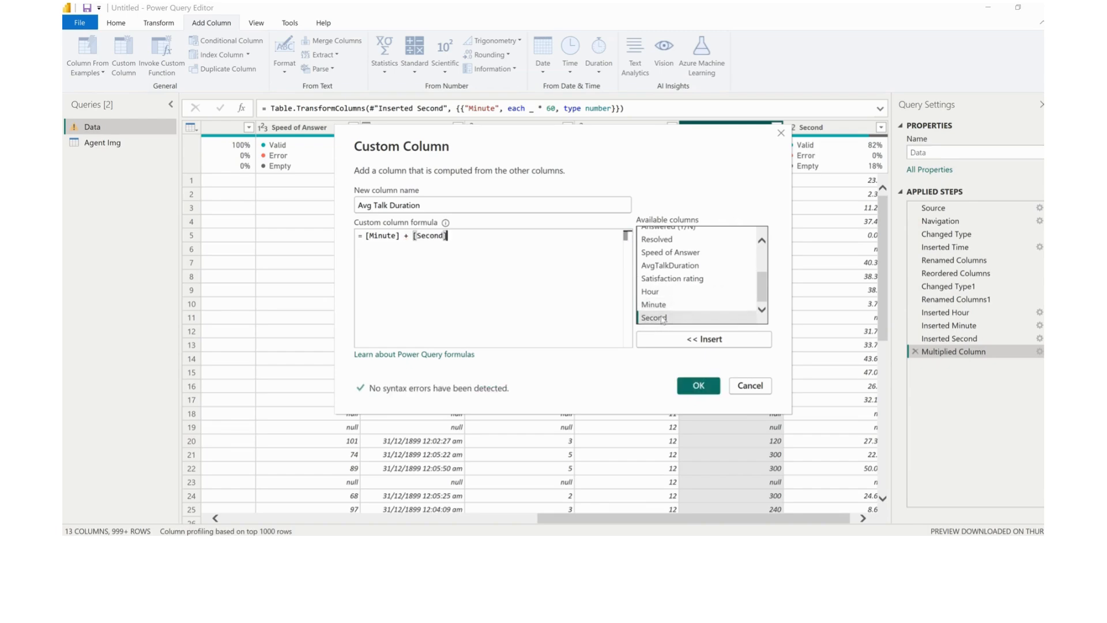
{"action": "left_click", "coordinate": [698, 385]}
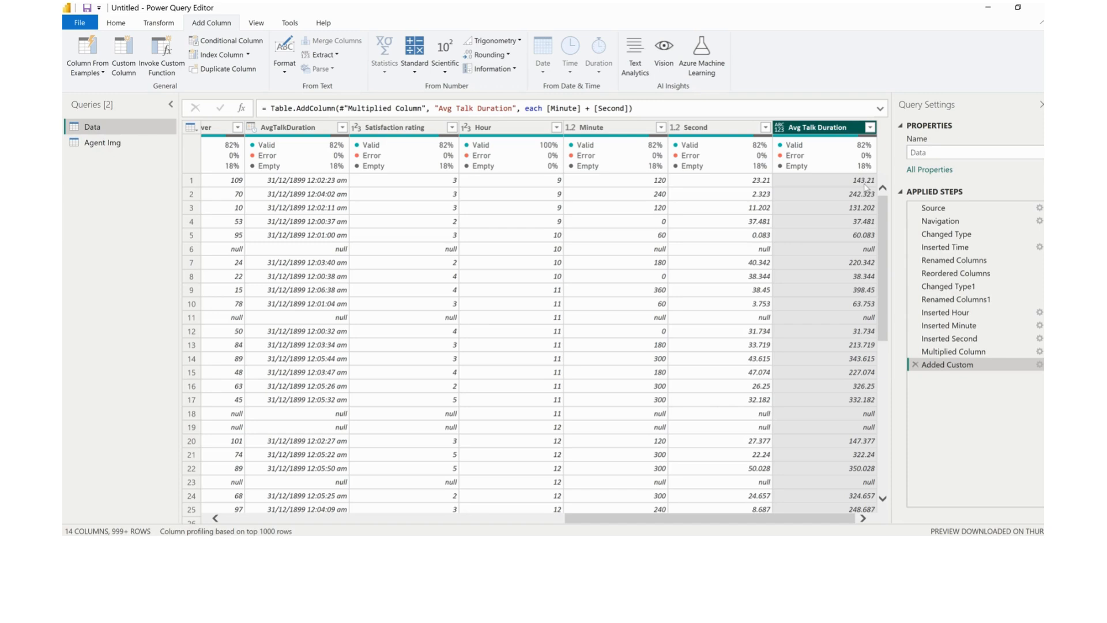
{"action": "left_click", "coordinate": [780, 128]}
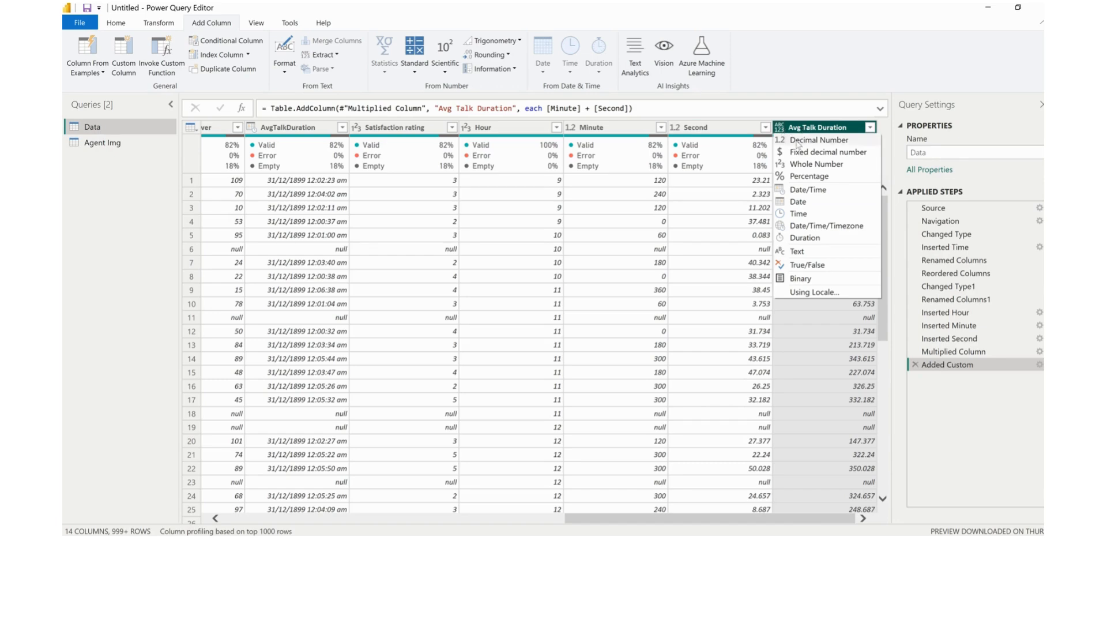
{"action": "left_click", "coordinate": [797, 140]}
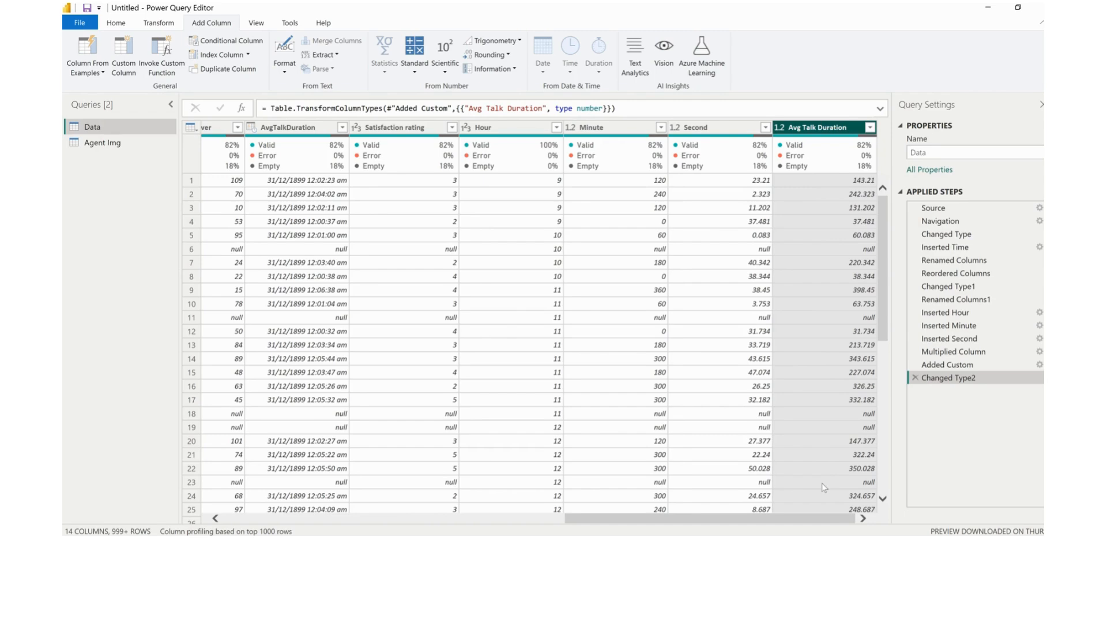
Remove the Minute and Second helper columns from the Data query
{"action": "left_click", "coordinate": [608, 128]}
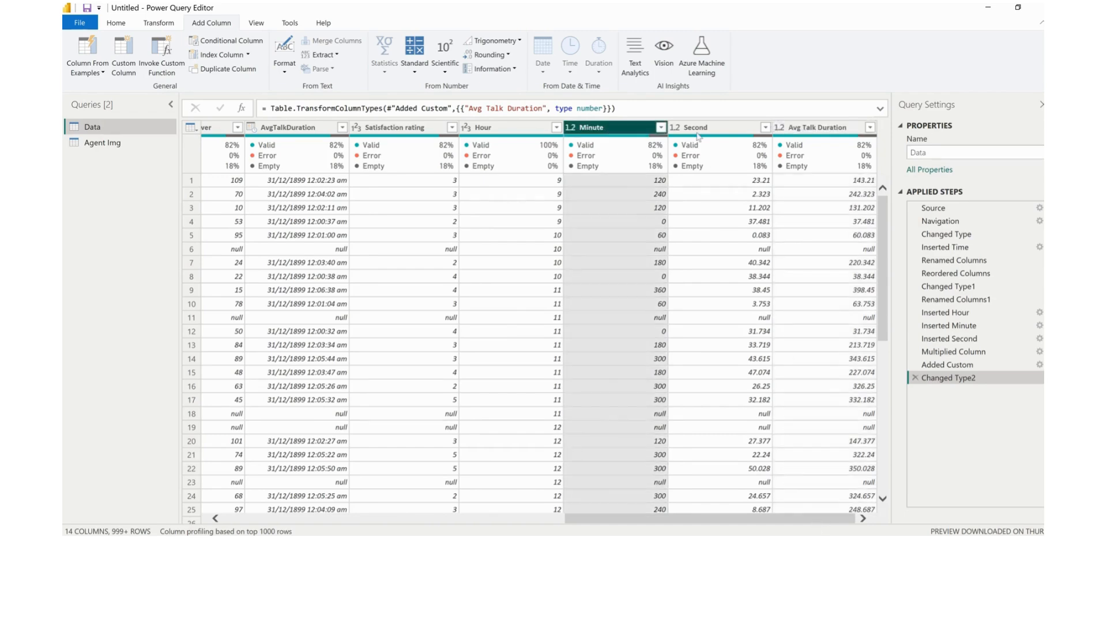
{"action": "left_click", "coordinate": [707, 128], "text": "ctrl"}
{"action": "right_click", "coordinate": [706, 128]}
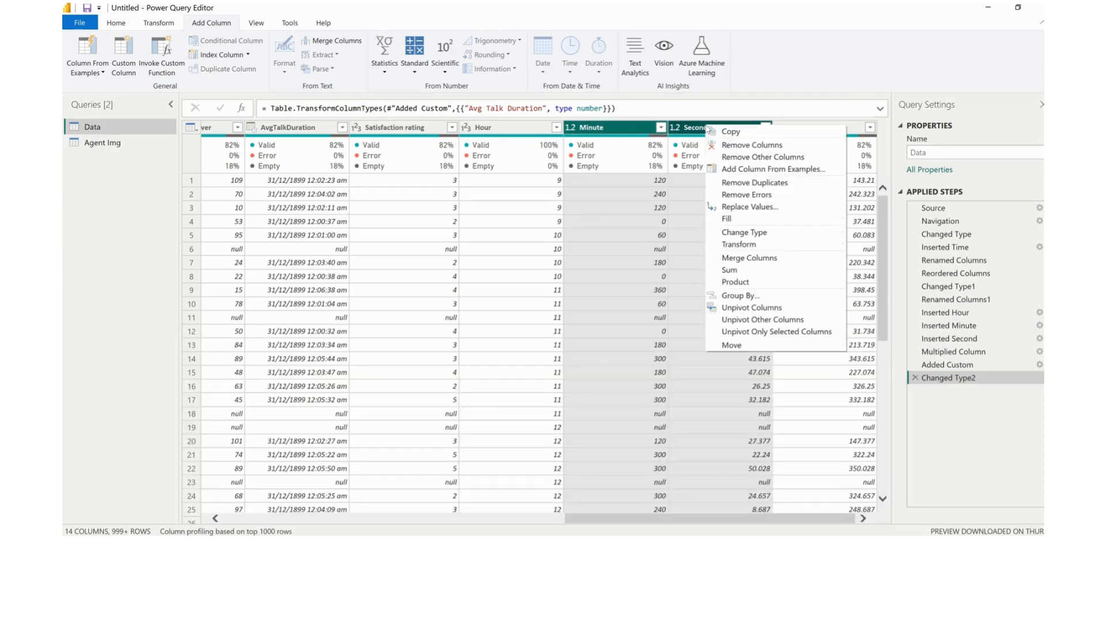
{"action": "left_click", "coordinate": [744, 145]}
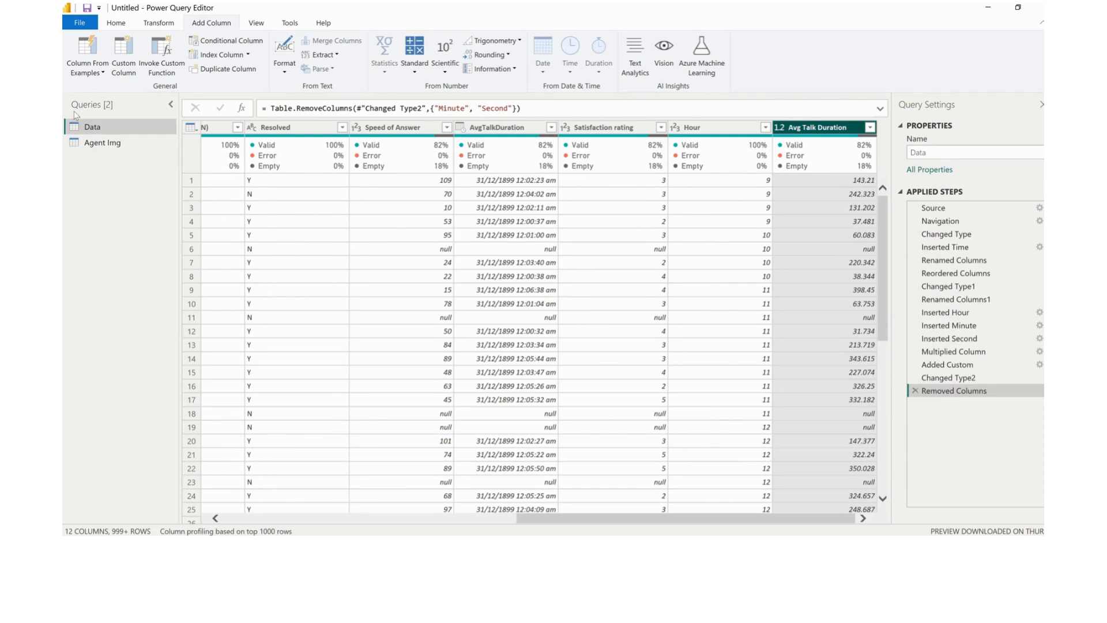
In the Agent Img query, promote the first row to column headers
{"action": "left_click", "coordinate": [104, 144]}
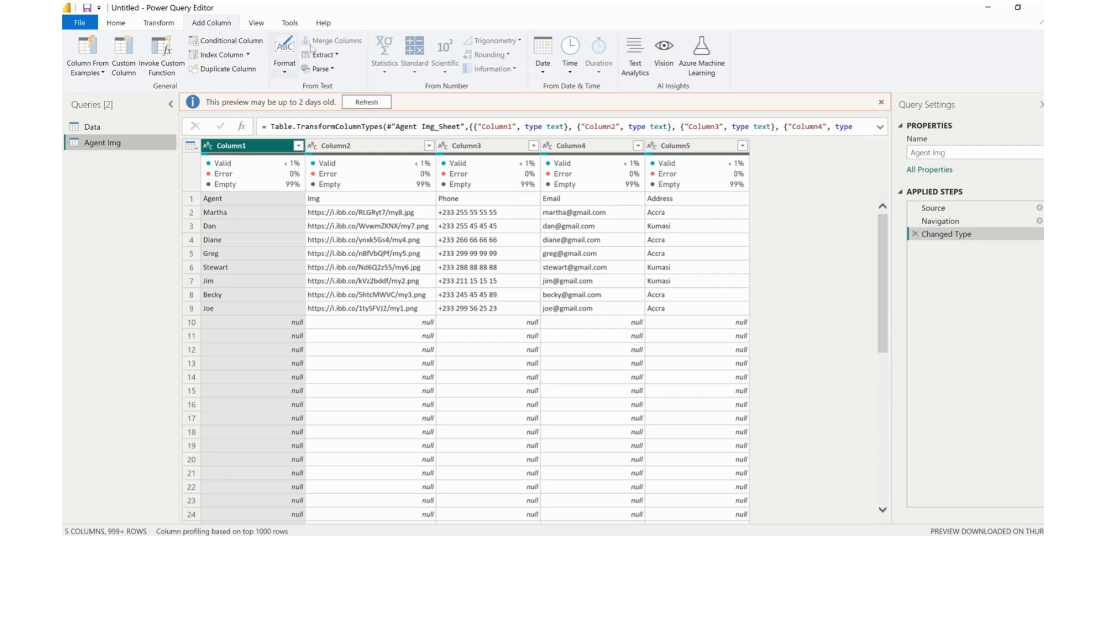
{"action": "left_click", "coordinate": [118, 24]}
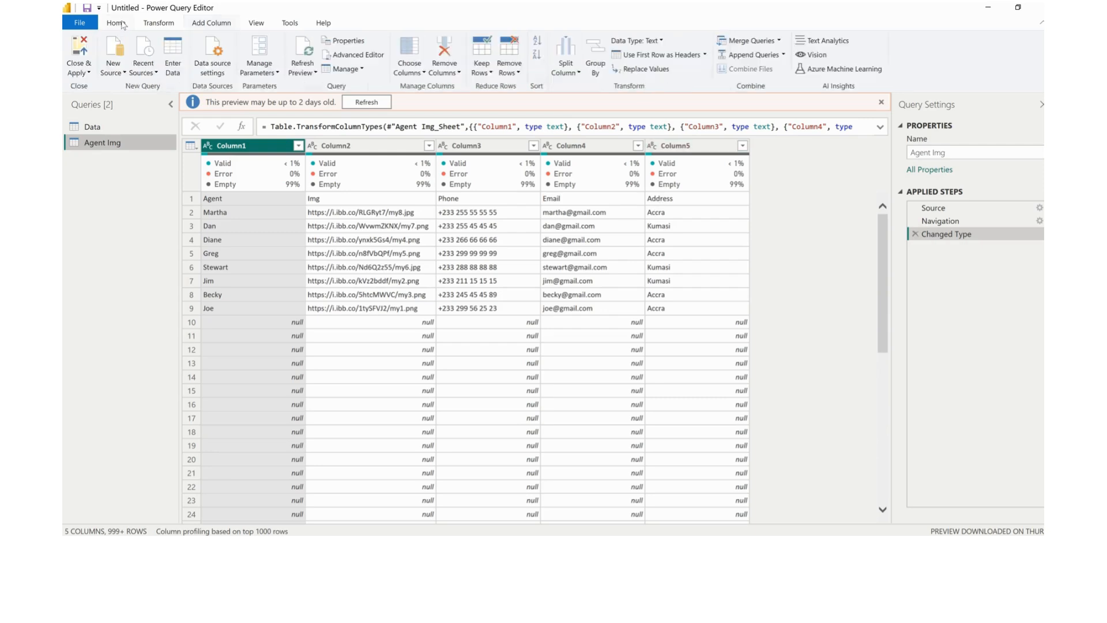
{"action": "left_click", "coordinate": [656, 55]}
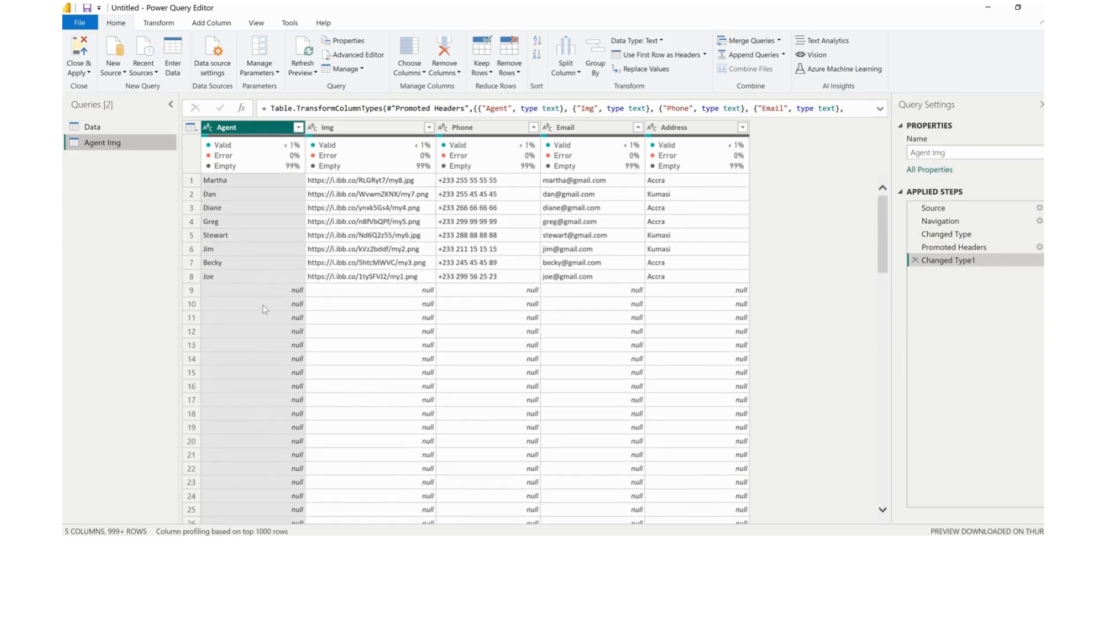
Filter the null rows out of the Agent column, and apply all query changes while closing the Power Query Editor
{"action": "left_click", "coordinate": [298, 127]}
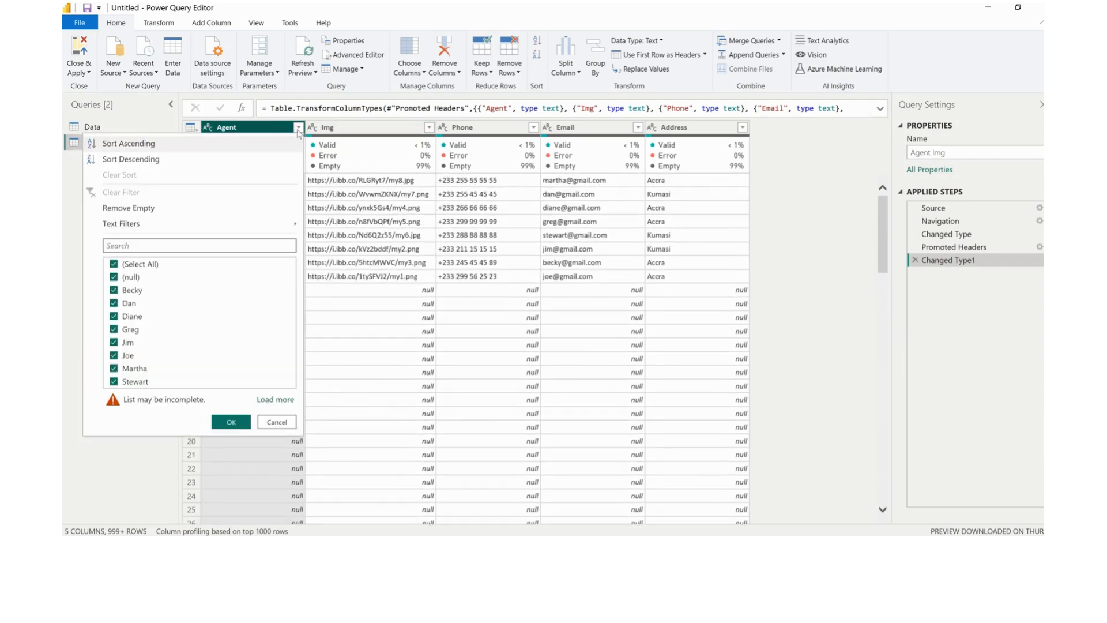
{"action": "left_click", "coordinate": [114, 277]}
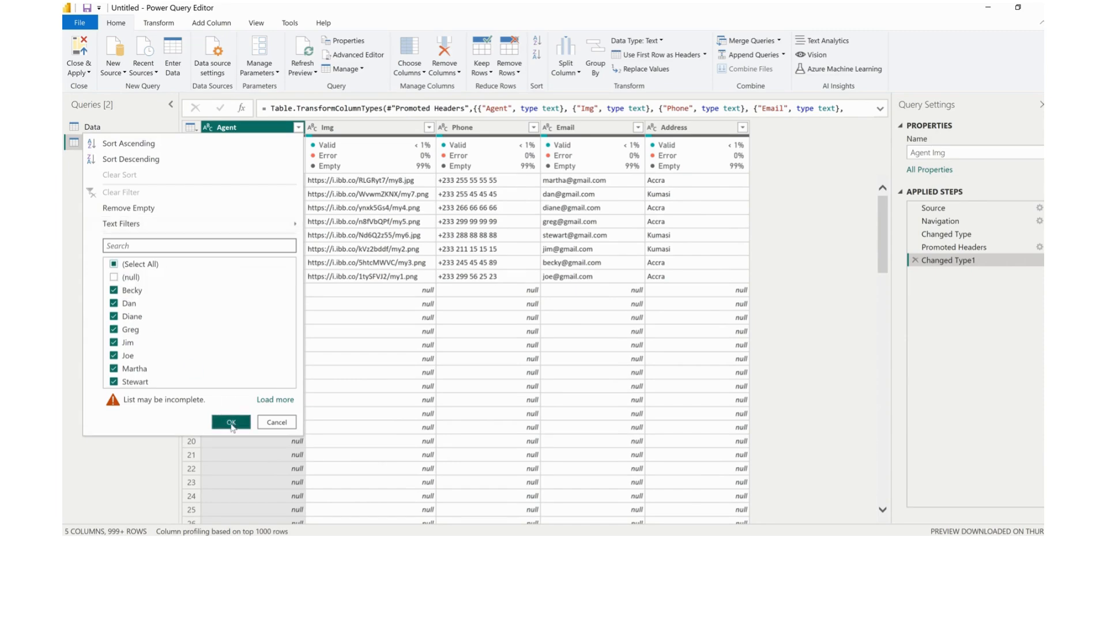
{"action": "left_click", "coordinate": [232, 423]}
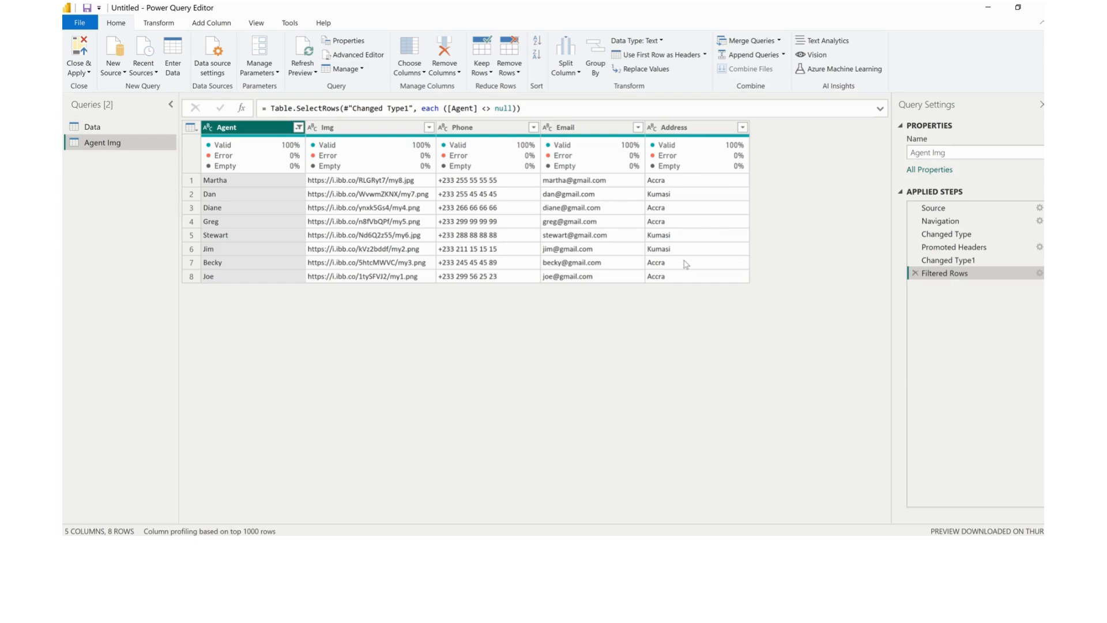
{"action": "left_click", "coordinate": [86, 74]}
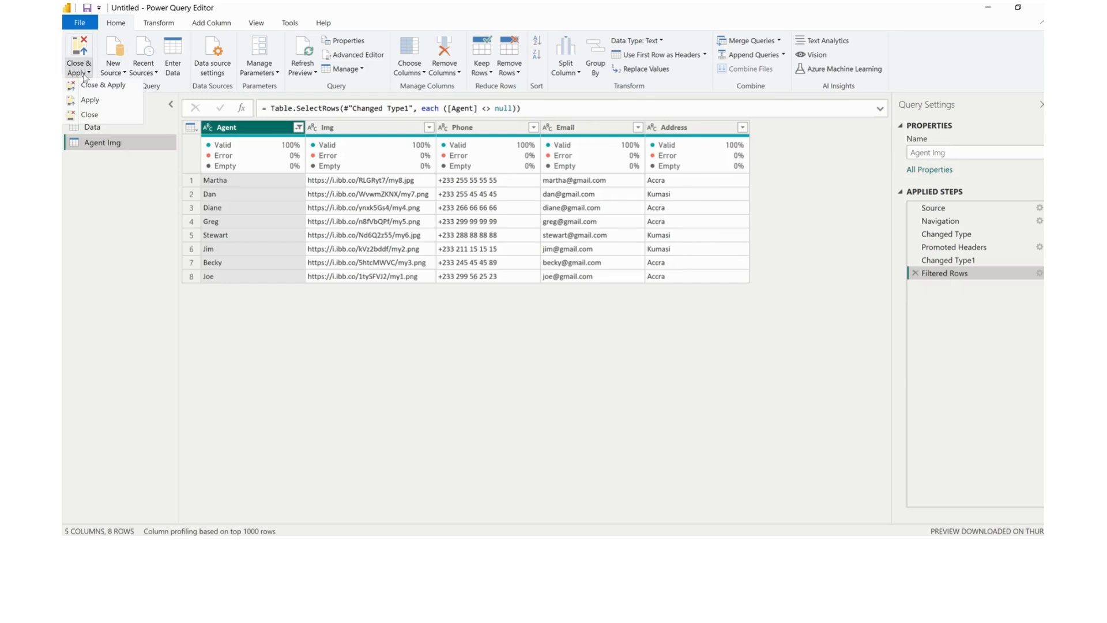
{"action": "left_click", "coordinate": [100, 86]}
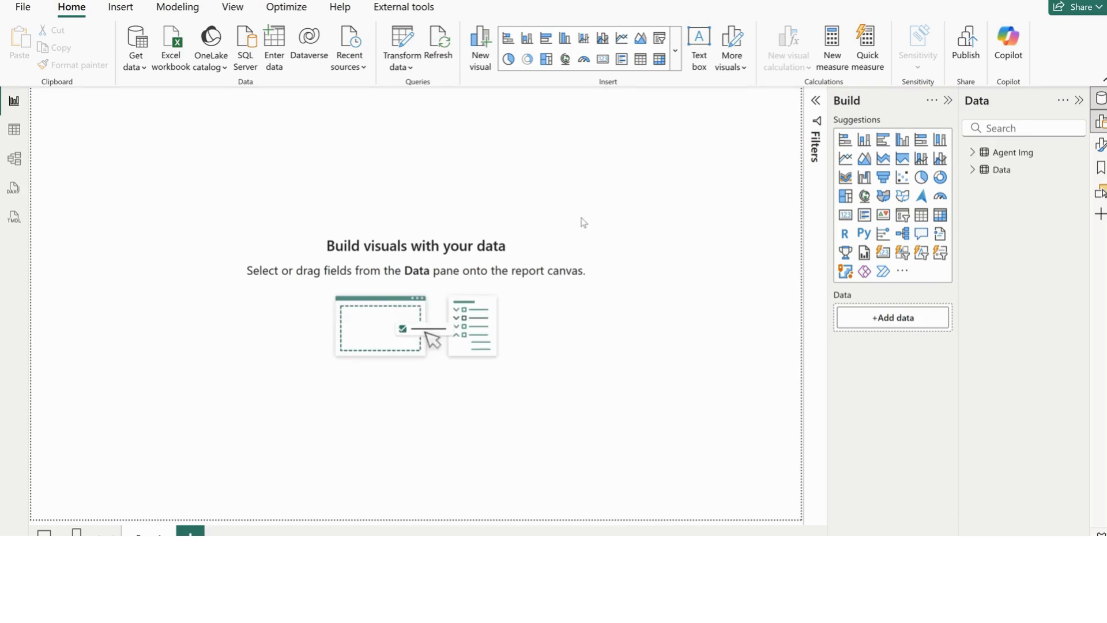
In the model diagram, move the Agent Img table below and beside the Data table, and rename the Data table as Call_Data
{"action": "left_click", "coordinate": [15, 160]}
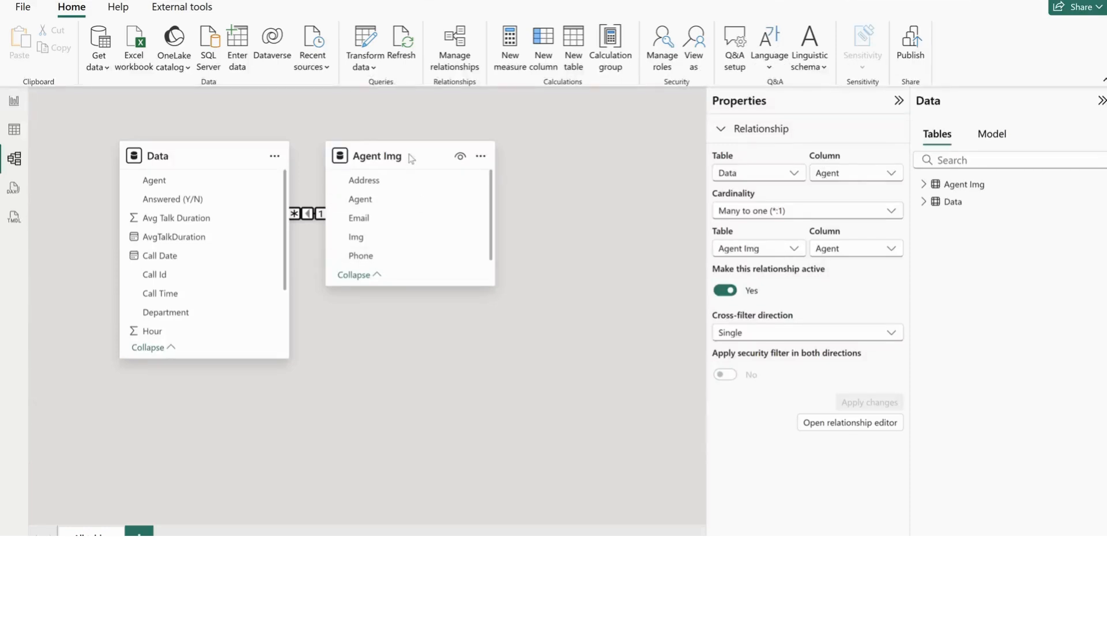
{"action": "left_click_drag", "start_coordinate": [410, 156], "coordinate": [403, 343]}
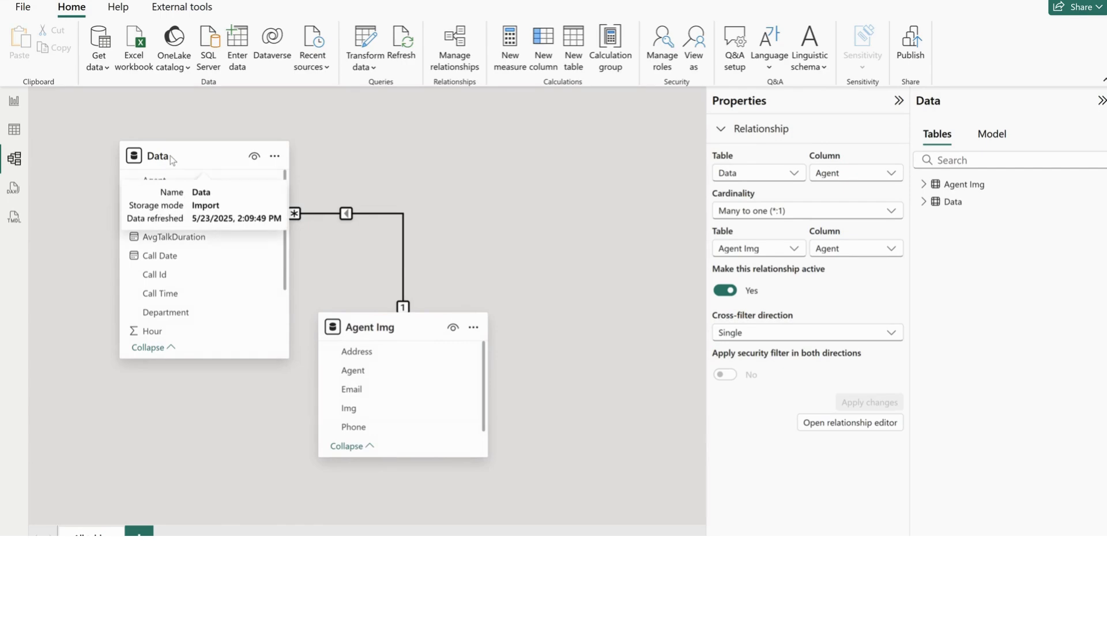
{"action": "double_click", "coordinate": [951, 201]}
{"action": "left_click", "coordinate": [946, 201]}
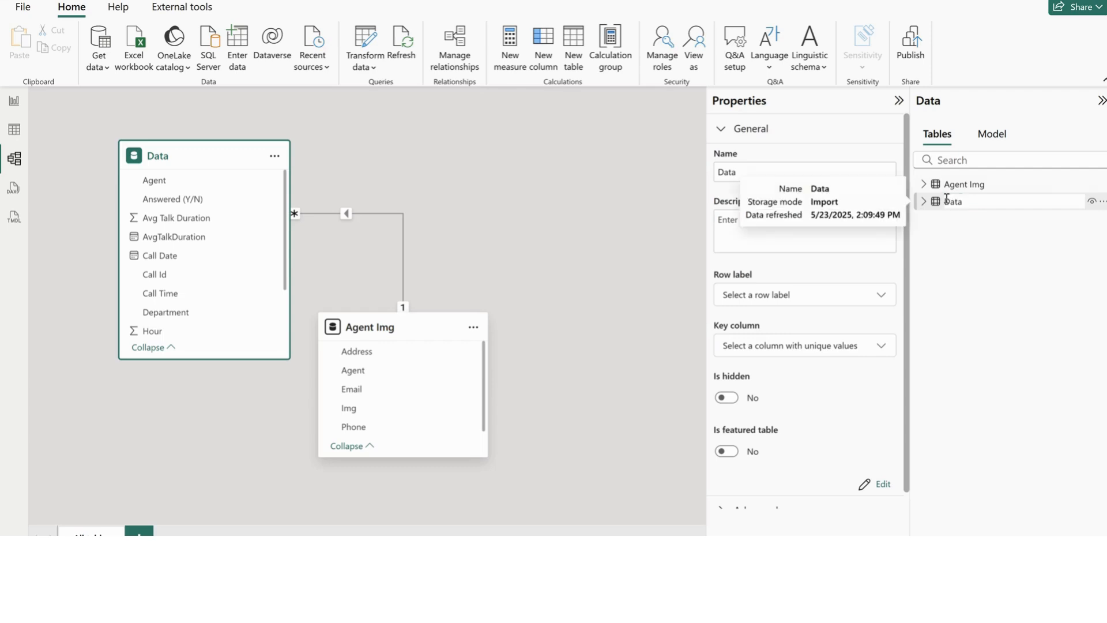
{"action": "type", "text": "Call_"}
{"action": "key", "text": "Return"}
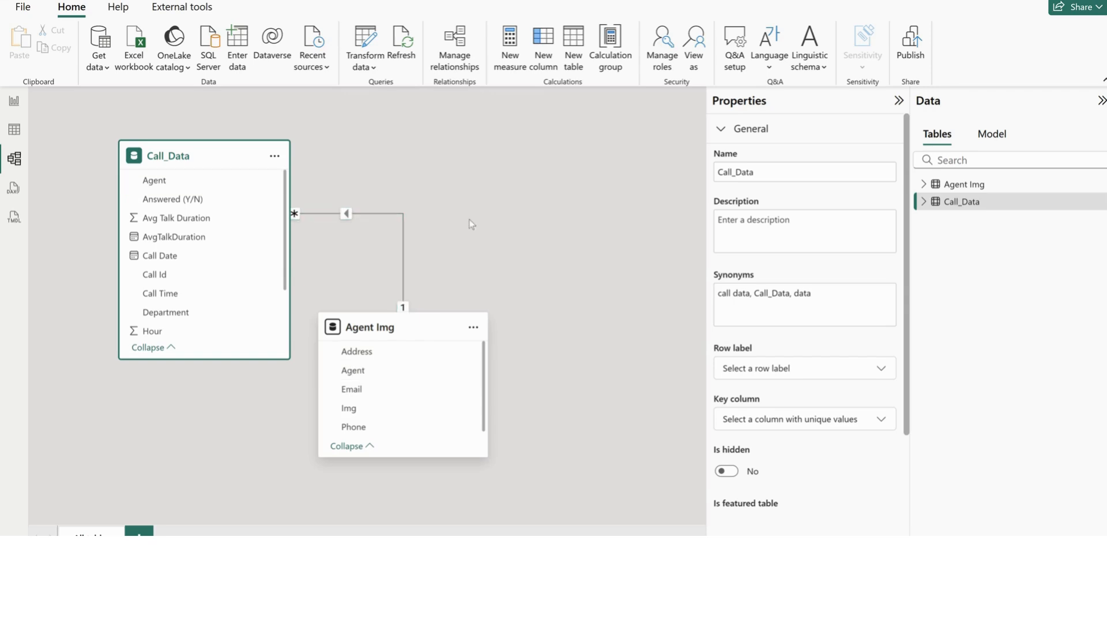
{"action": "left_click", "coordinate": [897, 102]}
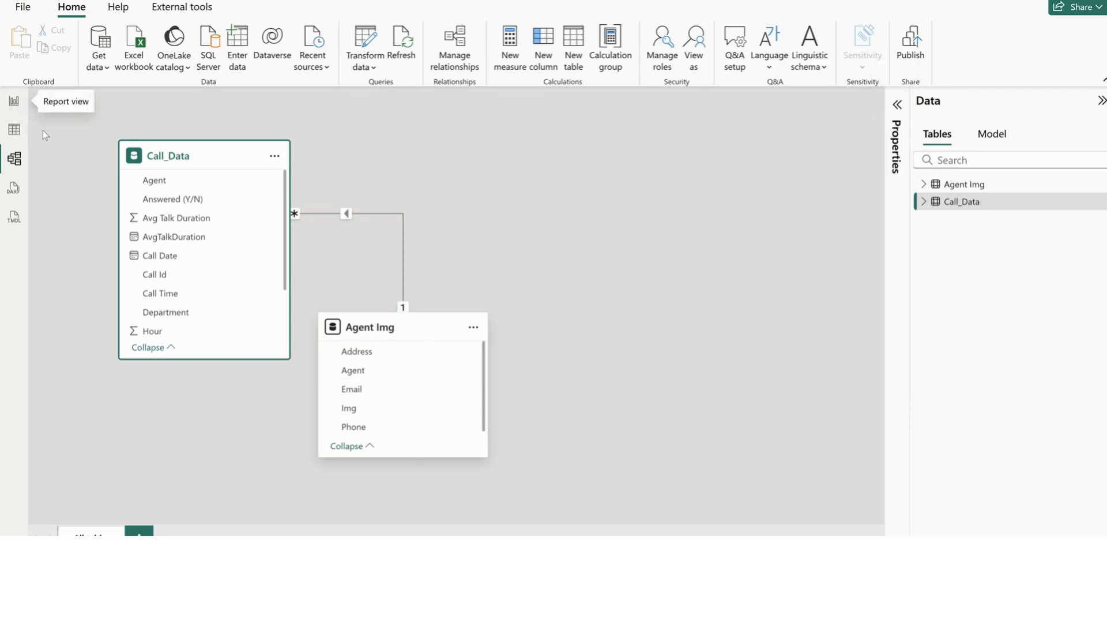
Create a calculated Calendar table spanning the minimum to maximum Call Date, with Year, Month, Day, Monthnum, Weekday and WeekdayNum columns
{"action": "left_click", "coordinate": [14, 131]}
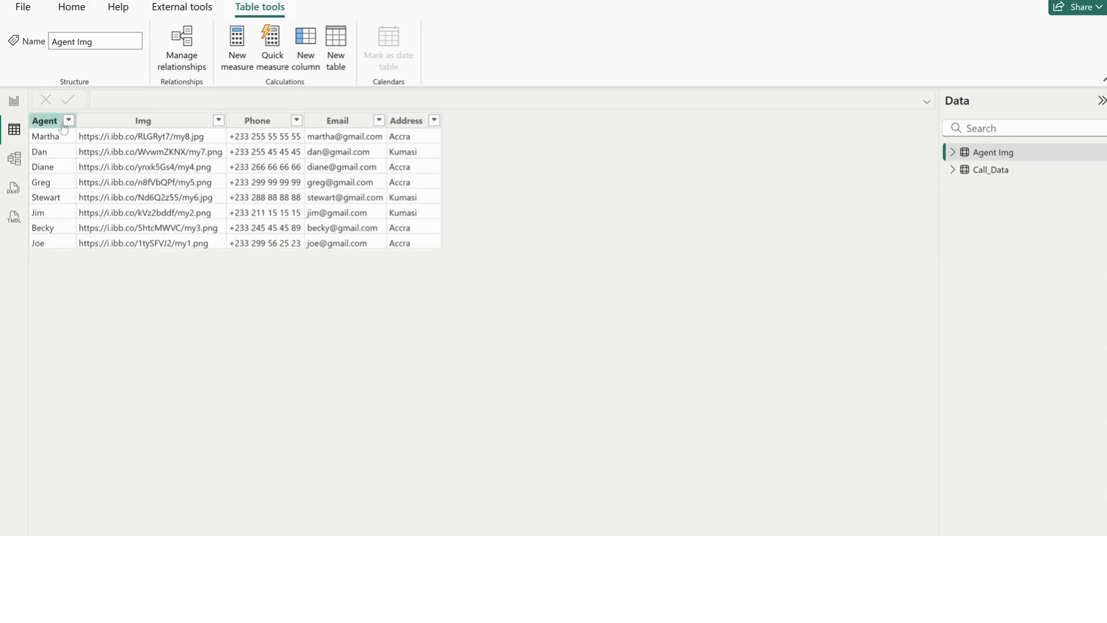
{"action": "left_click", "coordinate": [336, 46]}
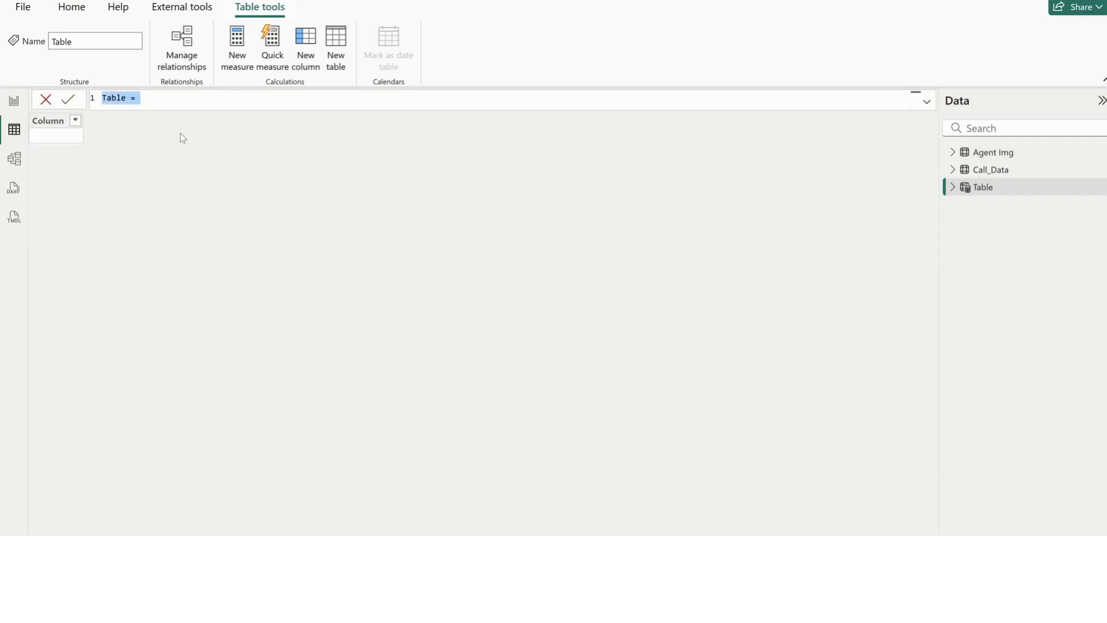
{"action": "type", "text": "Calendar =     VAR MinDate = MIN(Call_Data[Call Date])     VAR MaxDate = MAX(Call_Data[Call Date])  RETURN     ADDCOLUMNS(         CALENDAR(MinDate, MaxDate),         \"Year\", YEAR([Date]),         \"Month\", FORMAT([Date],\"mmm\"),         \"Day\", DAY([Date]),         \"Monthnum\", MONTH([Date]),         \"Weekday\", FORMAT([Date], \"ddd\"),         \"WeekdayNum\", WEEKDAY([Date], 2)     )"}
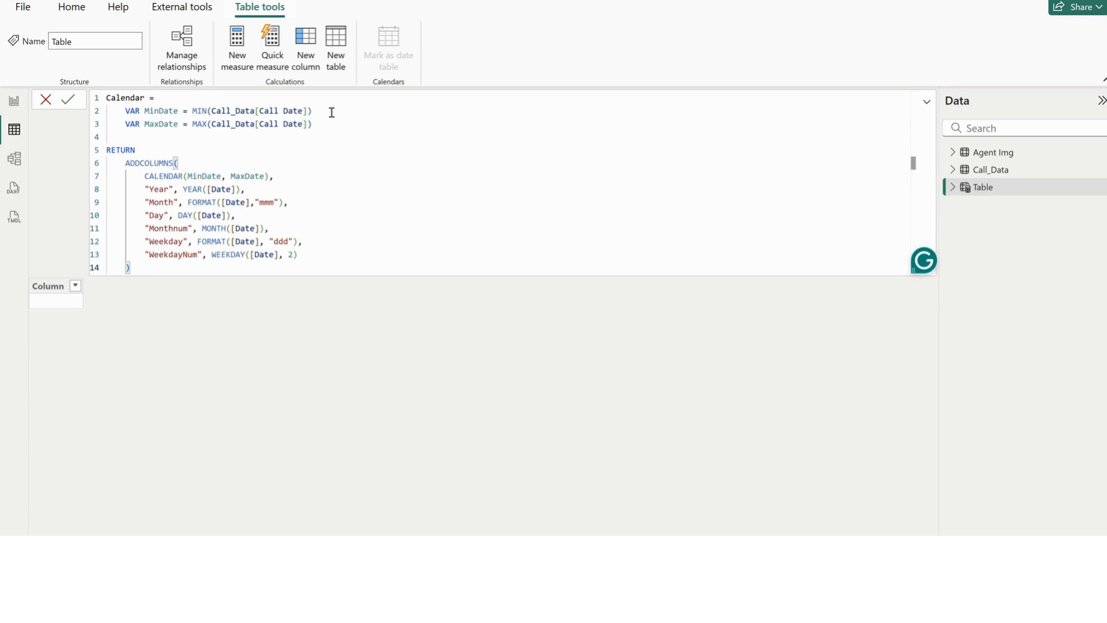
{"action": "left_click_drag", "start_coordinate": [328, 110], "coordinate": [132, 110]}
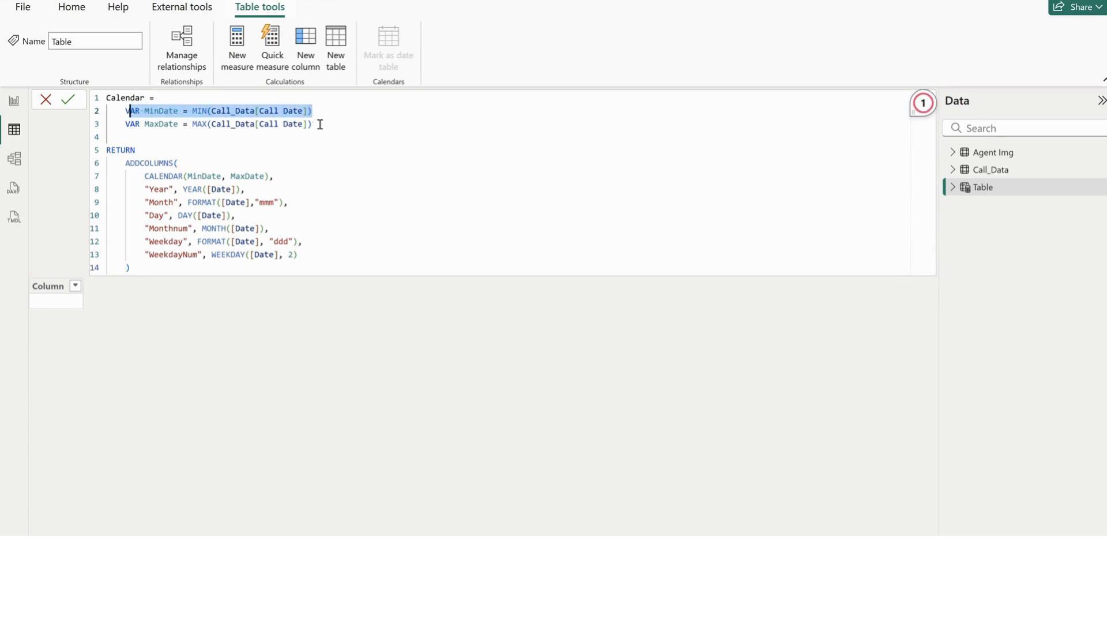
{"action": "left_click_drag", "start_coordinate": [319, 123], "coordinate": [125, 123]}
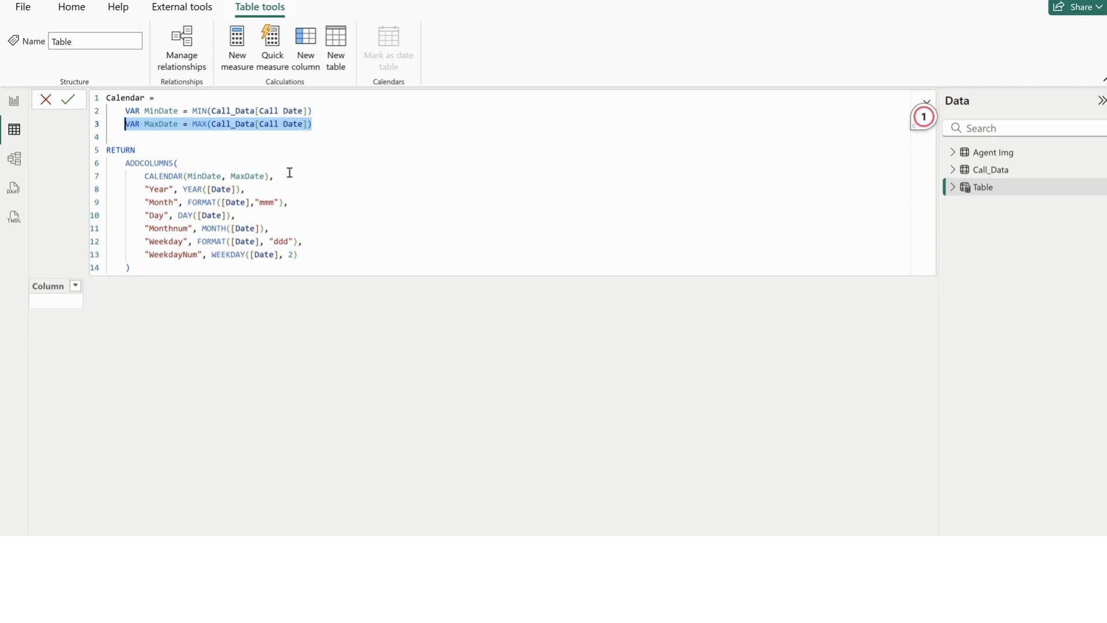
{"action": "left_click_drag", "start_coordinate": [289, 174], "coordinate": [145, 179]}
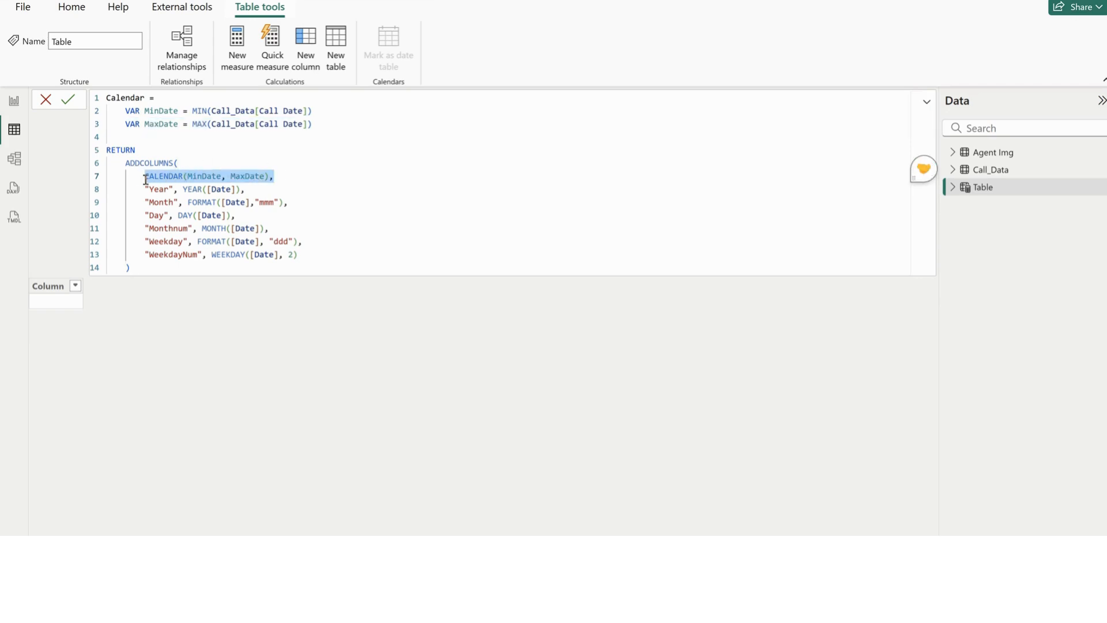
{"action": "left_click_drag", "start_coordinate": [248, 189], "coordinate": [145, 191]}
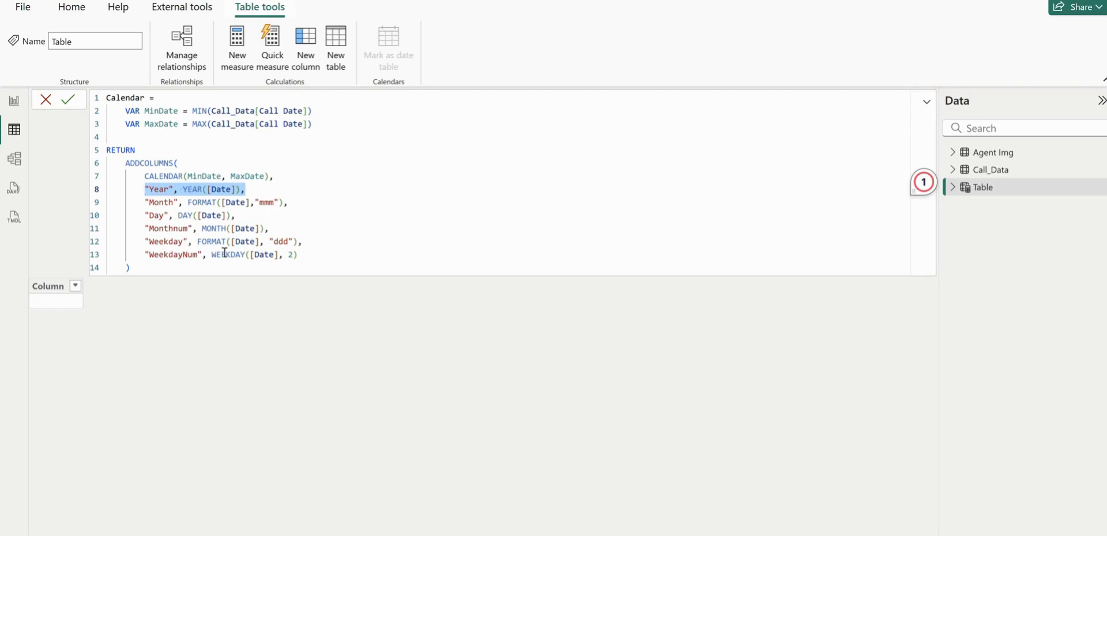
{"action": "left_click", "coordinate": [150, 267]}
{"action": "key", "text": "Return"}
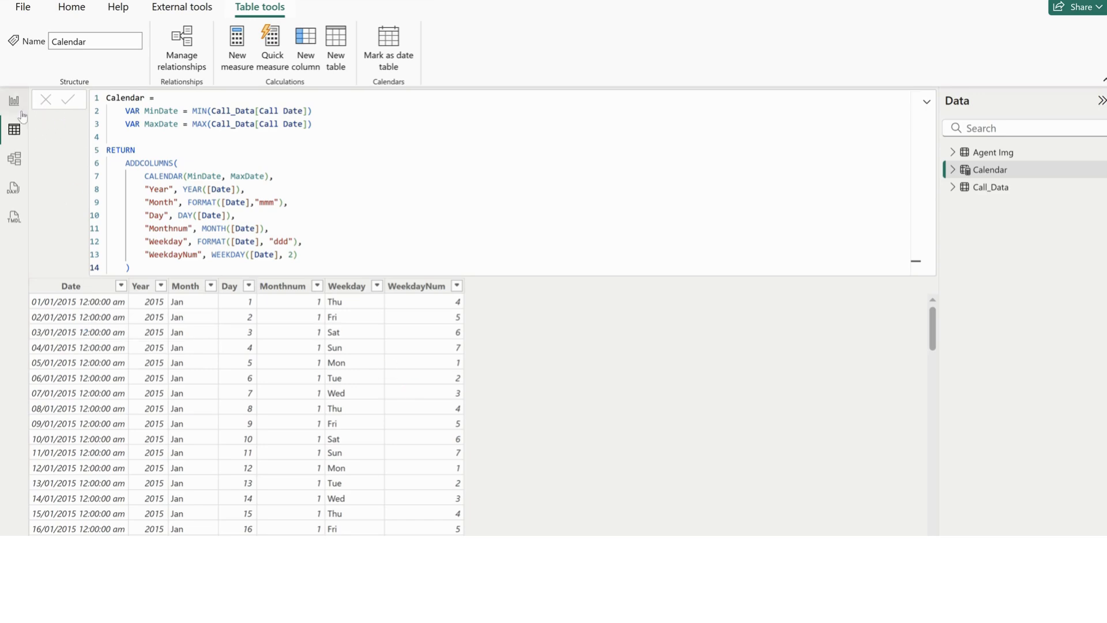
In the model diagram, create an active one-to-many relationship from Calendar's Date to Call_Data's Call Date with single cross-filter direction
{"action": "left_click", "coordinate": [14, 161]}
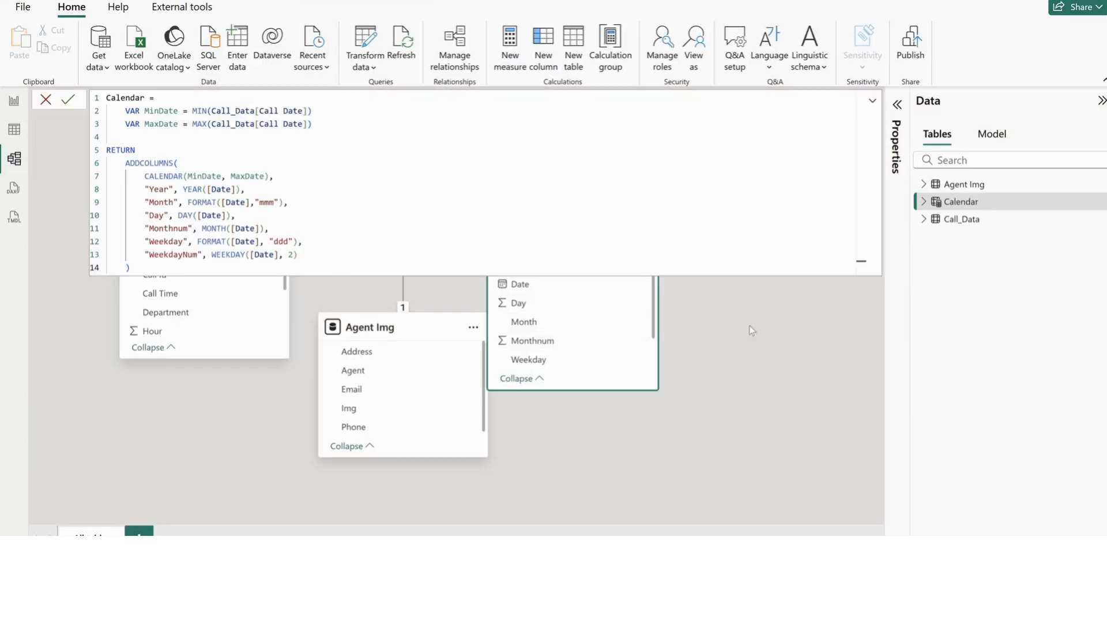
{"action": "left_click", "coordinate": [751, 330]}
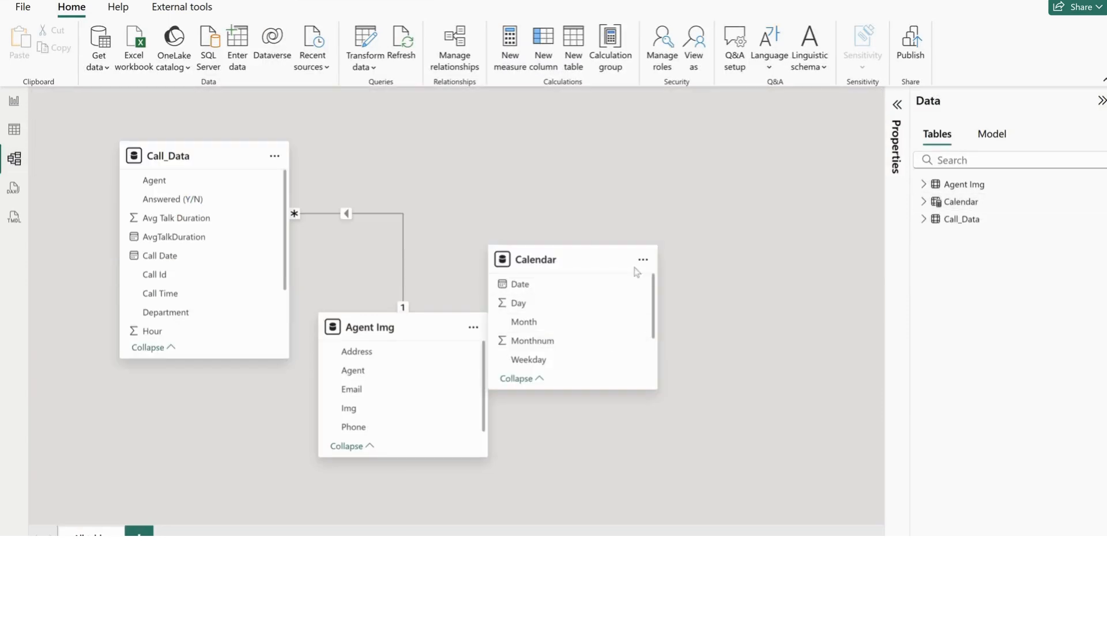
{"action": "left_click_drag", "start_coordinate": [542, 255], "coordinate": [191, 254]}
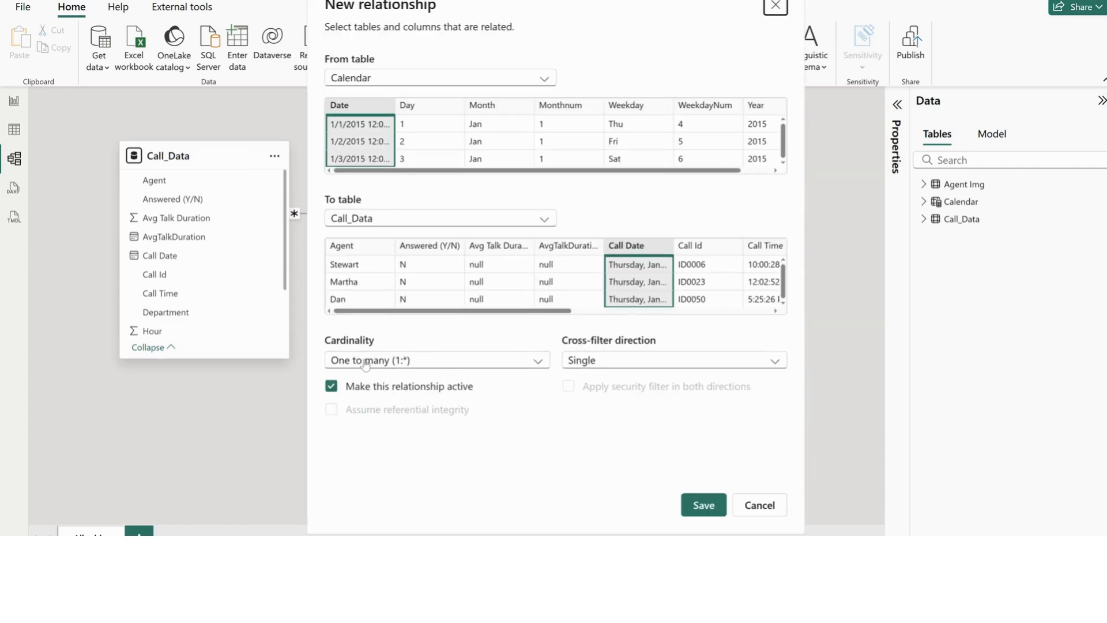
{"action": "left_click", "coordinate": [704, 506]}
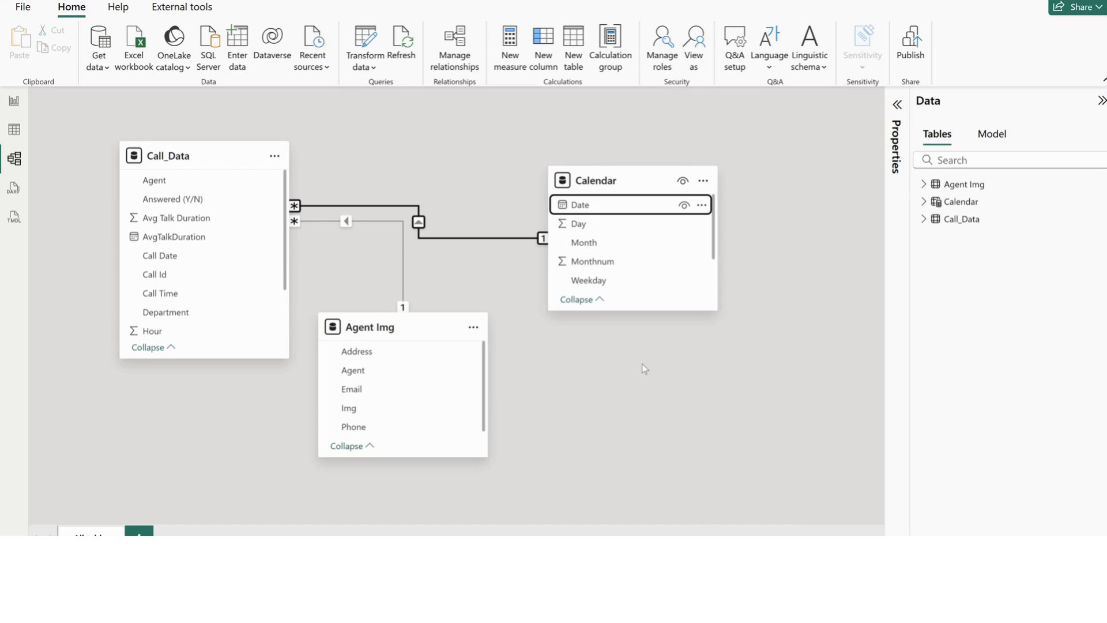
On the blank report page, set the canvas type to Custom and its height to 800 px
{"action": "left_click", "coordinate": [13, 104]}
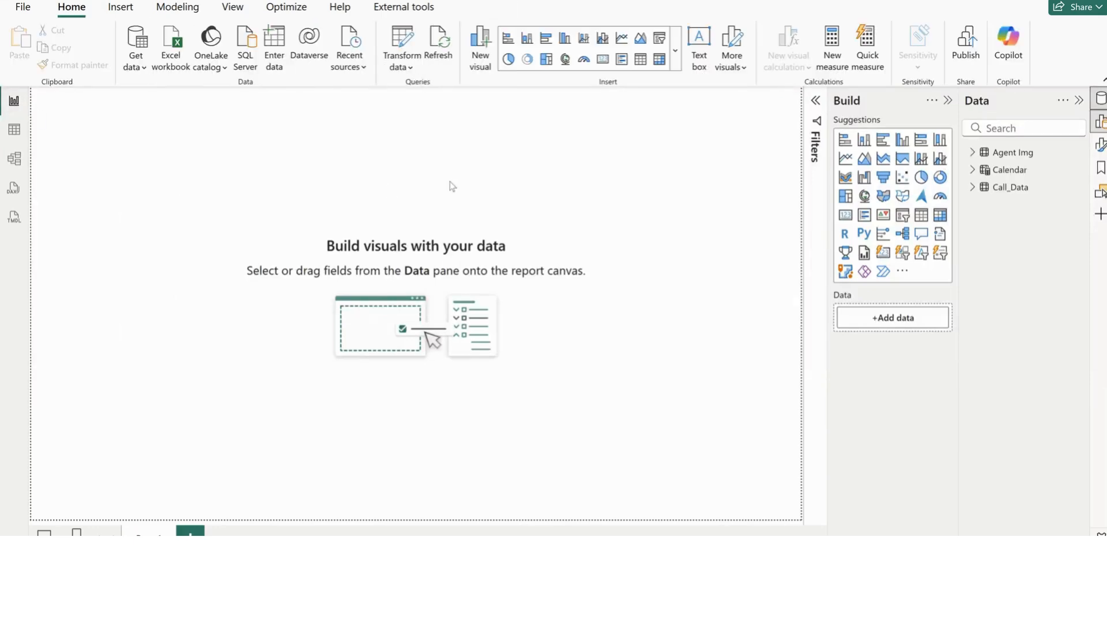
{"action": "left_click", "coordinate": [948, 101]}
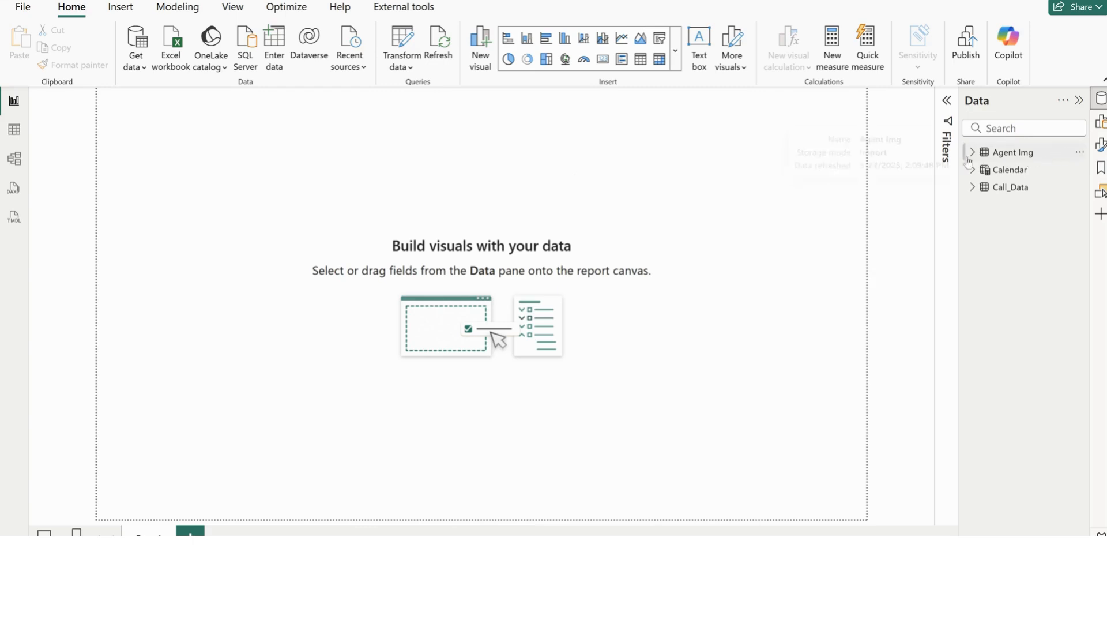
{"action": "left_click", "coordinate": [1100, 144]}
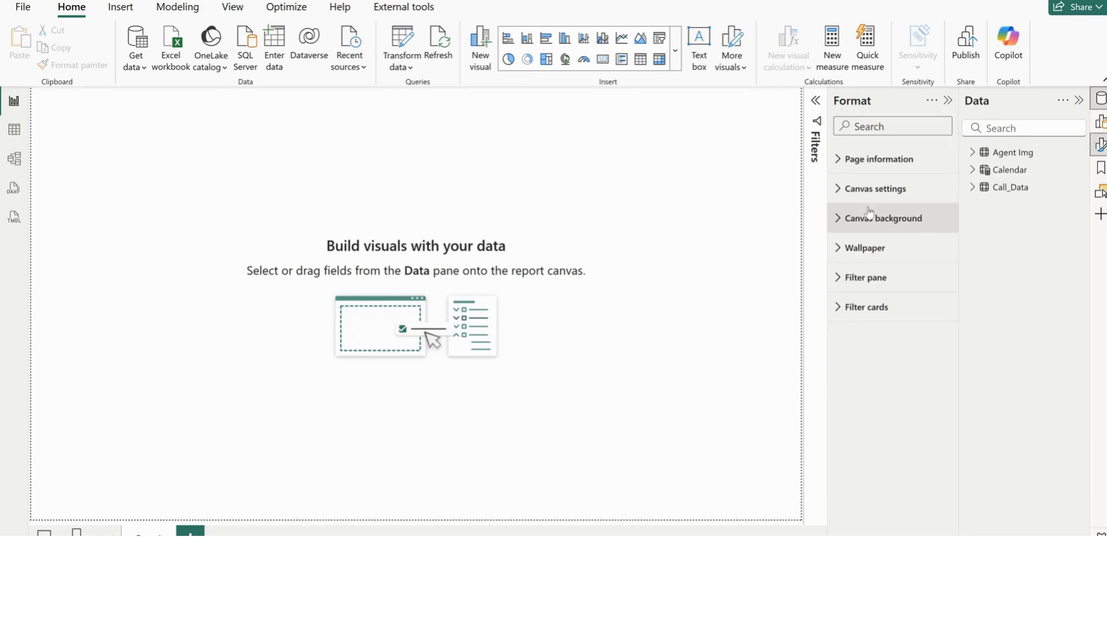
{"action": "left_click", "coordinate": [872, 188]}
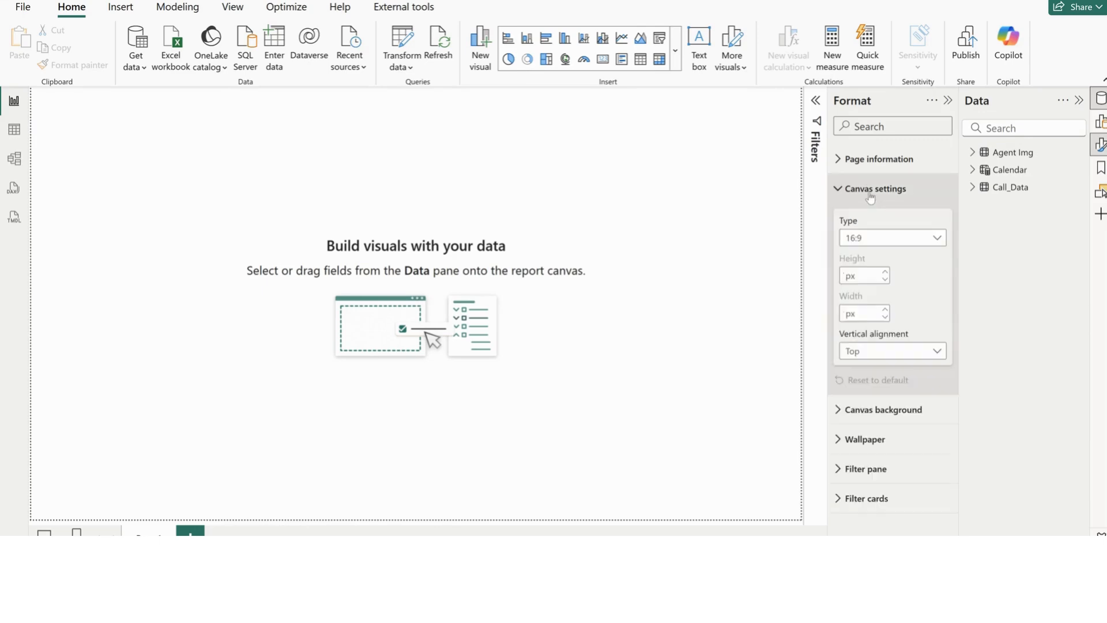
{"action": "left_click", "coordinate": [869, 240]}
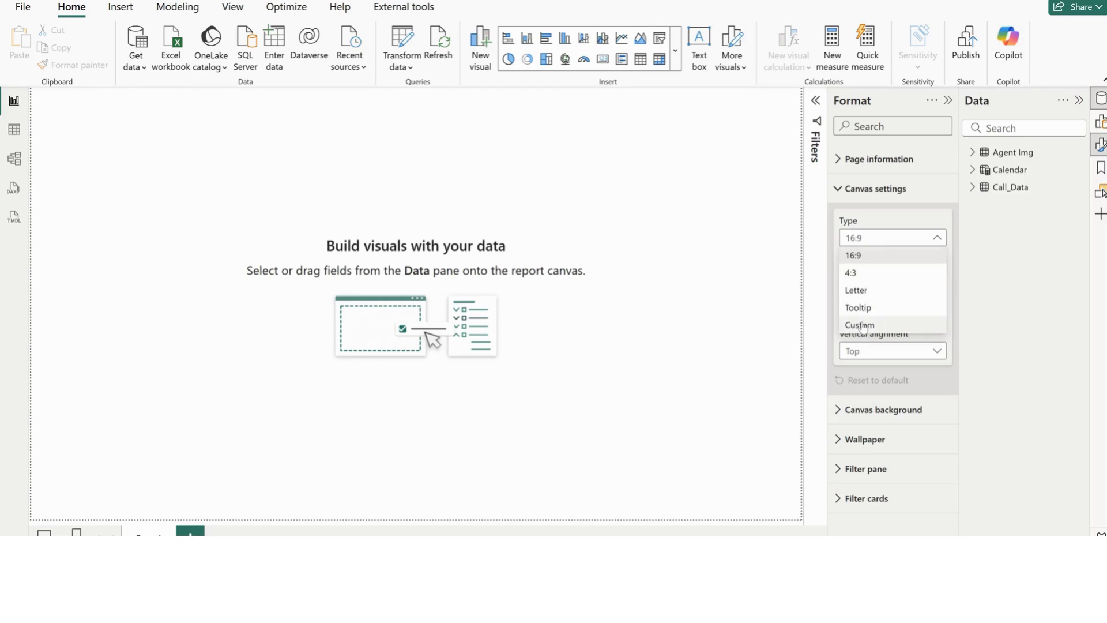
{"action": "left_click", "coordinate": [861, 324]}
{"action": "double_click", "coordinate": [849, 277]}
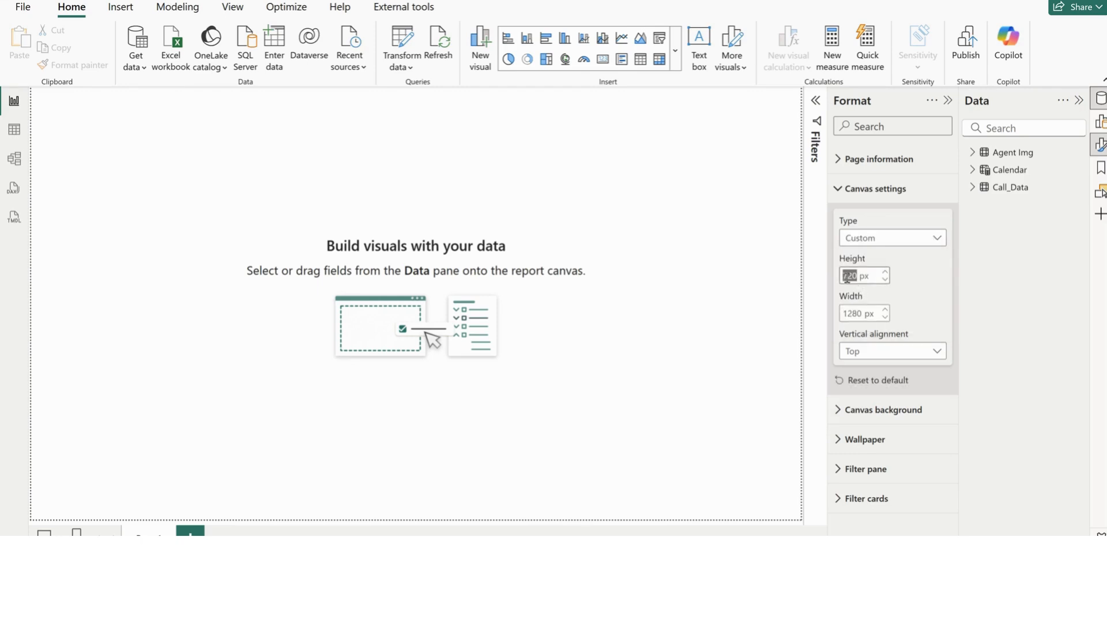
{"action": "type", "text": "800"}
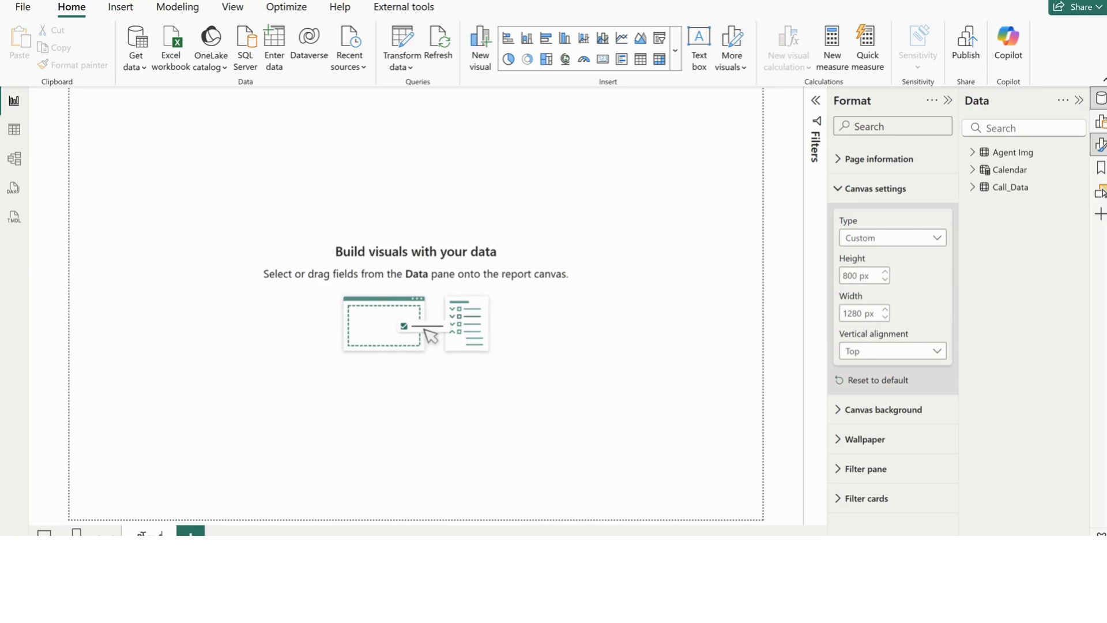
Rename the first report page as Overview, and add and rename a second report page
{"action": "double_click", "coordinate": [143, 534]}
{"action": "type", "text": "Taerview"}
{"action": "key", "text": "Return"}
{"action": "left_click", "coordinate": [202, 535]}
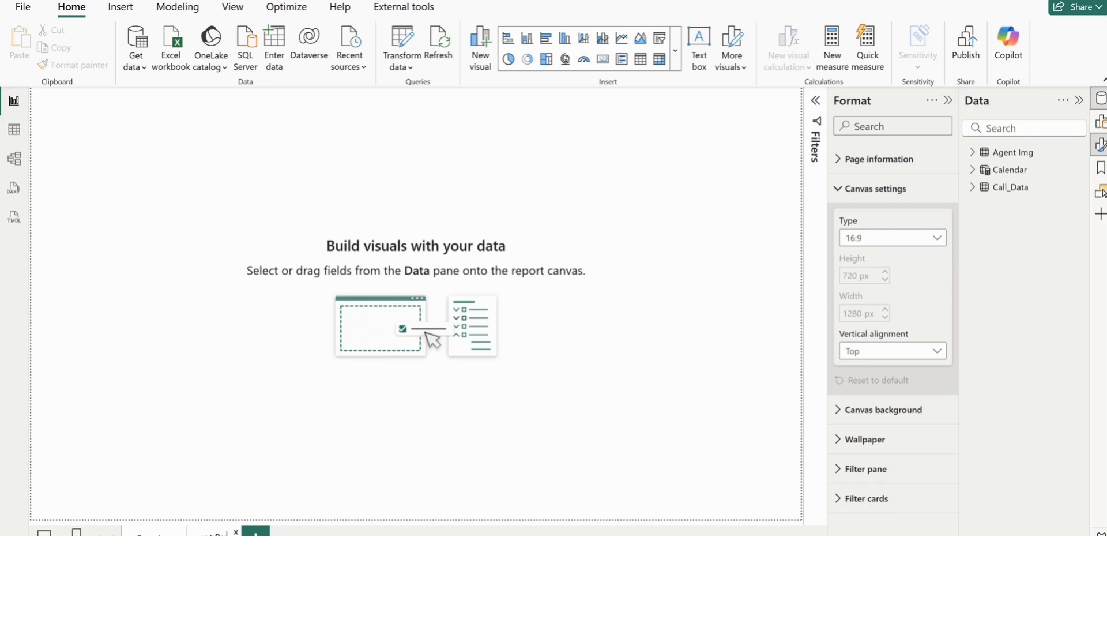
{"action": "key", "text": "Return"}
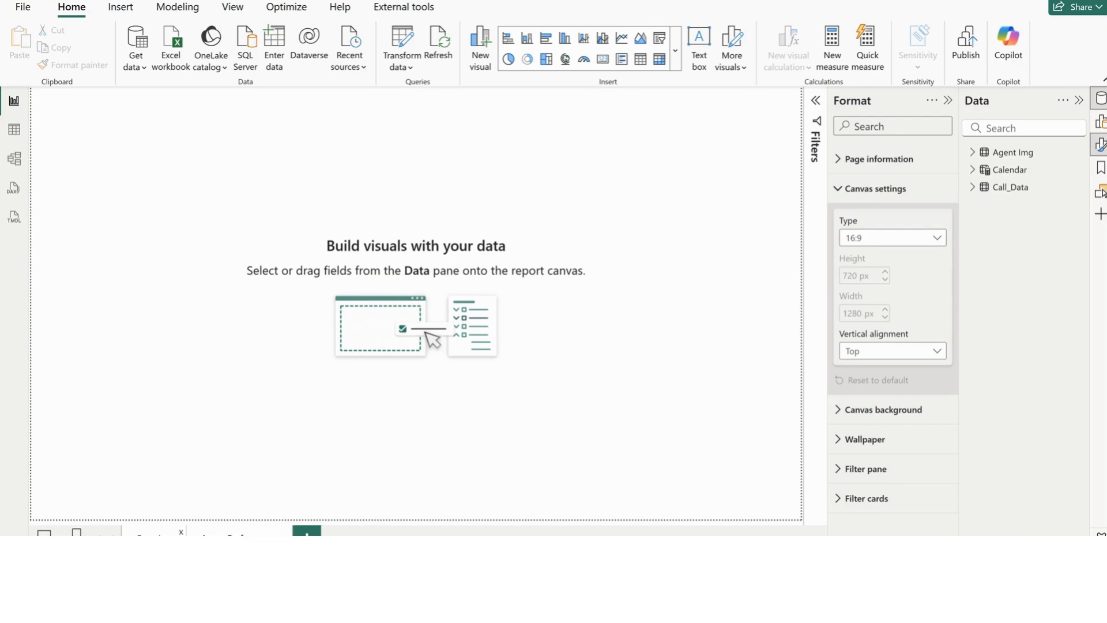
Set the second page's canvas type to Custom with a height of 800 px, and return to the first page
{"action": "left_click", "coordinate": [888, 238]}
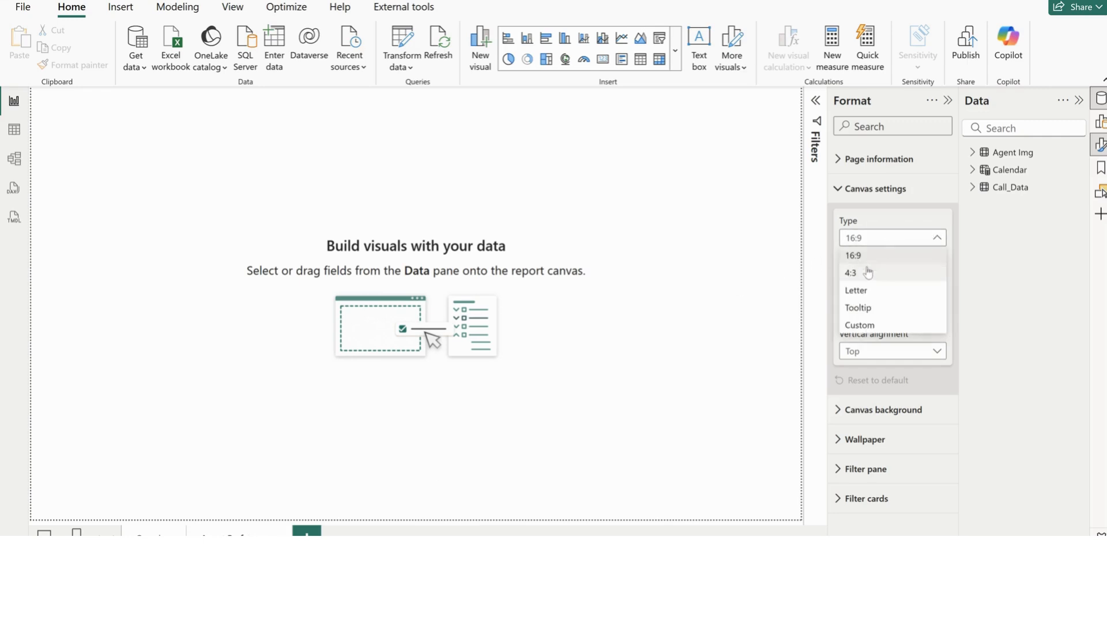
{"action": "left_click", "coordinate": [866, 327]}
{"action": "double_click", "coordinate": [849, 276]}
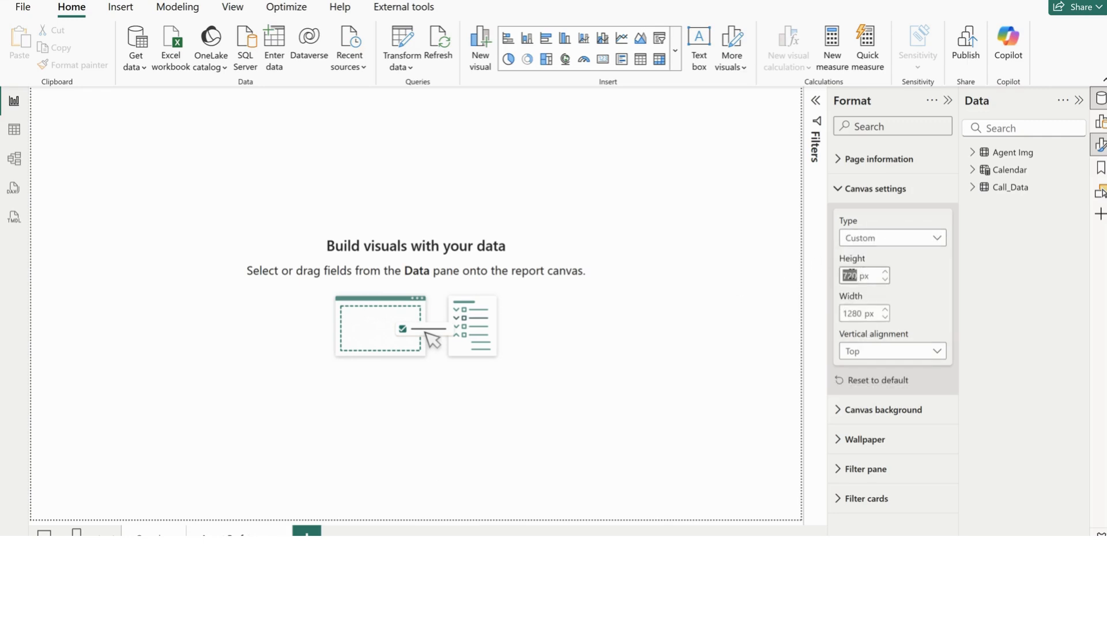
{"action": "type", "text": "800"}
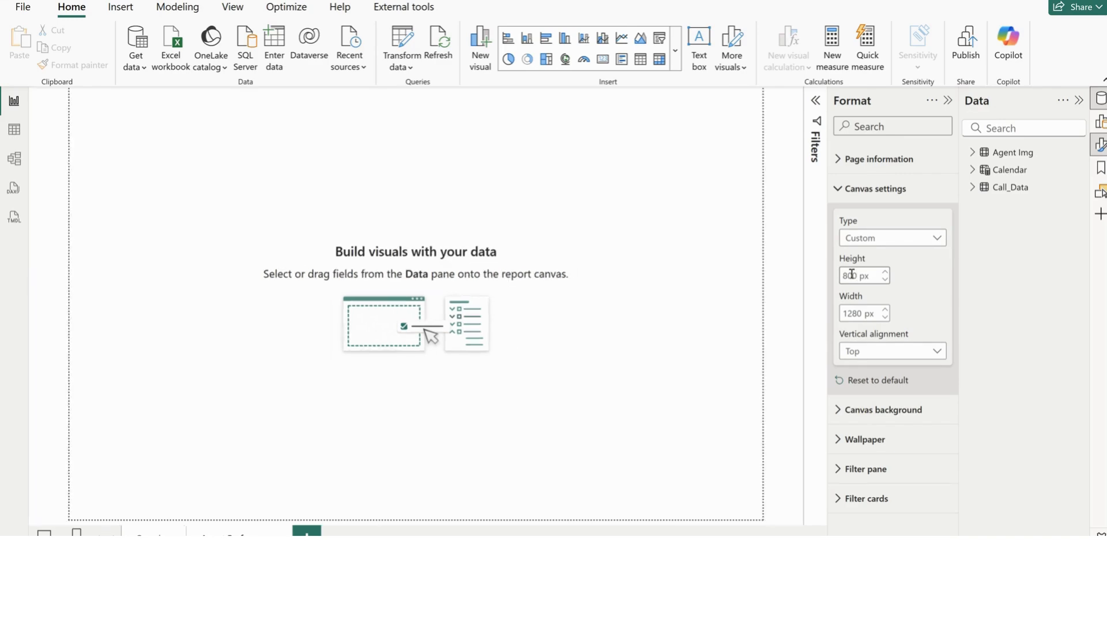
{"action": "left_click", "coordinate": [157, 536]}
Customize the current report theme, setting theme Color 1 to hex #393A8C
{"action": "left_click", "coordinate": [232, 8]}
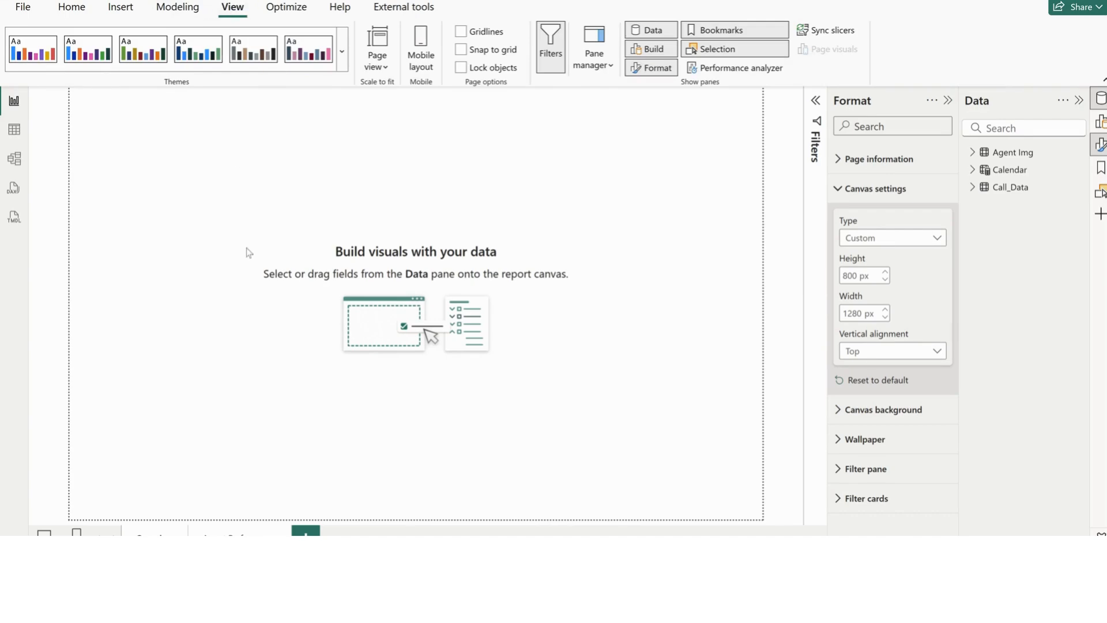
{"action": "left_click", "coordinate": [341, 52]}
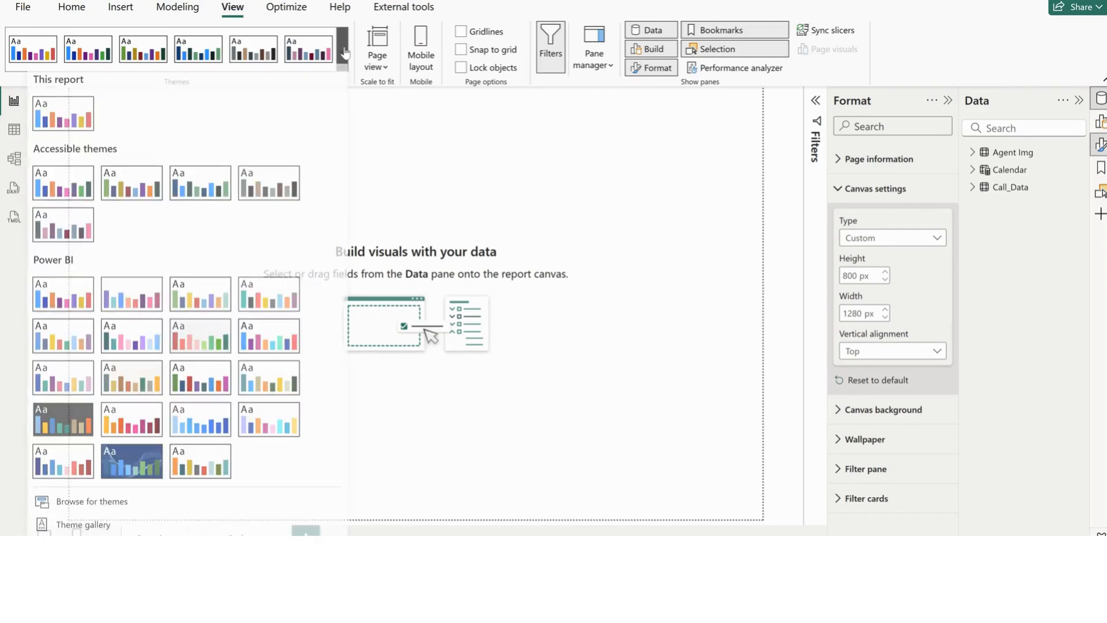
{"action": "scroll", "coordinate": [185, 425], "scroll_direction": "down", "scroll_amount": 1}
{"action": "left_click", "coordinate": [106, 502]}
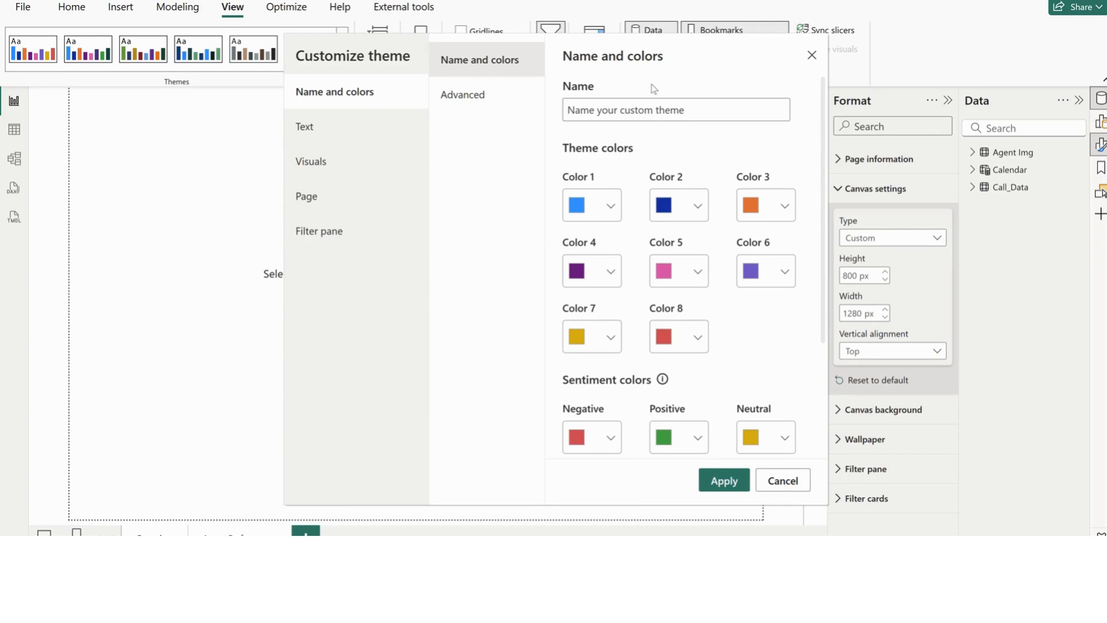
{"action": "left_click", "coordinate": [600, 211]}
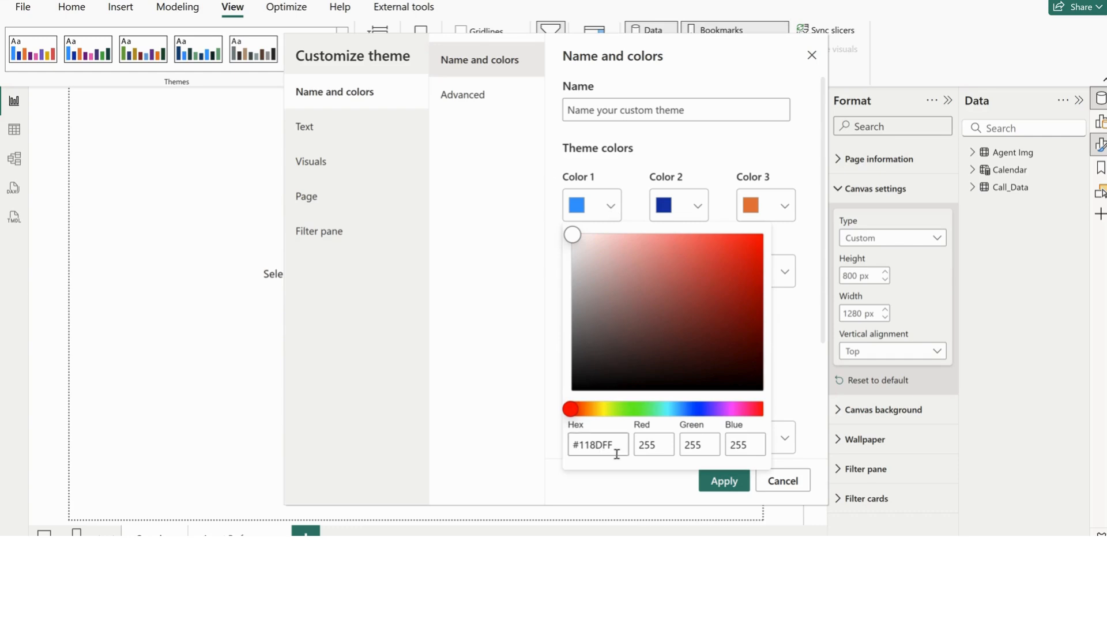
{"action": "left_click_drag", "start_coordinate": [614, 444], "coordinate": [569, 446]}
{"action": "type", "text": "#393A8C"}
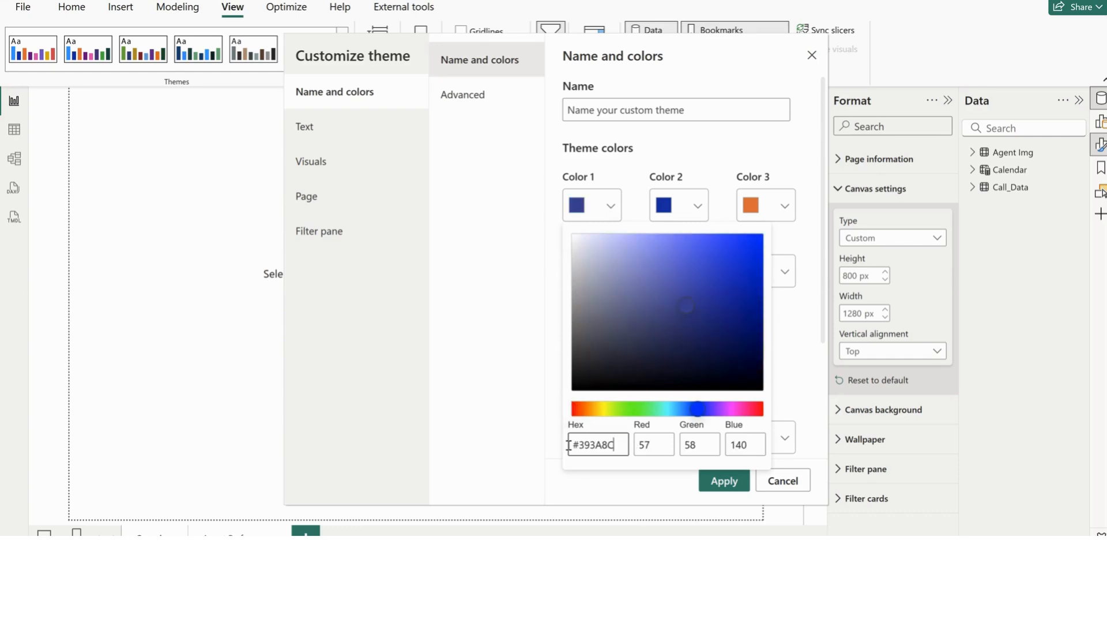
{"action": "key", "text": "alt+Tab"}
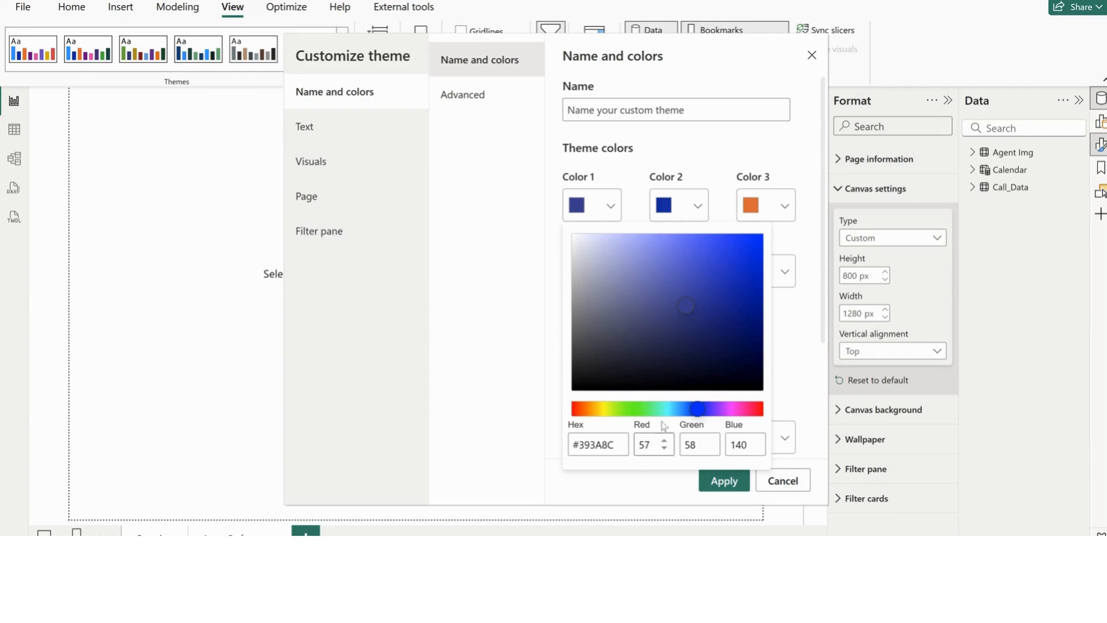
Set theme Color 2 to hex #EB6542
{"action": "left_click", "coordinate": [698, 207]}
{"action": "left_click", "coordinate": [698, 207]}
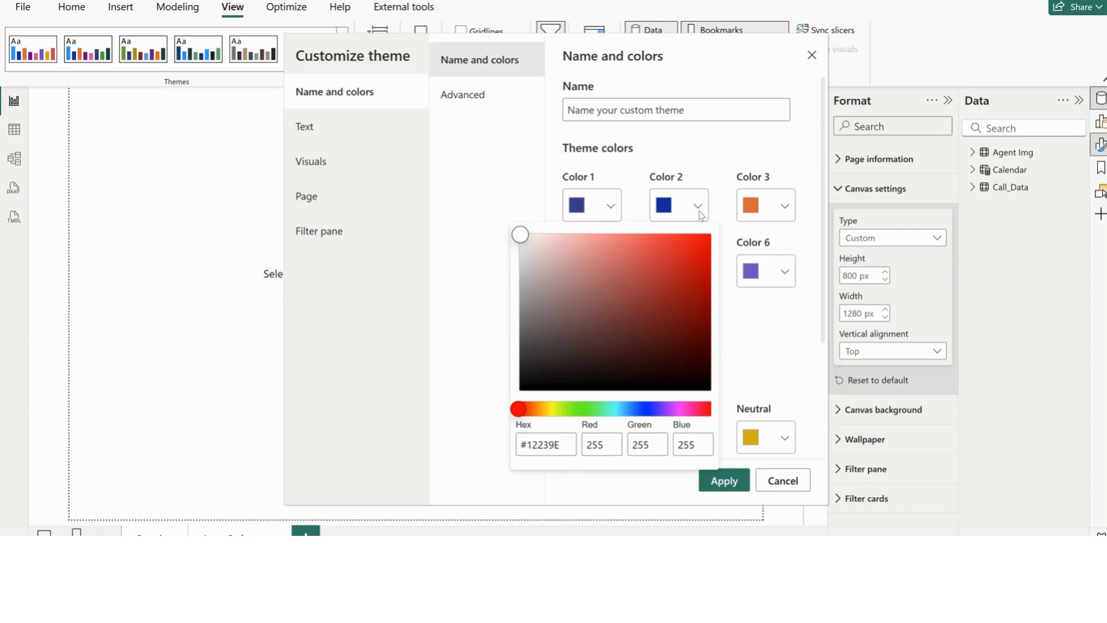
{"action": "left_click_drag", "start_coordinate": [562, 444], "coordinate": [511, 448]}
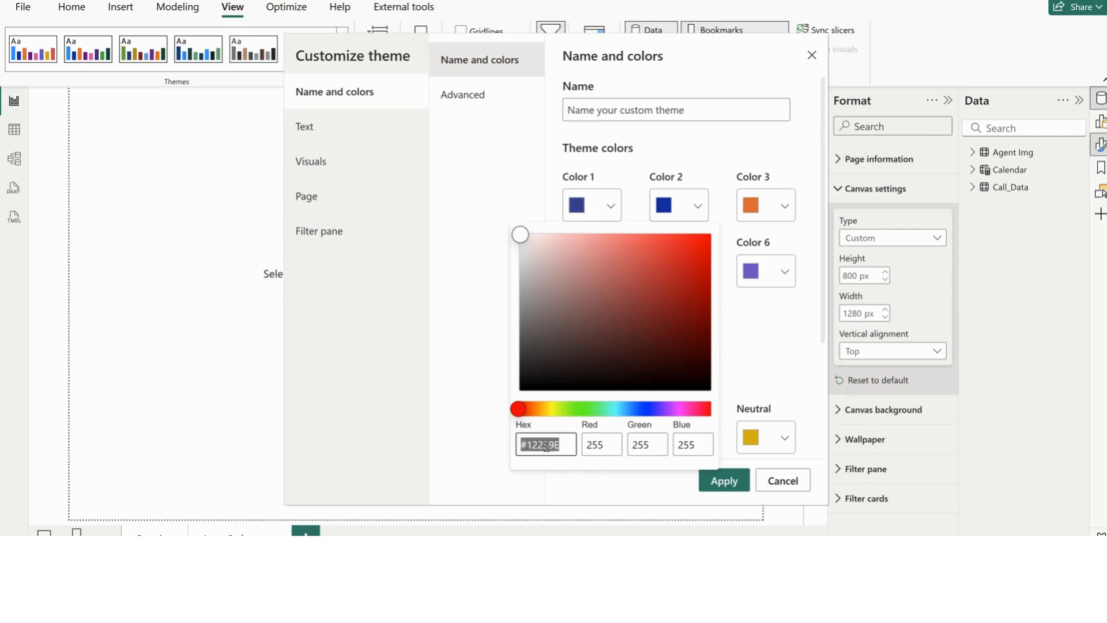
{"action": "type", "text": "#EB6542"}
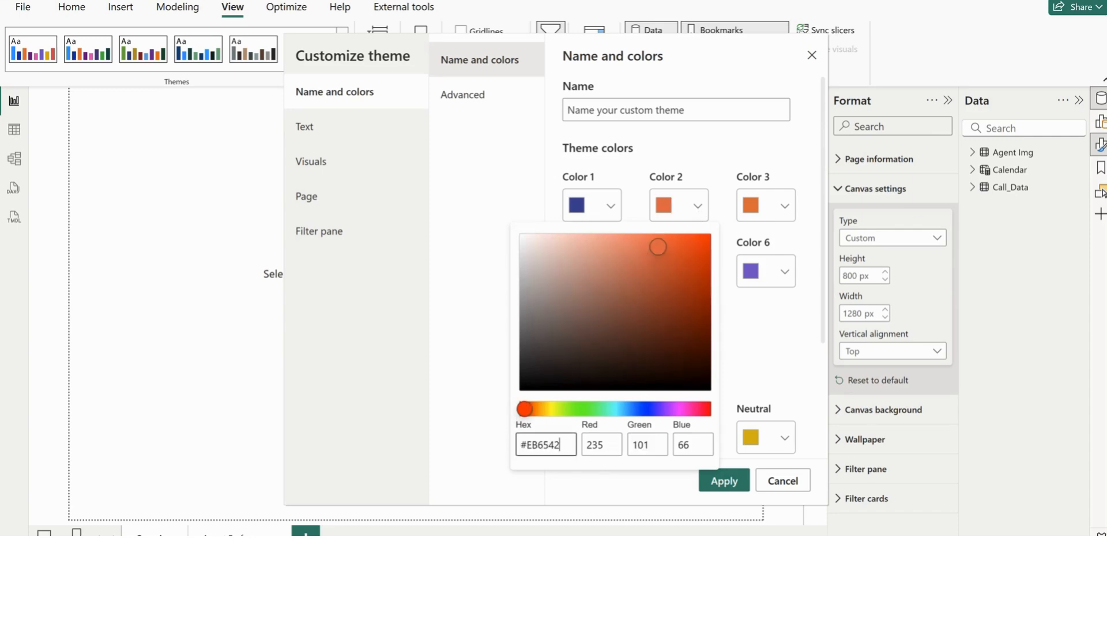
Copy the teal color's hex code from the other window and set it as theme Color 3
{"action": "key", "text": "alt+Tab"}
{"action": "left_click", "coordinate": [771, 205]}
{"action": "left_click", "coordinate": [787, 213]}
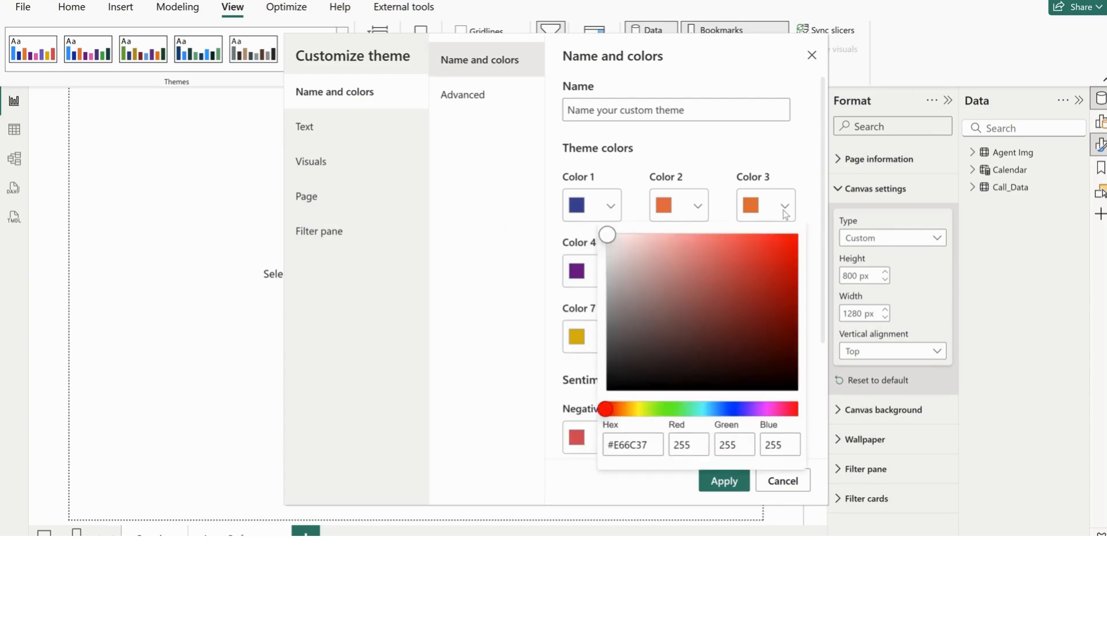
{"action": "left_click_drag", "start_coordinate": [654, 451], "coordinate": [594, 448]}
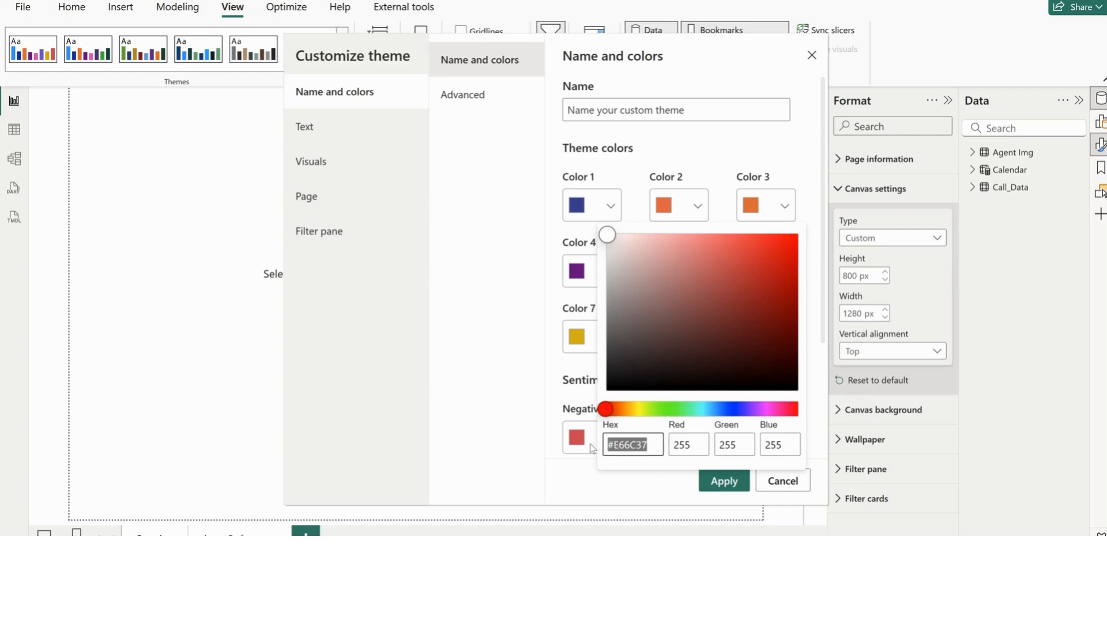
{"action": "type", "text": "#3A877F"}
{"action": "left_click", "coordinate": [744, 152]}
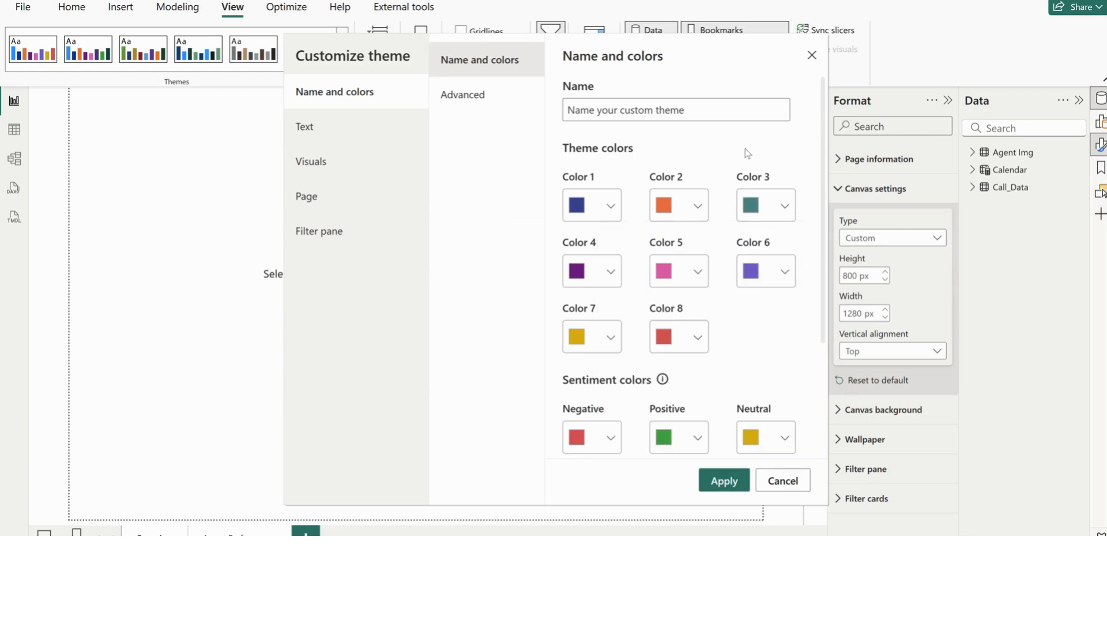
In the theme's general text settings, set the font color to hex #393A8C
{"action": "left_click", "coordinate": [473, 101]}
{"action": "left_click", "coordinate": [327, 135]}
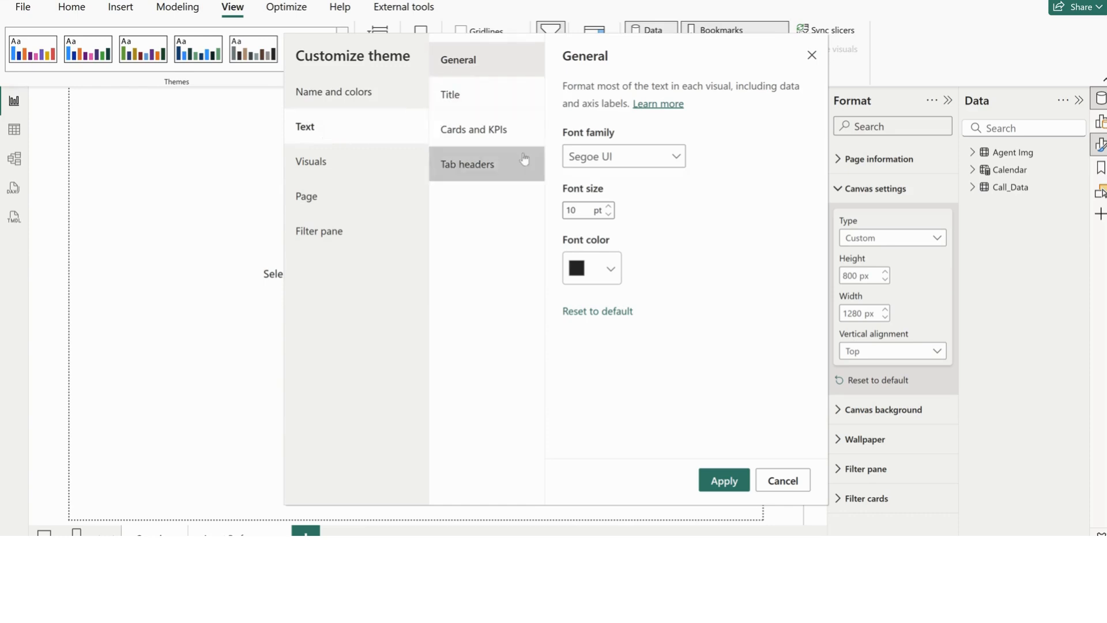
{"action": "left_click", "coordinate": [614, 274]}
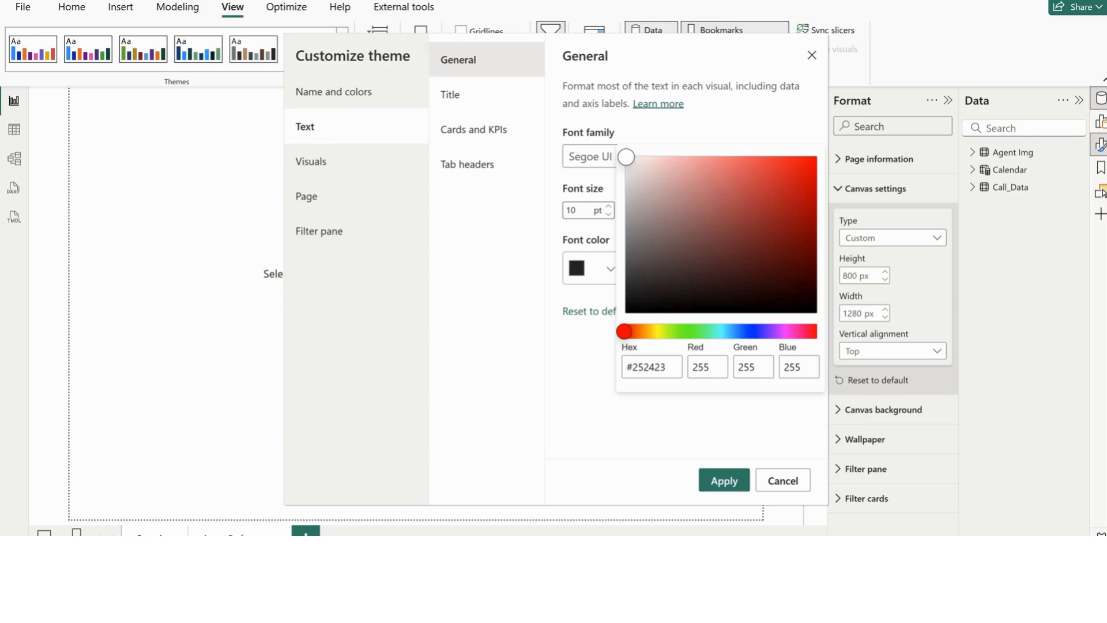
{"action": "left_click", "coordinate": [670, 367]}
{"action": "left_click_drag", "start_coordinate": [670, 367], "coordinate": [615, 371]}
{"action": "type", "text": "#393A8C"}
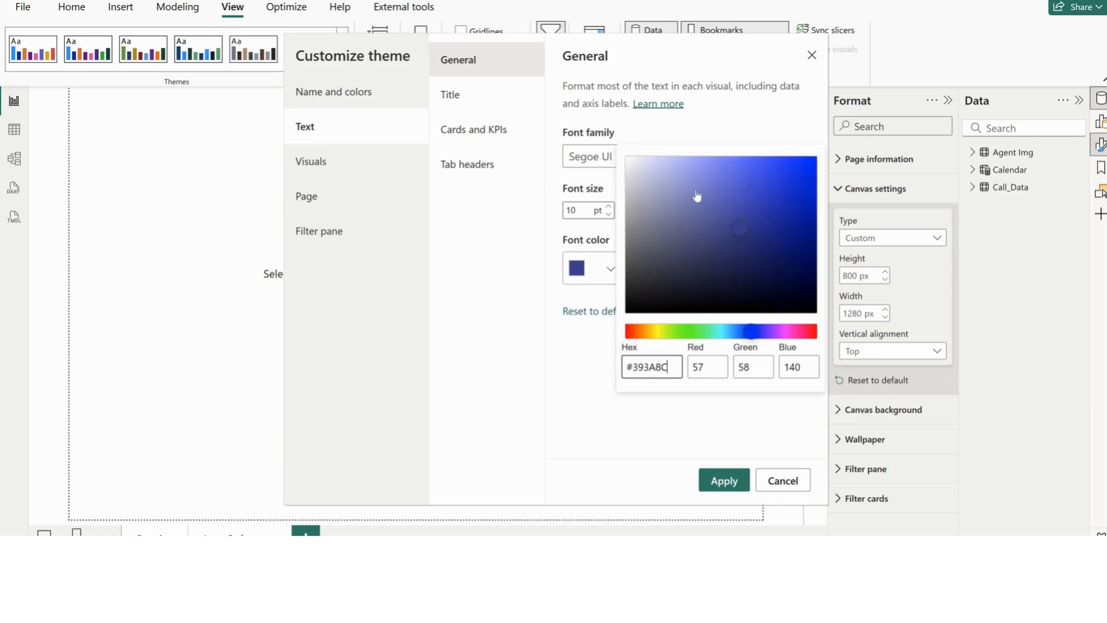
{"action": "left_click", "coordinate": [713, 129]}
Set the theme's title text font family to Segoe UI
{"action": "left_click", "coordinate": [464, 97]}
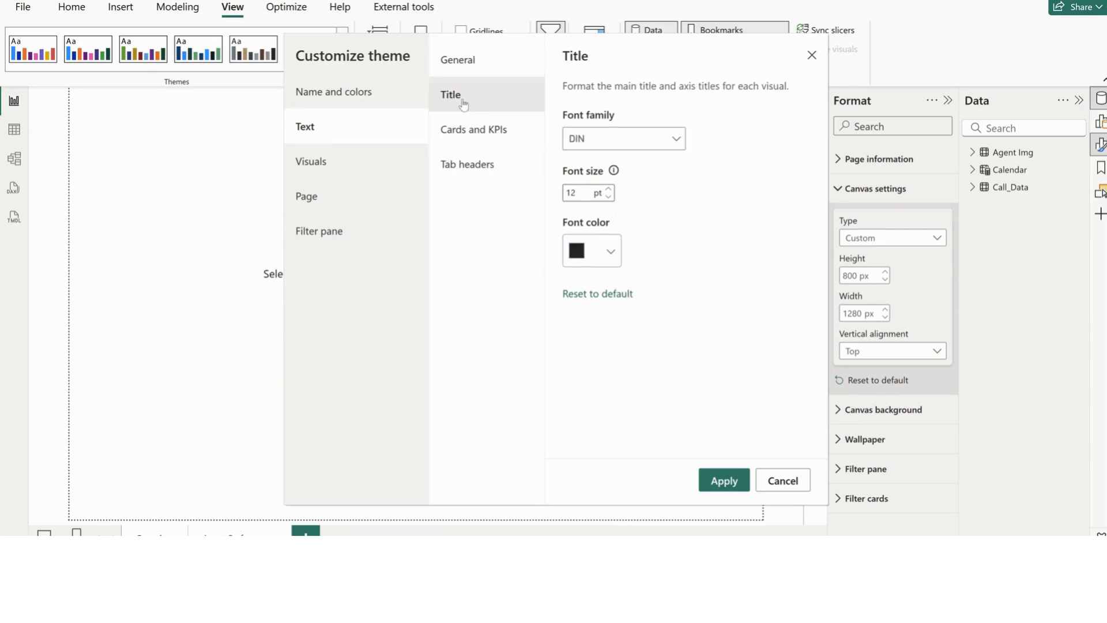
{"action": "left_click", "coordinate": [679, 144]}
{"action": "scroll", "coordinate": [634, 351], "scroll_direction": "down", "scroll_amount": 5}
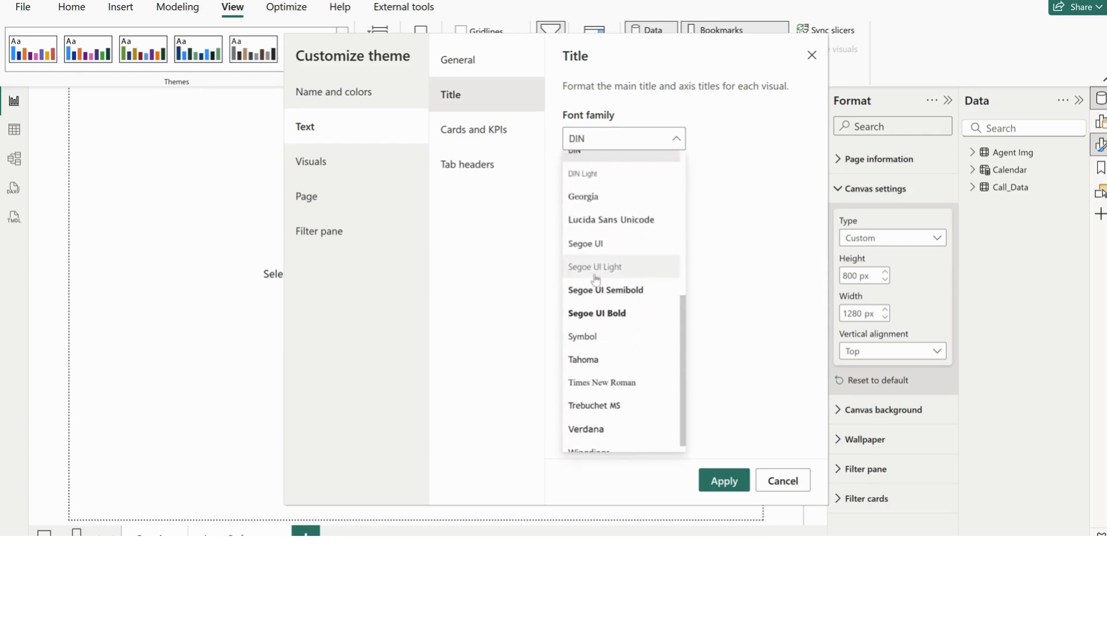
{"action": "left_click", "coordinate": [599, 245]}
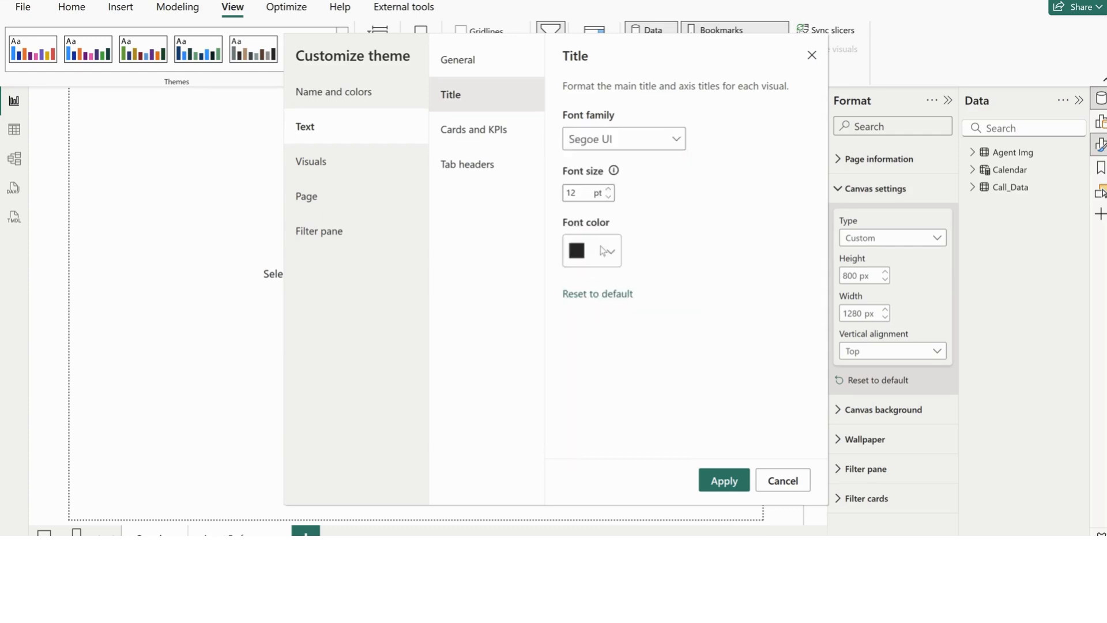
Review the theme's card and tab header text settings, and set the visuals' background transparency to 100%
{"action": "left_click", "coordinate": [484, 129]}
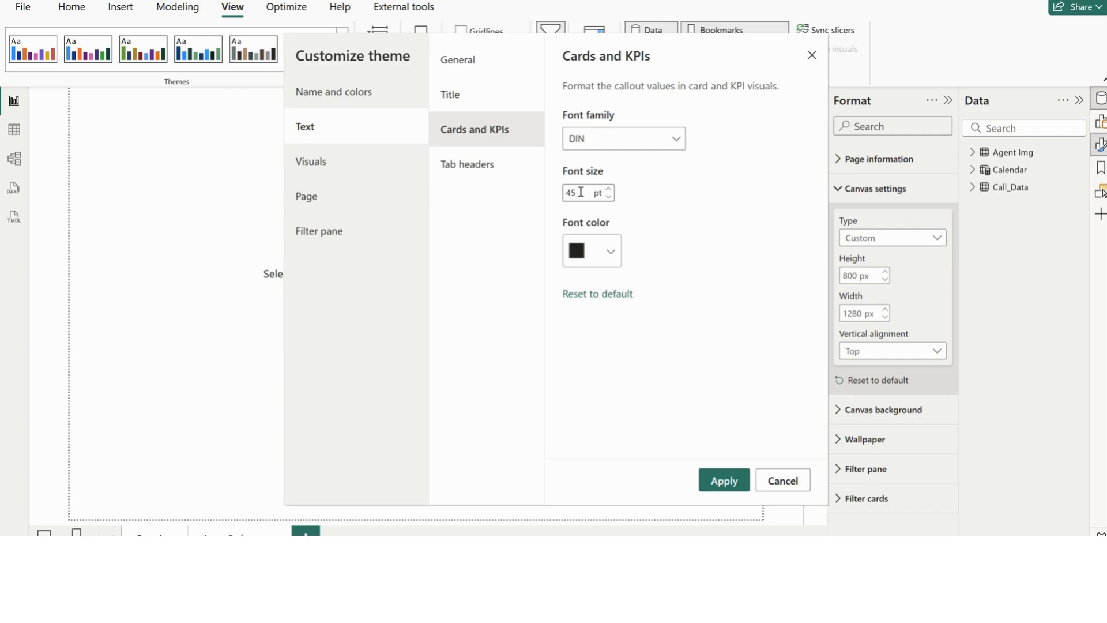
{"action": "left_click", "coordinate": [479, 172]}
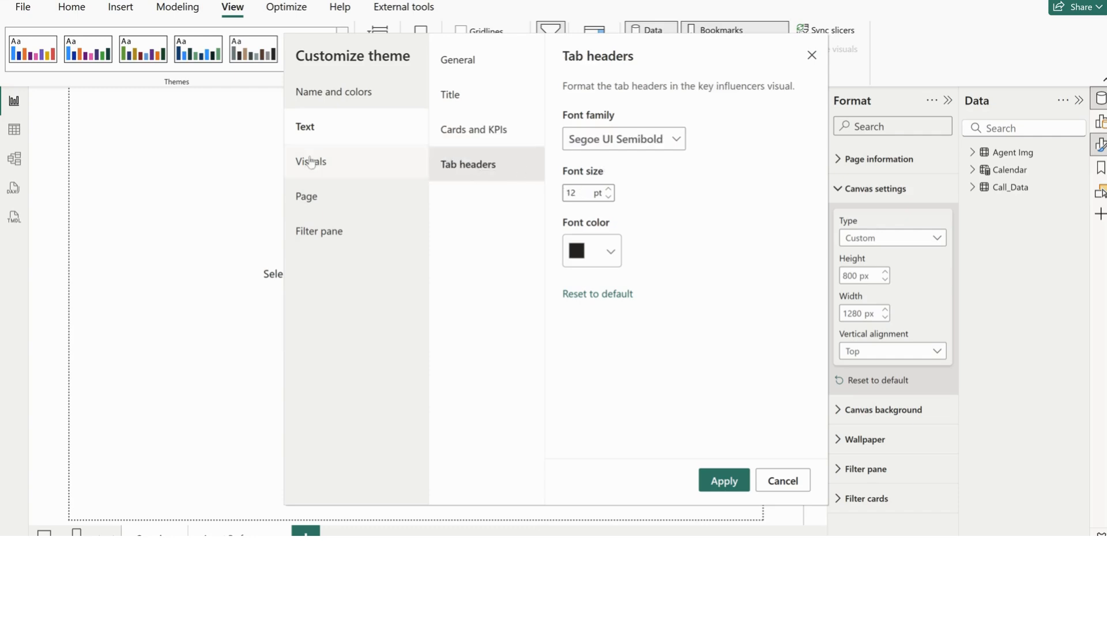
{"action": "left_click", "coordinate": [327, 166]}
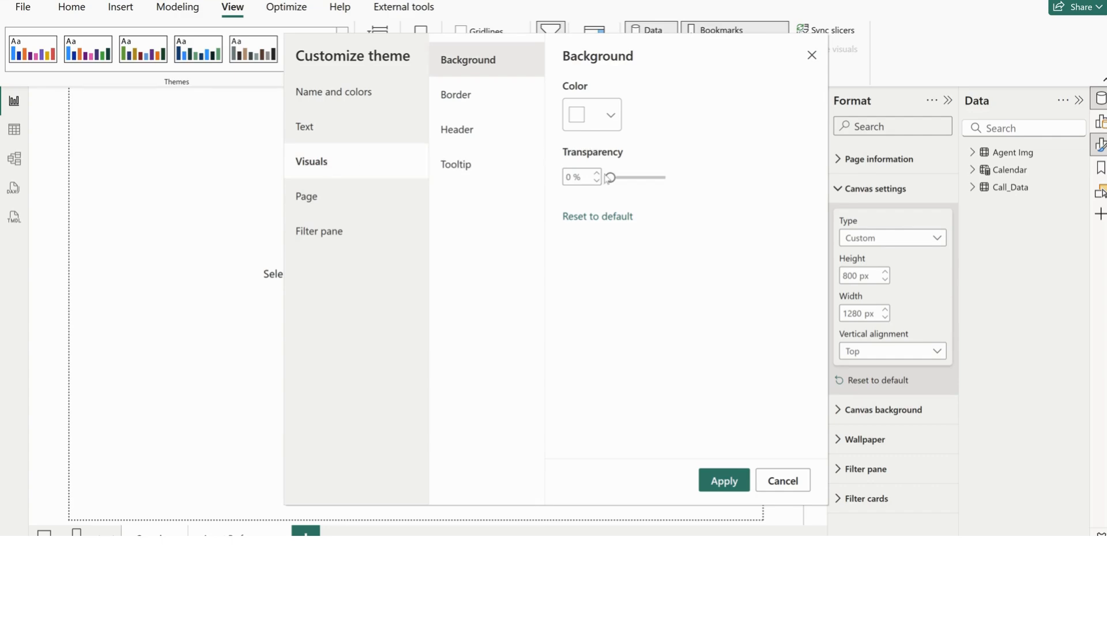
{"action": "left_click_drag", "start_coordinate": [609, 178], "coordinate": [711, 181]}
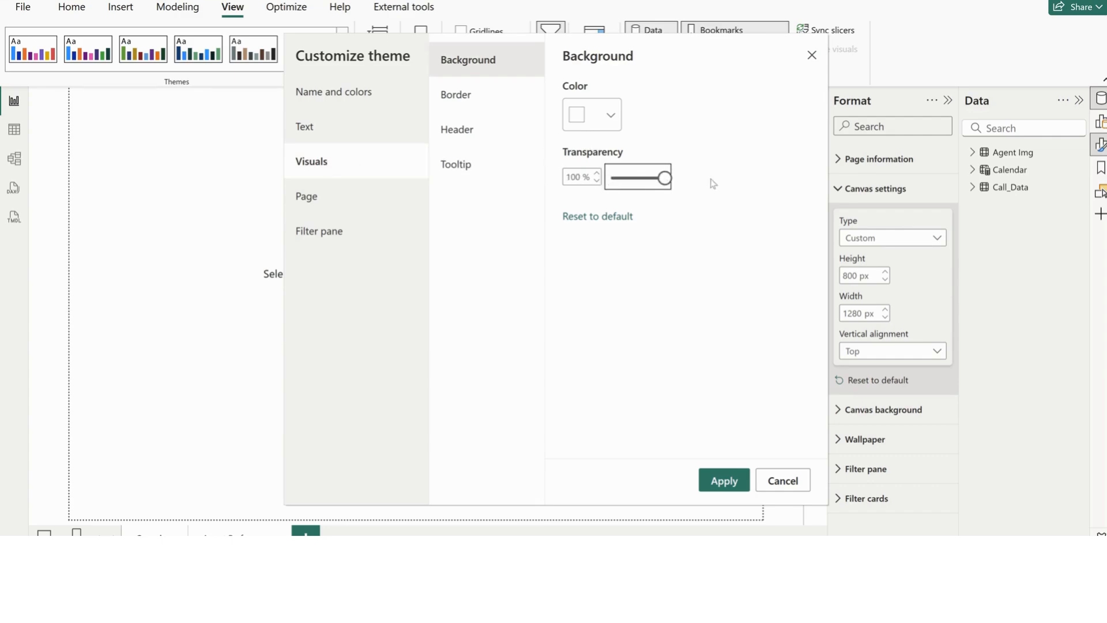
Review the visuals' border, header and tooltip settings, and set the theme's page wallpaper transparency to 100%
{"action": "left_click", "coordinate": [469, 96]}
{"action": "left_click", "coordinate": [471, 134]}
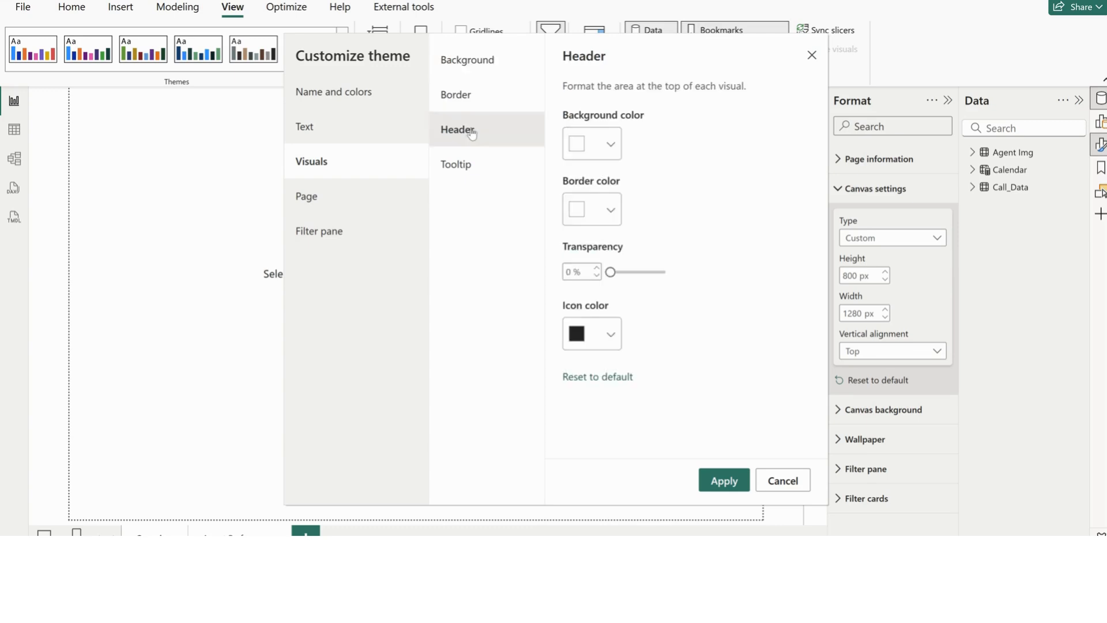
{"action": "left_click", "coordinate": [459, 172]}
{"action": "left_click", "coordinate": [344, 200]}
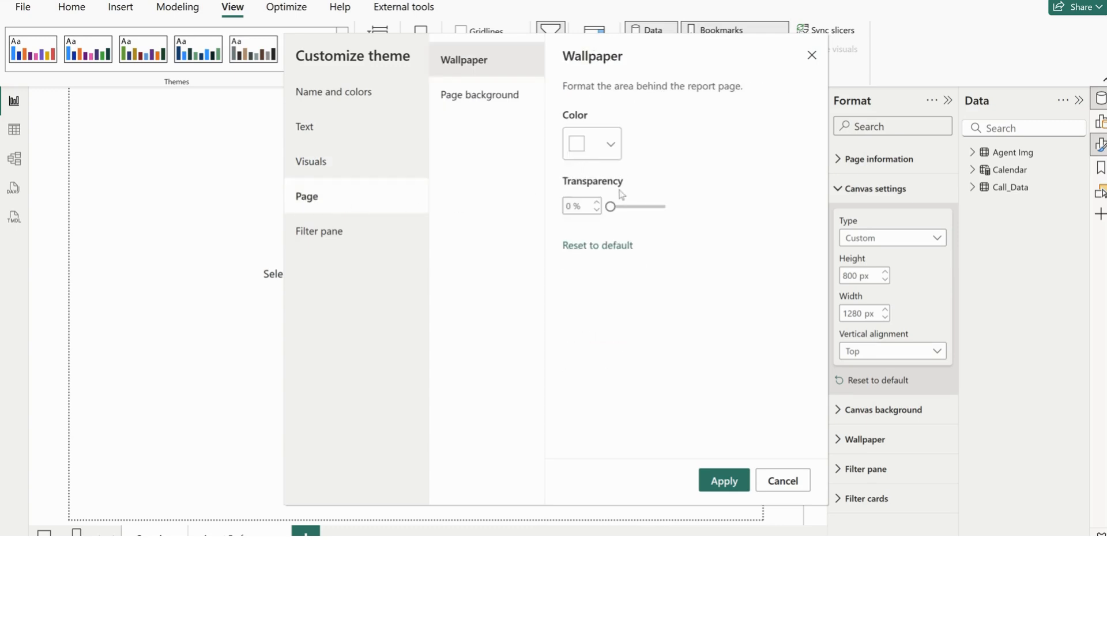
{"action": "left_click_drag", "start_coordinate": [610, 206], "coordinate": [696, 212]}
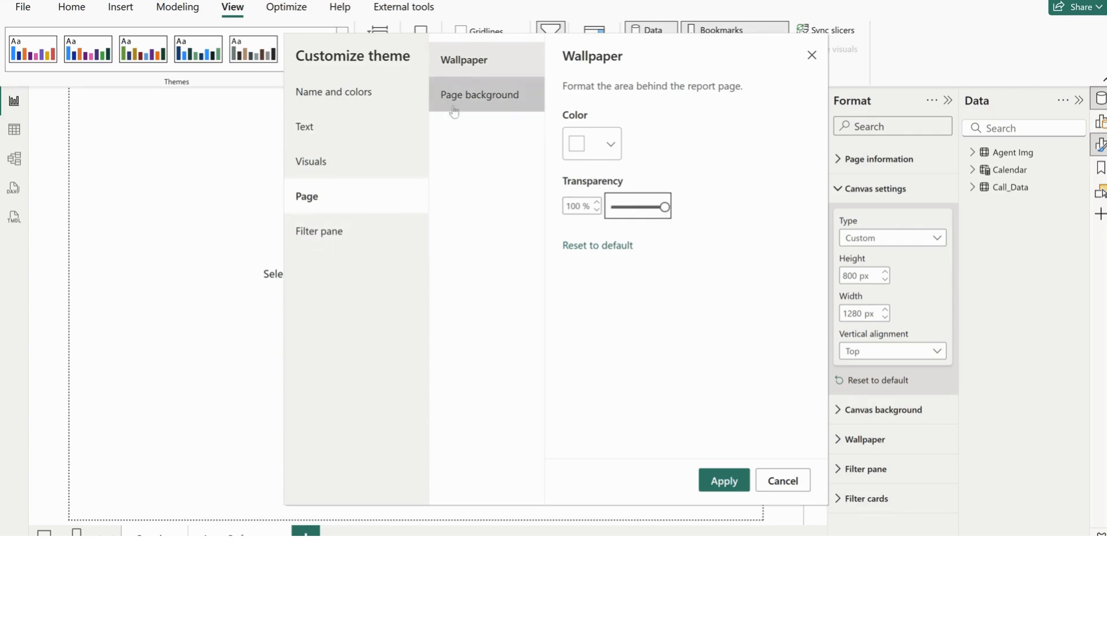
Set the theme's page background transparency to 0% and apply the customized theme to the report
{"action": "left_click", "coordinate": [491, 105]}
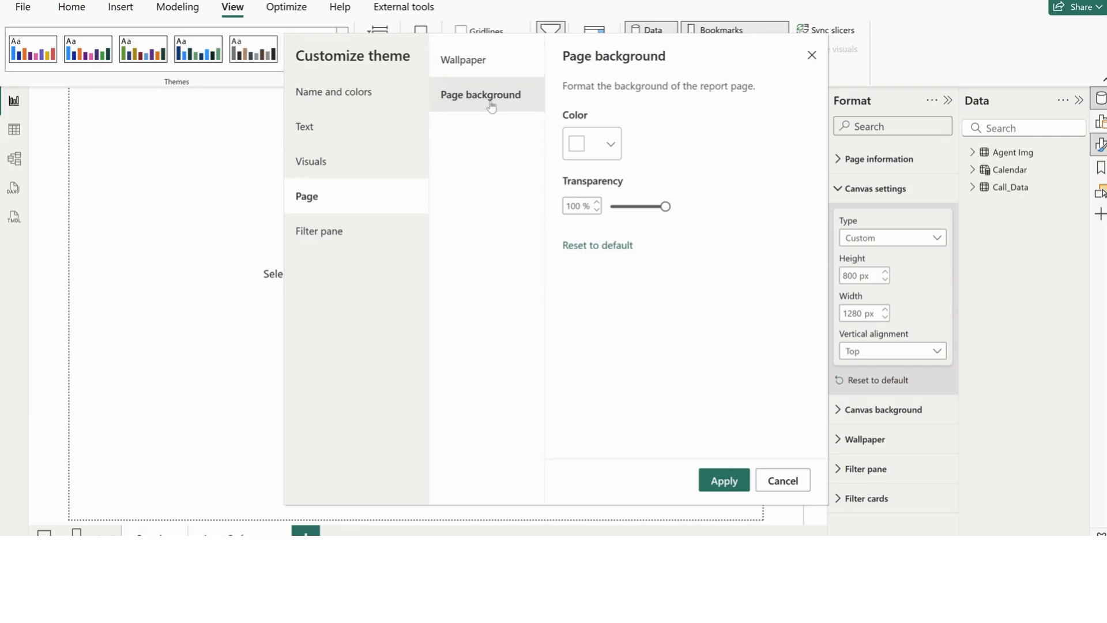
{"action": "left_click_drag", "start_coordinate": [665, 206], "coordinate": [610, 206]}
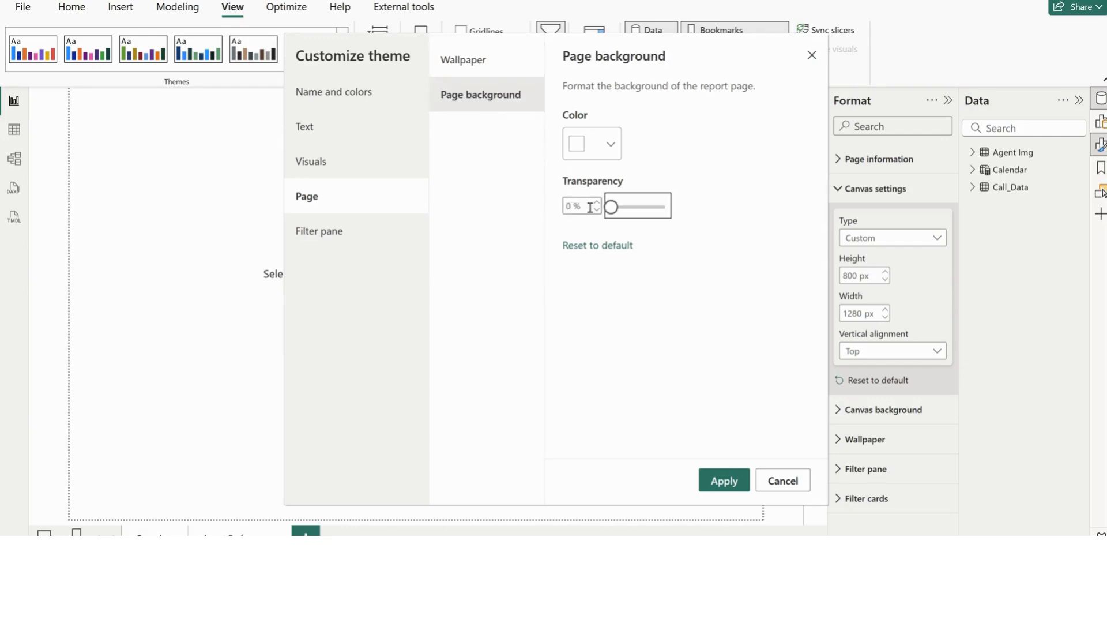
{"action": "left_click", "coordinate": [723, 480]}
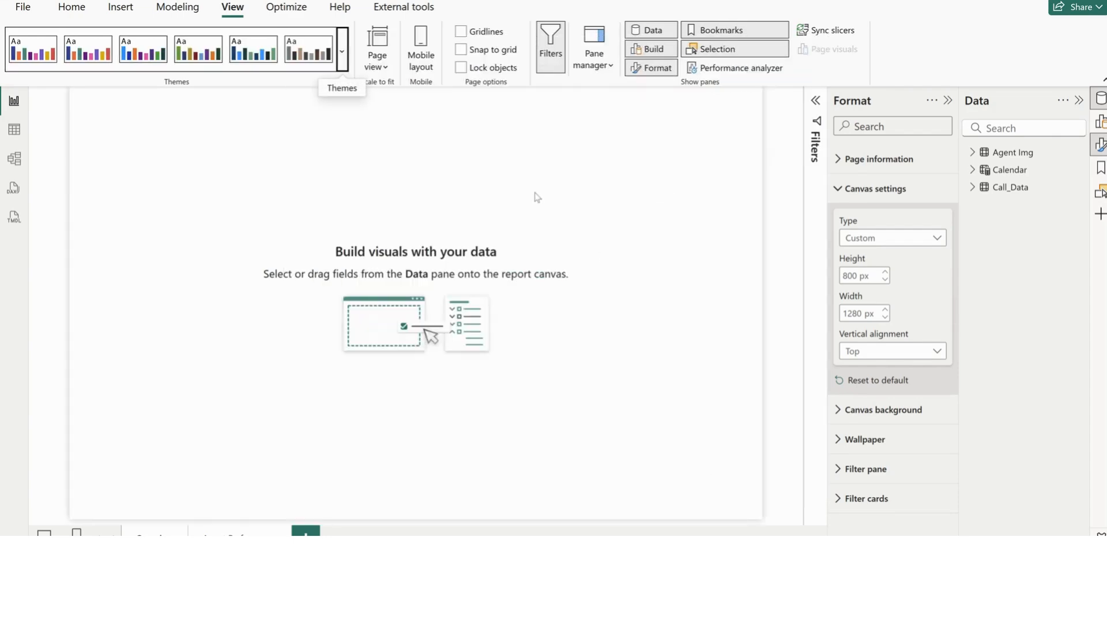
Set the first page's canvas background to Overview.png from the Images & Icons folder, with image fit set to Fit
{"action": "left_click", "coordinate": [875, 189]}
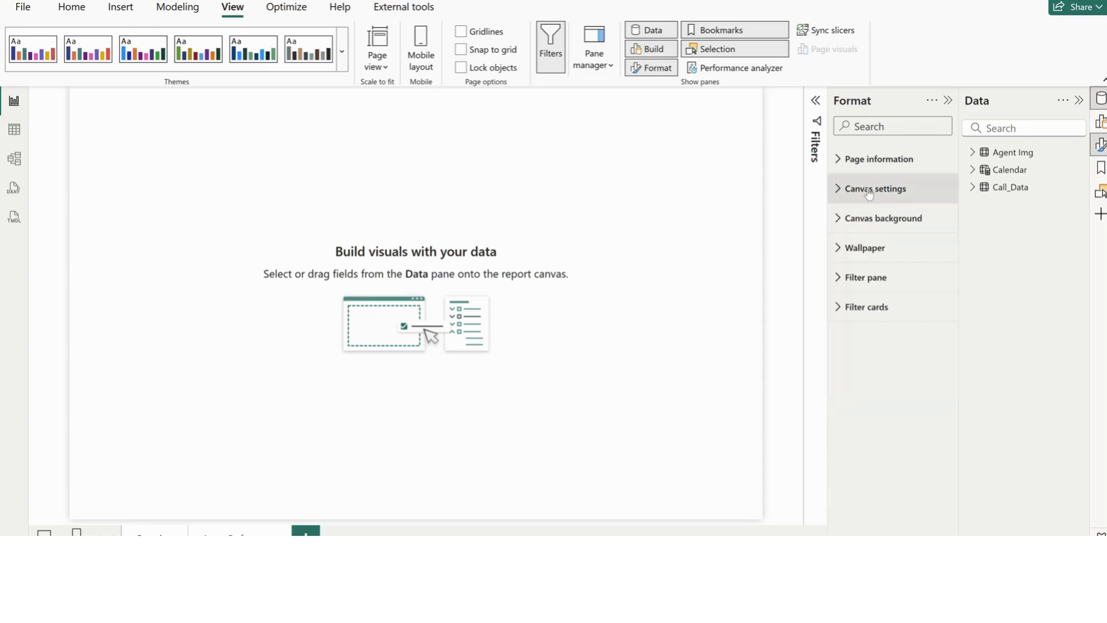
{"action": "left_click", "coordinate": [882, 218]}
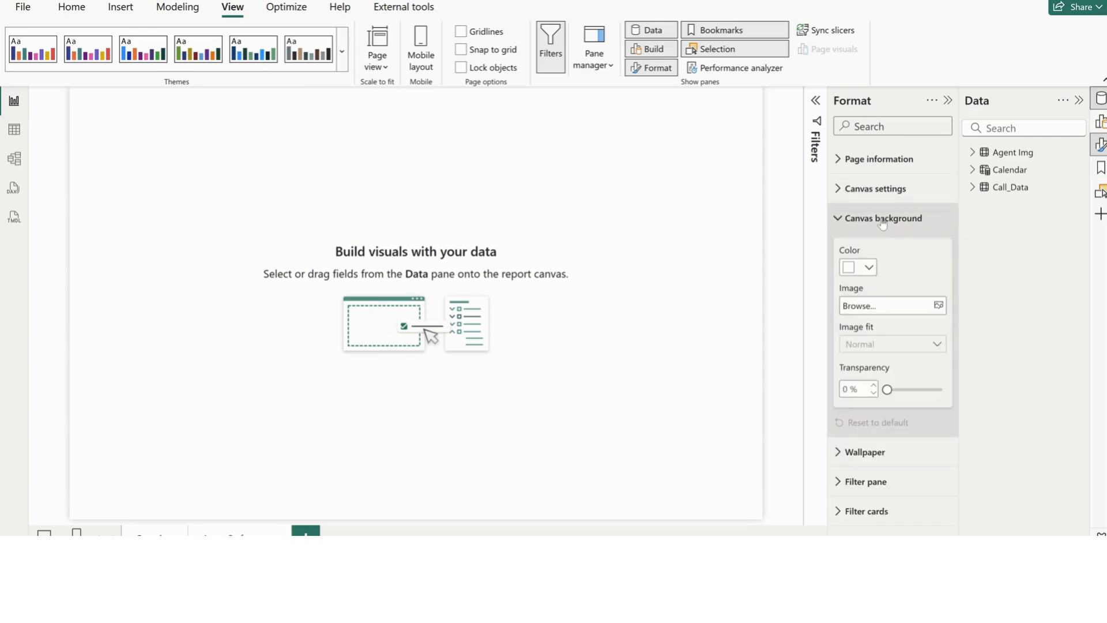
{"action": "left_click", "coordinate": [938, 306]}
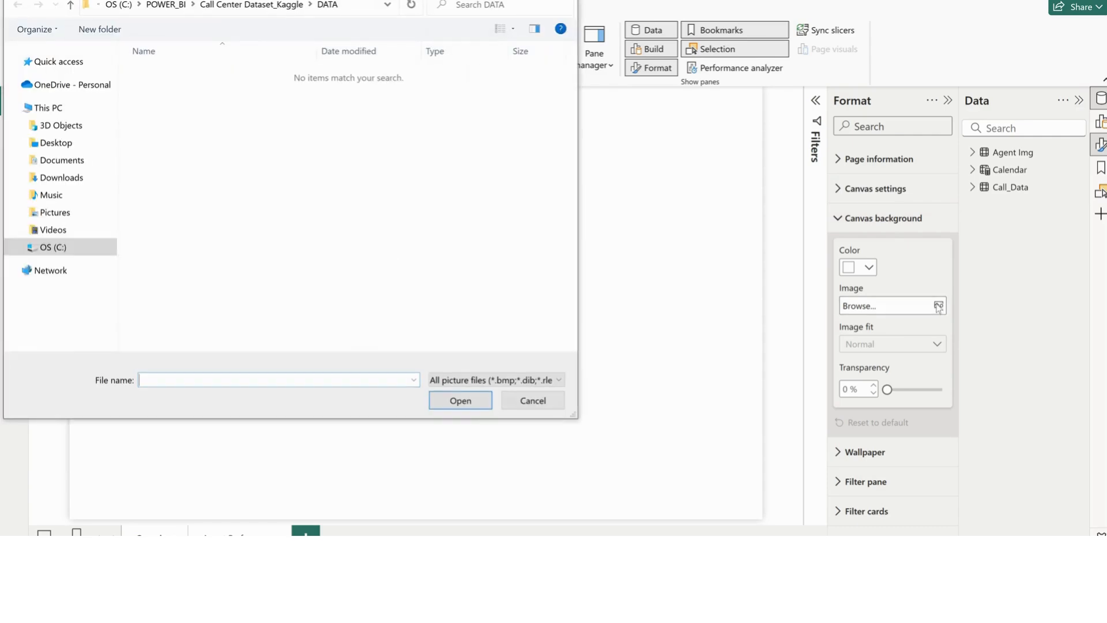
{"action": "left_click", "coordinate": [252, 7]}
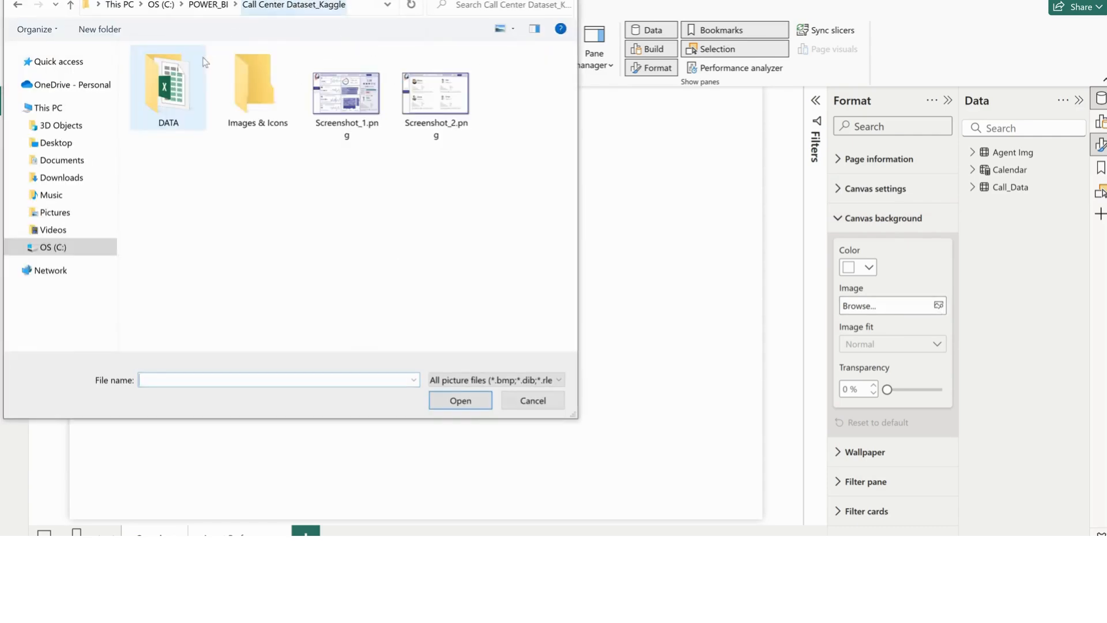
{"action": "double_click", "coordinate": [260, 104]}
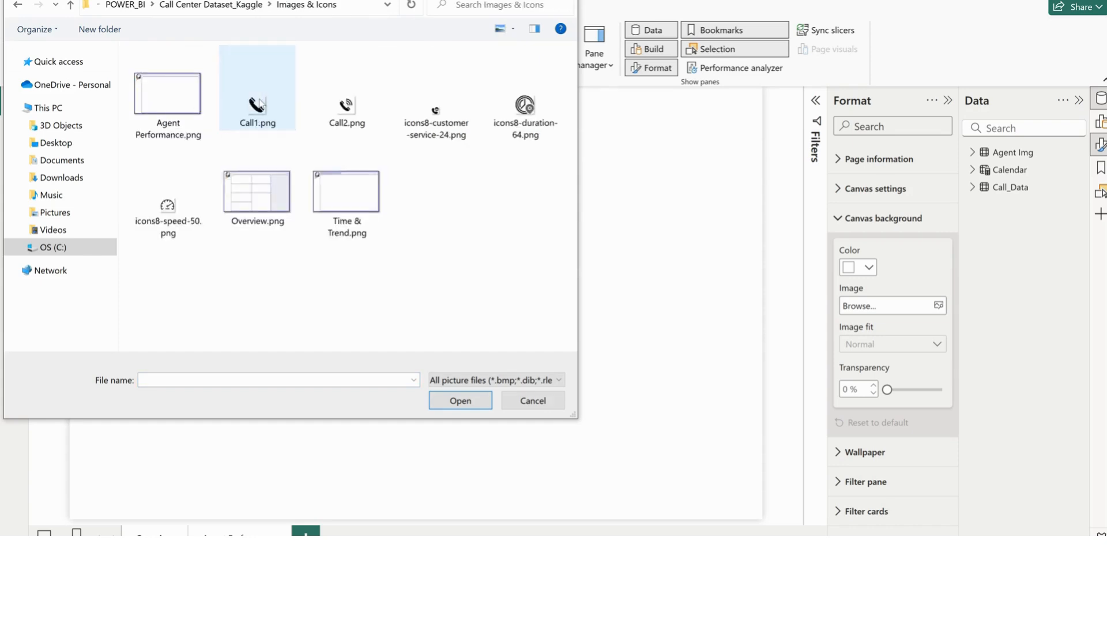
{"action": "left_click", "coordinate": [248, 179]}
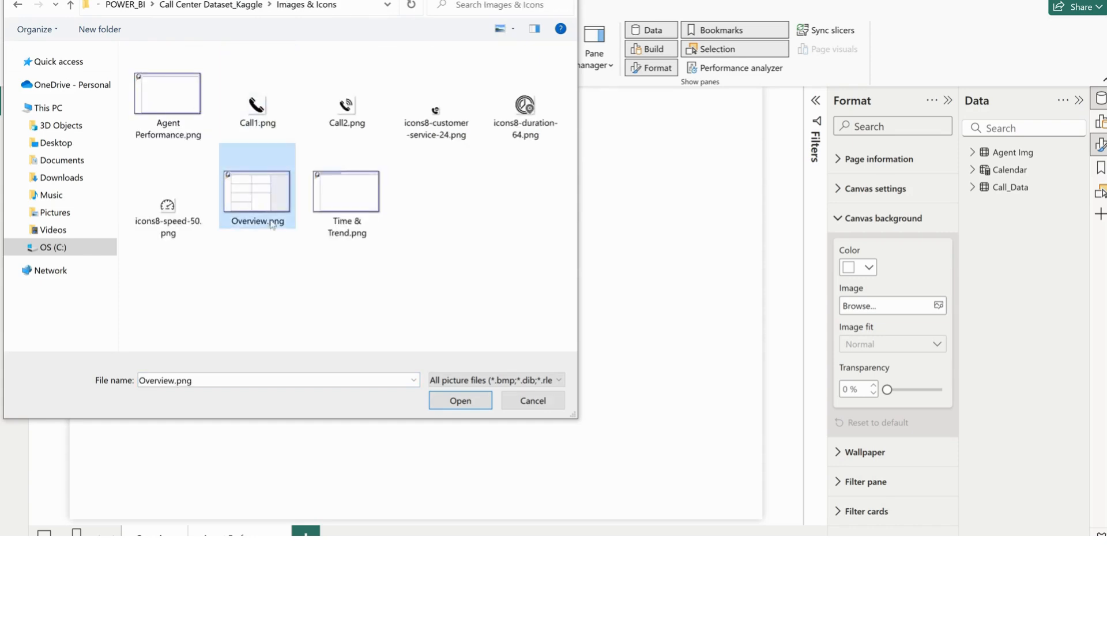
{"action": "left_click", "coordinate": [461, 401]}
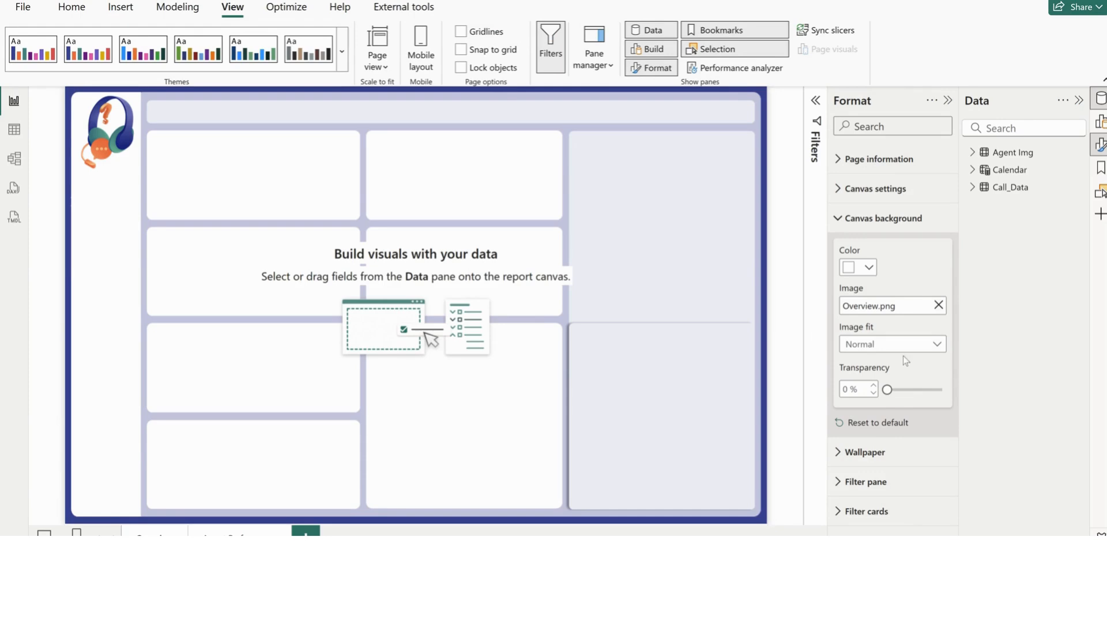
{"action": "left_click", "coordinate": [905, 344]}
{"action": "left_click", "coordinate": [861, 379]}
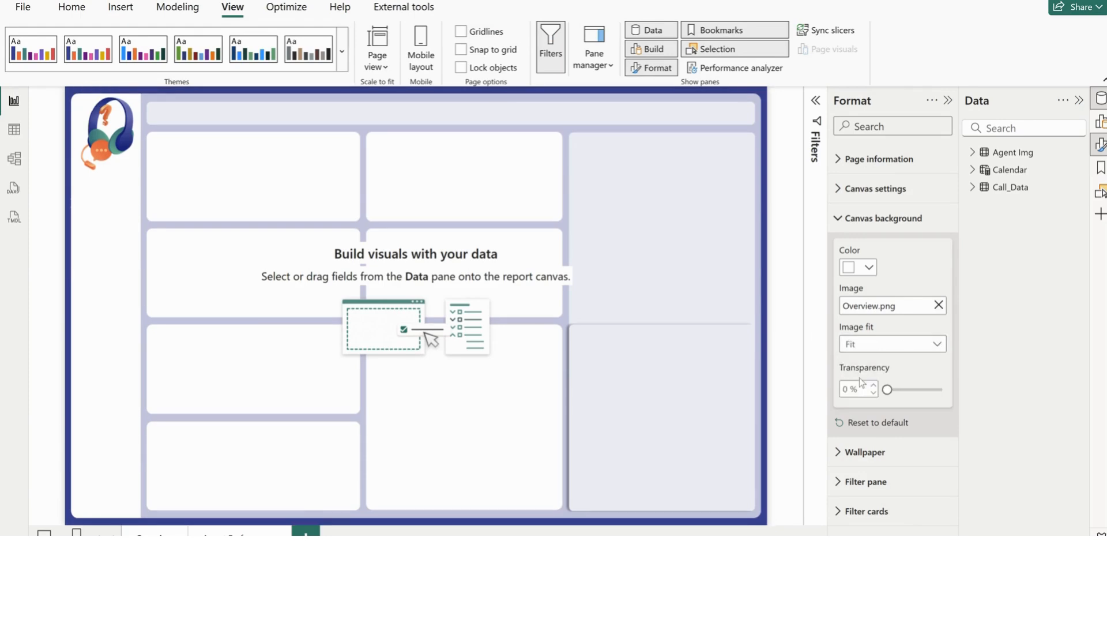
On the second report page, set the canvas background to Agent Performance.png with image fit set to Fit
{"action": "left_click", "coordinate": [938, 305]}
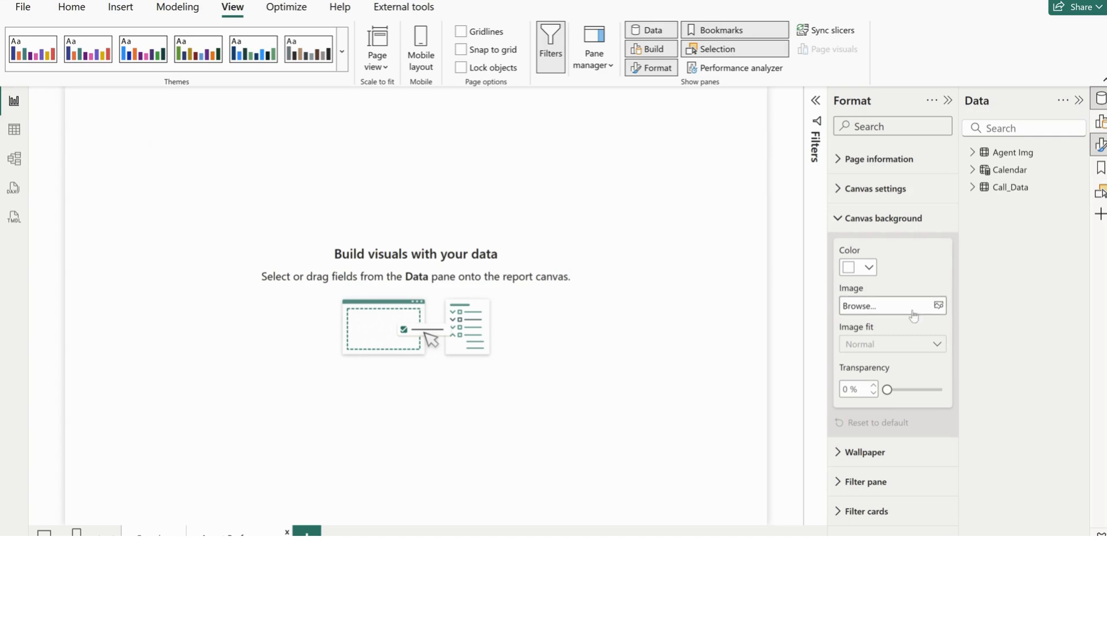
{"action": "left_click", "coordinate": [939, 306]}
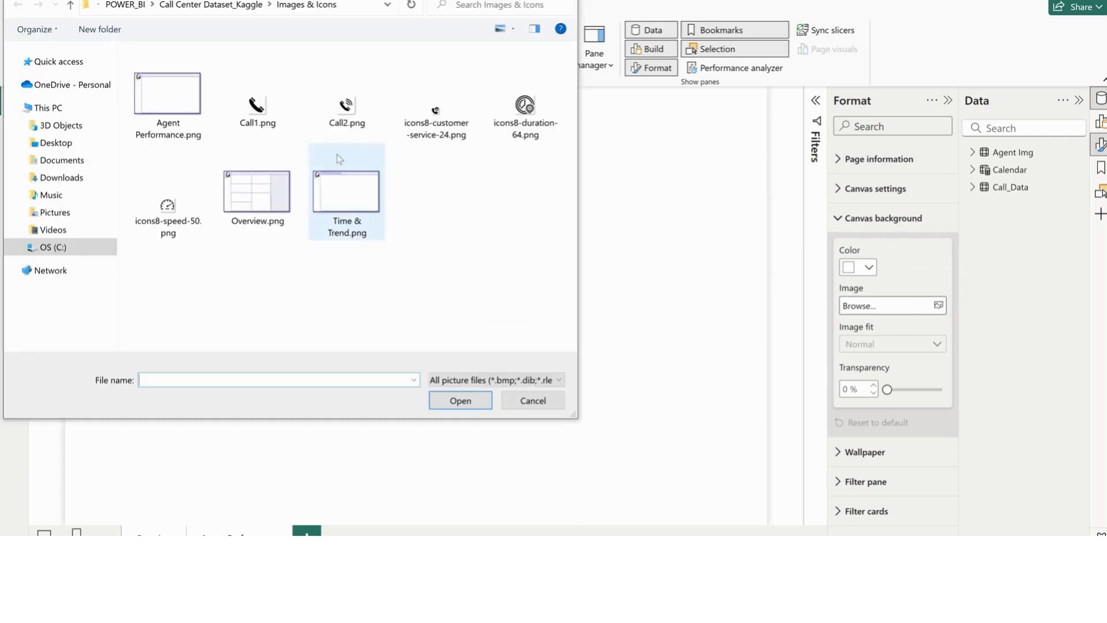
{"action": "left_click", "coordinate": [179, 117]}
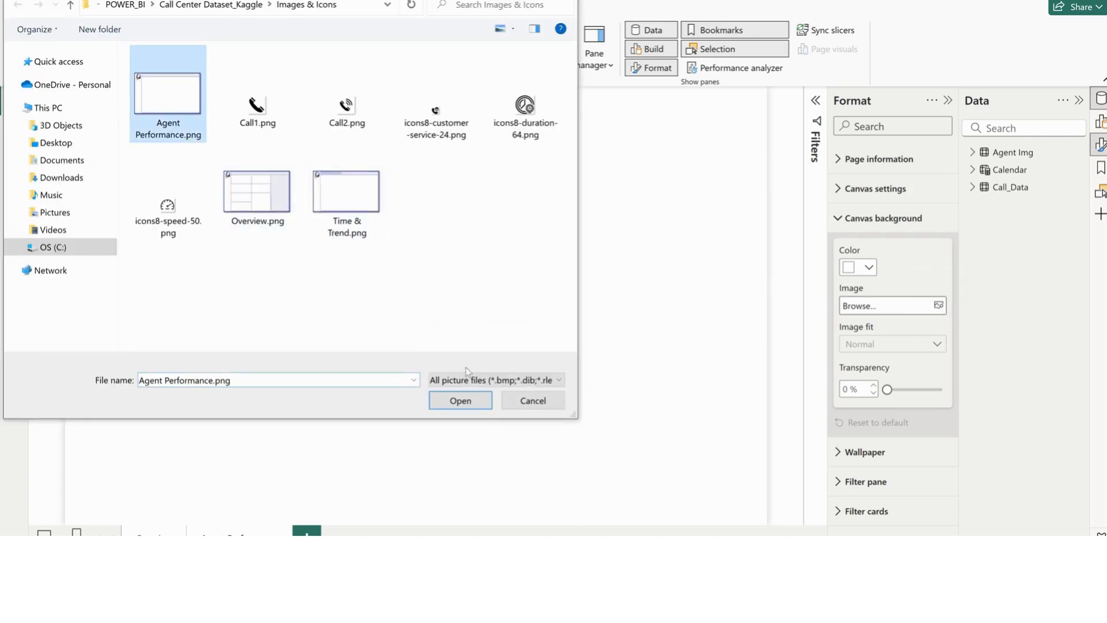
{"action": "left_click", "coordinate": [460, 400]}
{"action": "left_click", "coordinate": [872, 349]}
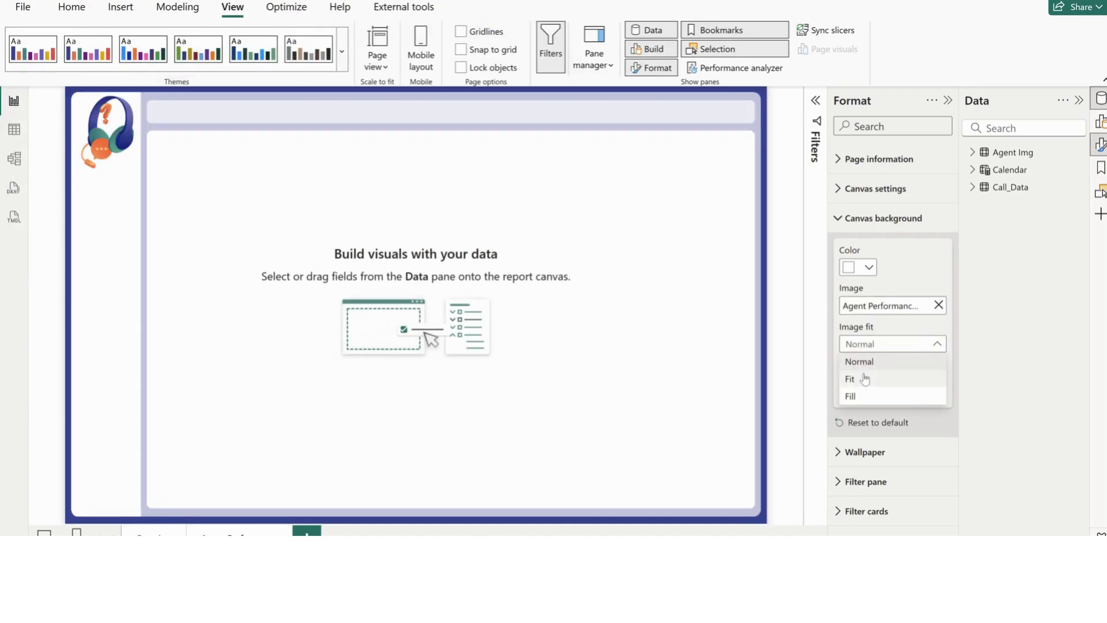
{"action": "left_click", "coordinate": [863, 375]}
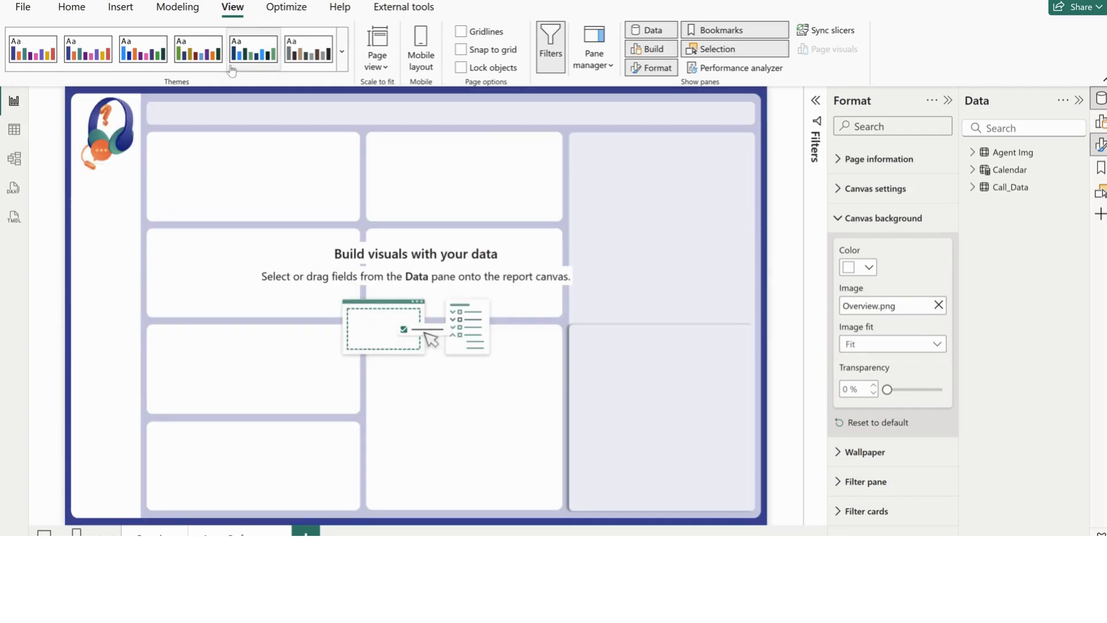
Create an empty table named _Metrics and load it into the model
{"action": "left_click", "coordinate": [71, 6]}
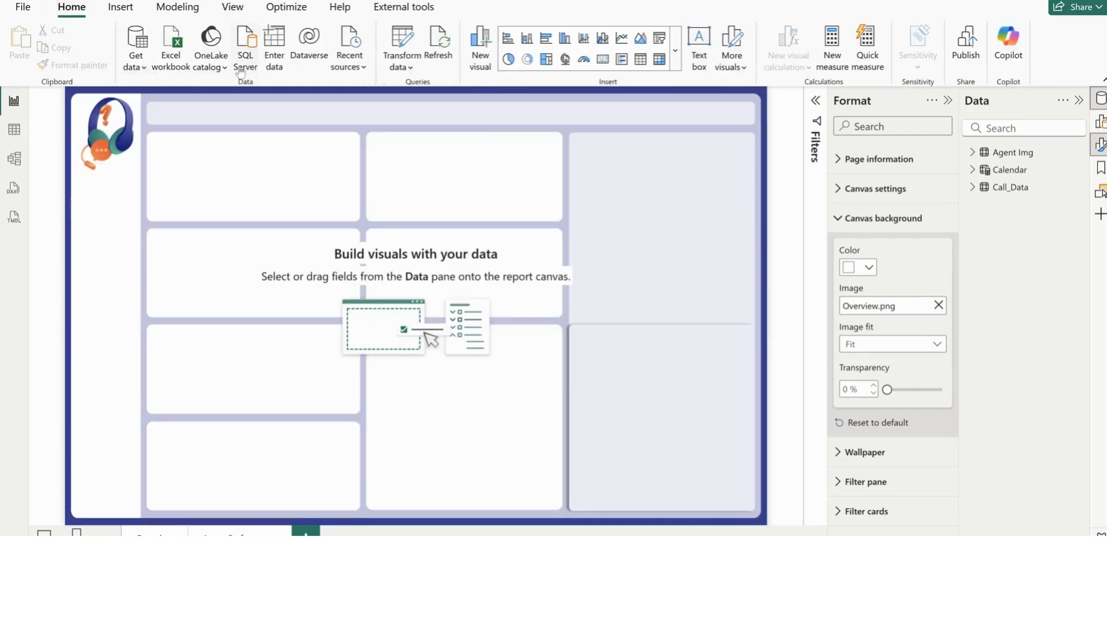
{"action": "left_click", "coordinate": [275, 61]}
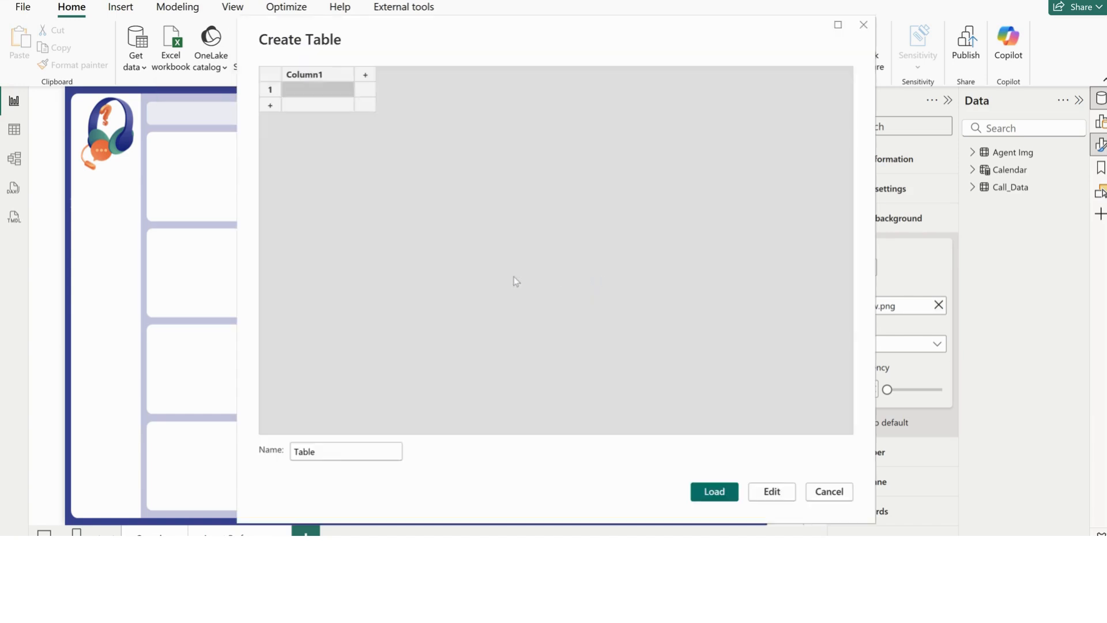
{"action": "double_click", "coordinate": [337, 452]}
{"action": "key", "text": "BackSpace"}
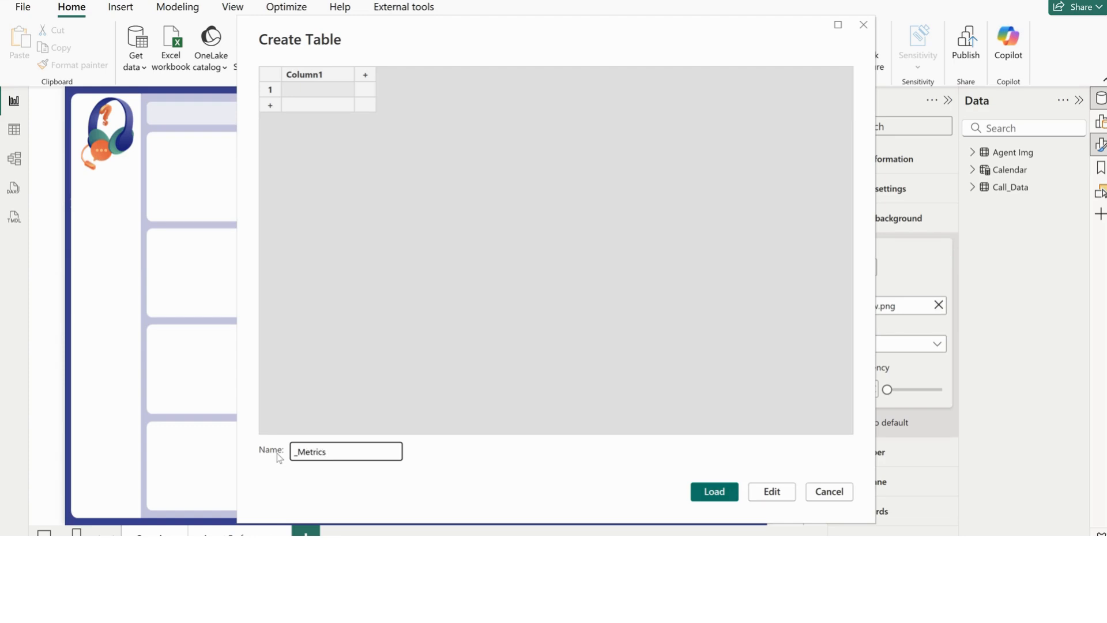
{"action": "left_click", "coordinate": [715, 492]}
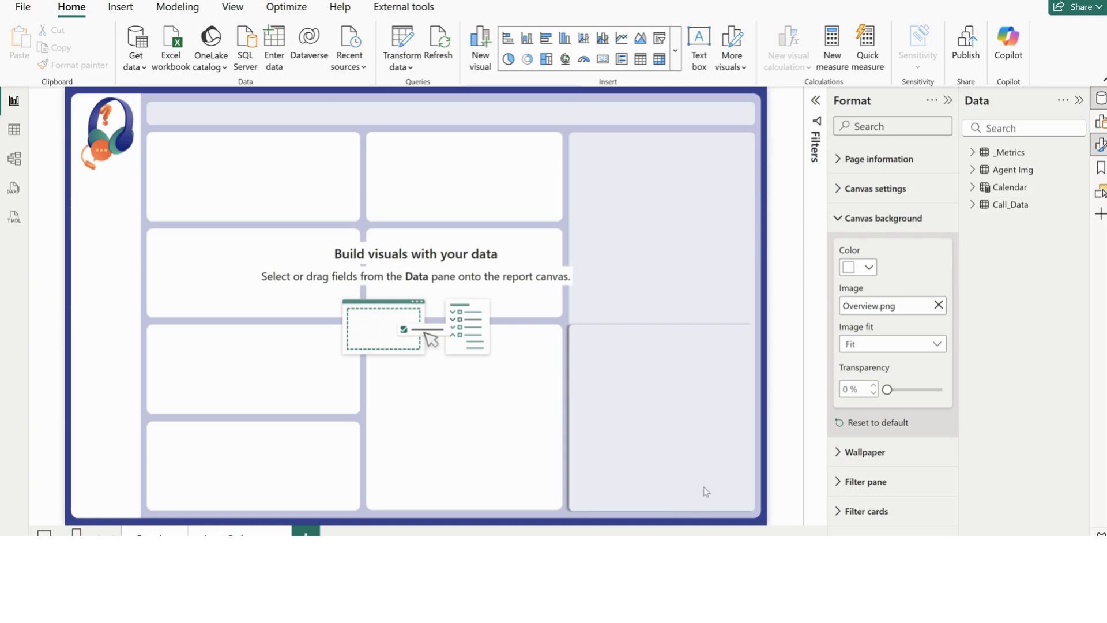
Switch to the Call Center Tutorial report and examine the _Metrics table's TMDL script and its measures
{"action": "mouse_move", "coordinate": [733, 583]}
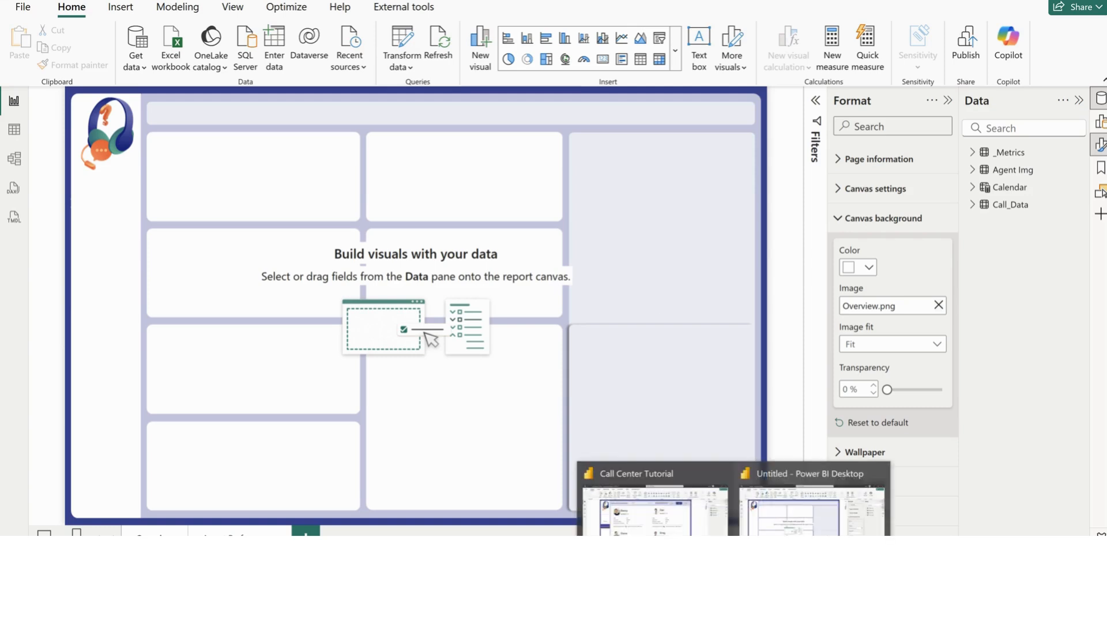
{"action": "left_click", "coordinate": [654, 508]}
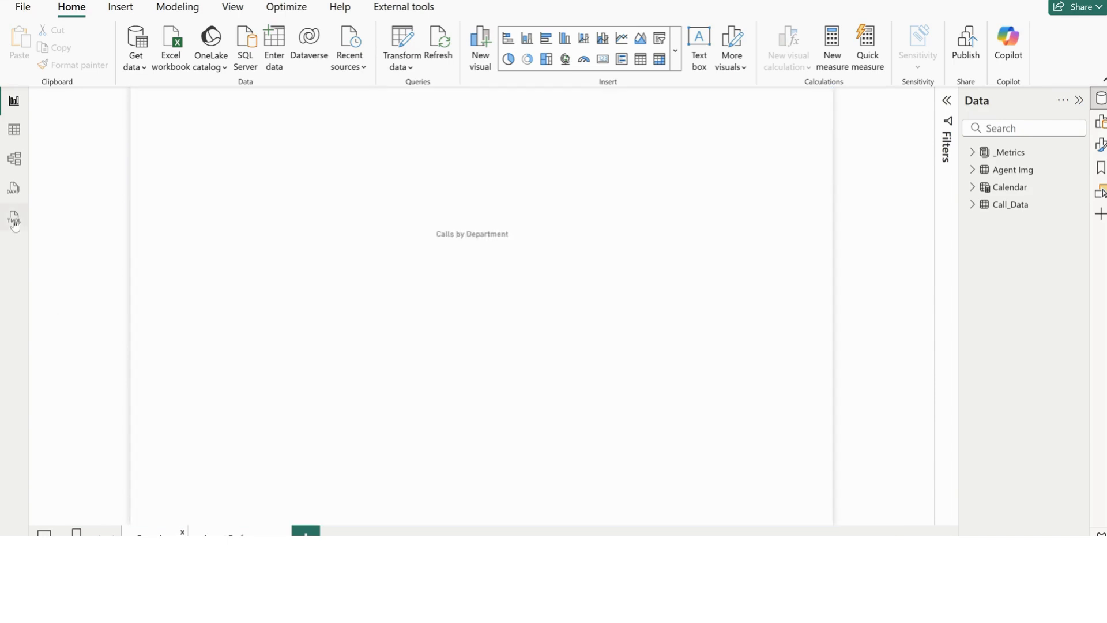
{"action": "left_click", "coordinate": [14, 222]}
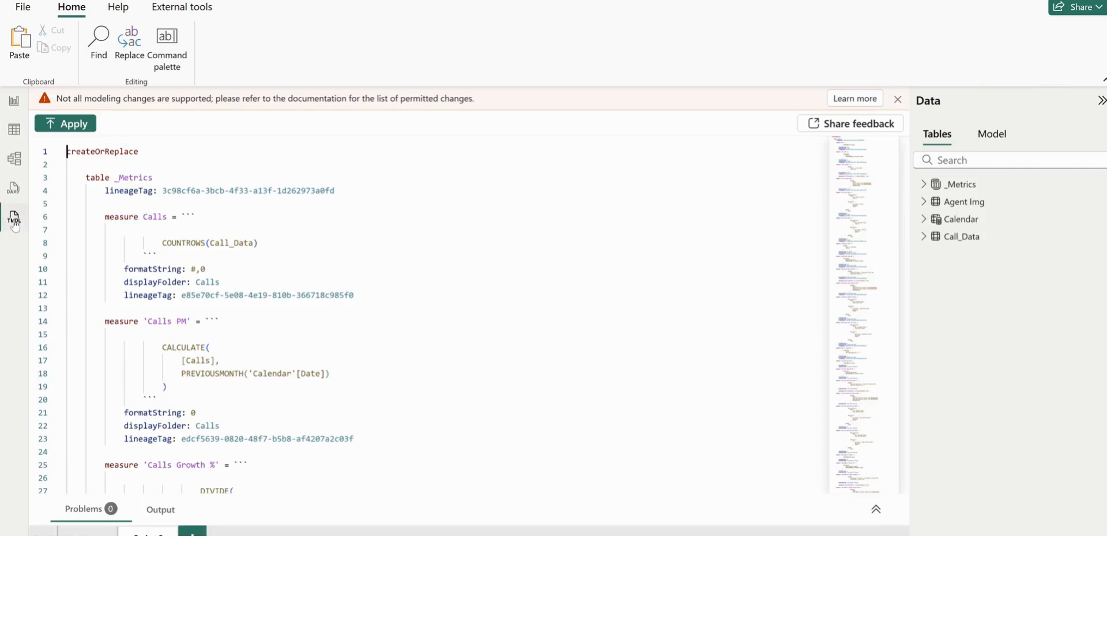
{"action": "left_click", "coordinate": [964, 186]}
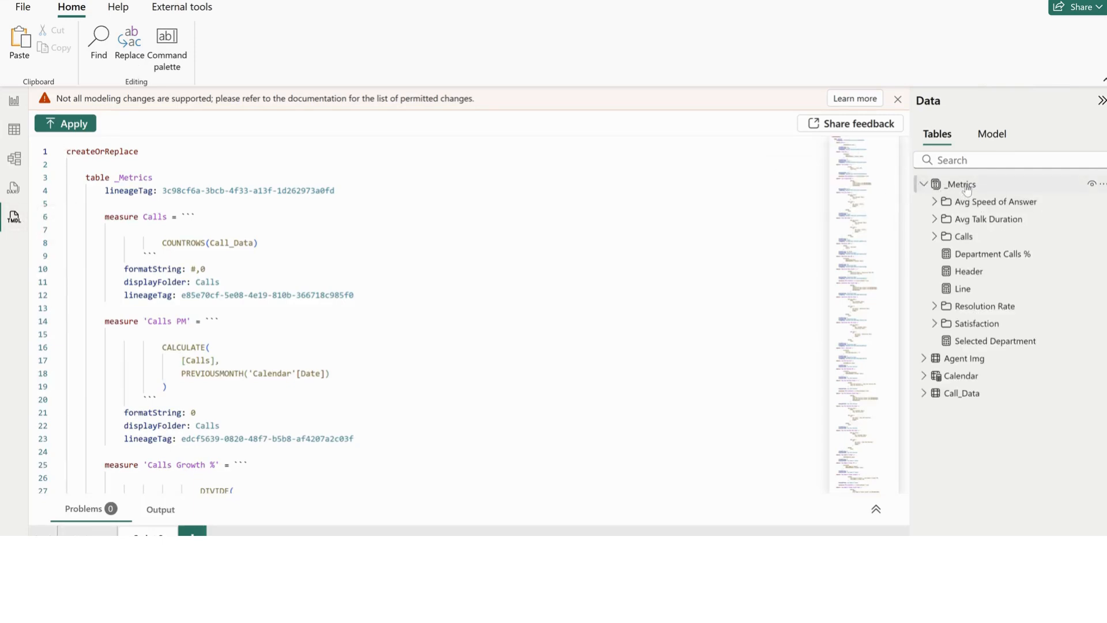
{"action": "left_click", "coordinate": [923, 185]}
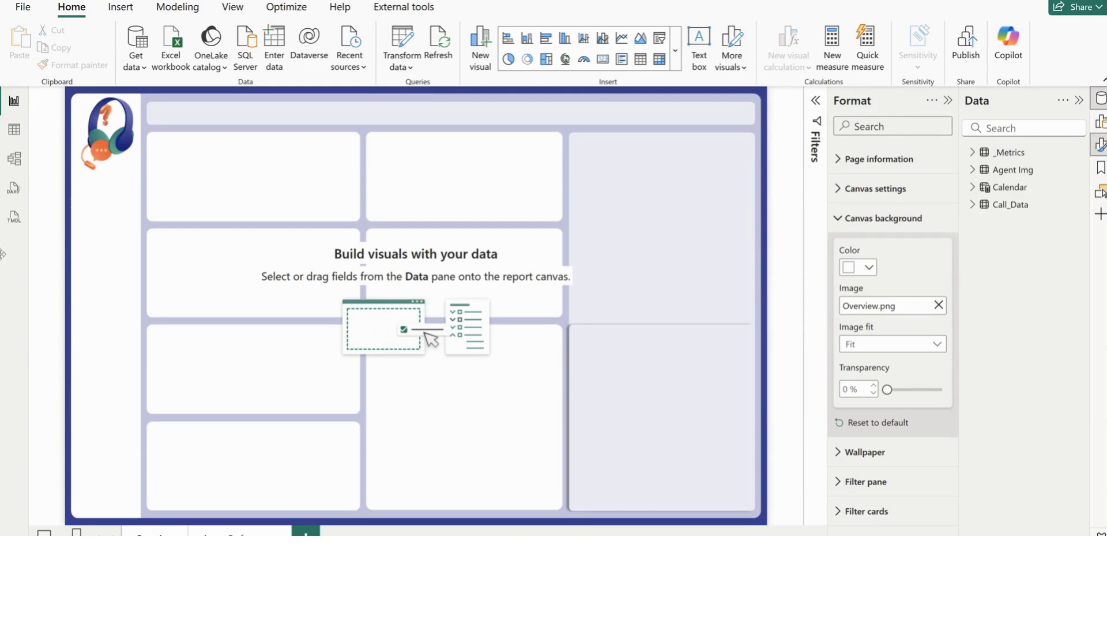
In the new report's TMDL view, generate the script of the _Metrics table and expand the table's contents
{"action": "left_click", "coordinate": [13, 217]}
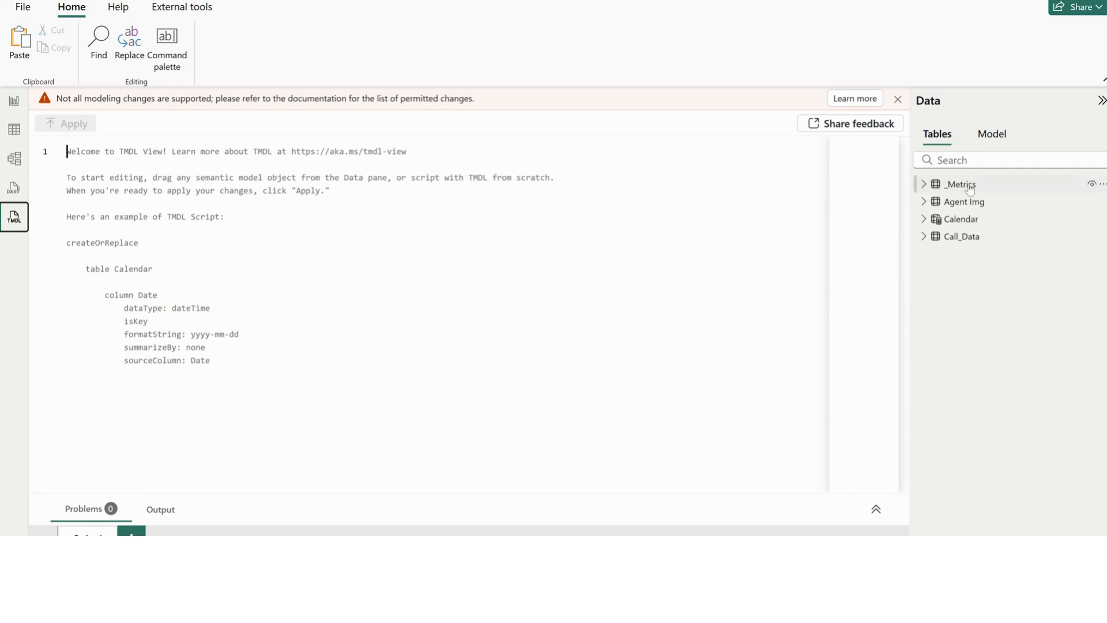
{"action": "left_click_drag", "start_coordinate": [970, 189], "coordinate": [414, 237]}
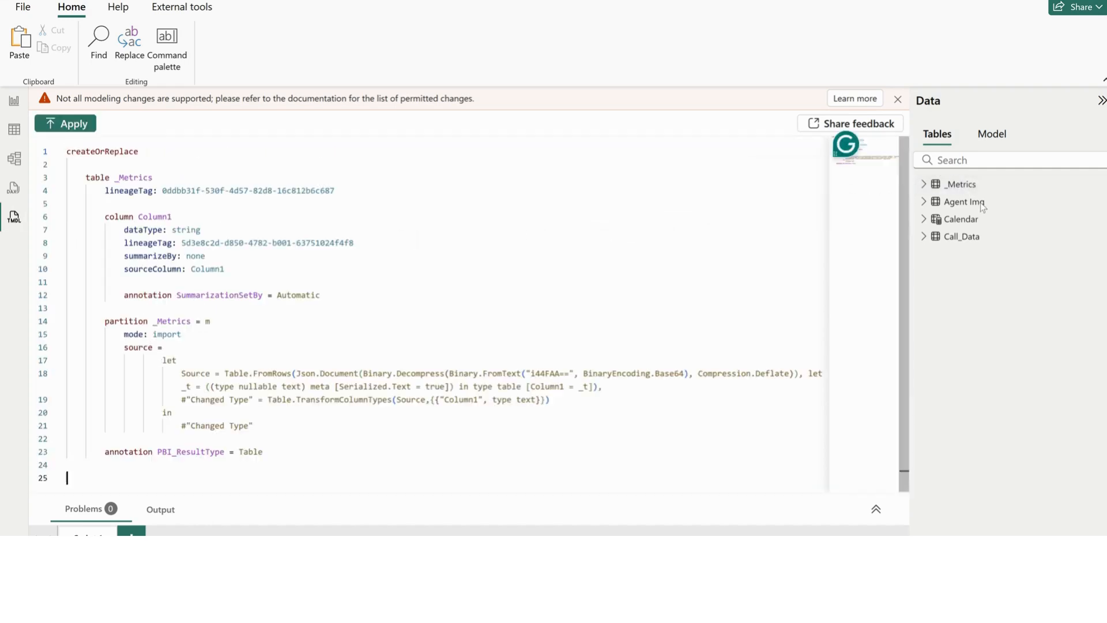
{"action": "left_click", "coordinate": [924, 186]}
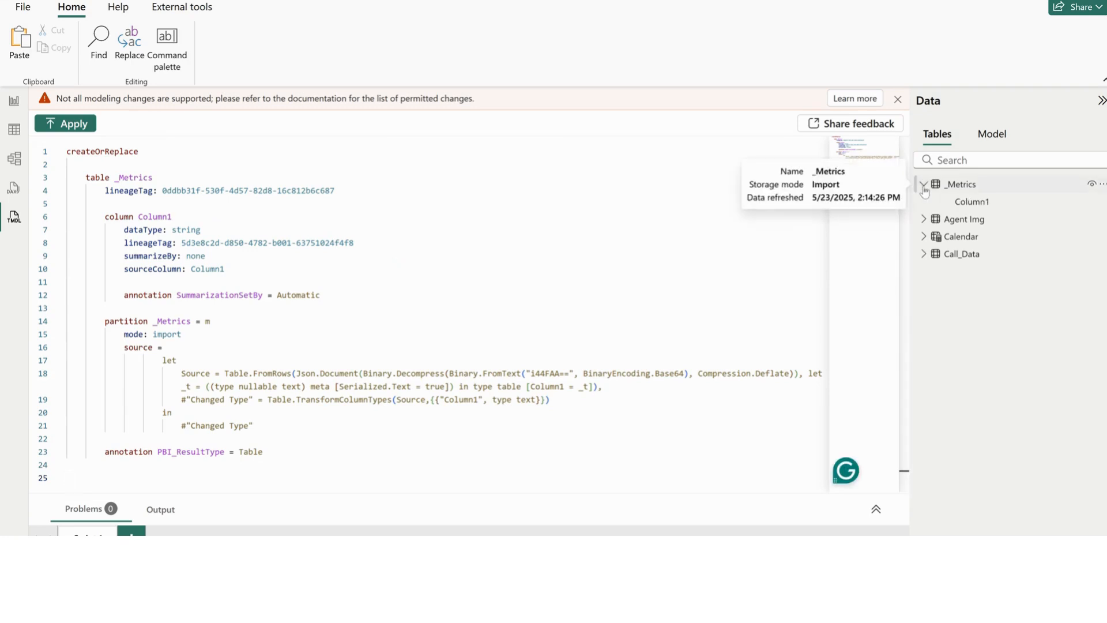
Replace the whole _Metrics script with the copied TMDL script containing the measures, and apply it to the model
{"action": "left_click", "coordinate": [333, 273]}
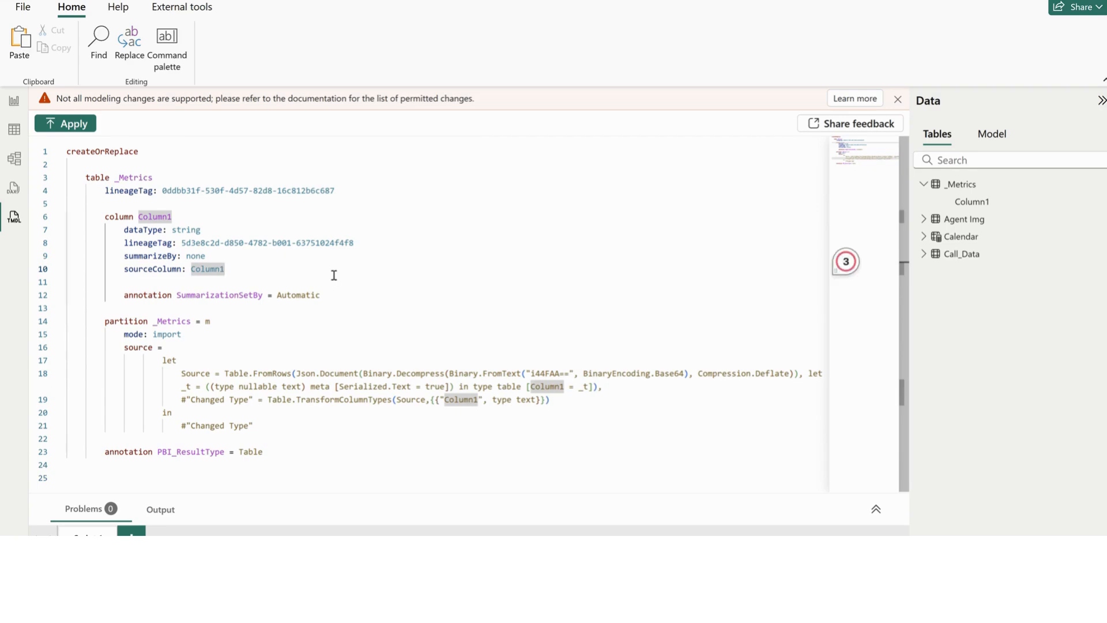
{"action": "key", "text": "ctrl+a"}
{"action": "key", "text": "ctrl+v"}
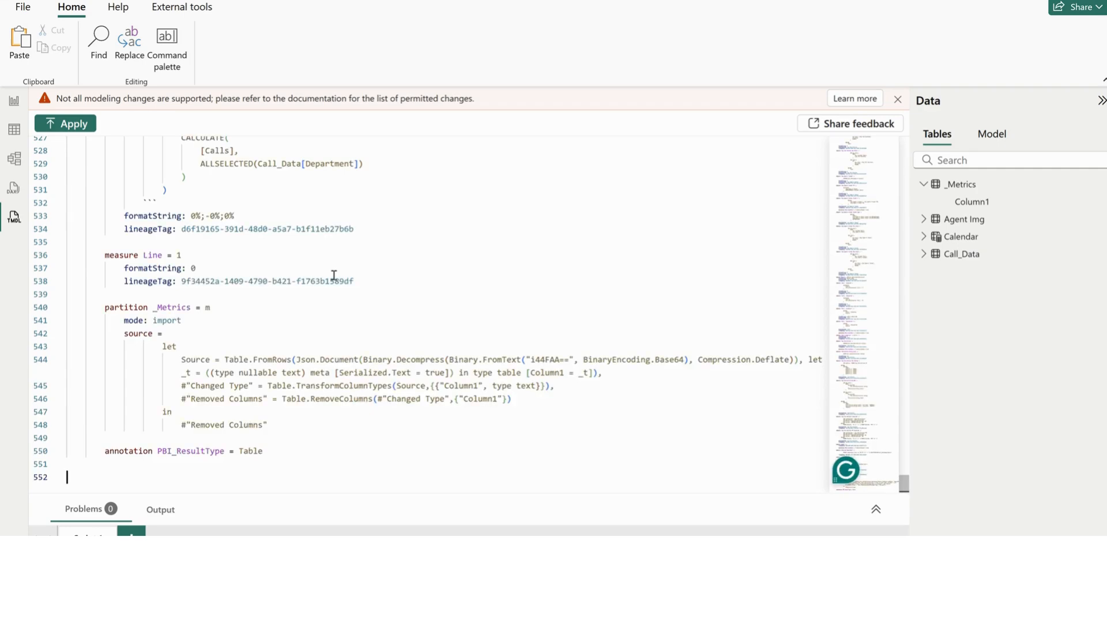
{"action": "scroll", "coordinate": [471, 331], "scroll_direction": "up", "scroll_amount": 12}
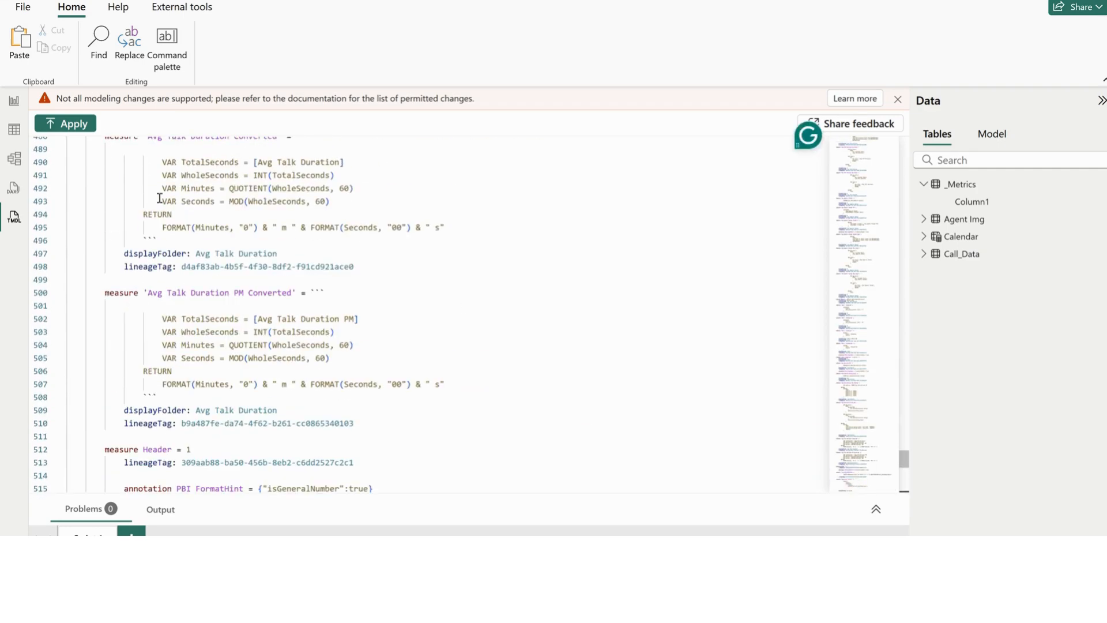
{"action": "left_click", "coordinate": [70, 125]}
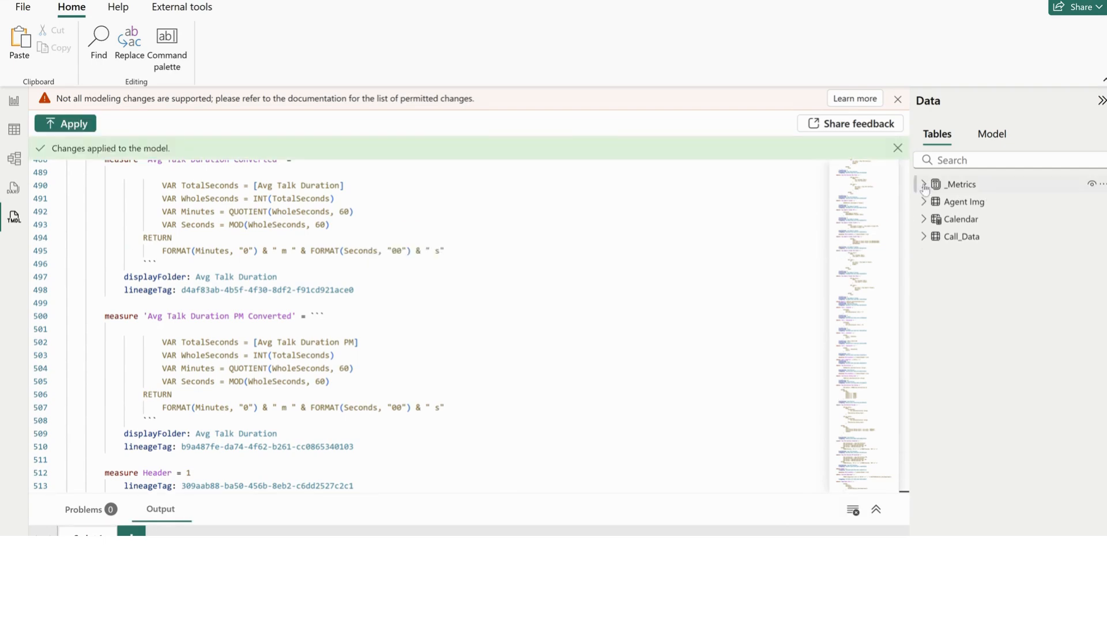
Check the measures in the _Metrics folders Calls, Avg Talk Duration, Avg Speed of Answer and Resolution Rate for errors
{"action": "left_click", "coordinate": [923, 185]}
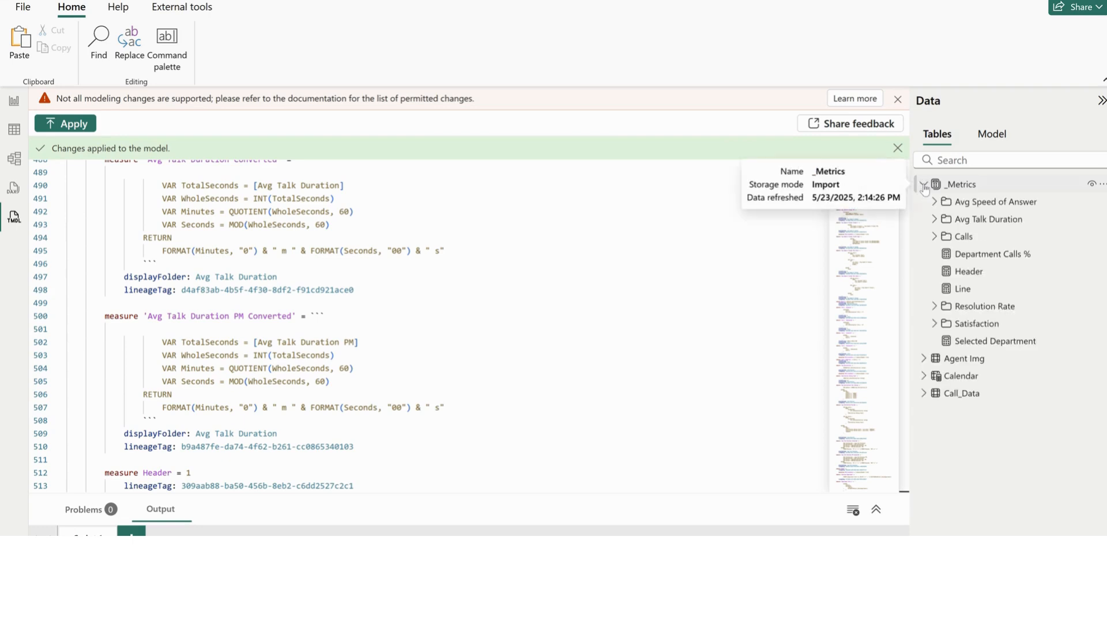
{"action": "left_click", "coordinate": [935, 236]}
{"action": "left_click", "coordinate": [935, 236]}
{"action": "left_click", "coordinate": [936, 220]}
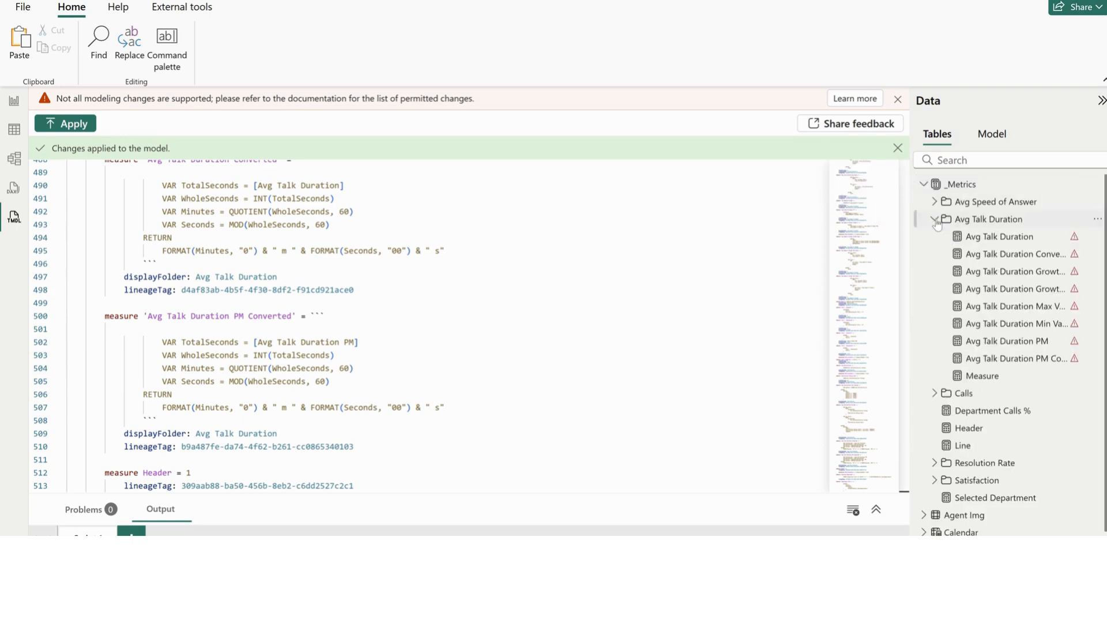
{"action": "left_click", "coordinate": [935, 202]}
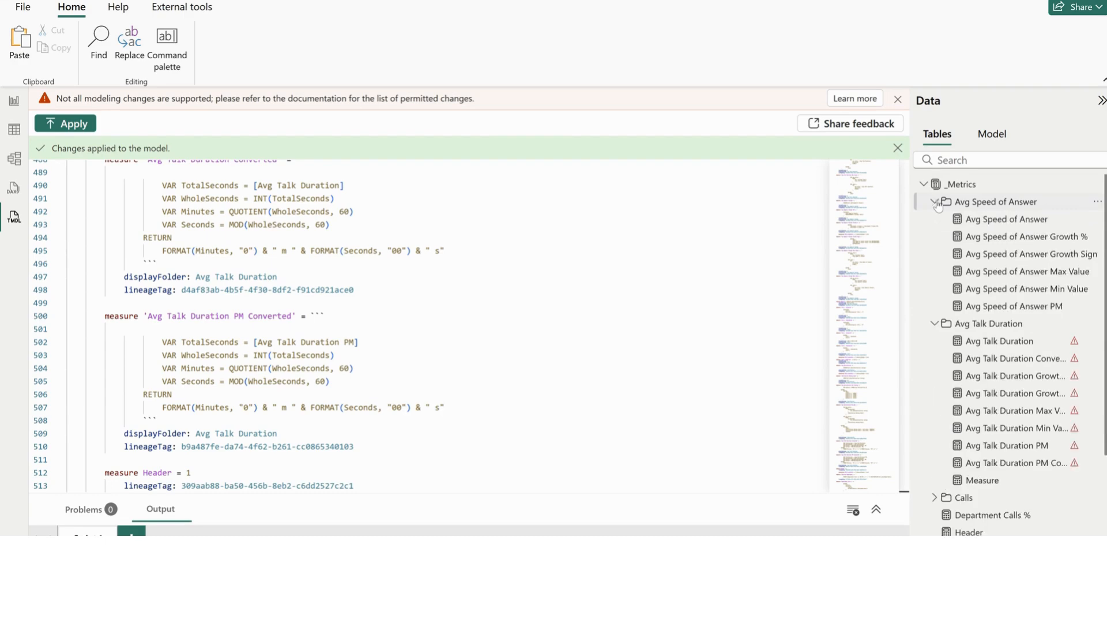
{"action": "left_click", "coordinate": [935, 202]}
{"action": "left_click", "coordinate": [934, 394]}
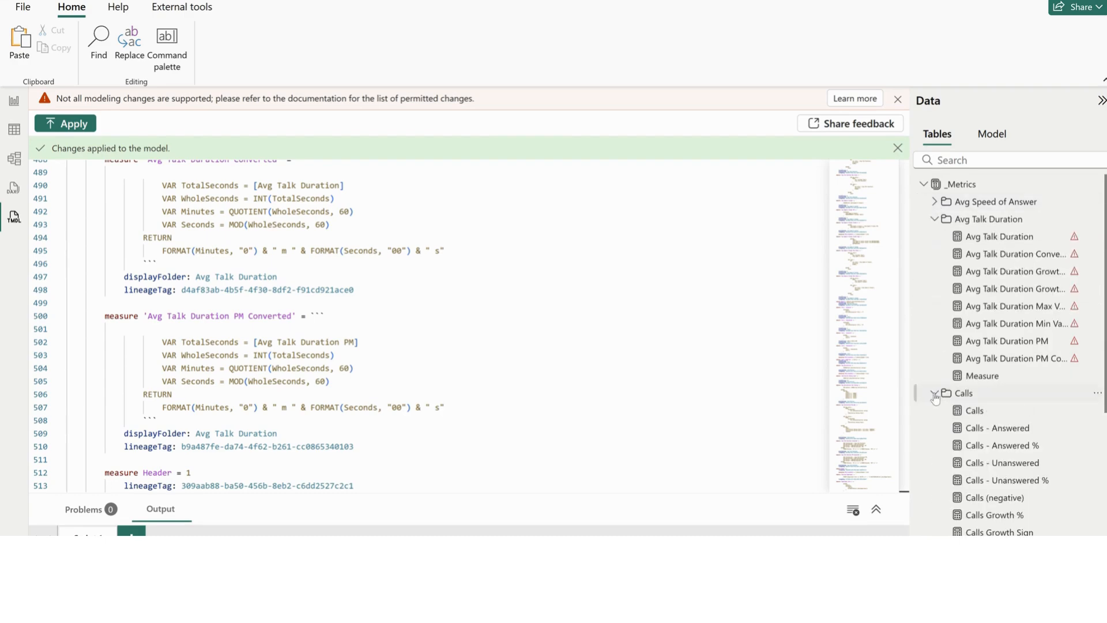
{"action": "left_click", "coordinate": [935, 393]}
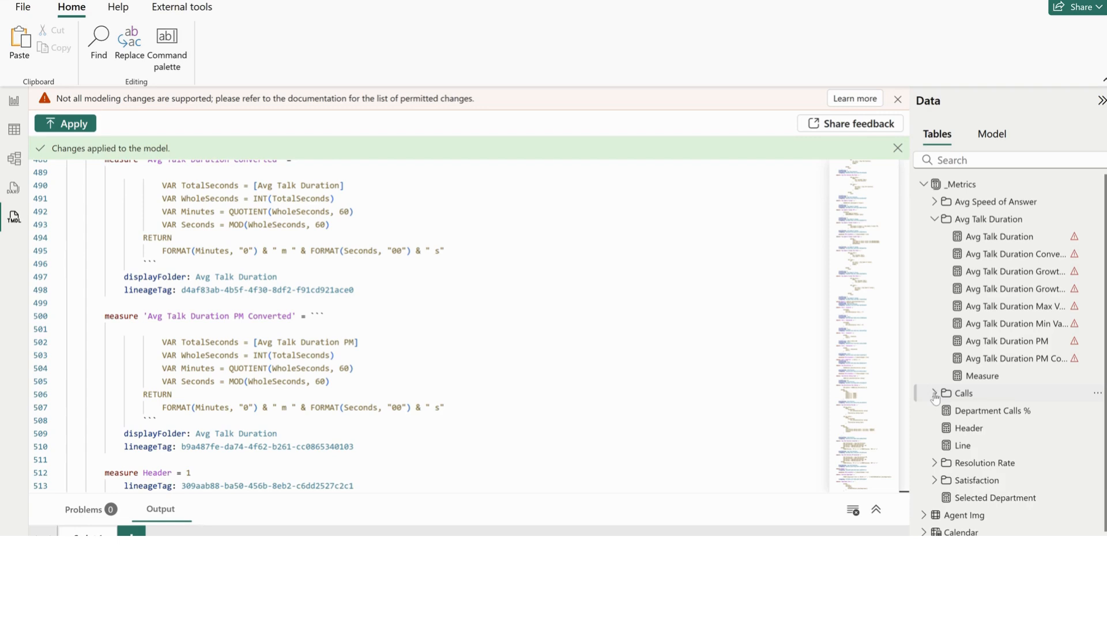
{"action": "left_click", "coordinate": [935, 464]}
{"action": "scroll", "coordinate": [935, 464], "scroll_direction": "down", "scroll_amount": 2}
{"action": "scroll", "coordinate": [935, 467], "scroll_direction": "up", "scroll_amount": 2}
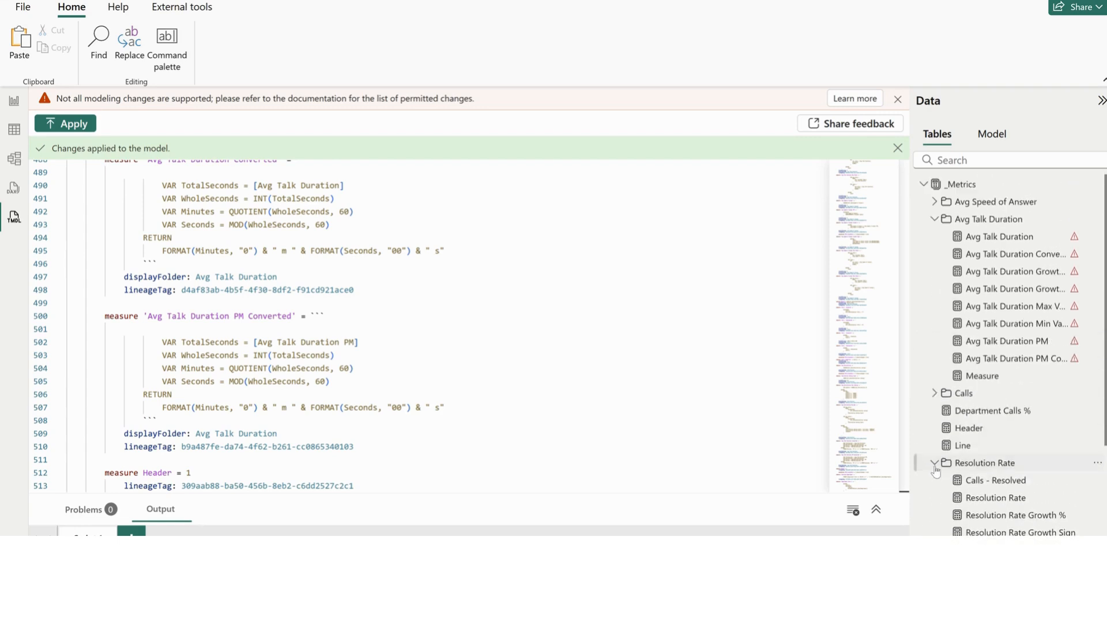
{"action": "left_click", "coordinate": [935, 467]}
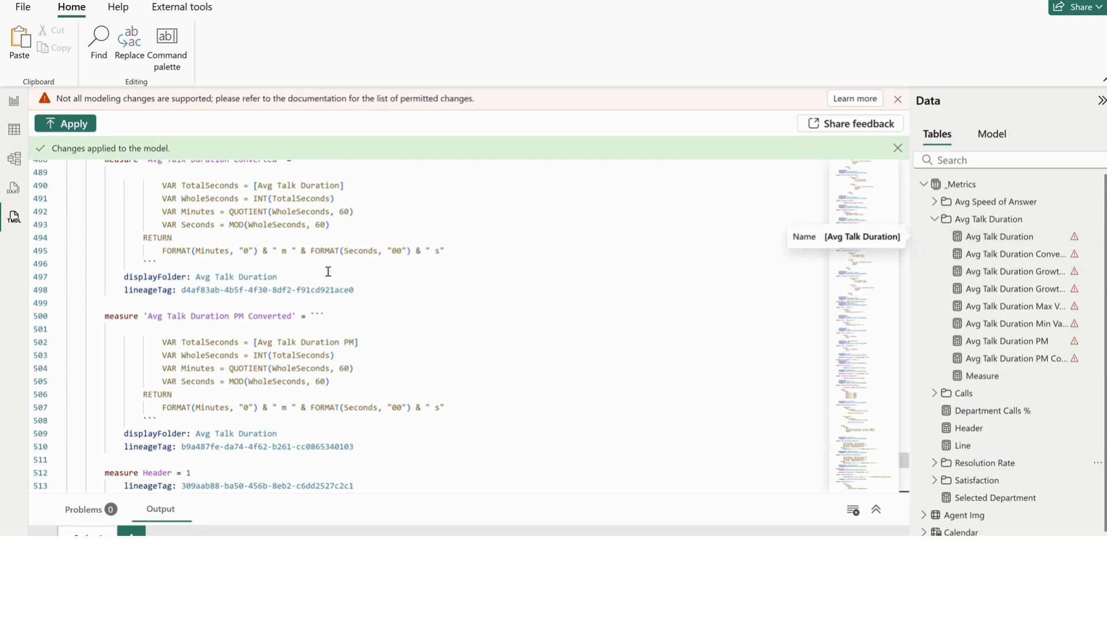
{"action": "left_click", "coordinate": [344, 236]}
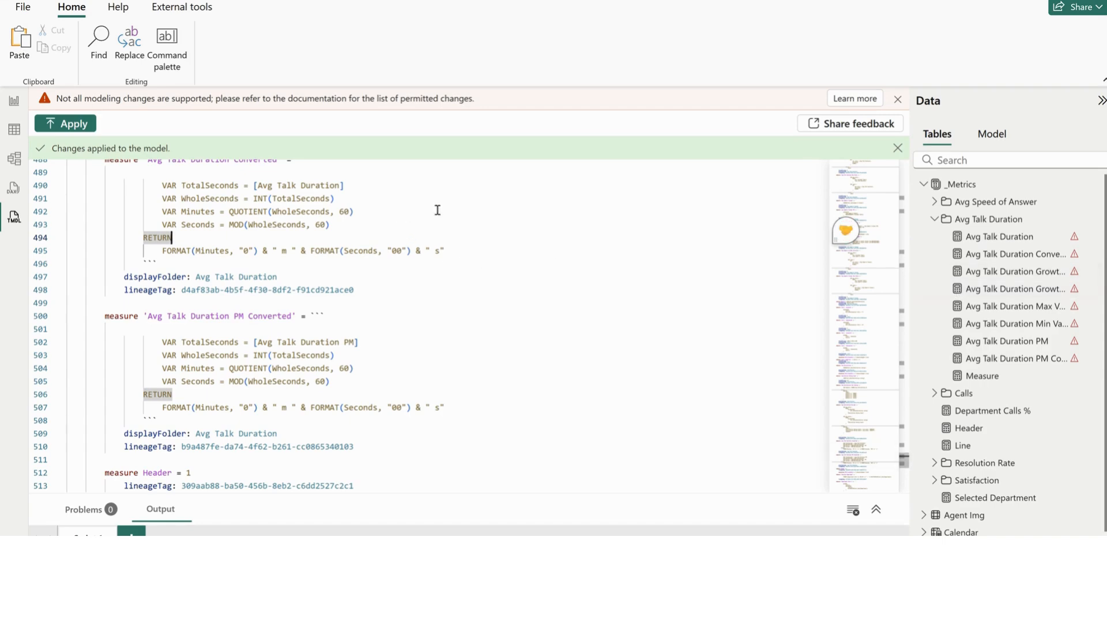
In the report view, change the column averaged in the Avg Talk Duration measure to Call_Data[Avg Talk Duration]
{"action": "left_click", "coordinate": [1003, 241]}
{"action": "left_click", "coordinate": [13, 103]}
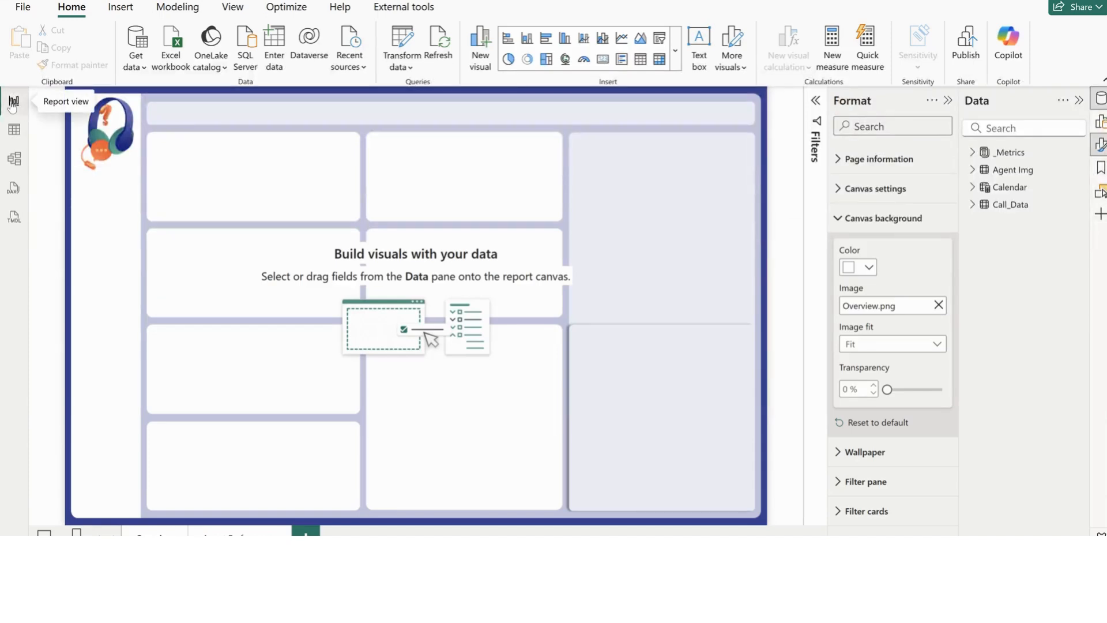
{"action": "left_click", "coordinate": [972, 153]}
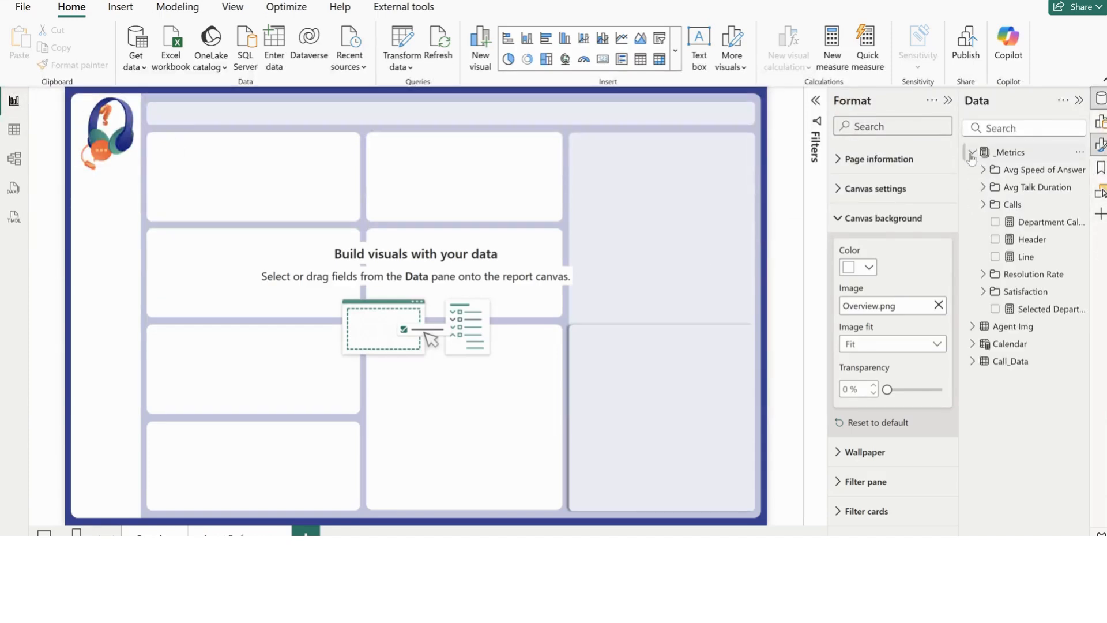
{"action": "left_click", "coordinate": [984, 187]}
{"action": "left_click", "coordinate": [1047, 207]}
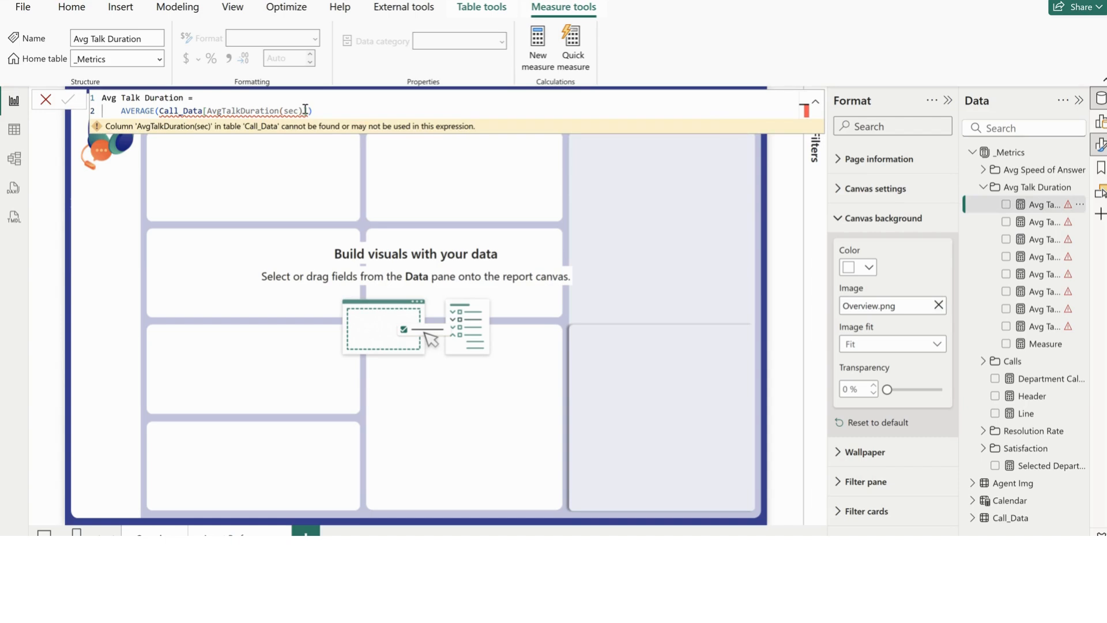
{"action": "left_click_drag", "start_coordinate": [305, 110], "coordinate": [164, 110]}
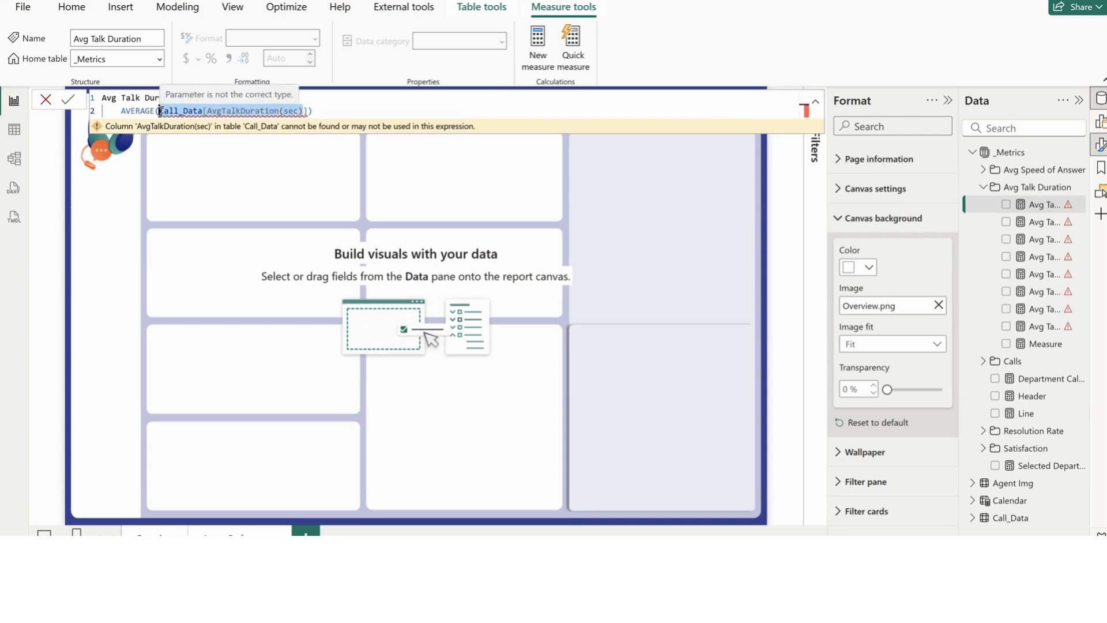
{"action": "type", "text": "AVERAGE(Avg"}
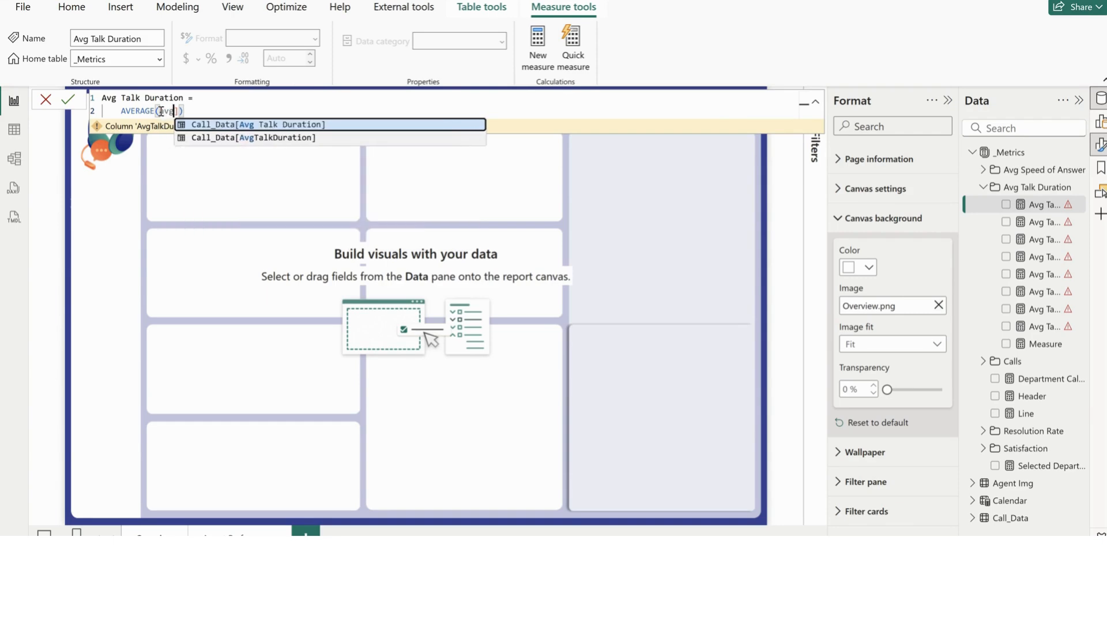
{"action": "key", "text": "Tab"}
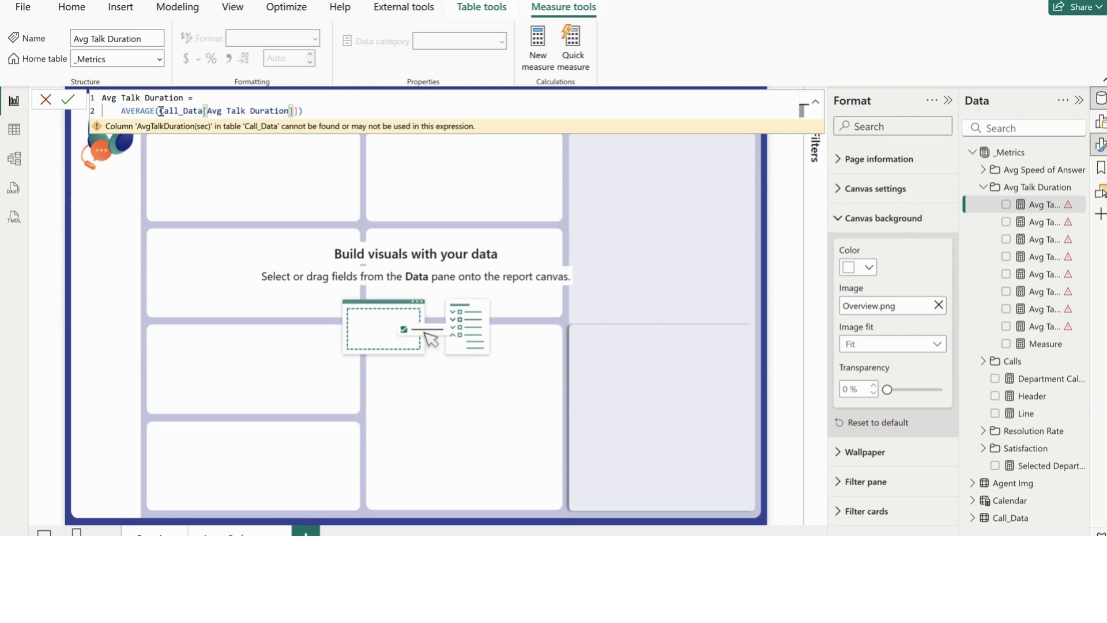
{"action": "key", "text": "Return"}
Remove the surplus closing bracket so the formula reads AVERAGE(Call_Data[Avg Talk Duration]), commit it and collapse the Avg Talk Duration folder
{"action": "left_click", "coordinate": [294, 111]}
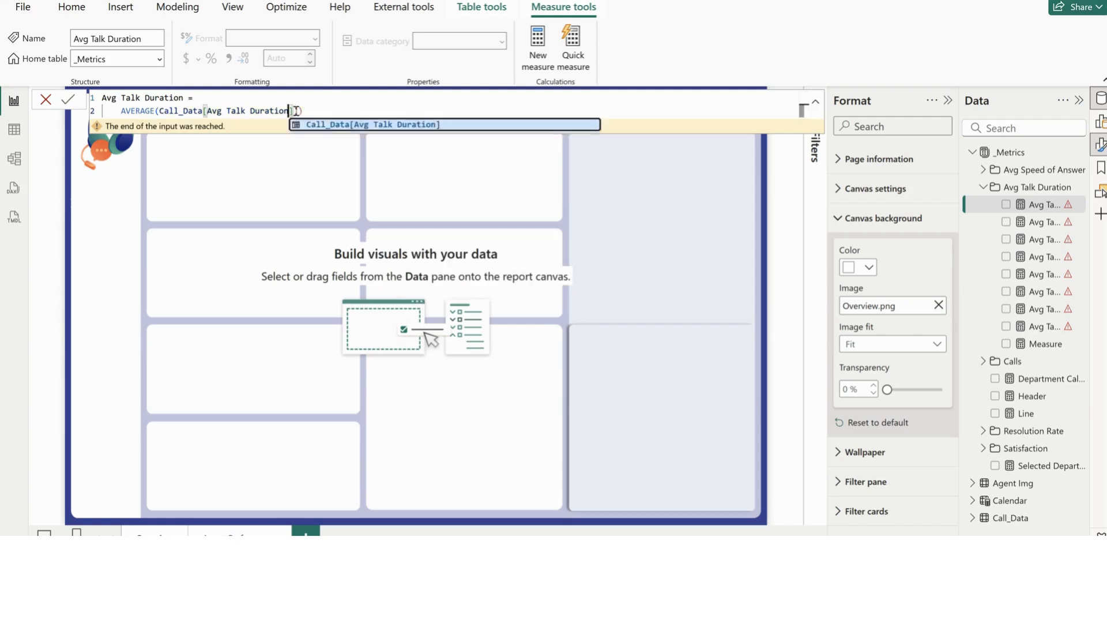
{"action": "left_click", "coordinate": [364, 95]}
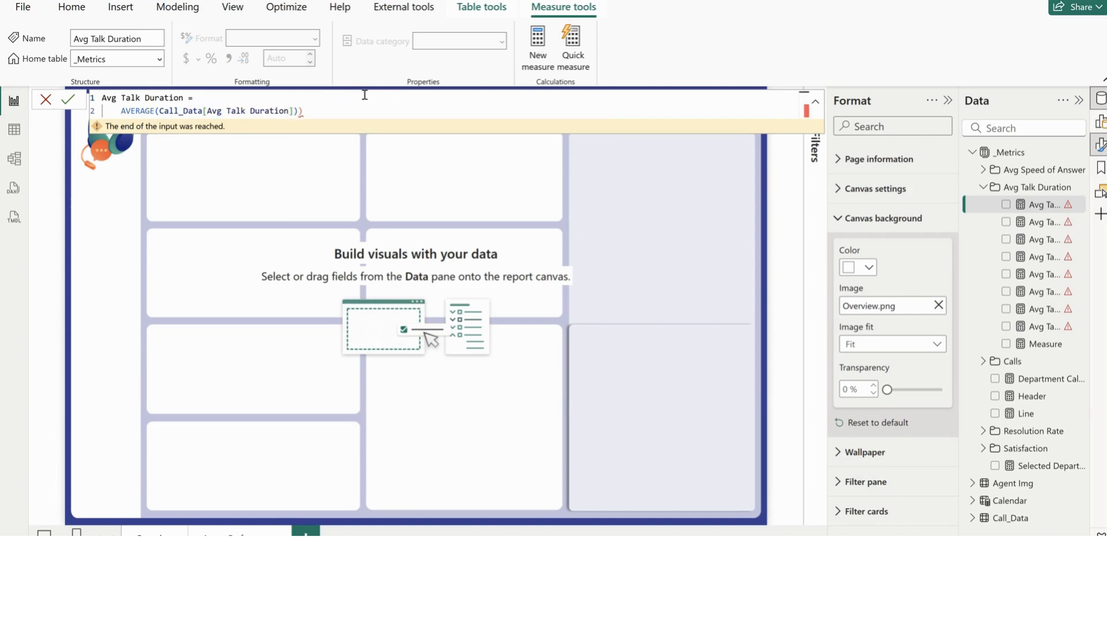
{"action": "left_click", "coordinate": [314, 110]}
{"action": "key", "text": "BackSpace"}
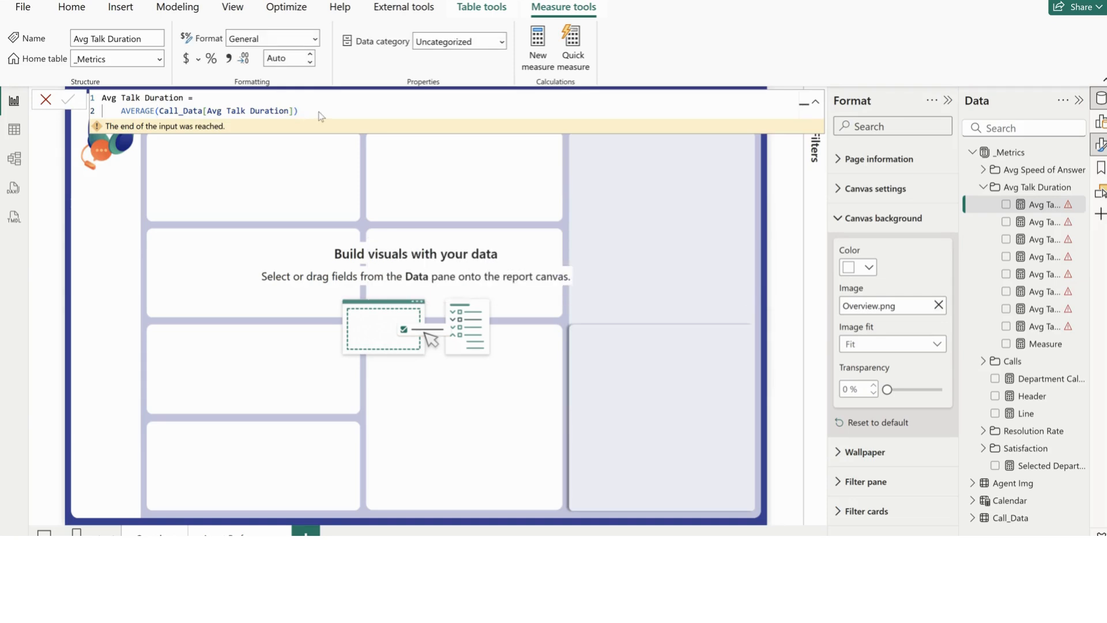
{"action": "key", "text": "Return"}
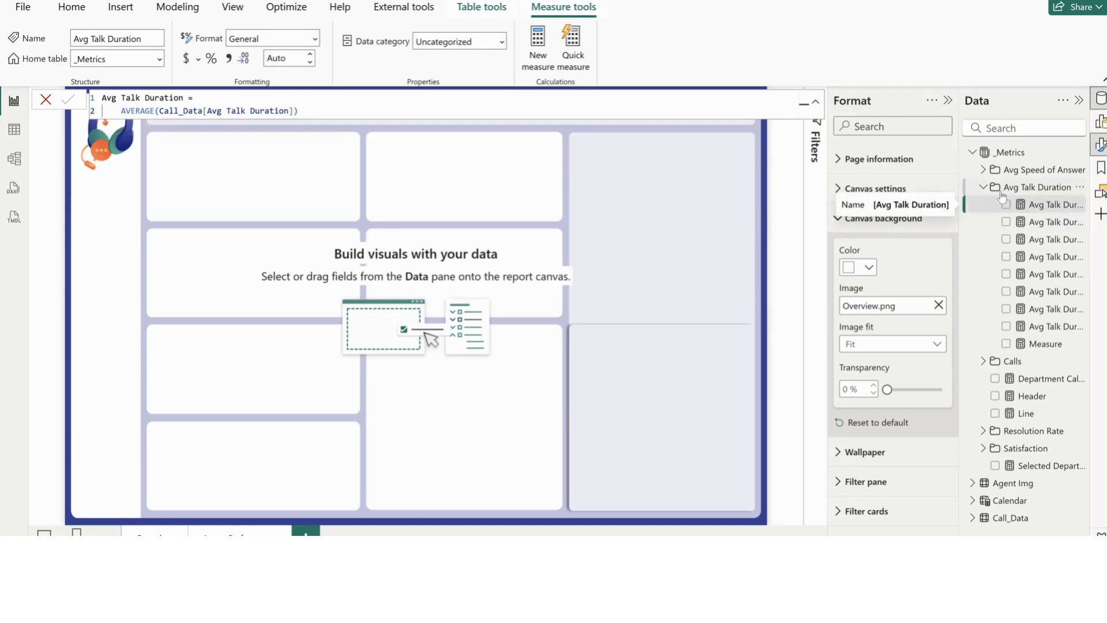
{"action": "left_click", "coordinate": [983, 187]}
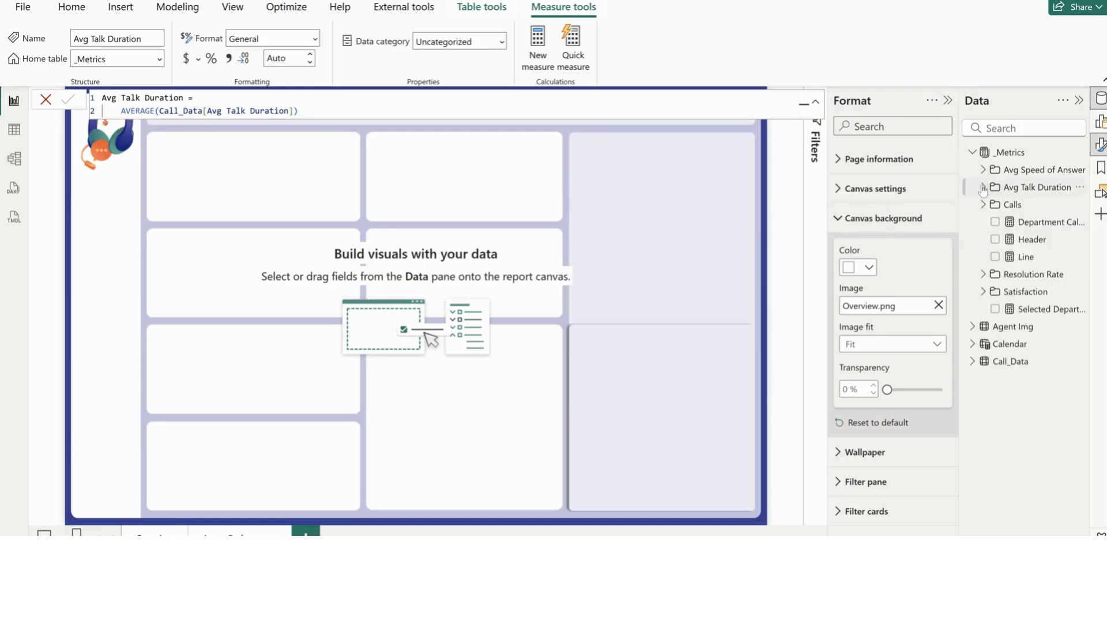
Switch to the finished Call Center Tutorial report to examine it as the model for this page
{"action": "left_click", "coordinate": [438, 162]}
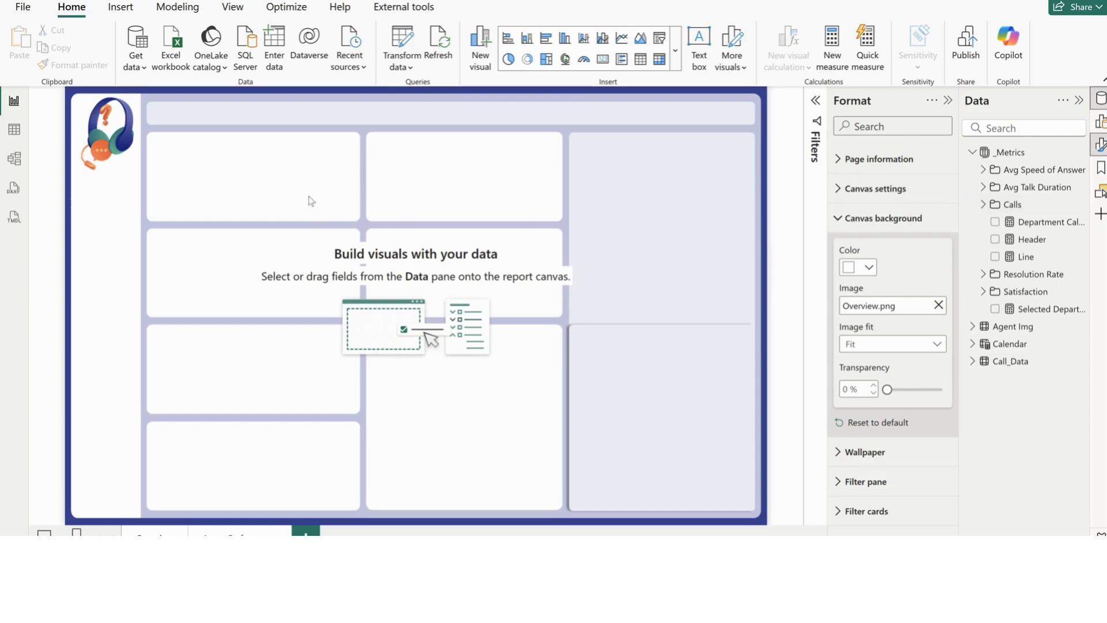
{"action": "mouse_move", "coordinate": [733, 588]}
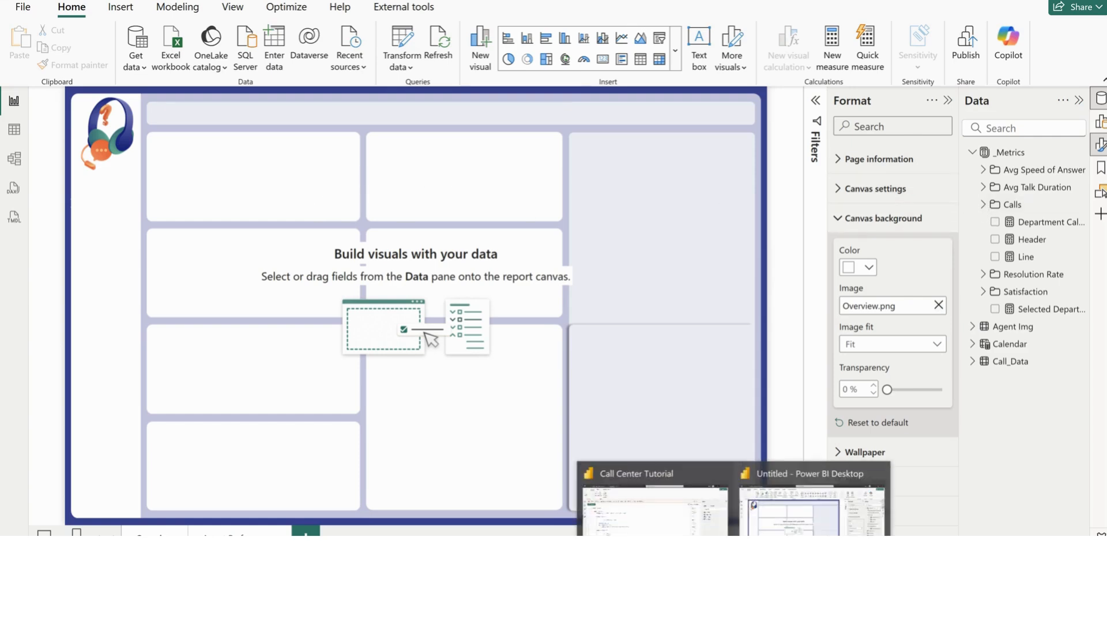
{"action": "left_click", "coordinate": [673, 534]}
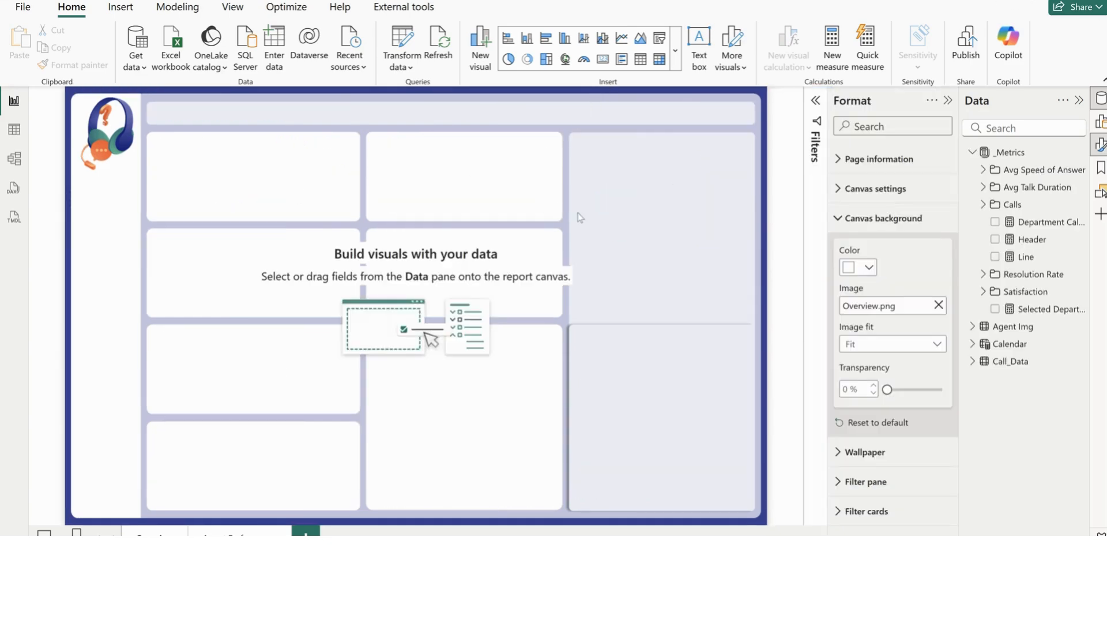
Insert a button slicer with the Month field from the Calendar table and widen it across the canvas
{"action": "left_click", "coordinate": [675, 50]}
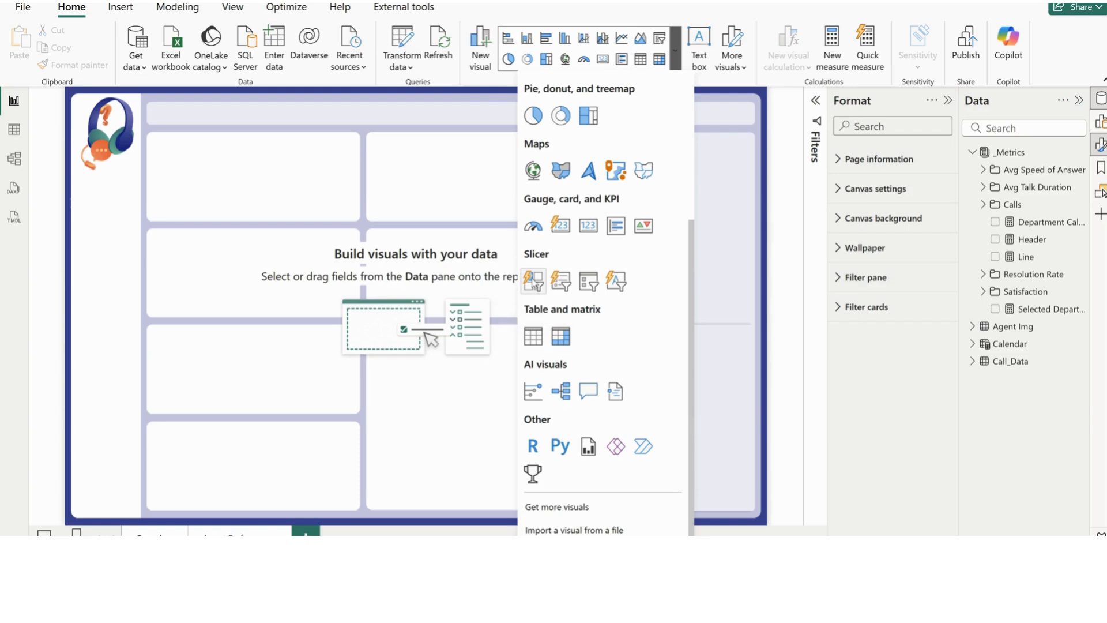
{"action": "left_click", "coordinate": [533, 280]}
{"action": "left_click_drag", "start_coordinate": [168, 184], "coordinate": [545, 329]}
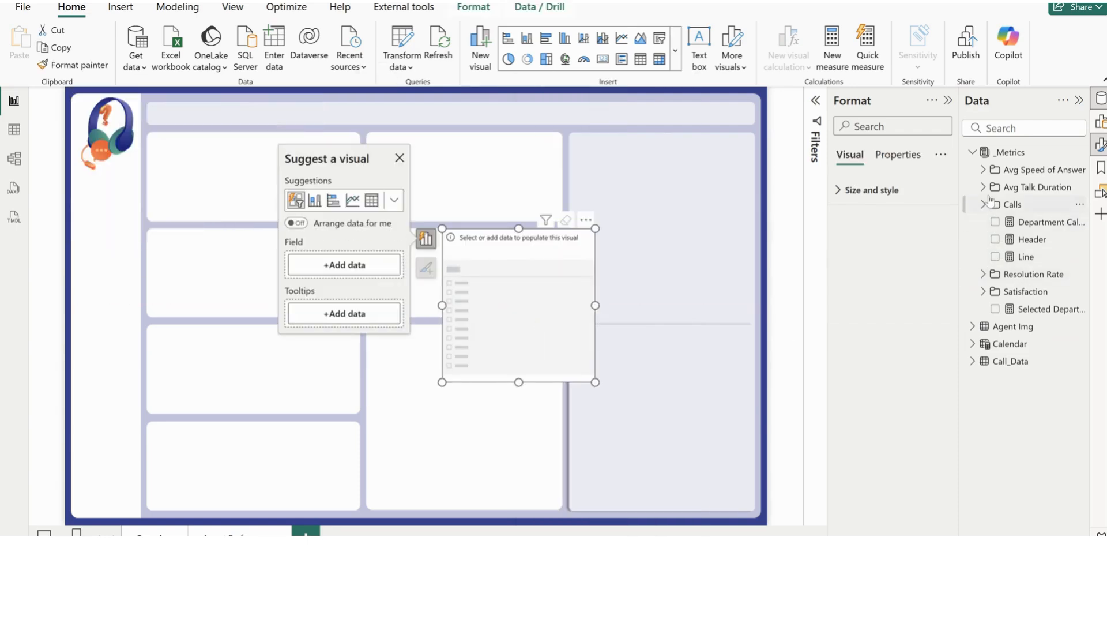
{"action": "left_click", "coordinate": [972, 344]}
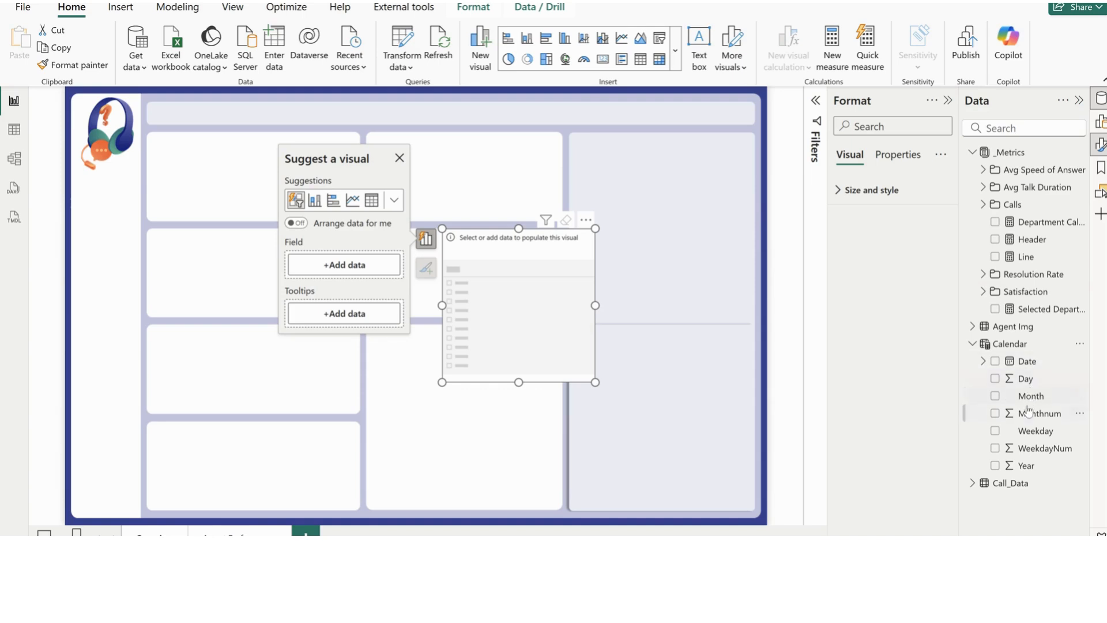
{"action": "left_click", "coordinate": [994, 398]}
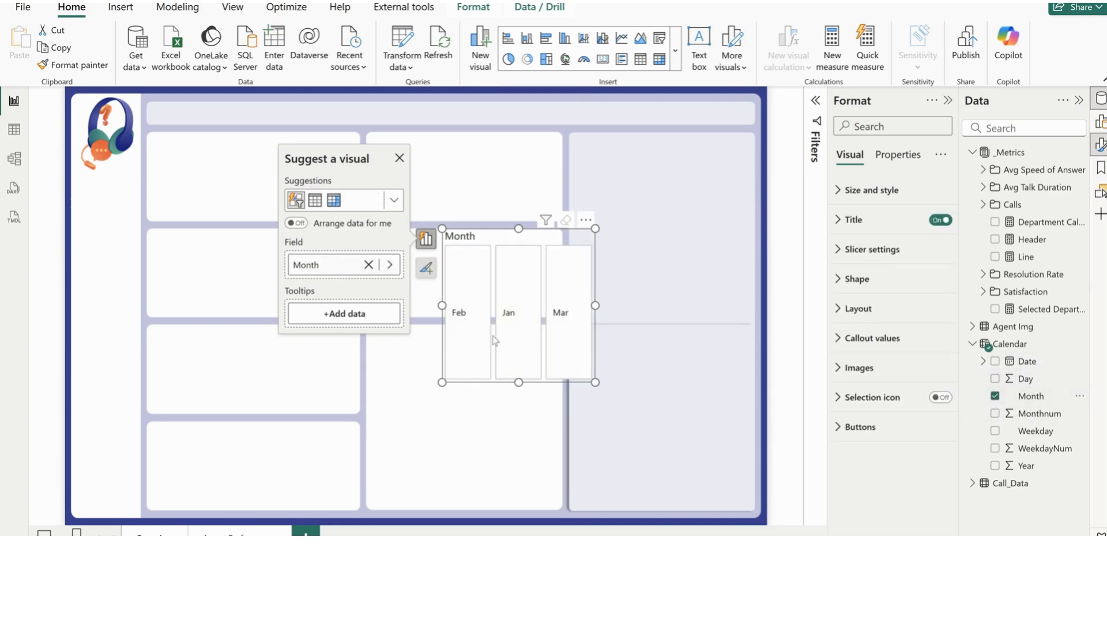
{"action": "left_click_drag", "start_coordinate": [595, 305], "coordinate": [705, 305]}
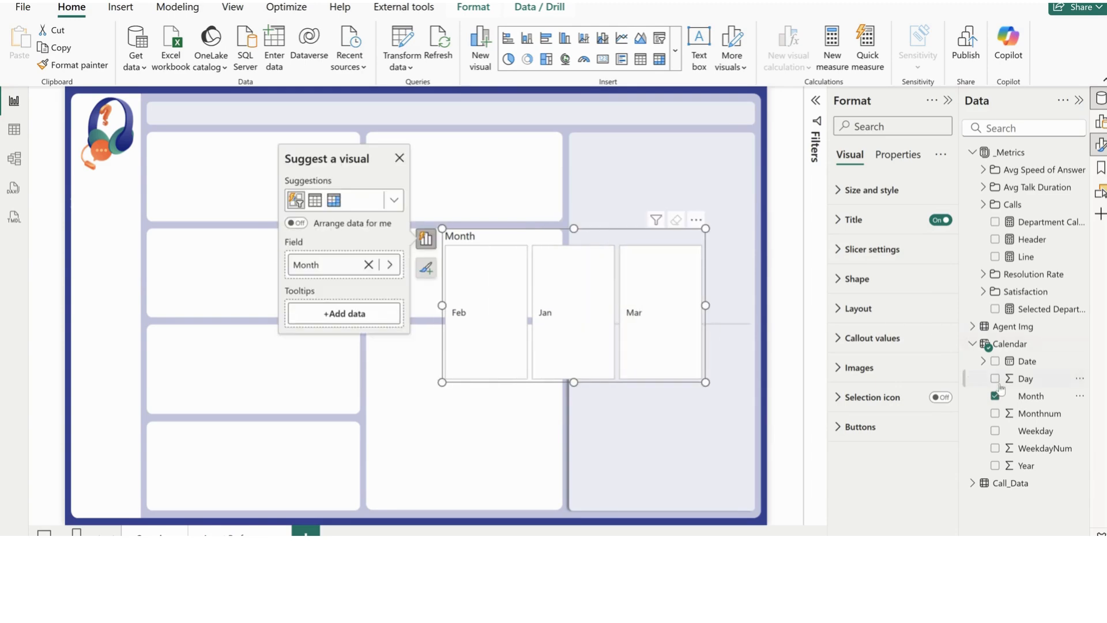
Sort the Calendar table's Month column by the Monthnum column
{"action": "left_click", "coordinate": [1031, 395]}
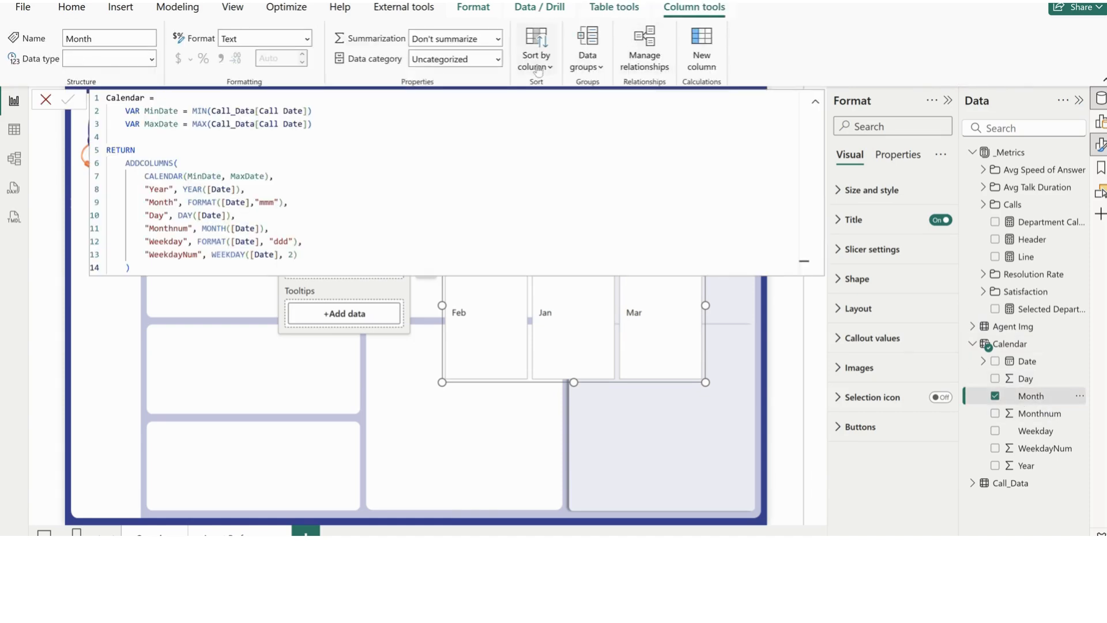
{"action": "left_click", "coordinate": [535, 55]}
{"action": "left_click", "coordinate": [549, 161]}
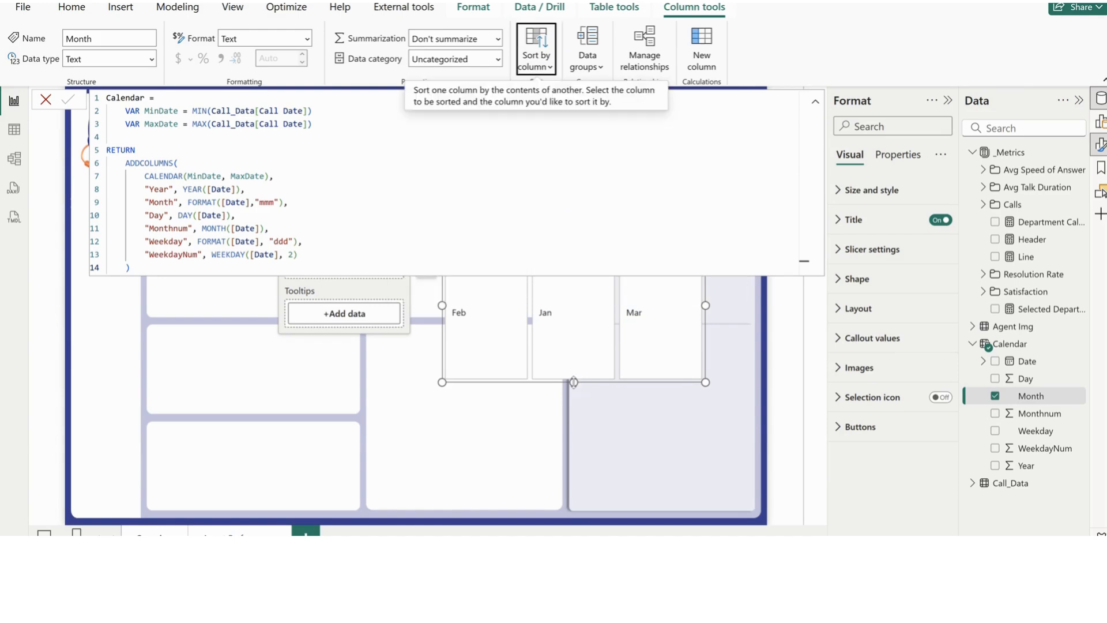
Shorten the Month slicer with its title turned off, and delete it from the page
{"action": "left_click_drag", "start_coordinate": [574, 382], "coordinate": [573, 296]}
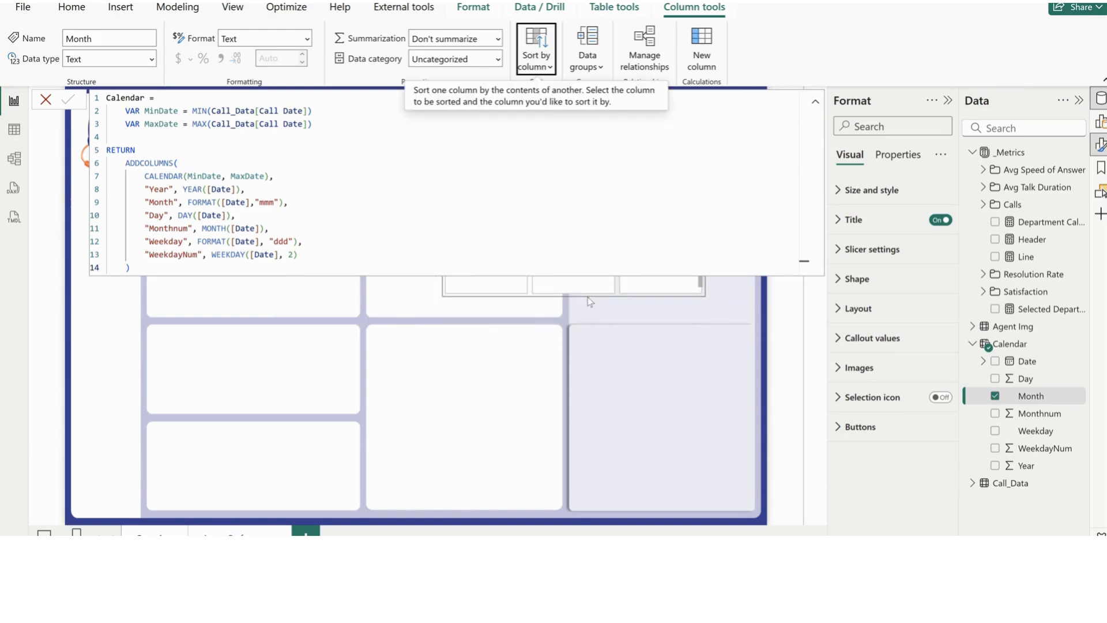
{"action": "left_click", "coordinate": [570, 302]}
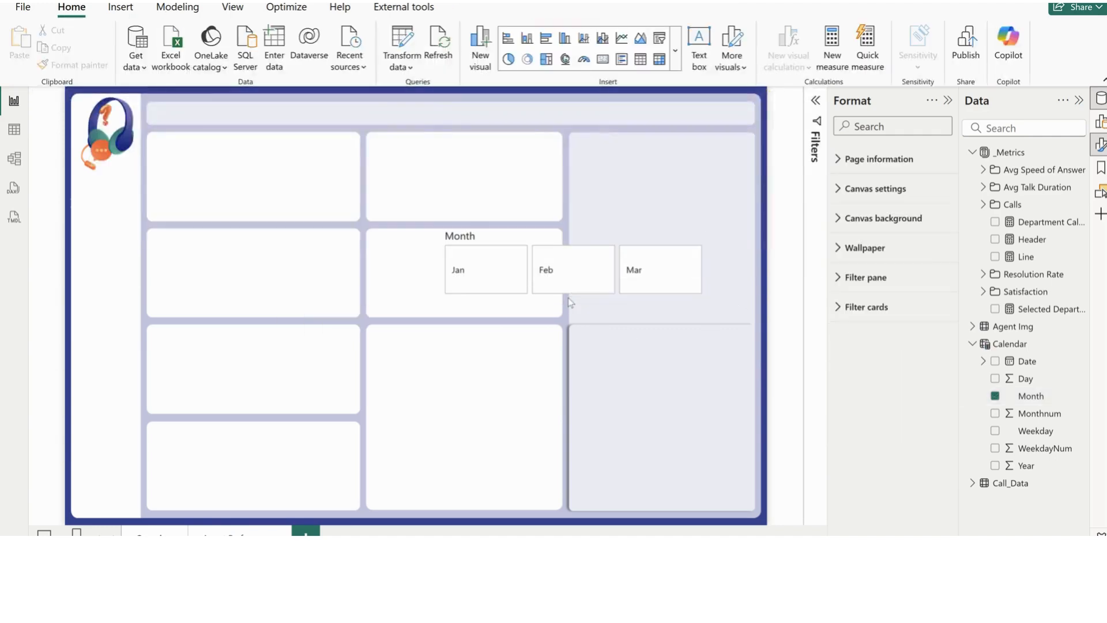
{"action": "left_click", "coordinate": [571, 295]}
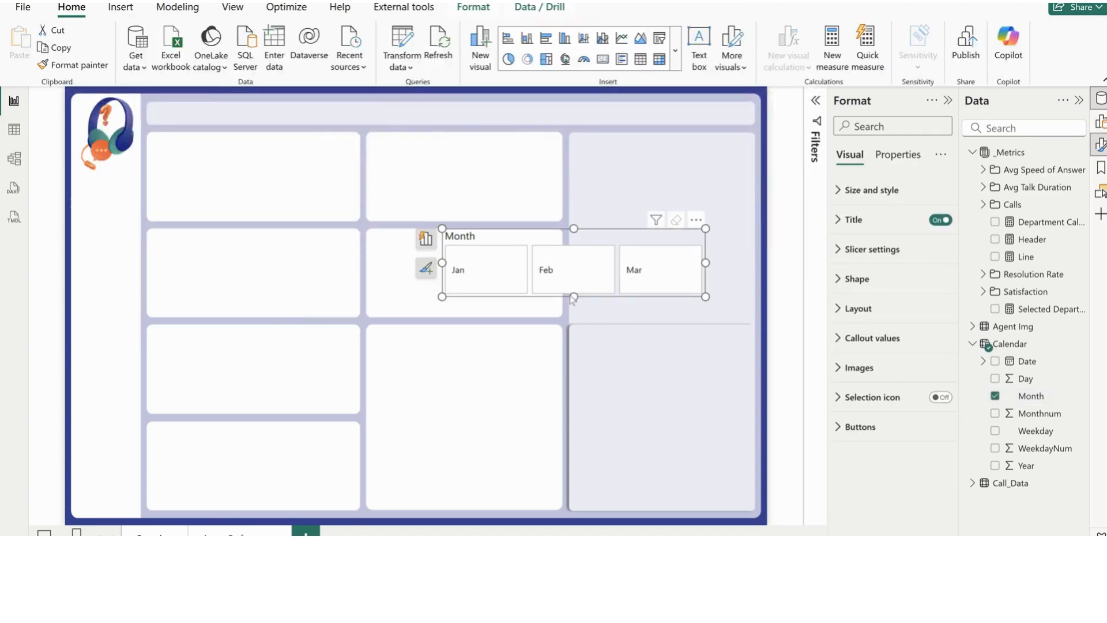
{"action": "mouse_move", "coordinate": [573, 296]}
{"action": "left_mouse_down"}
{"action": "mouse_move", "coordinate": [574, 259]}
{"action": "mouse_move", "coordinate": [573, 281]}
{"action": "left_mouse_up"}
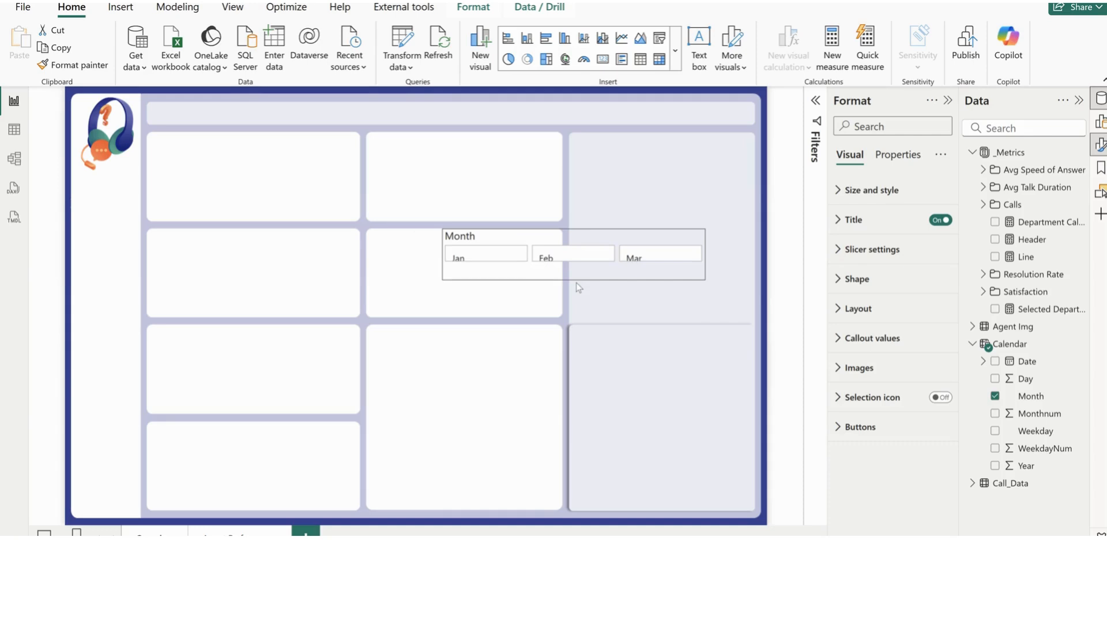
{"action": "left_click", "coordinate": [934, 221]}
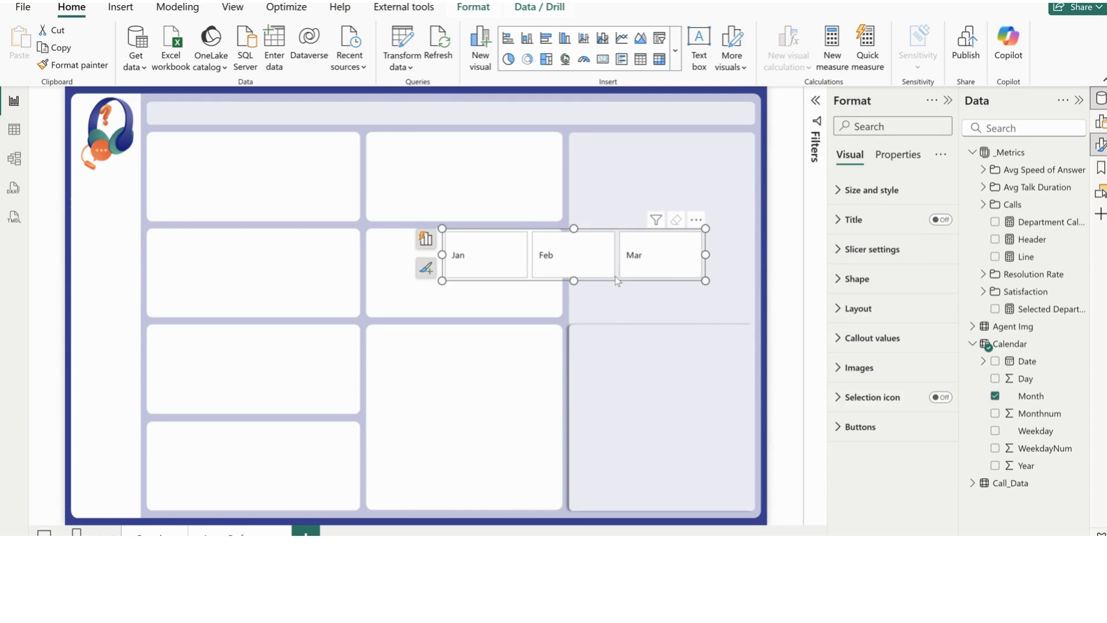
{"action": "key", "text": "Delete"}
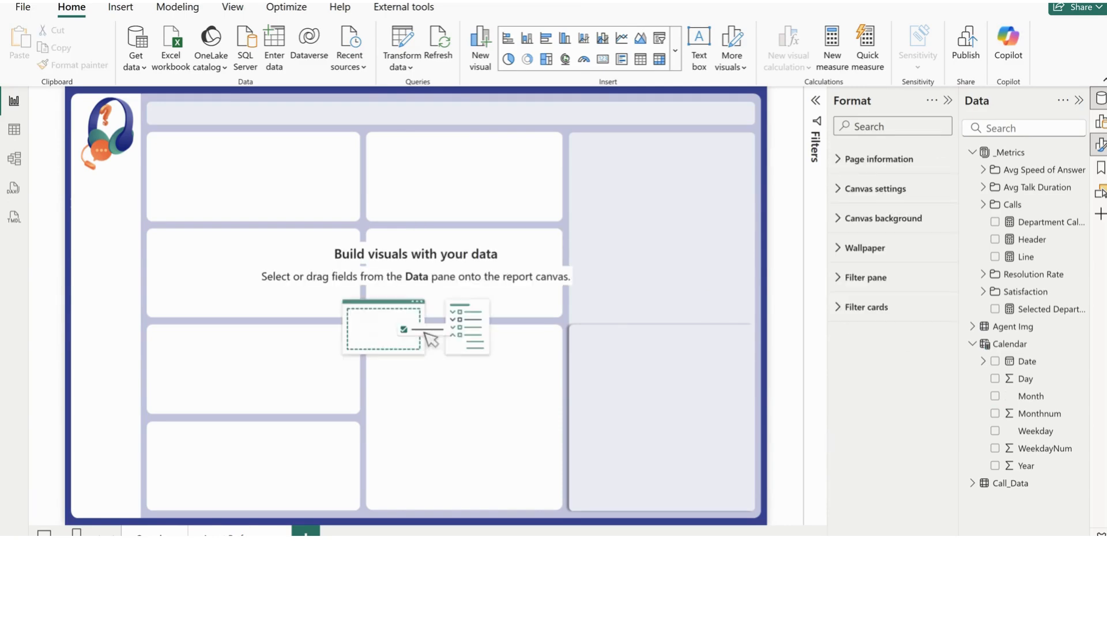
Copy the page title, Department label, department slicer and month slicer from the Call Center Tutorial report and paste them into the untitled report
{"action": "left_click", "coordinate": [678, 529]}
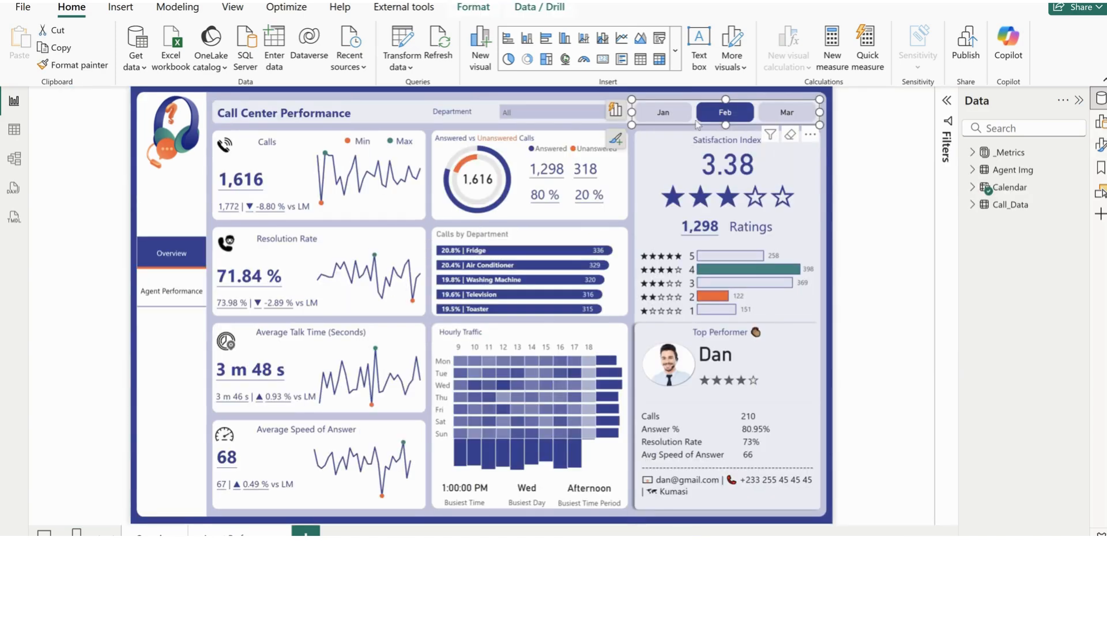
{"action": "left_click", "coordinate": [508, 123], "text": "ctrl"}
{"action": "left_click", "coordinate": [447, 123], "text": "ctrl"}
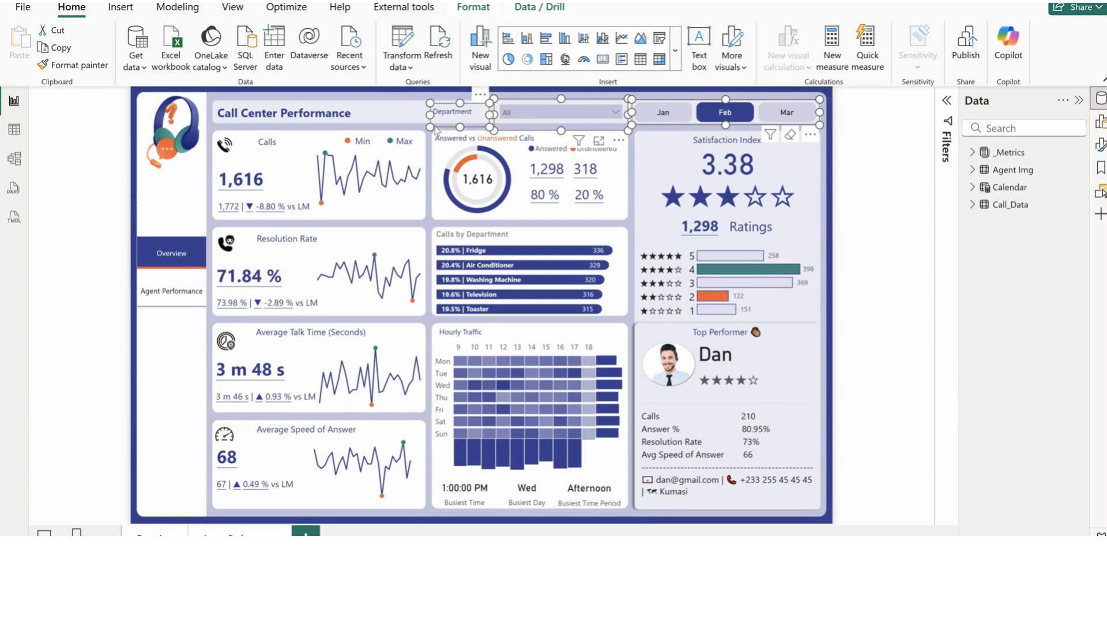
{"action": "left_click", "coordinate": [321, 126], "text": "ctrl"}
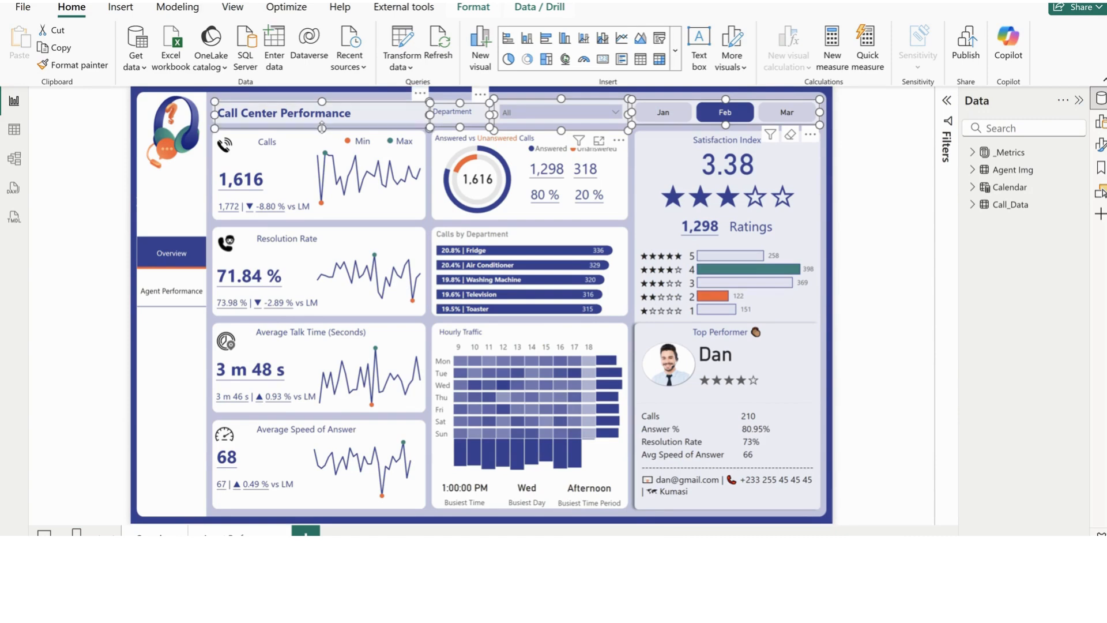
{"action": "key", "text": "ctrl+c"}
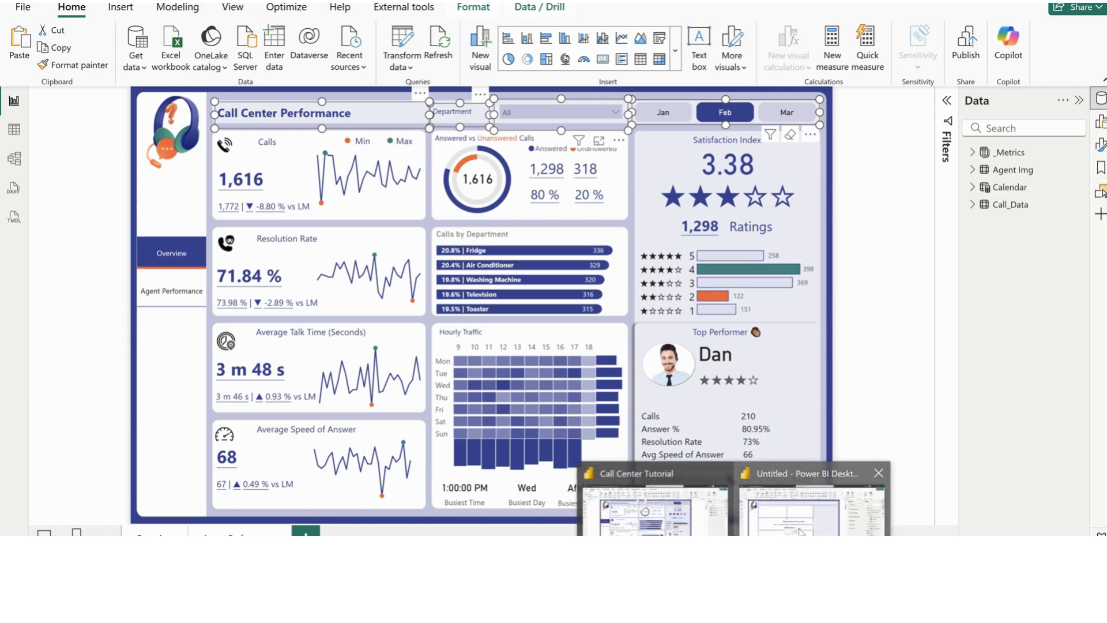
{"action": "left_click", "coordinate": [800, 531]}
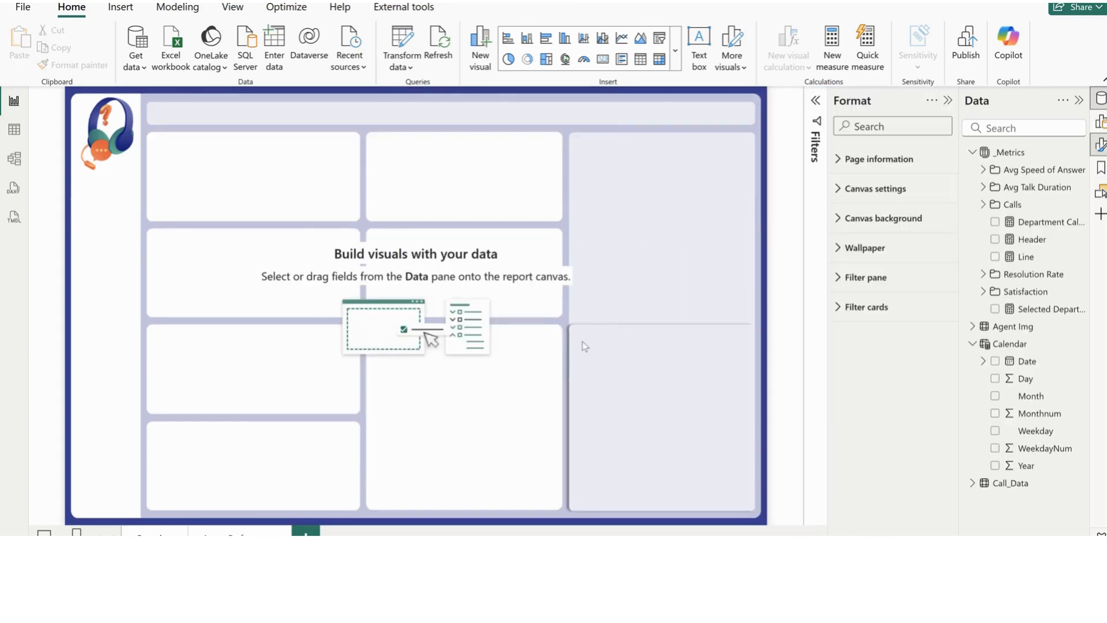
{"action": "key", "text": "ctrl+v"}
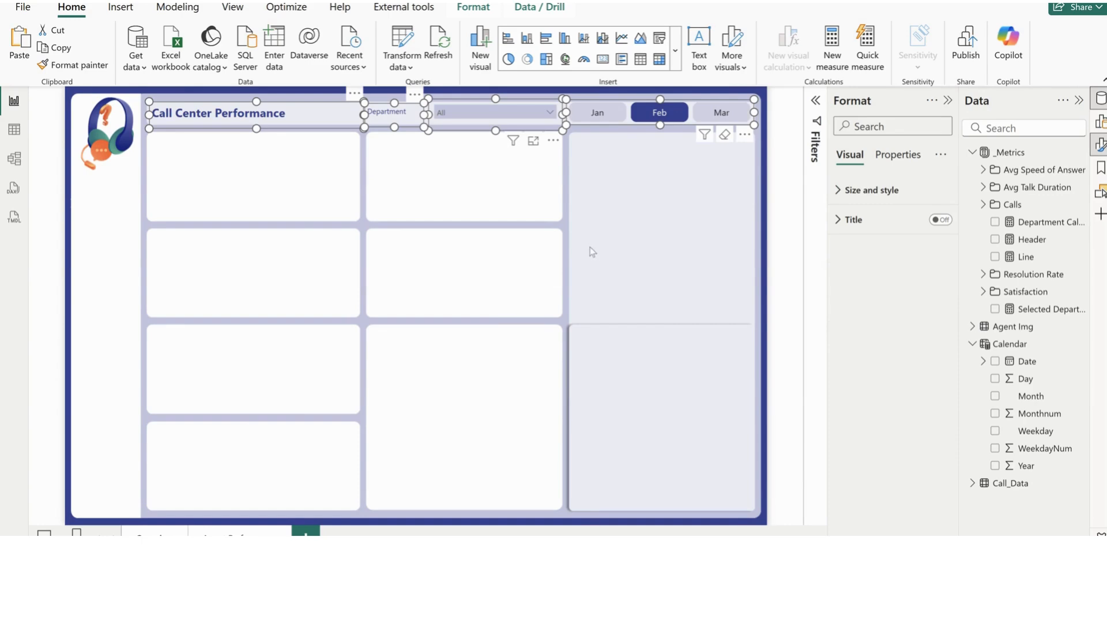
Check the options of the pasted department slicer and which fields the department and month slicers use
{"action": "left_click", "coordinate": [471, 111]}
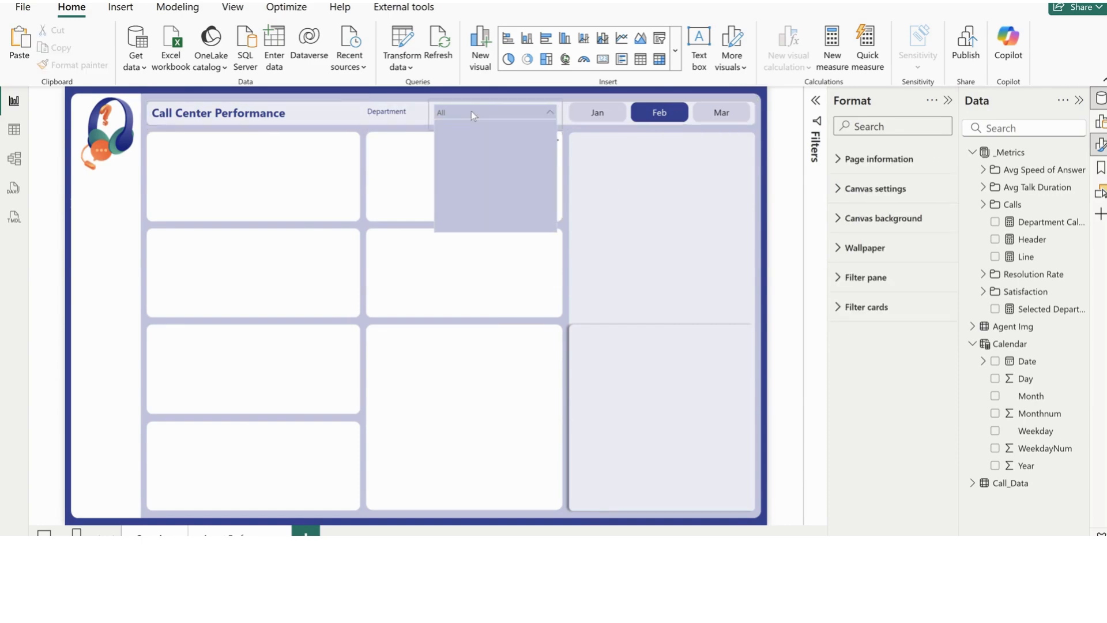
{"action": "left_click", "coordinate": [972, 344]}
{"action": "left_click", "coordinate": [973, 363]}
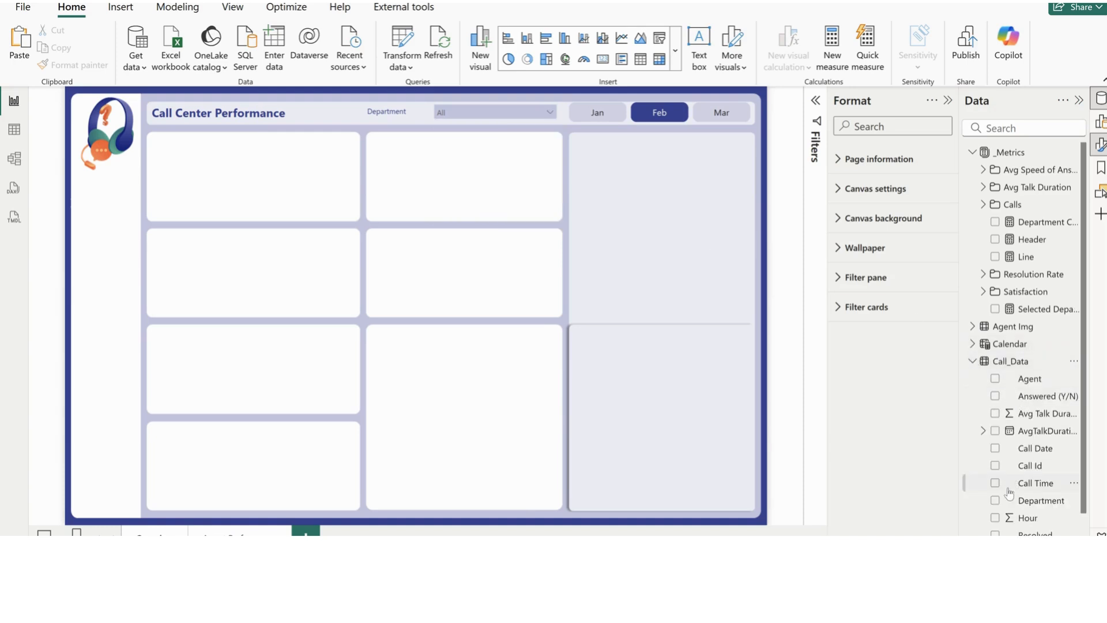
{"action": "scroll", "coordinate": [1032, 449], "scroll_direction": "down", "scroll_amount": 1}
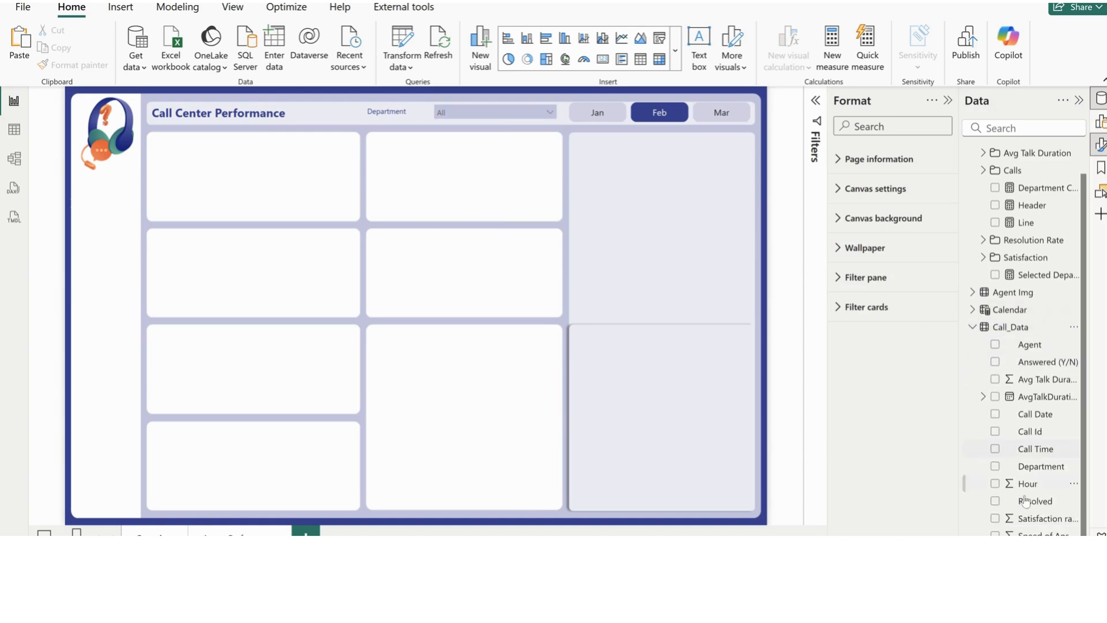
{"action": "left_click", "coordinate": [438, 126]}
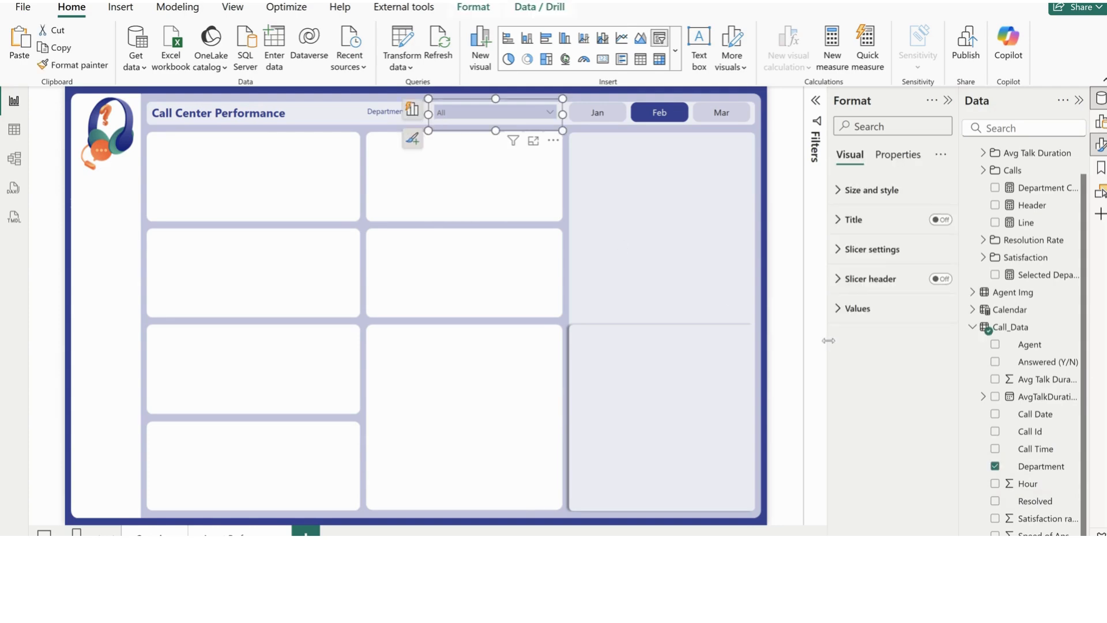
{"action": "left_click", "coordinate": [627, 128]}
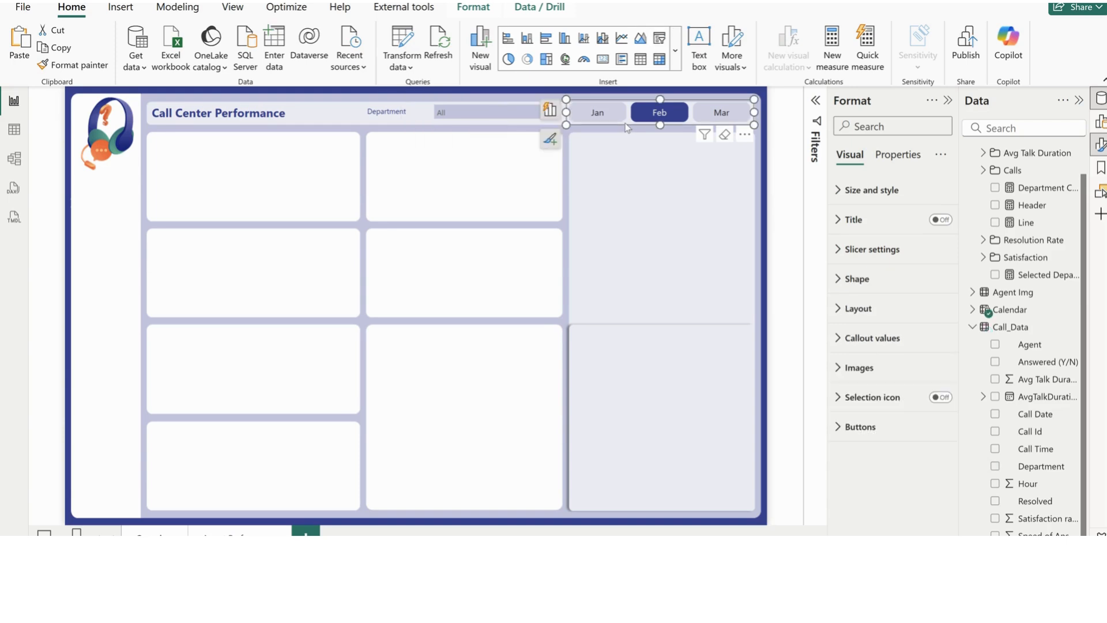
{"action": "left_click", "coordinate": [418, 170]}
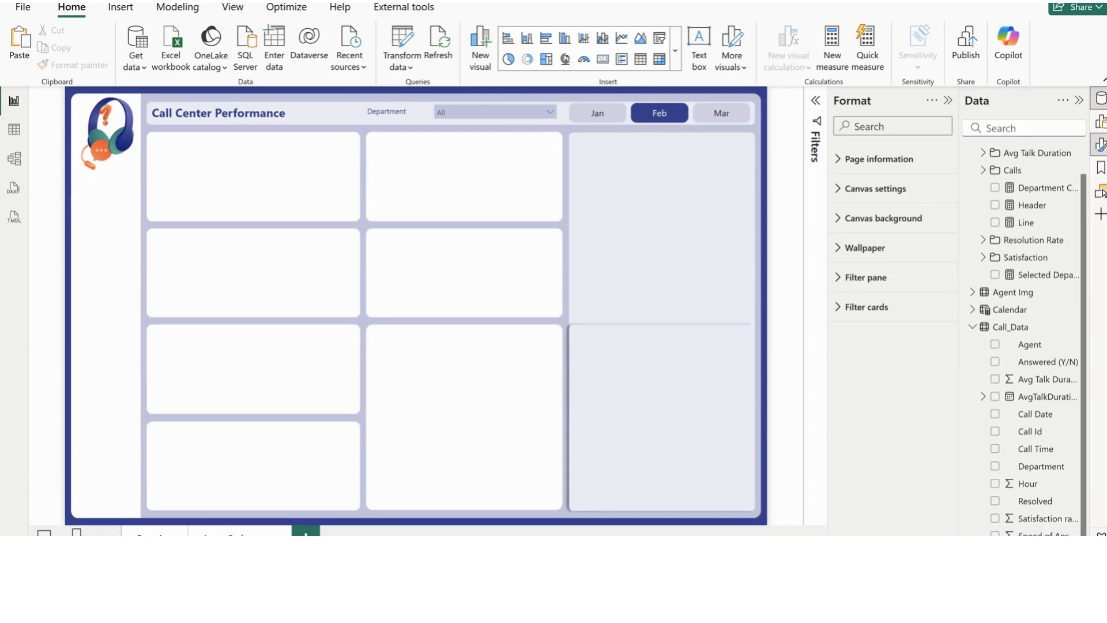
Expand the Calls folder in _Metrics and make room for full measure names by hiding the formatting settings and widening the field list
{"action": "scroll", "coordinate": [983, 203], "scroll_direction": "up", "scroll_amount": 1}
{"action": "left_click", "coordinate": [983, 204]}
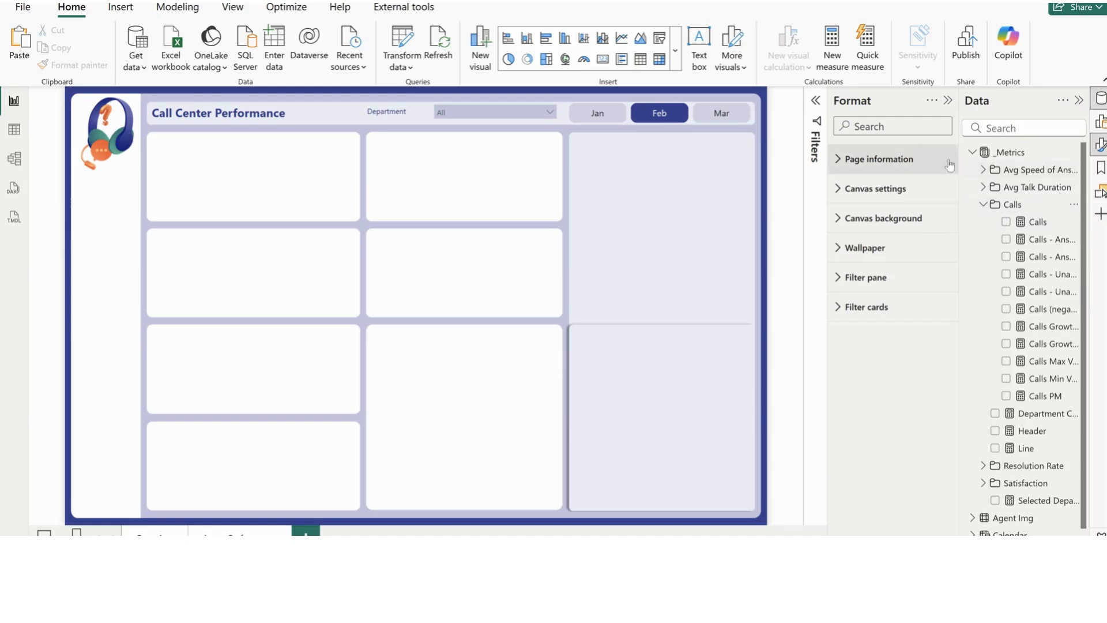
{"action": "left_click", "coordinate": [948, 102]}
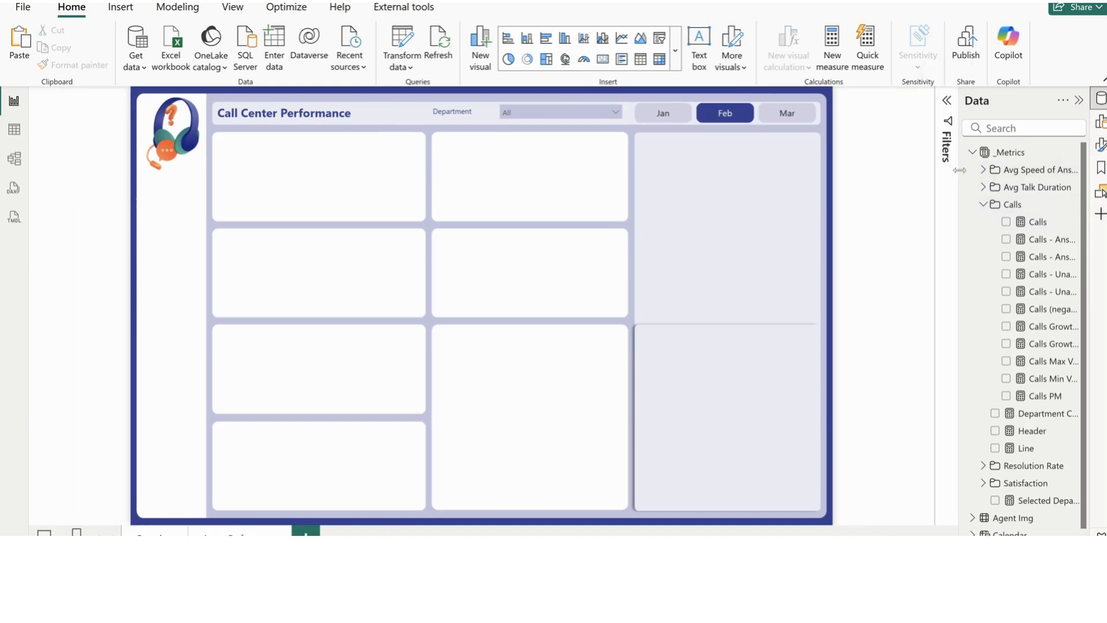
{"action": "left_click_drag", "start_coordinate": [959, 170], "coordinate": [884, 170]}
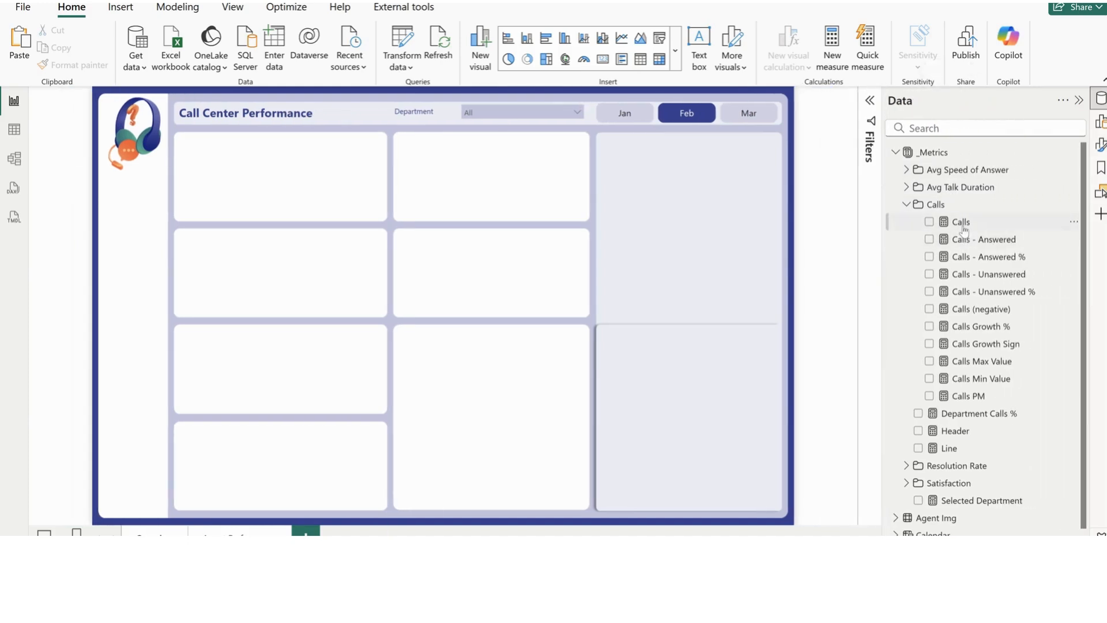
Review the formulas of the Calls, Calls PM and Calls - Answered measures
{"action": "left_click", "coordinate": [963, 226]}
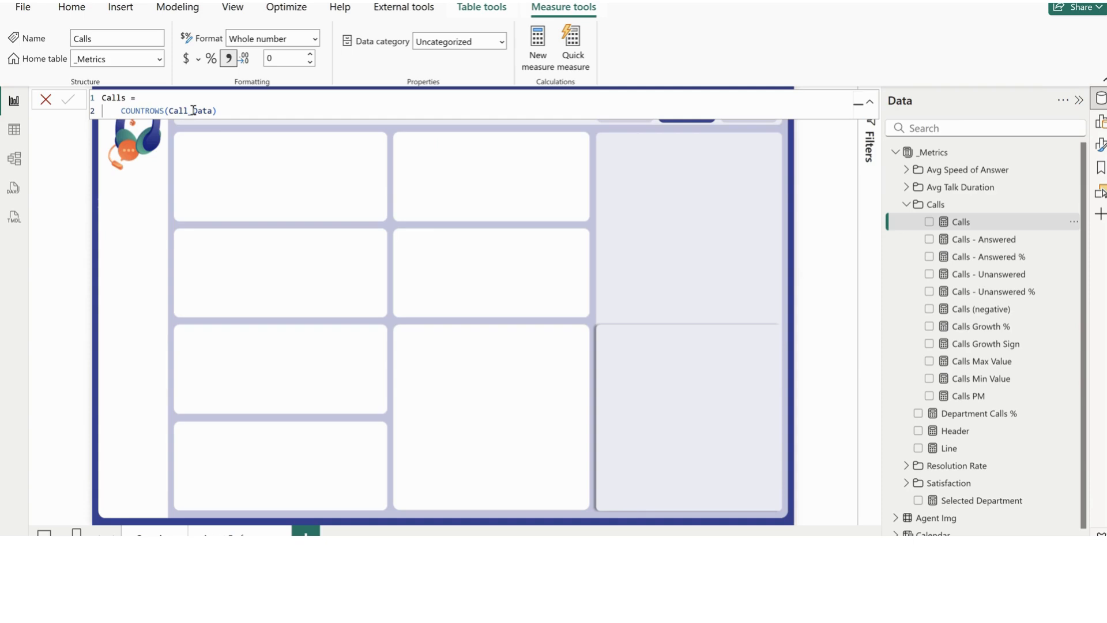
{"action": "left_click_drag", "start_coordinate": [223, 109], "coordinate": [96, 96]}
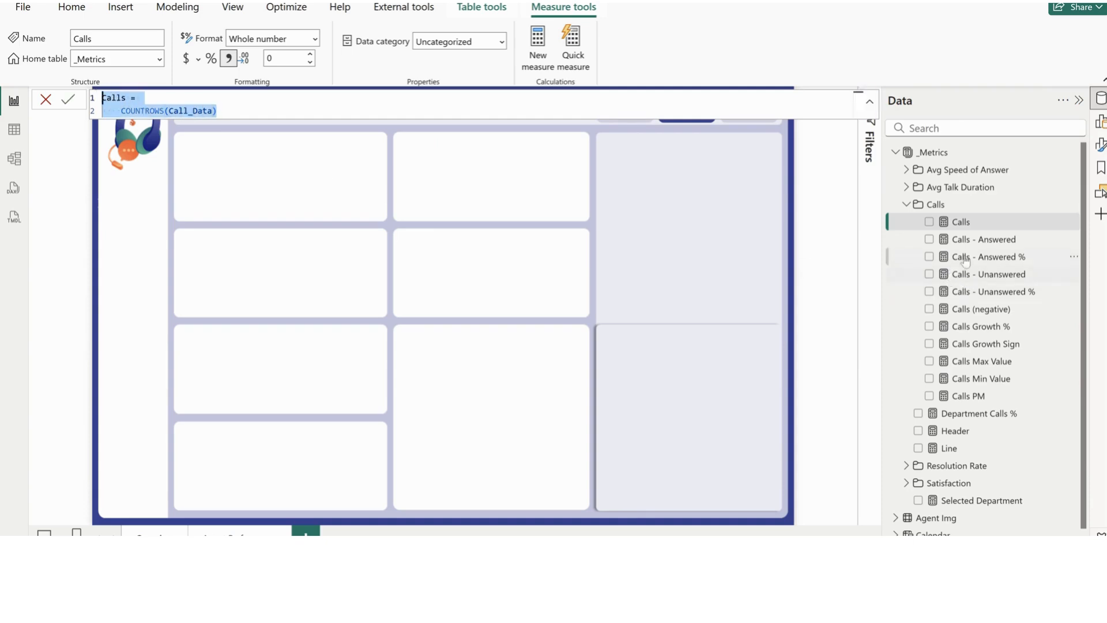
{"action": "left_click", "coordinate": [971, 400]}
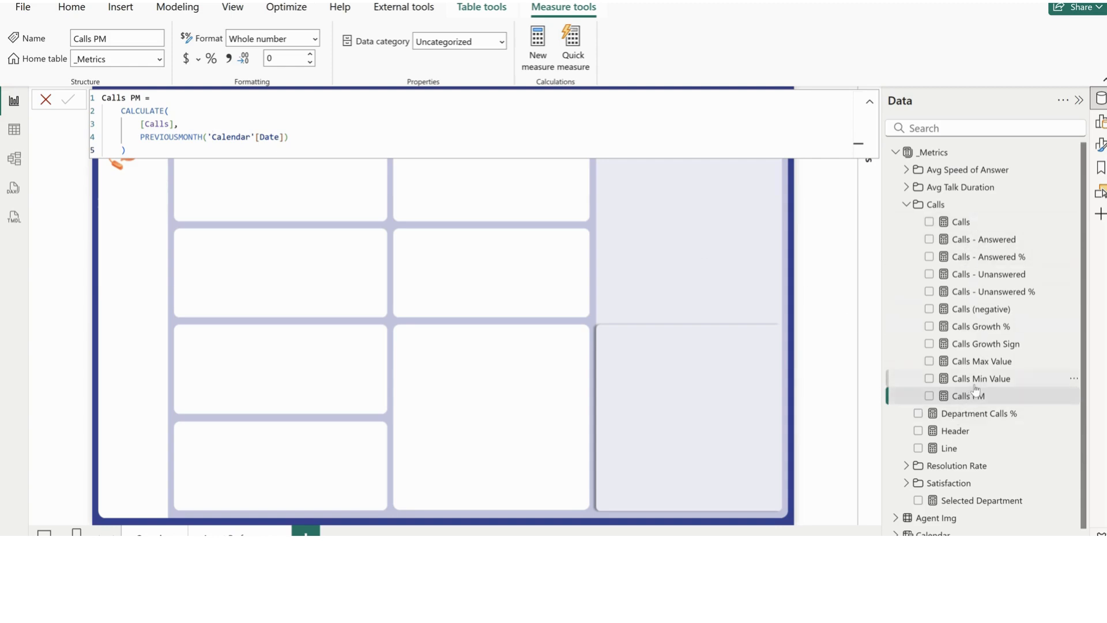
{"action": "left_click", "coordinate": [974, 247]}
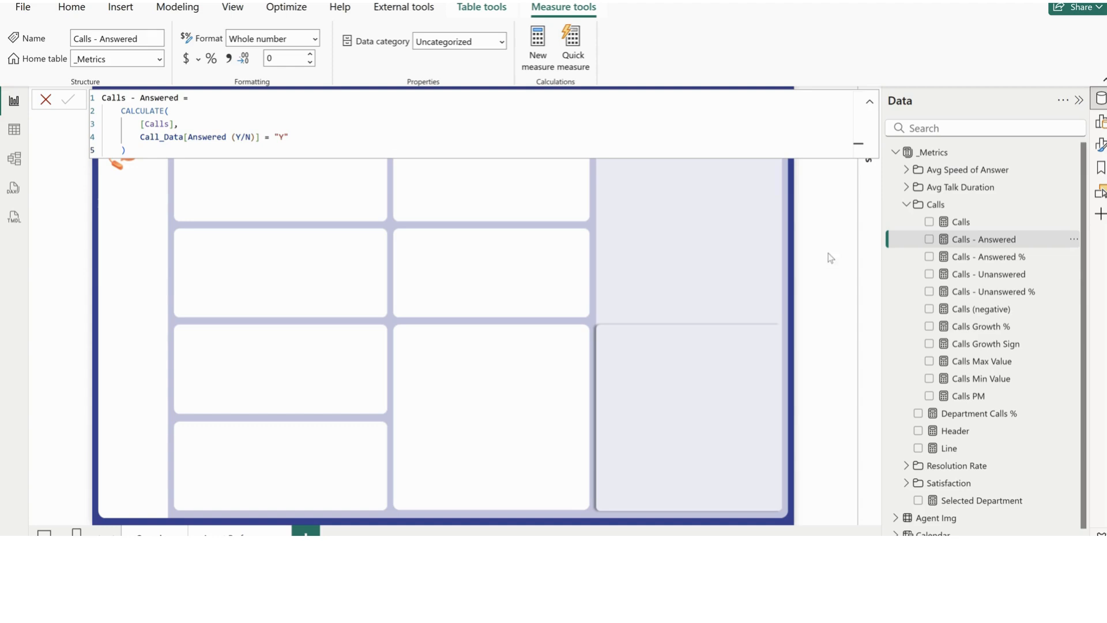
Review the formulas of the Calls - Answered %, Calls - Unanswered and Calls - Unanswered % measures
{"action": "left_click", "coordinate": [964, 264]}
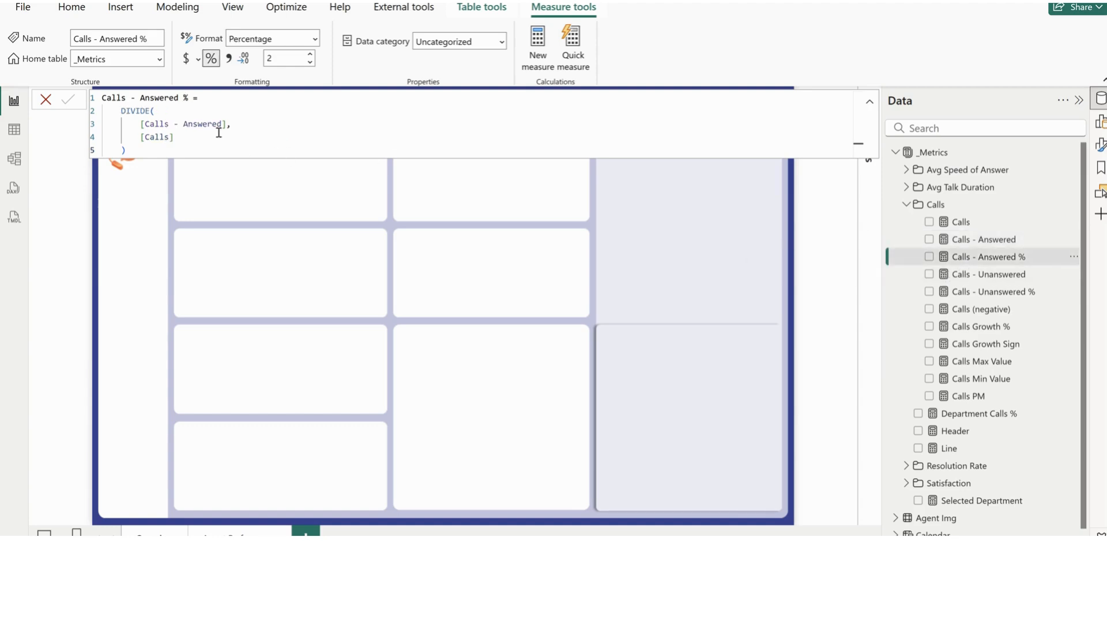
{"action": "left_click_drag", "start_coordinate": [244, 125], "coordinate": [136, 137]}
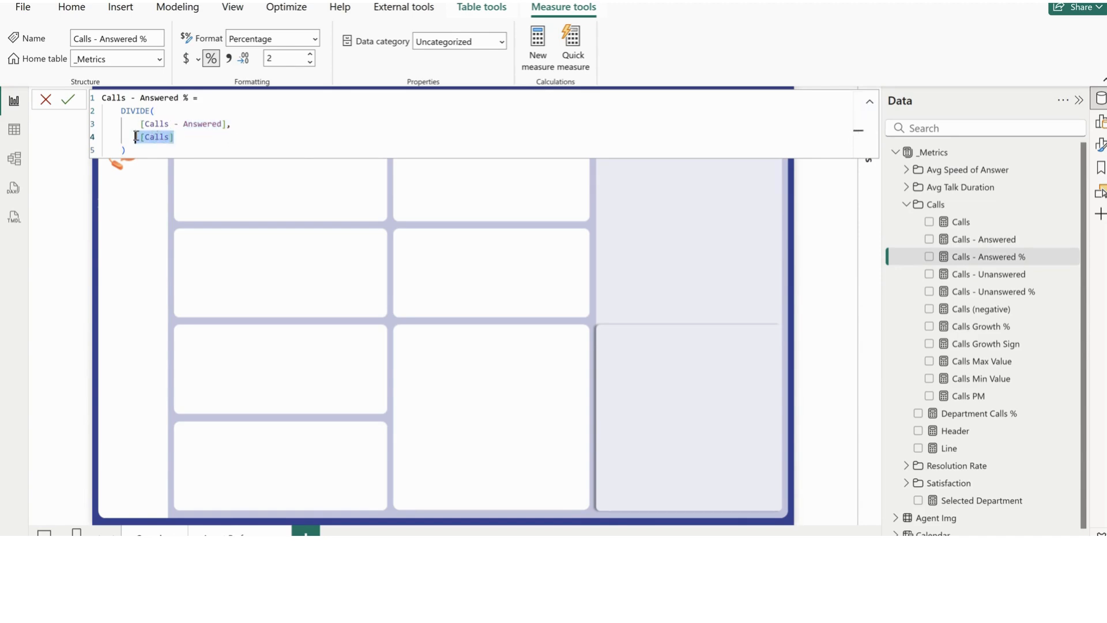
{"action": "left_click", "coordinate": [982, 277]}
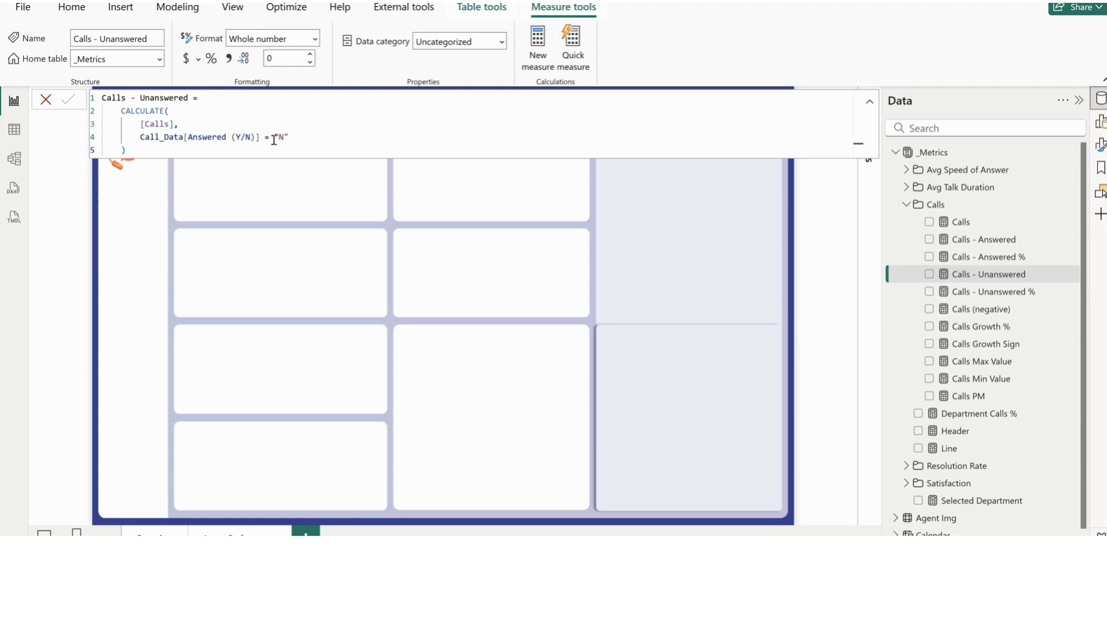
{"action": "left_click", "coordinate": [1000, 299]}
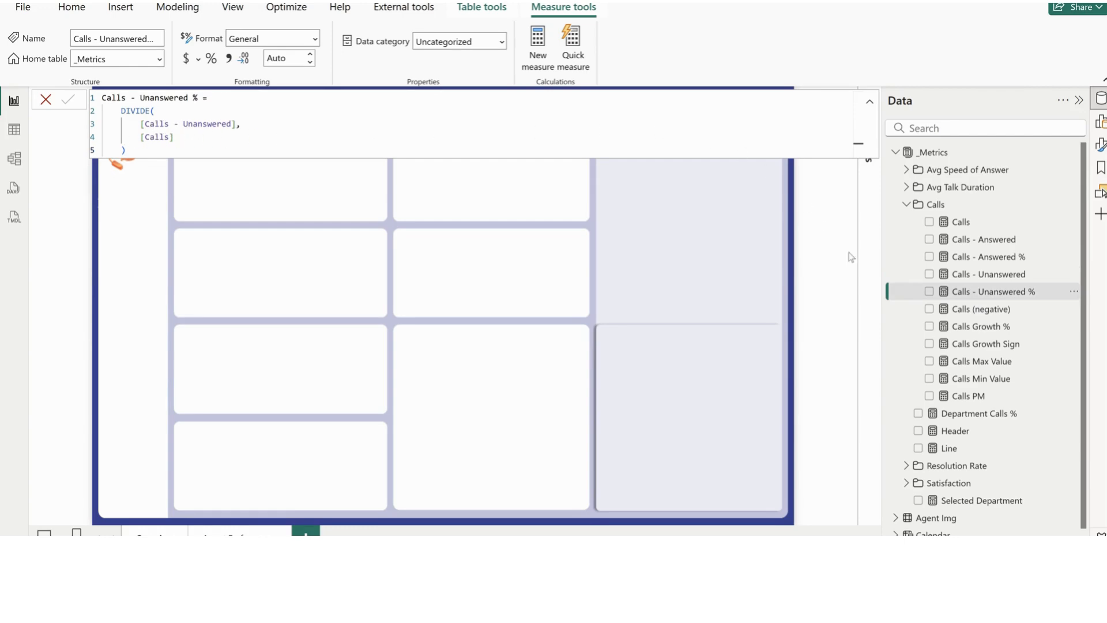
Examine the Calls Growth % and Calls Growth Sign formulas and compare them with the growth indicator in the Call Center Tutorial report
{"action": "left_click", "coordinate": [967, 332]}
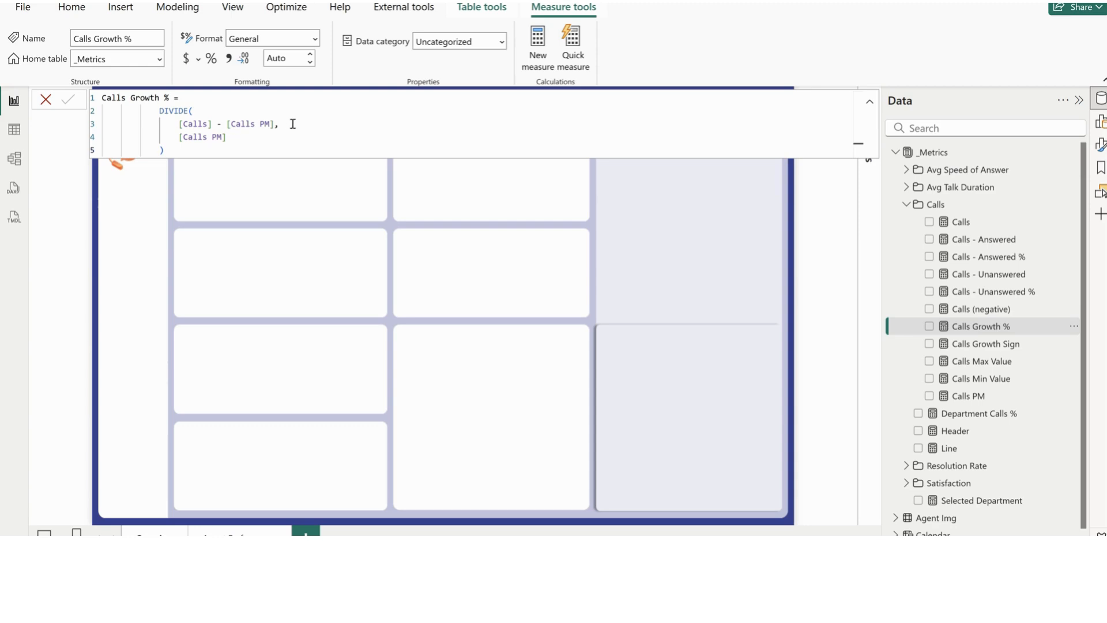
{"action": "left_click", "coordinate": [974, 345]}
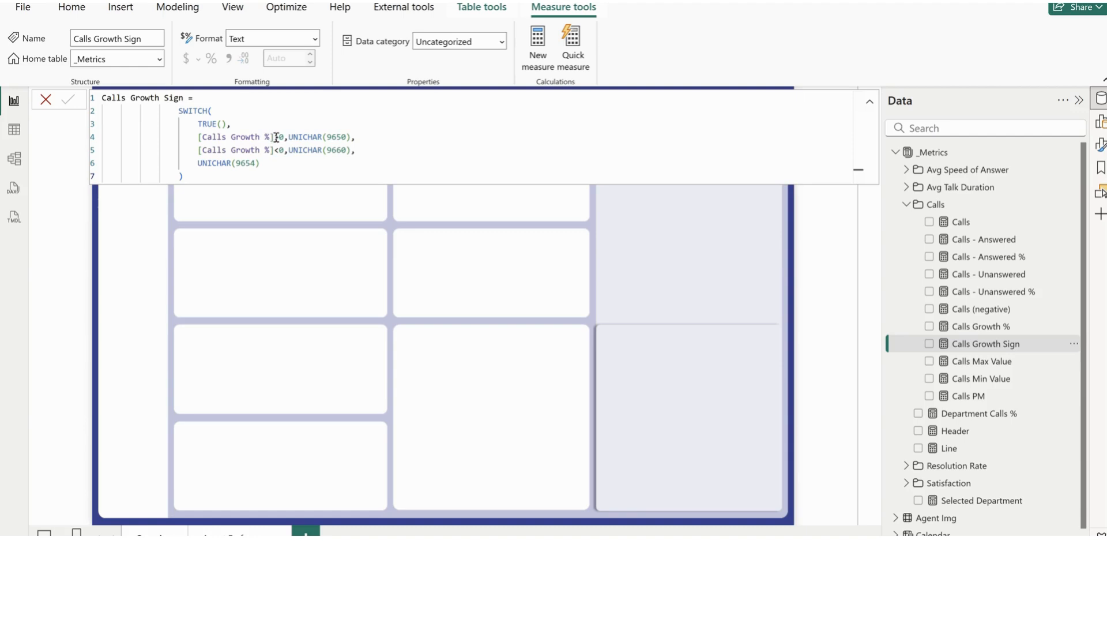
{"action": "left_click_drag", "start_coordinate": [277, 137], "coordinate": [203, 137]}
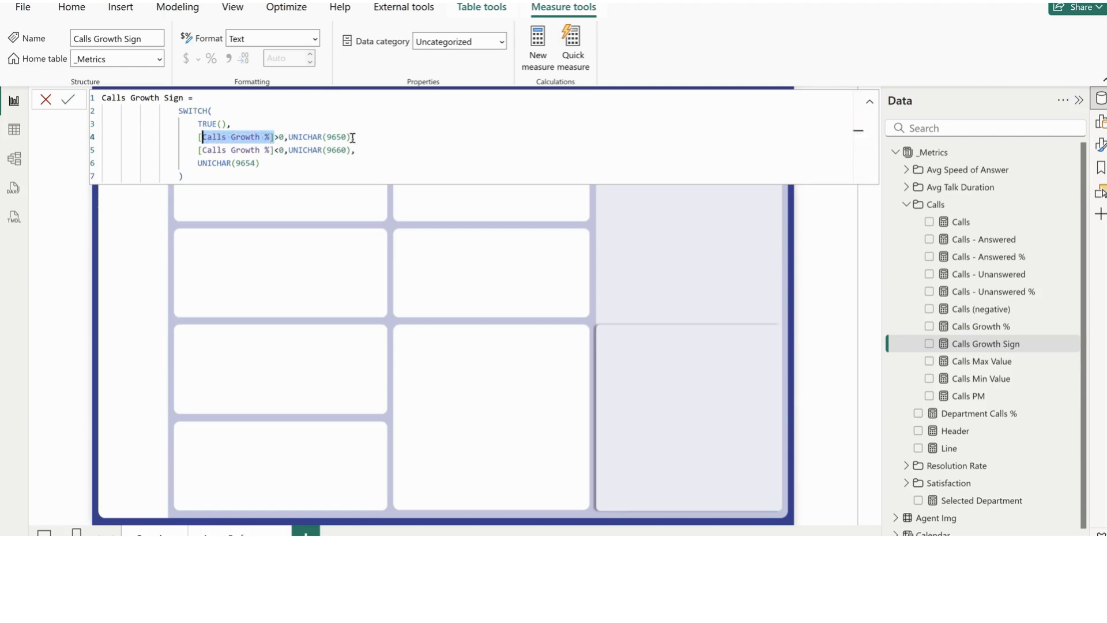
{"action": "left_click_drag", "start_coordinate": [351, 137], "coordinate": [288, 137]}
{"action": "left_click", "coordinate": [369, 142]}
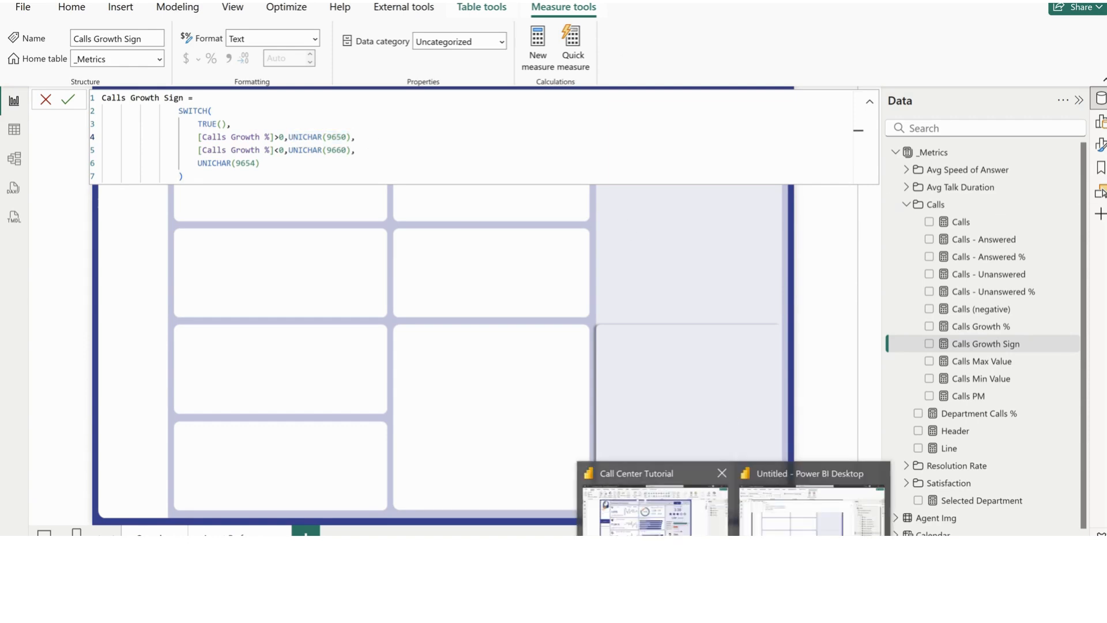
{"action": "left_click", "coordinate": [645, 506]}
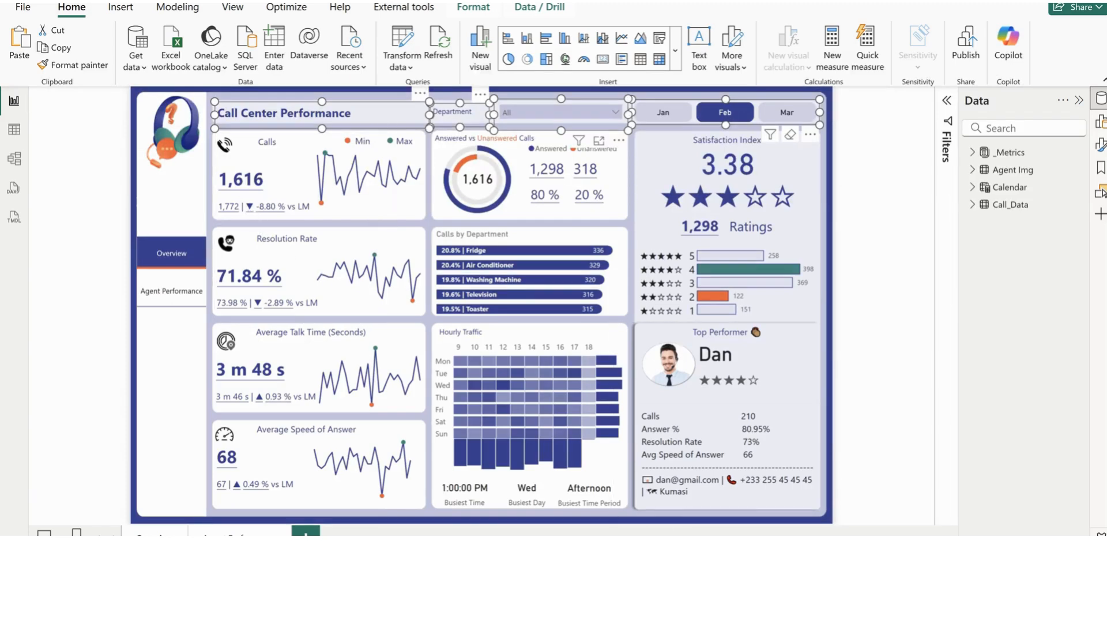
{"action": "left_click", "coordinate": [810, 501]}
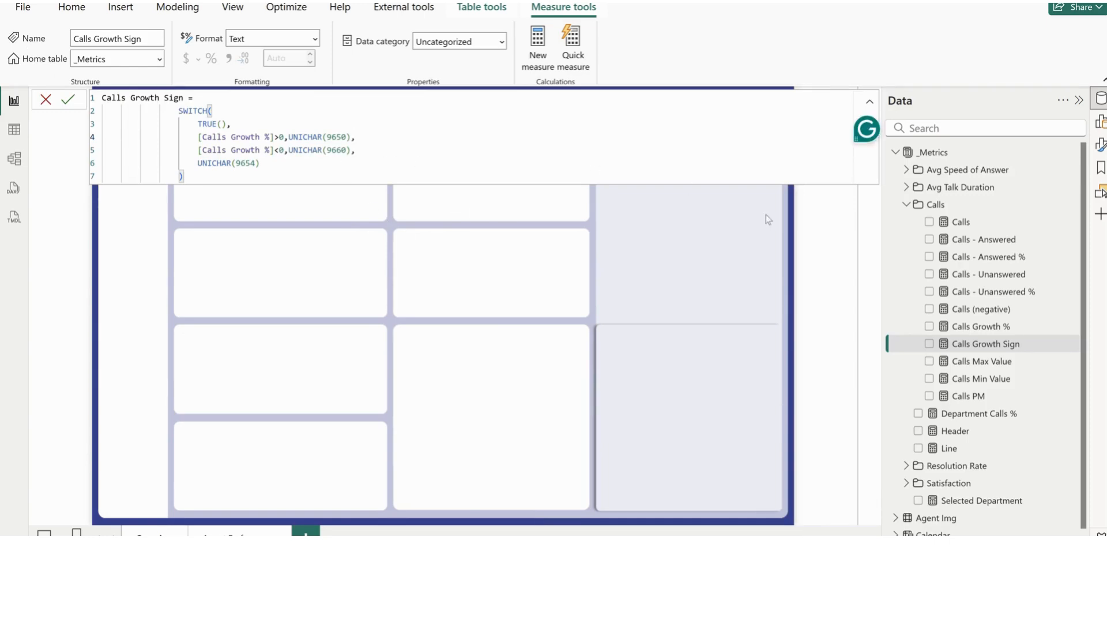
Review the formulas of Calls Max Value, Calls Min Value and Calls PM, and collapse the Calls folder
{"action": "left_click", "coordinate": [978, 363]}
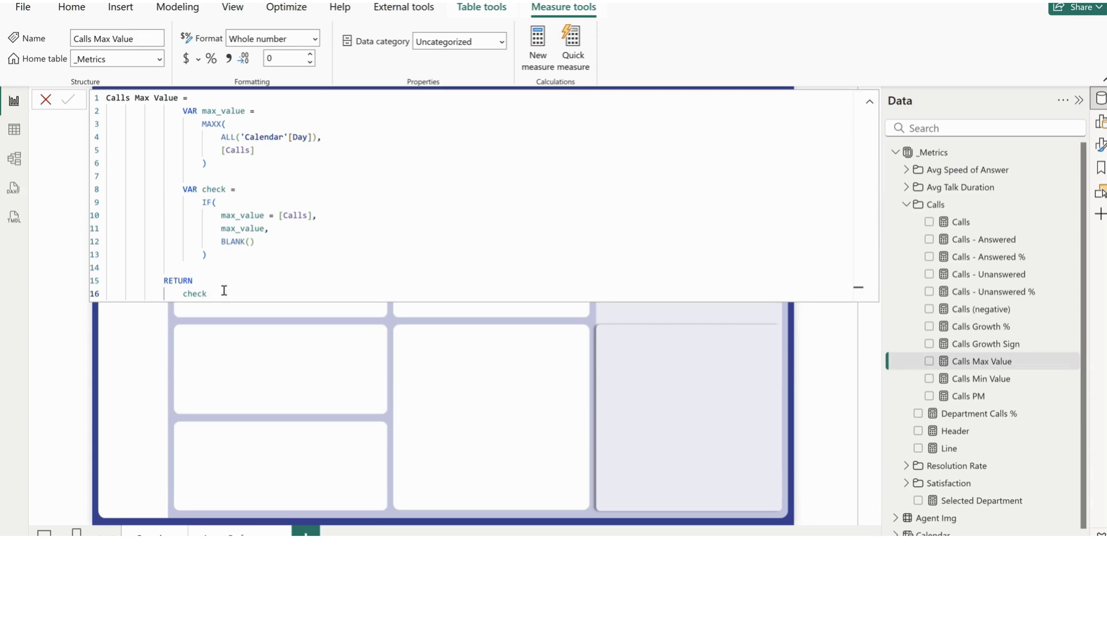
{"action": "left_click_drag", "start_coordinate": [223, 290], "coordinate": [108, 110]}
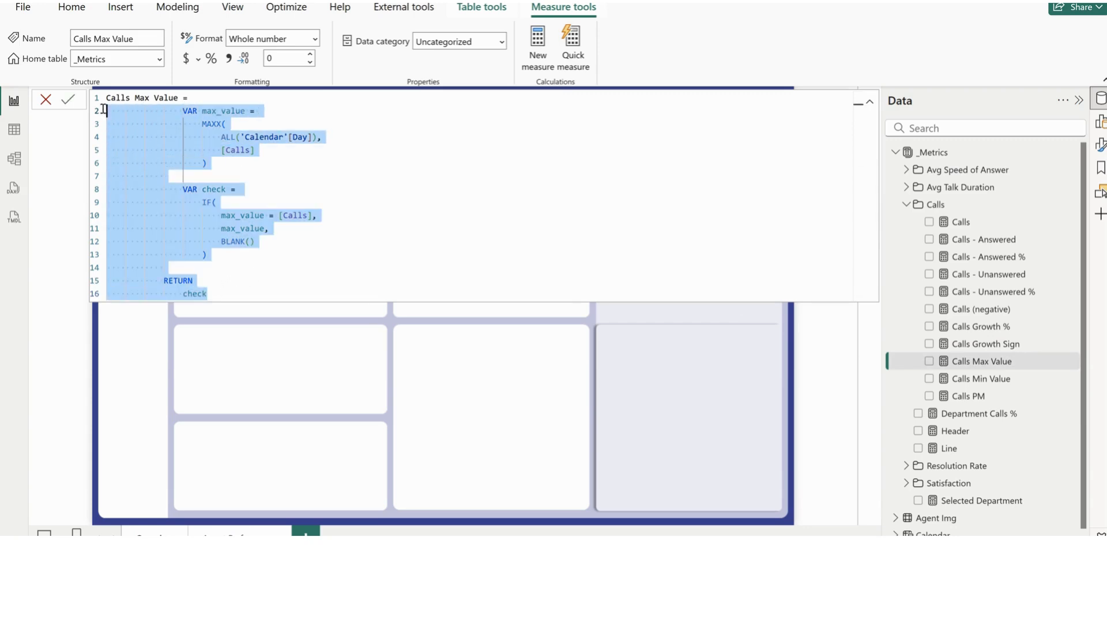
{"action": "left_click", "coordinate": [273, 163]}
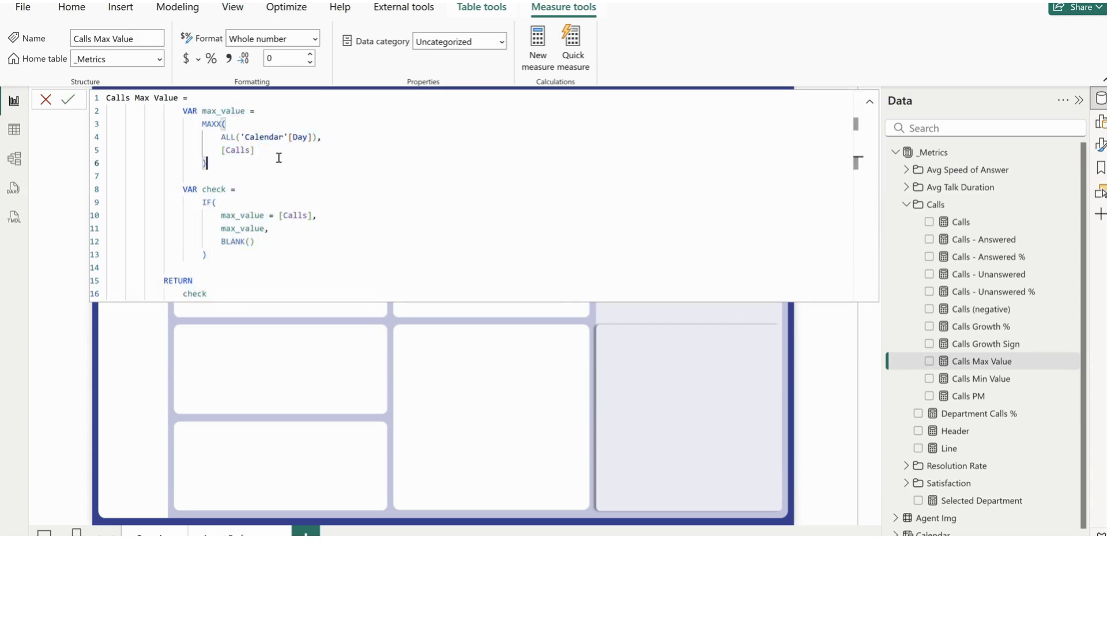
{"action": "left_click", "coordinate": [983, 383]}
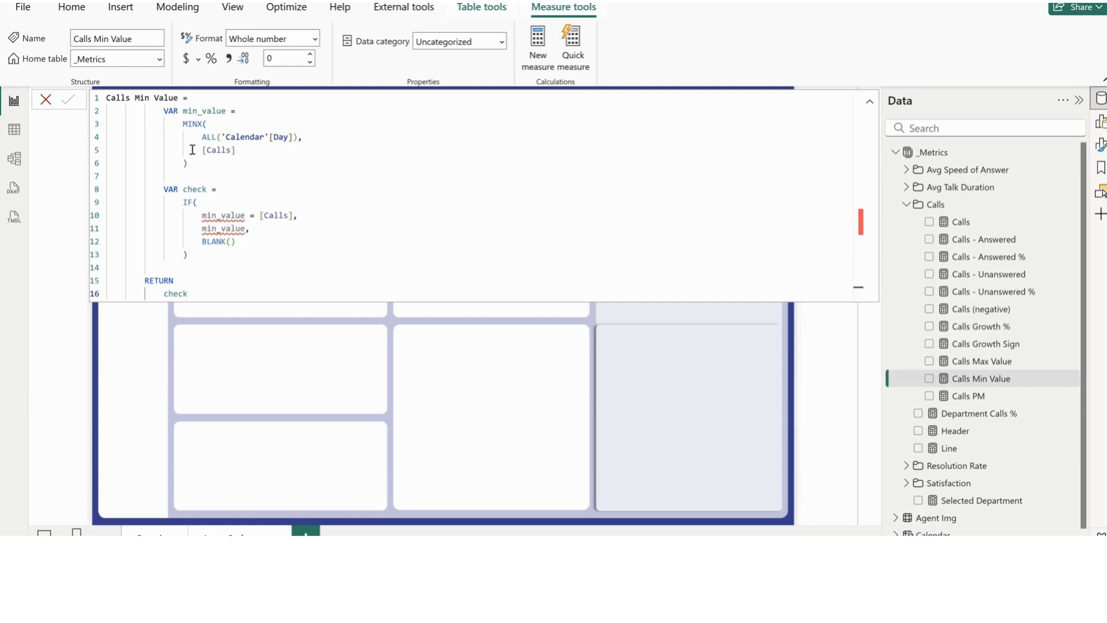
{"action": "double_click", "coordinate": [149, 281]}
{"action": "double_click", "coordinate": [217, 294]}
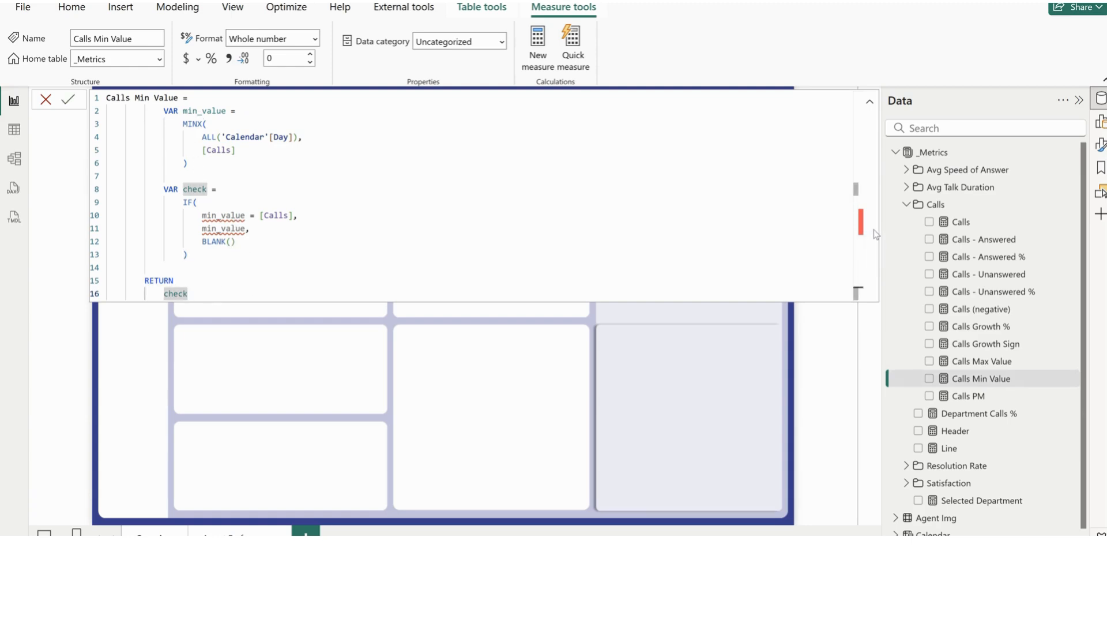
{"action": "left_click", "coordinate": [963, 398]}
{"action": "left_click", "coordinate": [906, 204]}
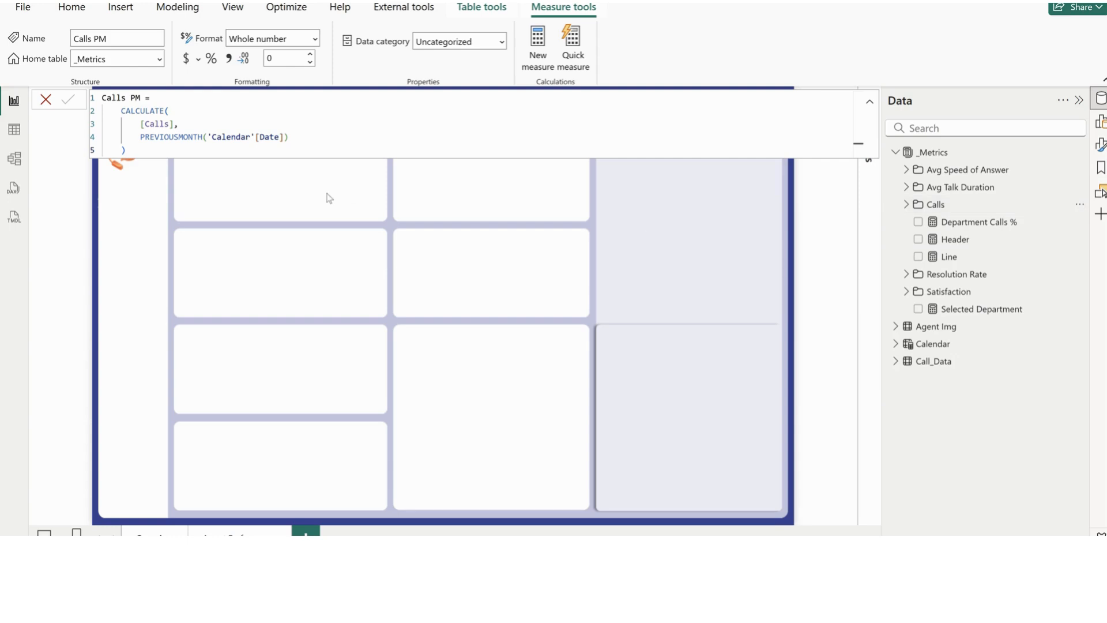
Insert a text box containing the heading "Calls" and lower its upper edge to the start of the second card
{"action": "left_click", "coordinate": [348, 196]}
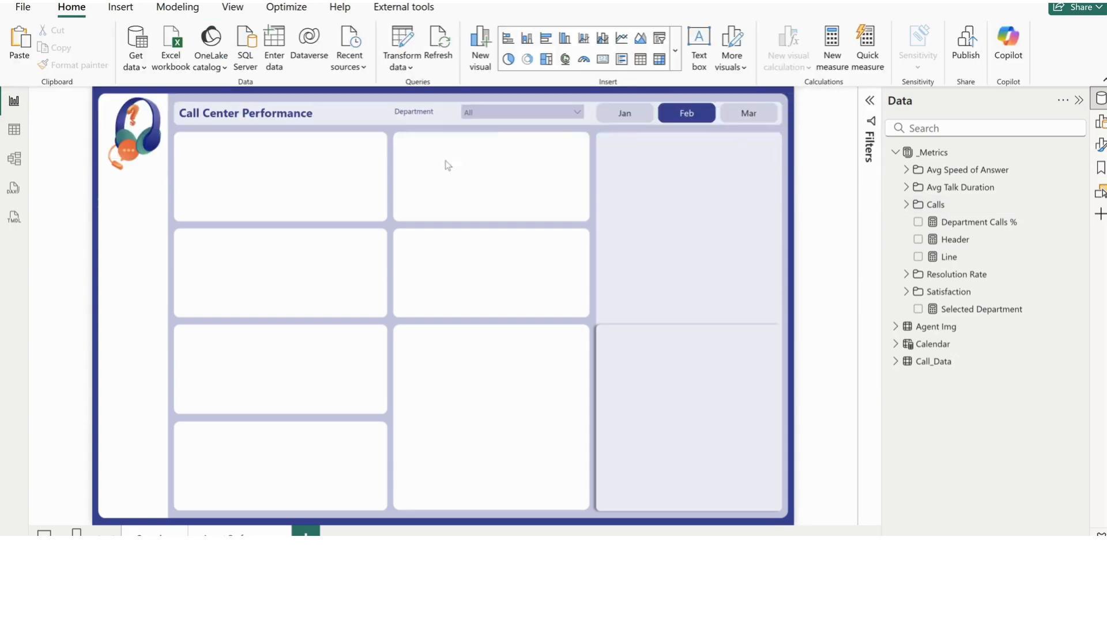
{"action": "left_click", "coordinate": [697, 42]}
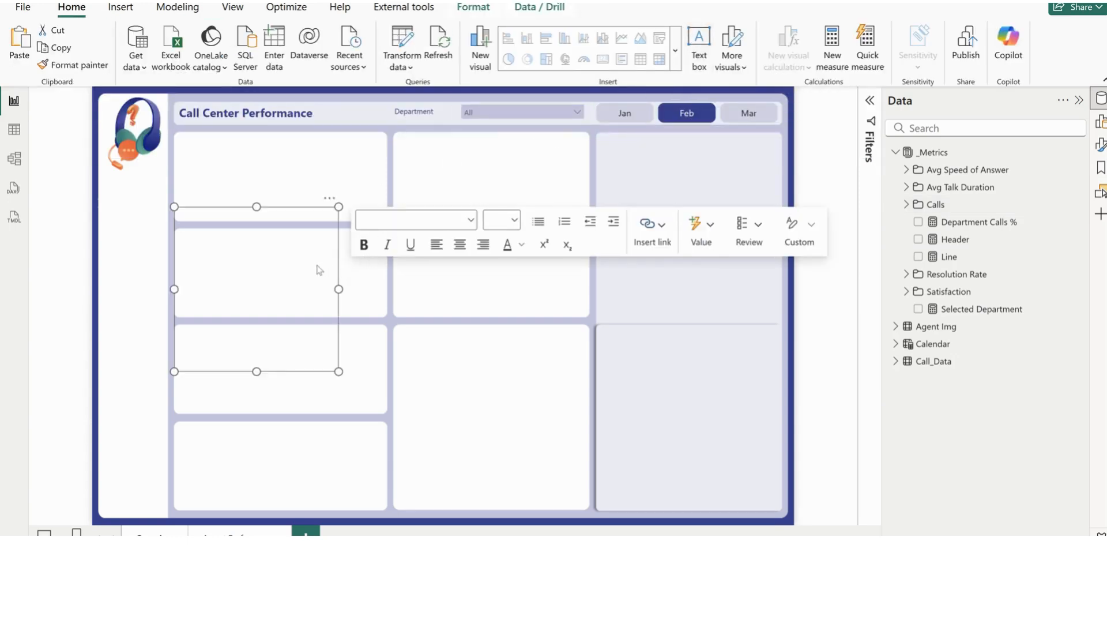
{"action": "left_click", "coordinate": [239, 225]}
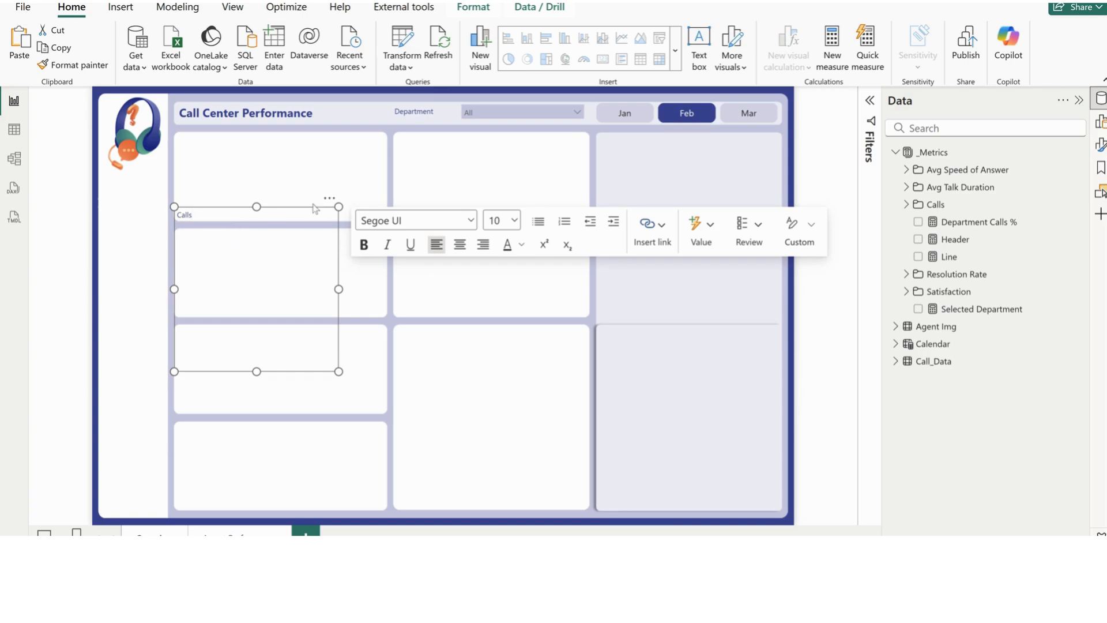
{"action": "left_click_drag", "start_coordinate": [259, 211], "coordinate": [258, 226]}
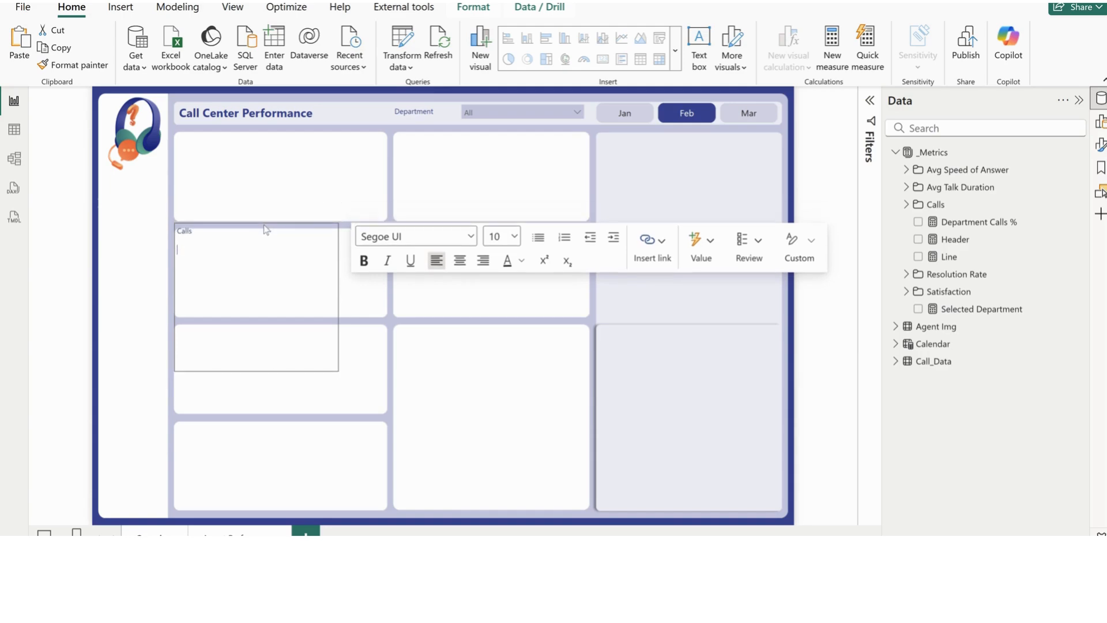
Add a dynamic value for calls below the "Calls" heading, formatted as a whole number with a thousands separator
{"action": "left_click", "coordinate": [907, 204]}
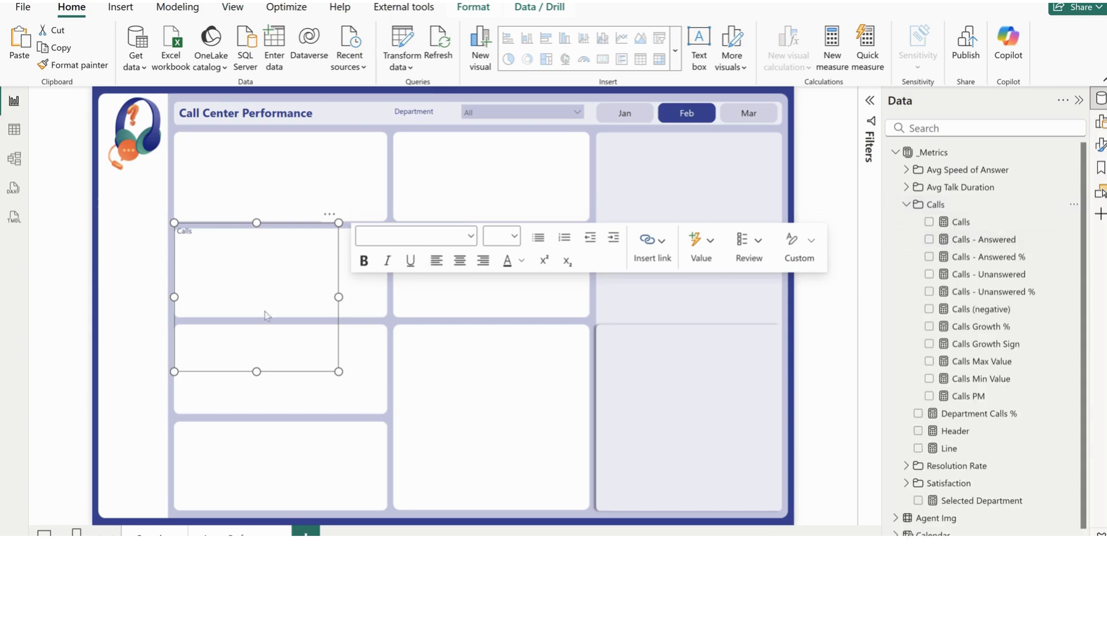
{"action": "left_click", "coordinate": [269, 252]}
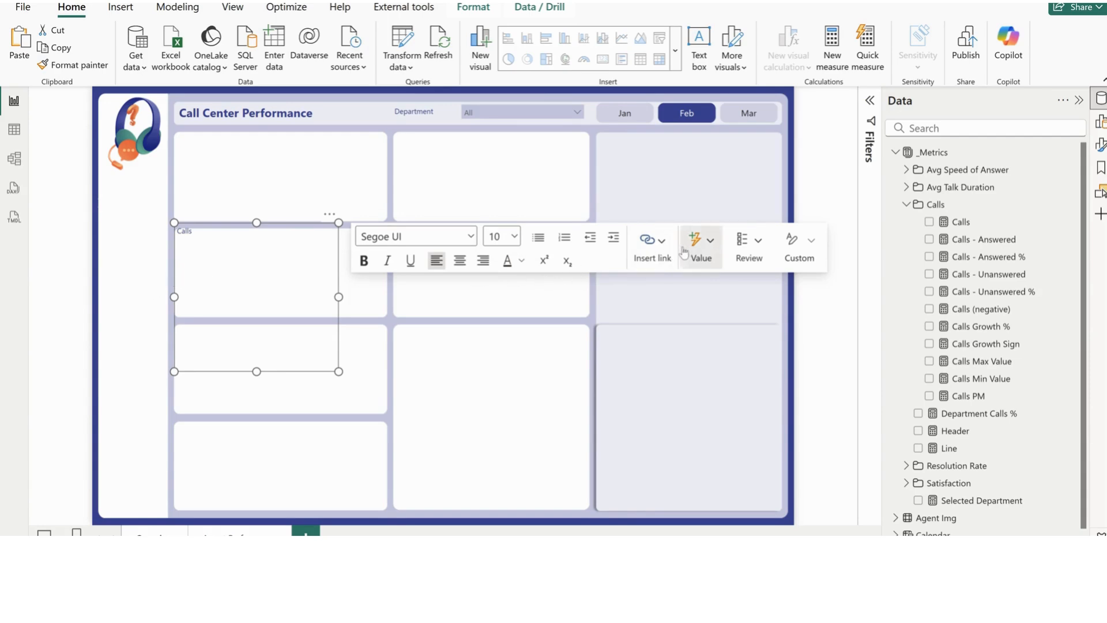
{"action": "left_click", "coordinate": [701, 251]}
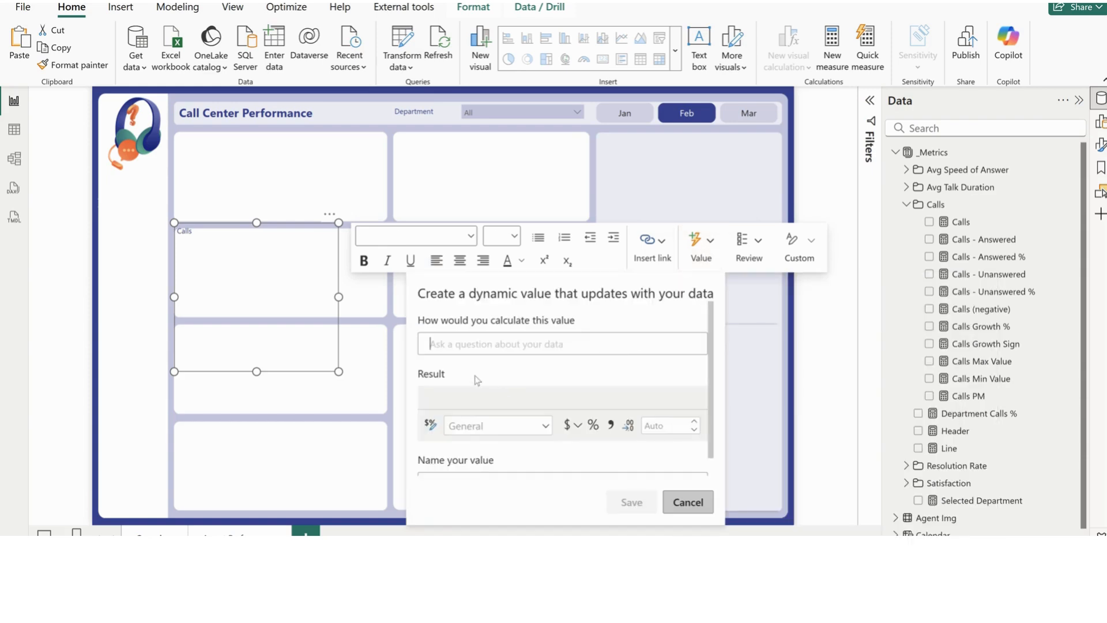
{"action": "type", "text": "call"}
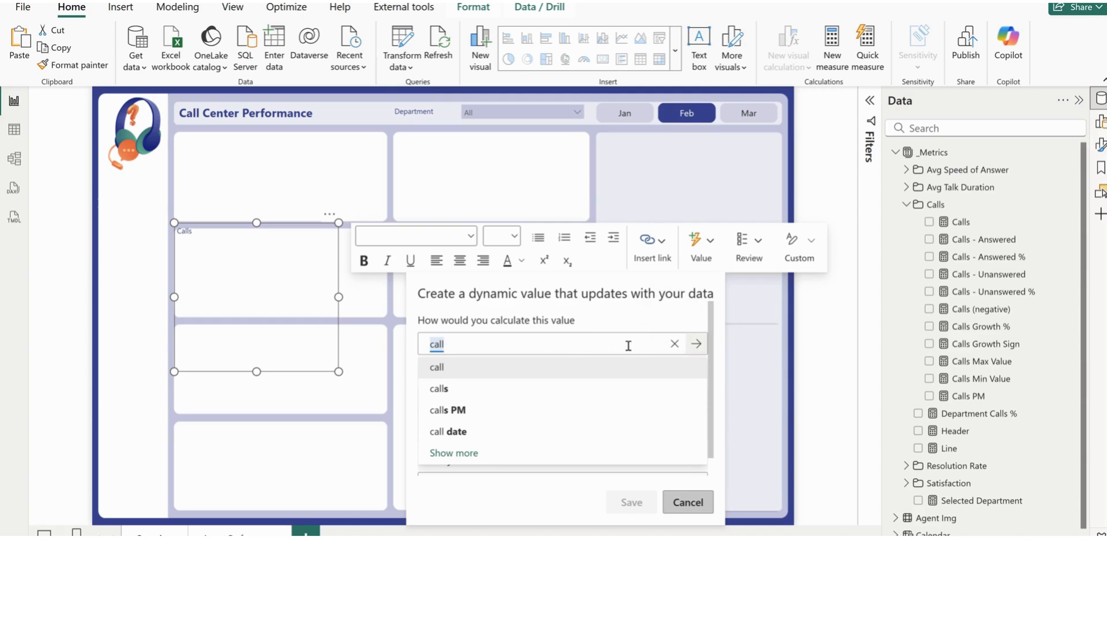
{"action": "left_click", "coordinate": [453, 396]}
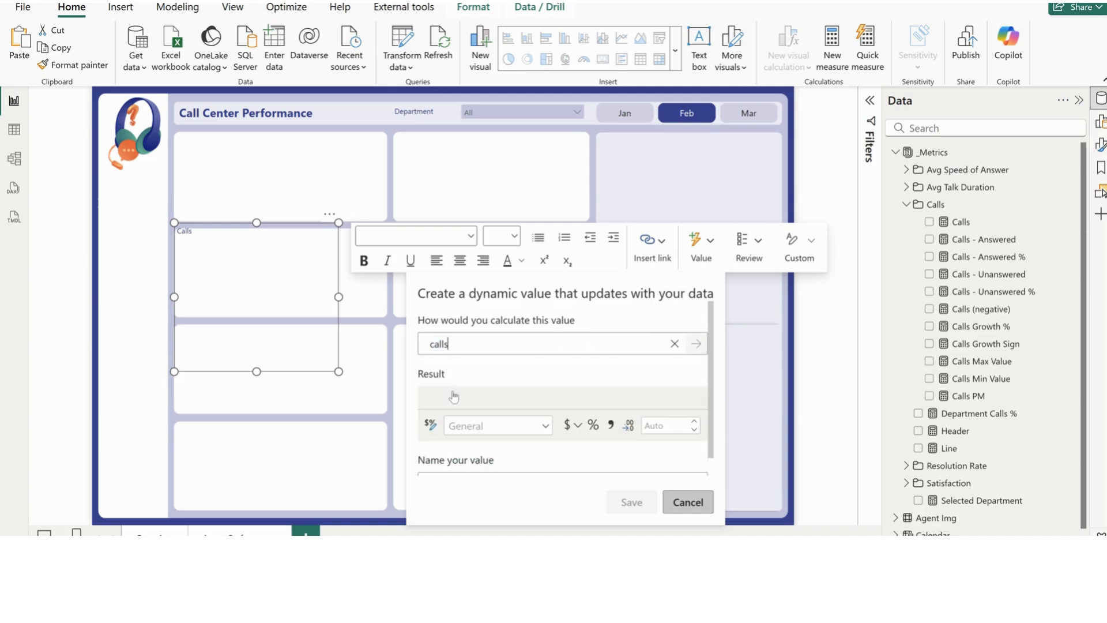
{"action": "left_click", "coordinate": [611, 427]}
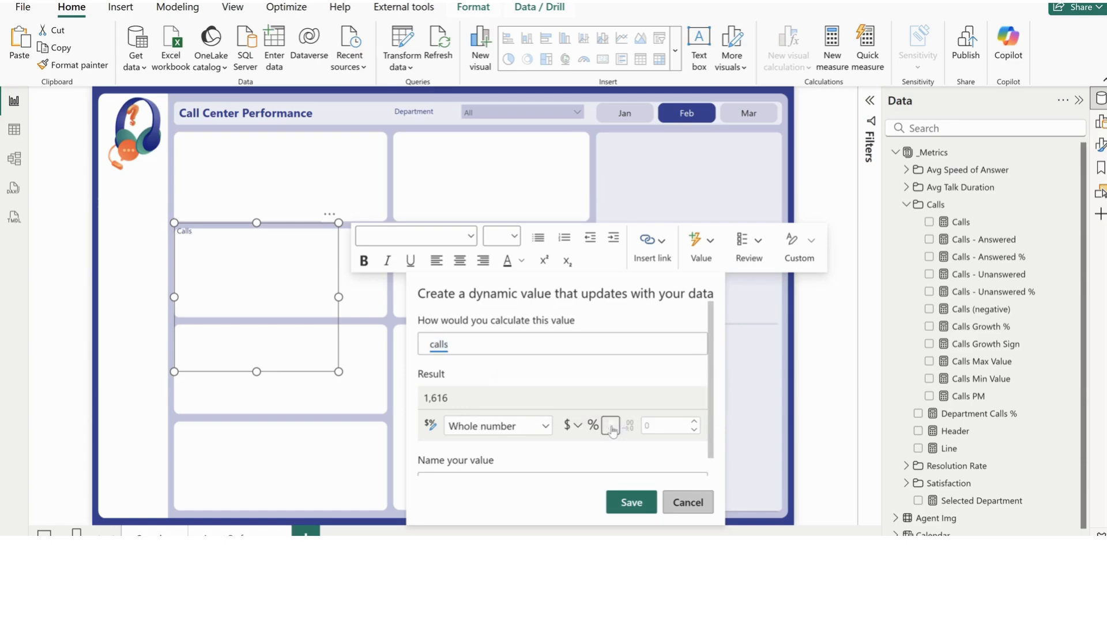
{"action": "left_click", "coordinate": [631, 503]}
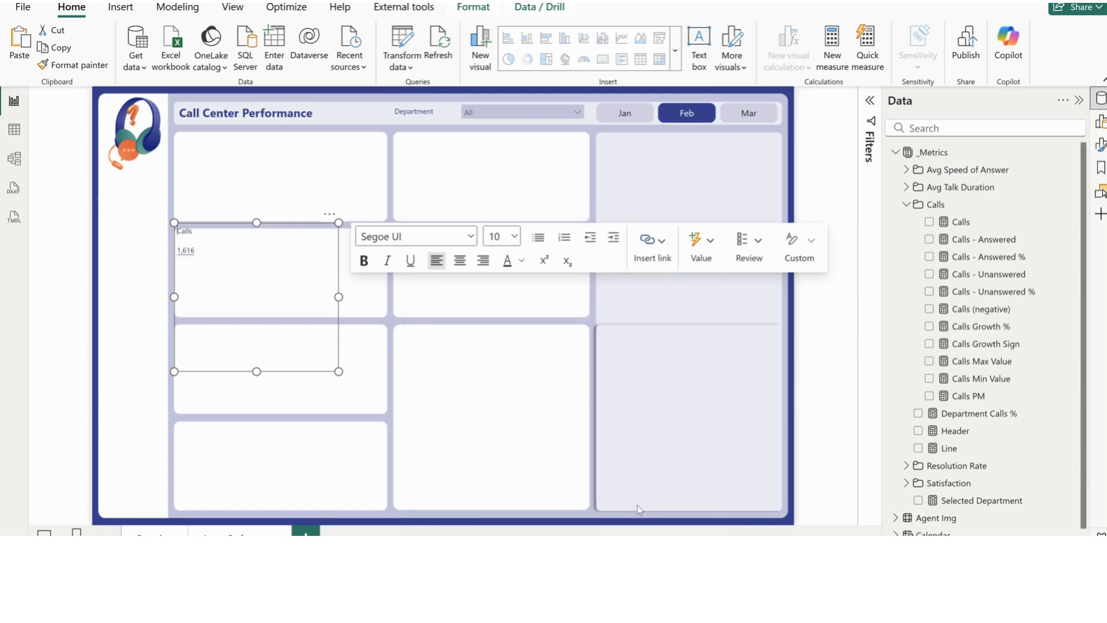
Add a dynamic value for calls PM with a thousands separator on a new line below the calls value
{"action": "left_click", "coordinate": [214, 250]}
{"action": "left_click", "coordinate": [699, 257]}
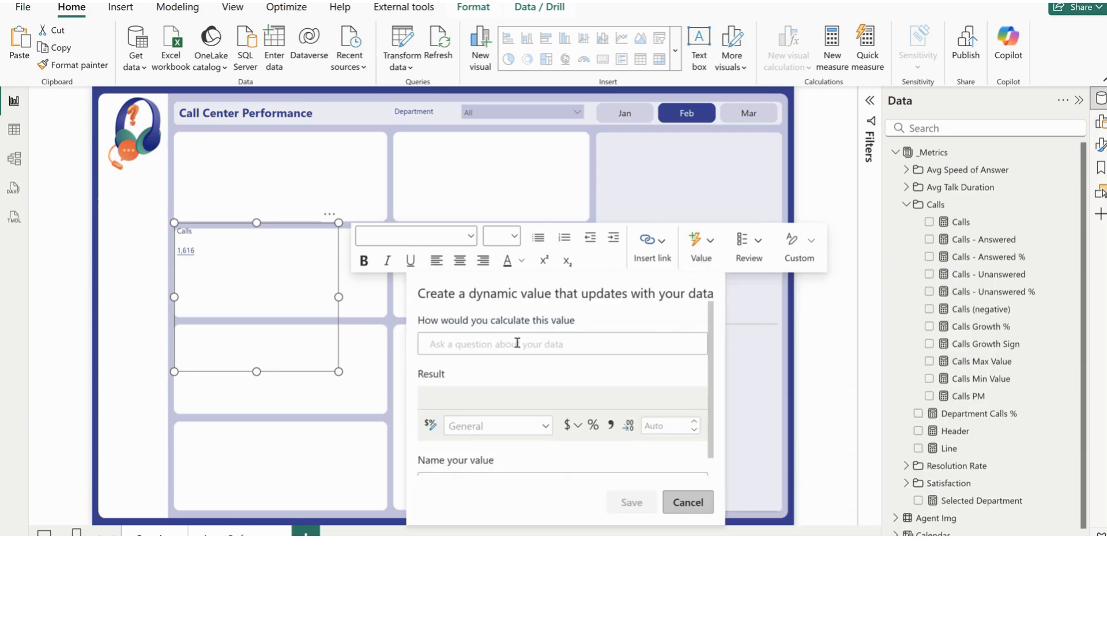
{"action": "type", "text": "call"}
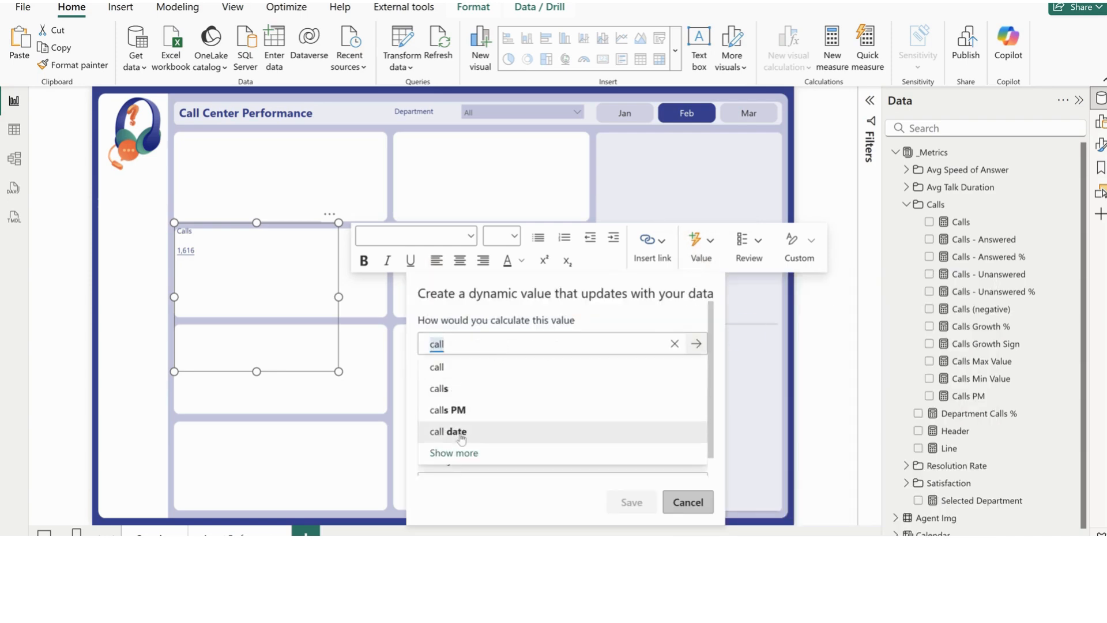
{"action": "left_click", "coordinate": [465, 412]}
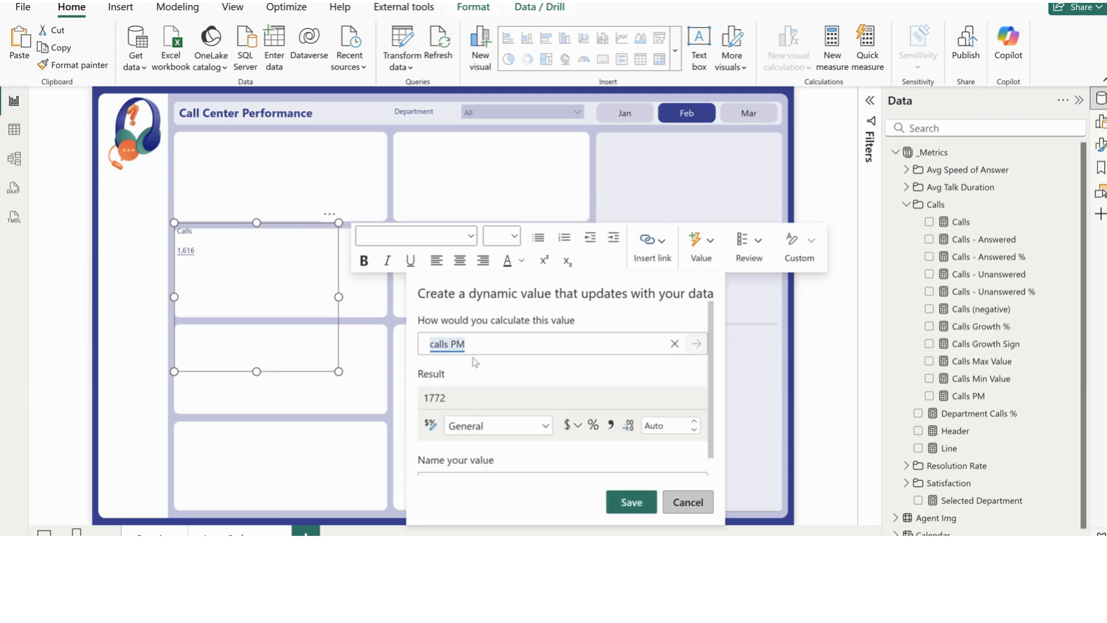
{"action": "left_click", "coordinate": [611, 427]}
{"action": "left_click", "coordinate": [631, 502]}
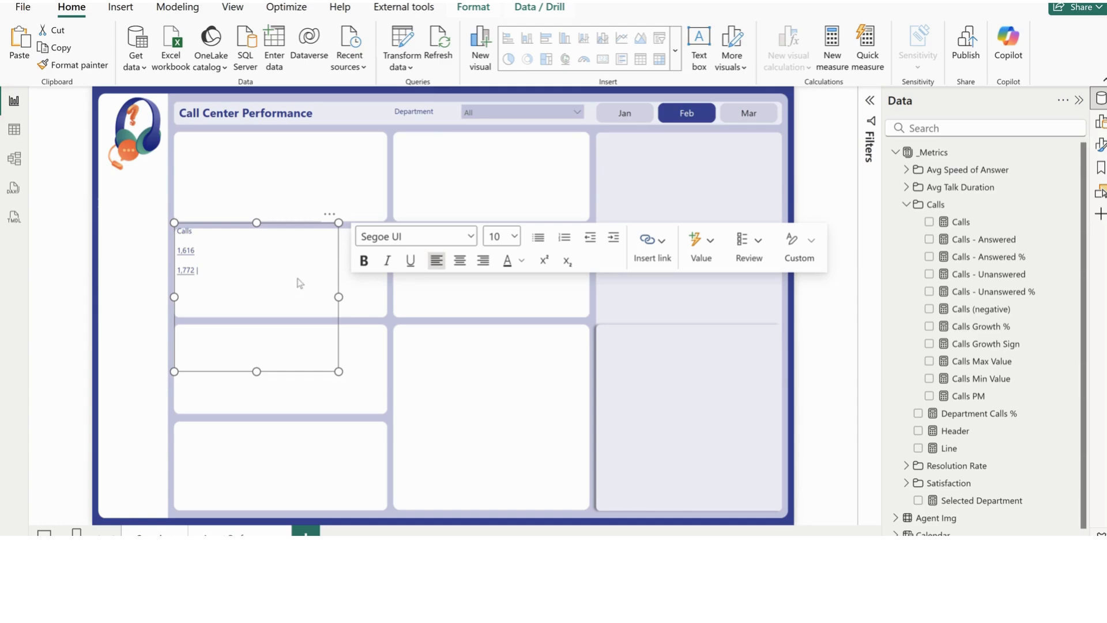
Add a dynamic value for calls growth sign after the calls PM value in the Calls text box
{"action": "left_click", "coordinate": [694, 252]}
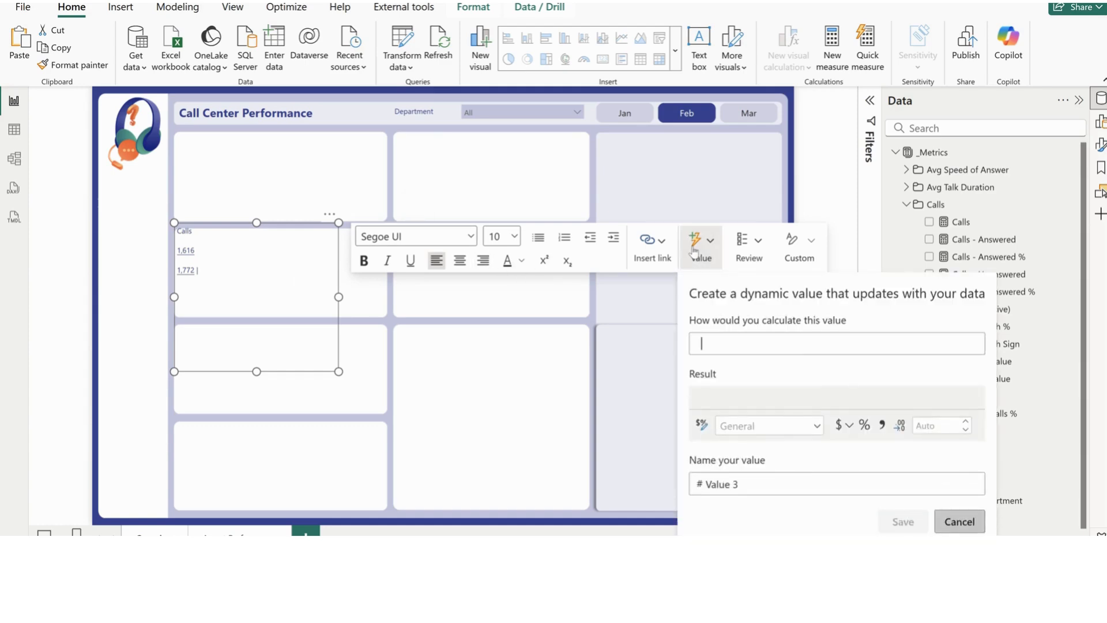
{"action": "left_click", "coordinate": [474, 346]}
{"action": "type", "text": "call"}
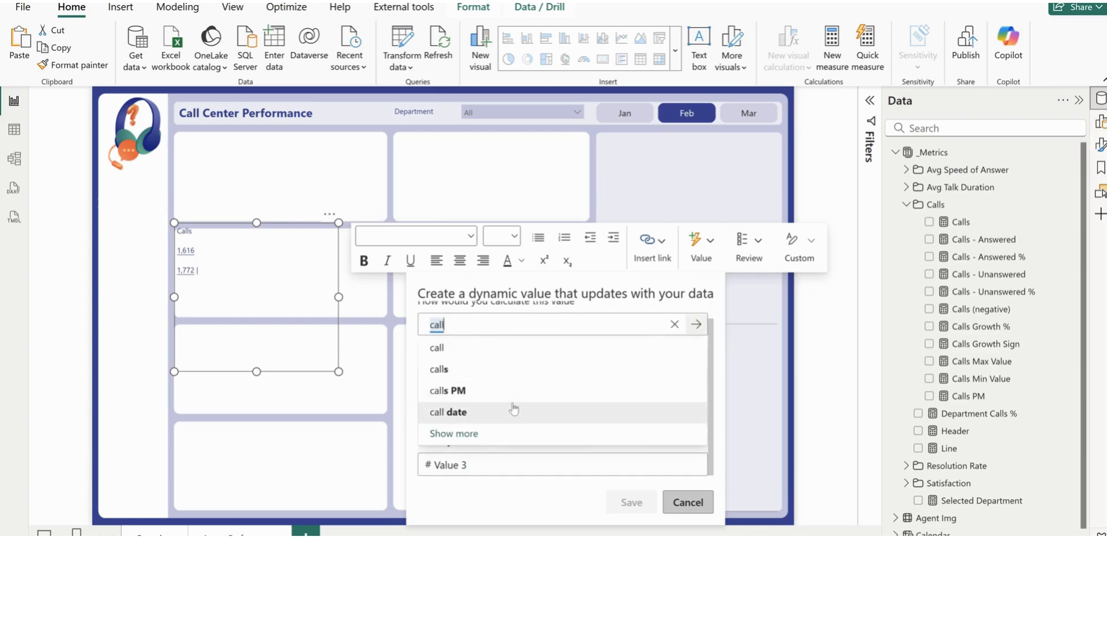
{"action": "type", "text": "s"}
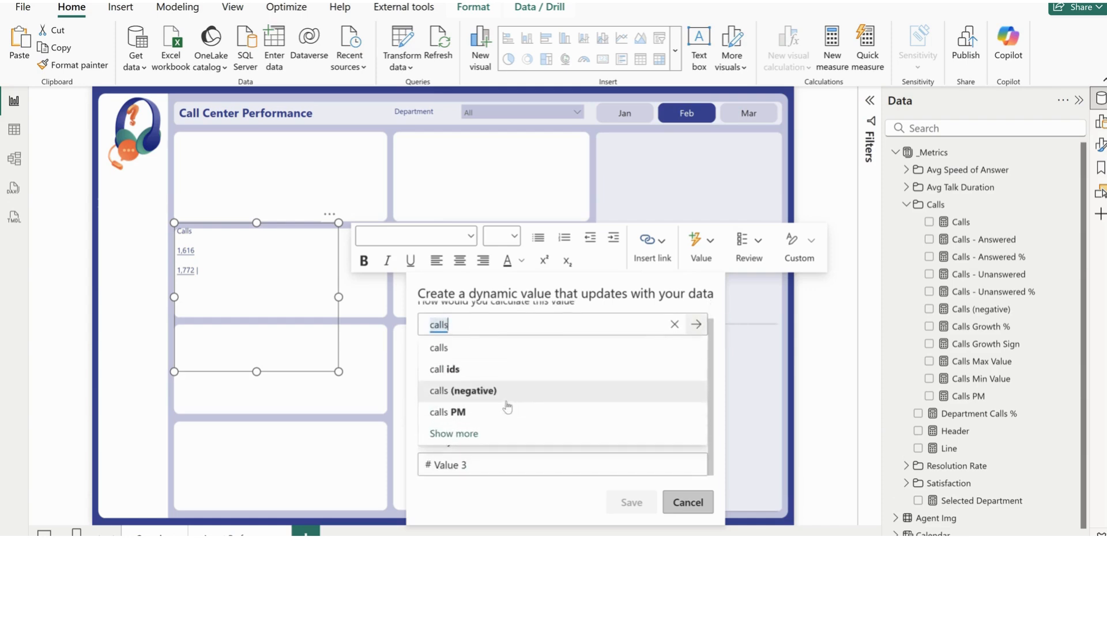
{"action": "left_click", "coordinate": [456, 434]}
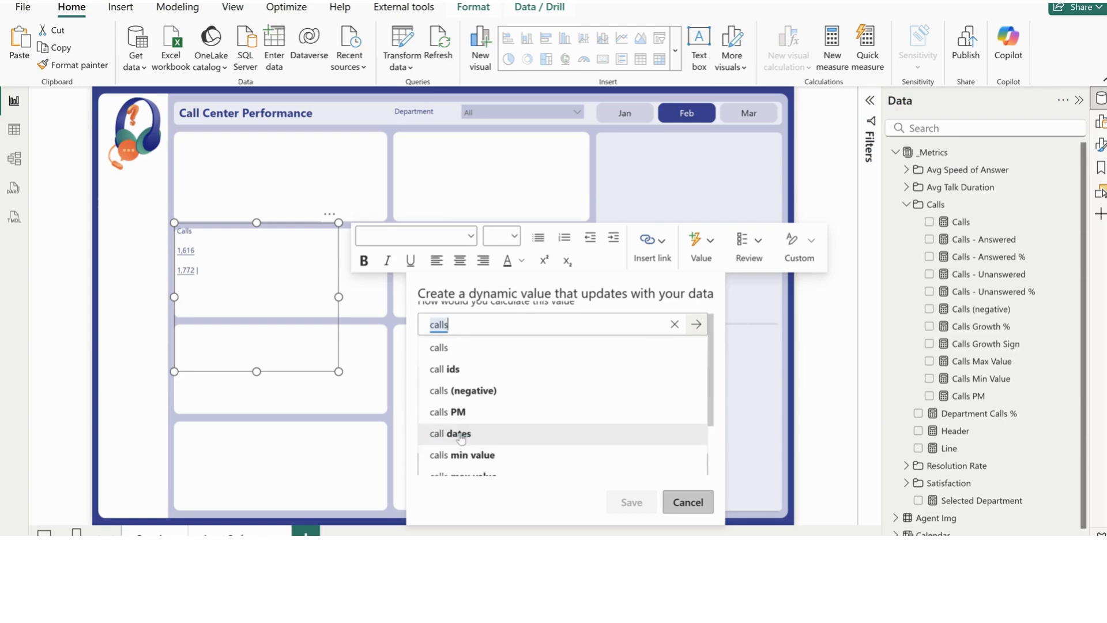
{"action": "scroll", "coordinate": [539, 430], "scroll_direction": "down", "scroll_amount": 3}
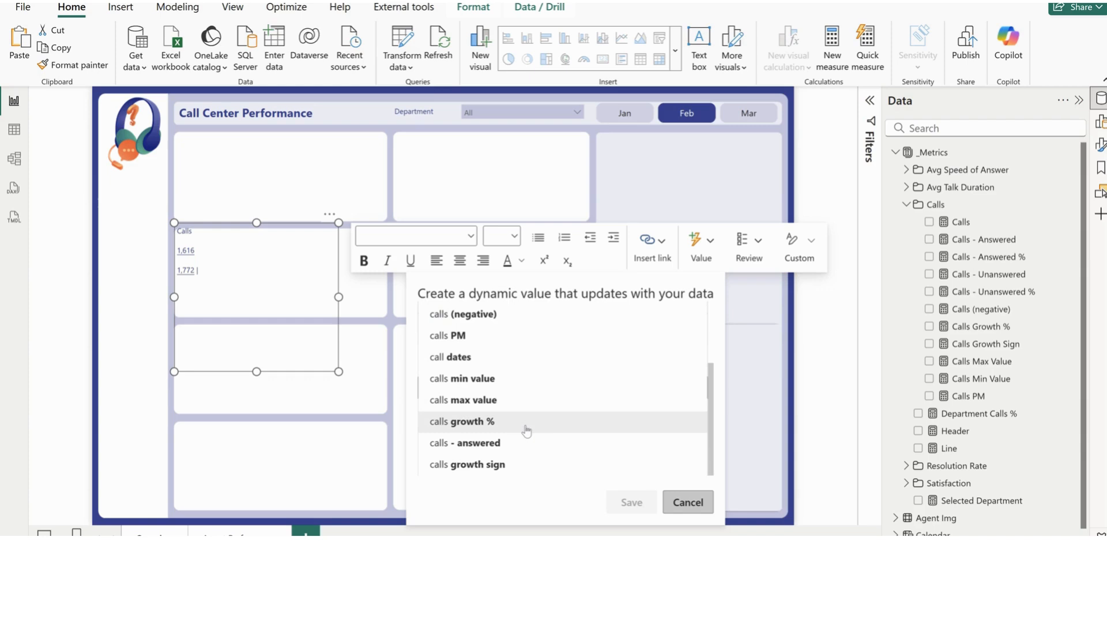
{"action": "left_click", "coordinate": [493, 465]}
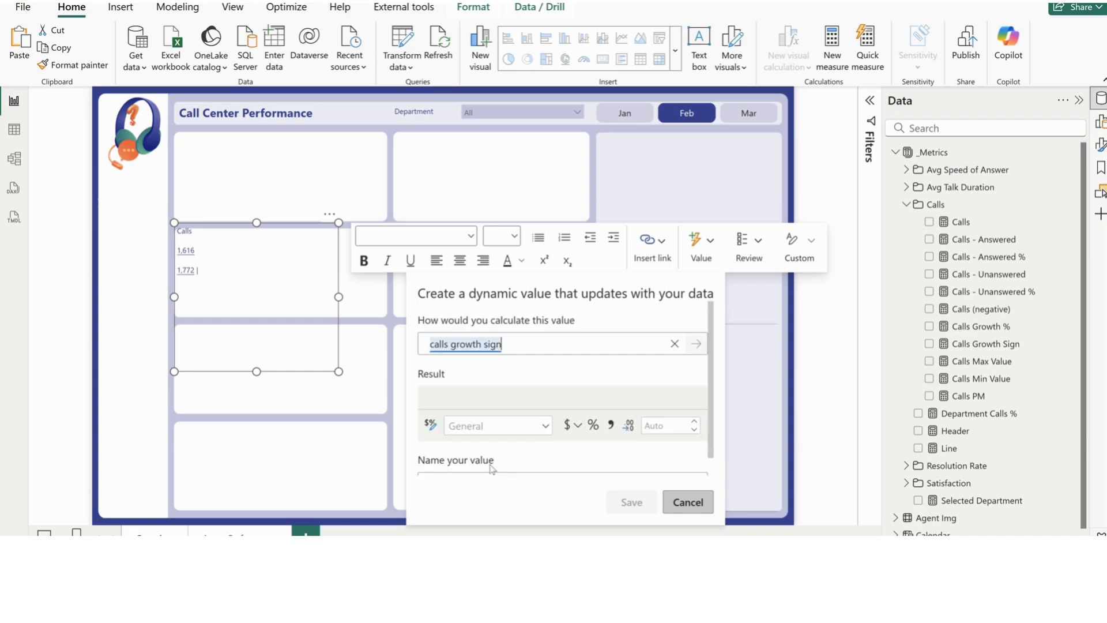
{"action": "left_click", "coordinate": [631, 502]}
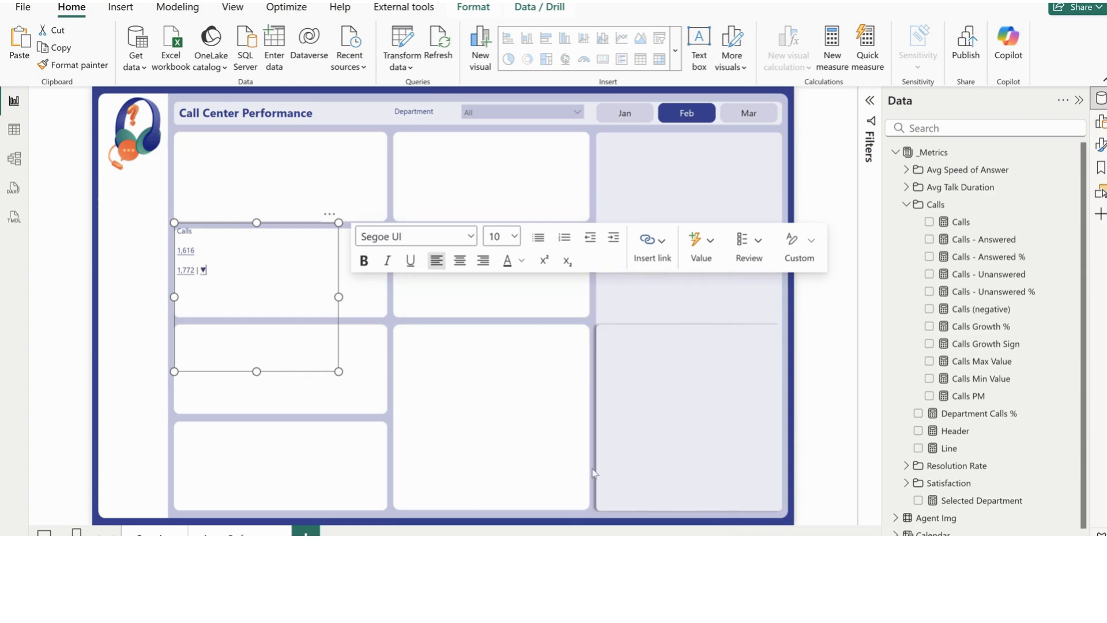
Add a dynamic value for calls growth % after the growth sign in the Calls text box
{"action": "left_click", "coordinate": [213, 267]}
{"action": "left_click", "coordinate": [695, 248]}
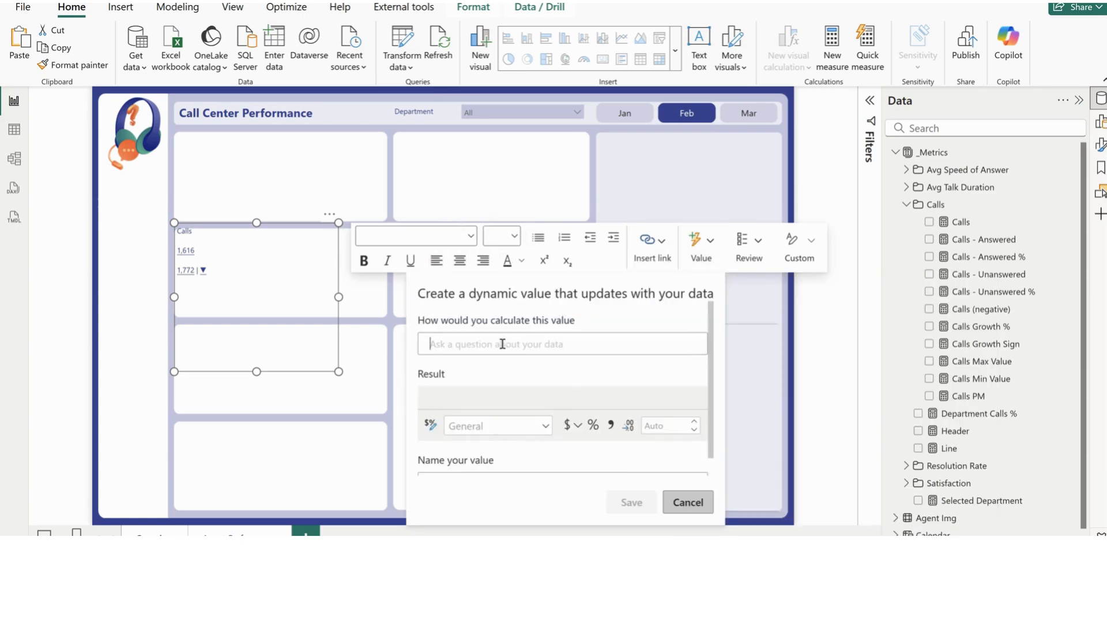
{"action": "type", "text": "call"}
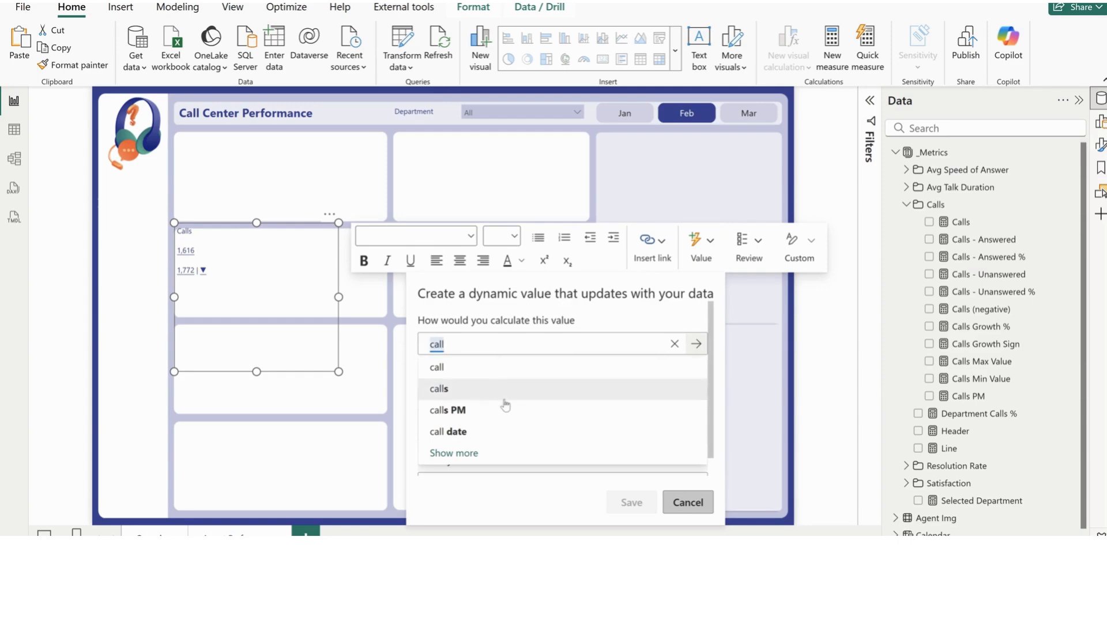
{"action": "type", "text": "s"}
{"action": "left_click", "coordinate": [455, 433]}
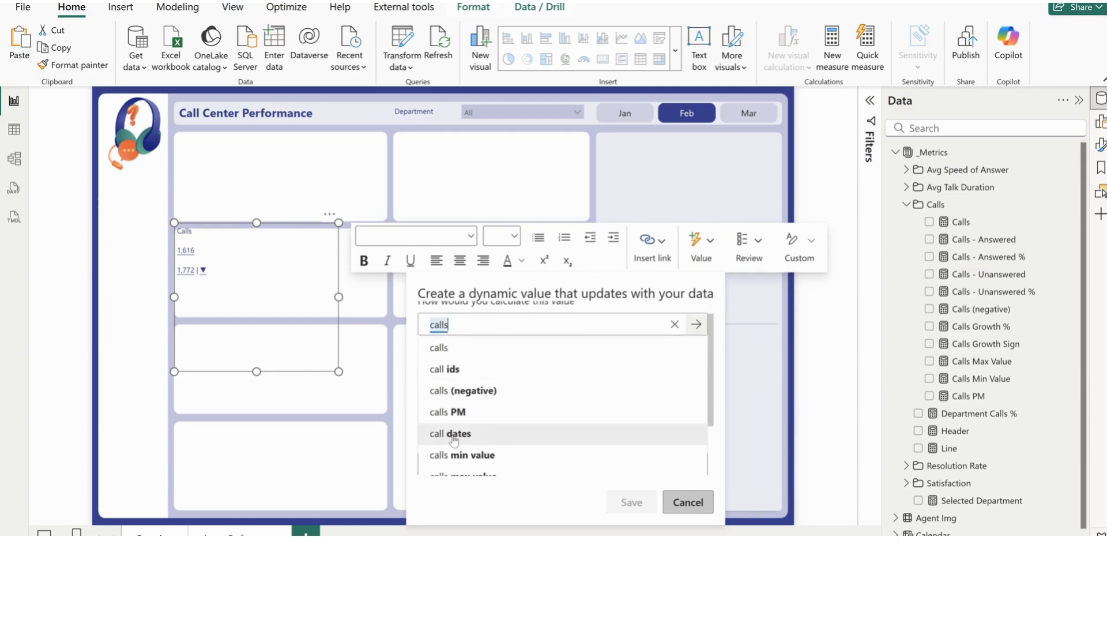
{"action": "scroll", "coordinate": [454, 441], "scroll_direction": "down", "scroll_amount": 3}
{"action": "left_click", "coordinate": [470, 422]}
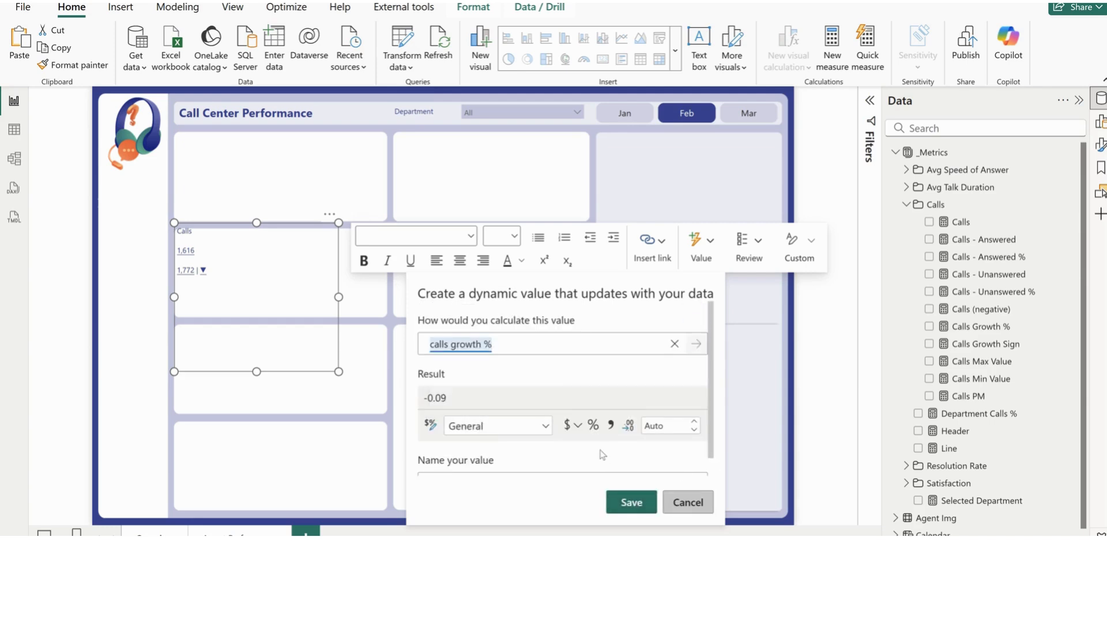
{"action": "left_click", "coordinate": [641, 501]}
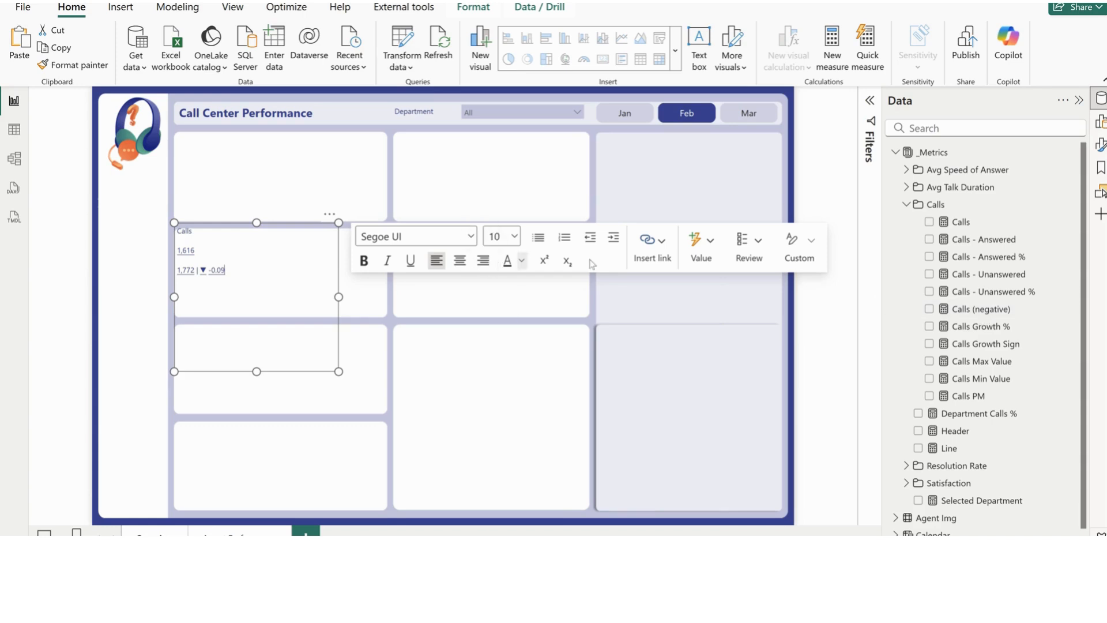
Format the calls growth % dynamic value as a percentage
{"action": "left_click", "coordinate": [217, 271]}
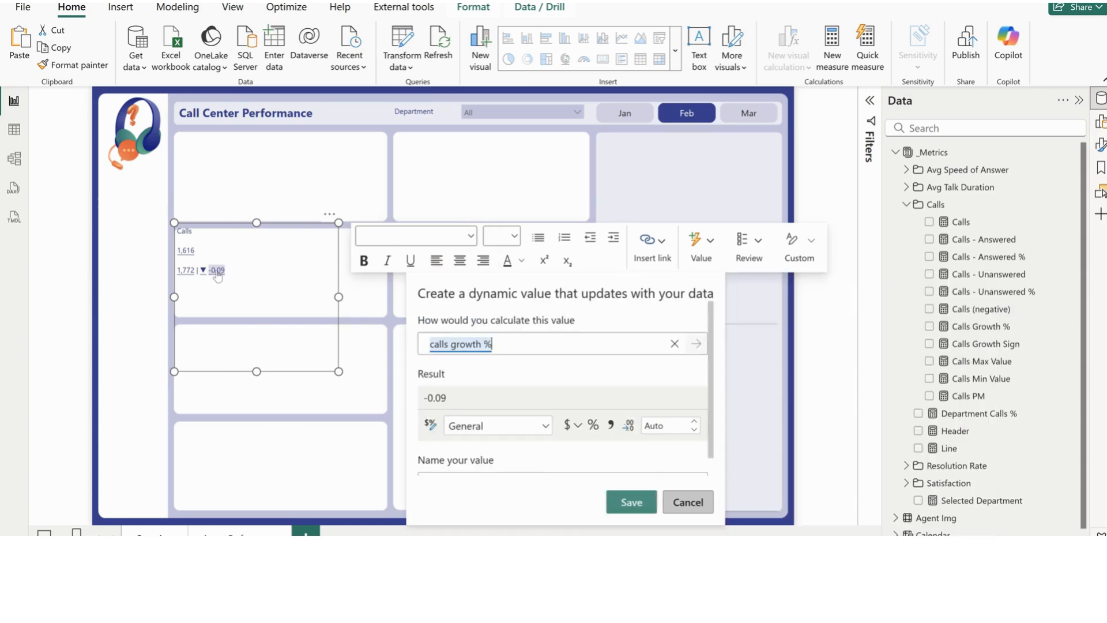
{"action": "left_click", "coordinate": [592, 426]}
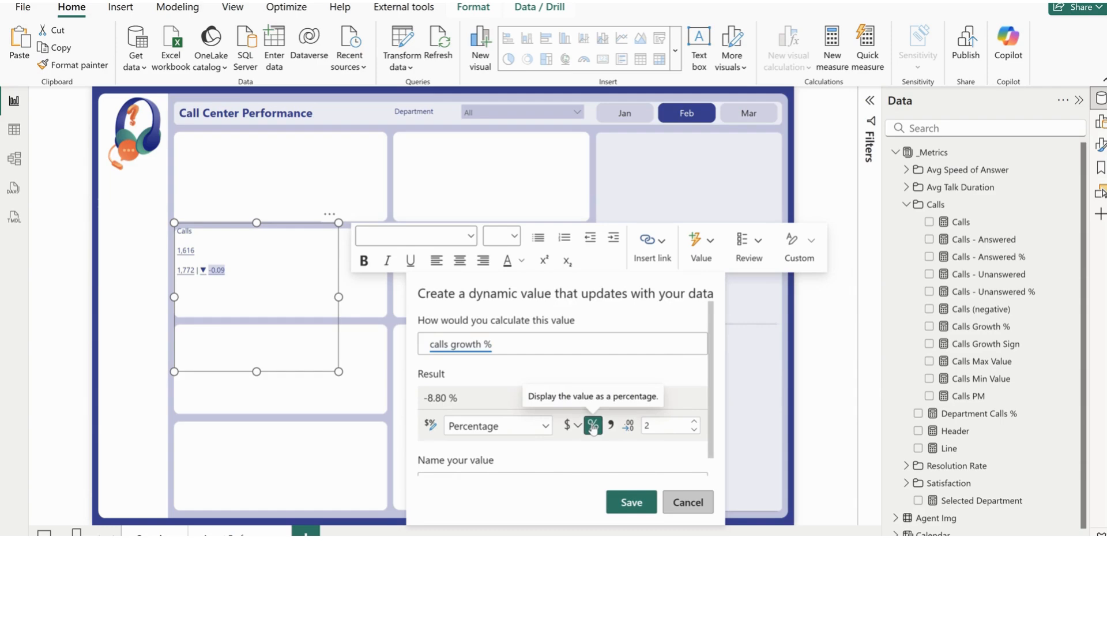
{"action": "left_click", "coordinate": [633, 502]}
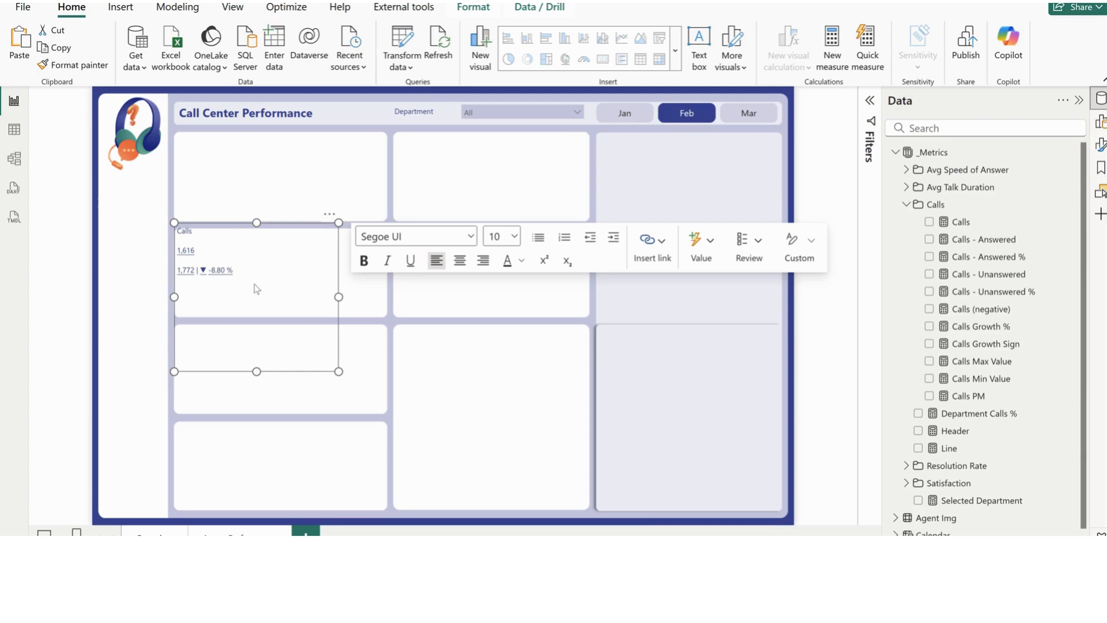
Move the Calls text box into the first card and reduce its height to fit the card
{"action": "left_click_drag", "start_coordinate": [337, 222], "coordinate": [335, 127]}
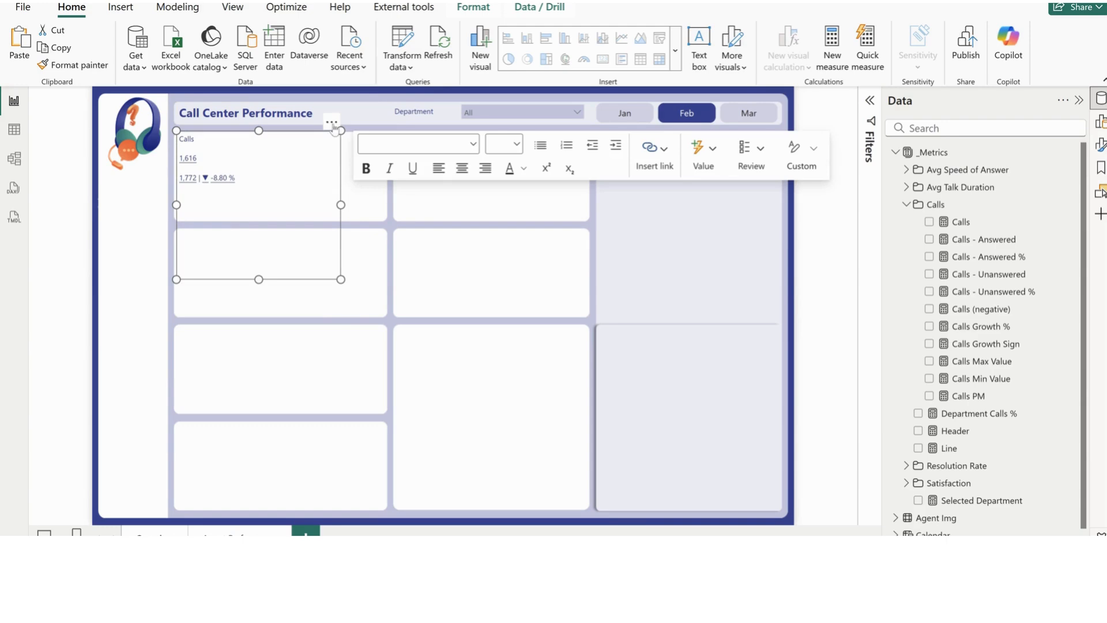
{"action": "left_click_drag", "start_coordinate": [258, 278], "coordinate": [268, 220]}
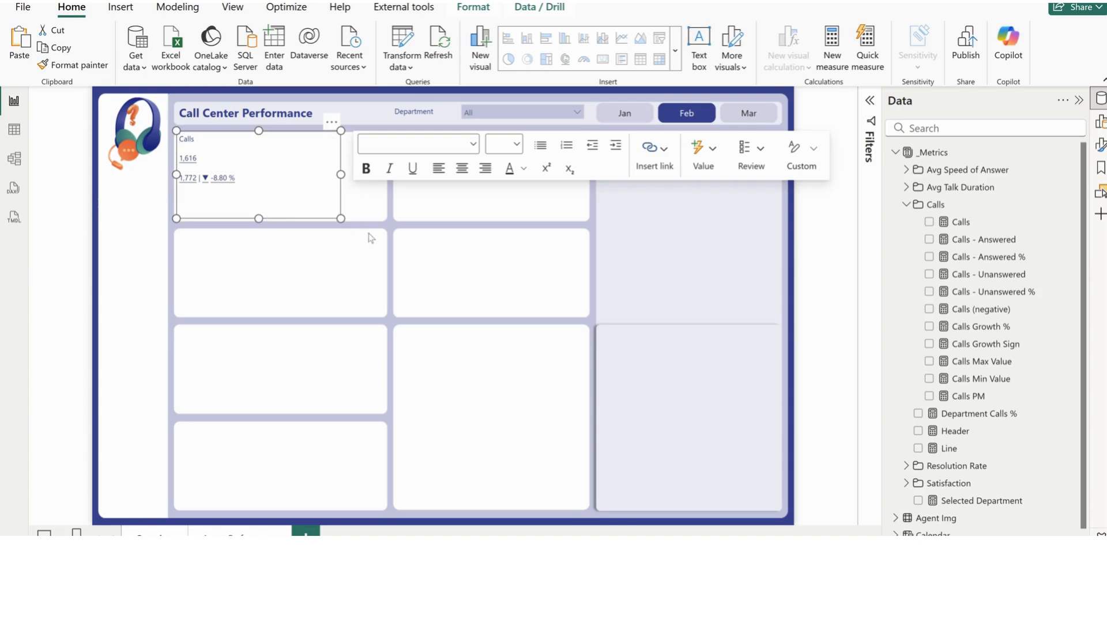
{"action": "left_click", "coordinate": [365, 212]}
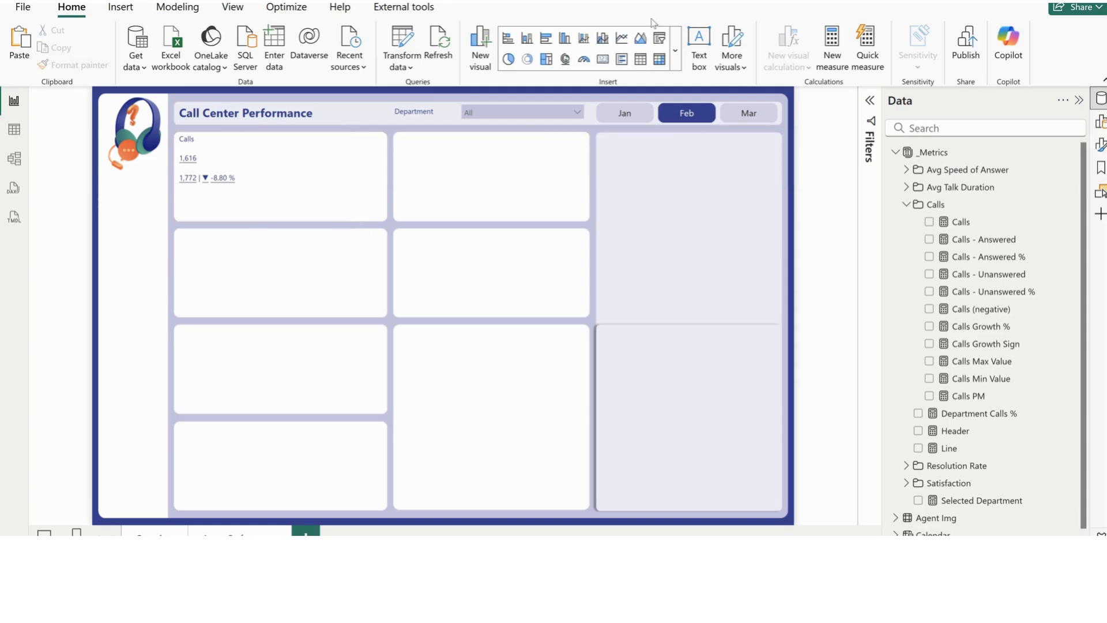
Insert the image Call2.png and place it as a small icon in the upper-left corner of the first card
{"action": "left_click", "coordinate": [126, 12]}
{"action": "left_click", "coordinate": [718, 39]}
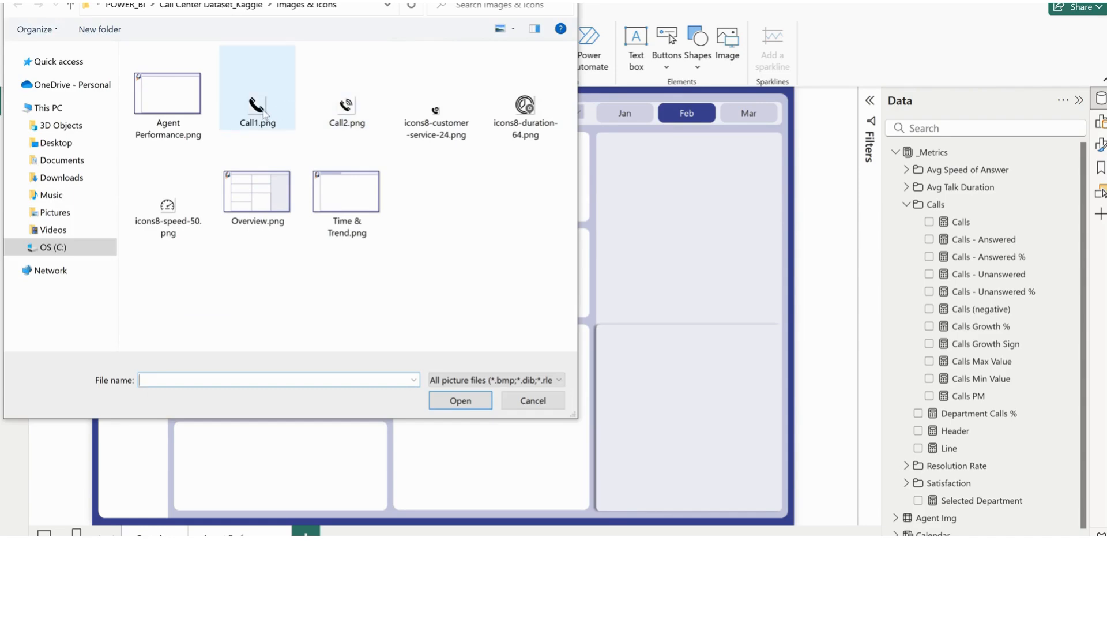
{"action": "left_click", "coordinate": [263, 113]}
{"action": "left_click", "coordinate": [353, 113]}
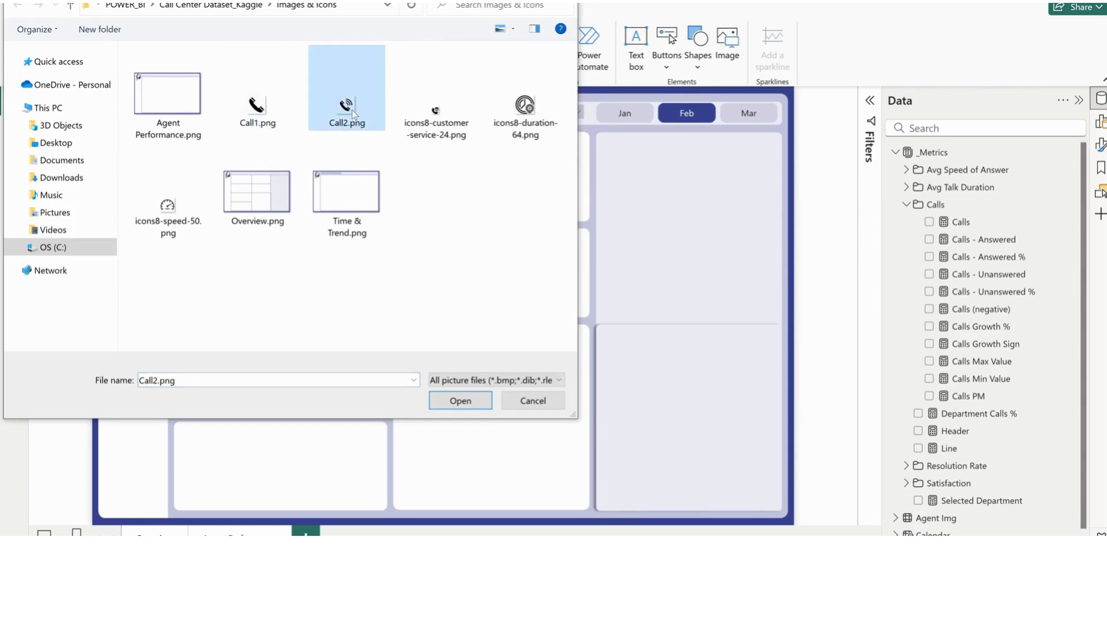
{"action": "left_click", "coordinate": [474, 403]}
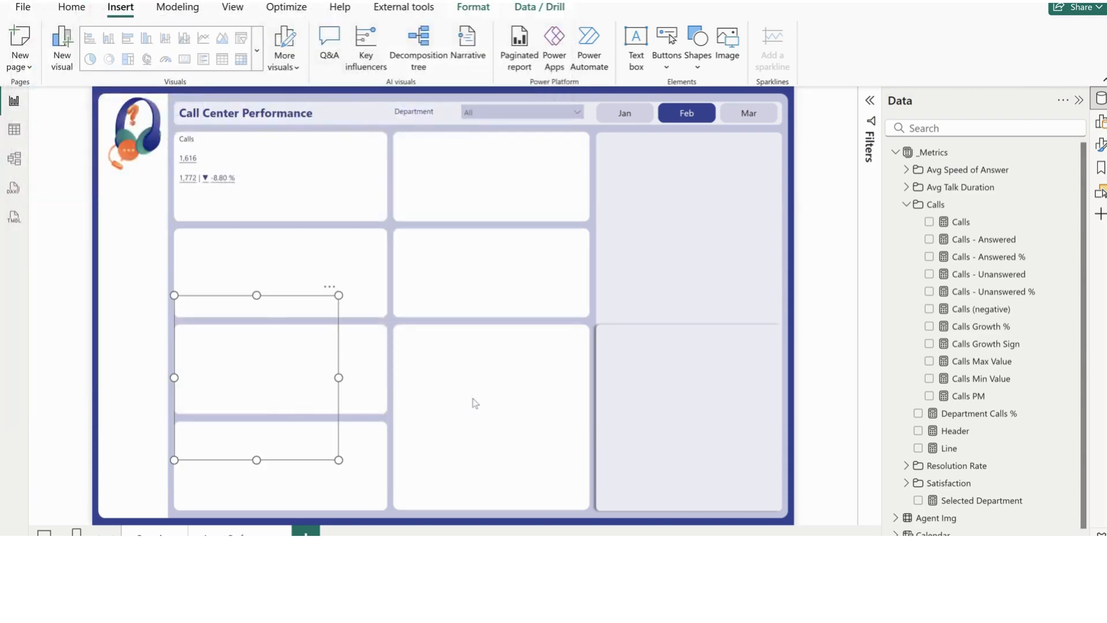
{"action": "left_click_drag", "start_coordinate": [174, 295], "coordinate": [188, 147]}
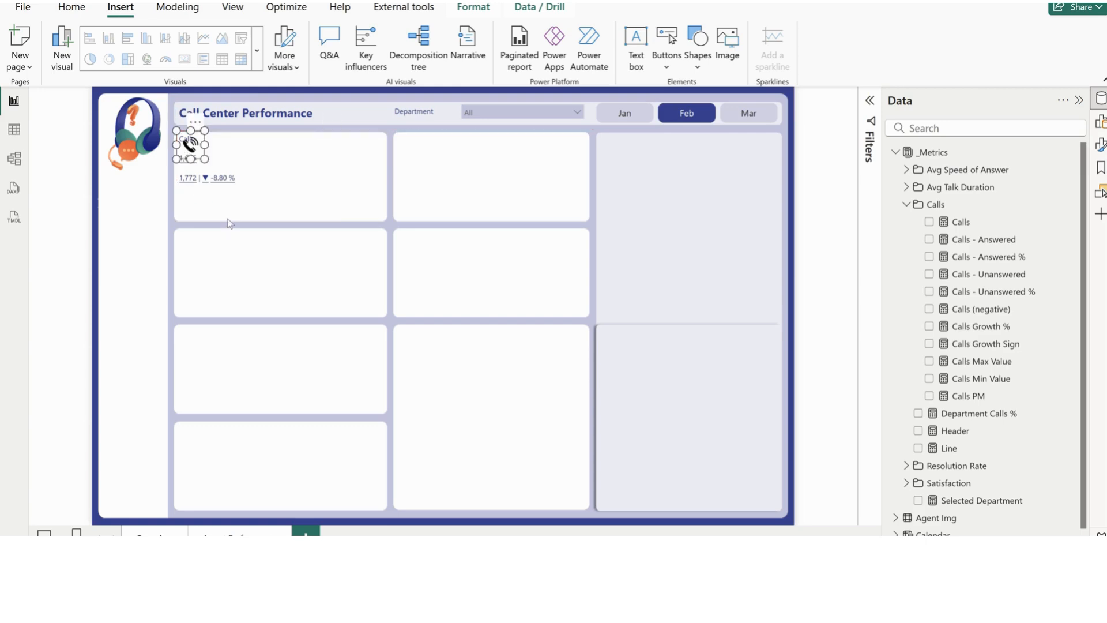
Indent the "Calls" heading to clear the phone icon, and reposition the text box within the first card
{"action": "left_click", "coordinate": [229, 220]}
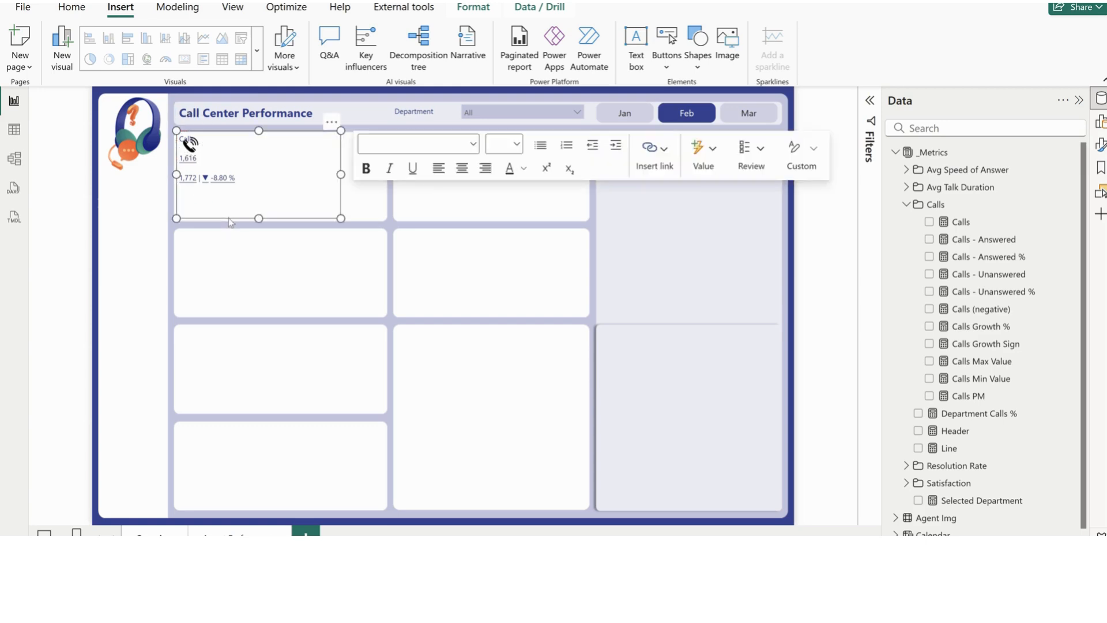
{"action": "left_click_drag", "start_coordinate": [231, 224], "coordinate": [247, 264]}
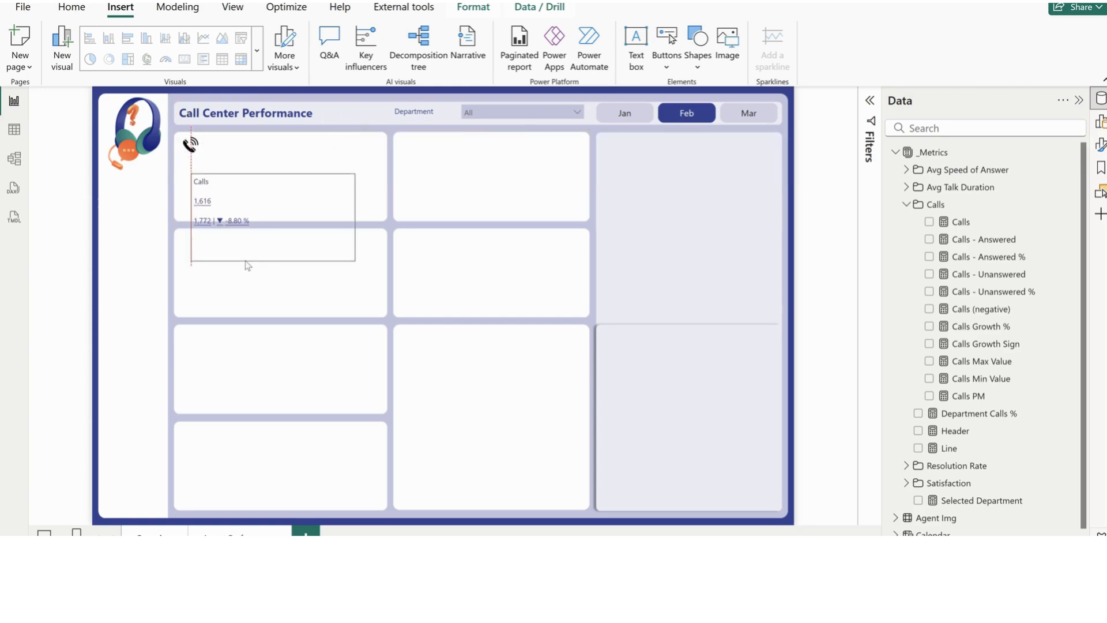
{"action": "left_click", "coordinate": [197, 182]}
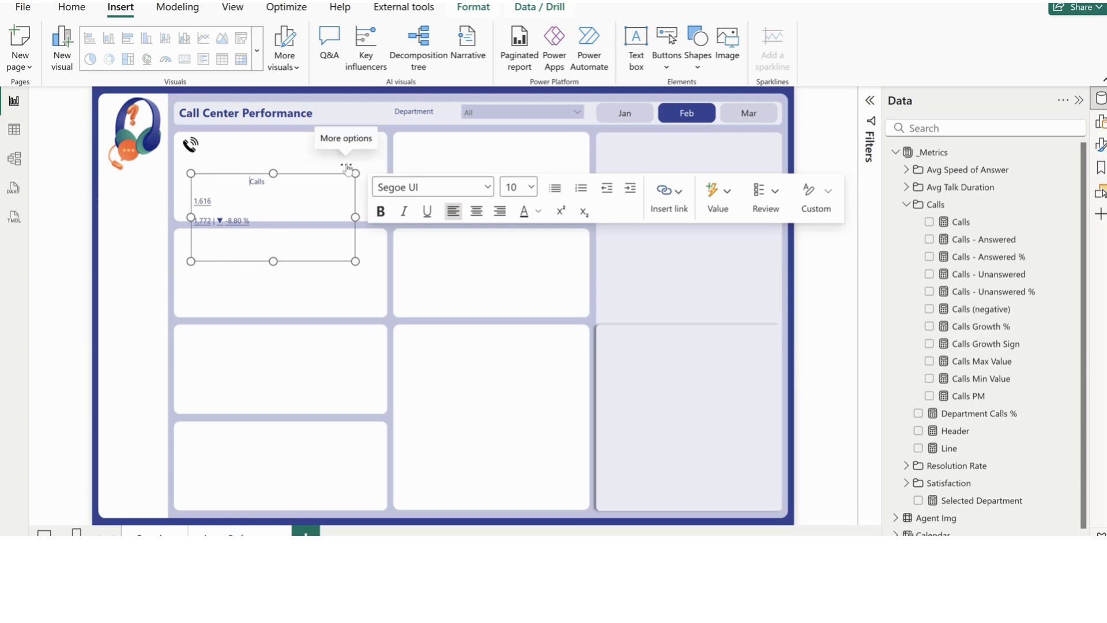
{"action": "left_click_drag", "start_coordinate": [346, 168], "coordinate": [331, 130]}
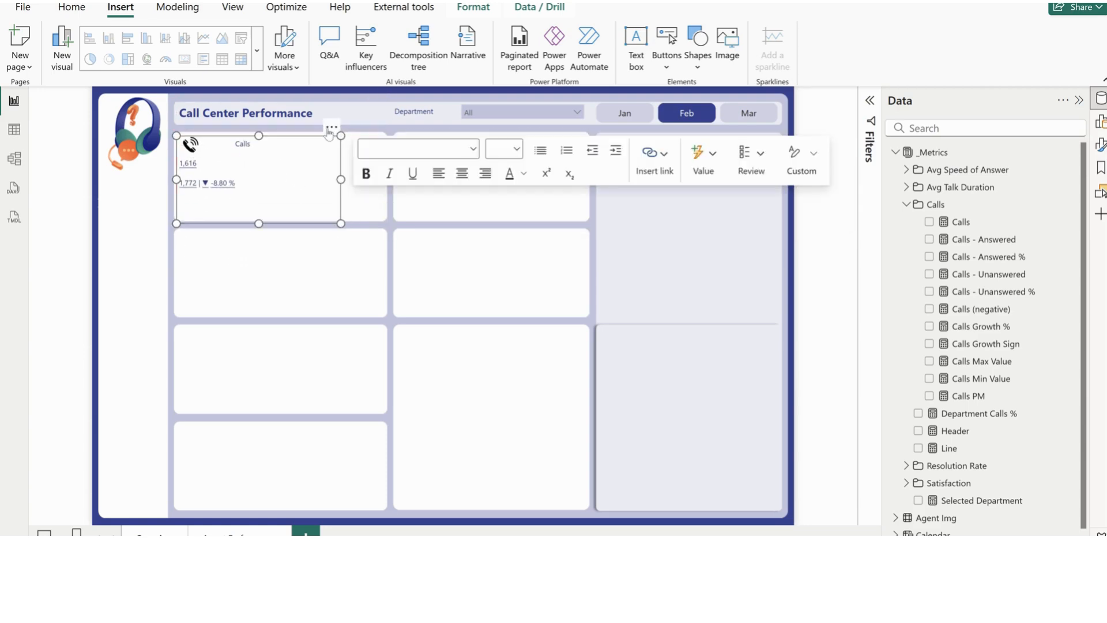
Set the font size of the calls value to 20 and of the calls PM value to 14
{"action": "left_click", "coordinate": [185, 165]}
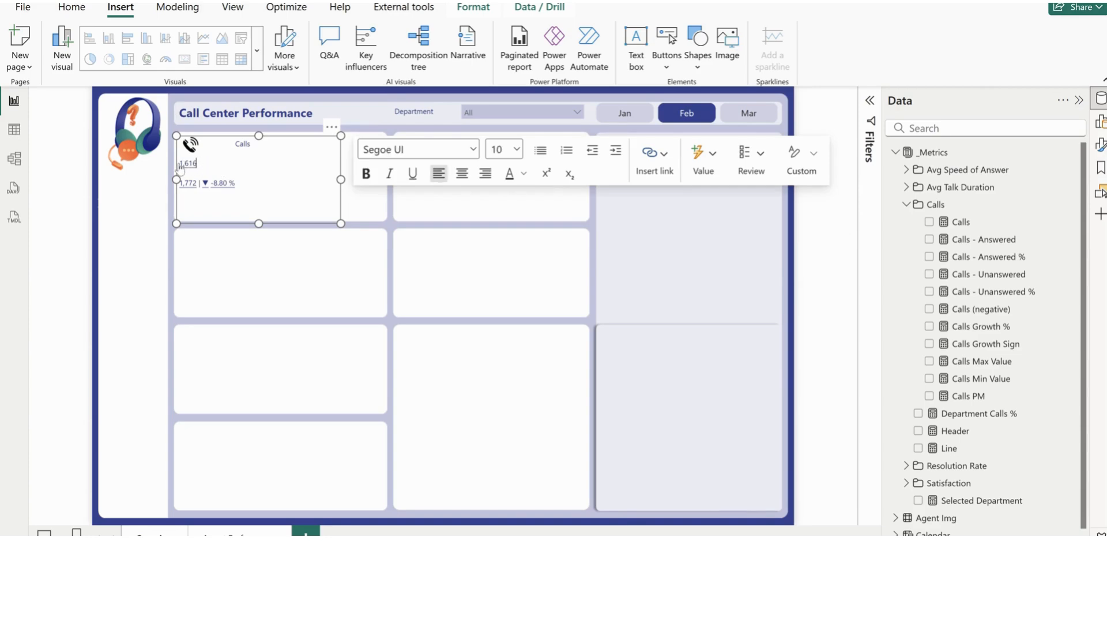
{"action": "double_click", "coordinate": [179, 166]}
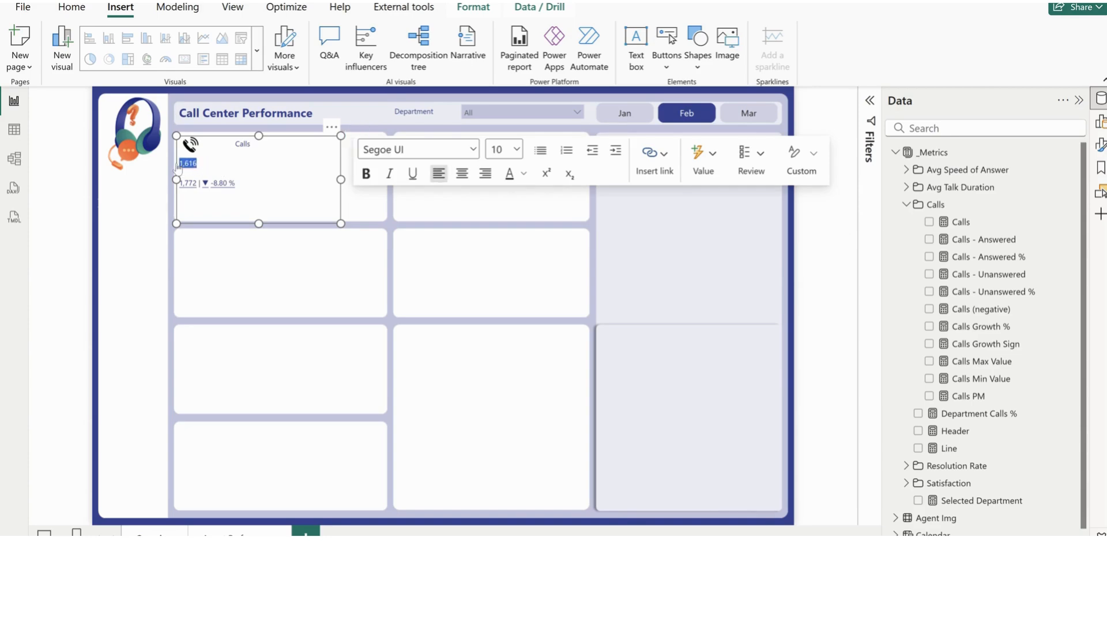
{"action": "left_click", "coordinate": [510, 150]}
{"action": "left_click", "coordinate": [499, 347]}
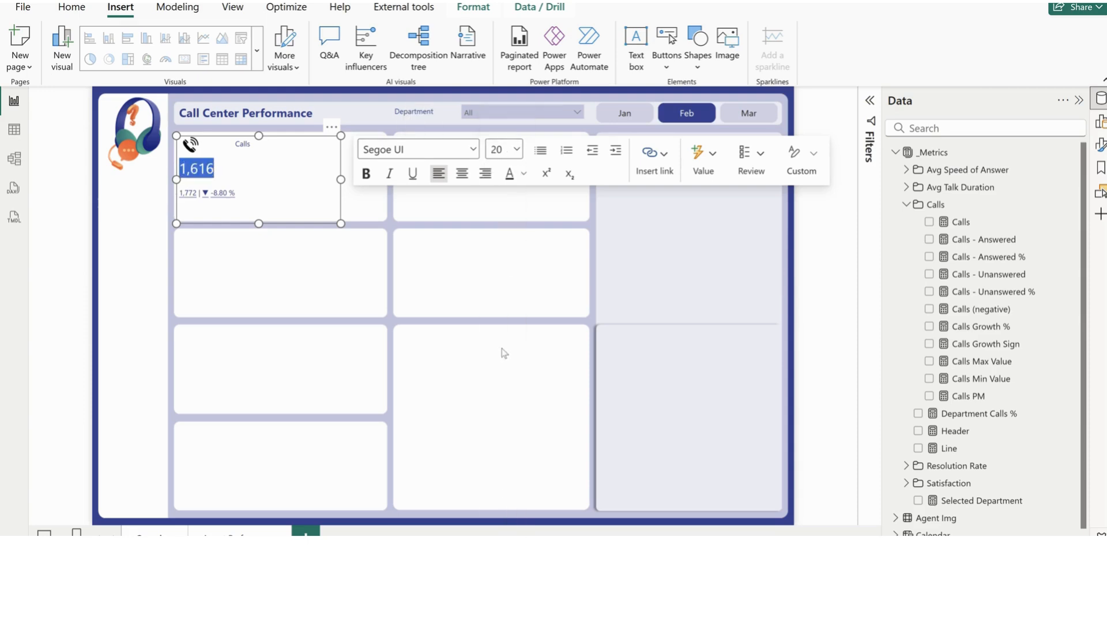
{"action": "left_click_drag", "start_coordinate": [198, 193], "coordinate": [180, 199]}
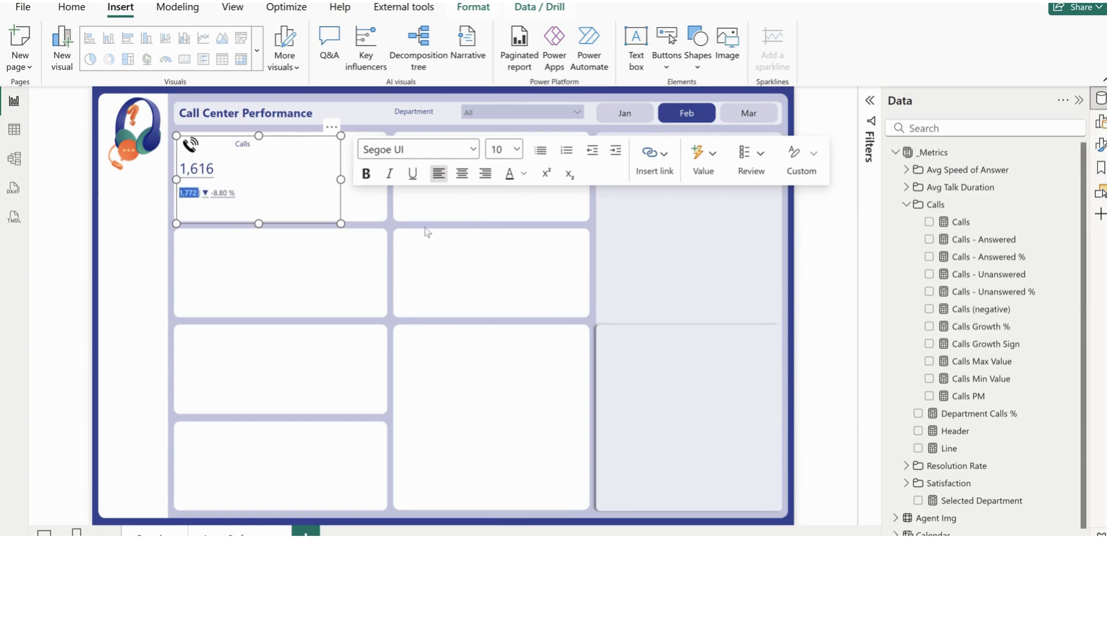
{"action": "left_click", "coordinate": [505, 149]}
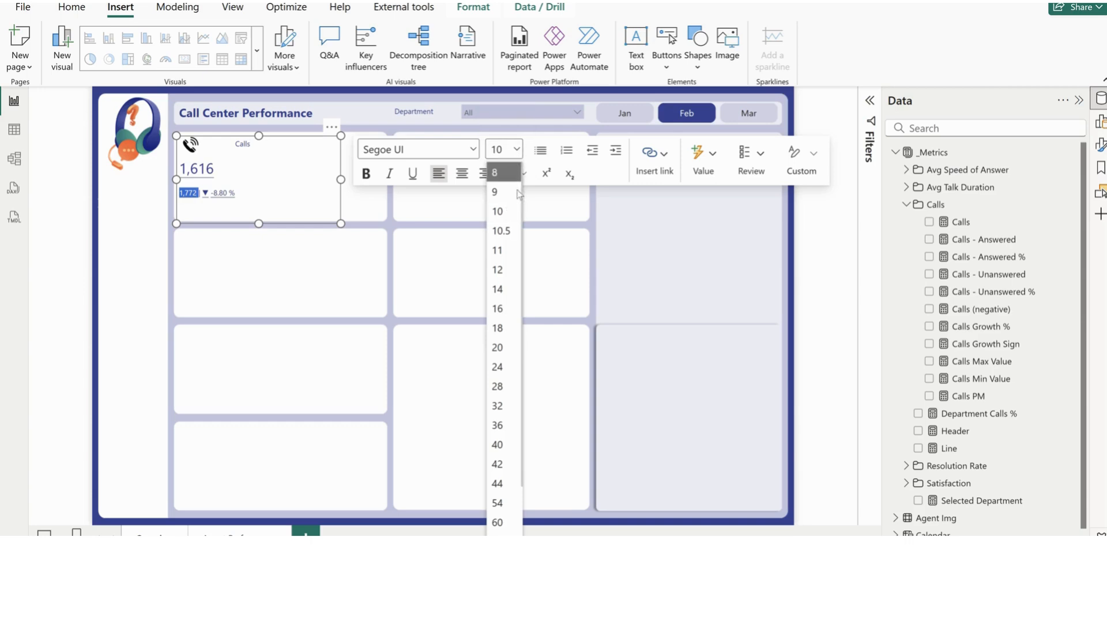
{"action": "left_click", "coordinate": [511, 288]}
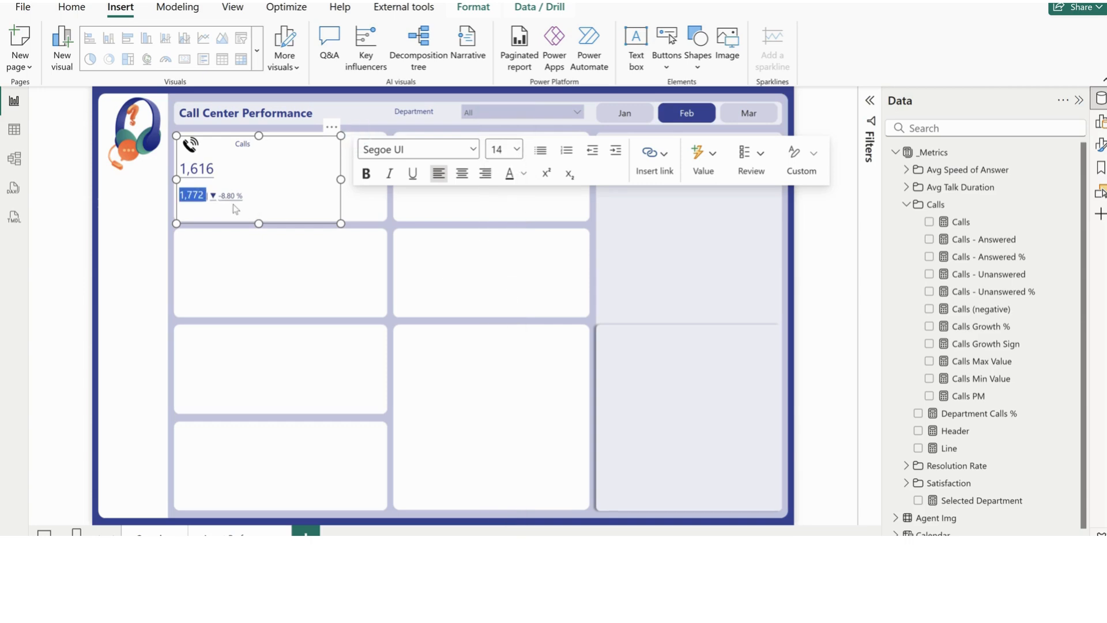
Set the font size of the growth sign and growth percentage in the Calls text box to 14
{"action": "left_click_drag", "start_coordinate": [249, 196], "coordinate": [218, 198]}
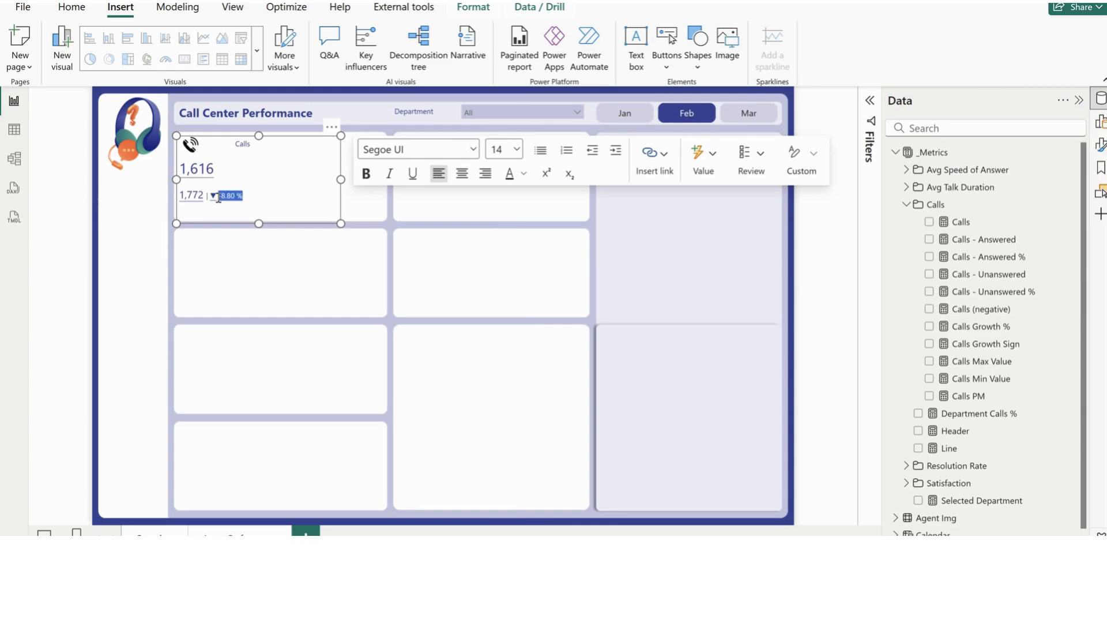
{"action": "left_click", "coordinate": [524, 174]}
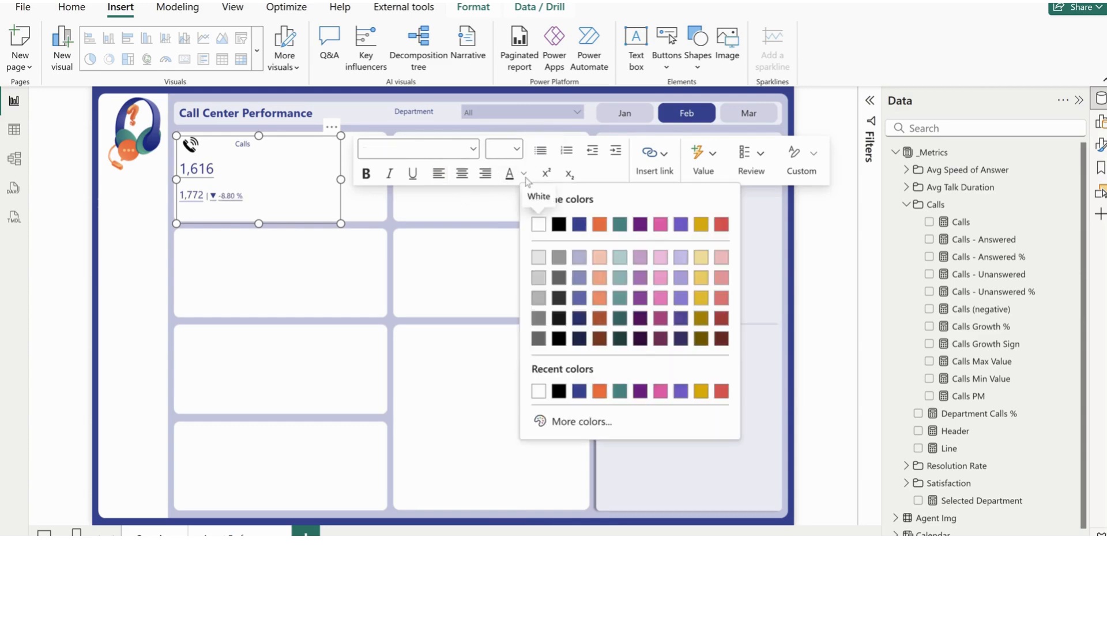
{"action": "left_click", "coordinate": [519, 154]}
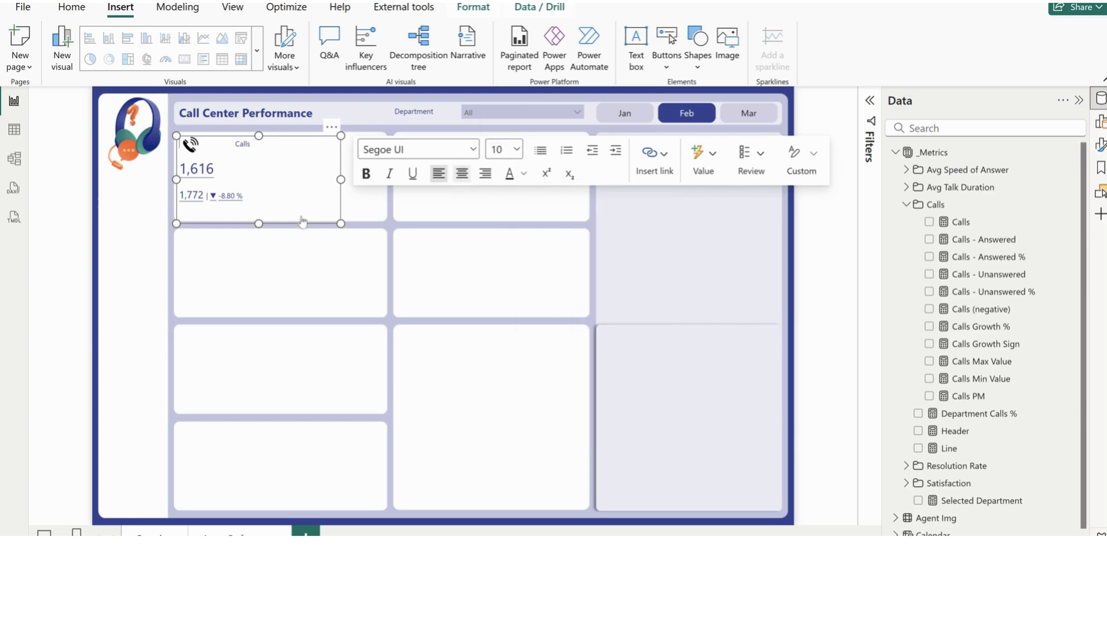
{"action": "left_click", "coordinate": [244, 197]}
{"action": "left_click_drag", "start_coordinate": [220, 199], "coordinate": [214, 206]}
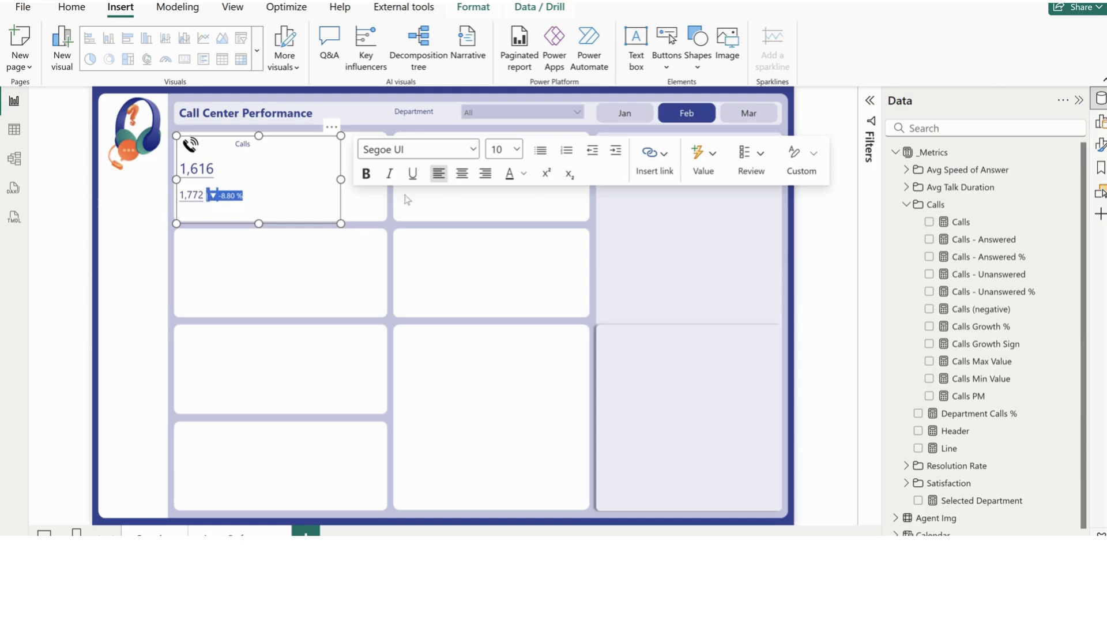
{"action": "left_click", "coordinate": [512, 150]}
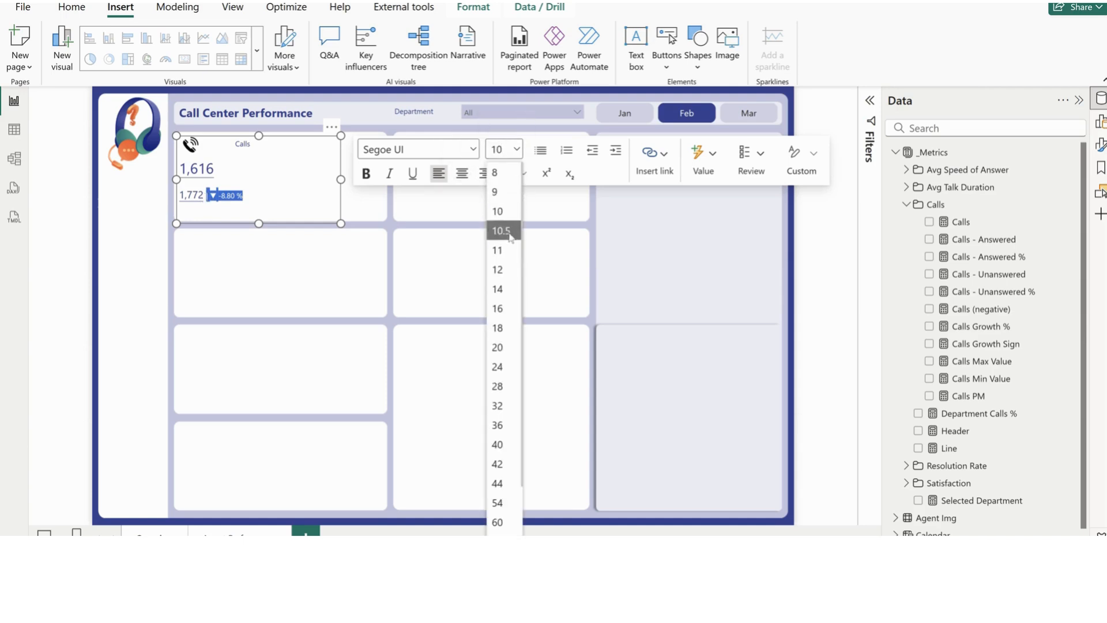
{"action": "left_click", "coordinate": [497, 289]}
Add the text "vs PM" after the growth percentage and set its font size to 12
{"action": "left_click", "coordinate": [276, 191]}
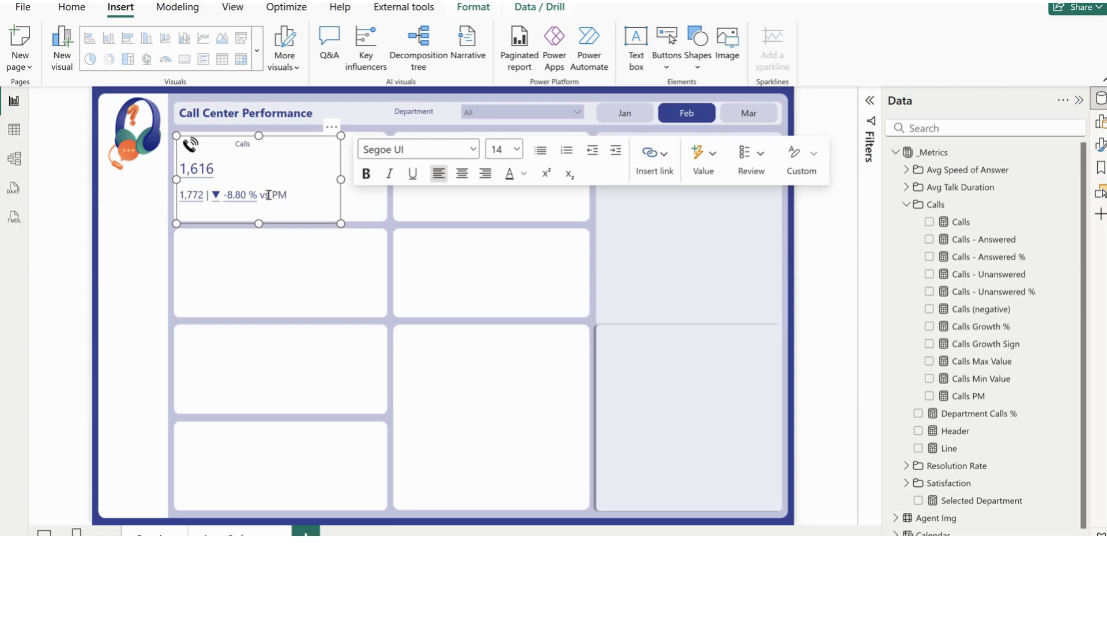
{"action": "left_click_drag", "start_coordinate": [260, 195], "coordinate": [287, 195]}
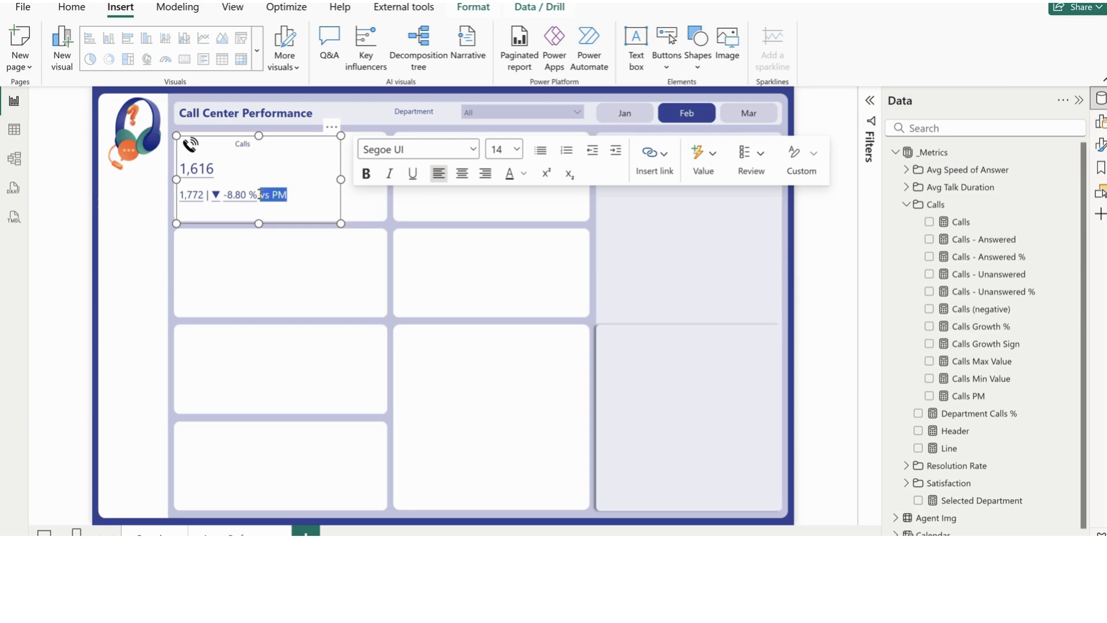
{"action": "left_click", "coordinate": [517, 151]}
{"action": "left_click", "coordinate": [501, 275]}
Make the main calls value in the first card bold
{"action": "left_click_drag", "start_coordinate": [218, 168], "coordinate": [181, 179]}
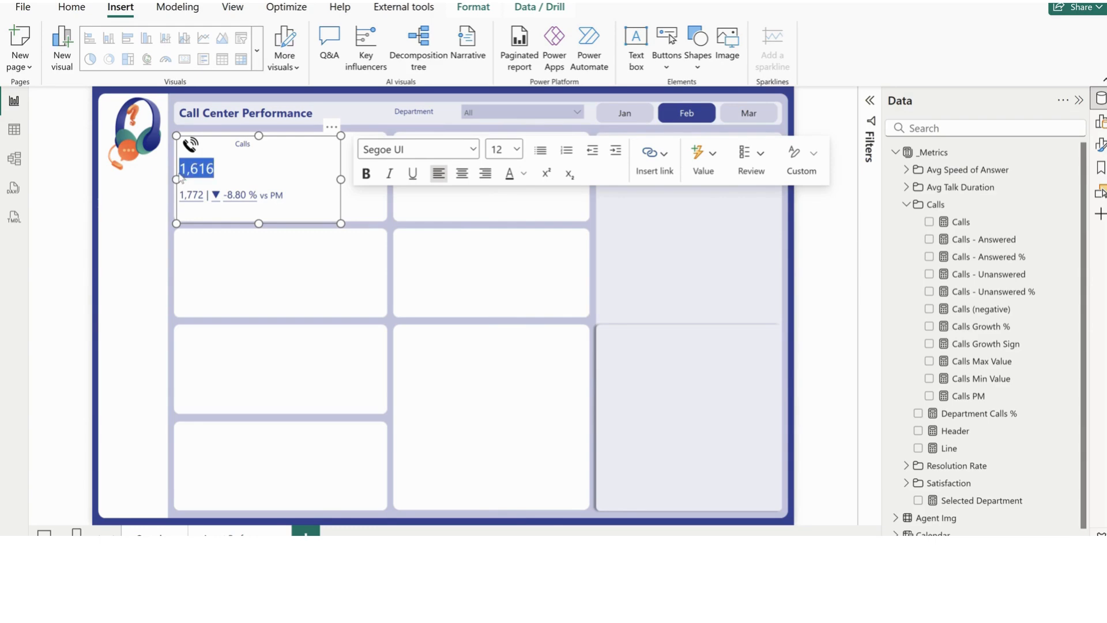
{"action": "left_click", "coordinate": [366, 173]}
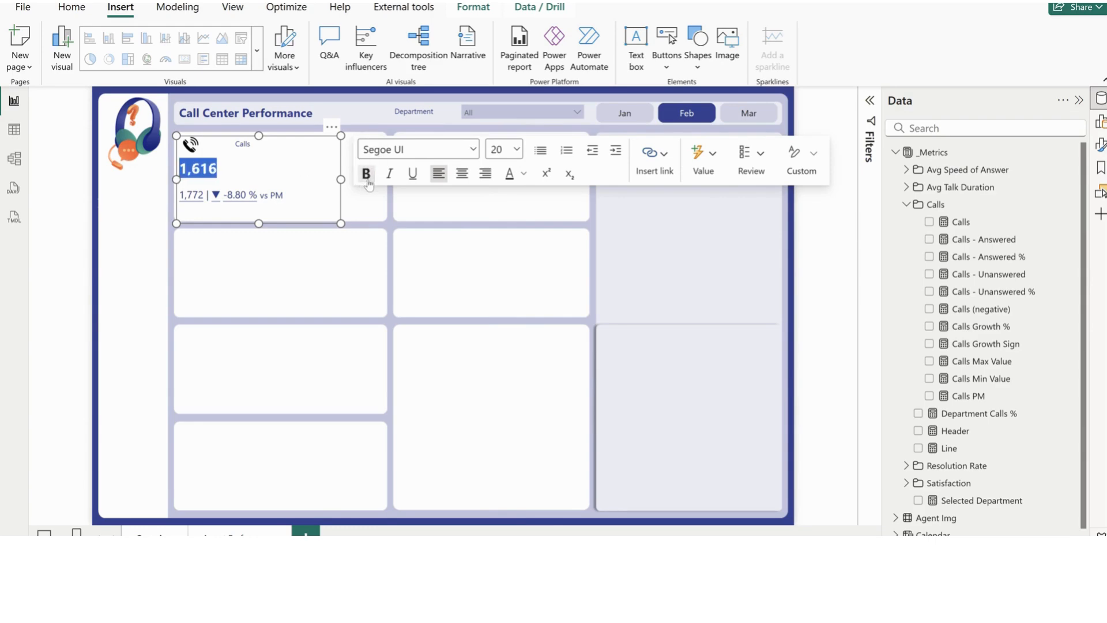
{"action": "left_click", "coordinate": [366, 220]}
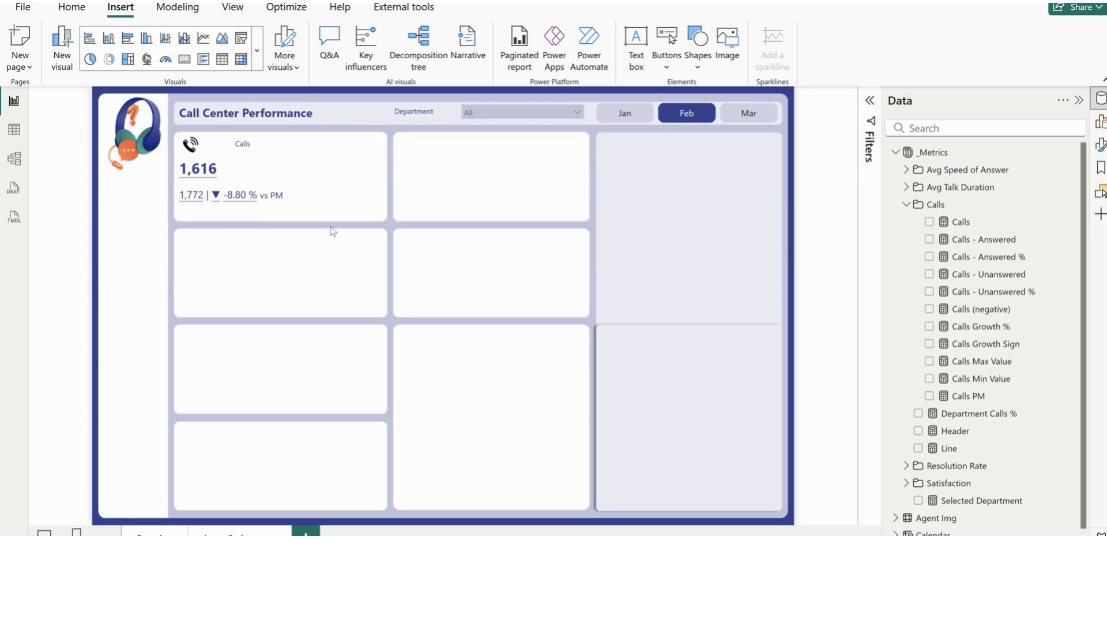
{"action": "left_click", "coordinate": [275, 223]}
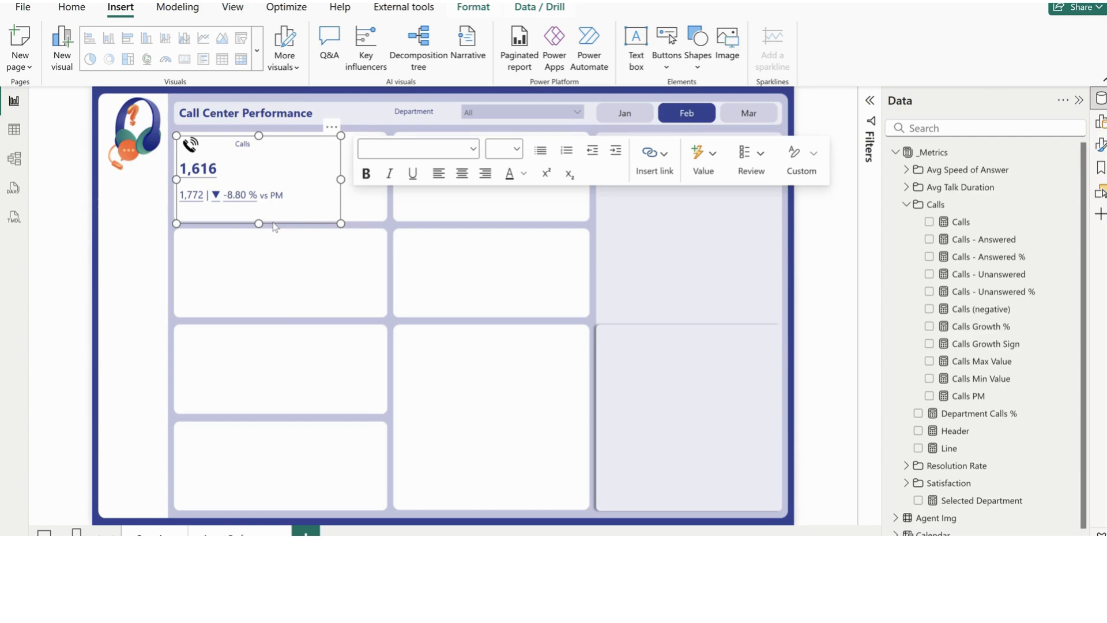
{"action": "left_click", "coordinate": [375, 214]}
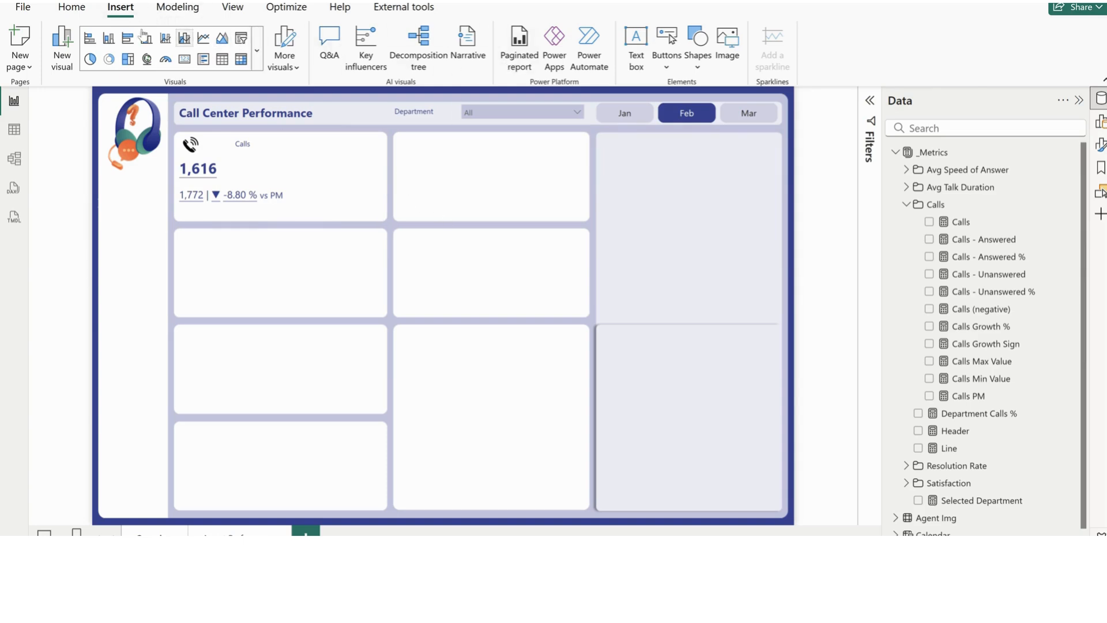
Insert a line chart with the Calls measure on the y-axis and the Calendar table's Day field on the x-axis
{"action": "left_click", "coordinate": [203, 40]}
{"action": "left_click_drag", "start_coordinate": [230, 200], "coordinate": [529, 310]}
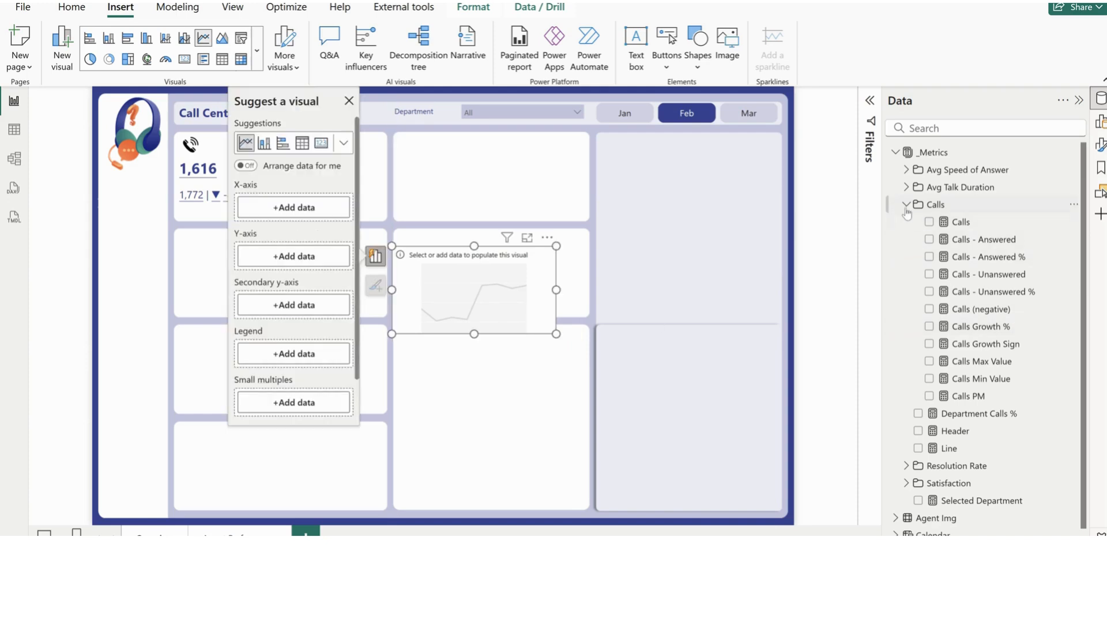
{"action": "left_click", "coordinate": [929, 223]}
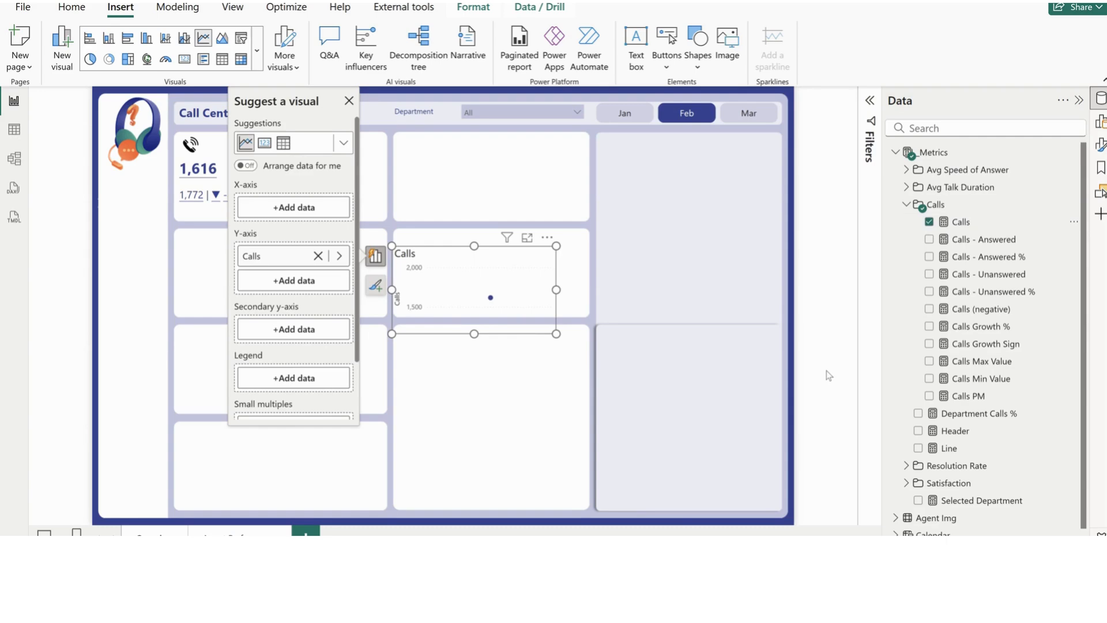
{"action": "scroll", "coordinate": [917, 407], "scroll_direction": "down", "scroll_amount": 1}
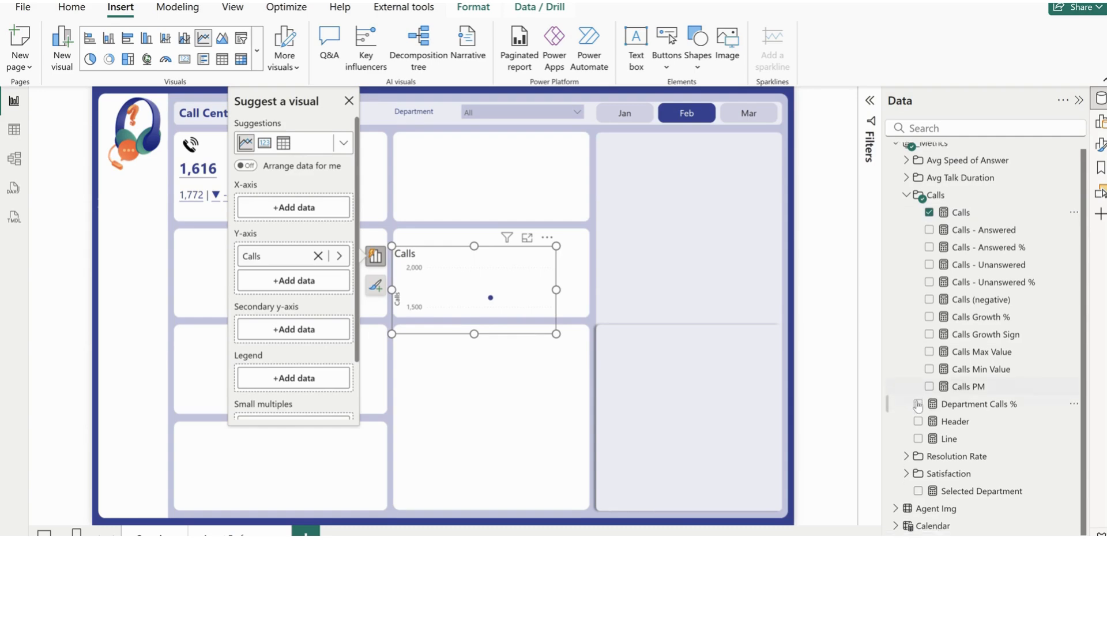
{"action": "left_click", "coordinate": [893, 519]}
{"action": "scroll", "coordinate": [894, 516], "scroll_direction": "down", "scroll_amount": 3}
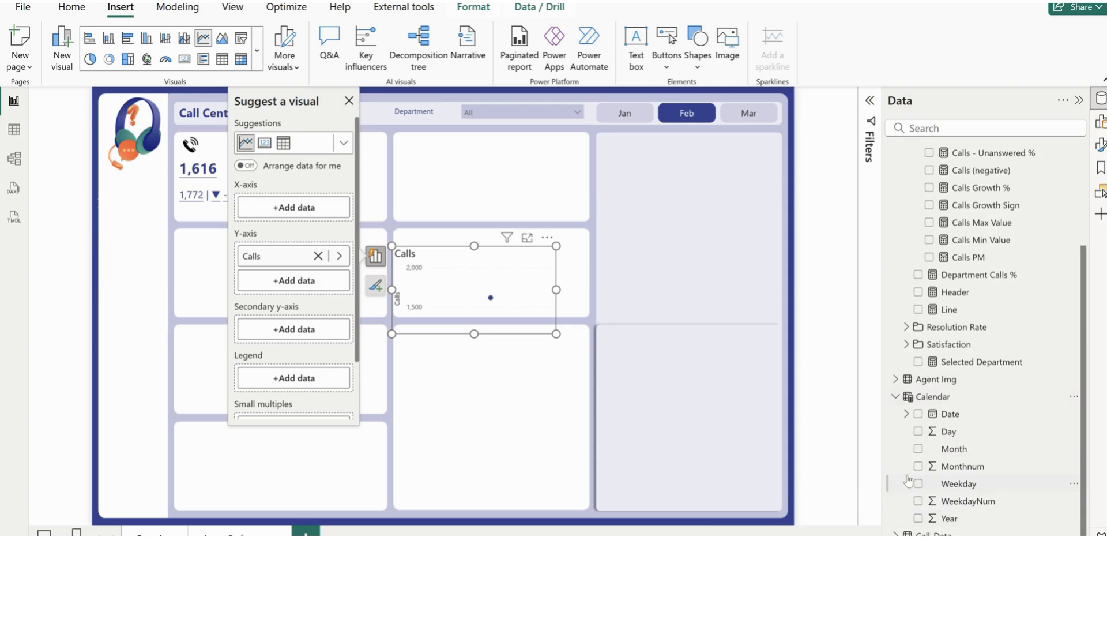
{"action": "left_click", "coordinate": [919, 432]}
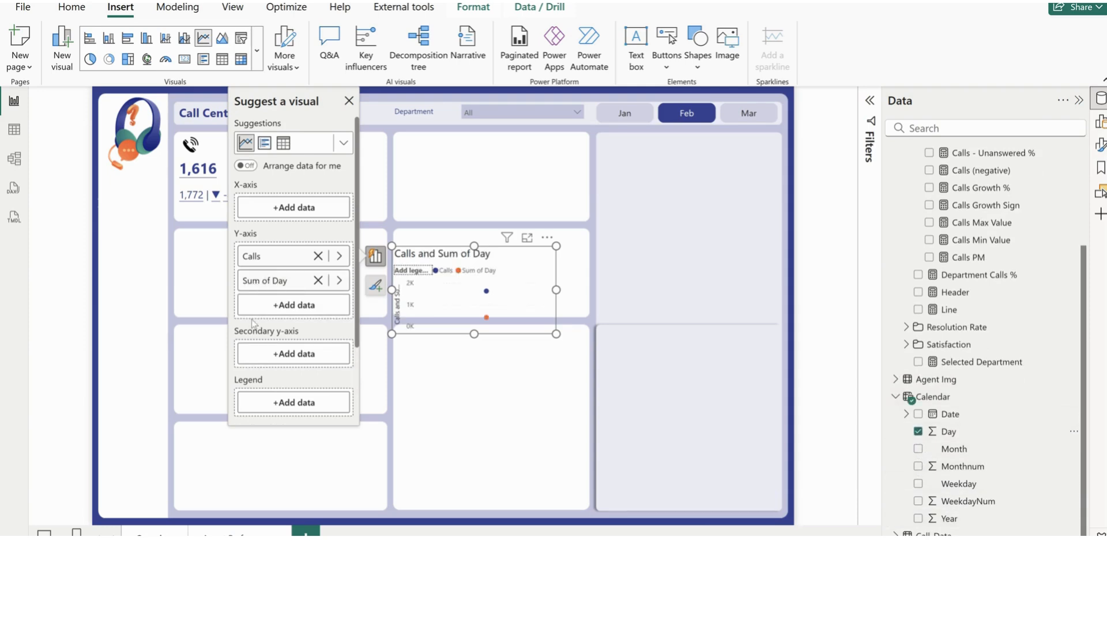
{"action": "left_click_drag", "start_coordinate": [267, 280], "coordinate": [268, 212]}
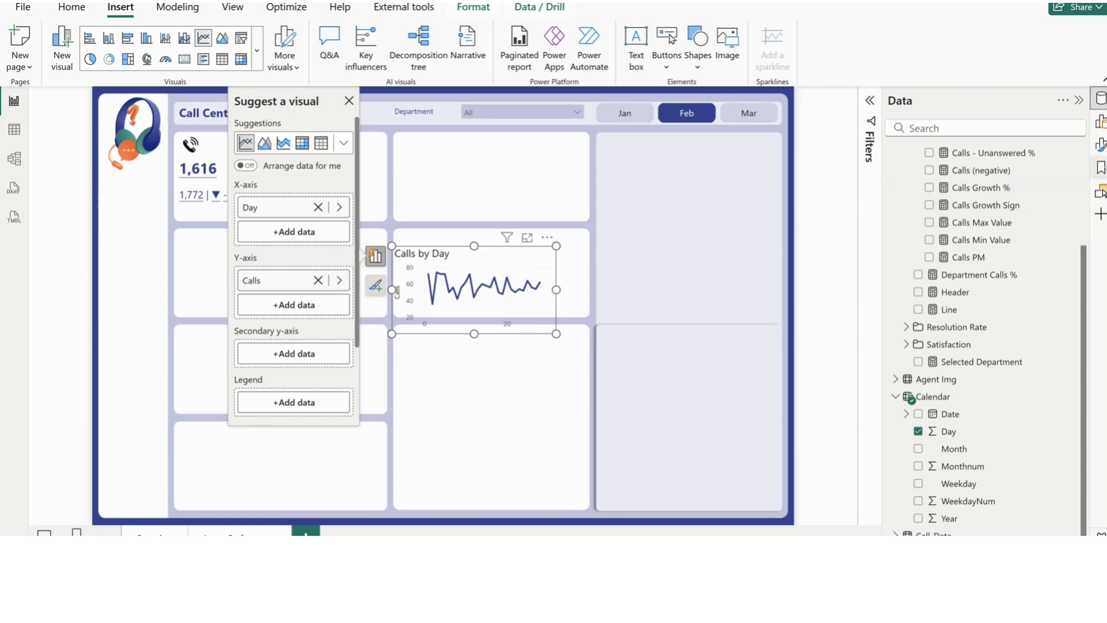
Turn off the line chart's title as well as the values and title of its x-axis
{"action": "left_click", "coordinate": [1098, 145]}
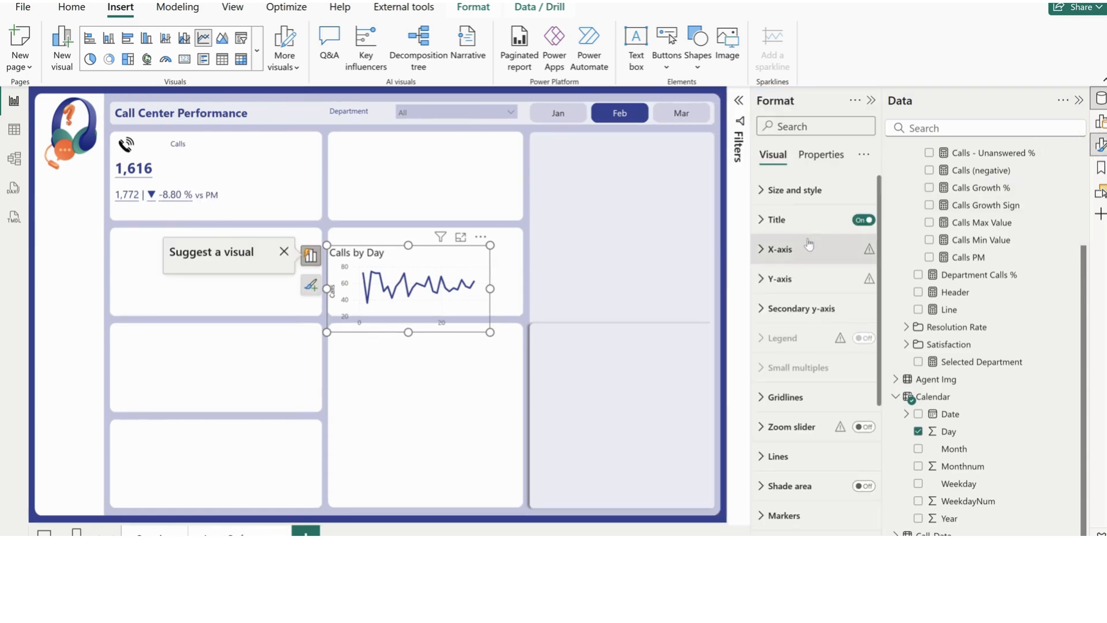
{"action": "left_click", "coordinate": [863, 220]}
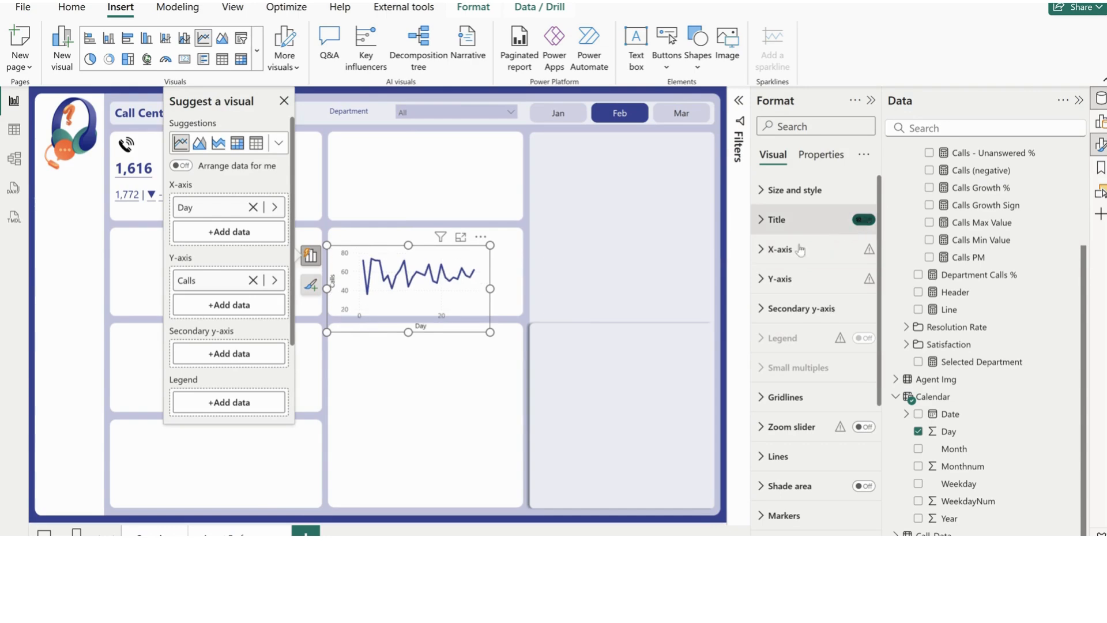
{"action": "left_click", "coordinate": [779, 249]}
{"action": "scroll", "coordinate": [830, 433], "scroll_direction": "down", "scroll_amount": 3}
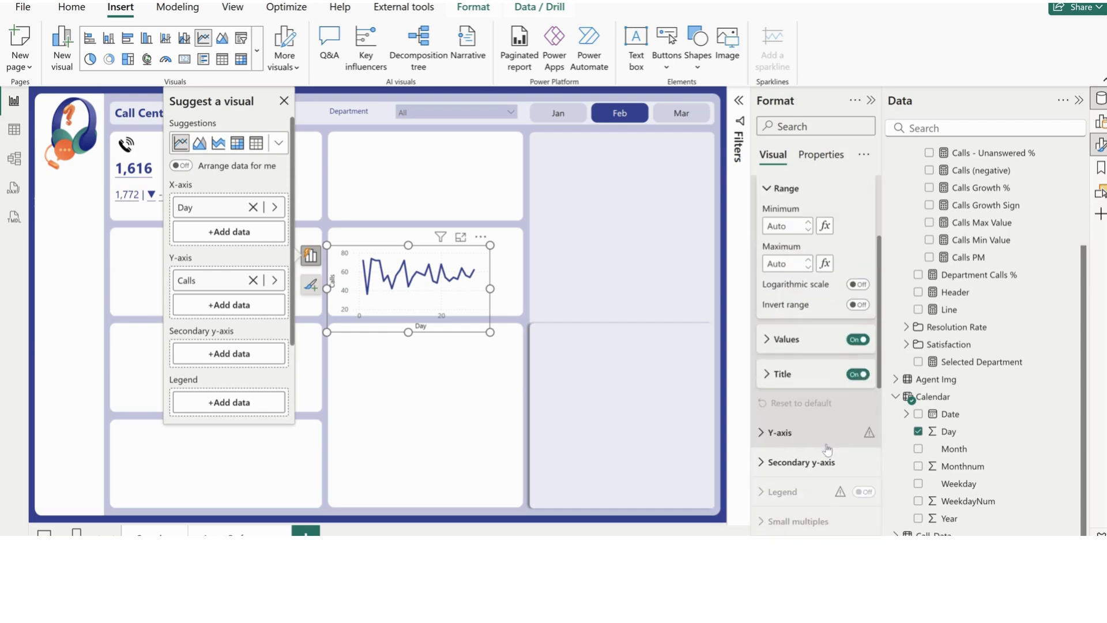
{"action": "left_click", "coordinate": [859, 340]}
{"action": "left_click", "coordinate": [858, 375]}
{"action": "scroll", "coordinate": [814, 336], "scroll_direction": "up", "scroll_amount": 3}
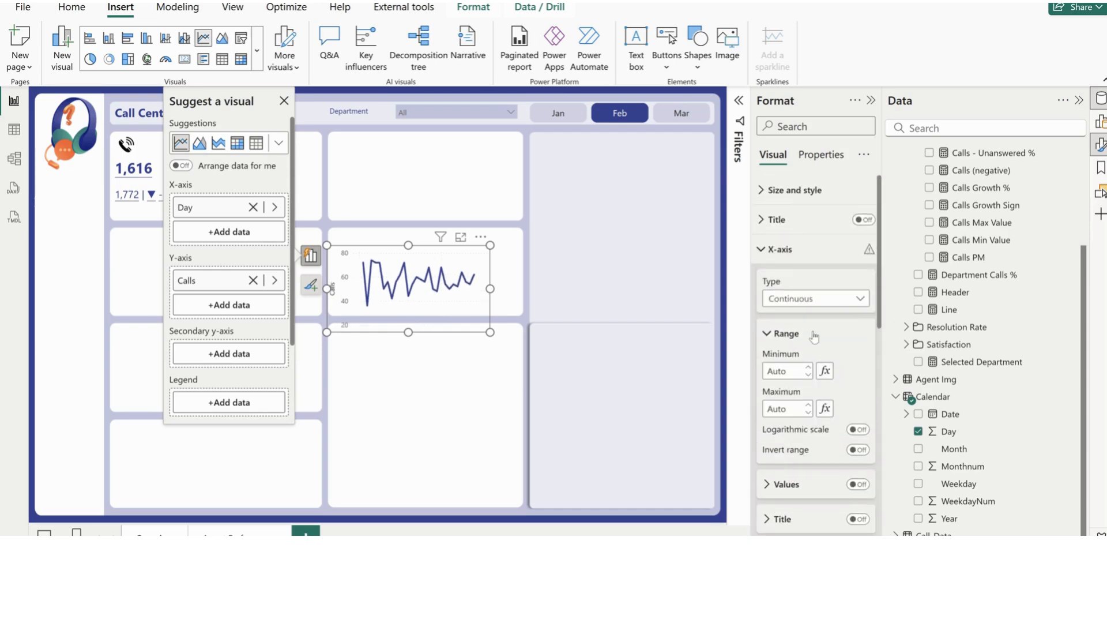
{"action": "left_click", "coordinate": [781, 254]}
Turn off the line chart's y-axis values and title, and fit the chart into the right part of the first card
{"action": "left_click", "coordinate": [780, 279]}
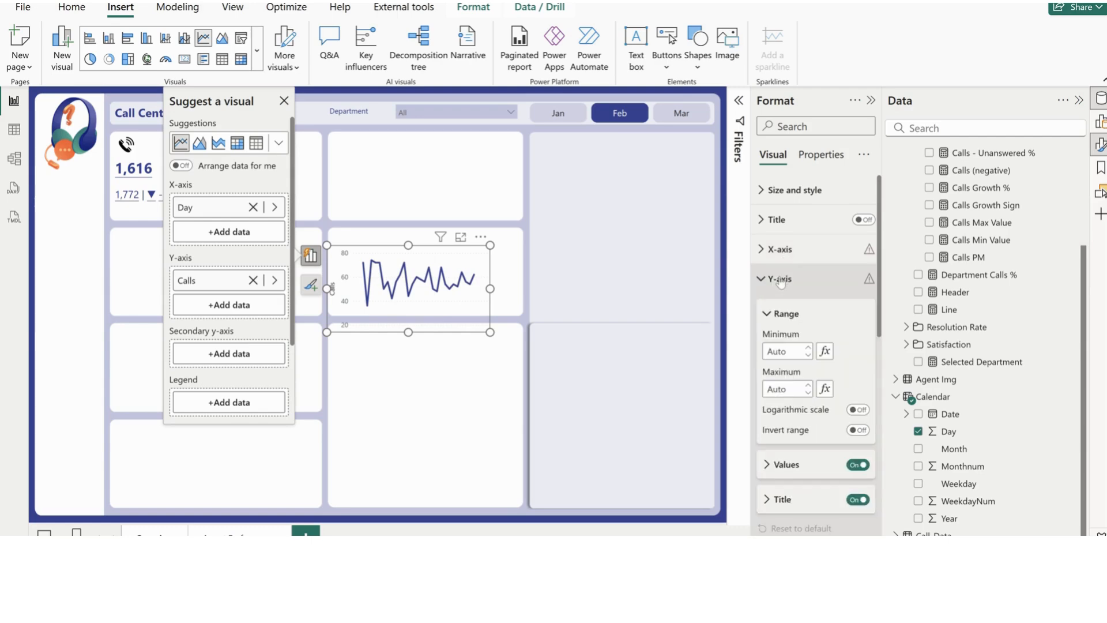
{"action": "left_click", "coordinate": [861, 499]}
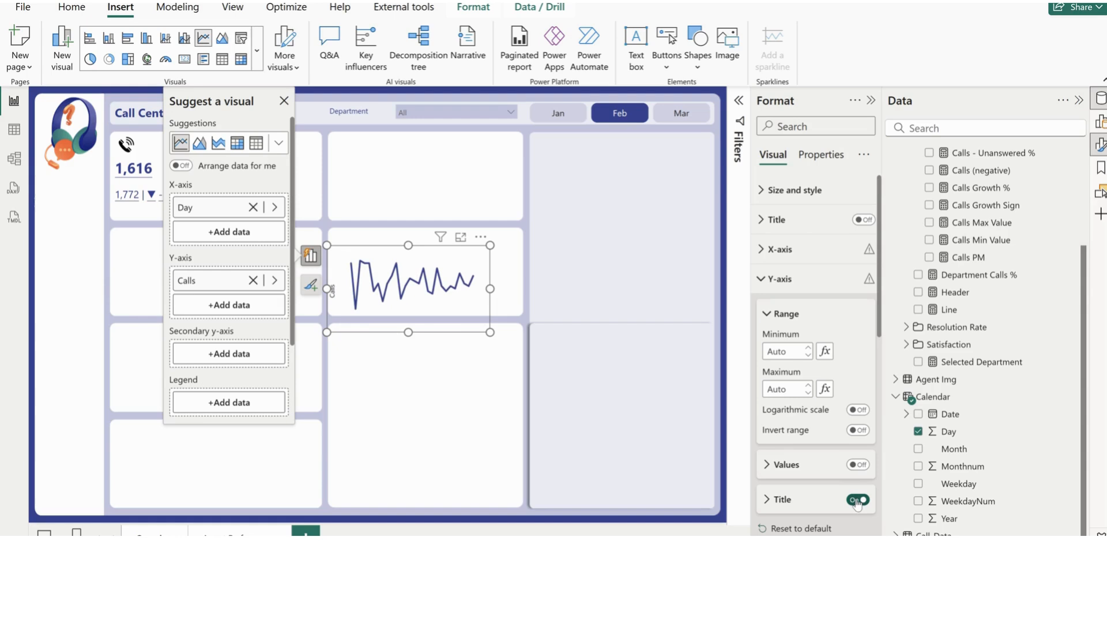
{"action": "left_click", "coordinate": [779, 279]}
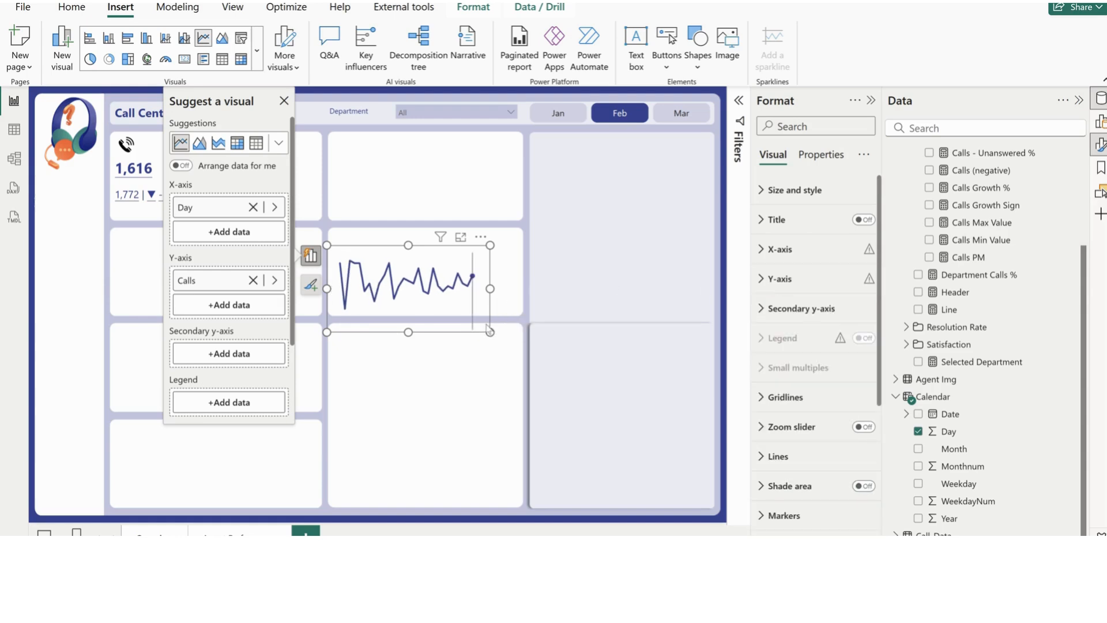
{"action": "left_click_drag", "start_coordinate": [490, 333], "coordinate": [327, 183]}
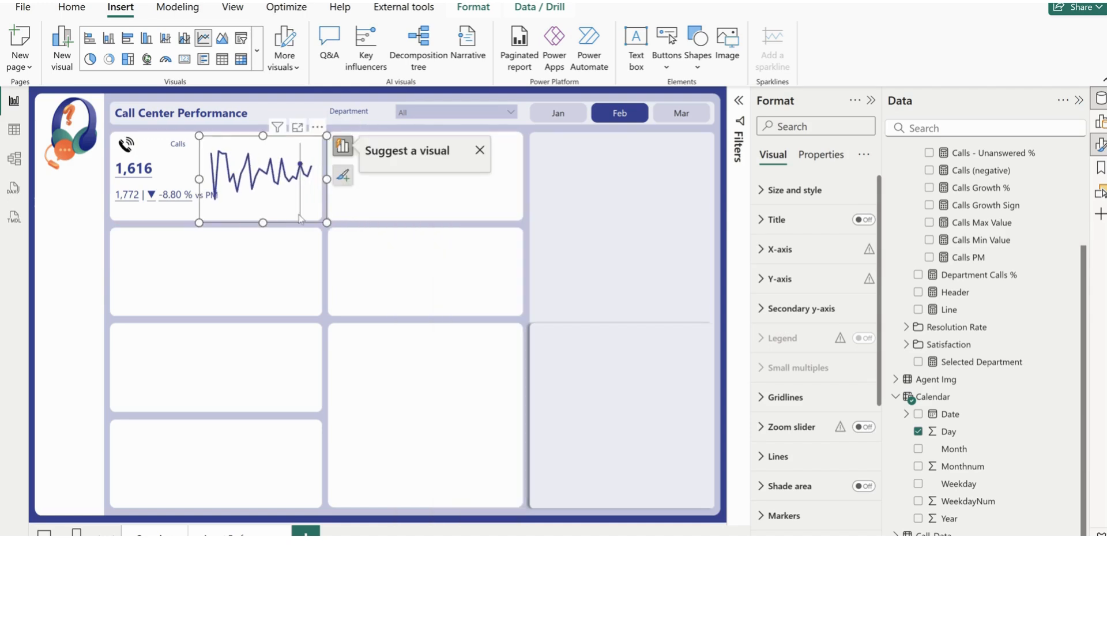
Set the font size of the whole previous-month comparison line in the Calls text box to 12
{"action": "left_click", "coordinate": [141, 218]}
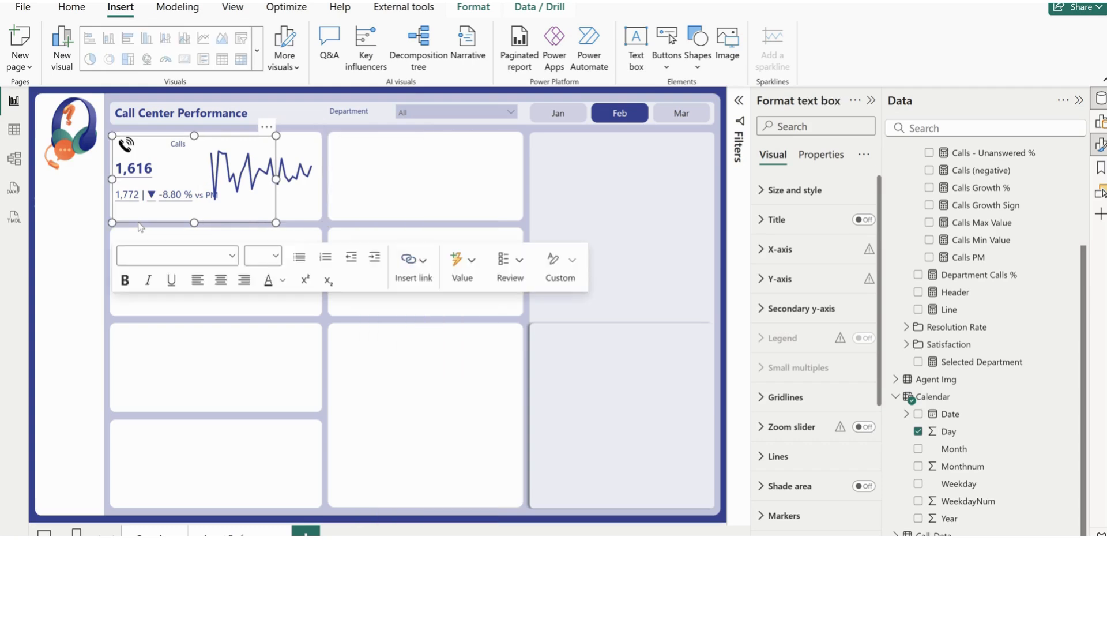
{"action": "left_click_drag", "start_coordinate": [219, 195], "coordinate": [114, 196]}
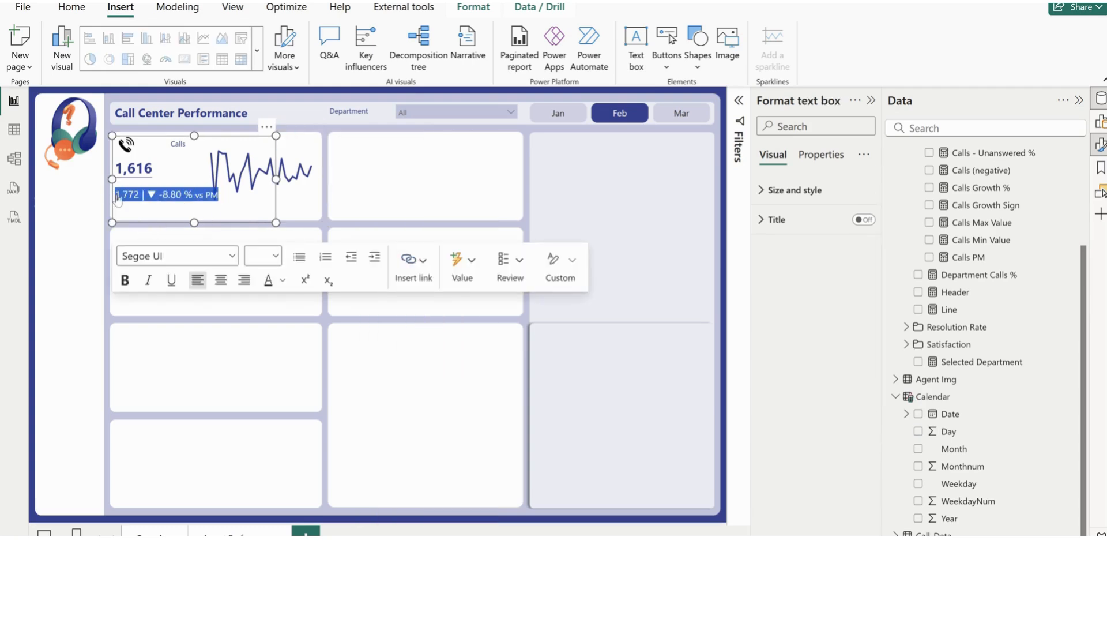
{"action": "left_click", "coordinate": [263, 255]}
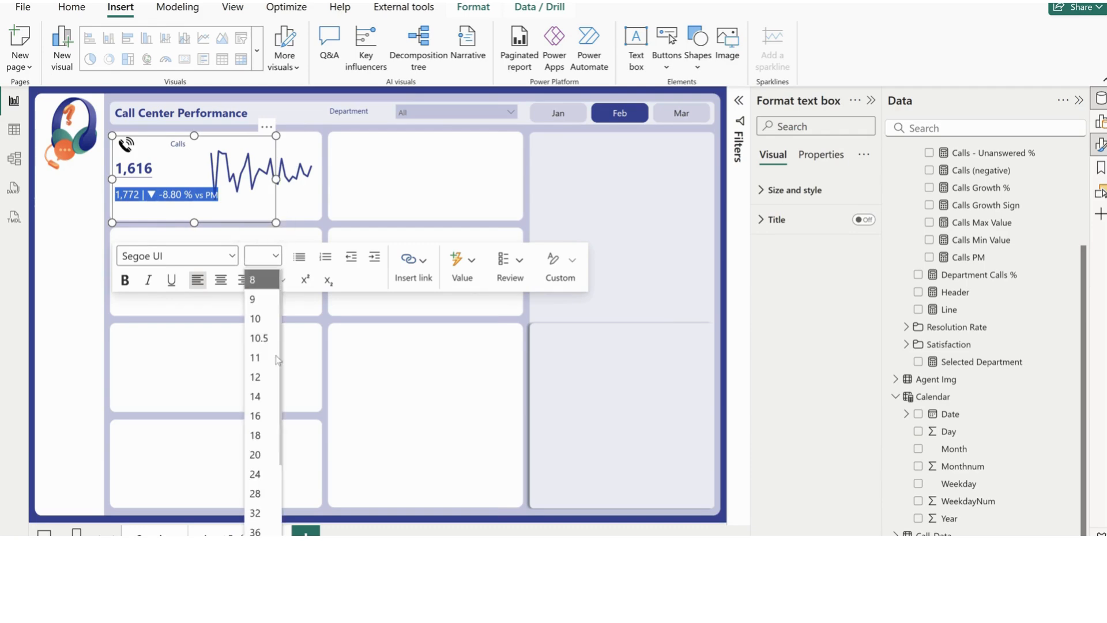
{"action": "left_click", "coordinate": [265, 377]}
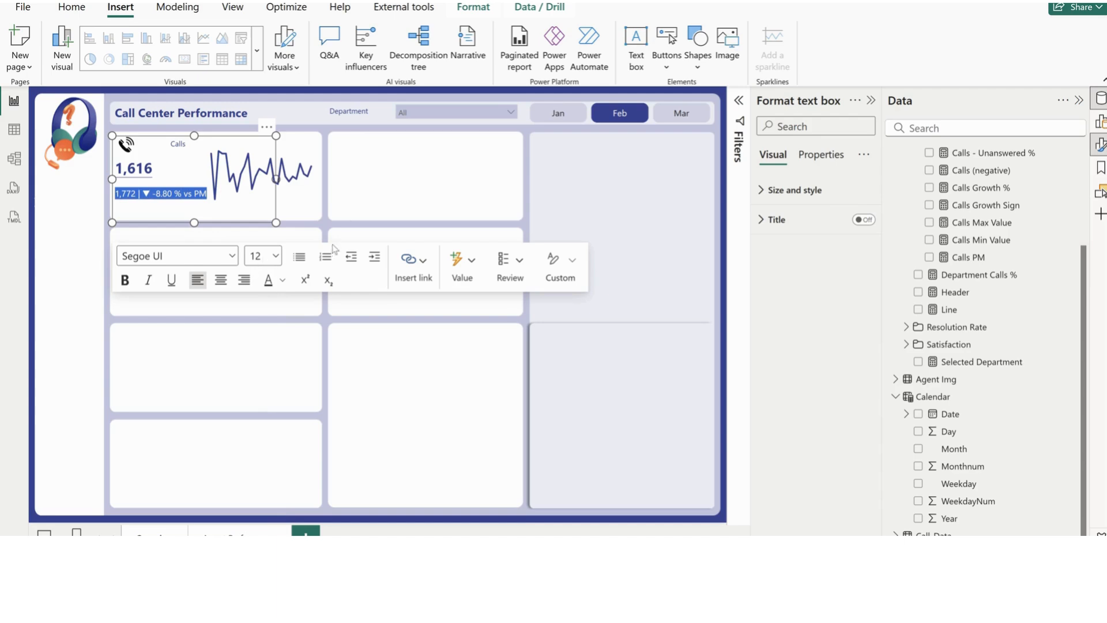
{"action": "left_click", "coordinate": [376, 177]}
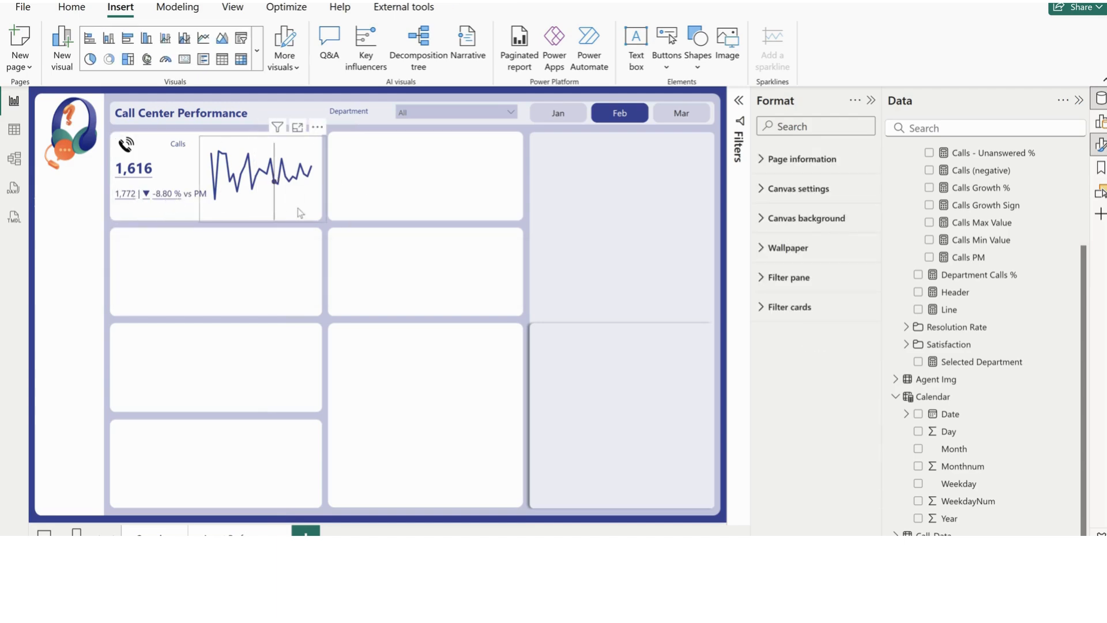
Set the line width of the Calls line chart to 2 px
{"action": "left_click", "coordinate": [323, 220]}
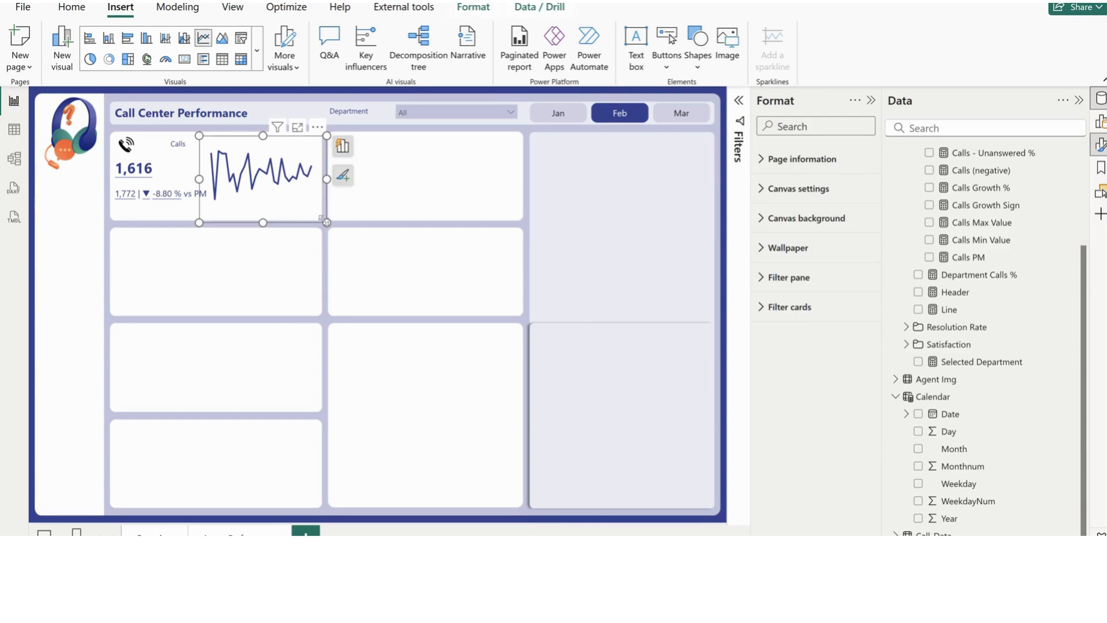
{"action": "scroll", "coordinate": [830, 451], "scroll_direction": "down", "scroll_amount": 3}
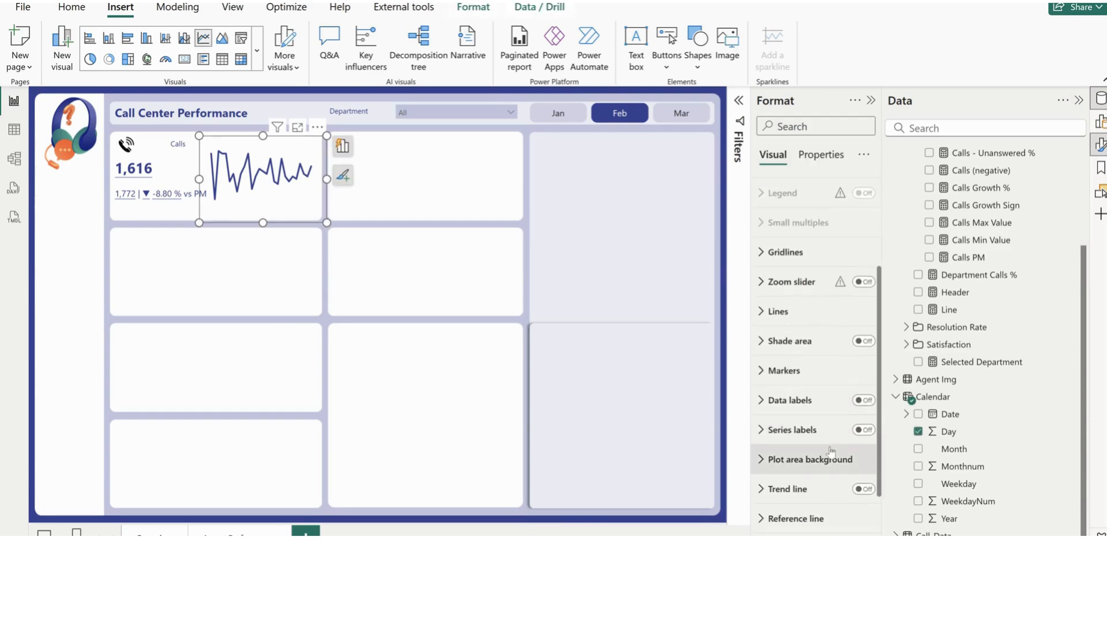
{"action": "left_click", "coordinate": [778, 311]}
{"action": "scroll", "coordinate": [810, 403], "scroll_direction": "down", "scroll_amount": 3}
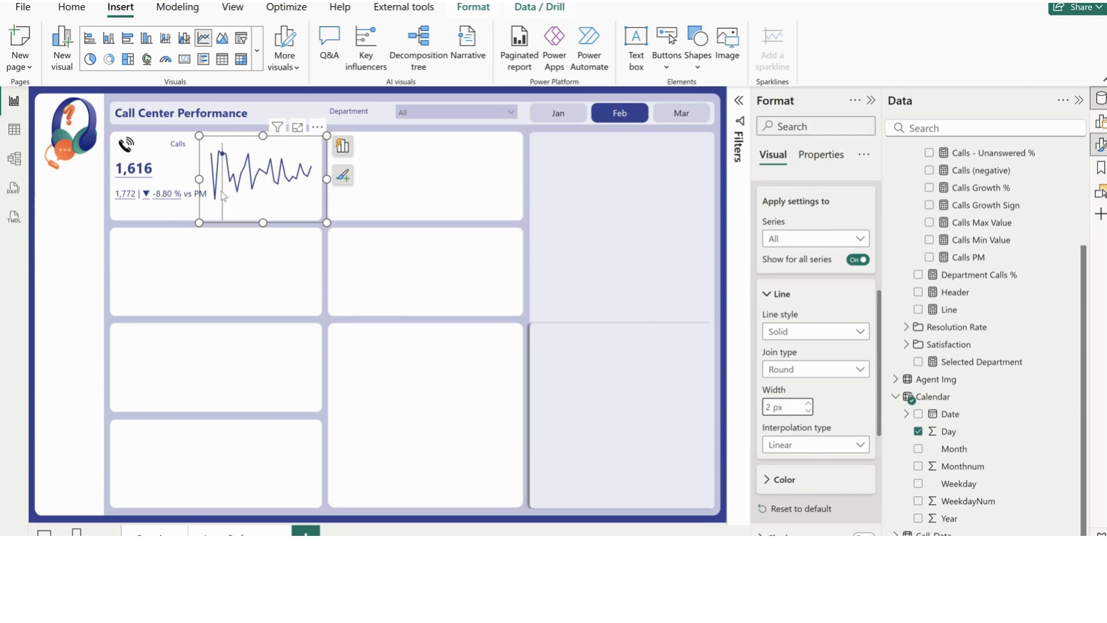
{"action": "mouse_move", "coordinate": [220, 180]}
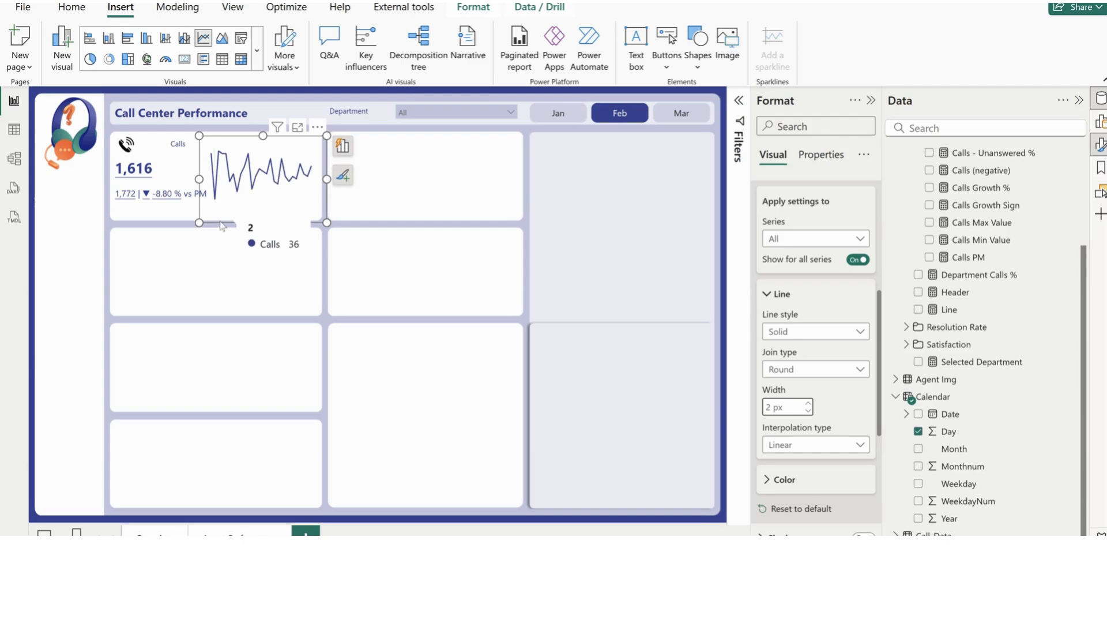
Add the Calendar table's Weekday field to the Calls line chart's tooltips and rename it Weekday
{"action": "left_click", "coordinate": [342, 147]}
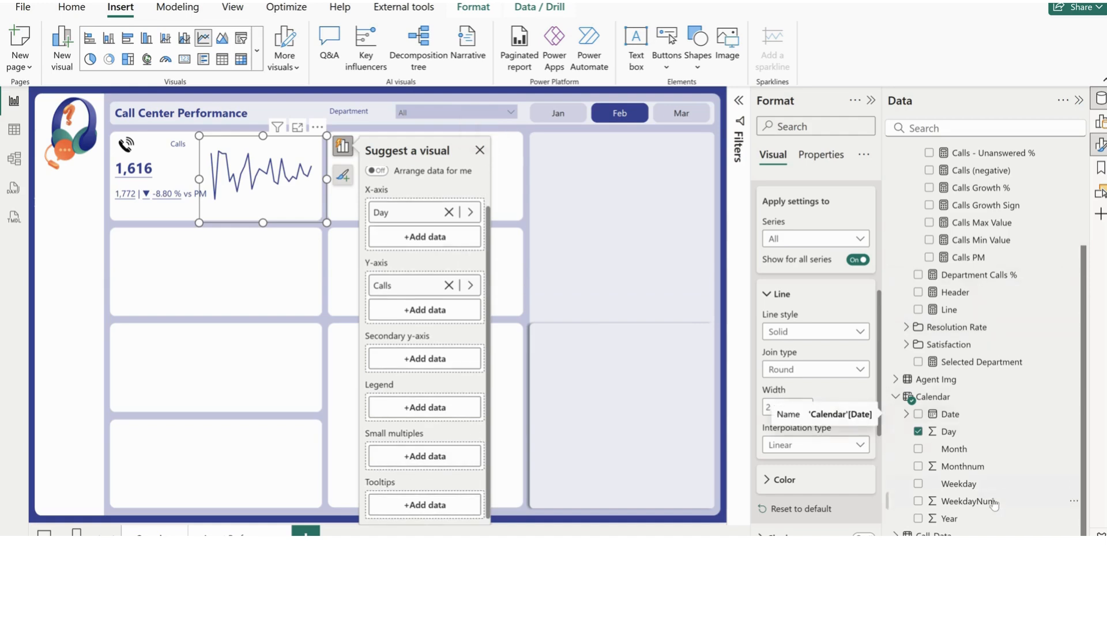
{"action": "left_click_drag", "start_coordinate": [964, 488], "coordinate": [458, 507]}
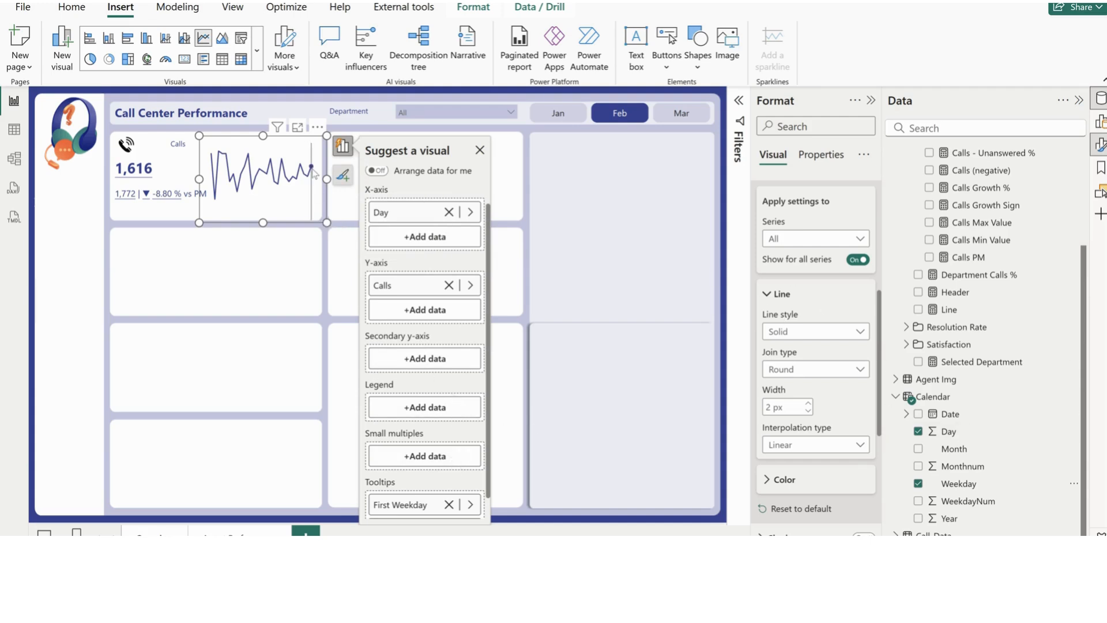
{"action": "mouse_move", "coordinate": [313, 173]}
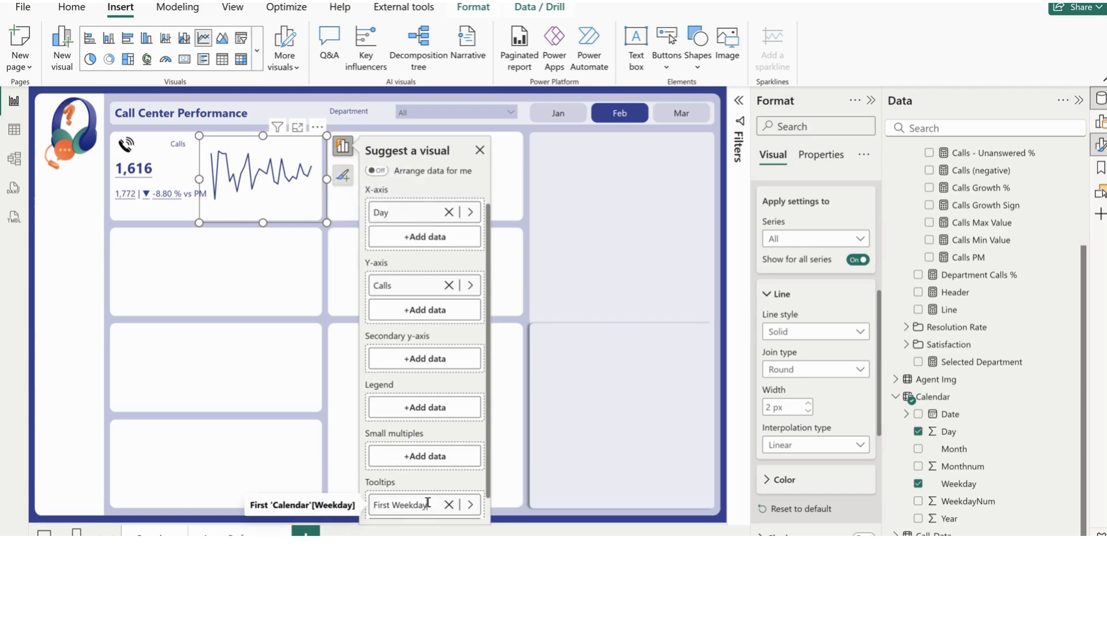
{"action": "left_click_drag", "start_coordinate": [429, 504], "coordinate": [372, 507]}
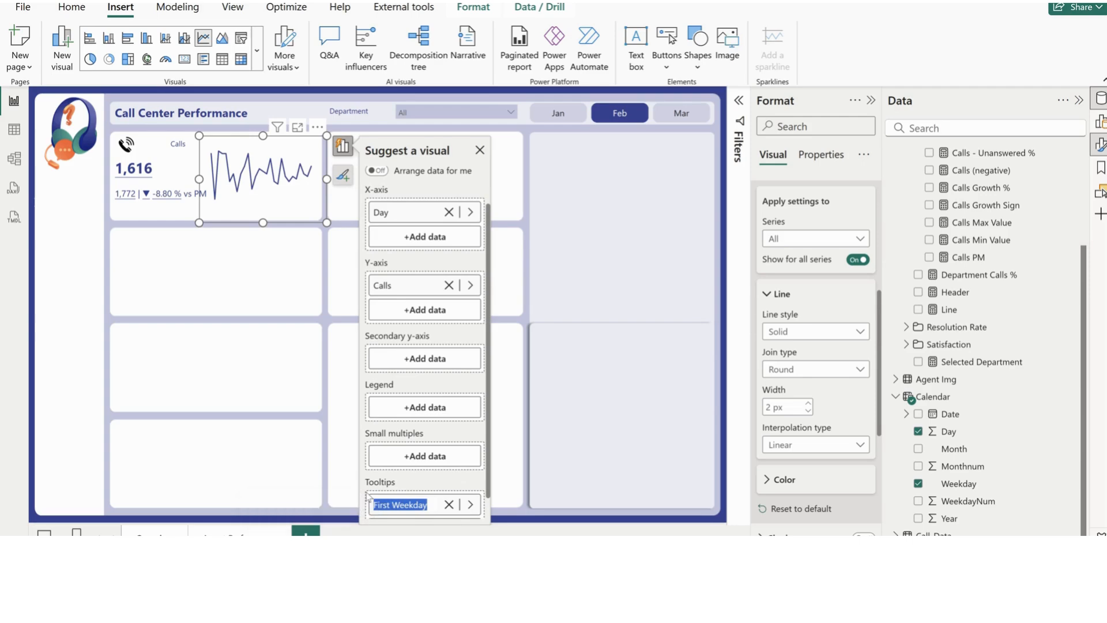
{"action": "type", "text": "W"}
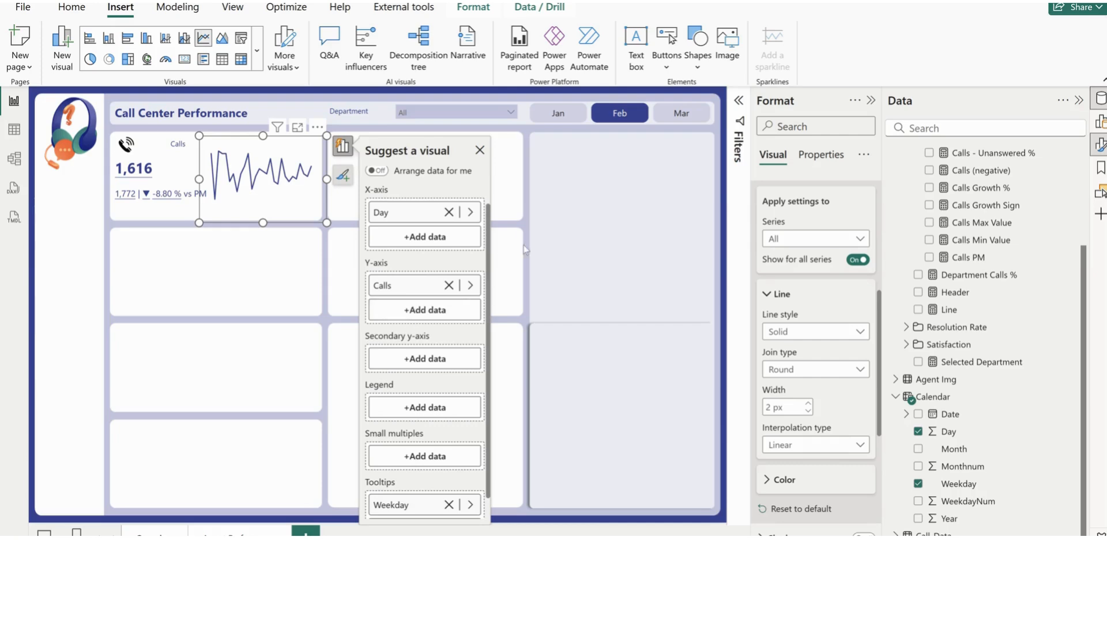
{"action": "left_click", "coordinate": [574, 229]}
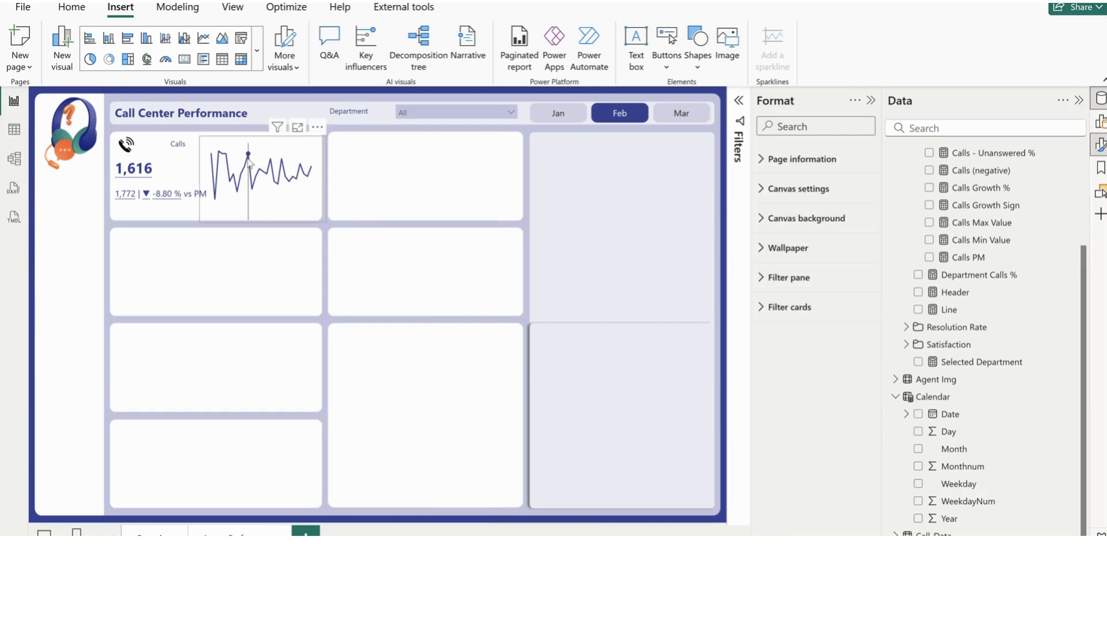
{"action": "mouse_move", "coordinate": [249, 162]}
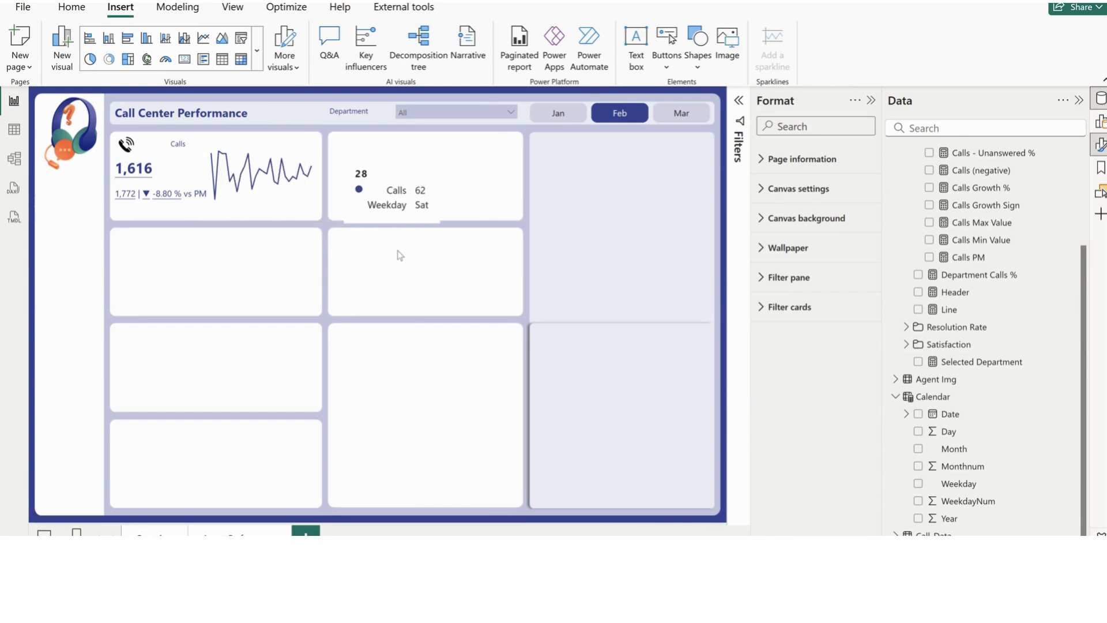
Examine the DAX formula of the Calls Min Value measure
{"action": "scroll", "coordinate": [1036, 353], "scroll_direction": "up", "scroll_amount": 3}
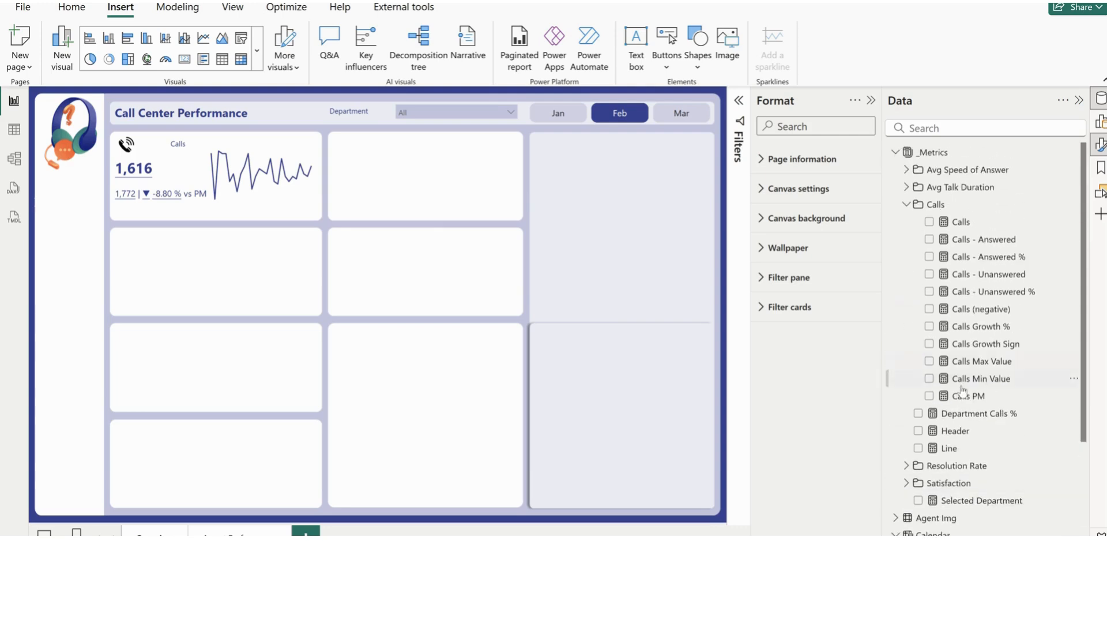
{"action": "left_click", "coordinate": [972, 382]}
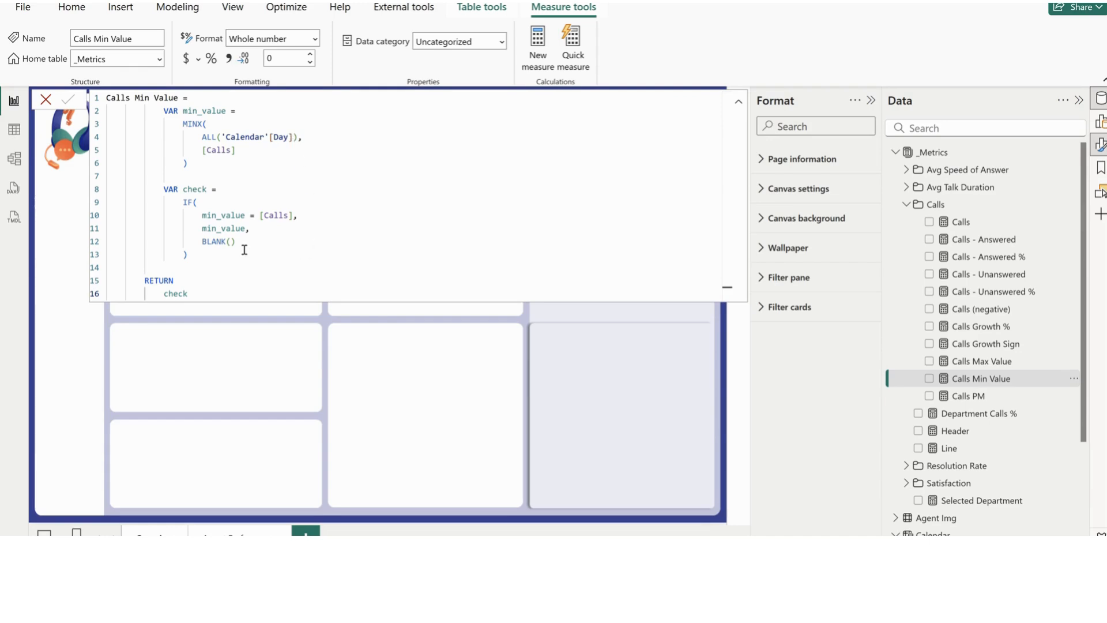
{"action": "left_click", "coordinate": [513, 390]}
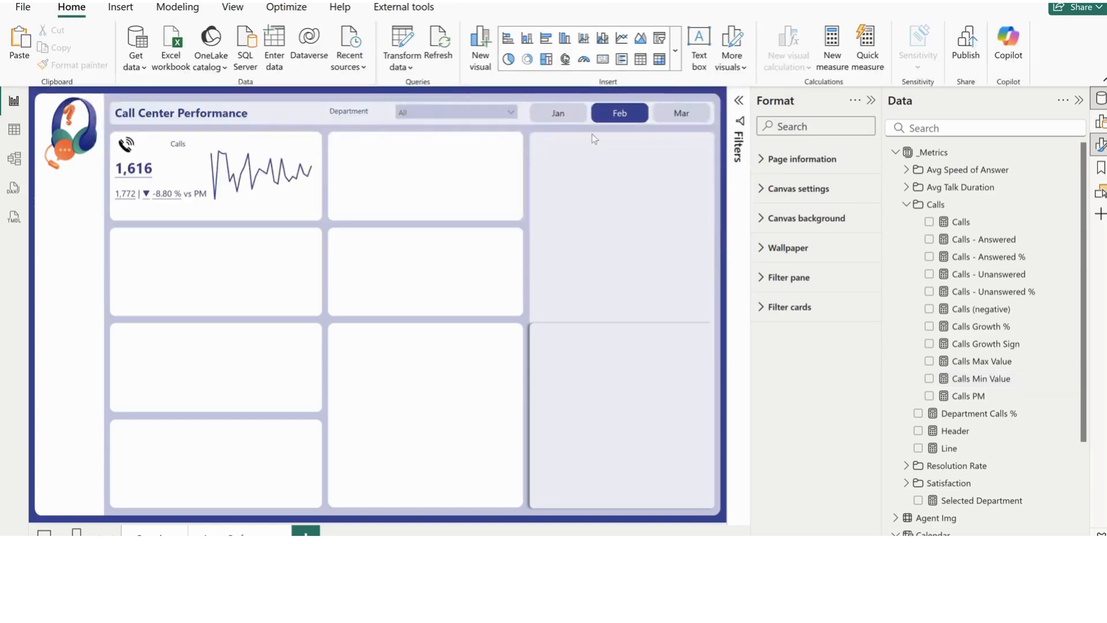
Insert a table visual in the middle of the page and enlarge it
{"action": "left_click", "coordinate": [640, 59]}
{"action": "left_click_drag", "start_coordinate": [121, 173], "coordinate": [334, 306]}
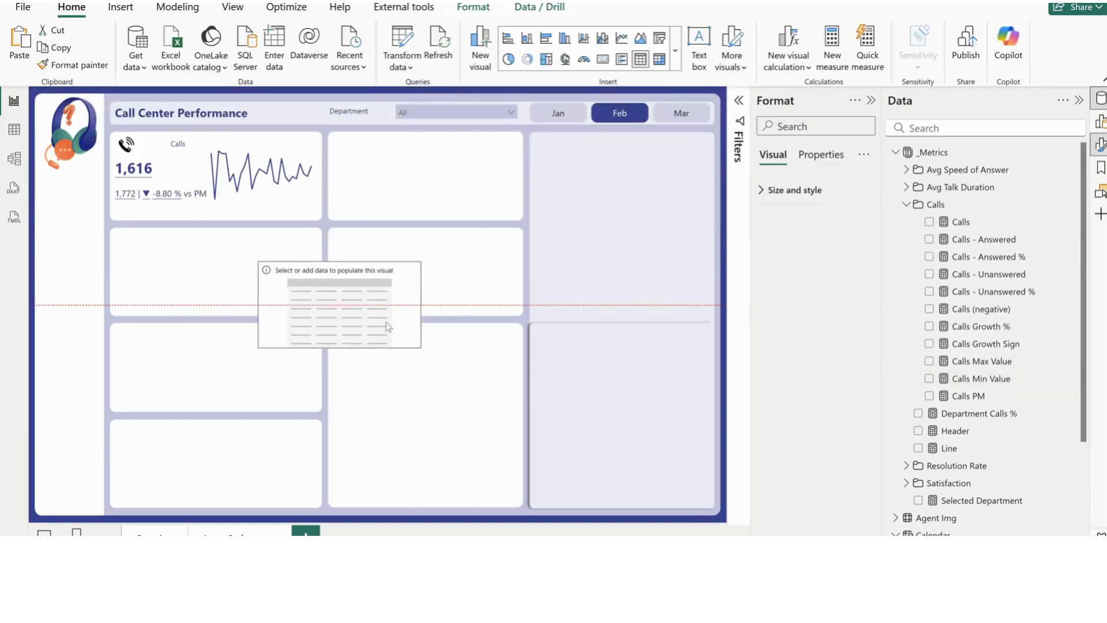
{"action": "left_click_drag", "start_coordinate": [422, 348], "coordinate": [456, 491]}
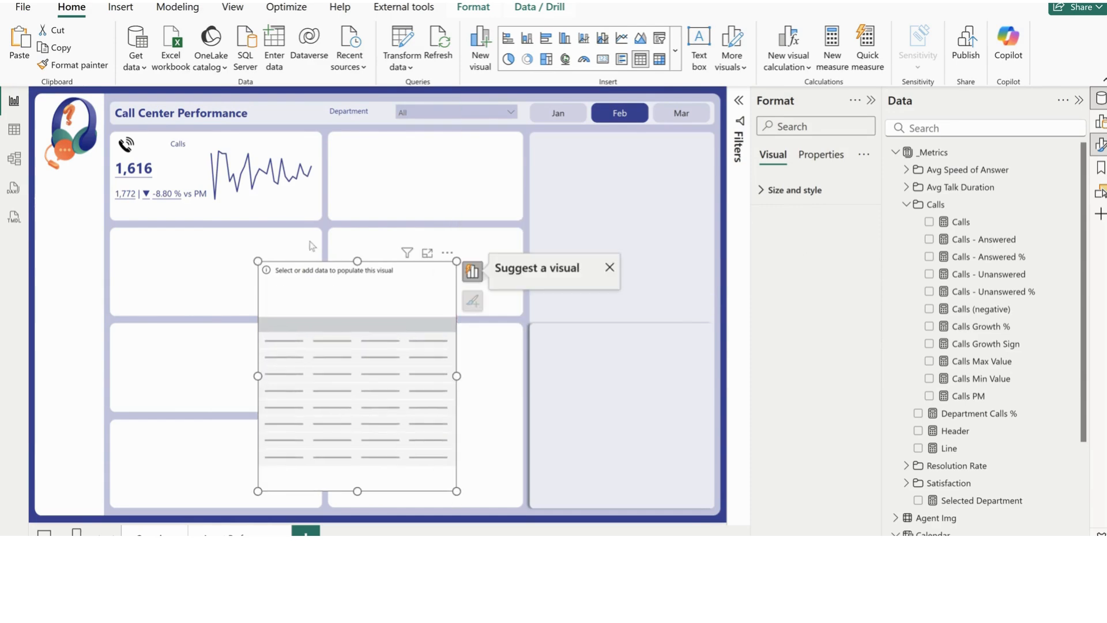
Add the Calendar Day field and the Calls measure to the table, with Day set to Don't summarize
{"action": "scroll", "coordinate": [931, 403], "scroll_direction": "down", "scroll_amount": 3}
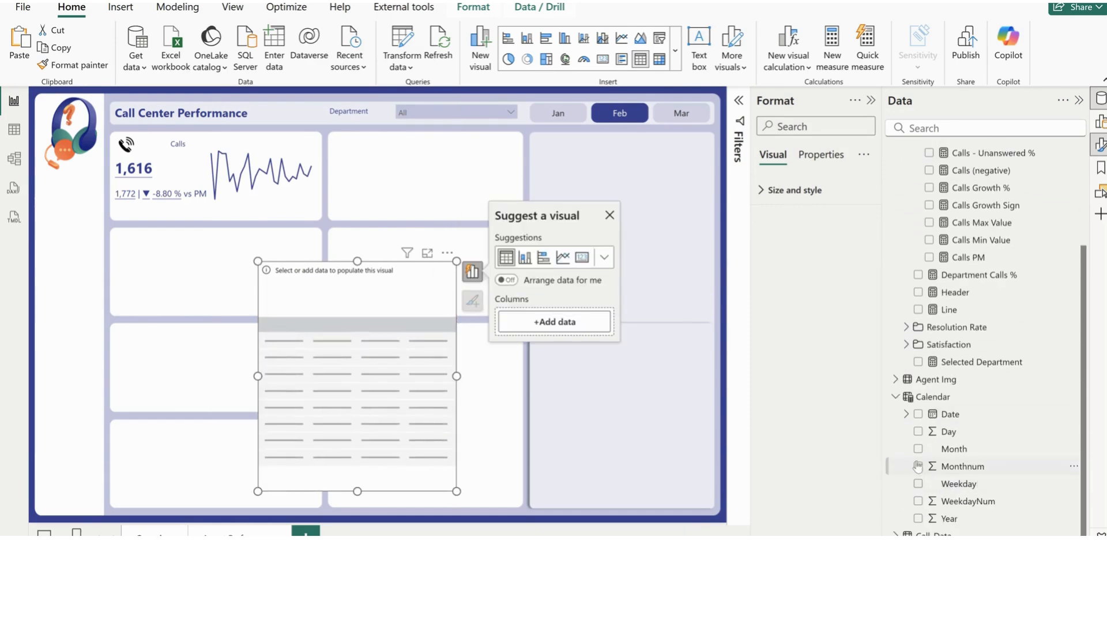
{"action": "left_click", "coordinate": [917, 432]}
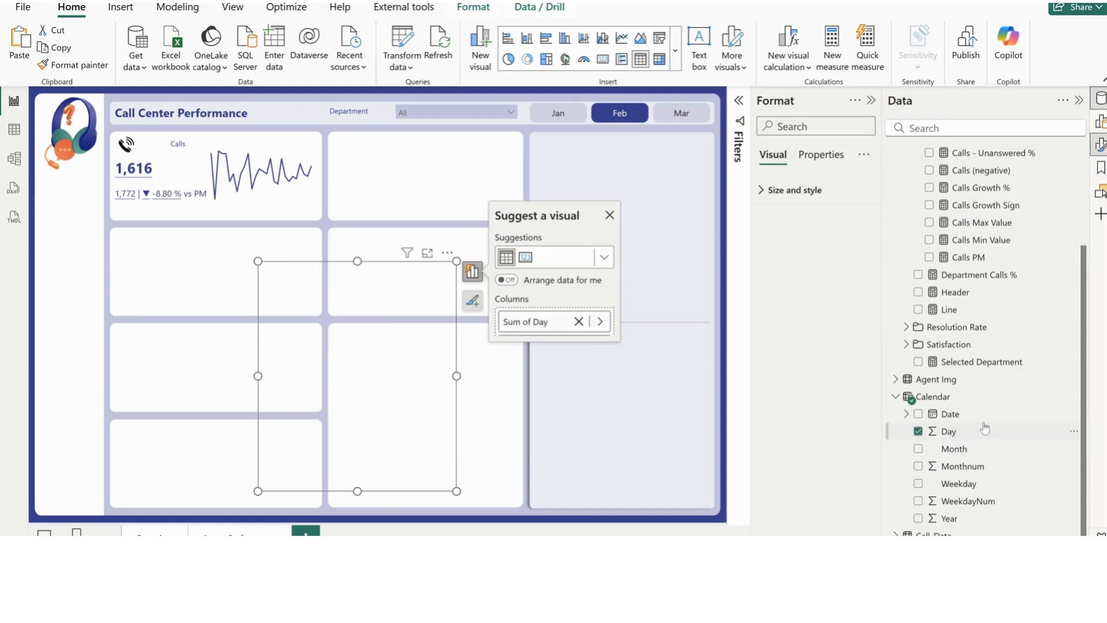
{"action": "scroll", "coordinate": [913, 289], "scroll_direction": "up", "scroll_amount": 3}
{"action": "left_click", "coordinate": [929, 222]}
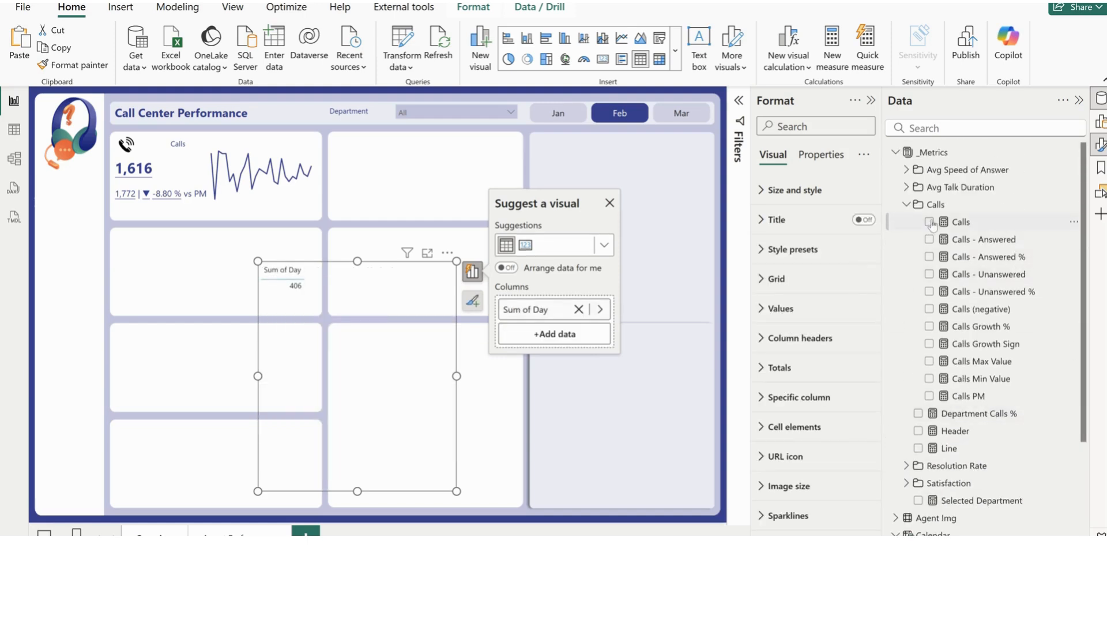
{"action": "right_click", "coordinate": [538, 297]}
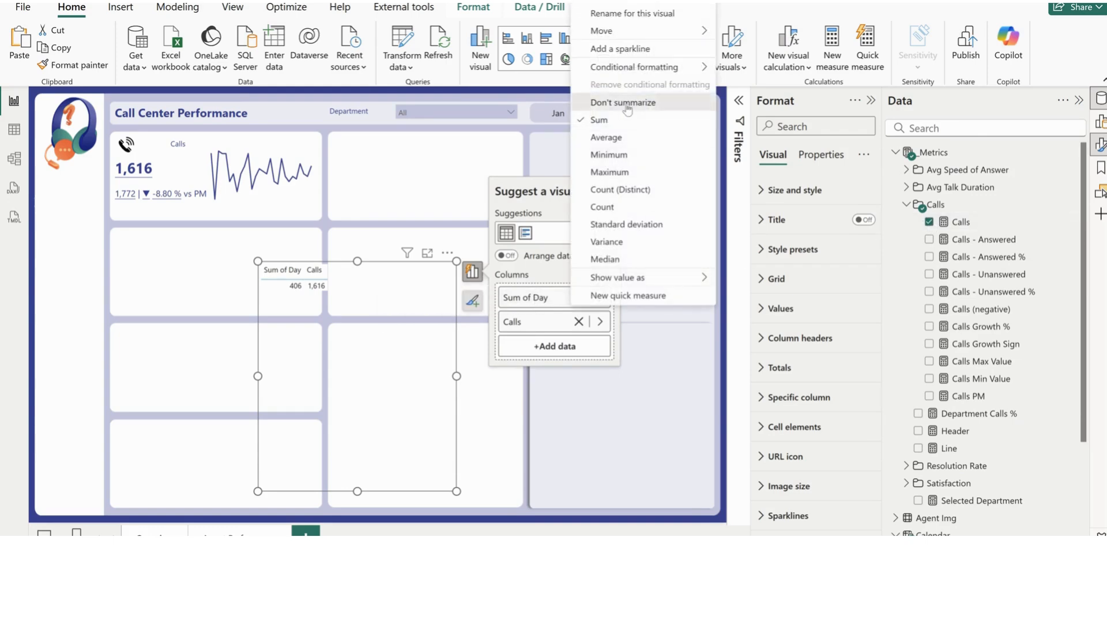
{"action": "left_click", "coordinate": [616, 102]}
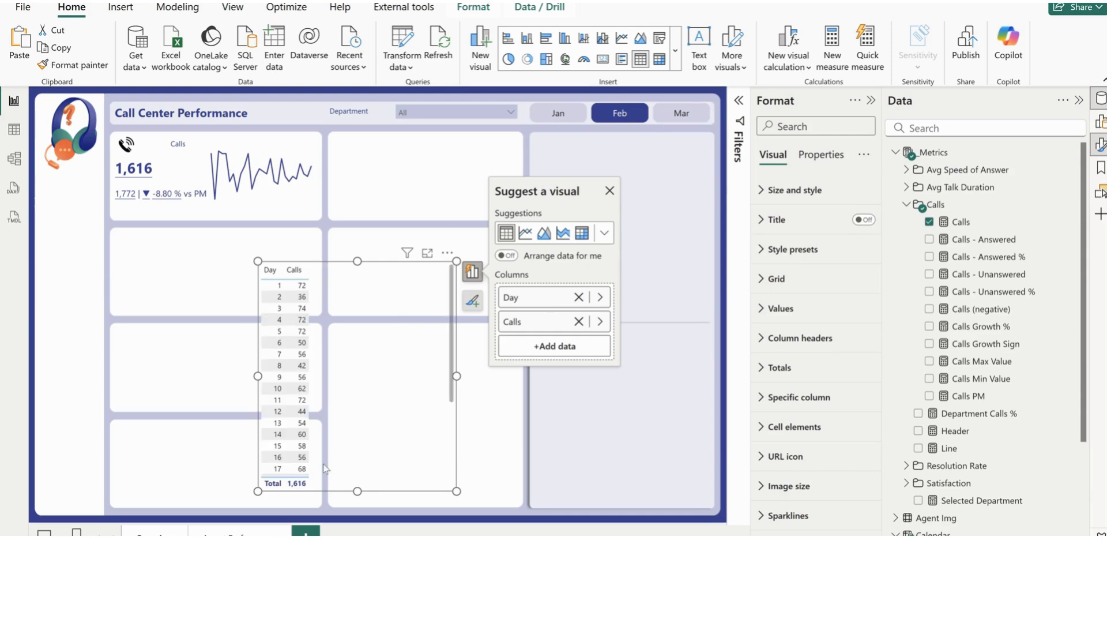
Move the table over the middle column of cards and extend its height so every day of the month fits
{"action": "scroll", "coordinate": [306, 471], "scroll_direction": "down", "scroll_amount": 4}
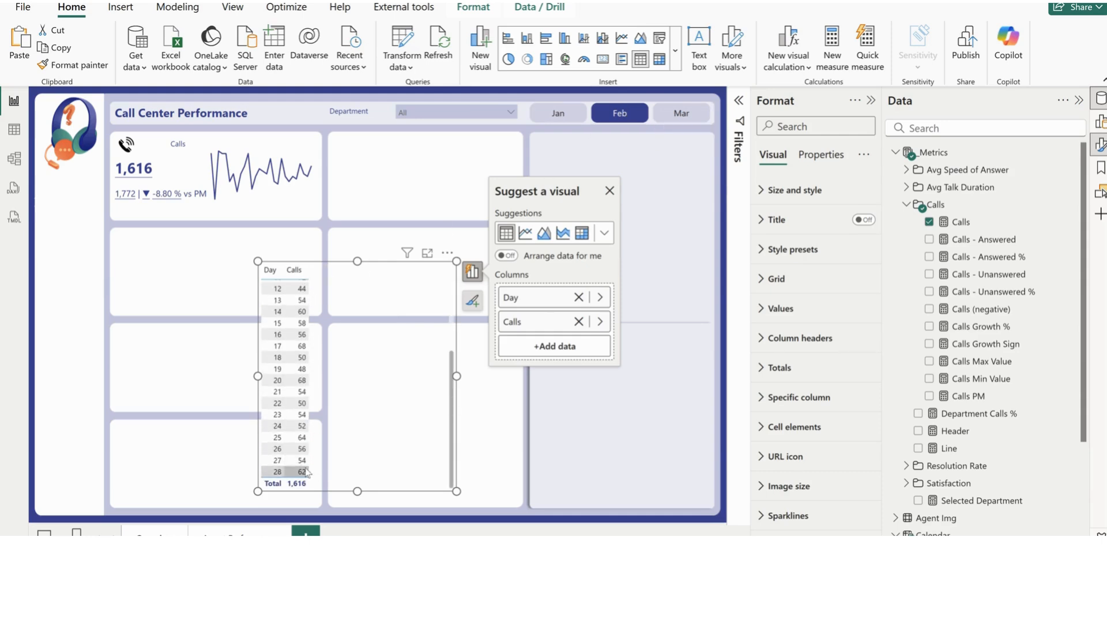
{"action": "left_click_drag", "start_coordinate": [357, 260], "coordinate": [358, 144]}
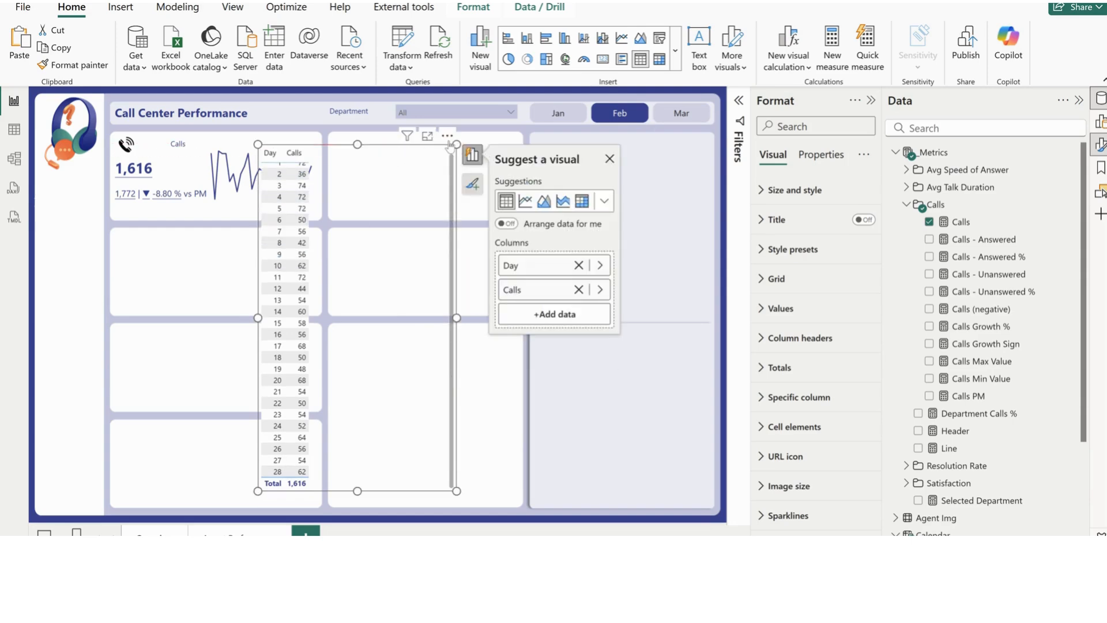
{"action": "left_click_drag", "start_coordinate": [449, 142], "coordinate": [528, 142]}
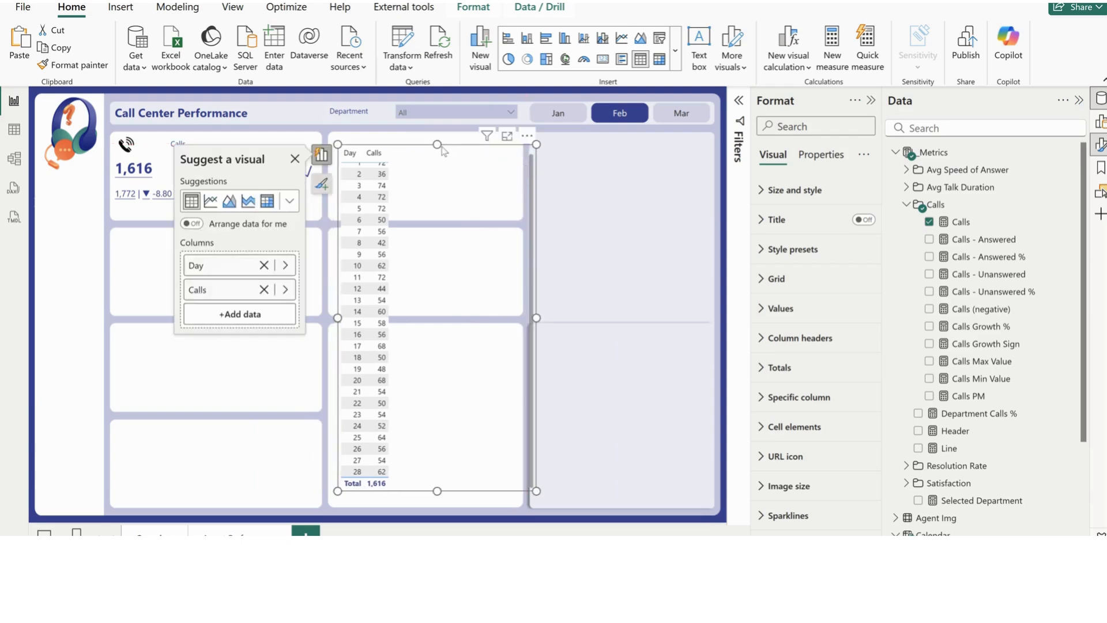
{"action": "left_click_drag", "start_coordinate": [442, 144], "coordinate": [443, 131]}
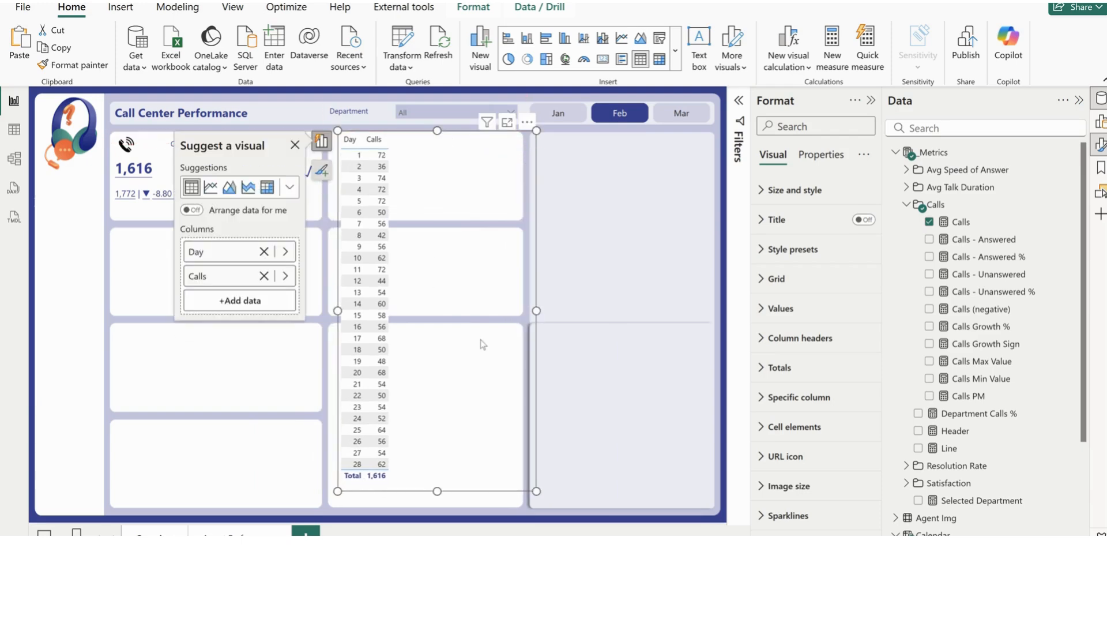
Add the Calls Min Value and Calls Max Value measures to the table and sort it by Calls in descending order
{"action": "left_click", "coordinate": [929, 379]}
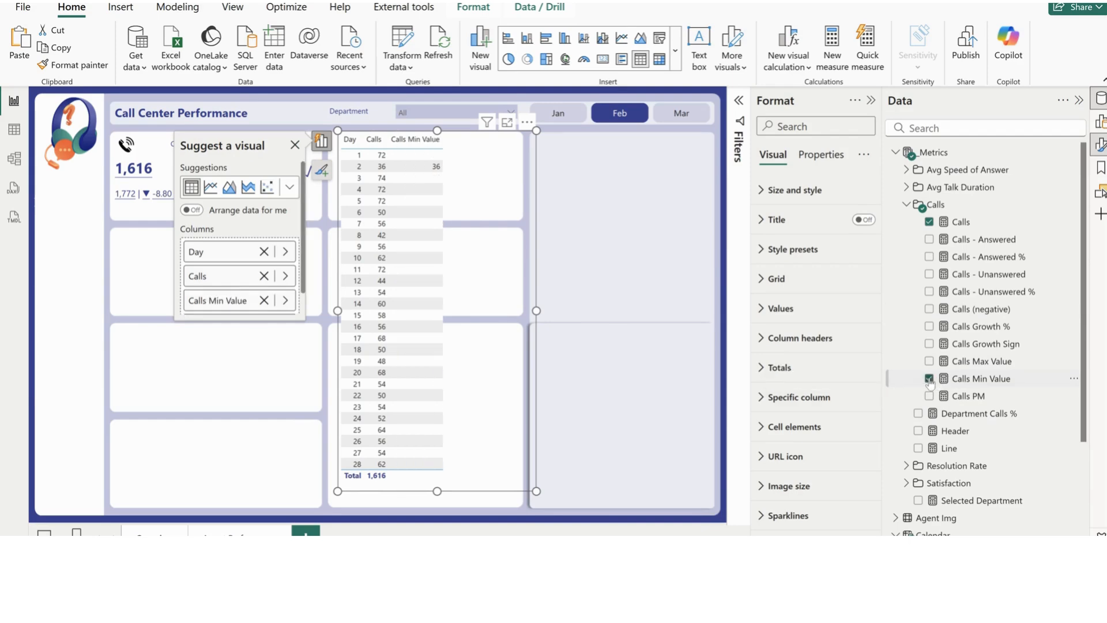
{"action": "left_click", "coordinate": [374, 139]}
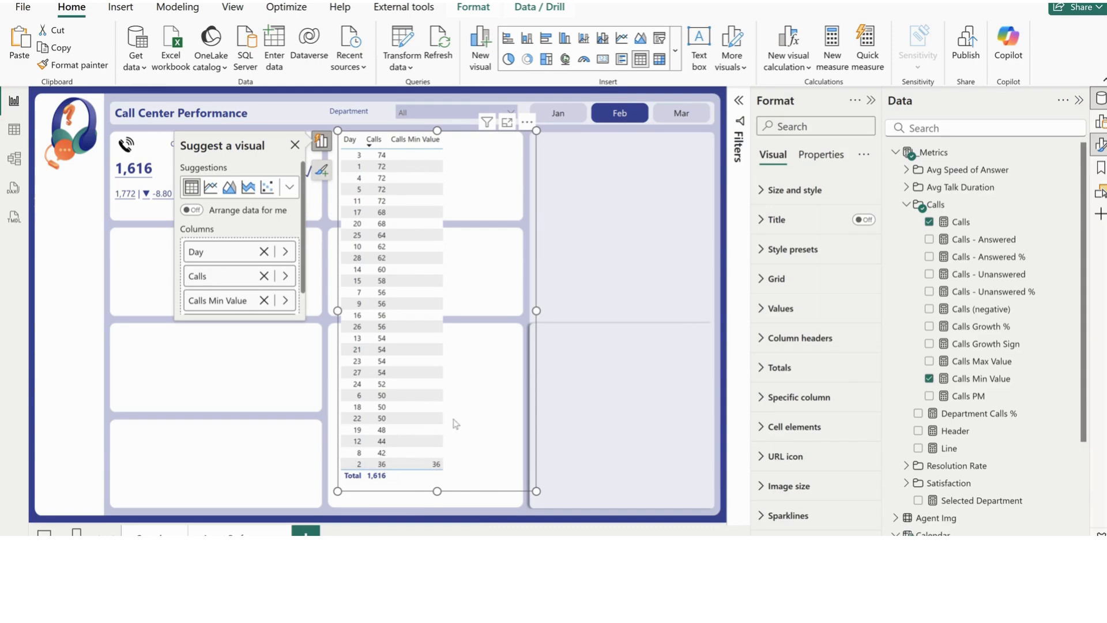
{"action": "left_click_drag", "start_coordinate": [516, 206], "coordinate": [626, 231]}
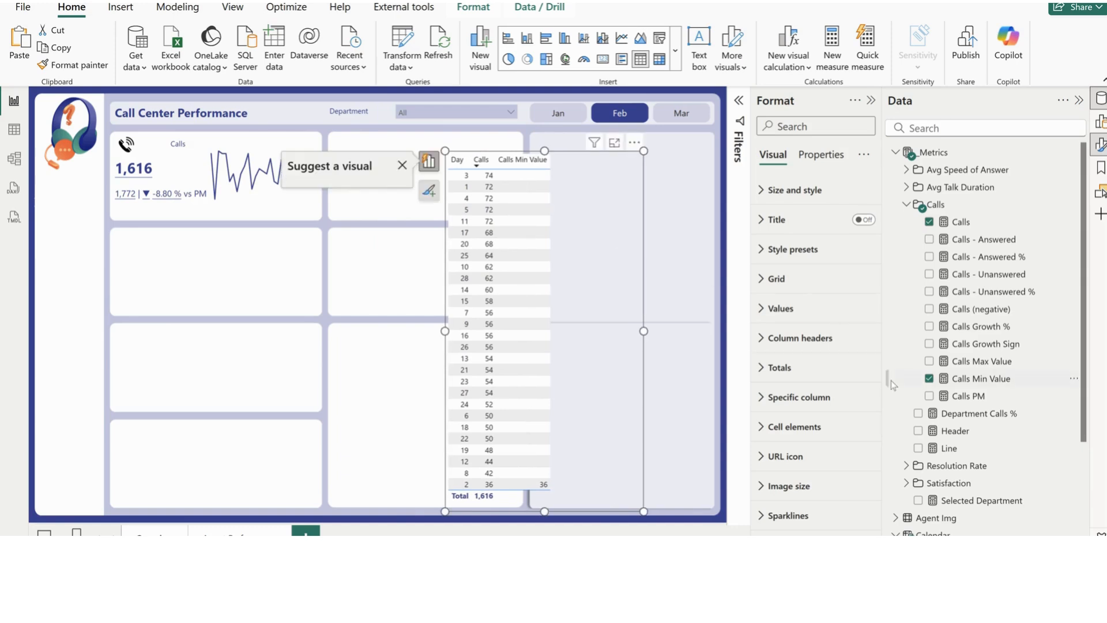
{"action": "left_click", "coordinate": [929, 361]}
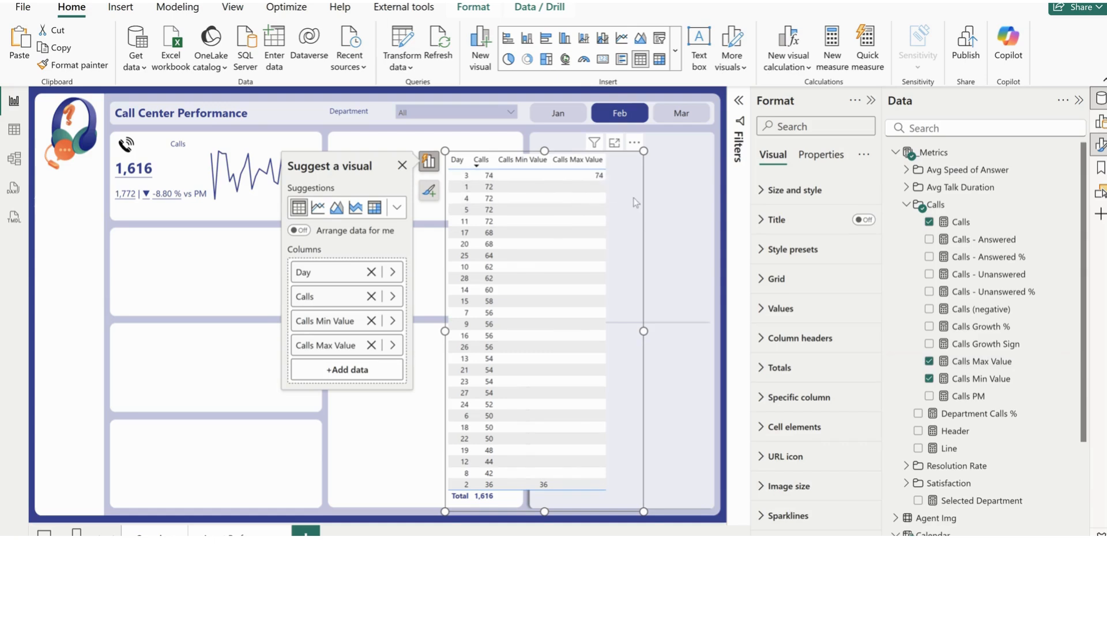
Delete the daily calls table from the page
{"action": "key", "text": "Delete"}
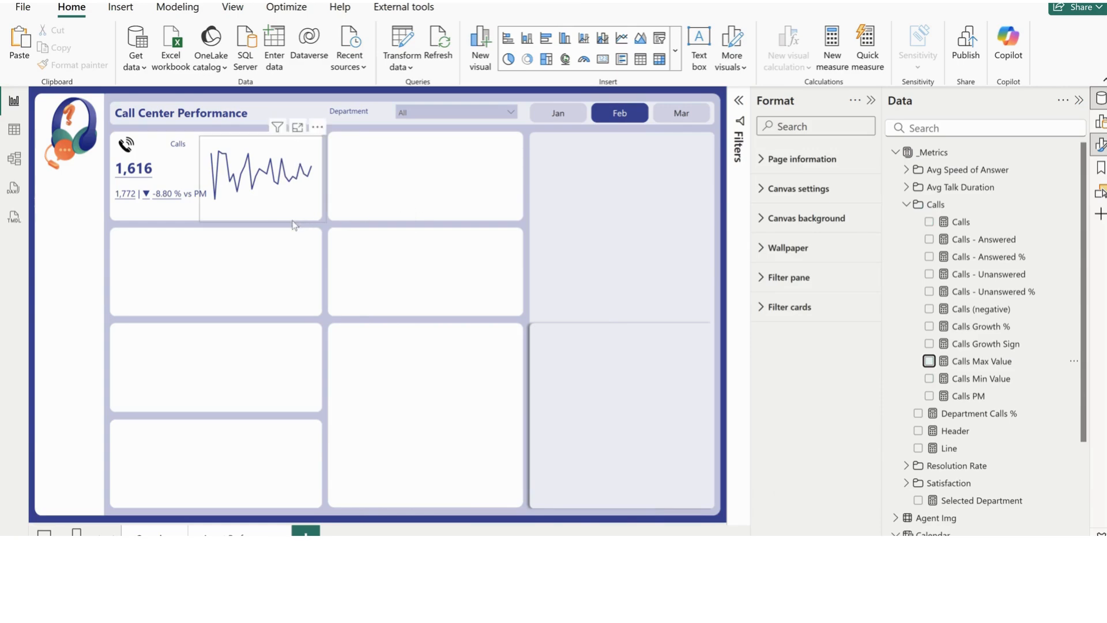
Add Calls Min Value and Calls Max Value to the Calls line chart's y-axis and turn off its legend
{"action": "left_click", "coordinate": [322, 218]}
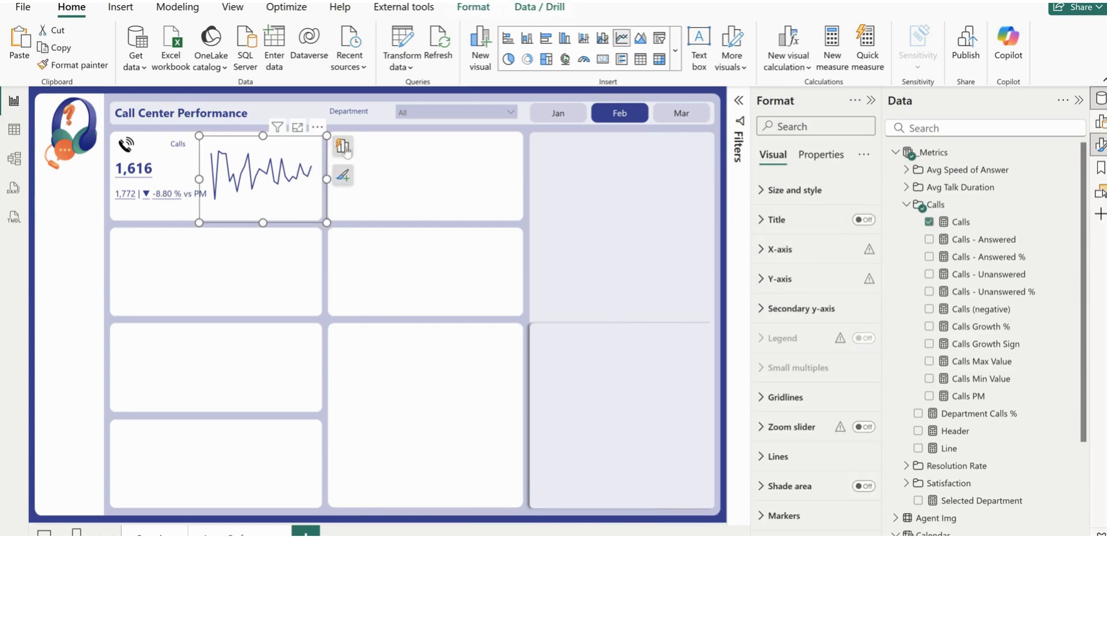
{"action": "left_click", "coordinate": [345, 151]}
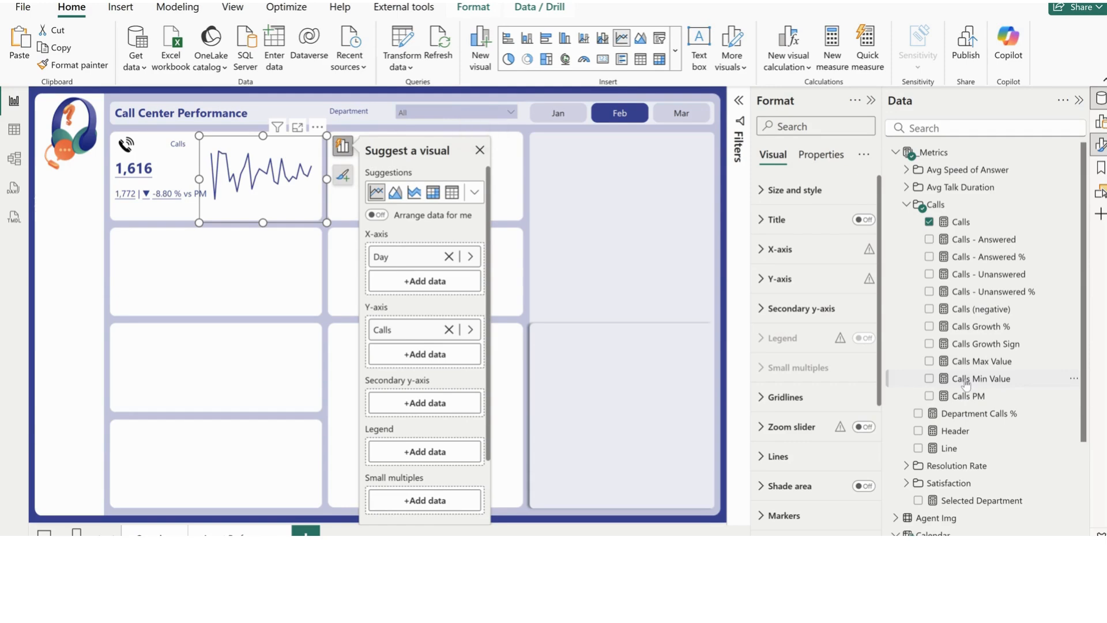
{"action": "left_click_drag", "start_coordinate": [966, 380], "coordinate": [424, 354]}
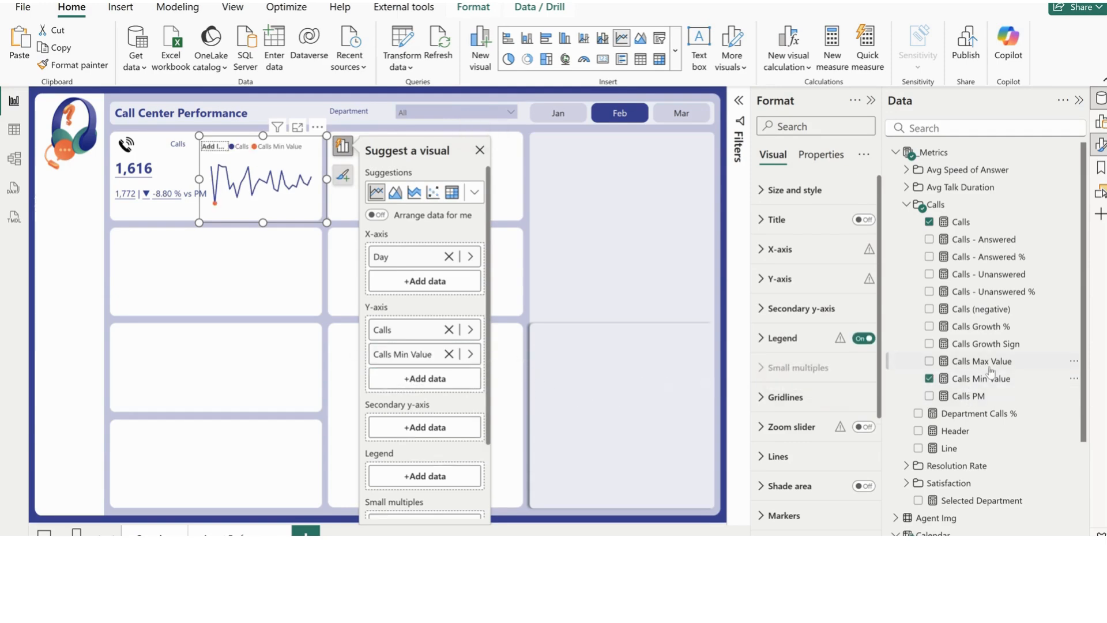
{"action": "left_click_drag", "start_coordinate": [989, 366], "coordinate": [442, 385]}
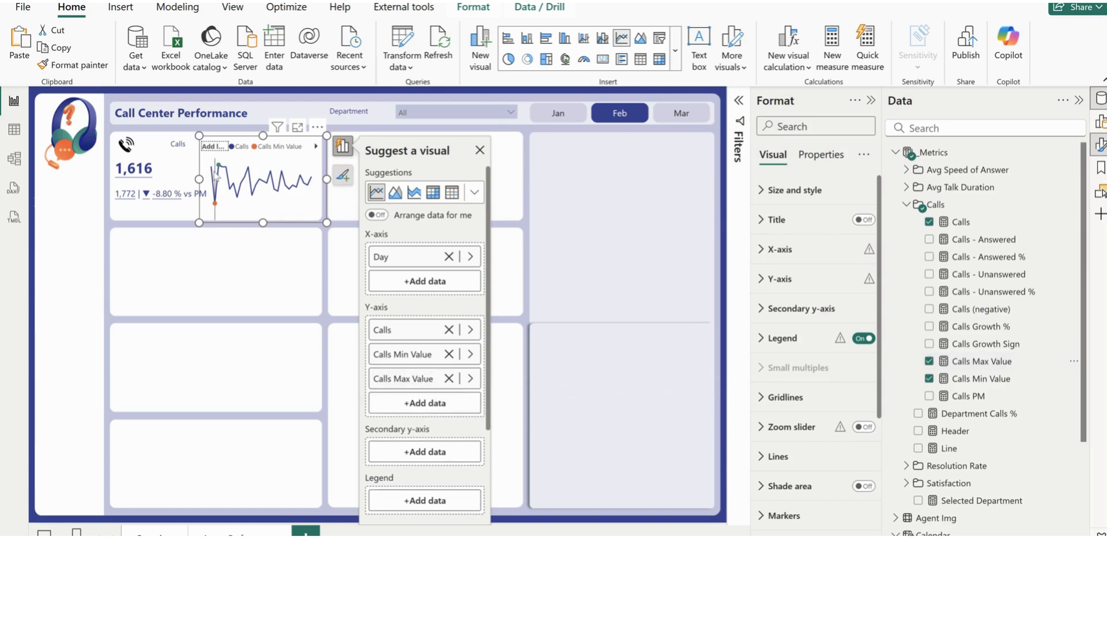
{"action": "mouse_move", "coordinate": [219, 172]}
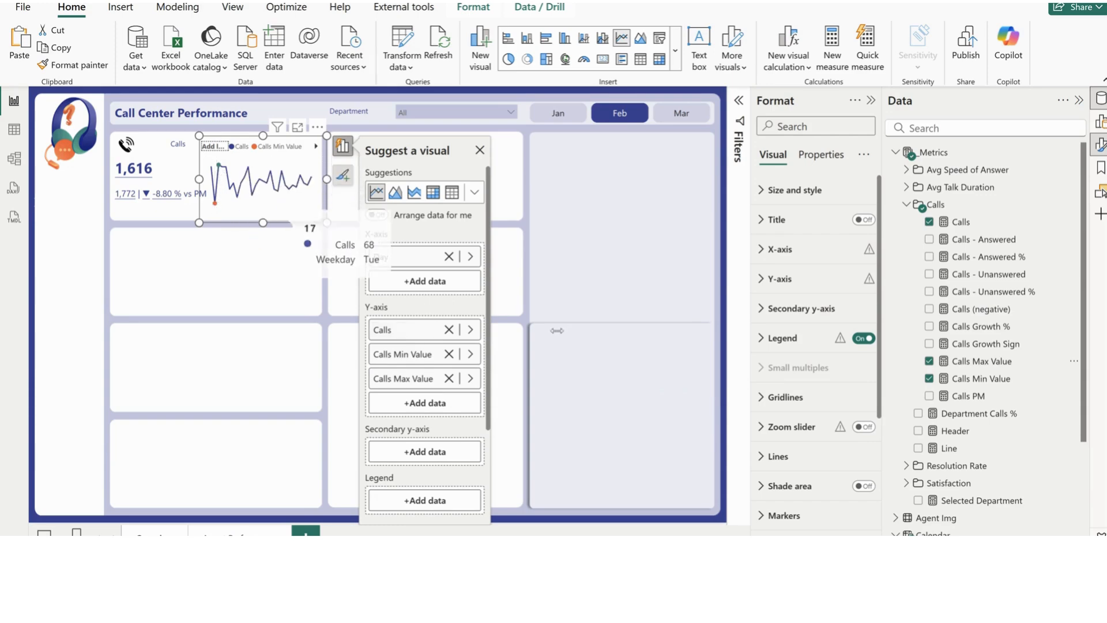
{"action": "left_click", "coordinate": [860, 339]}
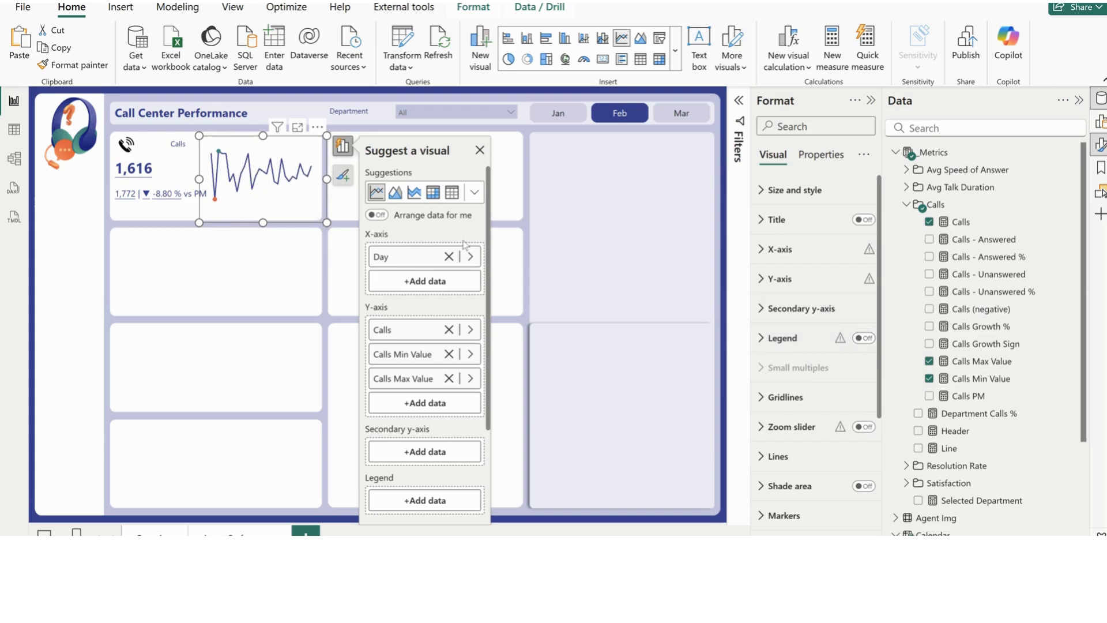
{"action": "left_click", "coordinate": [517, 215]}
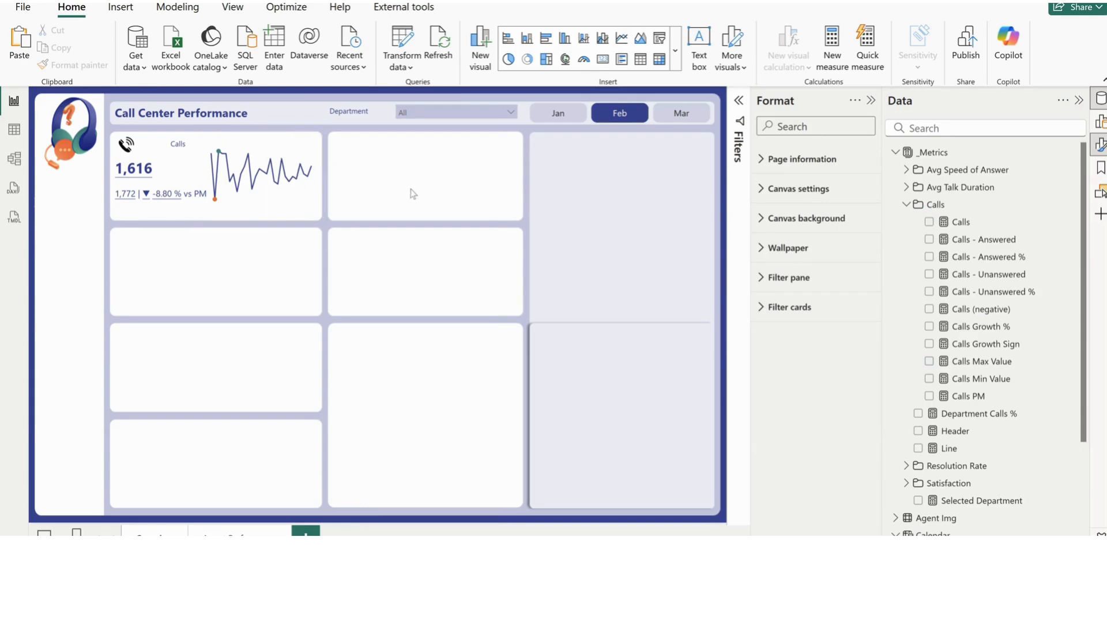
{"action": "mouse_move", "coordinate": [219, 166]}
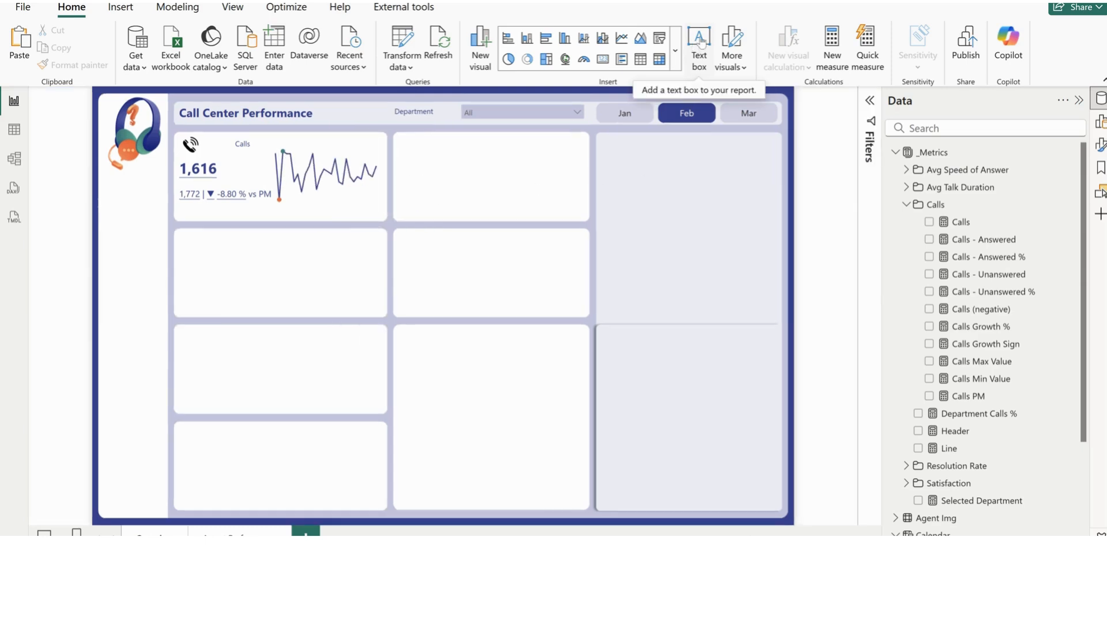
Insert a text box reading "Min Max" over the middle column of cards
{"action": "left_click", "coordinate": [698, 45]}
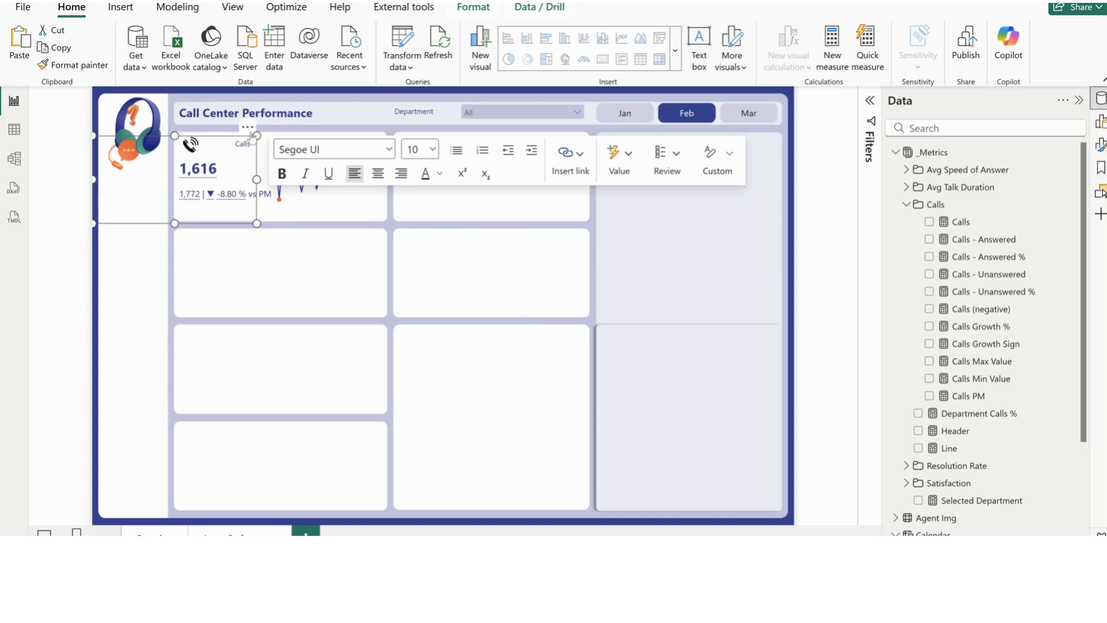
{"action": "left_click_drag", "start_coordinate": [247, 126], "coordinate": [583, 289]}
{"action": "left_click", "coordinate": [466, 306]}
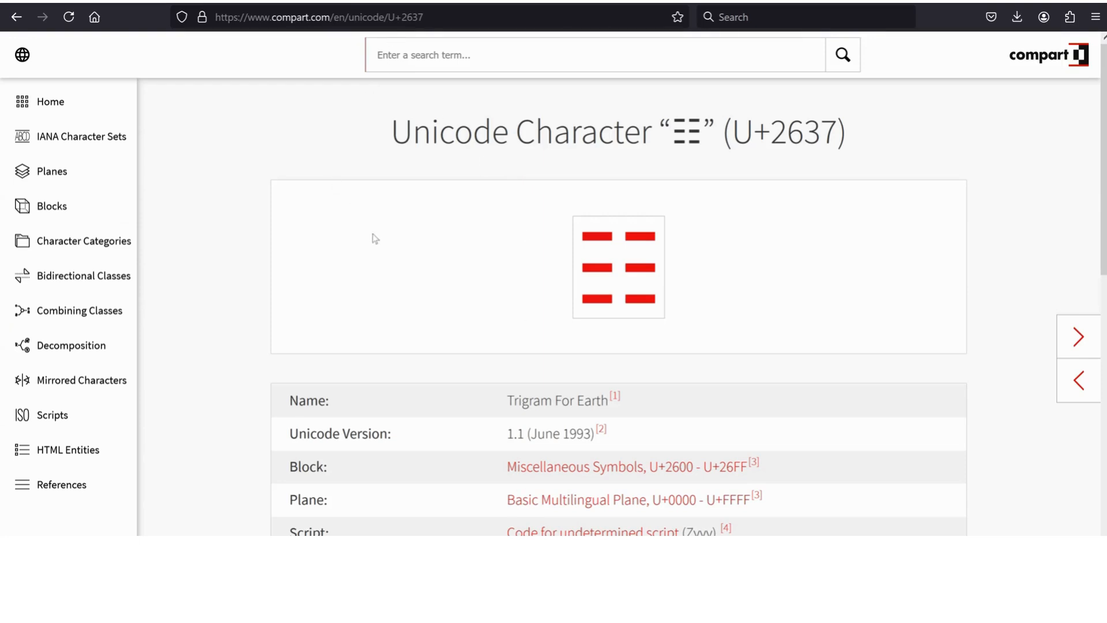
Switch to the Compart Unicode site in the browser and search it for "circle"
{"action": "scroll", "coordinate": [375, 238], "scroll_direction": "down", "scroll_amount": 5}
{"action": "scroll", "coordinate": [375, 238], "scroll_direction": "up", "scroll_amount": 5}
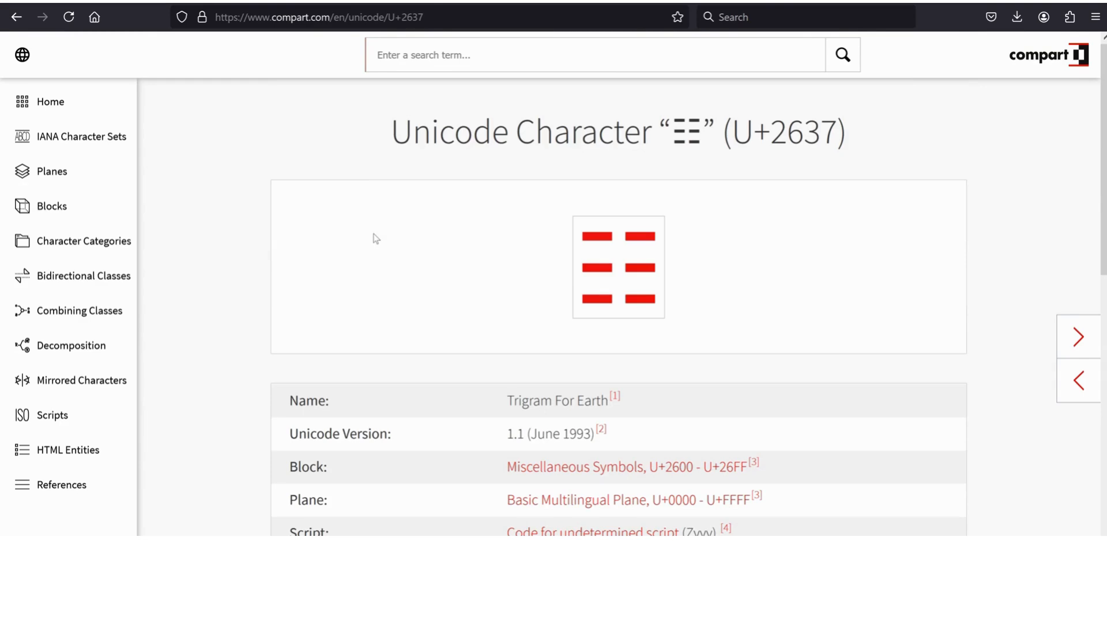
{"action": "left_click", "coordinate": [473, 60]}
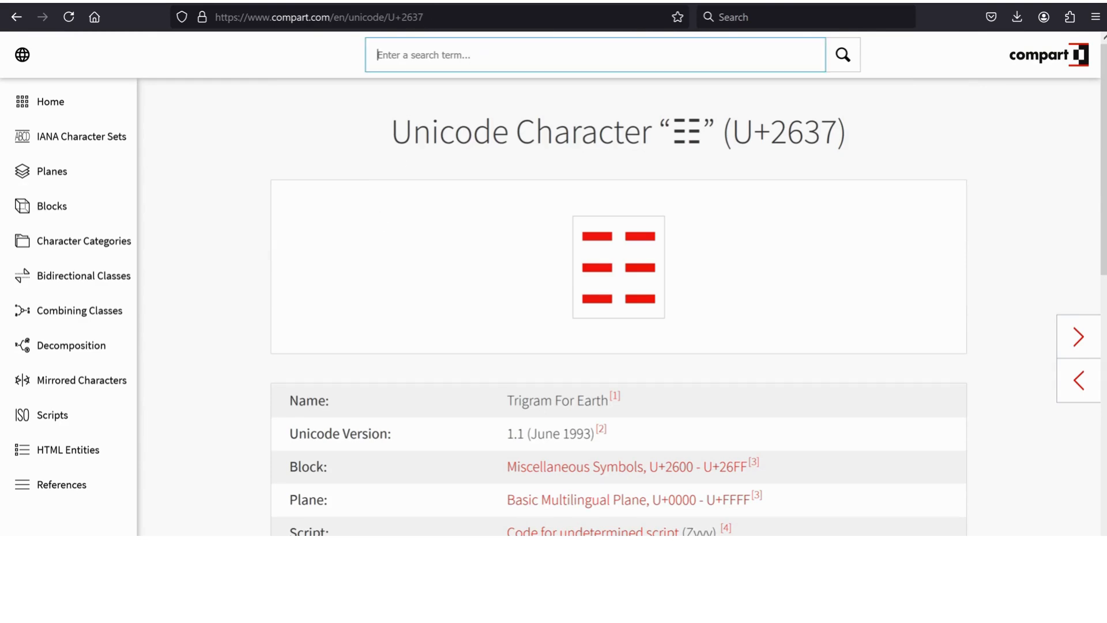
{"action": "type", "text": "circ"}
{"action": "type", "text": "le"}
{"action": "key", "text": "Return"}
Open the Black Circle For Record character (U+23FA), copy its symbol and return to Power BI
{"action": "scroll", "coordinate": [447, 306], "scroll_direction": "down", "scroll_amount": 5}
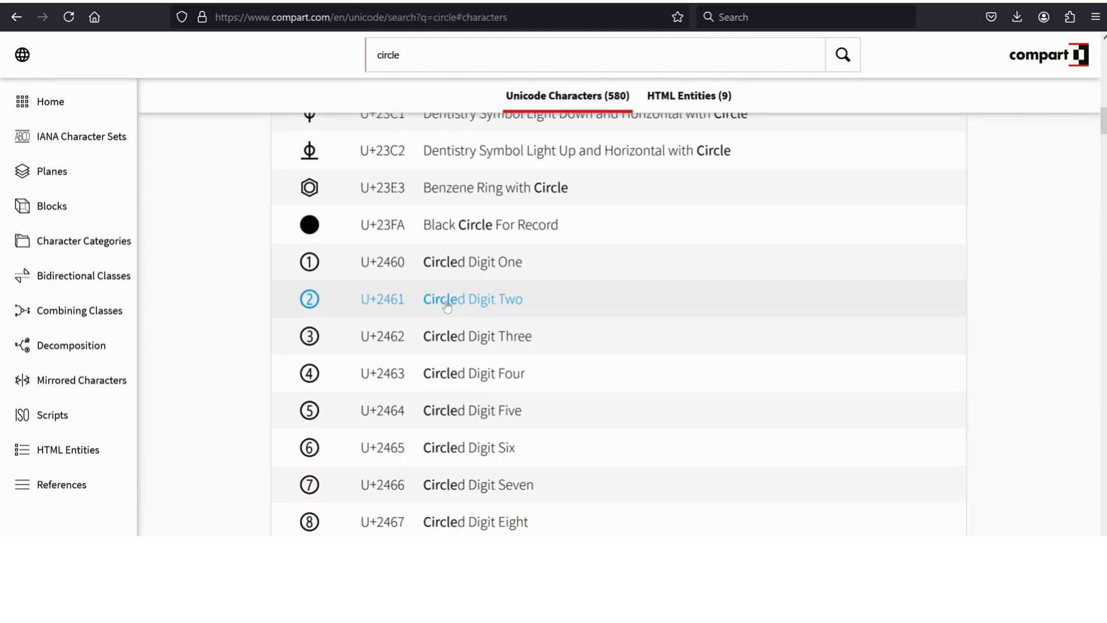
{"action": "left_click", "coordinate": [471, 230]}
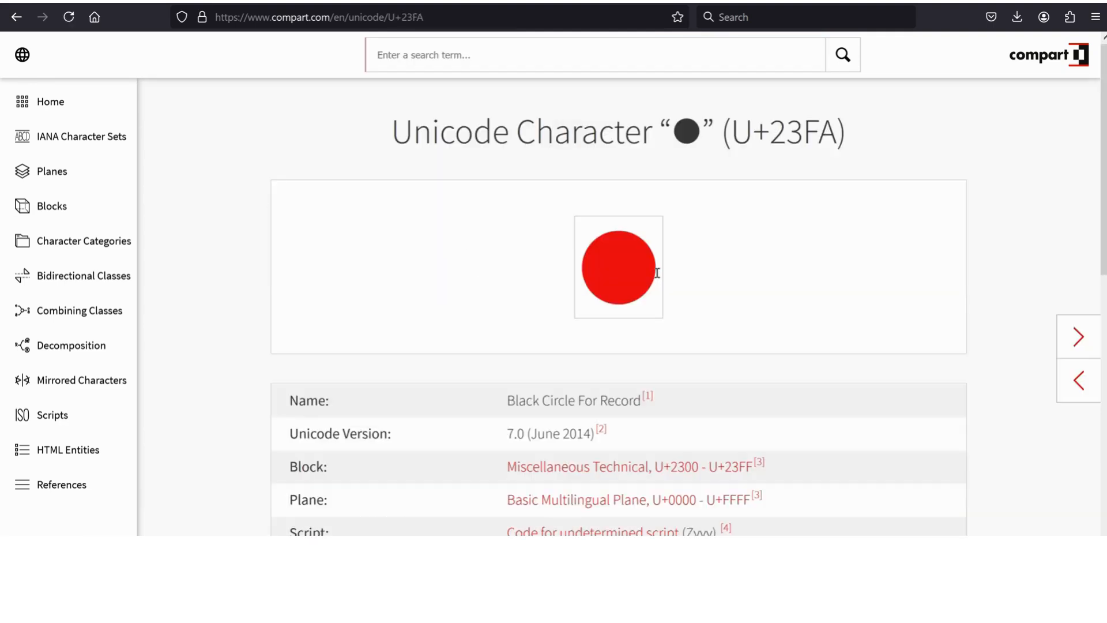
{"action": "left_click_drag", "start_coordinate": [657, 272], "coordinate": [598, 275]}
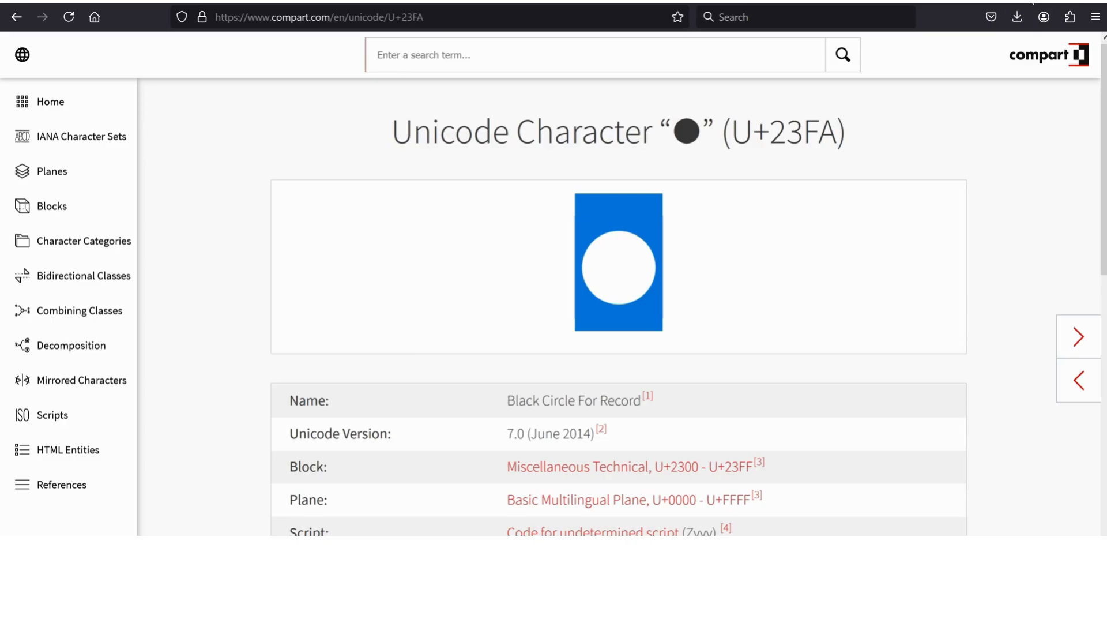
{"action": "left_click", "coordinate": [1032, 2]}
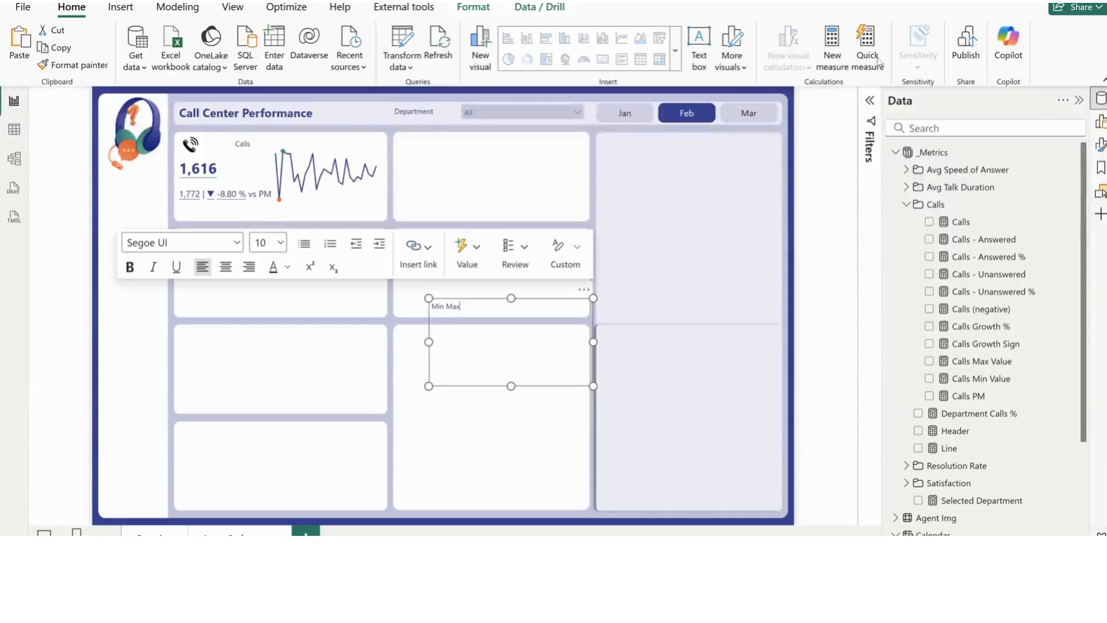
Paste the circle symbol in front of both Min and Max in the text box, leaving a gap between the two labels
{"action": "left_click", "coordinate": [434, 306]}
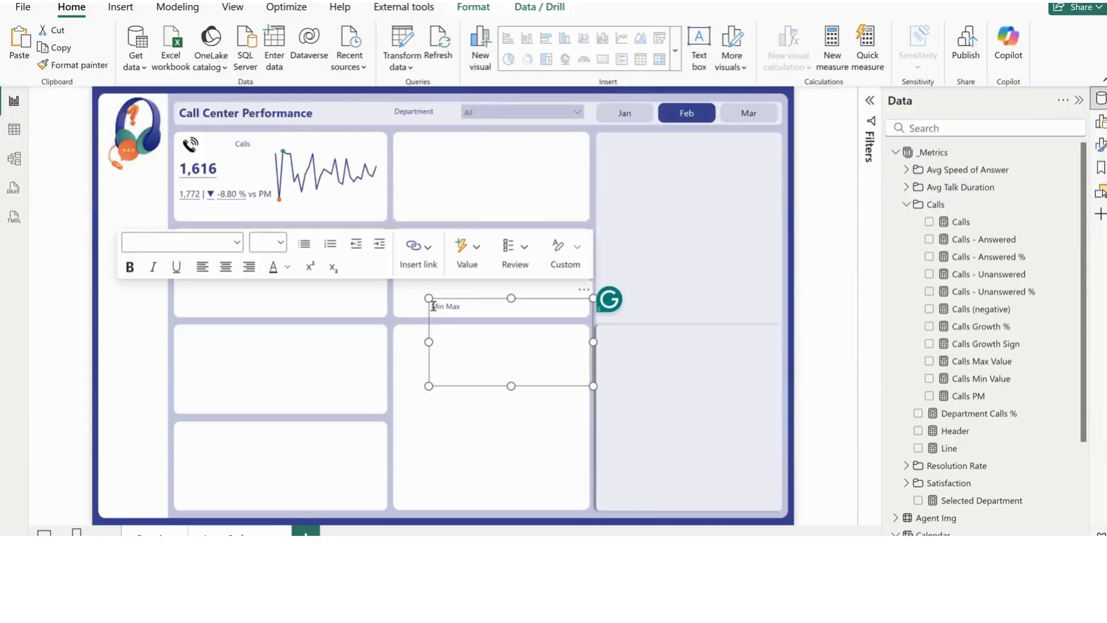
{"action": "type", "text": "🔴"}
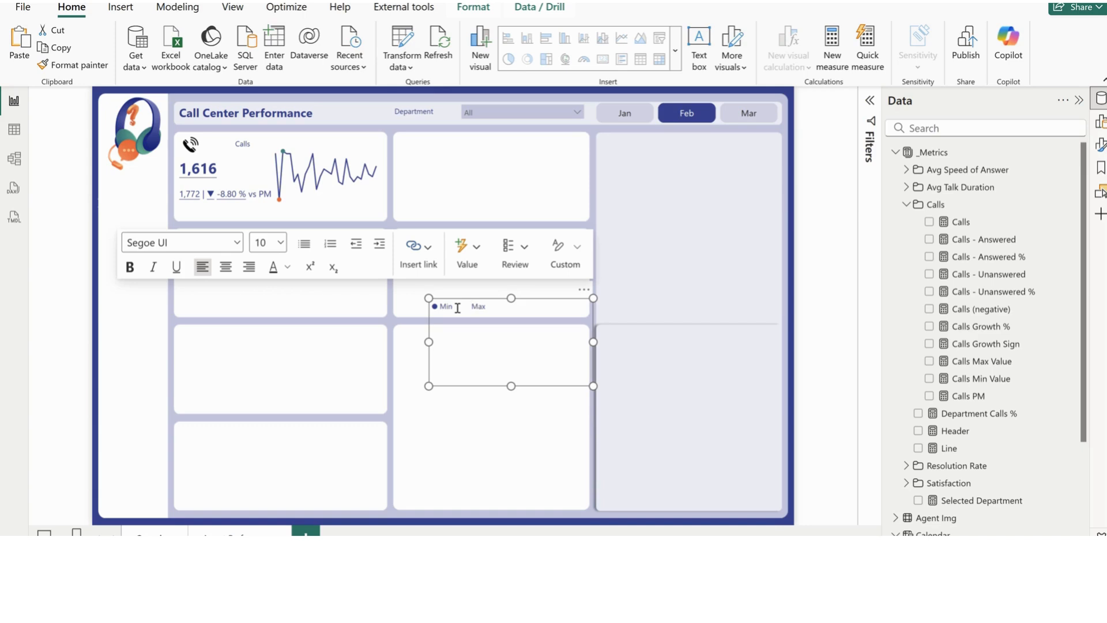
{"action": "type", "text": "●"}
Color the circle before Min orange and the circle before Max teal
{"action": "left_click_drag", "start_coordinate": [437, 306], "coordinate": [433, 302]}
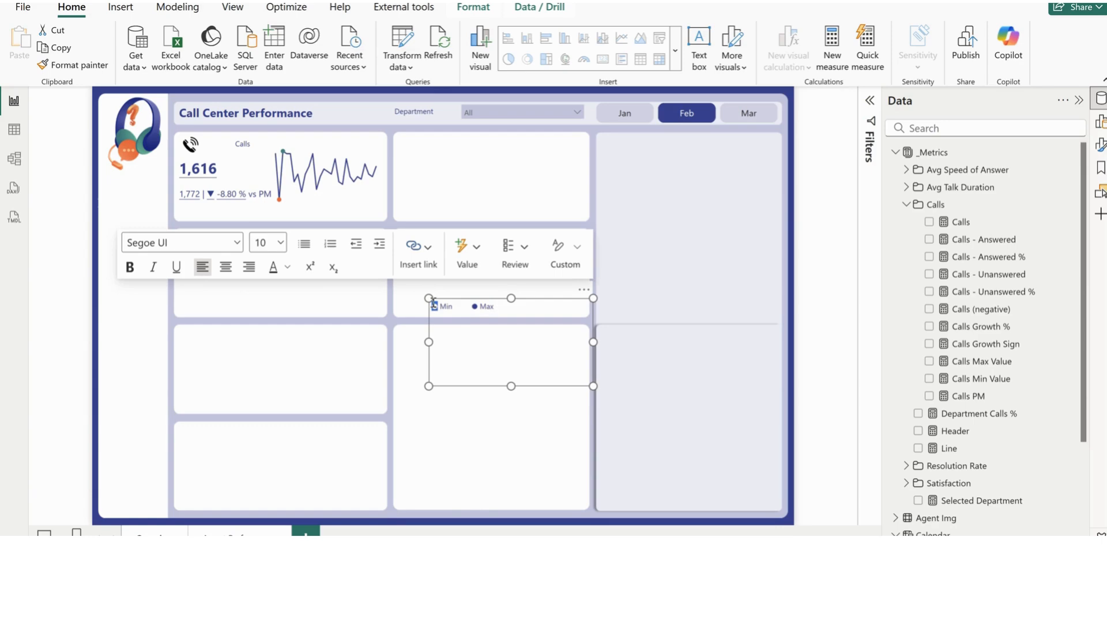
{"action": "left_click", "coordinate": [287, 267]}
{"action": "left_click", "coordinate": [383, 484]}
{"action": "left_click_drag", "start_coordinate": [476, 306], "coordinate": [470, 306]}
{"action": "left_click", "coordinate": [287, 267]}
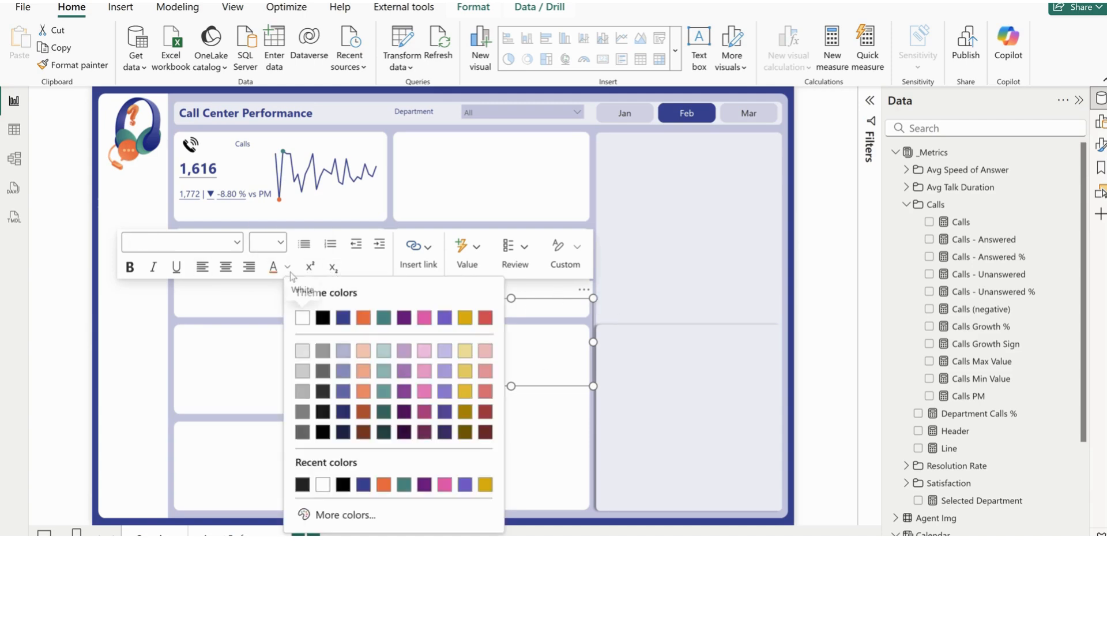
{"action": "left_click", "coordinate": [407, 487]}
Shrink the Min/Max text box to fit its text and move it above the trend line in the Calls card
{"action": "left_click_drag", "start_coordinate": [511, 385], "coordinate": [511, 318]}
{"action": "left_click_drag", "start_coordinate": [592, 307], "coordinate": [384, 129]}
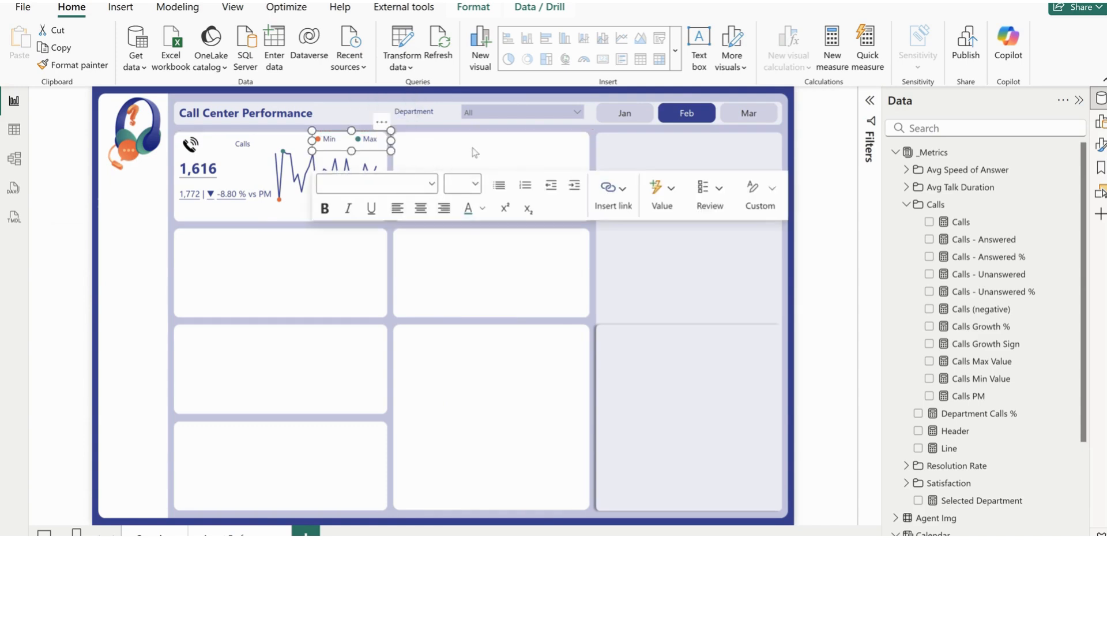
{"action": "left_click", "coordinate": [501, 151]}
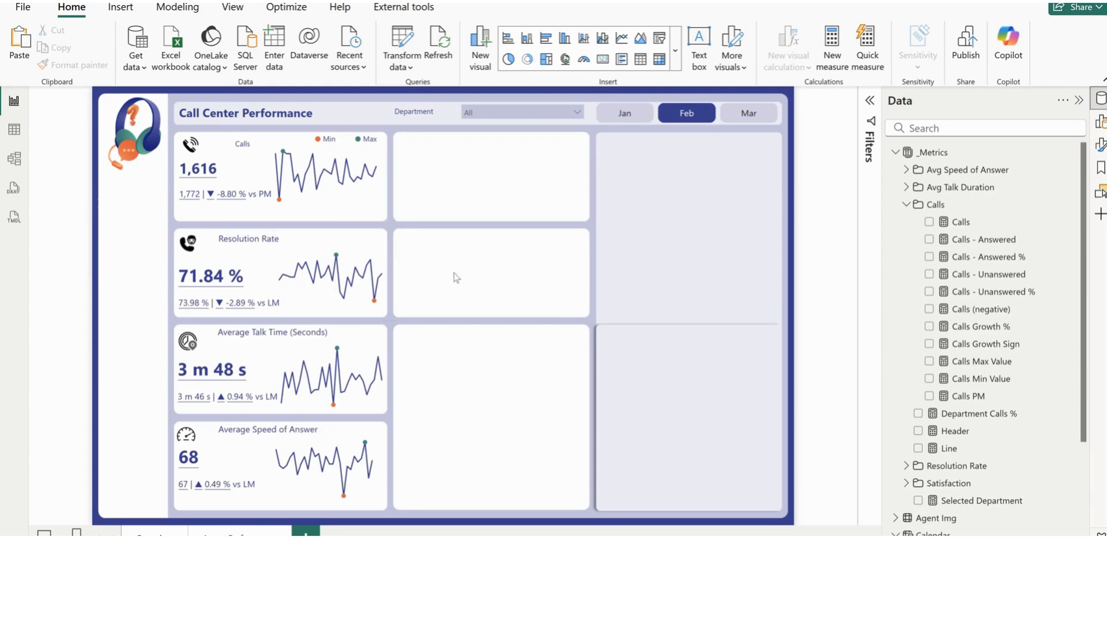
Examine the DAX formulas of the Calls - Resolved and Resolution Rate measures in the Resolution Rate folder
{"action": "left_click", "coordinate": [210, 234]}
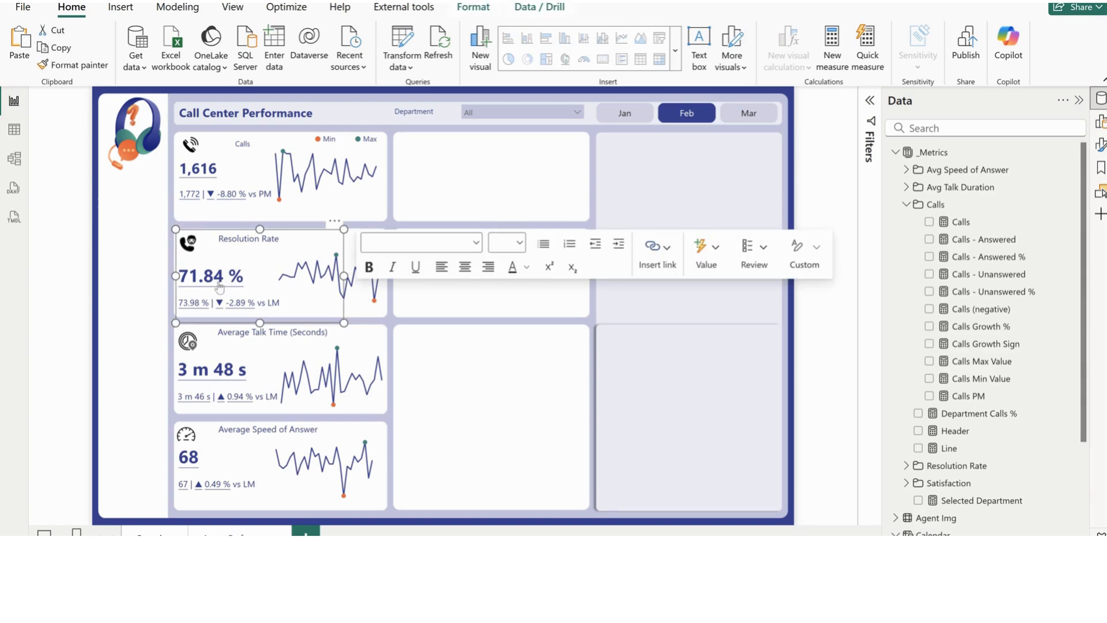
{"action": "left_click", "coordinate": [906, 205]}
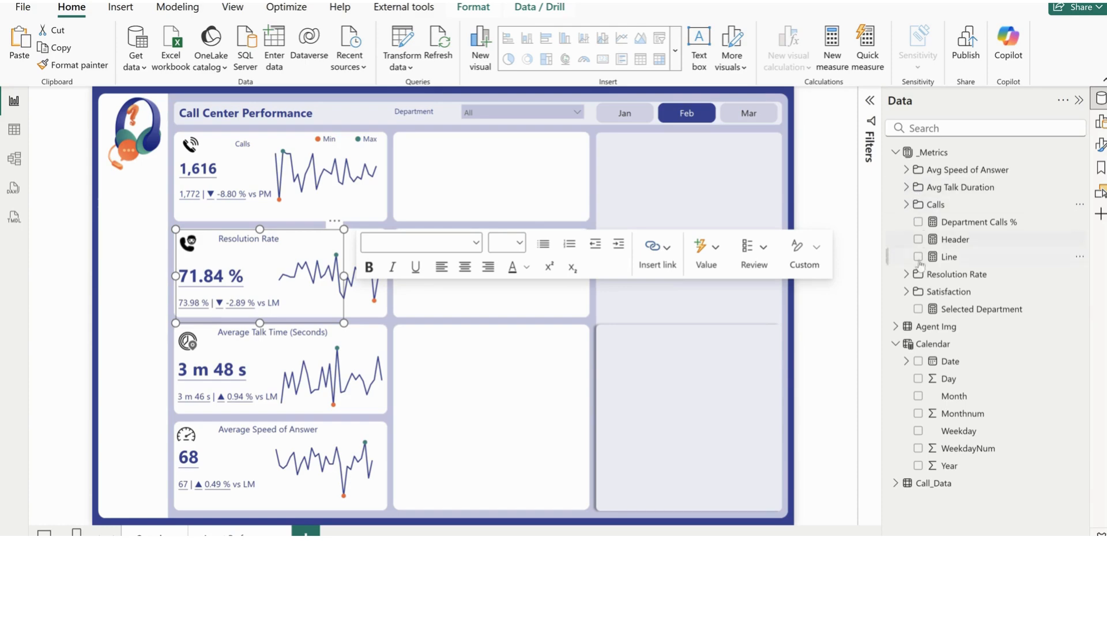
{"action": "left_click", "coordinate": [911, 276]}
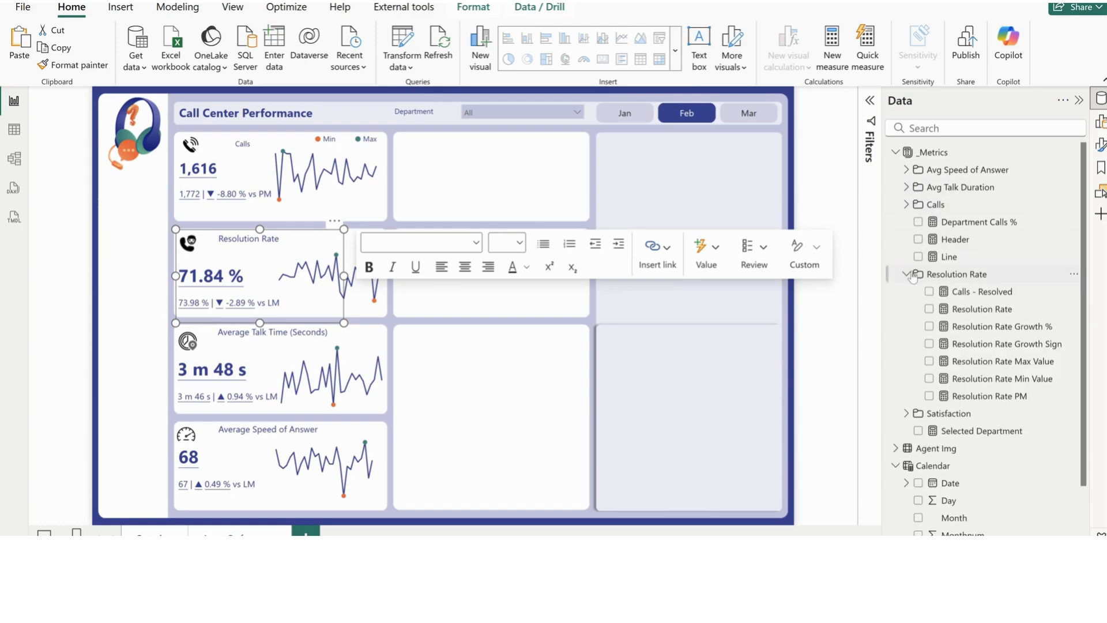
{"action": "left_click", "coordinate": [979, 293]}
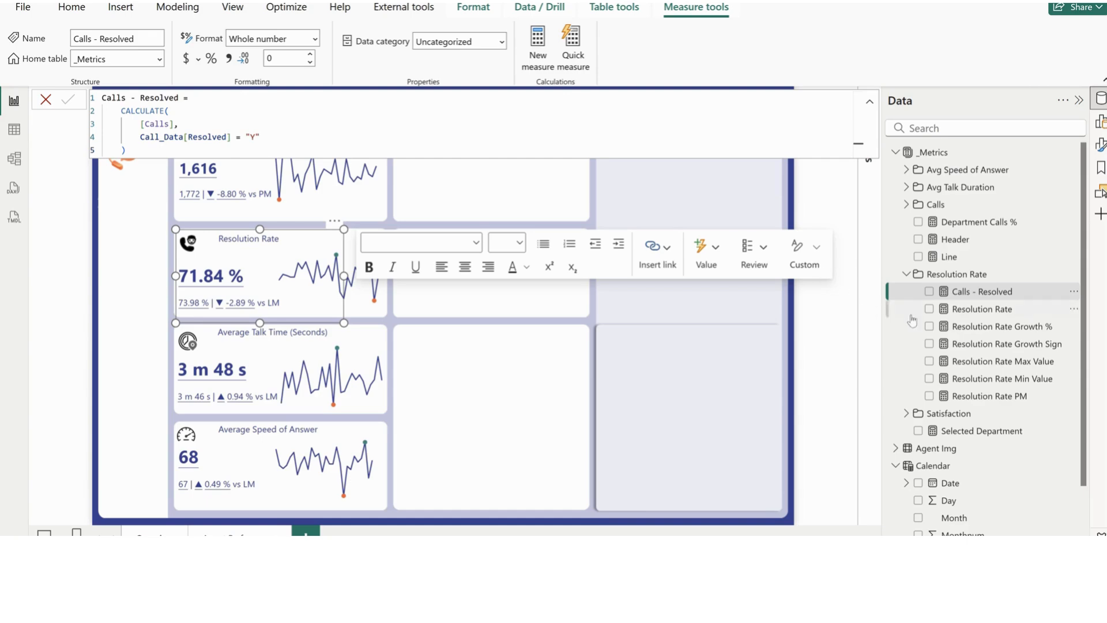
{"action": "left_click", "coordinate": [975, 311]}
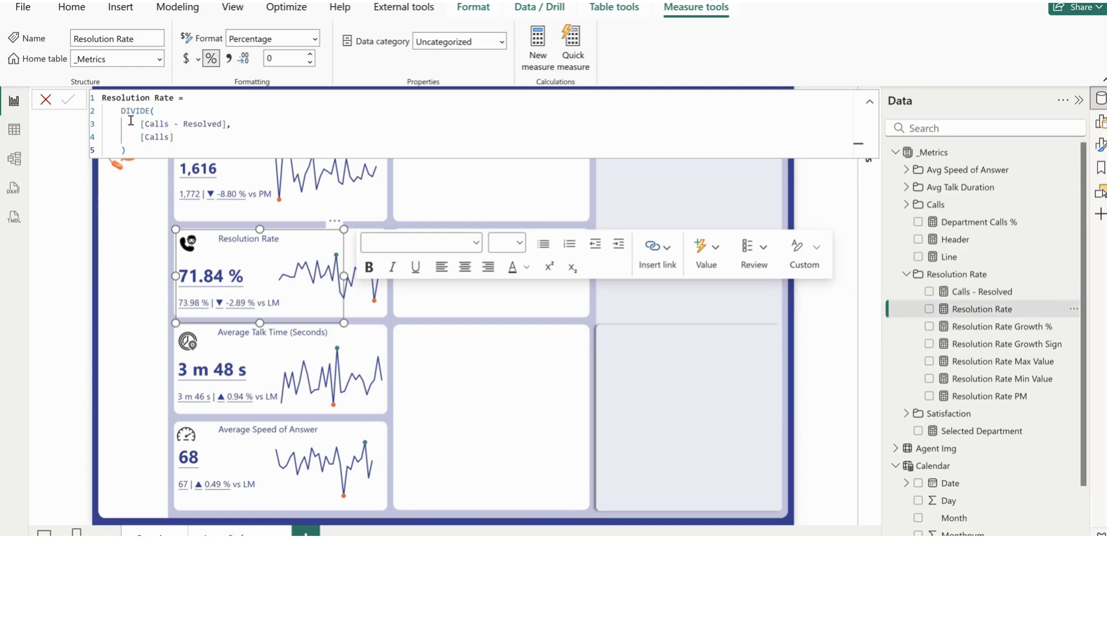
{"action": "left_click_drag", "start_coordinate": [249, 124], "coordinate": [144, 123]}
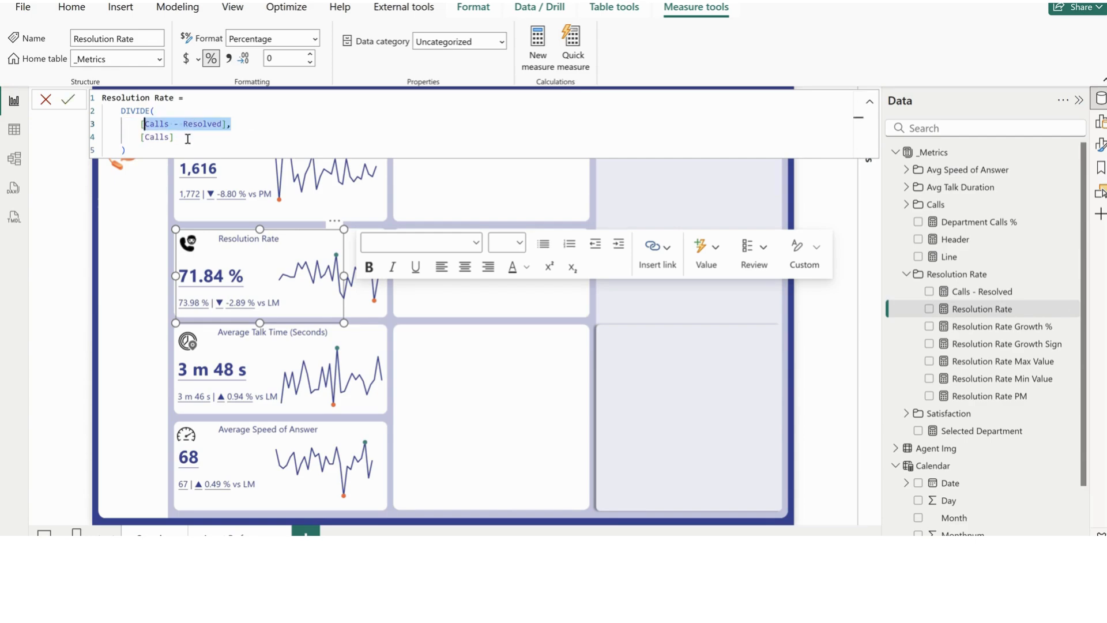
Examine how Resolution Rate Growth % is calculated, including the Resolution Rate PM measure it uses
{"action": "left_click", "coordinate": [977, 326]}
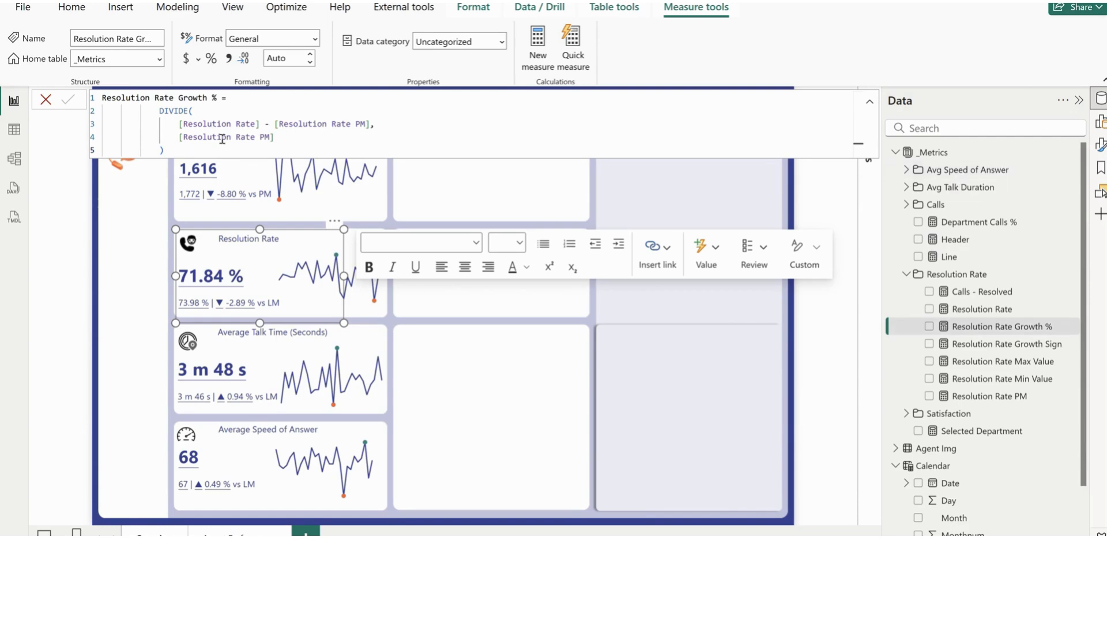
{"action": "left_click", "coordinate": [989, 395]}
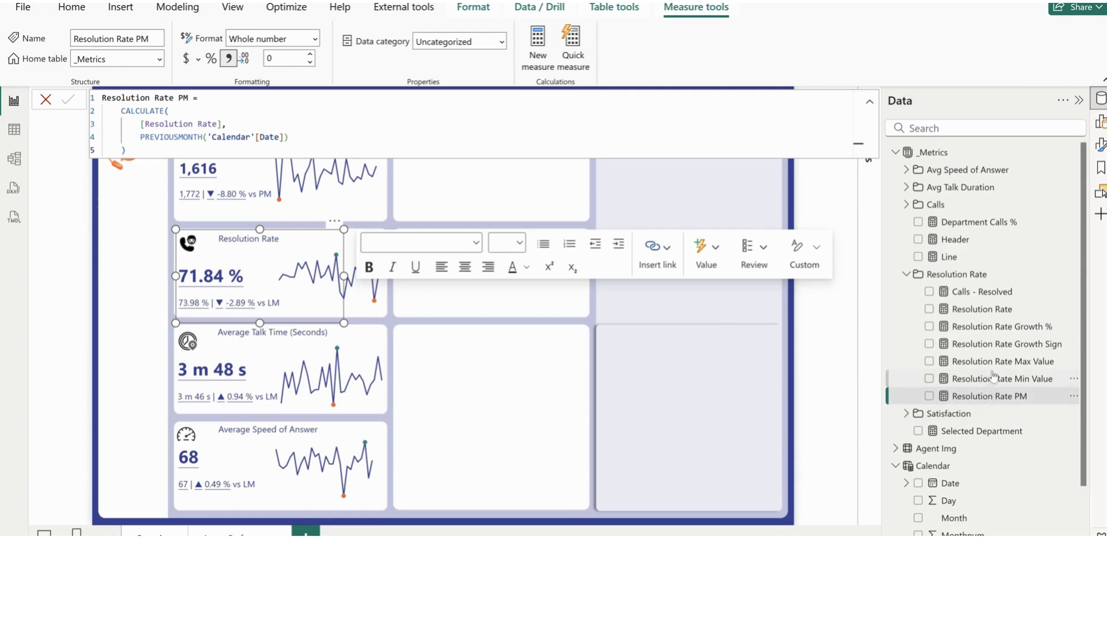
{"action": "left_click", "coordinate": [979, 331]}
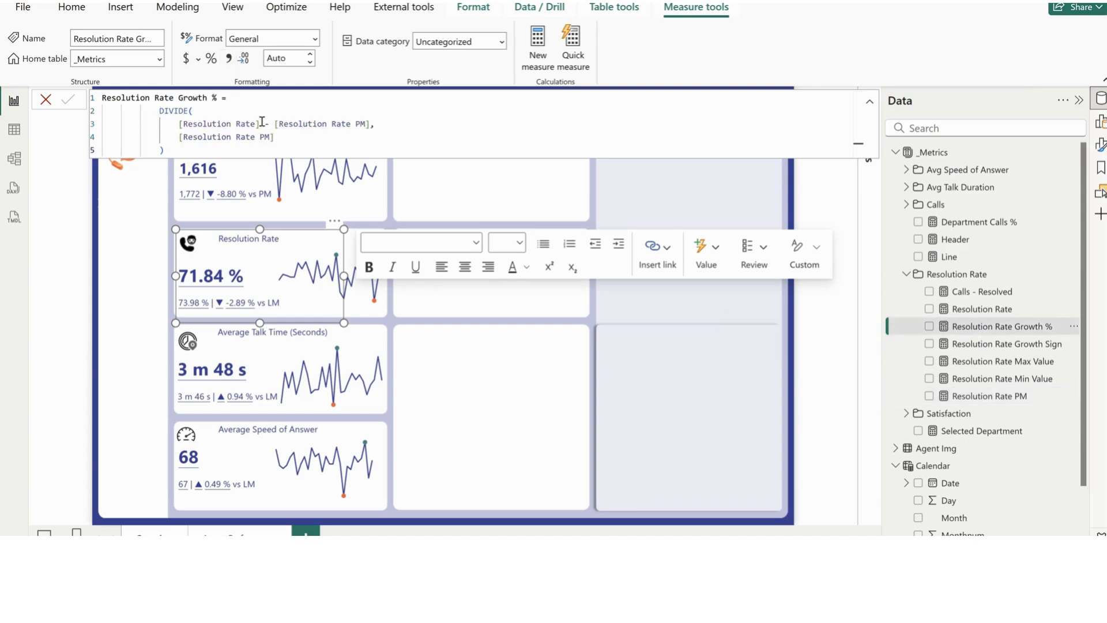
{"action": "left_click_drag", "start_coordinate": [262, 123], "coordinate": [176, 124]}
{"action": "left_click_drag", "start_coordinate": [382, 124], "coordinate": [183, 137]}
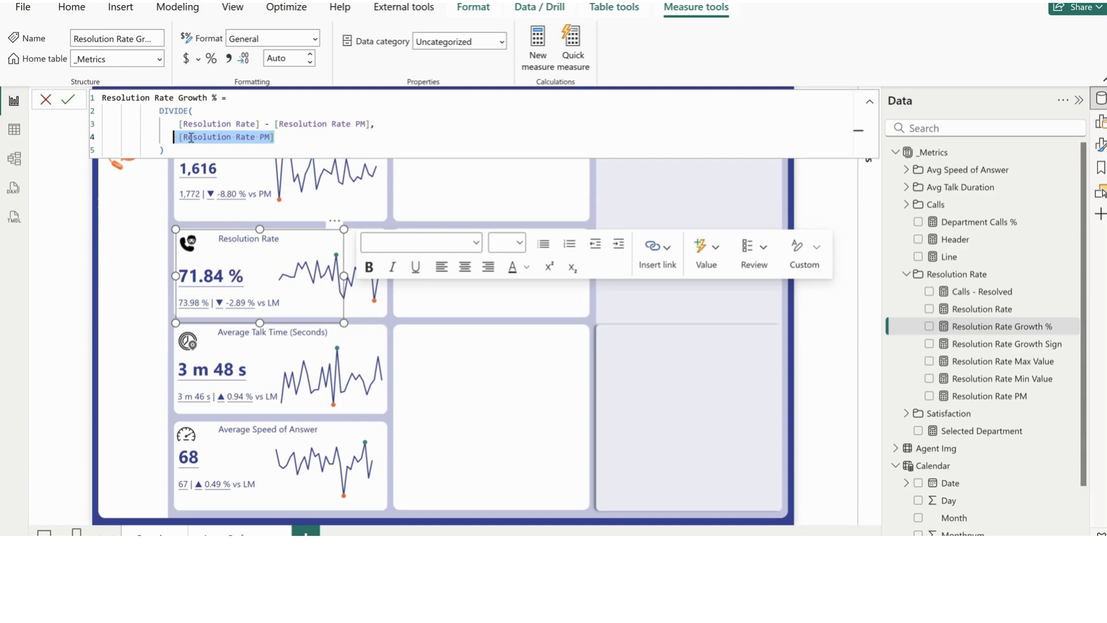
Examine the formulas of Resolution Rate Growth Sign, Max Value and Min Value, ending with Resolution Rate PM
{"action": "left_click", "coordinate": [995, 346]}
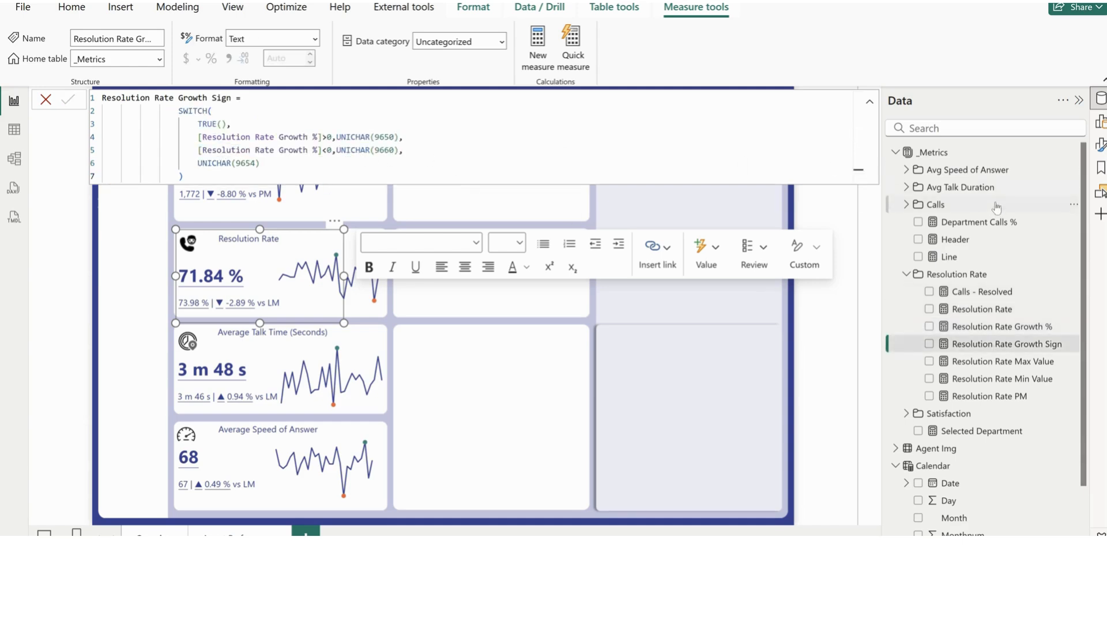
{"action": "left_click", "coordinate": [999, 363]}
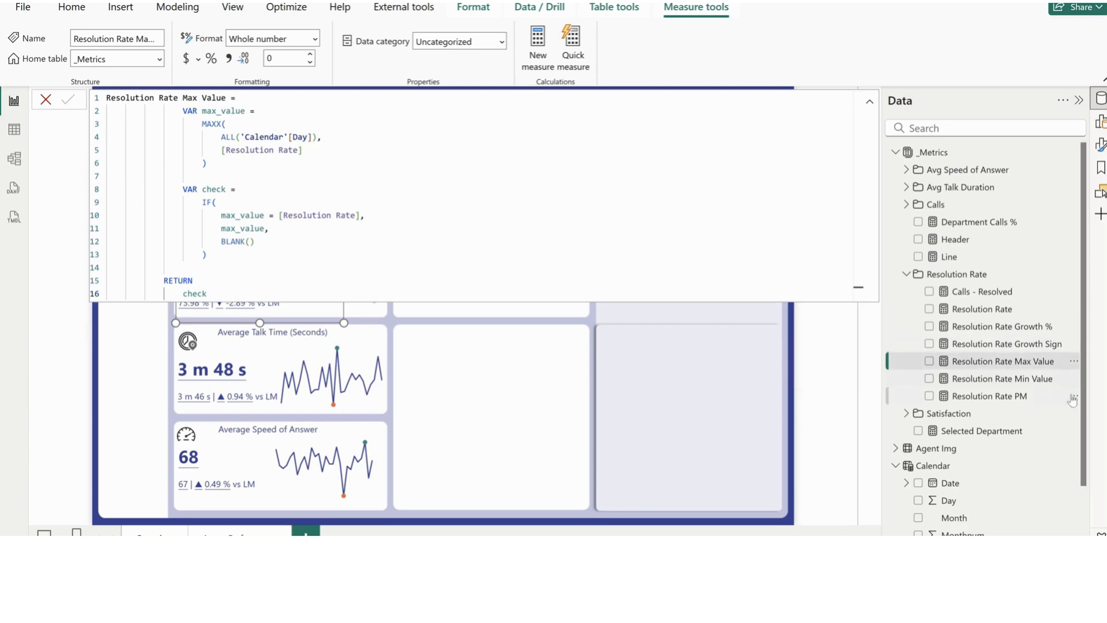
{"action": "left_click", "coordinate": [1019, 382]}
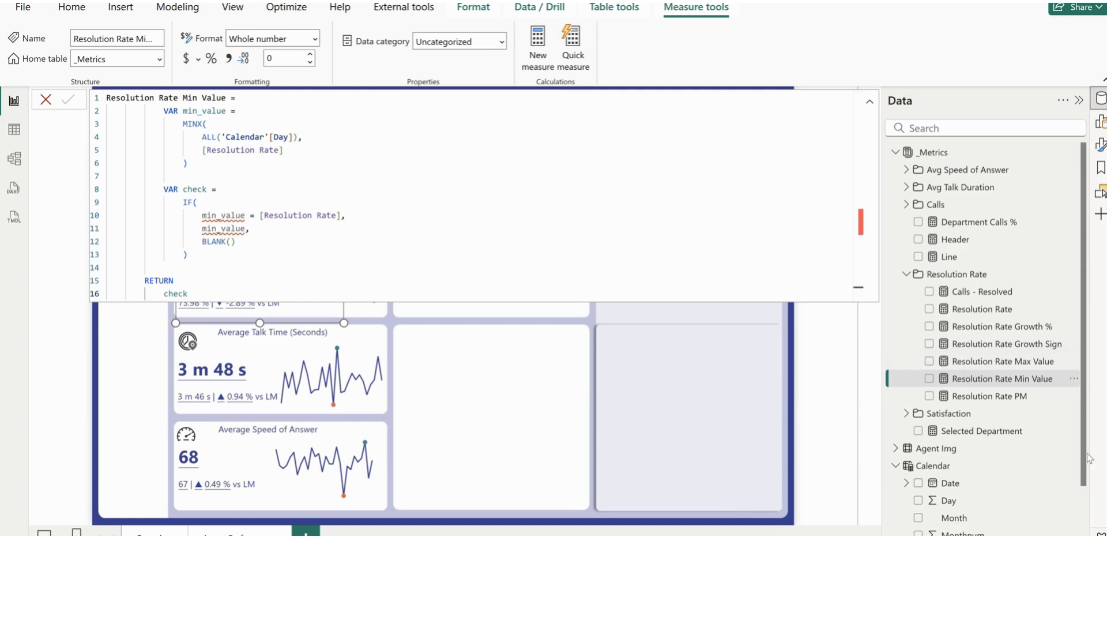
{"action": "left_click", "coordinate": [988, 397]}
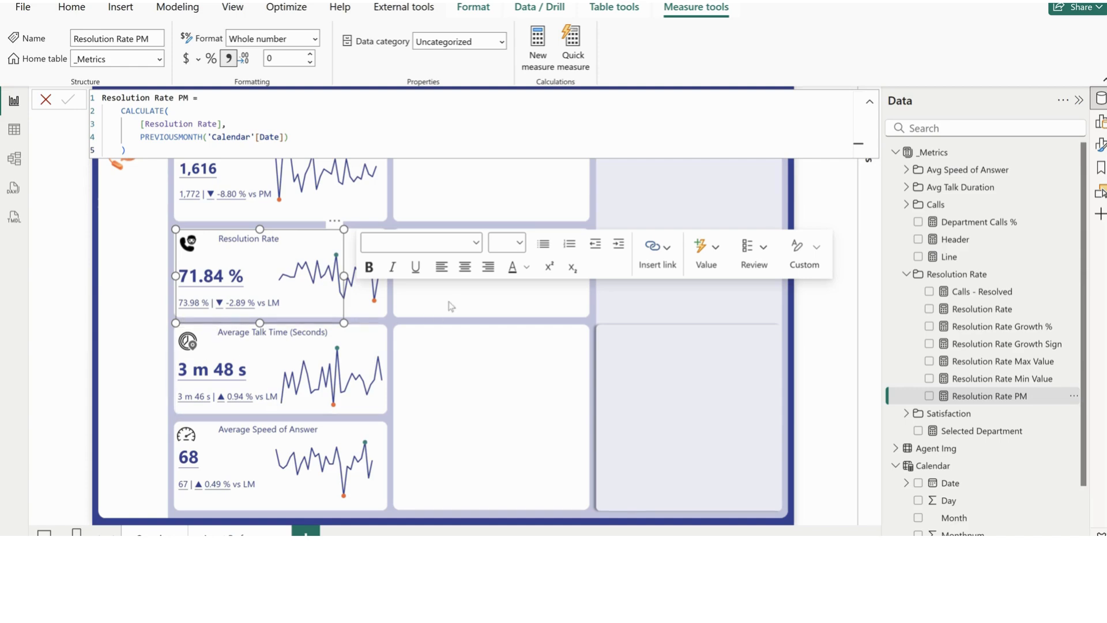
Check which fields the Resolution Rate line chart uses on its x-axis and y-axis
{"action": "left_click", "coordinate": [367, 323]}
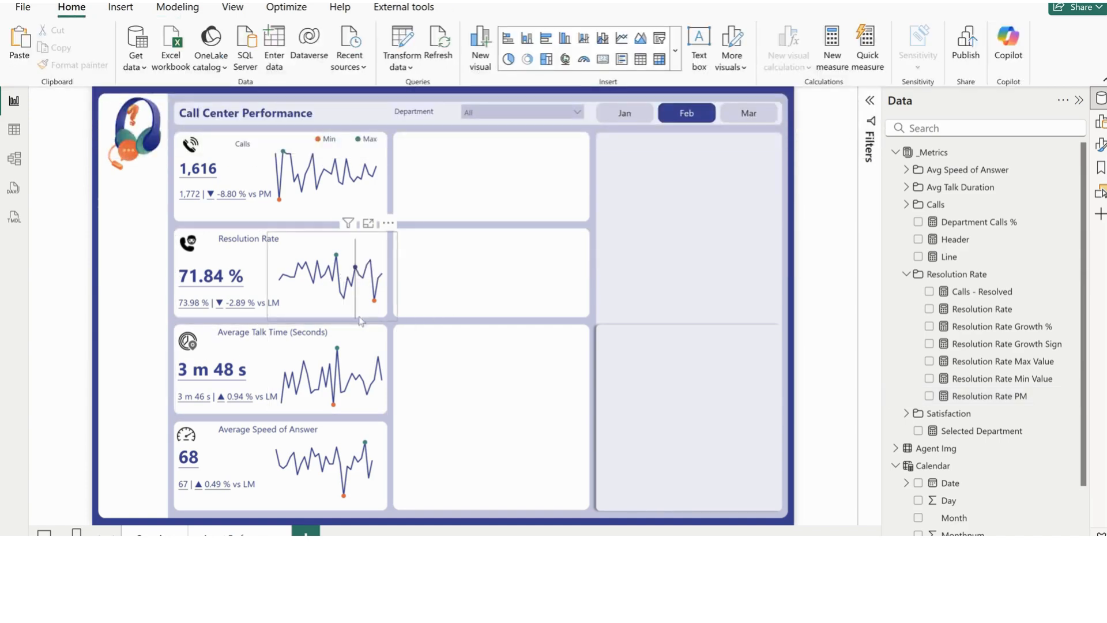
{"action": "left_click", "coordinate": [396, 321]}
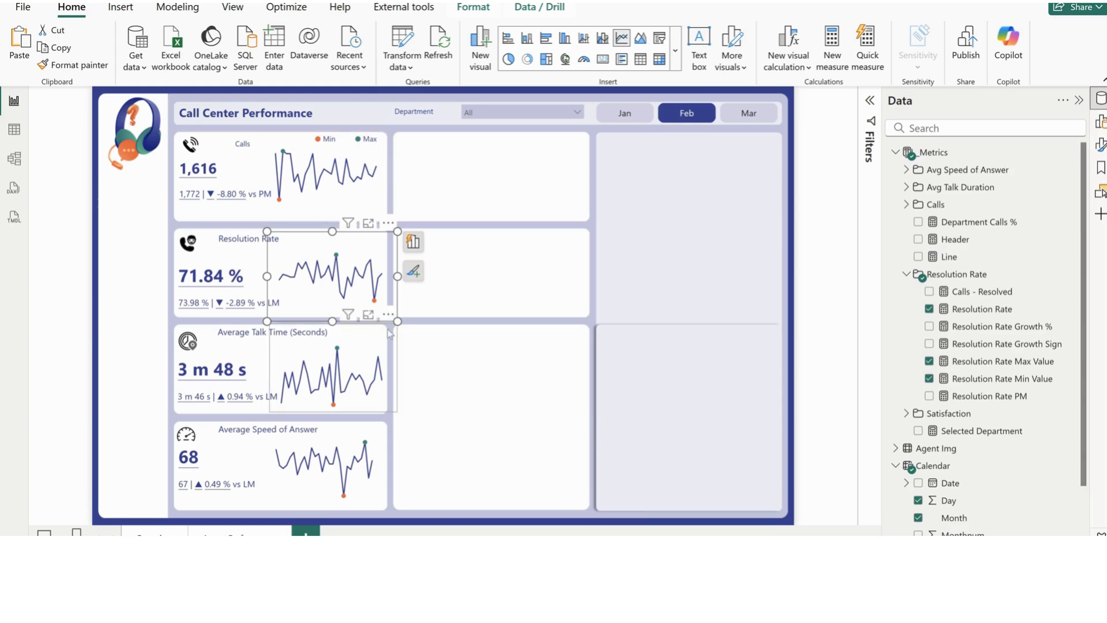
{"action": "left_click", "coordinate": [412, 241]}
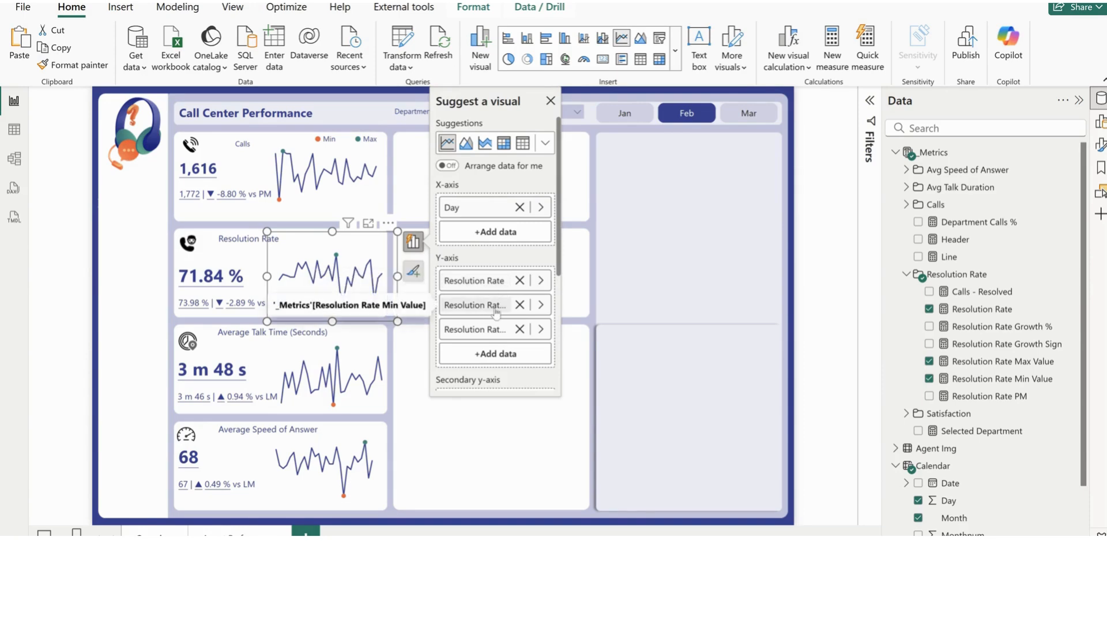
{"action": "left_click", "coordinate": [633, 288]}
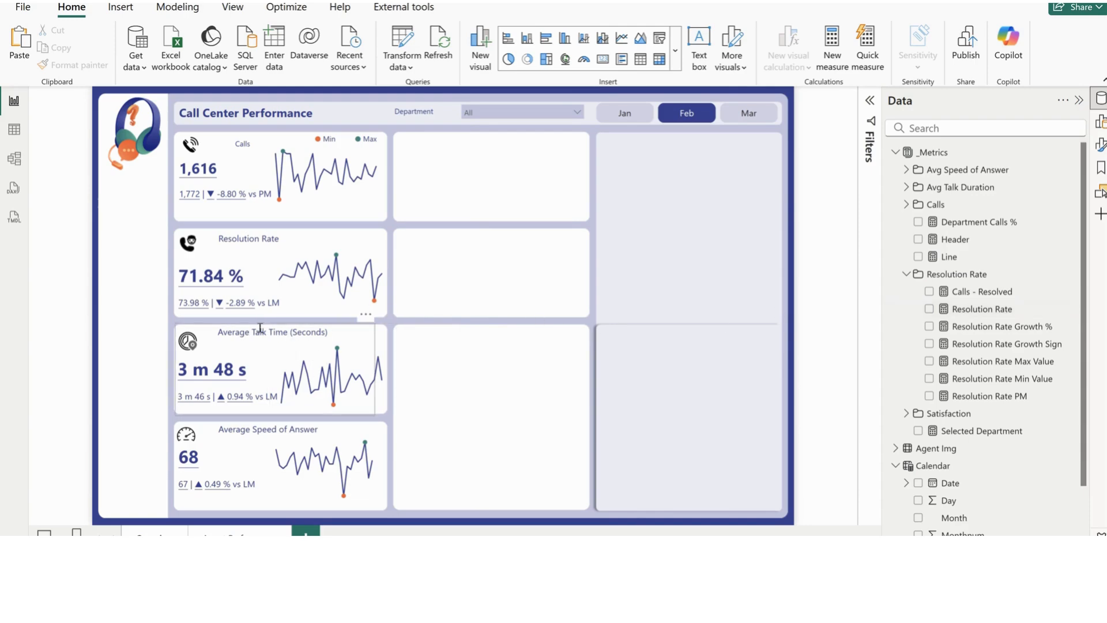
Select the Average Talk Time card's text box and view the Avg Talk Duration measure's formula
{"action": "left_click", "coordinate": [263, 326]}
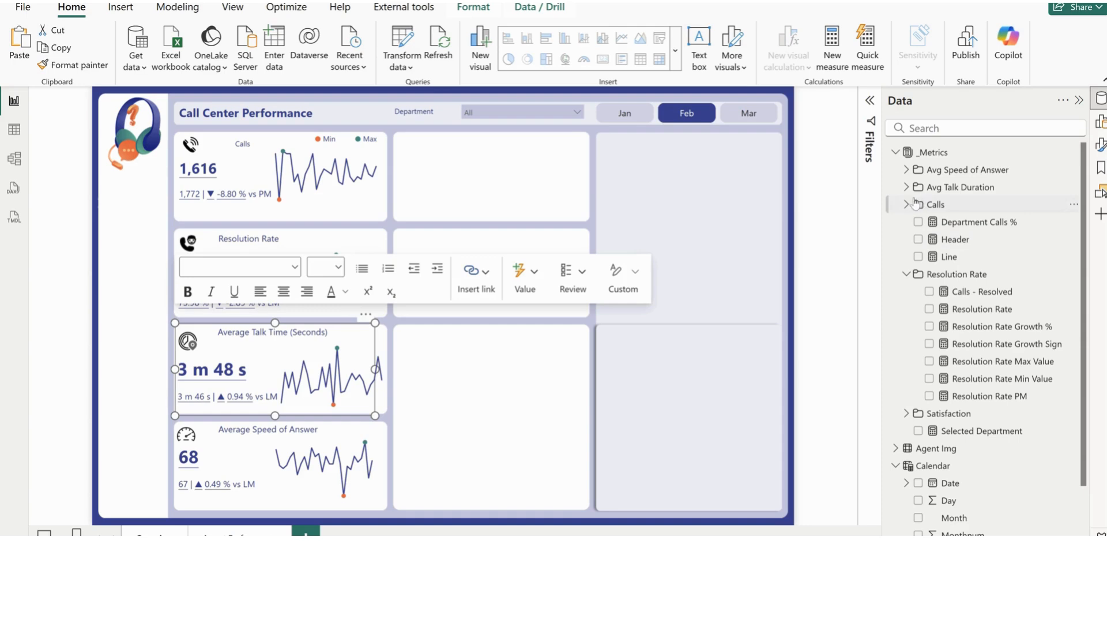
{"action": "left_click", "coordinate": [906, 275]}
{"action": "left_click", "coordinate": [905, 187]}
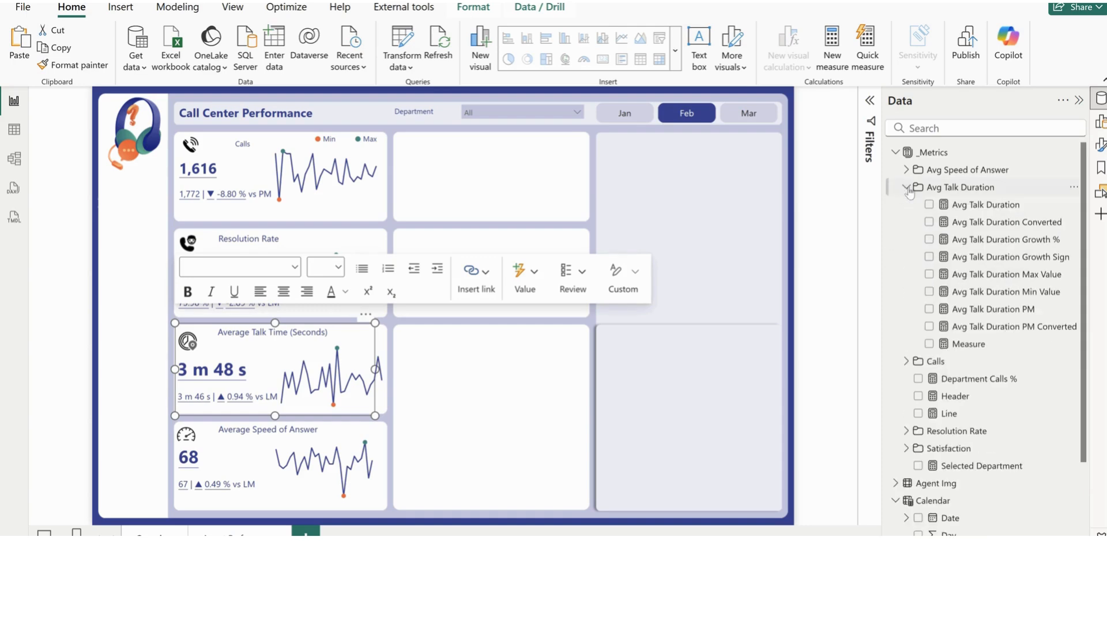
{"action": "left_click", "coordinate": [984, 205]}
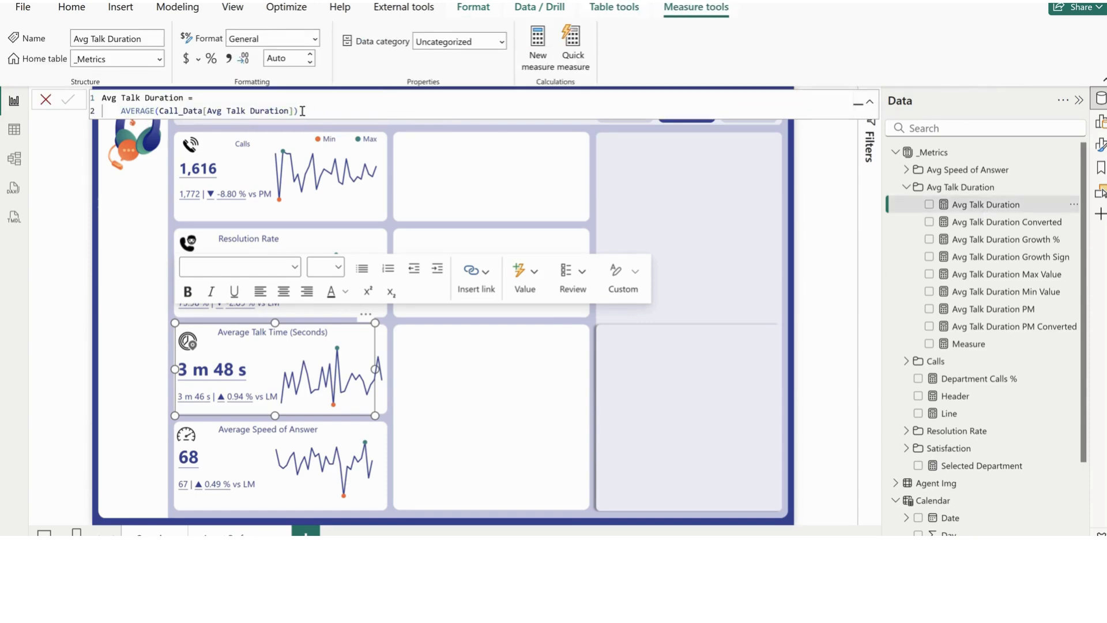
Review the column averaged by Avg Talk Duration, and add a card of this measure in the empty panel beside the Calls card
{"action": "left_click_drag", "start_coordinate": [294, 111], "coordinate": [161, 113]}
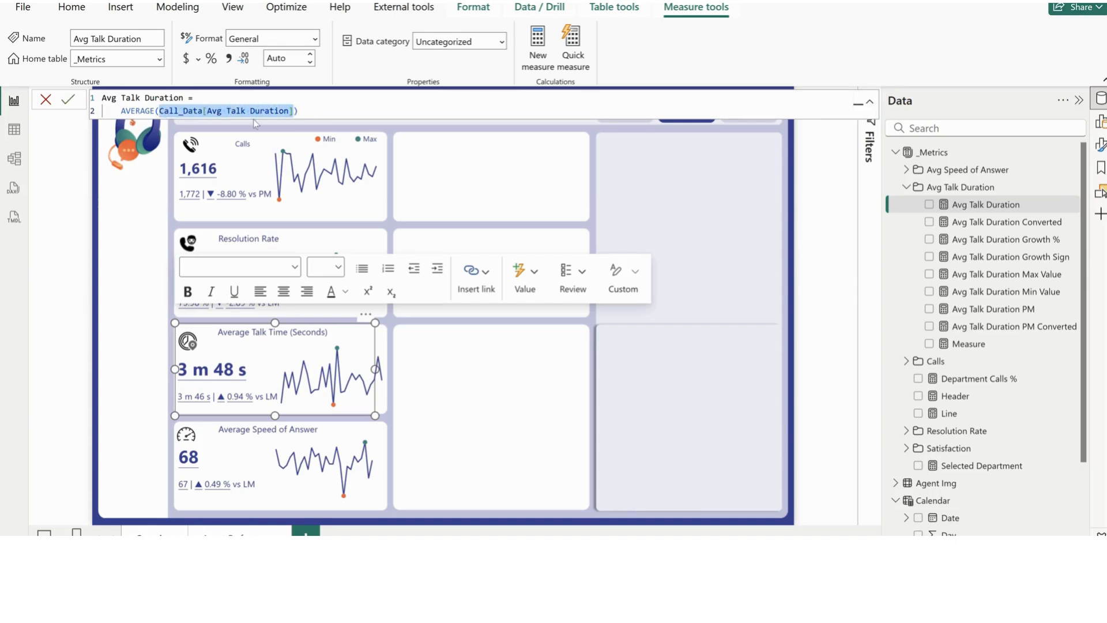
{"action": "left_click", "coordinate": [345, 111]}
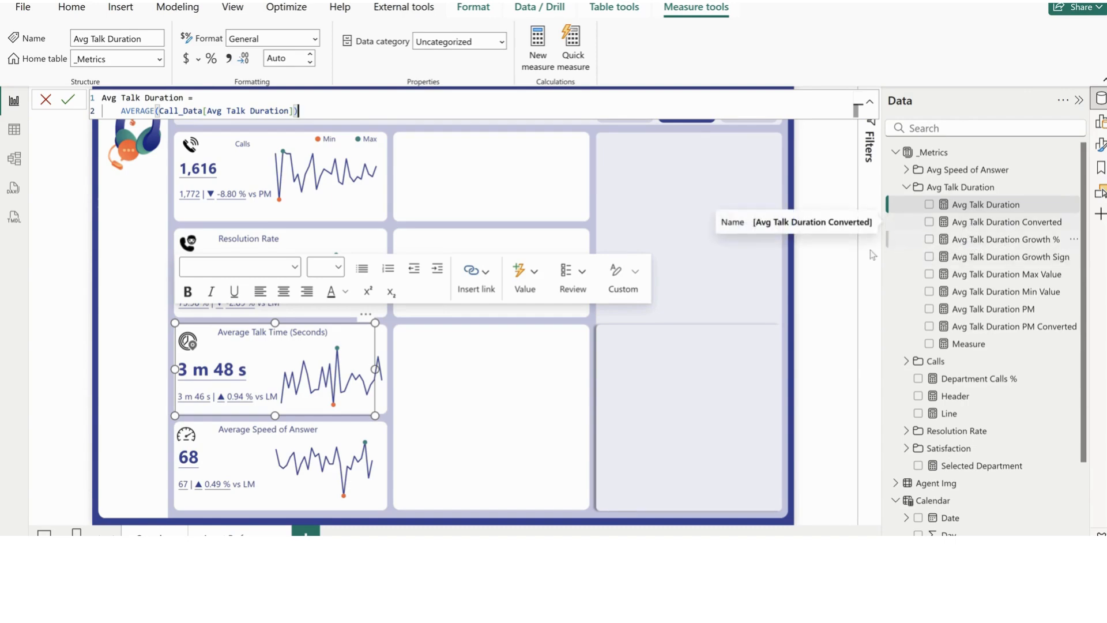
{"action": "left_click", "coordinate": [479, 171]}
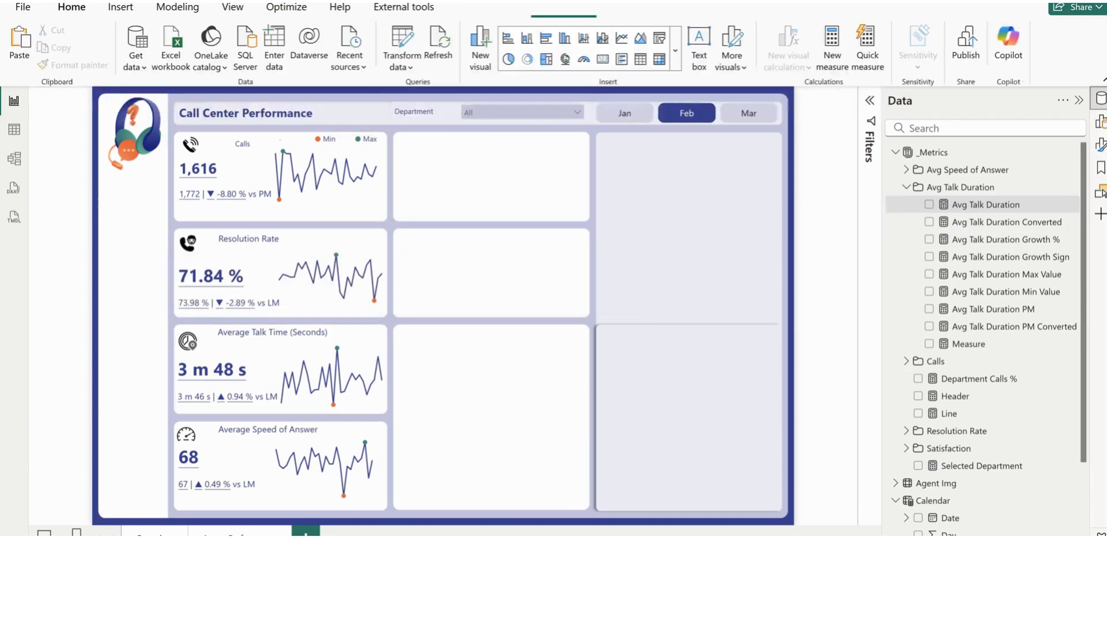
{"action": "left_click", "coordinate": [928, 204]}
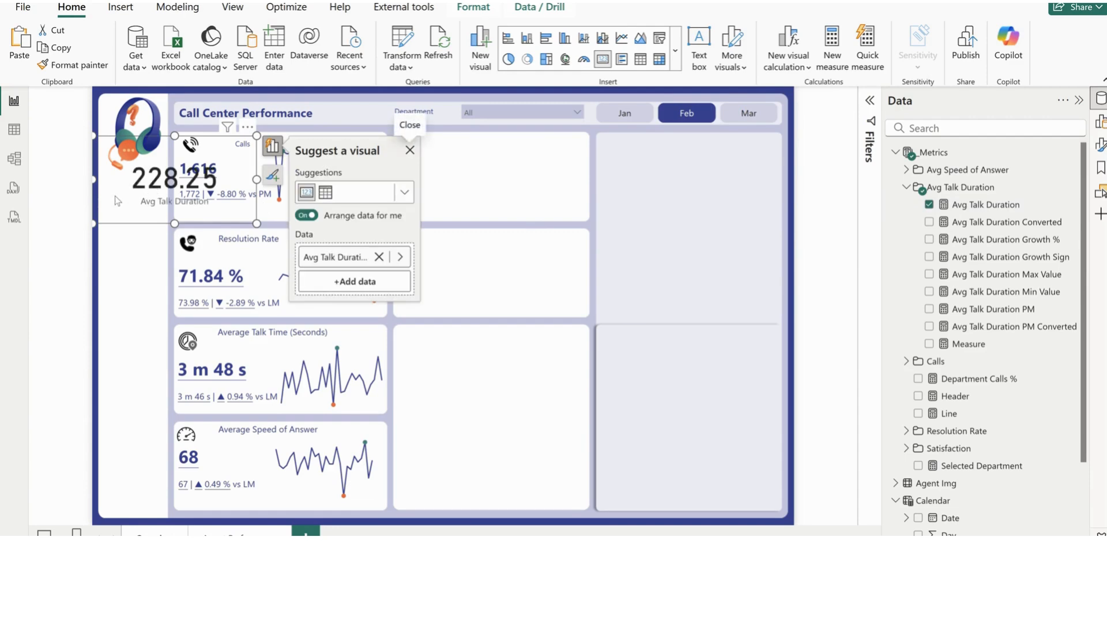
{"action": "left_click_drag", "start_coordinate": [141, 205], "coordinate": [489, 210]}
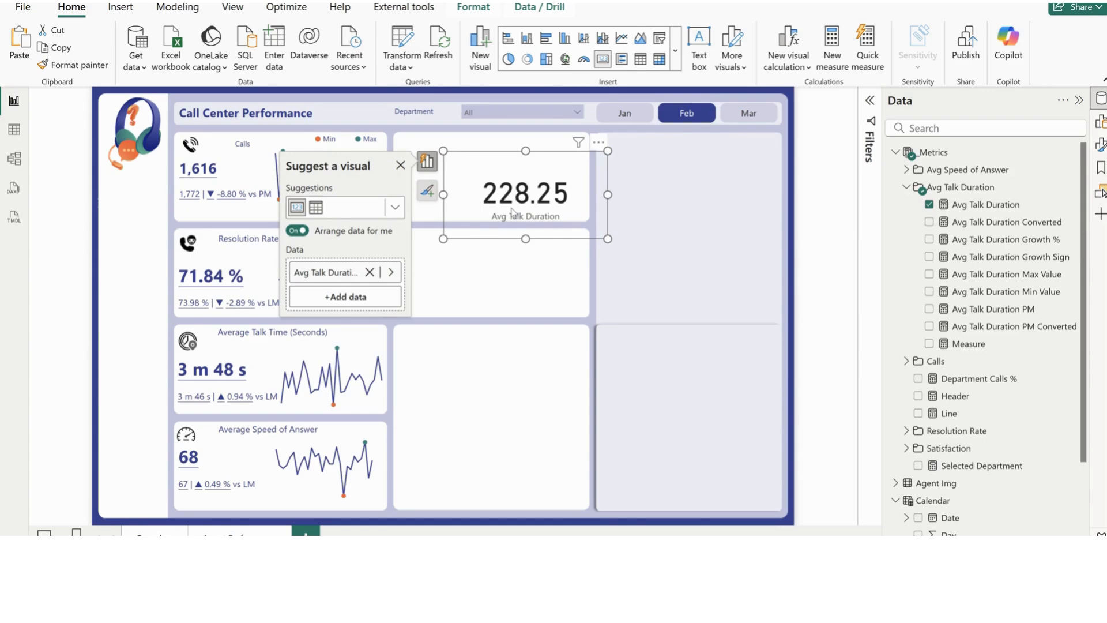
Examine how the Avg Talk Duration Converted measure turns total seconds into minutes and seconds text, including its variables and FORMAT expression
{"action": "left_click", "coordinate": [978, 229]}
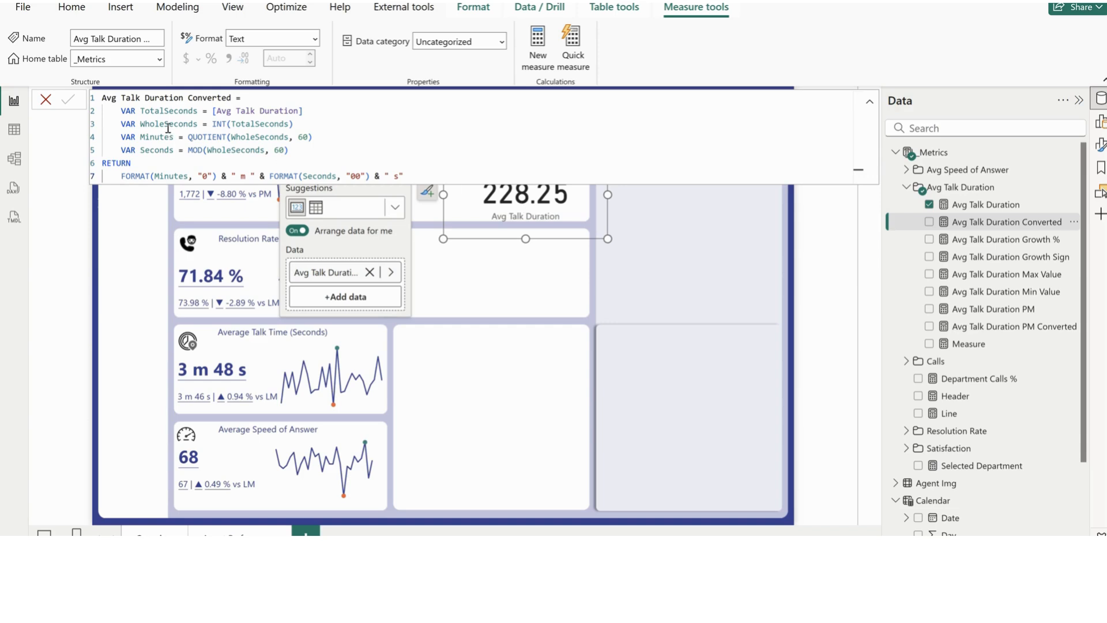
{"action": "left_click_drag", "start_coordinate": [294, 124], "coordinate": [212, 123]}
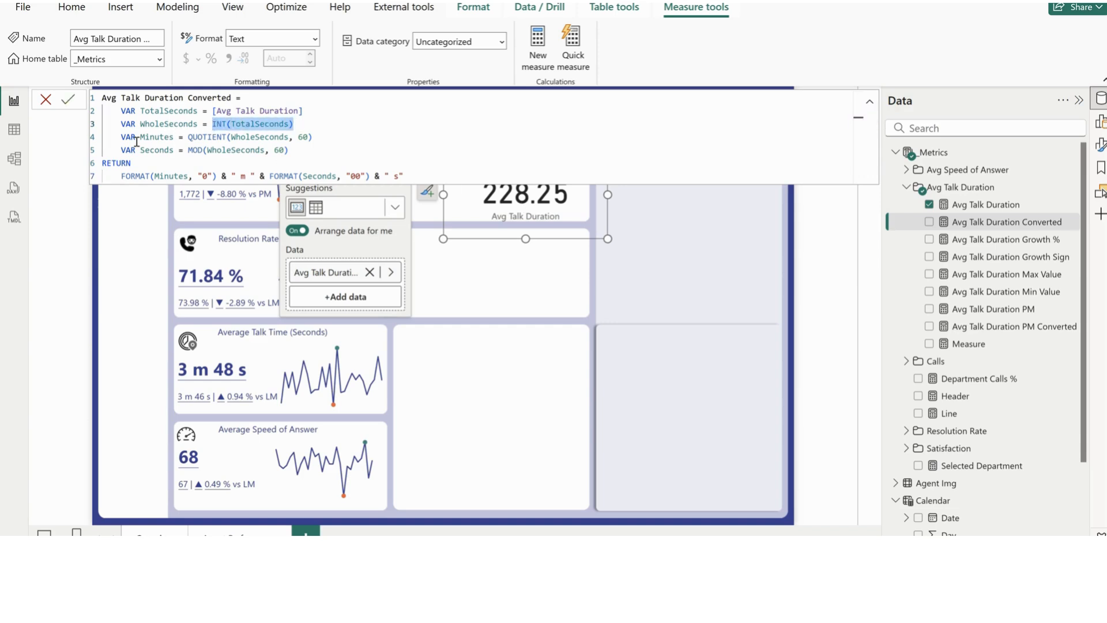
{"action": "left_click_drag", "start_coordinate": [288, 151], "coordinate": [102, 113]}
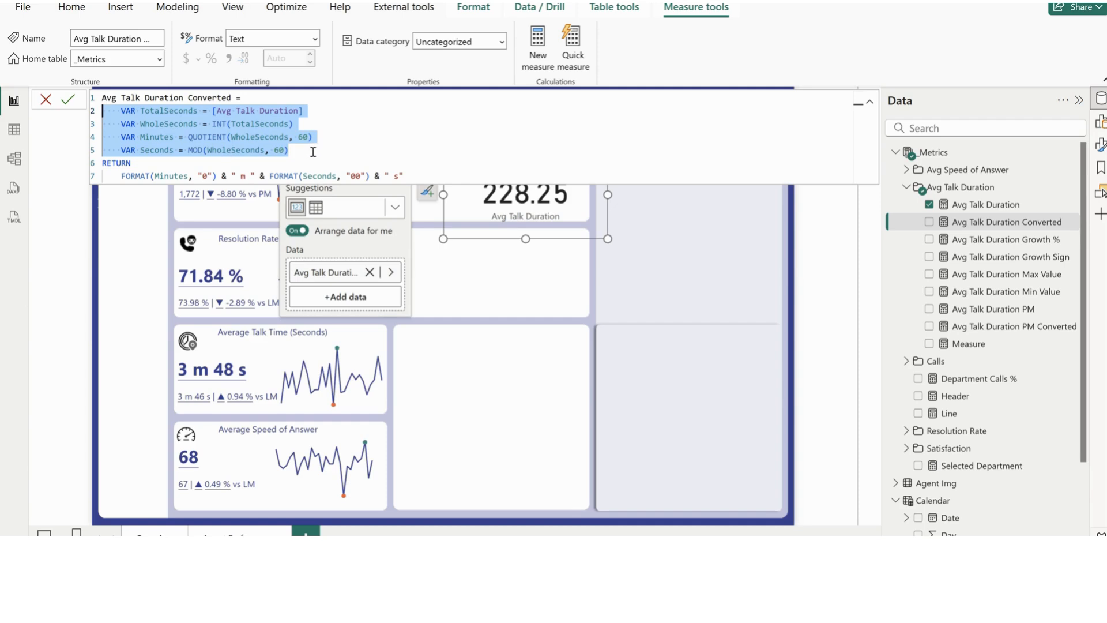
{"action": "left_click", "coordinate": [305, 151]}
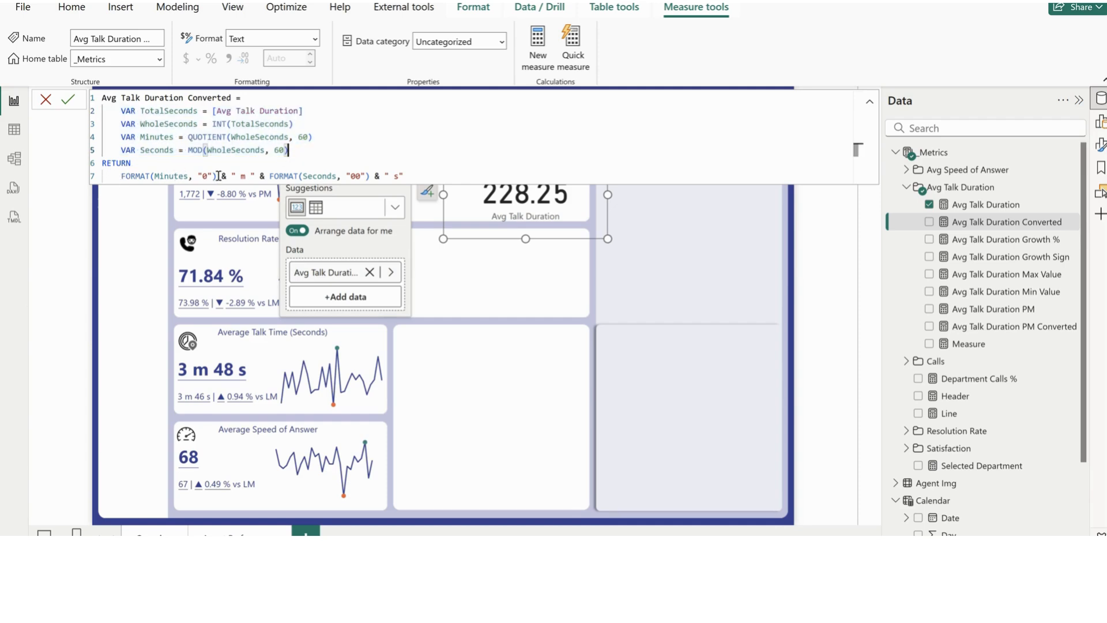
{"action": "left_click_drag", "start_coordinate": [219, 176], "coordinate": [108, 176]}
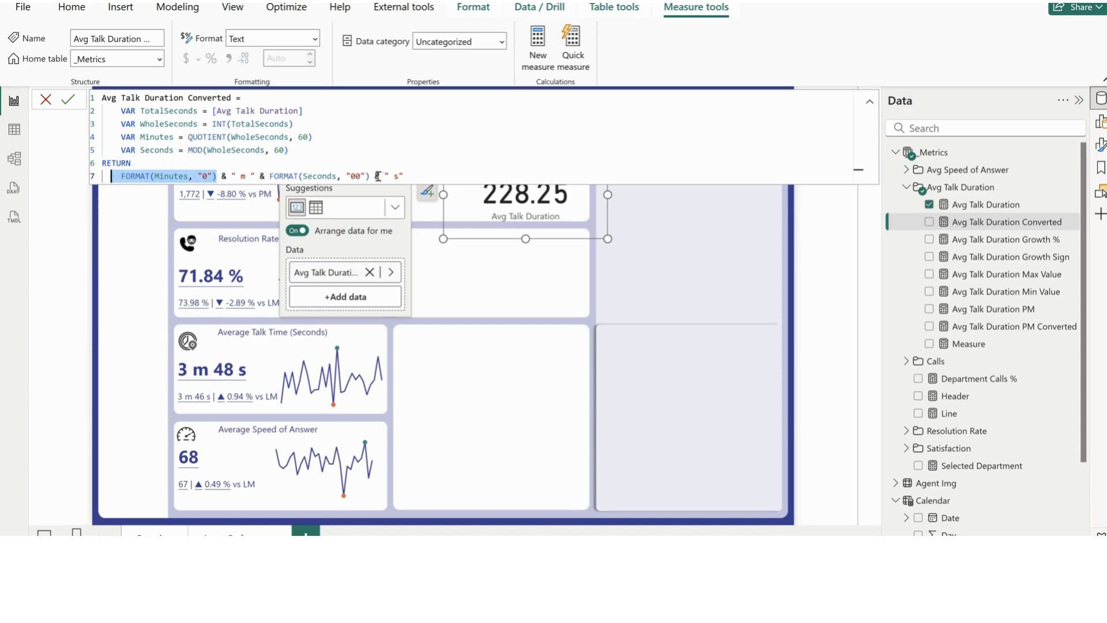
{"action": "left_click", "coordinate": [245, 175]}
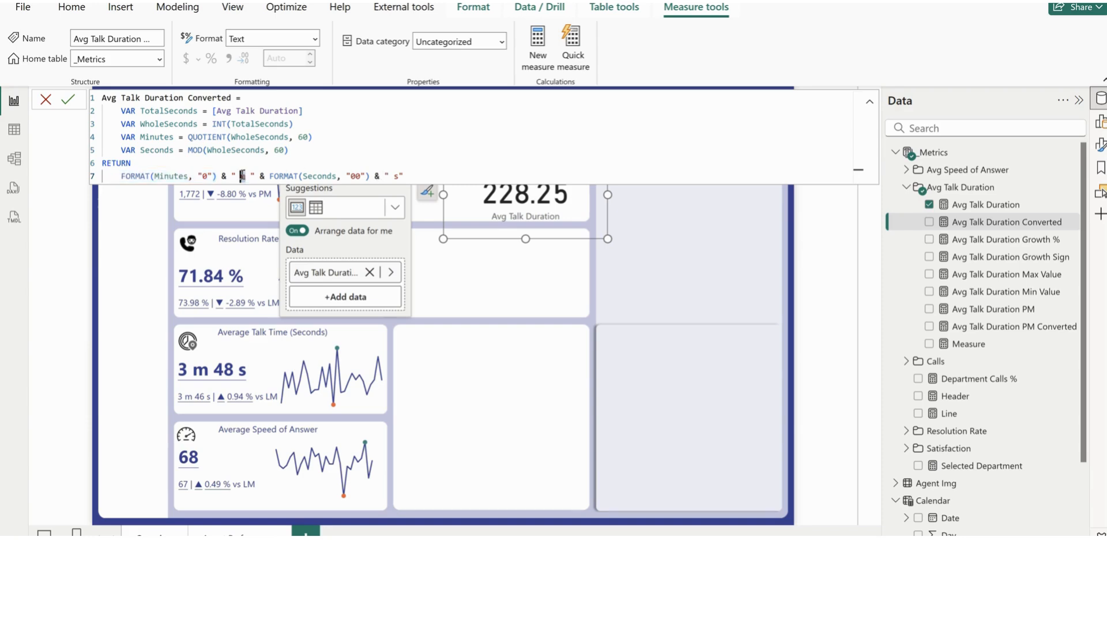
{"action": "left_click_drag", "start_coordinate": [244, 175], "coordinate": [121, 175]}
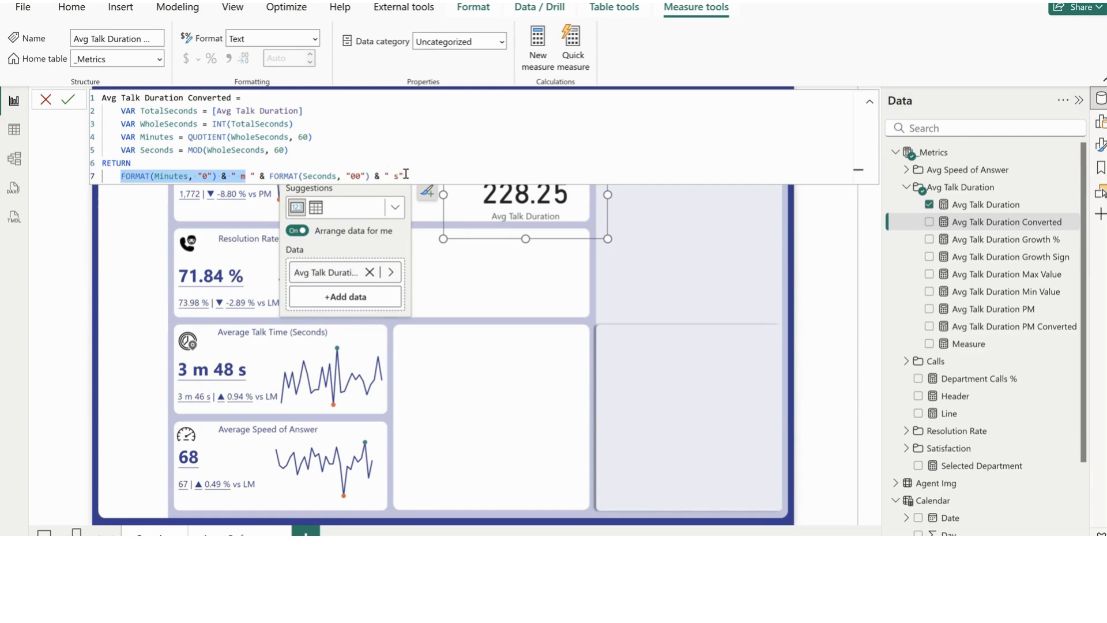
{"action": "left_click_drag", "start_coordinate": [406, 175], "coordinate": [270, 176]}
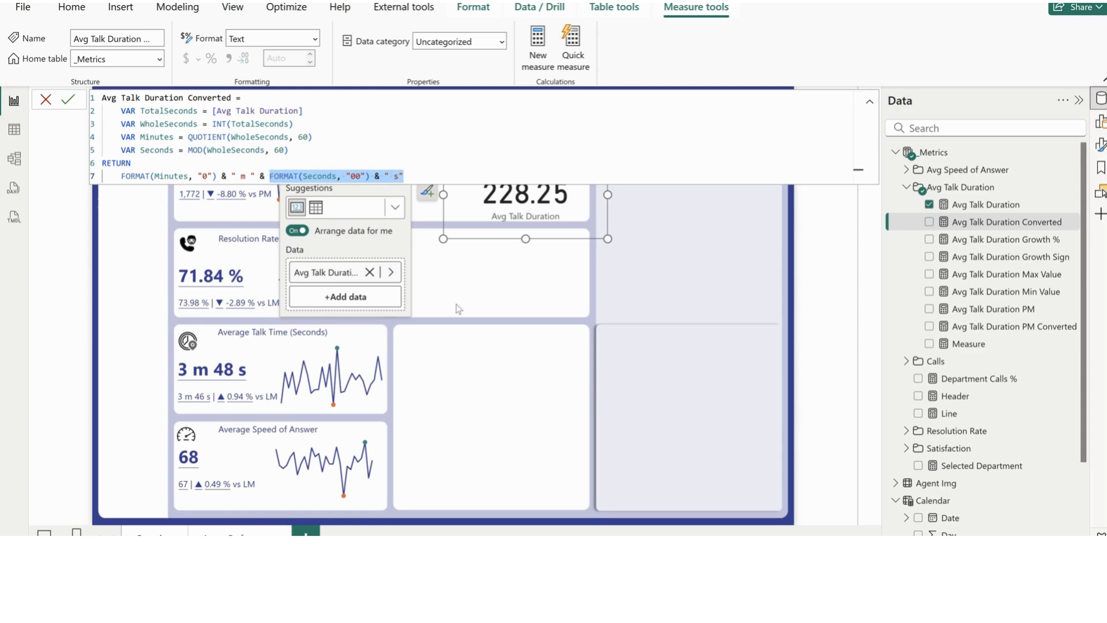
{"action": "left_click", "coordinate": [484, 289]}
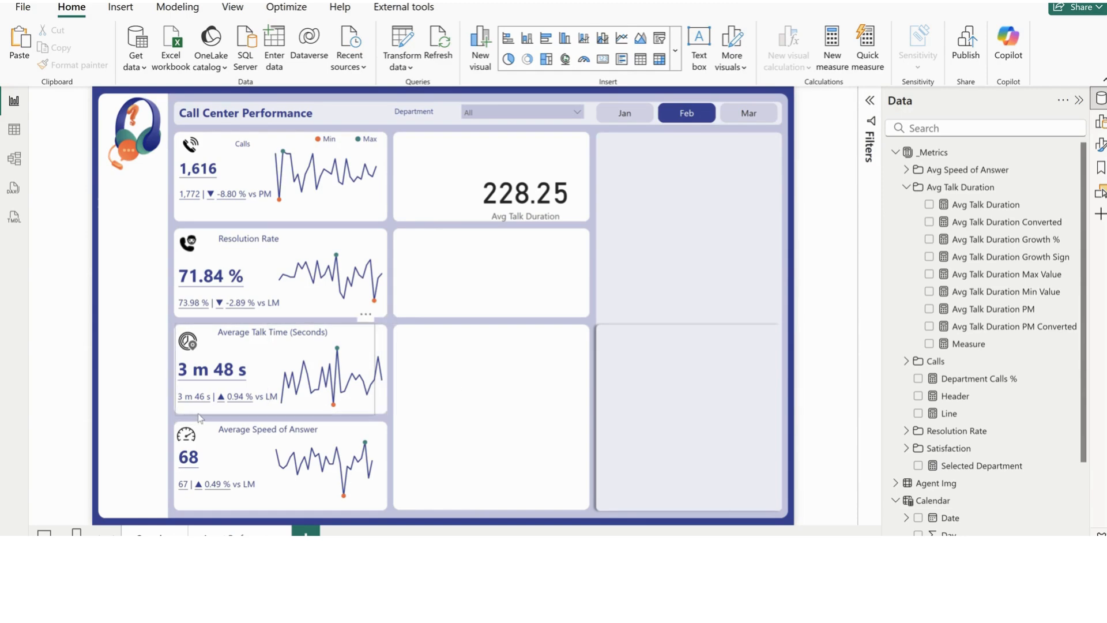
Examine the formulas of Avg Talk Duration Growth %, Growth Sign, Max Value, Min Value, PM and PM Converted
{"action": "left_click", "coordinate": [973, 224]}
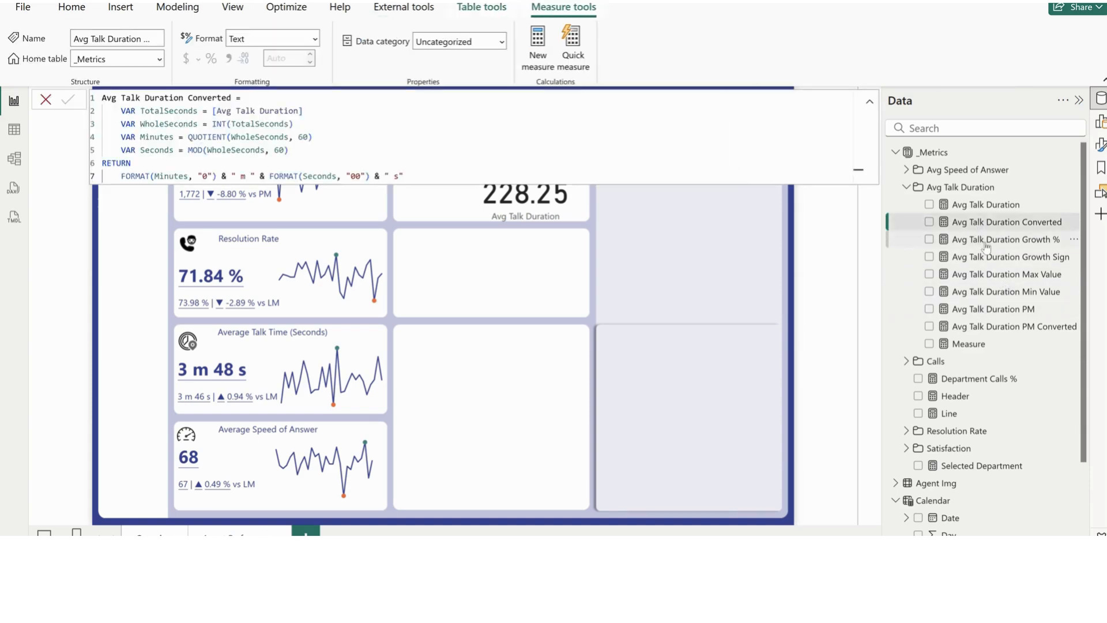
{"action": "left_click", "coordinate": [985, 241]}
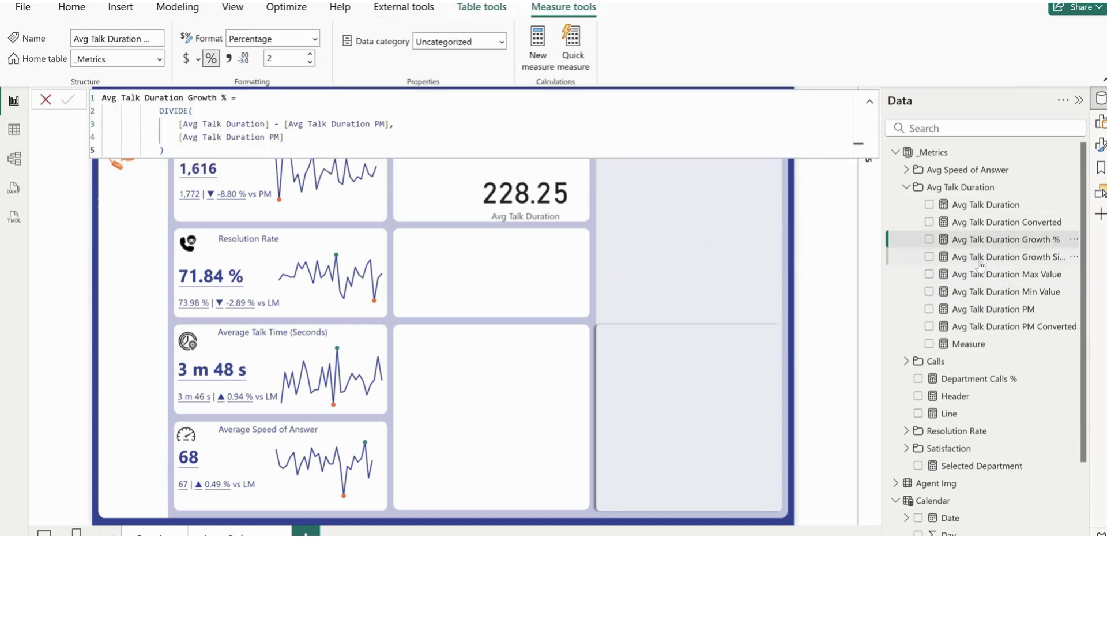
{"action": "left_click", "coordinate": [979, 261]}
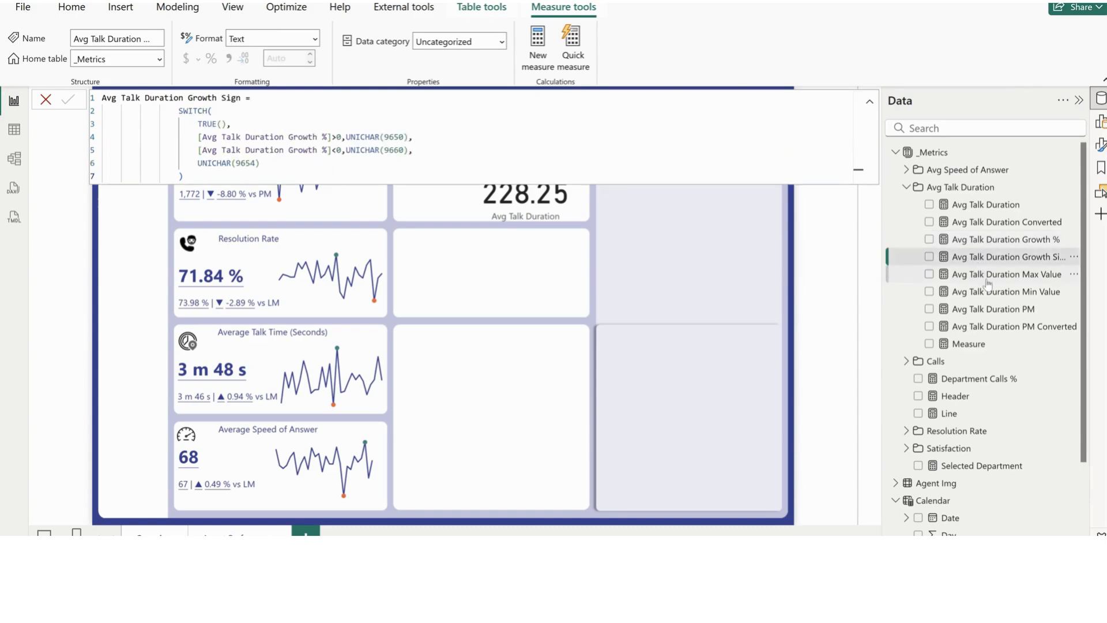
{"action": "left_click", "coordinate": [975, 277]}
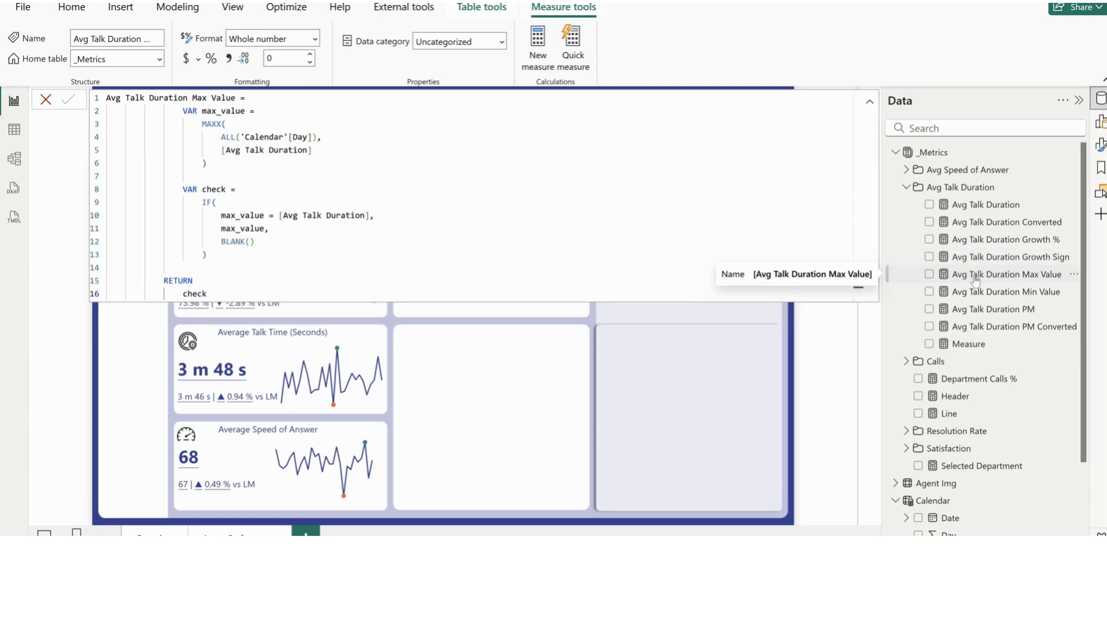
{"action": "left_click", "coordinate": [977, 293]}
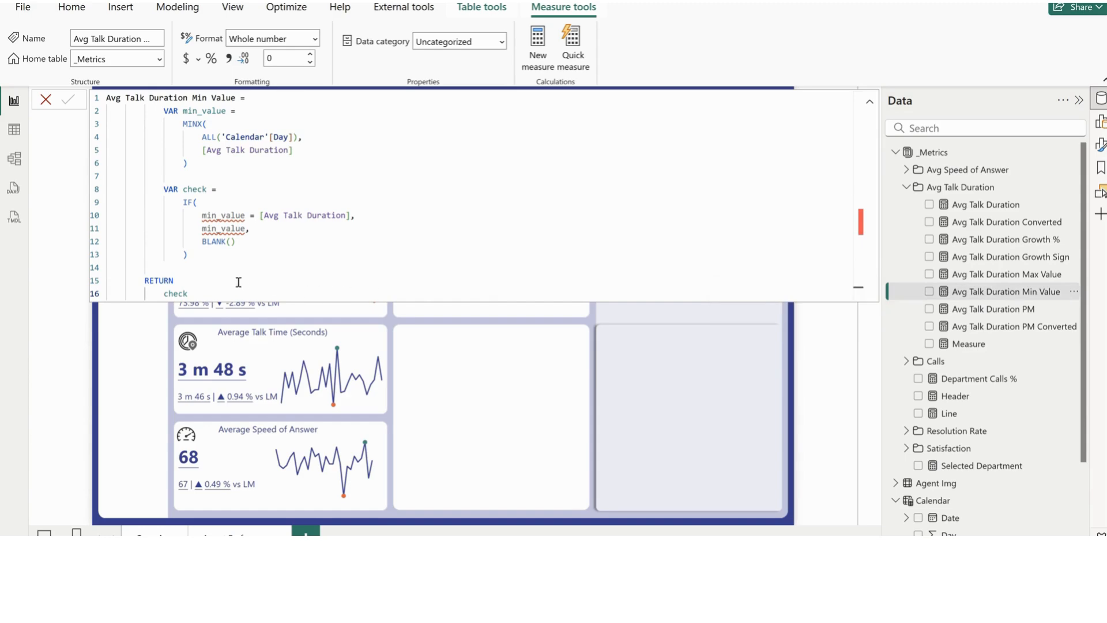
{"action": "left_click", "coordinate": [999, 314]}
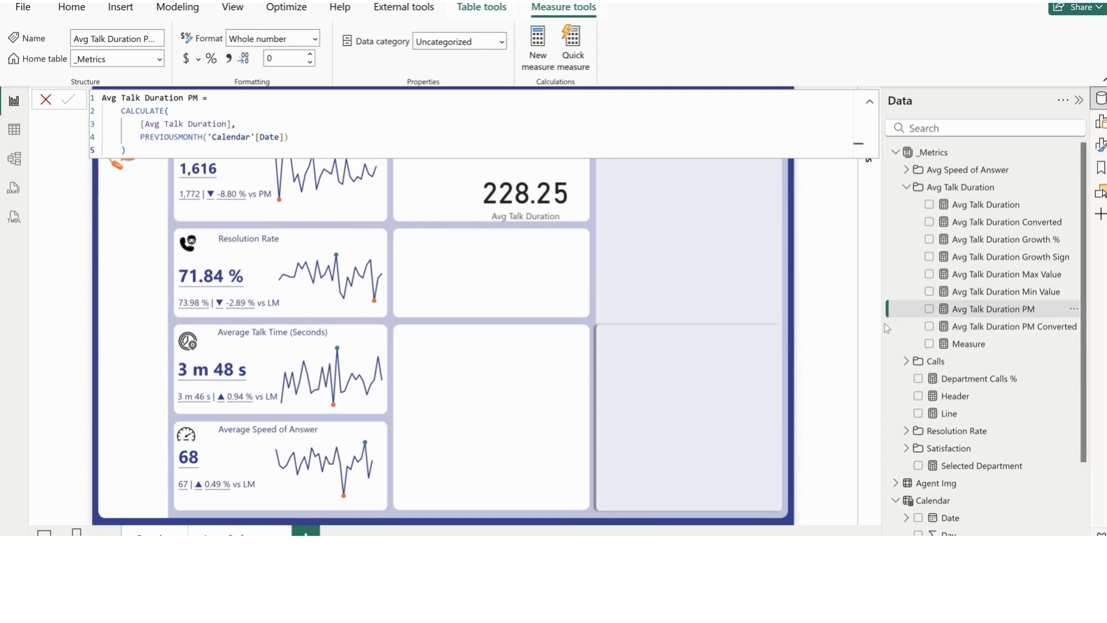
{"action": "left_click", "coordinate": [1004, 327]}
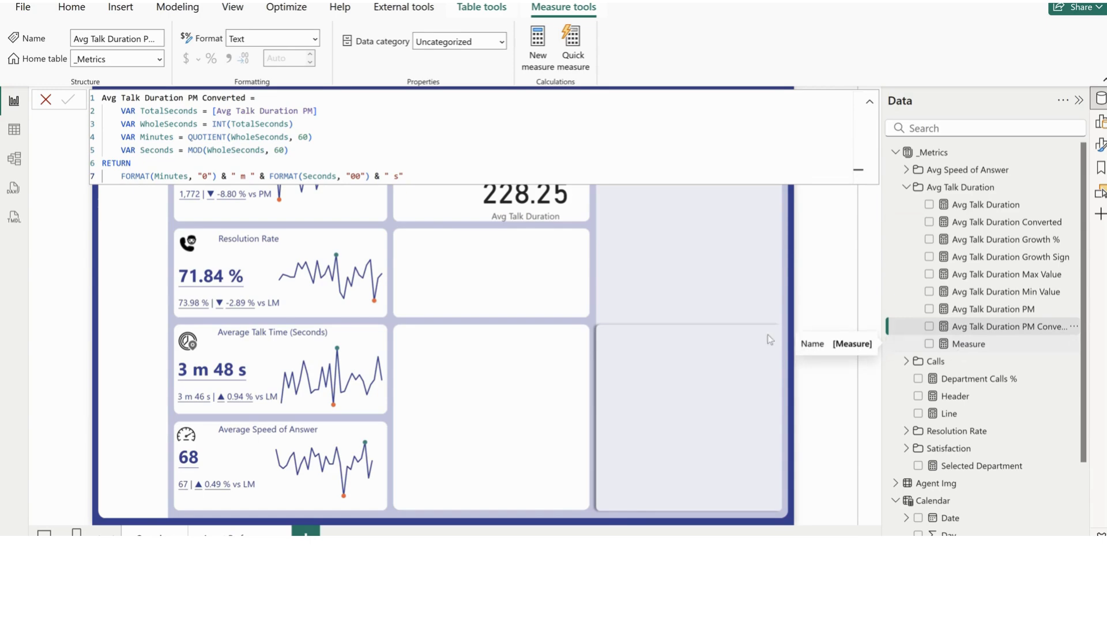
{"action": "left_click", "coordinate": [563, 271]}
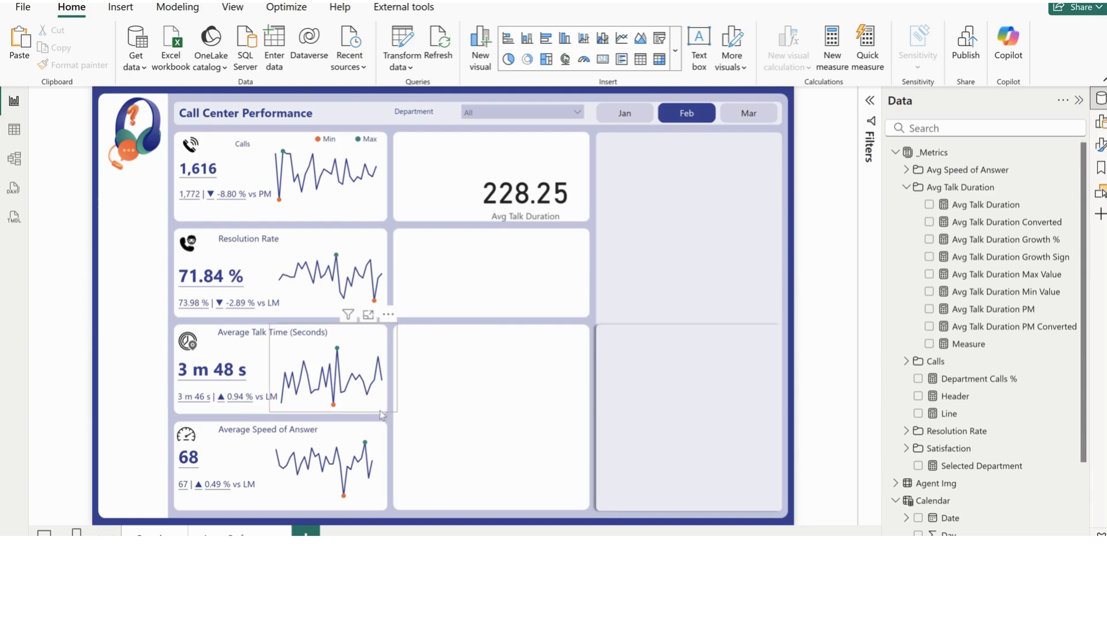
Check which fields the Average Talk Time line chart uses on its x-axis and y-axis
{"action": "left_click", "coordinate": [380, 410]}
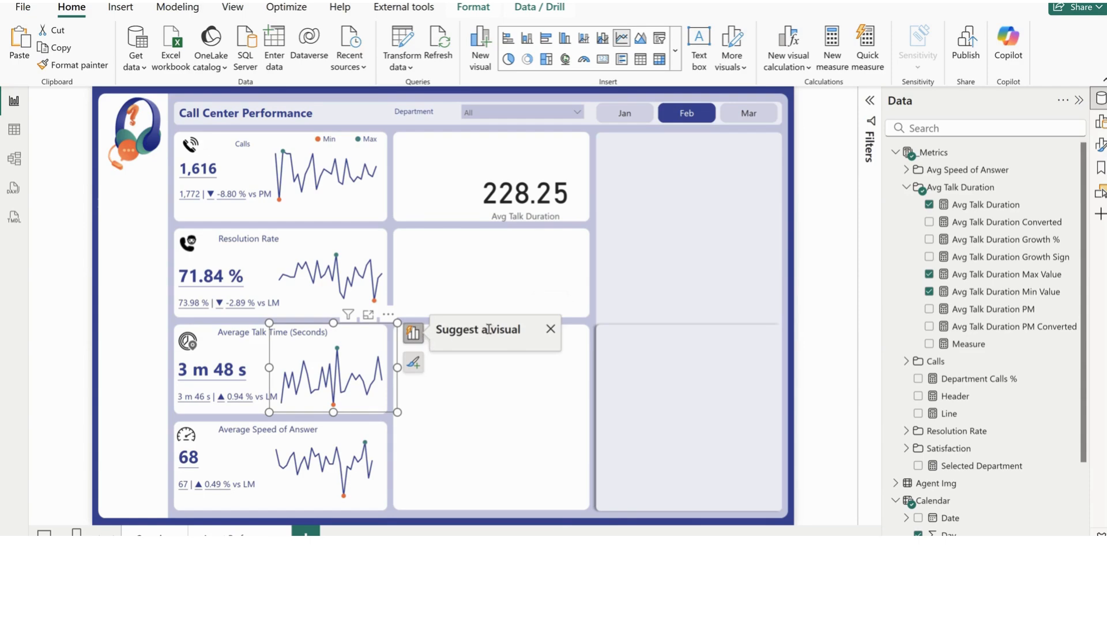
{"action": "left_click", "coordinate": [413, 333]}
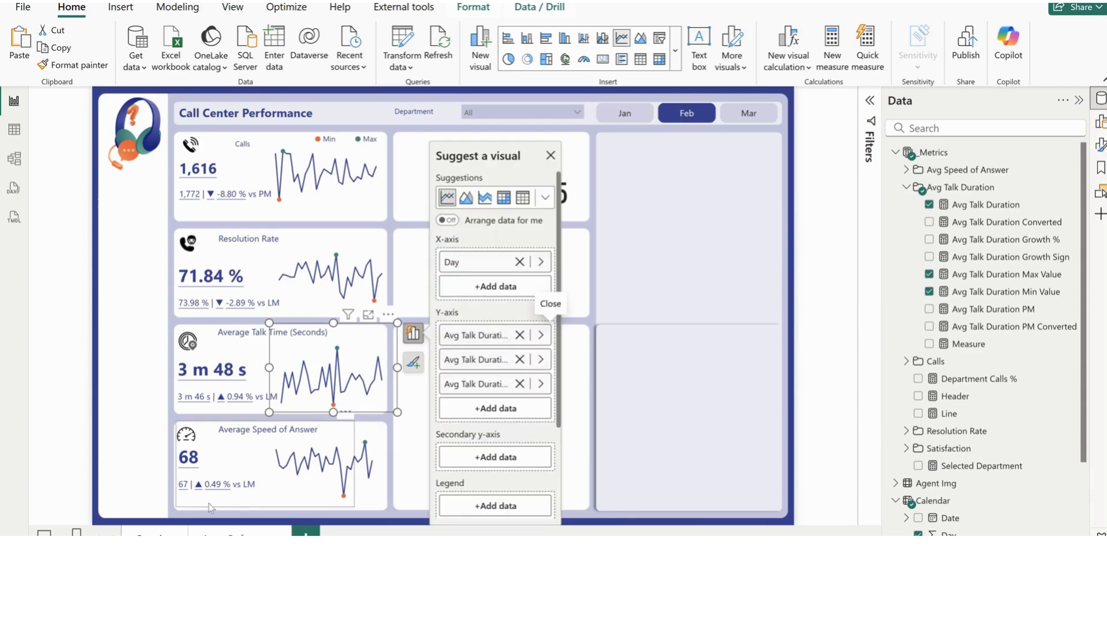
{"action": "left_click", "coordinate": [823, 259]}
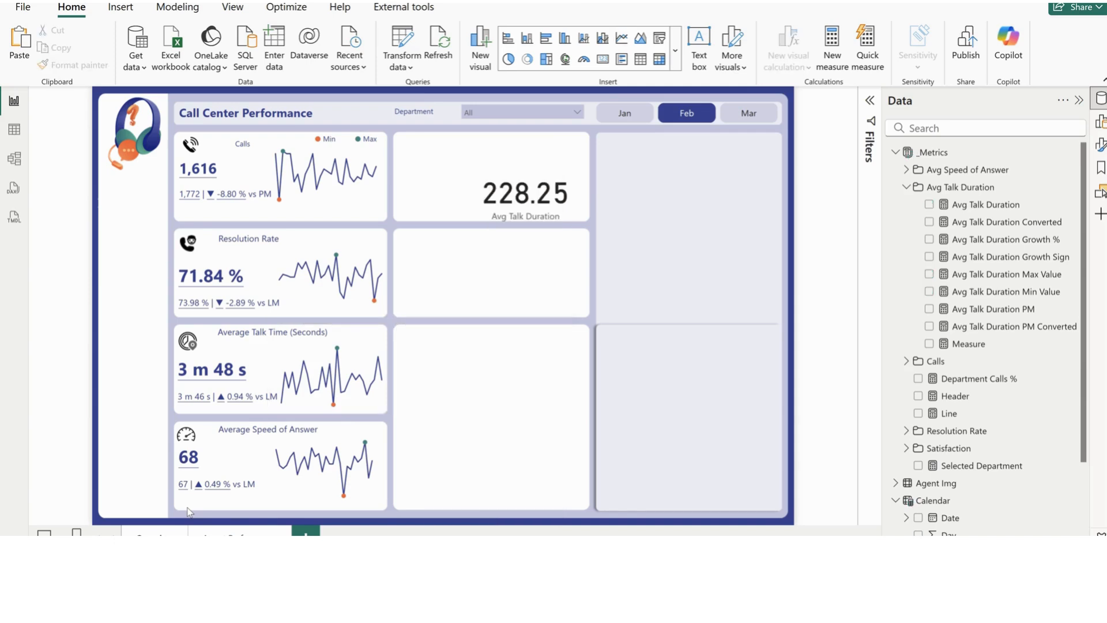
Switch from the Avg Talk Duration measures to the Avg Speed of Answer folder and examine the base measure's AVERAGE formula
{"action": "left_click", "coordinate": [906, 187]}
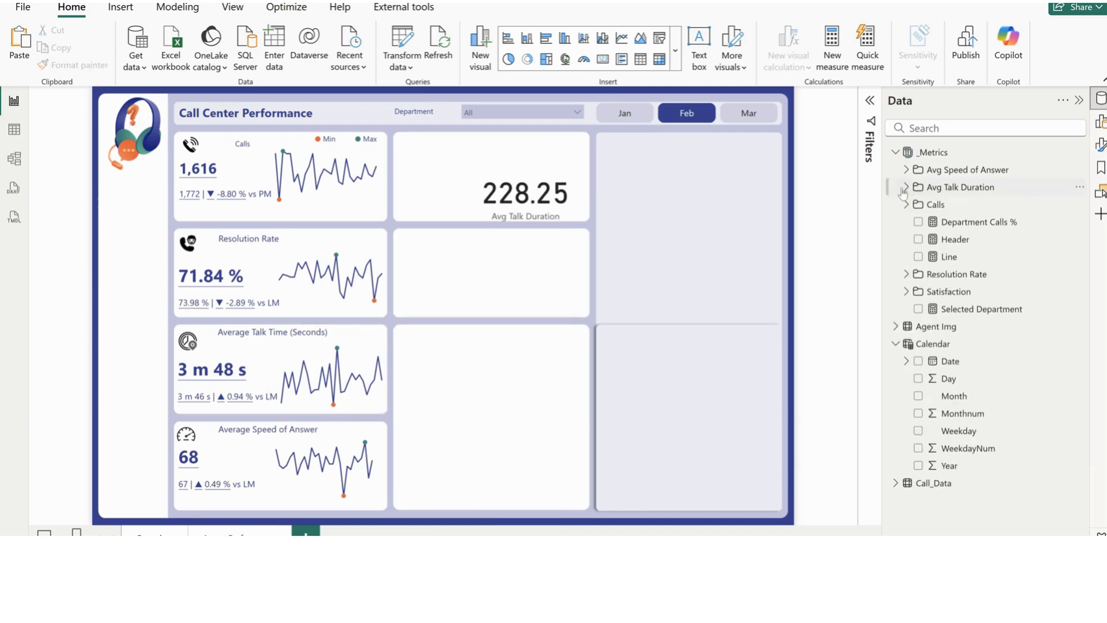
{"action": "left_click", "coordinate": [906, 171]}
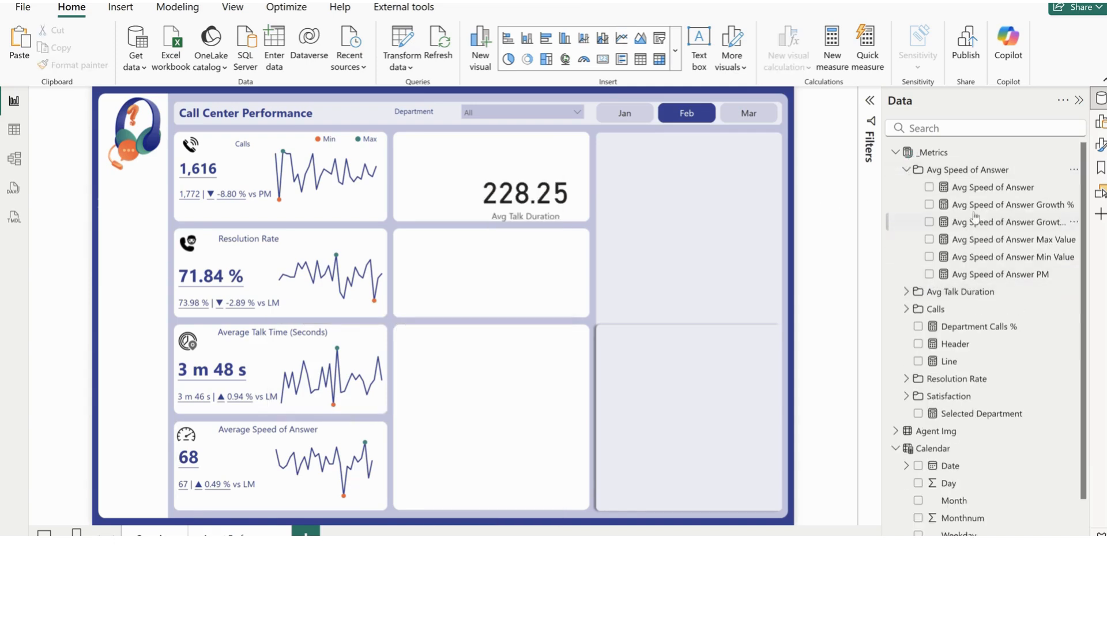
{"action": "left_click", "coordinate": [988, 192]}
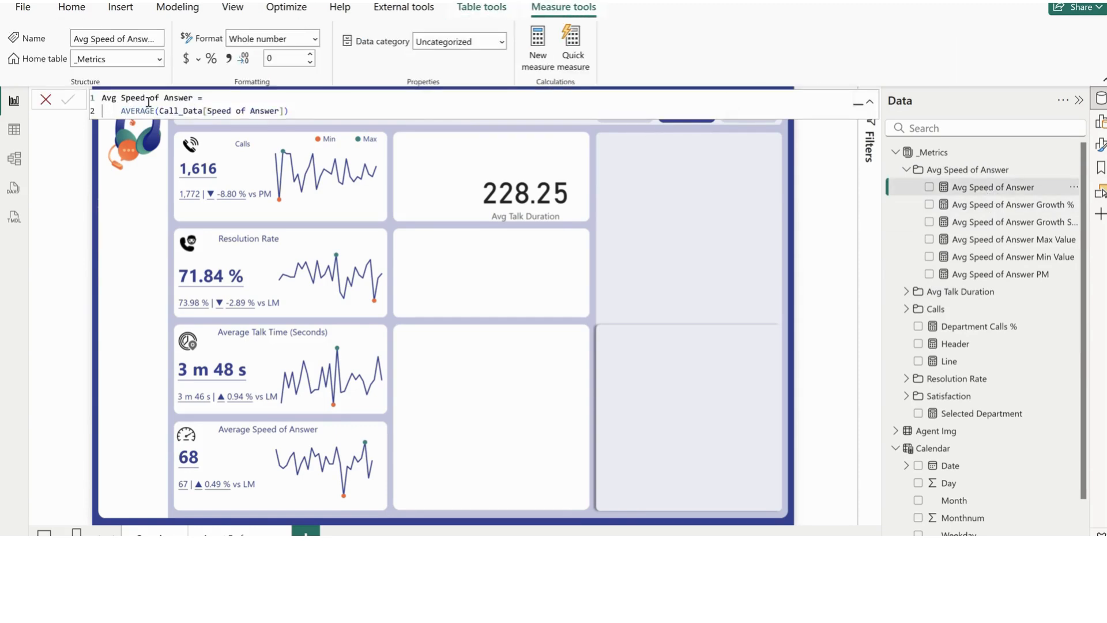
{"action": "left_click_drag", "start_coordinate": [285, 110], "coordinate": [160, 111]}
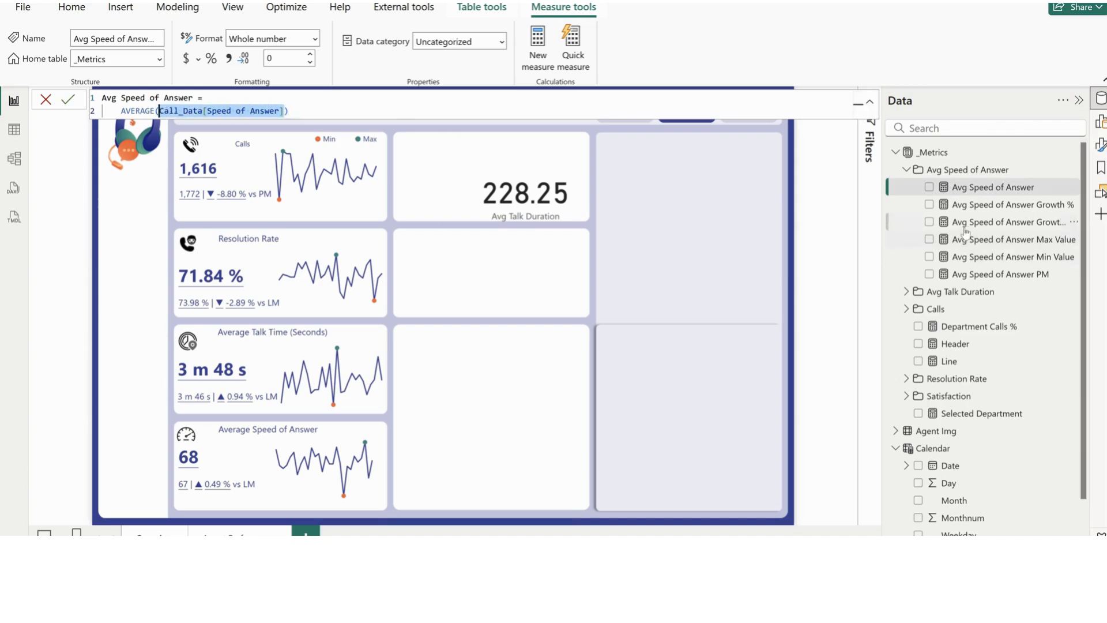
Examine the formulas of Avg Speed of Answer PM, Growth %, Growth Sign, Max Value and Min Value
{"action": "left_click", "coordinate": [981, 276]}
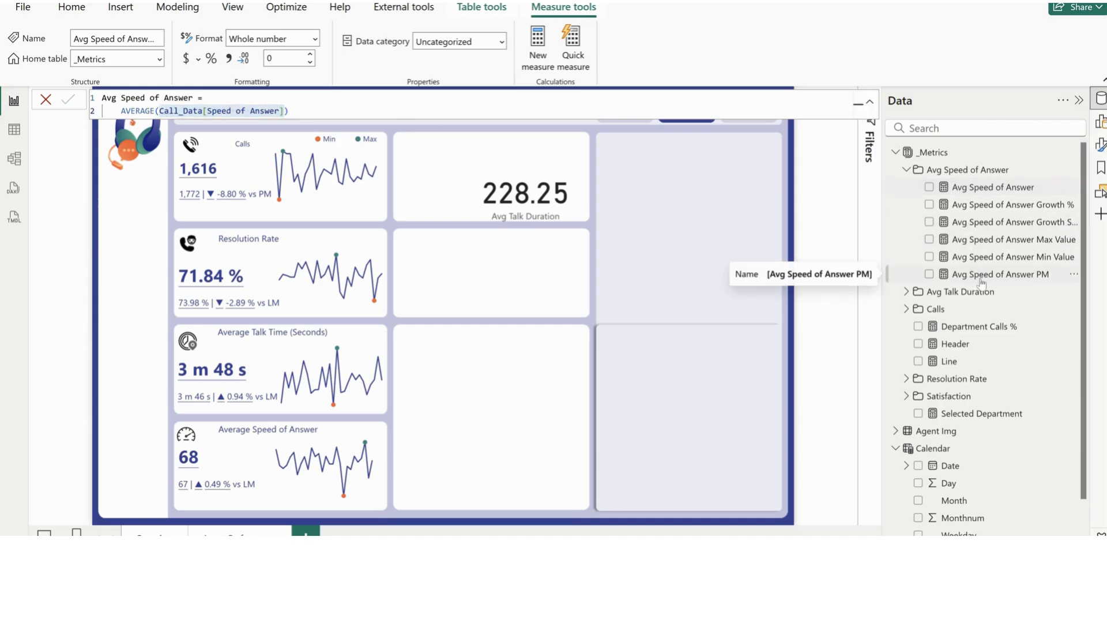
{"action": "left_click", "coordinate": [993, 205]}
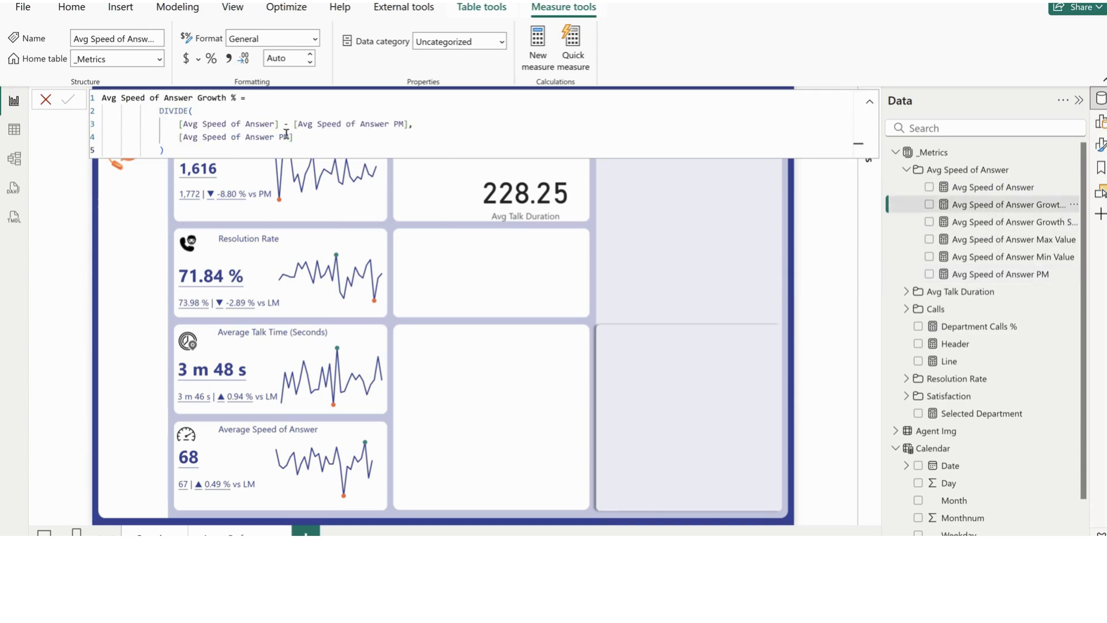
{"action": "left_click", "coordinate": [1008, 222]}
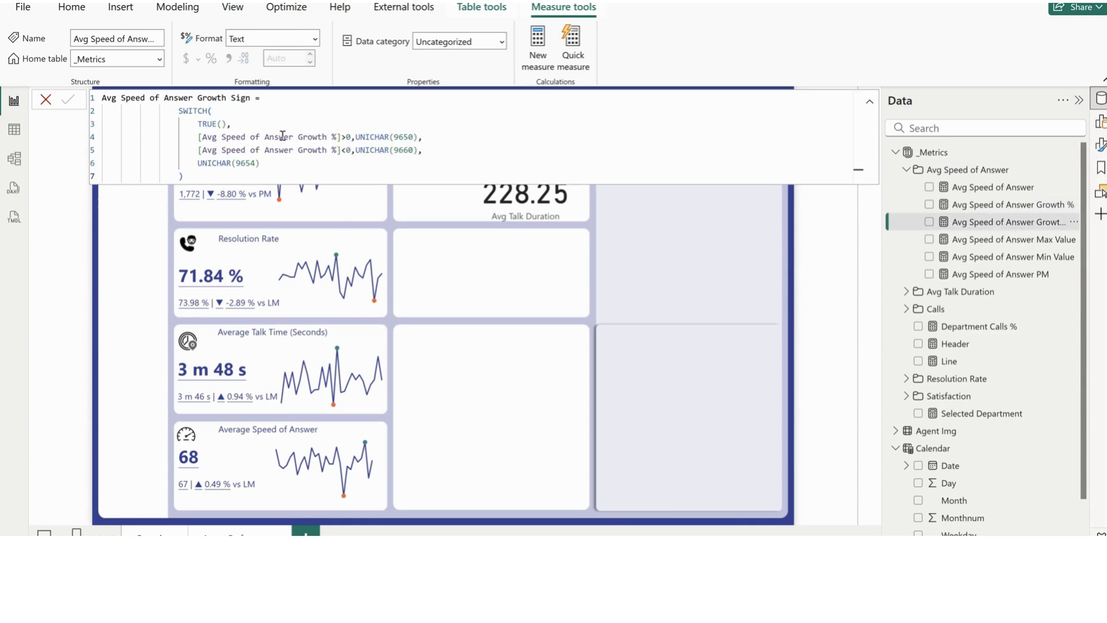
{"action": "left_click", "coordinate": [996, 240]}
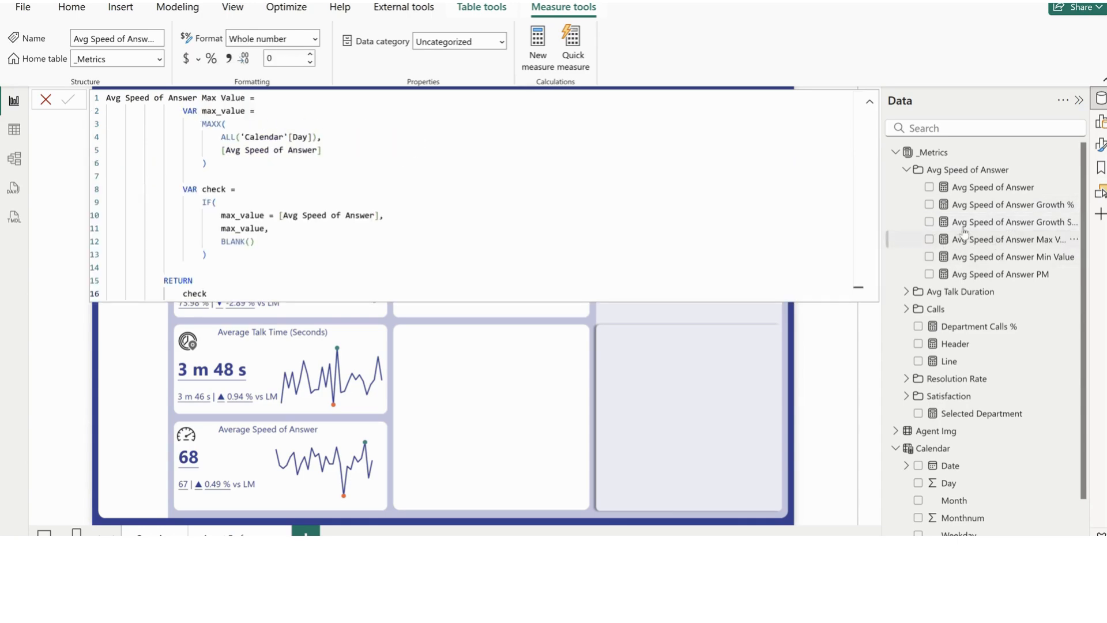
{"action": "left_click", "coordinate": [1023, 261]}
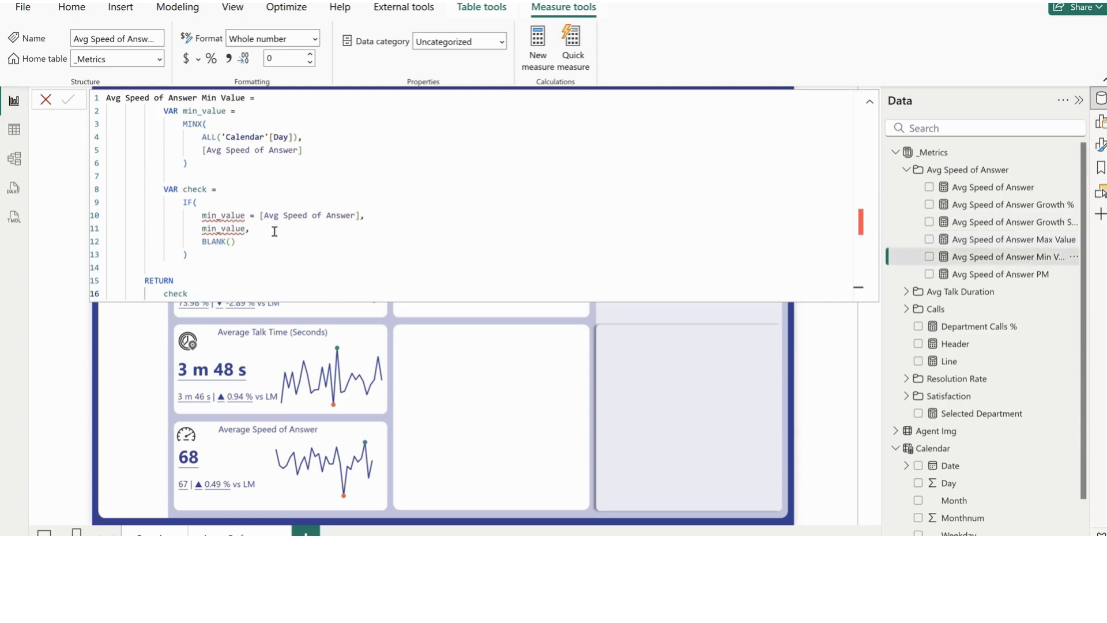
{"action": "left_click", "coordinate": [457, 407]}
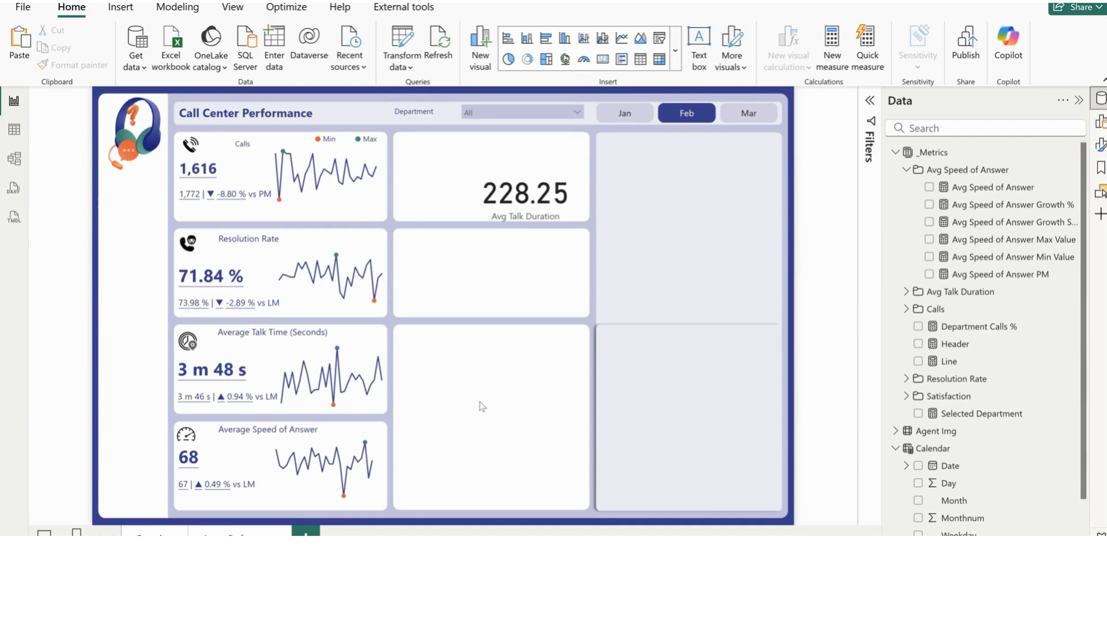
Delete the Avg Talk Duration card overlapping the middle section of the report page
{"action": "left_click", "coordinate": [511, 242]}
{"action": "key", "text": "Delete"}
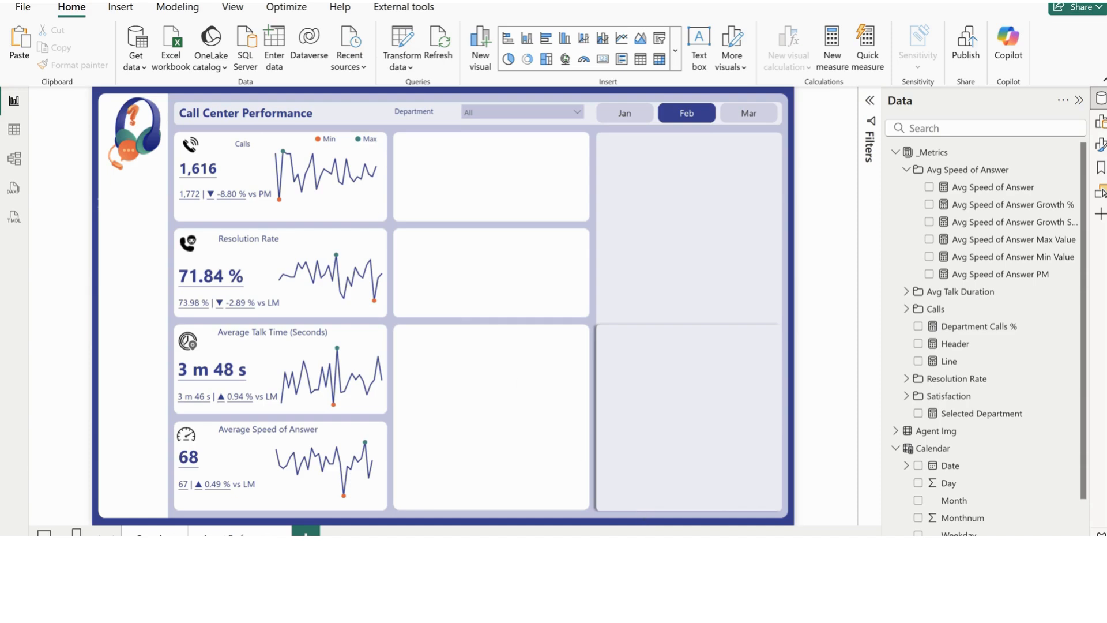
Switch to the finished reference report and examine its Answered vs Unanswered Calls donut and Satisfaction Index layout
{"action": "mouse_move", "coordinate": [698, 570]}
{"action": "left_click", "coordinate": [620, 513]}
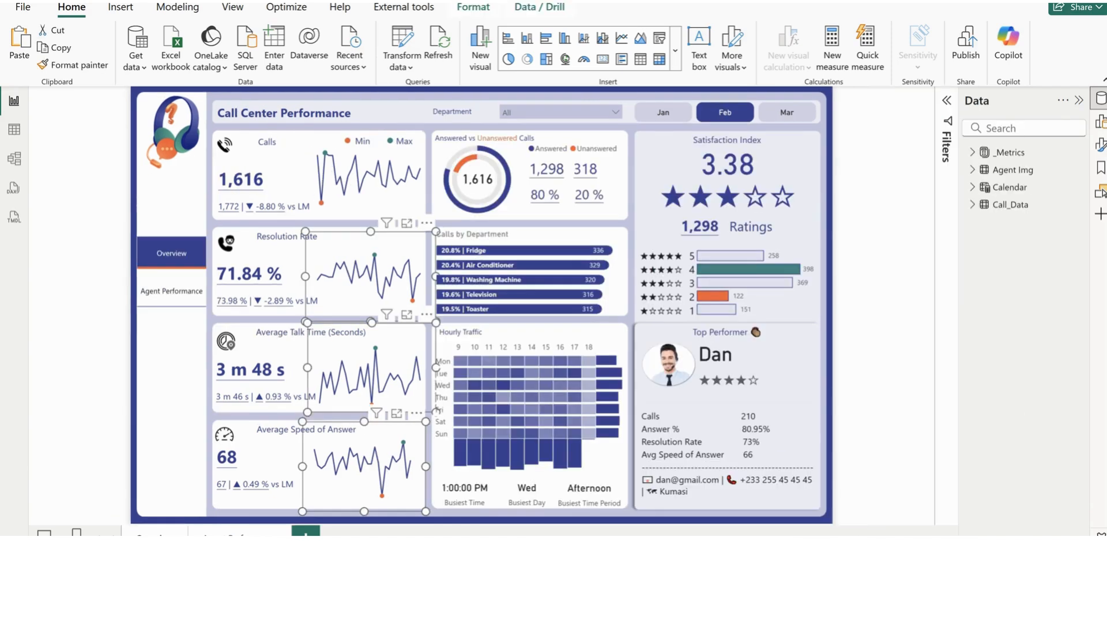
{"action": "left_click", "coordinate": [635, 236]}
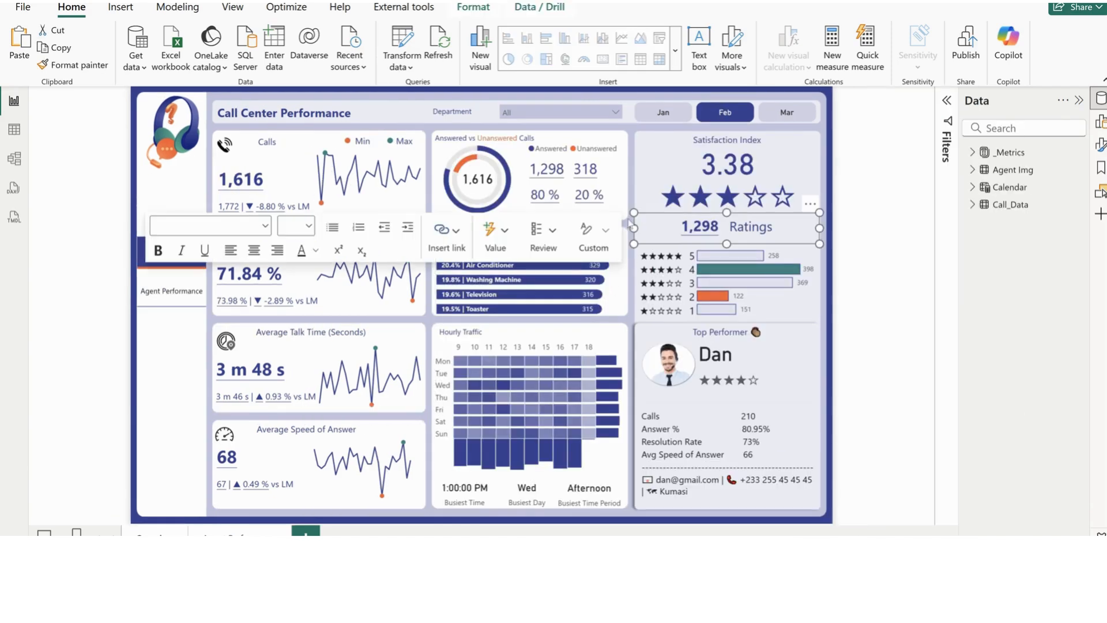
{"action": "left_click", "coordinate": [631, 191]}
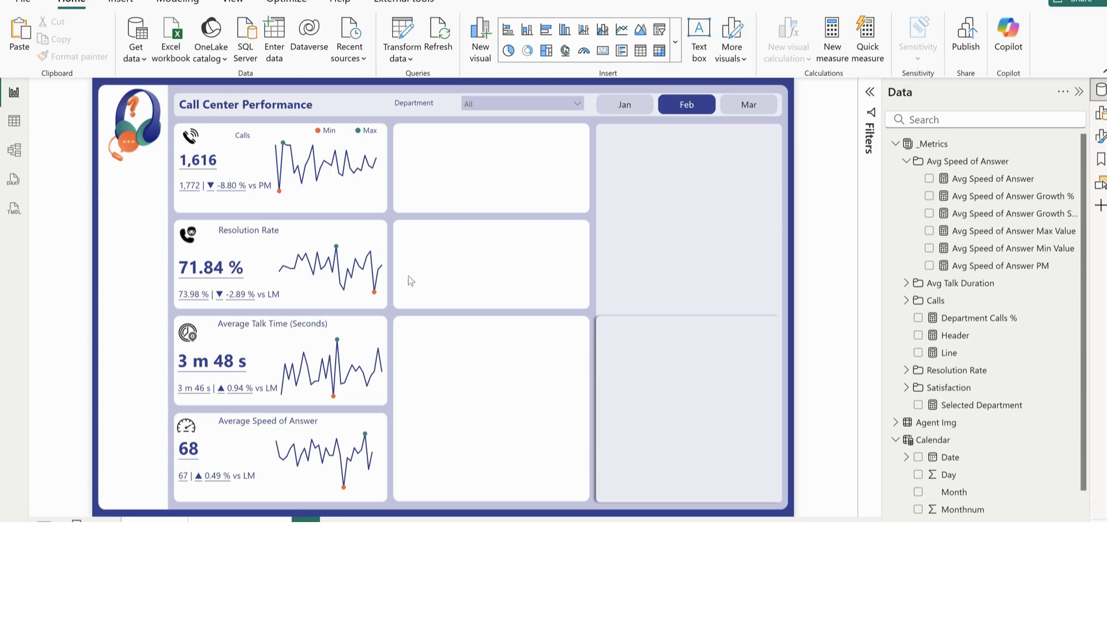
Insert a donut chart of Calls - Answered and Calls - Unanswered, then enlarge it over the middle cards
{"action": "left_click", "coordinate": [527, 51]}
{"action": "left_click_drag", "start_coordinate": [221, 187], "coordinate": [525, 217]}
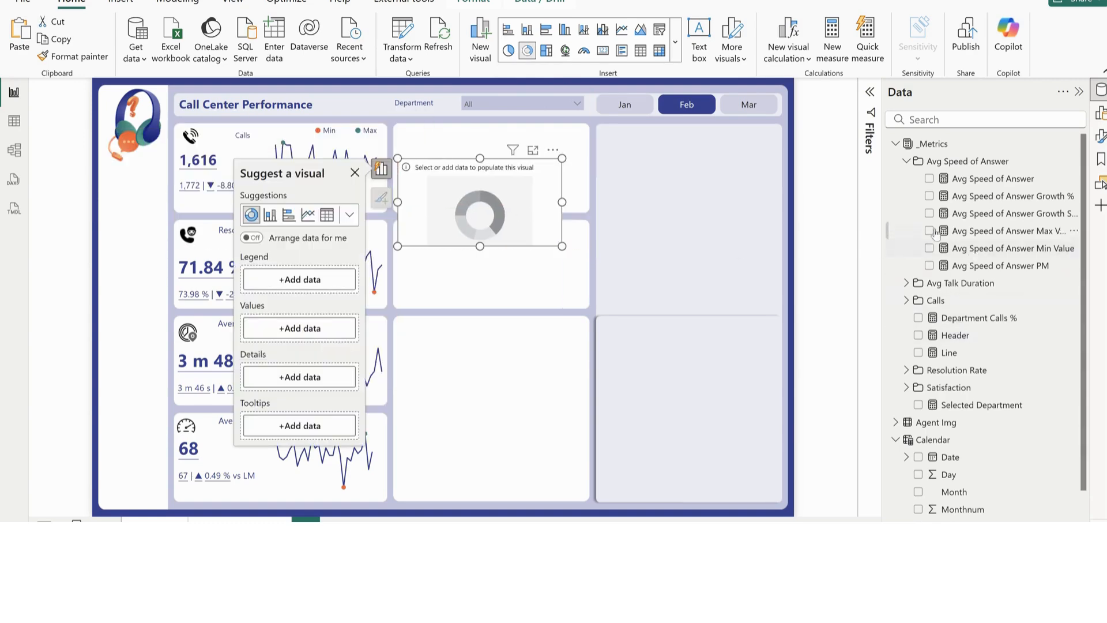
{"action": "left_click", "coordinate": [905, 162]}
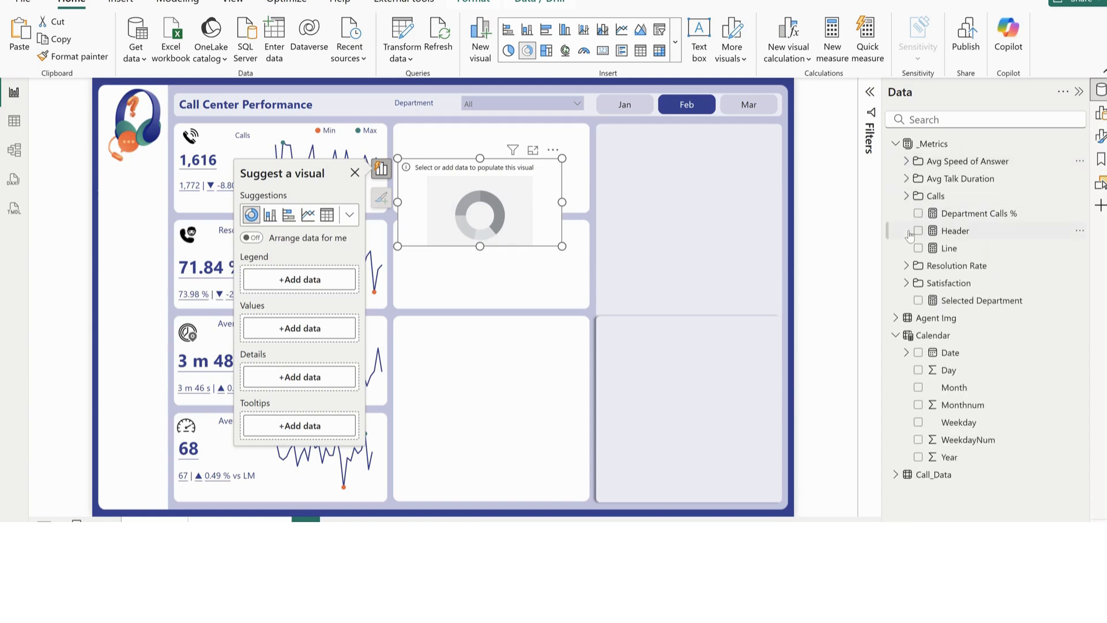
{"action": "left_click", "coordinate": [909, 199]}
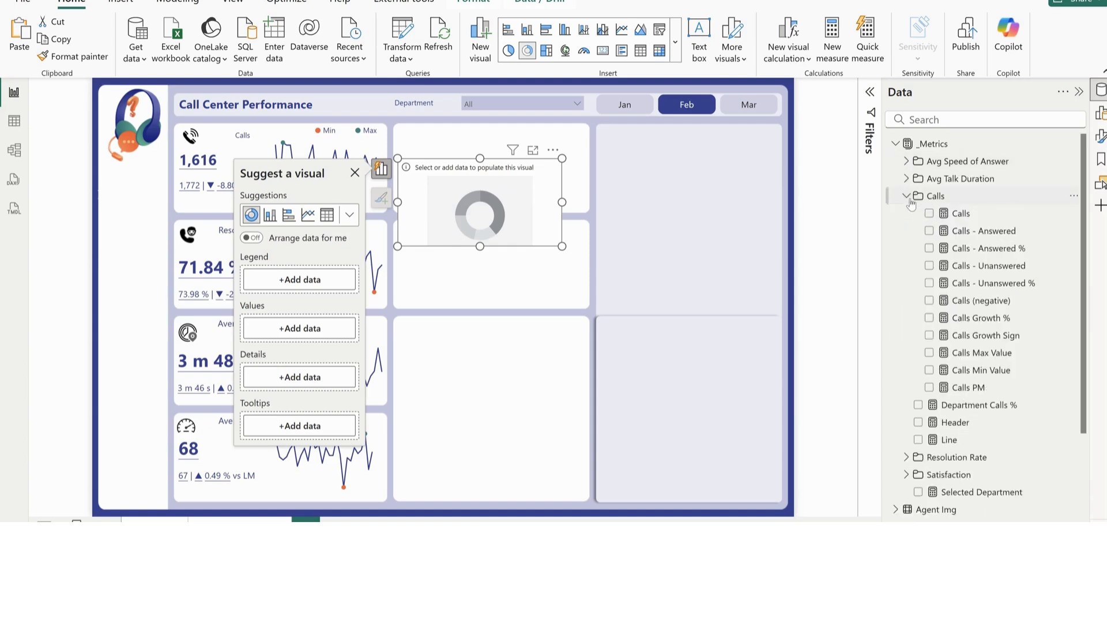
{"action": "left_click", "coordinate": [929, 232]}
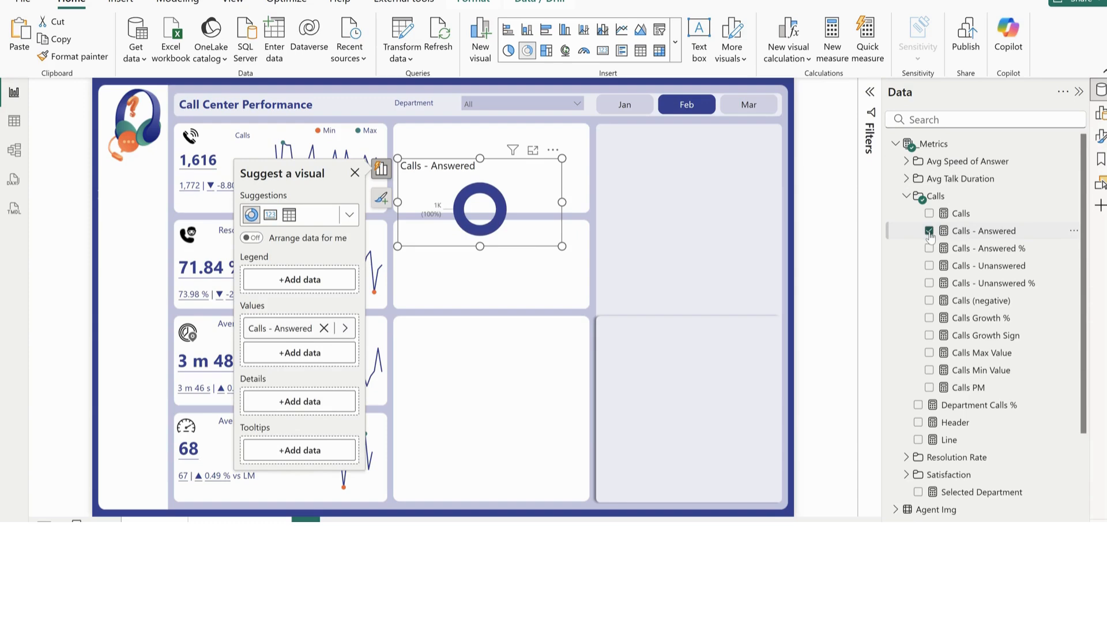
{"action": "left_click", "coordinate": [928, 266]}
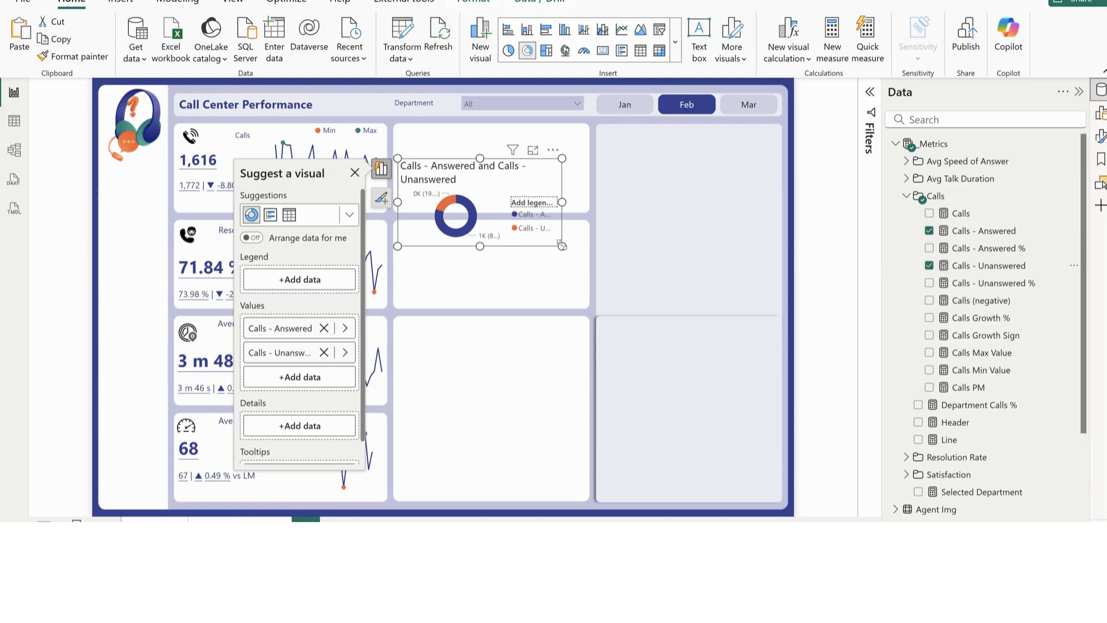
{"action": "left_click_drag", "start_coordinate": [562, 245], "coordinate": [566, 284]}
{"action": "left_click_drag", "start_coordinate": [465, 284], "coordinate": [476, 312]}
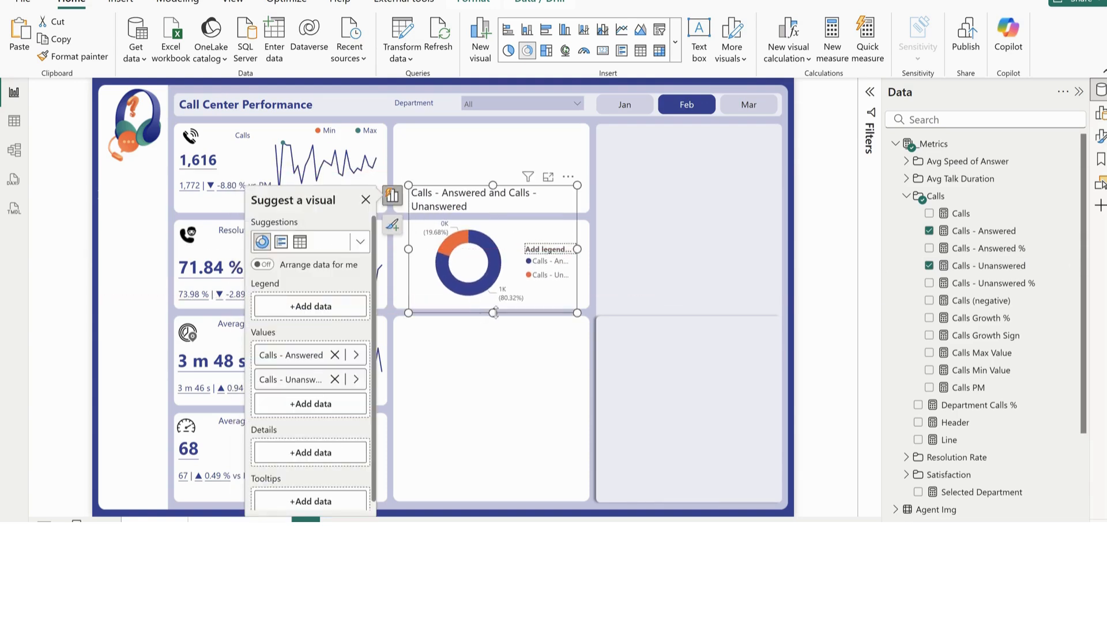
Duplicate the donut chart, placing one over the first middle card and the other in the lower part of the page
{"action": "left_click", "coordinate": [513, 370]}
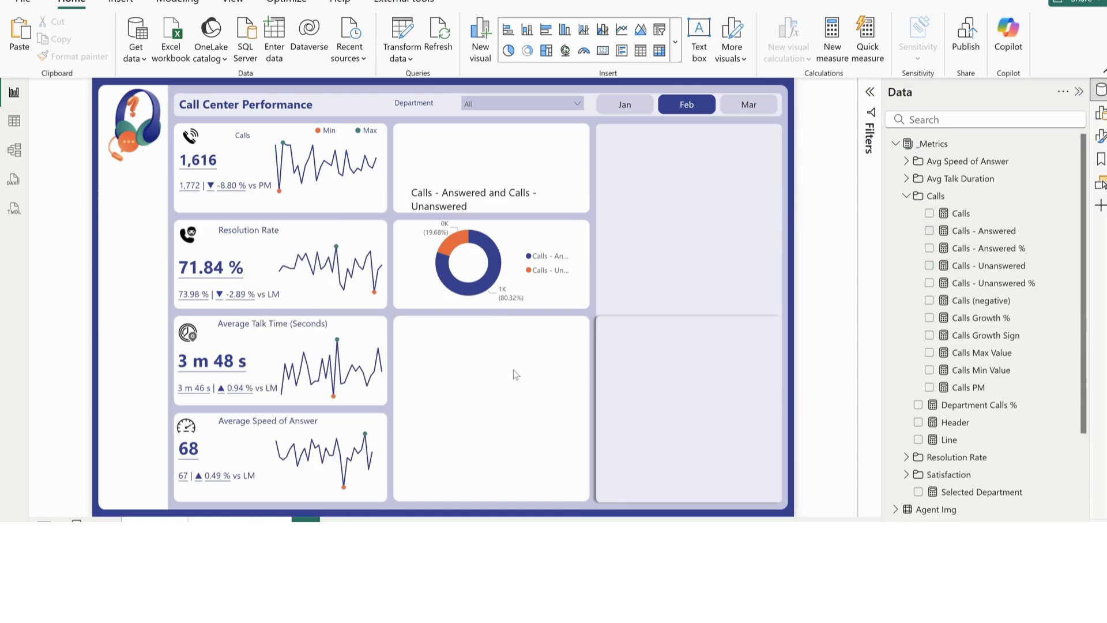
{"action": "key", "text": "ctrl+v"}
{"action": "left_click_drag", "start_coordinate": [435, 314], "coordinate": [506, 493]}
{"action": "left_click_drag", "start_coordinate": [442, 275], "coordinate": [429, 246]}
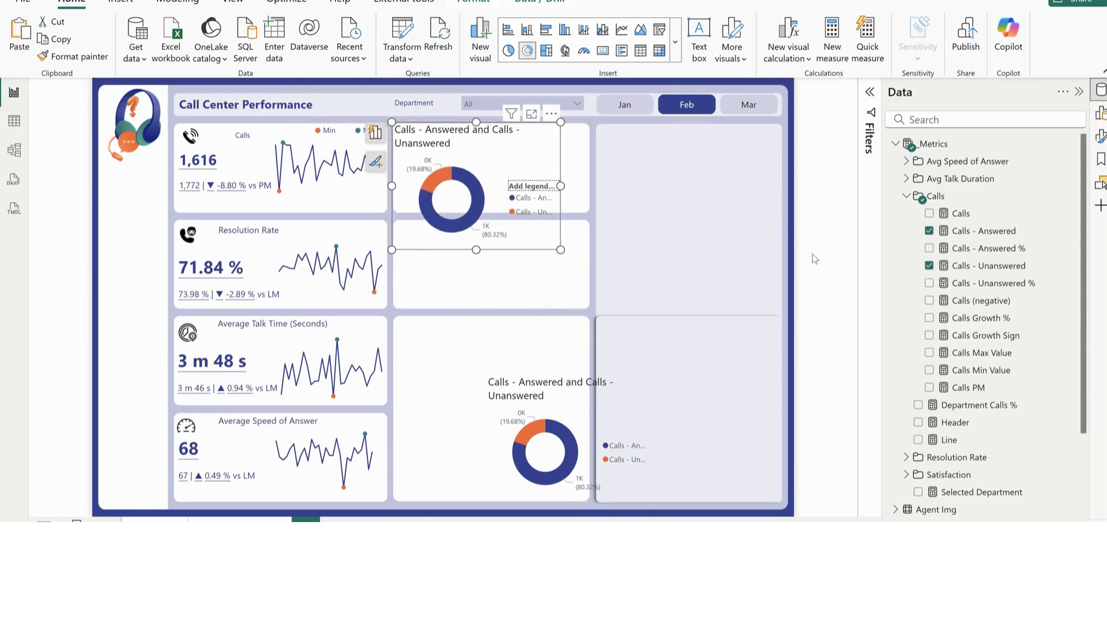
Fit the upper donut chart to the first middle card, with its title and legend turned on
{"action": "left_click", "coordinate": [1100, 137]}
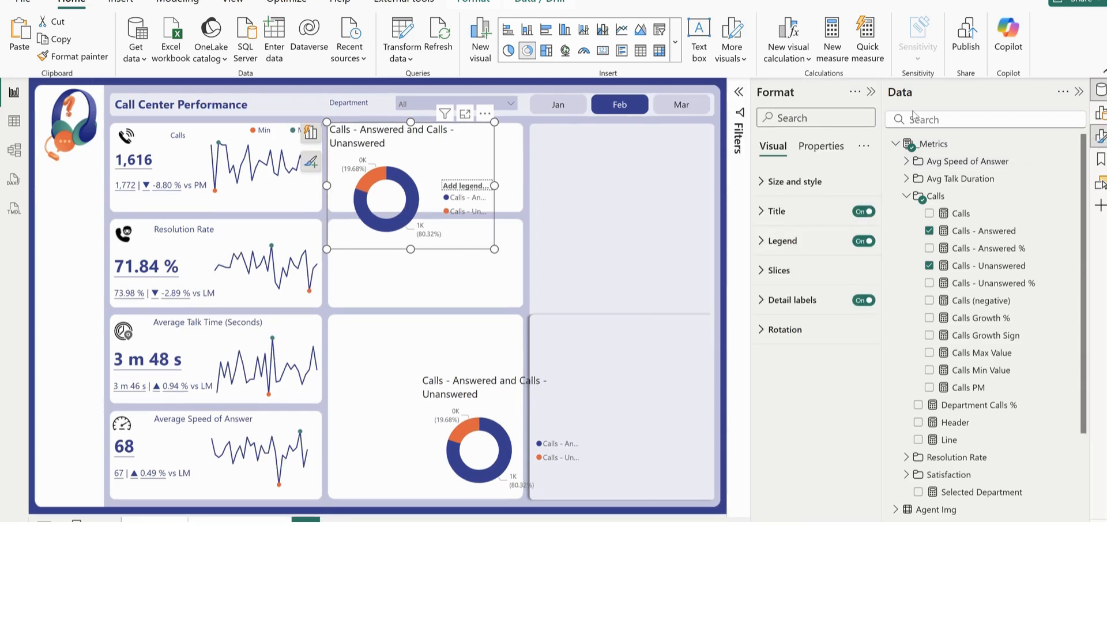
{"action": "left_click_drag", "start_coordinate": [886, 176], "coordinate": [913, 176]}
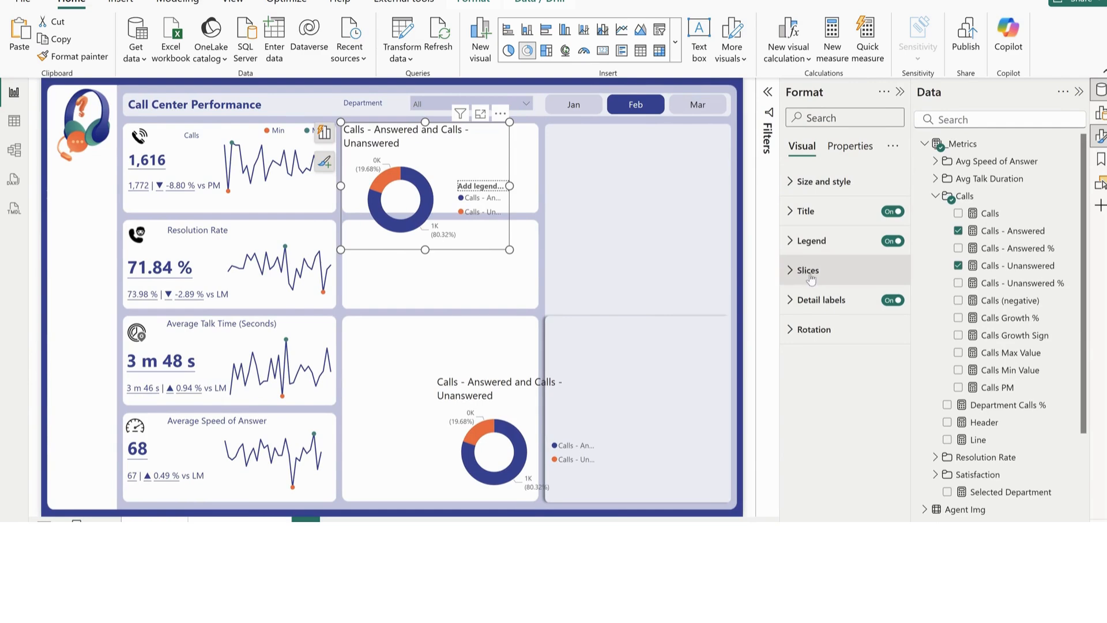
{"action": "left_click", "coordinate": [891, 213]}
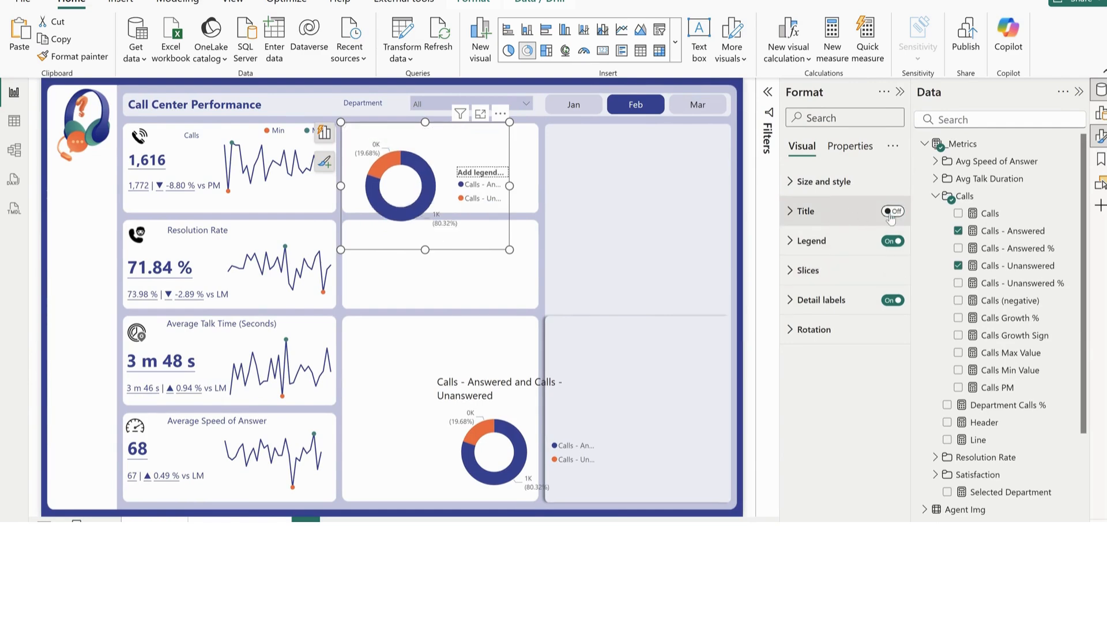
{"action": "left_click", "coordinate": [892, 247]}
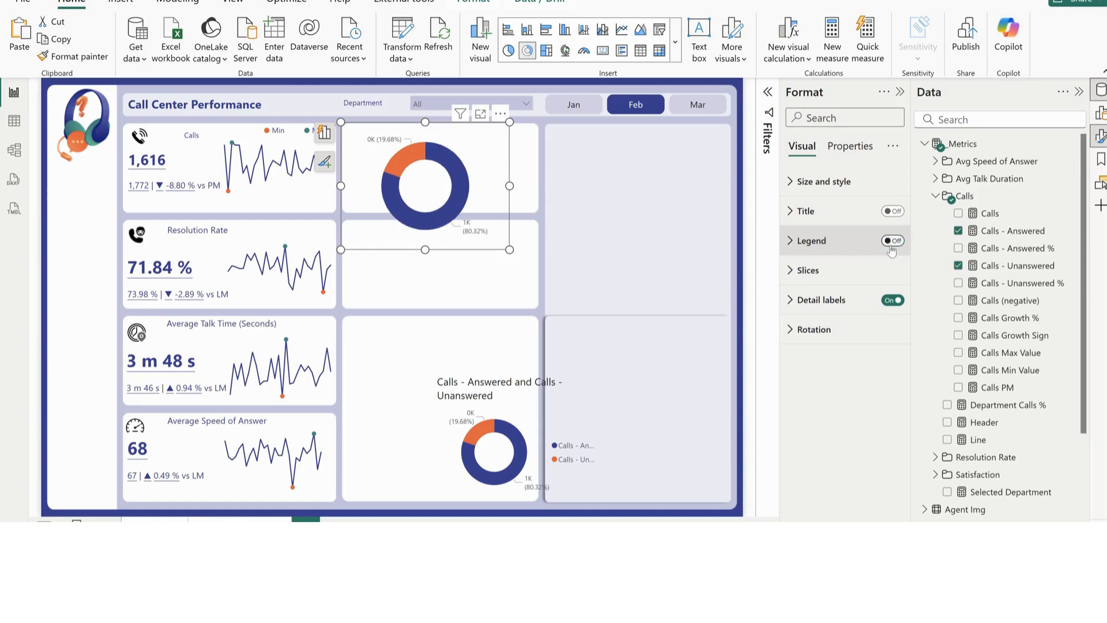
{"action": "left_click", "coordinate": [888, 241]}
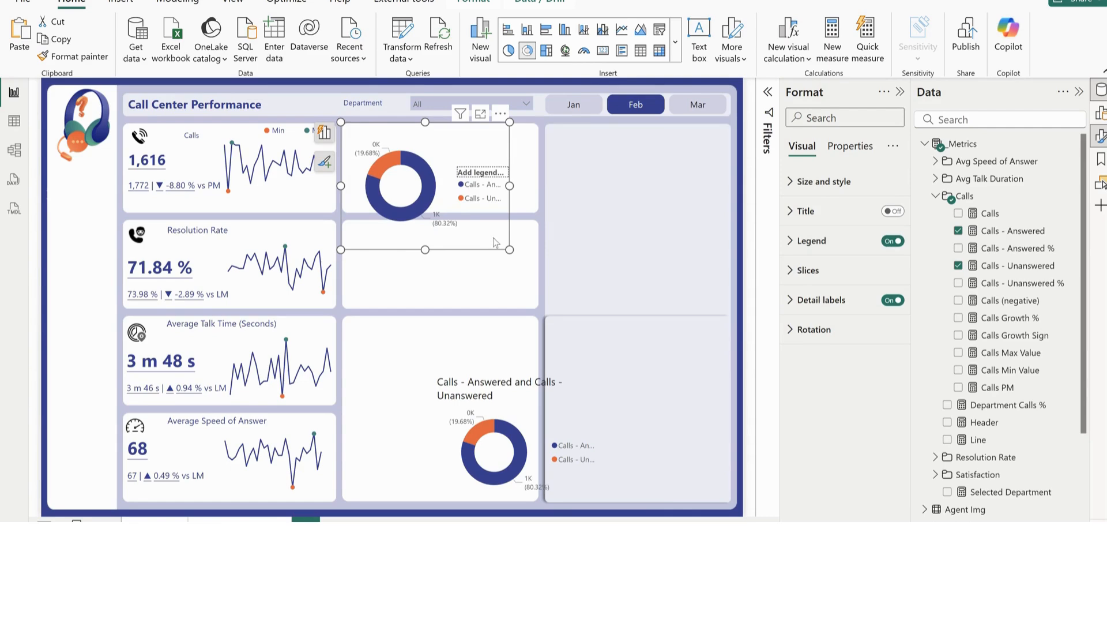
{"action": "left_click_drag", "start_coordinate": [509, 249], "coordinate": [534, 209]}
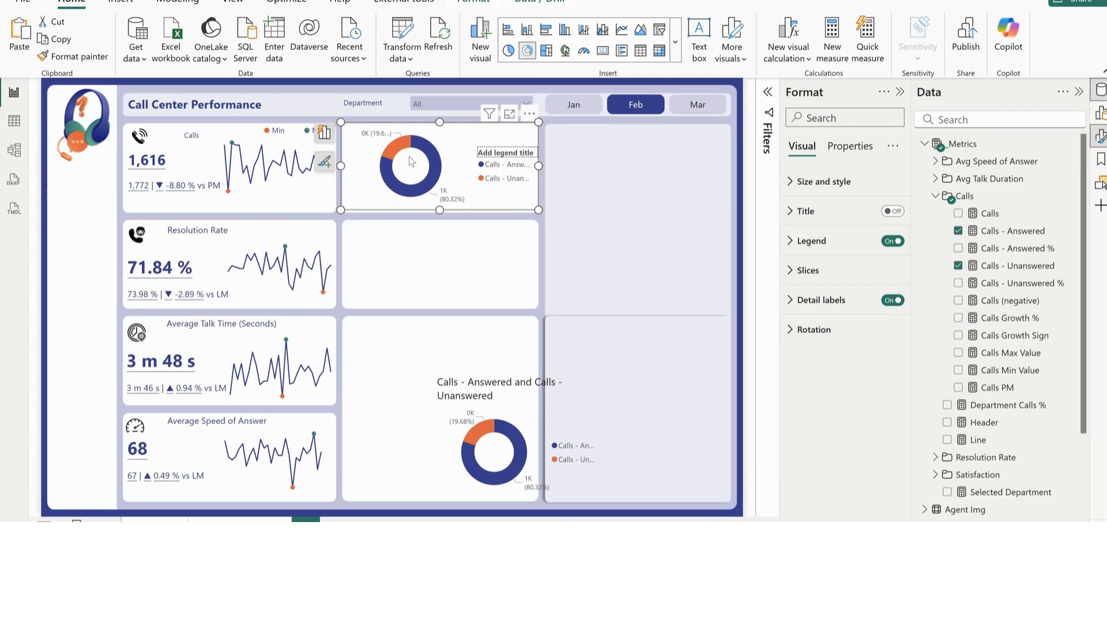
{"action": "left_click", "coordinate": [893, 211]}
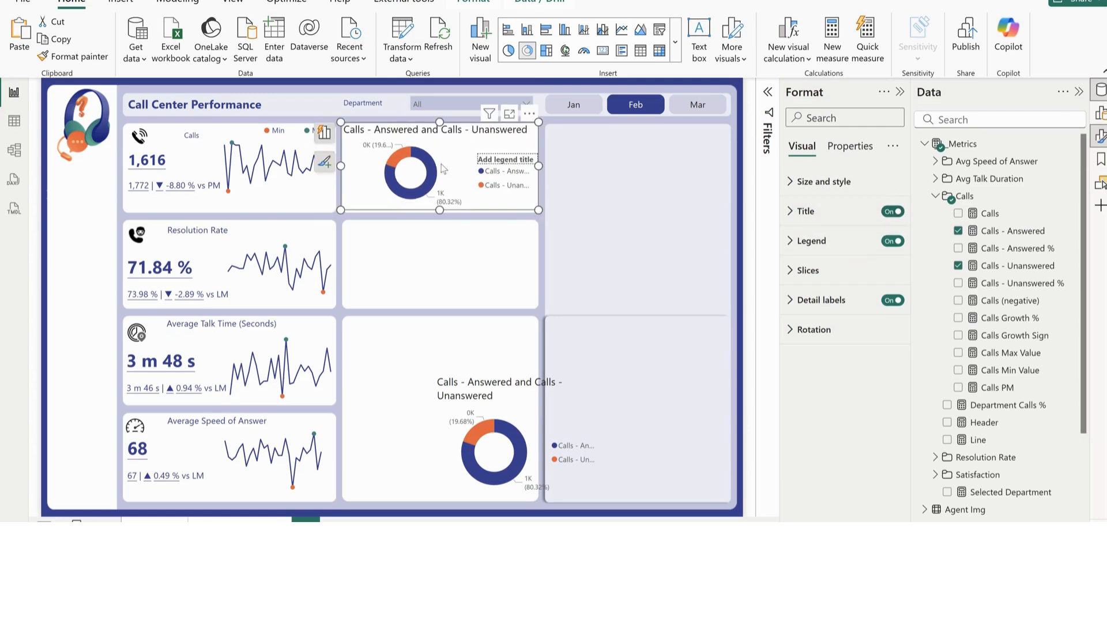
Set the upper donut chart's title to "Answered vs Unanswered Calls" with font size 12
{"action": "left_click", "coordinate": [806, 211]}
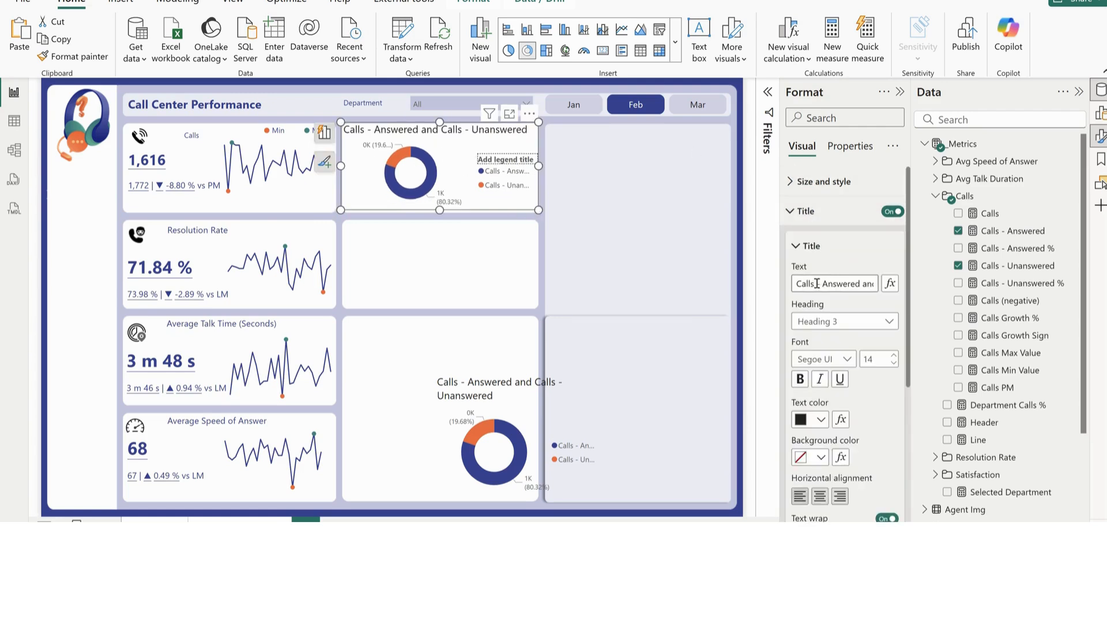
{"action": "left_click_drag", "start_coordinate": [825, 283], "coordinate": [787, 287]}
{"action": "key", "text": "BackSpace"}
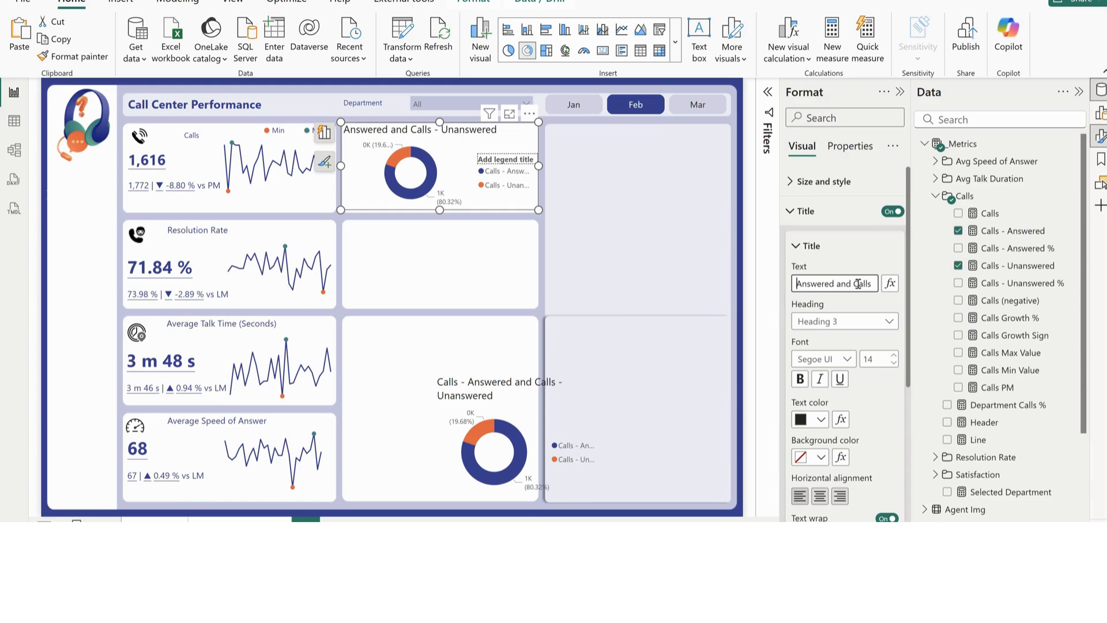
{"action": "left_click_drag", "start_coordinate": [873, 283], "coordinate": [819, 284]}
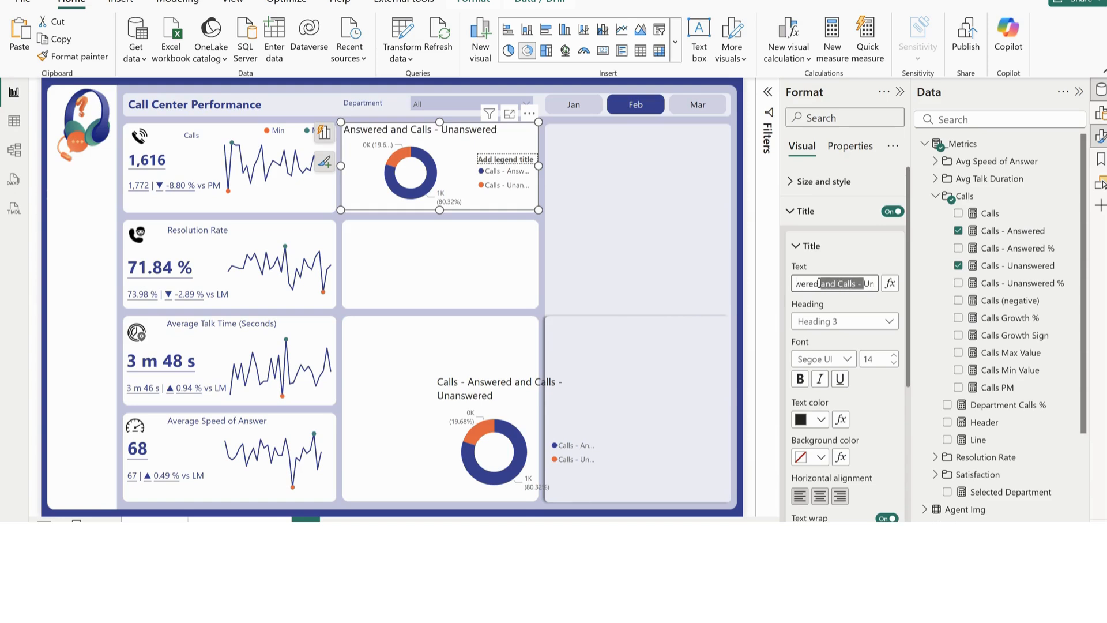
{"action": "type", "text": "vs"}
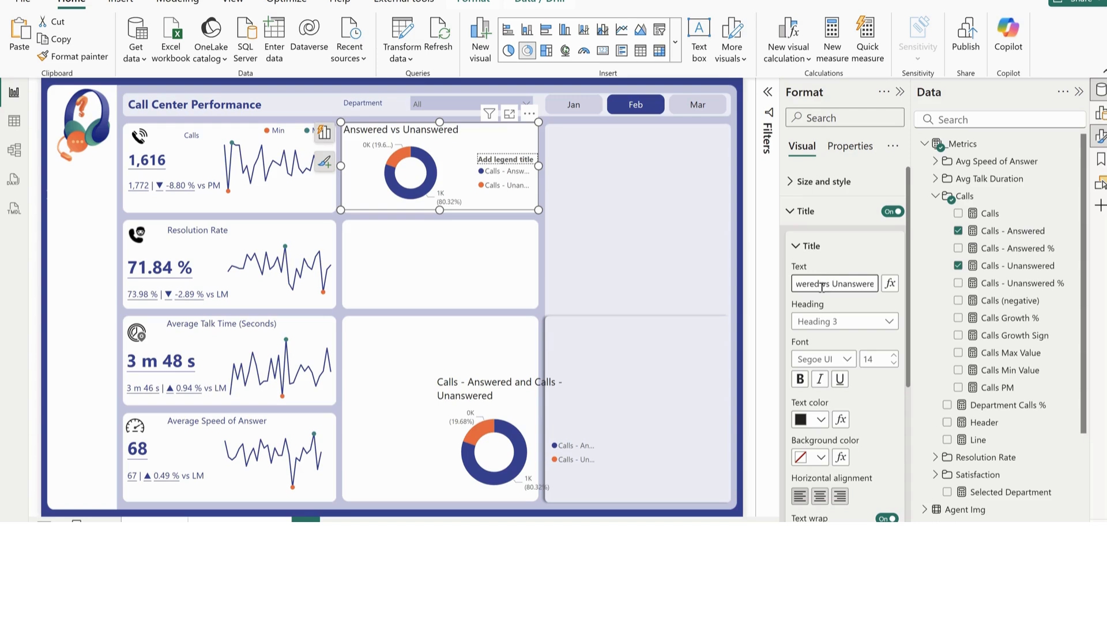
{"action": "key", "text": "End"}
{"action": "type", "text": "Calls"}
{"action": "left_click", "coordinate": [893, 363]}
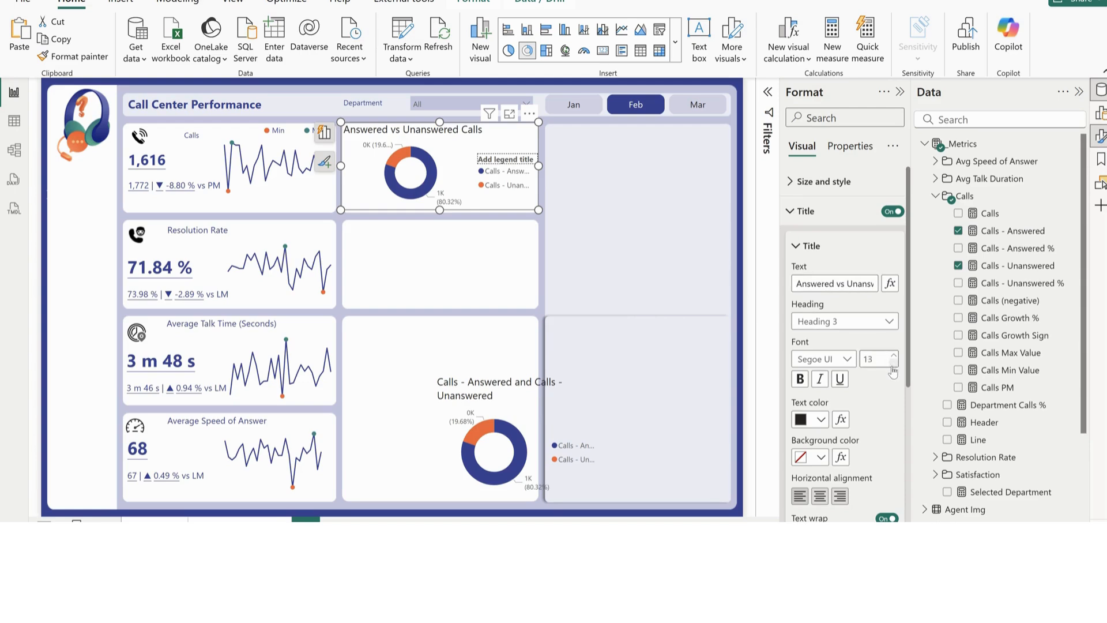
{"action": "left_click", "coordinate": [893, 363]}
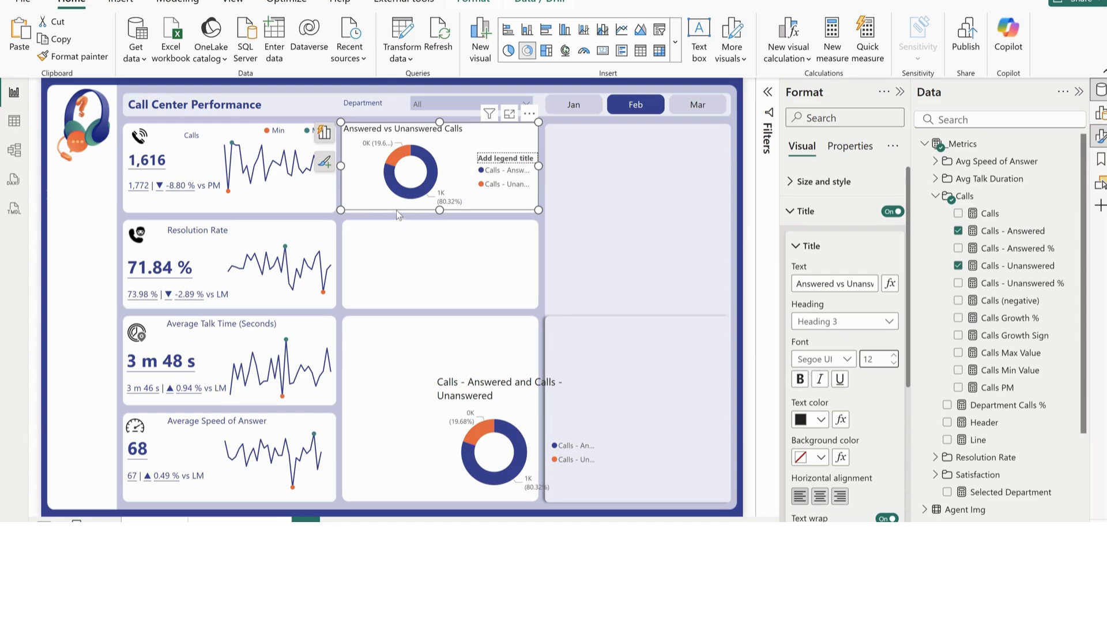
Move the donut chart down to the second middle card and turn off its title, legend and detail labels
{"action": "left_click_drag", "start_coordinate": [398, 213], "coordinate": [402, 313]}
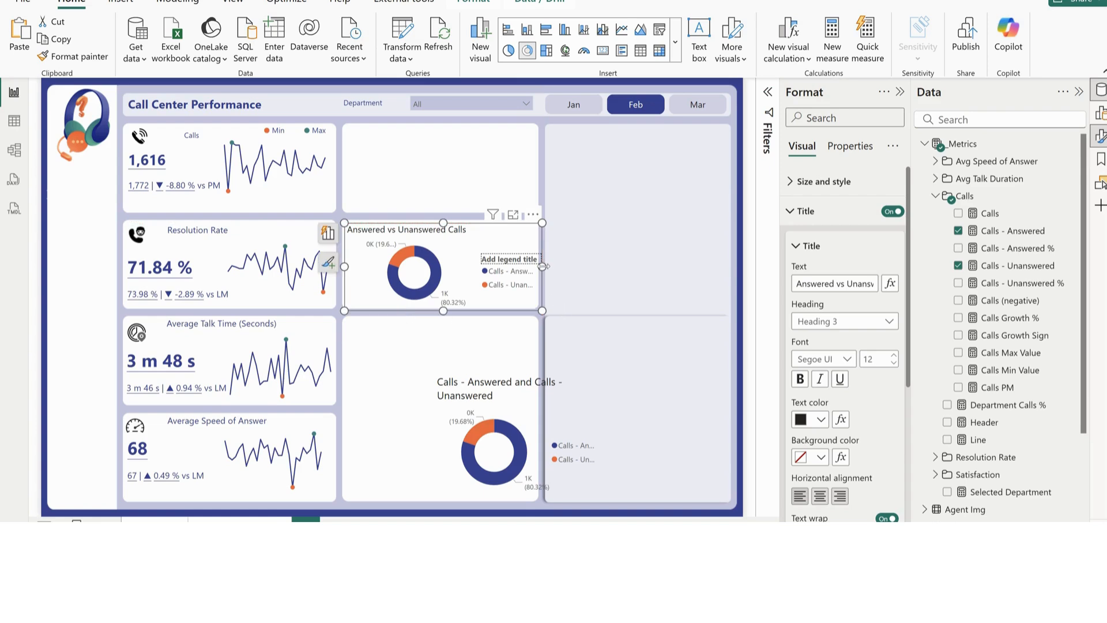
{"action": "left_click_drag", "start_coordinate": [542, 266], "coordinate": [603, 267]}
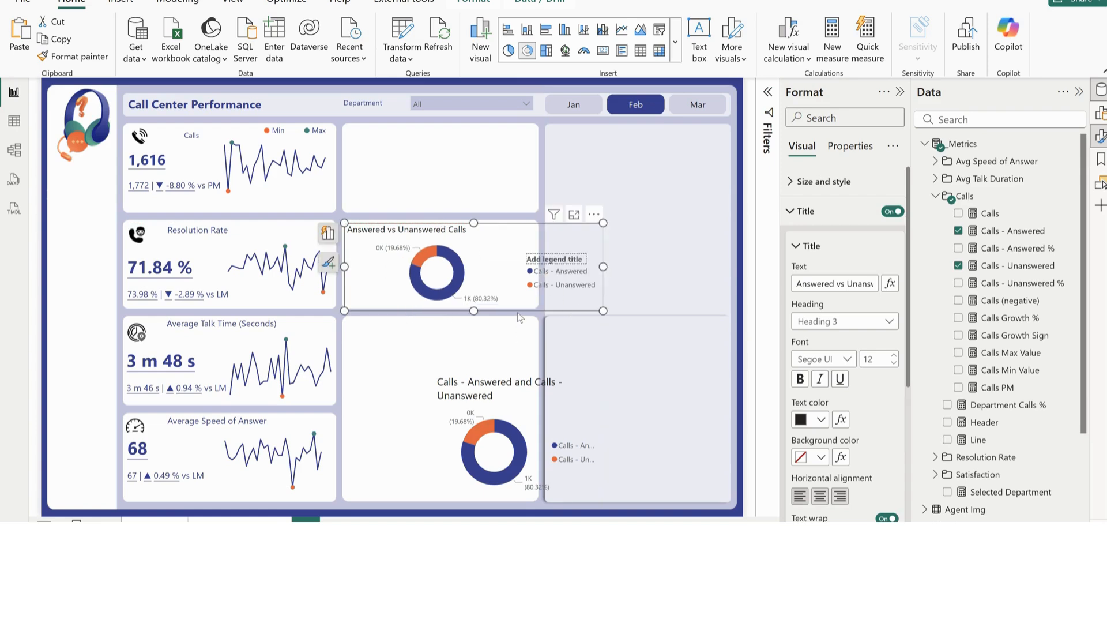
{"action": "left_click", "coordinate": [892, 211]}
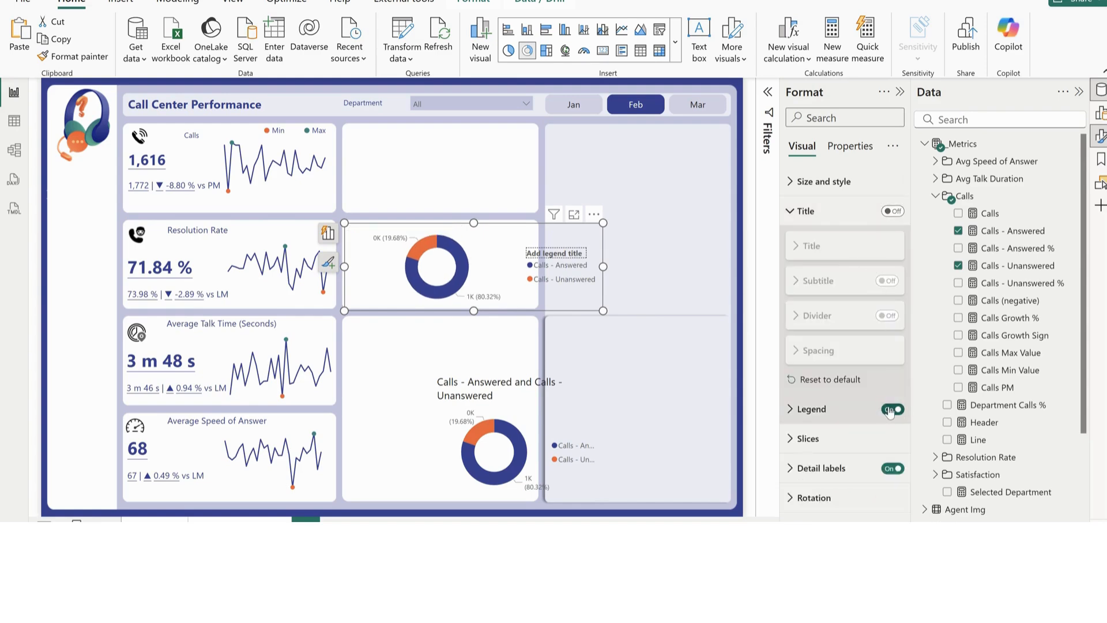
{"action": "left_click", "coordinate": [892, 409]}
{"action": "left_click", "coordinate": [799, 216]}
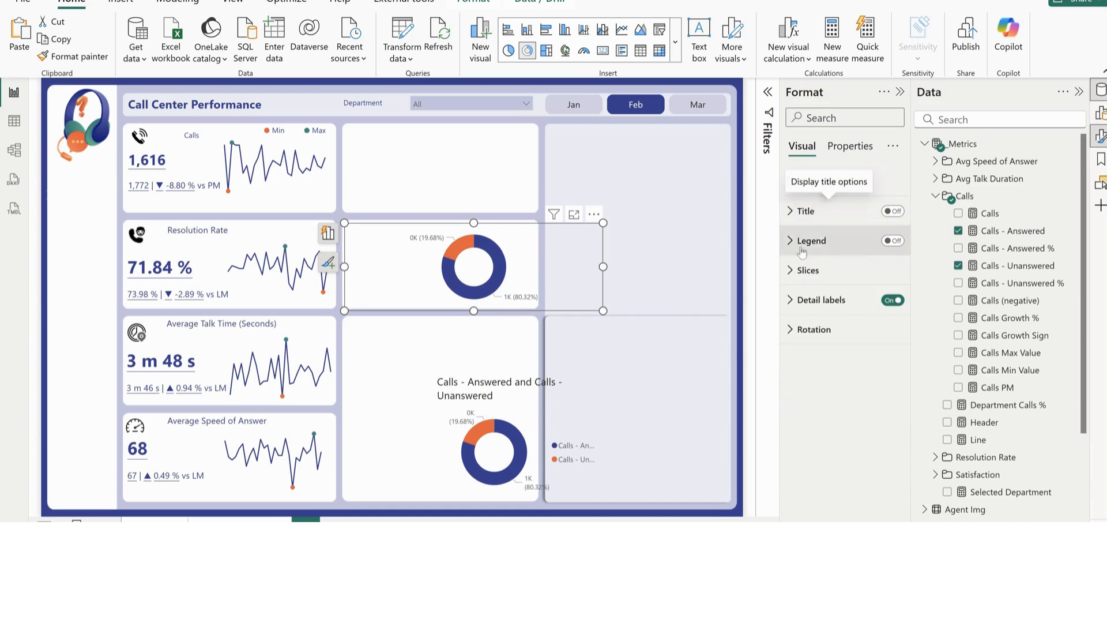
{"action": "left_click", "coordinate": [892, 299]}
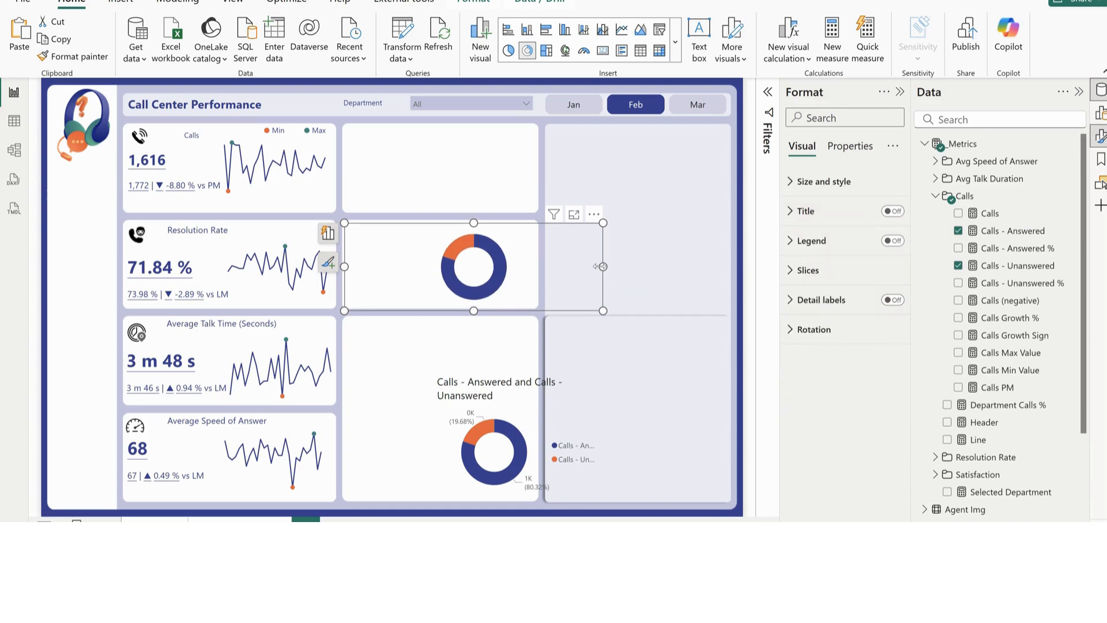
Set the donut's inner radius to 85% and narrow the chart frame to fit closely around the ring
{"action": "left_click", "coordinate": [807, 270]}
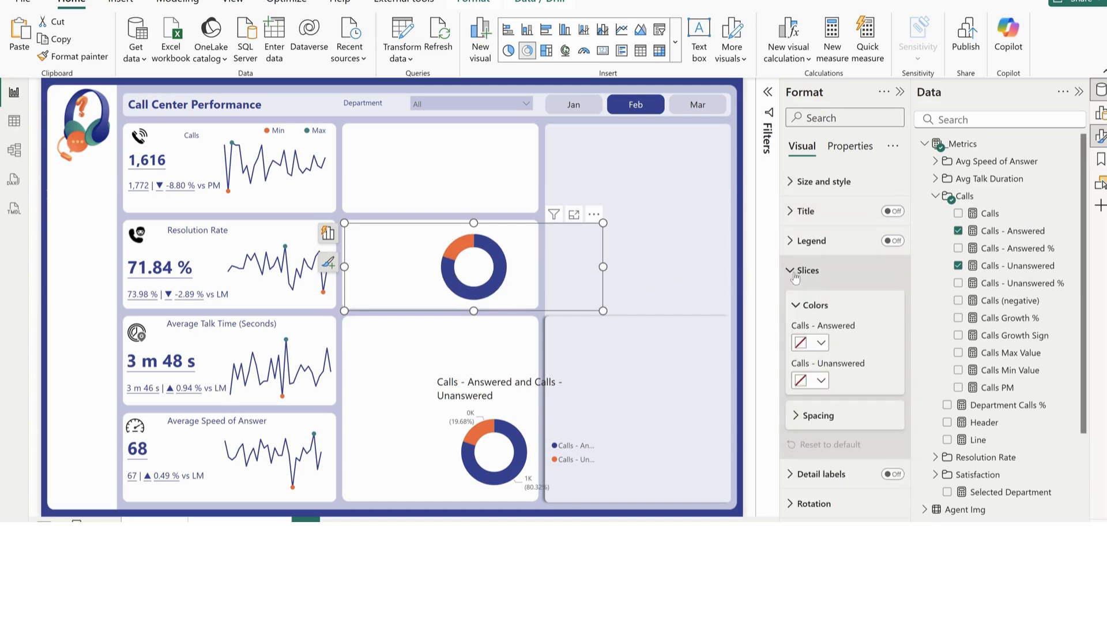
{"action": "left_click", "coordinate": [821, 416]}
{"action": "scroll", "coordinate": [822, 426], "scroll_direction": "down", "scroll_amount": 1}
{"action": "left_click_drag", "start_coordinate": [870, 430], "coordinate": [885, 430]}
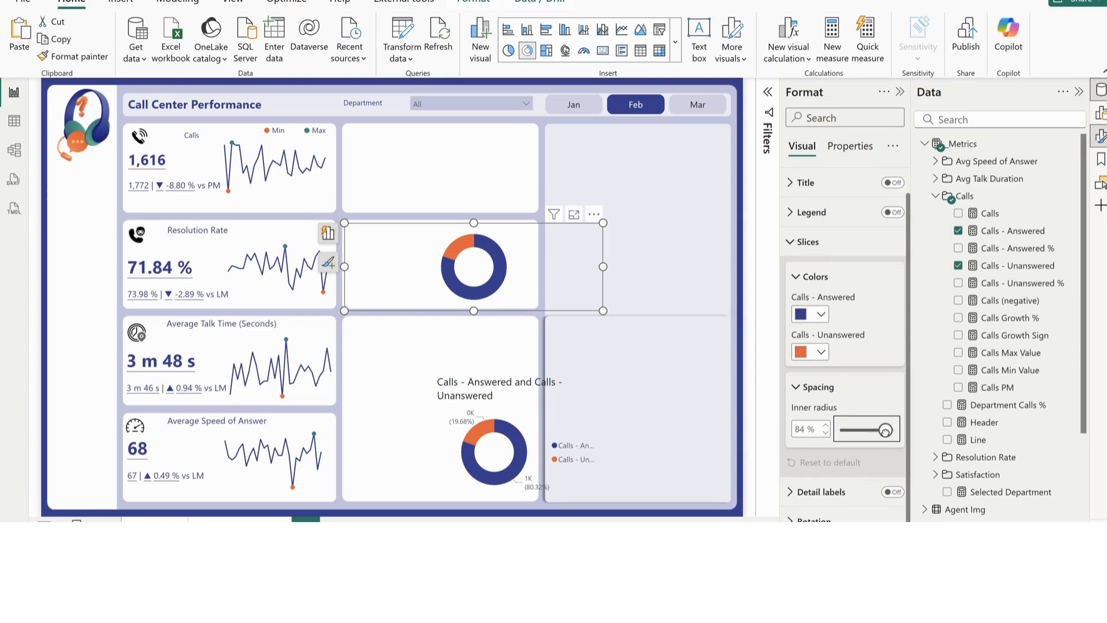
{"action": "left_click", "coordinate": [826, 425]}
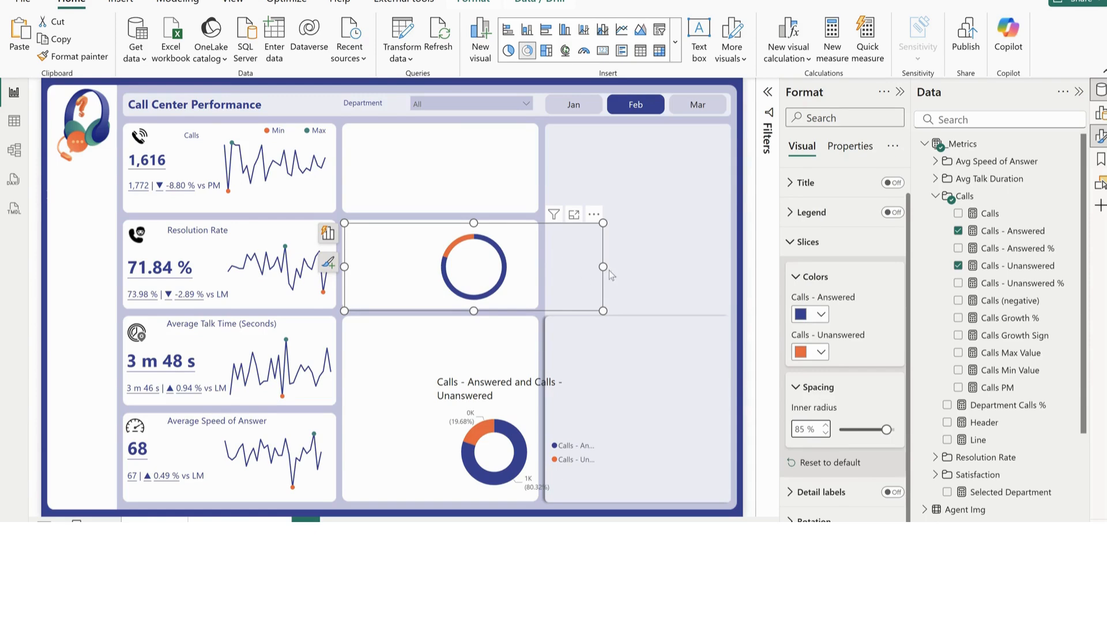
{"action": "left_click_drag", "start_coordinate": [608, 265], "coordinate": [443, 260]}
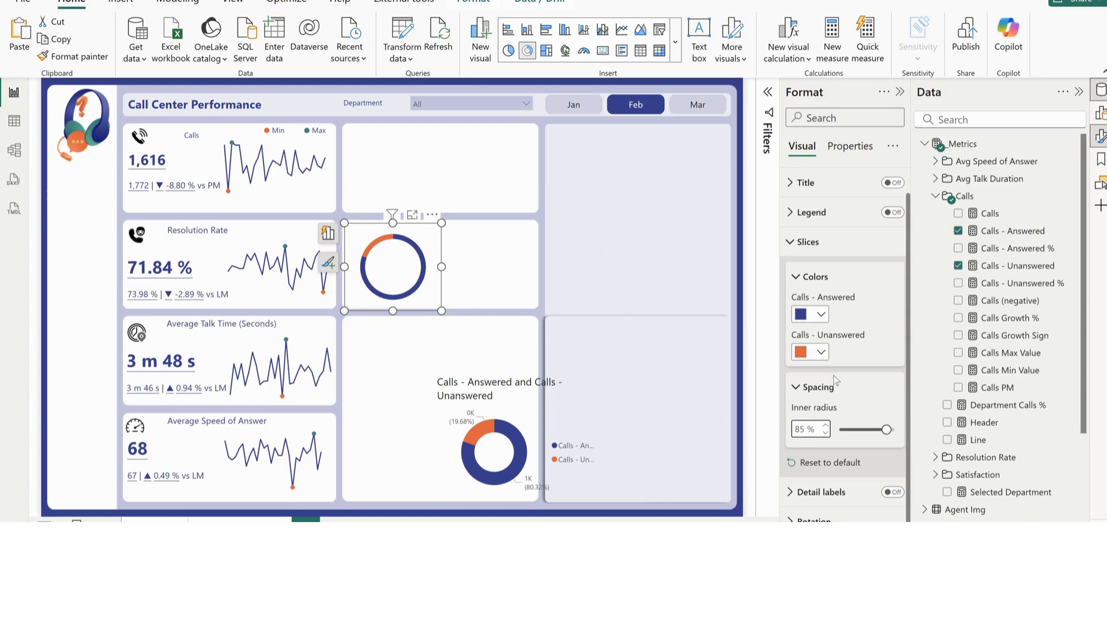
Color the ring donut's Calls - Unanswered slice light gray and fit the chart into the first middle card
{"action": "left_click", "coordinate": [821, 352]}
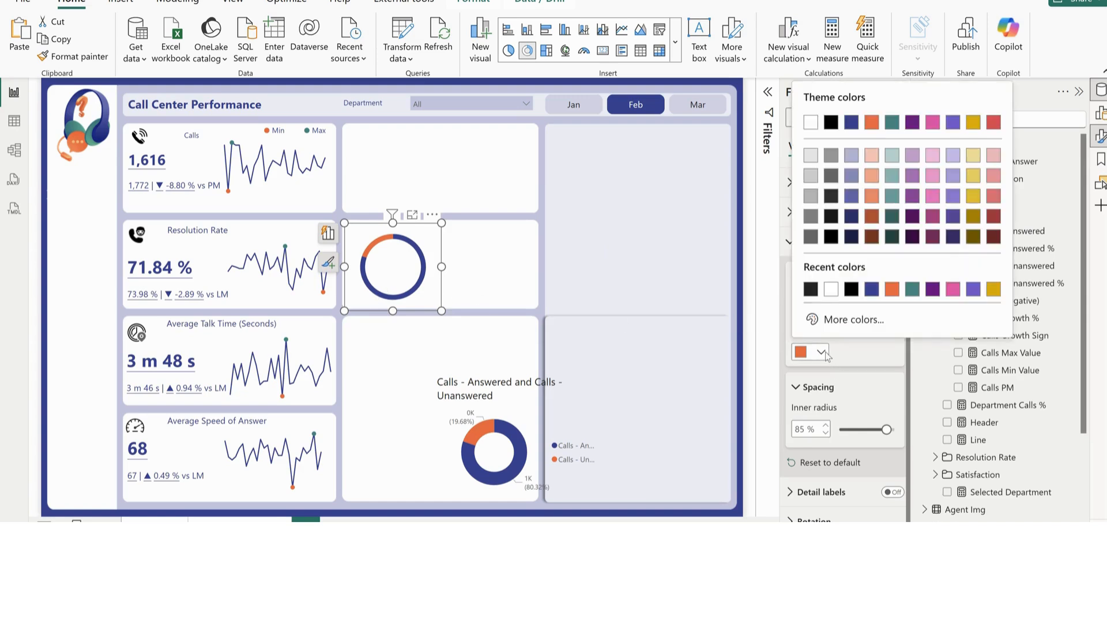
{"action": "left_click", "coordinate": [810, 156]}
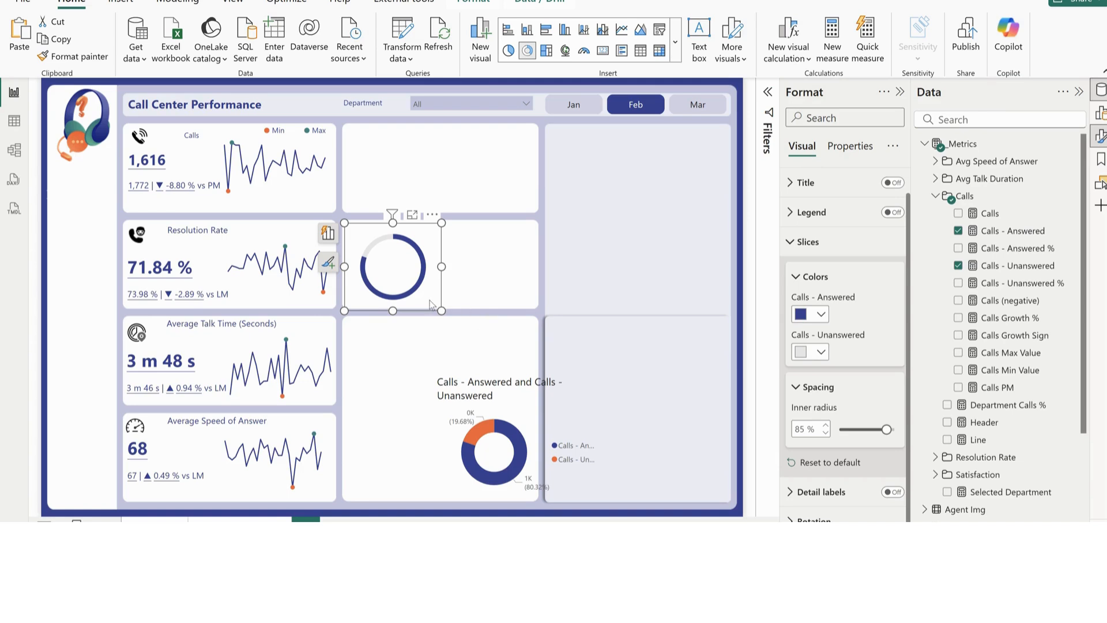
{"action": "left_click_drag", "start_coordinate": [429, 304], "coordinate": [441, 221]}
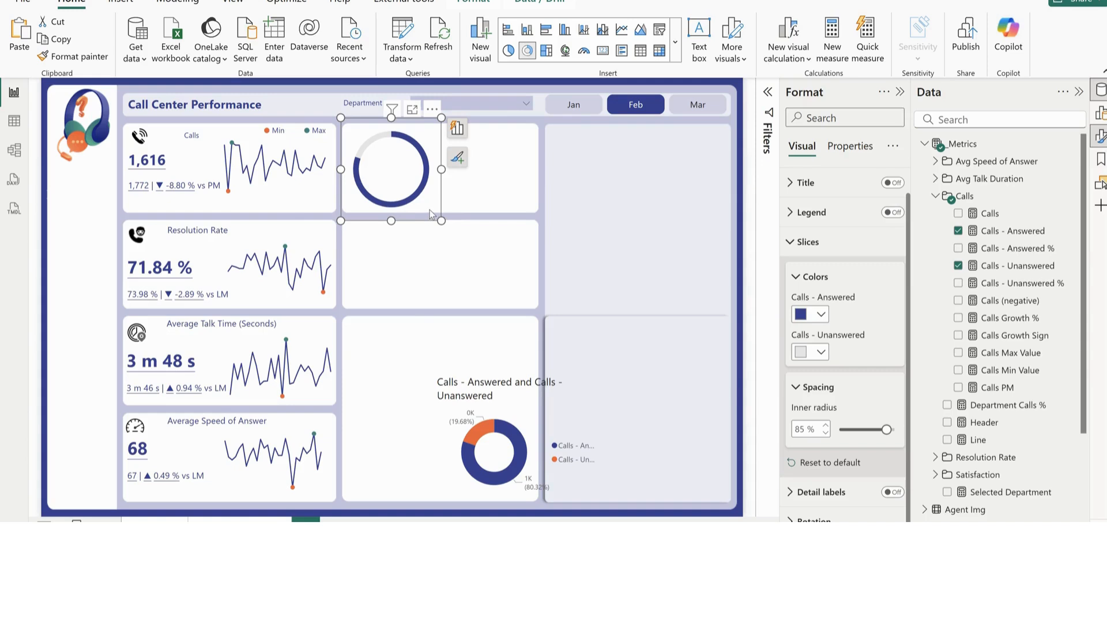
{"action": "left_click_drag", "start_coordinate": [430, 210], "coordinate": [438, 219]}
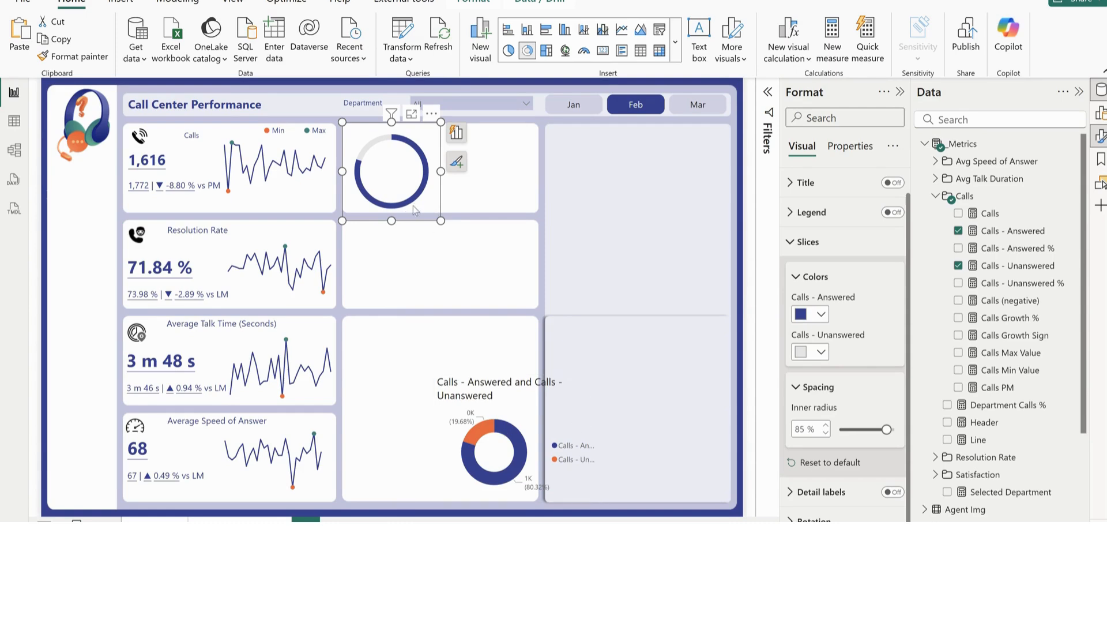
Duplicate the ring donut and place the copy over the second middle card
{"action": "left_click", "coordinate": [444, 289]}
{"action": "key", "text": "ctrl+v"}
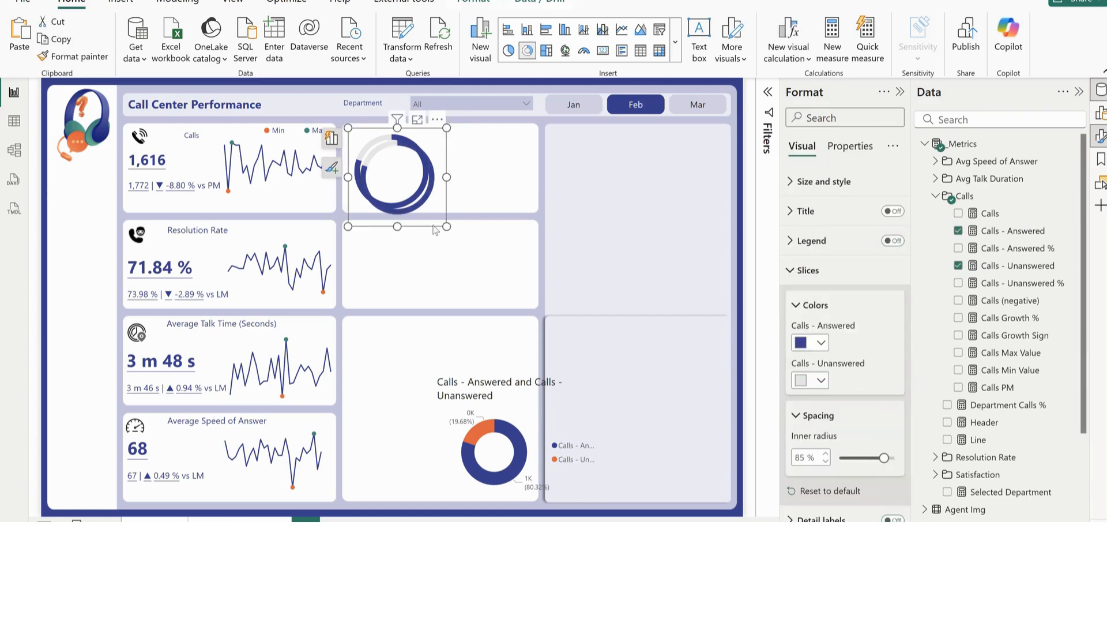
{"action": "left_click_drag", "start_coordinate": [433, 213], "coordinate": [458, 299]}
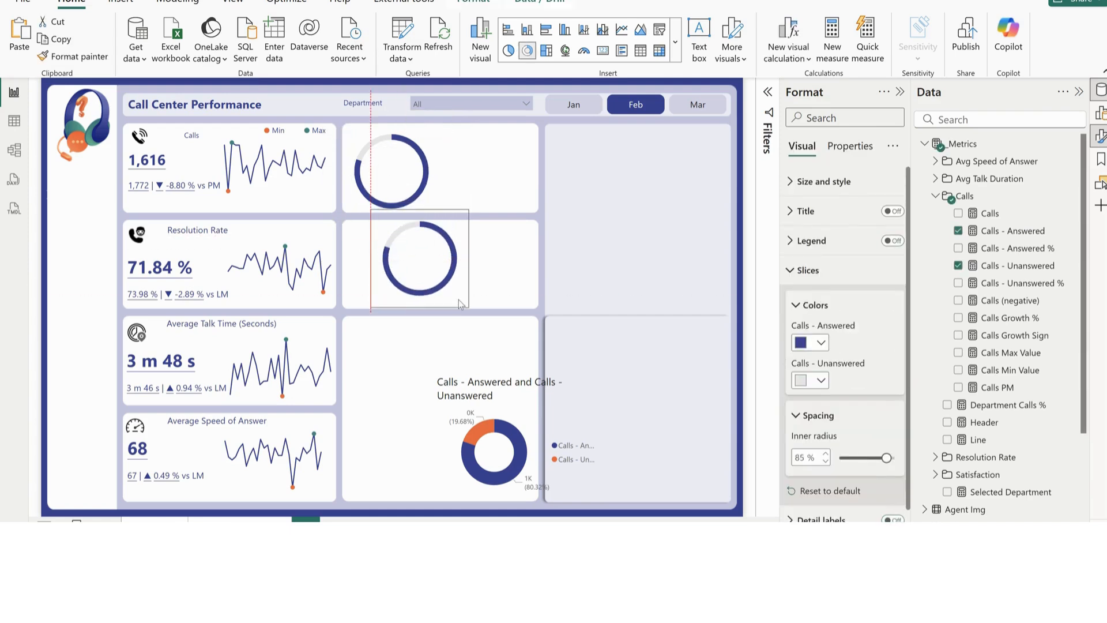
Color the copied donut's Calls - Answered slice light gray and Calls - Unanswered orange, and shrink it to sit centered inside the first ring
{"action": "left_click", "coordinate": [818, 380]}
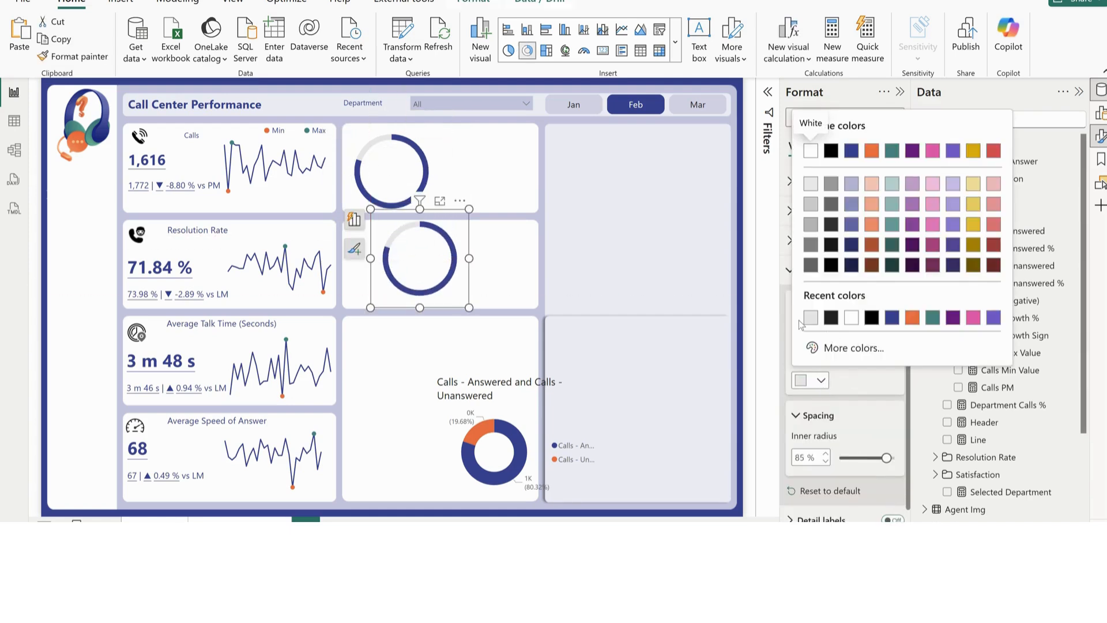
{"action": "left_click", "coordinate": [839, 381]}
{"action": "left_click", "coordinate": [821, 381]}
{"action": "left_click", "coordinate": [911, 320]}
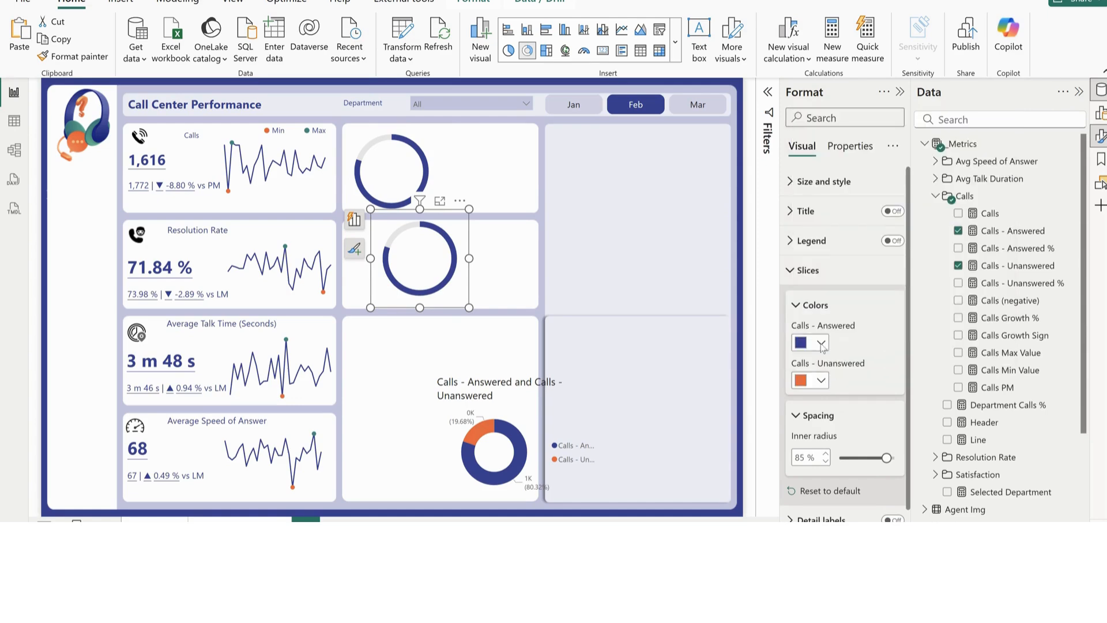
{"action": "left_click", "coordinate": [821, 342]}
{"action": "left_click", "coordinate": [800, 109]}
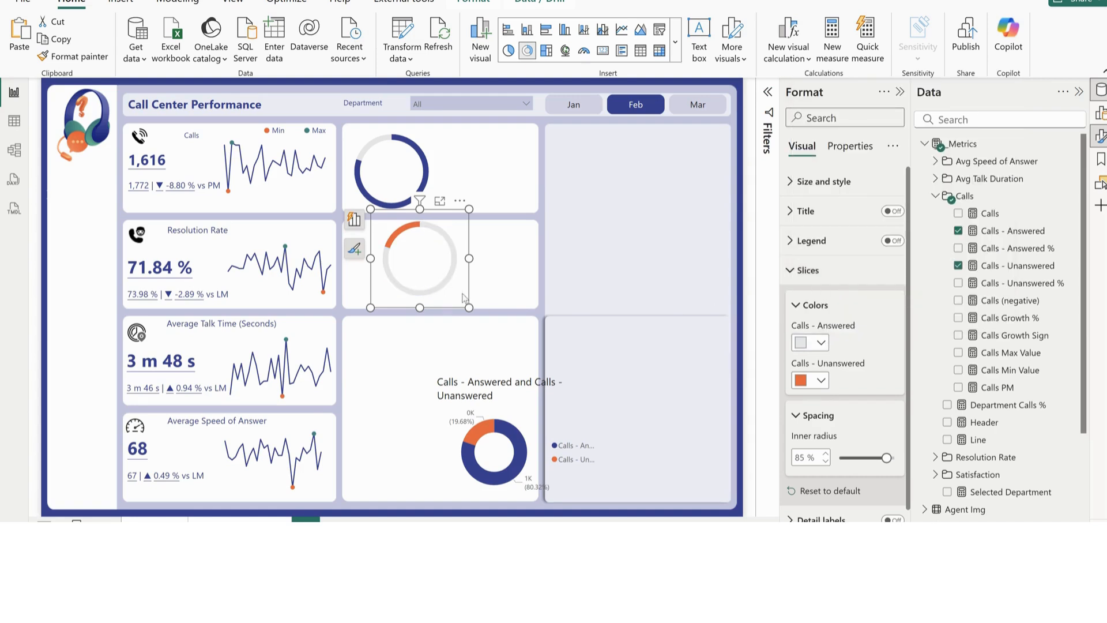
{"action": "left_click_drag", "start_coordinate": [464, 300], "coordinate": [420, 204]}
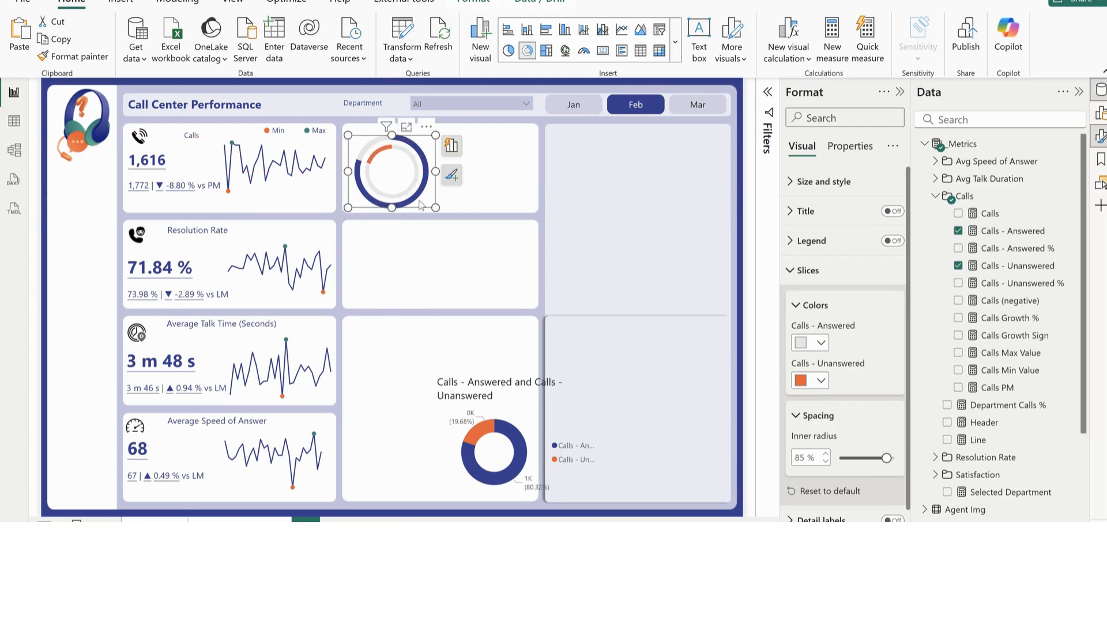
{"action": "left_click", "coordinate": [501, 190]}
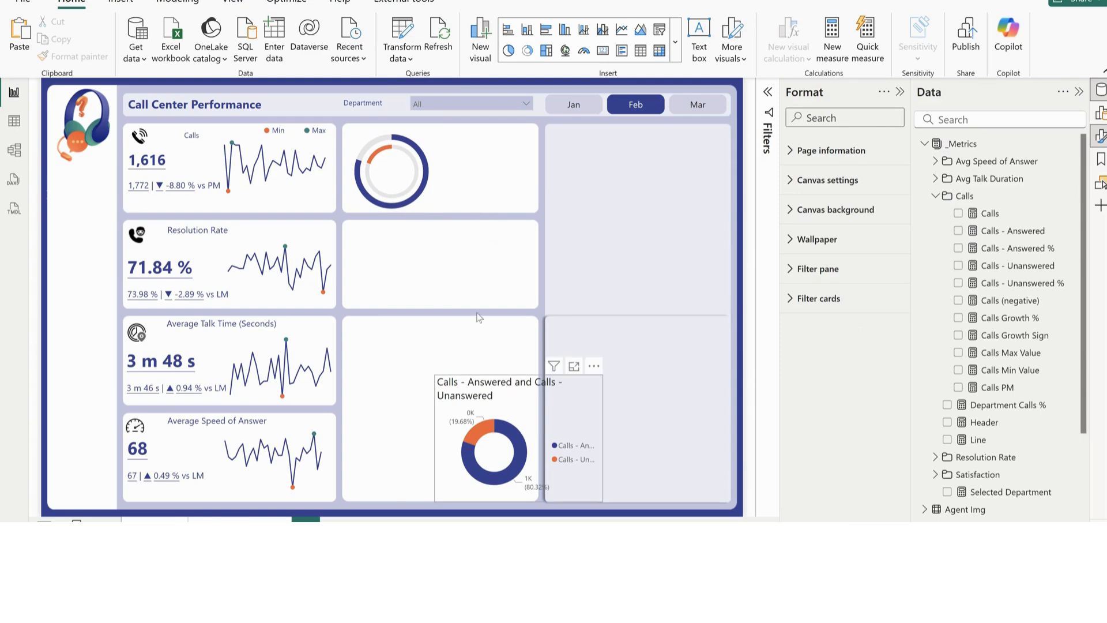
Move the remaining thick donut chart up to the second middle card and turn off its title and detail labels
{"action": "left_click_drag", "start_coordinate": [477, 316], "coordinate": [460, 255]}
{"action": "left_click", "coordinate": [893, 211]}
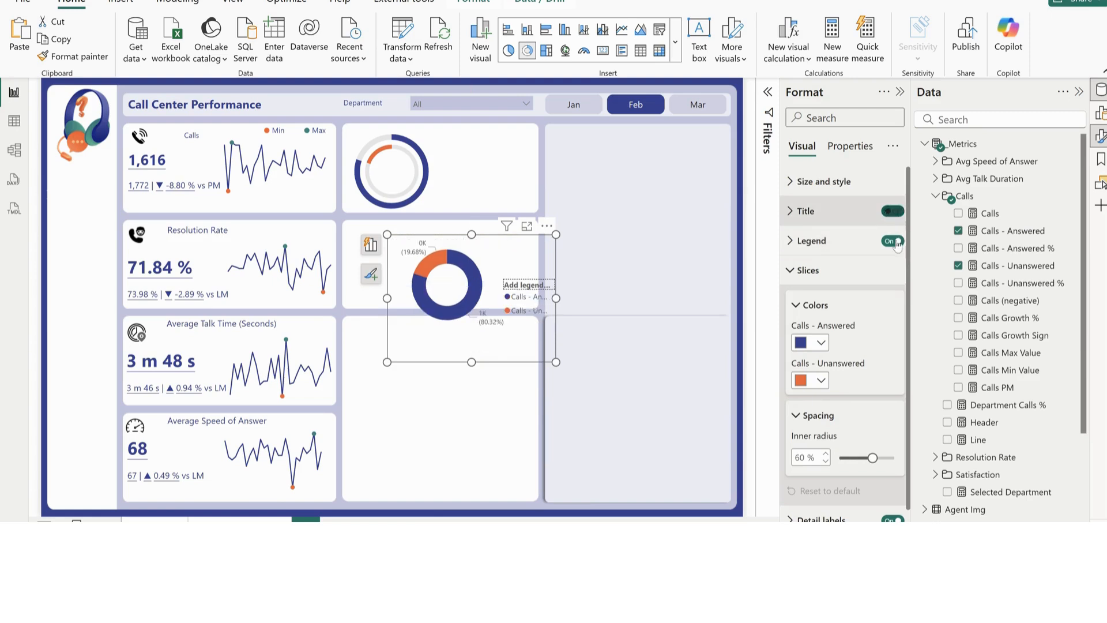
{"action": "left_click", "coordinate": [803, 271]}
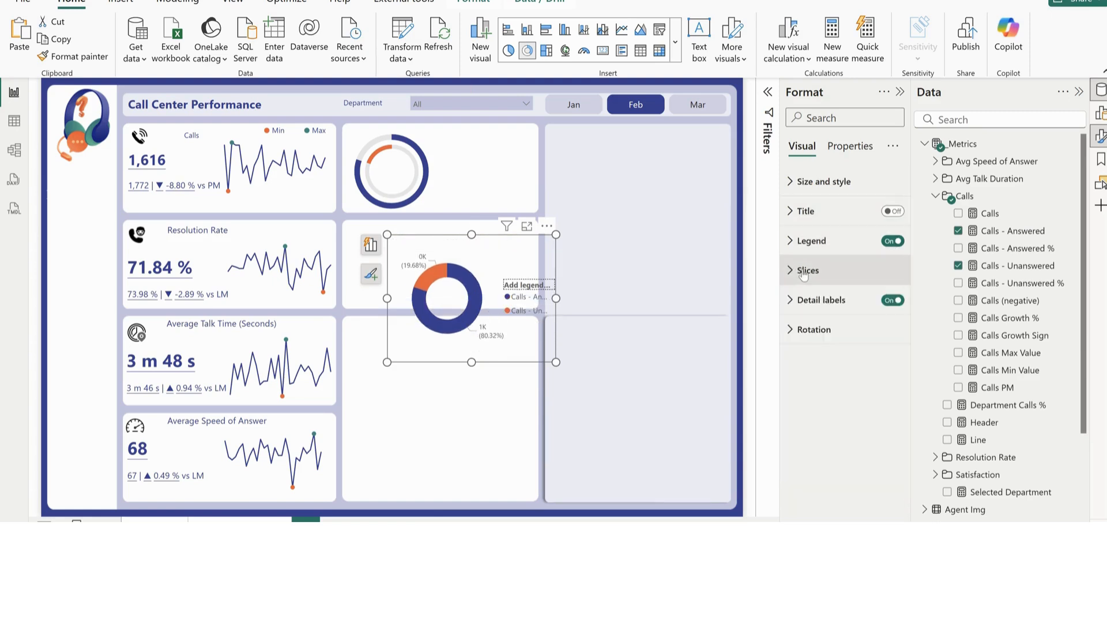
{"action": "left_click", "coordinate": [885, 300]}
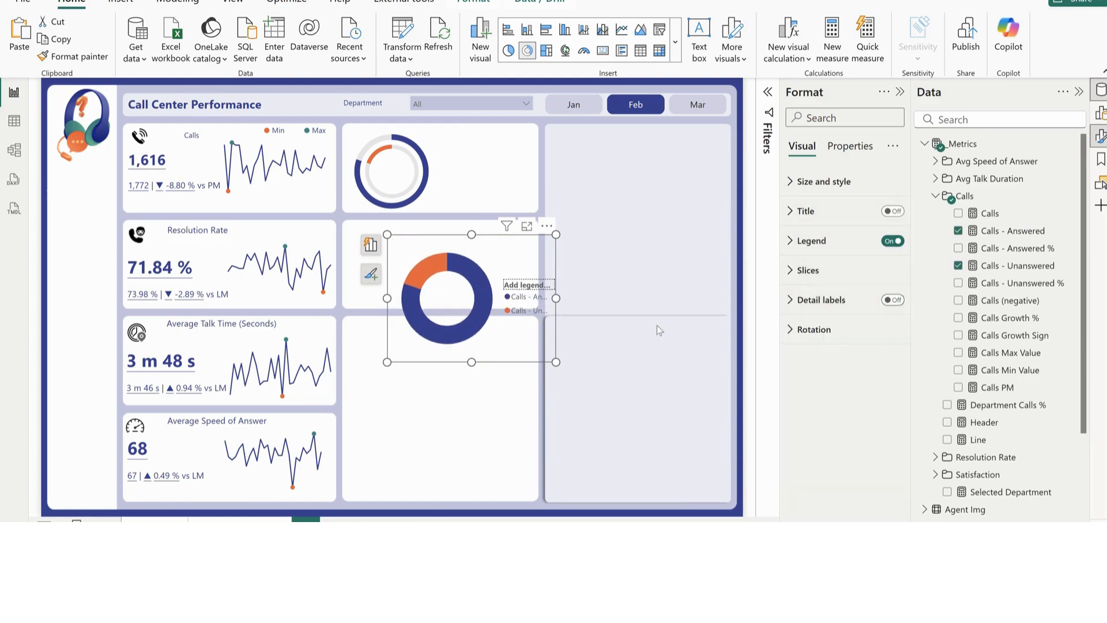
Set the thick donut's legend position to Bottom center, reduce its frame to the legend alone and move it beside the nested rings
{"action": "left_click", "coordinate": [836, 242]}
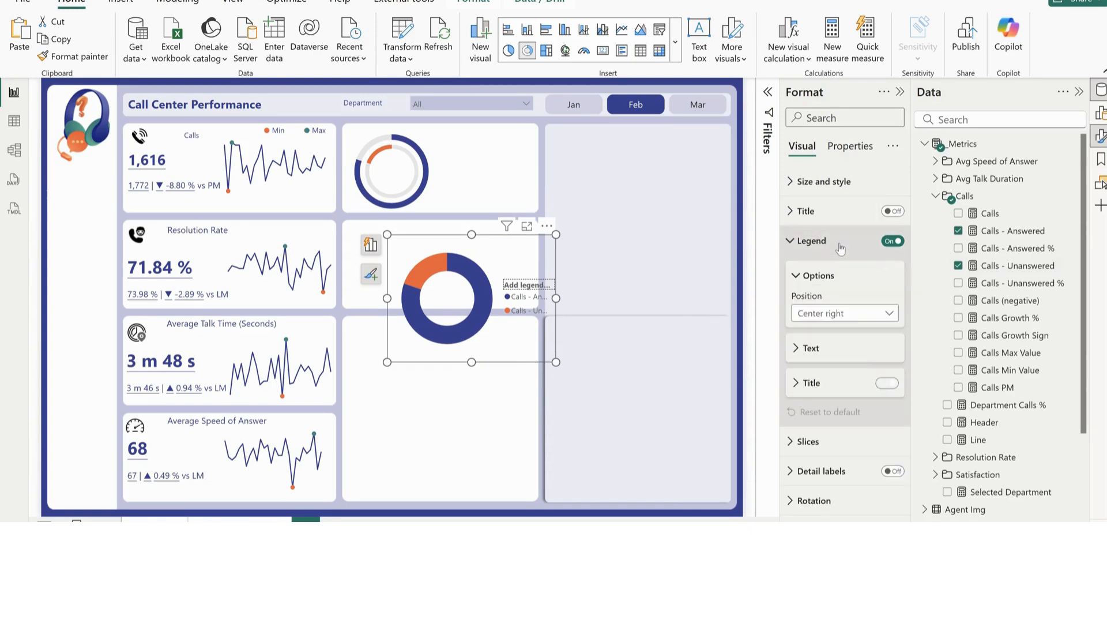
{"action": "left_click", "coordinate": [830, 315]}
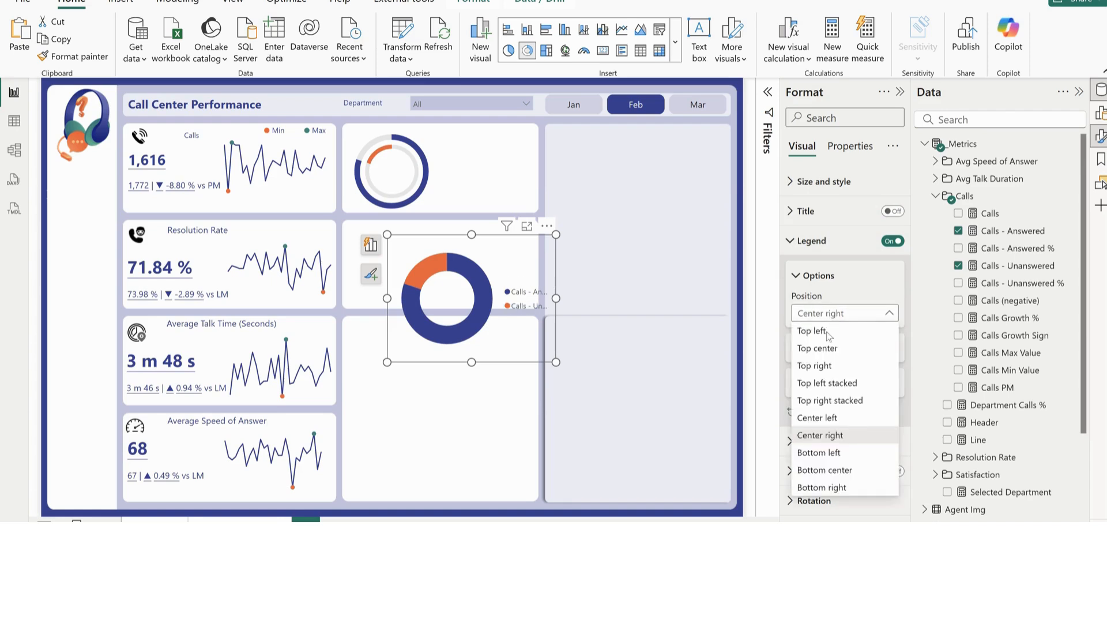
{"action": "left_click", "coordinate": [824, 470]}
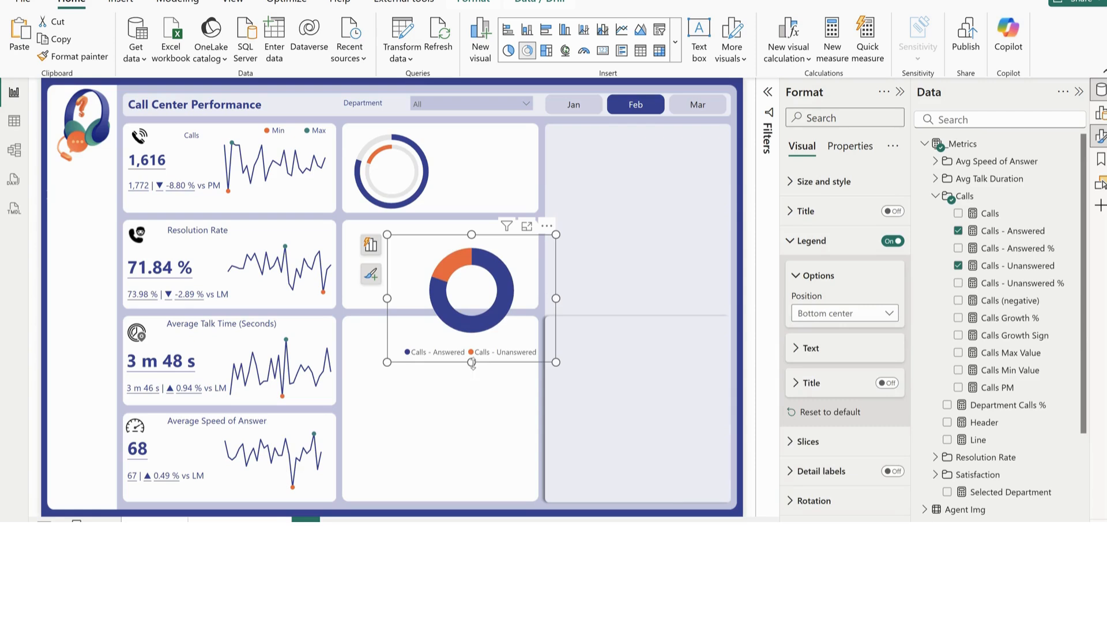
{"action": "left_click_drag", "start_coordinate": [474, 371], "coordinate": [490, 263]}
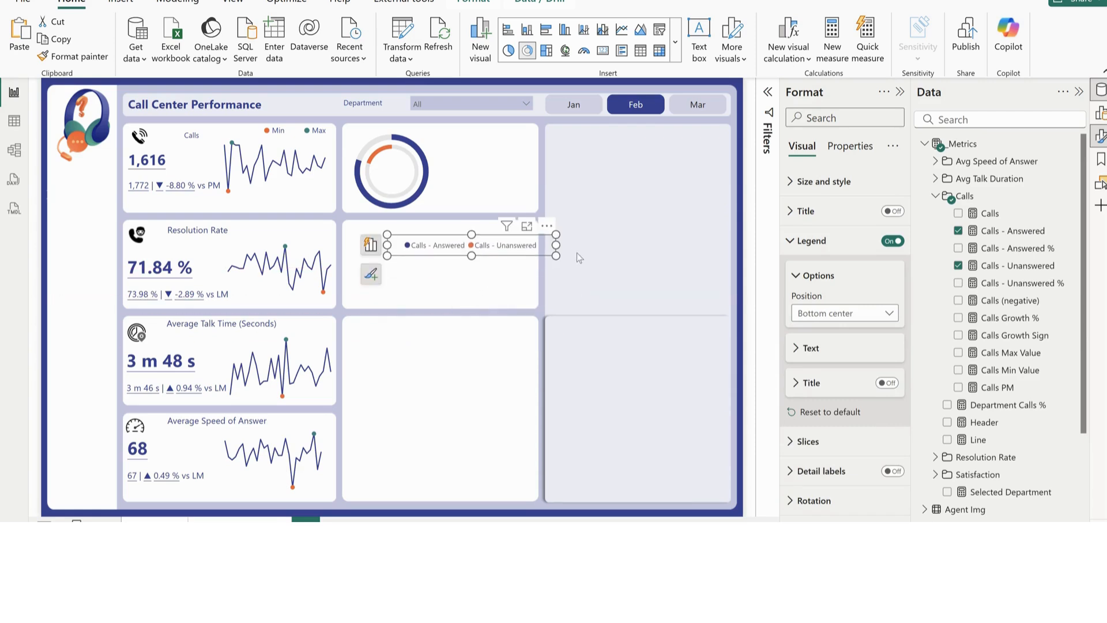
{"action": "left_click_drag", "start_coordinate": [555, 245], "coordinate": [508, 149]}
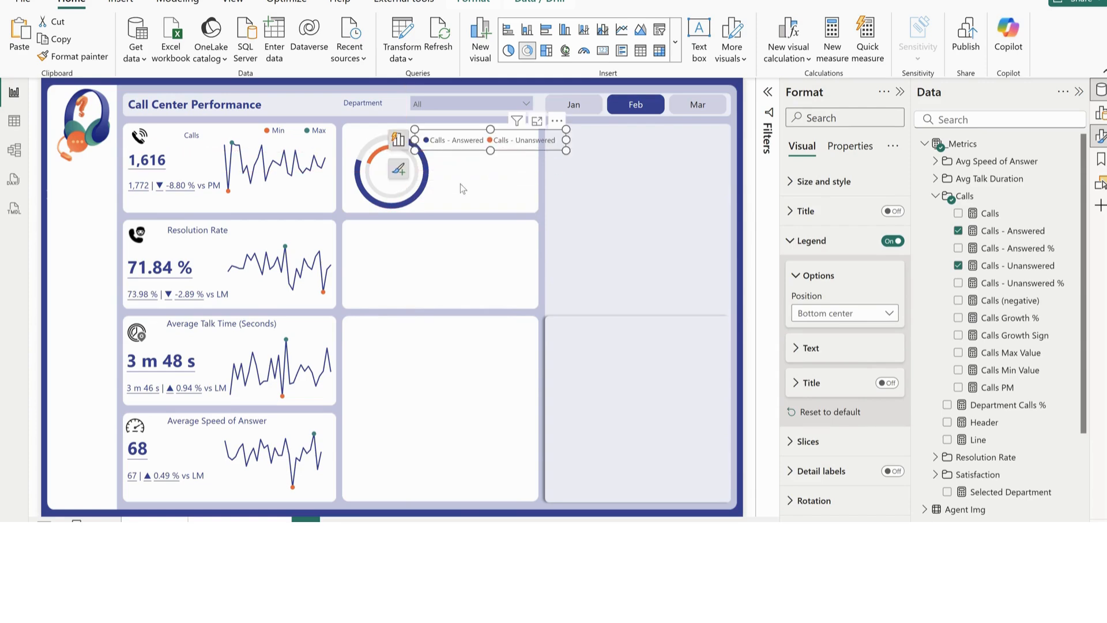
Rename the legend chart's values to "Answered" and "Unanswered" and fit the legend within the first middle card
{"action": "left_click", "coordinate": [398, 139]}
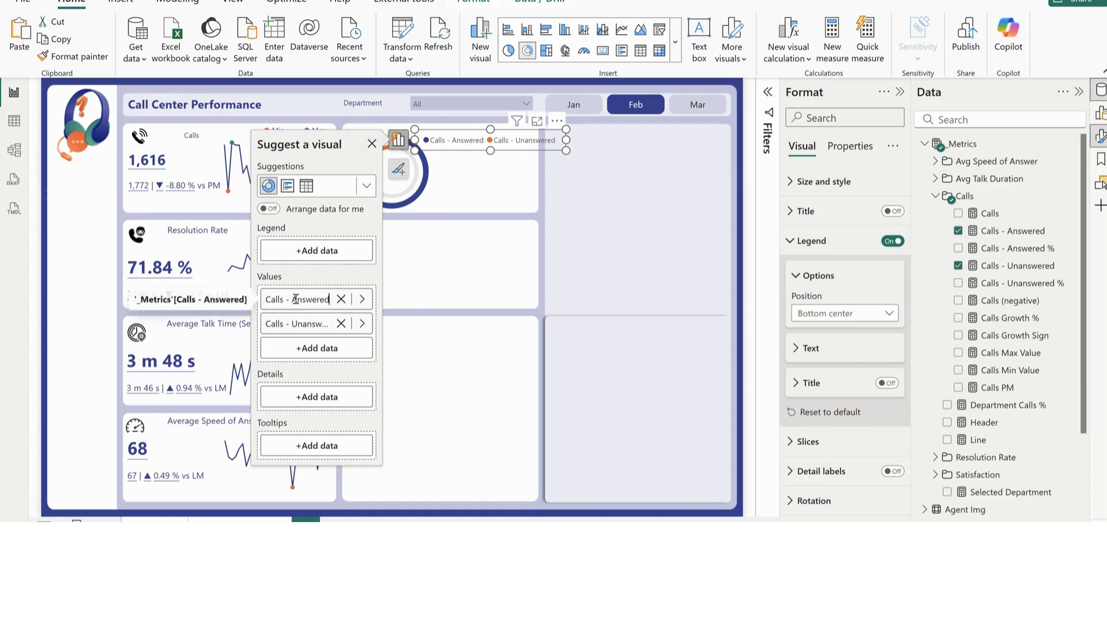
{"action": "left_click_drag", "start_coordinate": [293, 298], "coordinate": [250, 301]}
{"action": "key", "text": "BackSpace"}
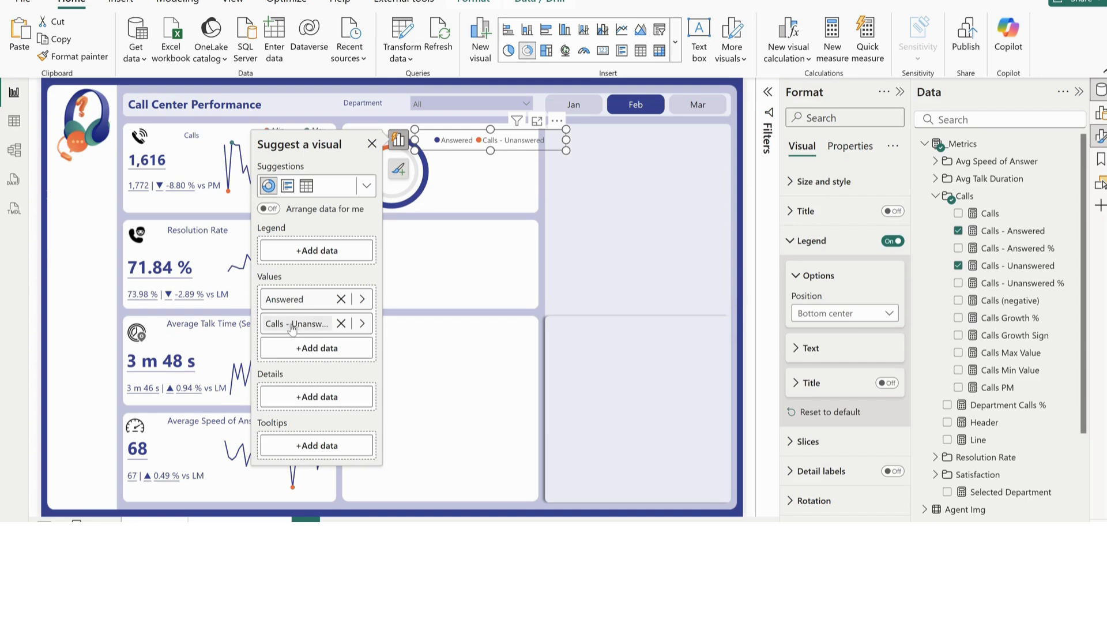
{"action": "double_click", "coordinate": [293, 327]}
{"action": "left_click_drag", "start_coordinate": [293, 324], "coordinate": [244, 323]}
{"action": "double_click", "coordinate": [290, 327]}
{"action": "key", "text": "BackSpace"}
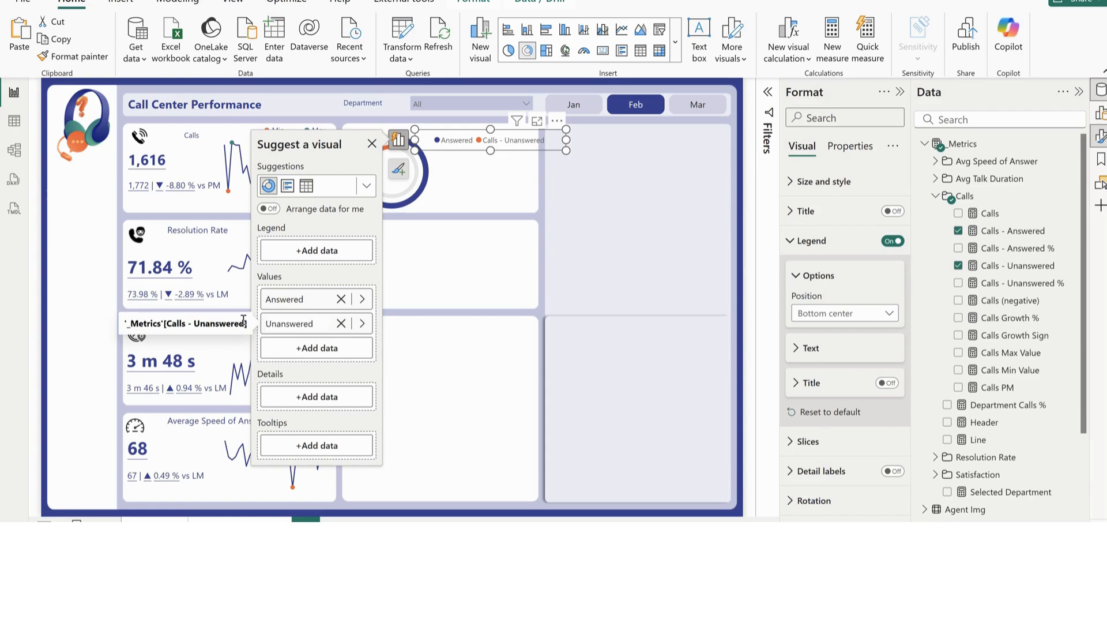
{"action": "key", "text": "Return"}
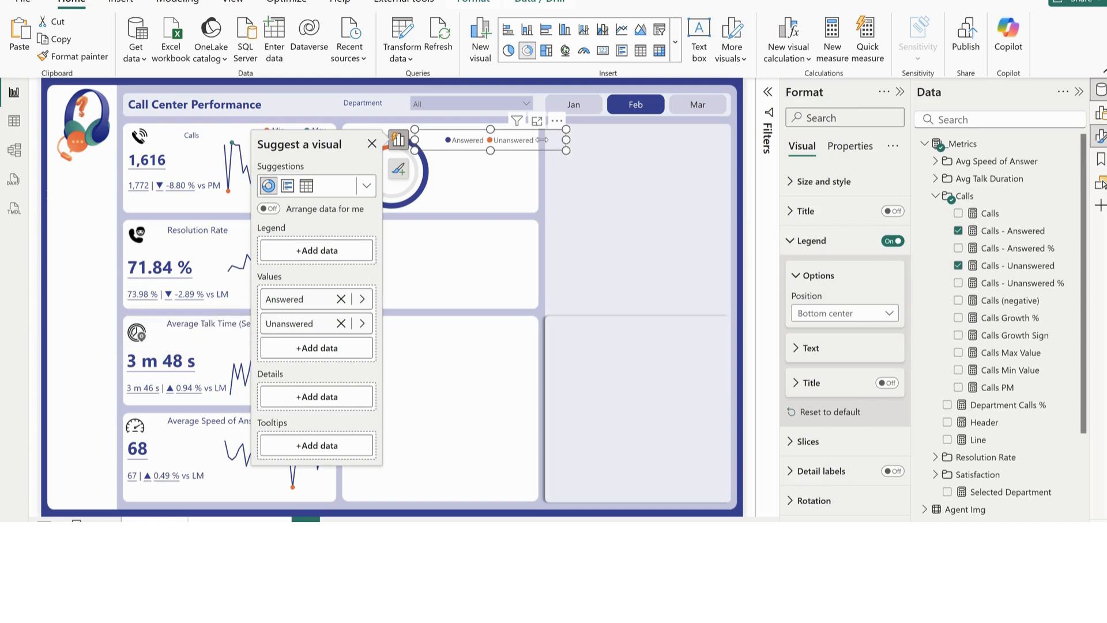
{"action": "left_click_drag", "start_coordinate": [535, 141], "coordinate": [531, 146]}
{"action": "left_click", "coordinate": [589, 192]}
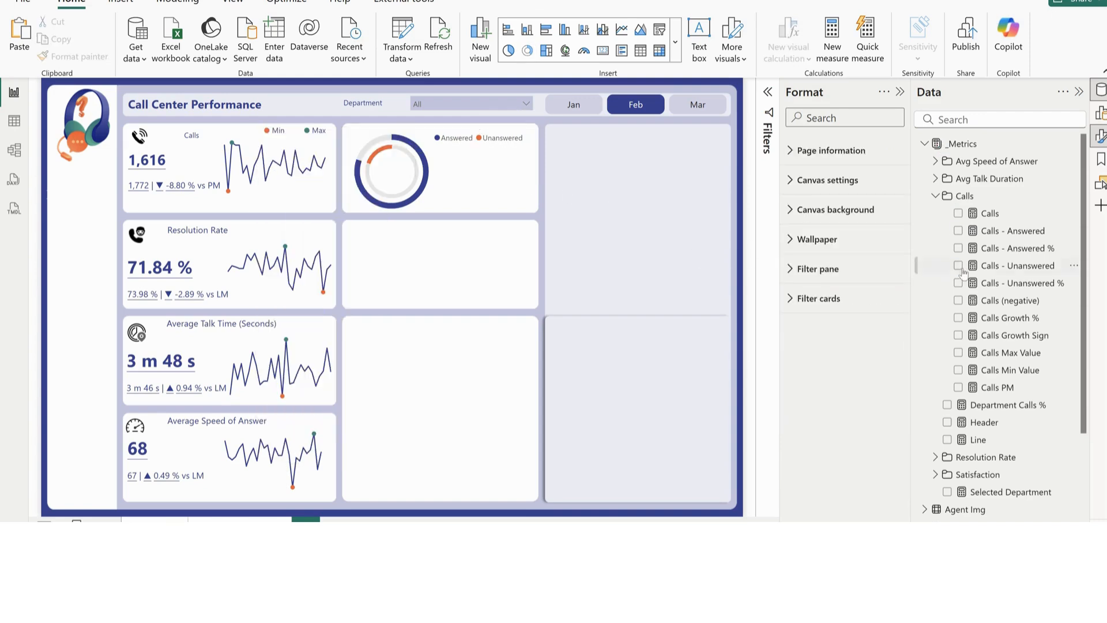
Add a card visual showing the Calls measure near the second middle card, with its category label turned off
{"action": "left_click", "coordinate": [958, 213]}
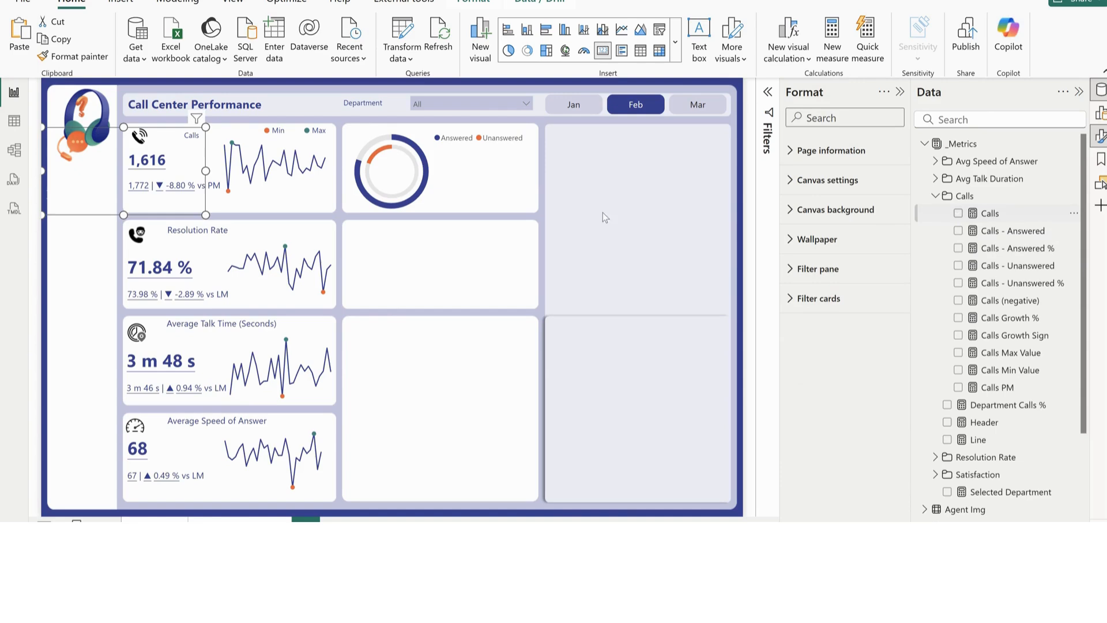
{"action": "left_click_drag", "start_coordinate": [182, 209], "coordinate": [606, 313]}
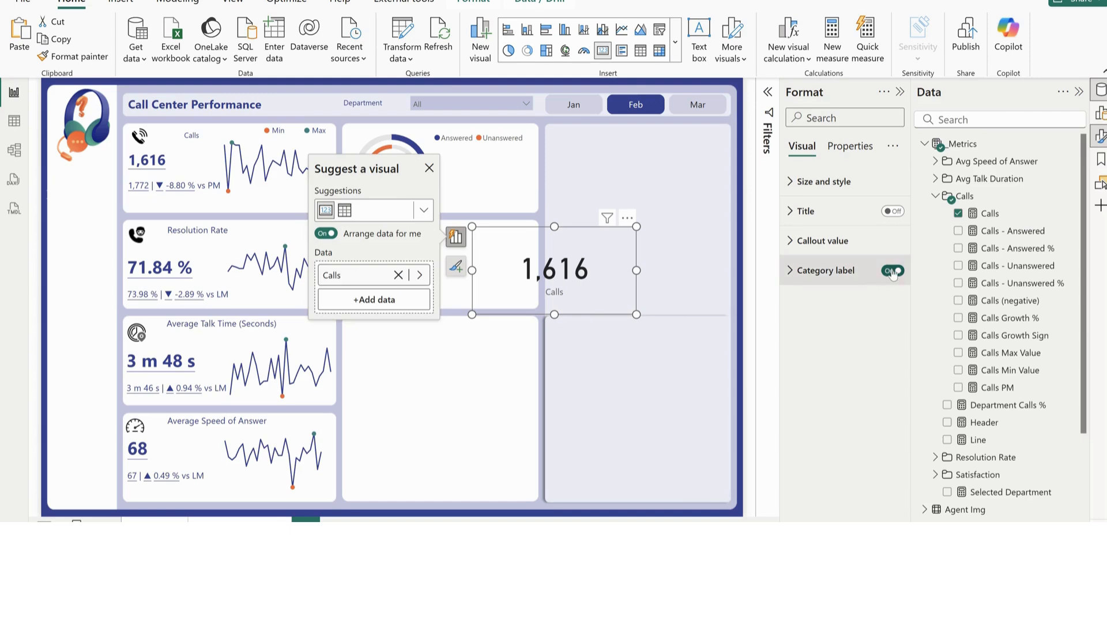
{"action": "left_click", "coordinate": [822, 241]}
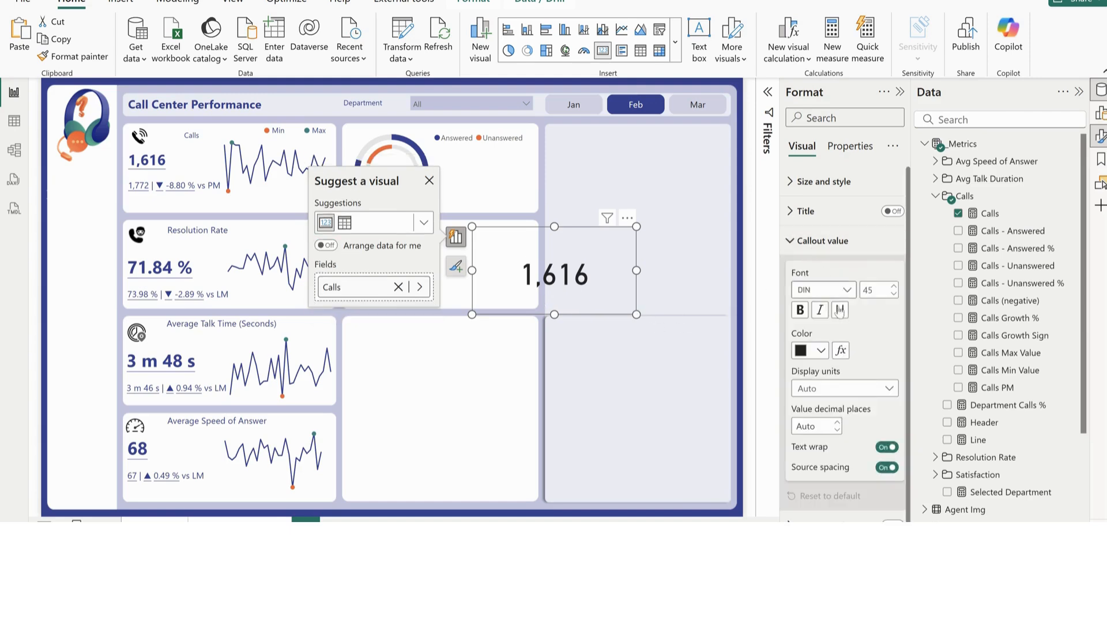
Set the Calls card's callout font size to 20, shrink its frame and center it inside the nested donut rings
{"action": "left_click", "coordinate": [875, 289]}
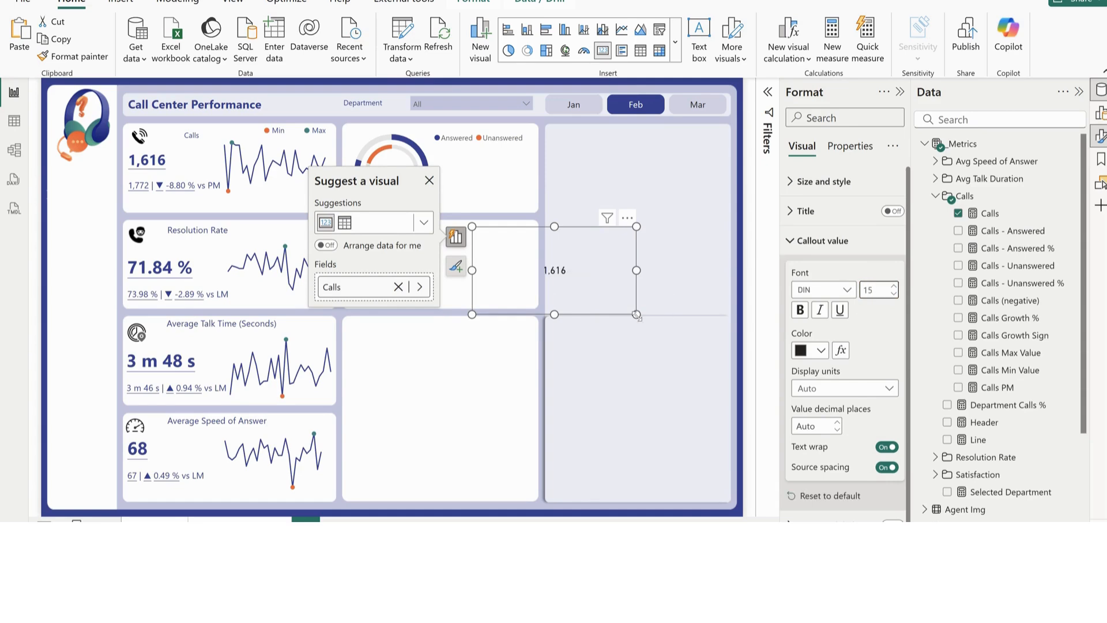
{"action": "left_click_drag", "start_coordinate": [636, 314], "coordinate": [526, 257]}
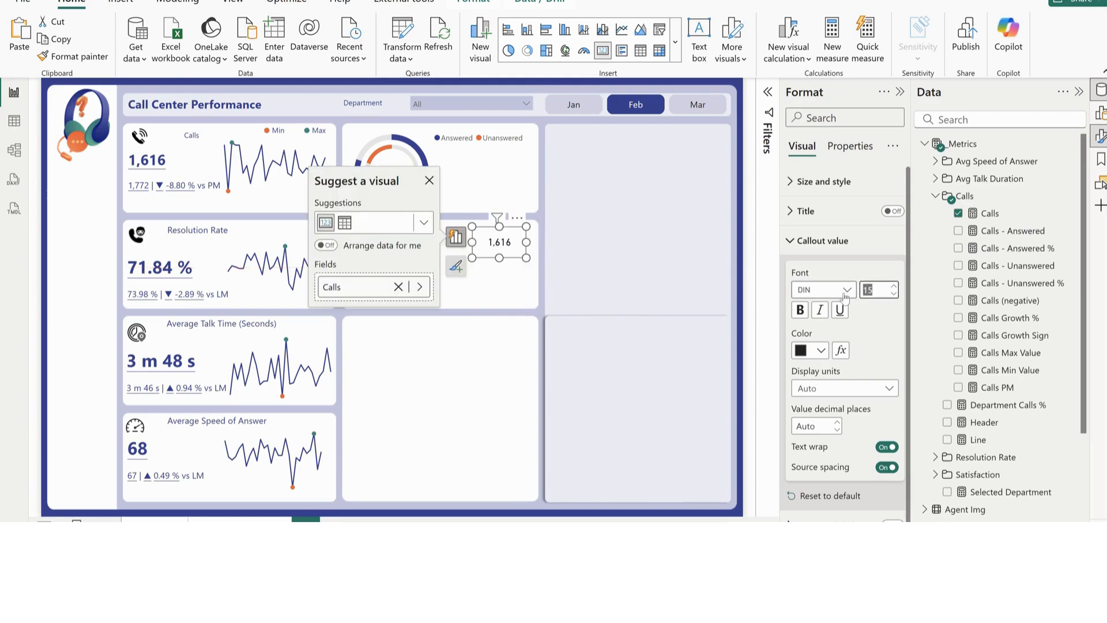
{"action": "type", "text": "20"}
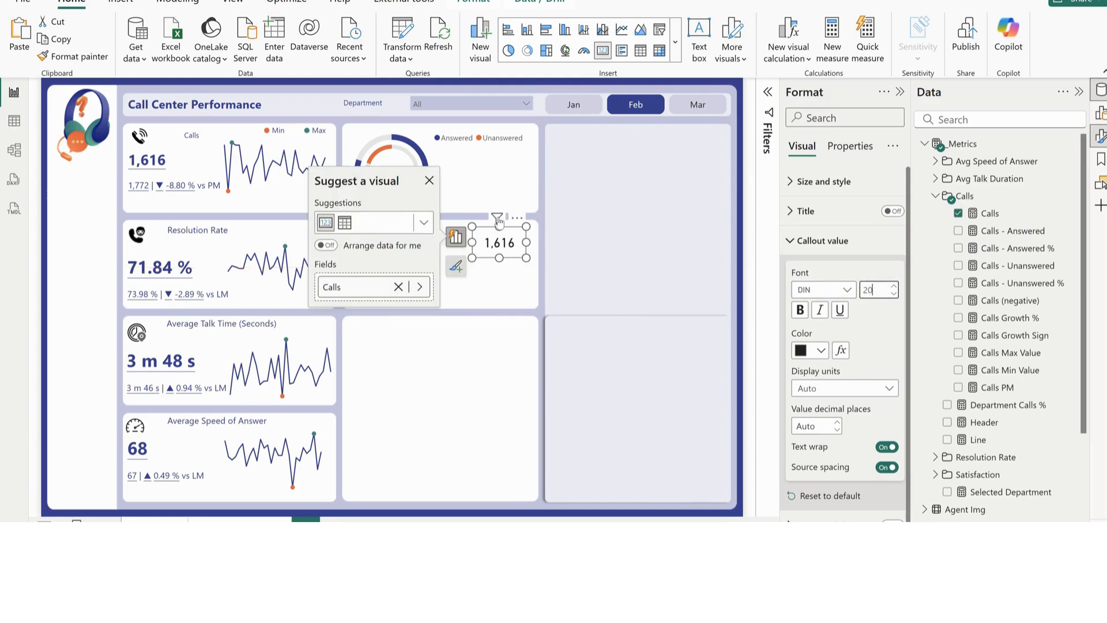
{"action": "left_click_drag", "start_coordinate": [507, 233], "coordinate": [408, 172]}
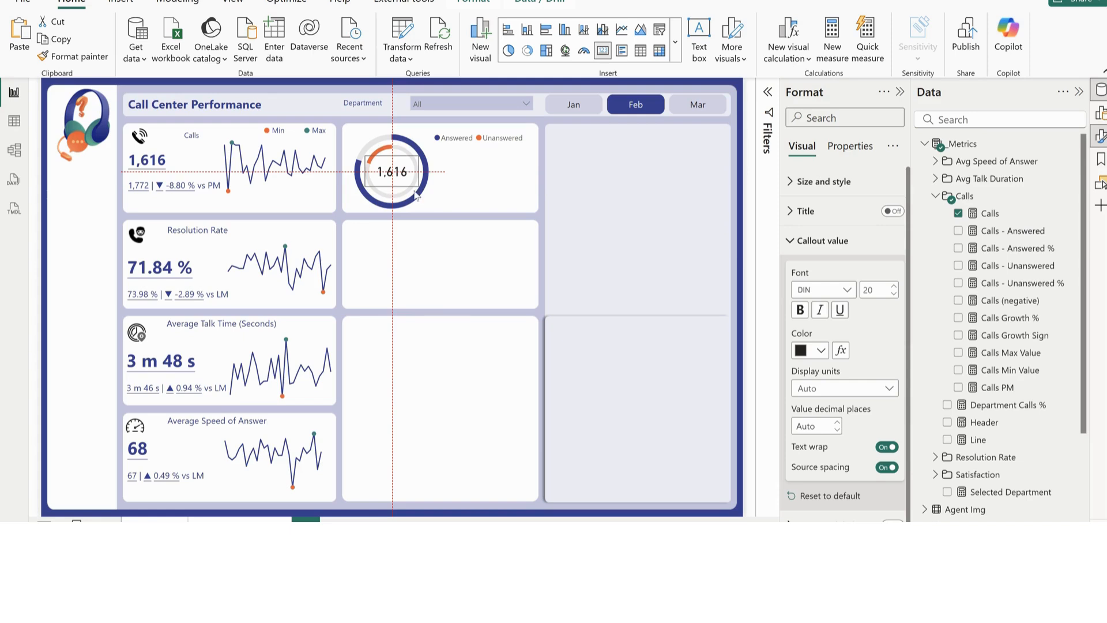
{"action": "left_click", "coordinate": [488, 255]}
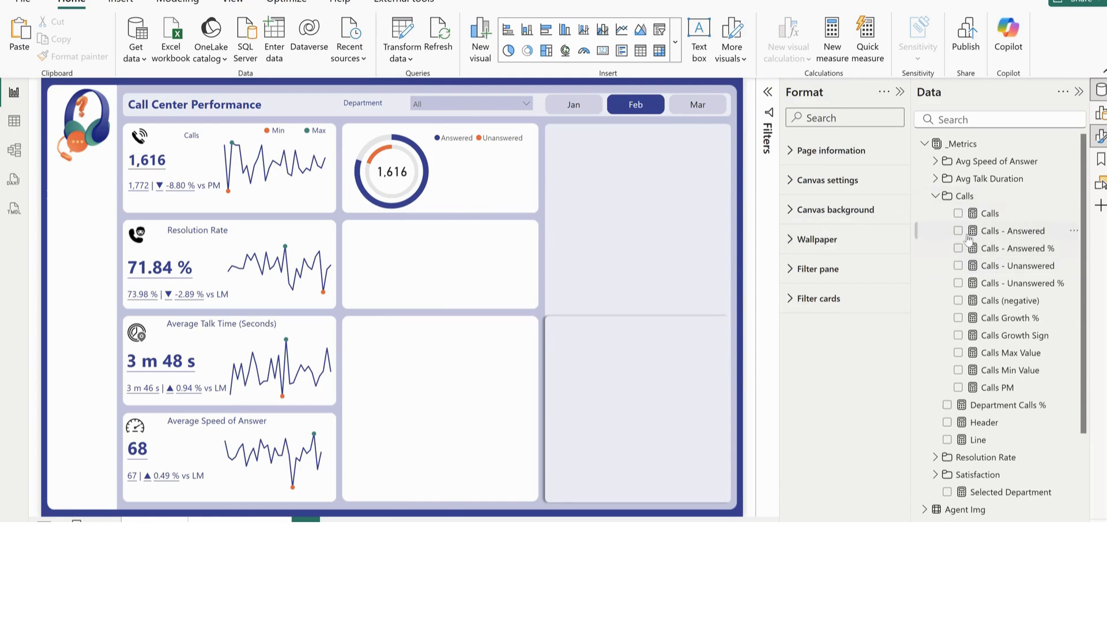
Add a text box and place it over the empty second middle card, ready for text entry
{"action": "left_click", "coordinate": [699, 34]}
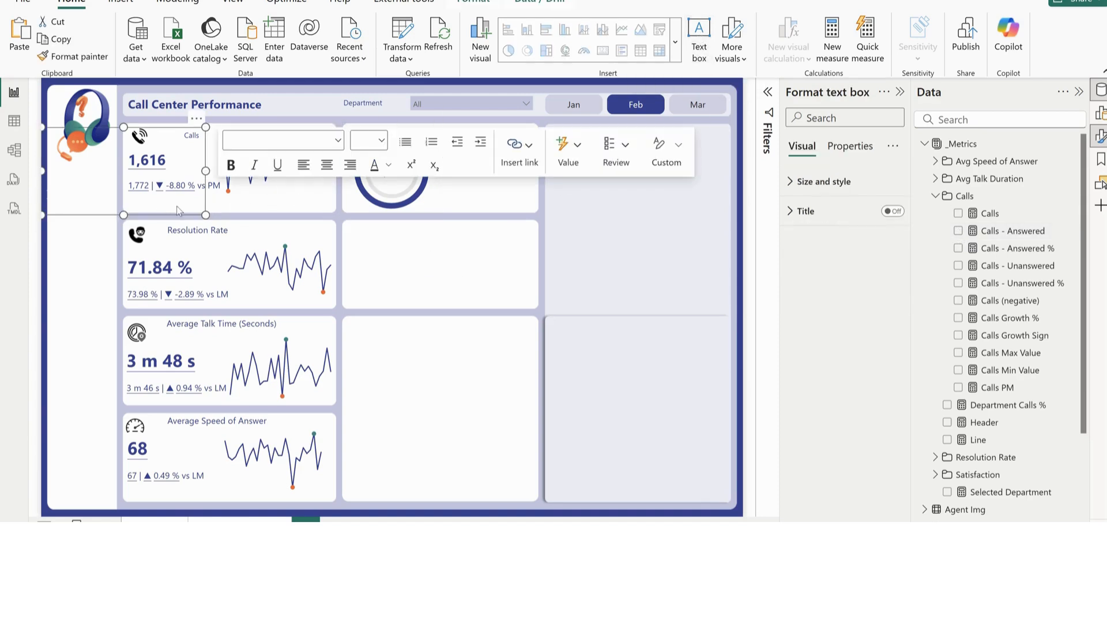
{"action": "left_click_drag", "start_coordinate": [180, 214], "coordinate": [497, 307]}
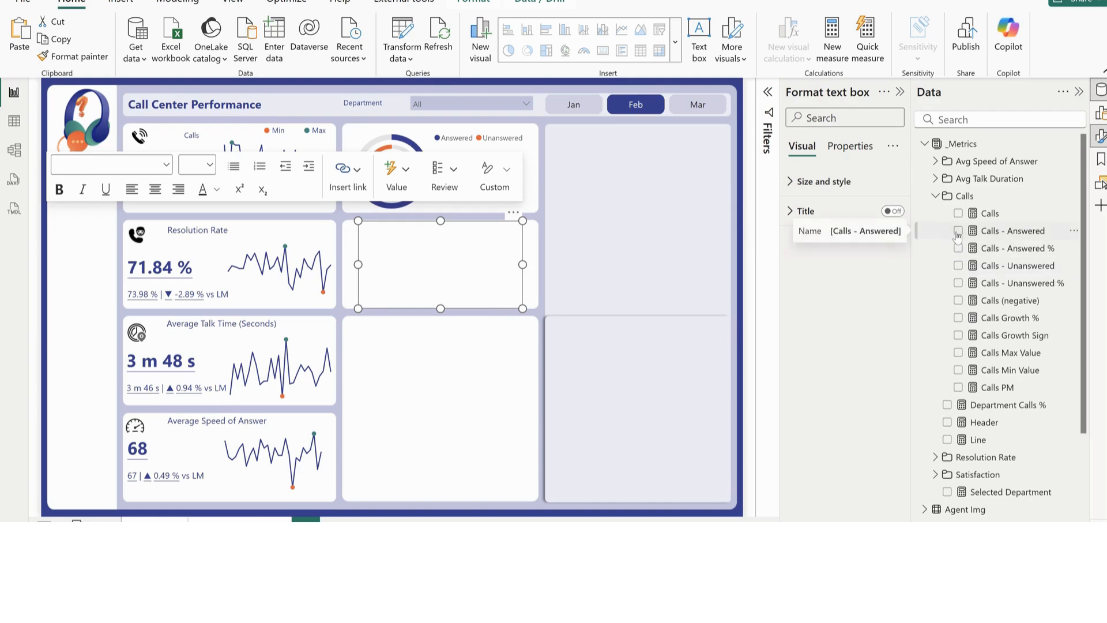
{"action": "left_click", "coordinate": [467, 265]}
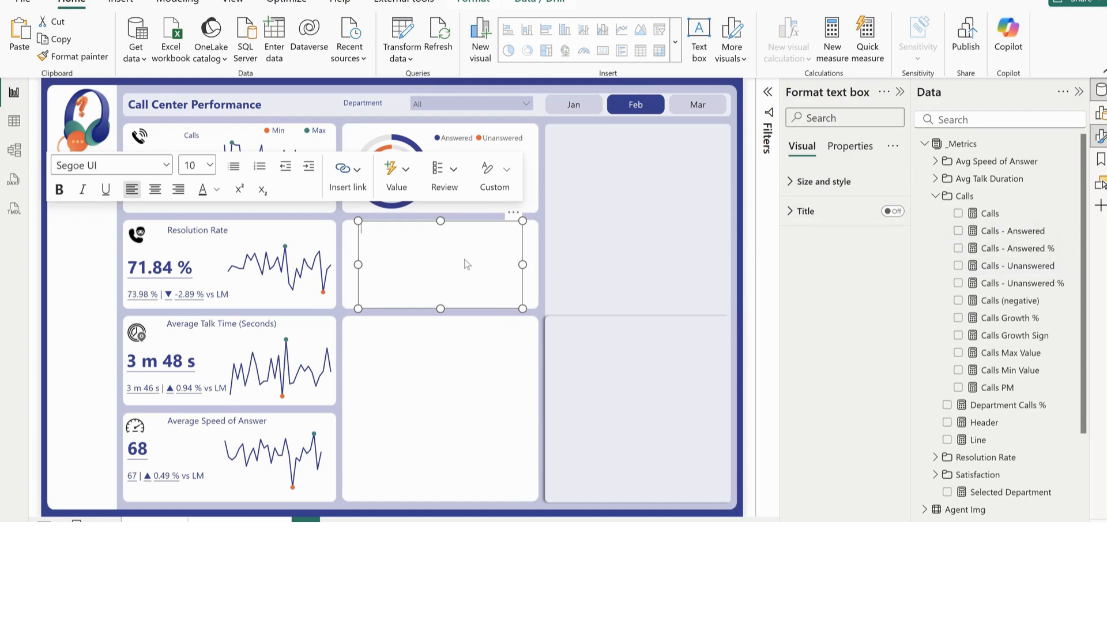
Insert a dynamic value calculated as "calls answered" into the new text box
{"action": "left_click", "coordinate": [391, 184]}
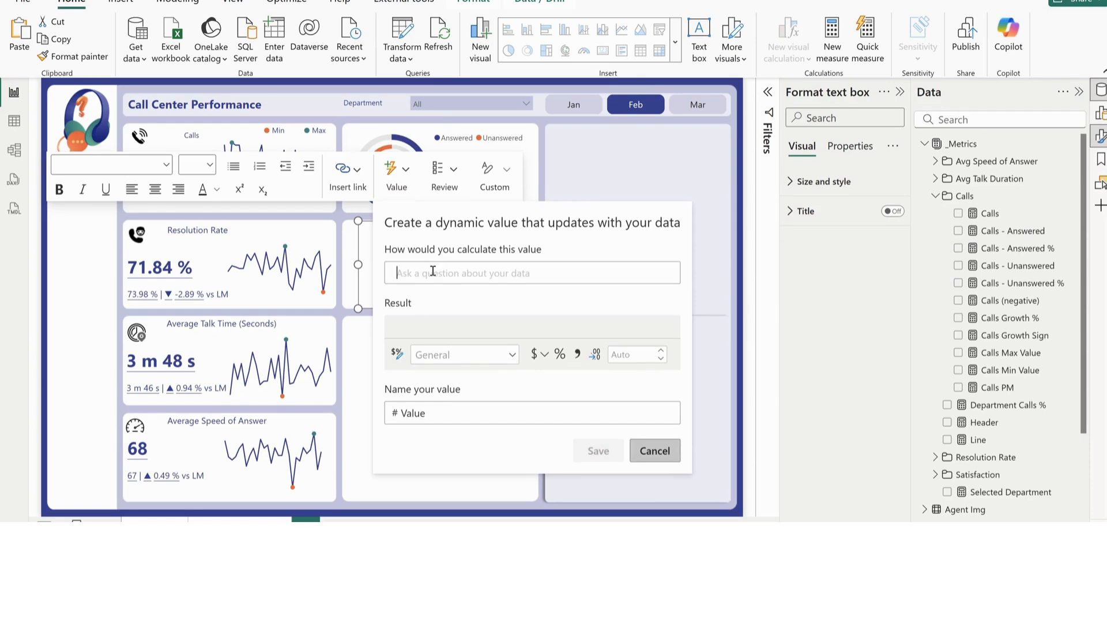
{"action": "type", "text": "call"}
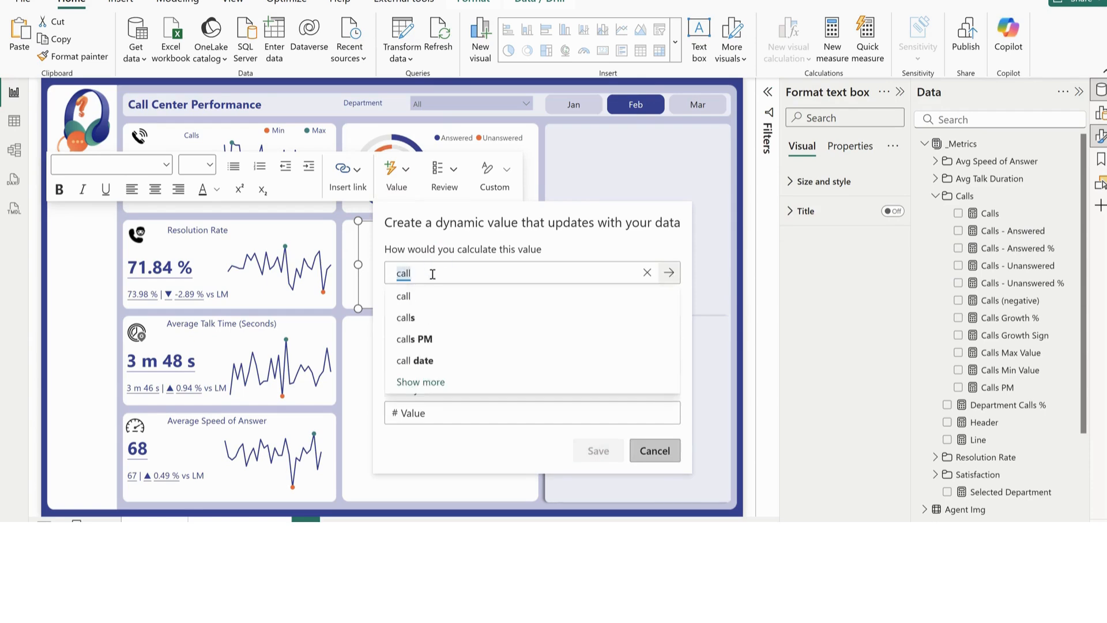
{"action": "type", "text": "s "}
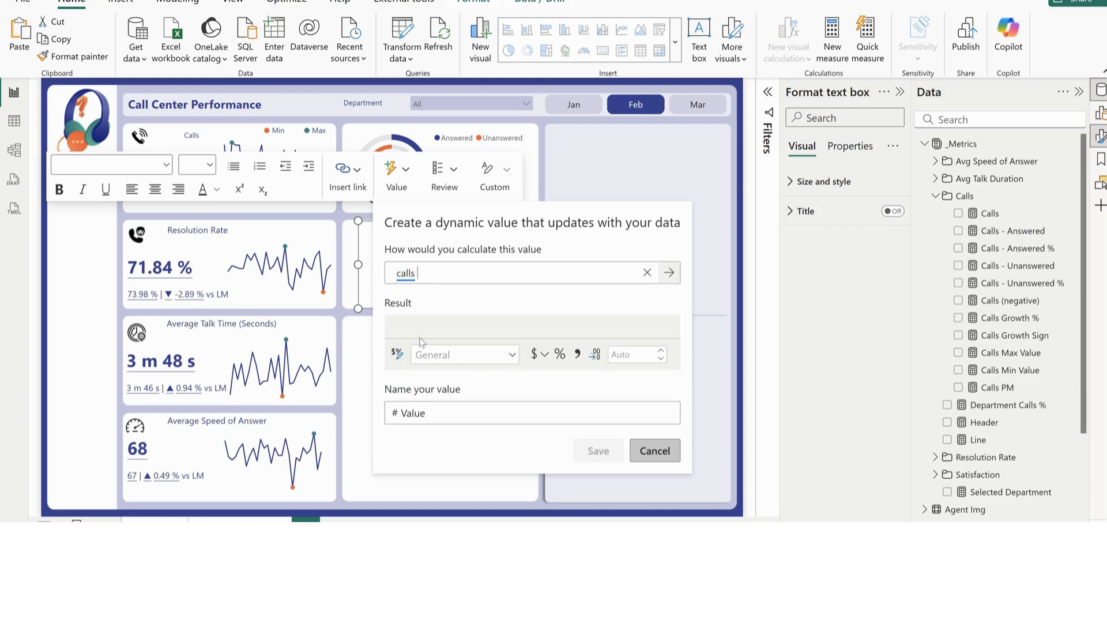
{"action": "type", "text": "an"}
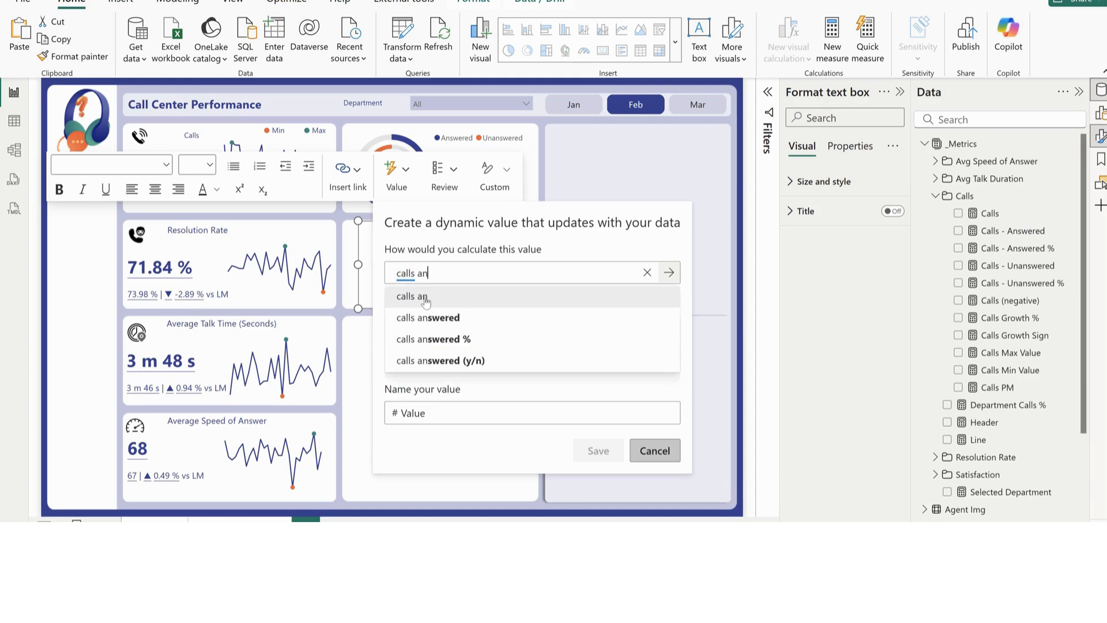
{"action": "left_click", "coordinate": [441, 319]}
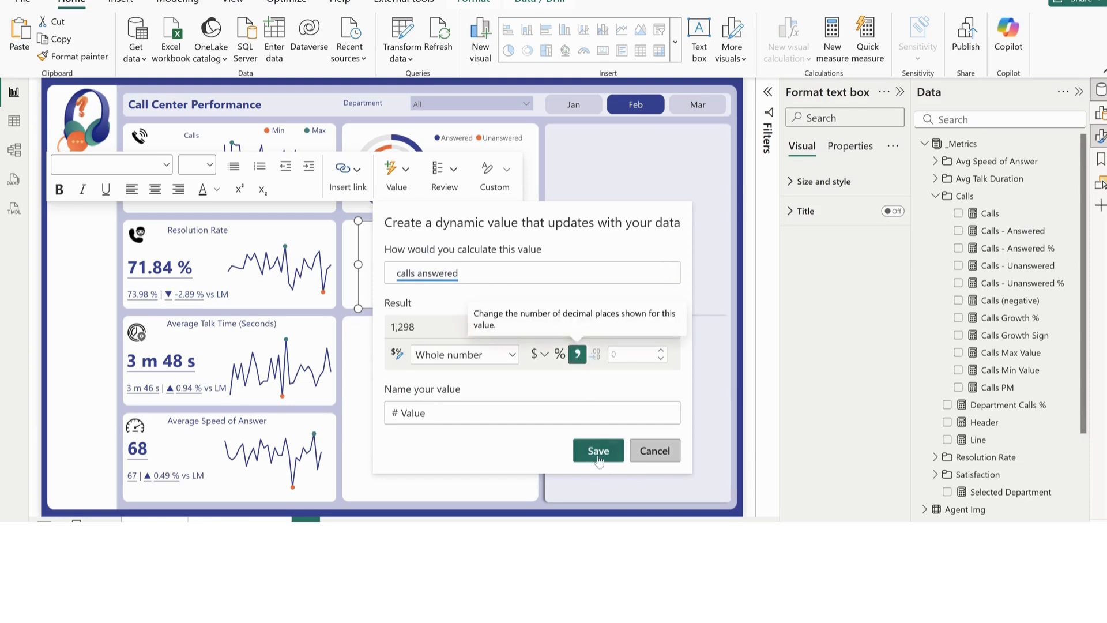
{"action": "left_click", "coordinate": [598, 458]}
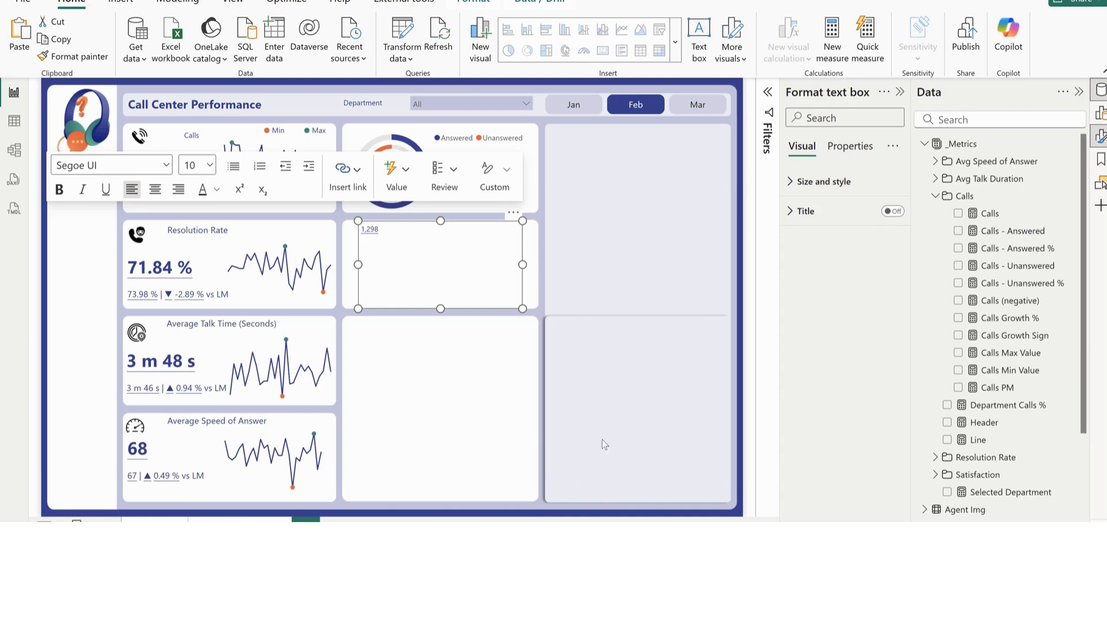
Set the answered-calls value's font size to 14, shrink its text box and move it beneath the Answered legend label
{"action": "double_click", "coordinate": [411, 231]}
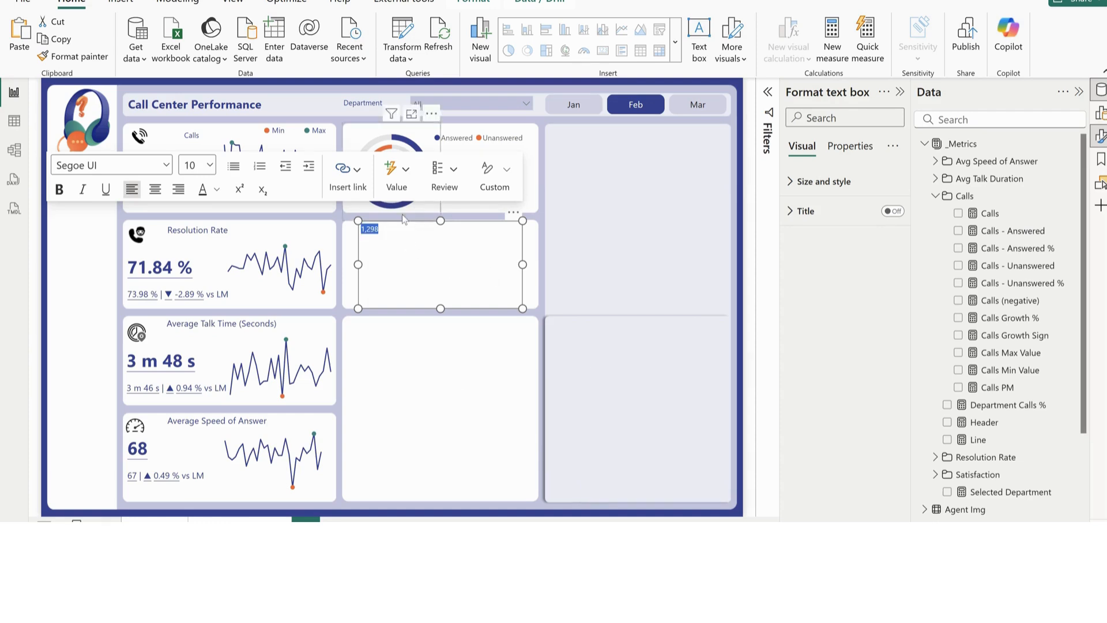
{"action": "left_click", "coordinate": [210, 166]}
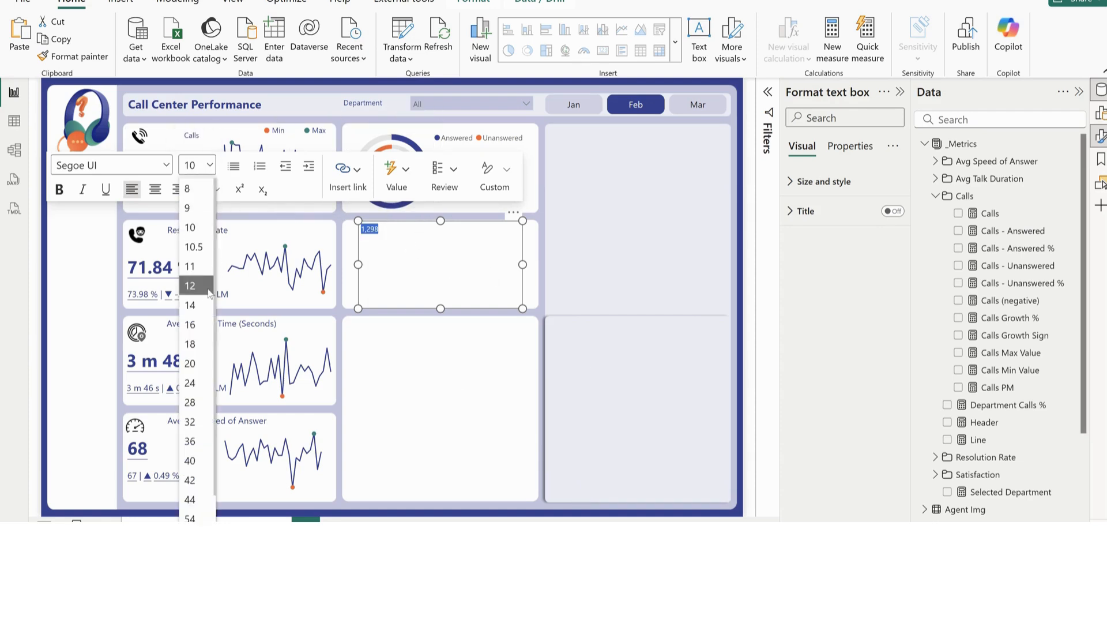
{"action": "left_click", "coordinate": [192, 305]}
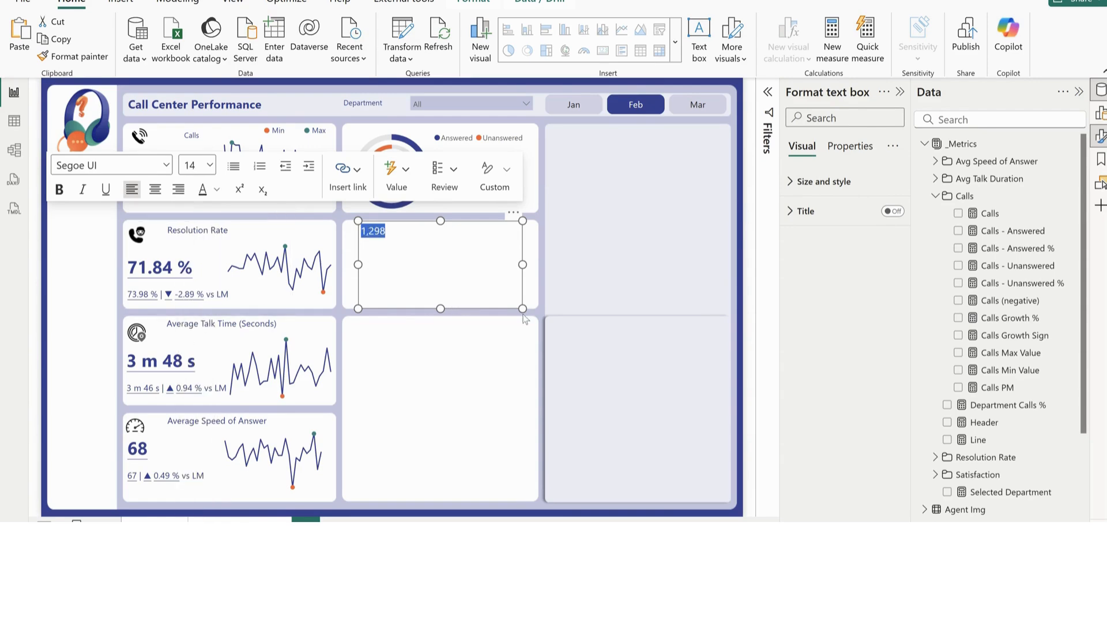
{"action": "left_click_drag", "start_coordinate": [523, 308], "coordinate": [470, 144]}
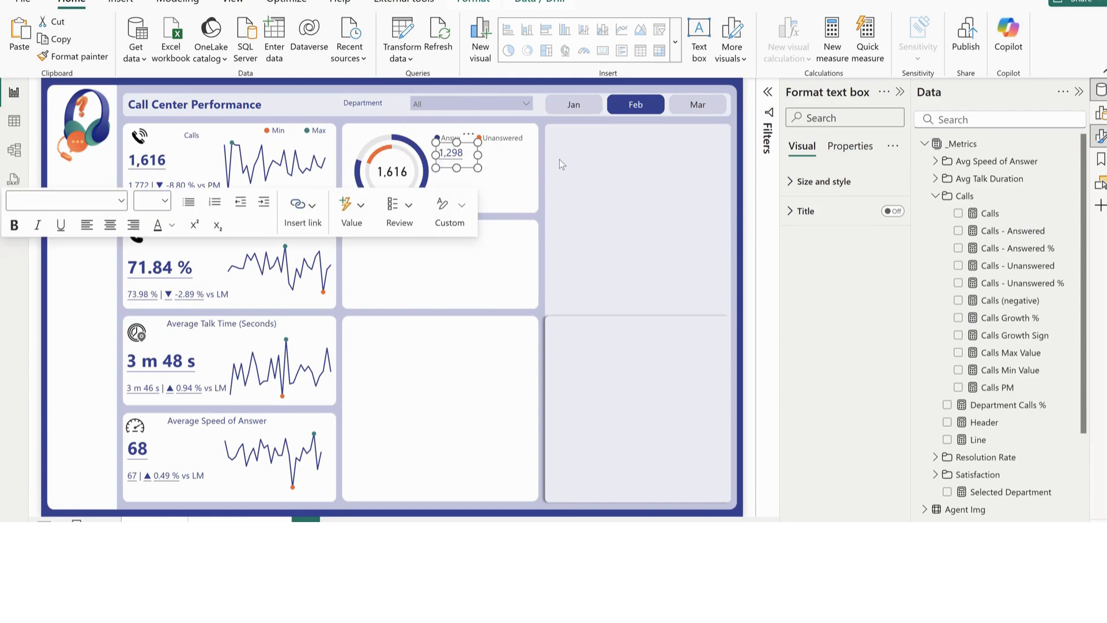
Duplicate the answered-calls text box beneath the Unanswered legend label and change the copy's dynamic value to "calls unanswered"
{"action": "left_click", "coordinate": [454, 168]}
{"action": "left_click_drag", "start_coordinate": [455, 168], "coordinate": [516, 140]}
{"action": "left_click", "coordinate": [499, 160]}
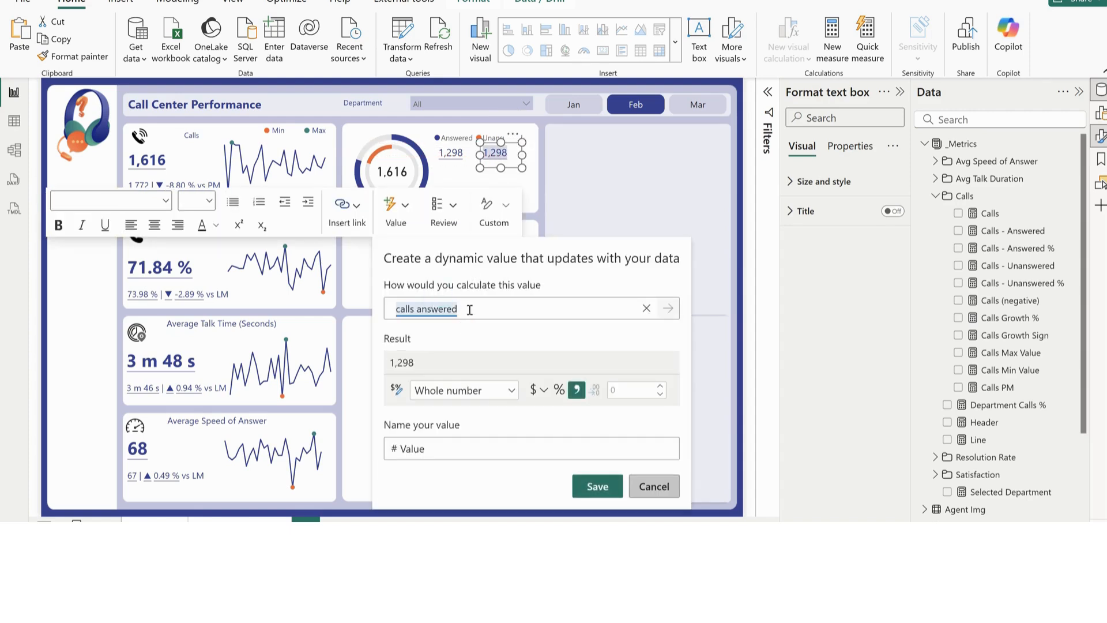
{"action": "left_click", "coordinate": [647, 307]}
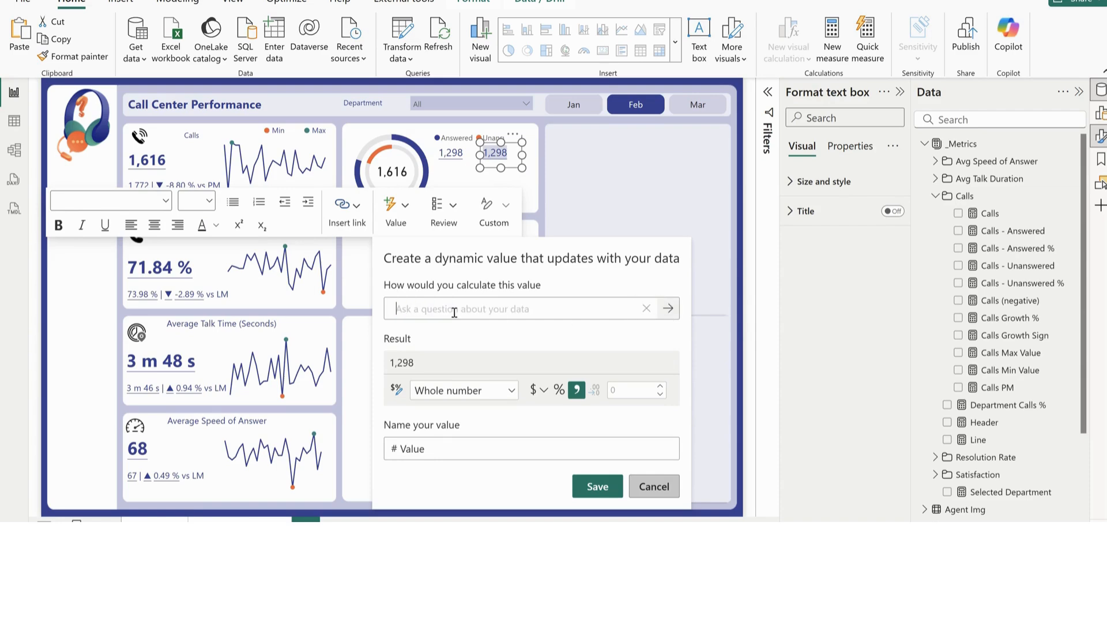
{"action": "type", "text": "calls un"}
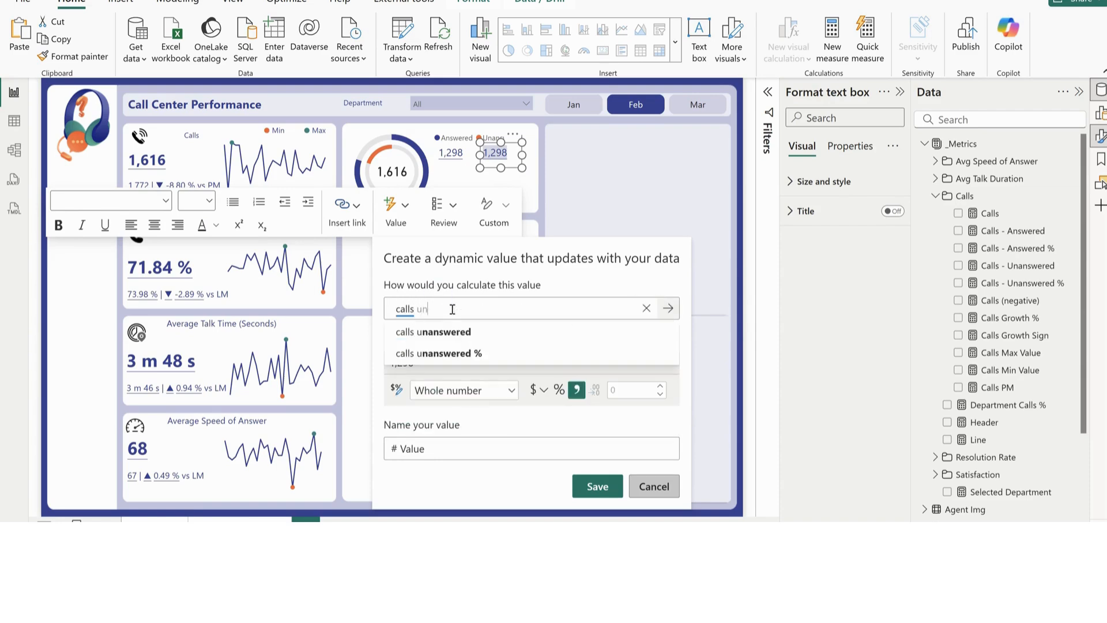
{"action": "left_click", "coordinate": [465, 343]}
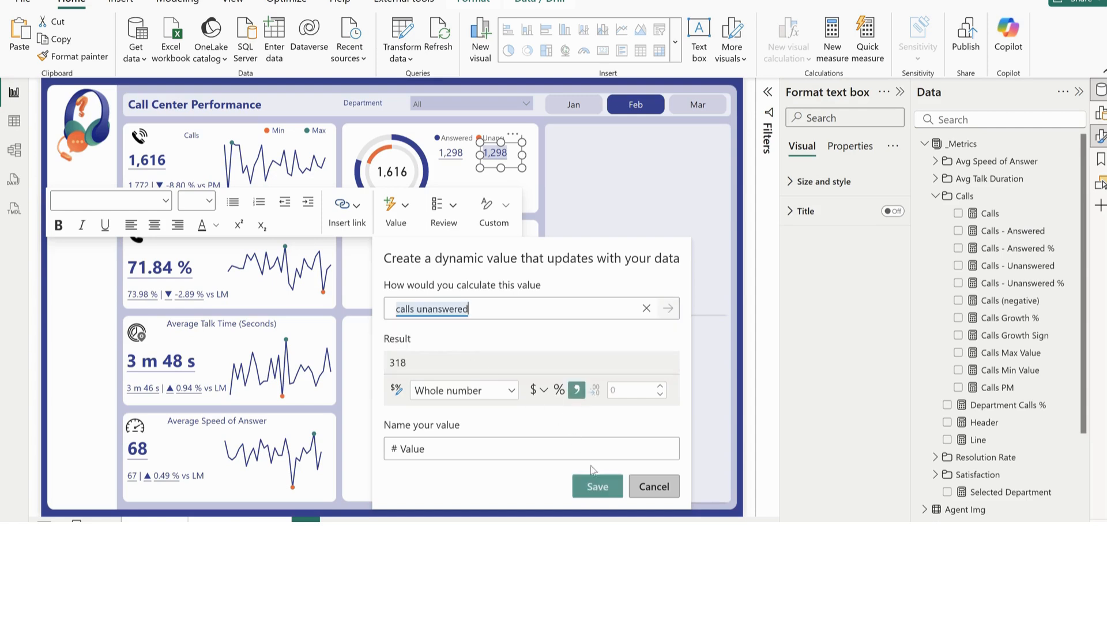
{"action": "left_click", "coordinate": [616, 493]}
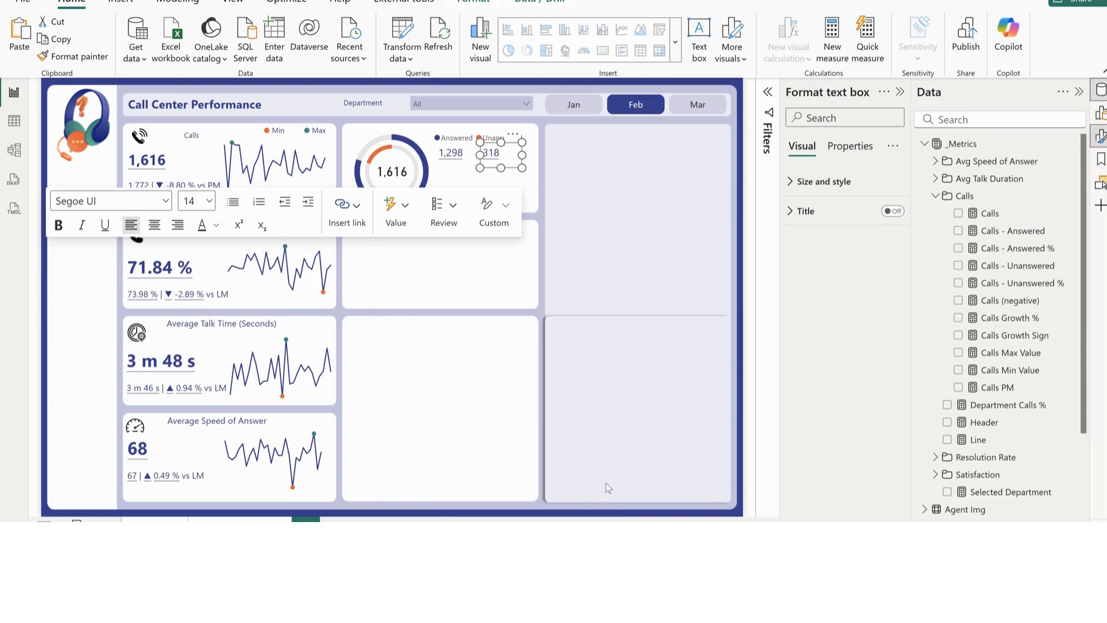
Paste two more copies of the answered-calls text box, one below each of the answered and unanswered values
{"action": "left_click", "coordinate": [609, 188]}
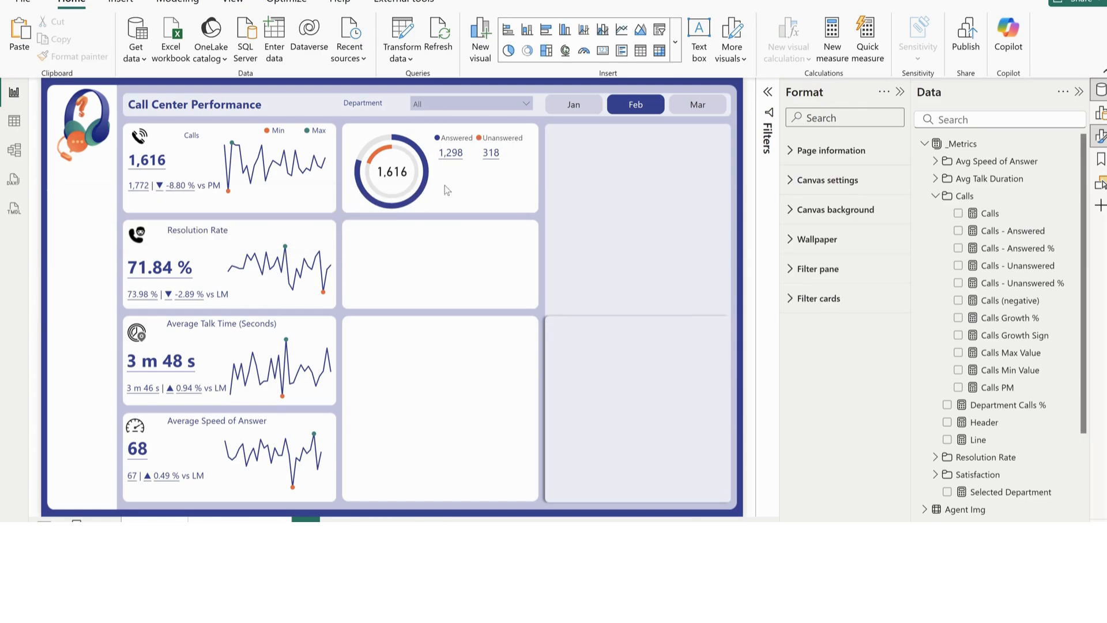
{"action": "key", "text": "ctrl+v"}
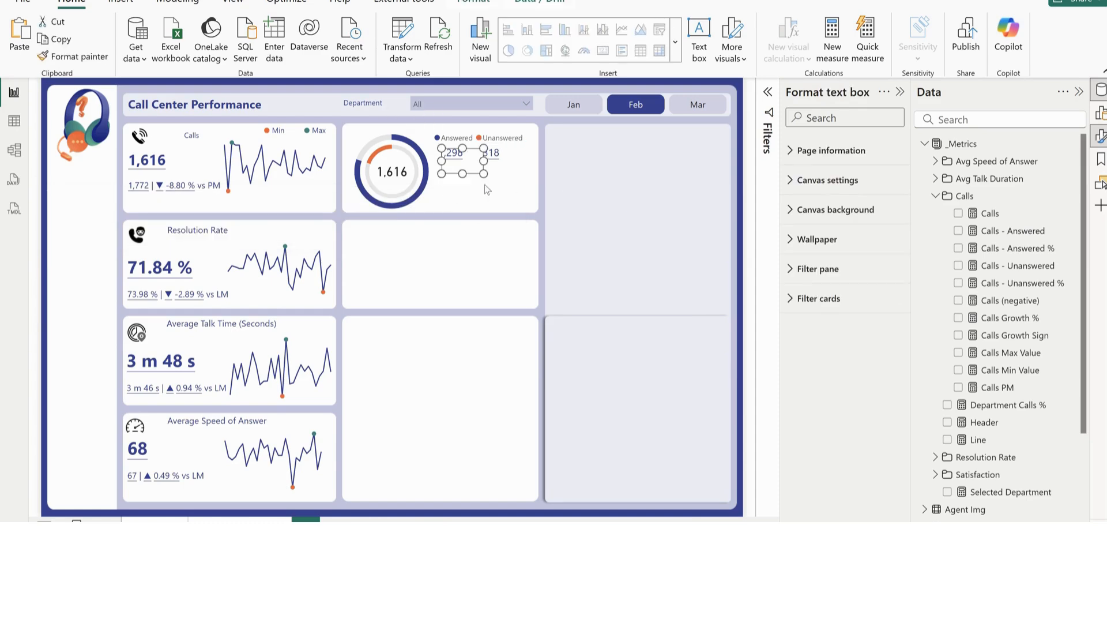
{"action": "left_click_drag", "start_coordinate": [476, 147], "coordinate": [471, 162]}
{"action": "left_click", "coordinate": [581, 191]}
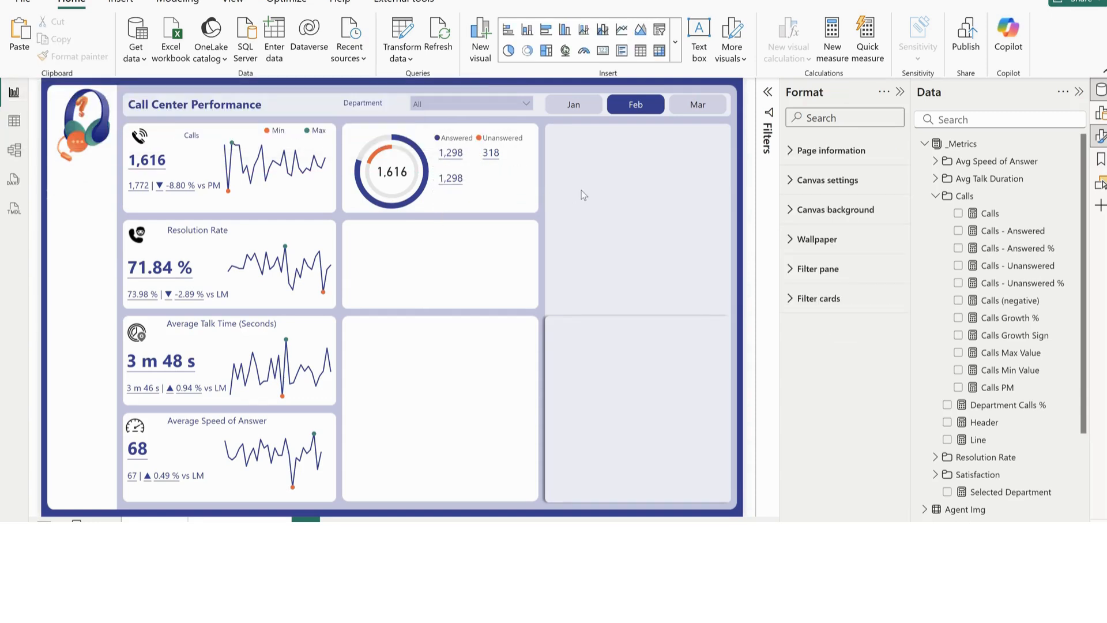
{"action": "key", "text": "ctrl+v"}
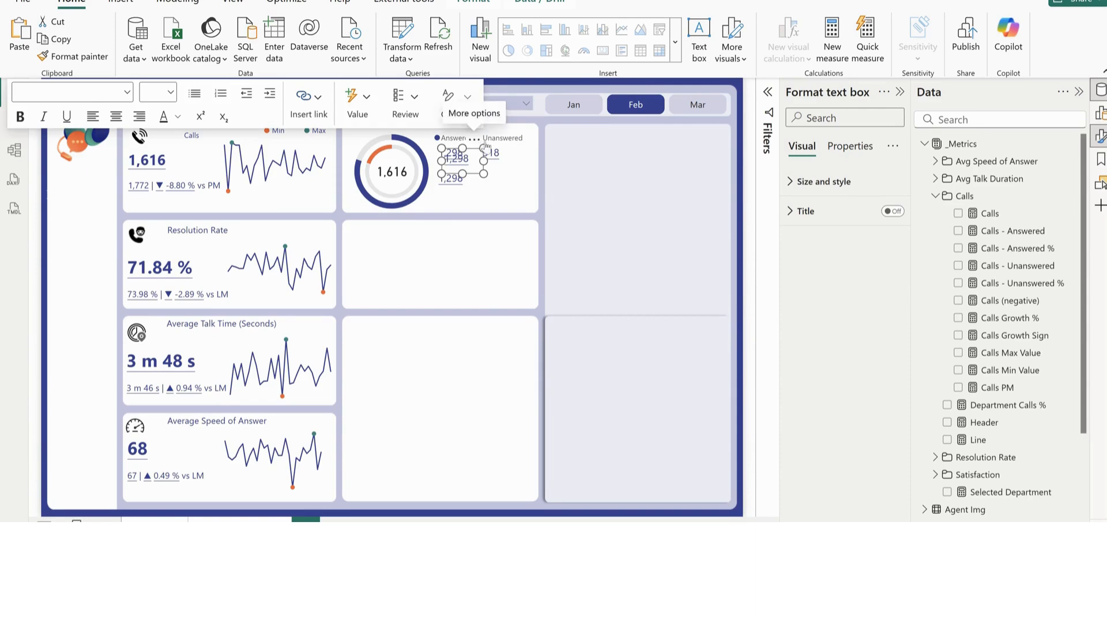
{"action": "left_click_drag", "start_coordinate": [479, 141], "coordinate": [517, 157]}
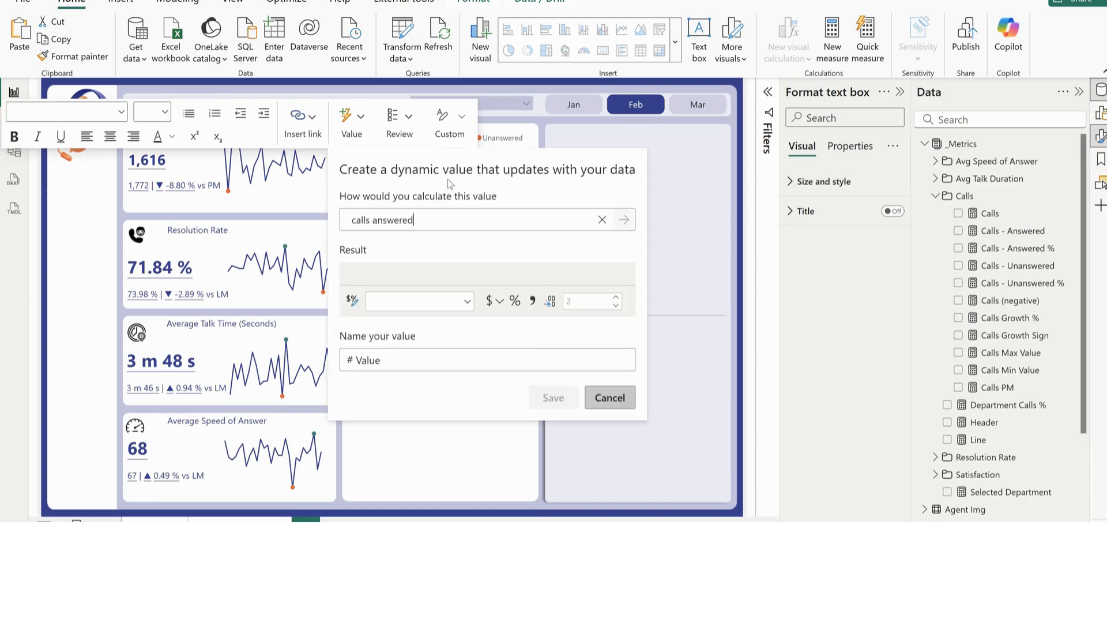
Change the lower value in the Answered column to "calls answered %" and format it as a percentage
{"action": "left_click", "coordinate": [424, 219]}
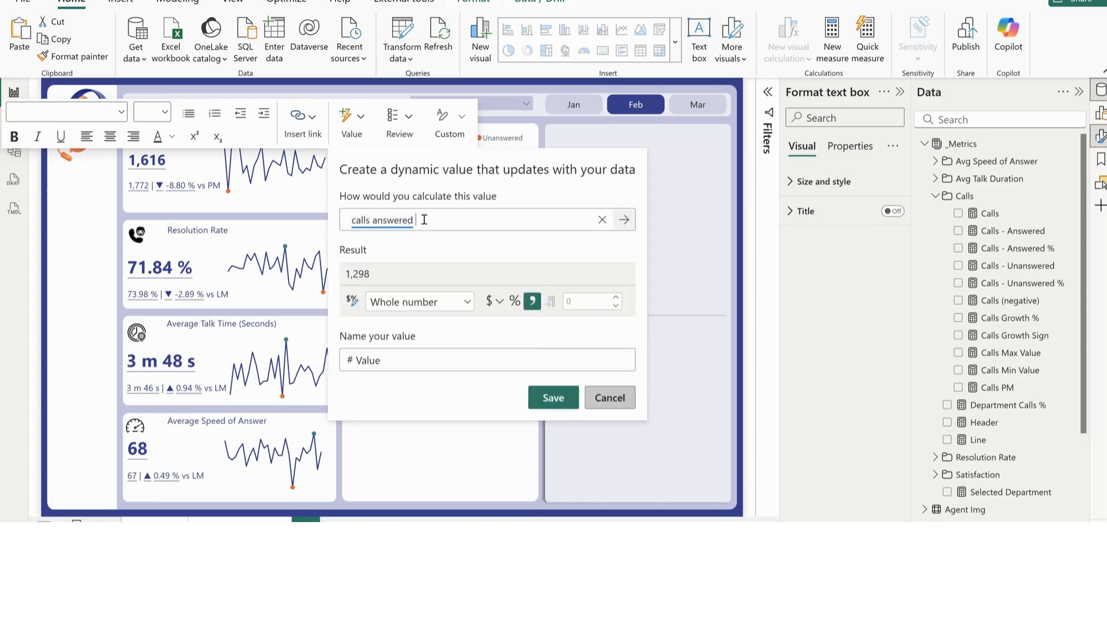
{"action": "left_click", "coordinate": [602, 221]}
{"action": "type", "text": "calls an"}
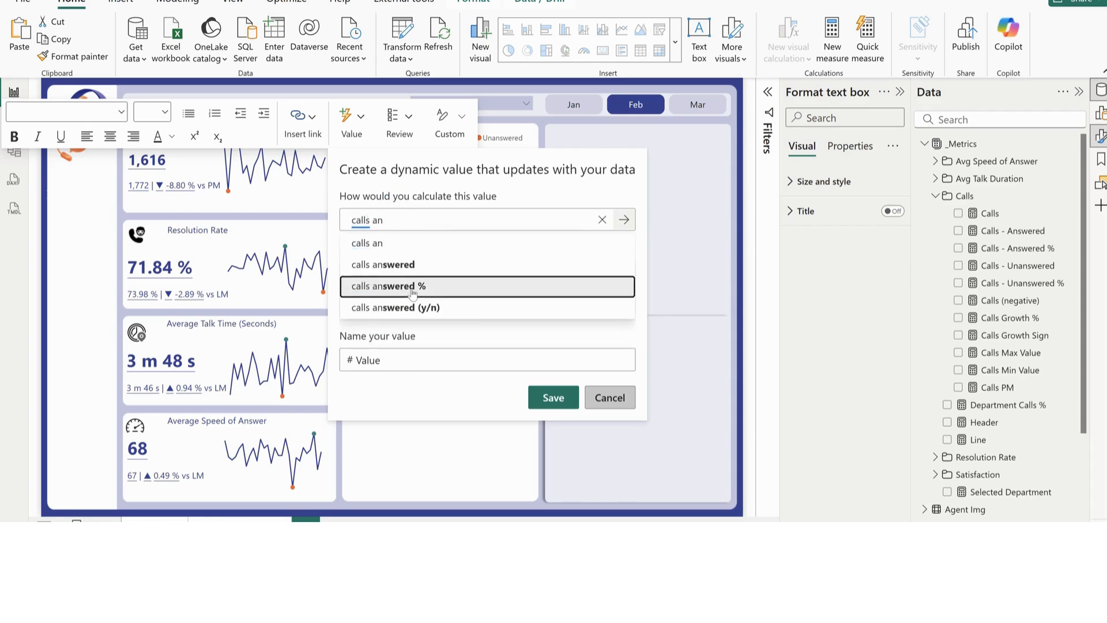
{"action": "left_click", "coordinate": [410, 287]}
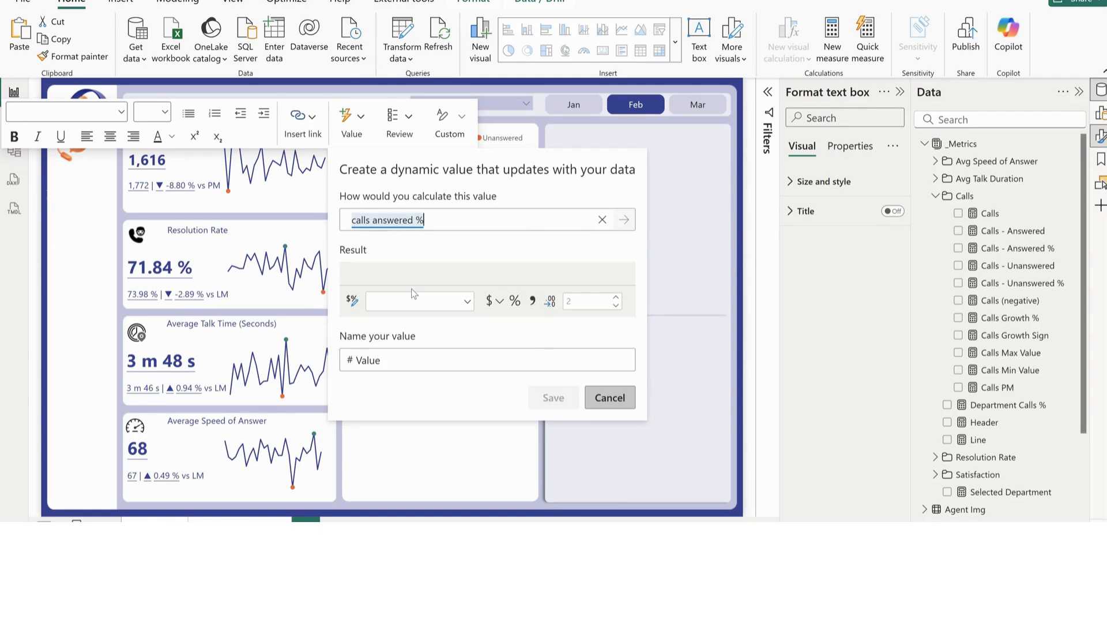
{"action": "left_click", "coordinate": [515, 304]}
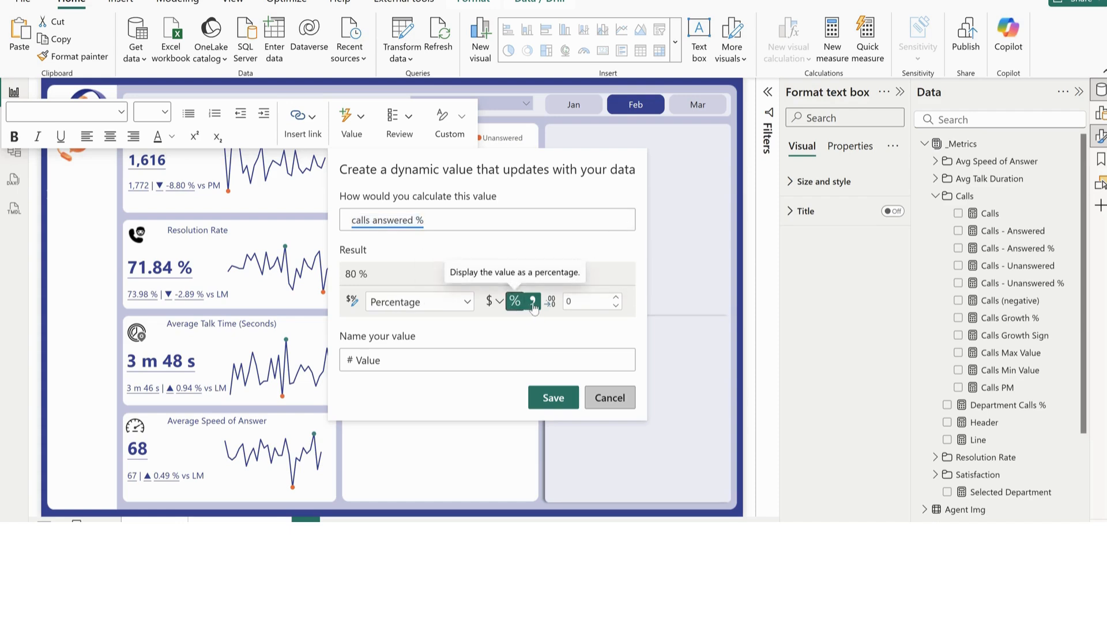
{"action": "left_click", "coordinate": [553, 398]}
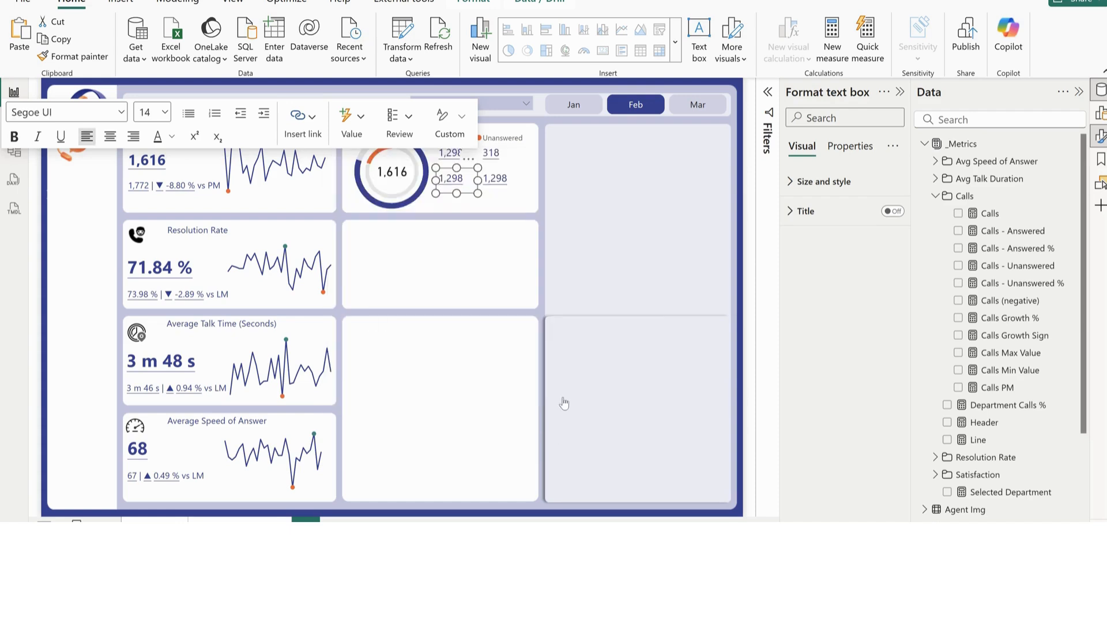
Change the lower value in the Unanswered column to "calls unanswered %", format it as a percentage and deselect the text boxes
{"action": "left_click", "coordinate": [503, 192]}
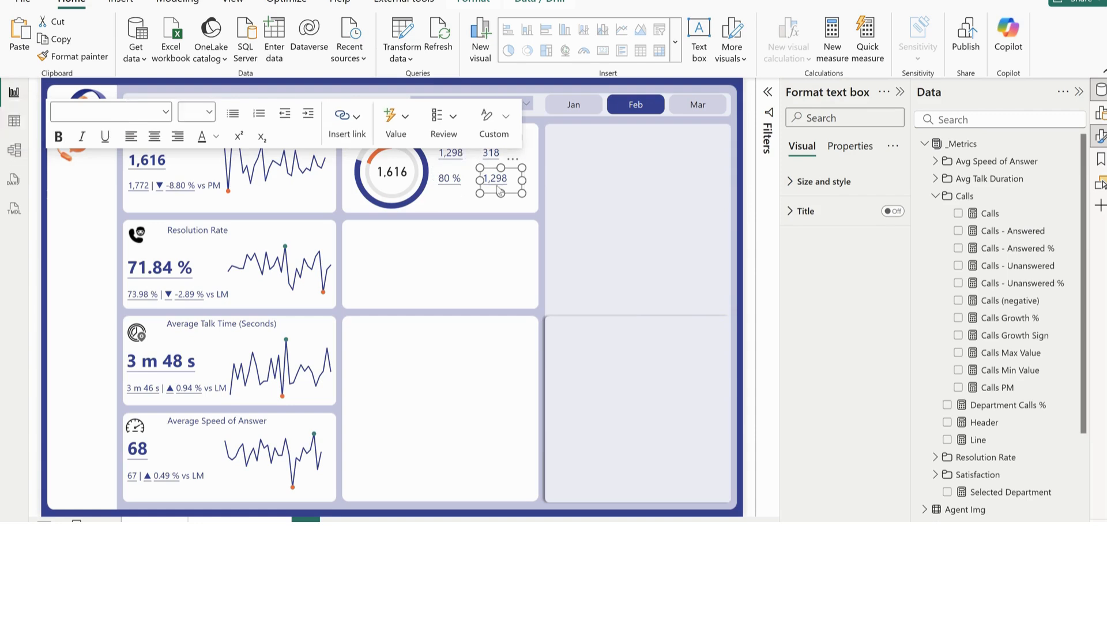
{"action": "left_click", "coordinate": [498, 178]}
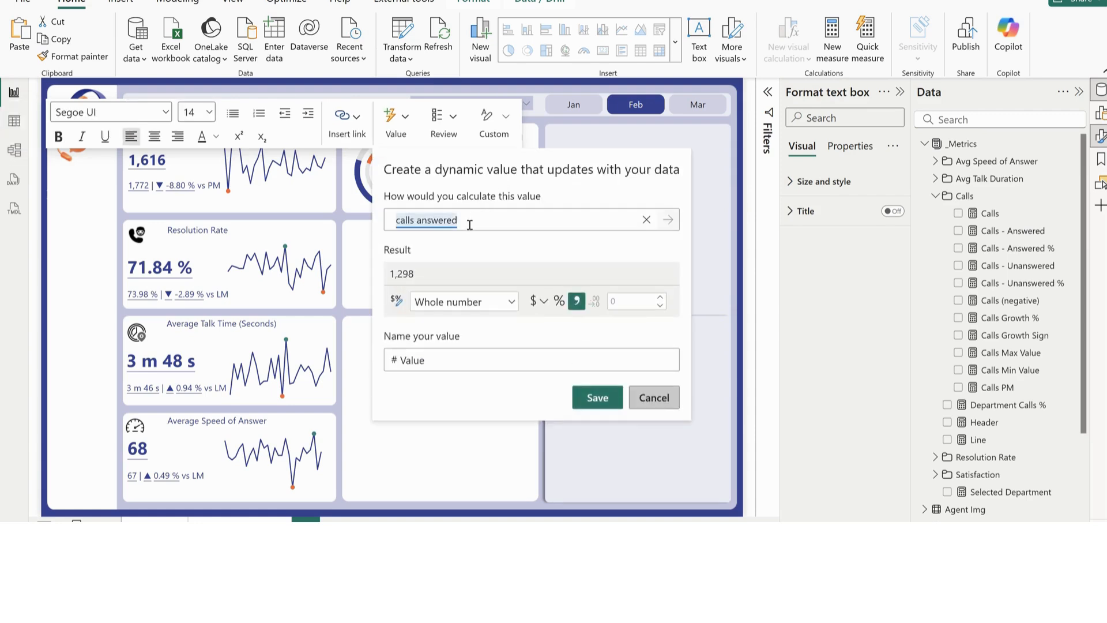
{"action": "left_click", "coordinate": [646, 219]}
{"action": "type", "text": "calls un"}
{"action": "left_click", "coordinate": [448, 263]}
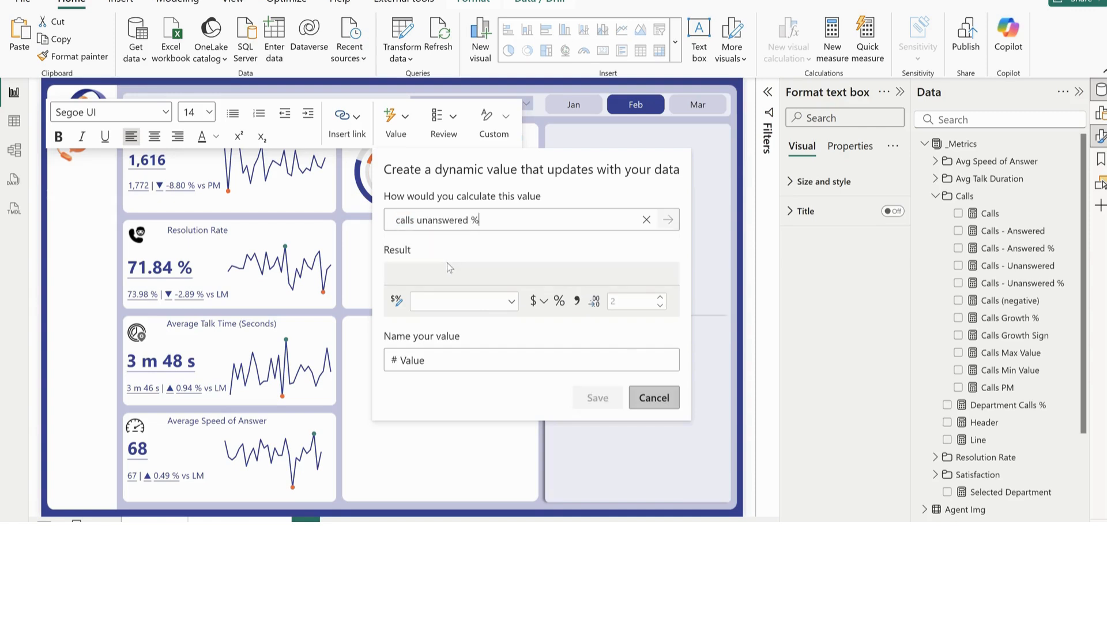
{"action": "left_click", "coordinate": [558, 300]}
{"action": "left_click", "coordinate": [597, 397]}
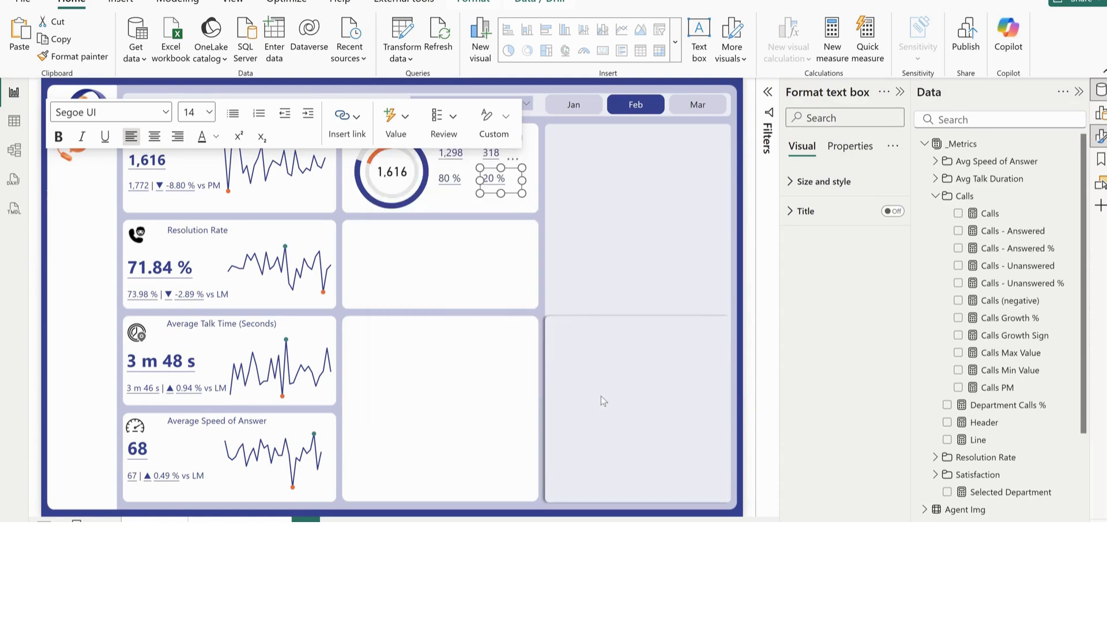
{"action": "left_click", "coordinate": [579, 196]}
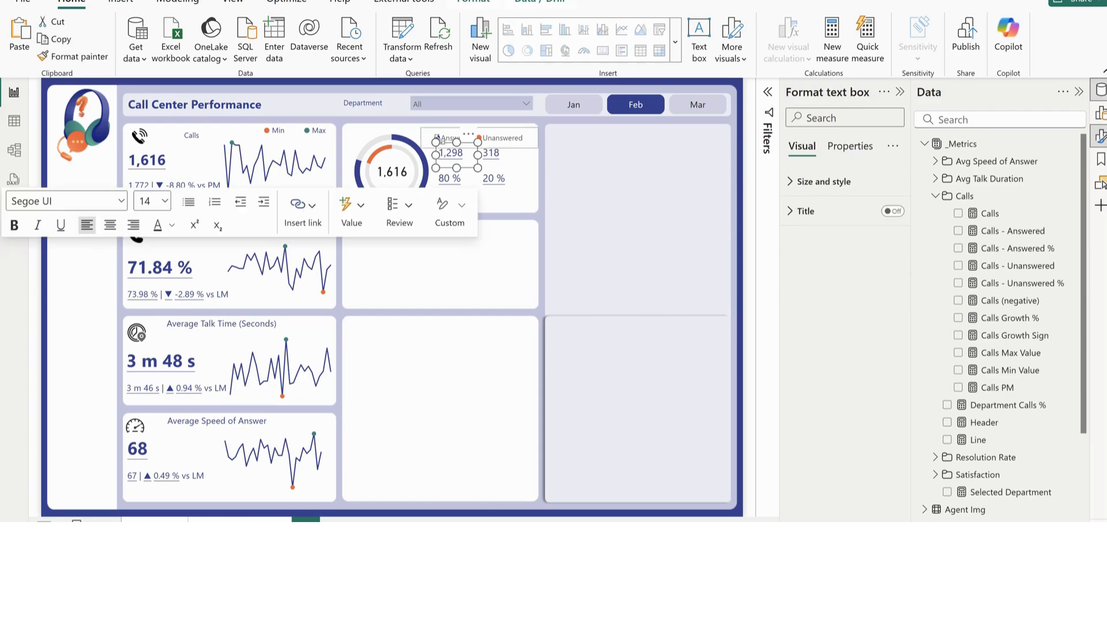
{"action": "left_click", "coordinate": [437, 152]}
{"action": "left_click", "coordinate": [541, 221]}
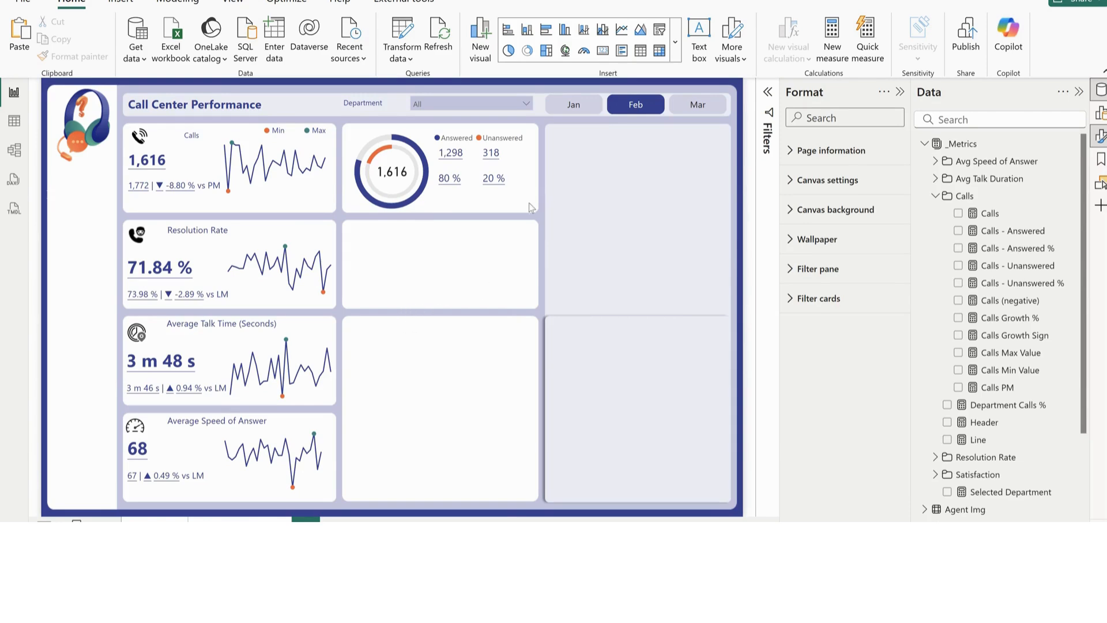
Insert a clustered bar chart and fit it into the empty card below the donut chart
{"action": "left_click", "coordinate": [546, 29]}
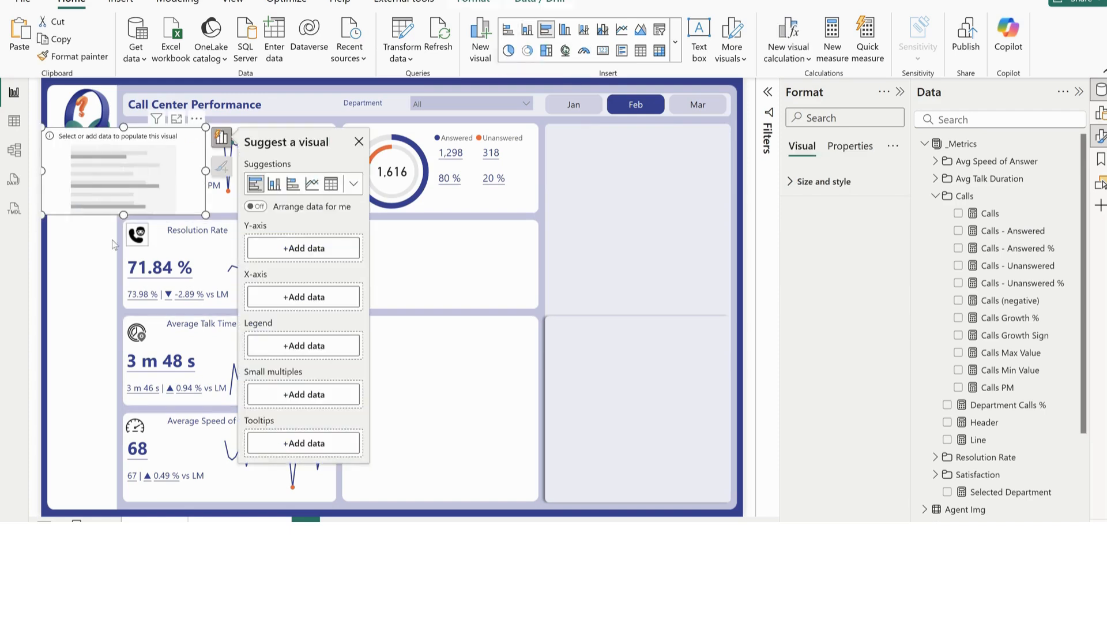
{"action": "left_click_drag", "start_coordinate": [129, 185], "coordinate": [435, 278]}
{"action": "left_click_drag", "start_coordinate": [511, 264], "coordinate": [533, 267]}
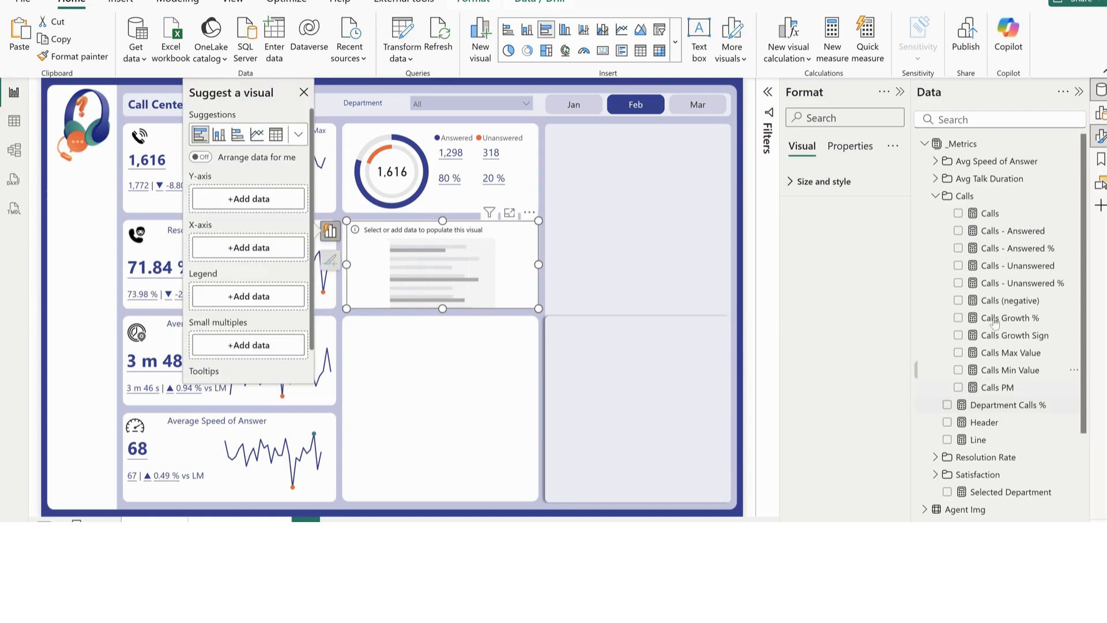
Plot the Calls measure by Department from Call_Data in the new bar chart
{"action": "left_click", "coordinate": [957, 214]}
{"action": "scroll", "coordinate": [945, 403], "scroll_direction": "down", "scroll_amount": 3}
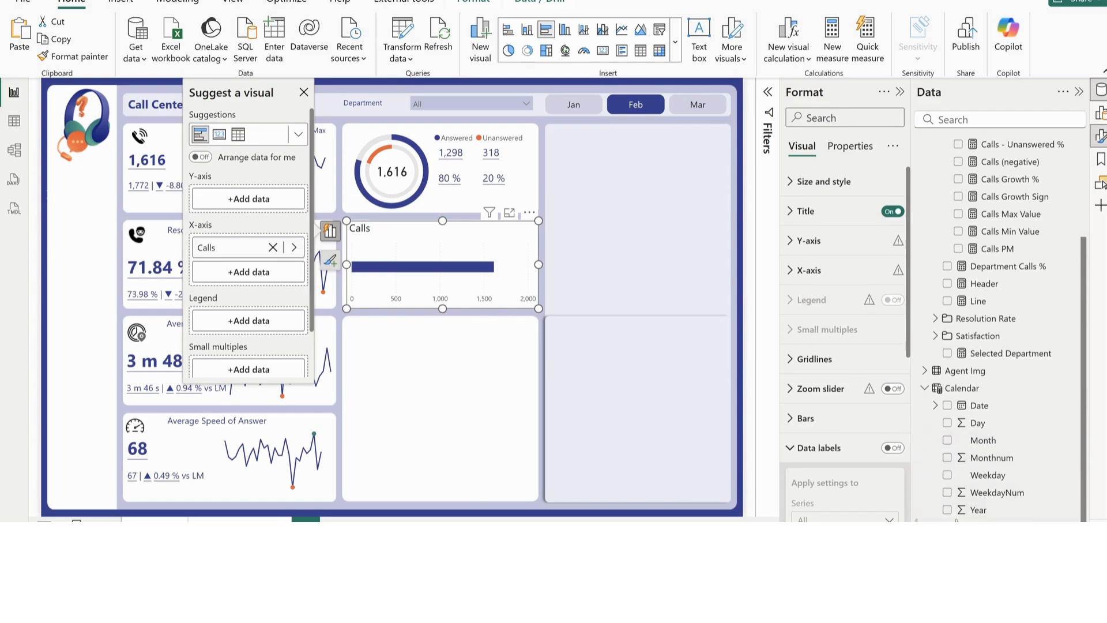
{"action": "scroll", "coordinate": [948, 461], "scroll_direction": "down", "scroll_amount": 3}
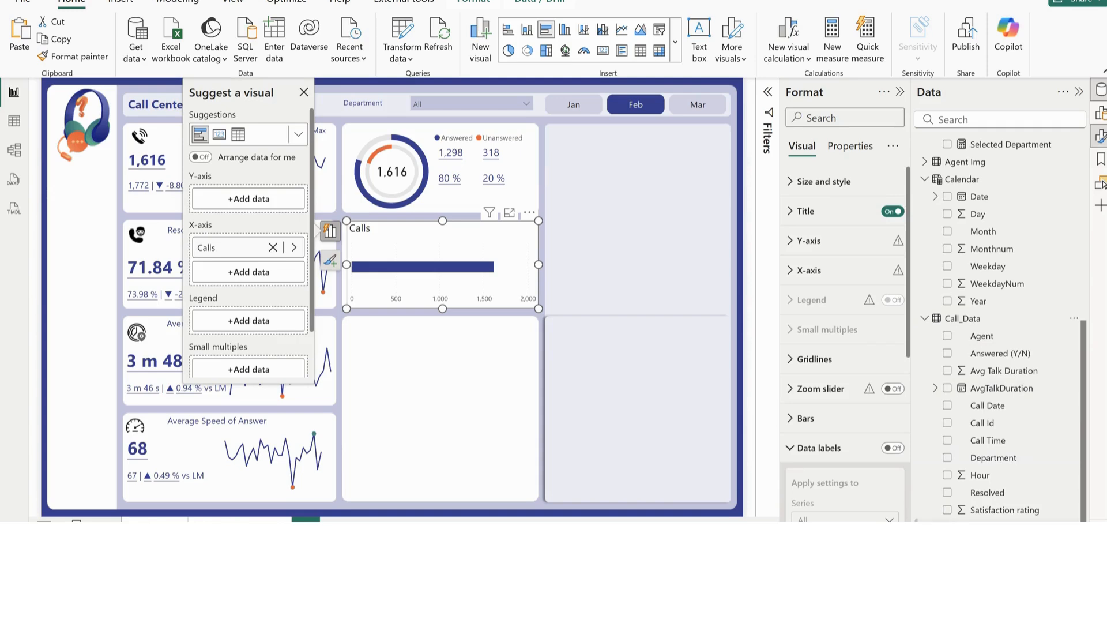
{"action": "left_click", "coordinate": [947, 459]}
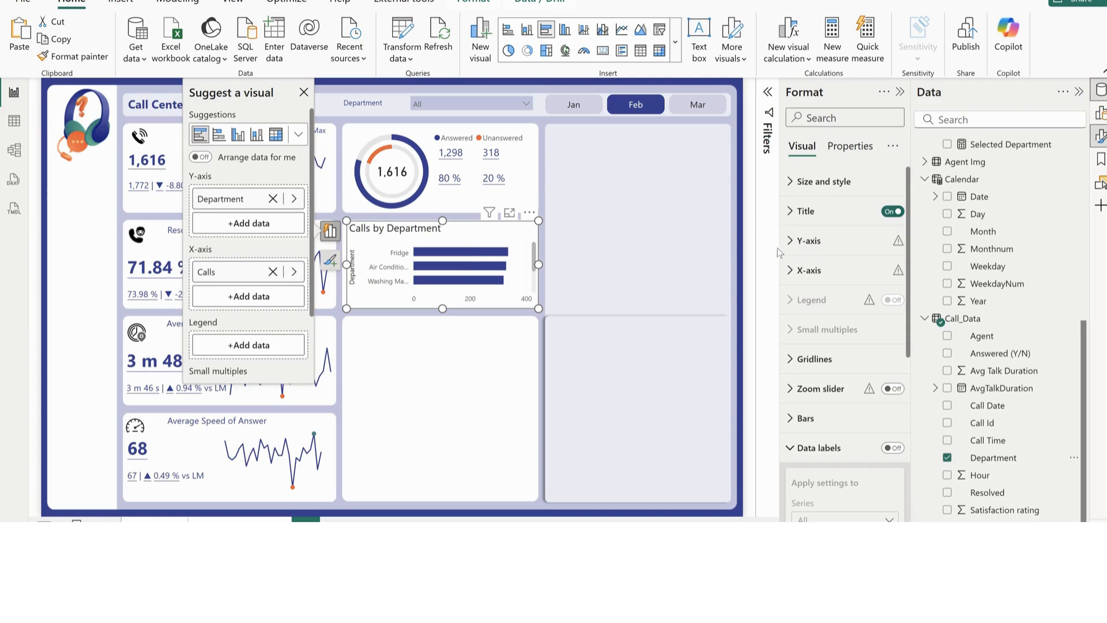
Turn off the Y-axis title of the Calls by Department chart
{"action": "left_click", "coordinate": [808, 241]}
{"action": "scroll", "coordinate": [843, 444], "scroll_direction": "down", "scroll_amount": 5}
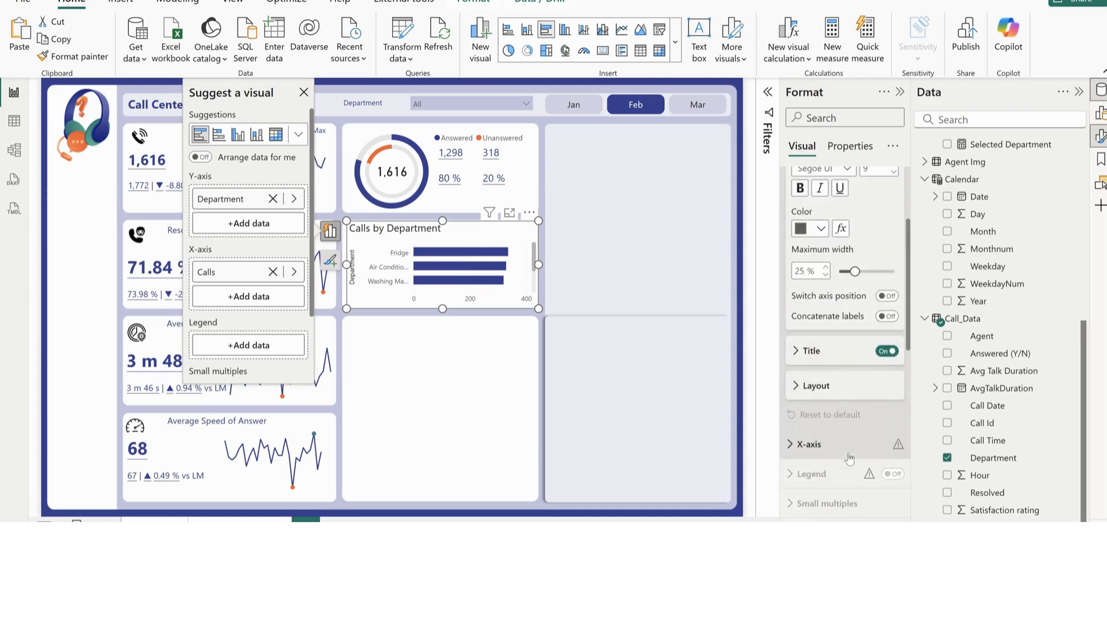
{"action": "left_click", "coordinate": [887, 350]}
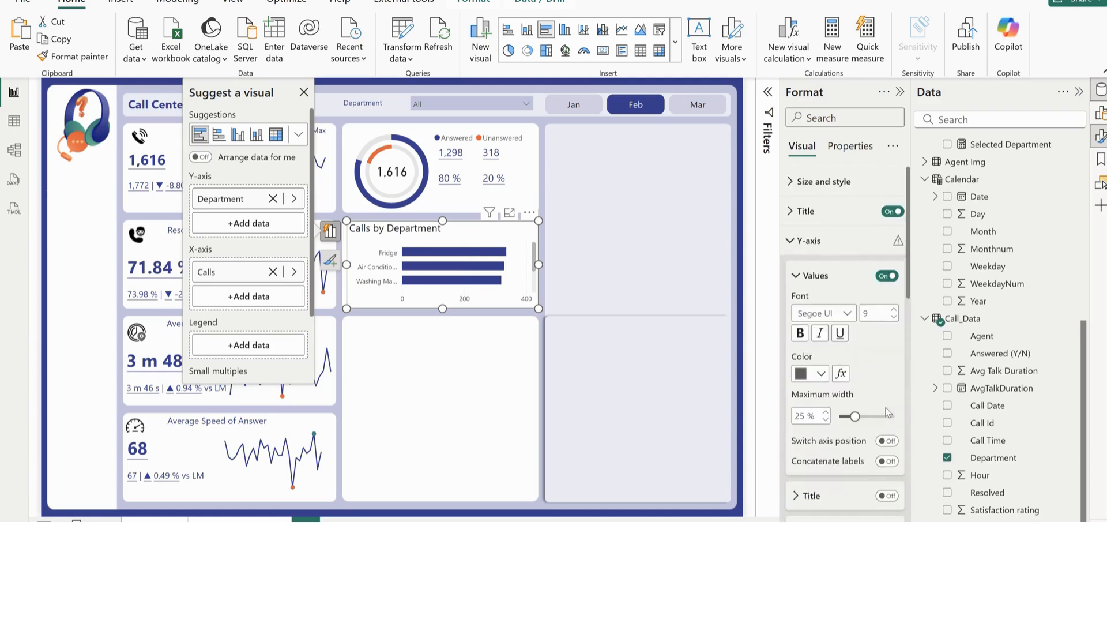
{"action": "scroll", "coordinate": [884, 407], "scroll_direction": "up", "scroll_amount": 5}
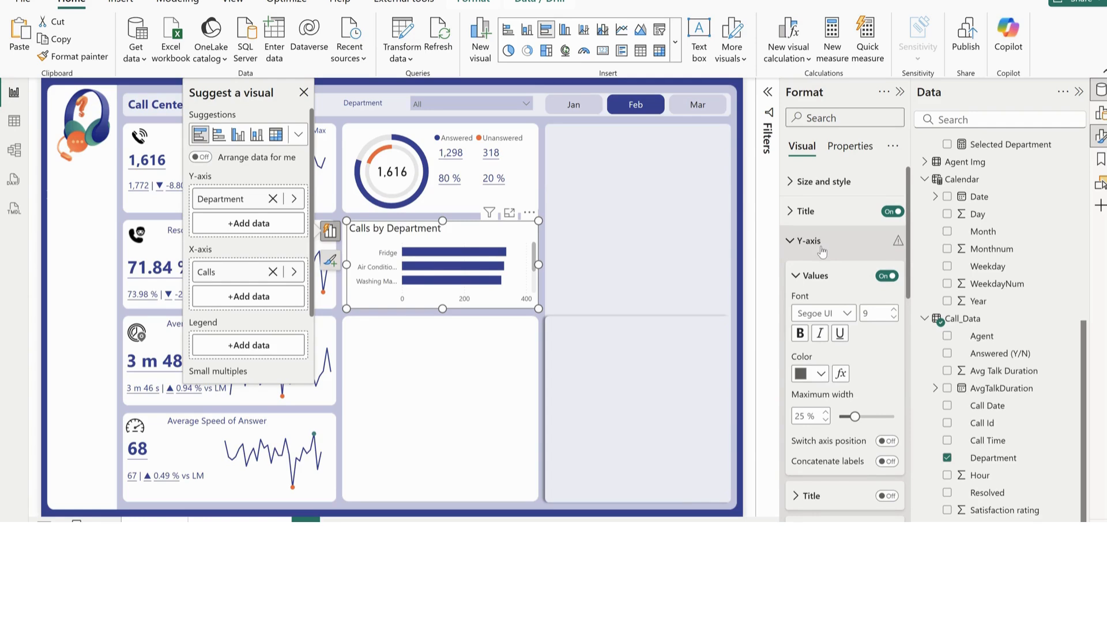
{"action": "left_click", "coordinate": [822, 251]}
Extend the department bar chart downward to fit all the bars and turn off its X-axis values
{"action": "left_click", "coordinate": [822, 271]}
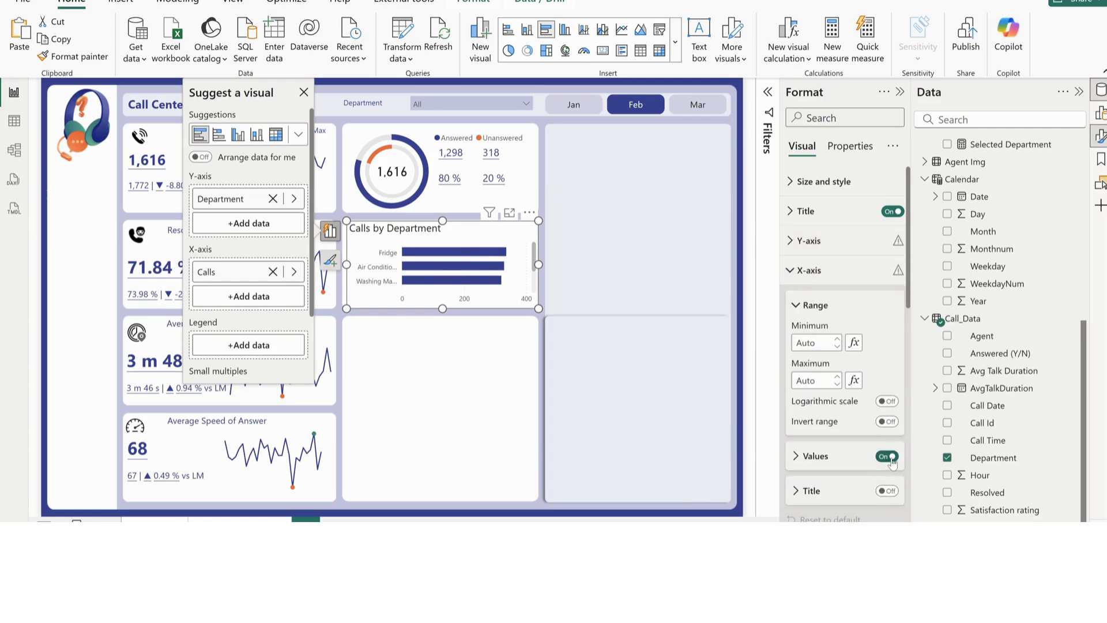
{"action": "left_click_drag", "start_coordinate": [442, 307], "coordinate": [442, 360]}
{"action": "left_click", "coordinate": [886, 491]}
{"action": "left_click", "coordinate": [886, 492]}
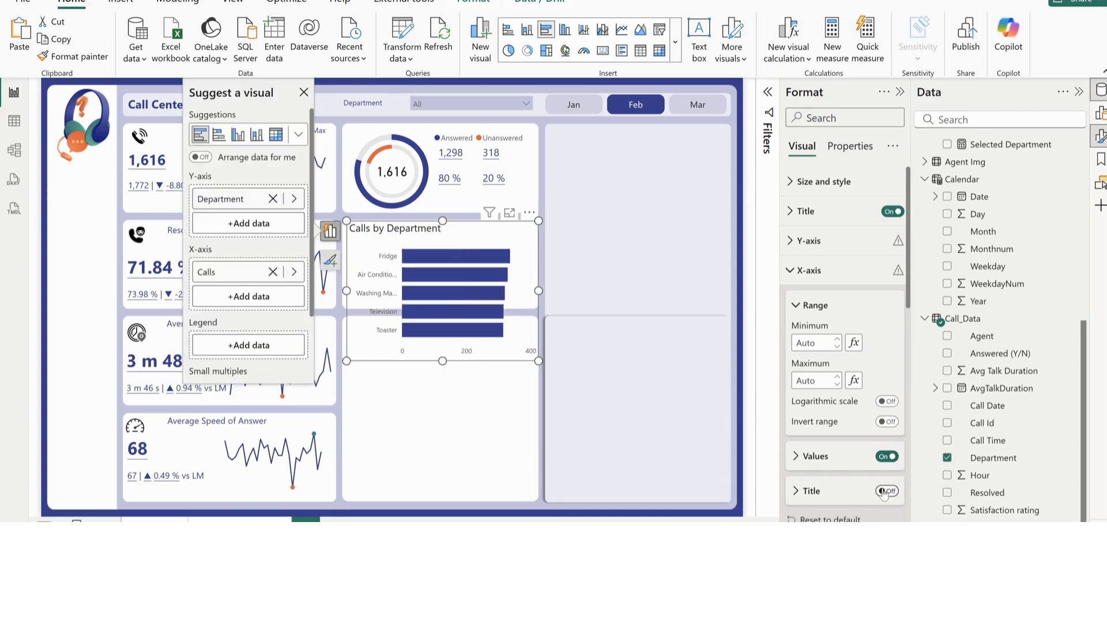
{"action": "left_click", "coordinate": [888, 457]}
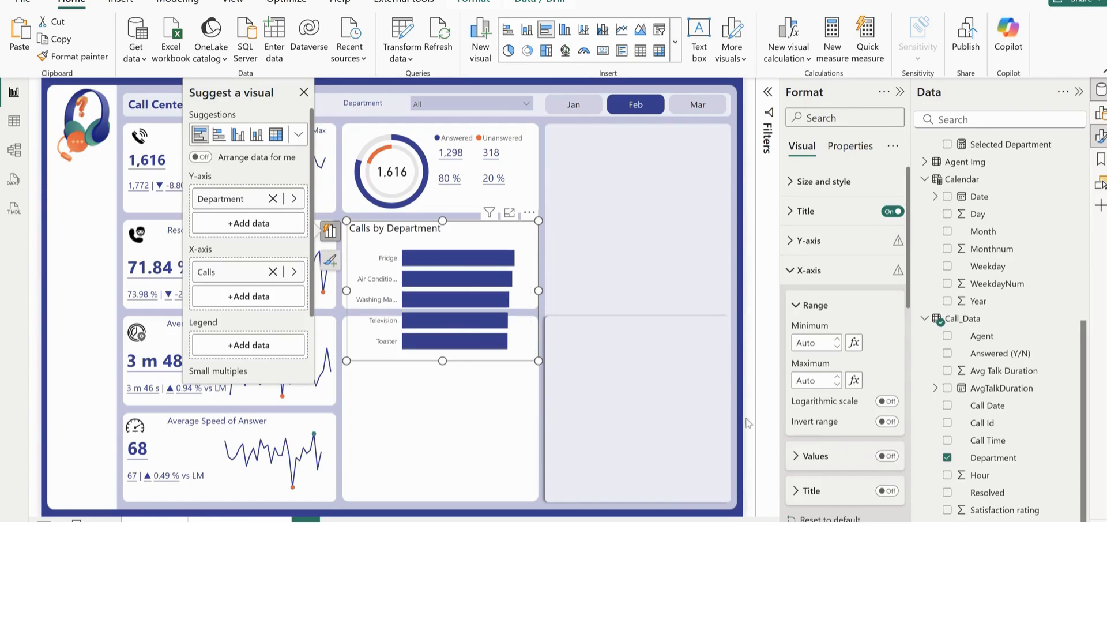
{"action": "left_click", "coordinate": [814, 270]}
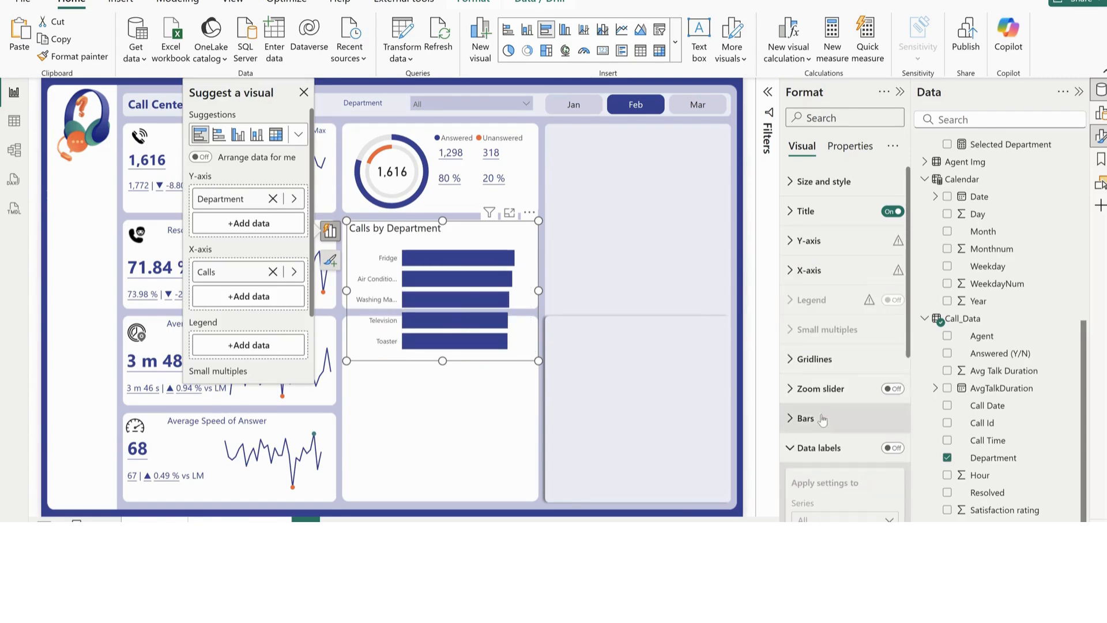
Turn on data labels for the department bars and shrink the chart back to span its card
{"action": "left_click", "coordinate": [892, 447]}
{"action": "left_click", "coordinate": [803, 449]}
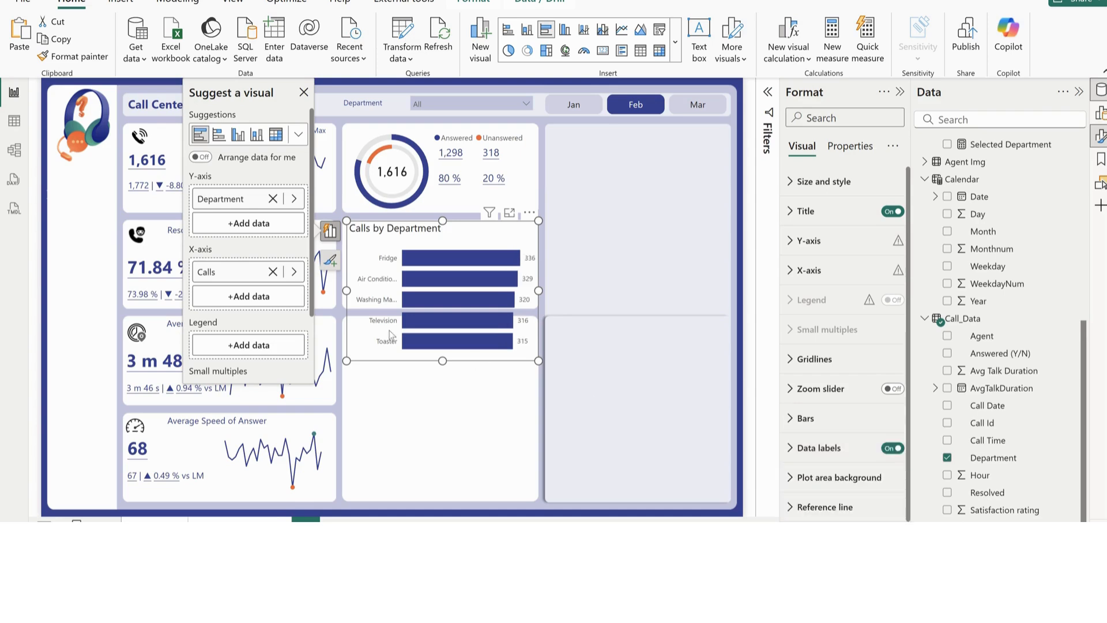
{"action": "left_click_drag", "start_coordinate": [439, 336], "coordinate": [444, 311]}
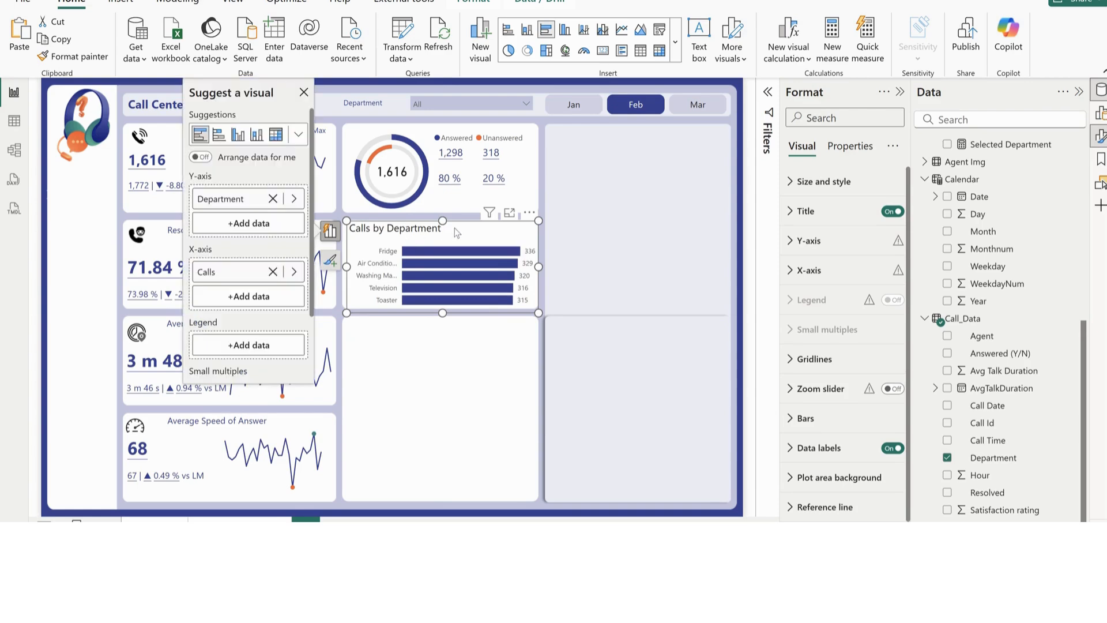
{"action": "left_click_drag", "start_coordinate": [442, 220], "coordinate": [441, 224]}
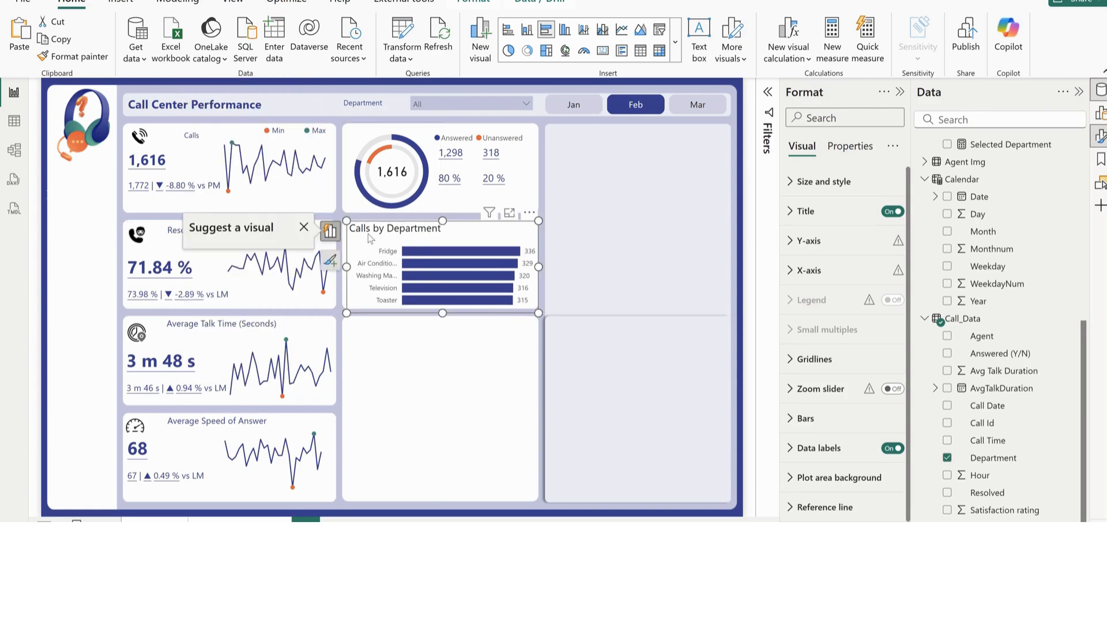
{"action": "left_click_drag", "start_coordinate": [358, 234], "coordinate": [356, 236]}
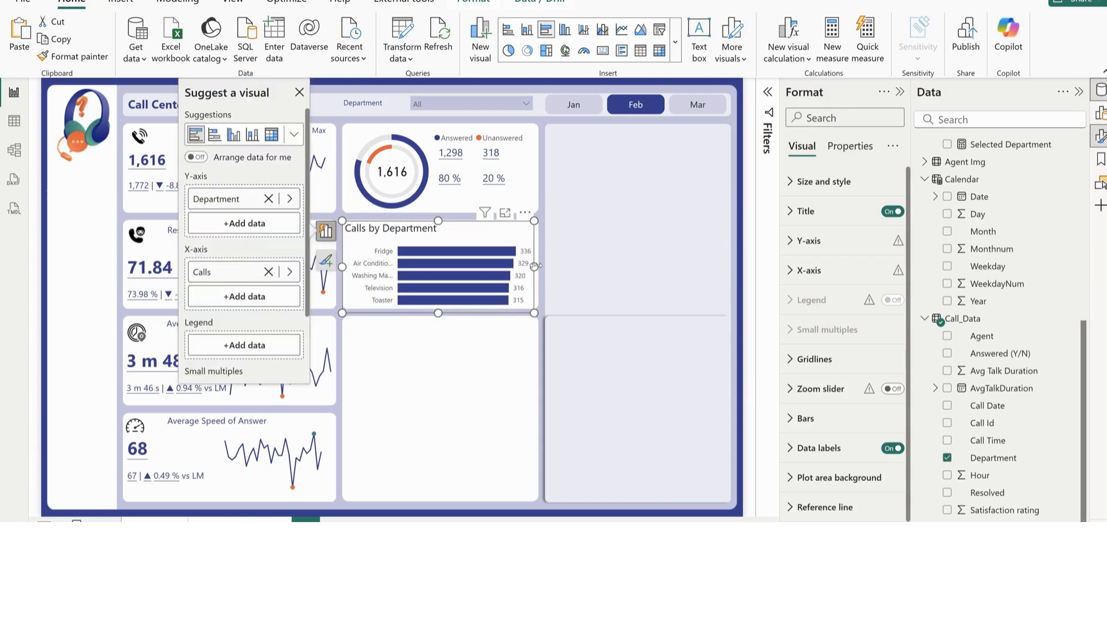
{"action": "left_click_drag", "start_coordinate": [535, 266], "coordinate": [538, 266]}
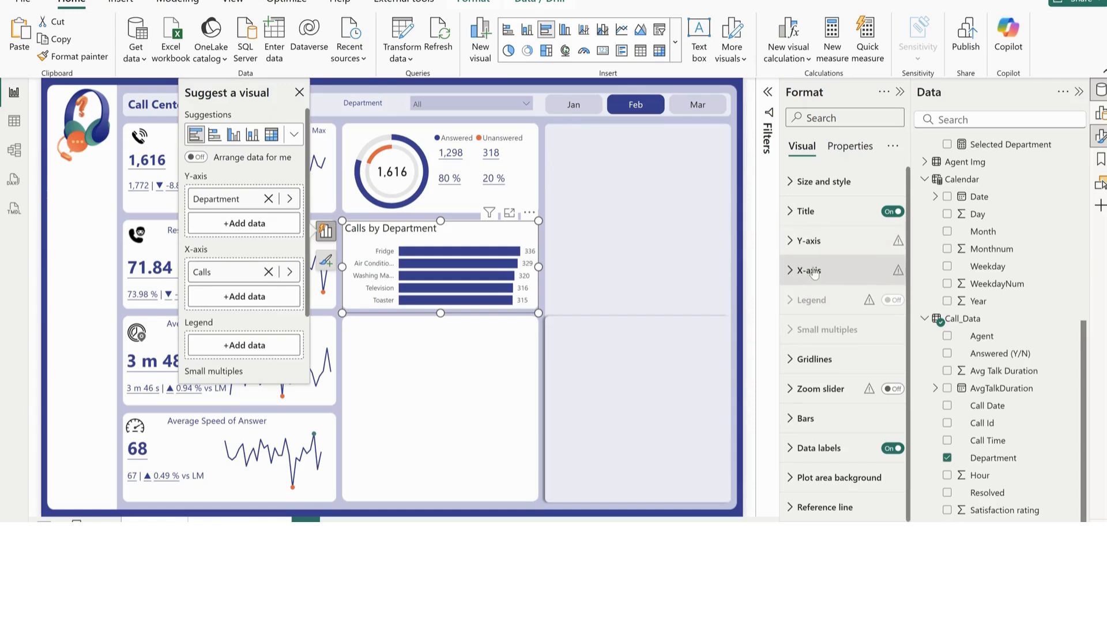
Set the maximum width of the Y-axis labels to 29% so the department names show in full
{"action": "left_click", "coordinate": [818, 250]}
{"action": "left_click", "coordinate": [886, 275]}
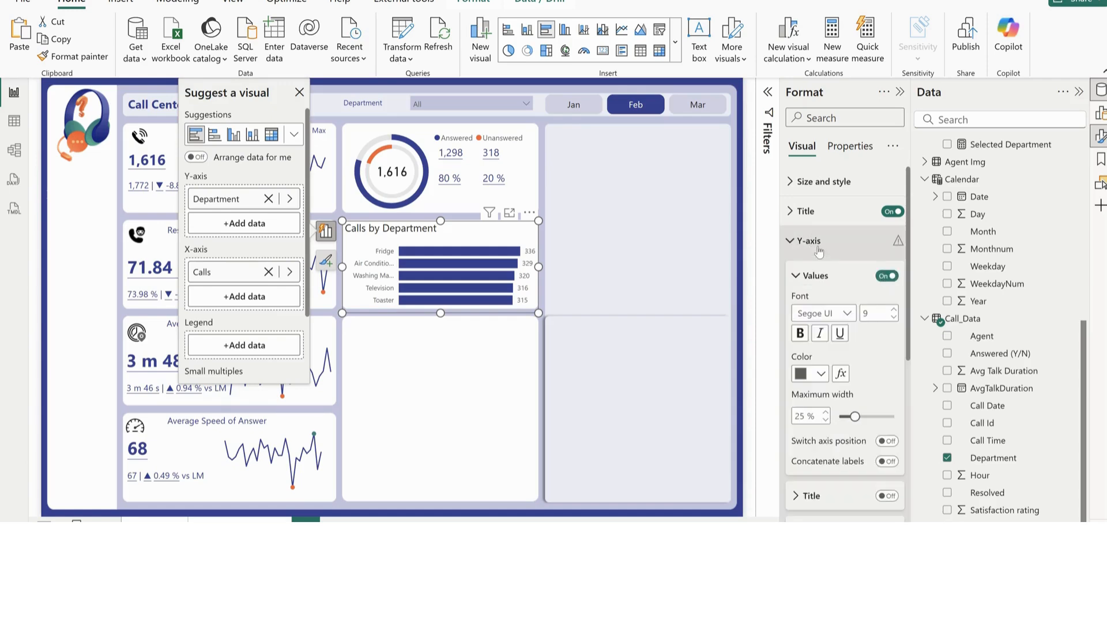
{"action": "left_click_drag", "start_coordinate": [853, 415], "coordinate": [865, 415]}
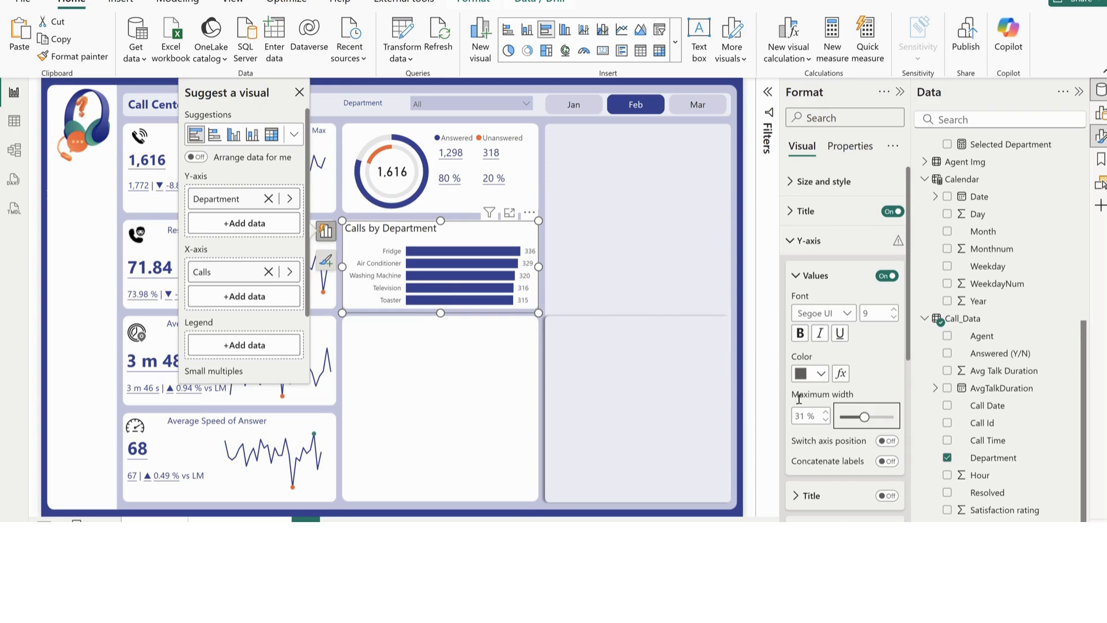
{"action": "left_click_drag", "start_coordinate": [864, 417], "coordinate": [861, 418]}
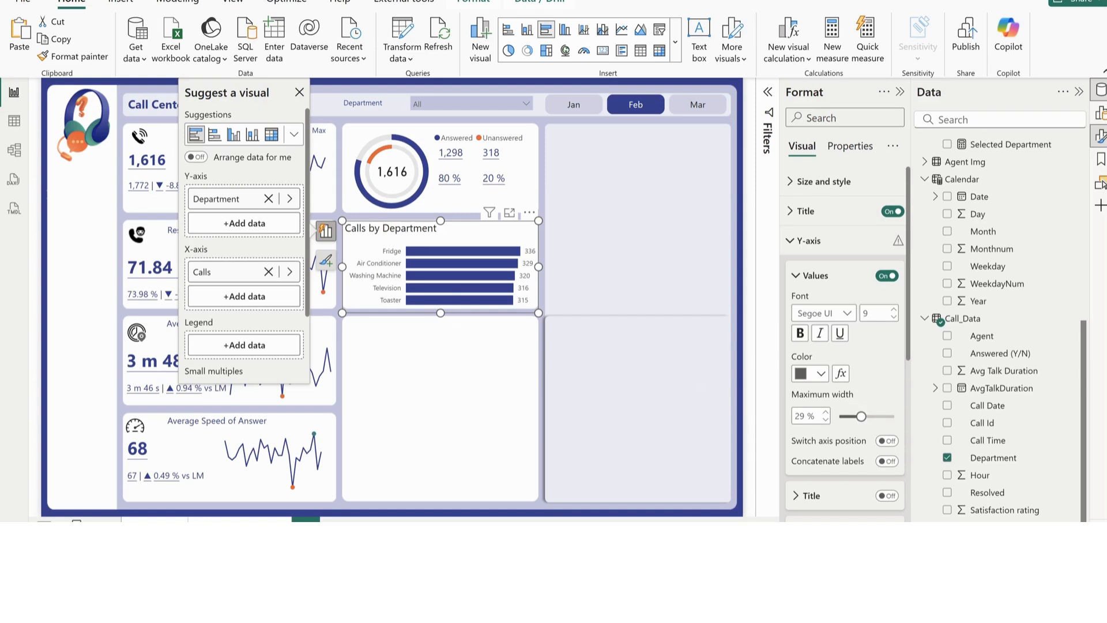
Check the Calls by Department design on the finished report page, then return and reselect the draft bar chart
{"action": "left_click", "coordinate": [607, 502]}
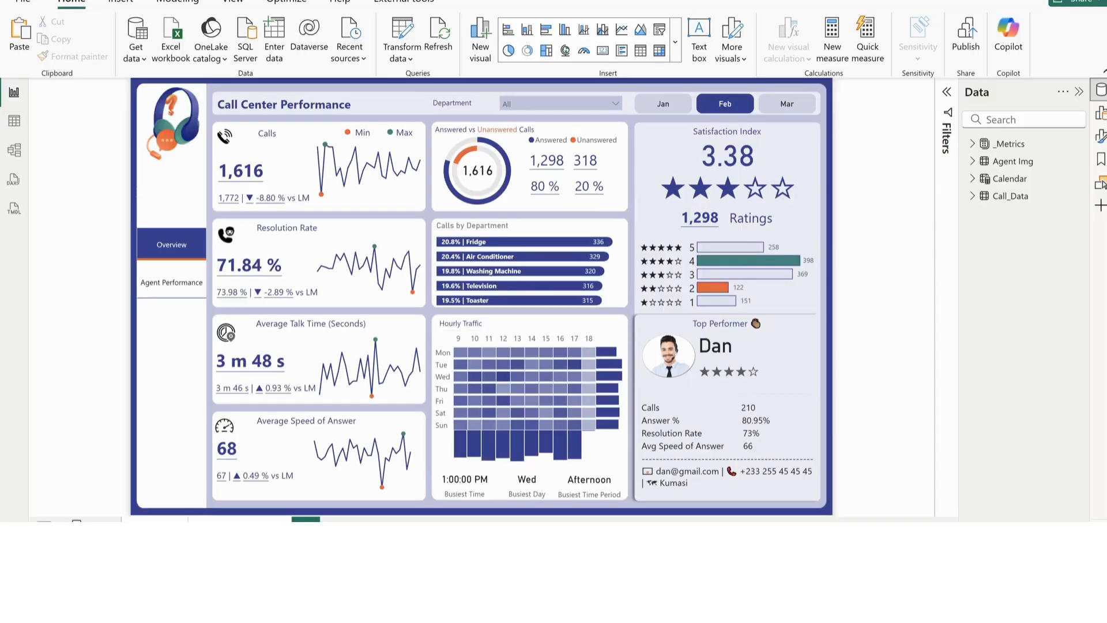
{"action": "left_click", "coordinate": [775, 490]}
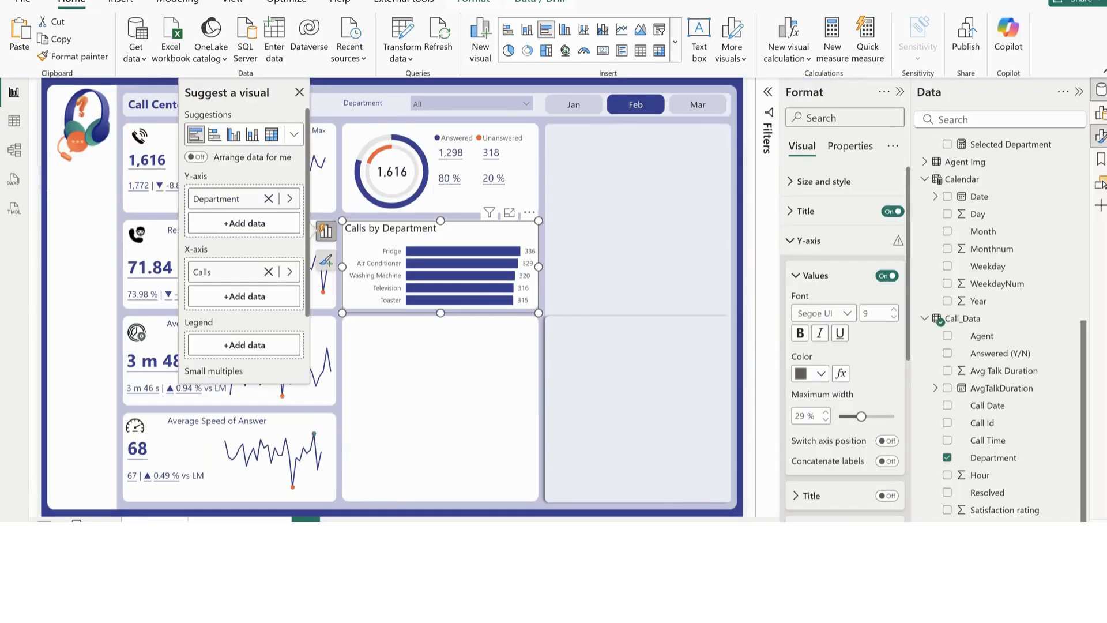
{"action": "left_click", "coordinate": [477, 321]}
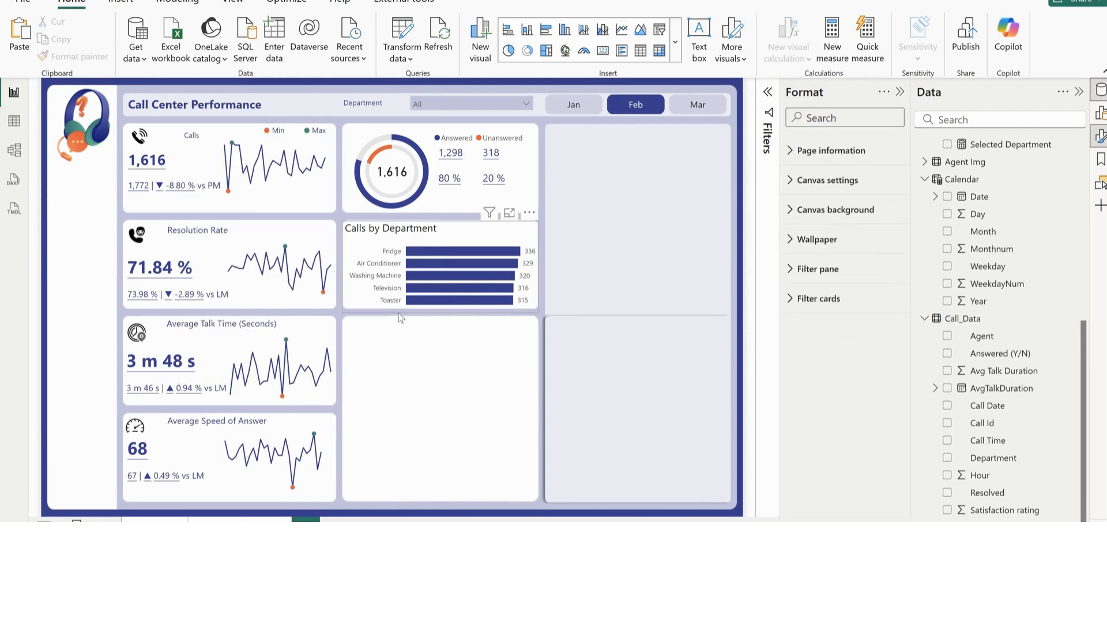
{"action": "left_click", "coordinate": [399, 312]}
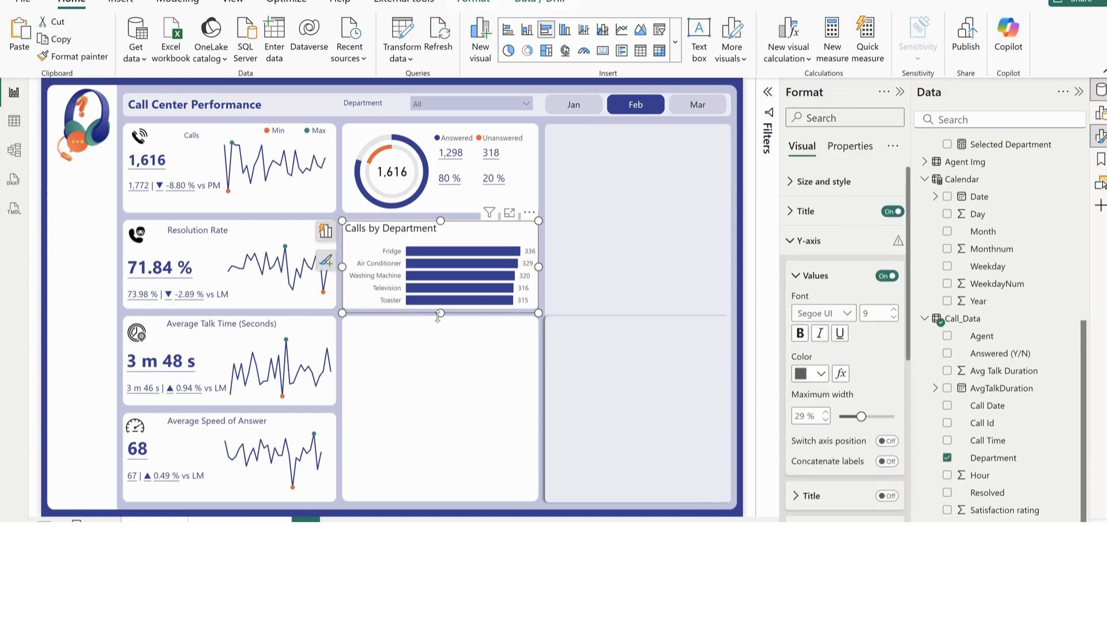
Add the Header measure to the department bar chart's X-axis, above Calls
{"action": "left_click", "coordinate": [809, 240]}
{"action": "scroll", "coordinate": [979, 396], "scroll_direction": "up", "scroll_amount": 4}
{"action": "scroll", "coordinate": [978, 396], "scroll_direction": "up", "scroll_amount": 2}
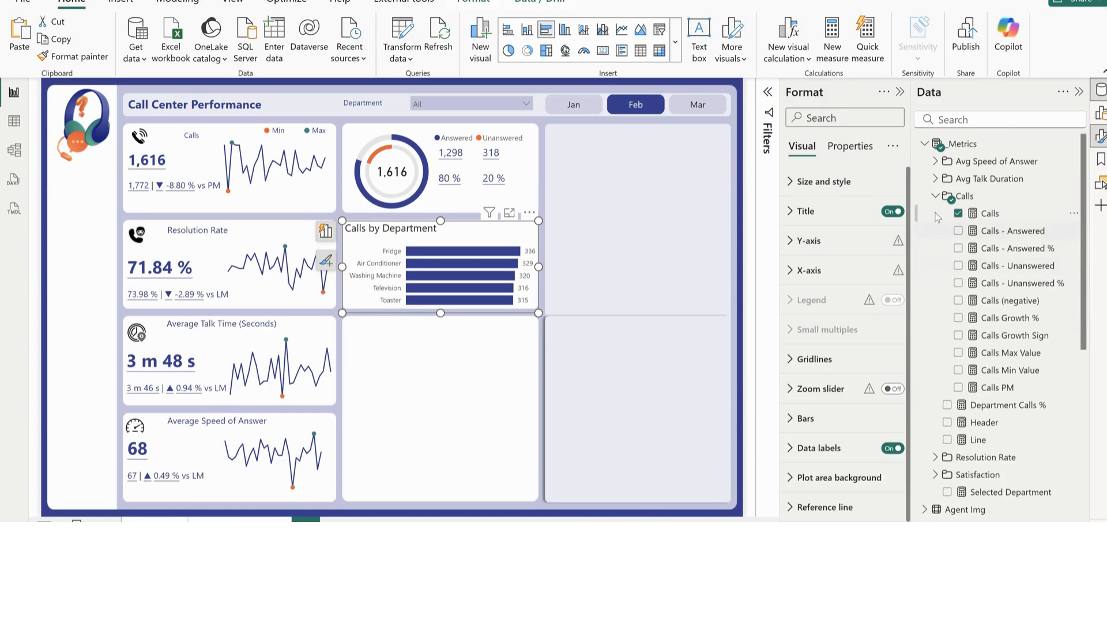
{"action": "left_click", "coordinate": [934, 196]}
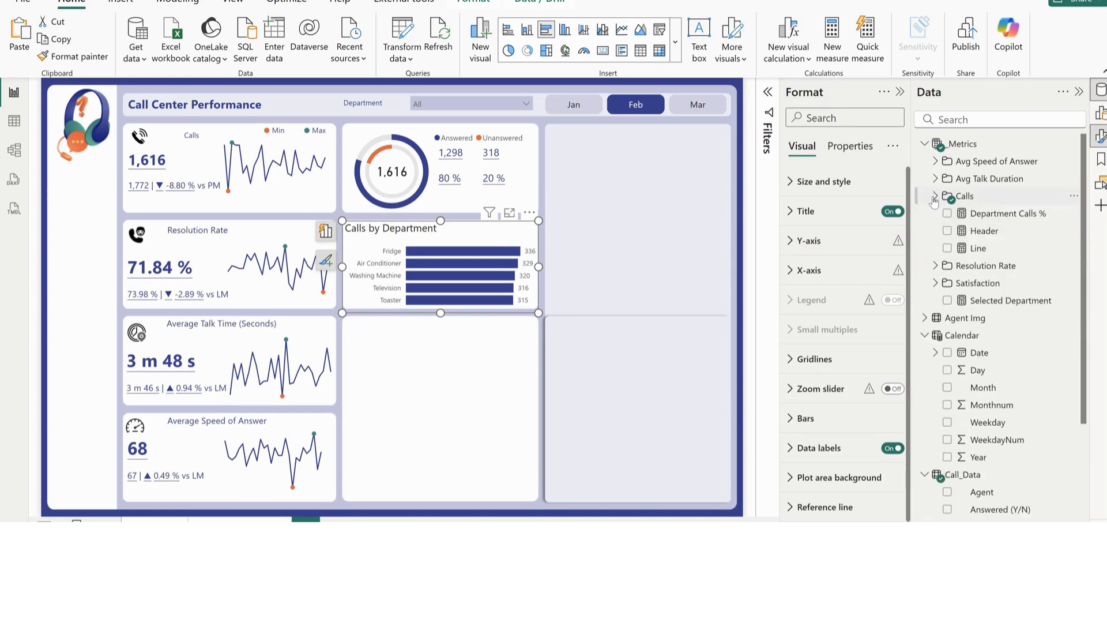
{"action": "left_click", "coordinate": [985, 230]}
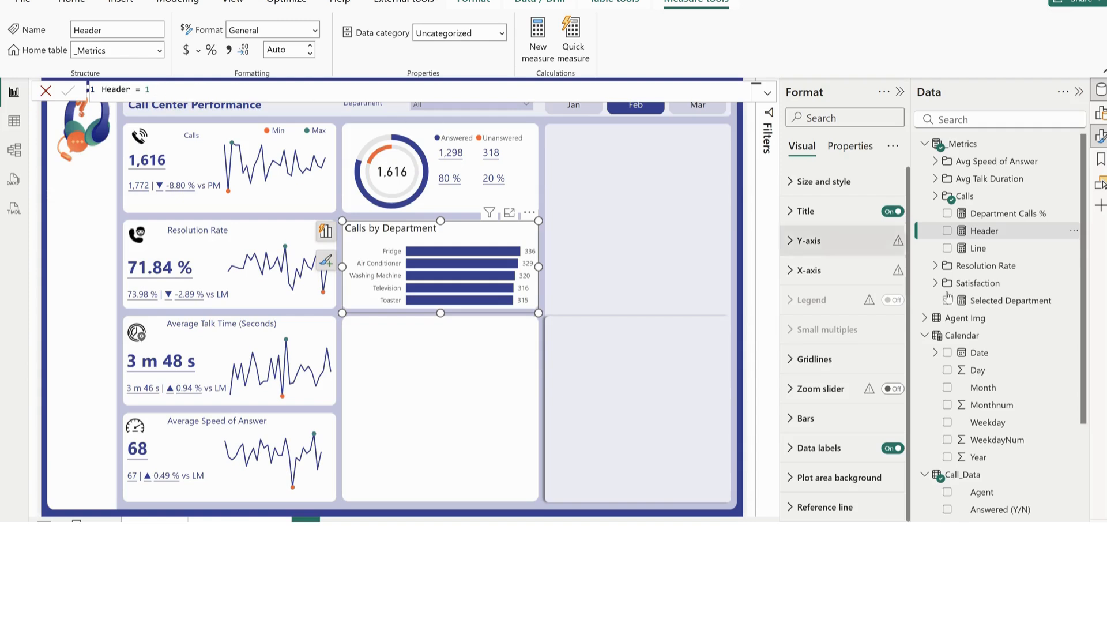
{"action": "left_click", "coordinate": [325, 231]}
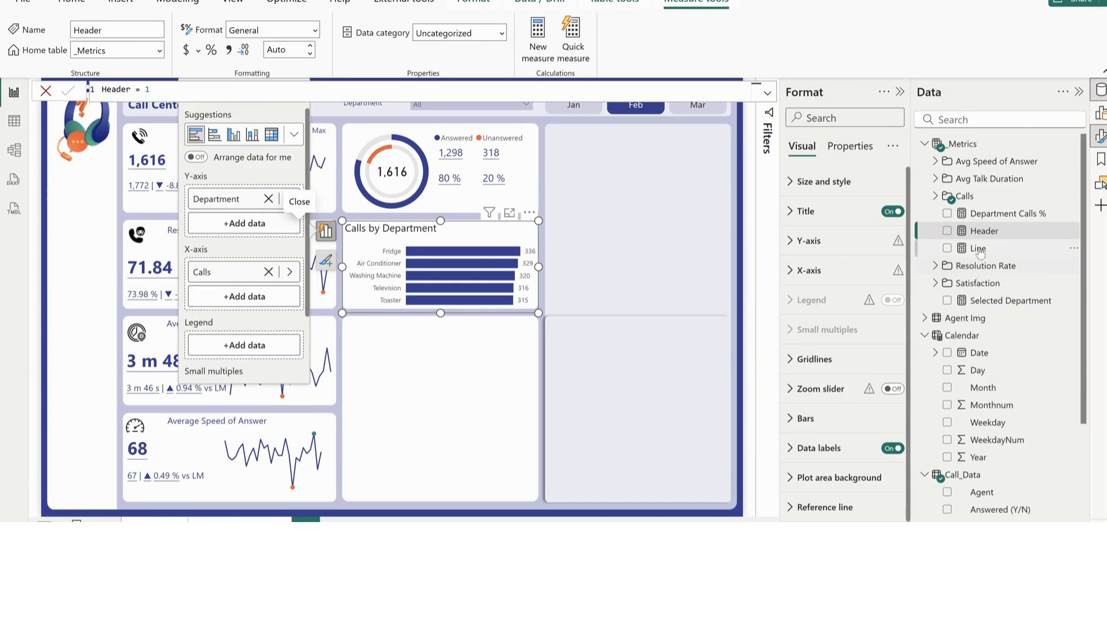
{"action": "left_click_drag", "start_coordinate": [983, 231], "coordinate": [250, 265]}
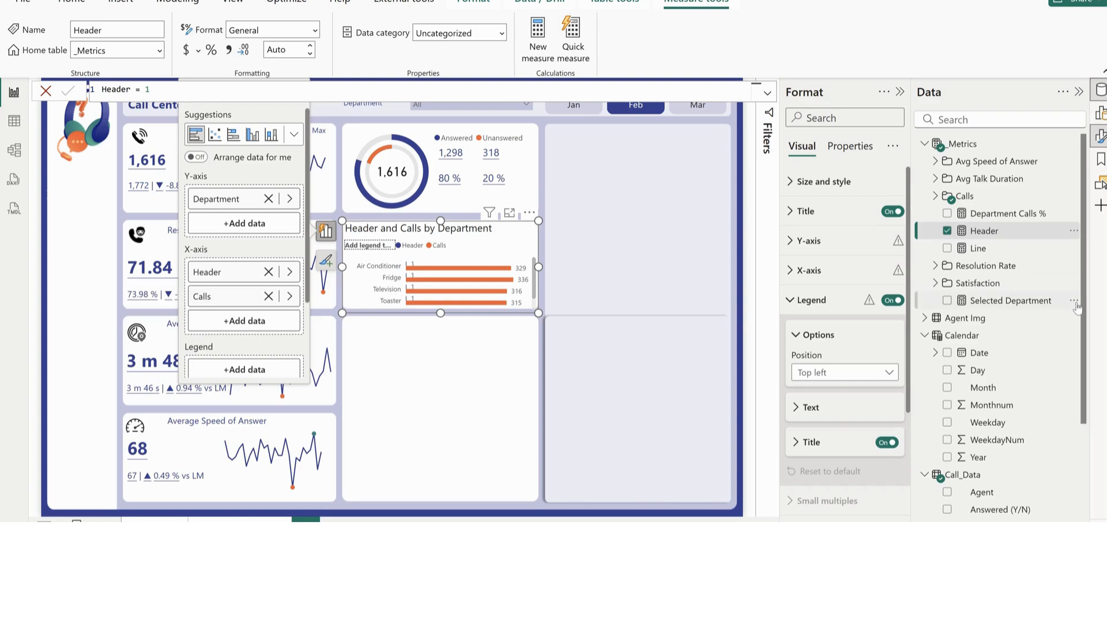
Review the DAX formulas of the Selected Department and Department Calls % measures
{"action": "left_click", "coordinate": [994, 305]}
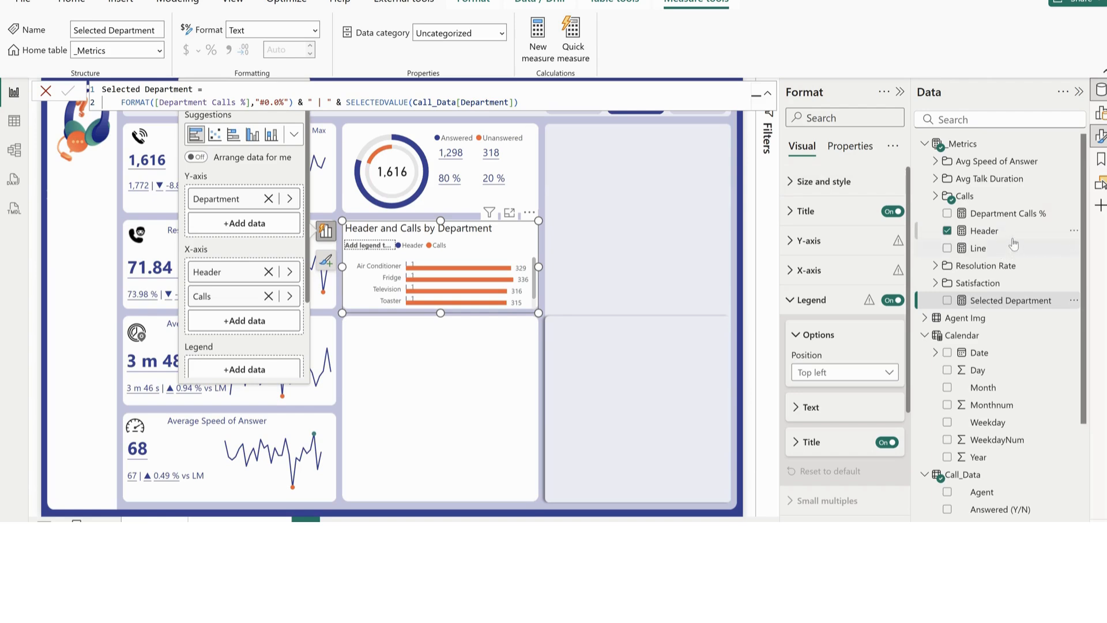
{"action": "left_click", "coordinate": [1009, 215]}
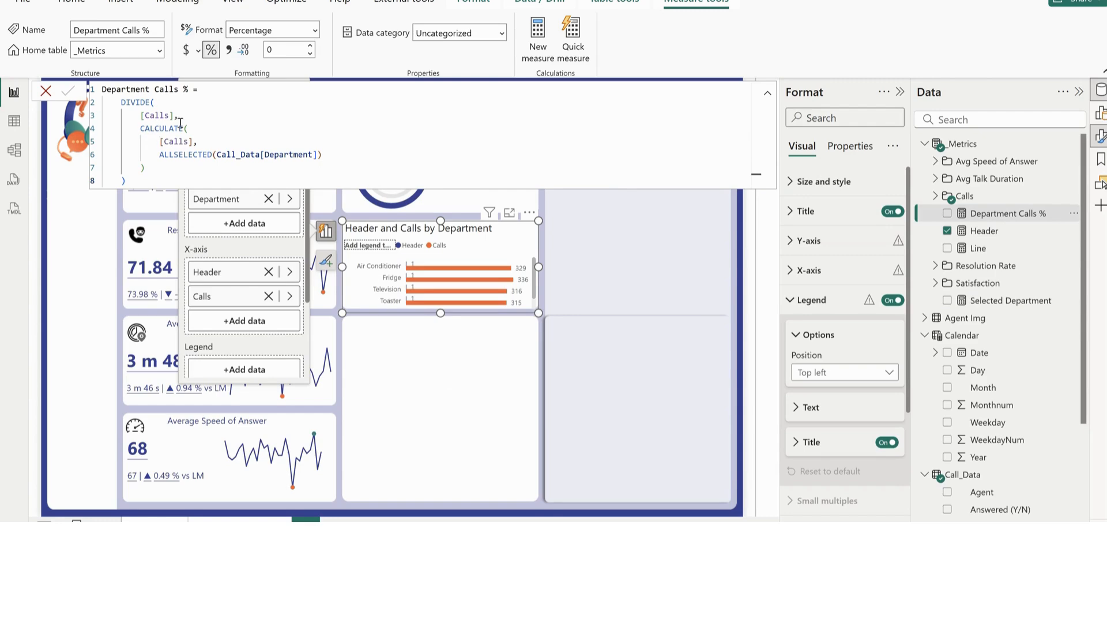
{"action": "left_click", "coordinate": [440, 370]}
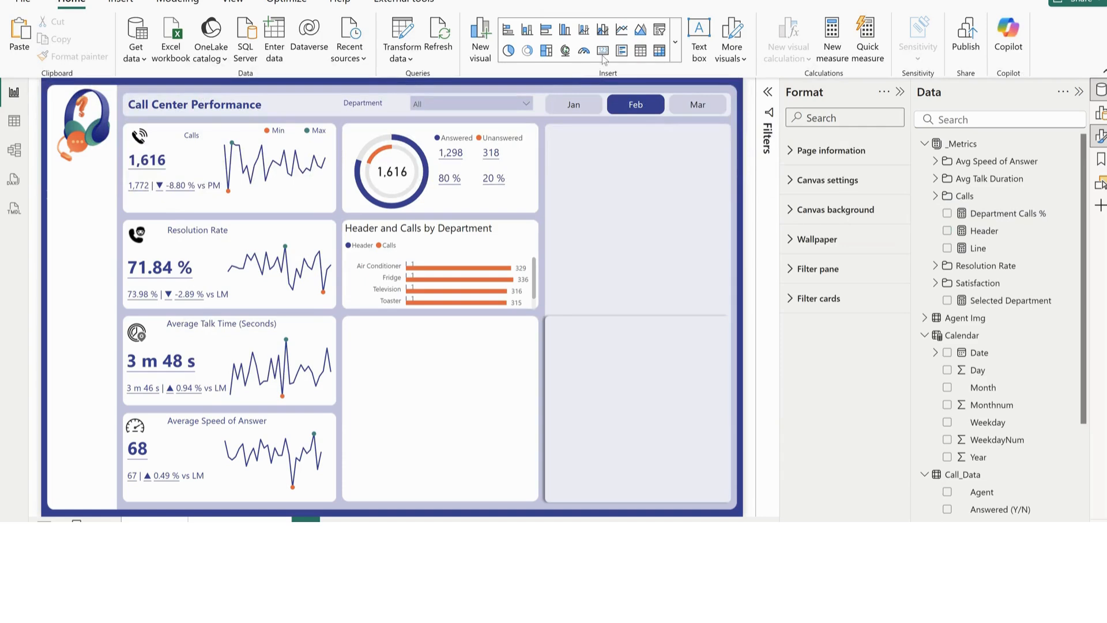
Insert a table visual and enlarge it over the empty card below the department bar chart
{"action": "left_click", "coordinate": [642, 56]}
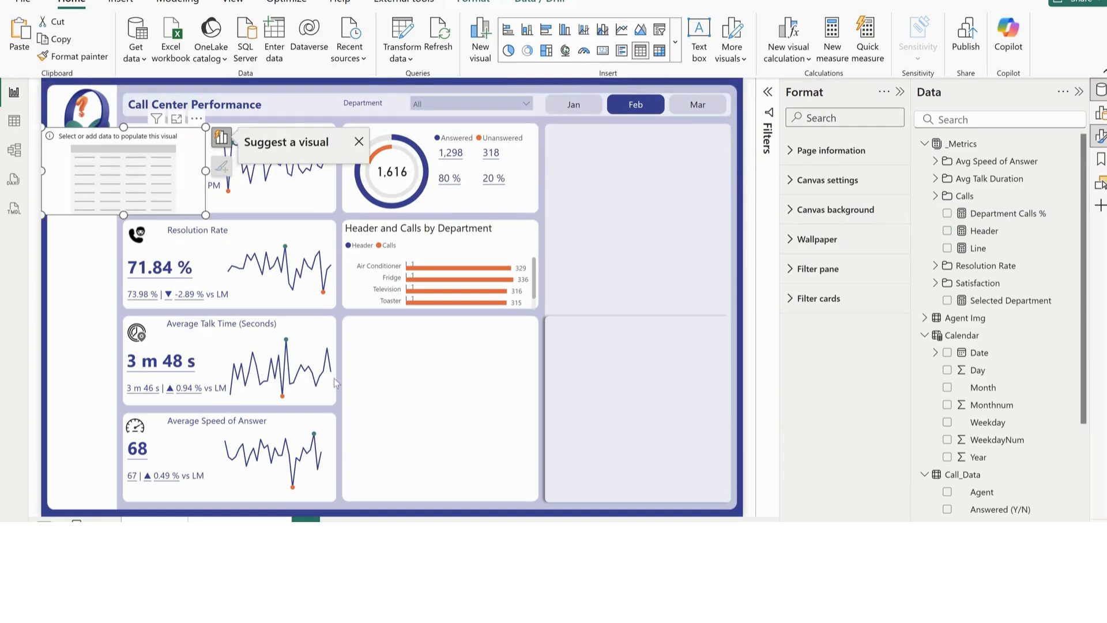
{"action": "left_click_drag", "start_coordinate": [102, 176], "coordinate": [399, 385]}
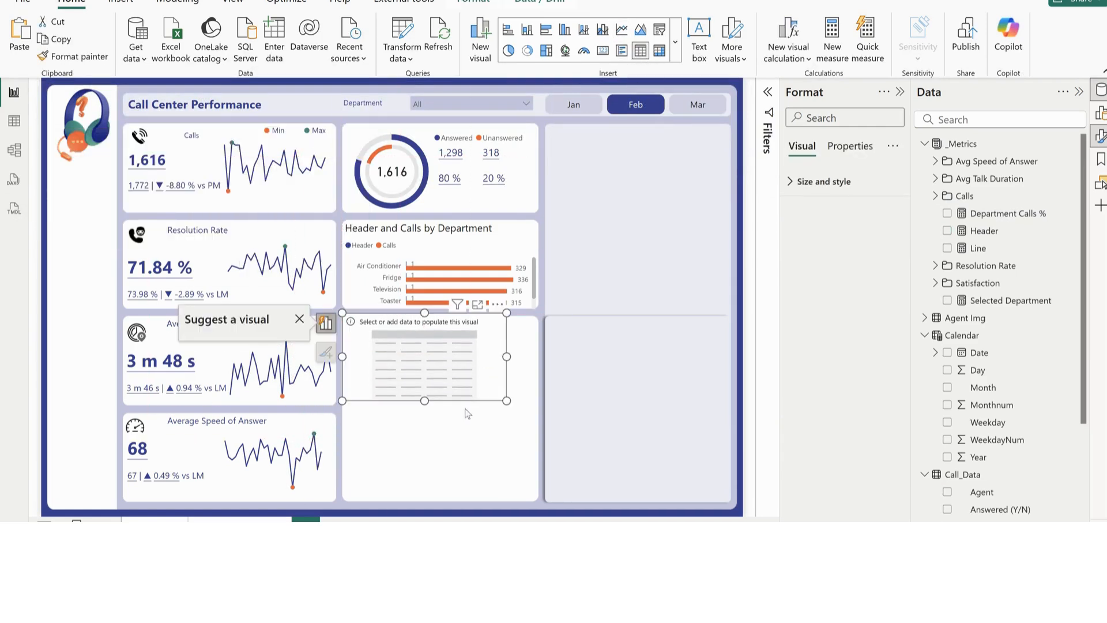
{"action": "left_click_drag", "start_coordinate": [506, 401], "coordinate": [546, 493]}
{"action": "left_click_drag", "start_coordinate": [493, 382], "coordinate": [505, 402]}
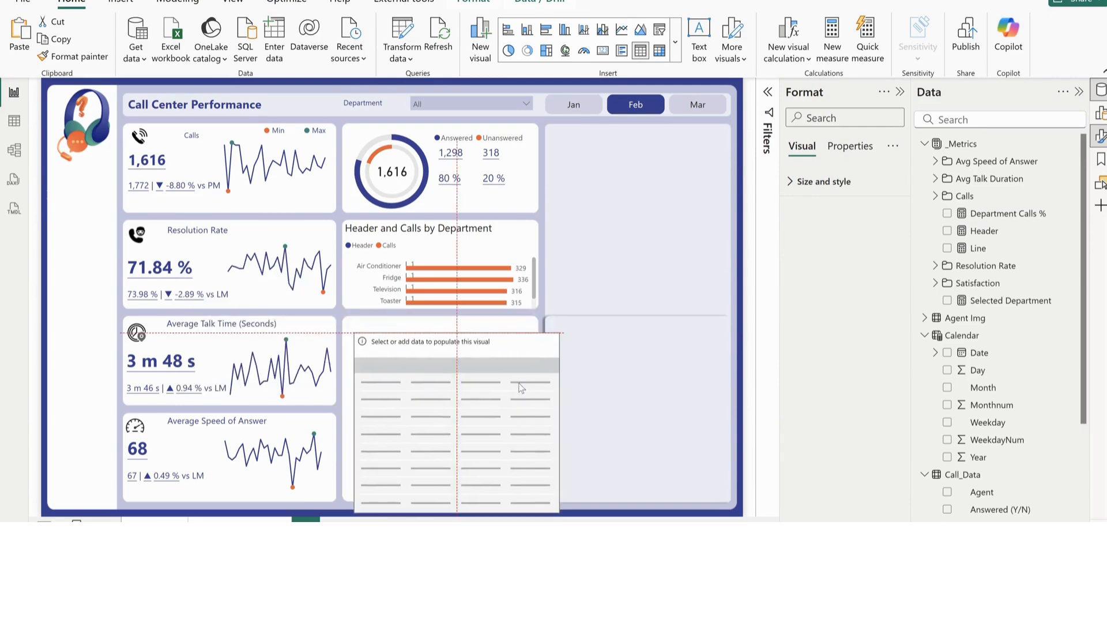
Fill the table with Department, Calls and Department Calls %, sort it by Calls in descending order, and shift it sideways off the card
{"action": "scroll", "coordinate": [958, 428], "scroll_direction": "down", "scroll_amount": 3}
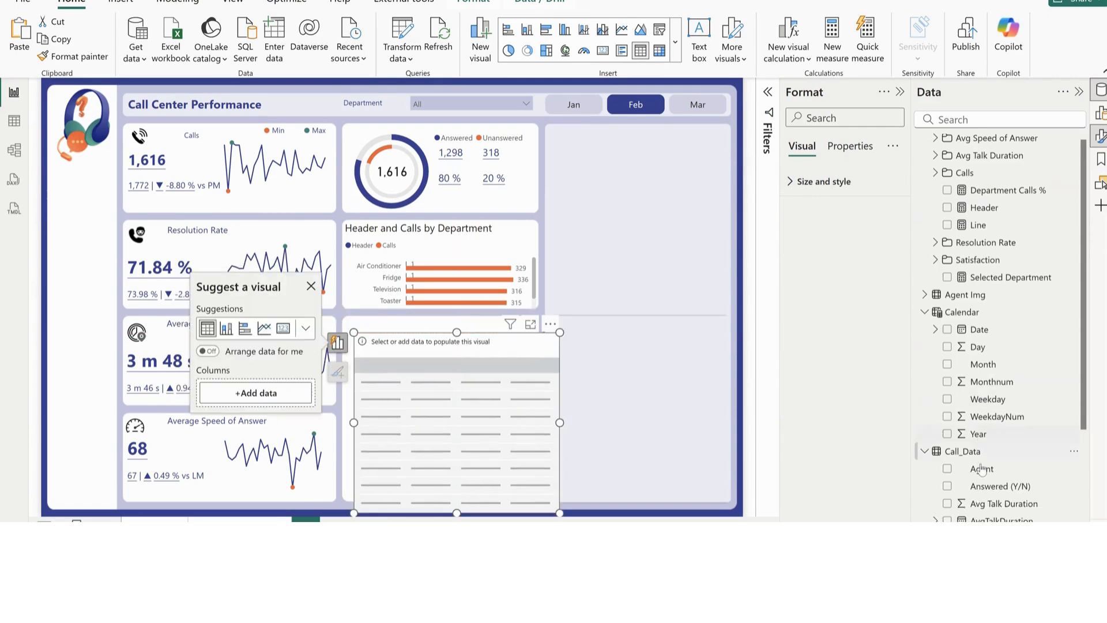
{"action": "left_click", "coordinate": [947, 460]}
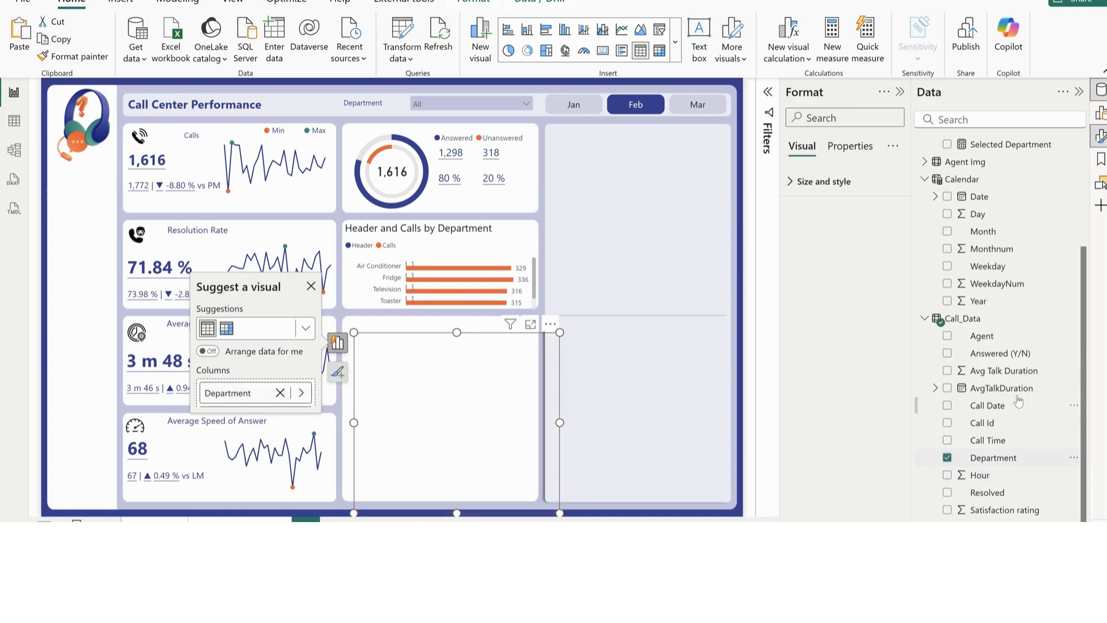
{"action": "left_click", "coordinate": [935, 196]}
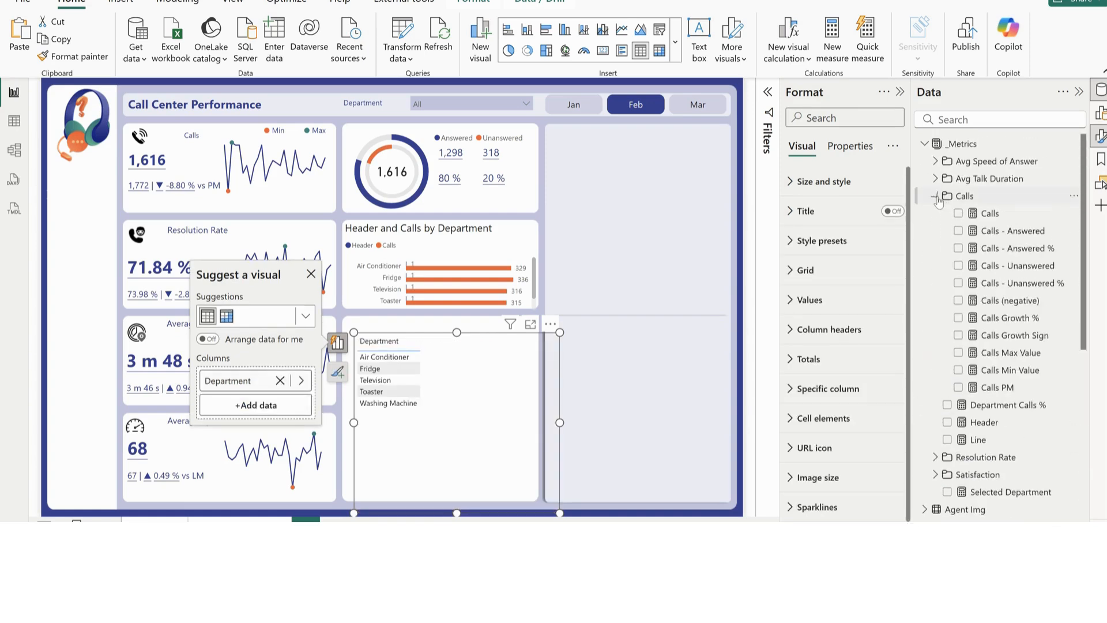
{"action": "left_click", "coordinate": [958, 214]}
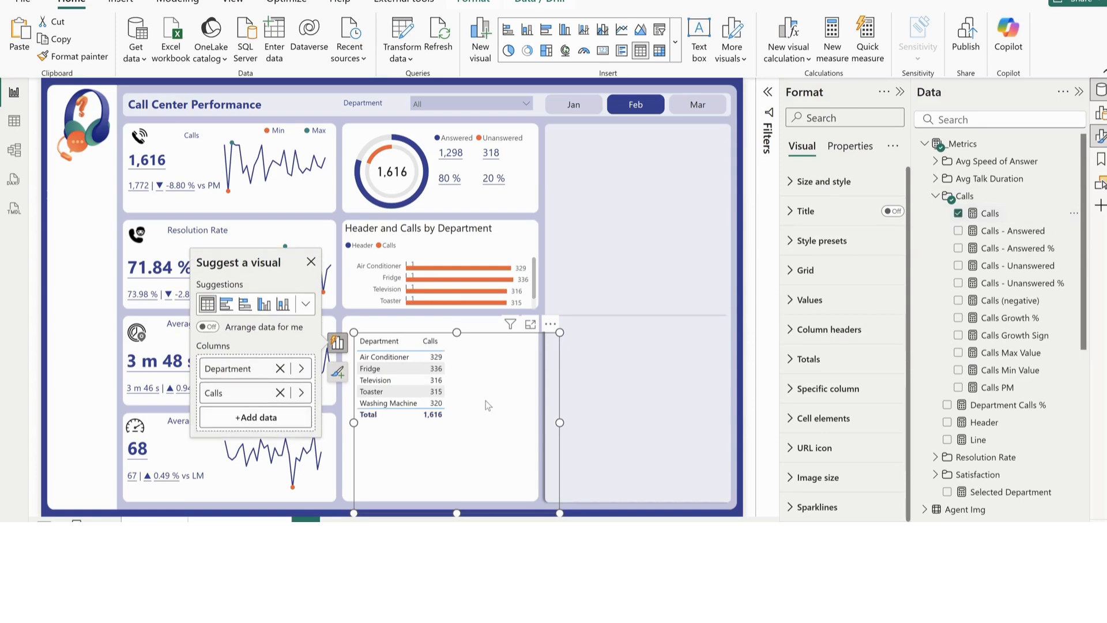
{"action": "left_click", "coordinate": [430, 342]}
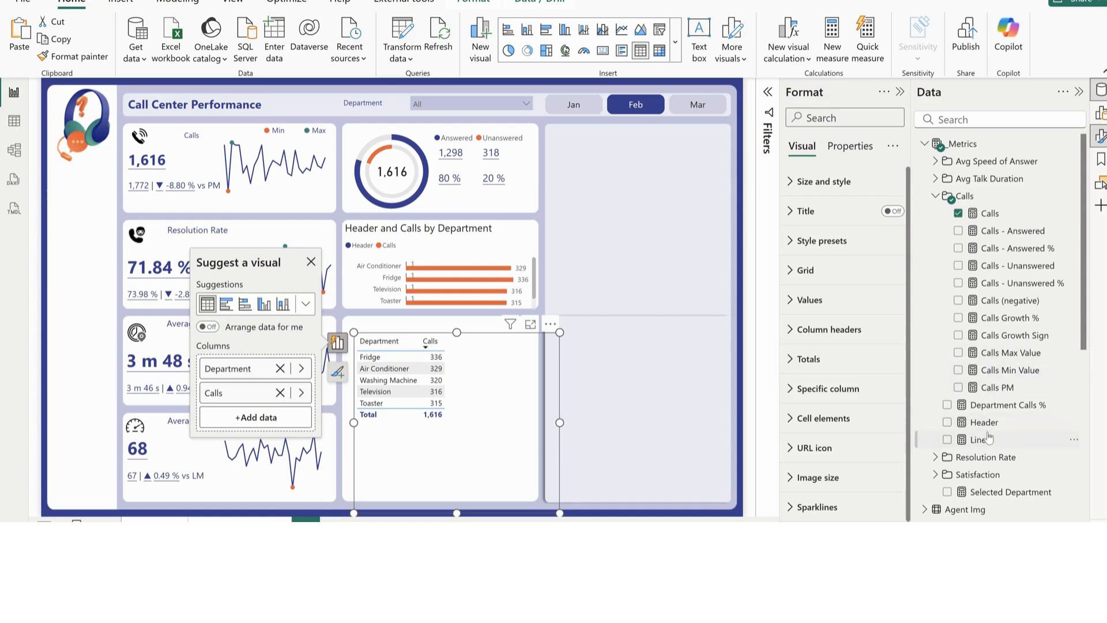
{"action": "left_click", "coordinate": [947, 405]}
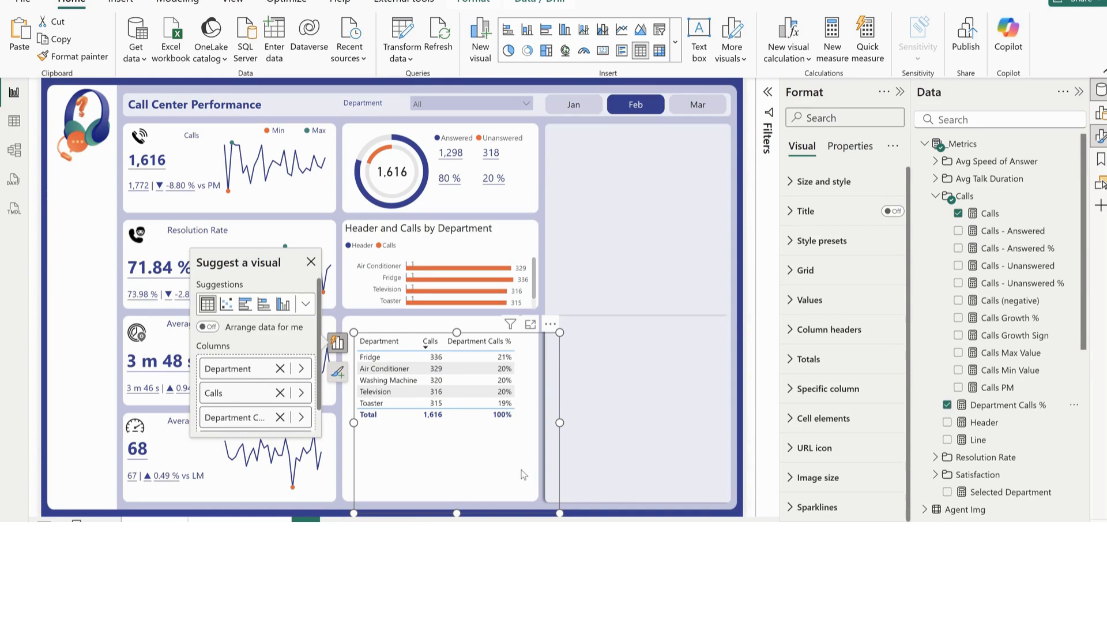
{"action": "left_click_drag", "start_coordinate": [531, 469], "coordinate": [648, 468]}
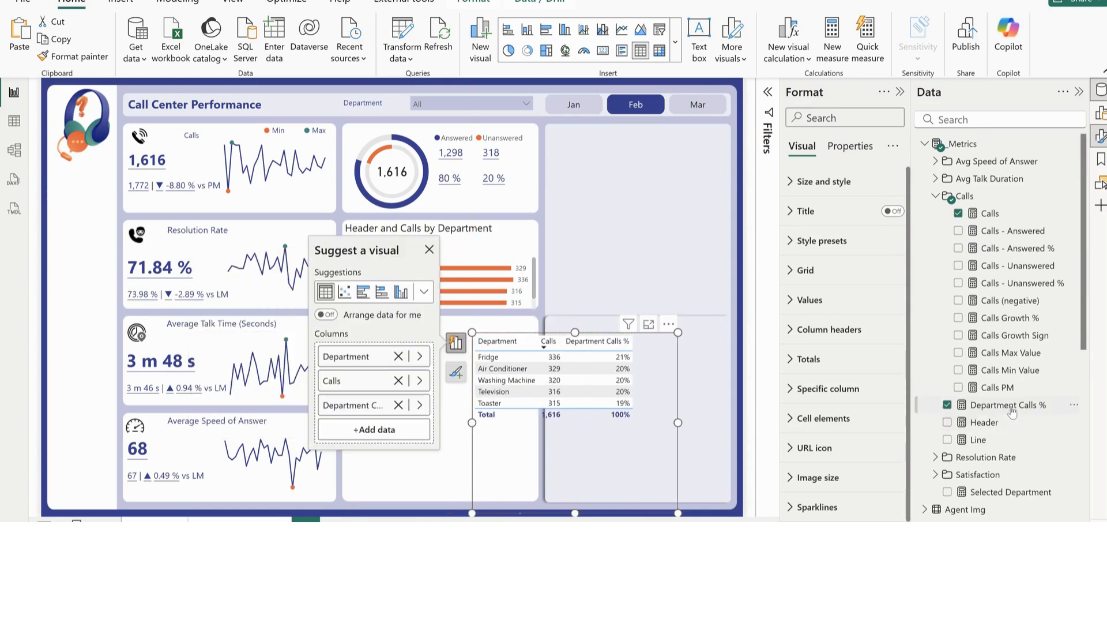
Examine the DIVIDE, CALCULATE and ALLSELECTED parts of the Department Calls % measure's formula
{"action": "left_click", "coordinate": [1008, 406]}
{"action": "left_click", "coordinate": [121, 102]}
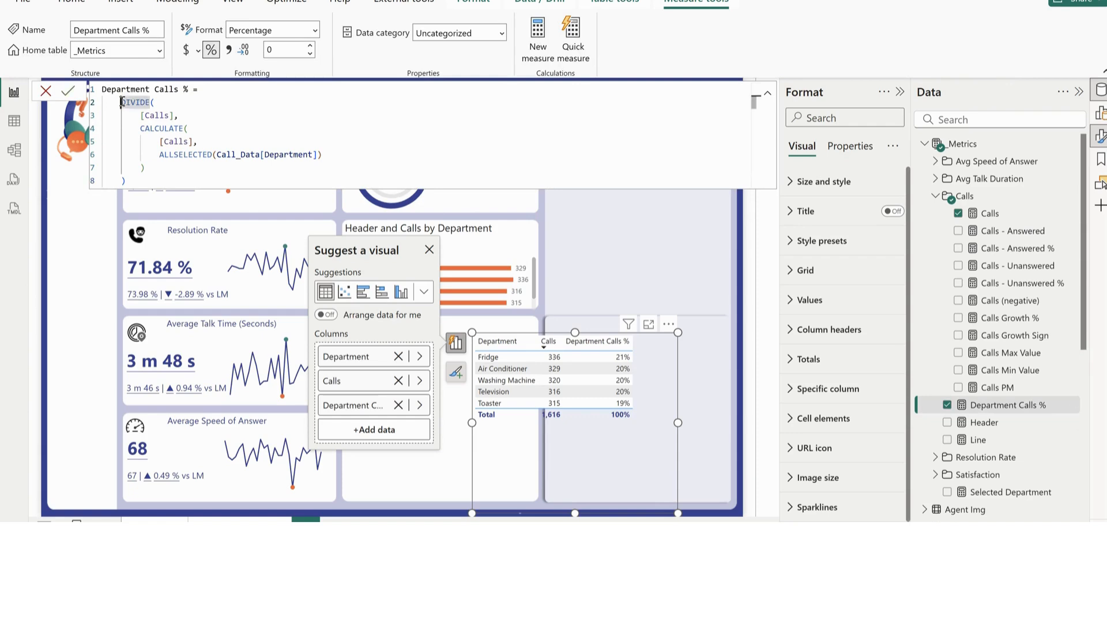
{"action": "left_click_drag", "start_coordinate": [184, 115], "coordinate": [210, 129]}
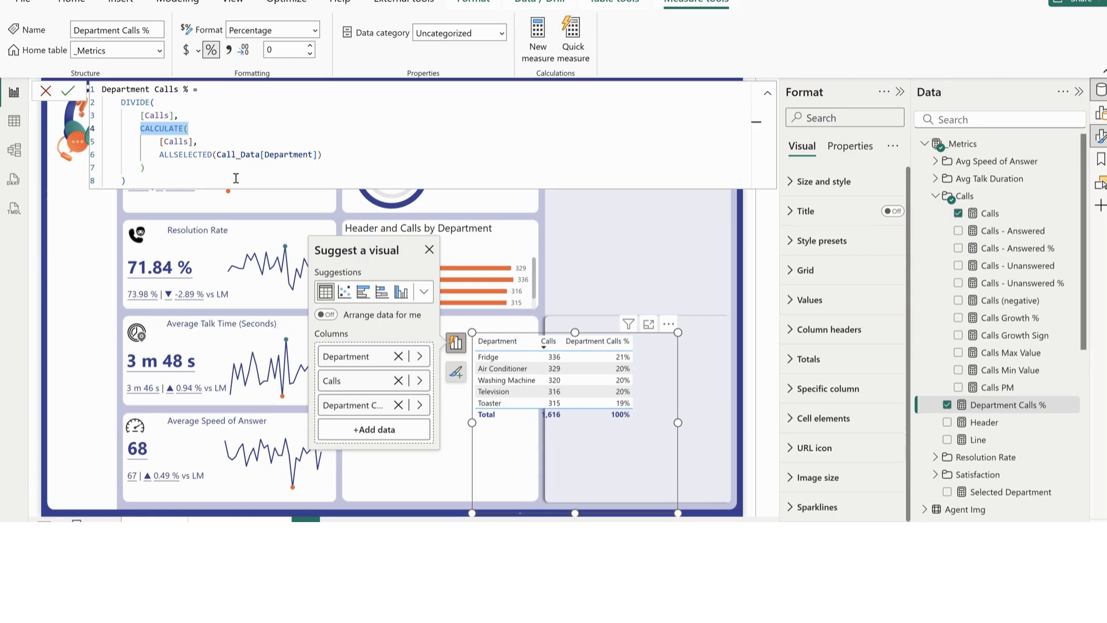
{"action": "left_click_drag", "start_coordinate": [343, 153], "coordinate": [77, 148]}
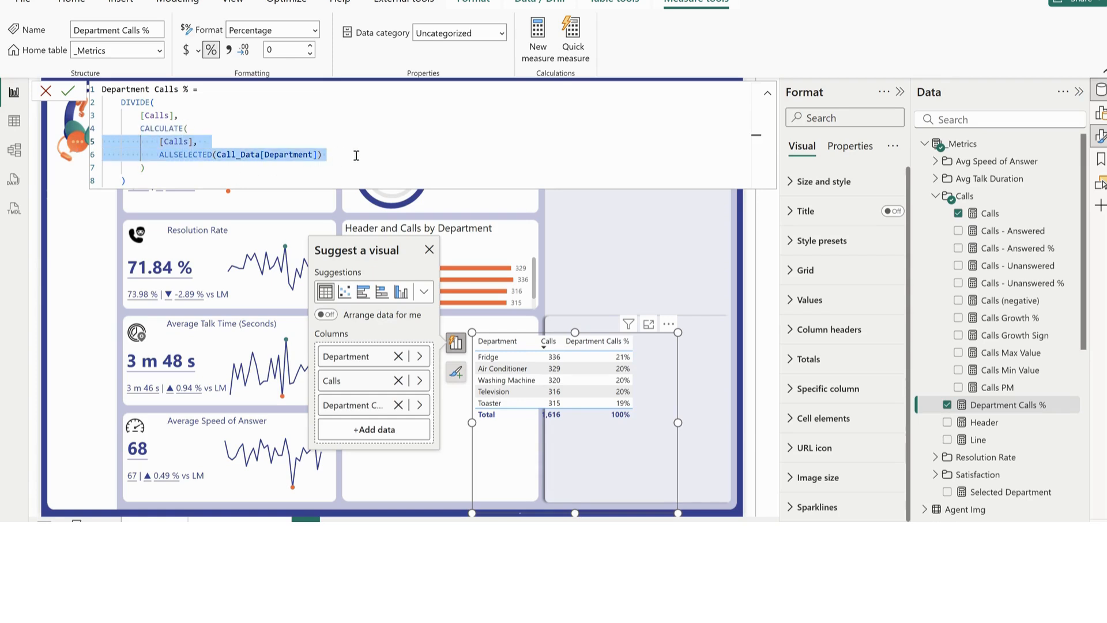
{"action": "left_click", "coordinate": [230, 119]}
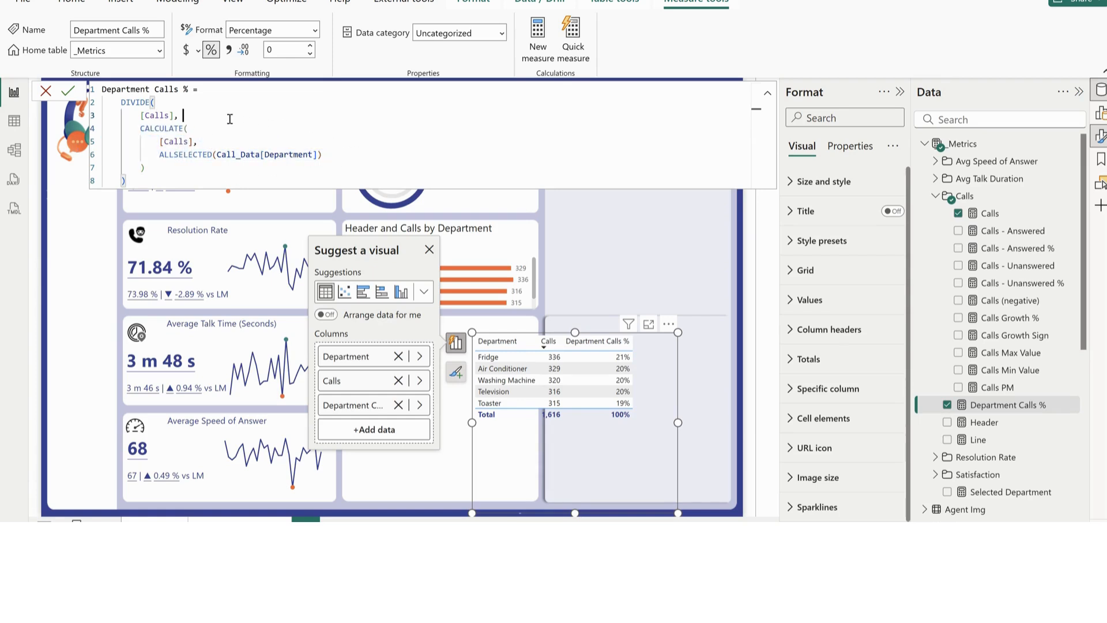
Delete the table of calls and call percentages by department
{"action": "left_click", "coordinate": [613, 234]}
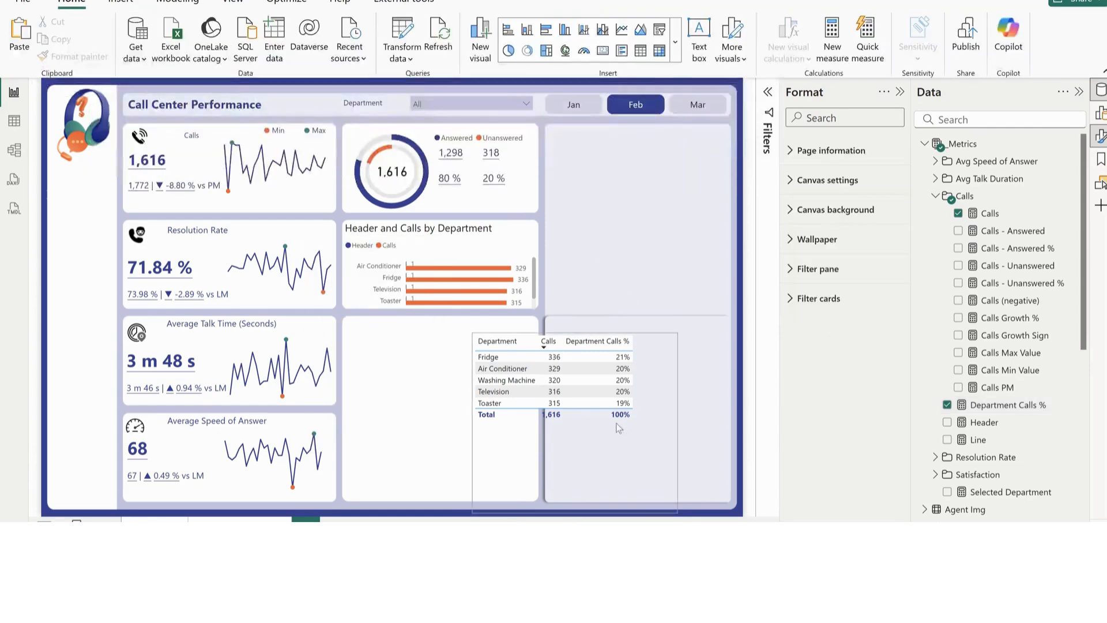
{"action": "left_click", "coordinate": [613, 440]}
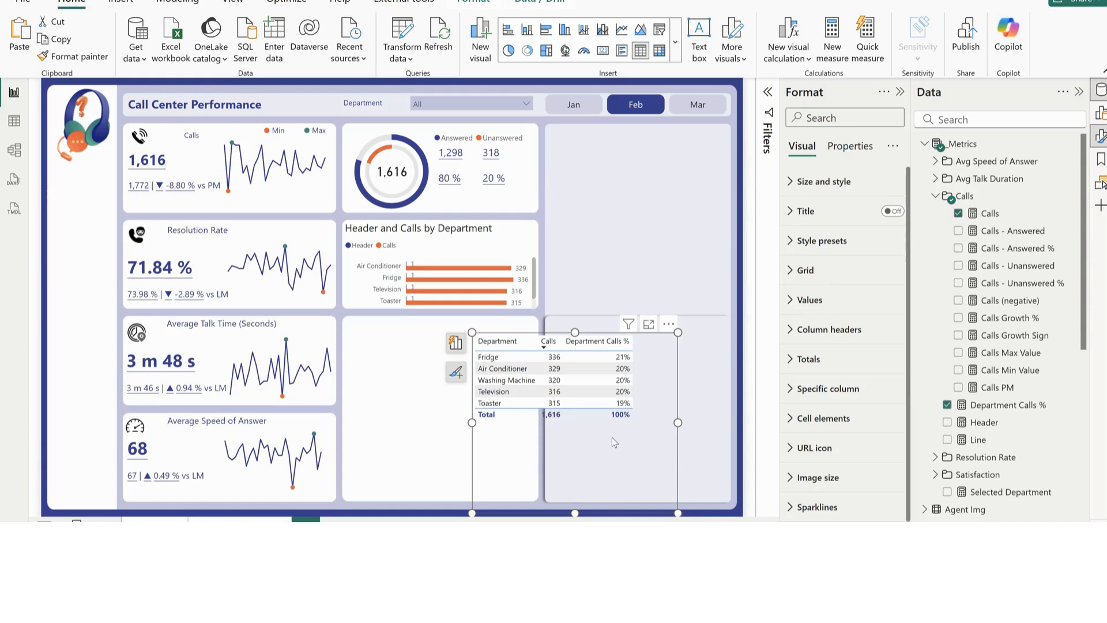
{"action": "key", "text": "Delete"}
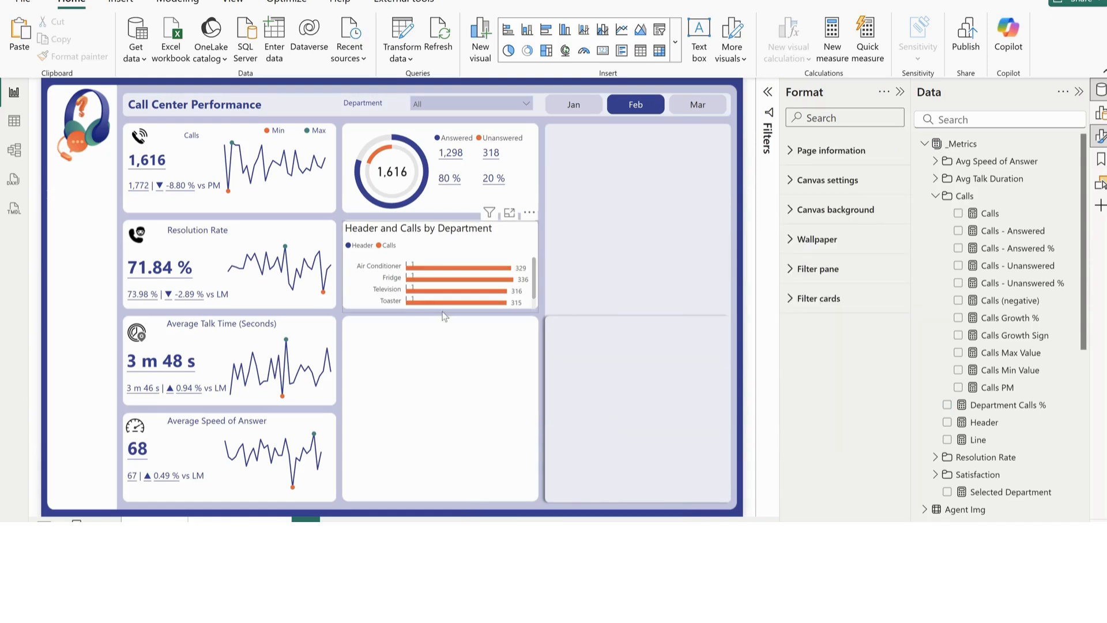
Extend the department bar chart downward over the empty card so all five departments fit
{"action": "left_click", "coordinate": [444, 316]}
{"action": "left_click_drag", "start_coordinate": [443, 315], "coordinate": [451, 429]}
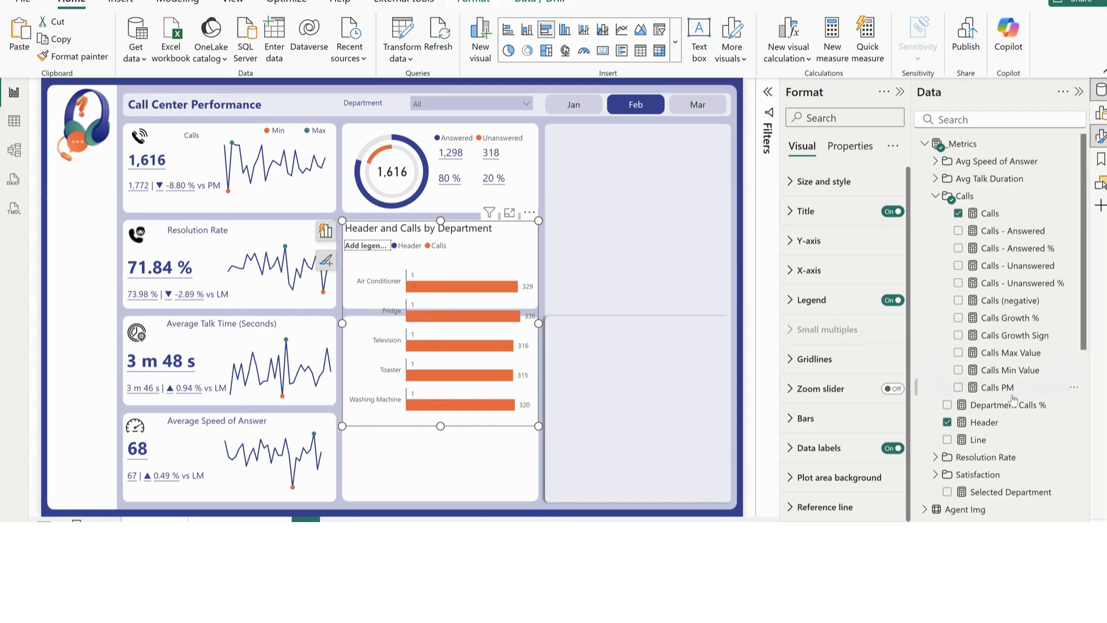
Examine the FORMAT, separator and SELECTEDVALUE parts of the Selected Department measure's formula
{"action": "left_click", "coordinate": [988, 492]}
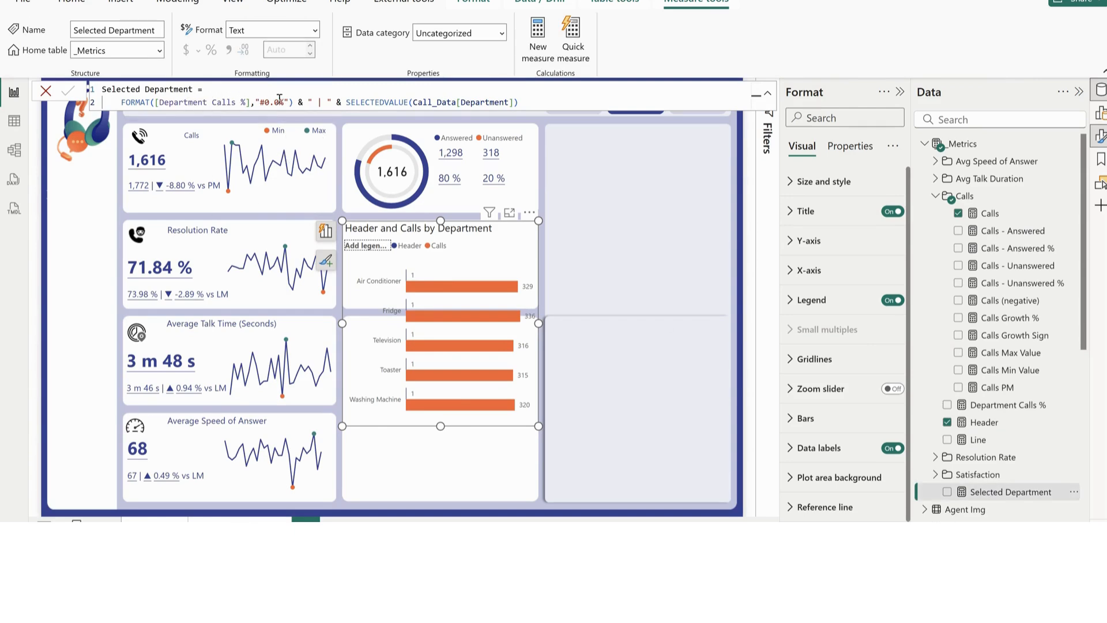
{"action": "left_click_drag", "start_coordinate": [294, 102], "coordinate": [120, 103]}
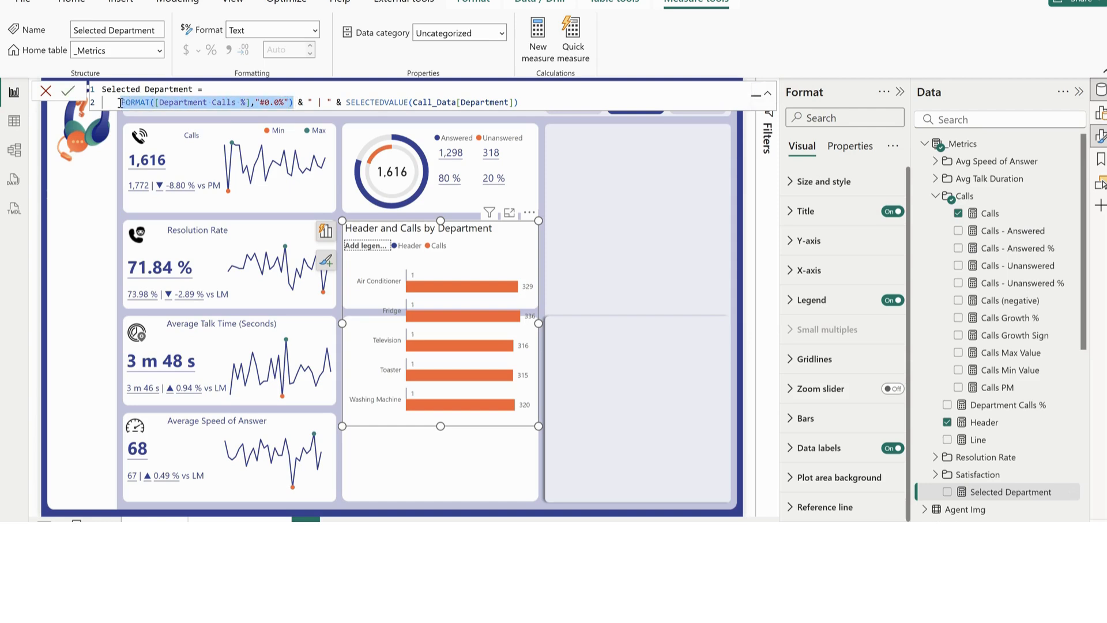
{"action": "left_click", "coordinate": [321, 102]}
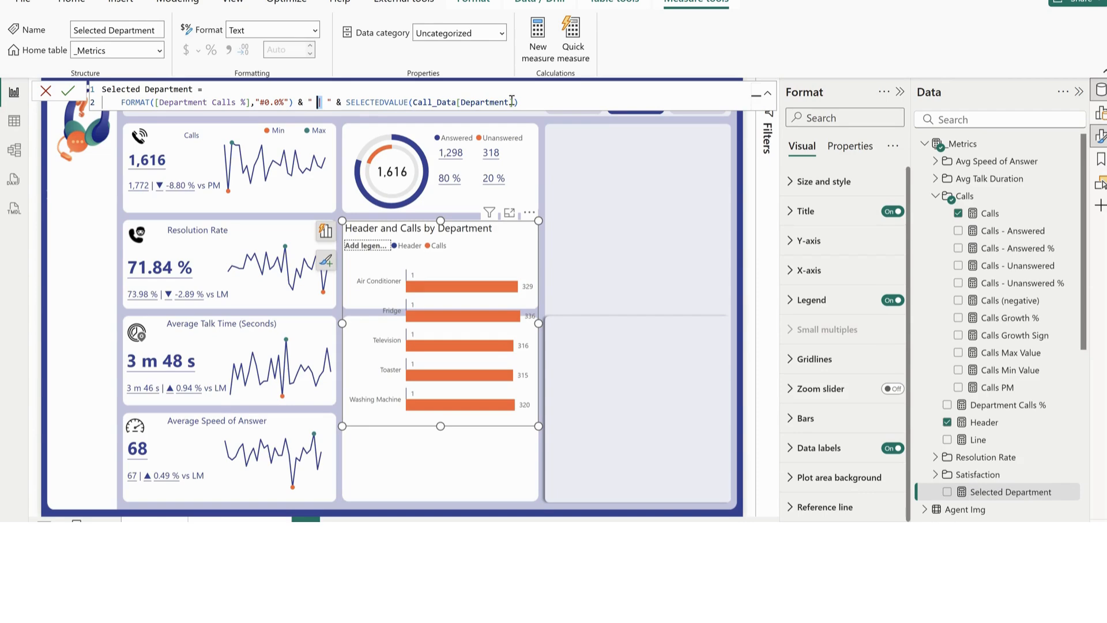
{"action": "left_click_drag", "start_coordinate": [519, 102], "coordinate": [347, 103]}
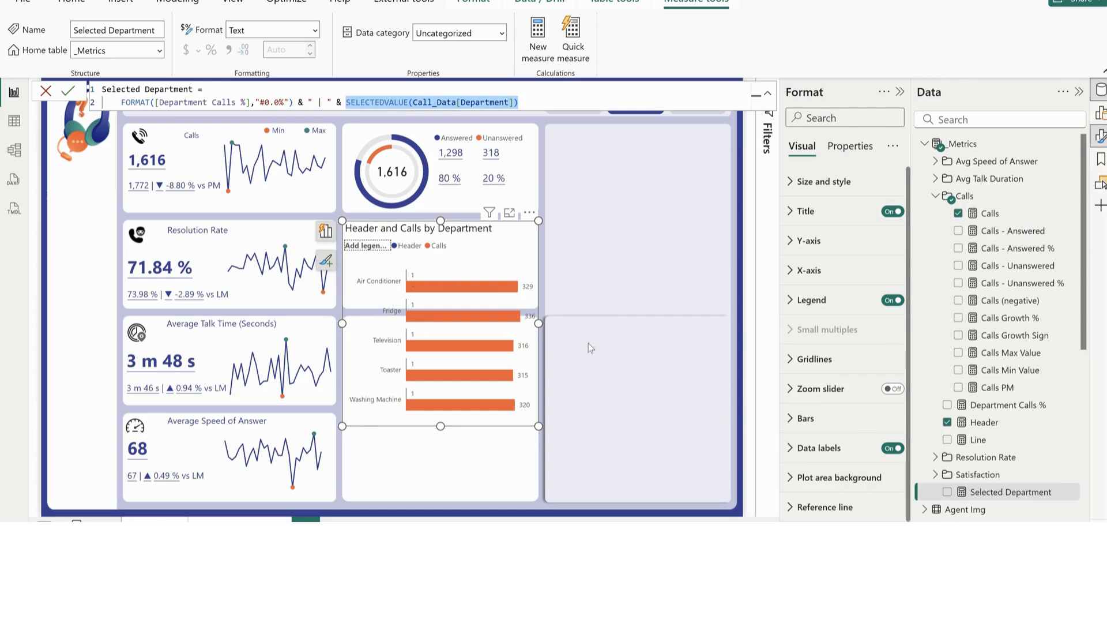
Use the Selected Department measure as the data label value for the bar chart's Header series
{"action": "scroll", "coordinate": [816, 455], "scroll_direction": "down", "scroll_amount": 1}
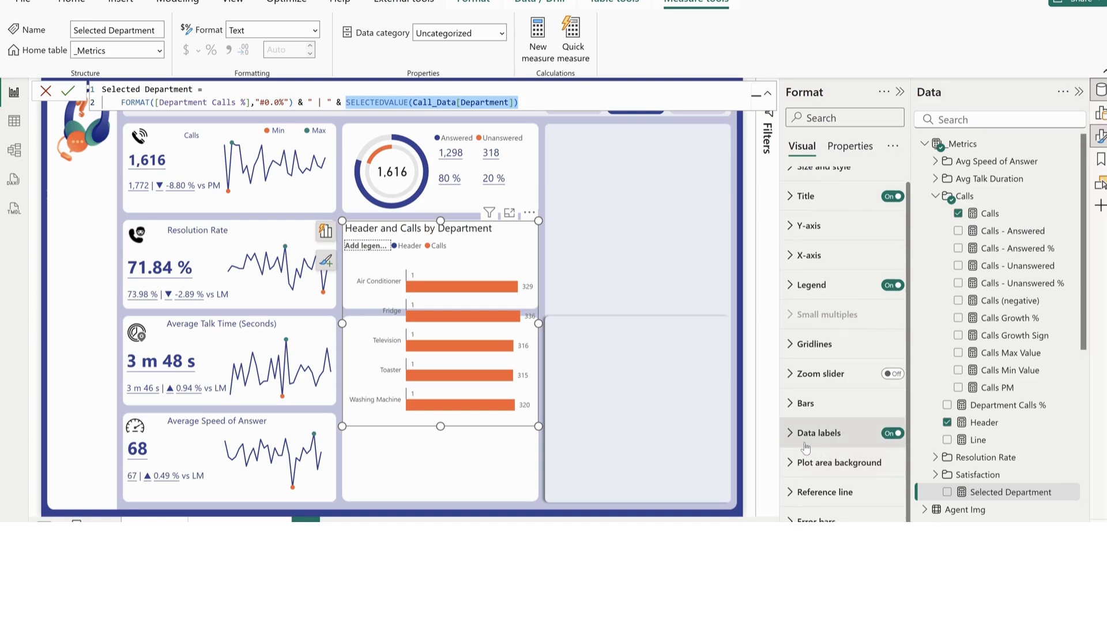
{"action": "left_click", "coordinate": [822, 437]}
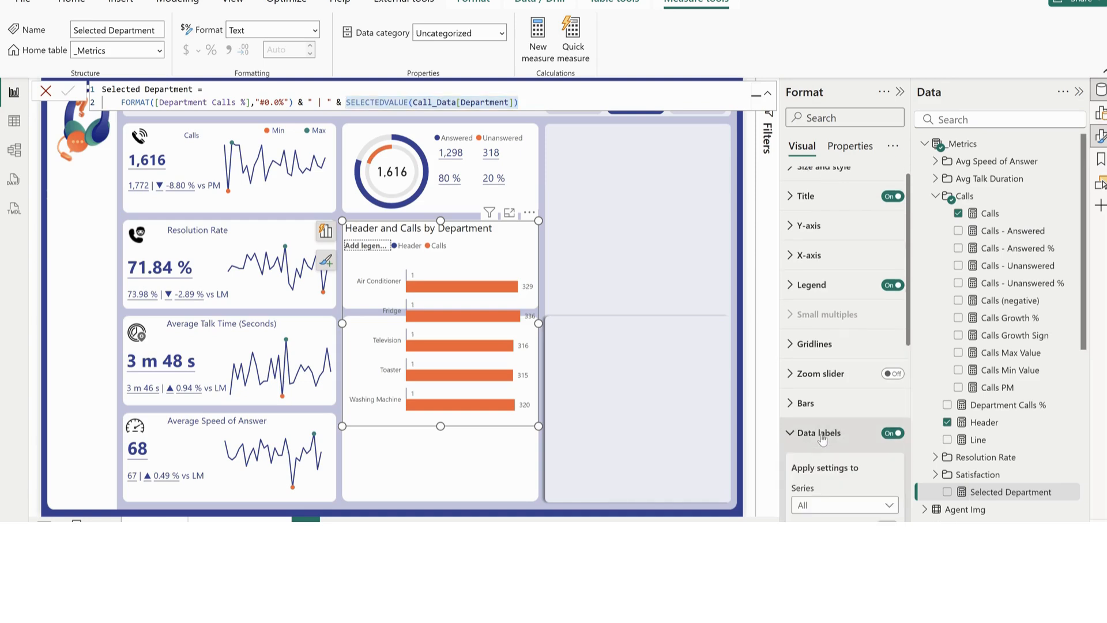
{"action": "scroll", "coordinate": [820, 433], "scroll_direction": "down", "scroll_amount": 10}
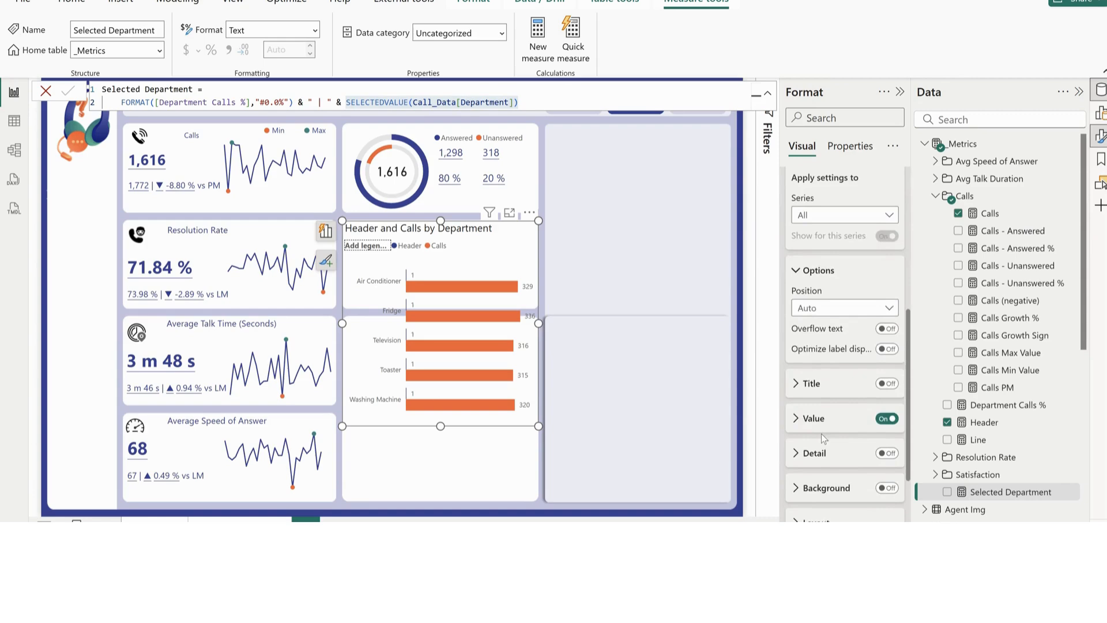
{"action": "left_click", "coordinate": [823, 215]}
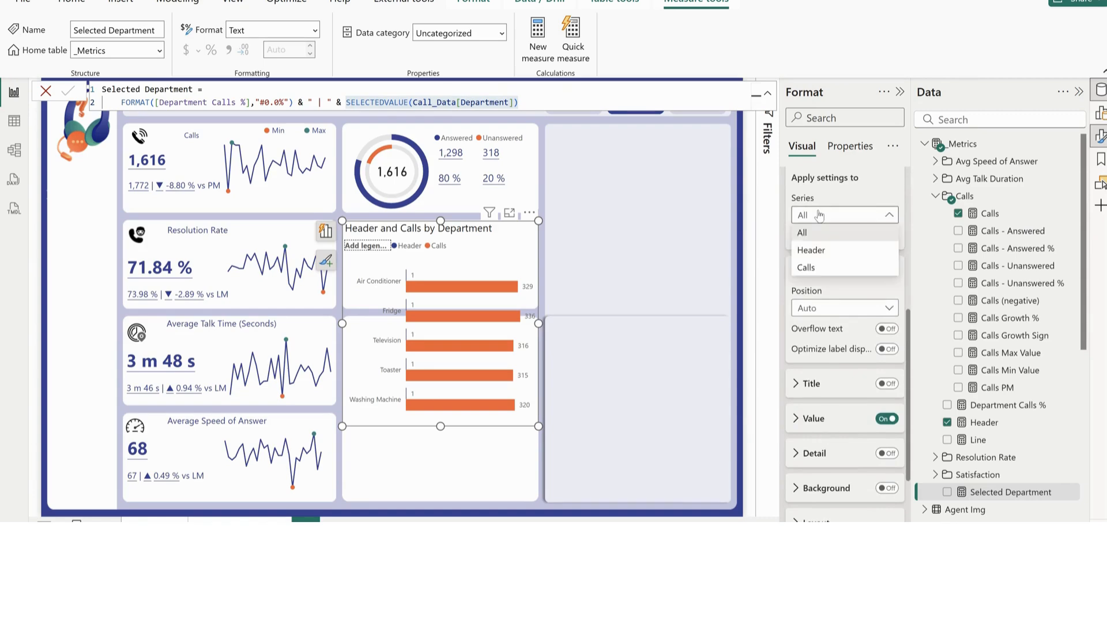
{"action": "left_click", "coordinate": [814, 255]}
{"action": "scroll", "coordinate": [821, 289], "scroll_direction": "down", "scroll_amount": 2}
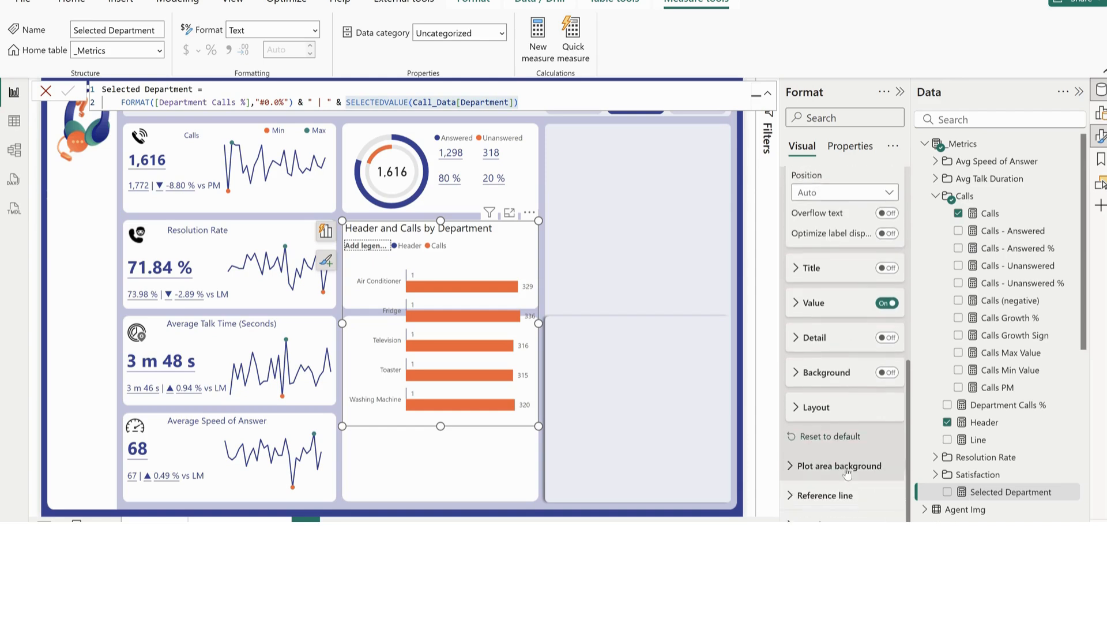
{"action": "left_click", "coordinate": [813, 300]}
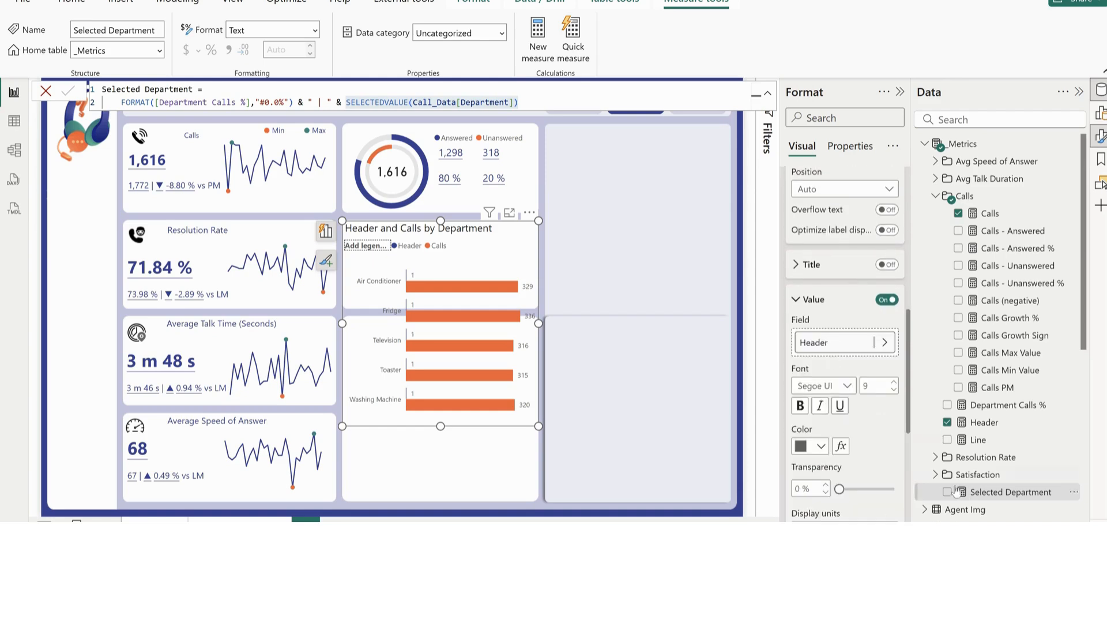
{"action": "left_click_drag", "start_coordinate": [998, 499], "coordinate": [827, 350]}
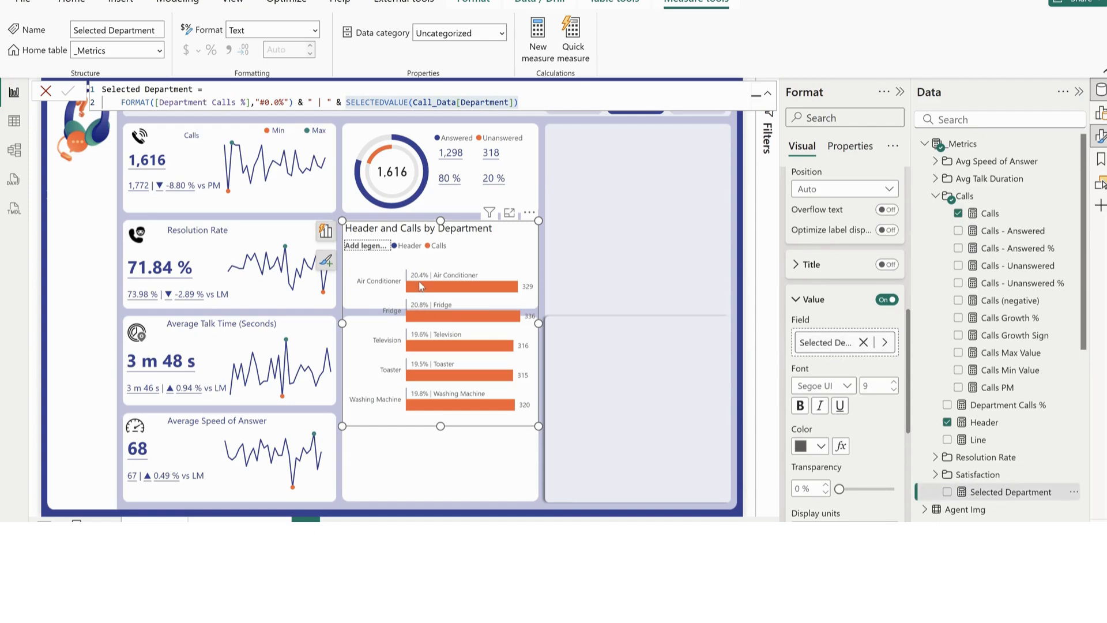
{"action": "mouse_move", "coordinate": [418, 308]}
Turn on Overlap in the layout for all bars and set the space between series to 100%
{"action": "scroll", "coordinate": [835, 350], "scroll_direction": "up", "scroll_amount": 5}
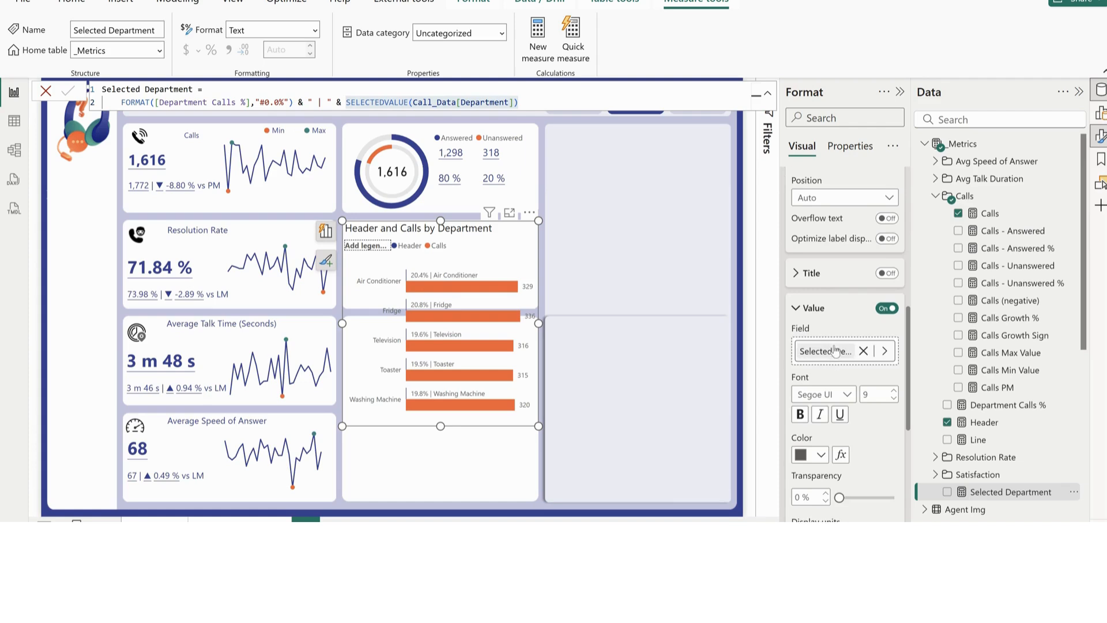
{"action": "scroll", "coordinate": [835, 350], "scroll_direction": "up", "scroll_amount": 1}
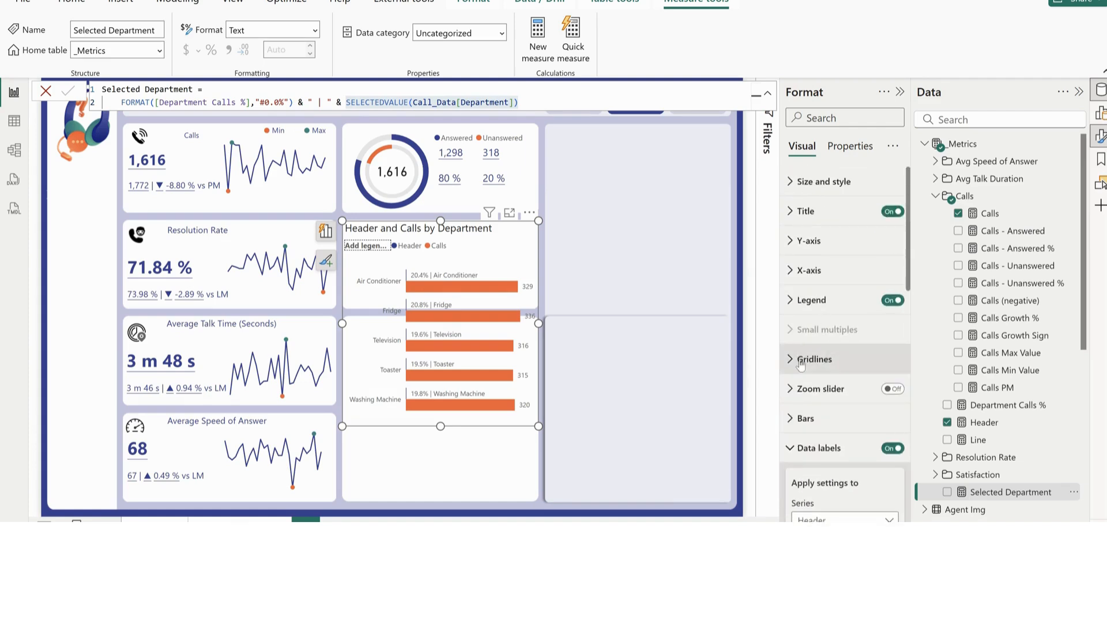
{"action": "left_click", "coordinate": [813, 448]}
{"action": "left_click", "coordinate": [806, 418]}
{"action": "scroll", "coordinate": [810, 298], "scroll_direction": "down", "scroll_amount": 3}
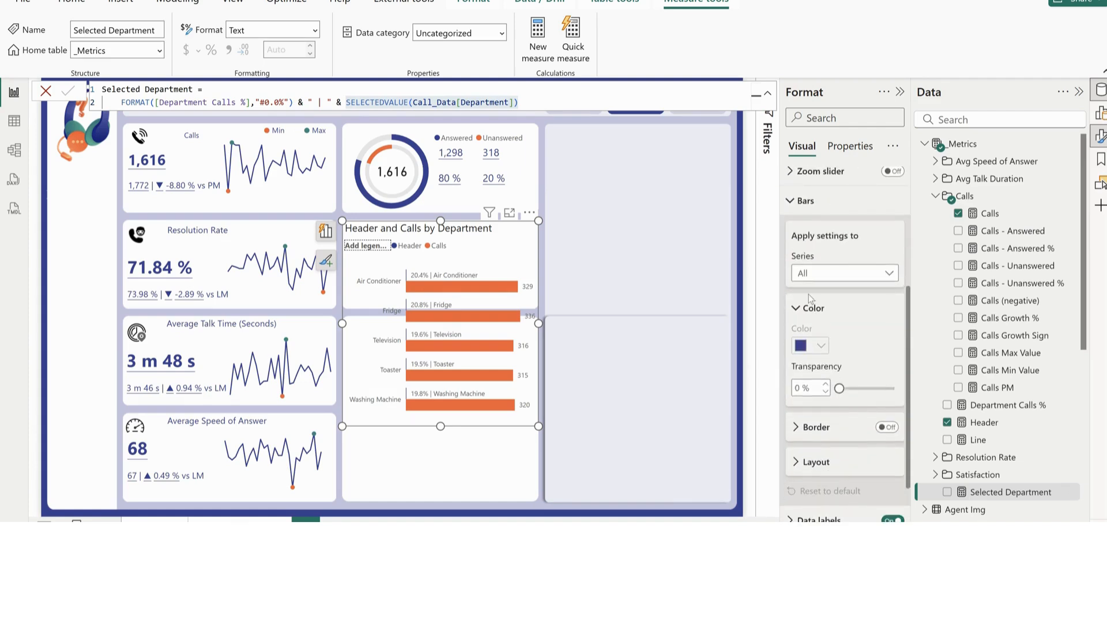
{"action": "left_click", "coordinate": [817, 462]}
{"action": "scroll", "coordinate": [845, 346], "scroll_direction": "down", "scroll_amount": 3}
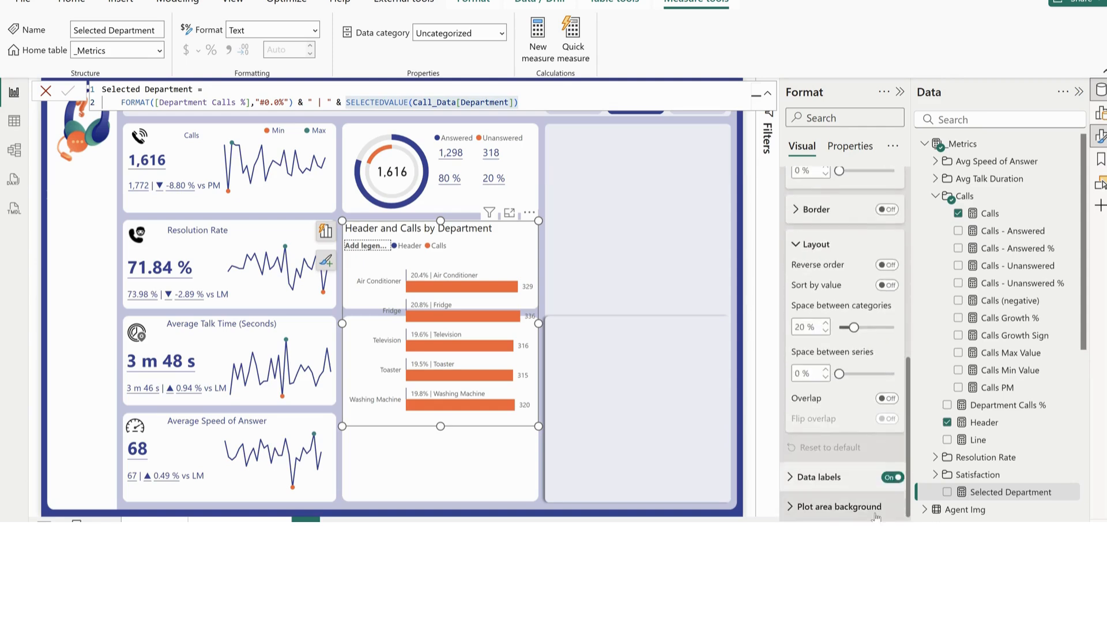
{"action": "left_click", "coordinate": [890, 400]}
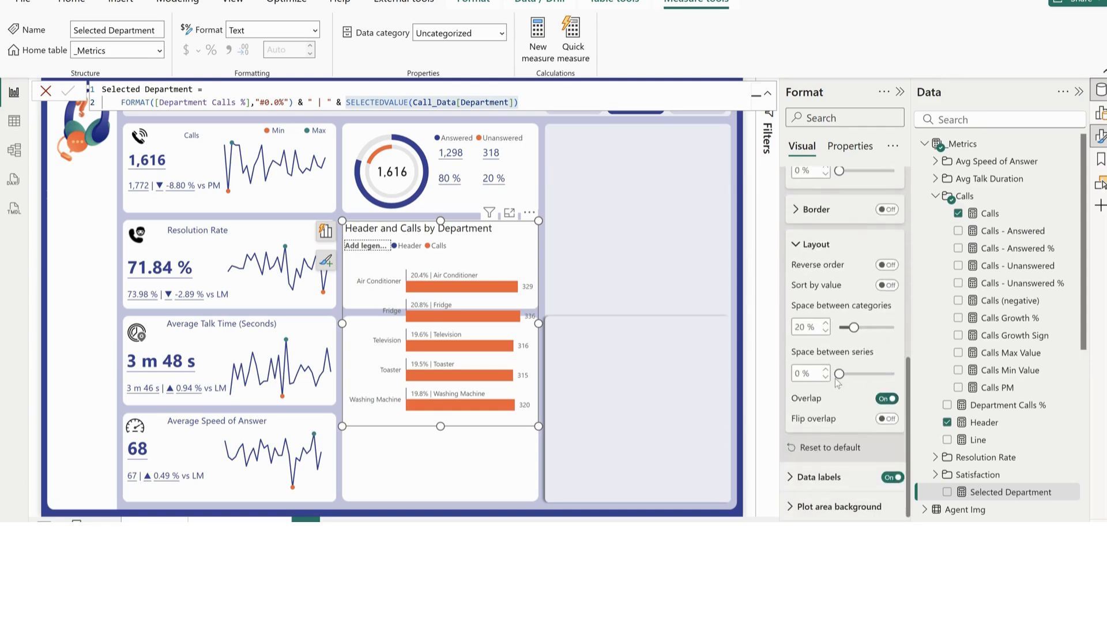
{"action": "left_click_drag", "start_coordinate": [838, 373], "coordinate": [893, 374]}
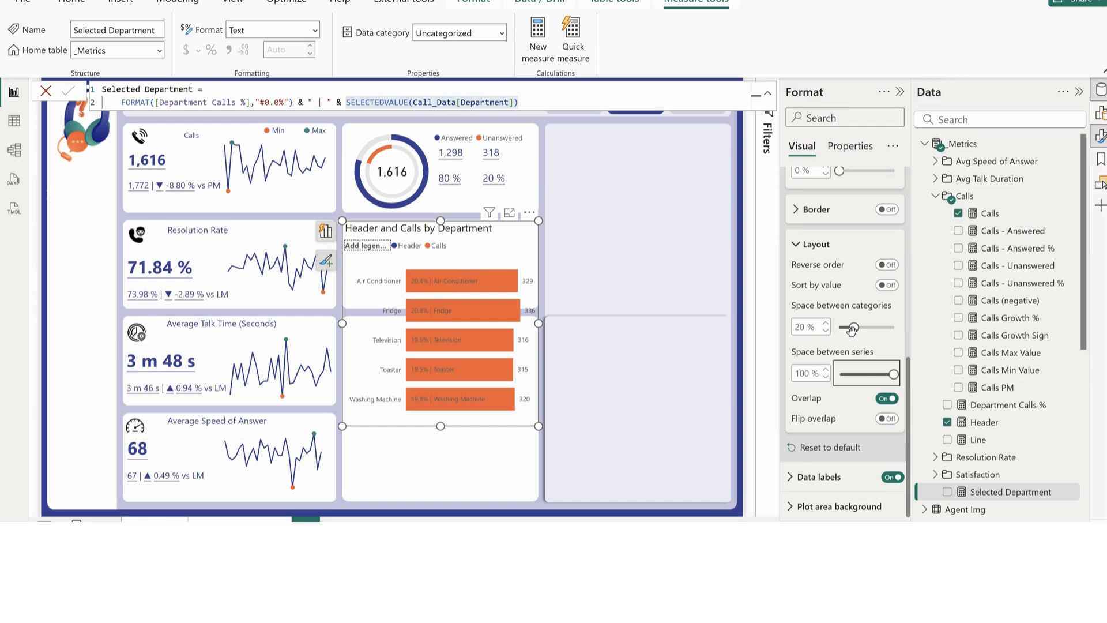
Set the space between categories to 35% and shrink the department bar chart vertically to fit its own card
{"action": "left_click_drag", "start_coordinate": [852, 328], "coordinate": [864, 328]}
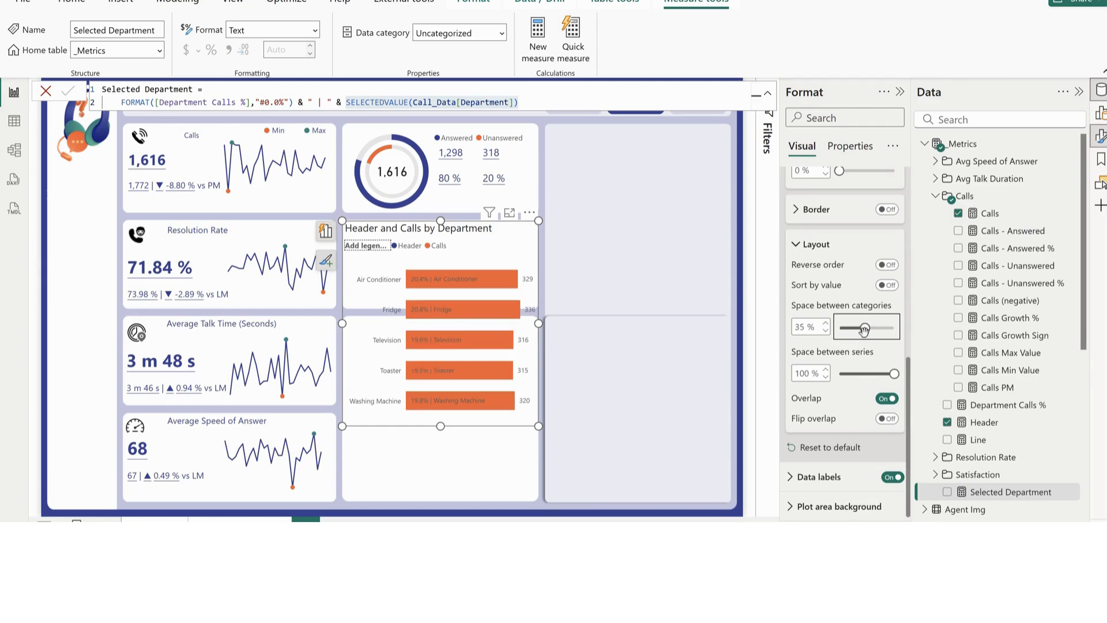
{"action": "left_click_drag", "start_coordinate": [441, 426], "coordinate": [470, 312]}
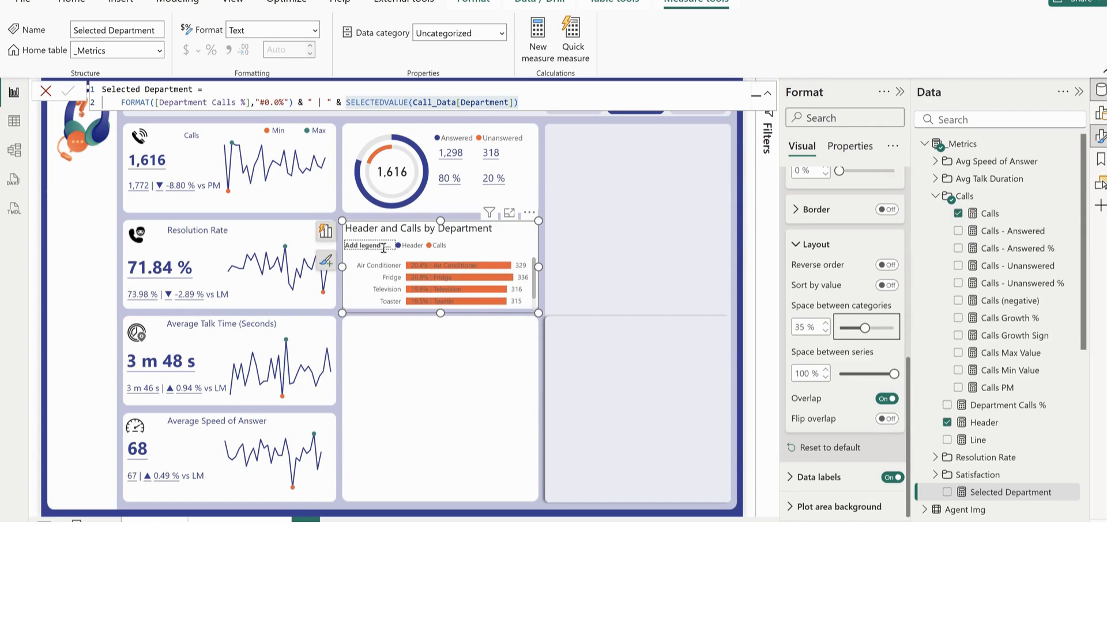
Turn off the department bar chart's legend and set its title font size to 12
{"action": "scroll", "coordinate": [873, 317], "scroll_direction": "up", "scroll_amount": 10}
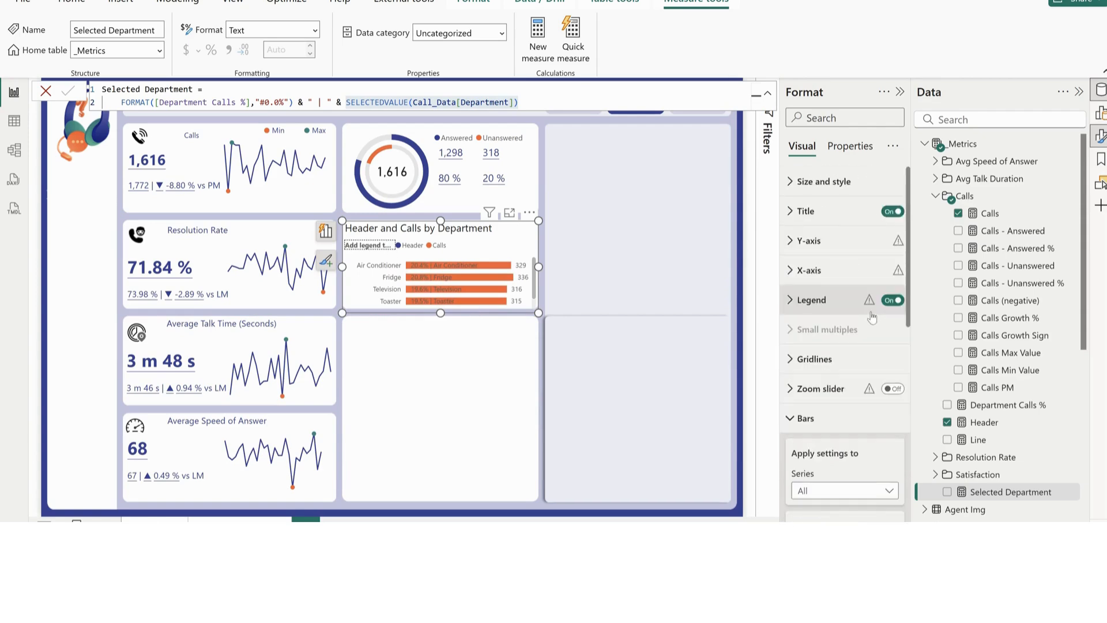
{"action": "left_click", "coordinate": [892, 301]}
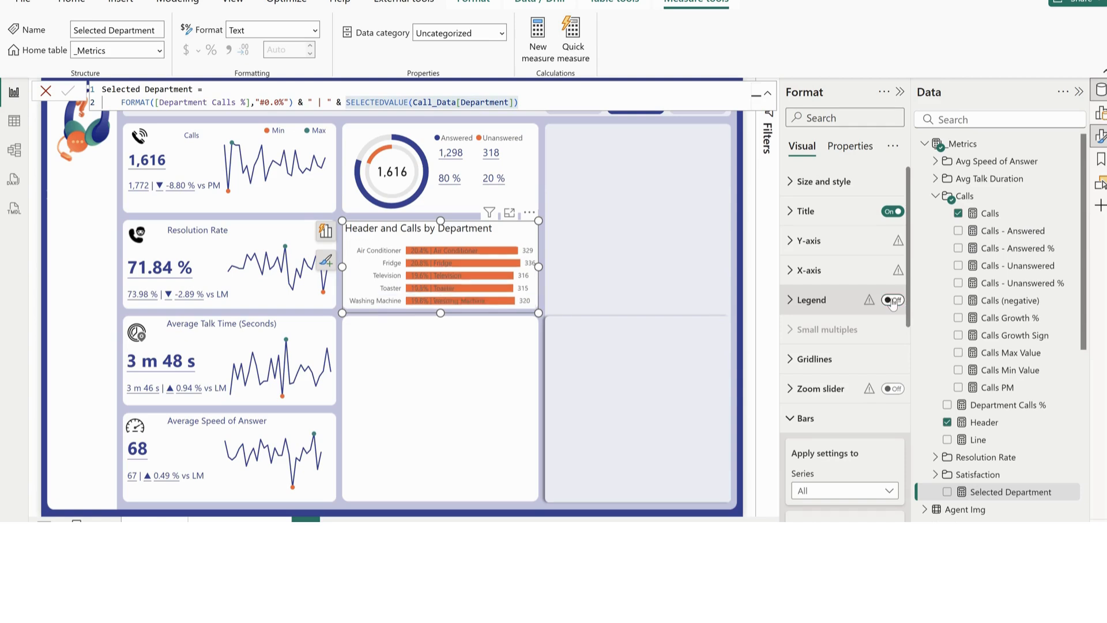
{"action": "left_click", "coordinate": [805, 212]}
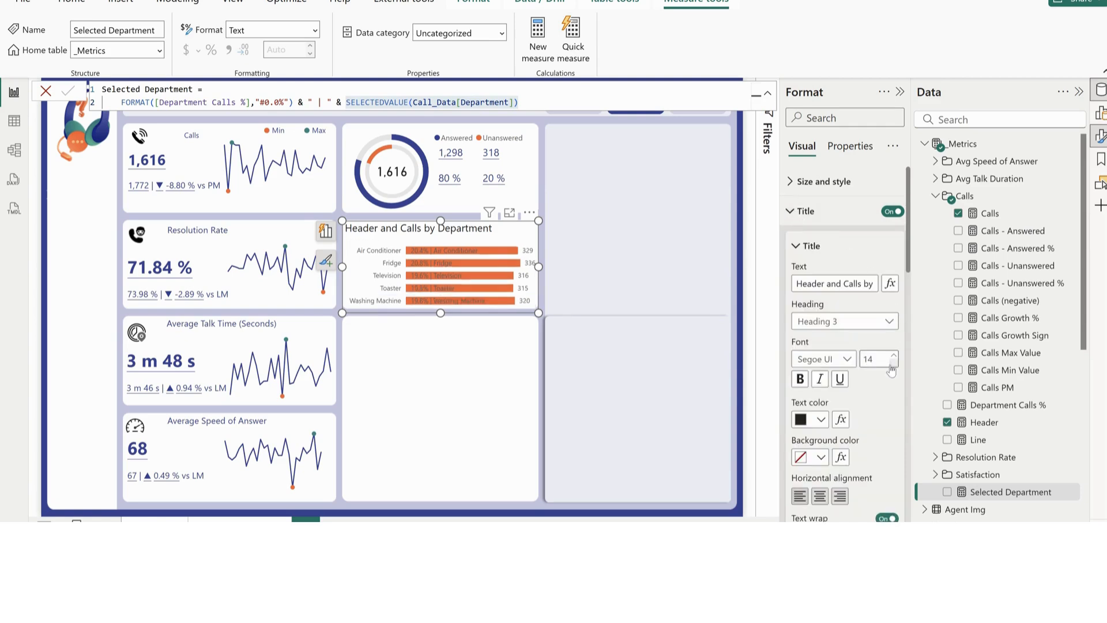
{"action": "left_click", "coordinate": [892, 364]}
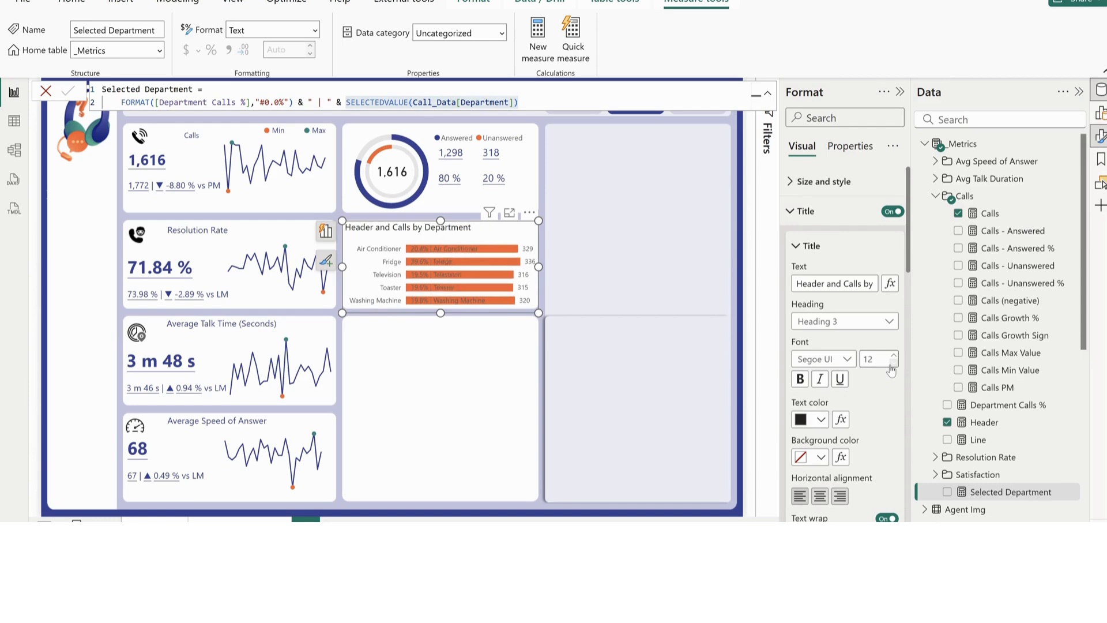
{"action": "left_click", "coordinate": [801, 213]}
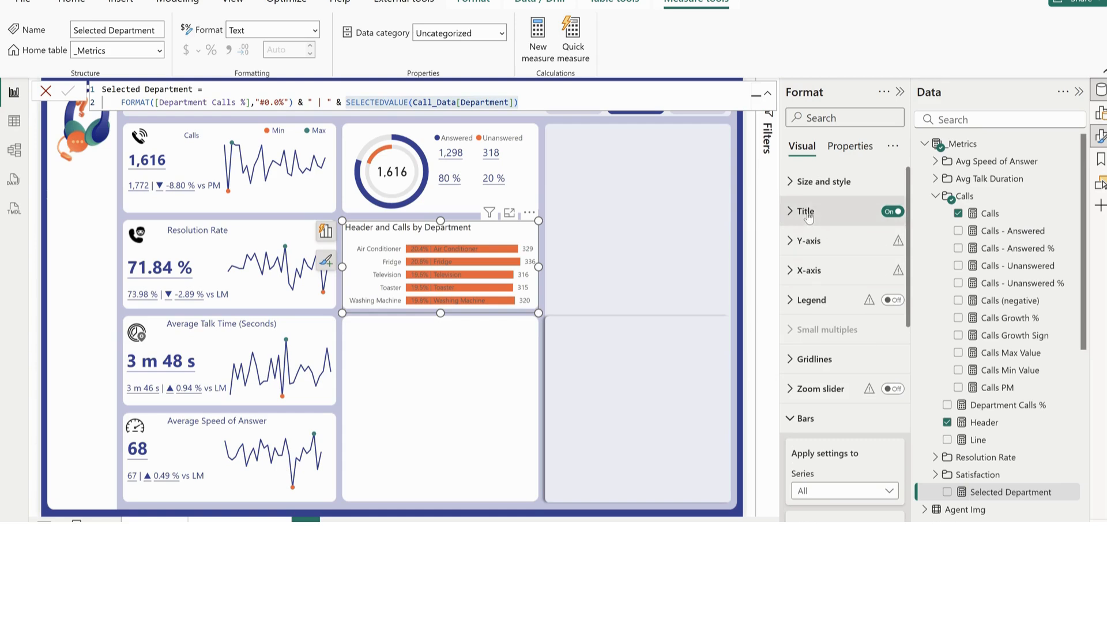
Shorten the bar chart's title to "Calls by Department"
{"action": "left_click", "coordinate": [804, 211]}
{"action": "left_click_drag", "start_coordinate": [845, 285], "coordinate": [776, 285]}
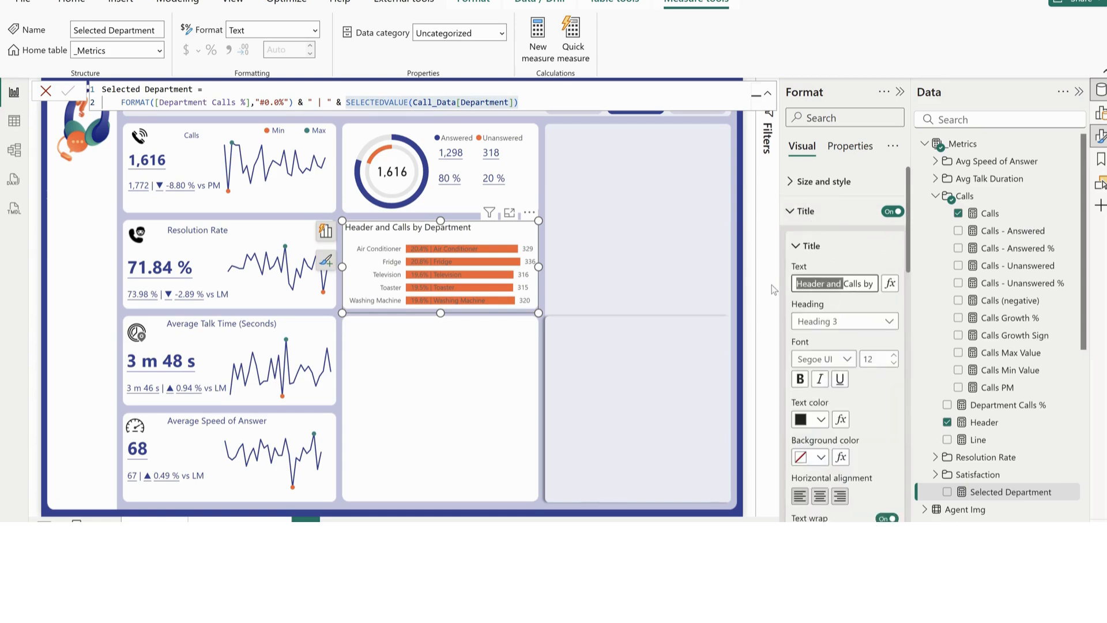
{"action": "key", "text": "BackSpace"}
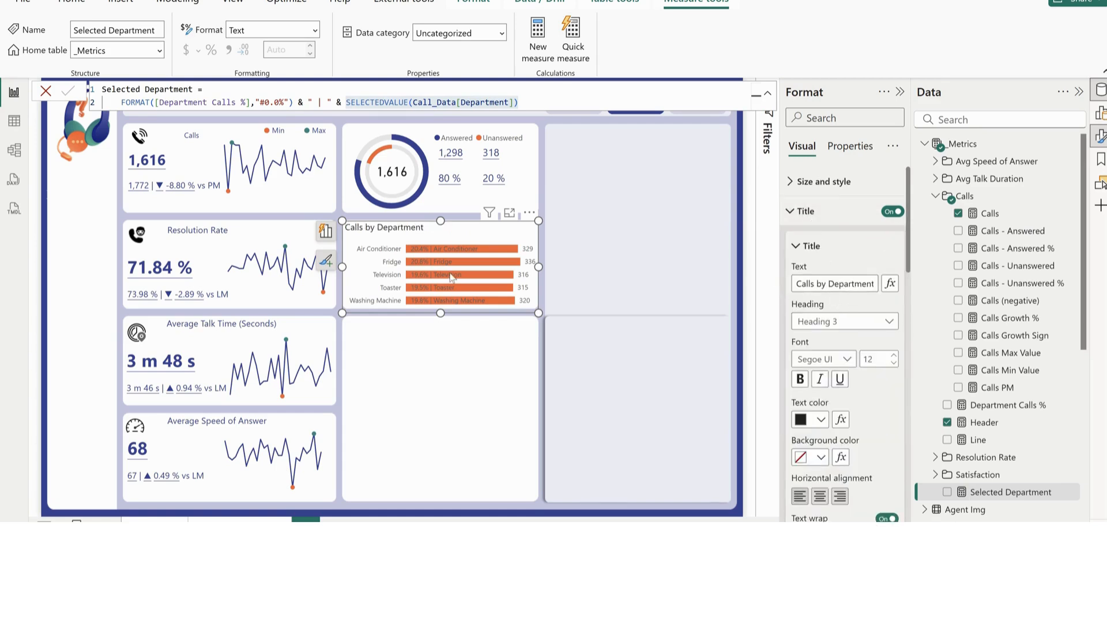
{"action": "left_click", "coordinate": [805, 211]}
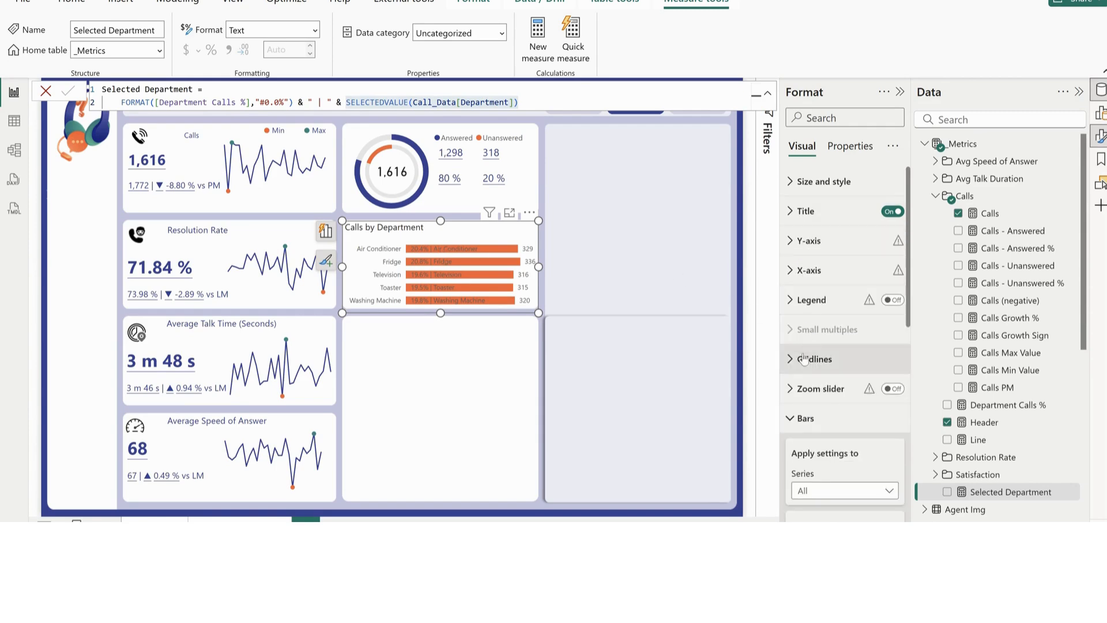
Set the bar color of the Calls series to dark blue
{"action": "scroll", "coordinate": [814, 417], "scroll_direction": "down", "scroll_amount": 3}
{"action": "left_click", "coordinate": [836, 345]}
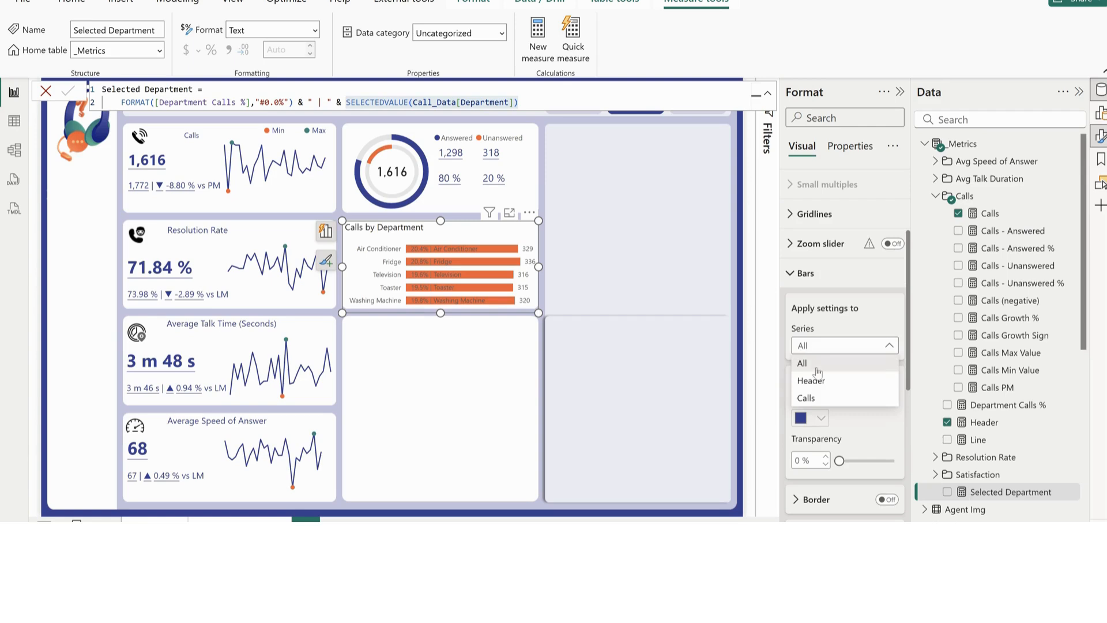
{"action": "left_click", "coordinate": [807, 398]}
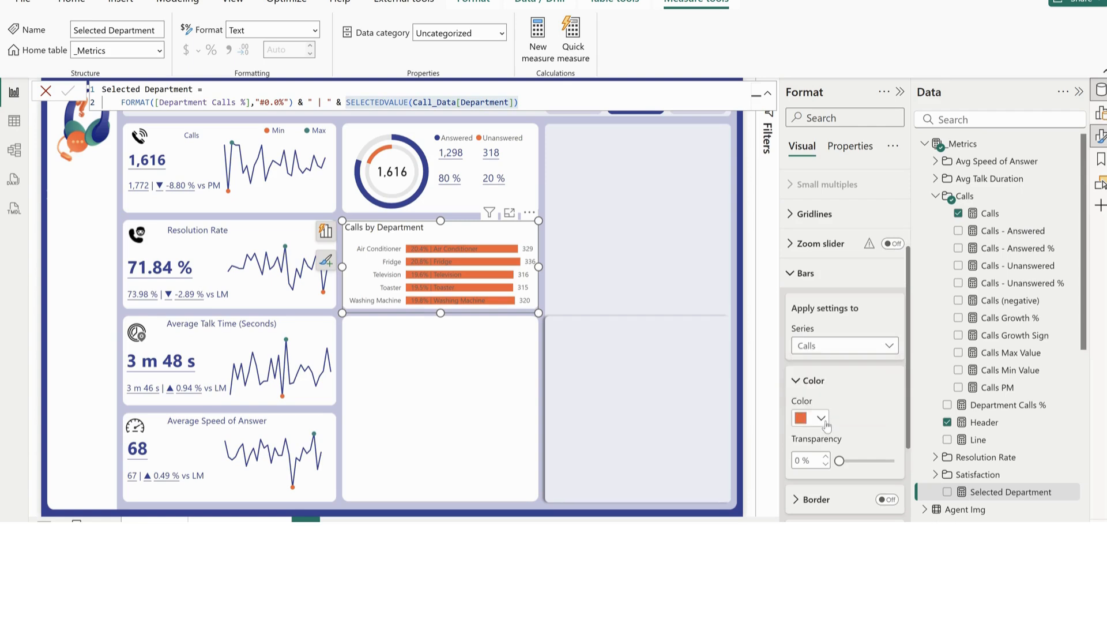
{"action": "left_click", "coordinate": [812, 418]}
{"action": "left_click", "coordinate": [911, 356]}
Set the department name data labels to white and sort the bar chart by Calls
{"action": "scroll", "coordinate": [819, 486], "scroll_direction": "down", "scroll_amount": 3}
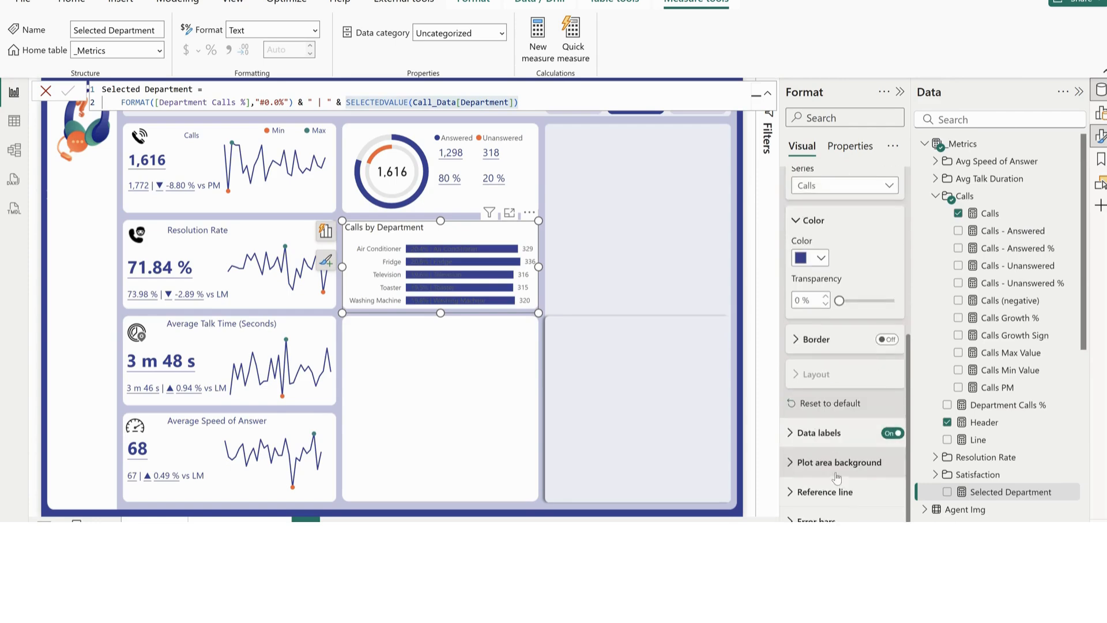
{"action": "left_click", "coordinate": [830, 432]}
{"action": "scroll", "coordinate": [837, 472], "scroll_direction": "down", "scroll_amount": 5}
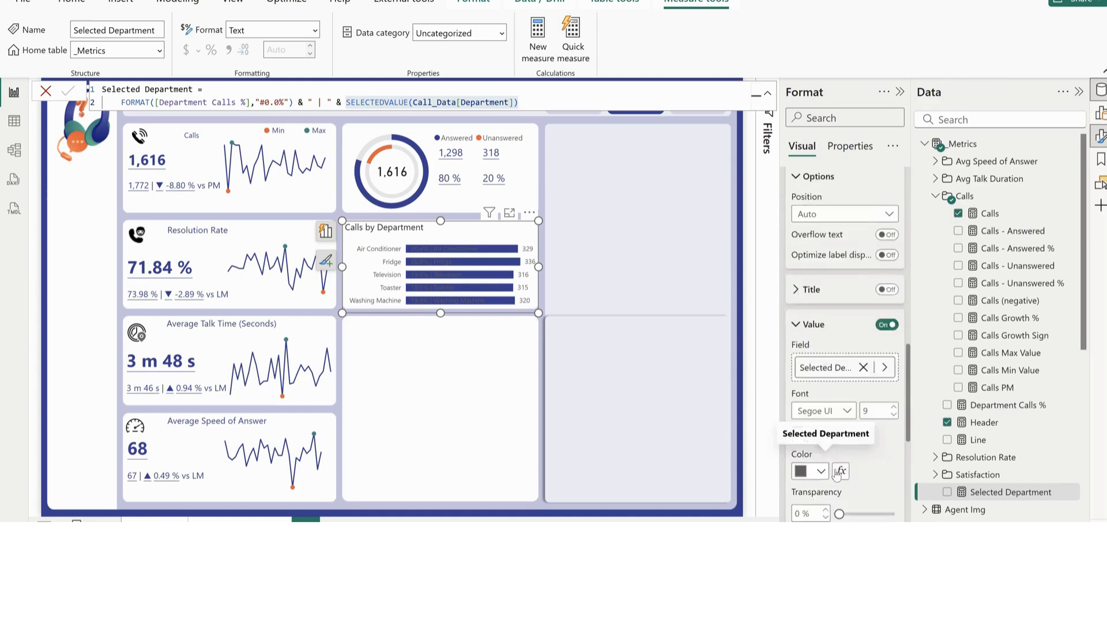
{"action": "scroll", "coordinate": [837, 473], "scroll_direction": "down", "scroll_amount": 1}
{"action": "left_click", "coordinate": [820, 420]}
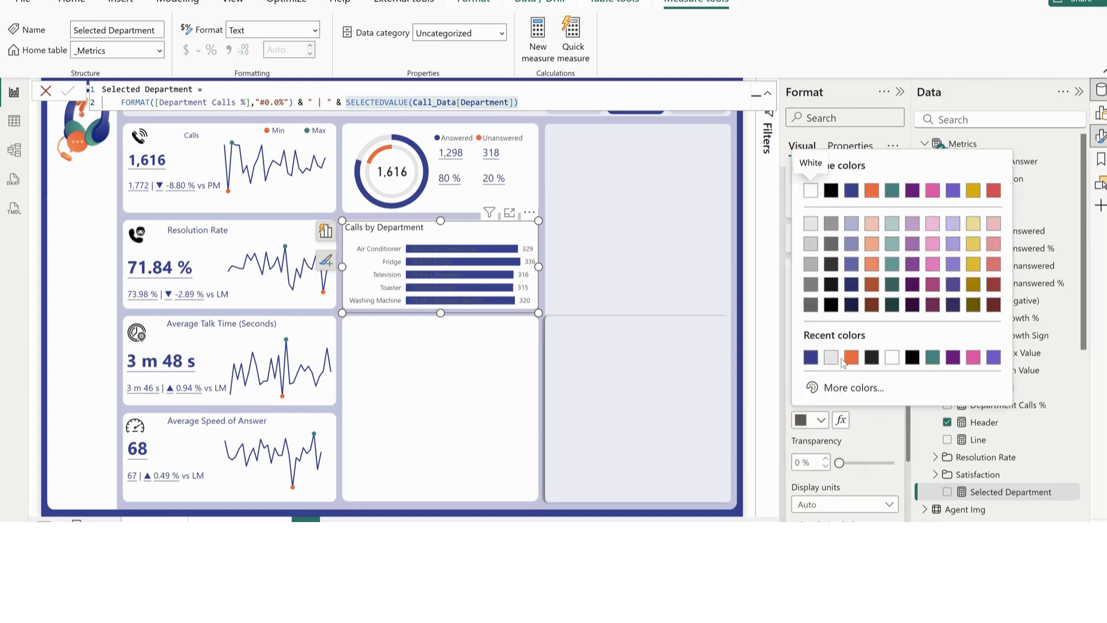
{"action": "left_click", "coordinate": [889, 359]}
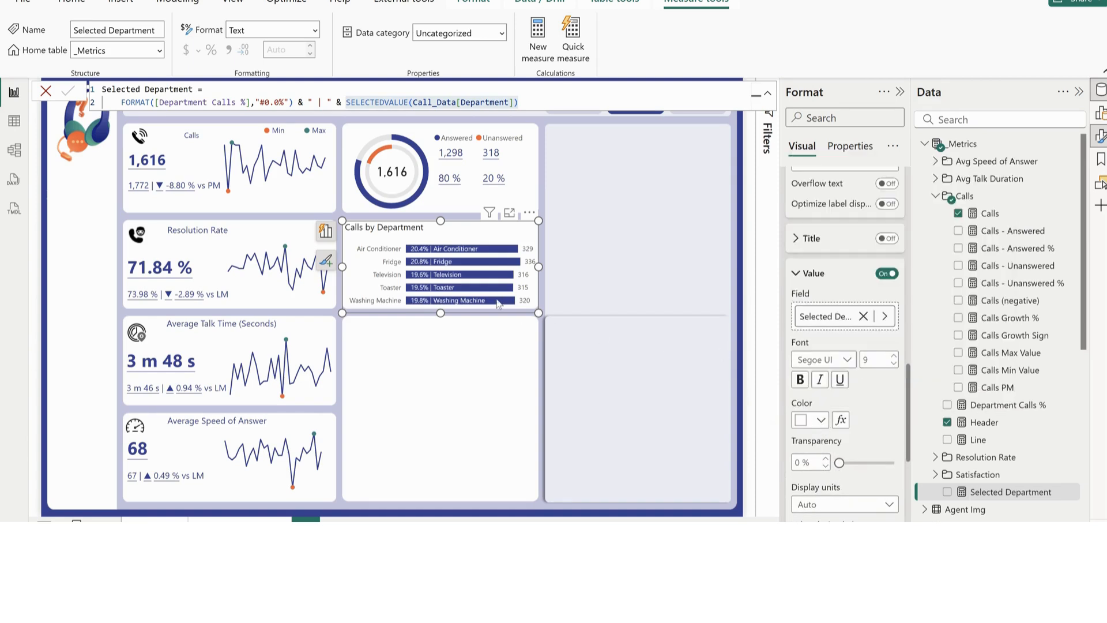
{"action": "left_click", "coordinate": [529, 213]}
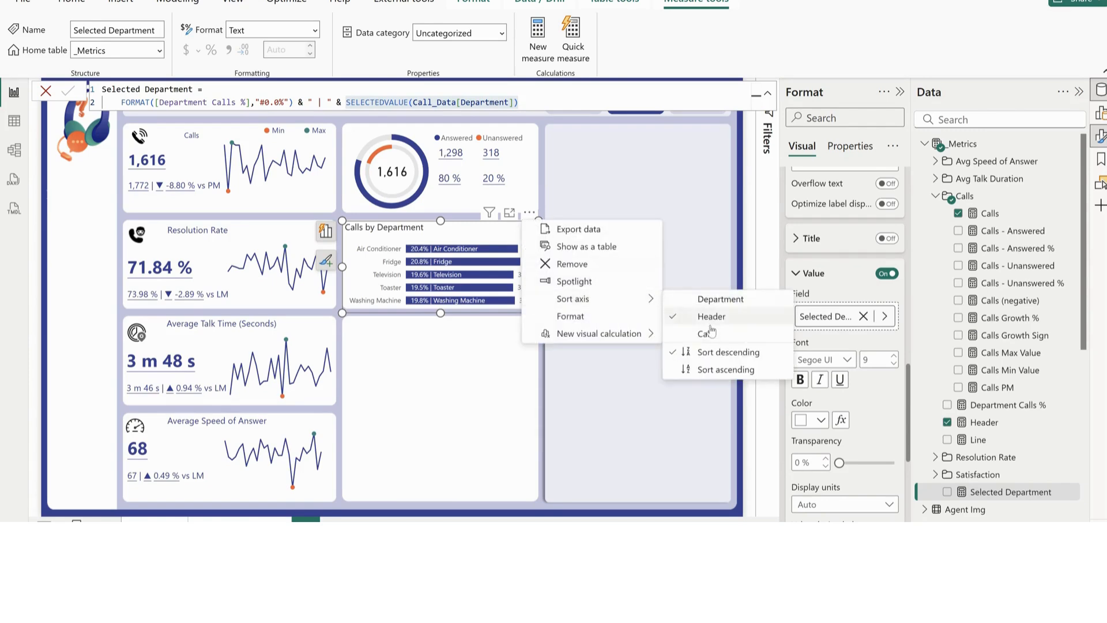
{"action": "left_click", "coordinate": [709, 332]}
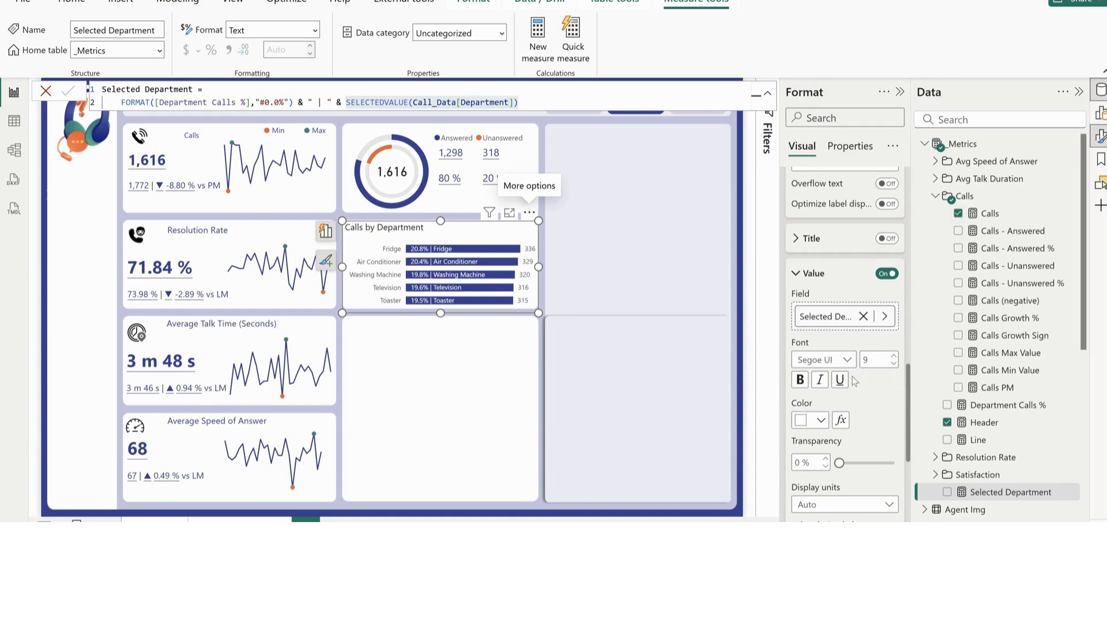
Place the Calls series' data labels at the Inside end position
{"action": "scroll", "coordinate": [801, 301], "scroll_direction": "up", "scroll_amount": 5}
{"action": "left_click", "coordinate": [802, 290]}
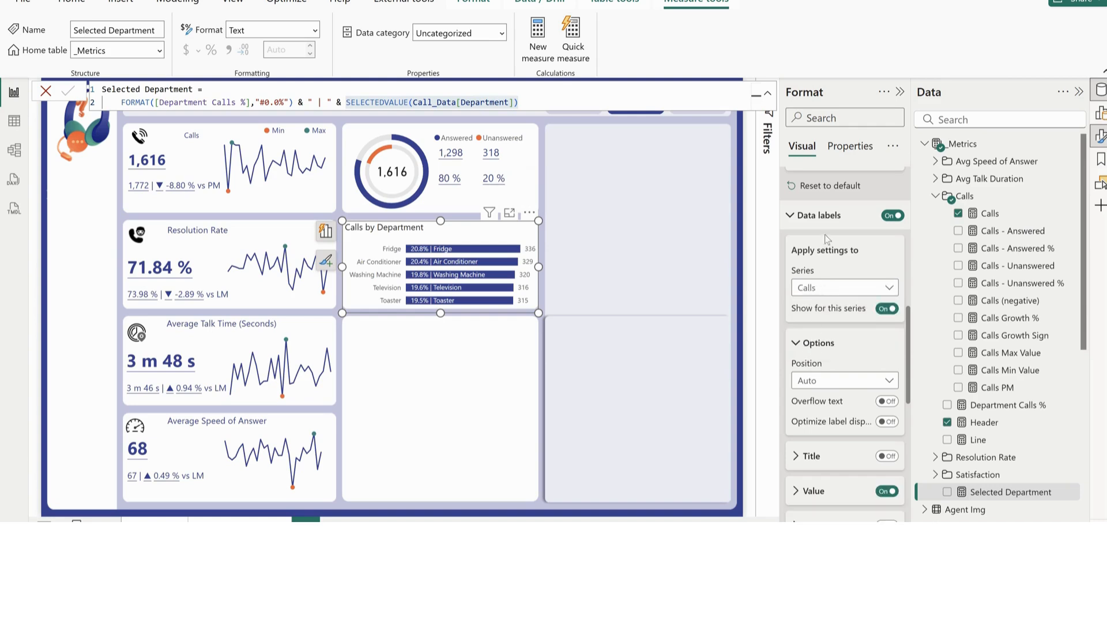
{"action": "scroll", "coordinate": [848, 483], "scroll_direction": "down", "scroll_amount": 2}
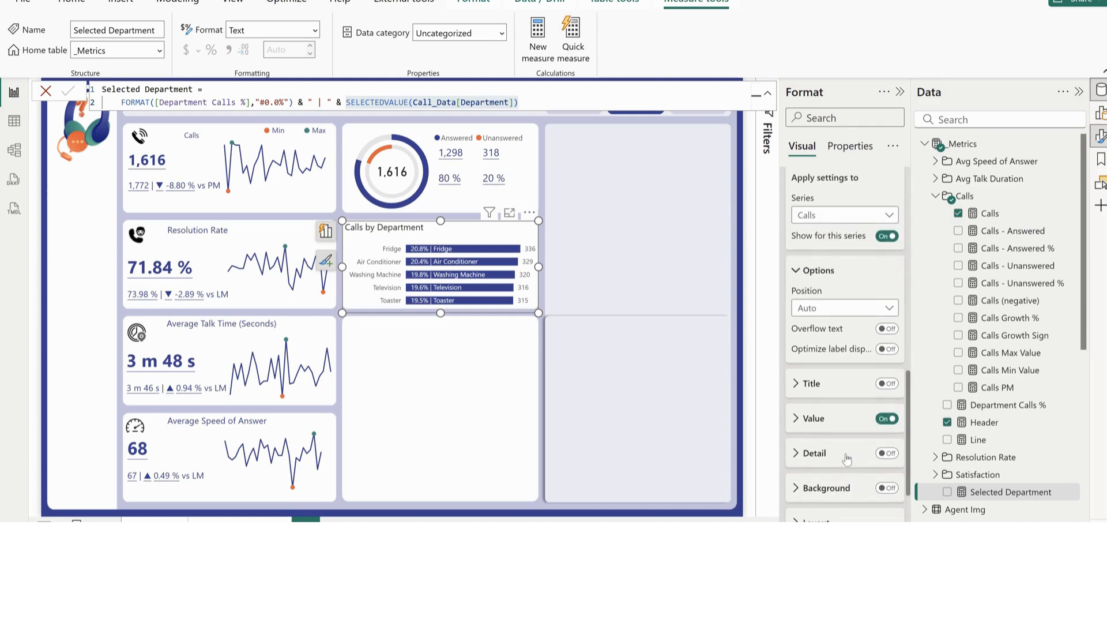
{"action": "left_click", "coordinate": [825, 310]}
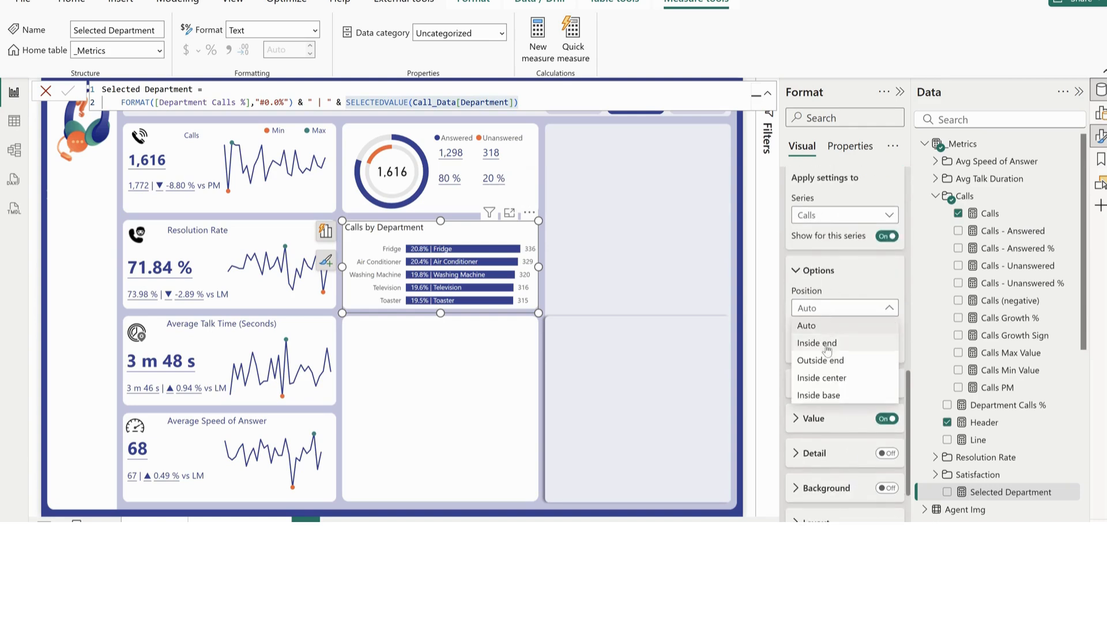
{"action": "left_click", "coordinate": [825, 342]}
{"action": "scroll", "coordinate": [825, 344], "scroll_direction": "down", "scroll_amount": 1}
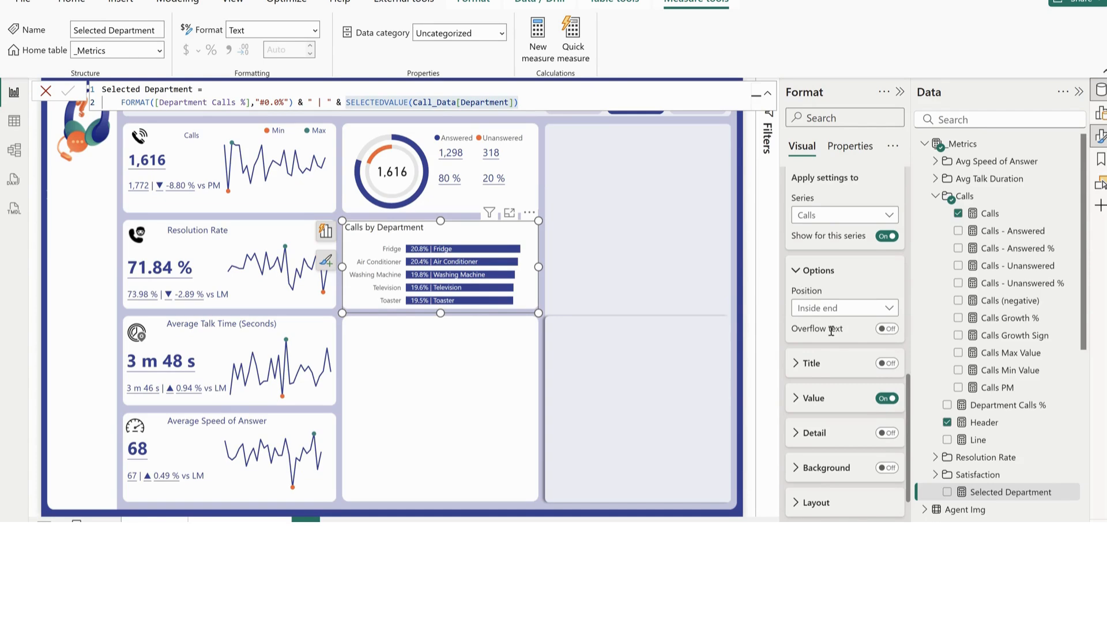
Set the space between categories to 20% for all series in the bar layout
{"action": "scroll", "coordinate": [824, 328], "scroll_direction": "up", "scroll_amount": 10}
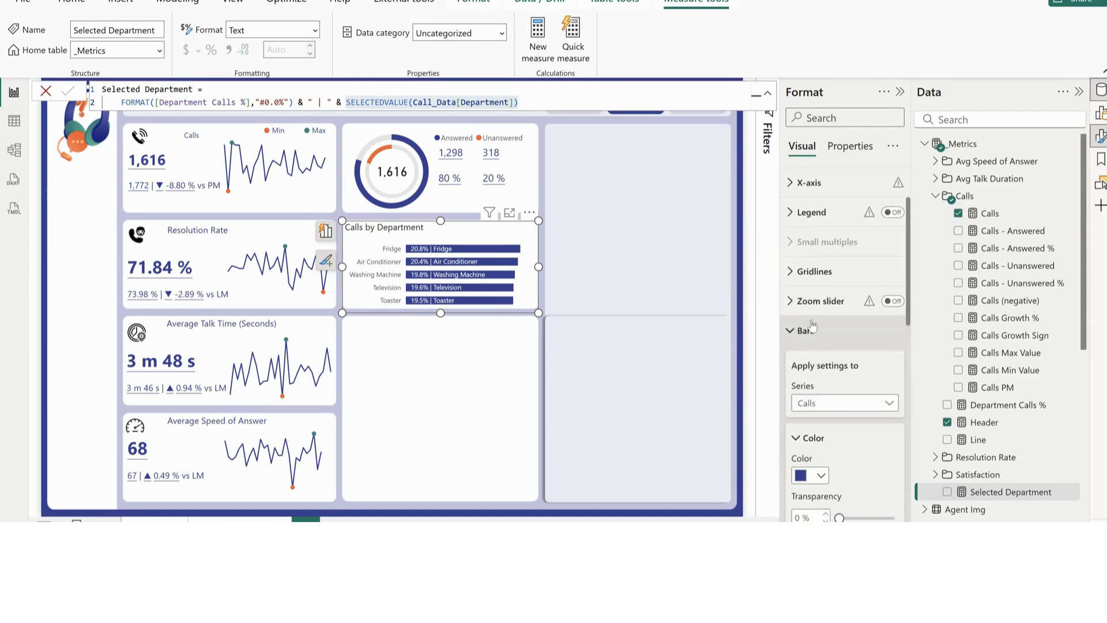
{"action": "scroll", "coordinate": [811, 326], "scroll_direction": "down", "scroll_amount": 2}
{"action": "scroll", "coordinate": [813, 328], "scroll_direction": "down", "scroll_amount": 1}
{"action": "scroll", "coordinate": [809, 328], "scroll_direction": "up", "scroll_amount": 2}
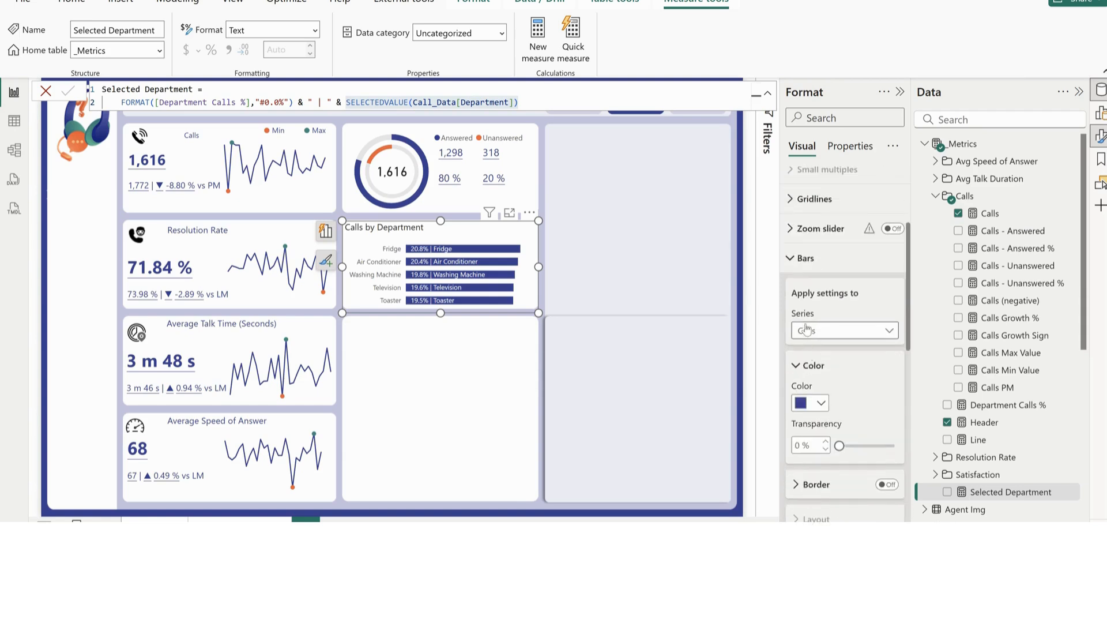
{"action": "left_click", "coordinate": [806, 328]}
{"action": "left_click", "coordinate": [804, 348]}
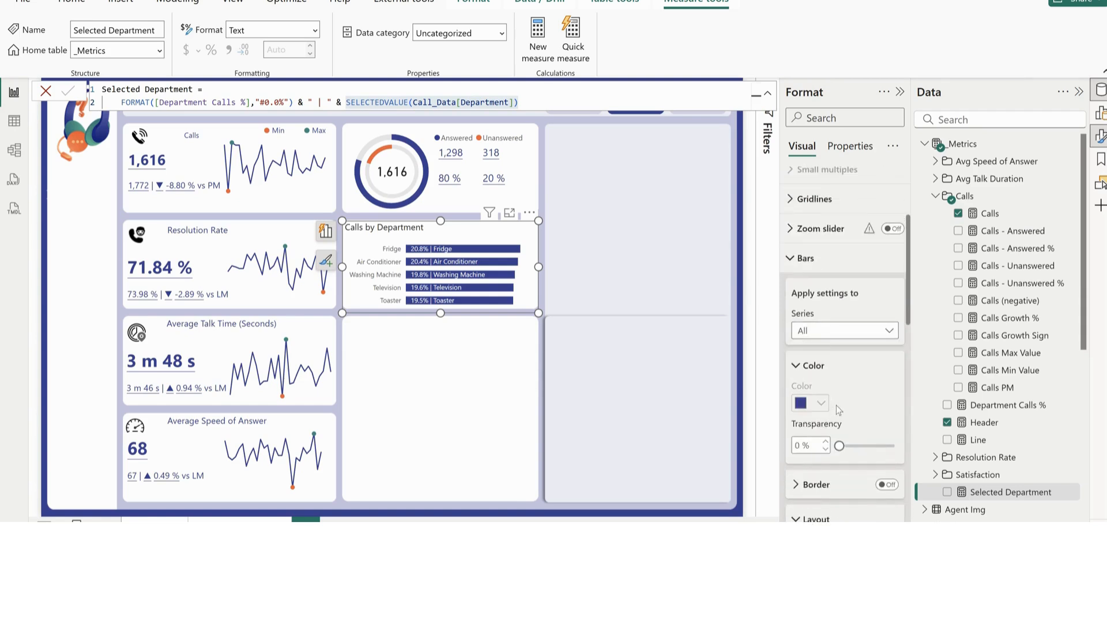
{"action": "scroll", "coordinate": [837, 406], "scroll_direction": "down", "scroll_amount": 5}
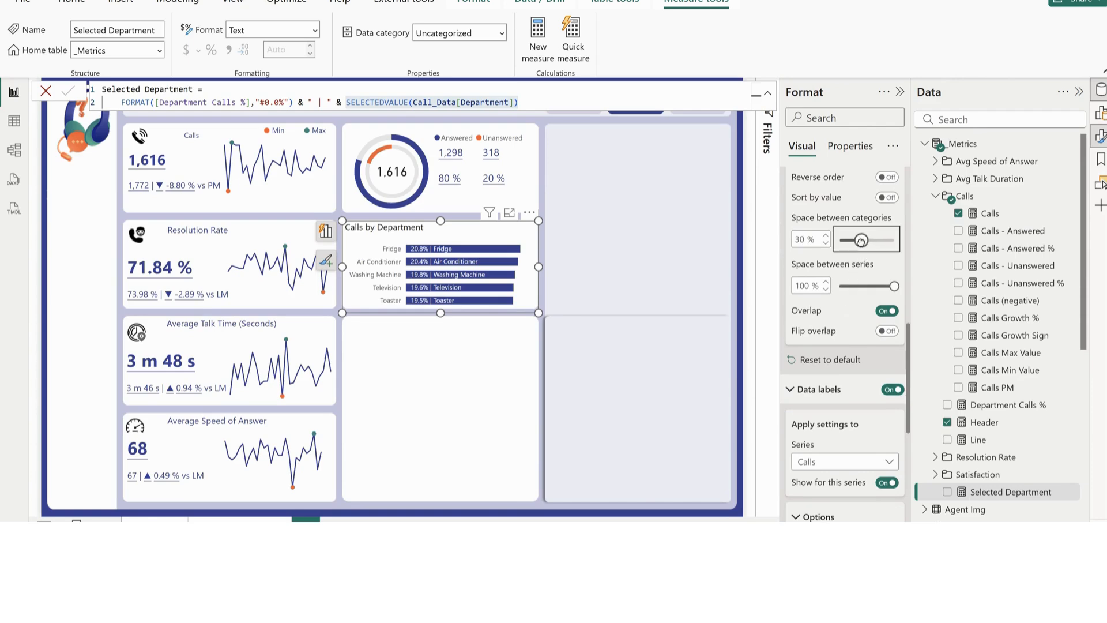
{"action": "left_click_drag", "start_coordinate": [865, 239], "coordinate": [857, 241]}
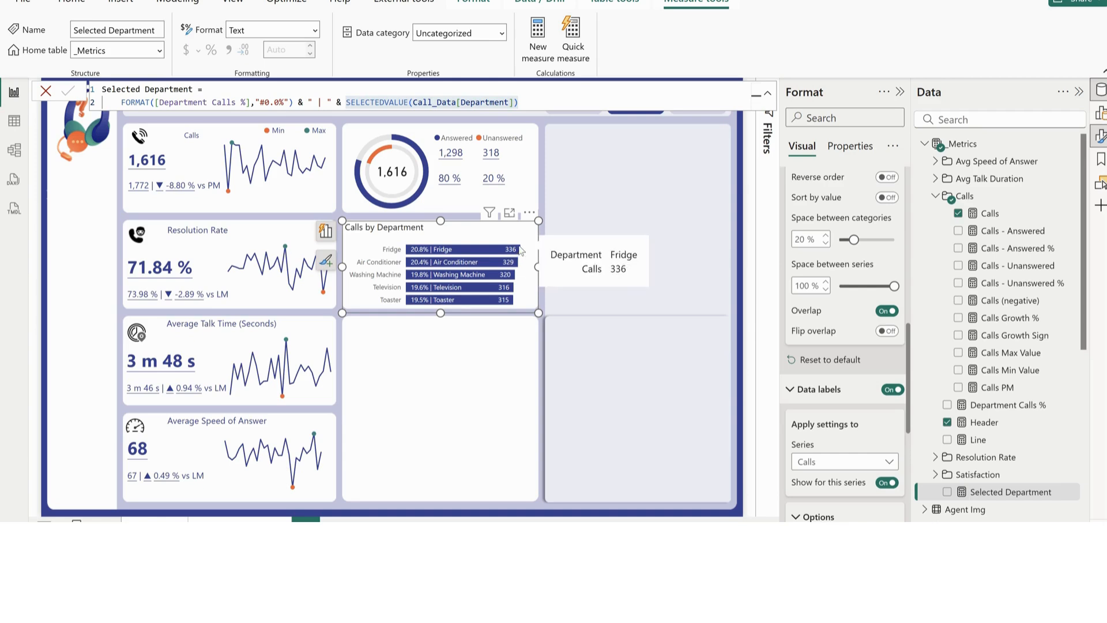
Enable error bars for the Calls series and use the Calls measure as the upper bound
{"action": "scroll", "coordinate": [798, 429], "scroll_direction": "up", "scroll_amount": 5}
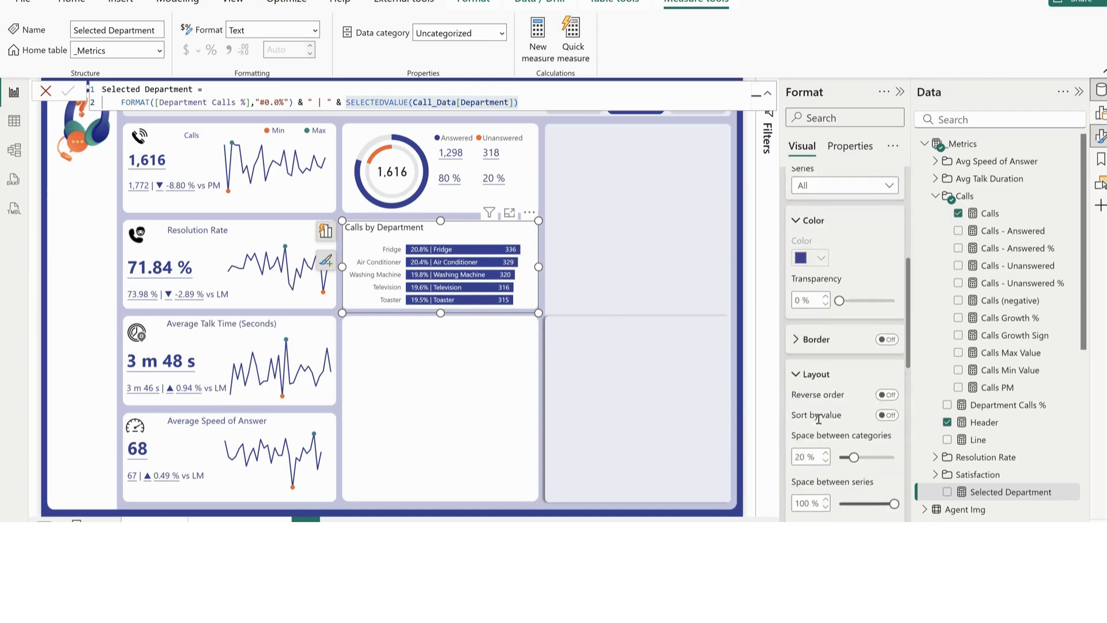
{"action": "left_click", "coordinate": [807, 258]}
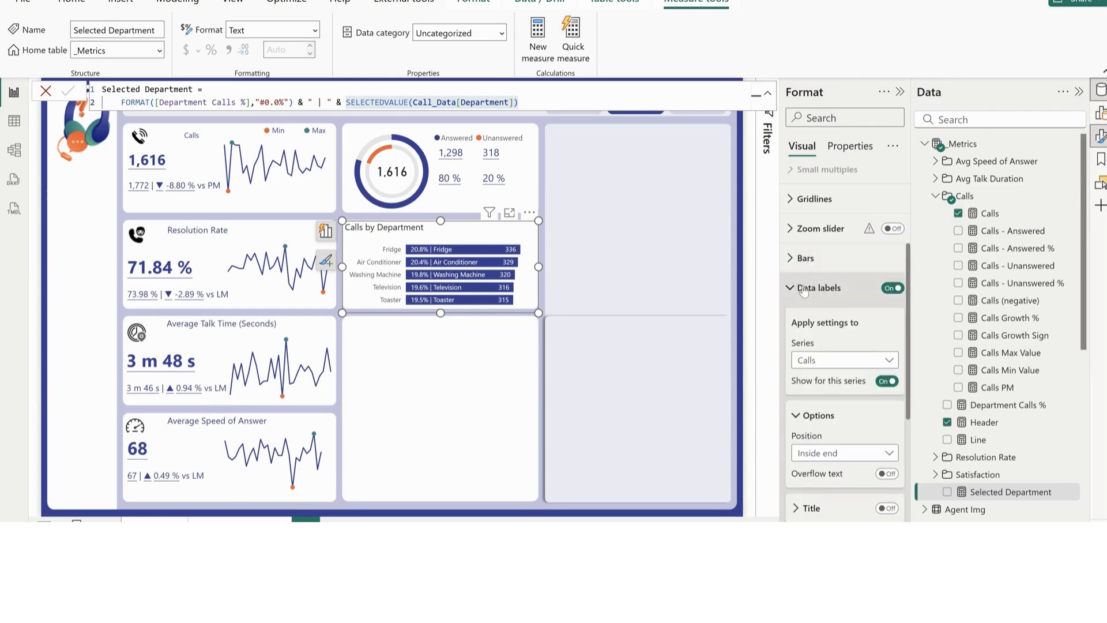
{"action": "left_click", "coordinate": [812, 286]}
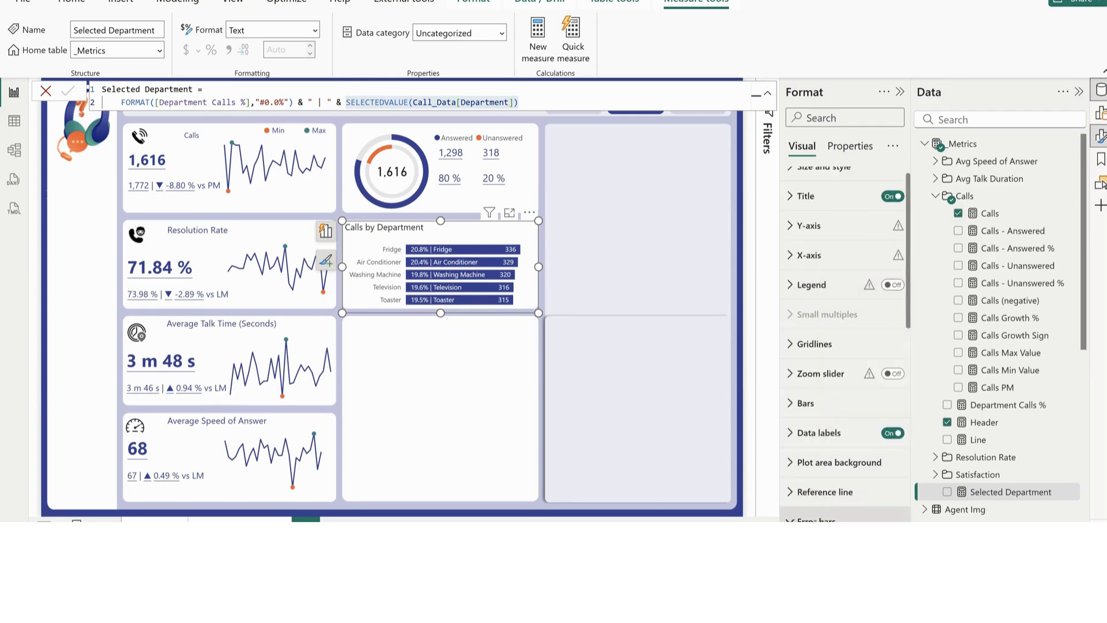
{"action": "left_click", "coordinate": [818, 519]}
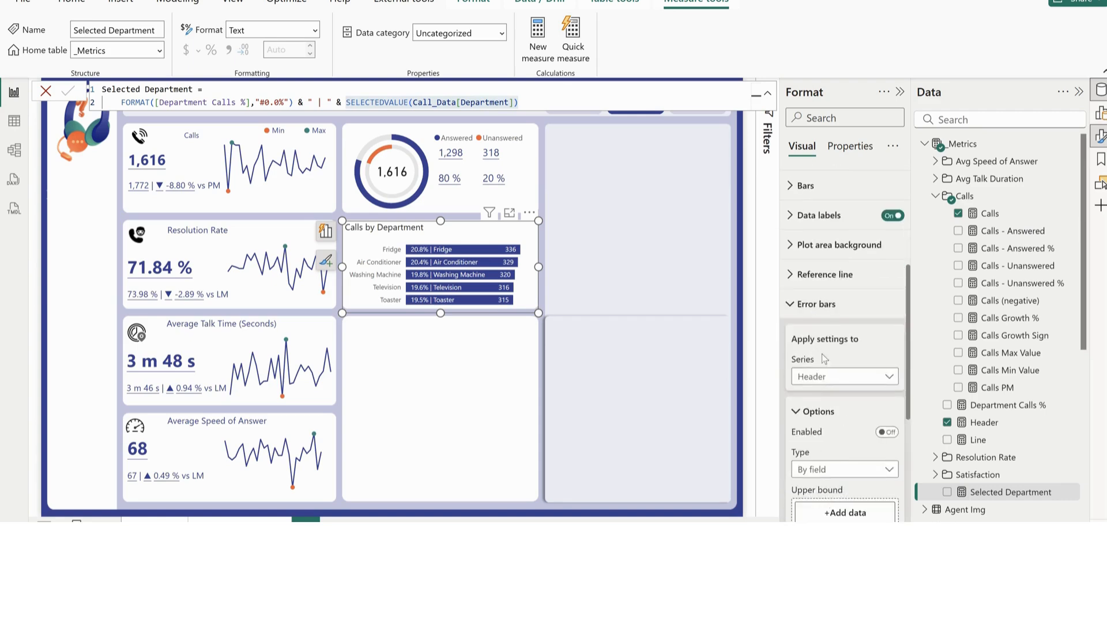
{"action": "left_click", "coordinate": [821, 376]}
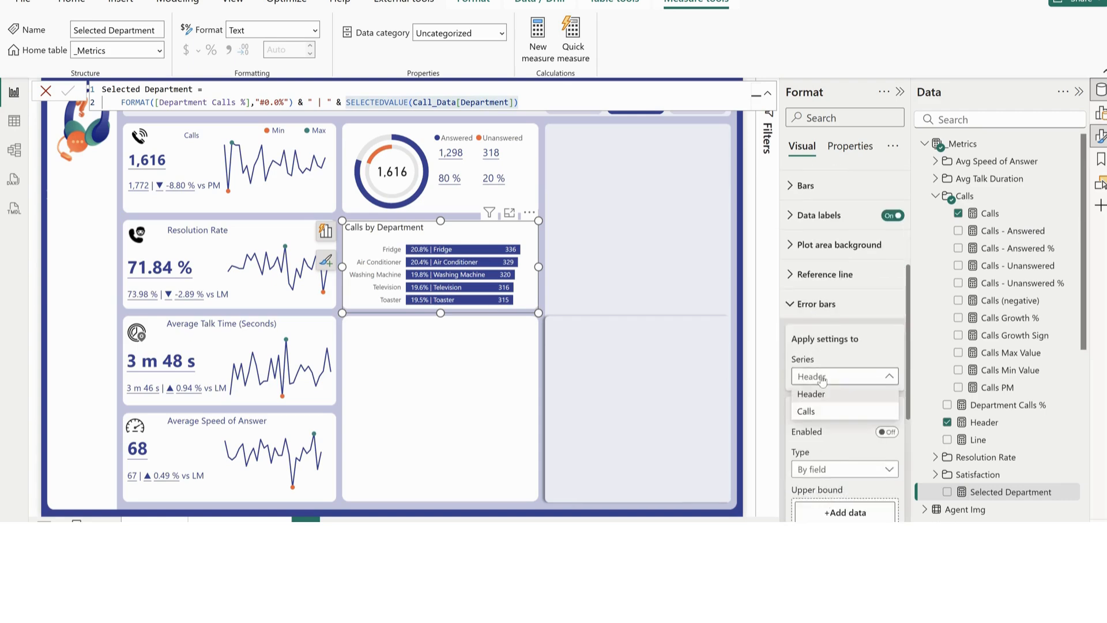
{"action": "left_click", "coordinate": [826, 412]}
{"action": "scroll", "coordinate": [890, 313], "scroll_direction": "down", "scroll_amount": 4}
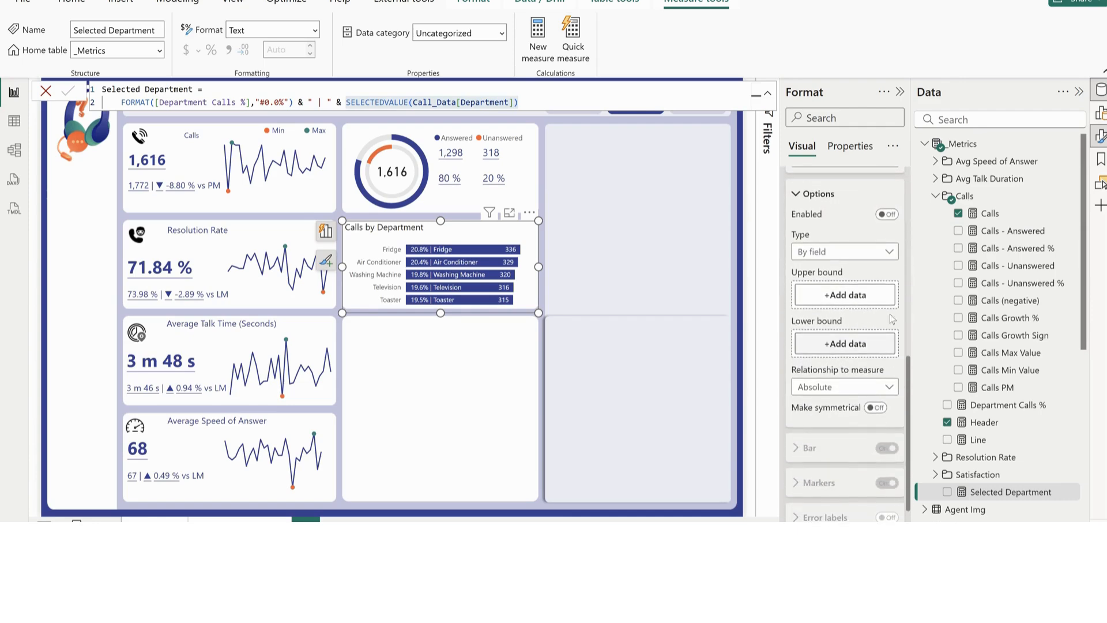
{"action": "left_click", "coordinate": [888, 214]}
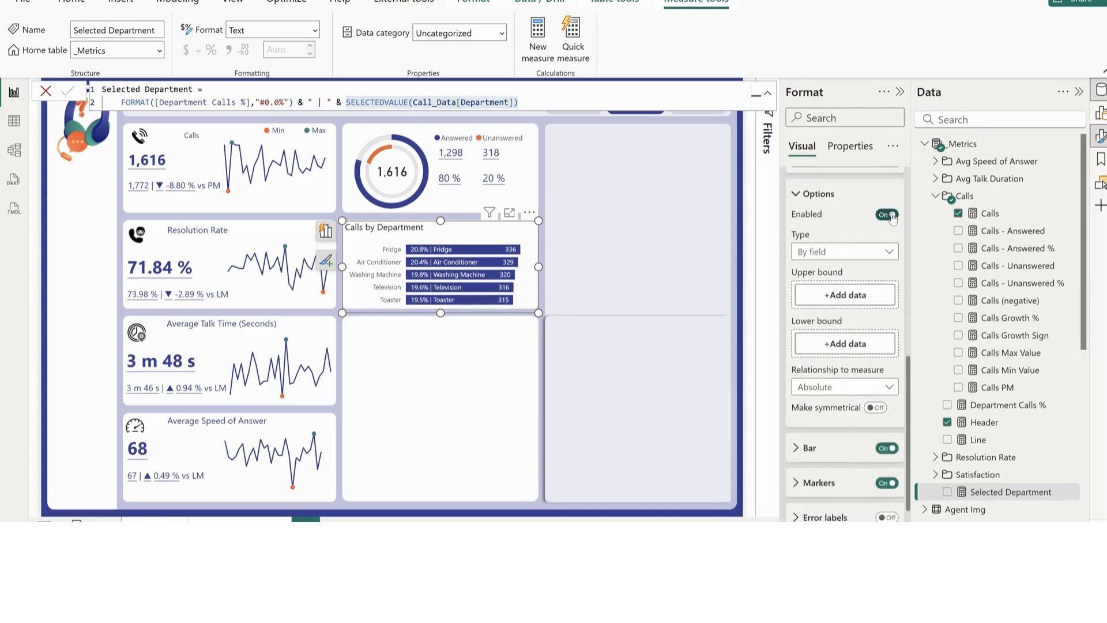
{"action": "left_click_drag", "start_coordinate": [990, 215], "coordinate": [845, 295]}
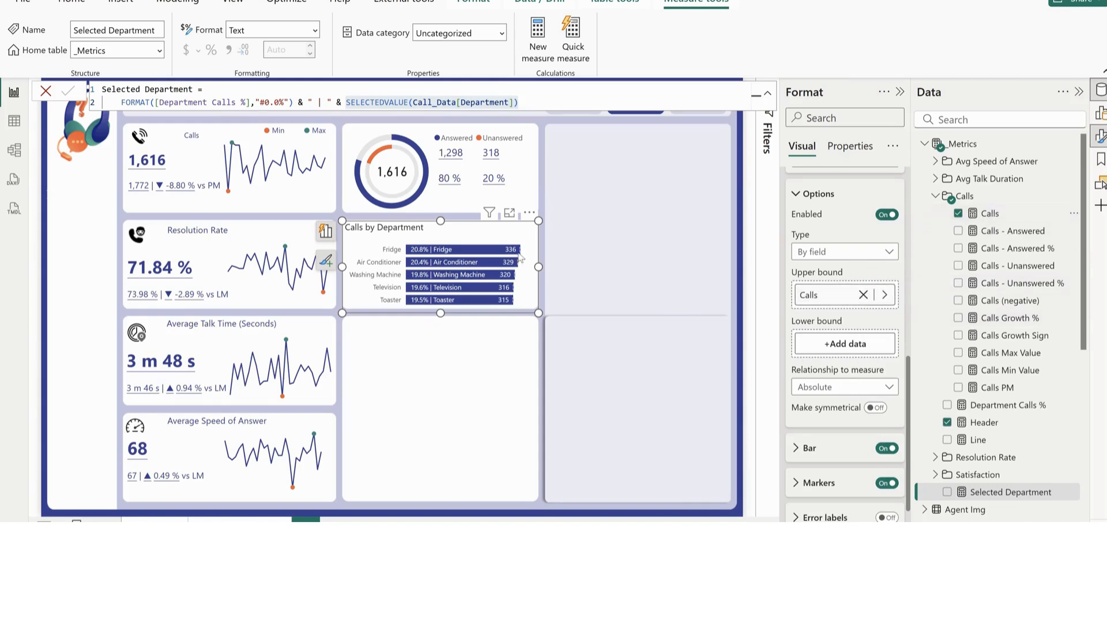
Set the error bars' bar color to the report's dark blue to match the Calls bars
{"action": "scroll", "coordinate": [859, 437], "scroll_direction": "down", "scroll_amount": 1}
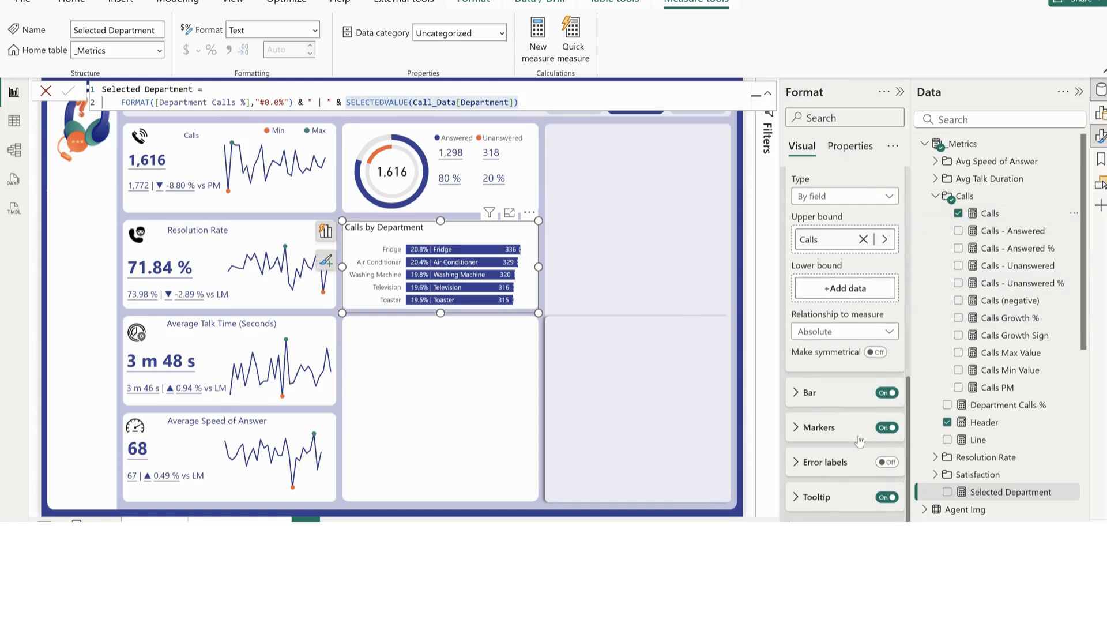
{"action": "left_click", "coordinate": [826, 397]}
{"action": "scroll", "coordinate": [830, 403], "scroll_direction": "down", "scroll_amount": 3}
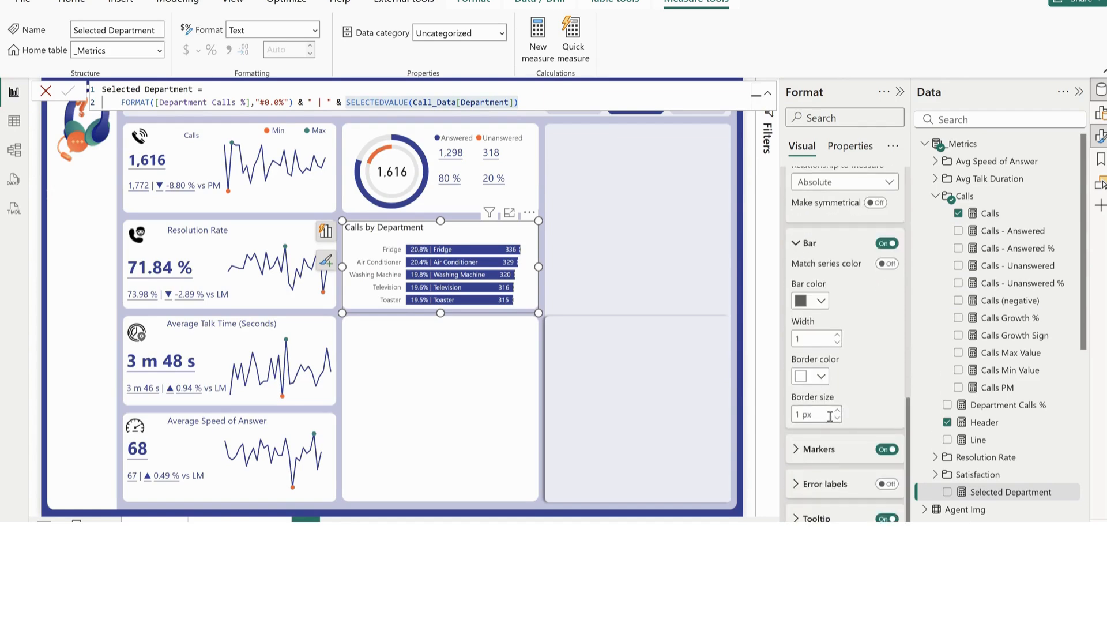
{"action": "left_click", "coordinate": [836, 449]}
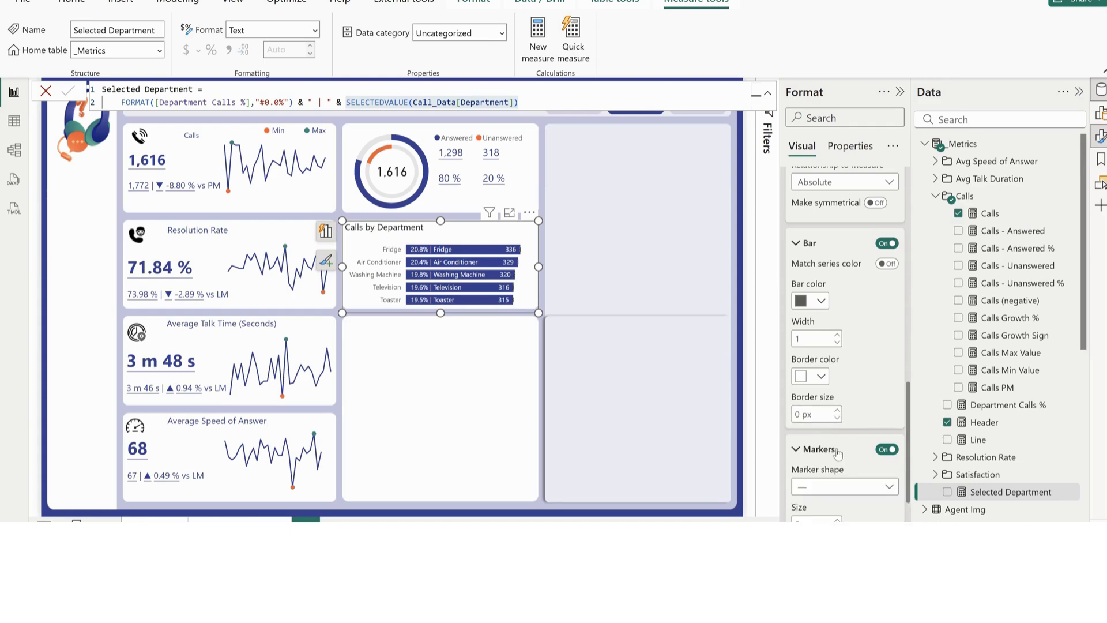
{"action": "left_click", "coordinate": [822, 301]}
{"action": "left_click", "coordinate": [830, 238]}
Change the error bar markers to the circle shape and increase their size to round off the bar ends
{"action": "scroll", "coordinate": [842, 398], "scroll_direction": "down", "scroll_amount": 1}
{"action": "scroll", "coordinate": [825, 396], "scroll_direction": "down", "scroll_amount": 2}
{"action": "left_click", "coordinate": [824, 384]}
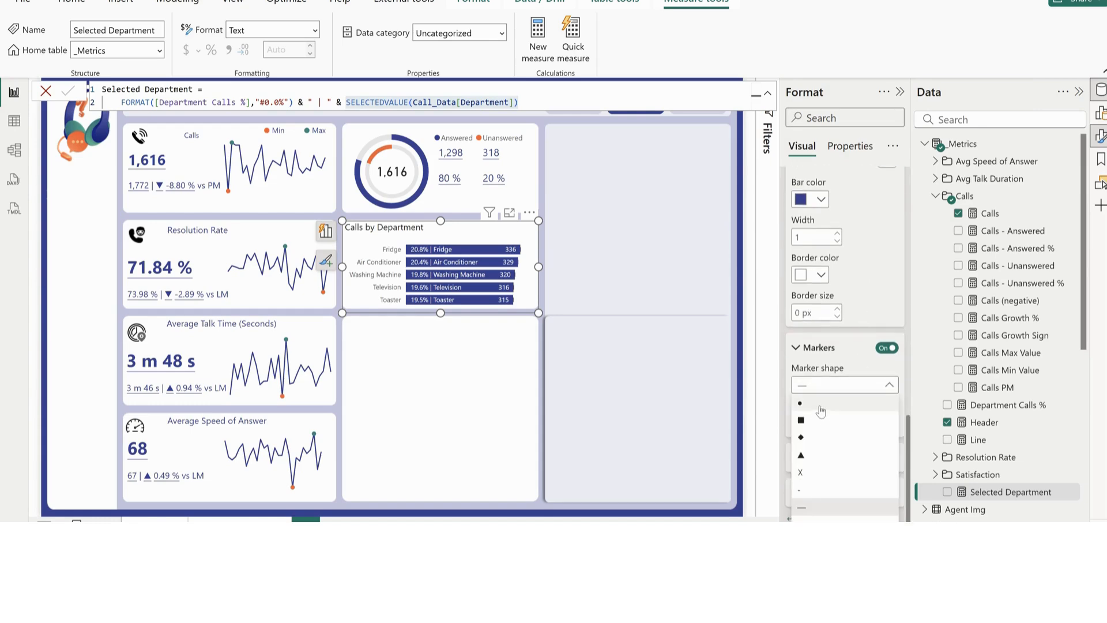
{"action": "left_click", "coordinate": [820, 409]}
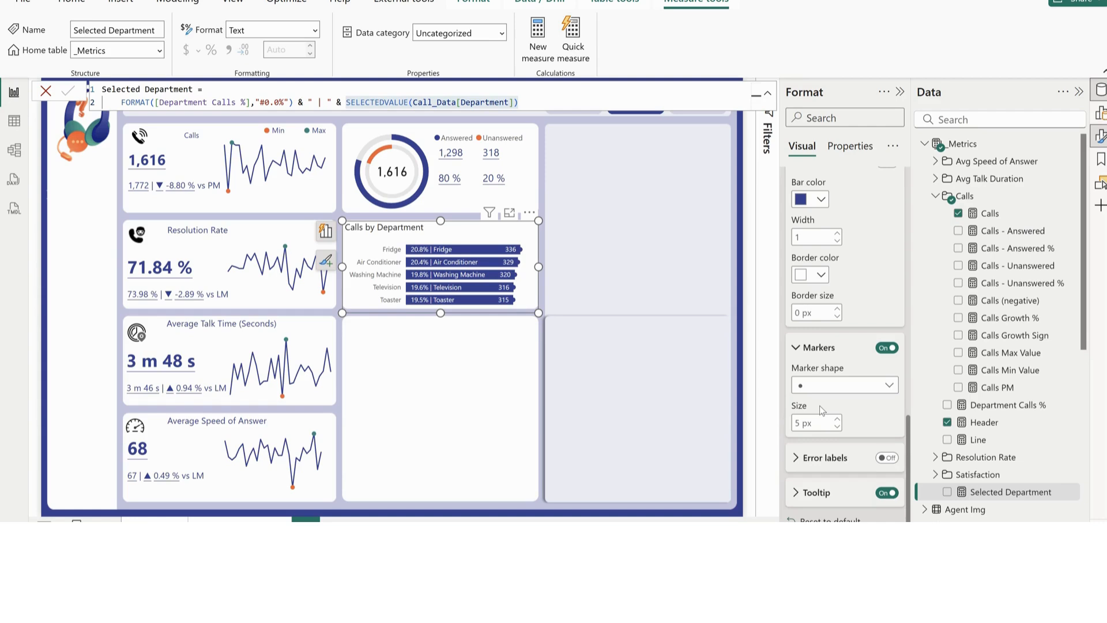
{"action": "left_click", "coordinate": [837, 419]}
{"action": "left_click", "coordinate": [584, 282]}
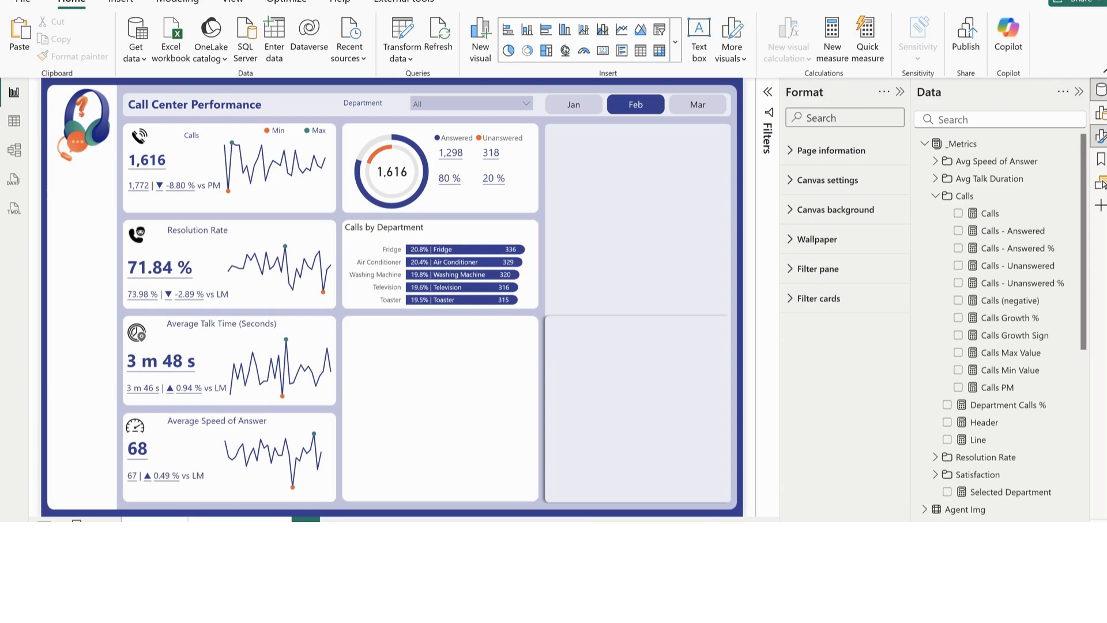
Insert a matrix visual and place it in the empty card below the Calls by Department chart
{"action": "mouse_move", "coordinate": [698, 571]}
{"action": "left_click", "coordinate": [619, 496]}
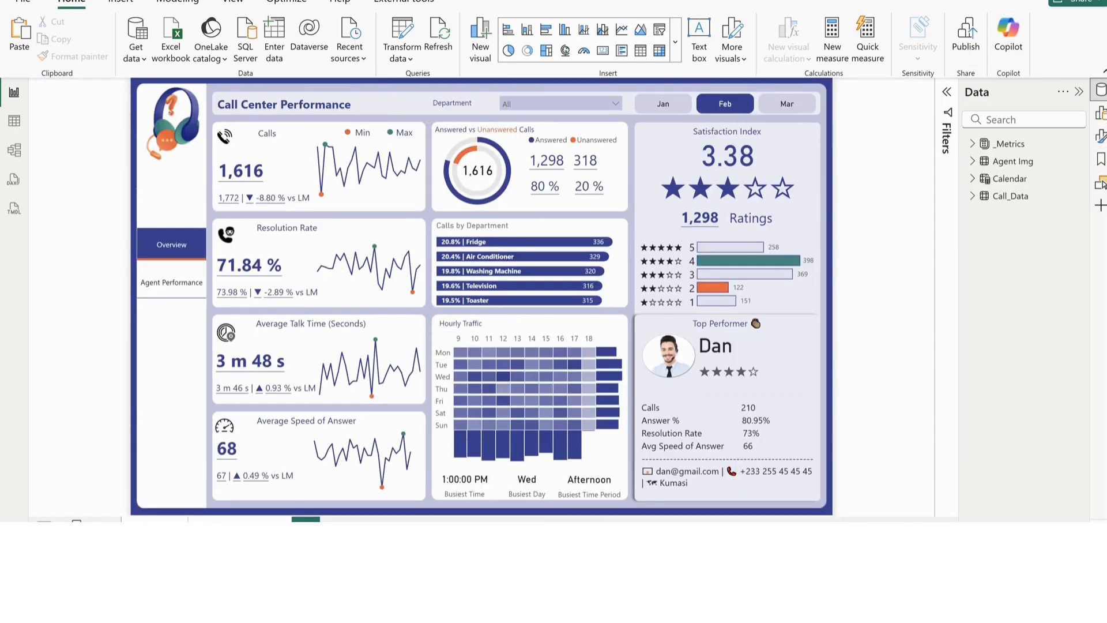
{"action": "left_click", "coordinate": [1004, 2]}
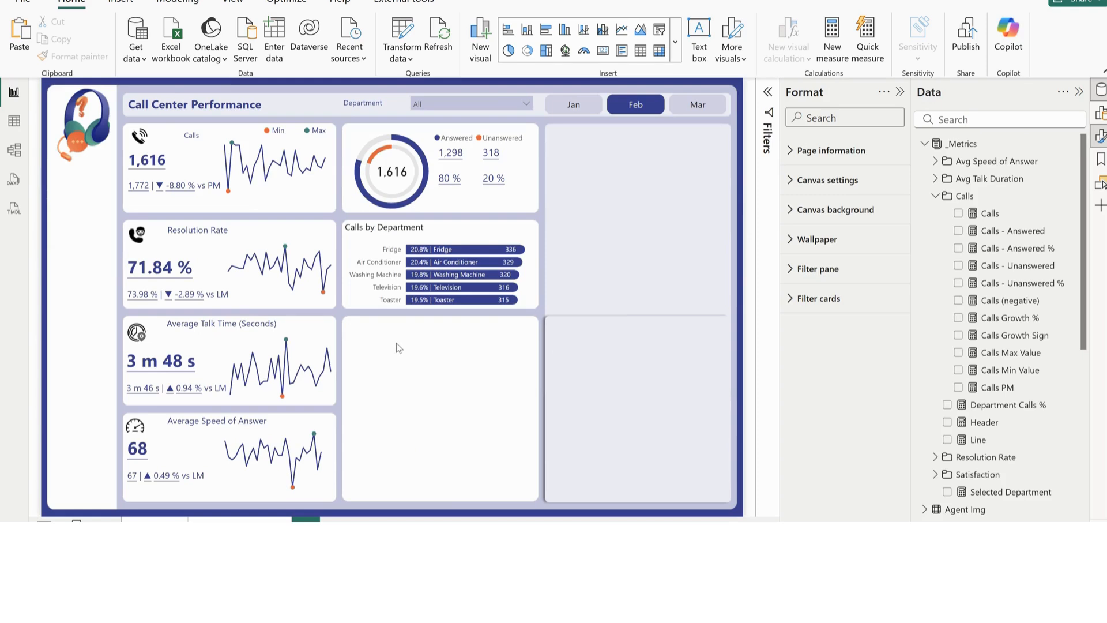
{"action": "left_click", "coordinate": [657, 50]}
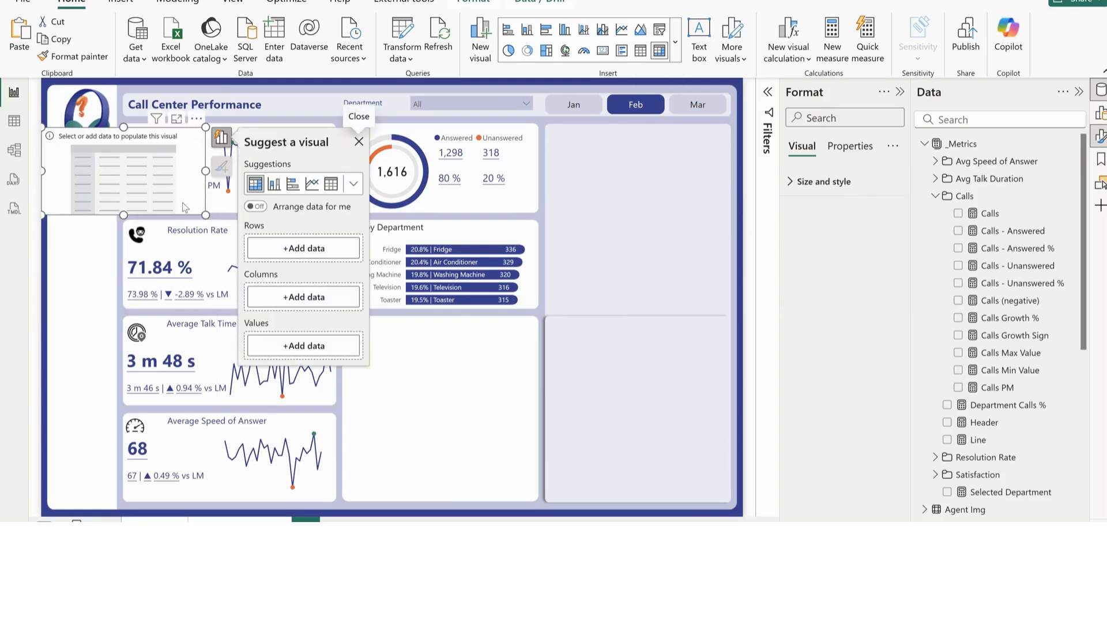
{"action": "left_click_drag", "start_coordinate": [182, 202], "coordinate": [524, 453]}
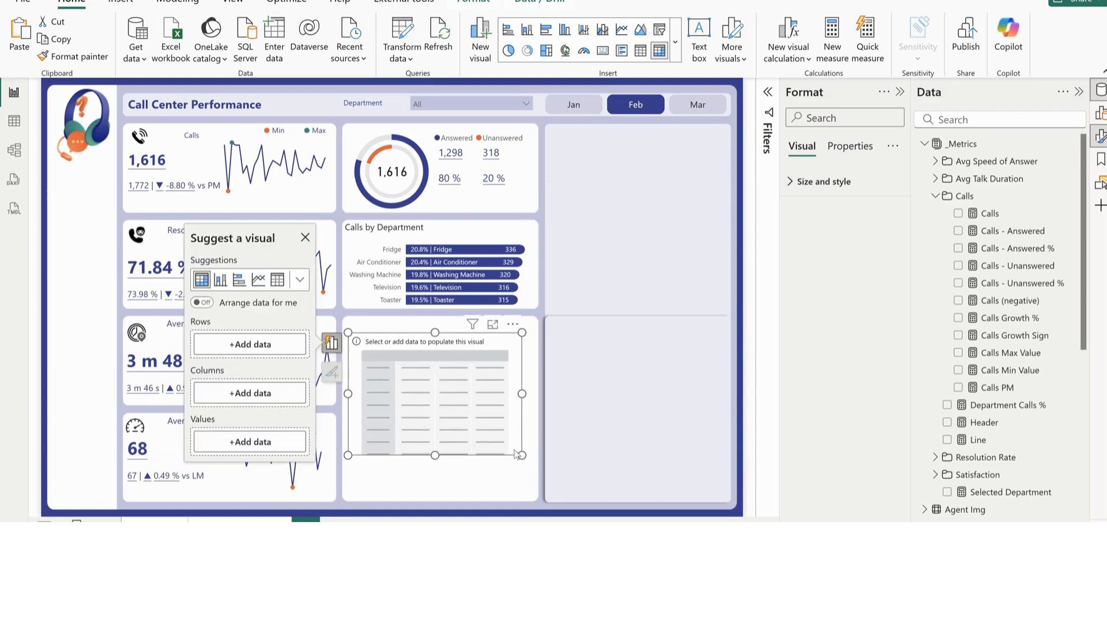
Add the Hour field from Call_Data to the matrix and use it as the columns
{"action": "left_click", "coordinate": [935, 196]}
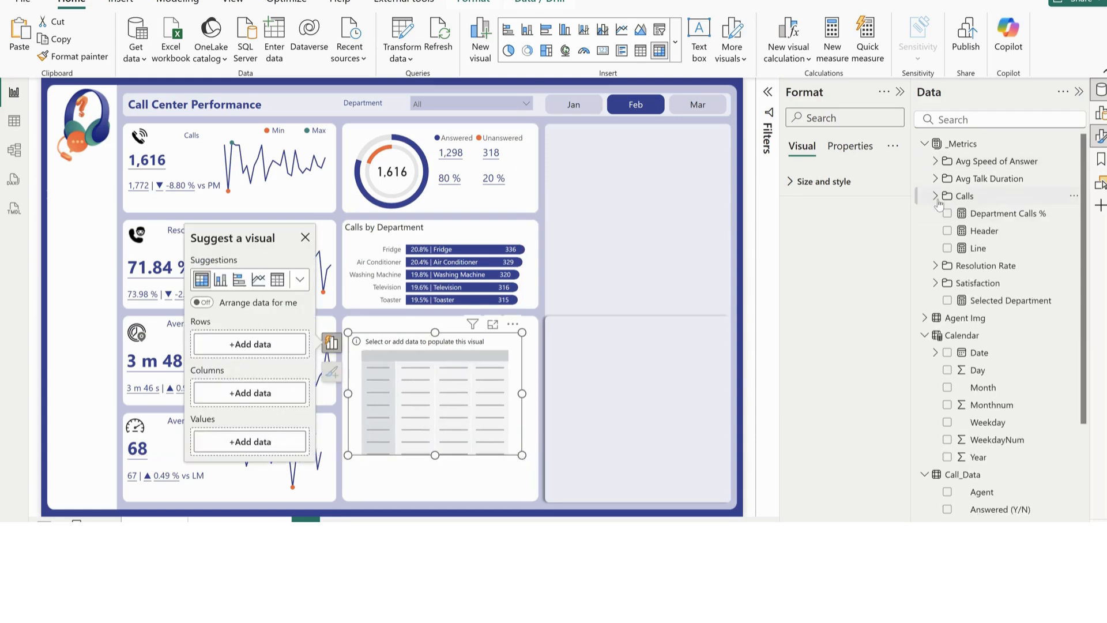
{"action": "scroll", "coordinate": [970, 377], "scroll_direction": "down", "scroll_amount": 5}
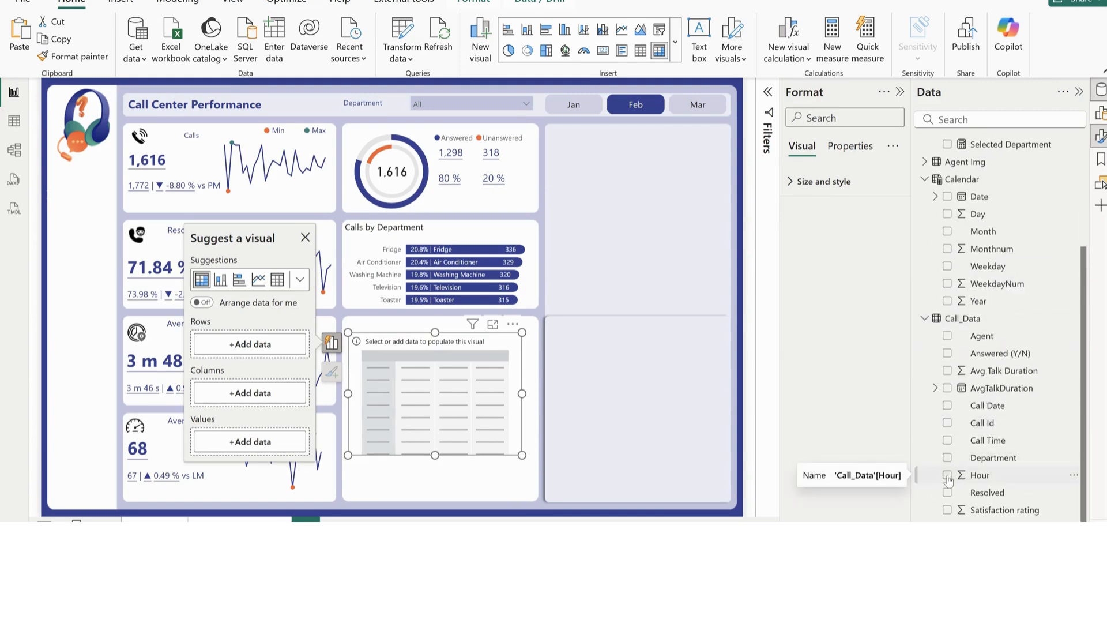
{"action": "left_click", "coordinate": [947, 476]}
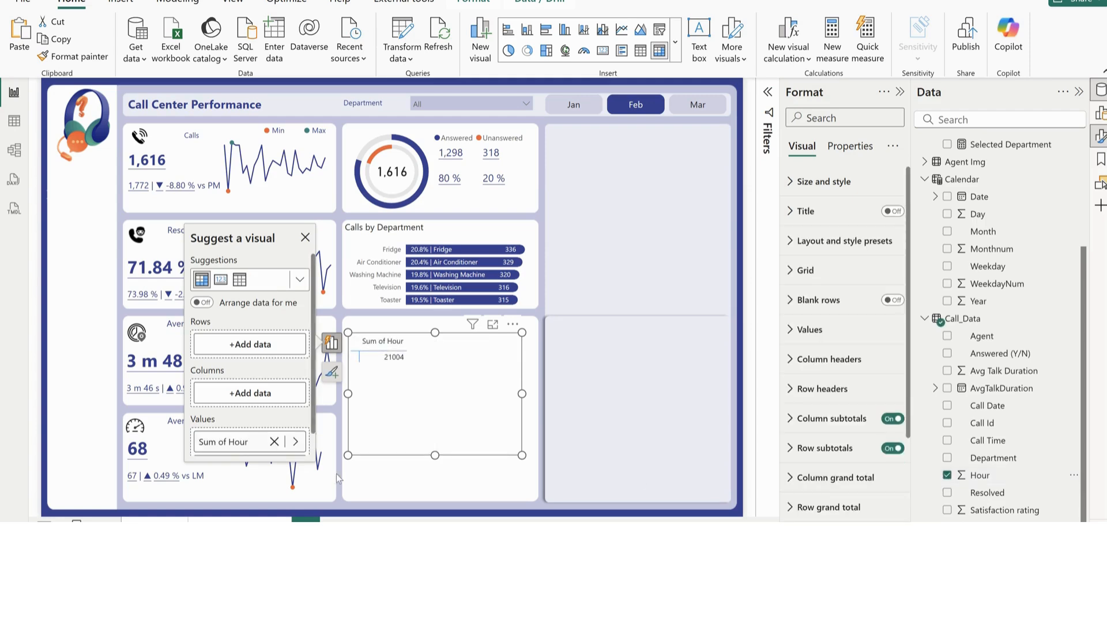
{"action": "left_click_drag", "start_coordinate": [224, 453], "coordinate": [231, 393]}
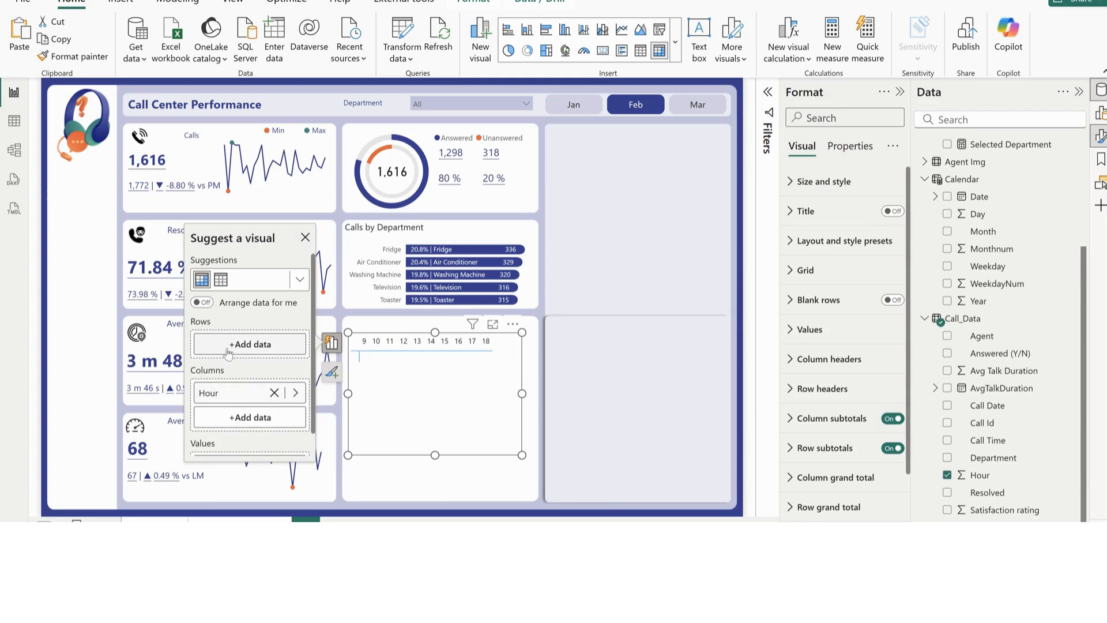
Add the Calendar table's Weekday field to the matrix rows and the Calls measure to its values
{"action": "scroll", "coordinate": [950, 403], "scroll_direction": "up", "scroll_amount": 3}
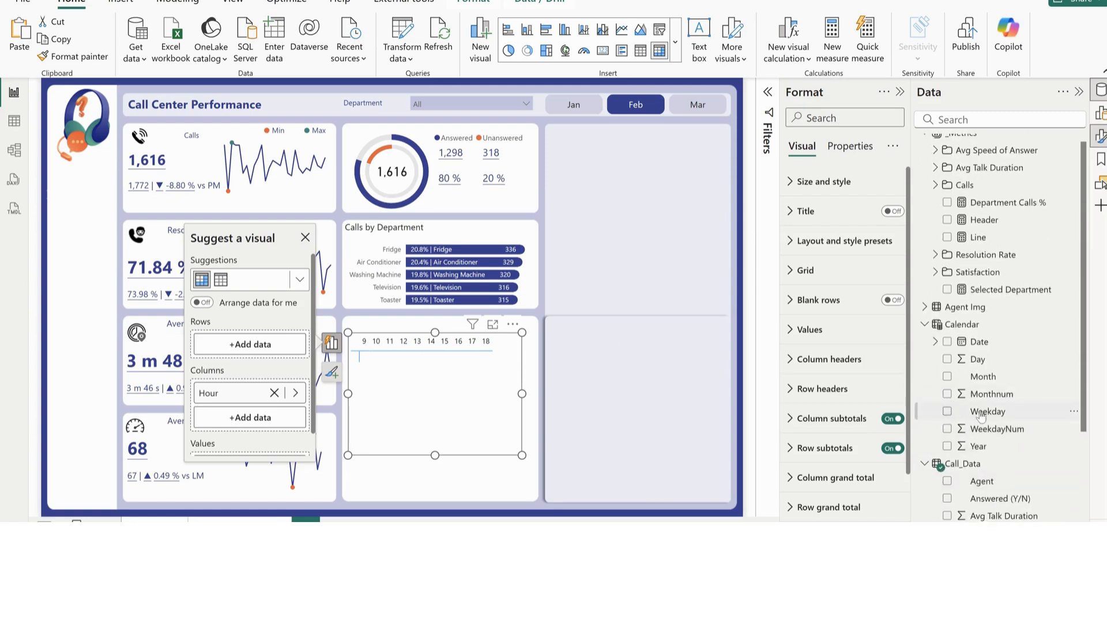
{"action": "left_click_drag", "start_coordinate": [981, 412], "coordinate": [250, 349]}
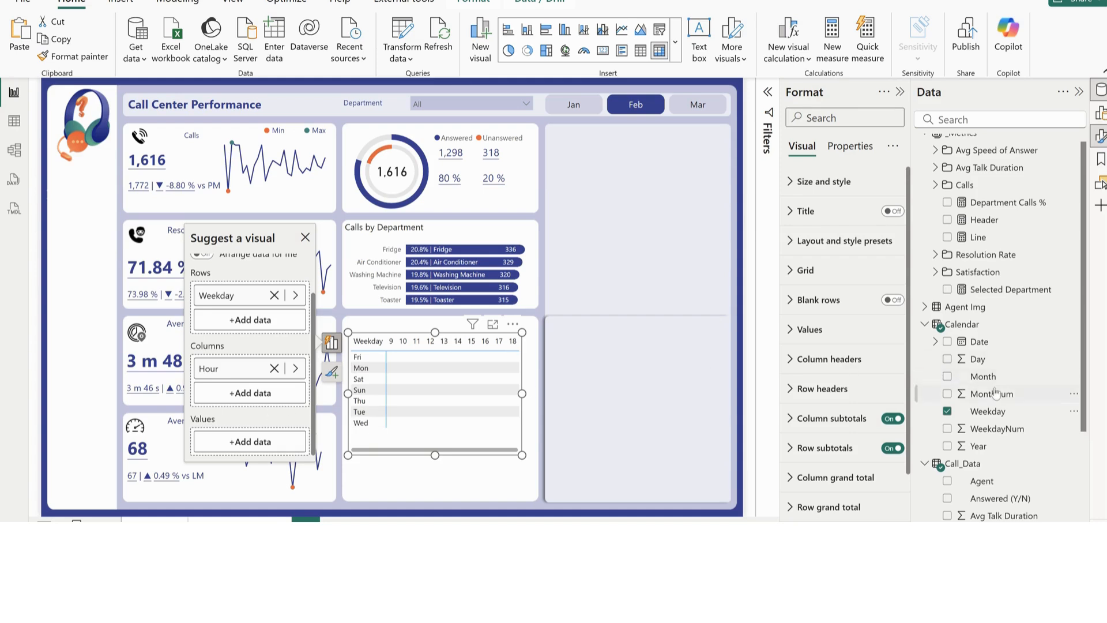
{"action": "scroll", "coordinate": [994, 393], "scroll_direction": "up", "scroll_amount": 1}
{"action": "left_click", "coordinate": [935, 196]}
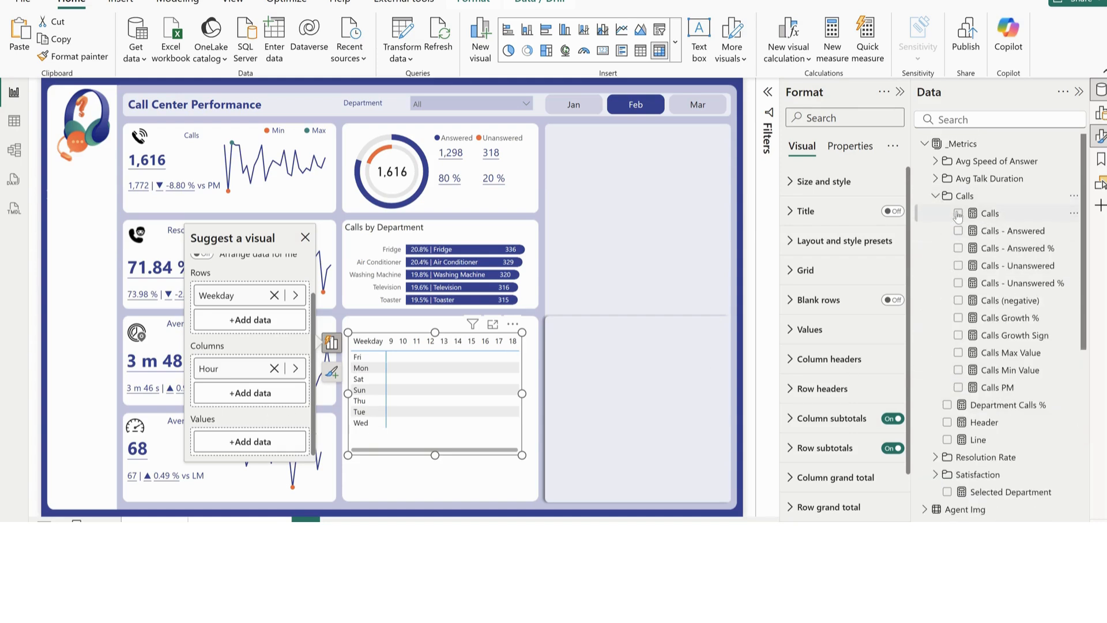
{"action": "left_click", "coordinate": [958, 213]}
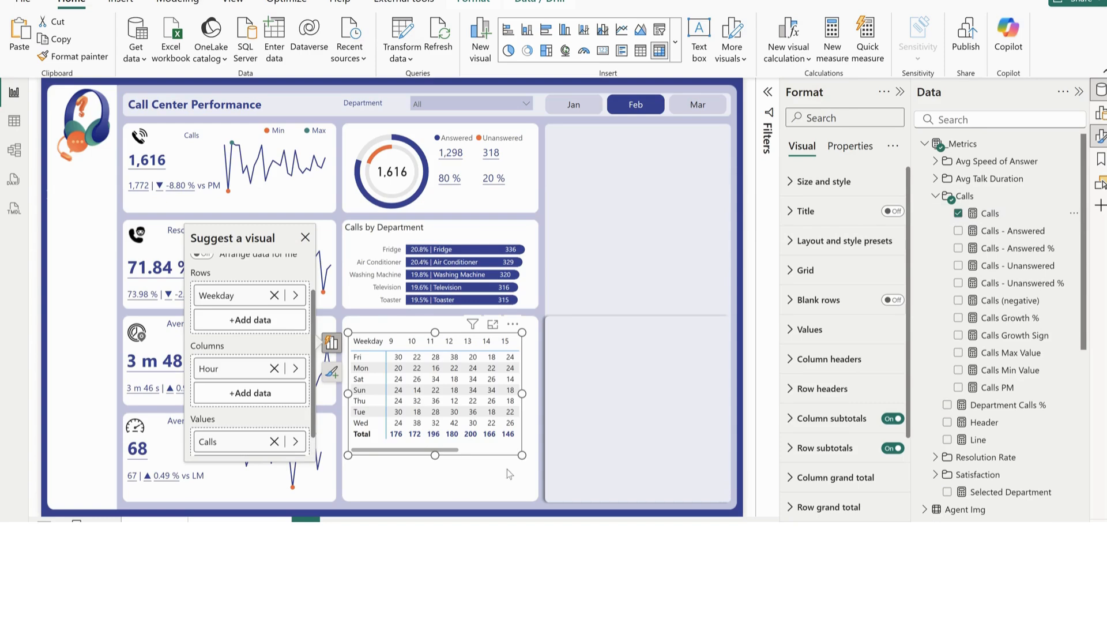
Enlarge the matrix to show all hour columns and blank out the Weekday row field's display name
{"action": "left_click_drag", "start_coordinate": [522, 455], "coordinate": [661, 475]}
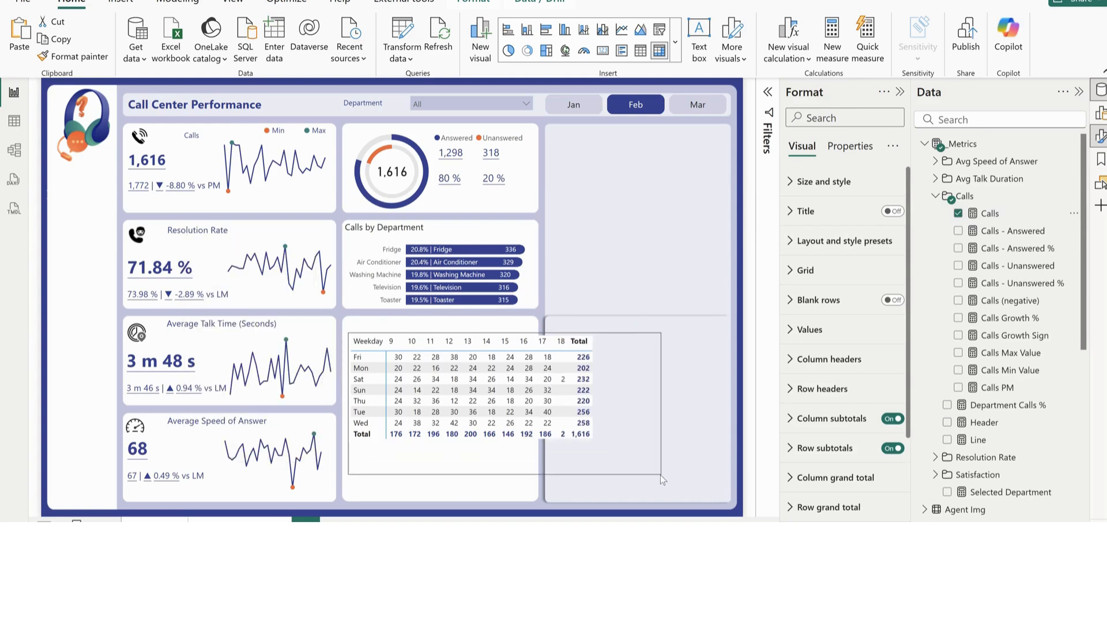
{"action": "scroll", "coordinate": [812, 449], "scroll_direction": "down", "scroll_amount": 3}
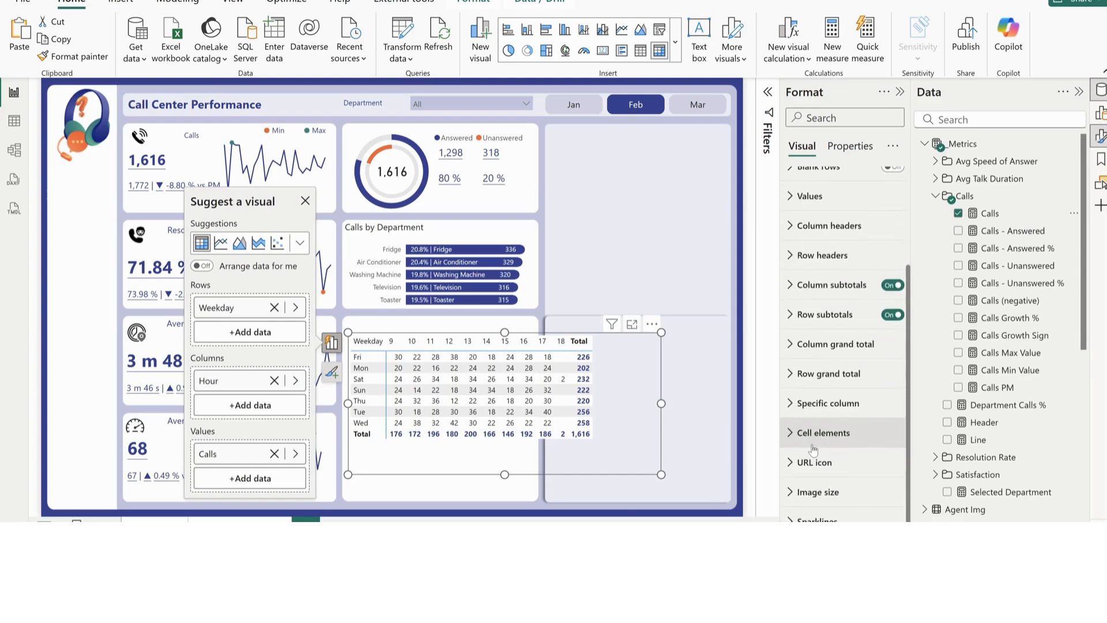
{"action": "double_click", "coordinate": [215, 305]}
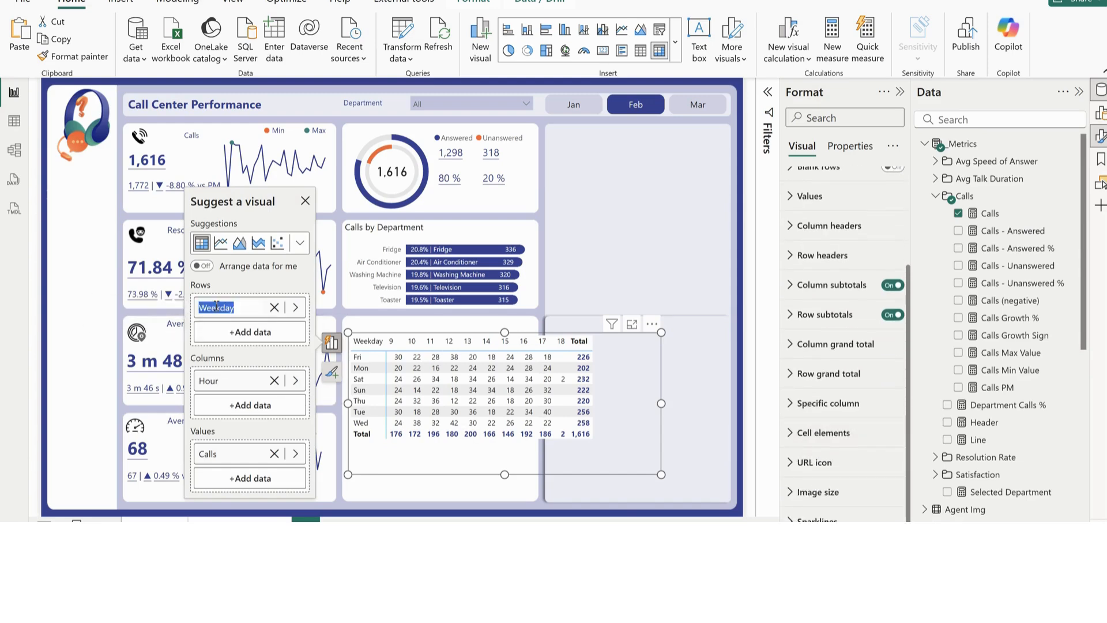
{"action": "key", "text": "BackSpace"}
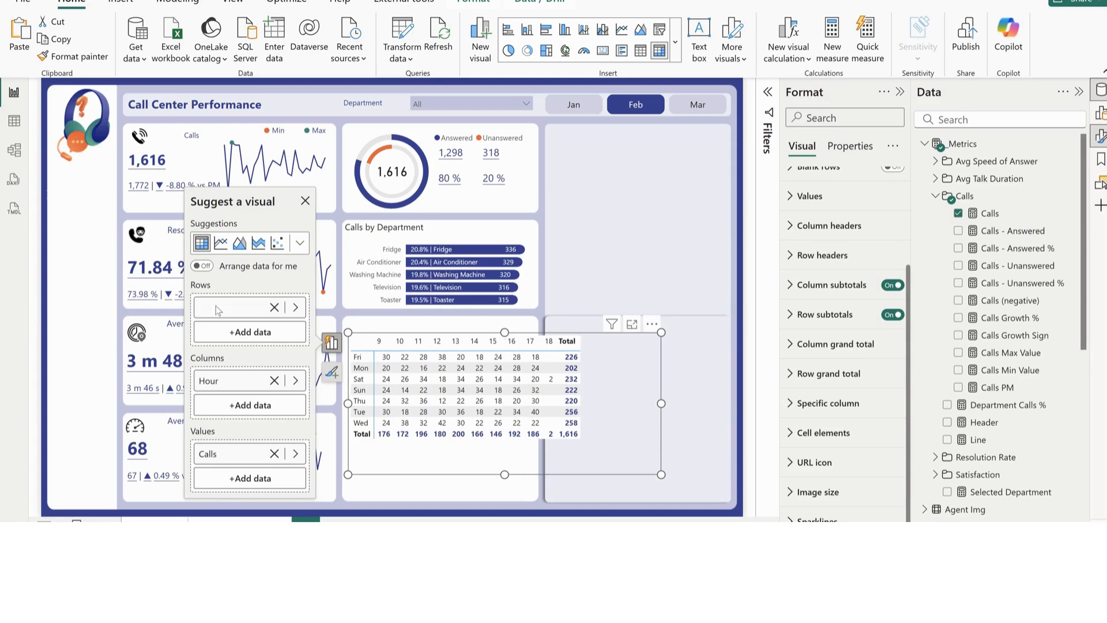
Turn off the matrix's row and column subtotals and shrink the visual to fit inside its card
{"action": "left_click", "coordinate": [891, 316]}
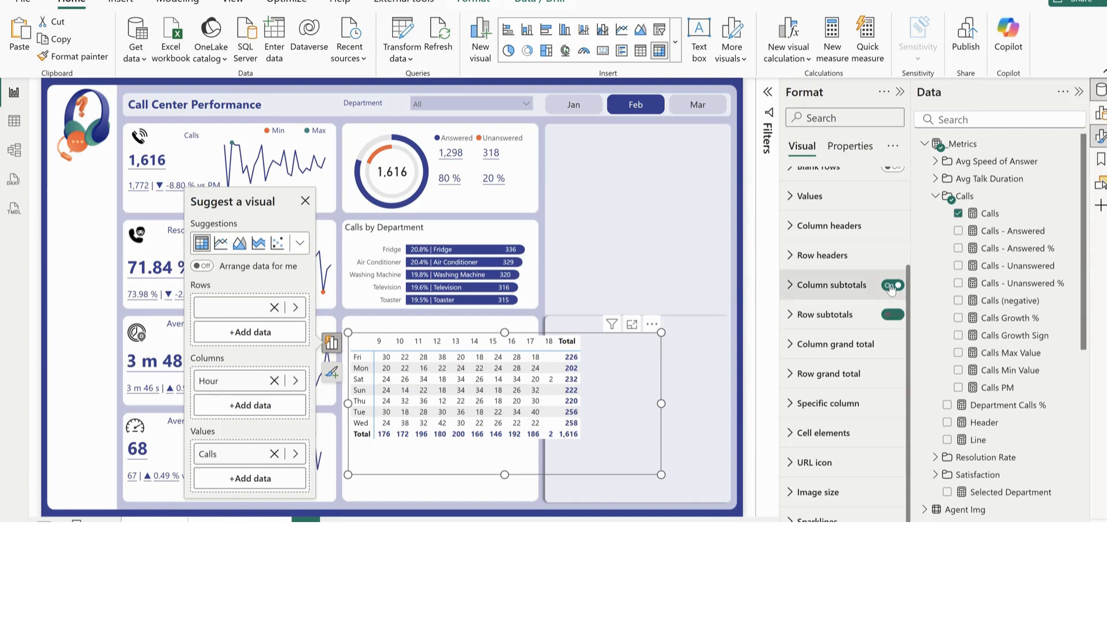
{"action": "left_click", "coordinate": [891, 286]}
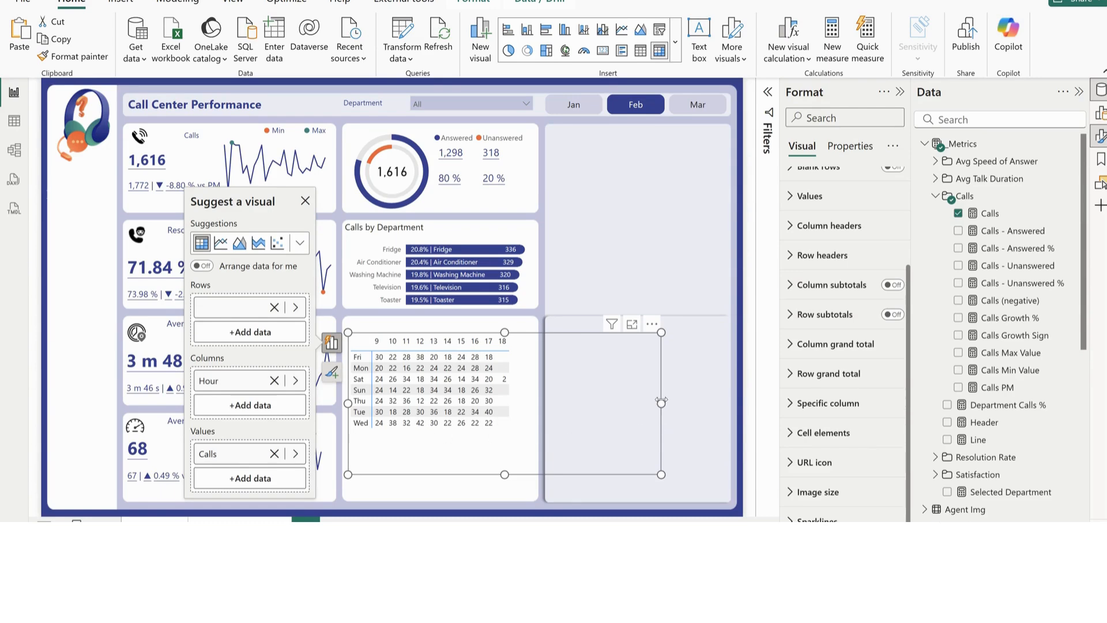
{"action": "left_click_drag", "start_coordinate": [661, 400], "coordinate": [522, 403]}
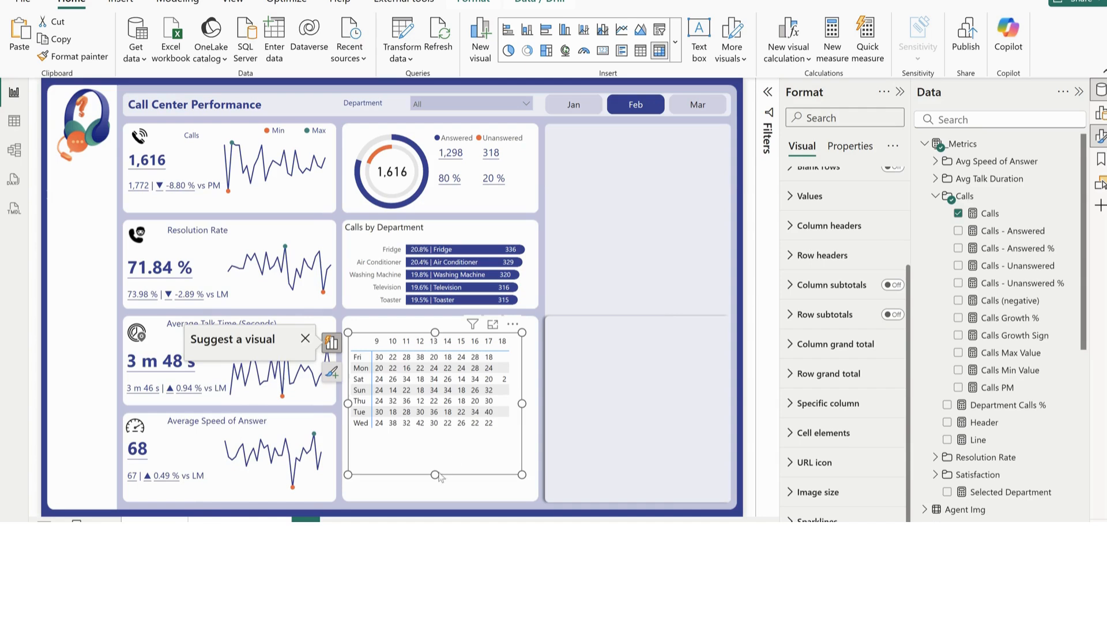
{"action": "left_click_drag", "start_coordinate": [438, 477], "coordinate": [459, 440]}
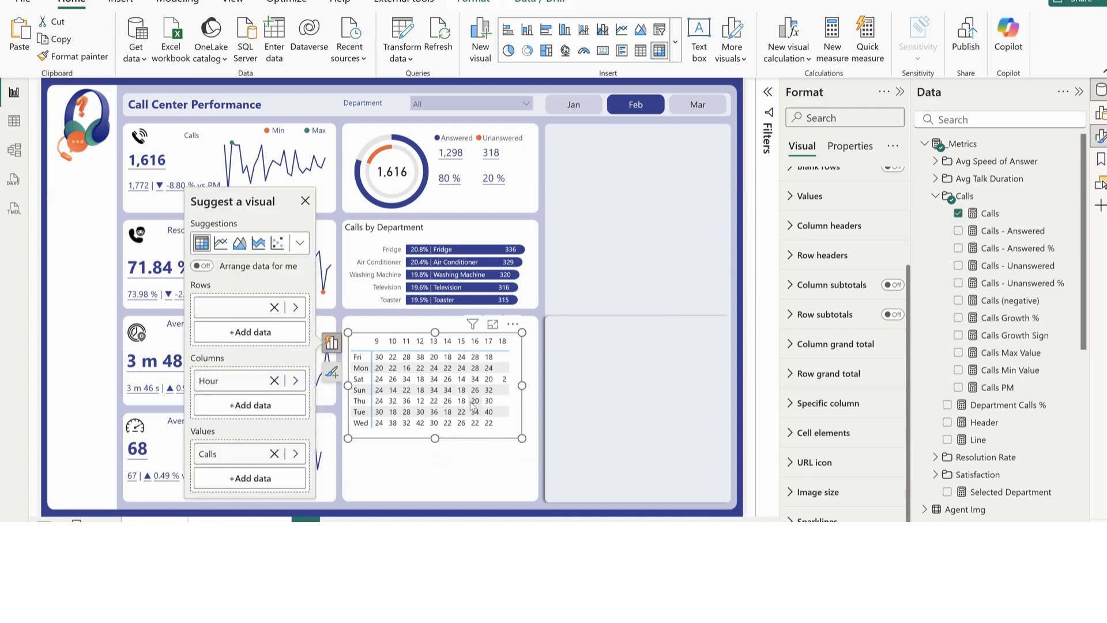
Set the matrix's style preset to None
{"action": "scroll", "coordinate": [828, 254], "scroll_direction": "up", "scroll_amount": 1}
{"action": "scroll", "coordinate": [829, 254], "scroll_direction": "up", "scroll_amount": 2}
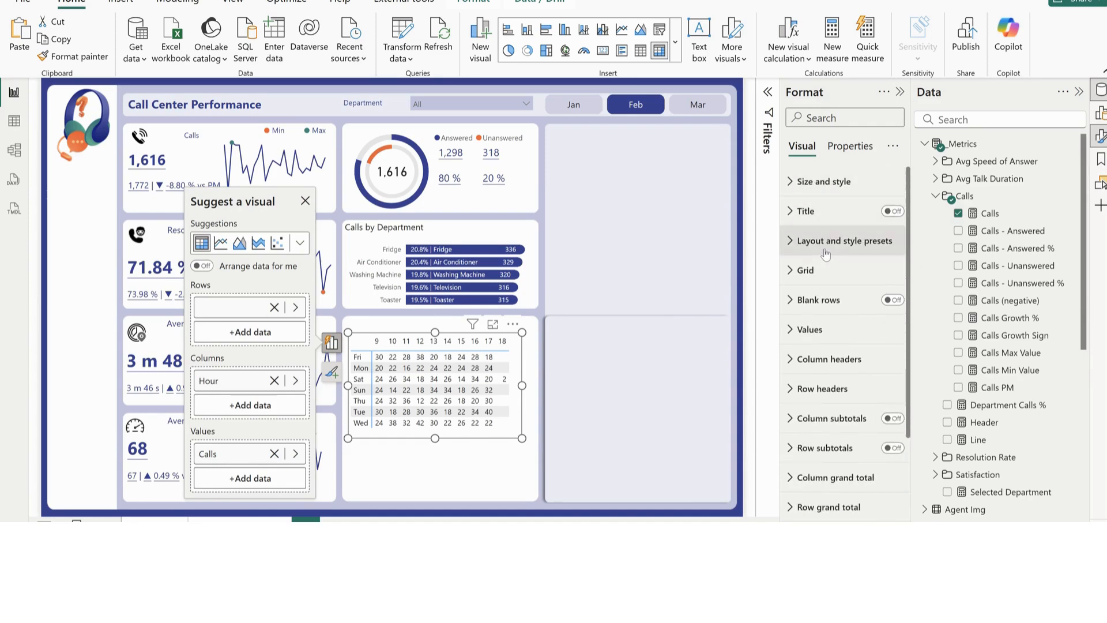
{"action": "left_click", "coordinate": [825, 241]}
{"action": "left_click", "coordinate": [821, 294]}
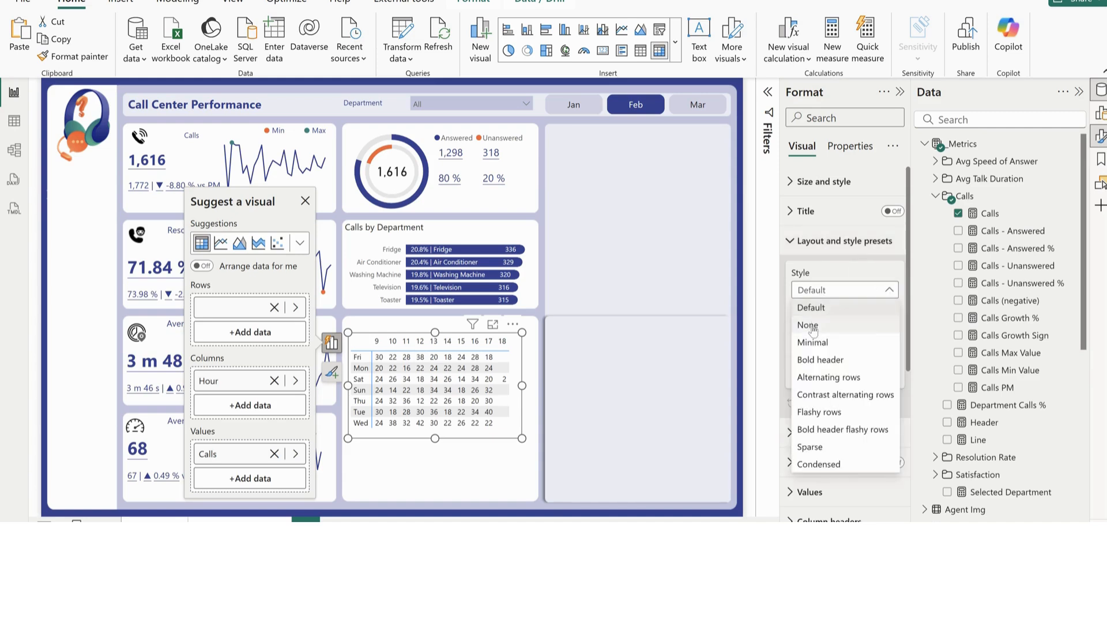
{"action": "left_click", "coordinate": [807, 324]}
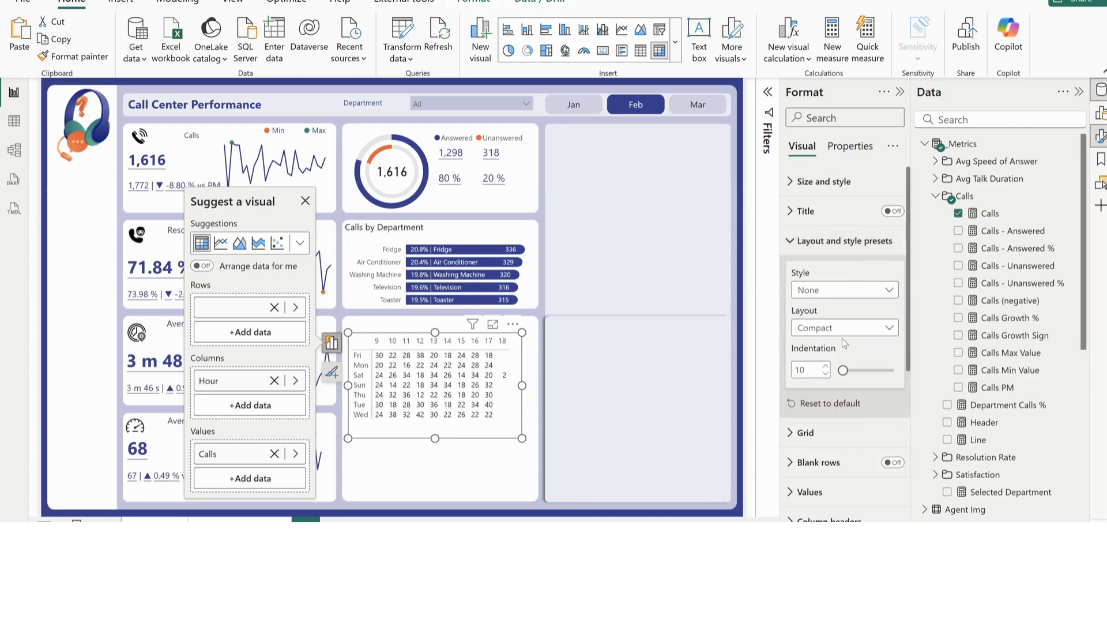
{"action": "left_click", "coordinate": [822, 241]}
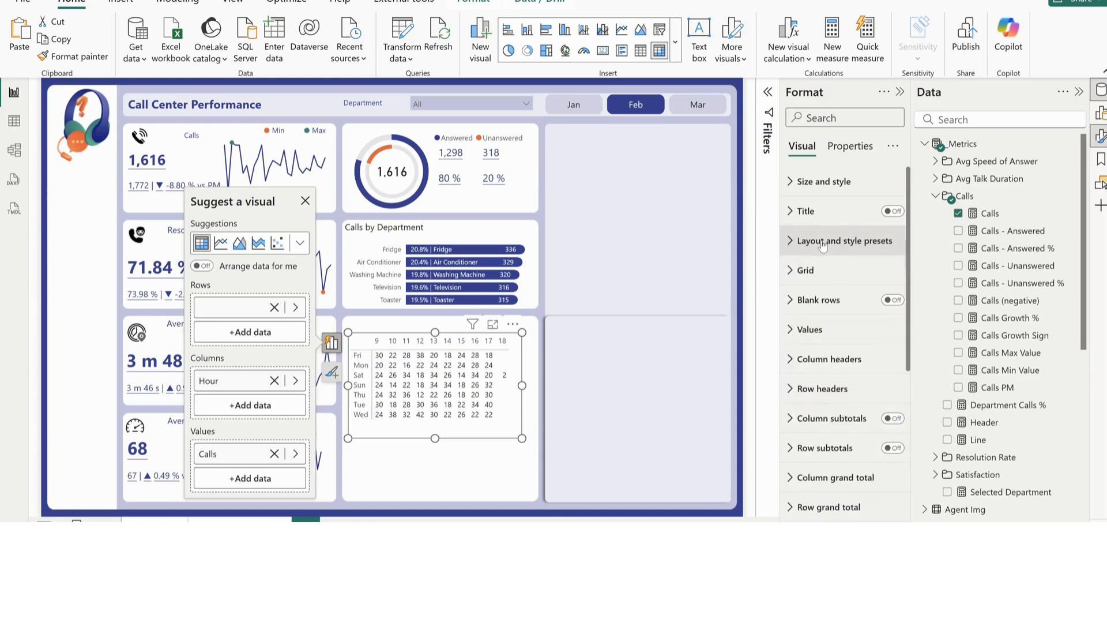
Remove the bottom border from the matrix's column header and the right border from its row headers
{"action": "left_click", "coordinate": [807, 270]}
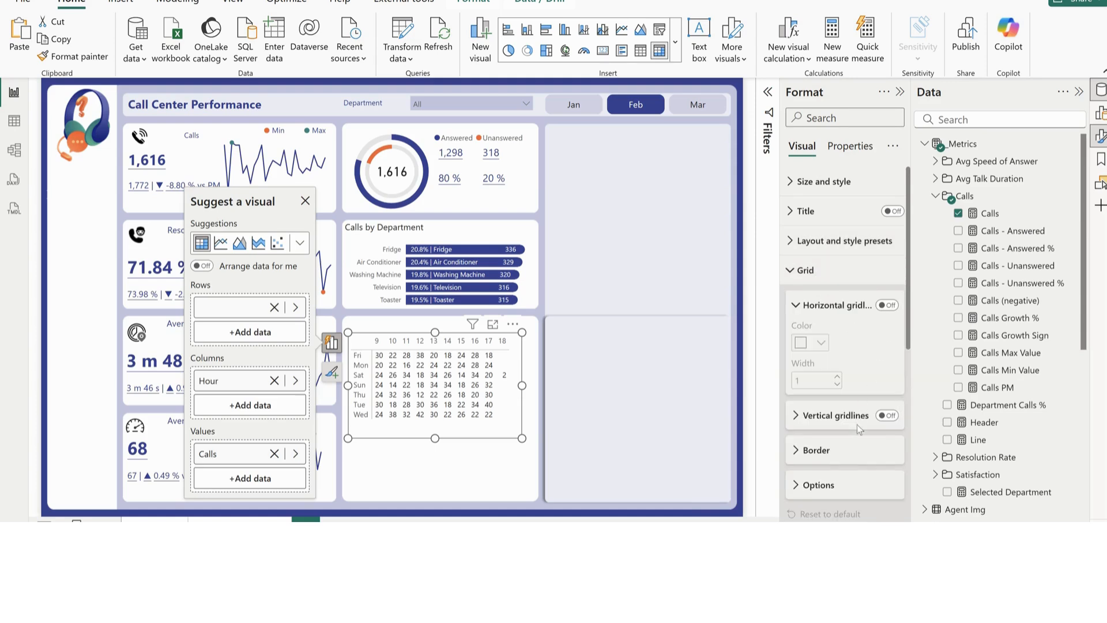
{"action": "scroll", "coordinate": [859, 431], "scroll_direction": "down", "scroll_amount": 1}
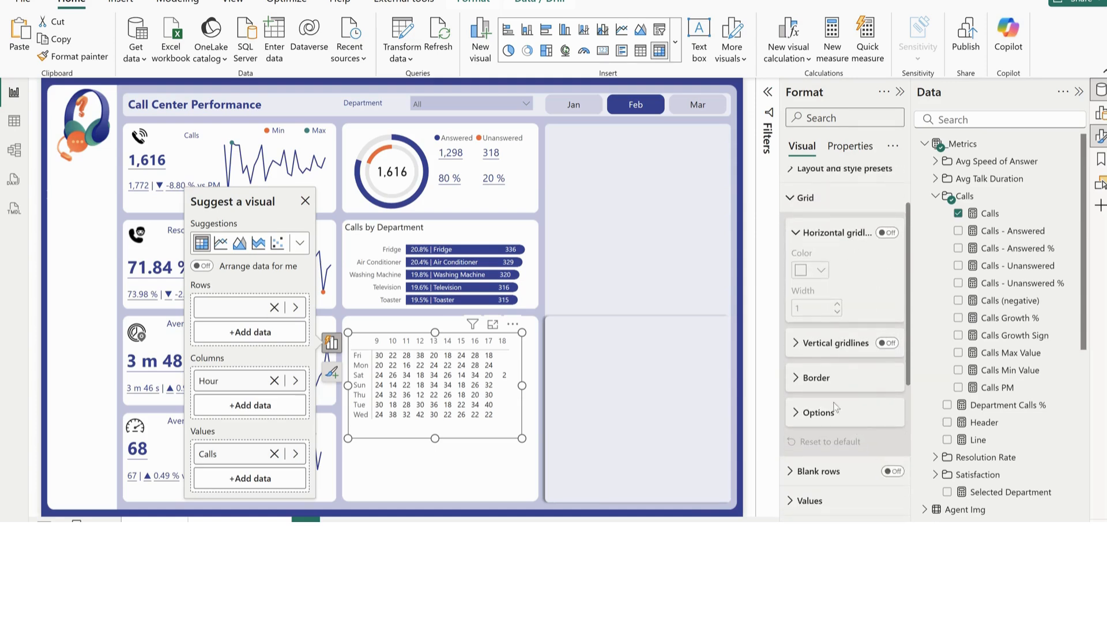
{"action": "left_click", "coordinate": [813, 377]}
{"action": "scroll", "coordinate": [813, 383], "scroll_direction": "down", "scroll_amount": 3}
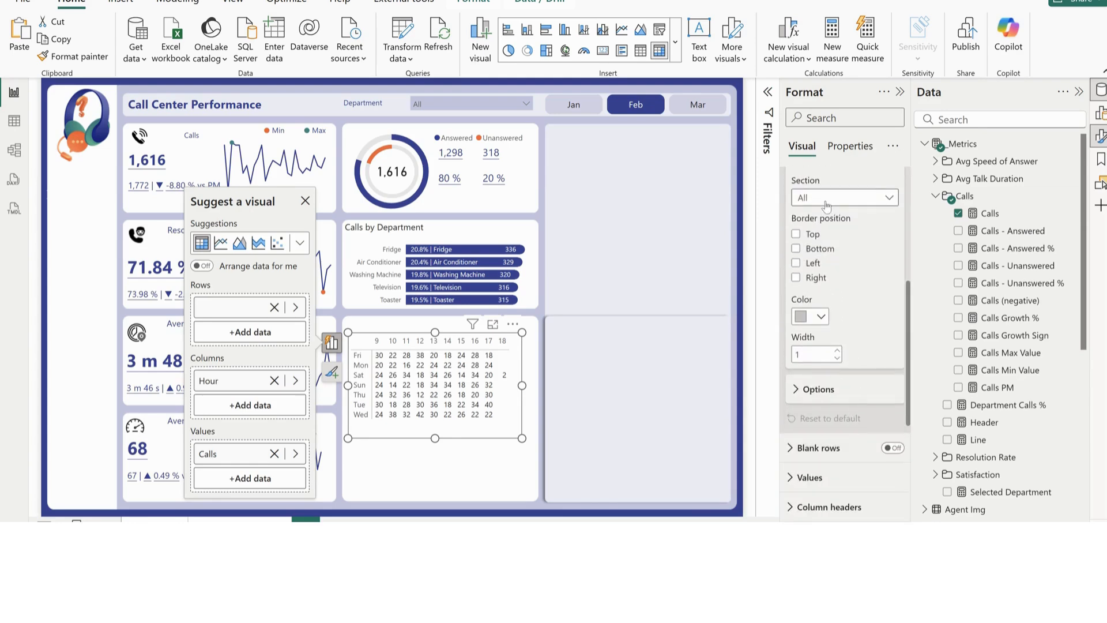
{"action": "left_click", "coordinate": [826, 206]}
{"action": "left_click", "coordinate": [824, 233]}
{"action": "left_click", "coordinate": [795, 249]}
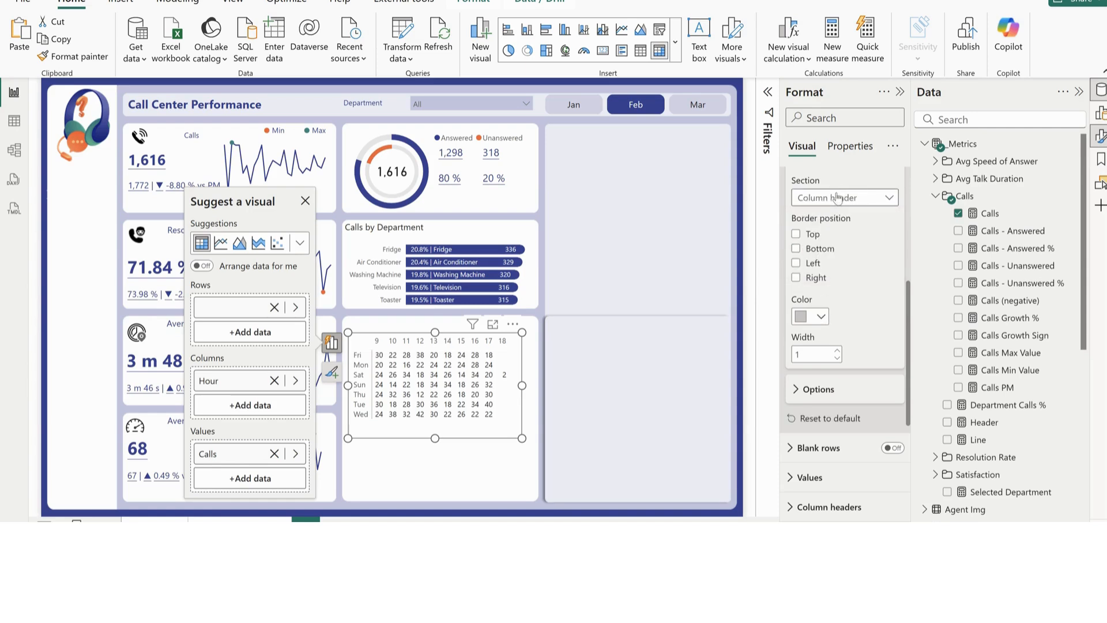
{"action": "left_click", "coordinate": [838, 198]}
{"action": "left_click", "coordinate": [823, 258]}
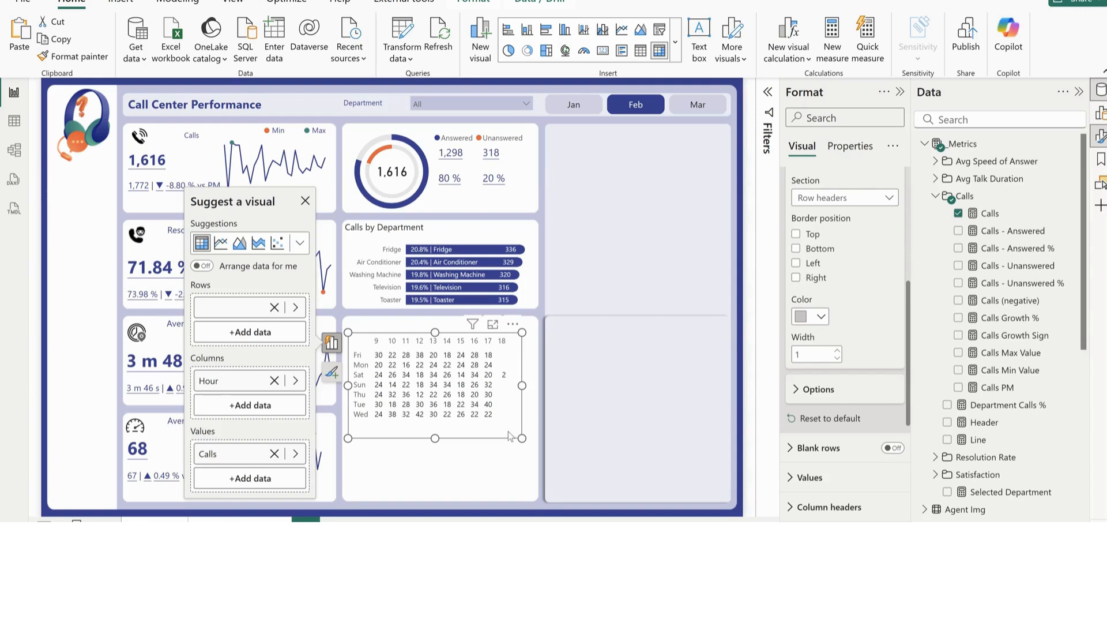
Nudge the matrix up slightly and turn on background color and font color conditional formatting for its Calls cells
{"action": "left_click_drag", "start_coordinate": [507, 431], "coordinate": [510, 425]}
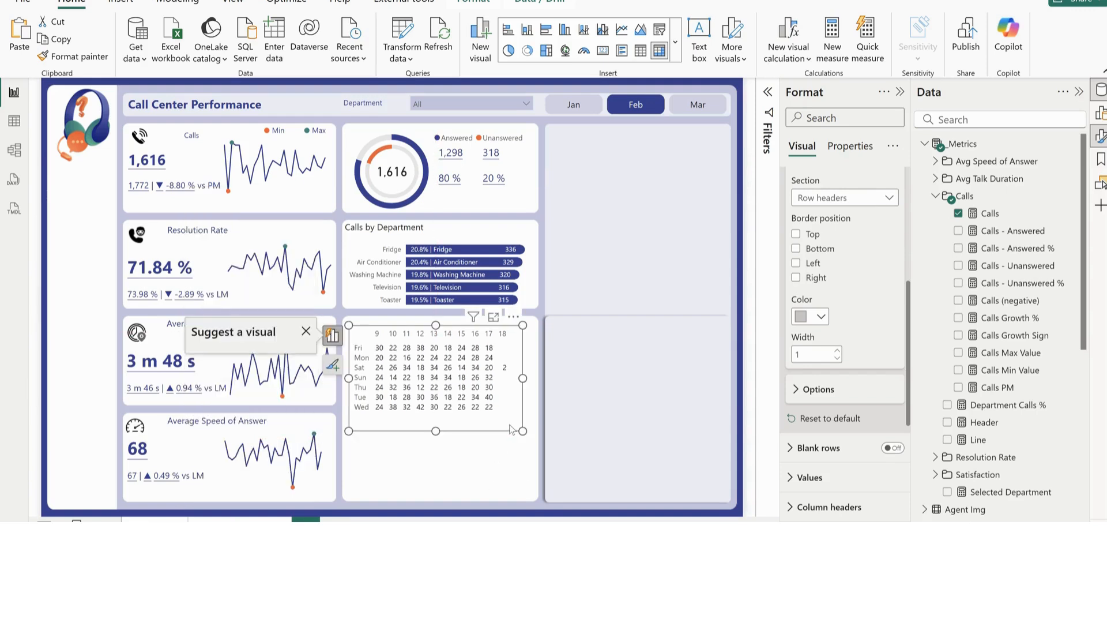
{"action": "scroll", "coordinate": [818, 388], "scroll_direction": "up", "scroll_amount": 5}
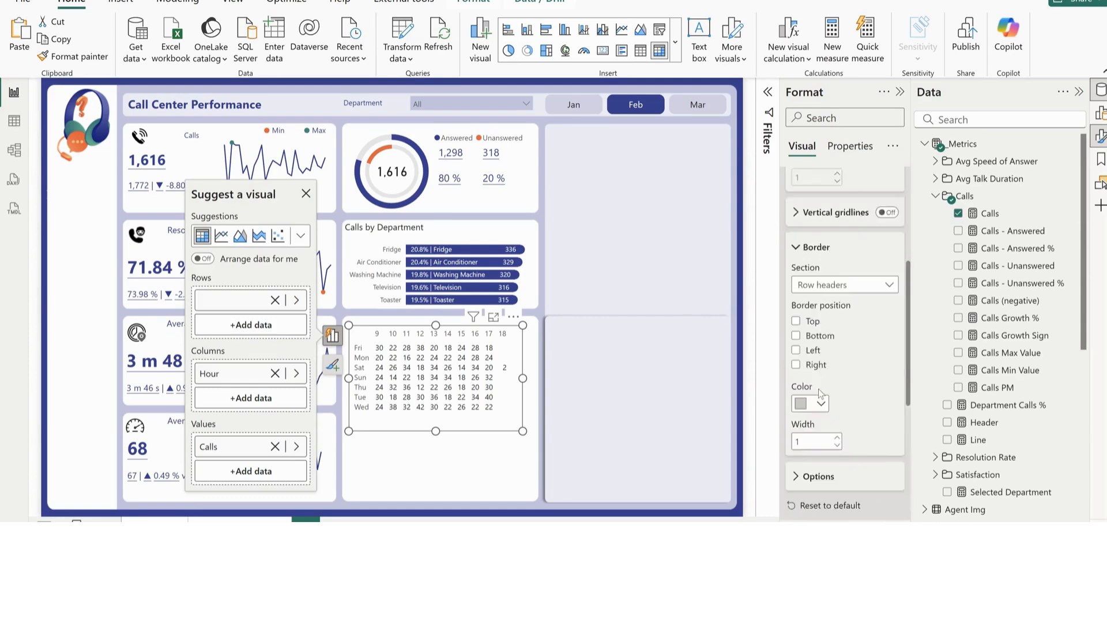
{"action": "left_click", "coordinate": [810, 276]}
{"action": "scroll", "coordinate": [818, 403], "scroll_direction": "down", "scroll_amount": 5}
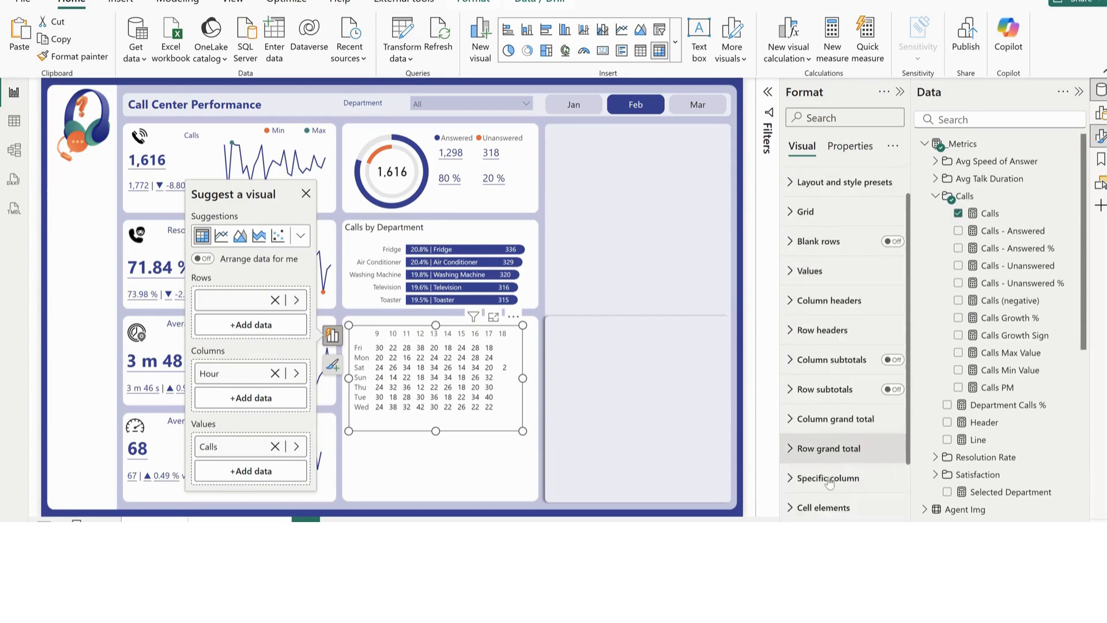
{"action": "left_click", "coordinate": [823, 438]}
{"action": "scroll", "coordinate": [857, 478], "scroll_direction": "down", "scroll_amount": 3}
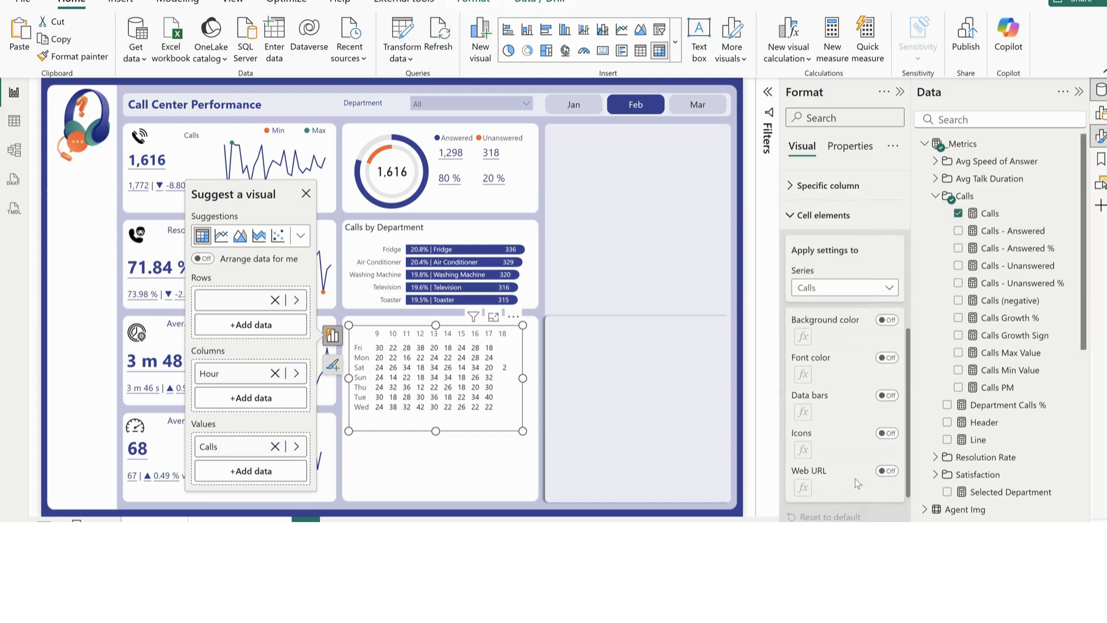
{"action": "left_click", "coordinate": [893, 321]}
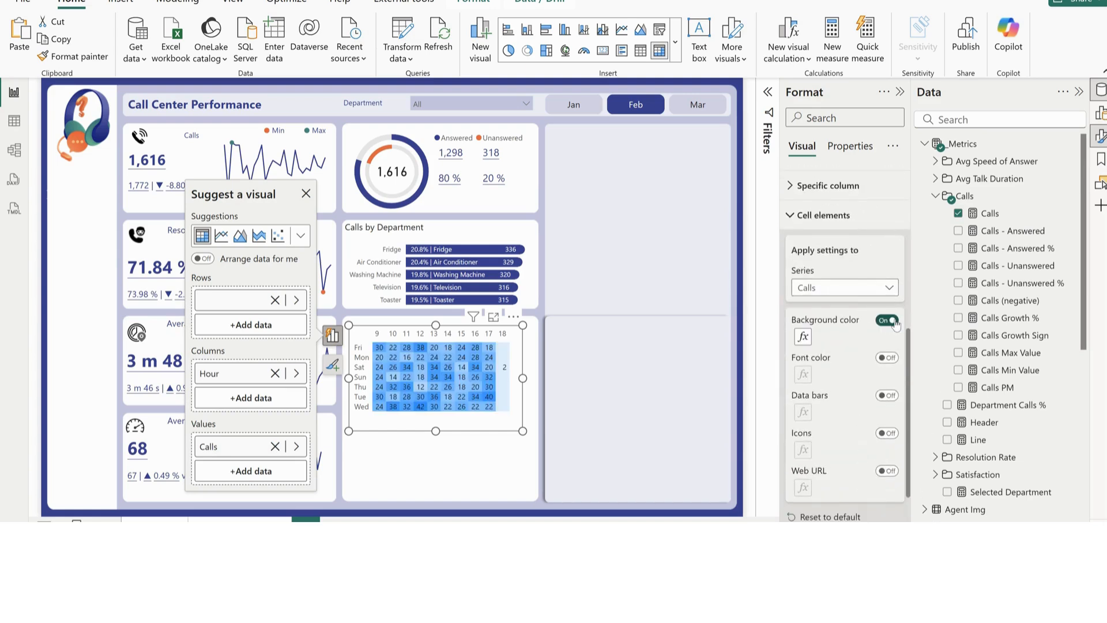
{"action": "left_click", "coordinate": [888, 358]}
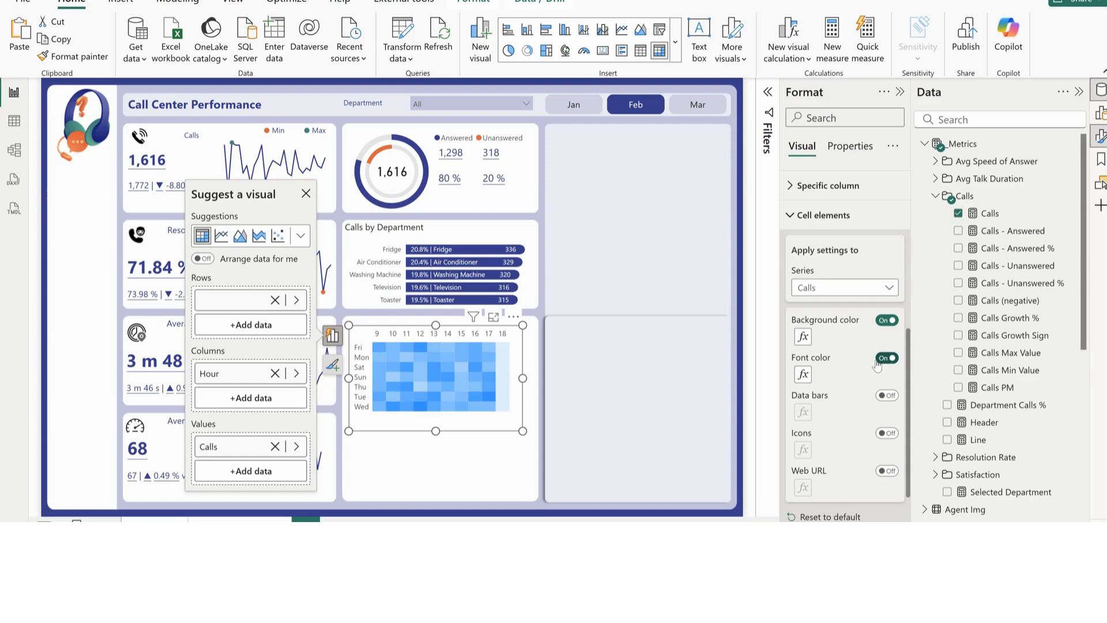
Set the matrix cells' background gradient from the lightest tint of theme blue at the minimum to dark blue at the maximum
{"action": "left_click", "coordinate": [803, 337]}
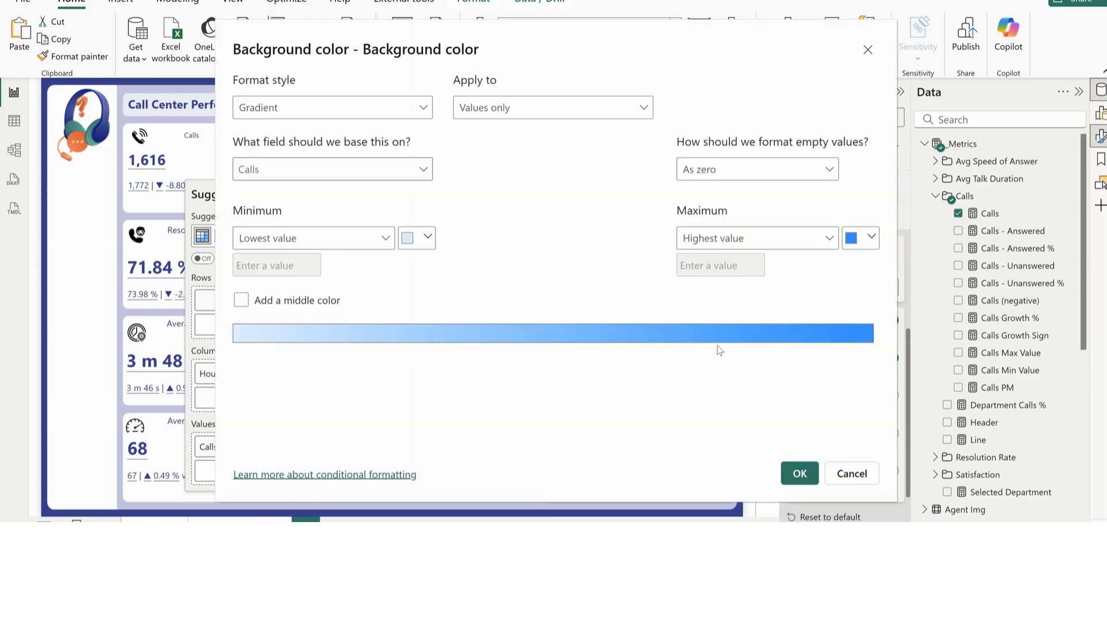
{"action": "left_click", "coordinate": [860, 246]}
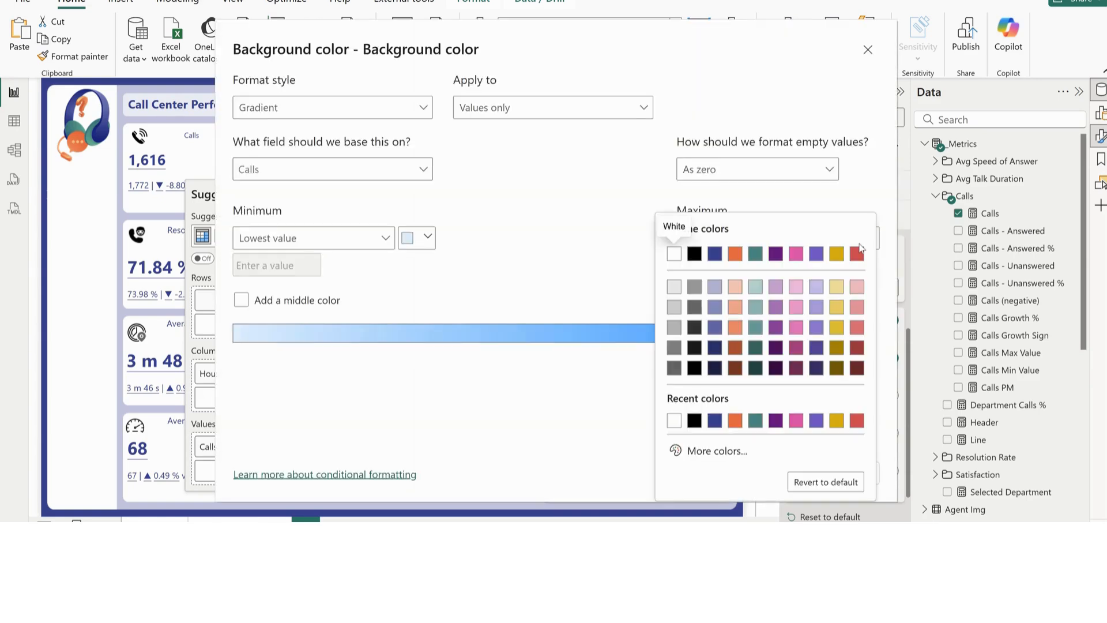
{"action": "left_click", "coordinate": [714, 421]}
{"action": "left_click", "coordinate": [427, 237]}
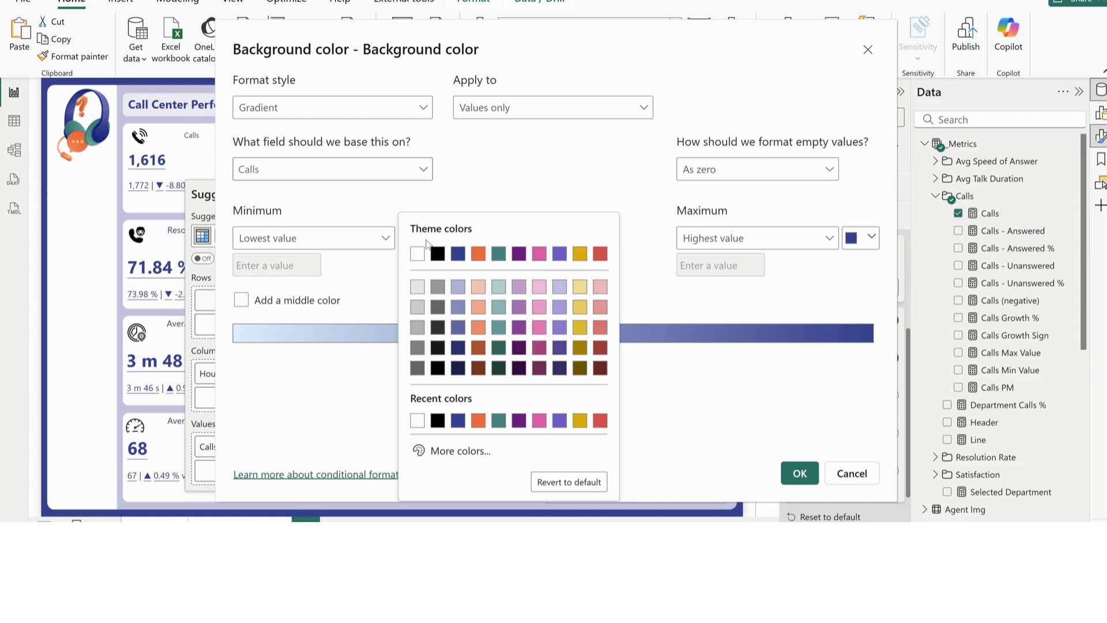
{"action": "left_click", "coordinate": [459, 291]}
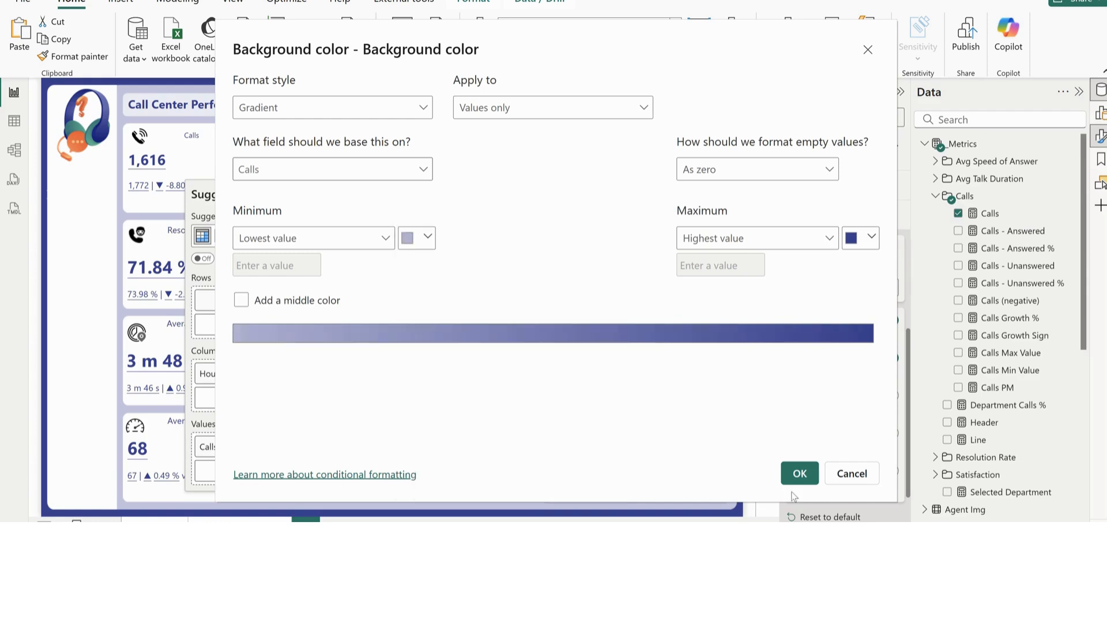
{"action": "left_click", "coordinate": [800, 473]}
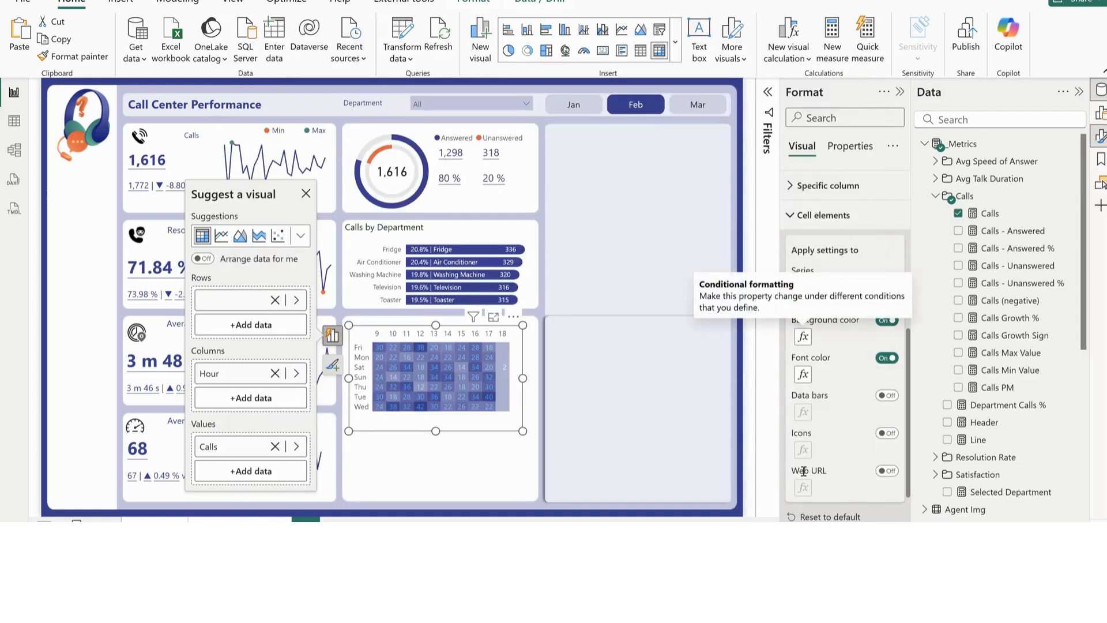
Set the matrix's font color gradient from the lightest tint of theme blue at the minimum to dark blue at the maximum
{"action": "left_click", "coordinate": [804, 375]}
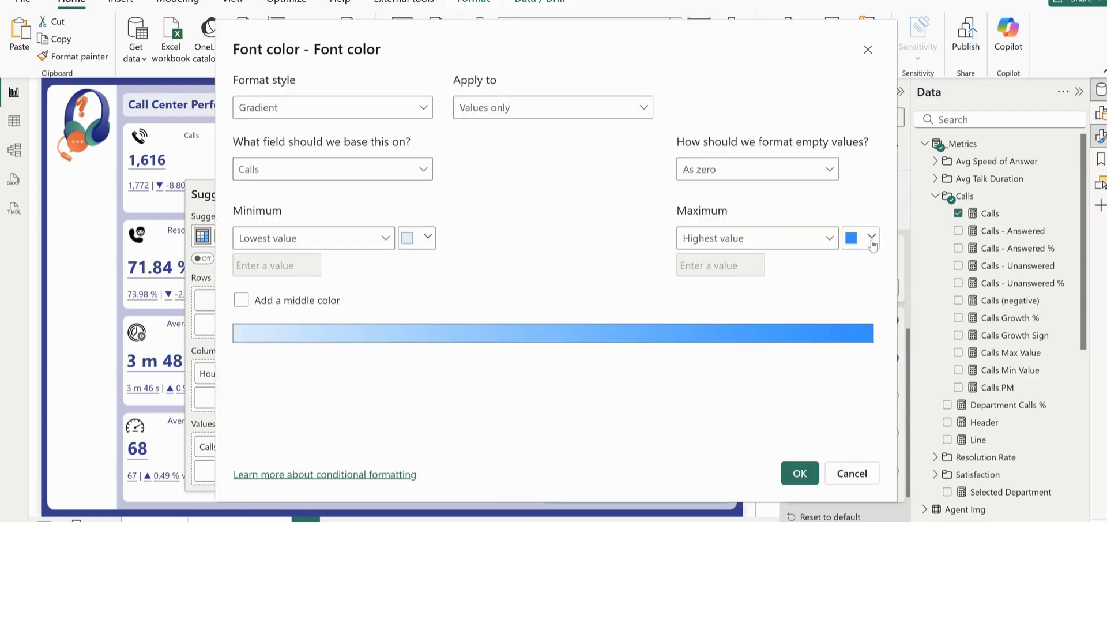
{"action": "left_click", "coordinate": [871, 238]}
{"action": "left_click", "coordinate": [716, 420]}
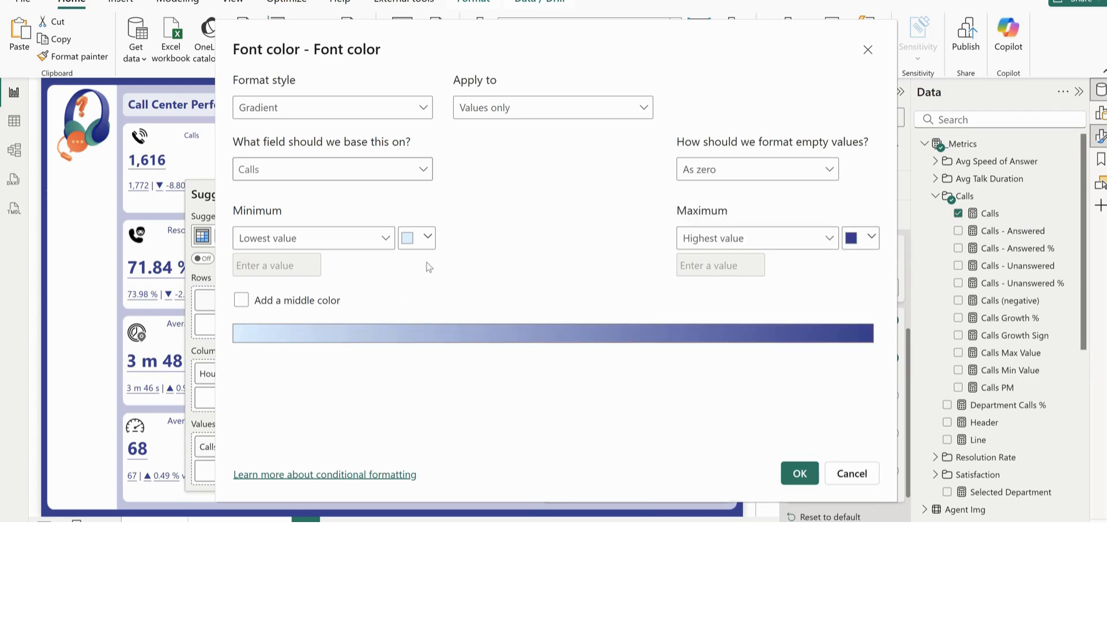
{"action": "left_click", "coordinate": [427, 238]}
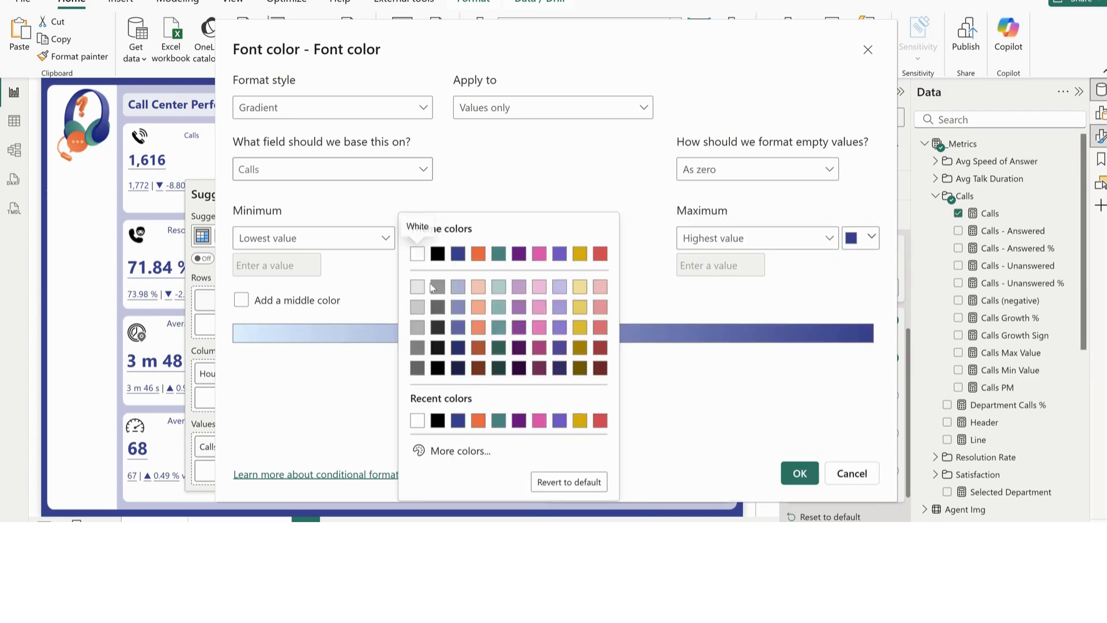
{"action": "left_click", "coordinate": [458, 288]}
{"action": "left_click", "coordinate": [799, 473]}
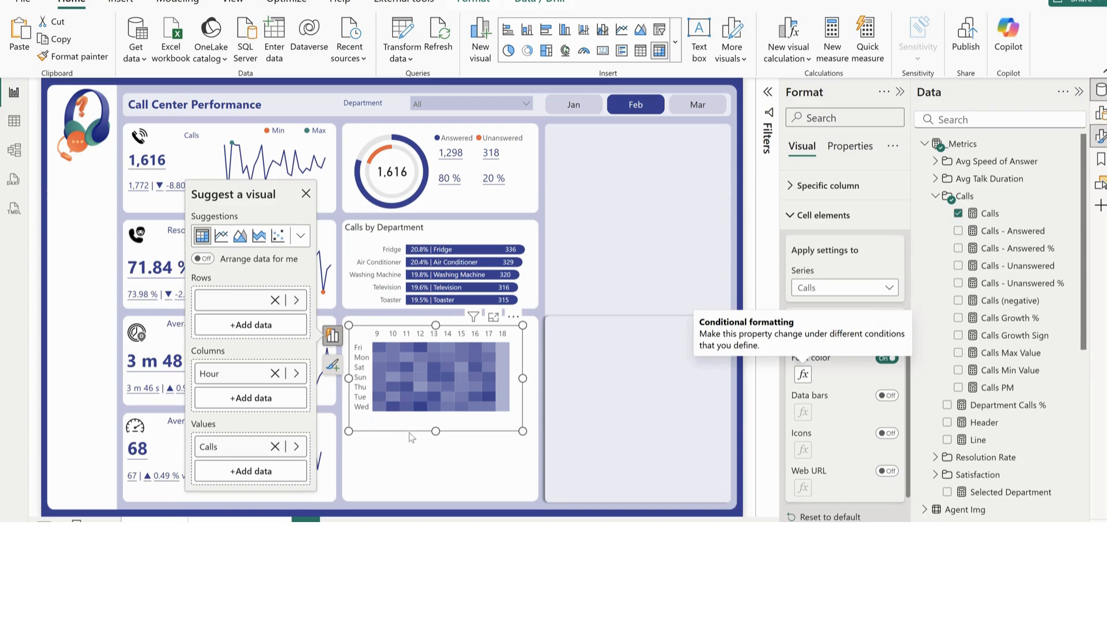
Turn on the matrix's horizontal and vertical gridlines and make the horizontal gridlines white
{"action": "left_click", "coordinate": [823, 216]}
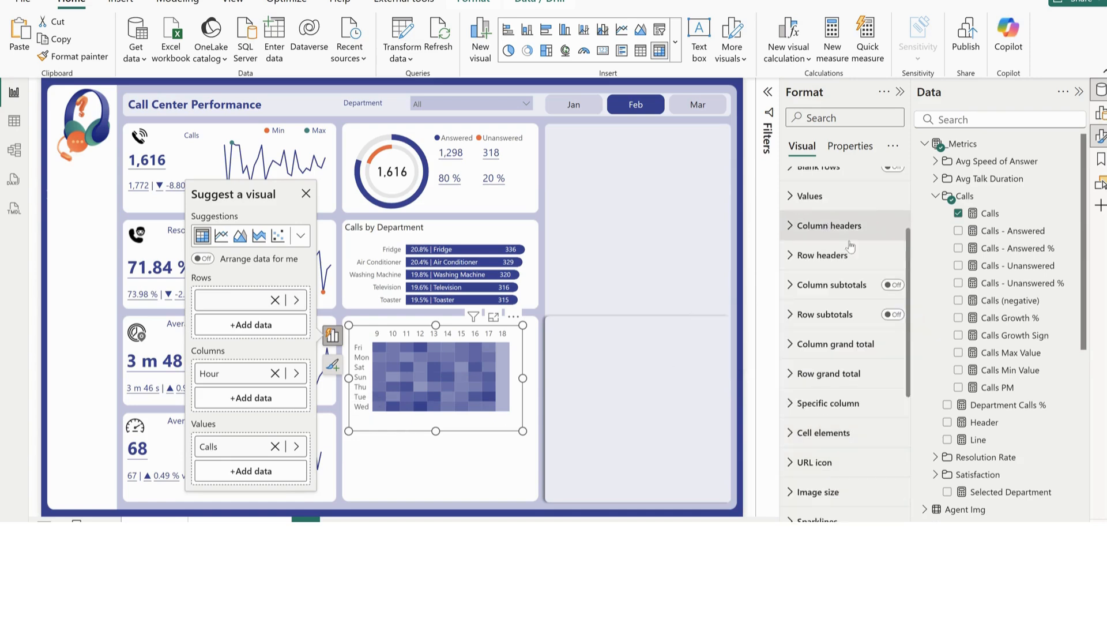
{"action": "scroll", "coordinate": [799, 321], "scroll_direction": "up", "scroll_amount": 3}
{"action": "left_click", "coordinate": [828, 269]}
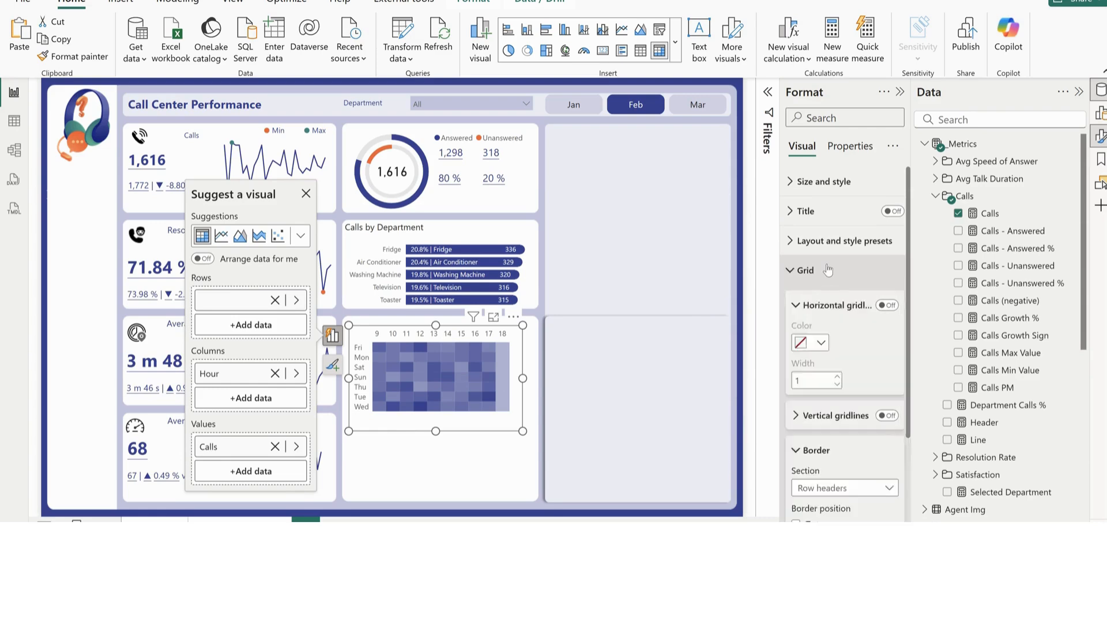
{"action": "left_click", "coordinate": [886, 306]}
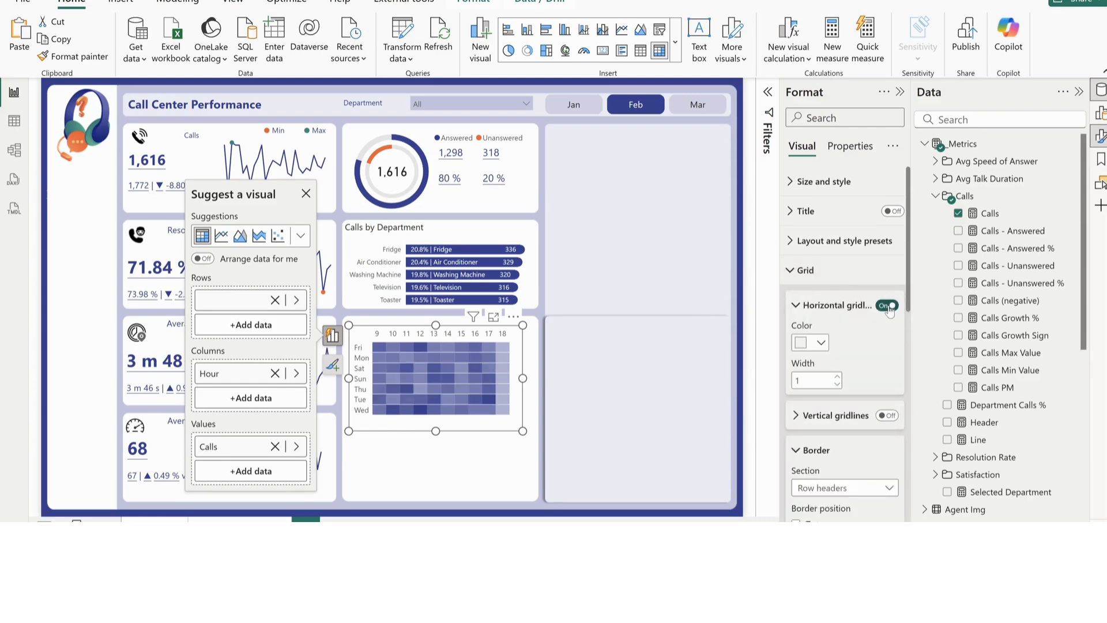
{"action": "left_click", "coordinate": [888, 416]}
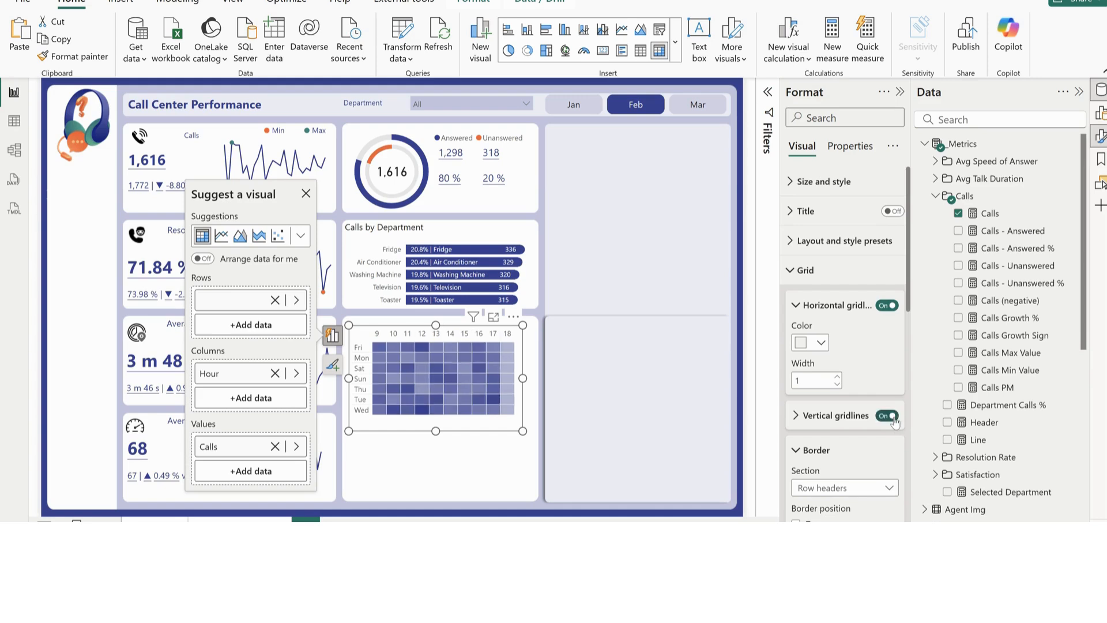
{"action": "left_click", "coordinate": [825, 344]}
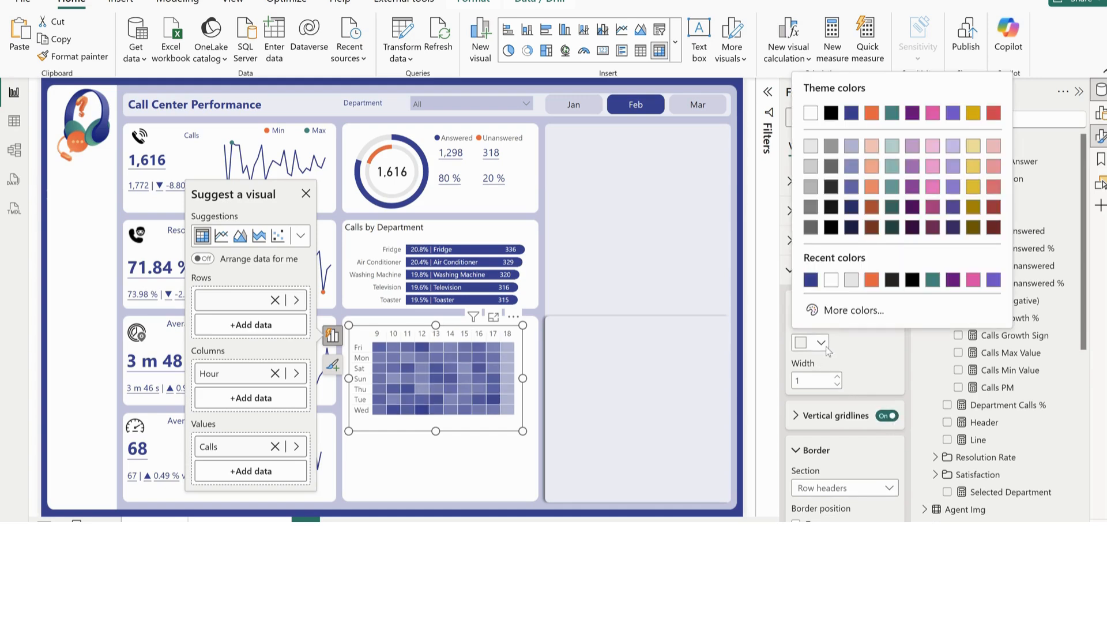
{"action": "left_click", "coordinate": [830, 280]}
Set the border color of the matrix's row headers to white
{"action": "scroll", "coordinate": [875, 451], "scroll_direction": "down", "scroll_amount": 3}
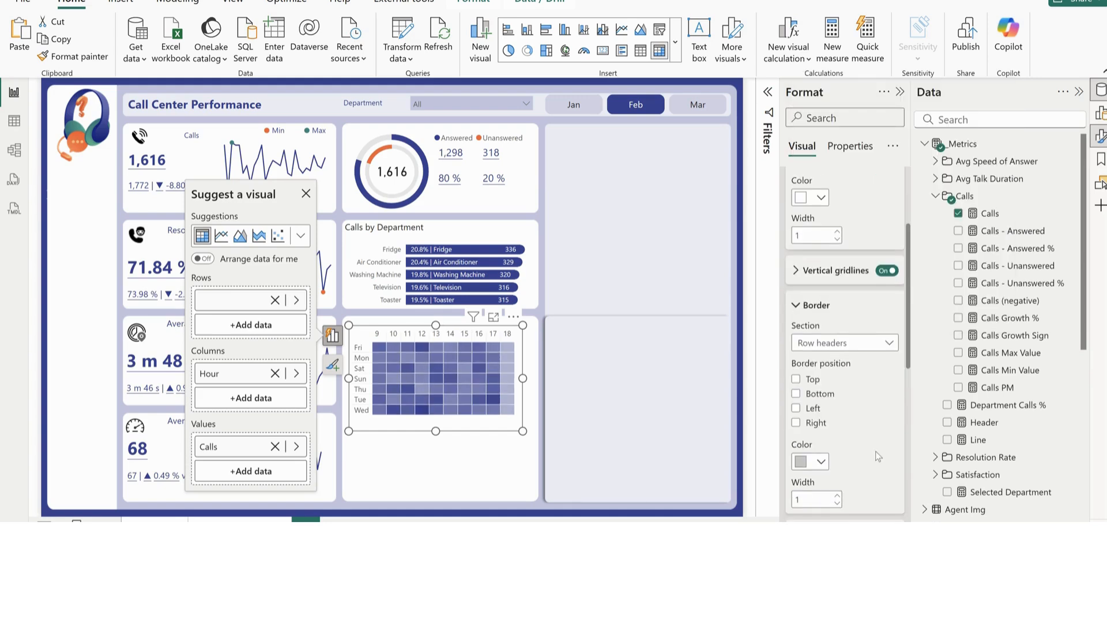
{"action": "left_click", "coordinate": [820, 461]}
{"action": "left_click", "coordinate": [809, 398]}
{"action": "scroll", "coordinate": [839, 454], "scroll_direction": "down", "scroll_amount": 10}
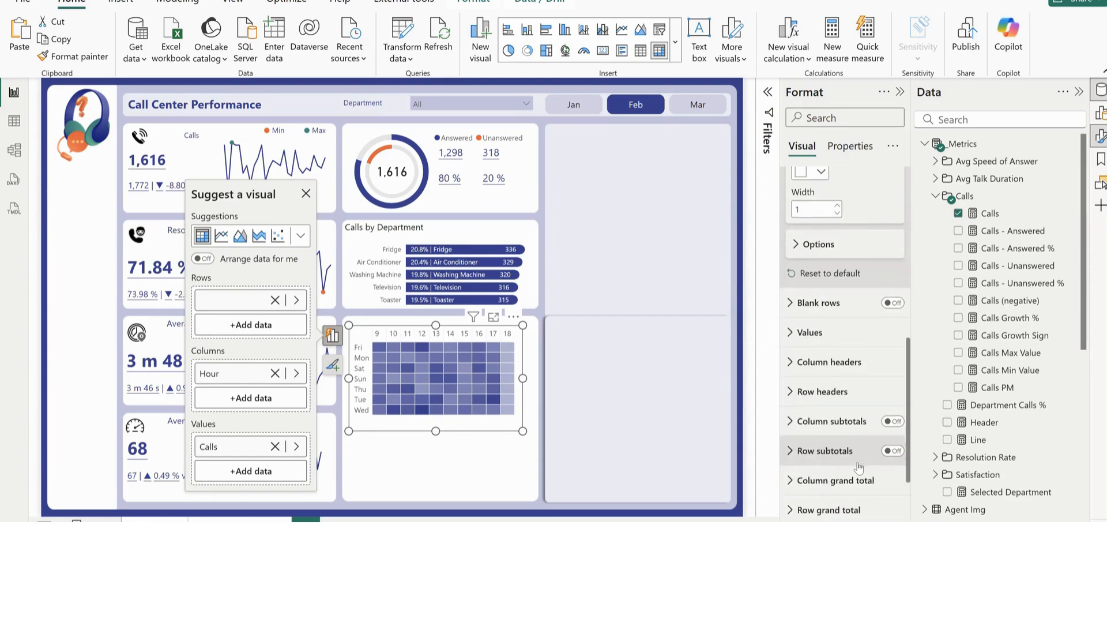
{"action": "left_click", "coordinate": [819, 440]}
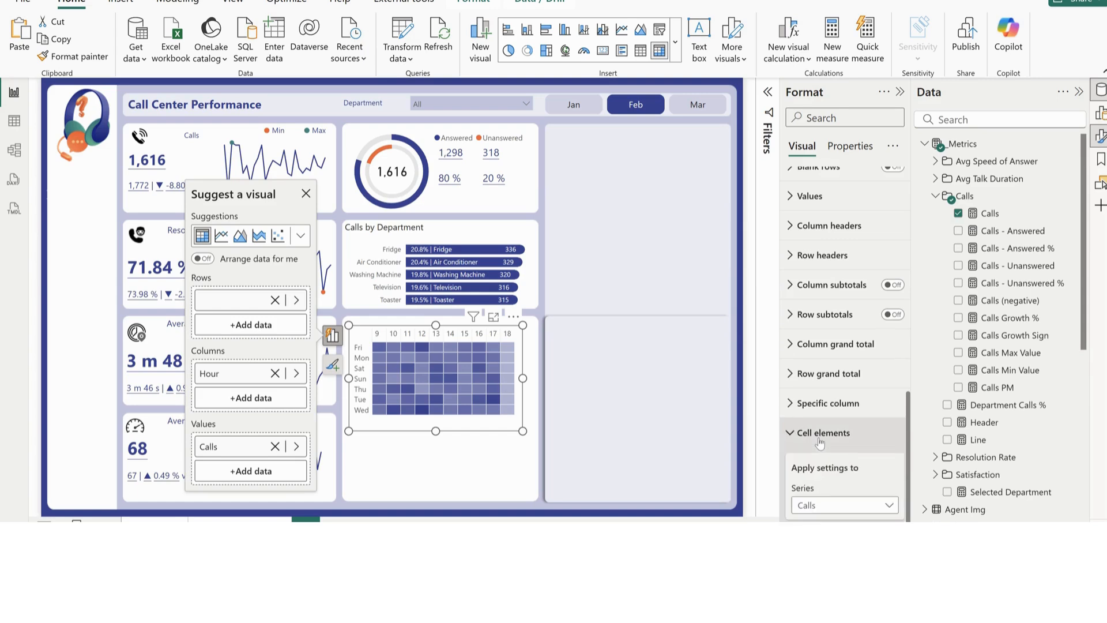
{"action": "scroll", "coordinate": [822, 489], "scroll_direction": "down", "scroll_amount": 4}
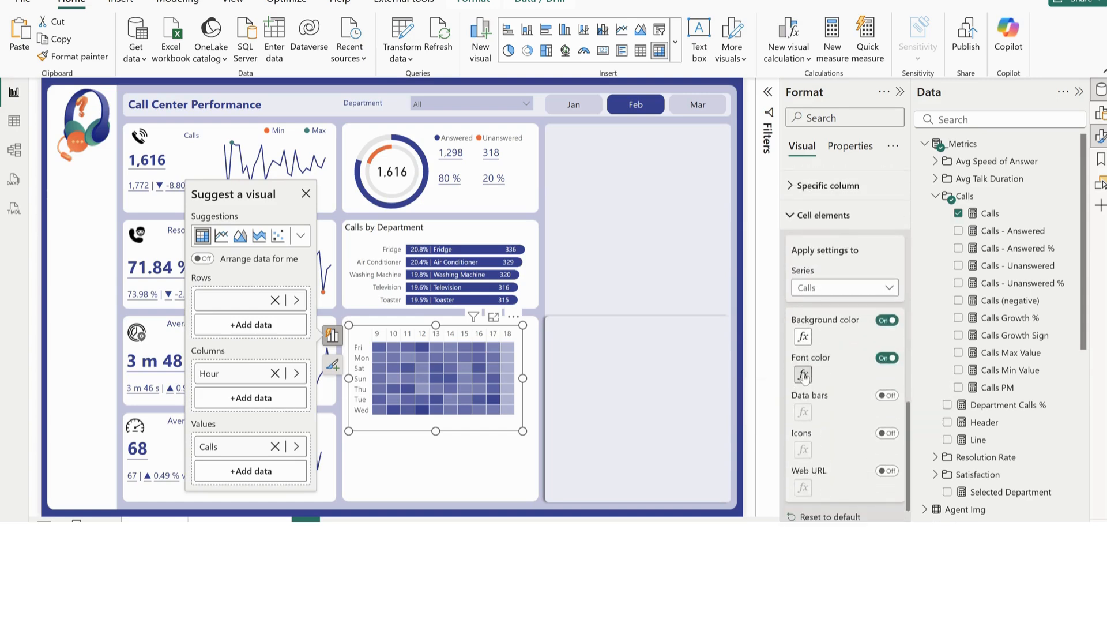
Insert a clustered bar chart and move it into the empty card beside the heatmap matrix
{"action": "left_click", "coordinate": [524, 452]}
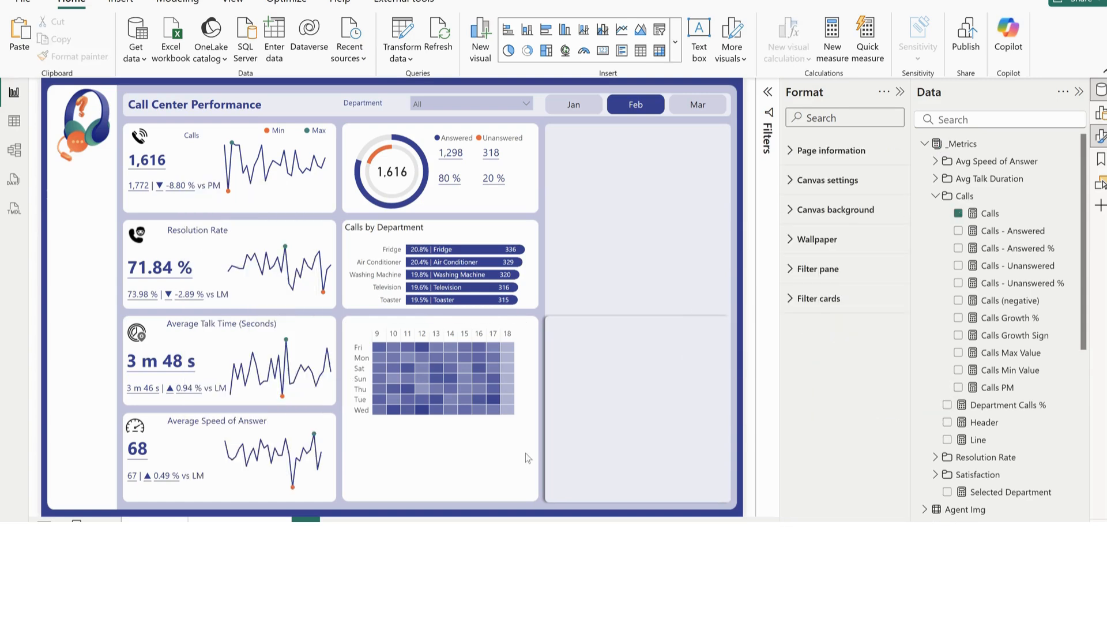
{"action": "left_click", "coordinate": [546, 30]}
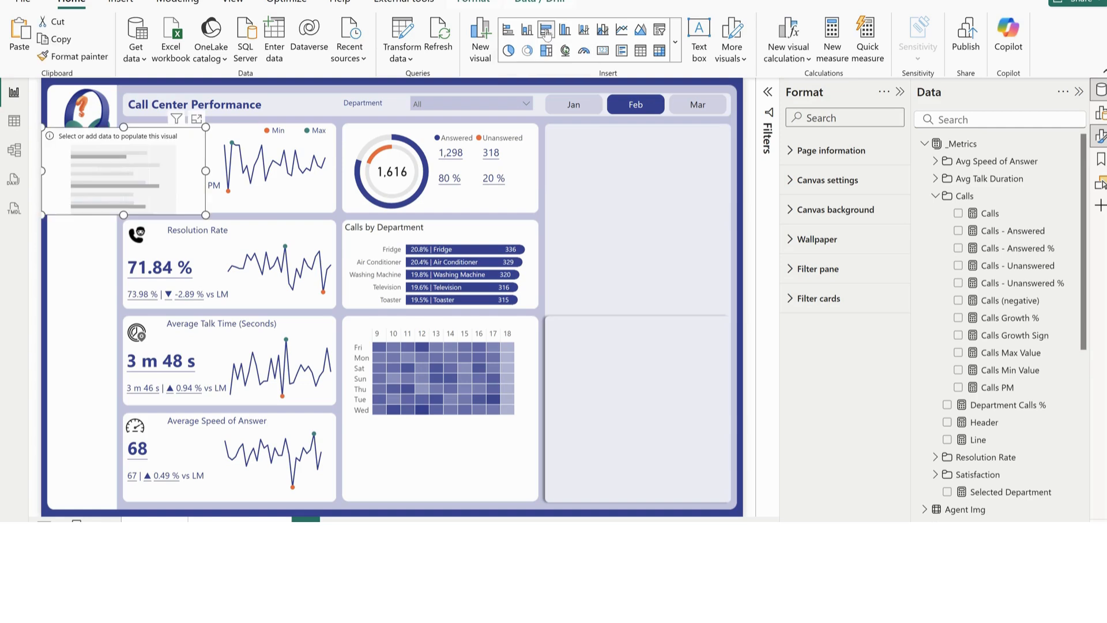
{"action": "left_click_drag", "start_coordinate": [117, 191], "coordinate": [618, 370]}
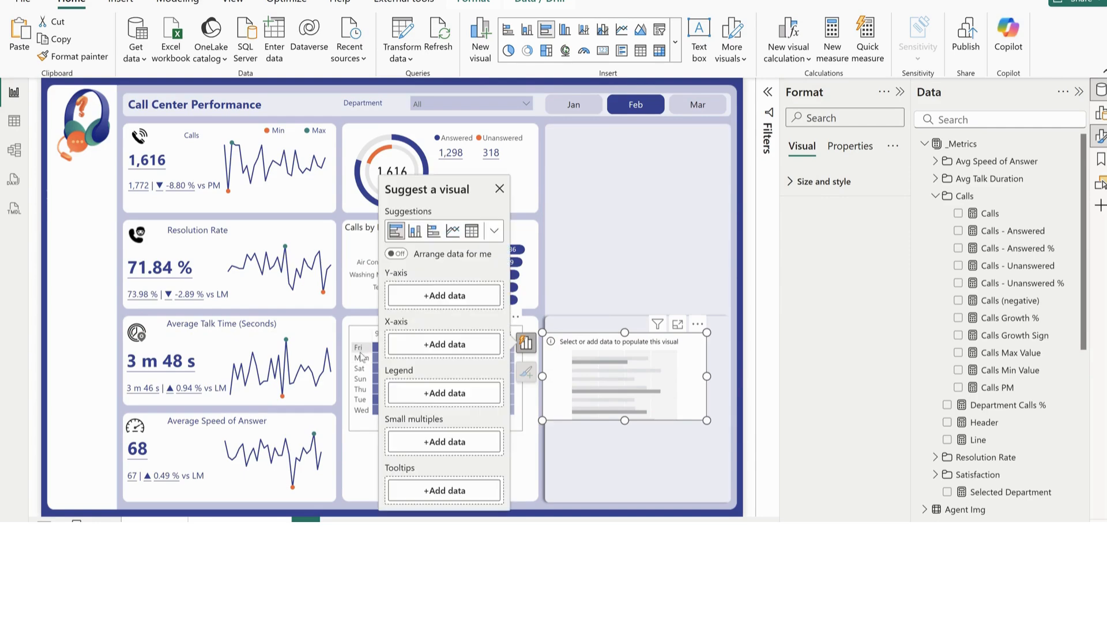
Sort the Calendar table's Weekday column by WeekdayNum
{"action": "left_click", "coordinate": [364, 427]}
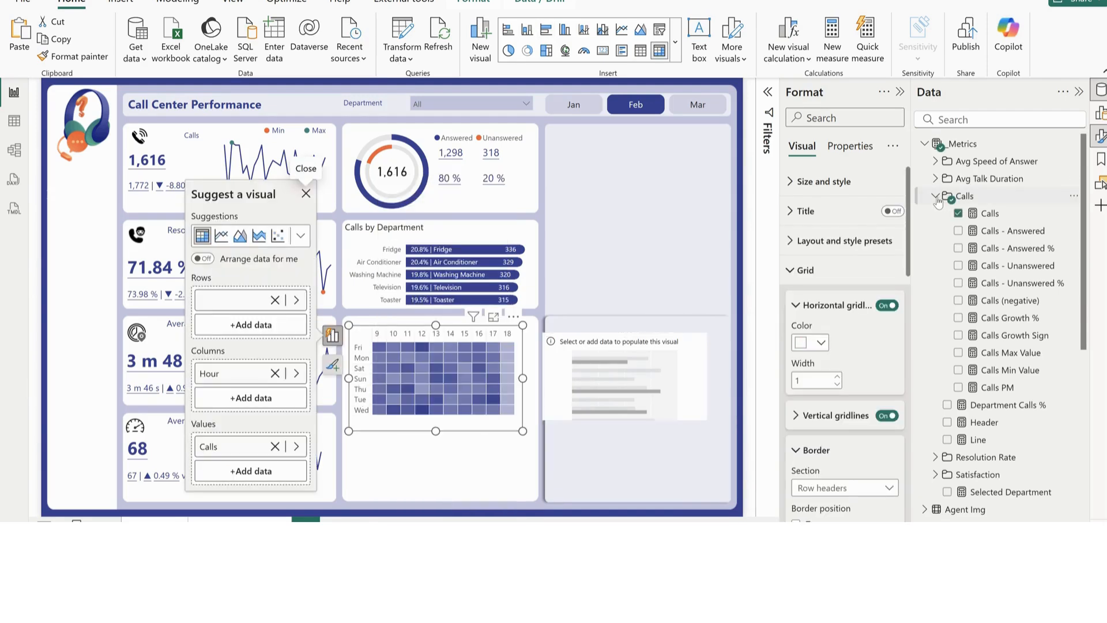
{"action": "left_click", "coordinate": [936, 196]}
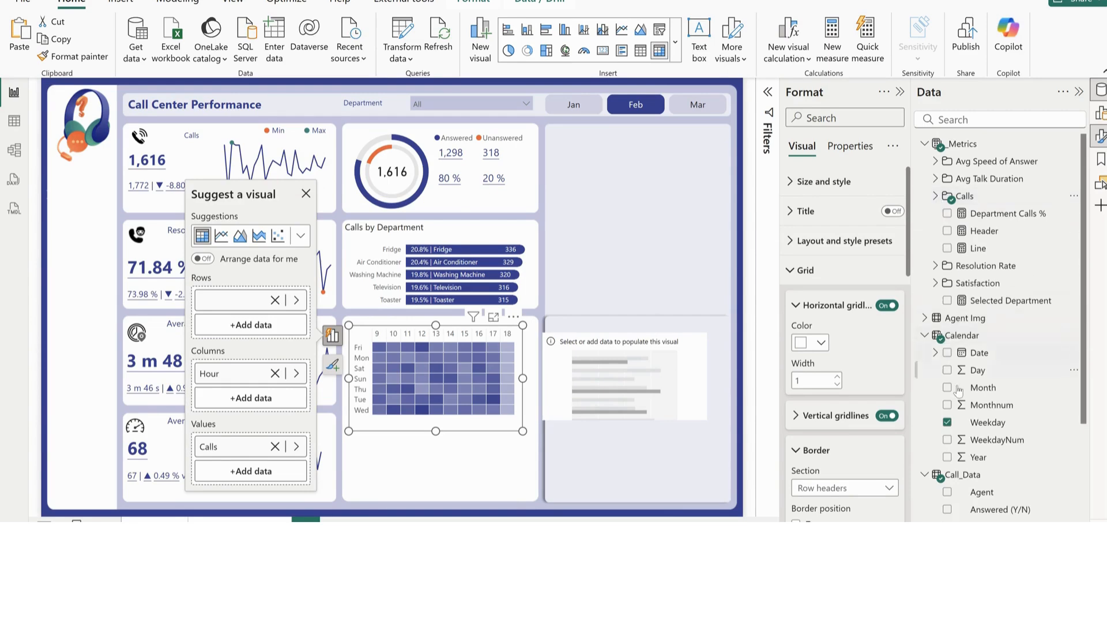
{"action": "scroll", "coordinate": [968, 410], "scroll_direction": "down", "scroll_amount": 2}
{"action": "scroll", "coordinate": [968, 410], "scroll_direction": "down", "scroll_amount": 2}
{"action": "left_click", "coordinate": [989, 279]}
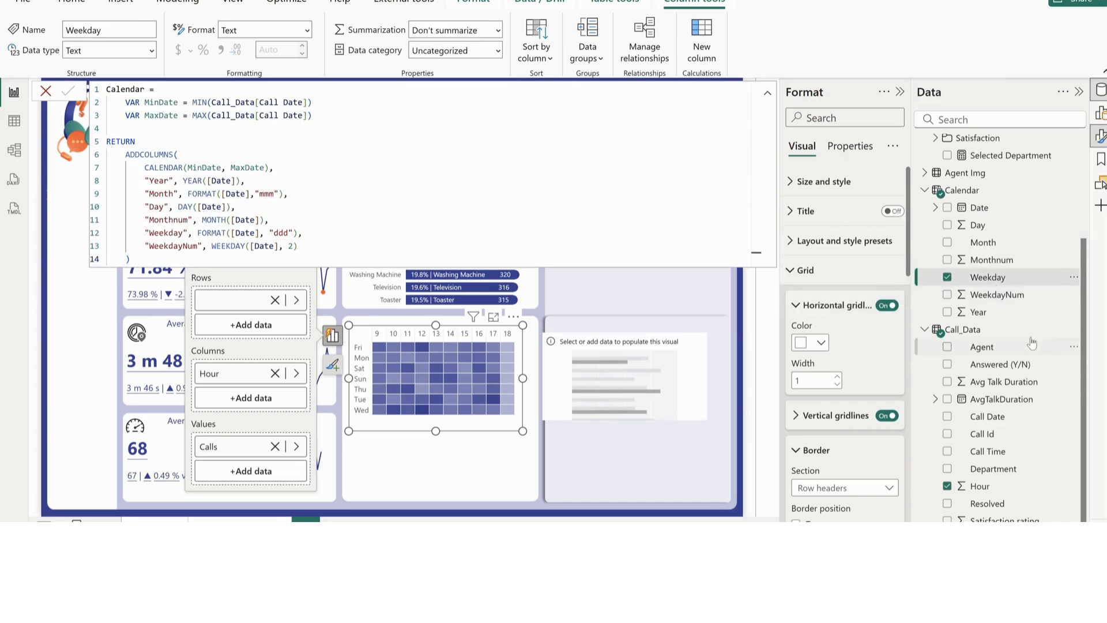
{"action": "left_click", "coordinate": [537, 62]}
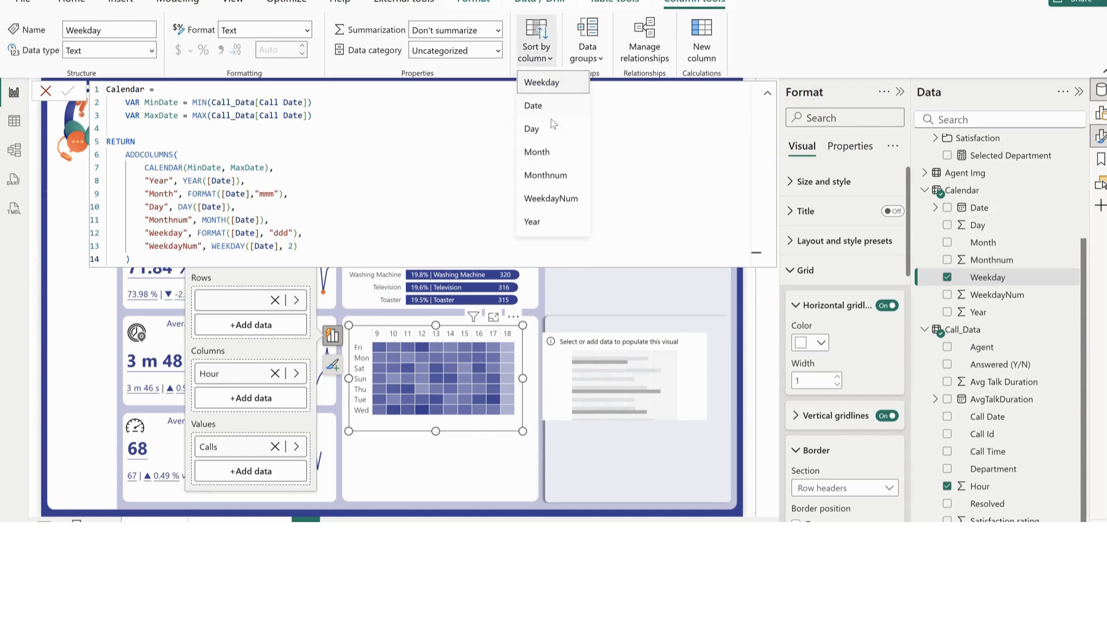
{"action": "left_click", "coordinate": [543, 199]}
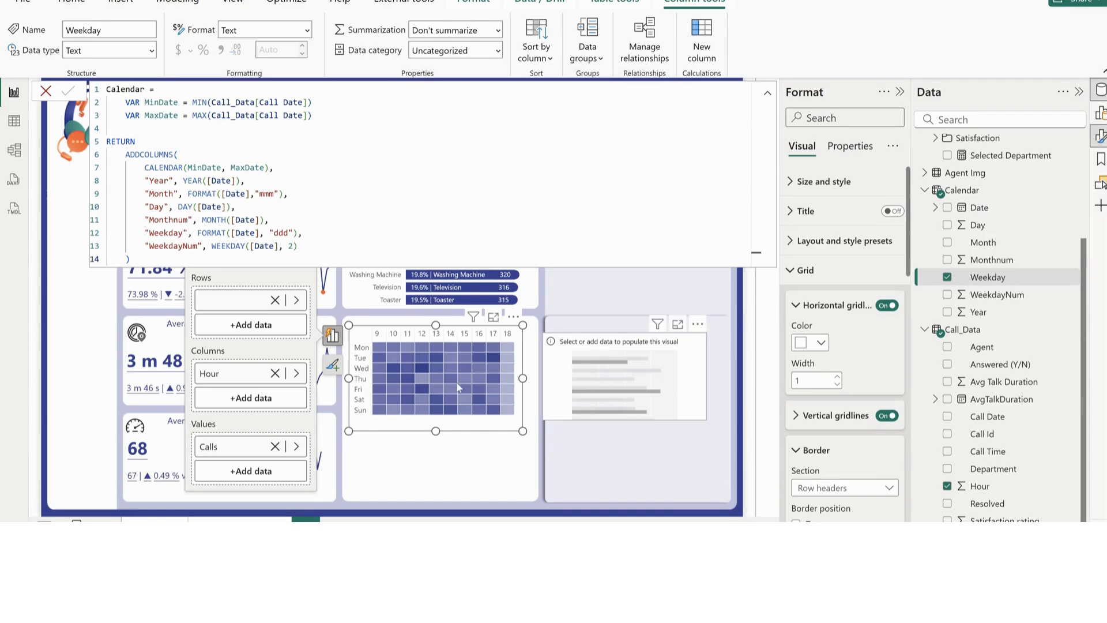
Add the Calendar table's Weekday field to the Y-axis of the empty bar chart
{"action": "left_click", "coordinate": [606, 362]}
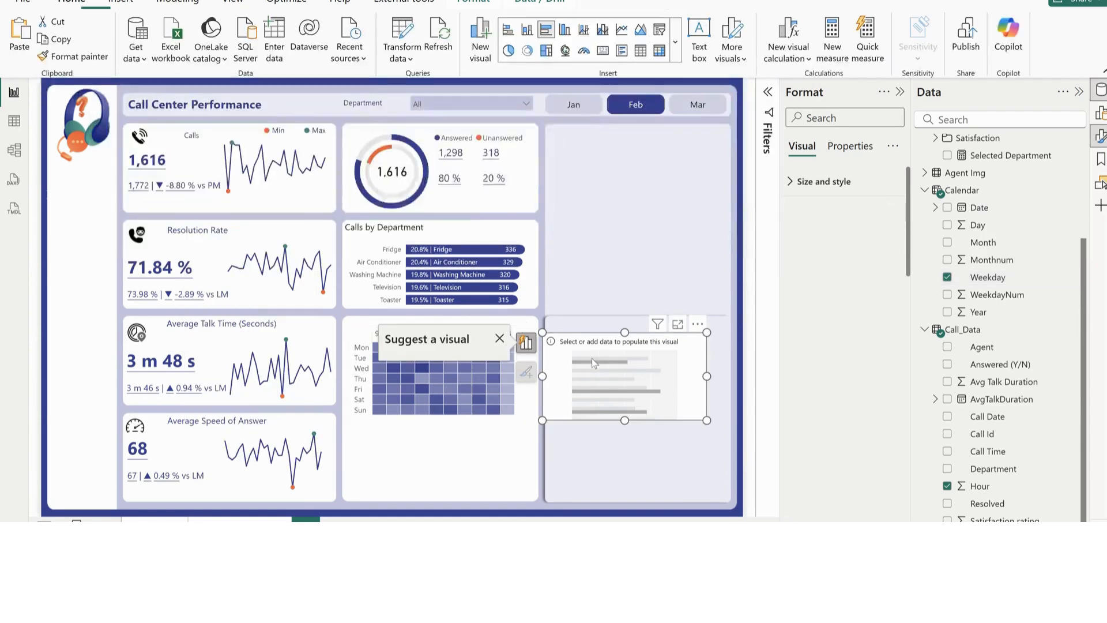
{"action": "left_click", "coordinate": [946, 278]}
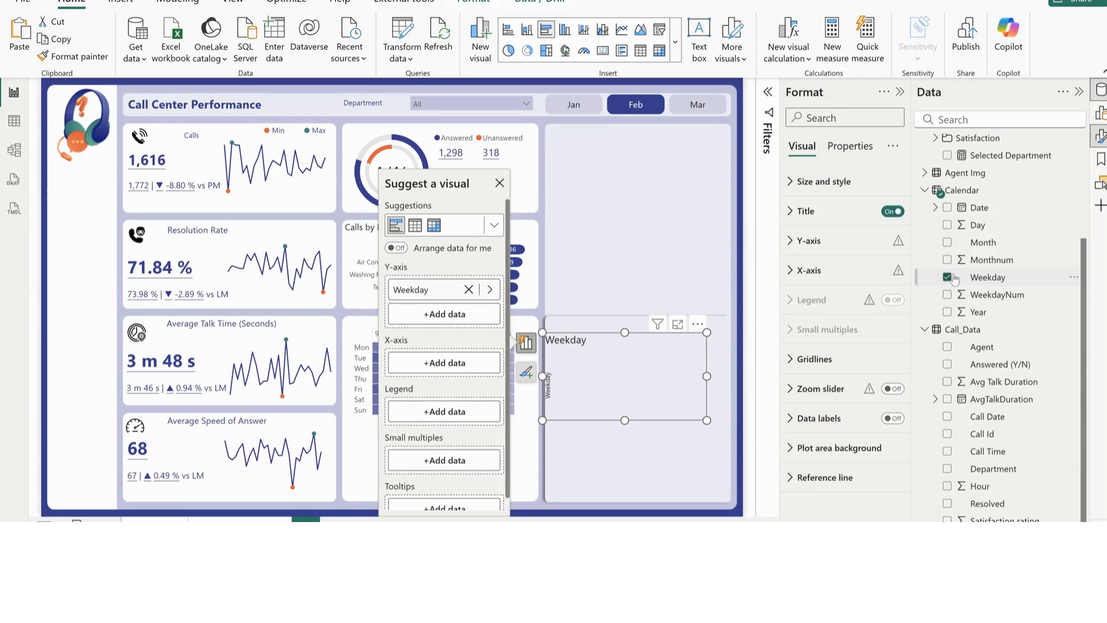
{"action": "scroll", "coordinate": [1009, 324], "scroll_direction": "up", "scroll_amount": 3}
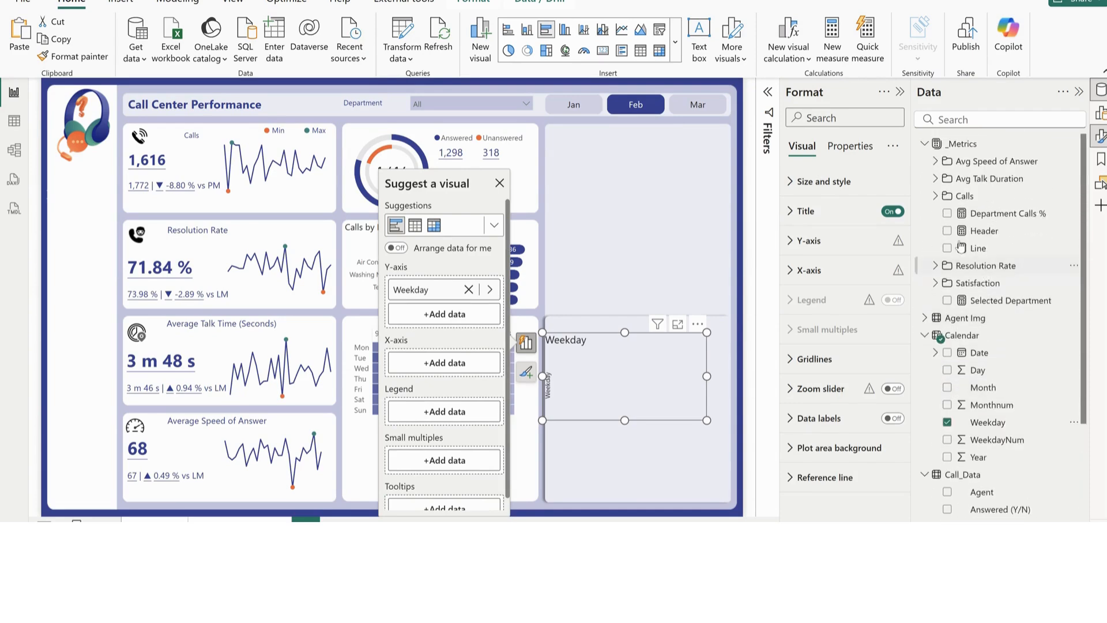
Add the Calls measure to the weekday bar chart's X-axis, make the chart taller and move it toward the heatmap
{"action": "left_click", "coordinate": [935, 196]}
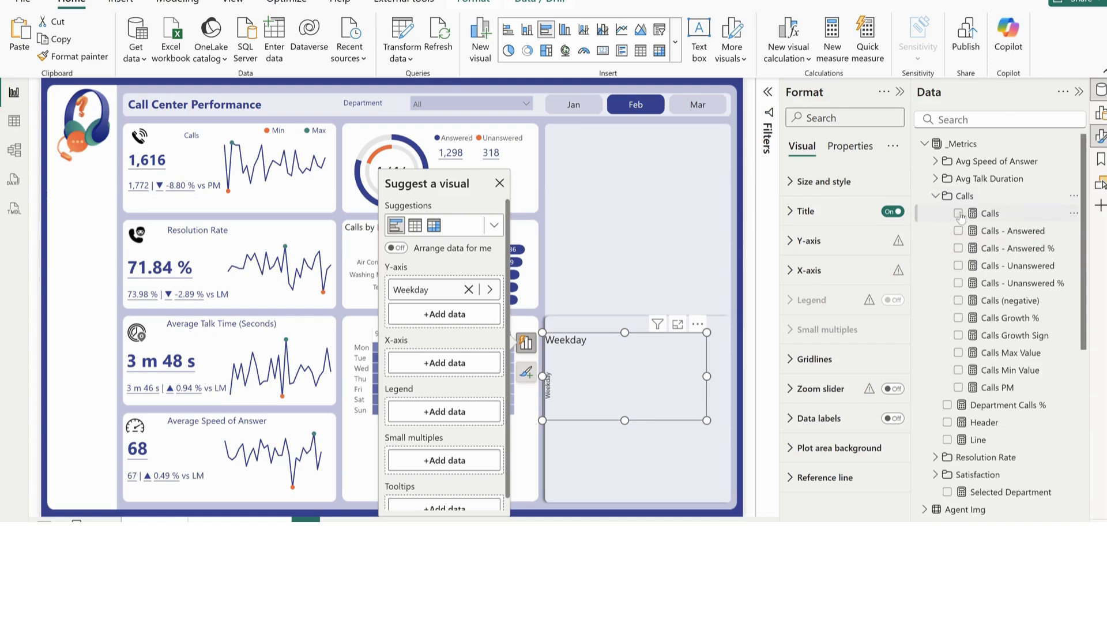
{"action": "left_click", "coordinate": [958, 214]}
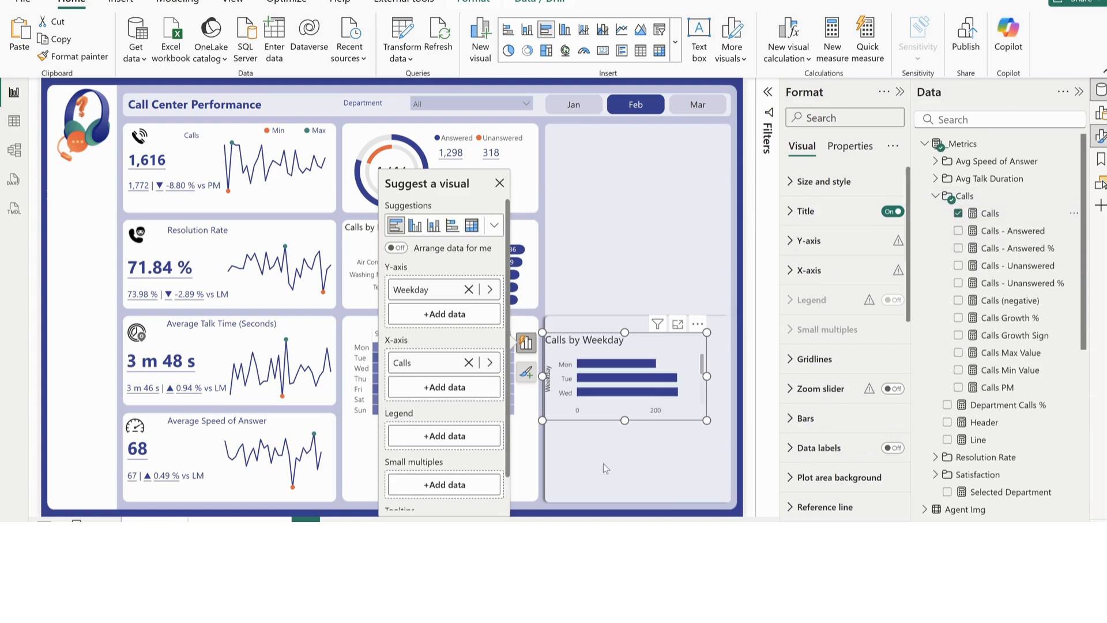
{"action": "left_click_drag", "start_coordinate": [626, 420], "coordinate": [625, 481]}
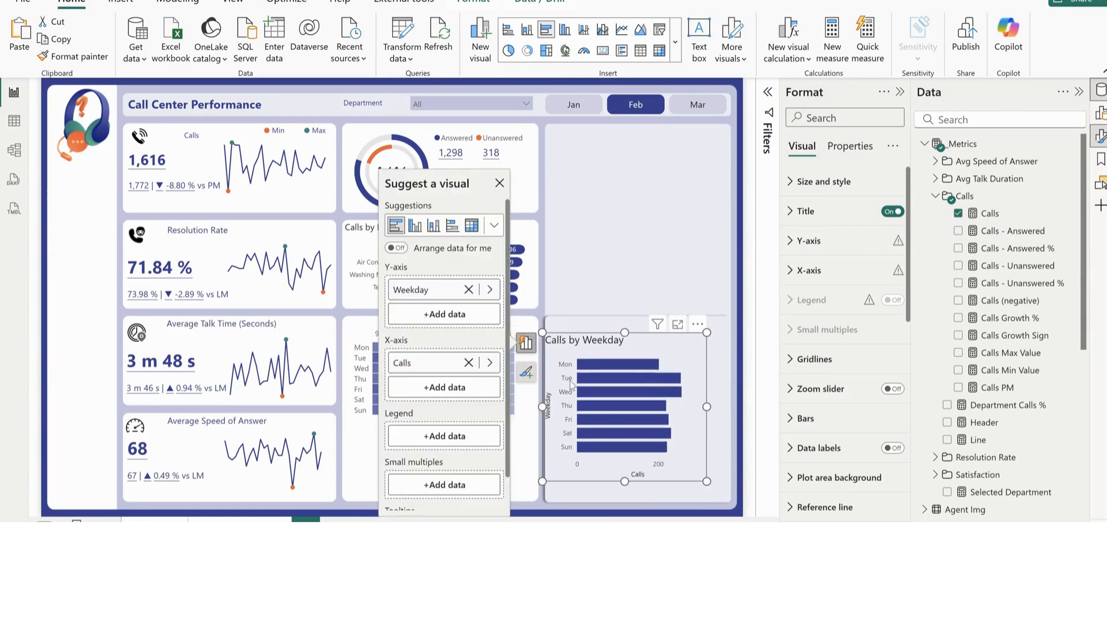
{"action": "left_click_drag", "start_coordinate": [638, 337], "coordinate": [591, 320]}
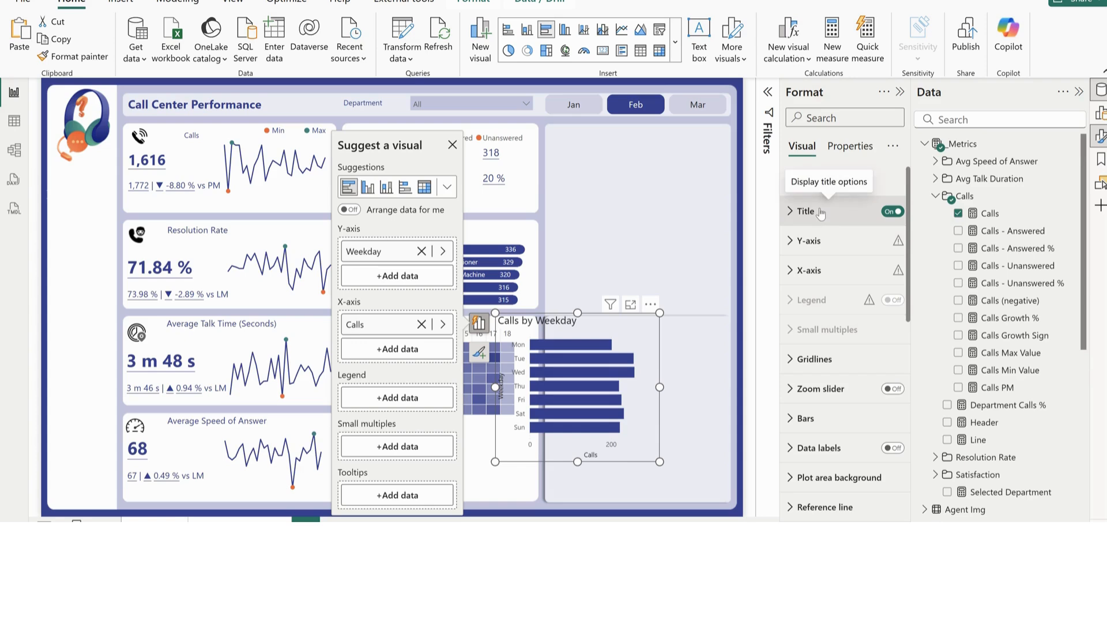
Turn off the weekday bar chart's title and its Y-axis title and values
{"action": "left_click", "coordinate": [892, 211]}
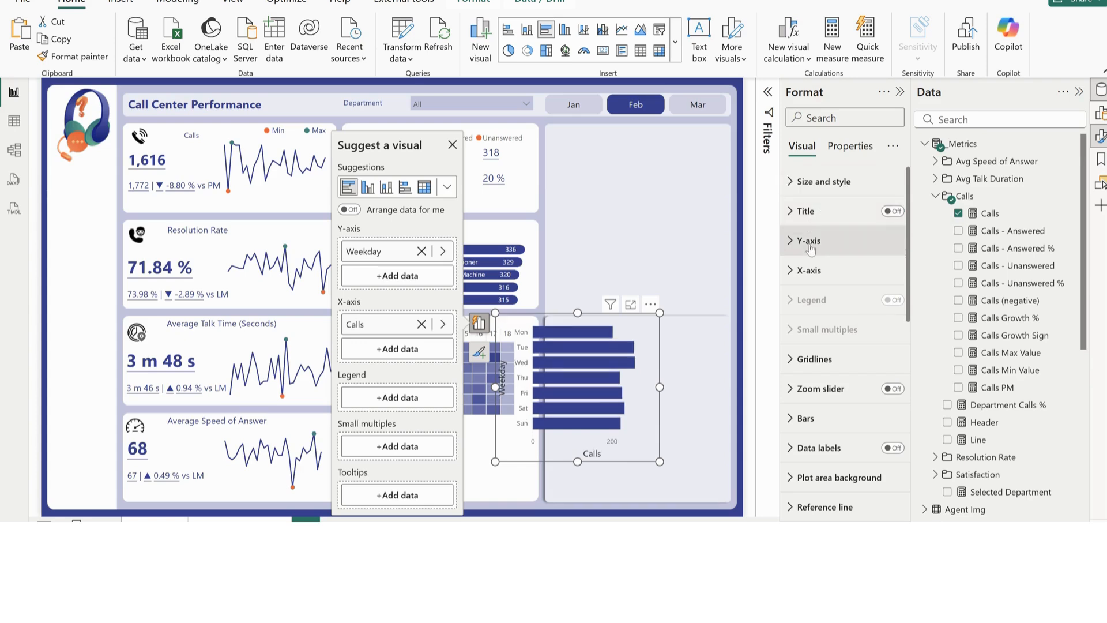
{"action": "left_click", "coordinate": [809, 242]}
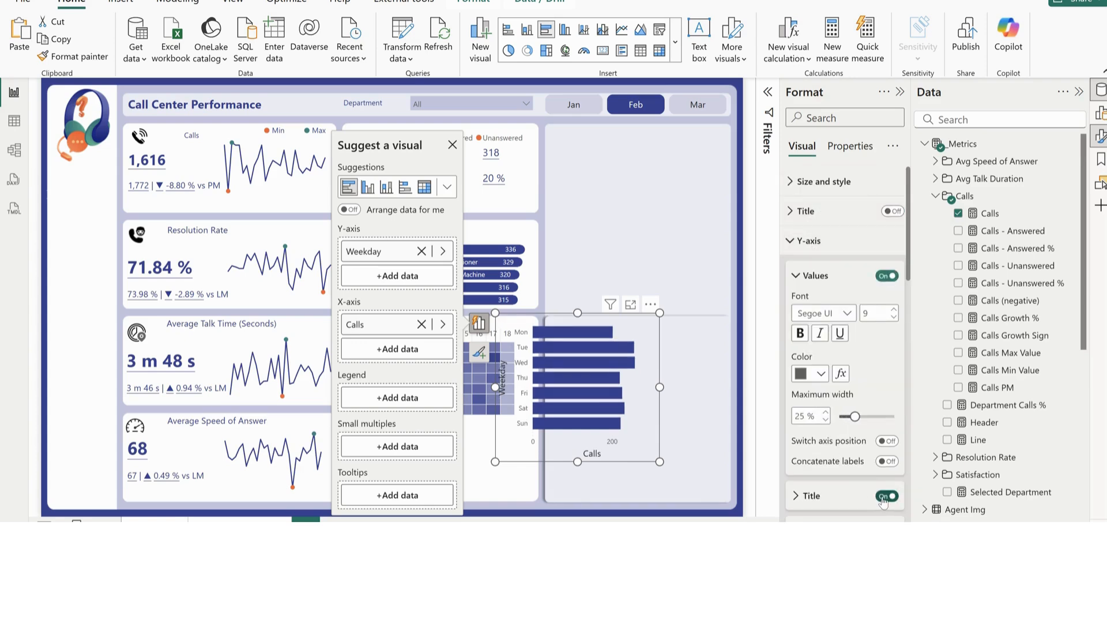
{"action": "left_click", "coordinate": [886, 497]}
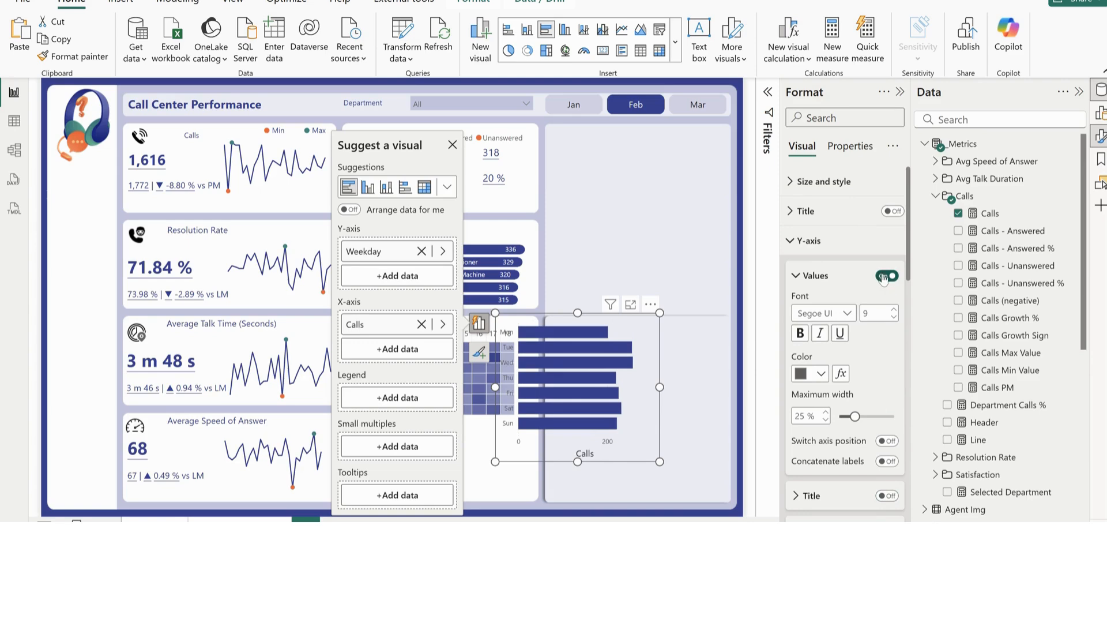
{"action": "left_click", "coordinate": [884, 277]}
{"action": "left_click", "coordinate": [809, 241]}
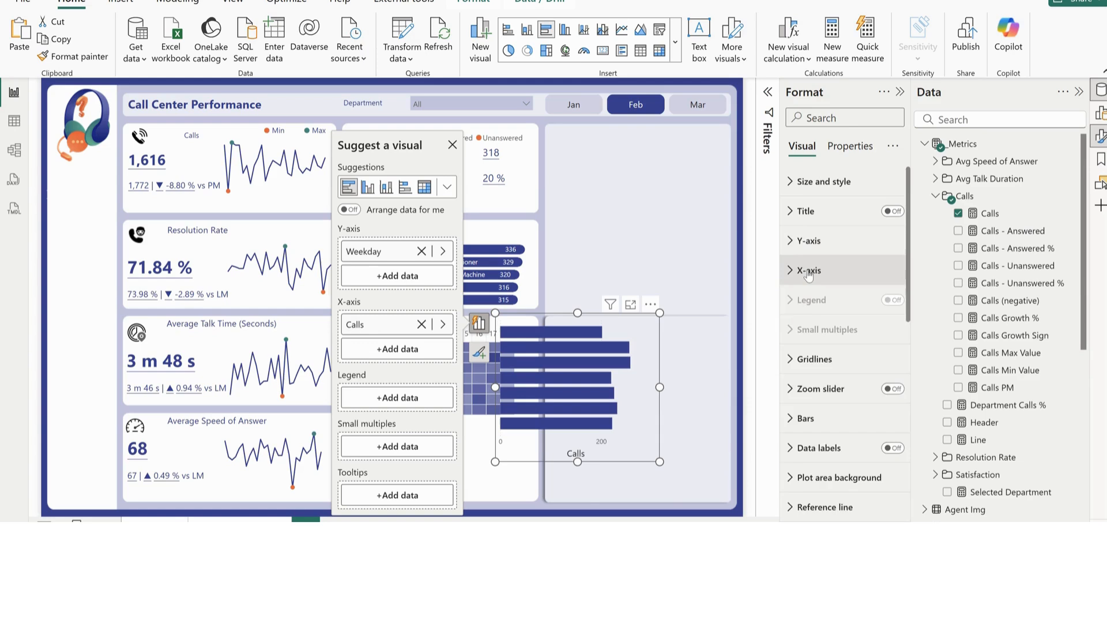
Turn off the weekday bar chart's X-axis values and title
{"action": "left_click", "coordinate": [808, 271]}
{"action": "left_click", "coordinate": [886, 455]}
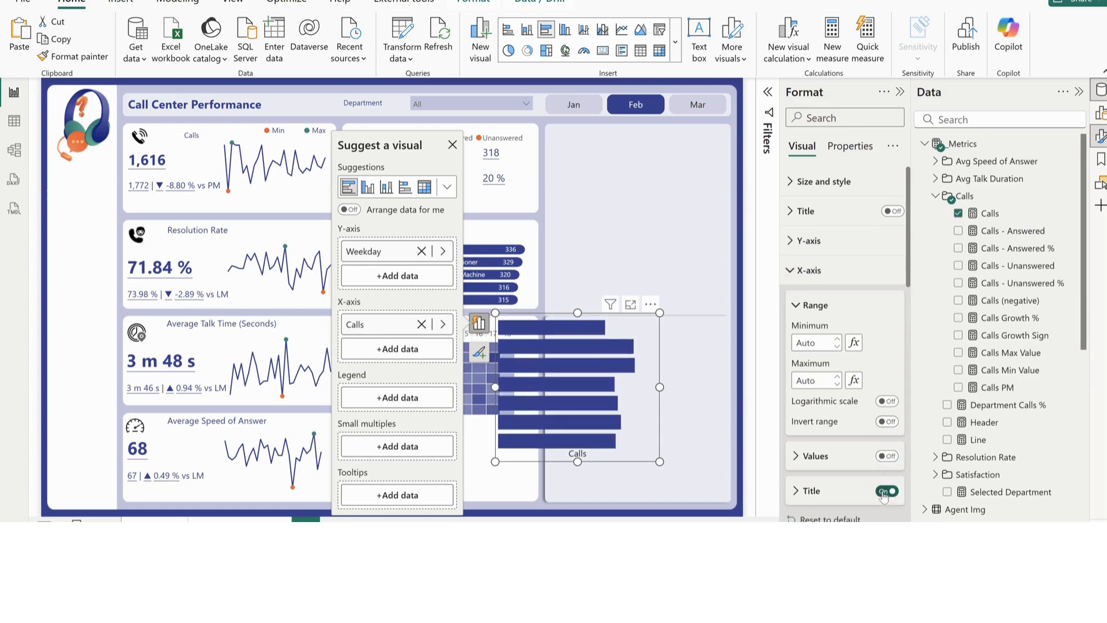
{"action": "left_click", "coordinate": [885, 491]}
{"action": "left_click", "coordinate": [808, 270]}
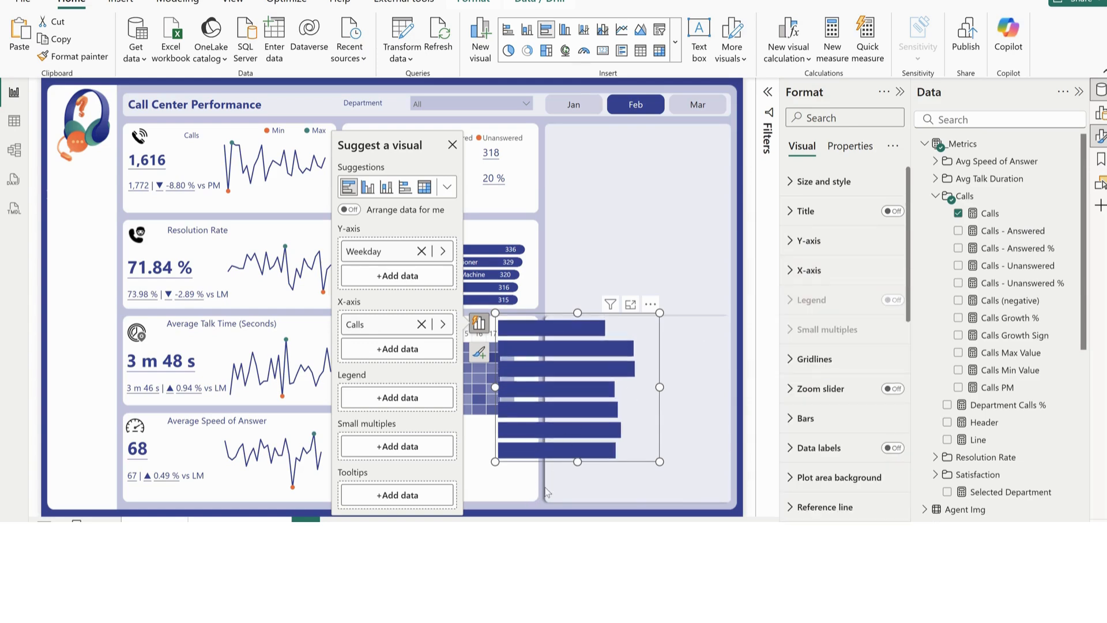
Shrink the weekday bar chart into a narrow strip beside the heatmap, matching the height of its rows
{"action": "left_click_drag", "start_coordinate": [577, 461], "coordinate": [584, 414]}
{"action": "left_click_drag", "start_coordinate": [577, 313], "coordinate": [668, 328]}
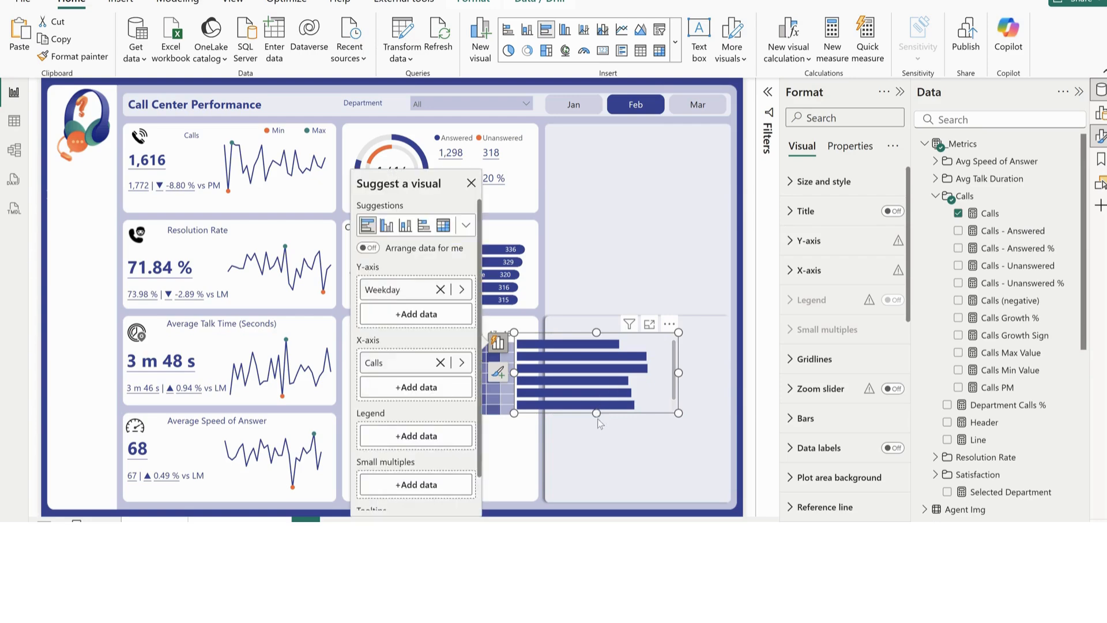
{"action": "left_click_drag", "start_coordinate": [597, 419], "coordinate": [597, 421]}
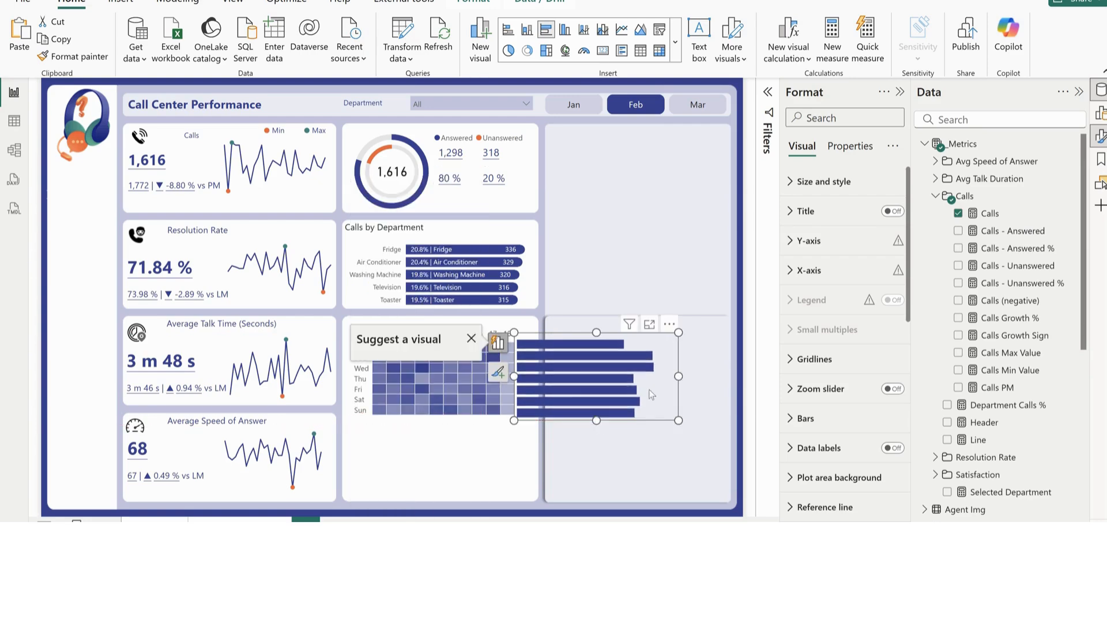
{"action": "left_click_drag", "start_coordinate": [678, 376], "coordinate": [568, 381]}
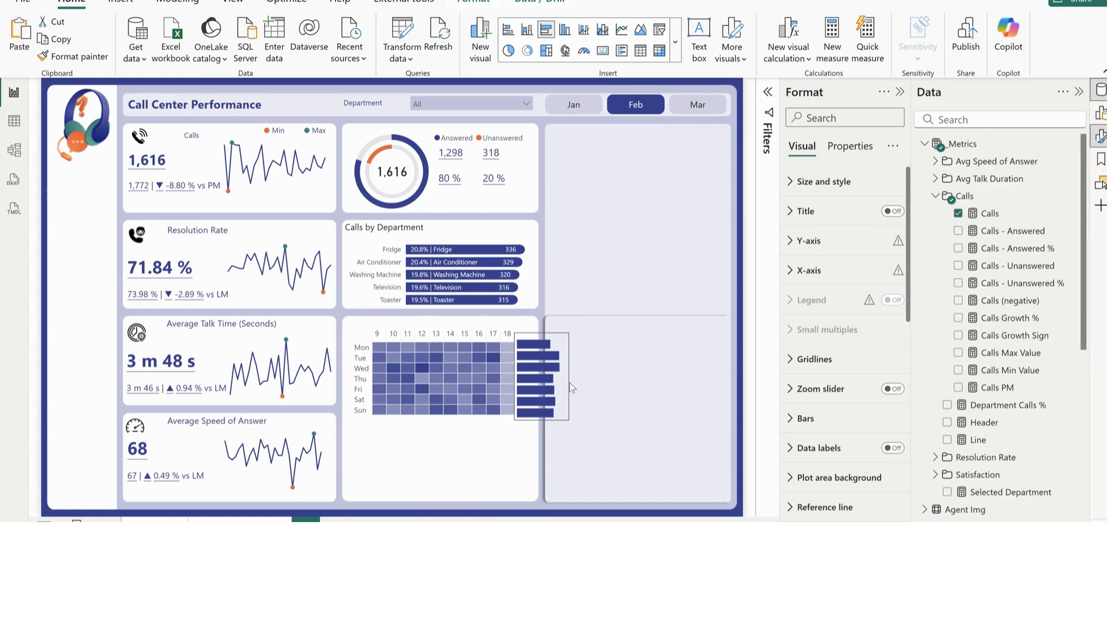
{"action": "left_click", "coordinate": [400, 435]}
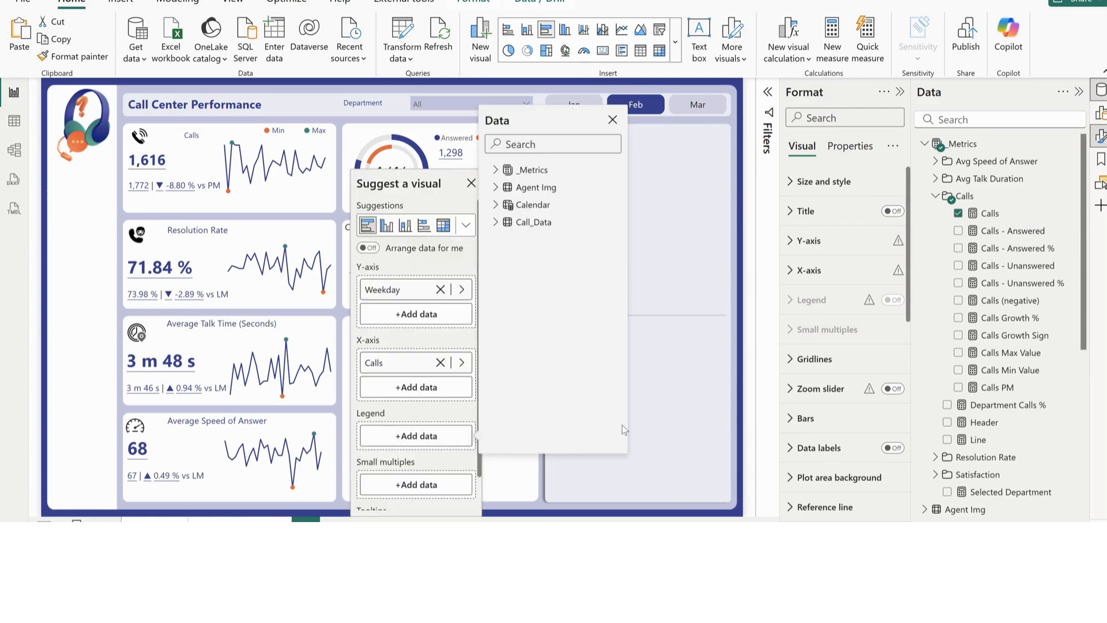
{"action": "left_click", "coordinate": [687, 390]}
{"action": "left_click", "coordinate": [611, 254]}
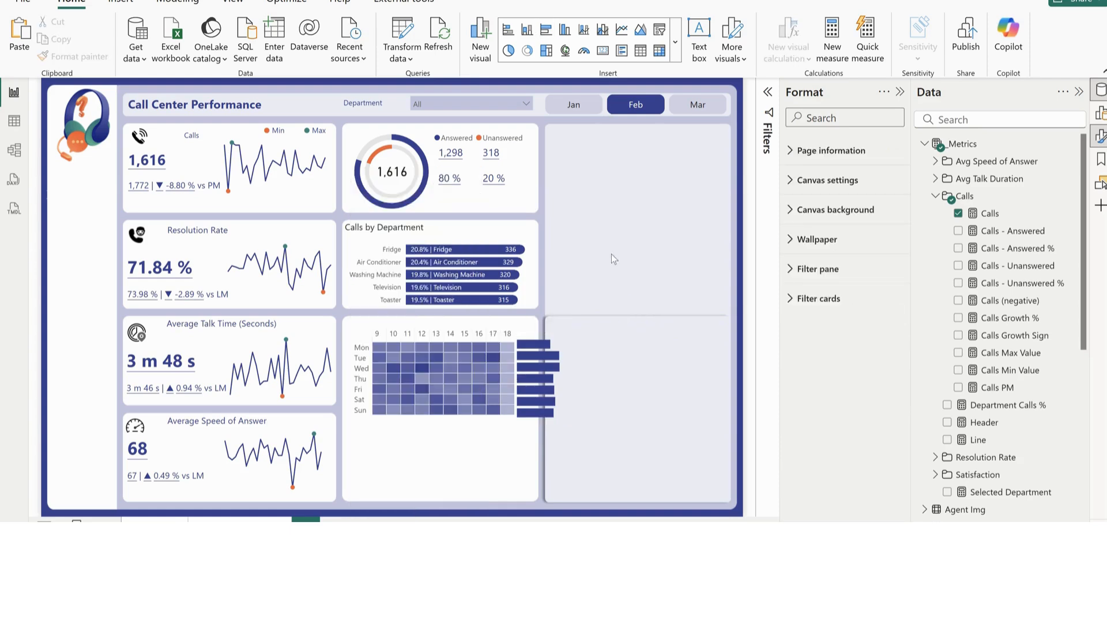
Shift the heatmap toward its card's left edge, place the bar chart against it and narrow the chart to fit the card
{"action": "left_click_drag", "start_coordinate": [374, 432], "coordinate": [371, 427]}
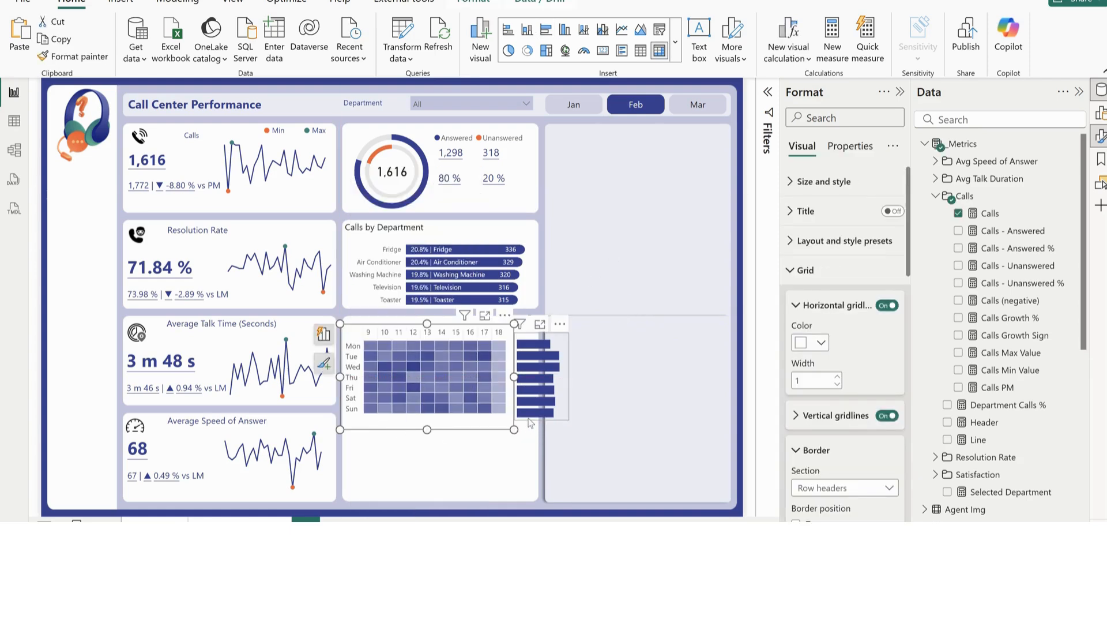
{"action": "left_click_drag", "start_coordinate": [558, 414], "coordinate": [558, 418]}
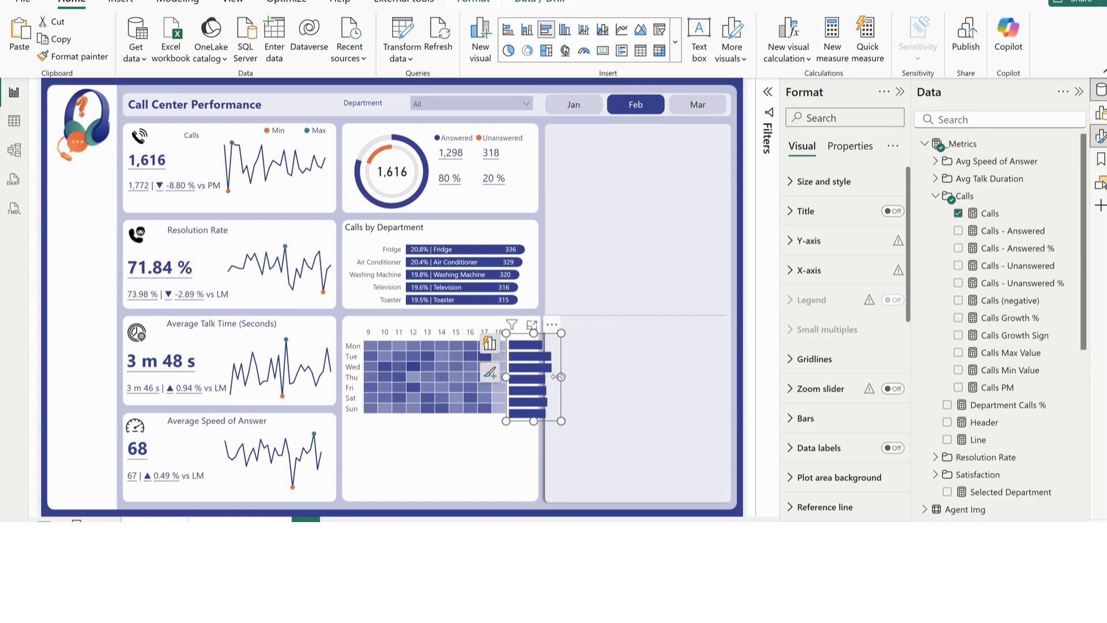
{"action": "left_click_drag", "start_coordinate": [559, 376], "coordinate": [542, 382]}
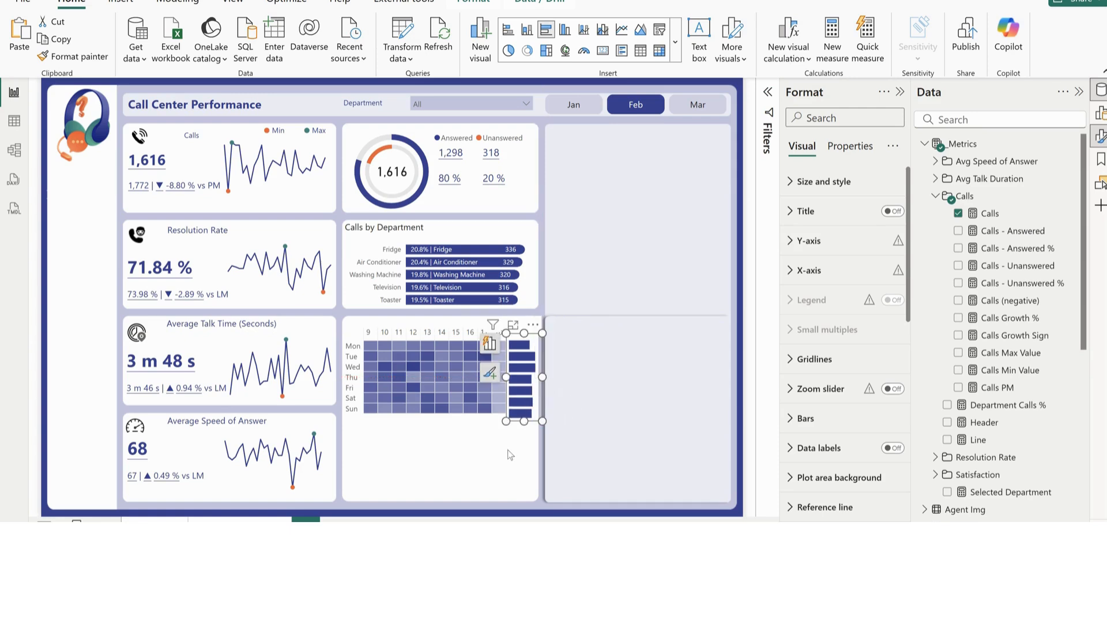
Set the heatmap matrix's horizontal gridline width to 3
{"action": "left_click", "coordinate": [443, 425]}
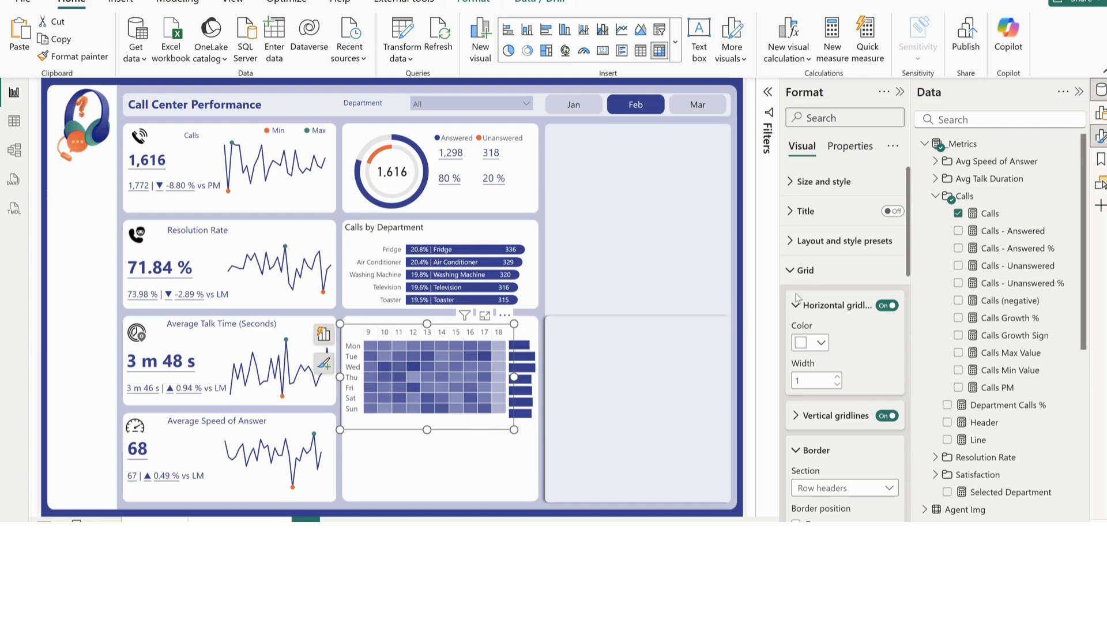
{"action": "left_click", "coordinate": [803, 270]}
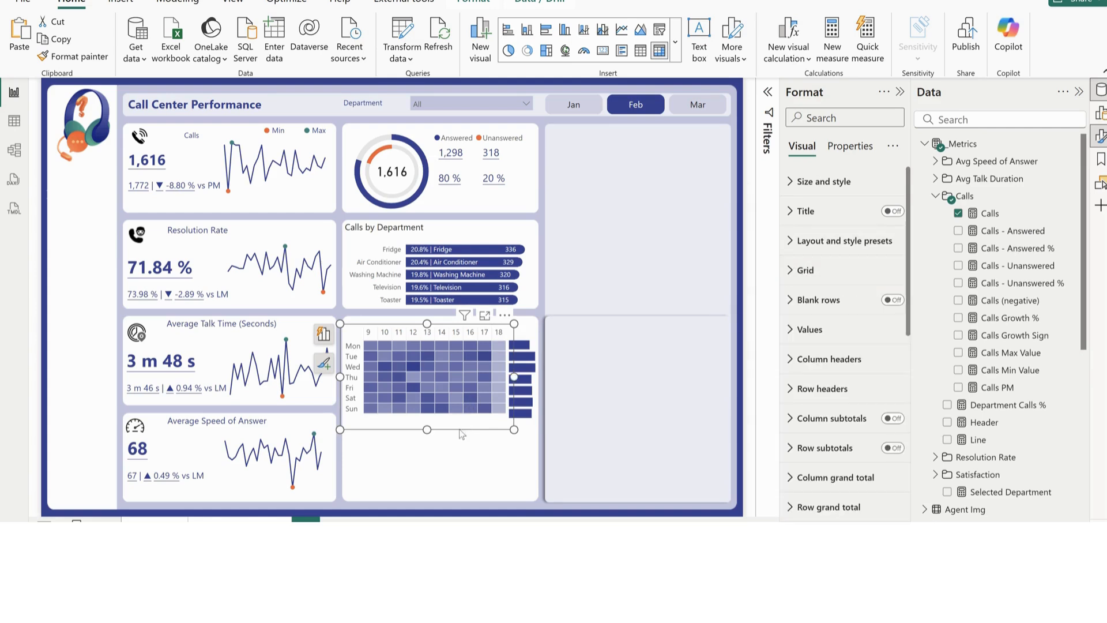
{"action": "left_click", "coordinate": [816, 274]}
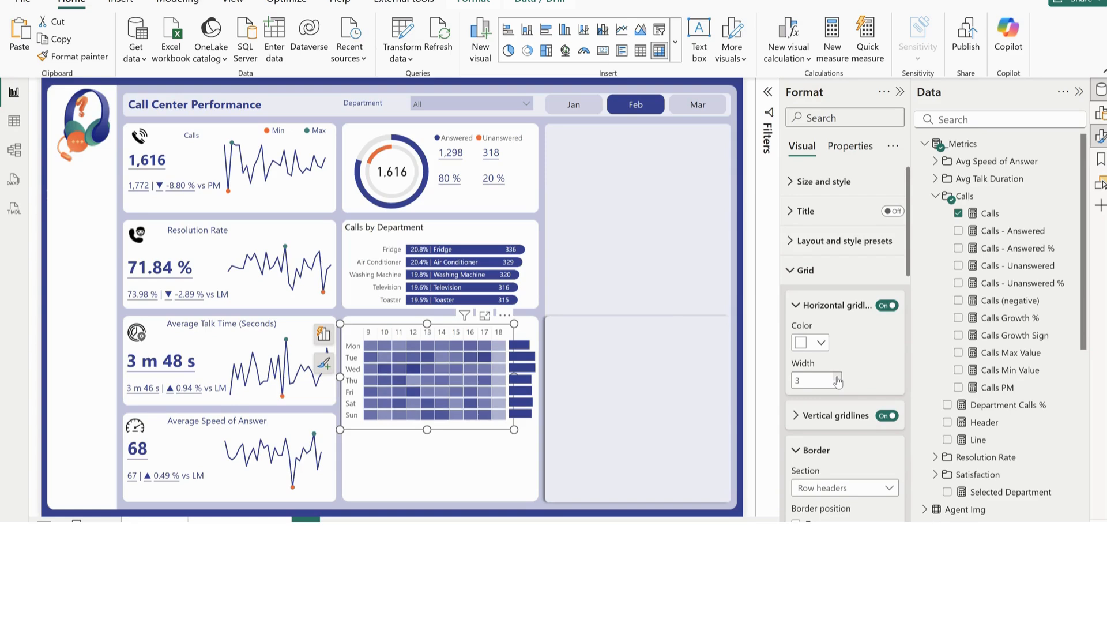
Nudge the narrow weekday bar chart slightly left and down so its bars line up with the heatmap rows
{"action": "left_click", "coordinate": [526, 419]}
{"action": "key", "text": "Left"}
{"action": "key", "text": "Down"}
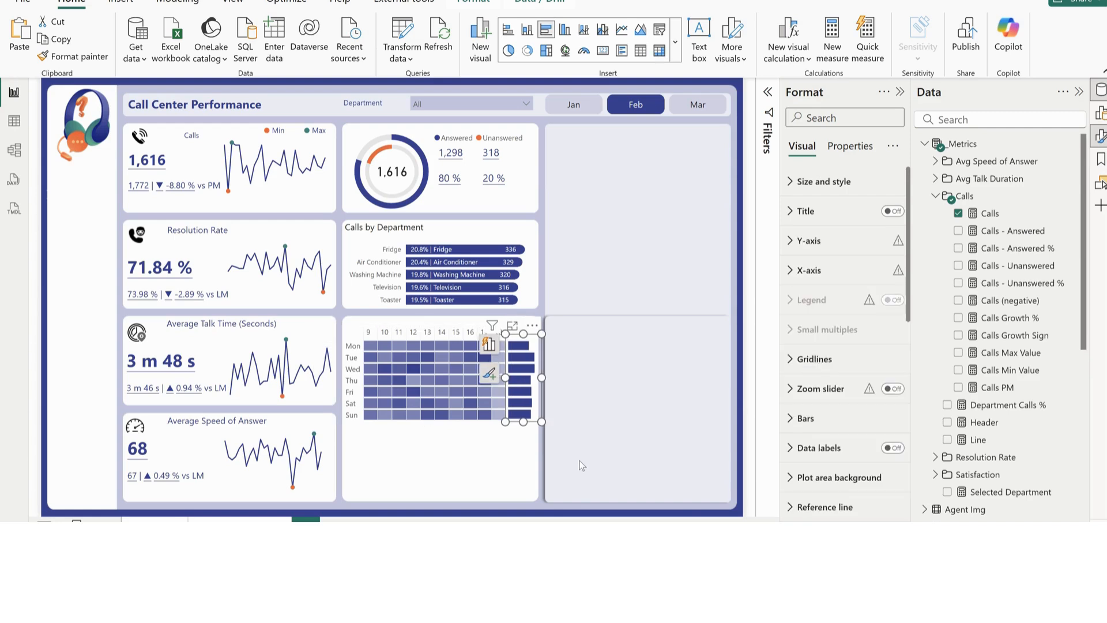
{"action": "key", "text": "Left"}
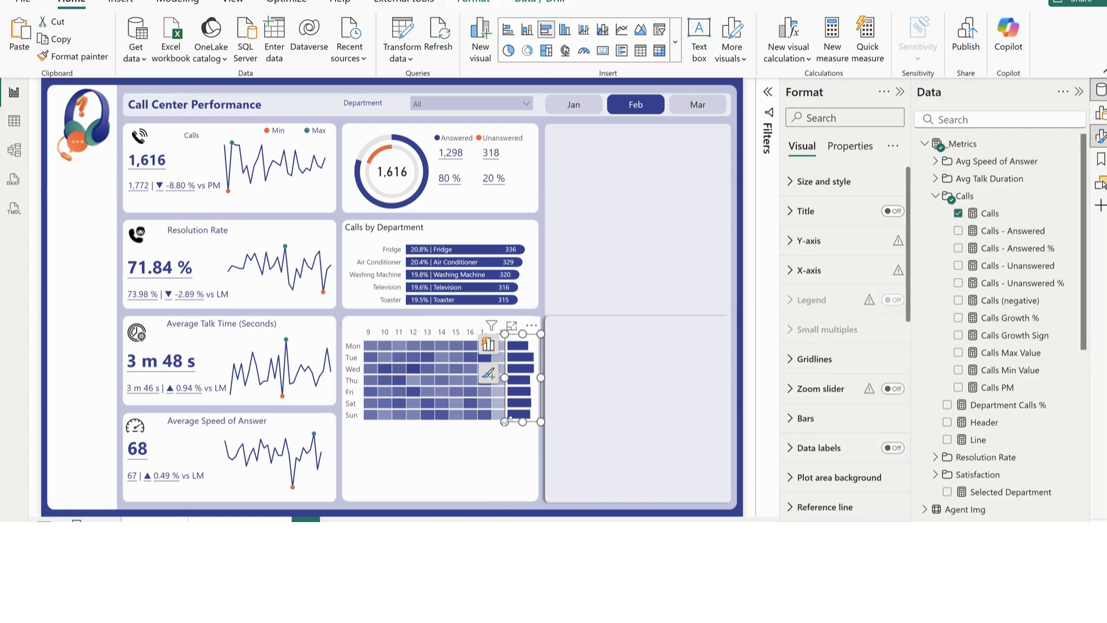
Apply a gradient color to the weekday bars based on the count of Weekday, from light blue-violet at lowest to dark blue at highest
{"action": "left_click", "coordinate": [832, 426]}
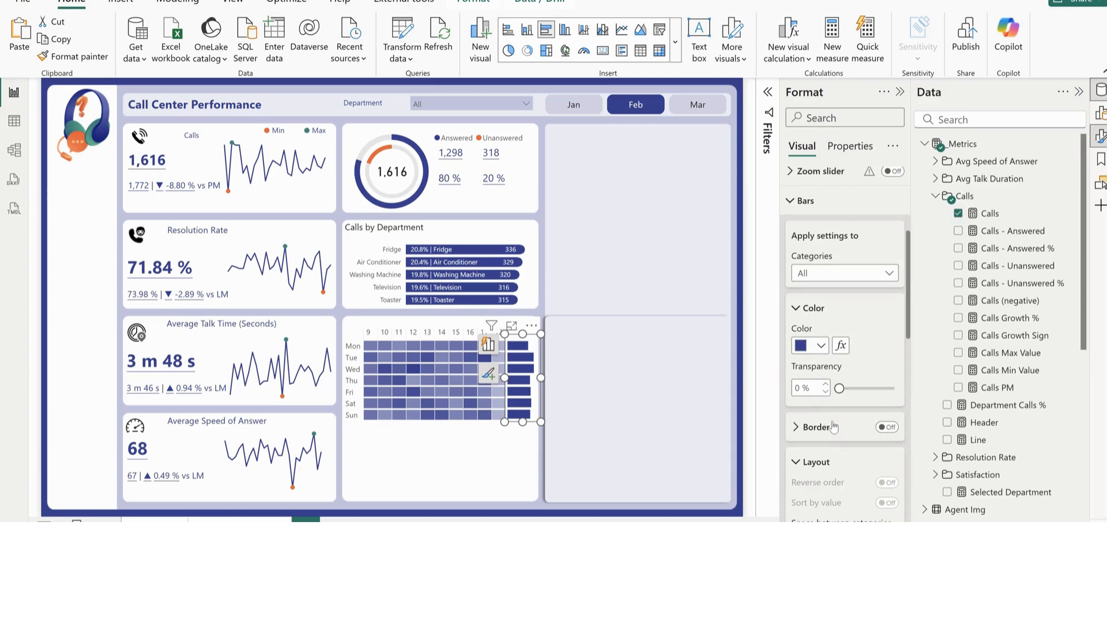
{"action": "left_click", "coordinate": [840, 346]}
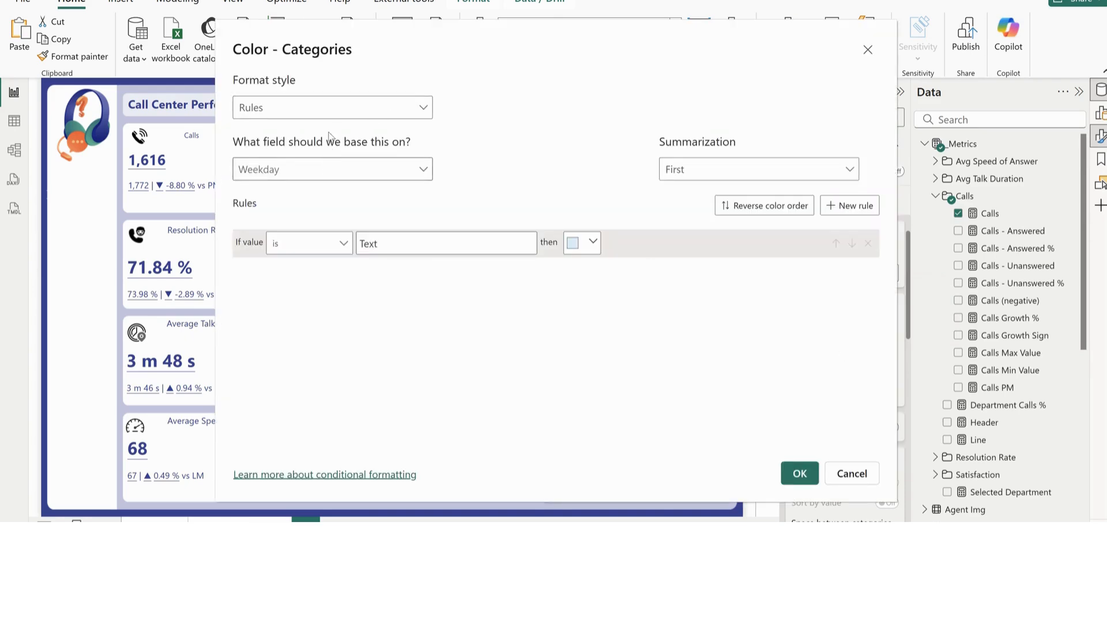
{"action": "left_click", "coordinate": [340, 107]}
{"action": "left_click", "coordinate": [317, 137]}
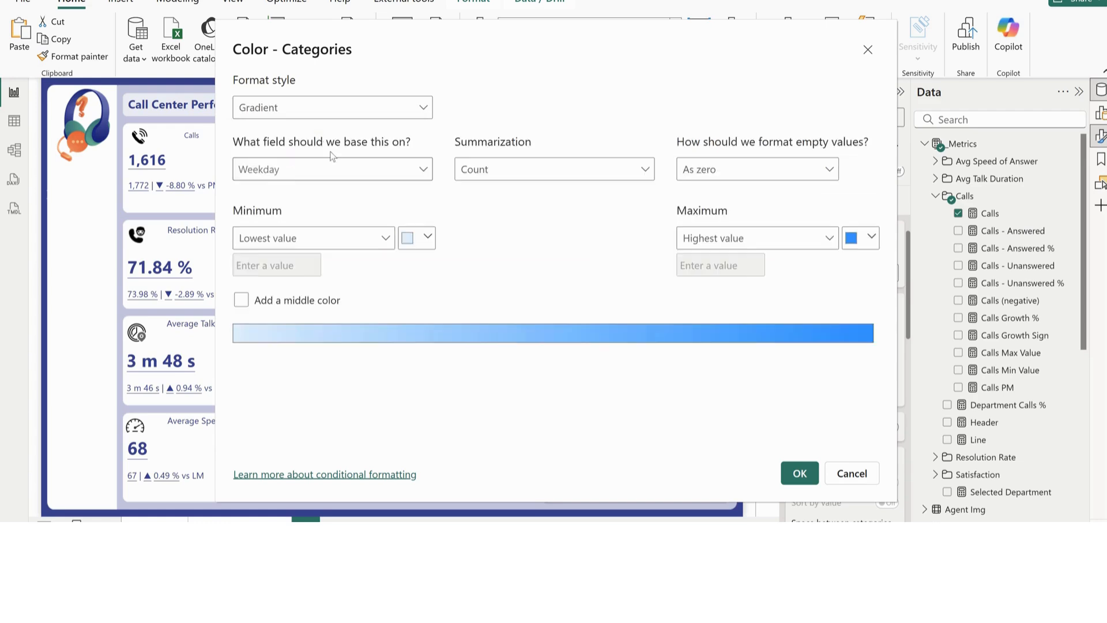
{"action": "left_click", "coordinate": [871, 237]}
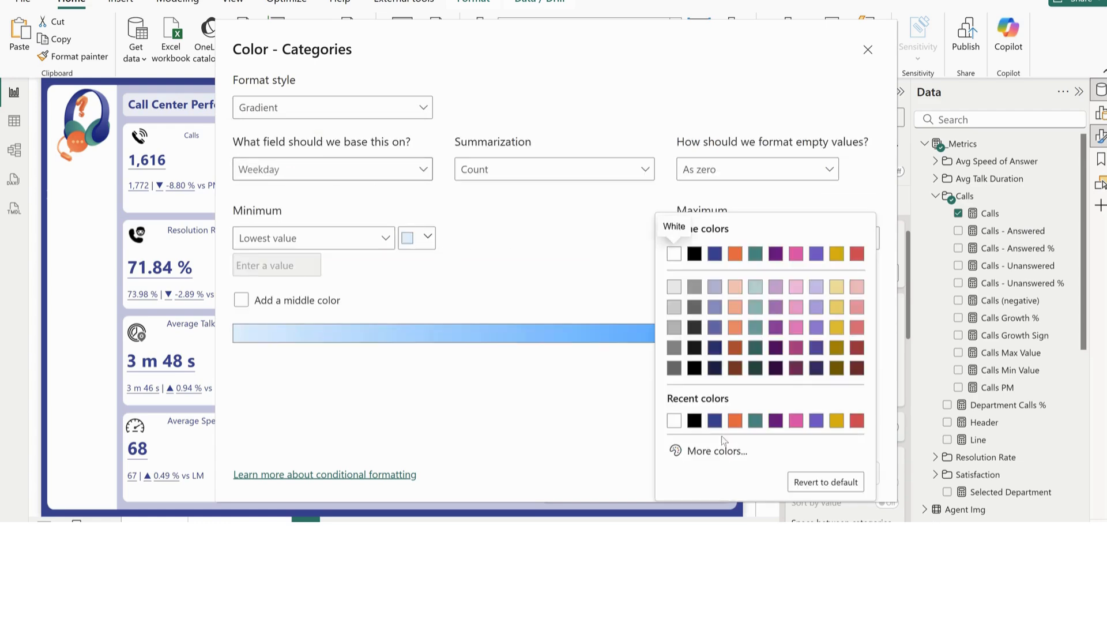
{"action": "left_click", "coordinate": [714, 420]}
{"action": "left_click", "coordinate": [428, 237]}
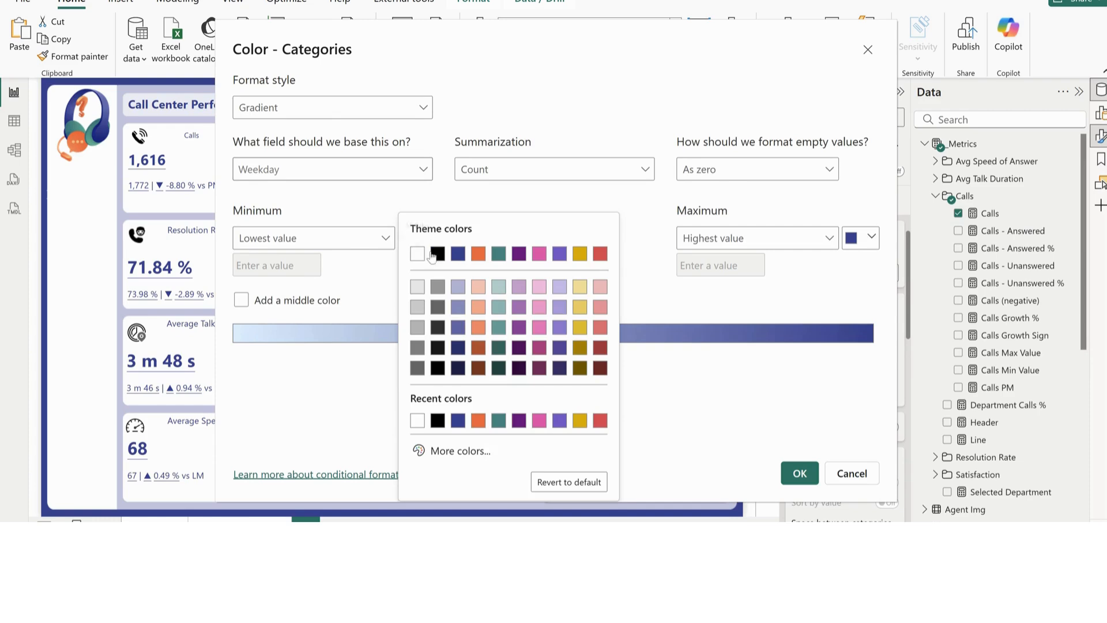
{"action": "left_click", "coordinate": [459, 288]}
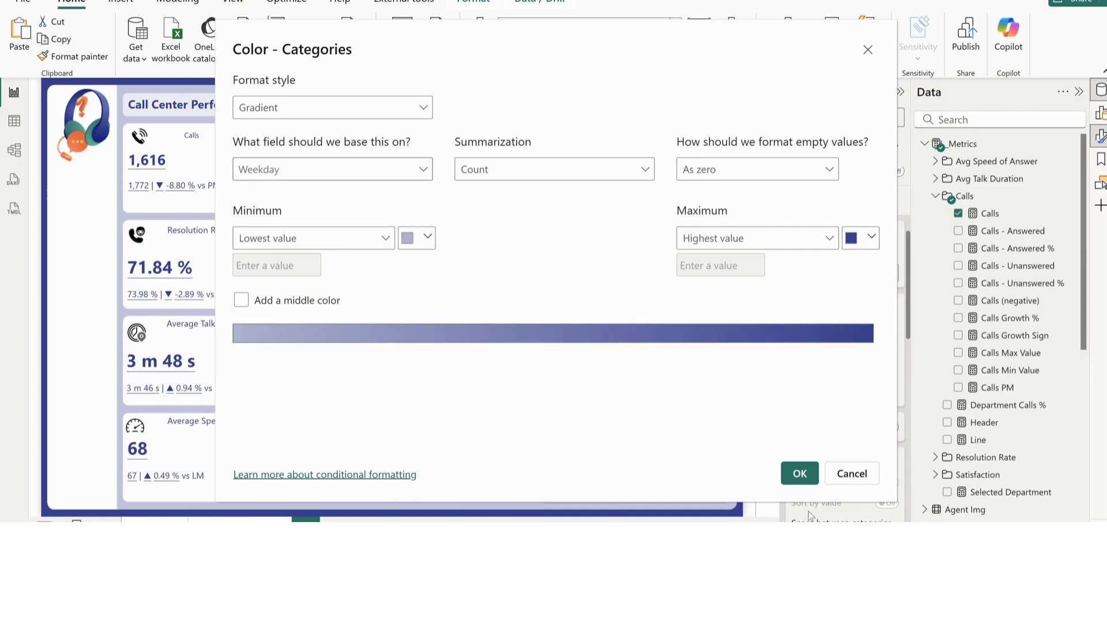
{"action": "left_click", "coordinate": [799, 478]}
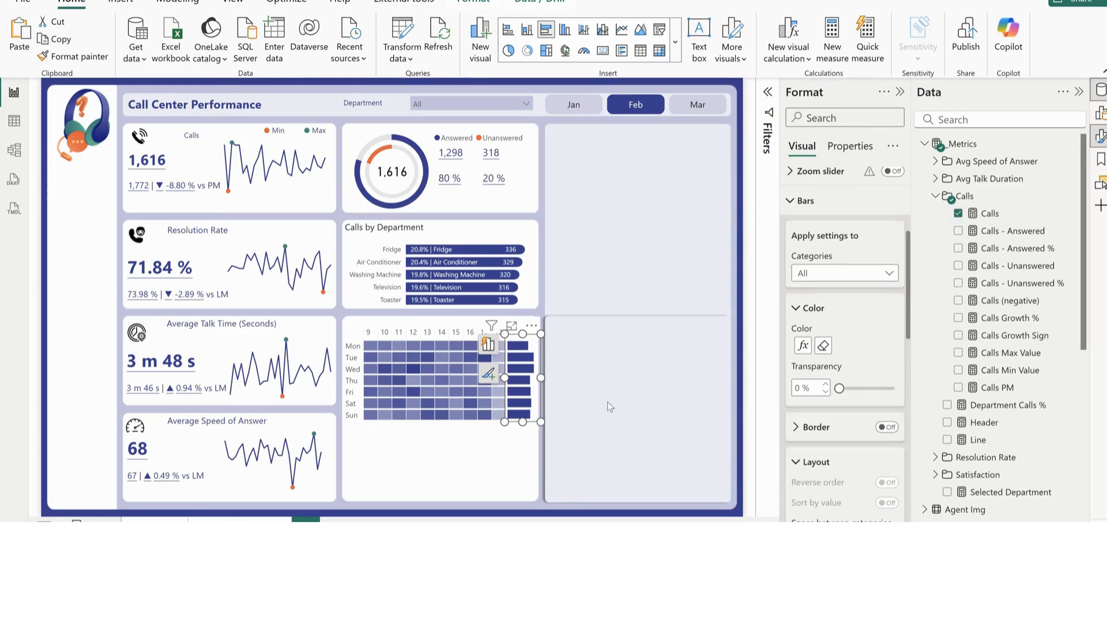
Duplicate the weekday bar chart, place the copy in the empty card beside the heatmap and widen it
{"action": "left_click", "coordinate": [629, 390]}
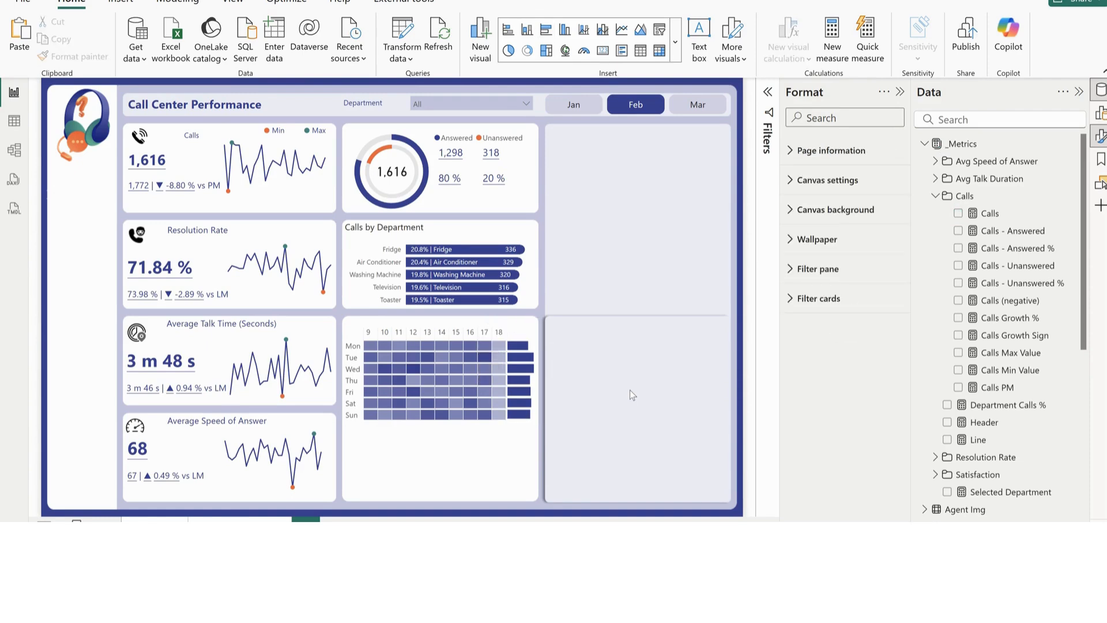
{"action": "key", "text": "ctrl+v"}
{"action": "left_click_drag", "start_coordinate": [551, 351], "coordinate": [621, 323]}
{"action": "left_click_drag", "start_coordinate": [620, 363], "coordinate": [721, 363]}
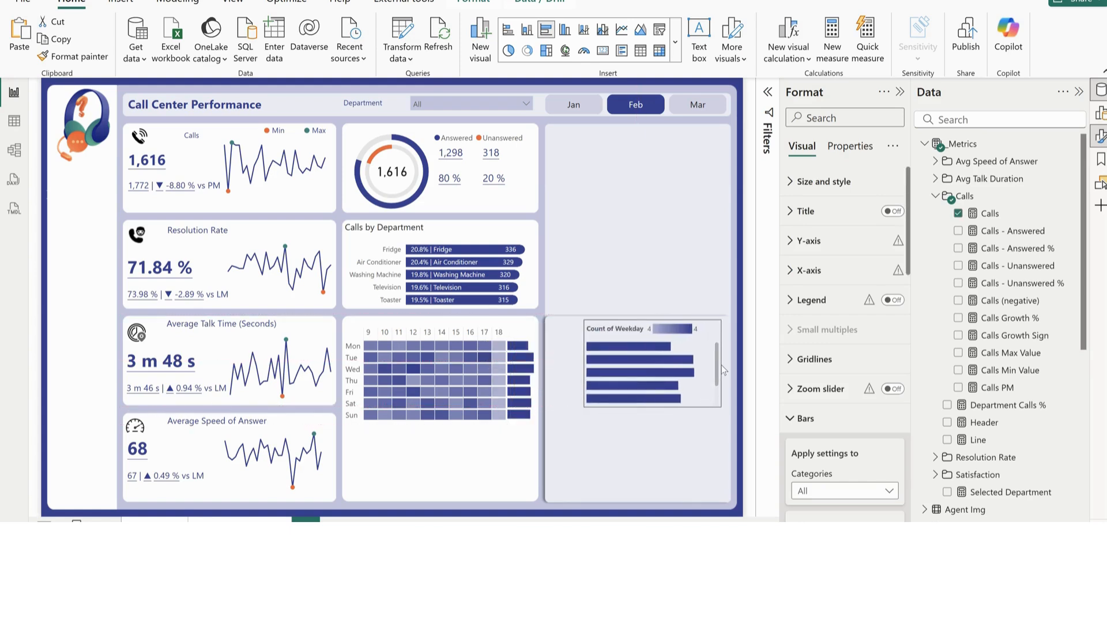
Turn off the duplicated chart's legend and change it to a clustered column chart
{"action": "left_click", "coordinate": [892, 300]}
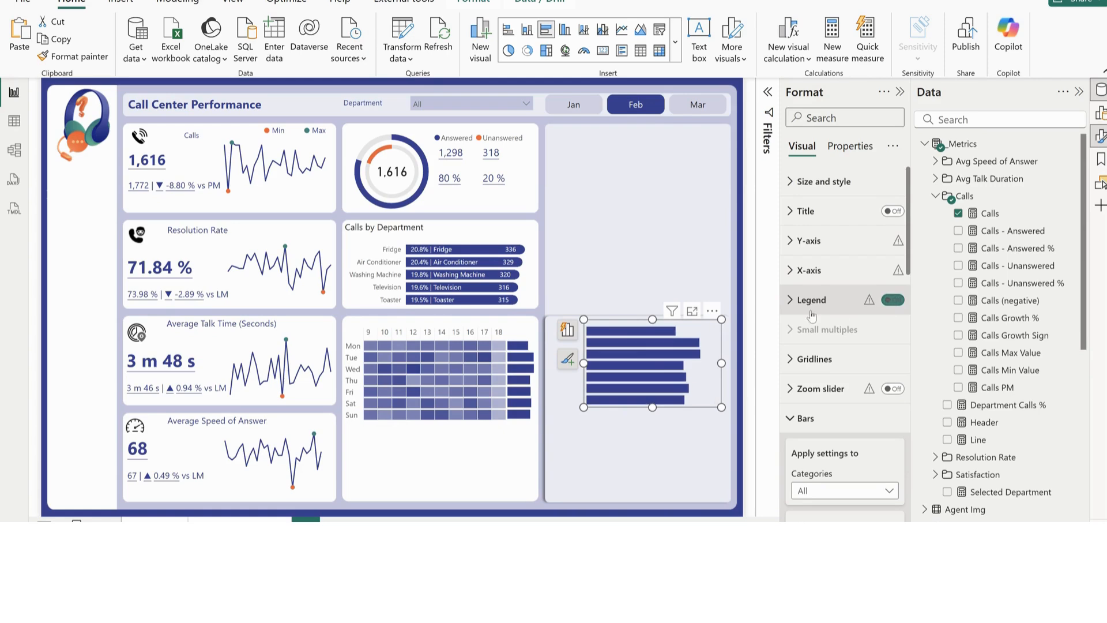
{"action": "left_click", "coordinate": [567, 329]}
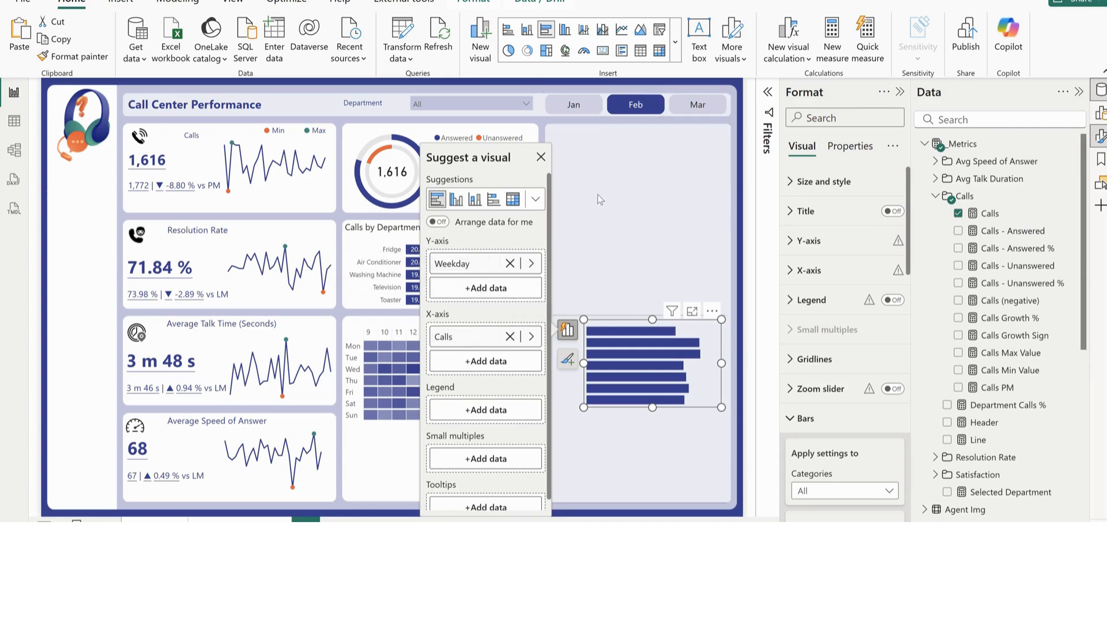
{"action": "left_click", "coordinate": [565, 32]}
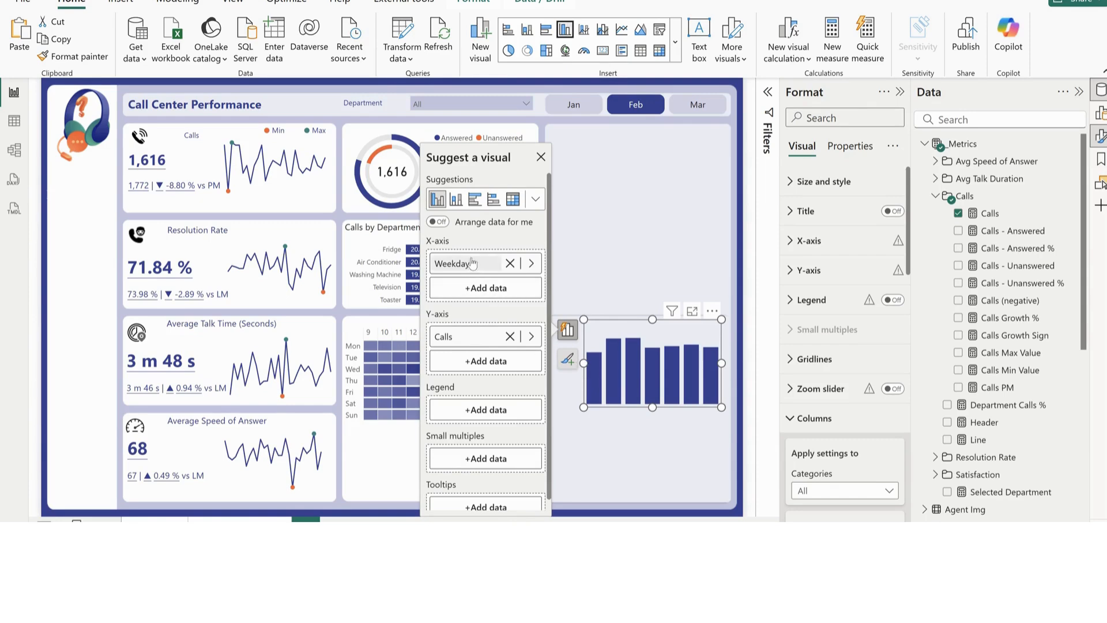
Replace Weekday with the Hour field from Call_Data on the duplicated column chart's X-axis
{"action": "left_click", "coordinate": [531, 264]}
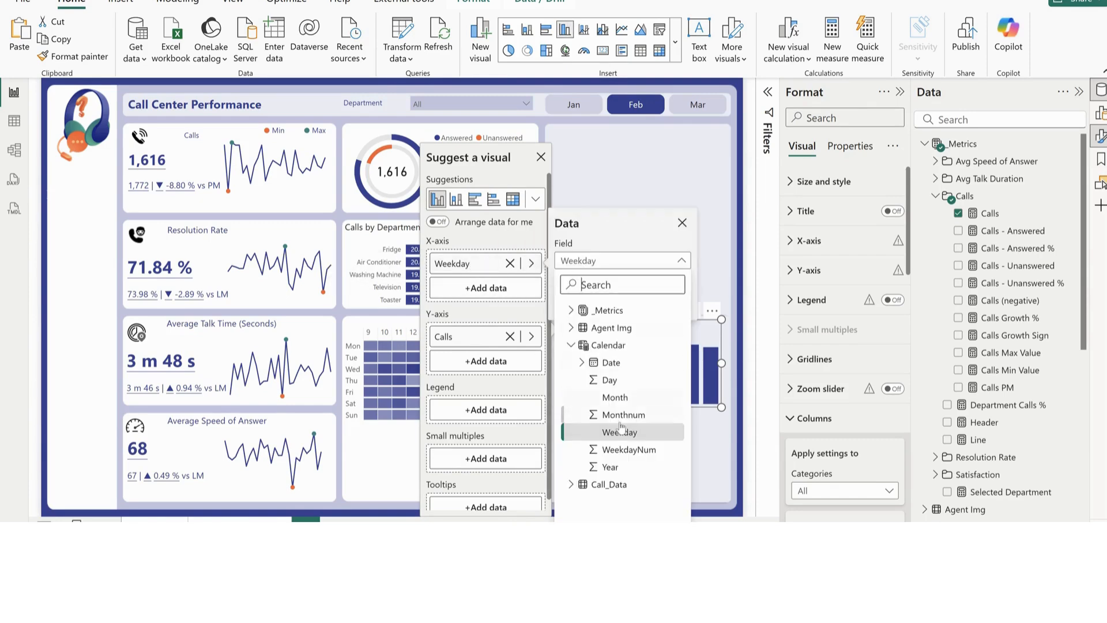
{"action": "left_click", "coordinate": [571, 484]}
{"action": "scroll", "coordinate": [572, 490], "scroll_direction": "down", "scroll_amount": 3}
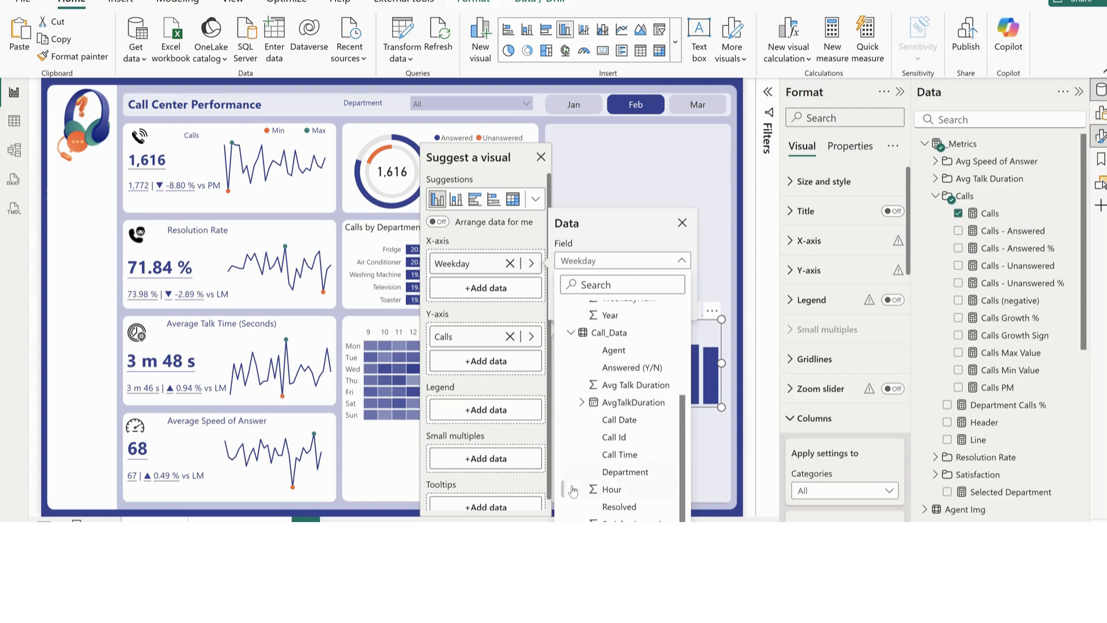
{"action": "left_click", "coordinate": [613, 489]}
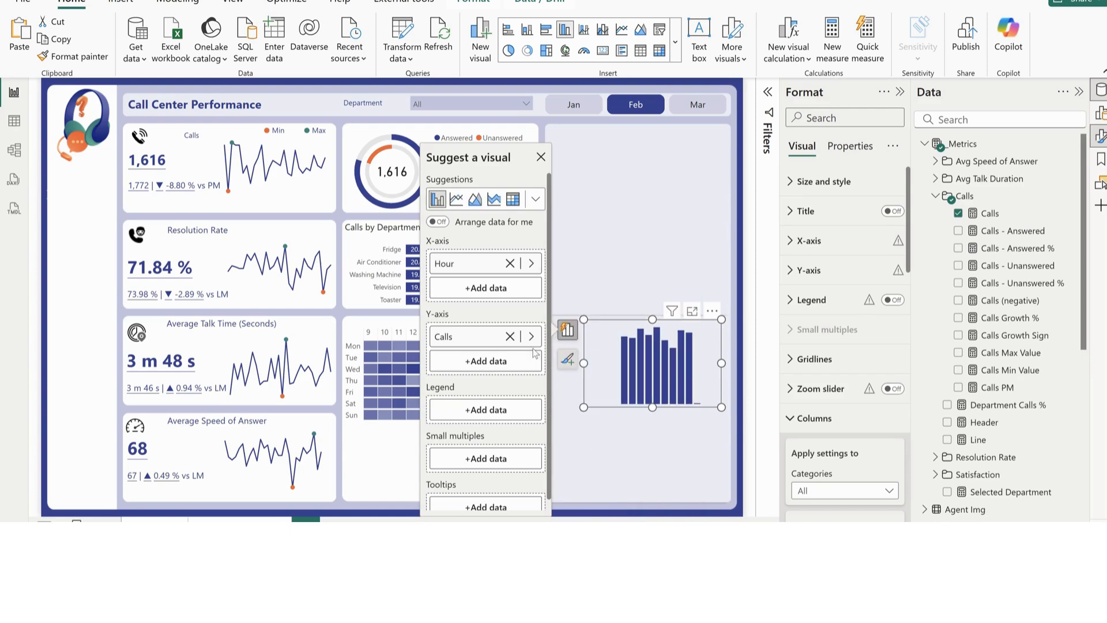
Widen the hourly column chart to match the heatmap and move it directly beneath the heatmap's Sun row
{"action": "left_click_drag", "start_coordinate": [584, 363], "coordinate": [538, 363]}
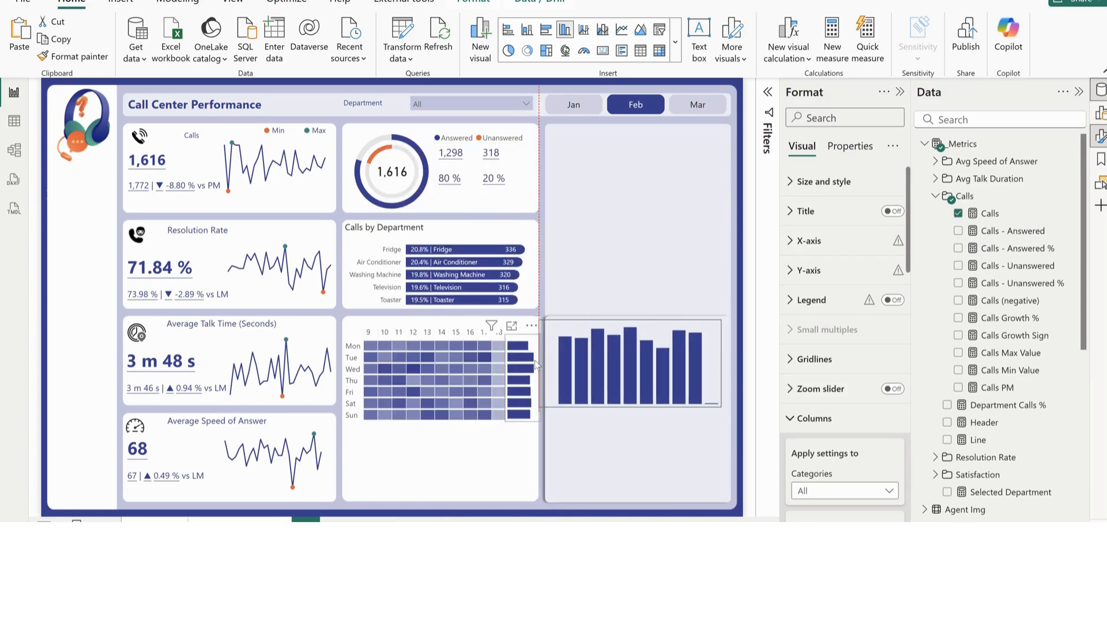
{"action": "mouse_move", "coordinate": [567, 388]}
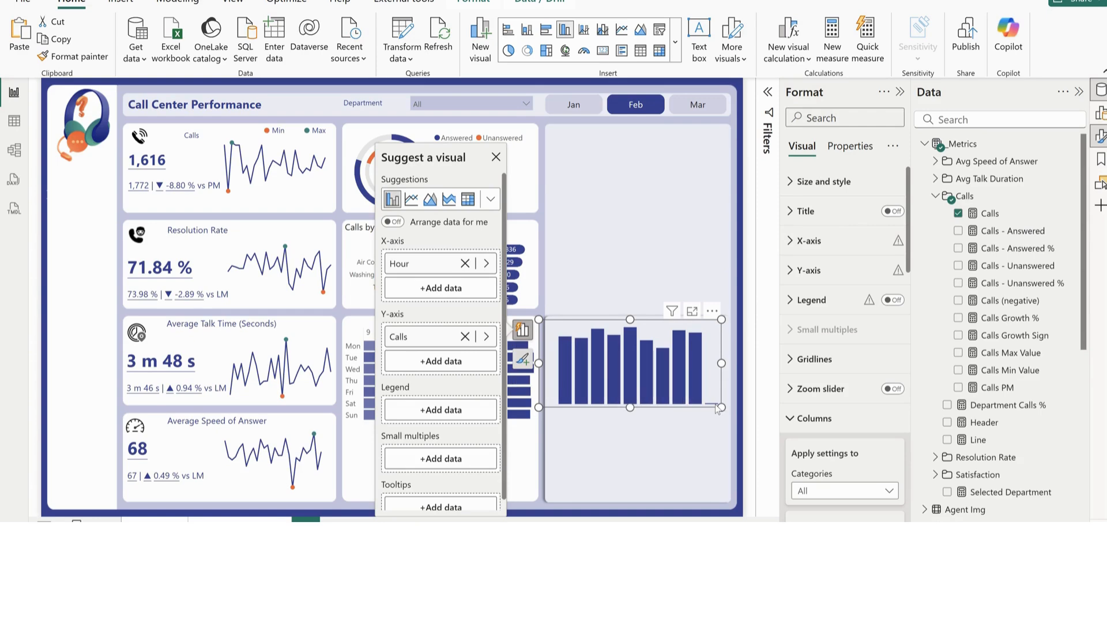
{"action": "left_click_drag", "start_coordinate": [685, 326], "coordinate": [488, 243]}
{"action": "mouse_move", "coordinate": [526, 281]}
{"action": "left_mouse_down"}
{"action": "mouse_move", "coordinate": [513, 281]}
{"action": "mouse_move", "coordinate": [522, 292]}
{"action": "left_mouse_up"}
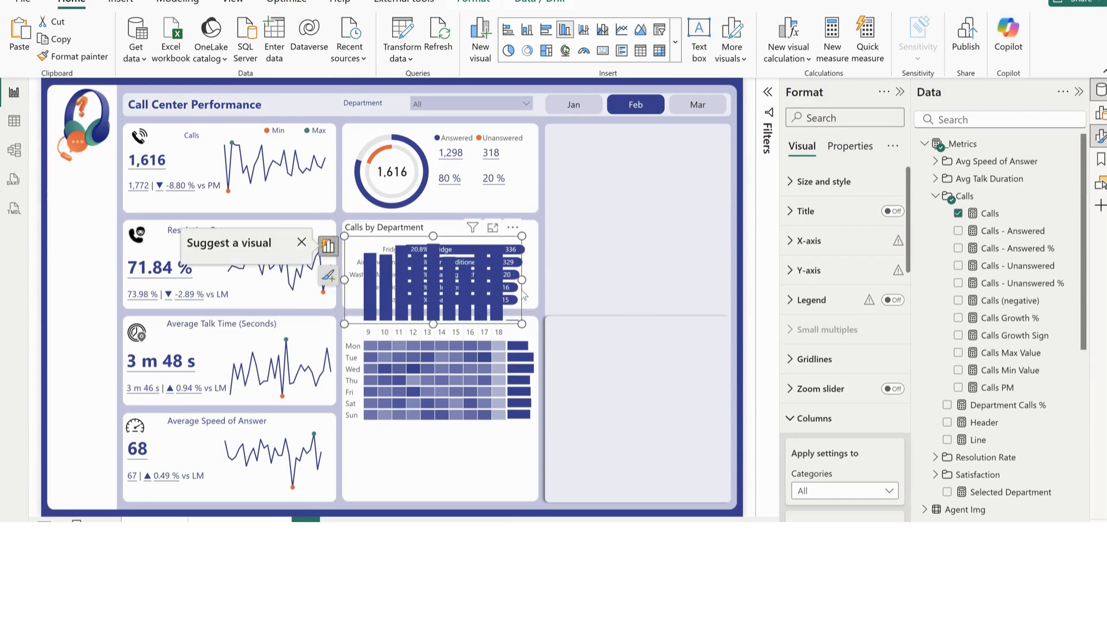
{"action": "left_click_drag", "start_coordinate": [514, 247], "coordinate": [515, 414]}
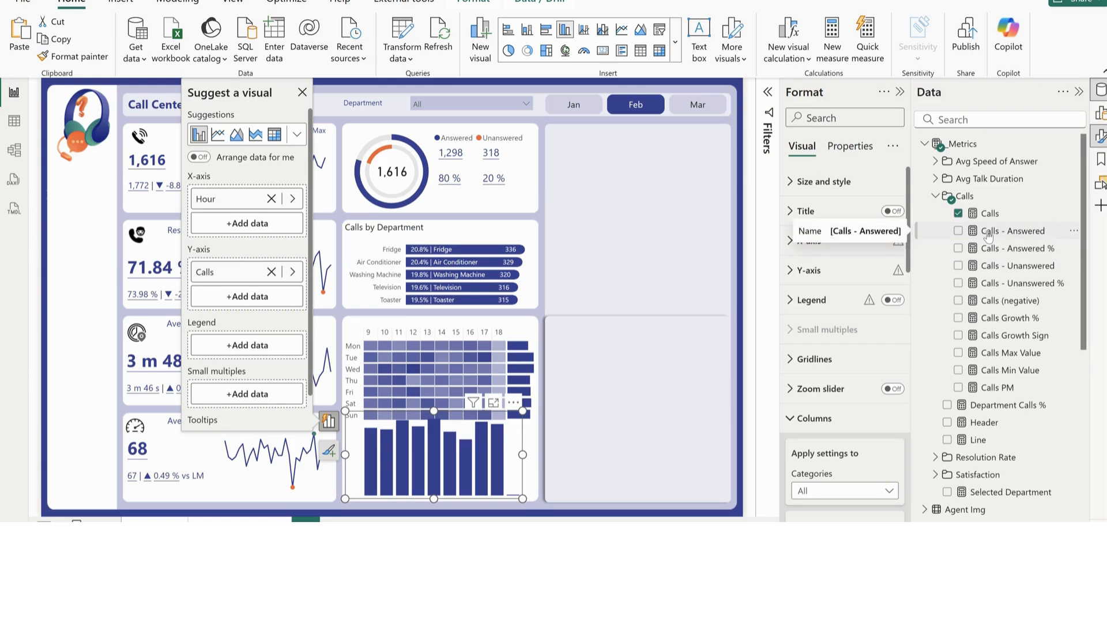
Check the Calls (negative) measure's formula and use it instead of Calls on the hourly chart's Y-axis
{"action": "left_click", "coordinate": [988, 231]}
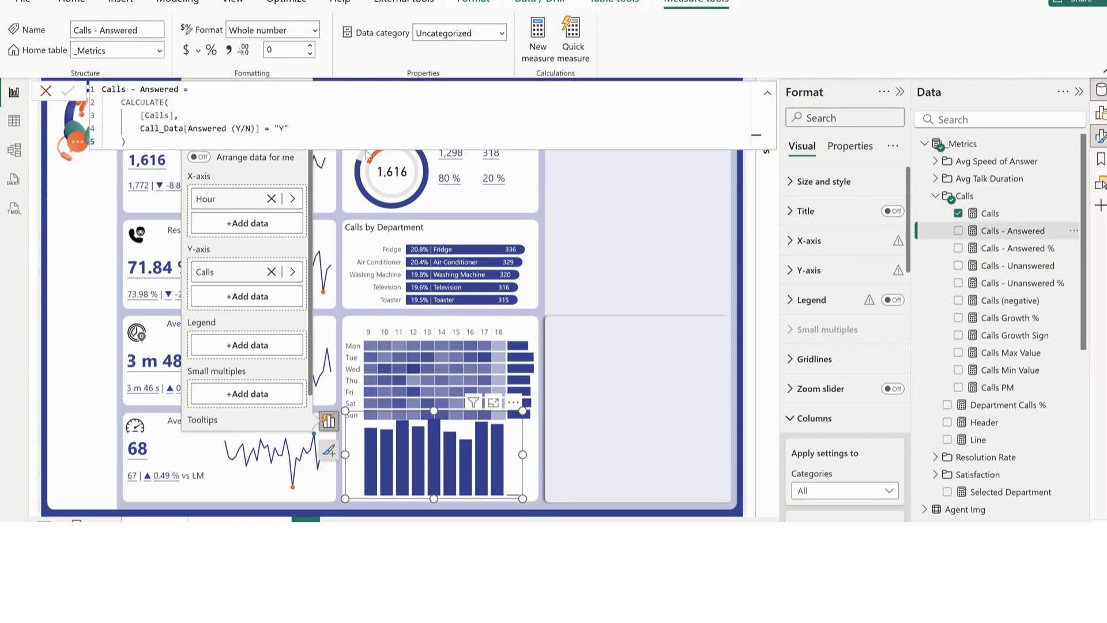
{"action": "left_click", "coordinate": [990, 302]}
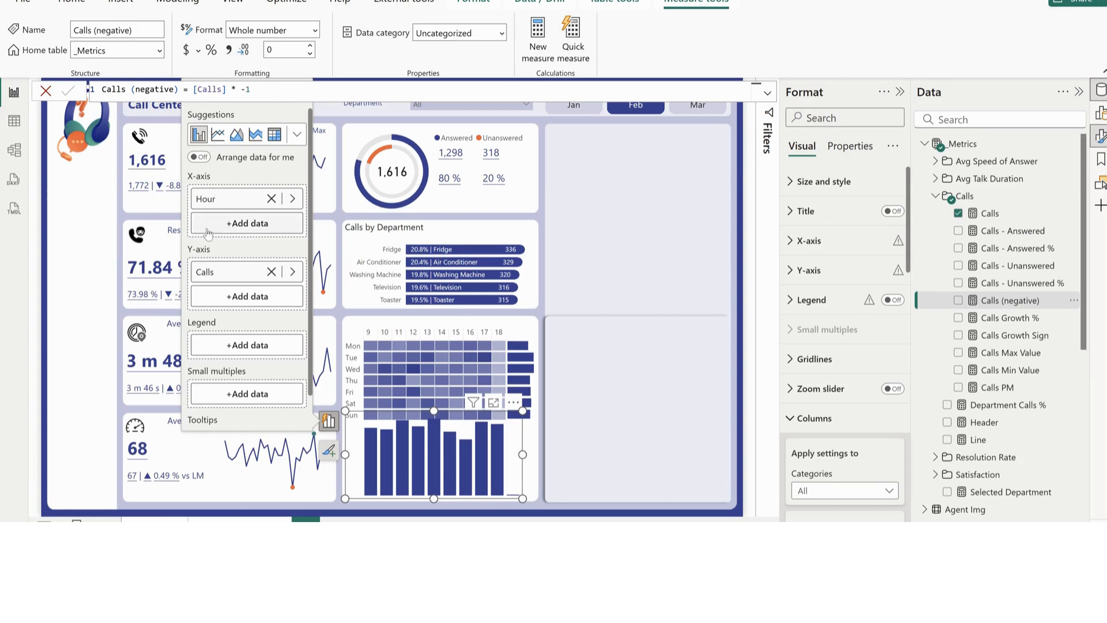
{"action": "left_click", "coordinate": [293, 275]}
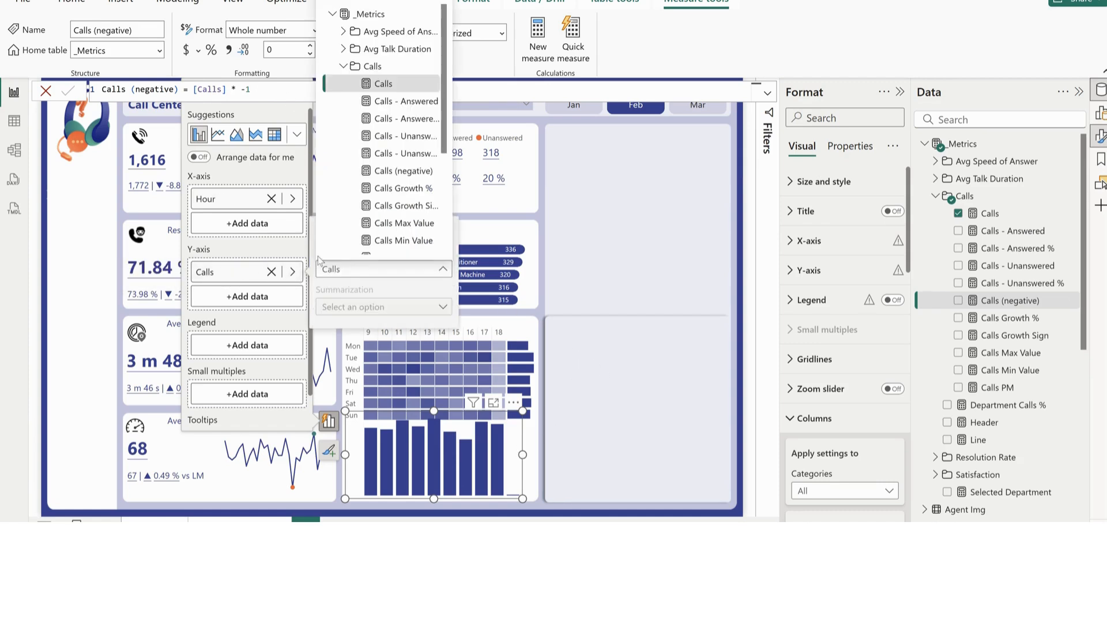
{"action": "left_click", "coordinate": [415, 171]}
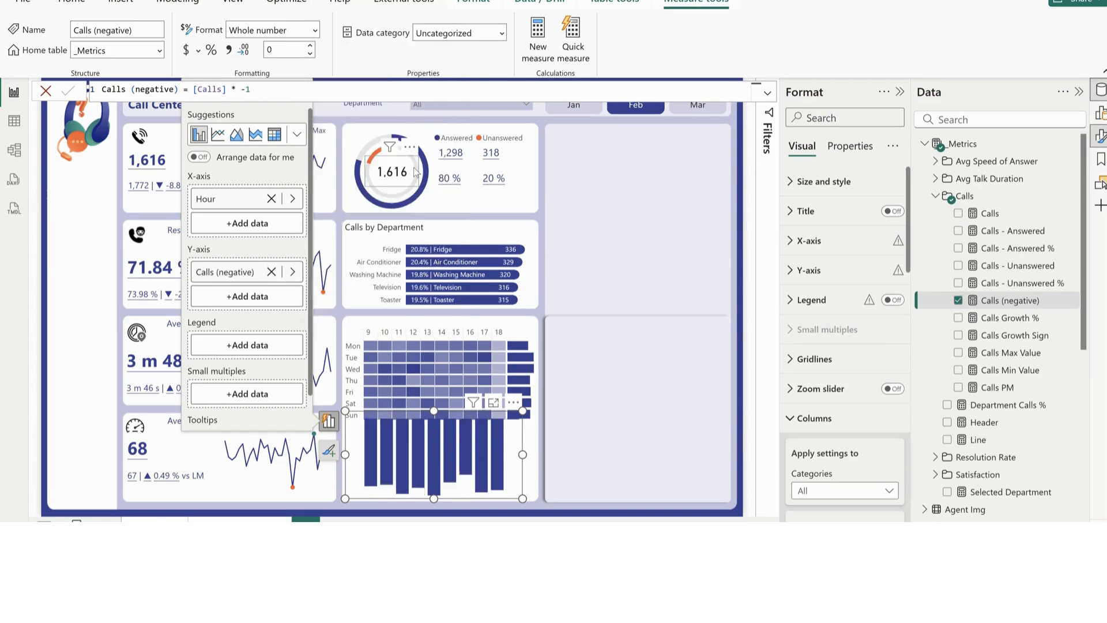
Shorten the hourly column chart to about 80 high beneath the heatmap and set its space between categories to 10%
{"action": "left_click_drag", "start_coordinate": [433, 498], "coordinate": [433, 455]}
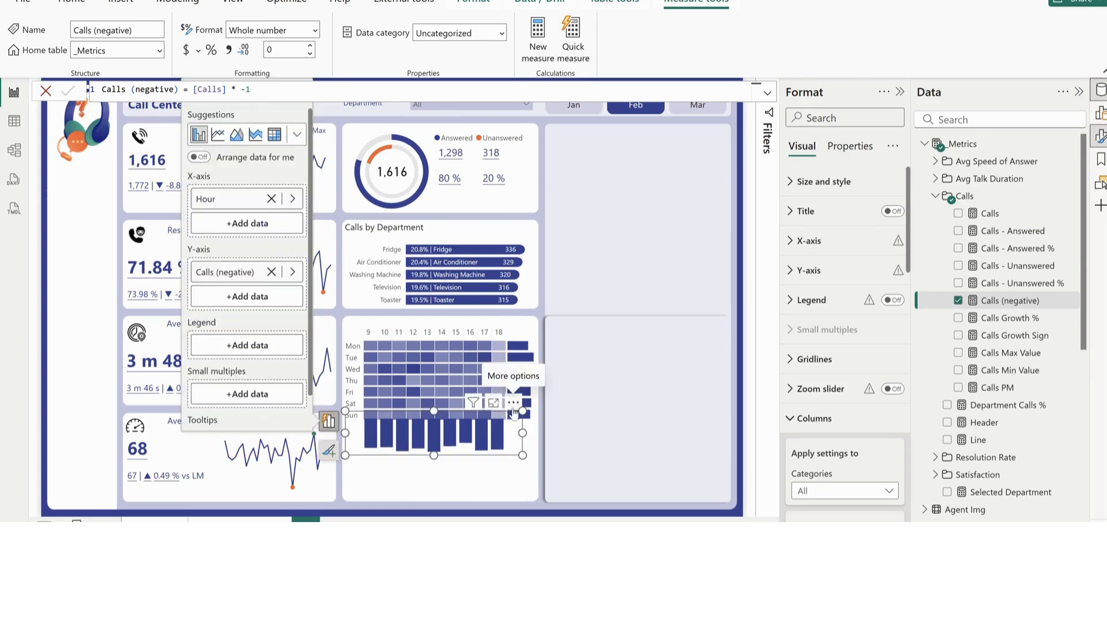
{"action": "left_click_drag", "start_coordinate": [512, 407], "coordinate": [512, 448]}
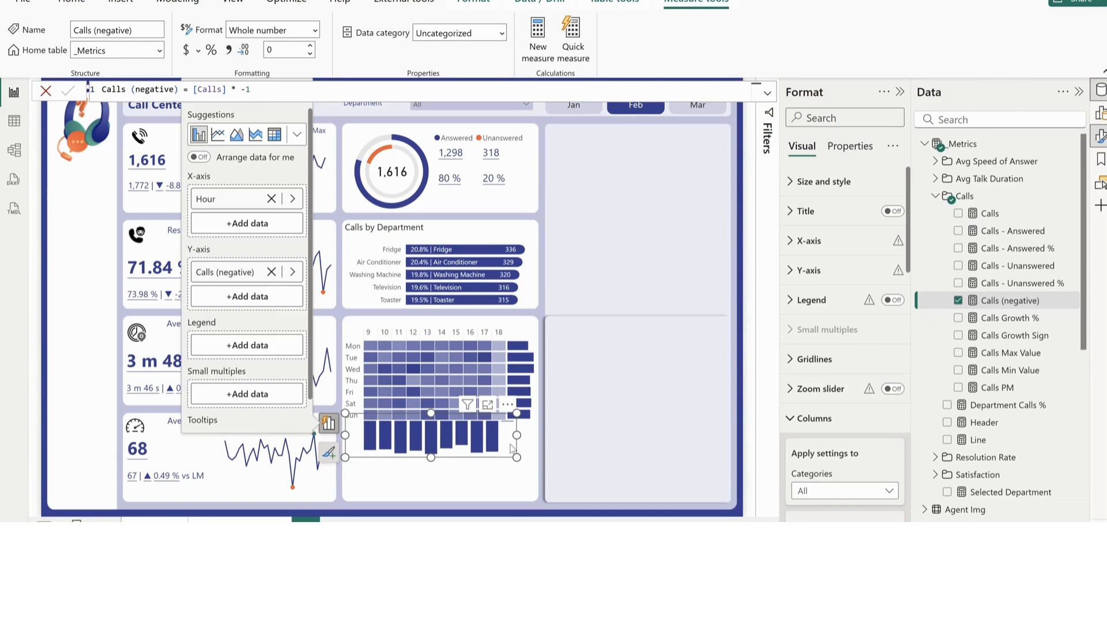
{"action": "scroll", "coordinate": [824, 443], "scroll_direction": "down", "scroll_amount": 5}
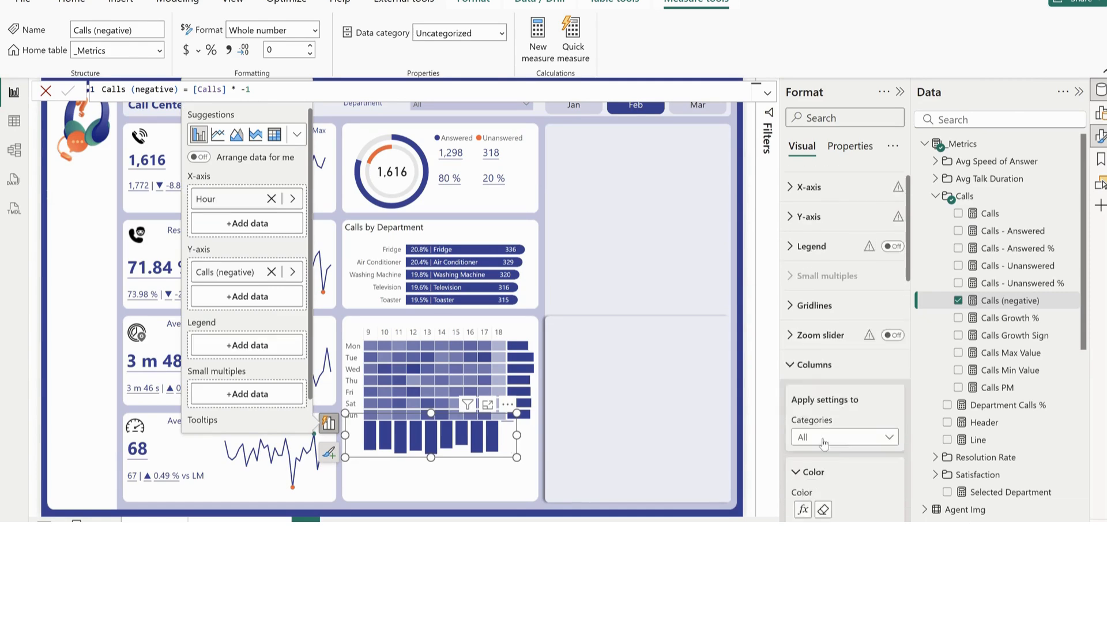
{"action": "scroll", "coordinate": [826, 443], "scroll_direction": "down", "scroll_amount": 3}
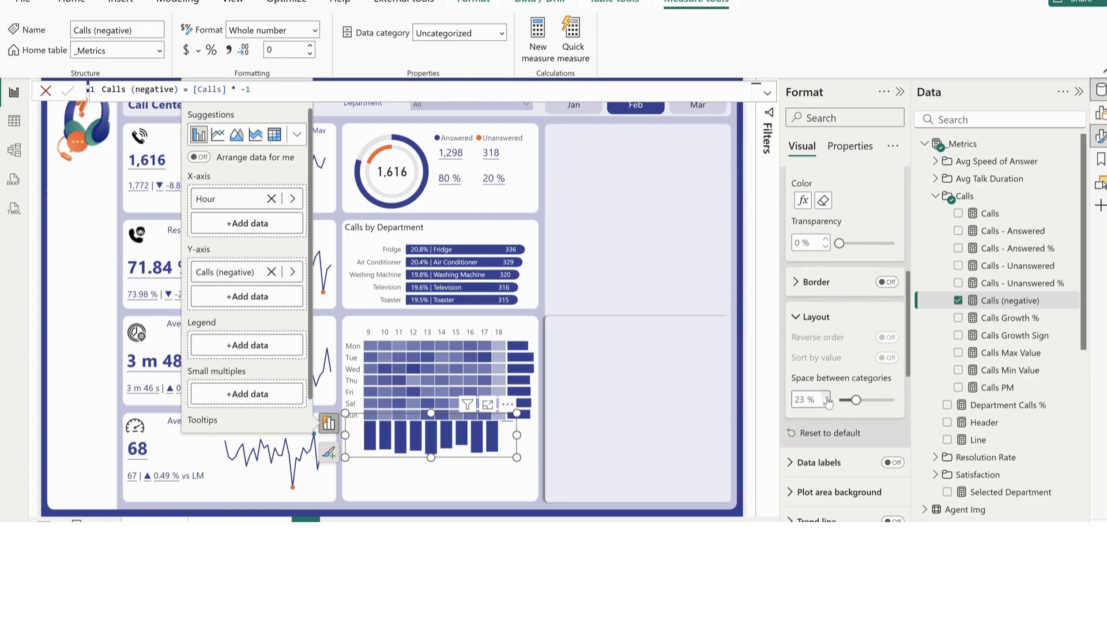
{"action": "left_click", "coordinate": [825, 406]}
{"action": "left_click", "coordinate": [825, 406]}
{"action": "left_click", "coordinate": [825, 407]}
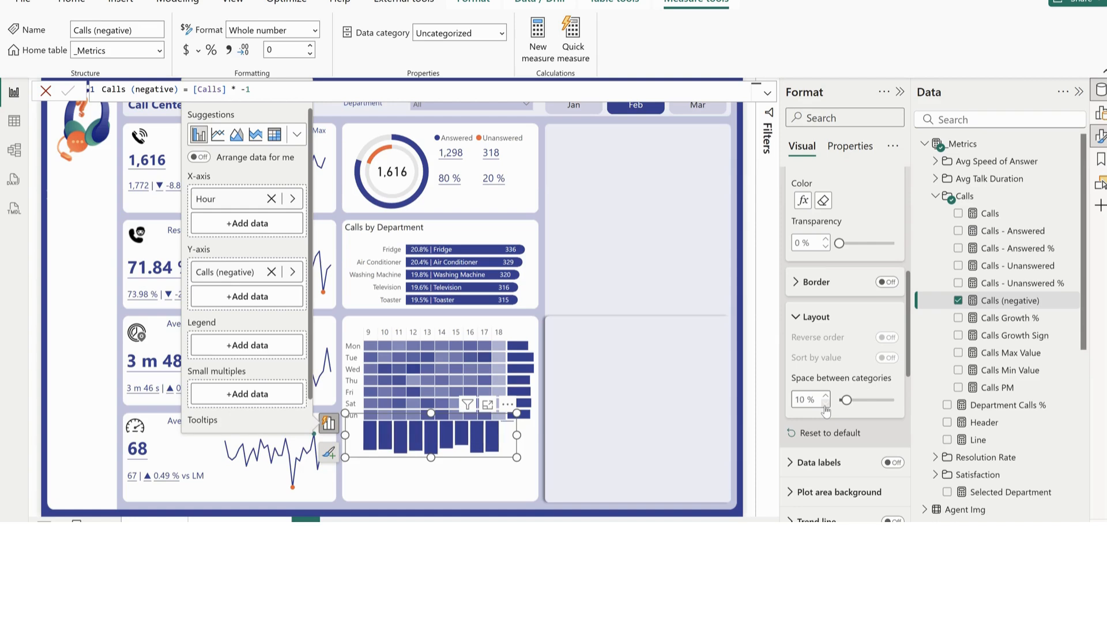
Set the heatmap matrix's vertical gridline width to 2
{"action": "left_click", "coordinate": [345, 328]}
{"action": "scroll", "coordinate": [856, 417], "scroll_direction": "up", "scroll_amount": 3}
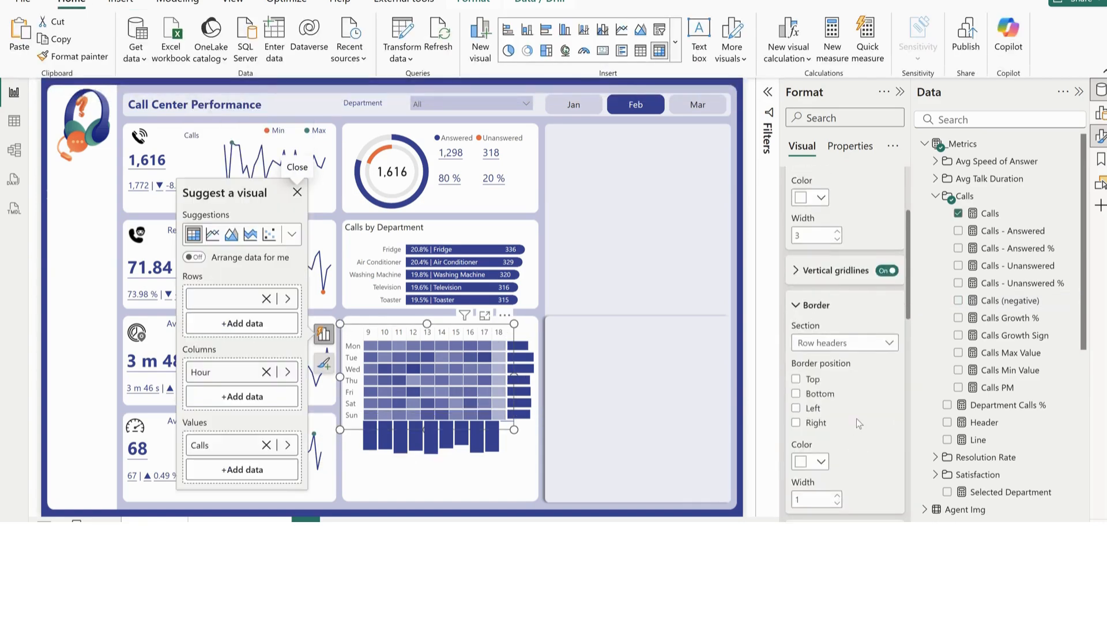
{"action": "scroll", "coordinate": [856, 417], "scroll_direction": "up", "scroll_amount": 3}
{"action": "scroll", "coordinate": [857, 421], "scroll_direction": "down", "scroll_amount": 3}
{"action": "left_click", "coordinate": [818, 279]}
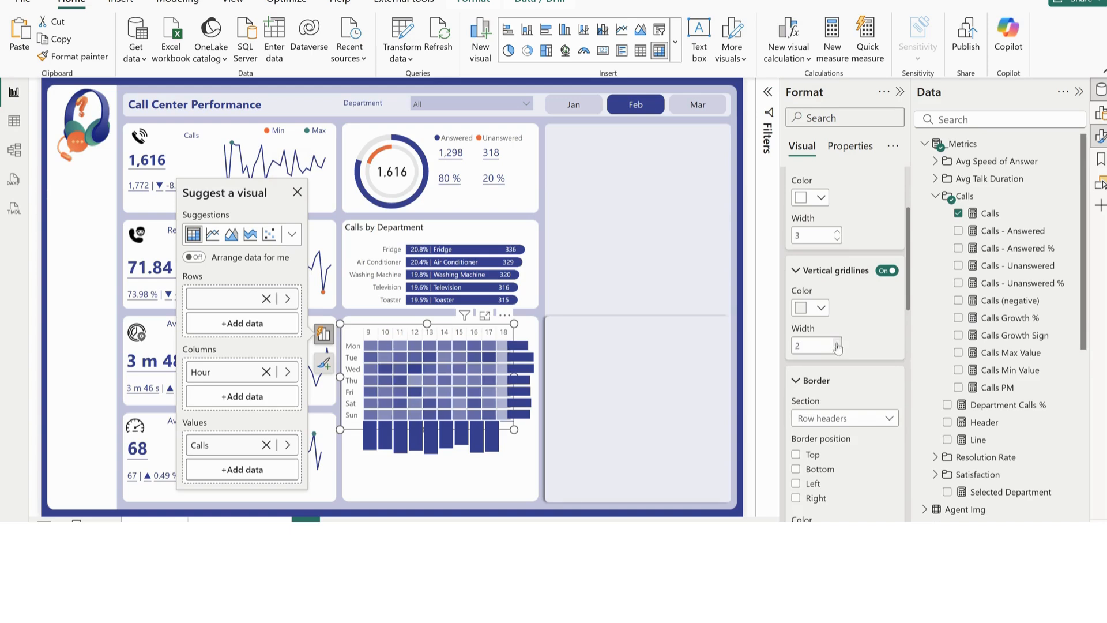
Reposition the weekday bar chart so its bars start just past the heatmap's 18-hour column
{"action": "left_click", "coordinate": [538, 418]}
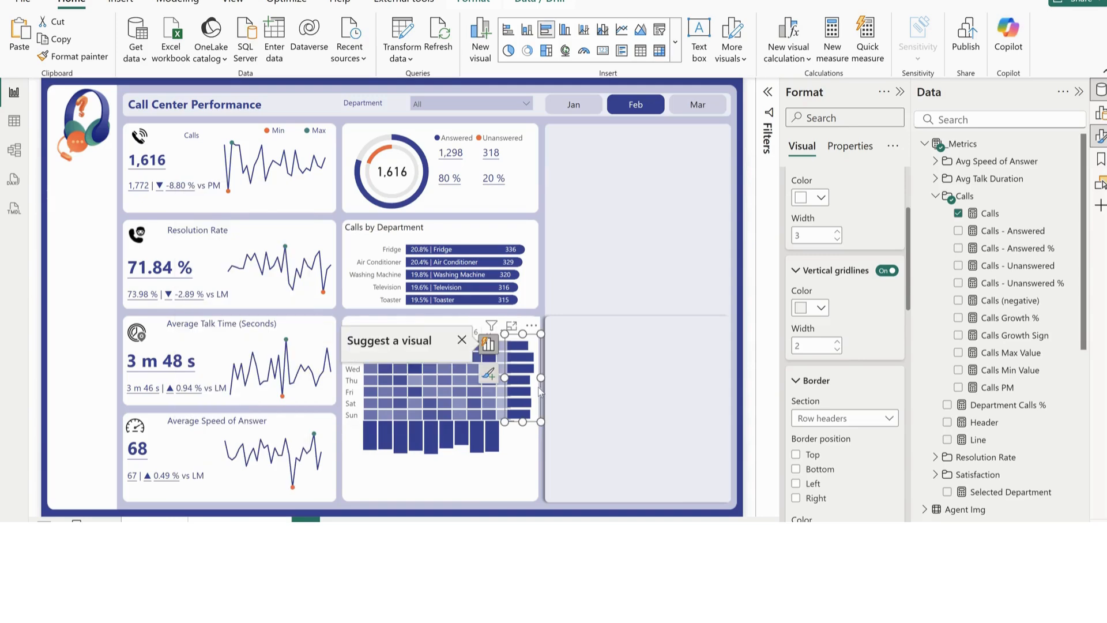
{"action": "left_click_drag", "start_coordinate": [541, 377], "coordinate": [538, 379]}
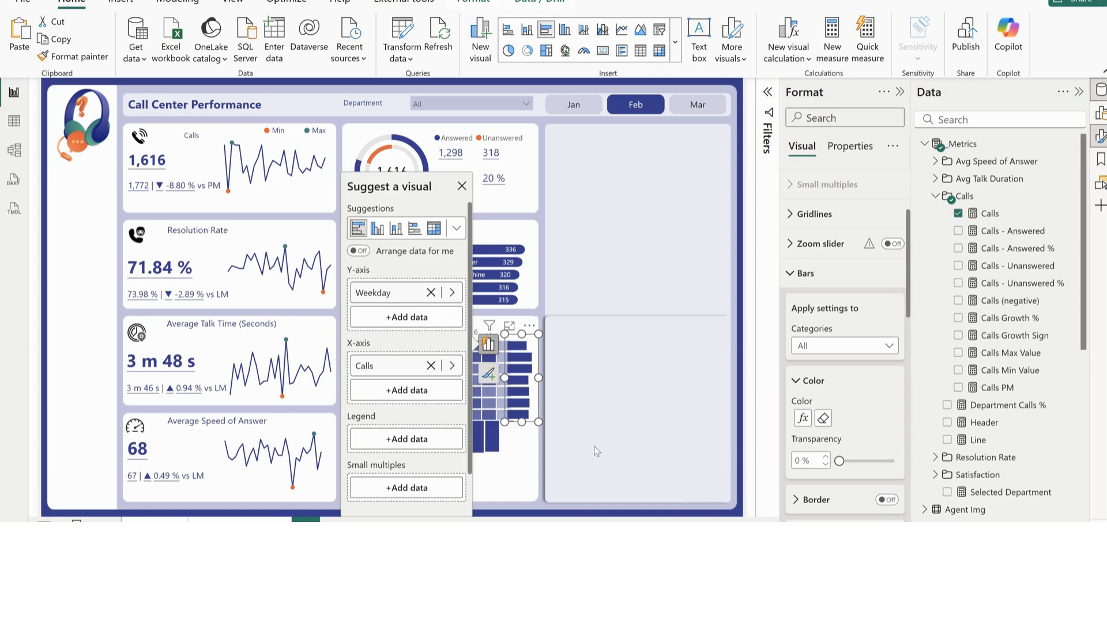
{"action": "left_click", "coordinate": [511, 429]}
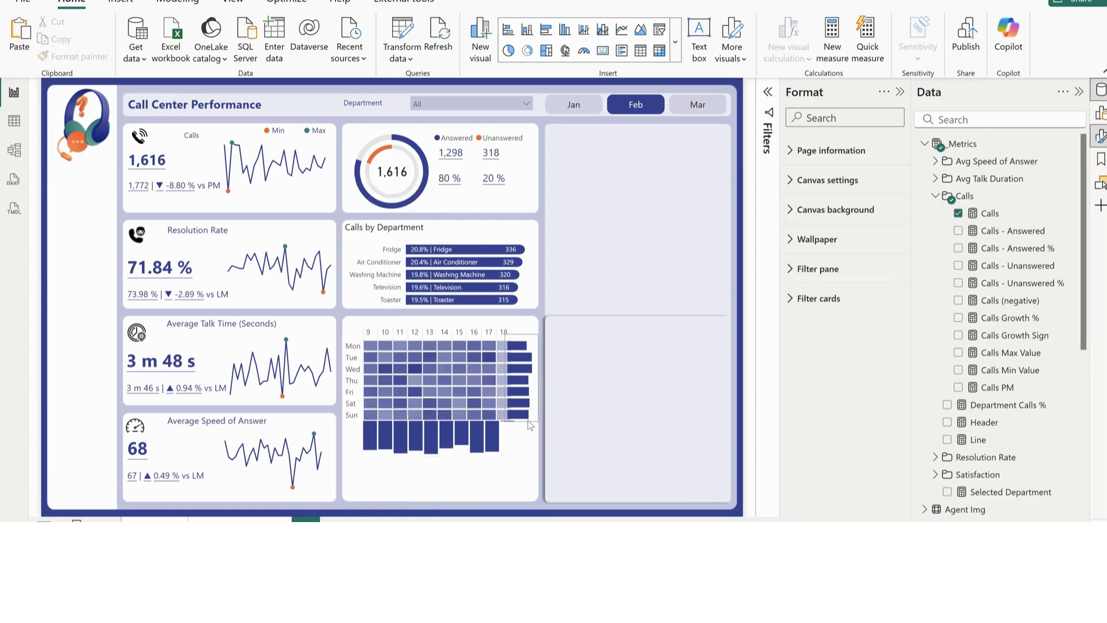
{"action": "left_click", "coordinate": [530, 425]}
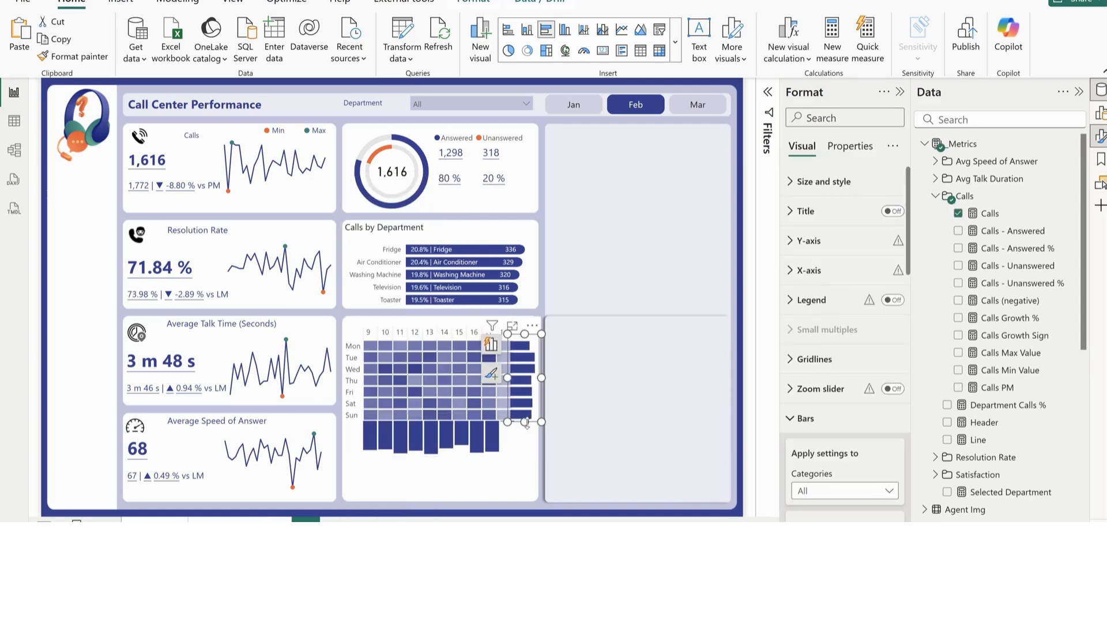
{"action": "key", "text": "Left"}
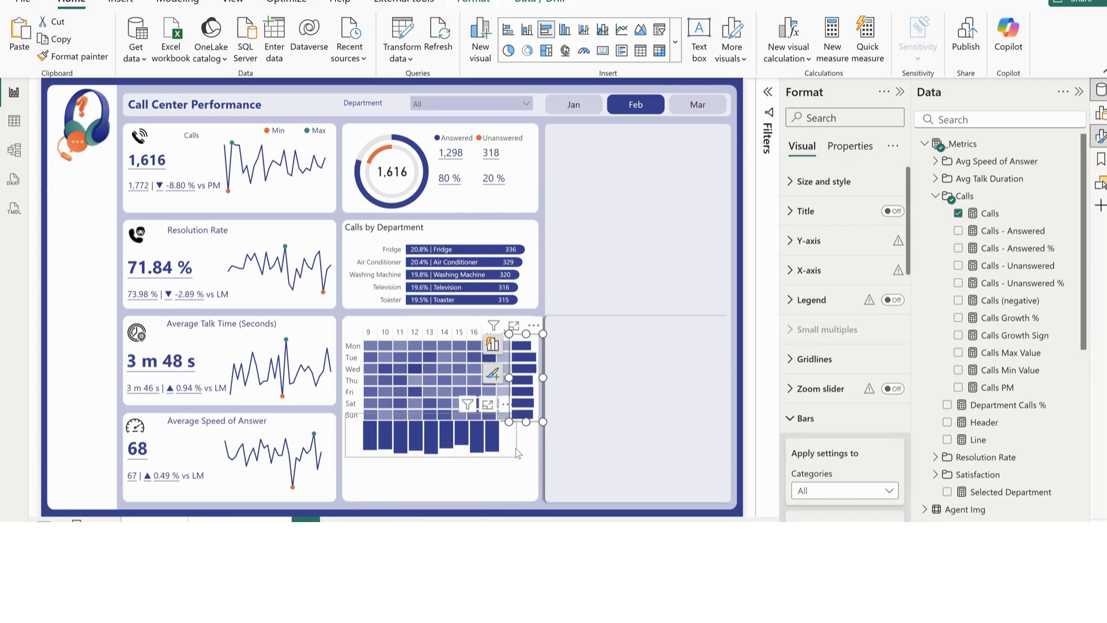
Set the hourly column chart's width to 310 to line its columns up with the heatmap
{"action": "left_click", "coordinate": [515, 447]}
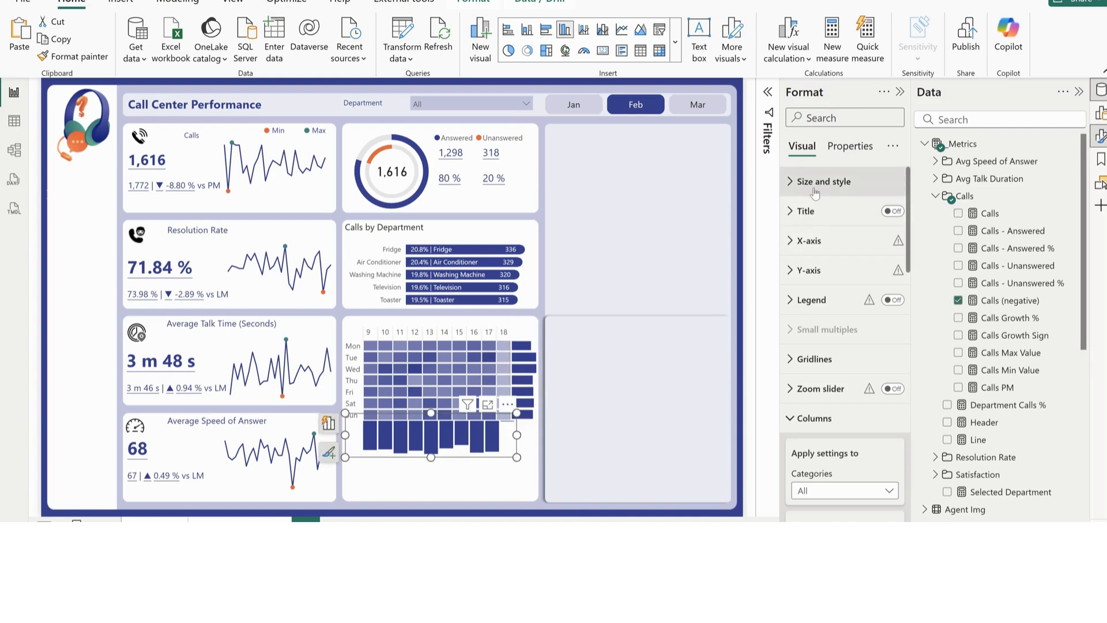
{"action": "left_click", "coordinate": [823, 181]}
{"action": "left_click", "coordinate": [817, 290]}
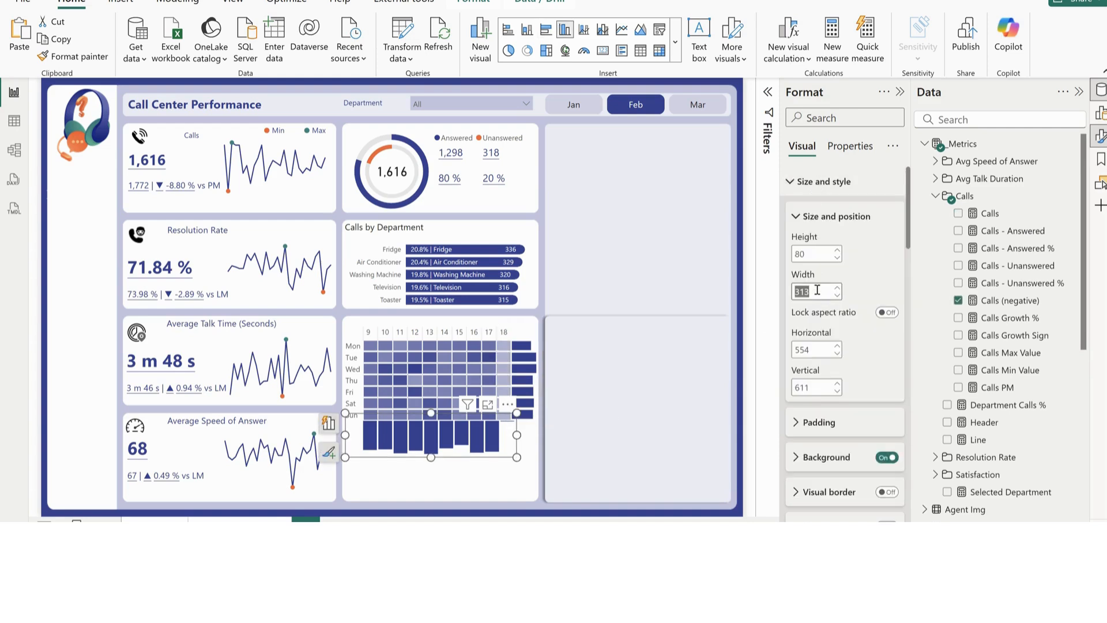
{"action": "type", "text": "310"}
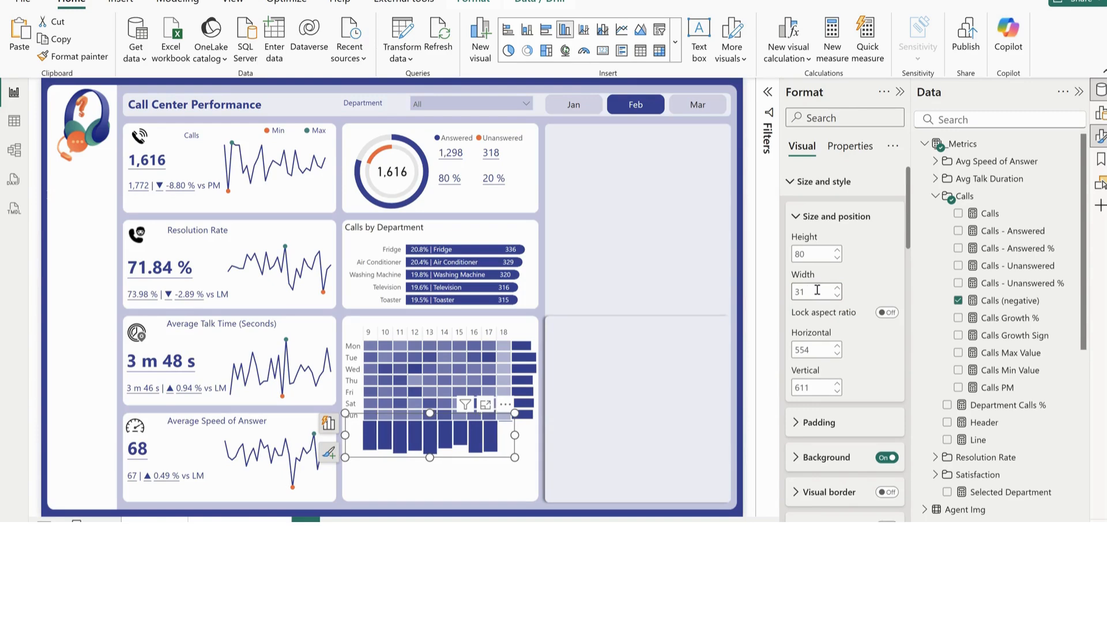
{"action": "key", "text": "BackSpace"}
{"action": "type", "text": "09"}
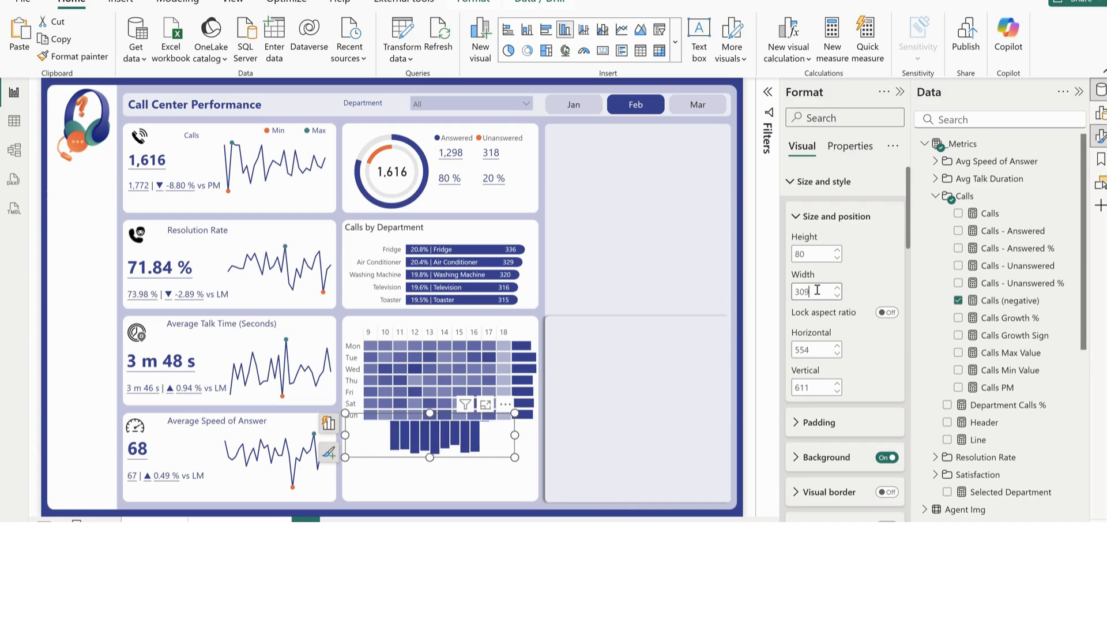
{"action": "key", "text": "BackSpace"}
{"action": "key", "text": "BackSpace"}
{"action": "type", "text": "10"}
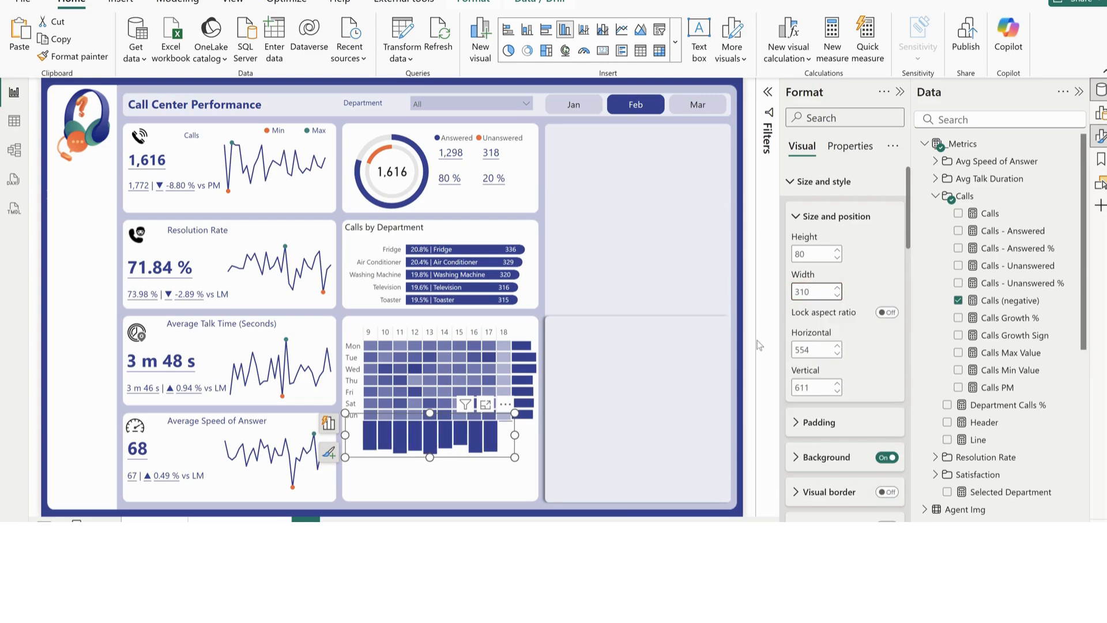
{"action": "left_click", "coordinate": [523, 477]}
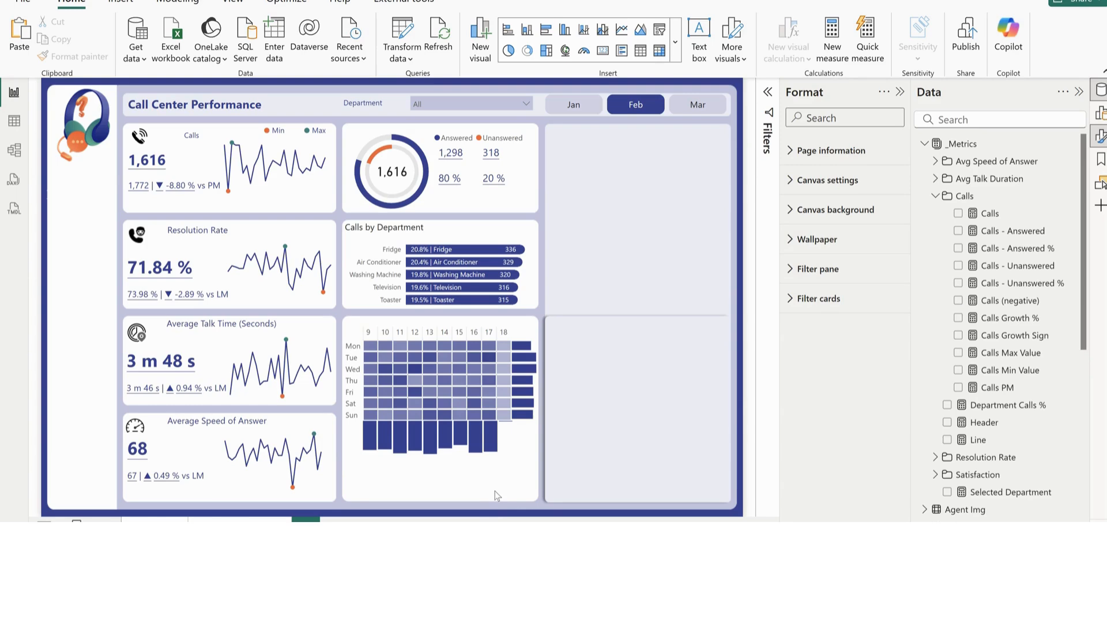
Check the finished Call Center Tutorial report for reference, and add a Call Time card in the empty panel beside the Calls by Department chart
{"action": "mouse_move", "coordinate": [698, 579]}
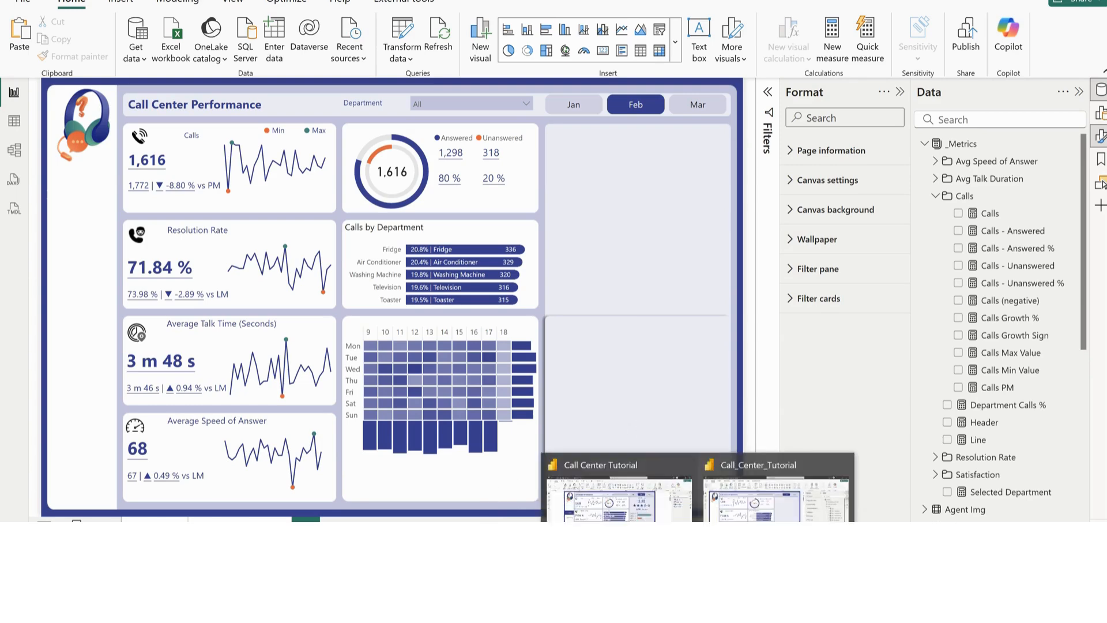
{"action": "left_click", "coordinate": [614, 513]}
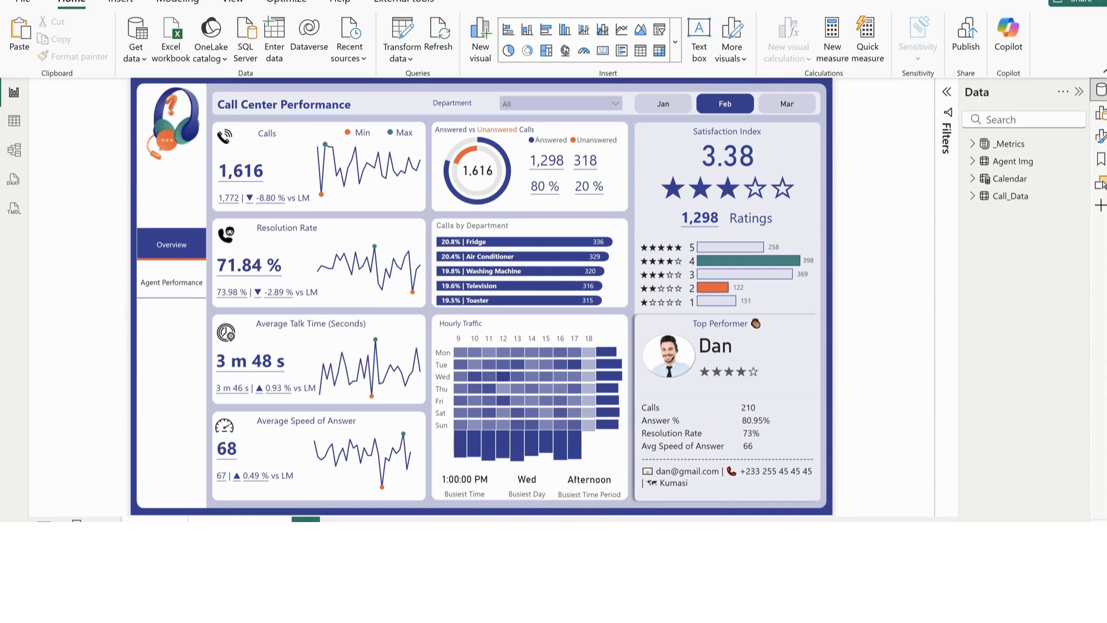
{"action": "left_click", "coordinate": [770, 519]}
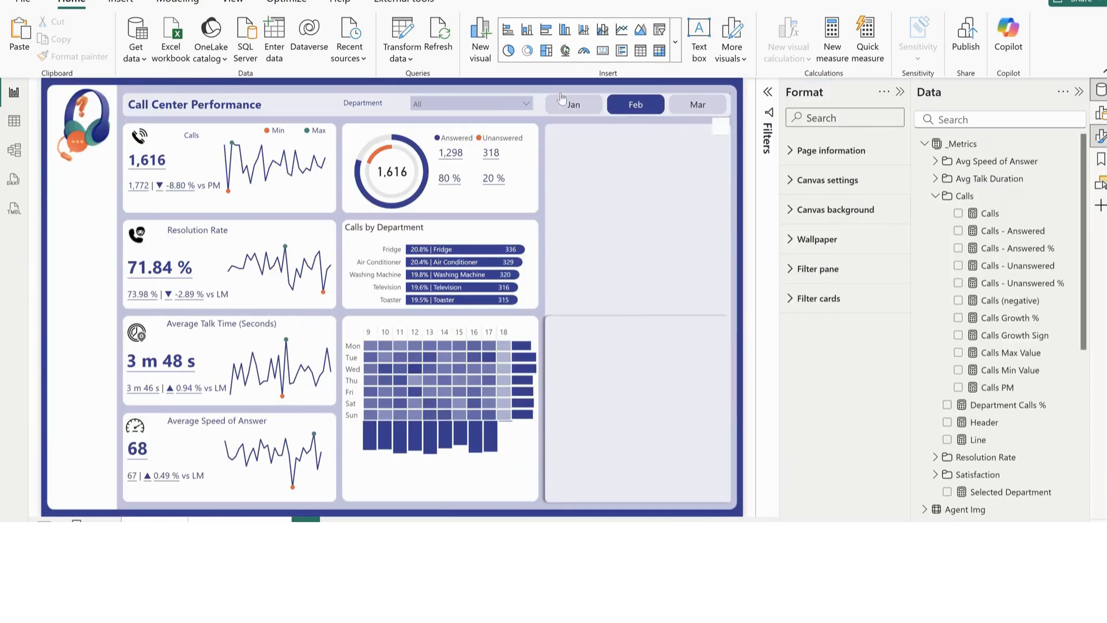
{"action": "left_click", "coordinate": [603, 51]}
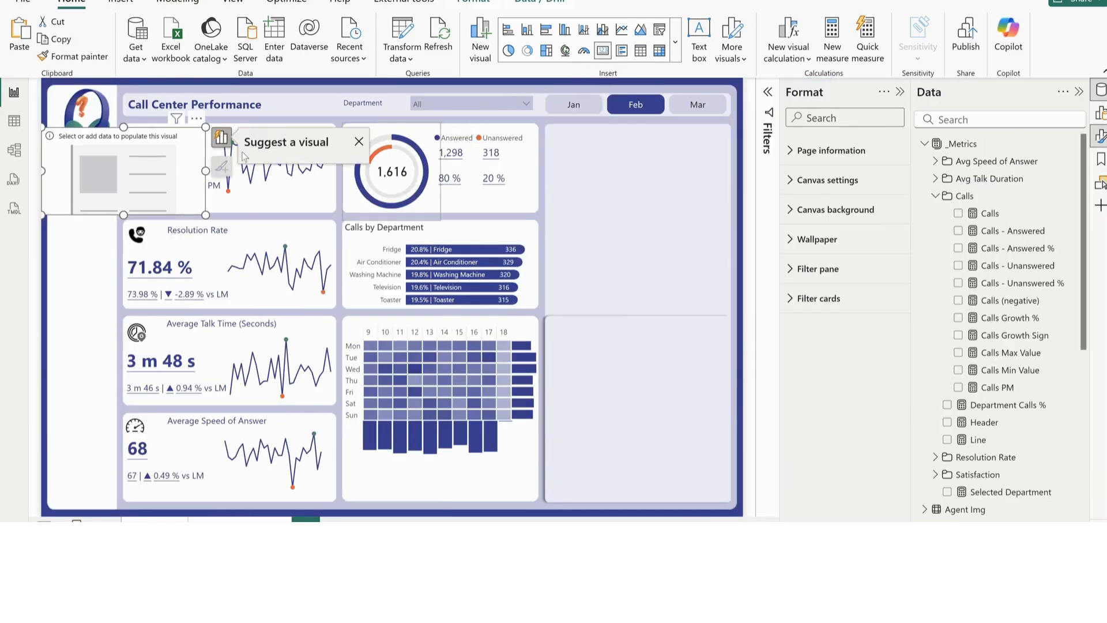
{"action": "left_click_drag", "start_coordinate": [160, 178], "coordinate": [667, 262]}
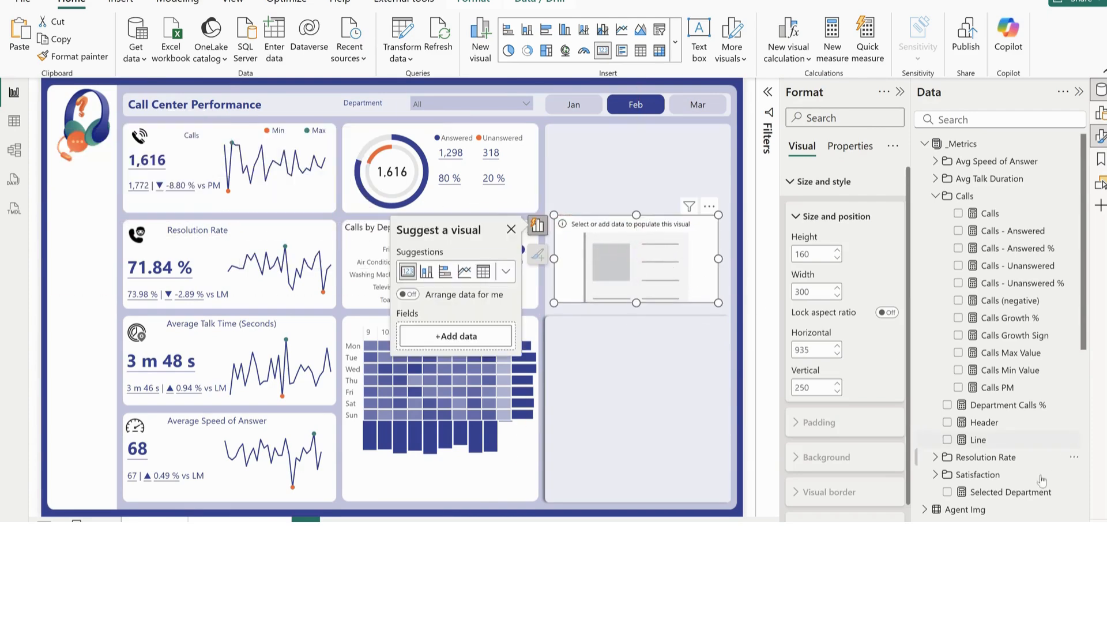
{"action": "scroll", "coordinate": [1008, 481], "scroll_direction": "down", "scroll_amount": 6}
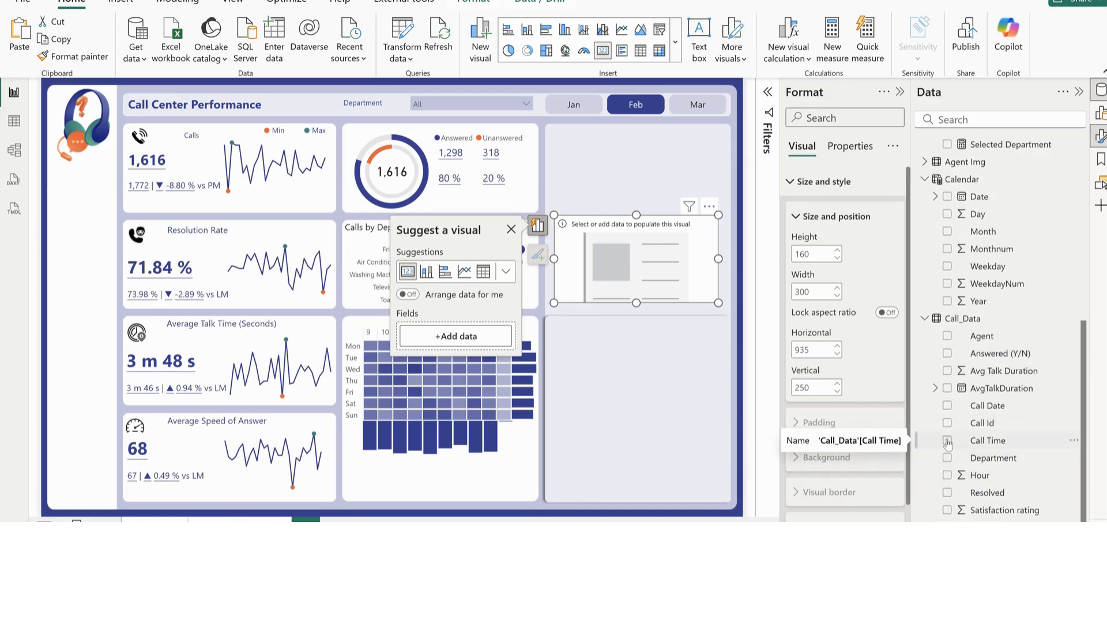
{"action": "left_click", "coordinate": [947, 441]}
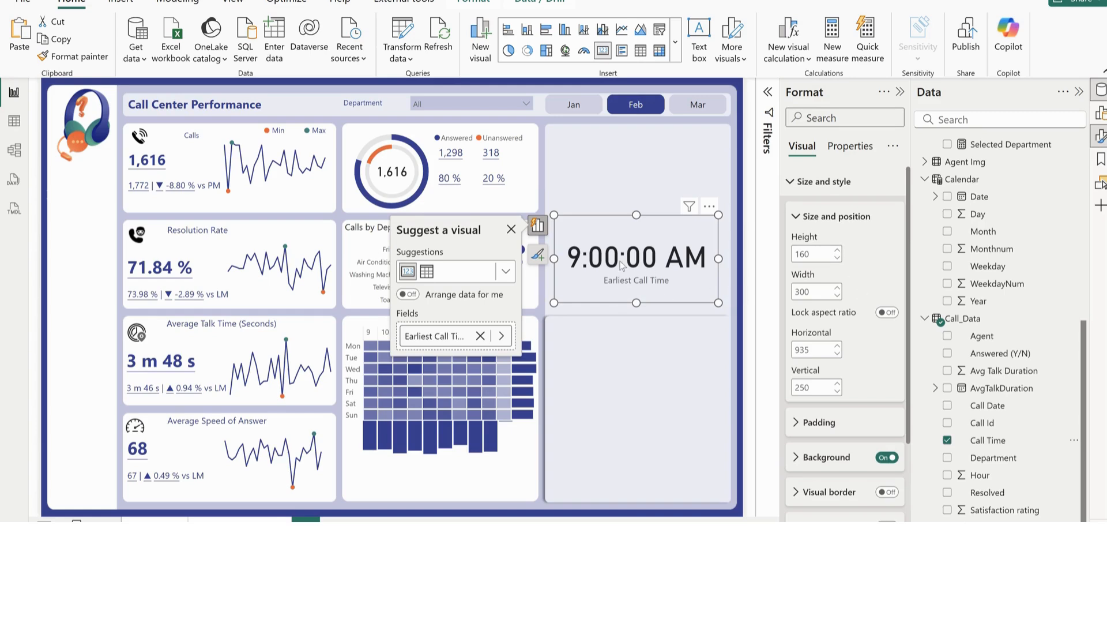
Apply a Top N visual filter on Call Time to the new card, showing the top 1 item by Calls
{"action": "left_click", "coordinate": [768, 92]}
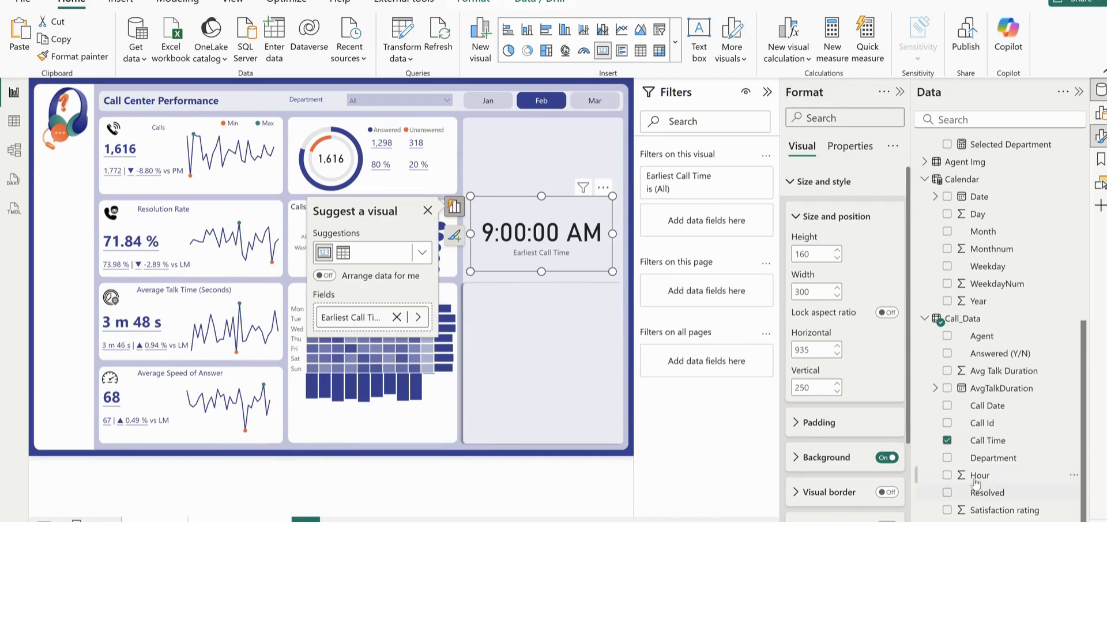
{"action": "left_click_drag", "start_coordinate": [991, 448], "coordinate": [741, 232]}
{"action": "left_click", "coordinate": [683, 232]}
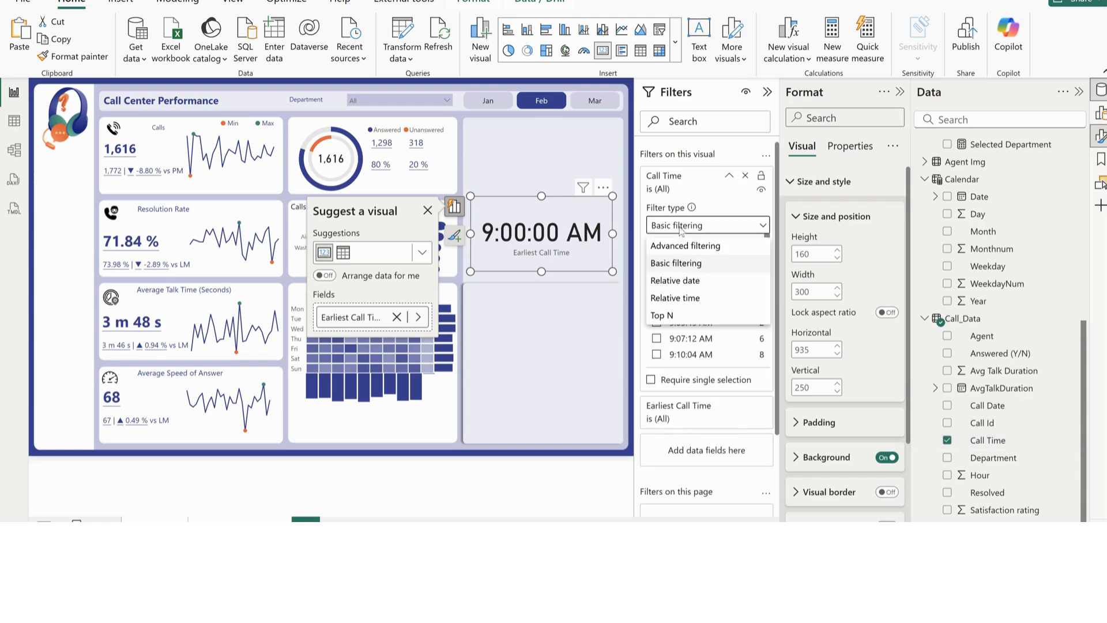
{"action": "left_click", "coordinate": [662, 315]}
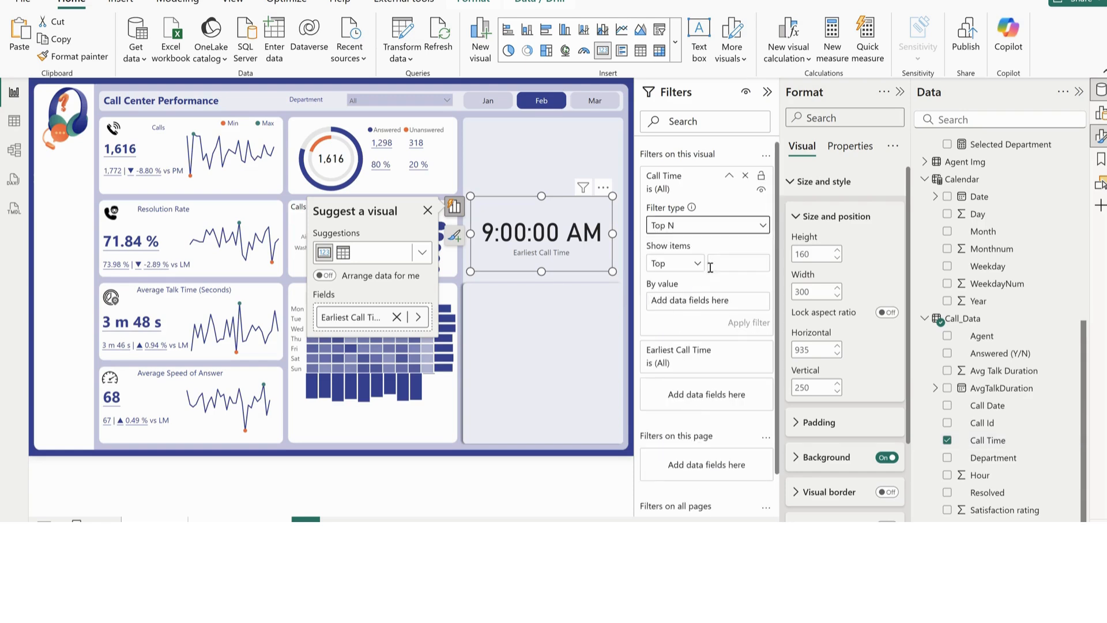
{"action": "left_click", "coordinate": [724, 261]}
{"action": "type", "text": "1"}
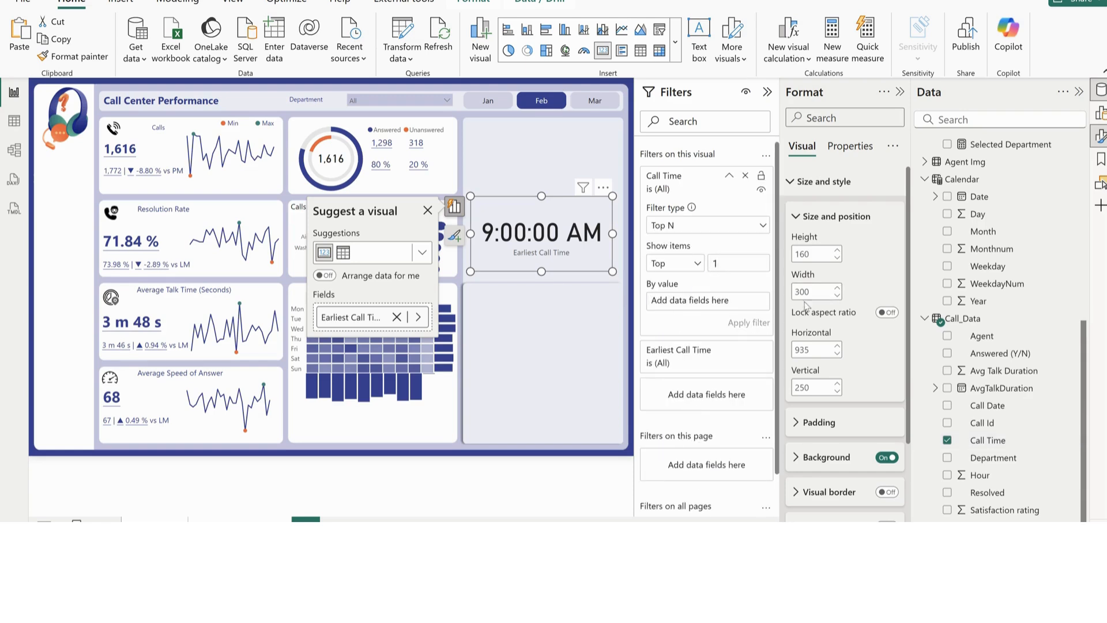
{"action": "scroll", "coordinate": [986, 344], "scroll_direction": "up", "scroll_amount": 7}
{"action": "left_click_drag", "start_coordinate": [992, 217], "coordinate": [710, 306]}
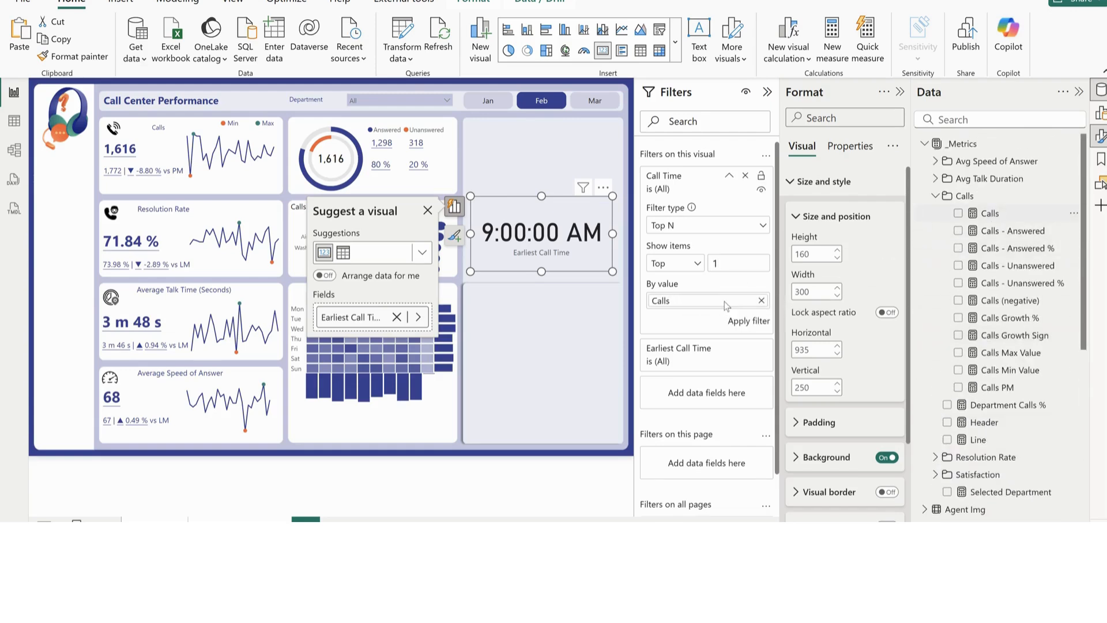
{"action": "left_click", "coordinate": [748, 321]}
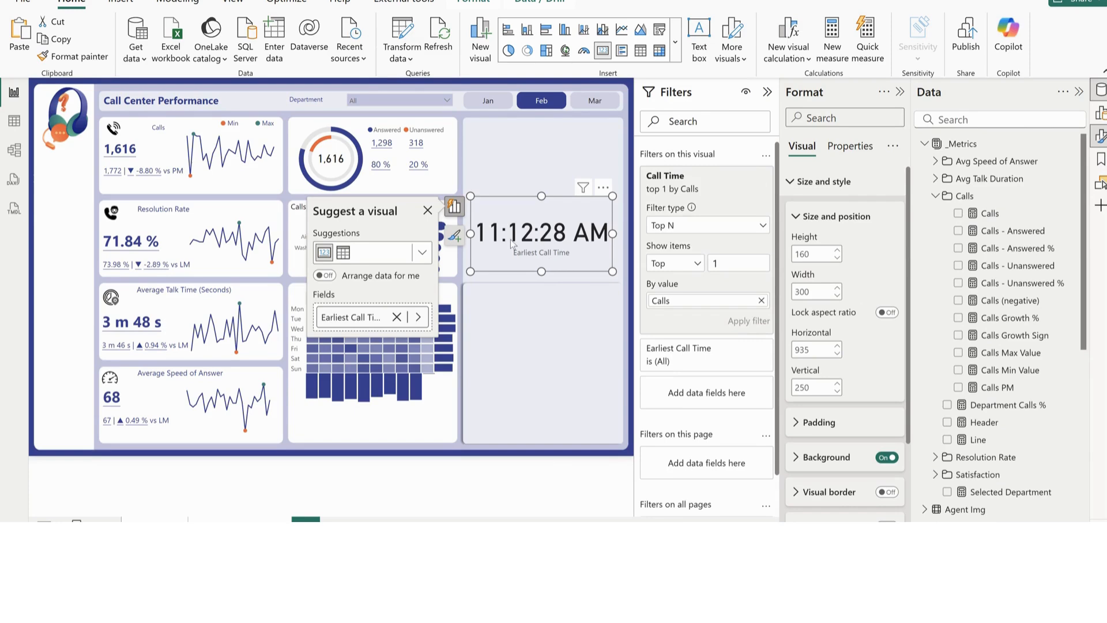
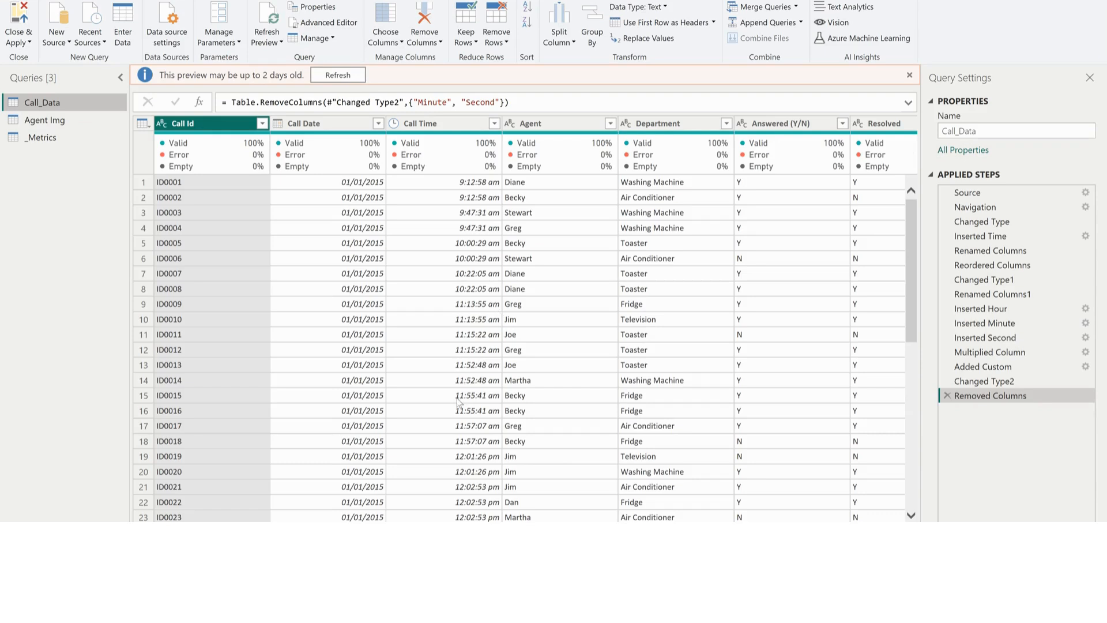
Add a Start of Hour column to the Call_Data query, extracted from the Call Time column
{"action": "left_click", "coordinate": [443, 122]}
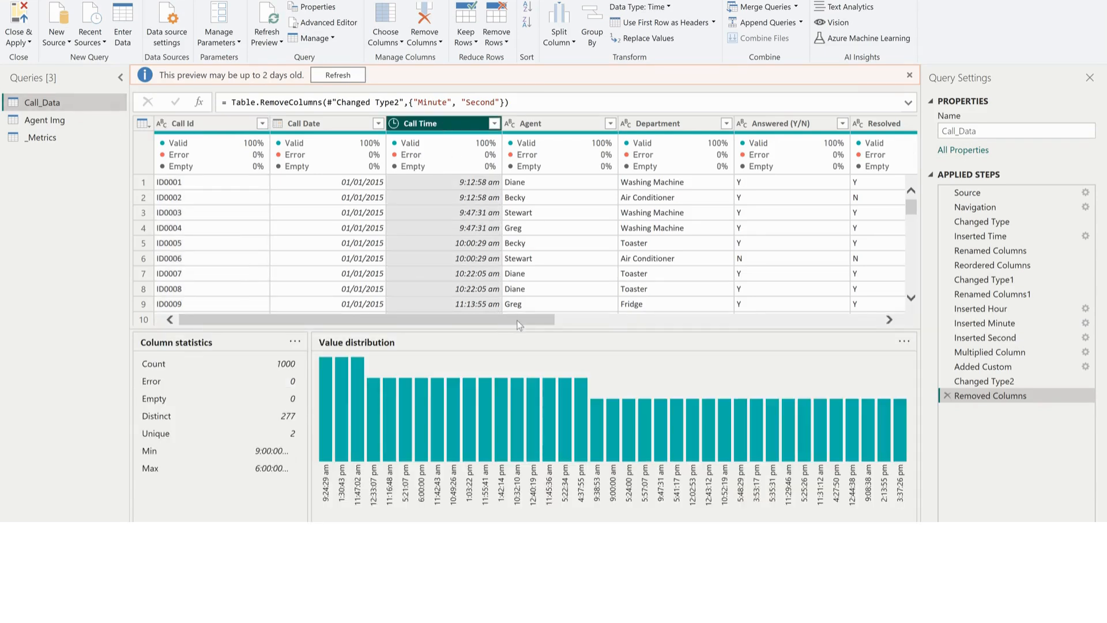
{"action": "left_click_drag", "start_coordinate": [516, 320], "coordinate": [524, 320]}
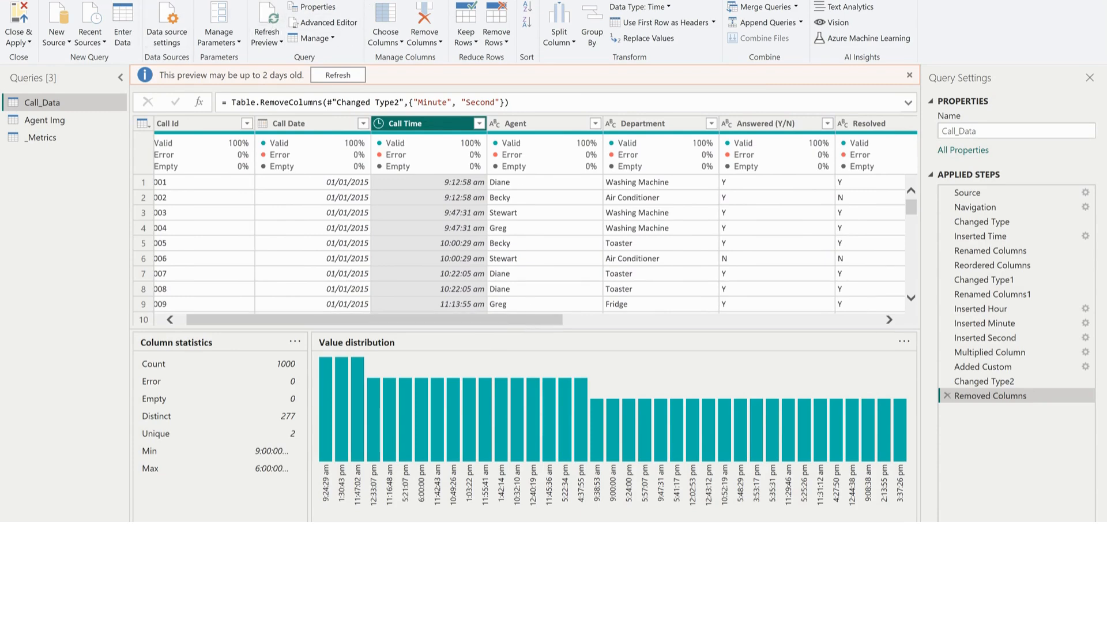
{"action": "left_click", "coordinate": [134, 0]}
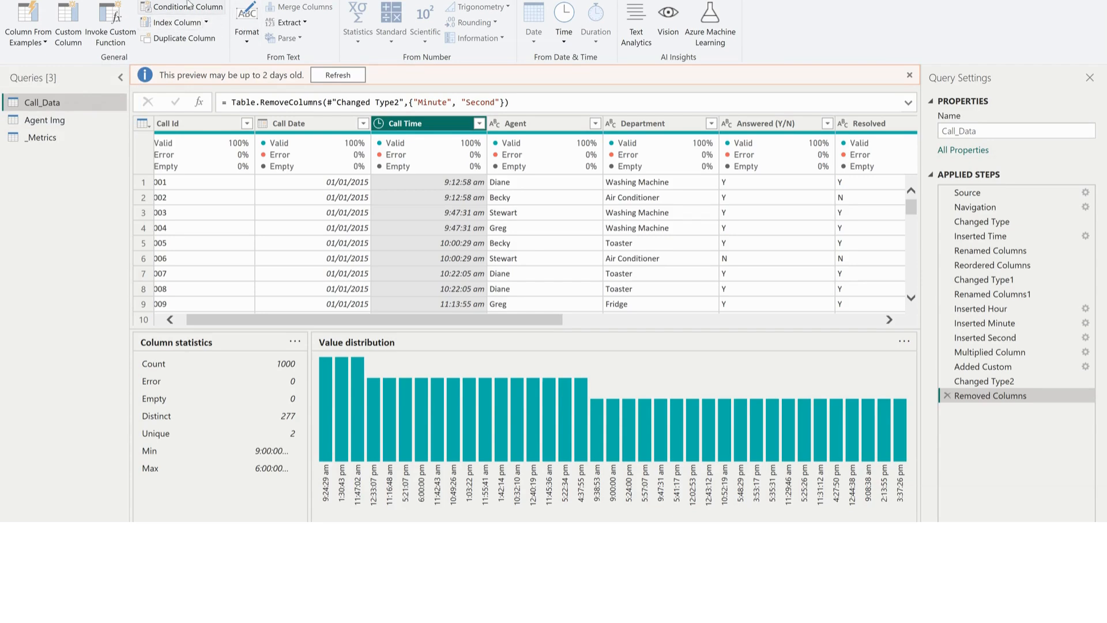
{"action": "left_click", "coordinate": [568, 45]}
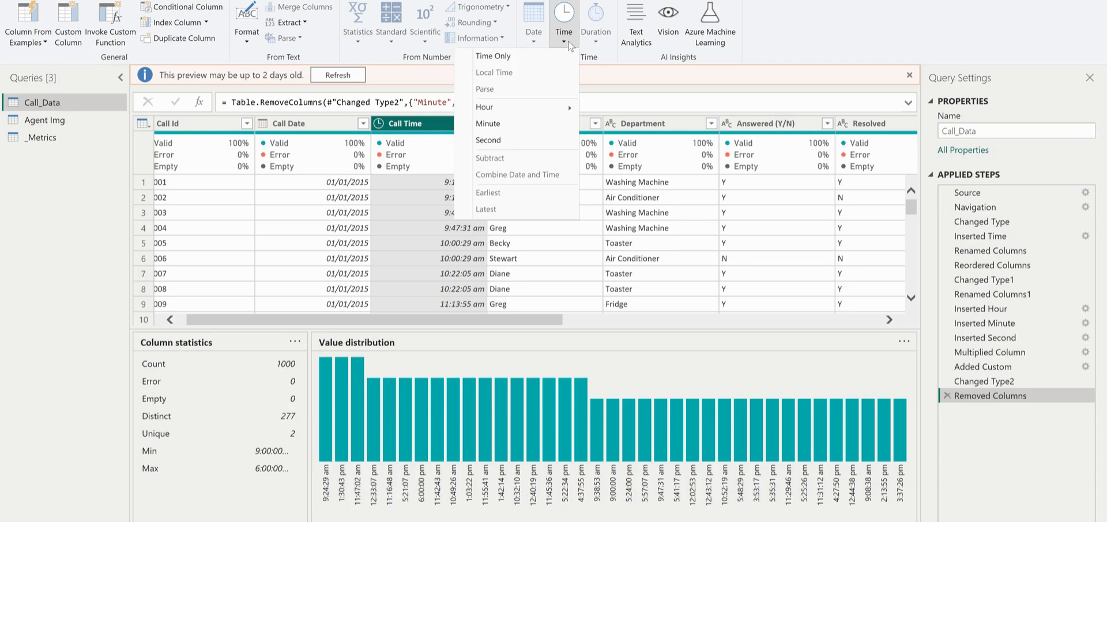
{"action": "mouse_move", "coordinate": [532, 112]}
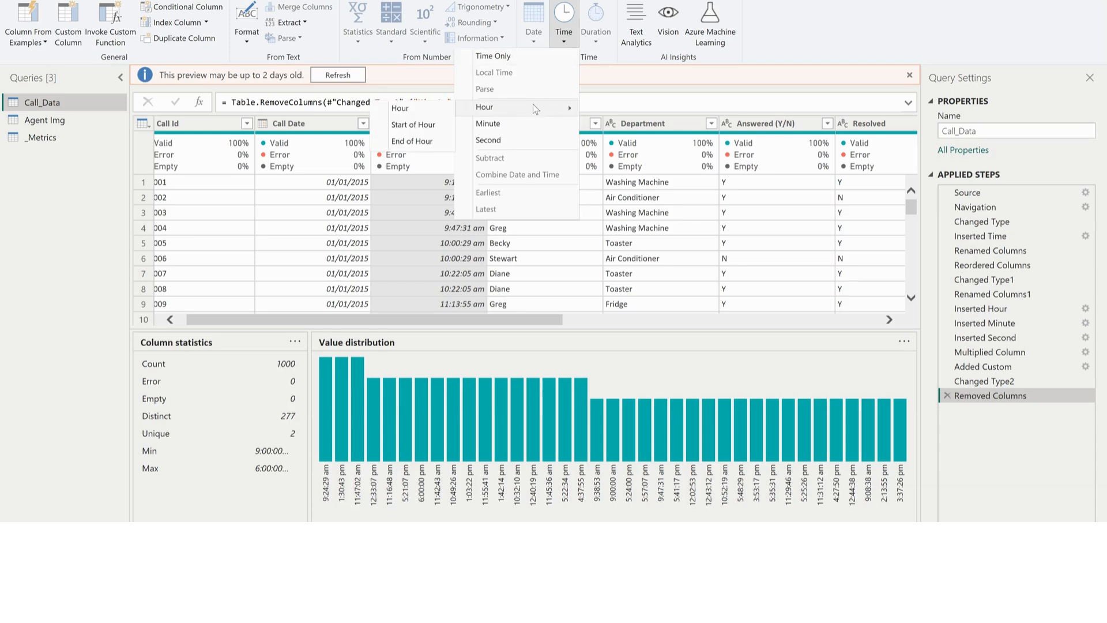
{"action": "left_click", "coordinate": [424, 127]}
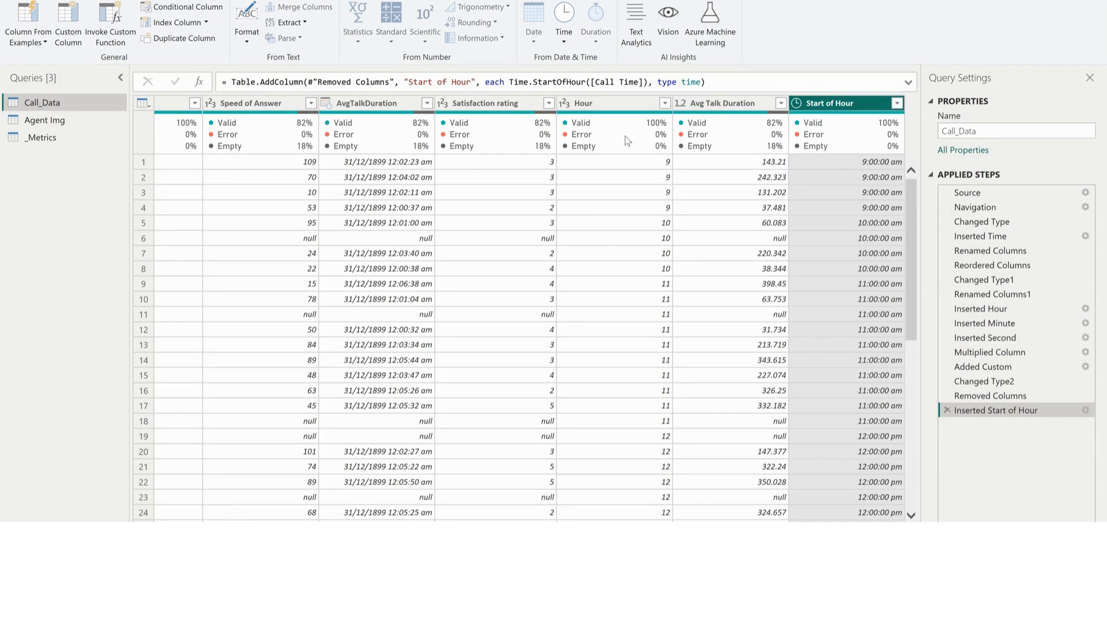
Begin a conditional column in Call_Data and name it Time Period
{"action": "left_click", "coordinate": [603, 102]}
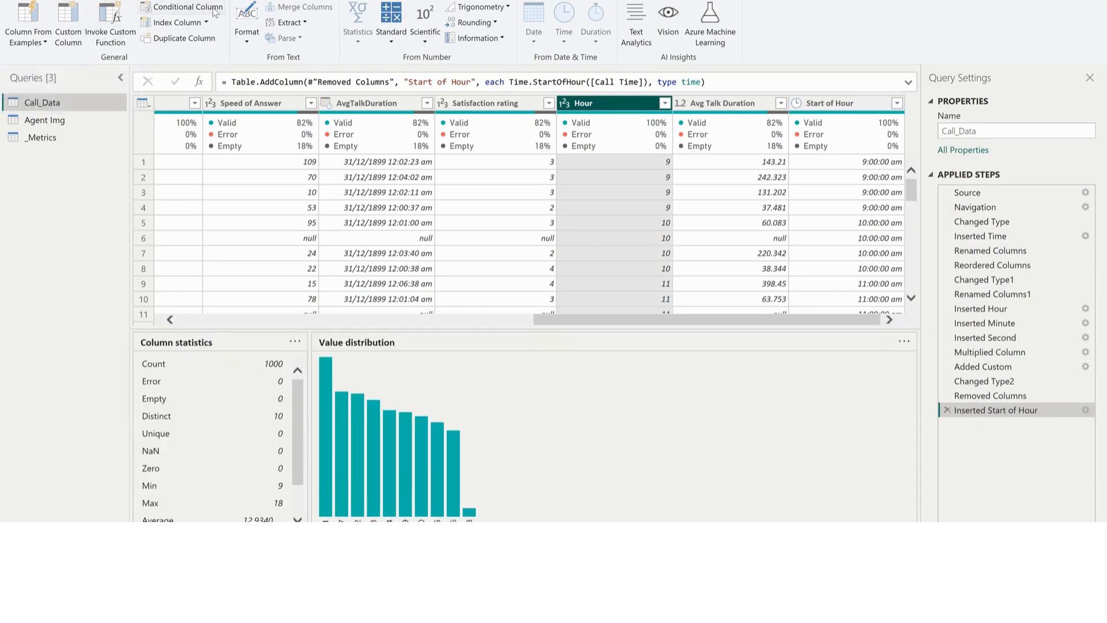
{"action": "left_click", "coordinate": [203, 9]}
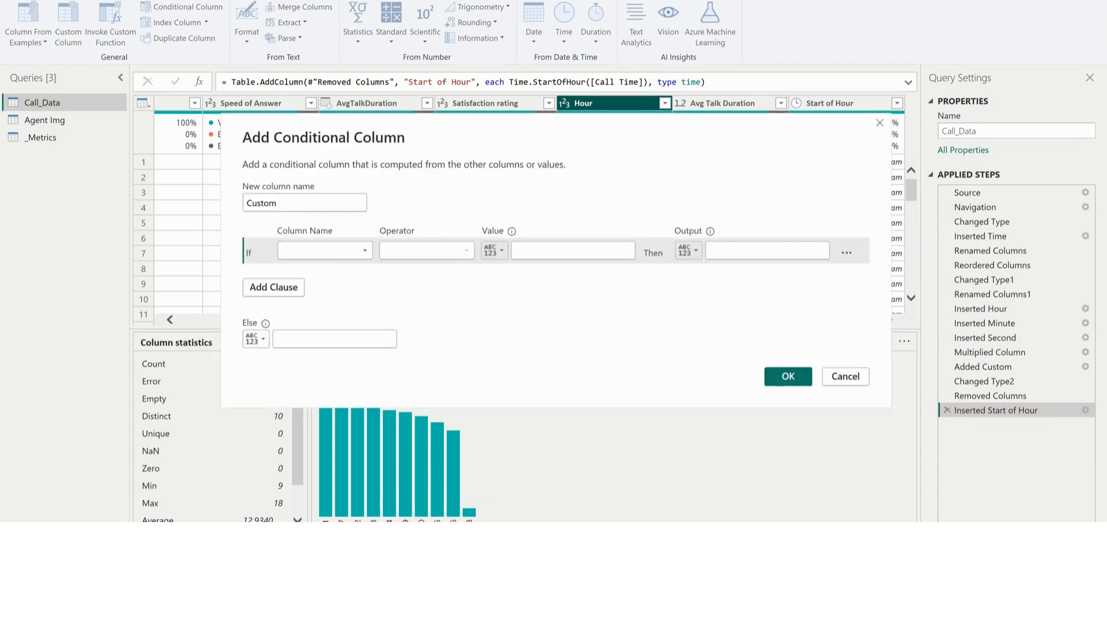
{"action": "double_click", "coordinate": [301, 197]}
{"action": "type", "text": "T"}
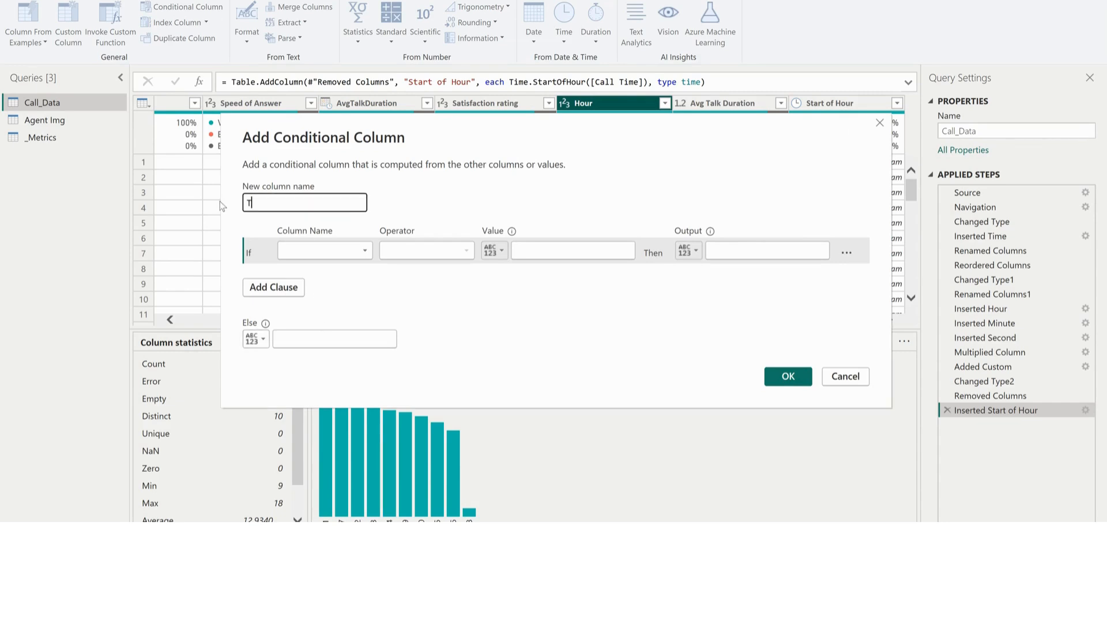
{"action": "type", "text": "ime Period"}
Define the first condition of the Time Period column: if Hour is less than 12, output Morning
{"action": "left_click", "coordinate": [347, 252]}
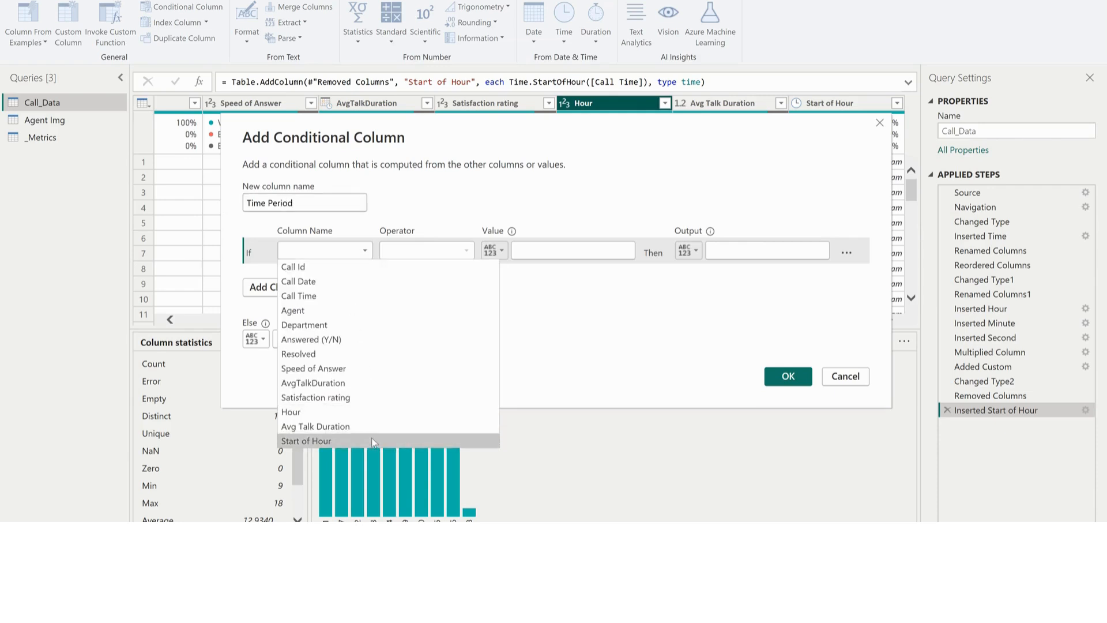
{"action": "left_click", "coordinate": [375, 411]}
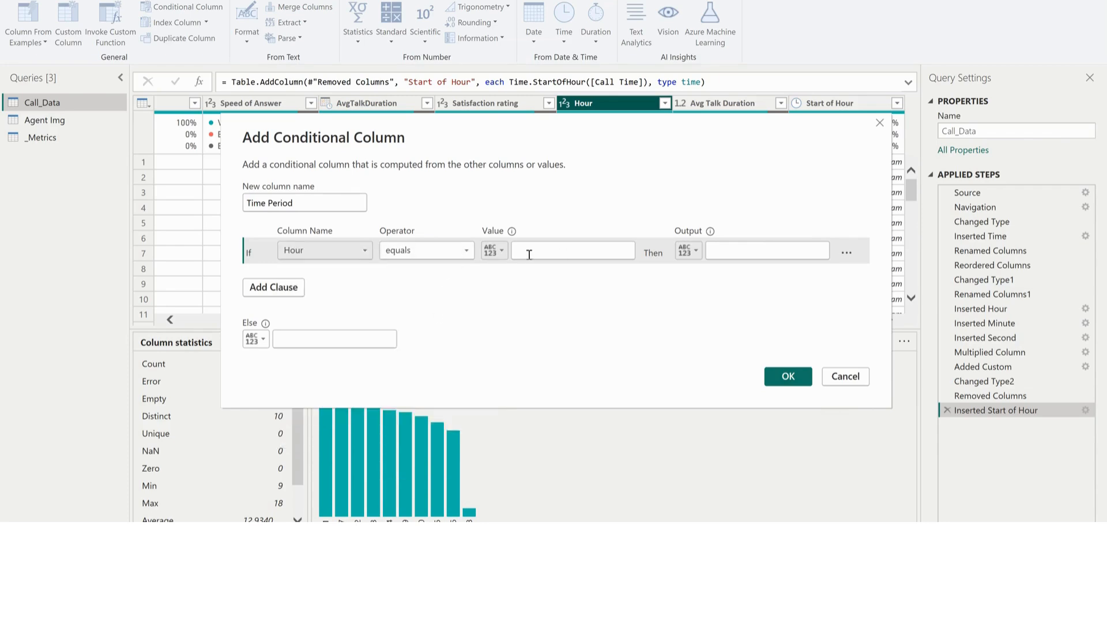
{"action": "left_click", "coordinate": [457, 252]}
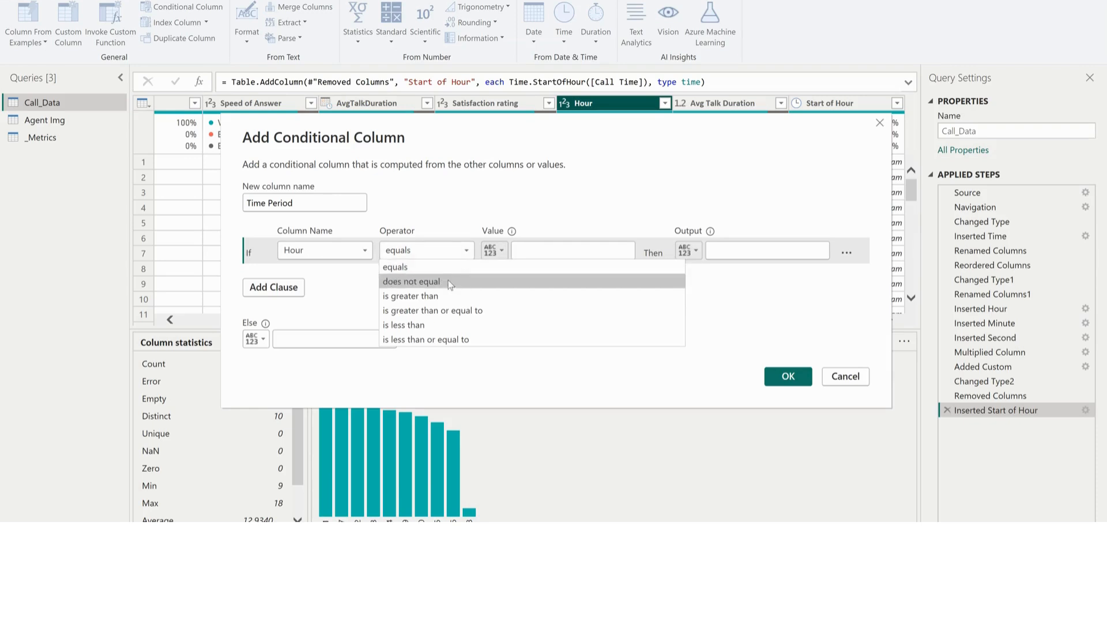
{"action": "left_click", "coordinate": [440, 325]}
{"action": "left_click", "coordinate": [548, 252]}
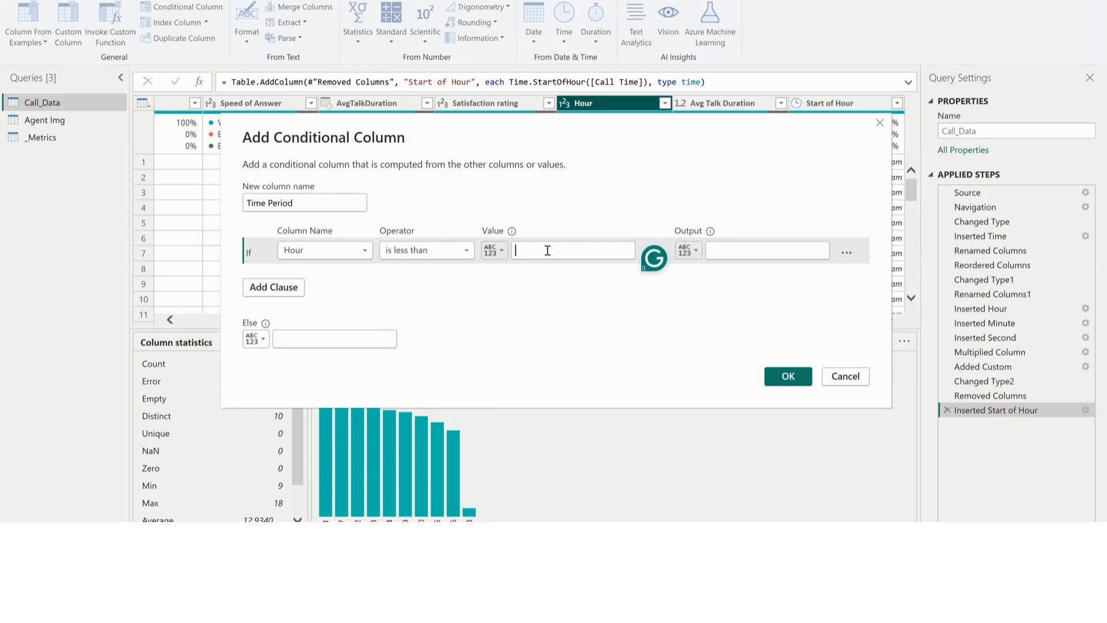
{"action": "type", "text": "12"}
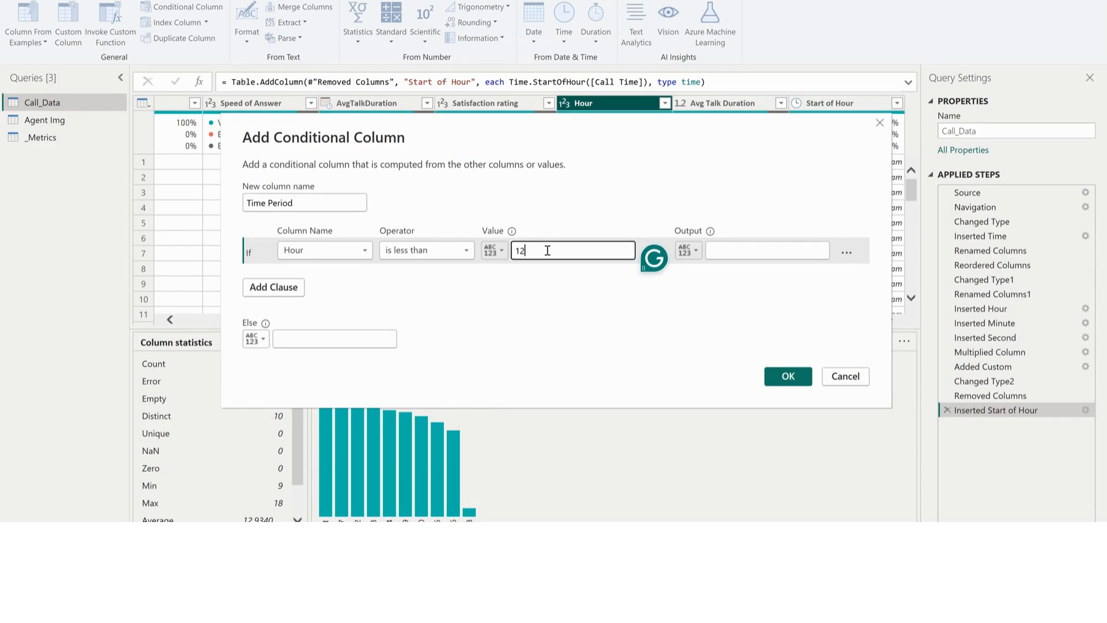
{"action": "left_click", "coordinate": [738, 252]}
{"action": "type", "text": "Morning"}
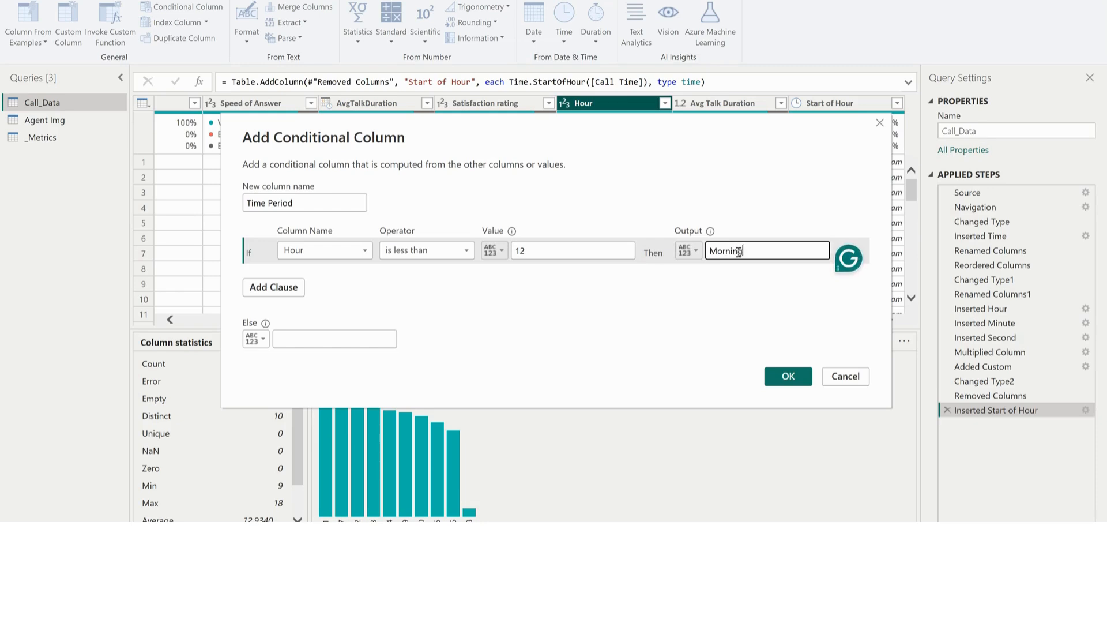
Add an else-if clause that outputs Afternoon when Hour is less than 17
{"action": "left_click", "coordinate": [288, 289]}
{"action": "left_click", "coordinate": [335, 274]}
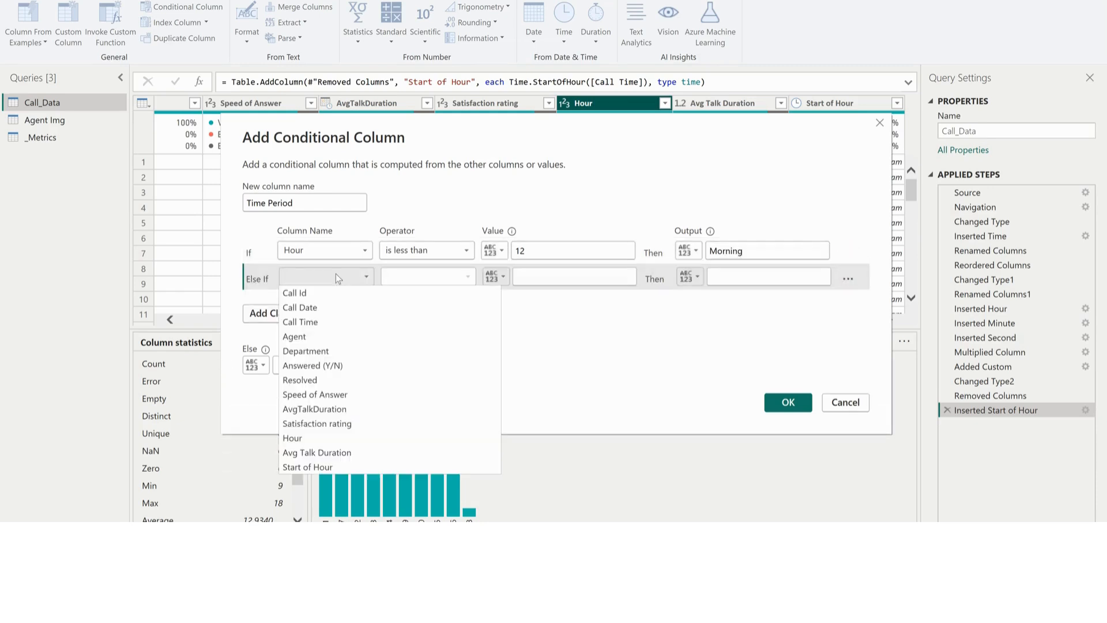
{"action": "left_click", "coordinate": [302, 440]}
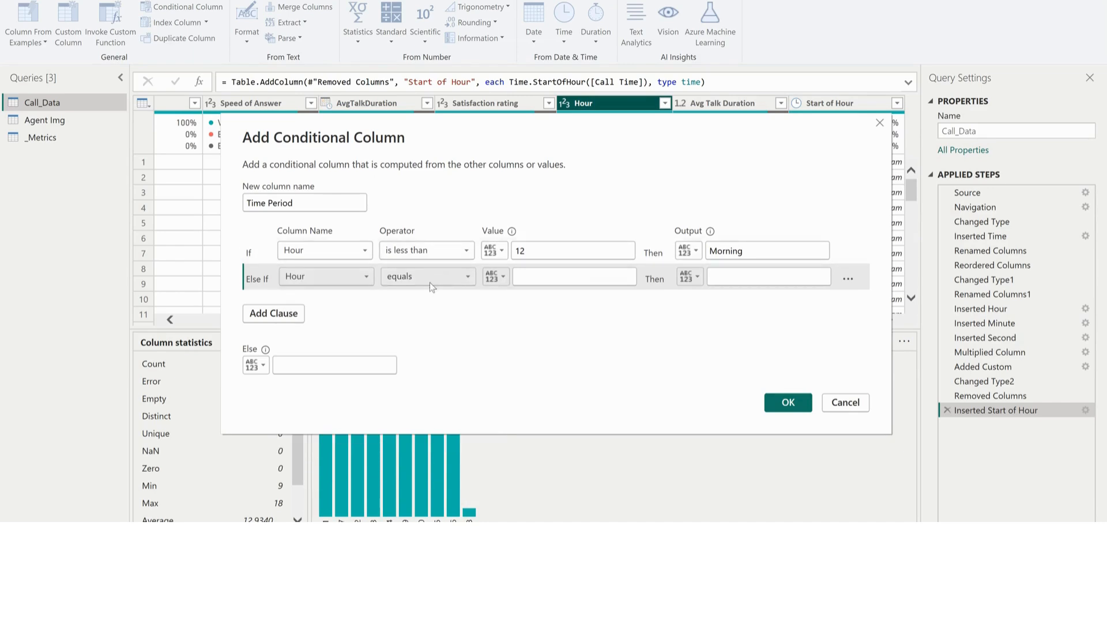
{"action": "left_click", "coordinate": [430, 281]}
{"action": "left_click", "coordinate": [414, 353]}
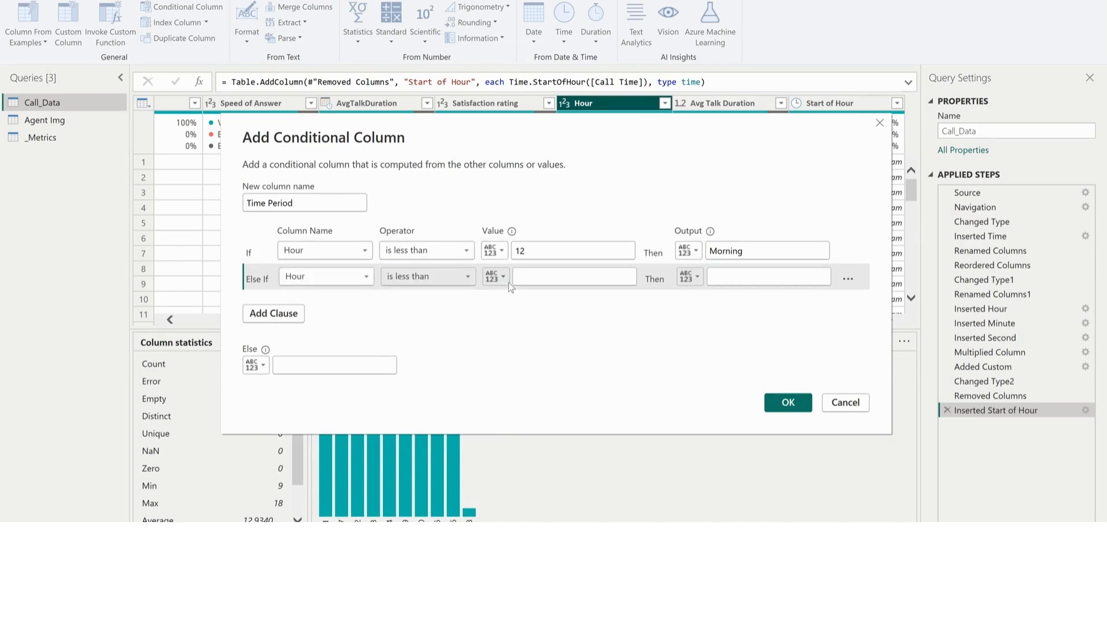
{"action": "left_click", "coordinate": [547, 278]}
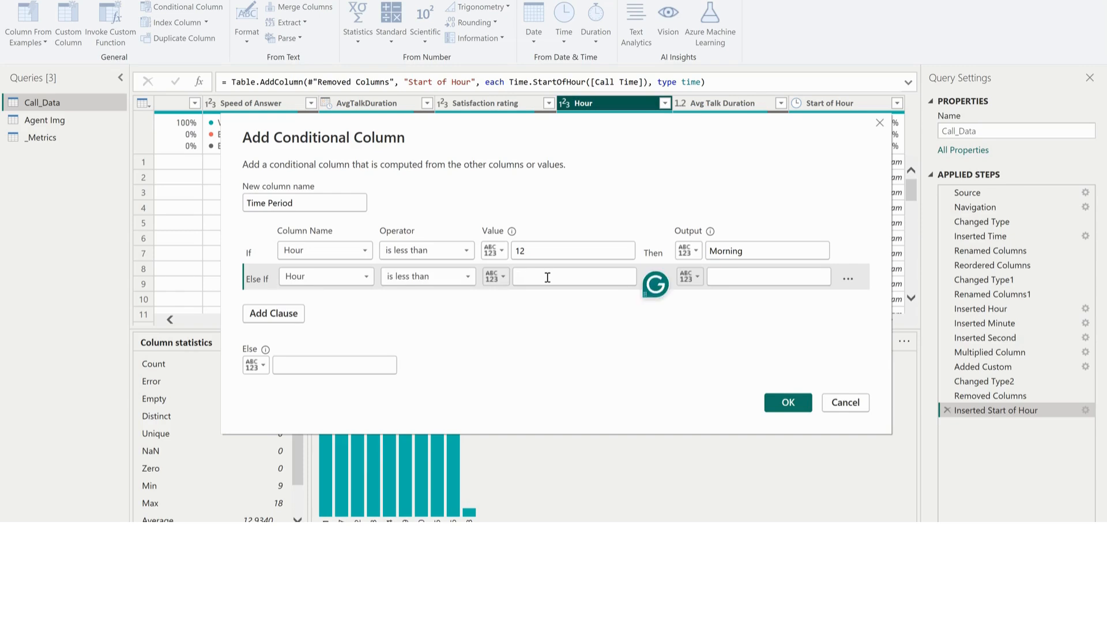
{"action": "type", "text": "17"}
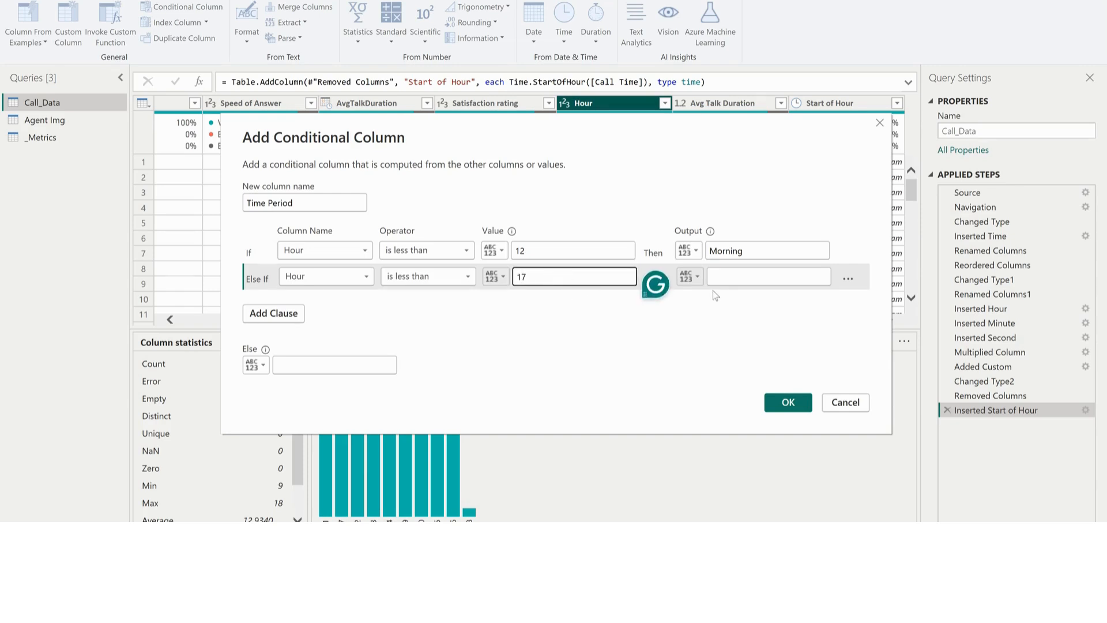
{"action": "left_click", "coordinate": [752, 275]}
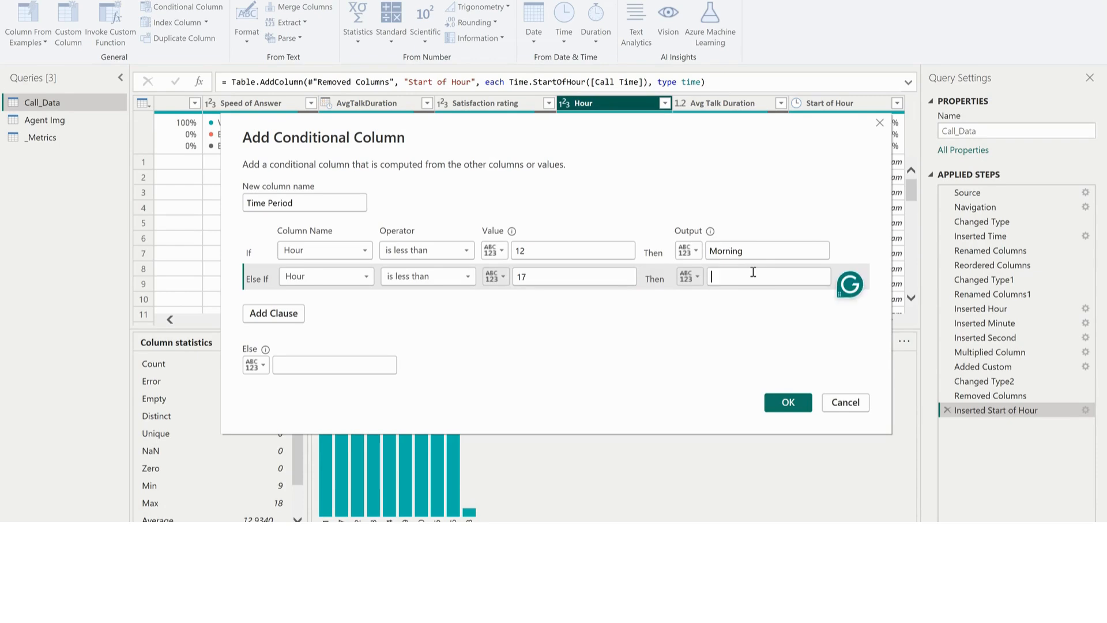
{"action": "type", "text": "Afternoon"}
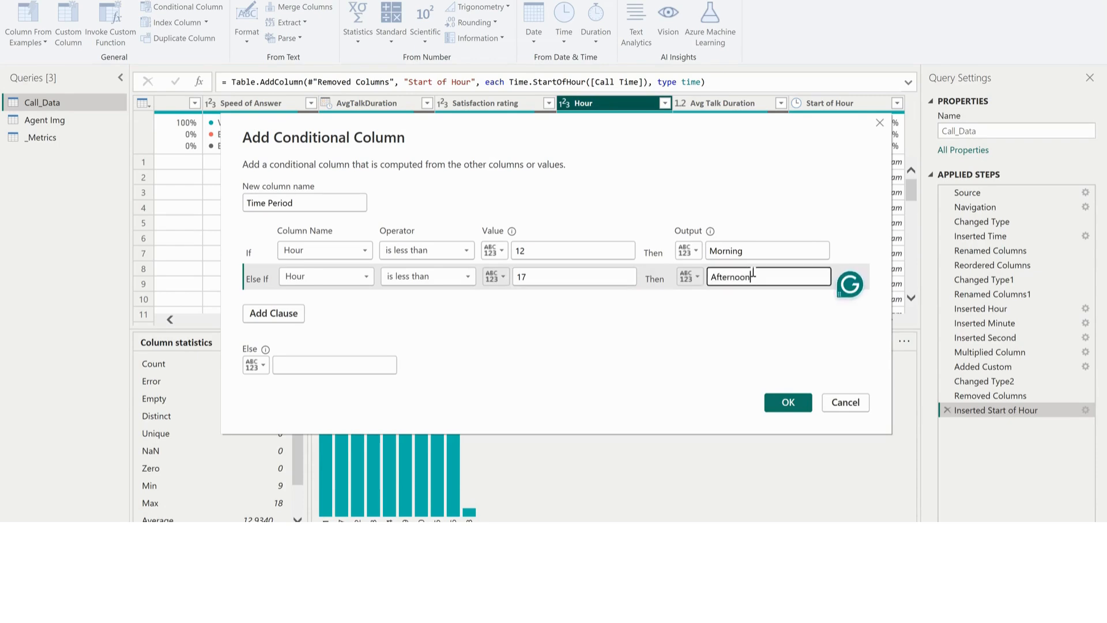
Add another else-if clause that outputs Evening when Hour is less than 21
{"action": "left_click", "coordinate": [274, 314]}
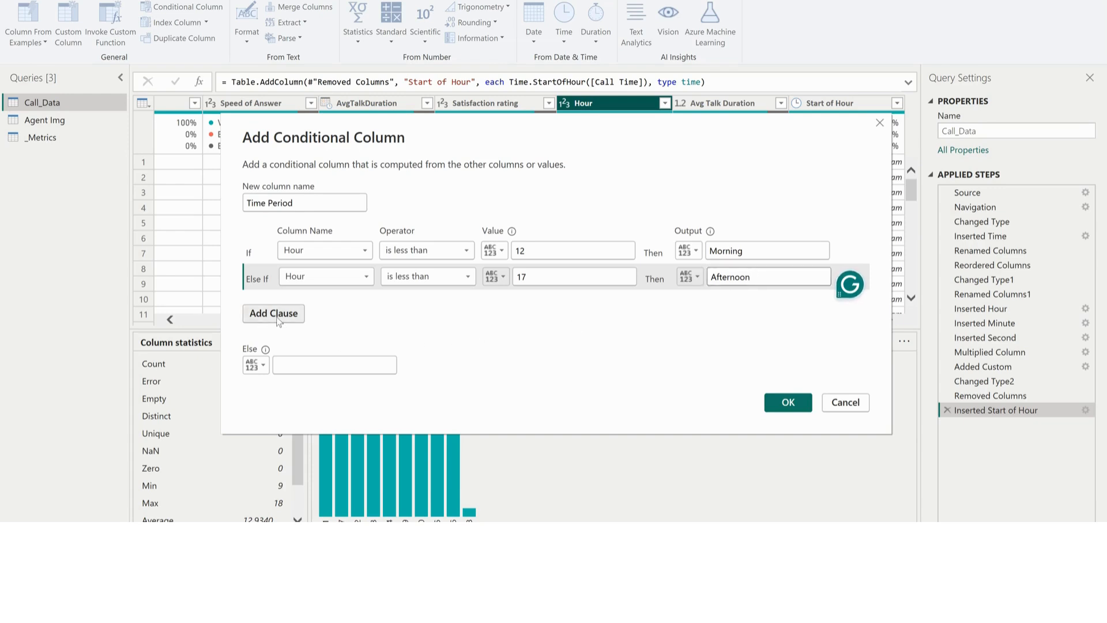
{"action": "left_click", "coordinate": [328, 303]}
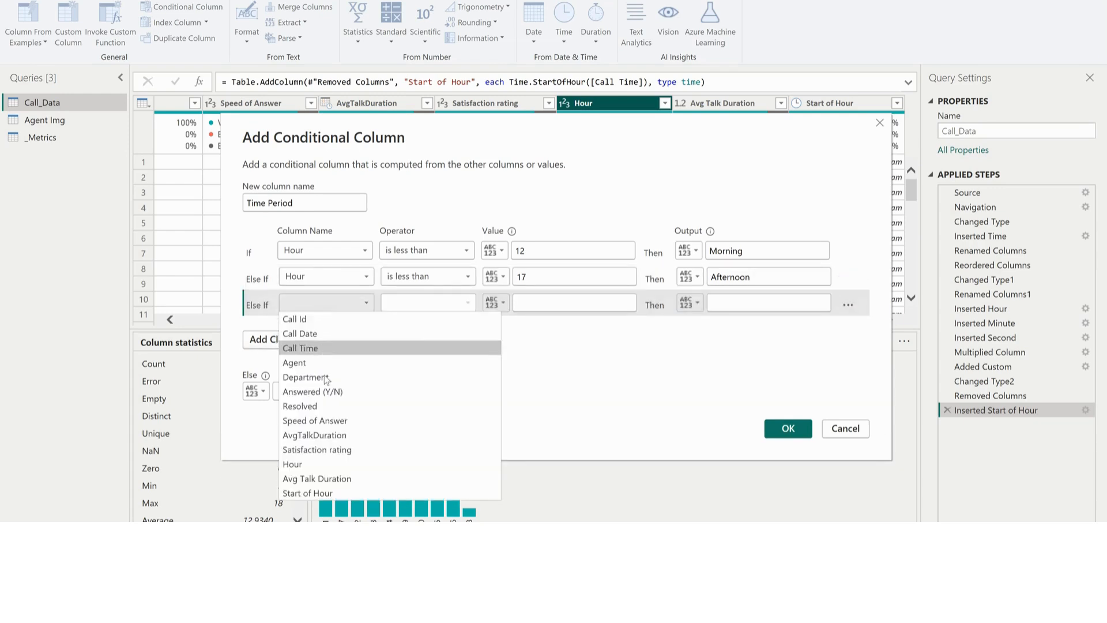
{"action": "left_click", "coordinate": [323, 463]}
{"action": "left_click", "coordinate": [430, 302]}
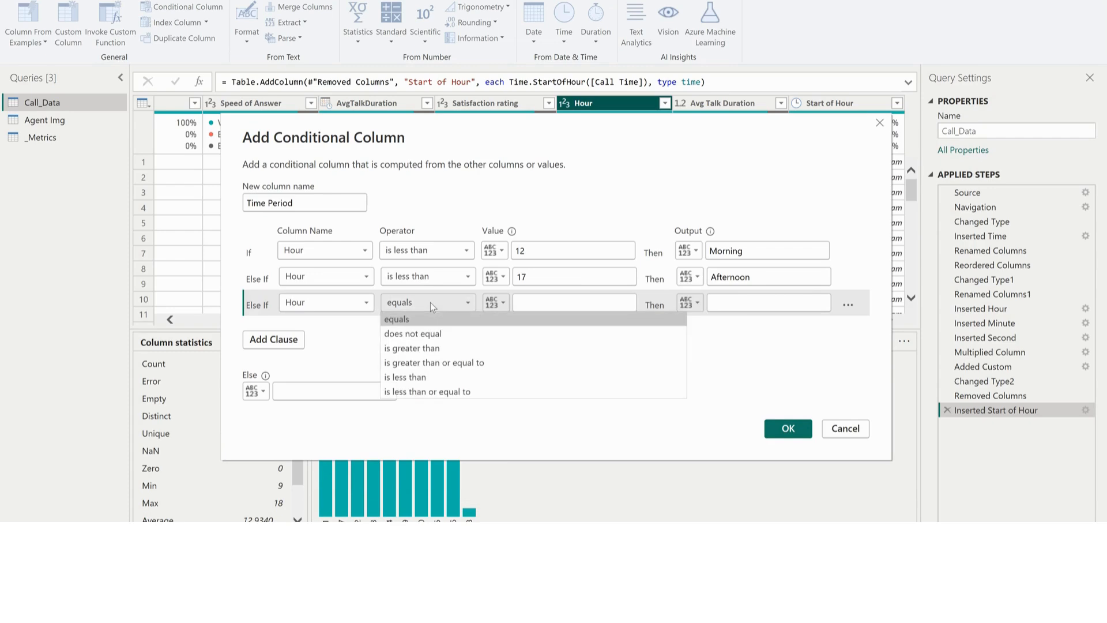
{"action": "left_click", "coordinate": [418, 378]}
{"action": "left_click", "coordinate": [552, 299]}
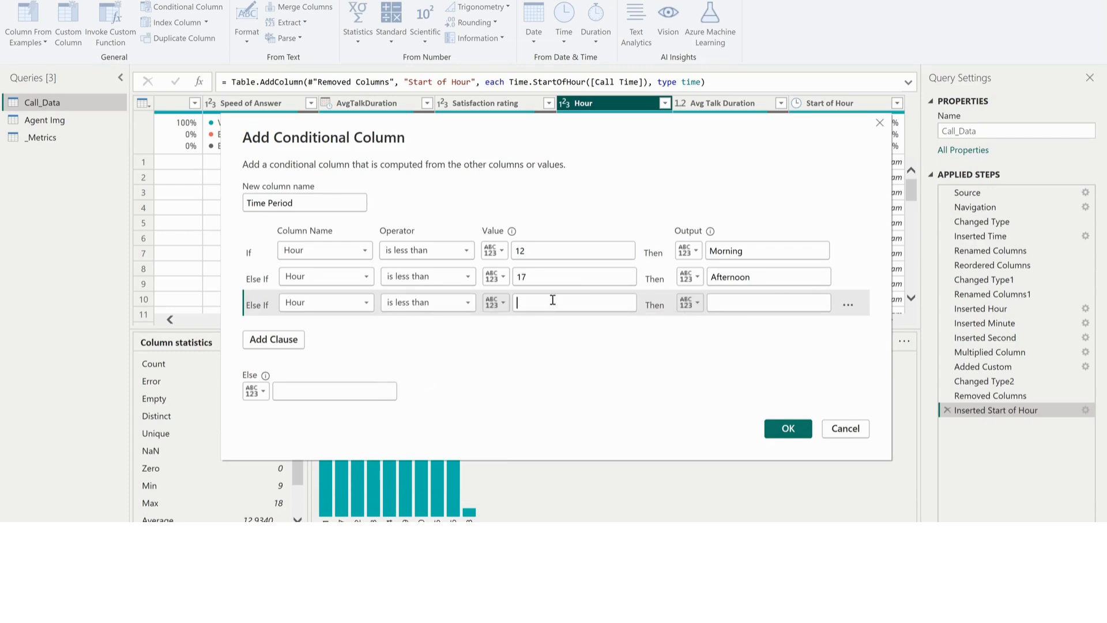
{"action": "type", "text": "21"}
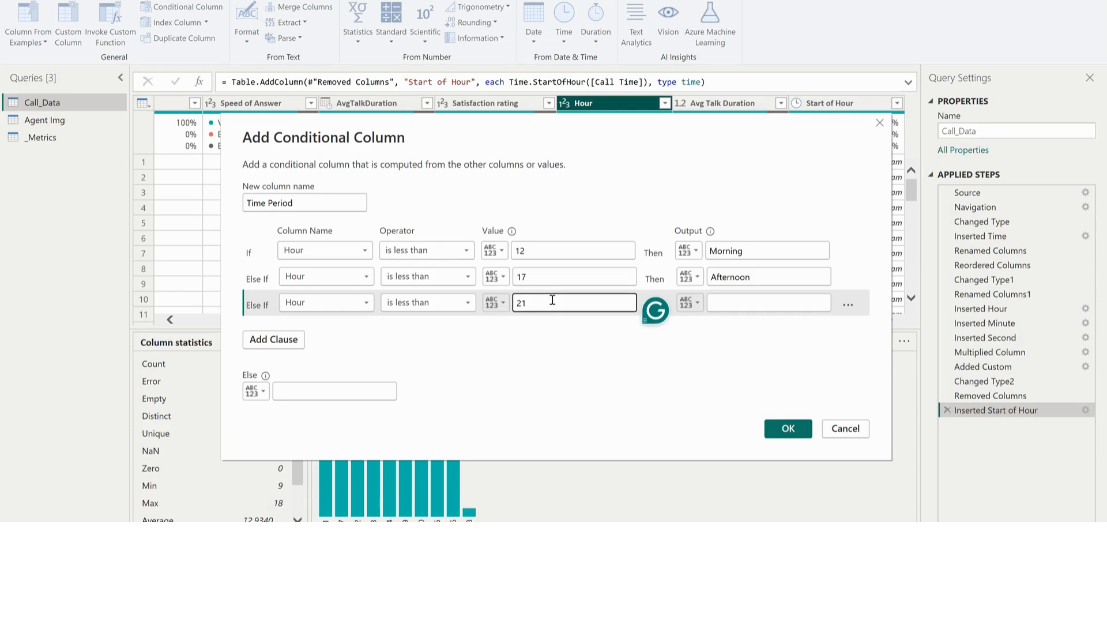
{"action": "left_click", "coordinate": [733, 302]}
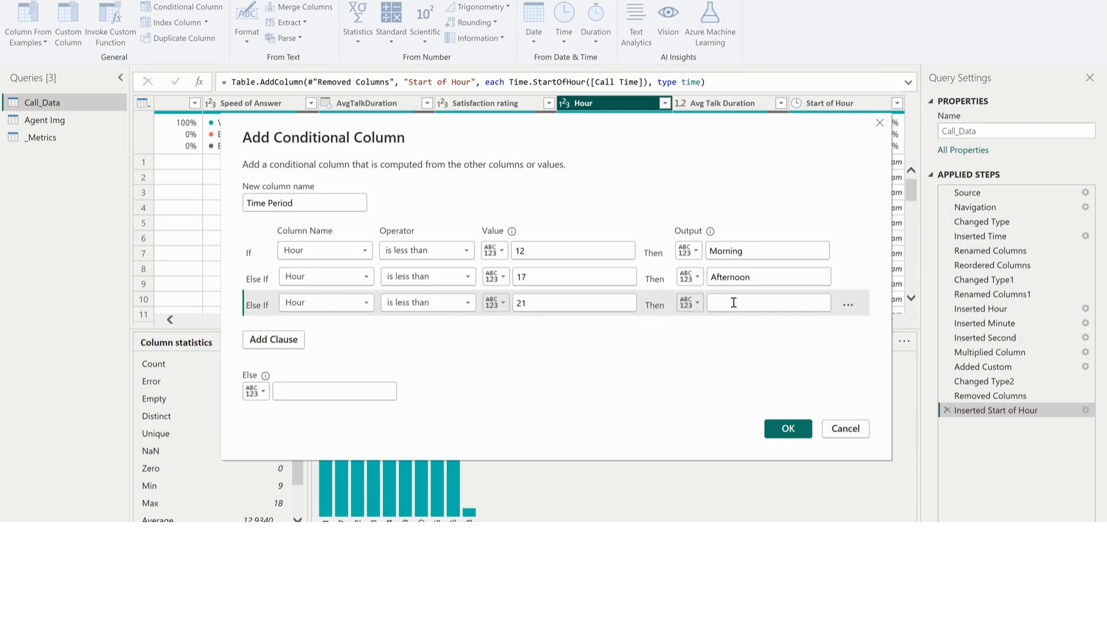
{"action": "type", "text": "Evening"}
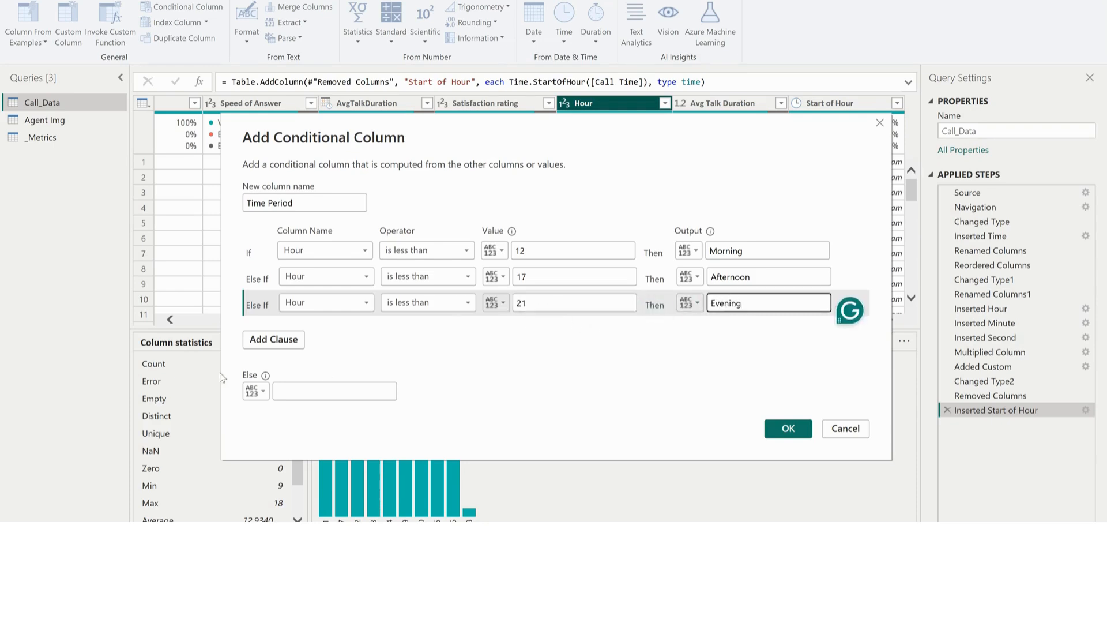
Finish the Time Period column with Night as the else output and Text as its data type, and apply the query changes
{"action": "left_click", "coordinate": [278, 390]}
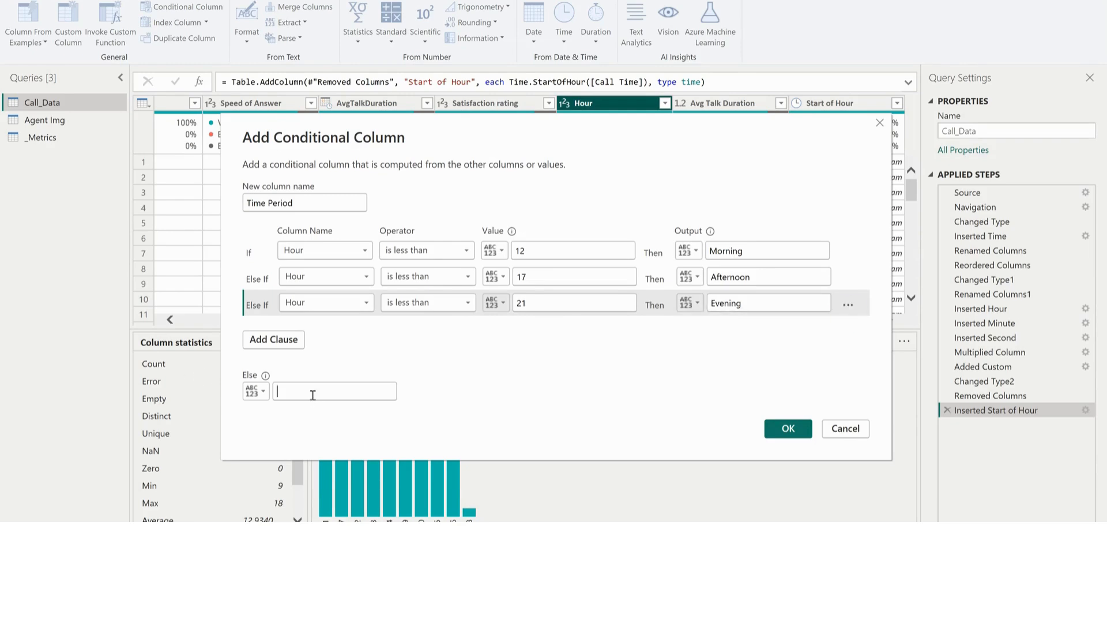
{"action": "type", "text": "Night"}
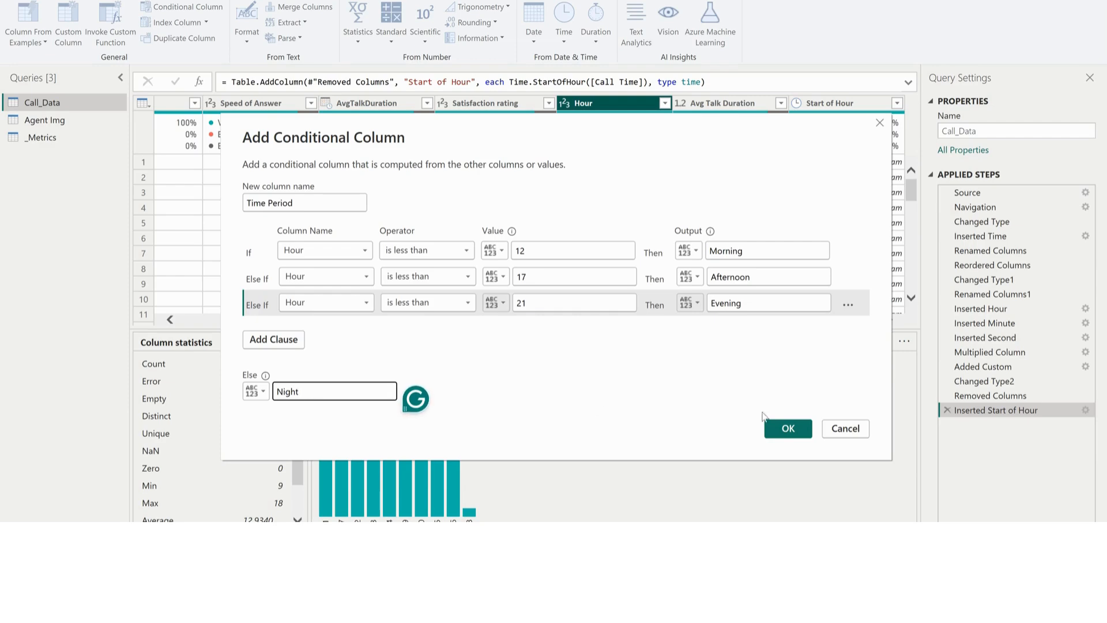
{"action": "left_click", "coordinate": [786, 428]}
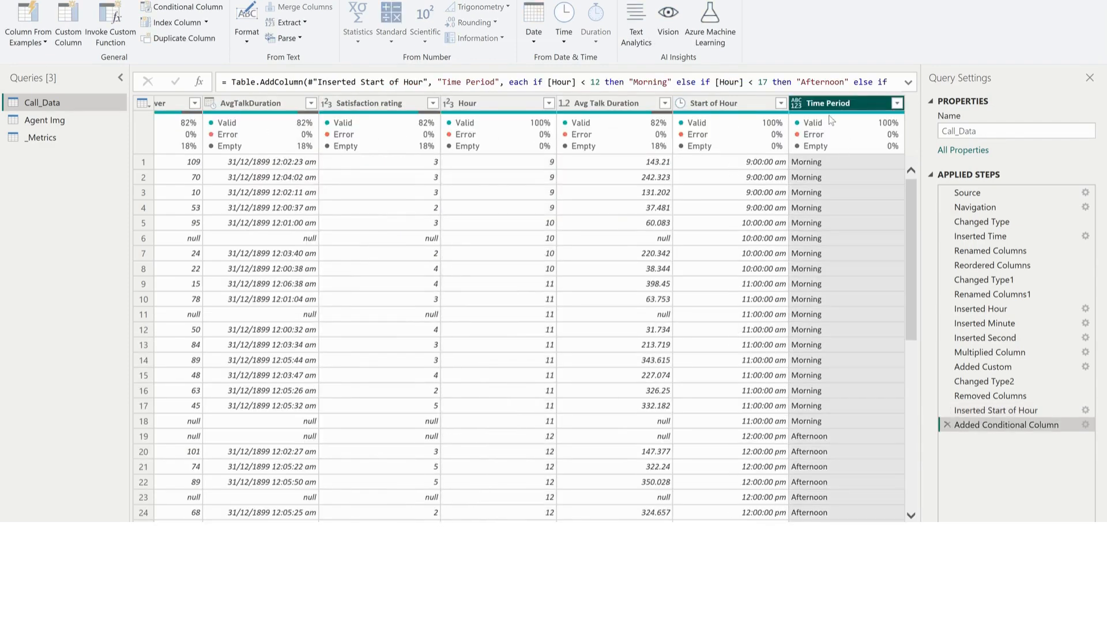
{"action": "left_click", "coordinate": [797, 103]}
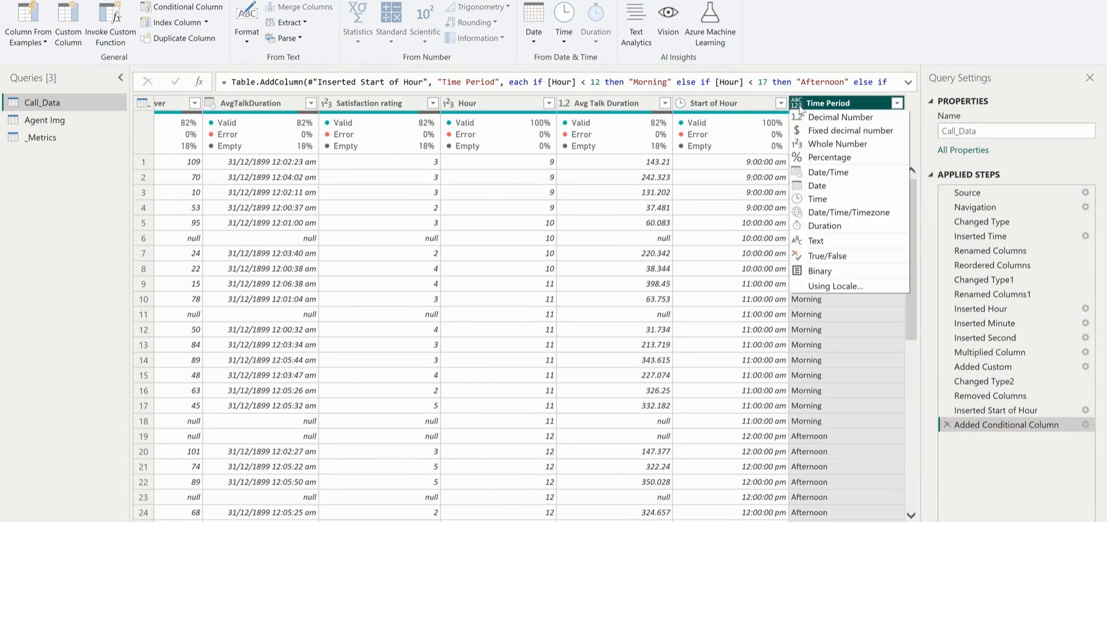
{"action": "left_click", "coordinate": [823, 240]}
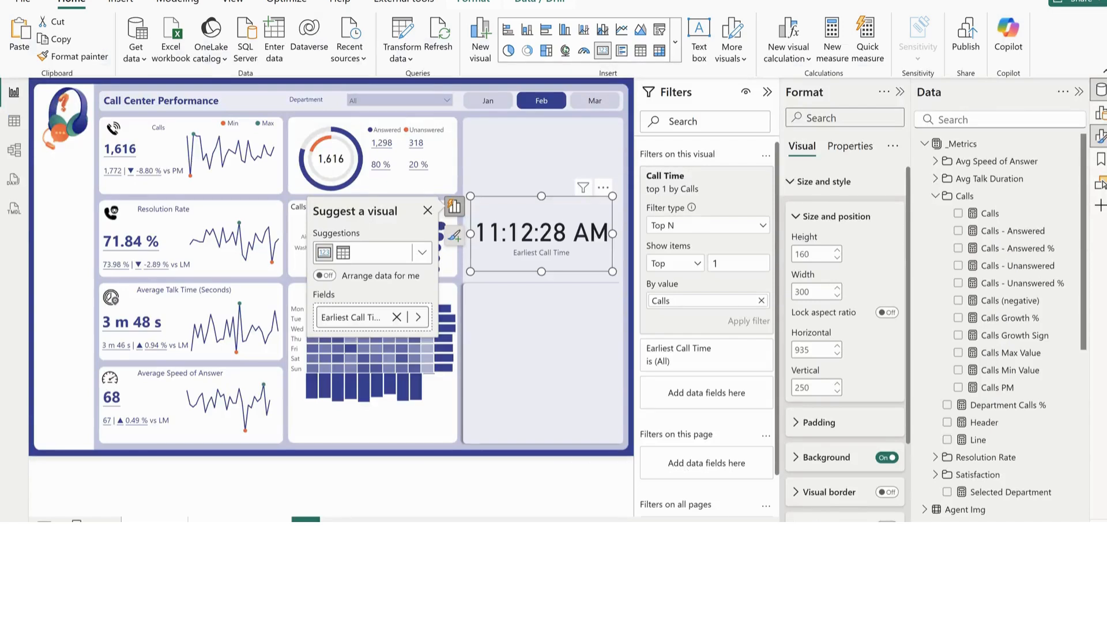
Replace the card's Call Time field with Start of Hour and remove its Call Time filter
{"action": "mouse_move", "coordinate": [661, 574]}
{"action": "scroll", "coordinate": [922, 450], "scroll_direction": "down", "scroll_amount": 10}
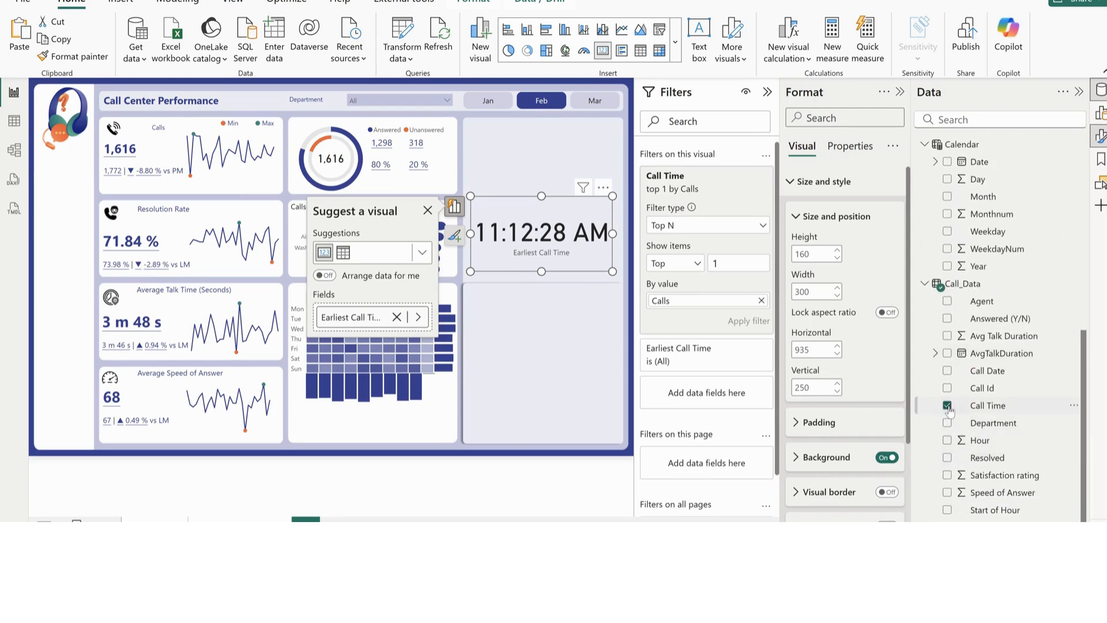
{"action": "left_click", "coordinate": [947, 406]}
{"action": "left_click", "coordinate": [947, 440]}
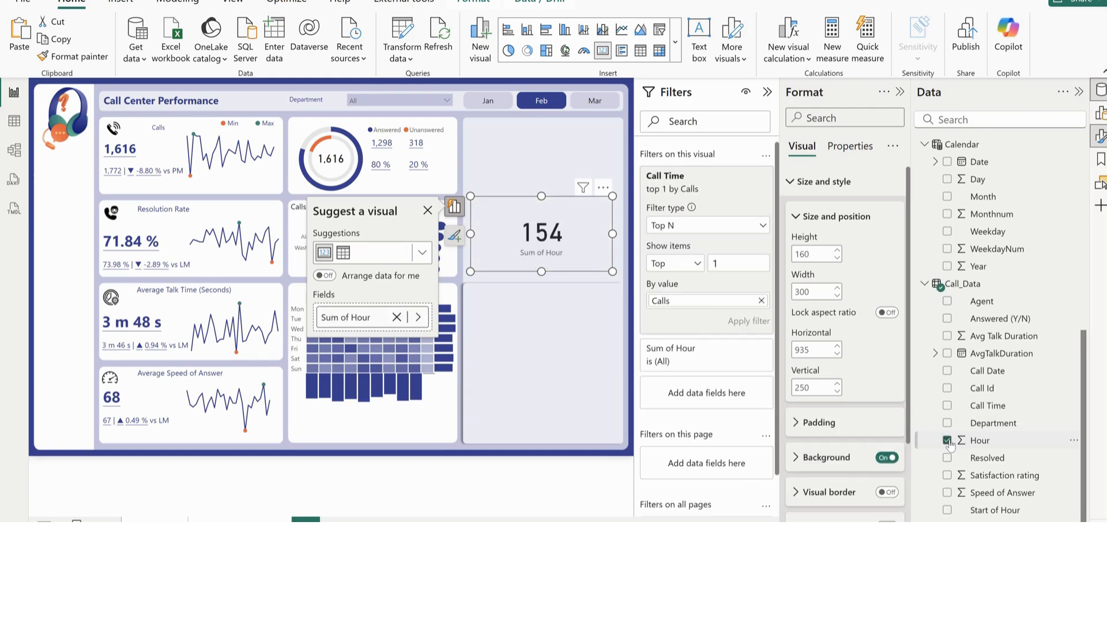
{"action": "left_click", "coordinate": [947, 441]}
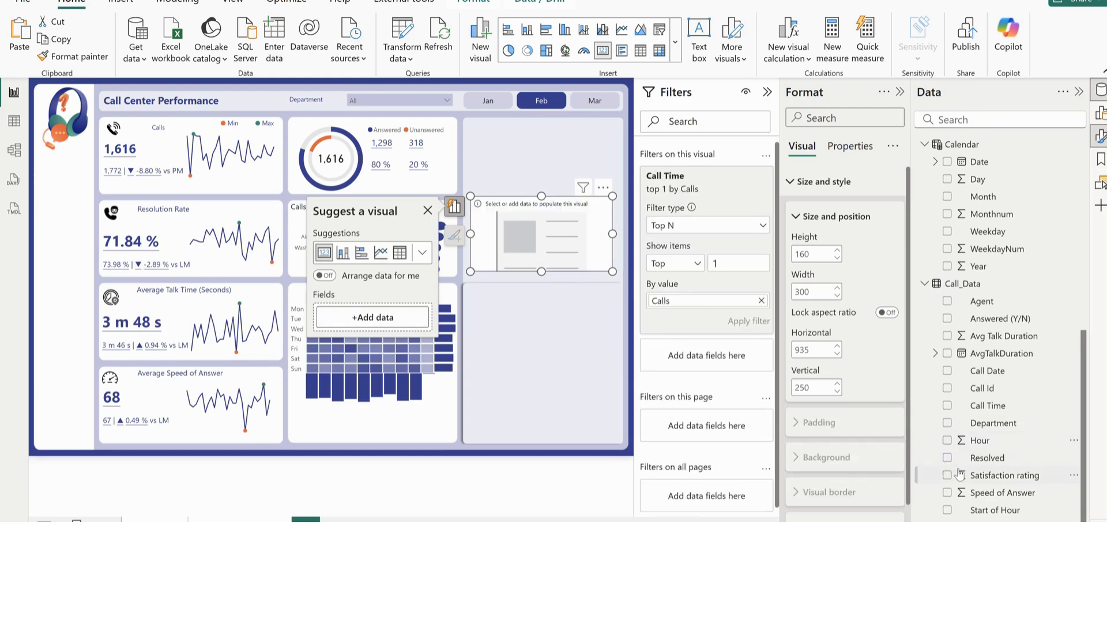
{"action": "left_click", "coordinate": [947, 510]}
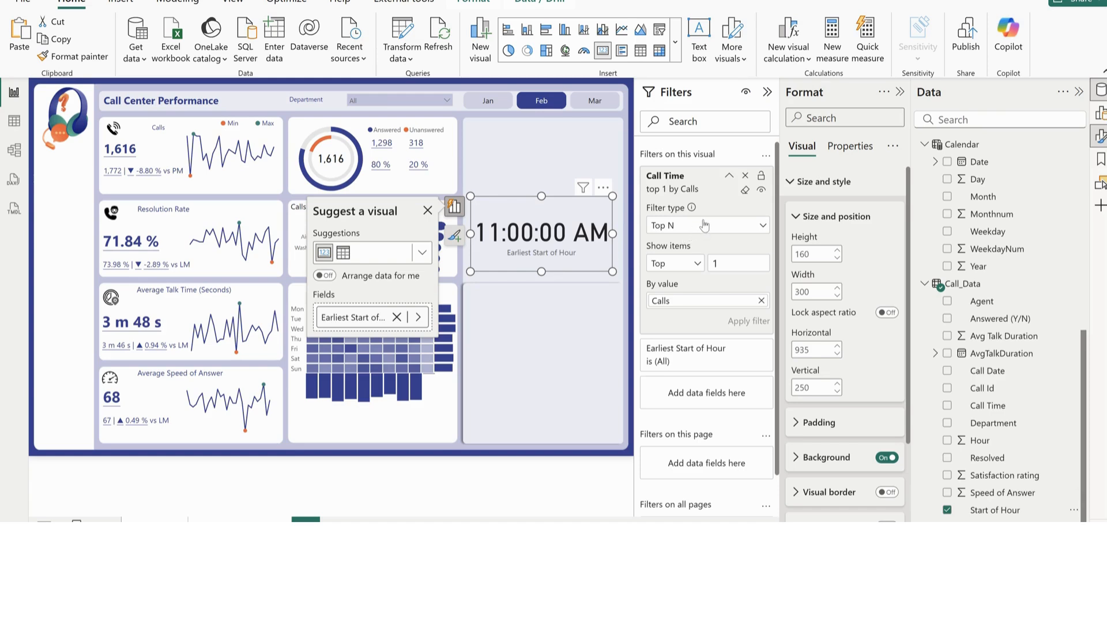
{"action": "left_click", "coordinate": [744, 176]}
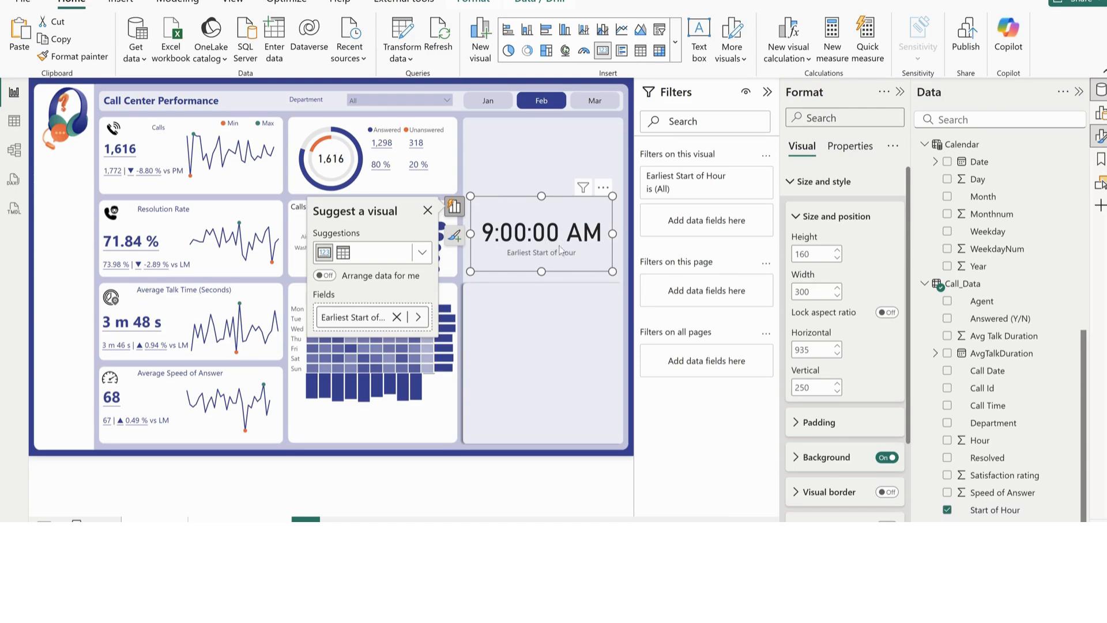
Add a Start of Hour filter to the card with type Top N, showing the top 1 by Calls, and apply it
{"action": "scroll", "coordinate": [999, 420], "scroll_direction": "up", "scroll_amount": 8}
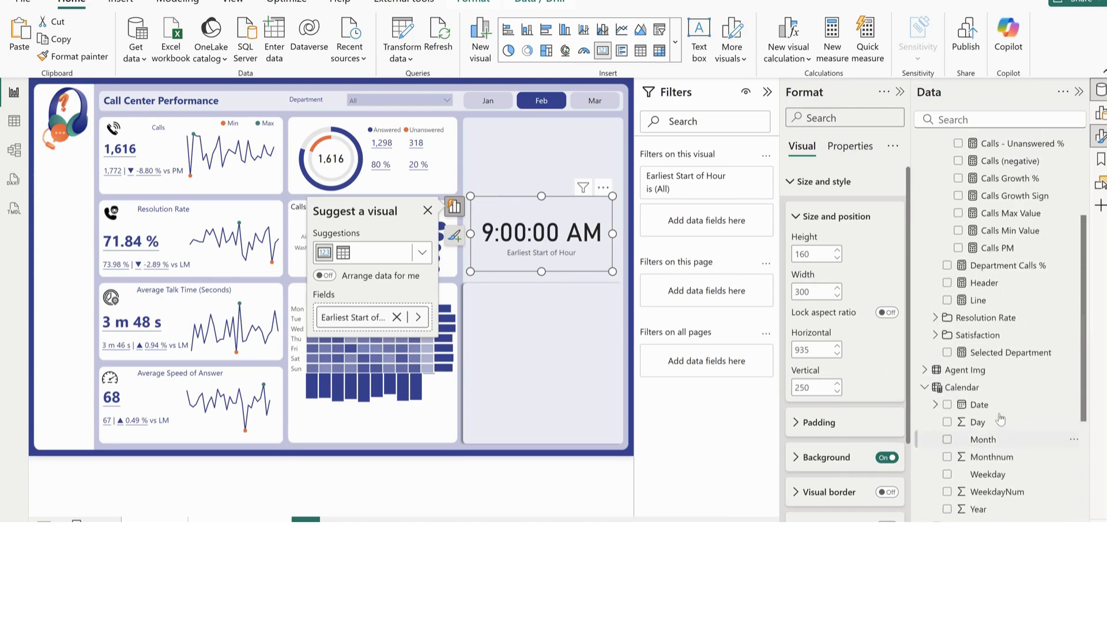
{"action": "scroll", "coordinate": [987, 351], "scroll_direction": "down", "scroll_amount": 8}
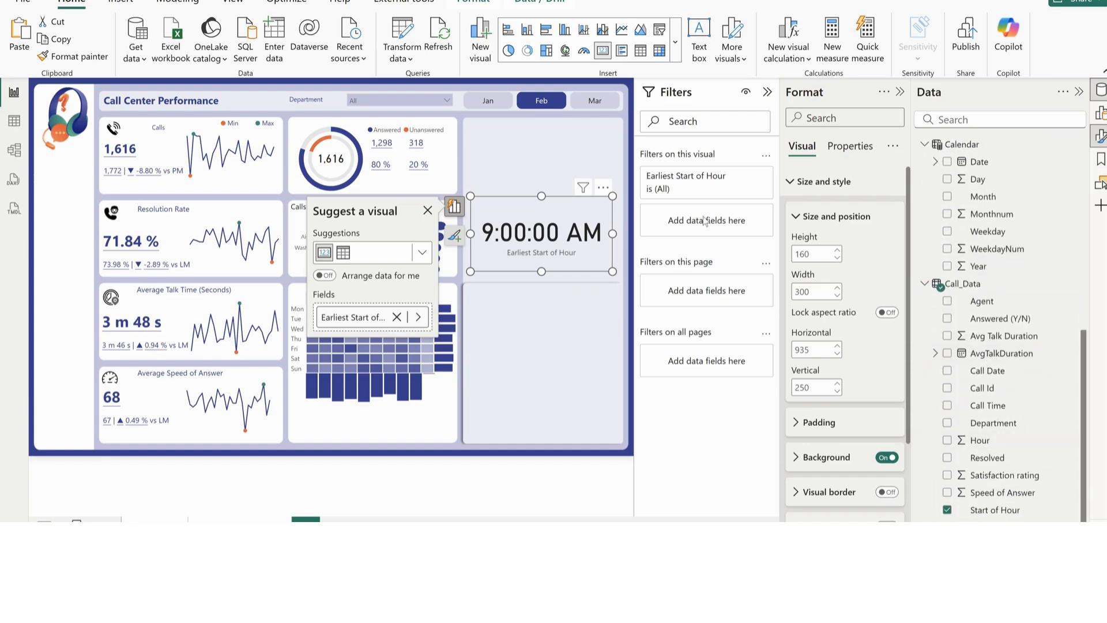
{"action": "left_click_drag", "start_coordinate": [1000, 510], "coordinate": [713, 232]}
{"action": "left_click", "coordinate": [696, 264]}
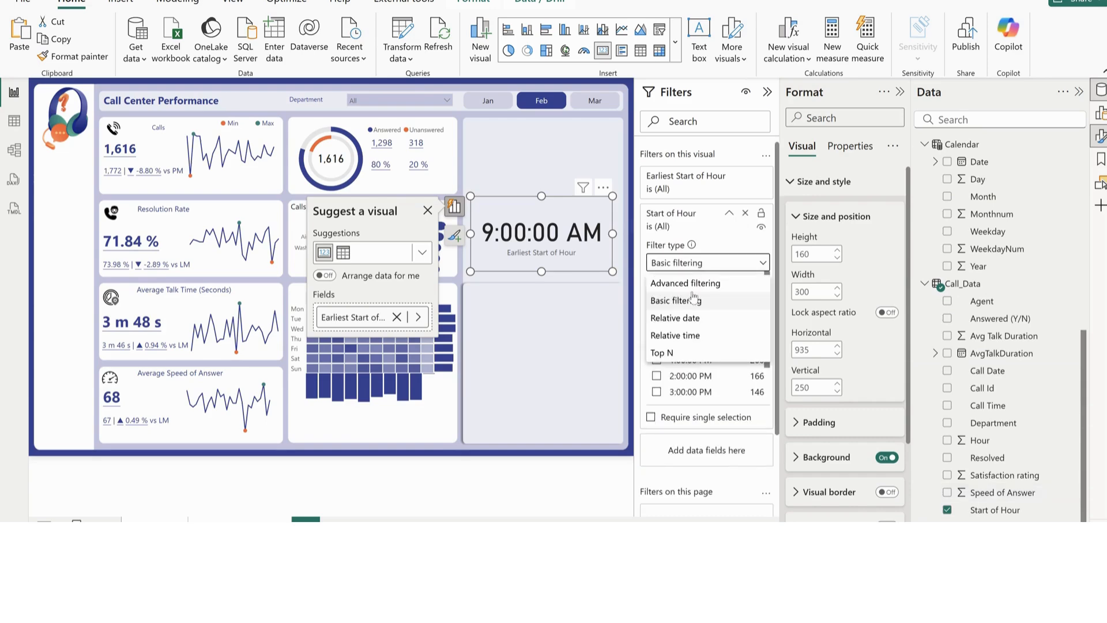
{"action": "left_click", "coordinate": [673, 355]}
{"action": "left_click", "coordinate": [730, 301]}
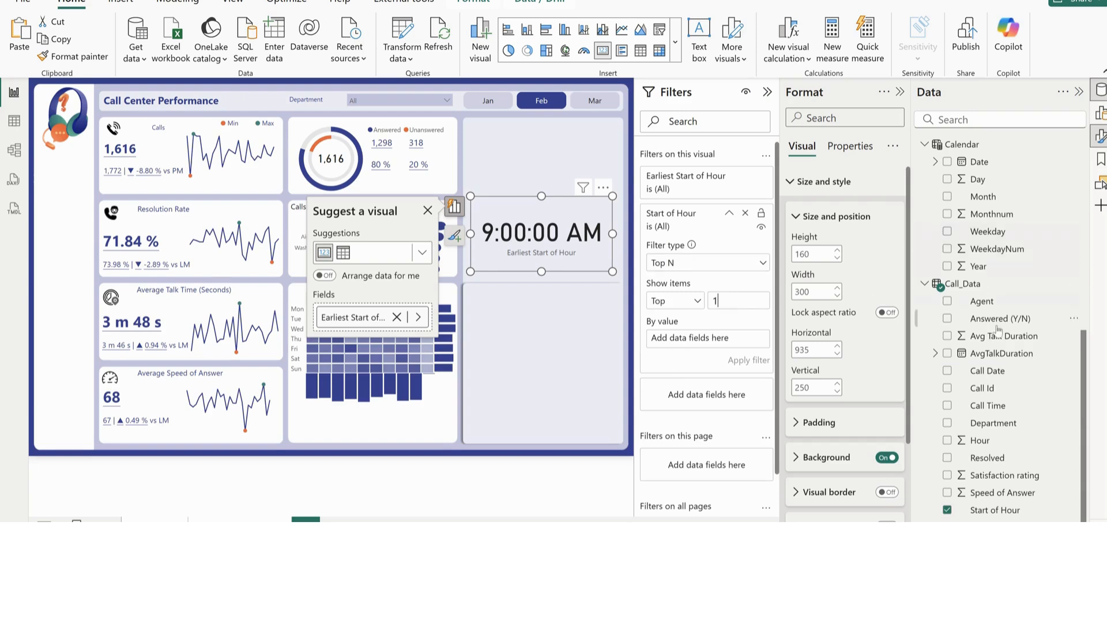
{"action": "scroll", "coordinate": [987, 221], "scroll_direction": "up", "scroll_amount": 6}
{"action": "left_click_drag", "start_coordinate": [987, 221], "coordinate": [709, 339]}
{"action": "left_click", "coordinate": [749, 359]}
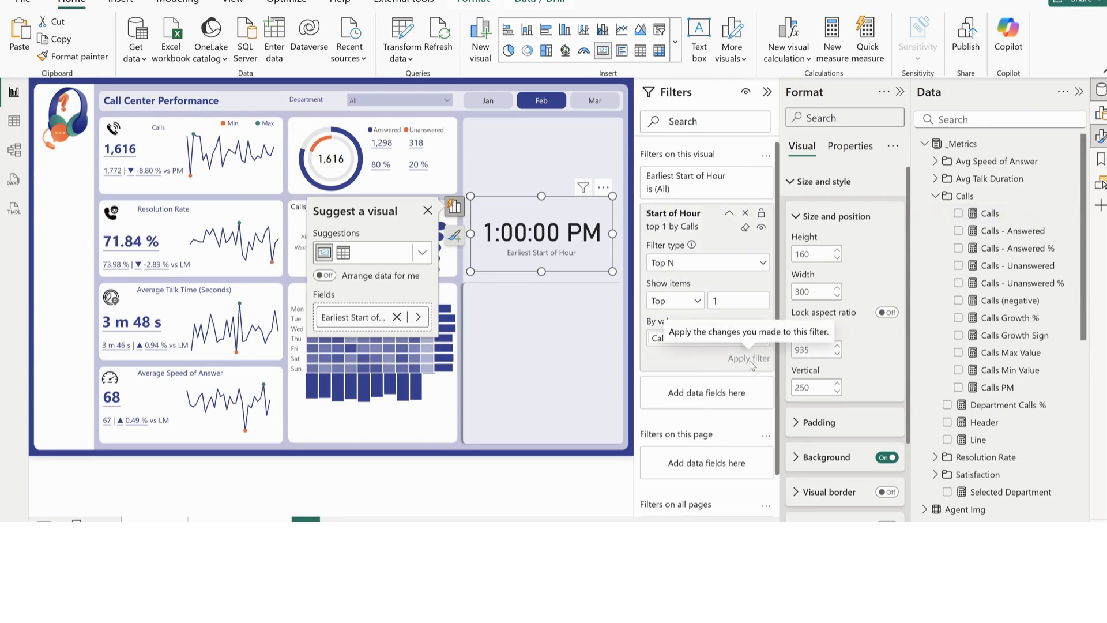
Move the hour card down into the large empty panel and rename its field Busiest Time
{"action": "left_click_drag", "start_coordinate": [563, 258], "coordinate": [550, 385]}
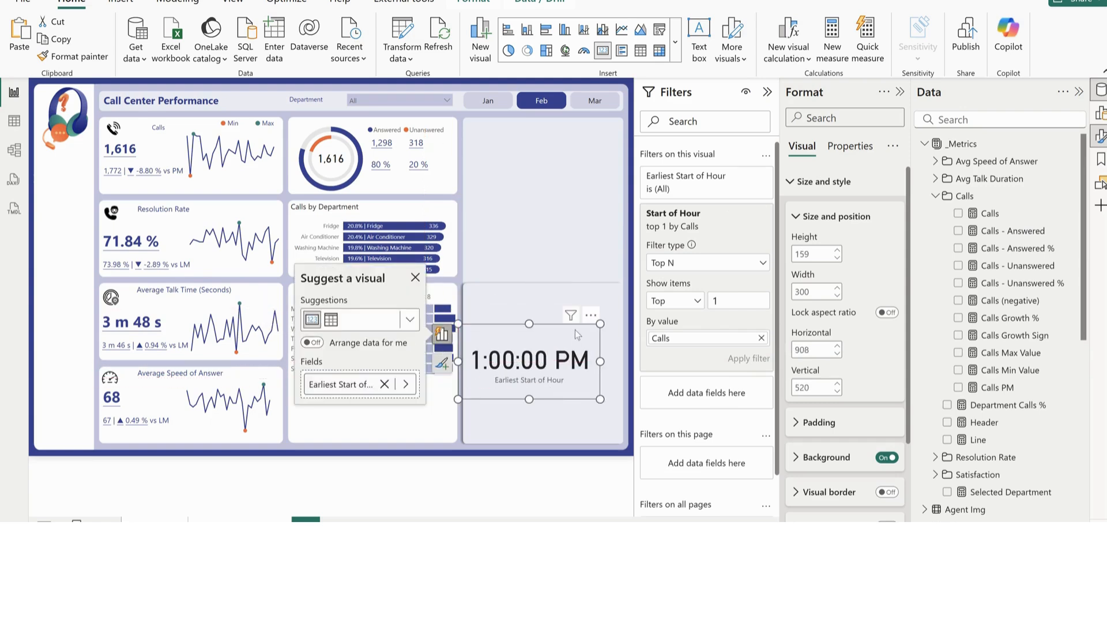
{"action": "left_click", "coordinate": [353, 385]}
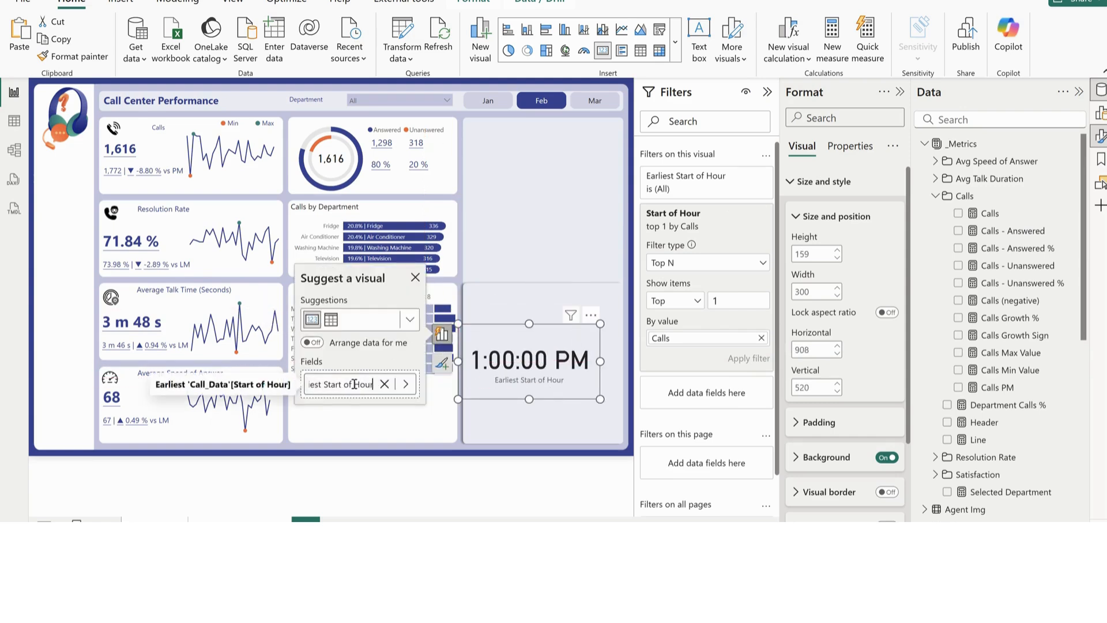
{"action": "key", "text": "ctrl+a"}
{"action": "type", "text": "Bus"}
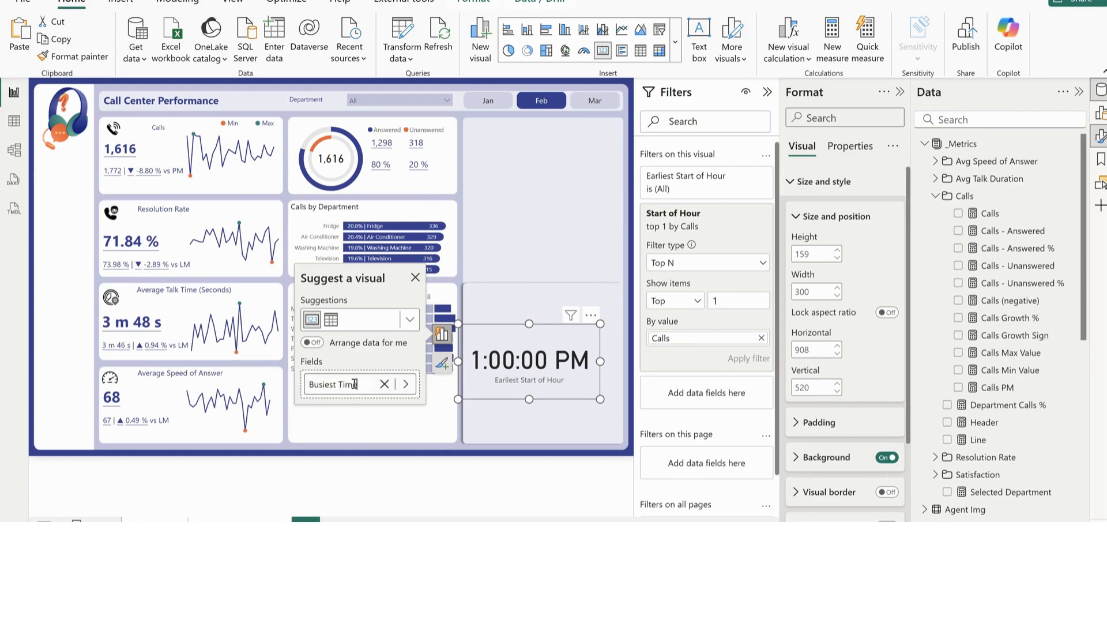
{"action": "type", "text": "iest Time"}
{"action": "key", "text": "Return"}
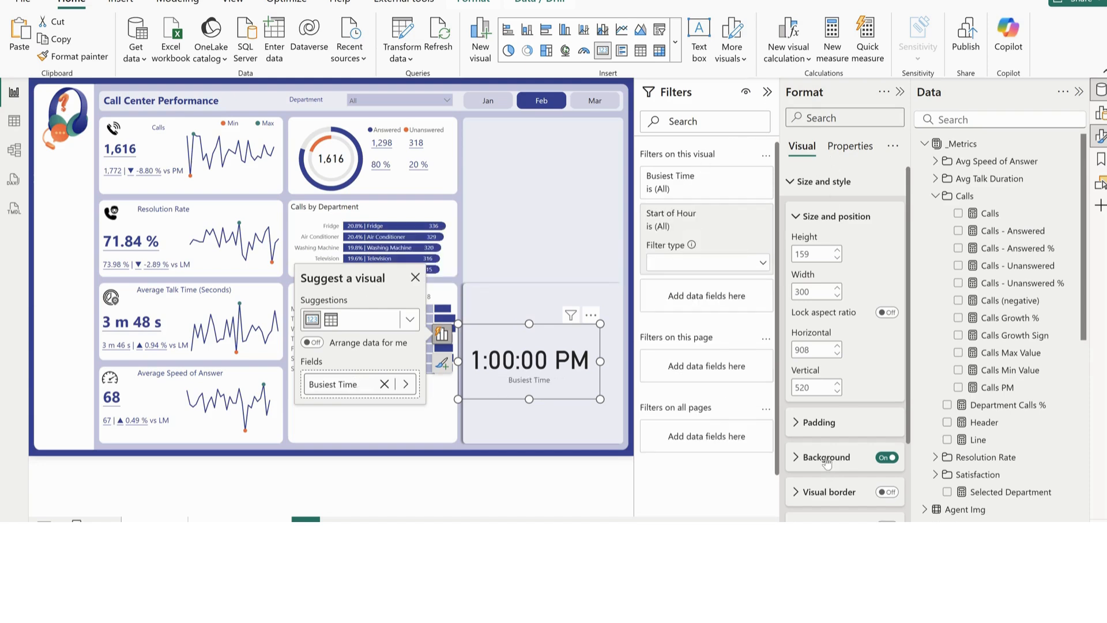
Make the Busiest Time card's callout value bold and set its font size to 20
{"action": "scroll", "coordinate": [827, 462], "scroll_direction": "down", "scroll_amount": 2}
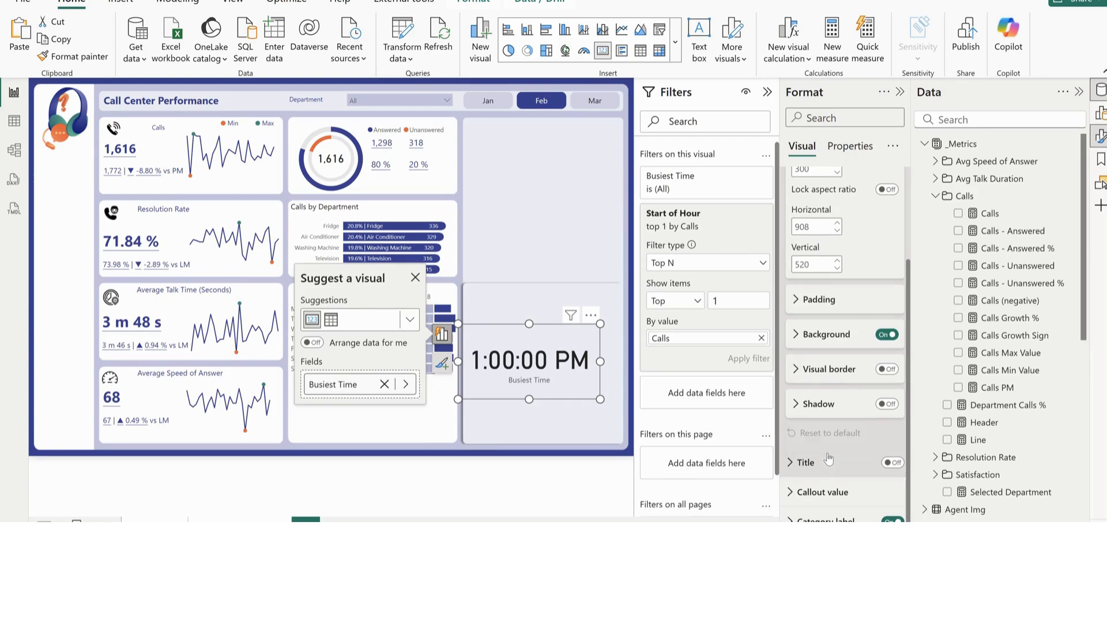
{"action": "left_click", "coordinate": [824, 494]}
{"action": "double_click", "coordinate": [874, 328]}
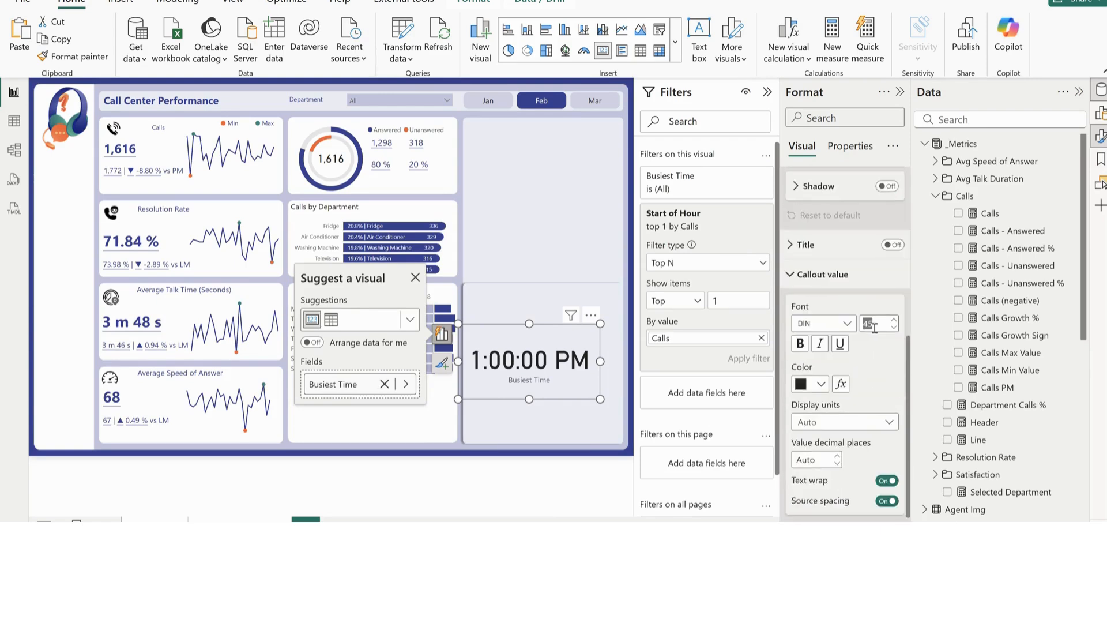
{"action": "type", "text": "15"}
{"action": "key", "text": "Return"}
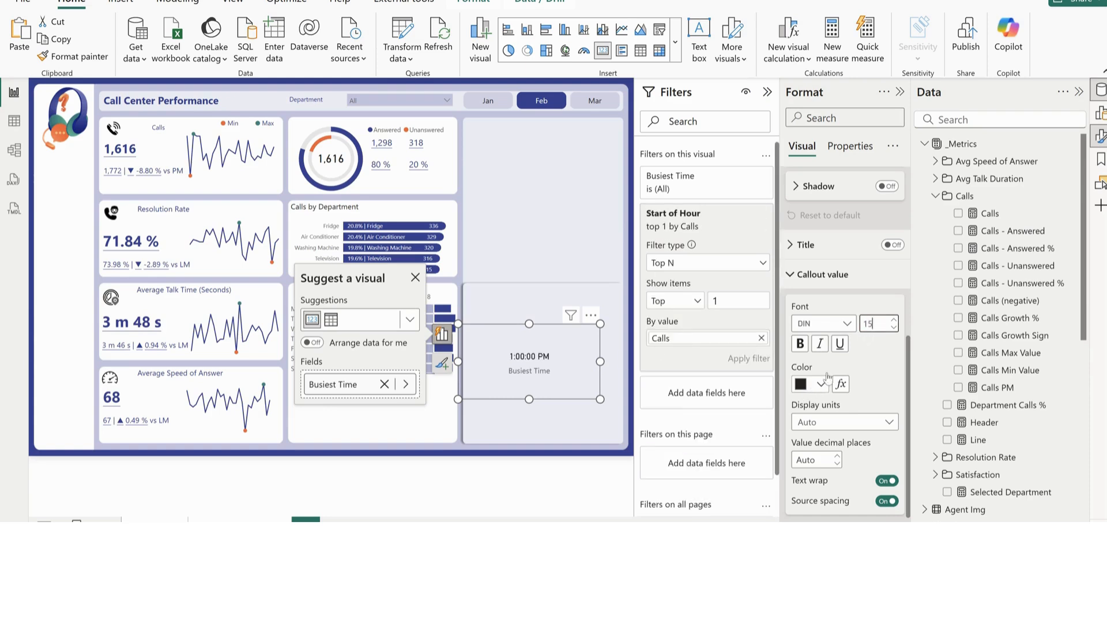
{"action": "left_click", "coordinate": [805, 347]}
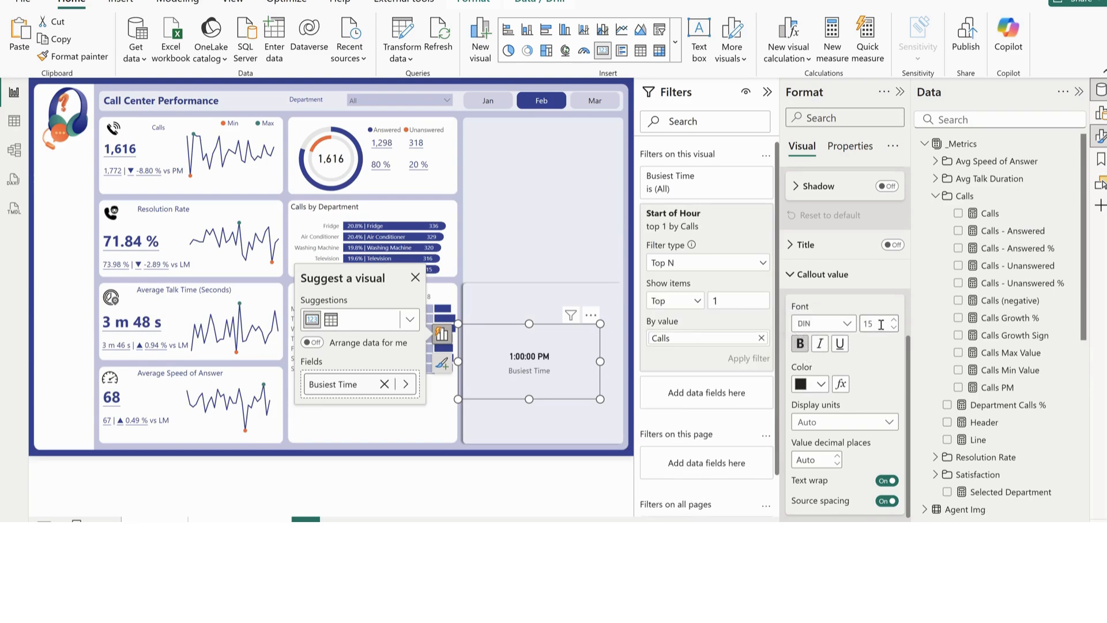
{"action": "left_click_drag", "start_coordinate": [880, 325], "coordinate": [863, 326]}
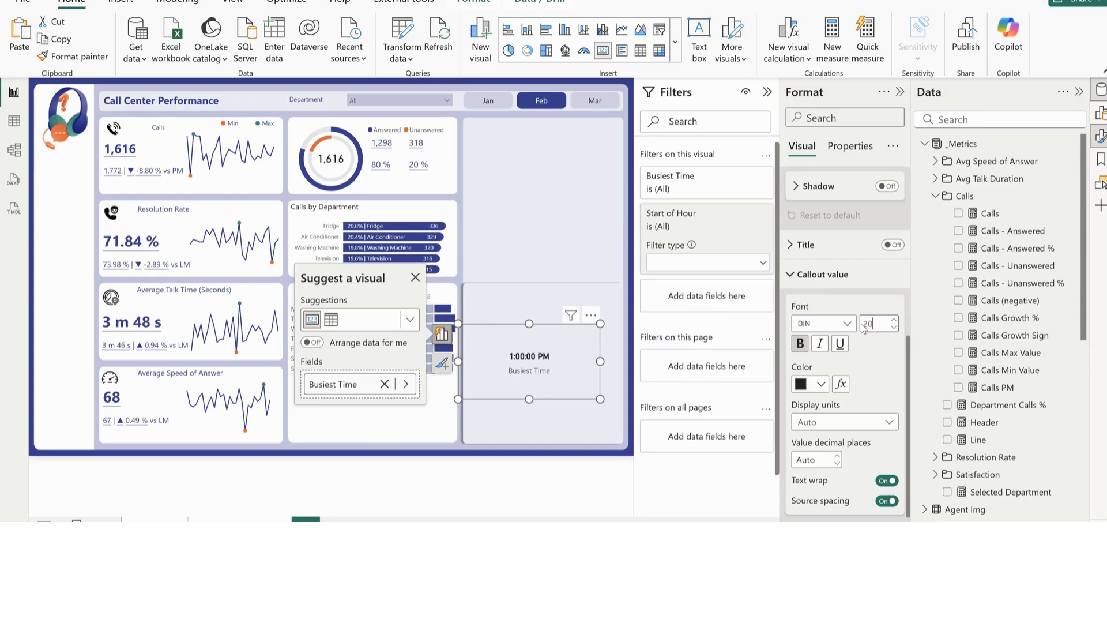
{"action": "left_click", "coordinate": [813, 273]}
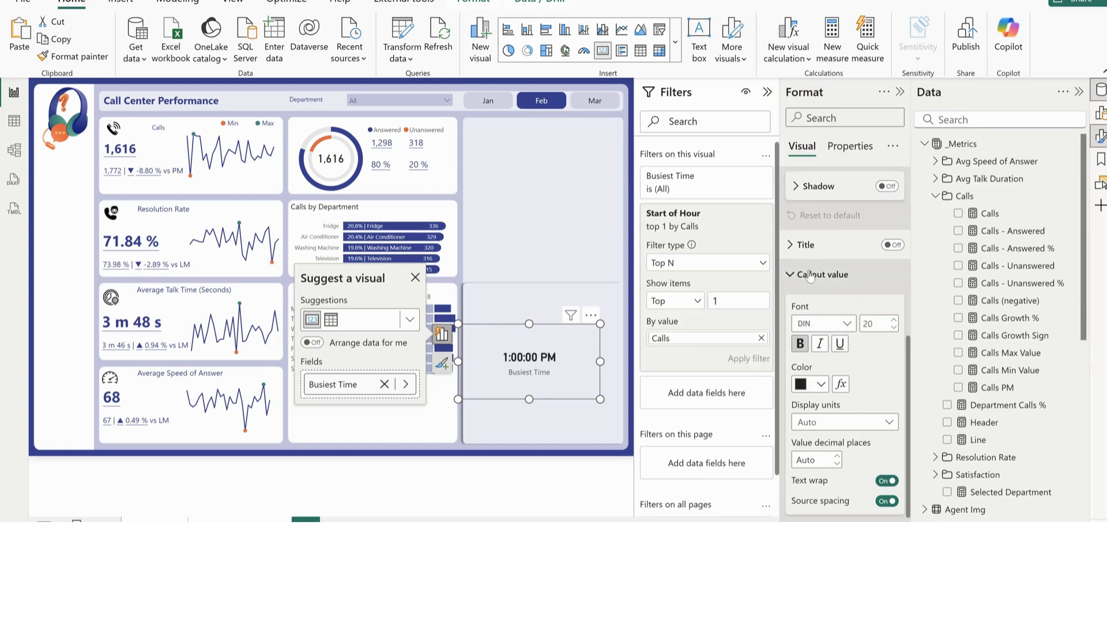
Shrink the Busiest Time card and place it below the heatmap, aligned with its left side, at vertical position about 687
{"action": "scroll", "coordinate": [845, 358], "scroll_direction": "down", "scroll_amount": 1}
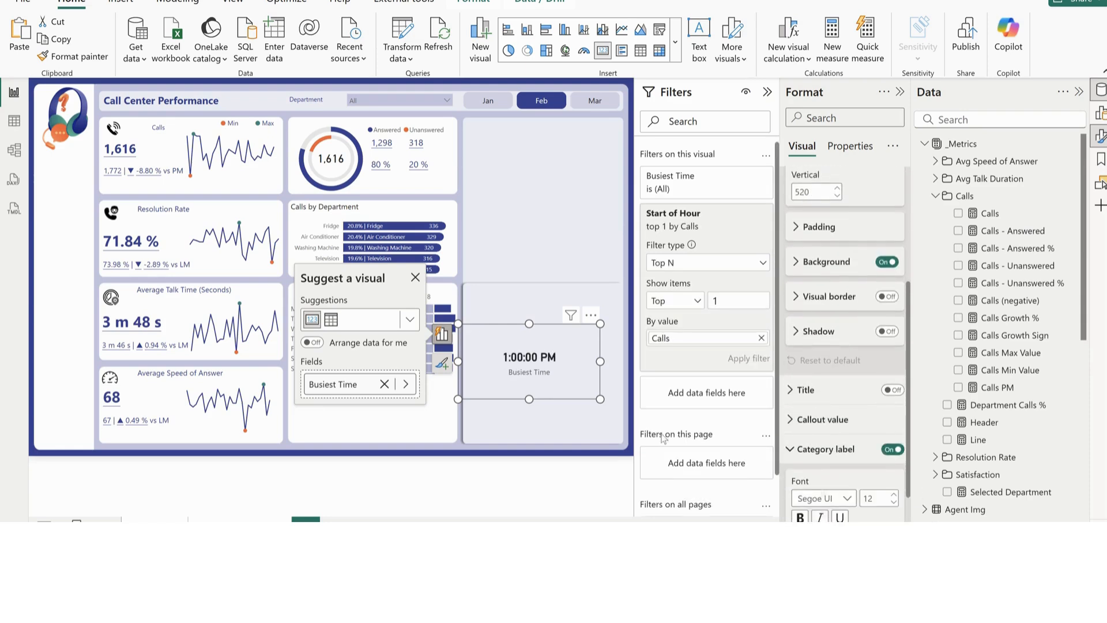
{"action": "left_click_drag", "start_coordinate": [600, 399], "coordinate": [333, 442]}
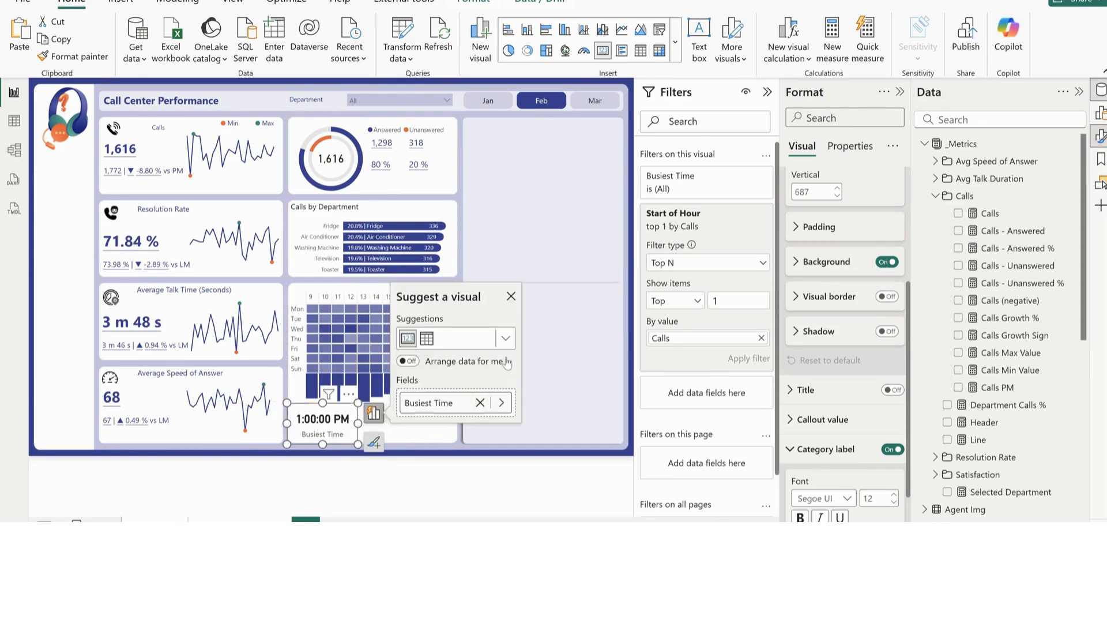
{"action": "left_click", "coordinate": [579, 325]}
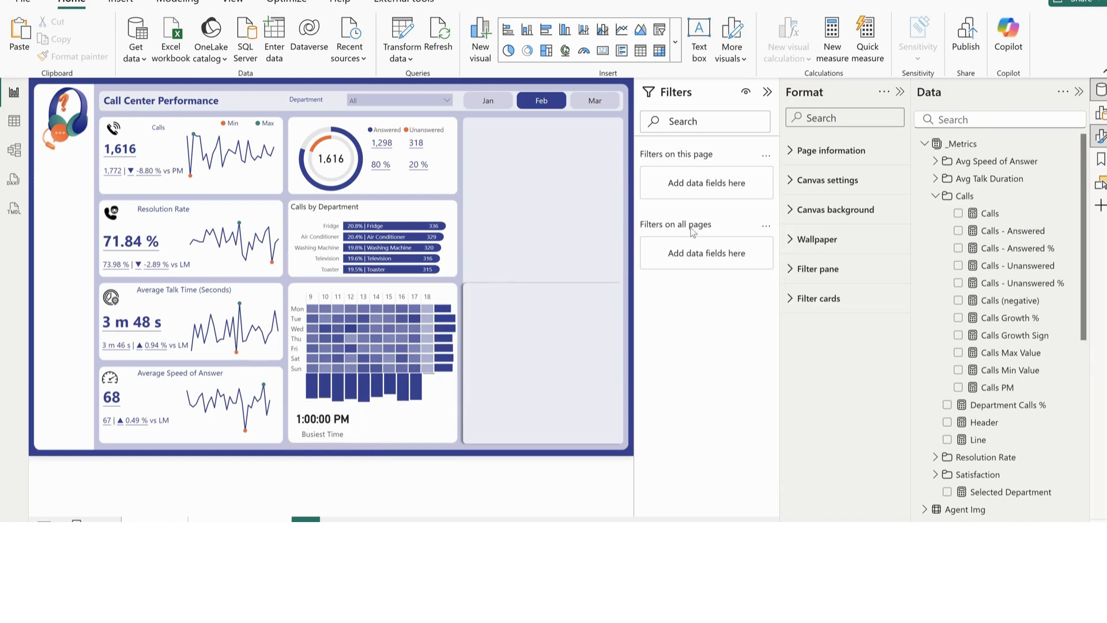
Insert a new card in the empty panel beside the charts and add the Calendar Weekday field to it
{"action": "left_click", "coordinate": [601, 53]}
{"action": "left_click_drag", "start_coordinate": [83, 154], "coordinate": [526, 271]}
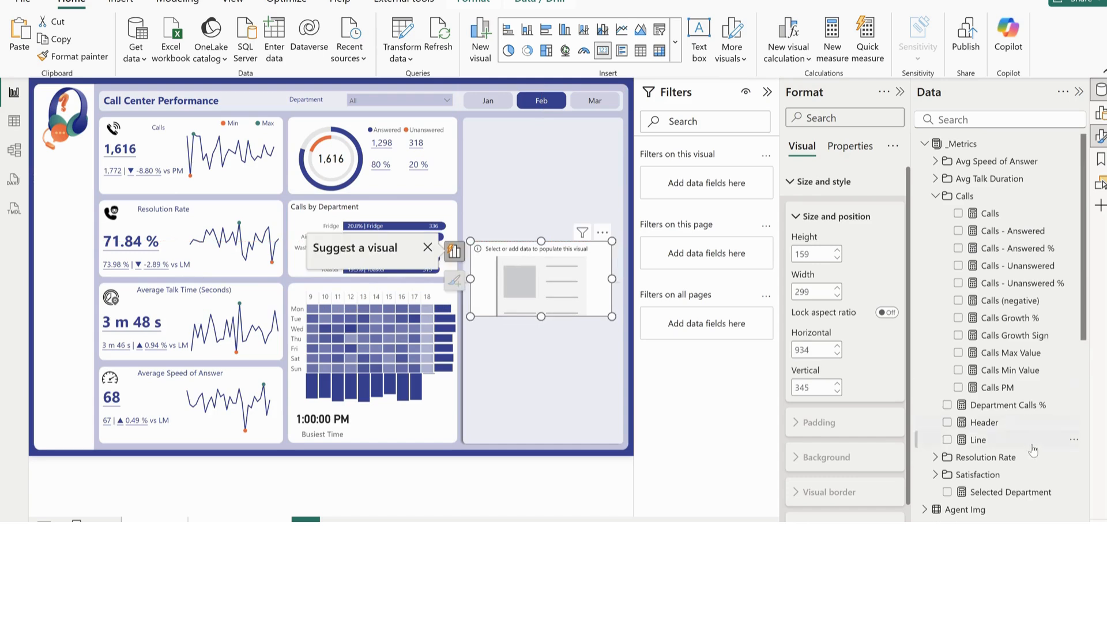
{"action": "scroll", "coordinate": [1020, 457], "scroll_direction": "down", "scroll_amount": 3}
{"action": "scroll", "coordinate": [992, 453], "scroll_direction": "down", "scroll_amount": 3}
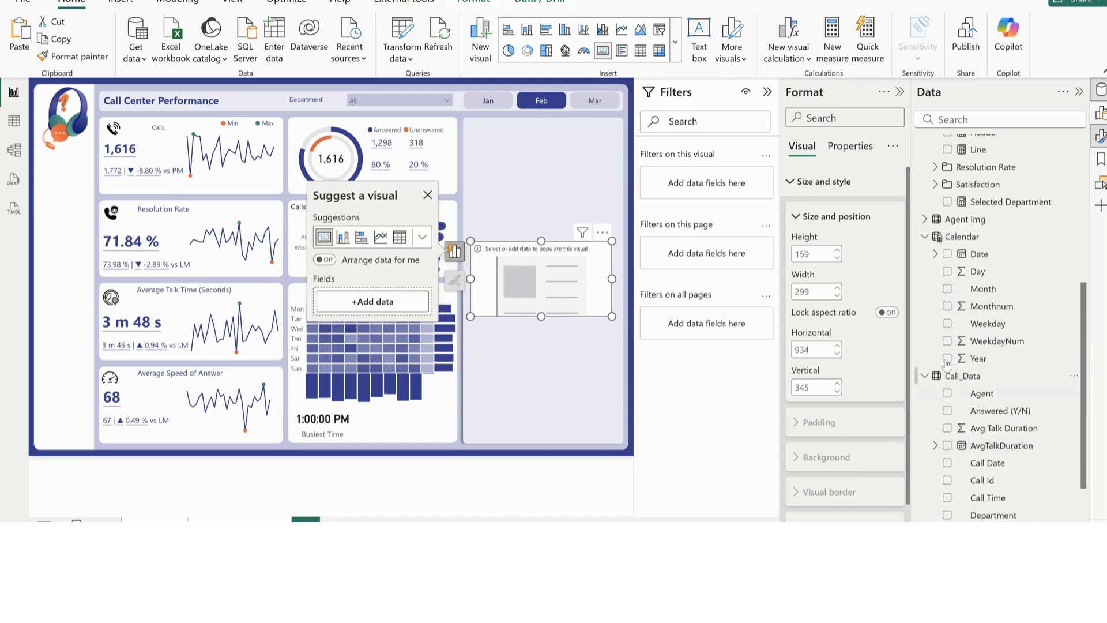
{"action": "left_click", "coordinate": [948, 324]}
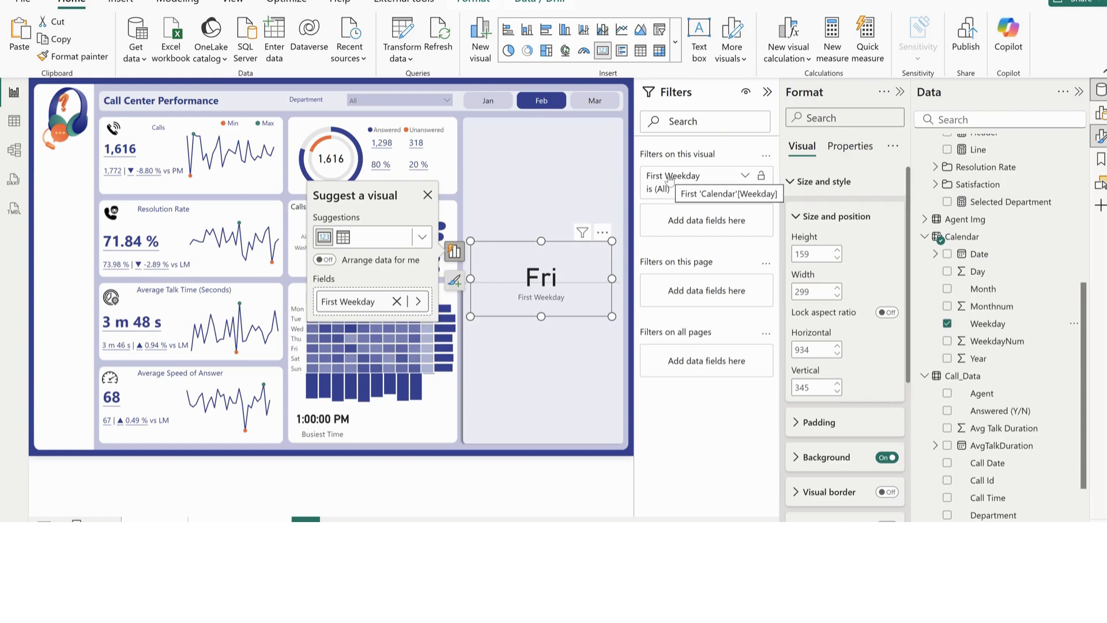
Add a Weekday filter to the new card with type Top N, showing the top 1 by Calls, and apply it
{"action": "scroll", "coordinate": [1017, 397], "scroll_direction": "down", "scroll_amount": 3}
{"action": "scroll", "coordinate": [1021, 400], "scroll_direction": "up", "scroll_amount": 5}
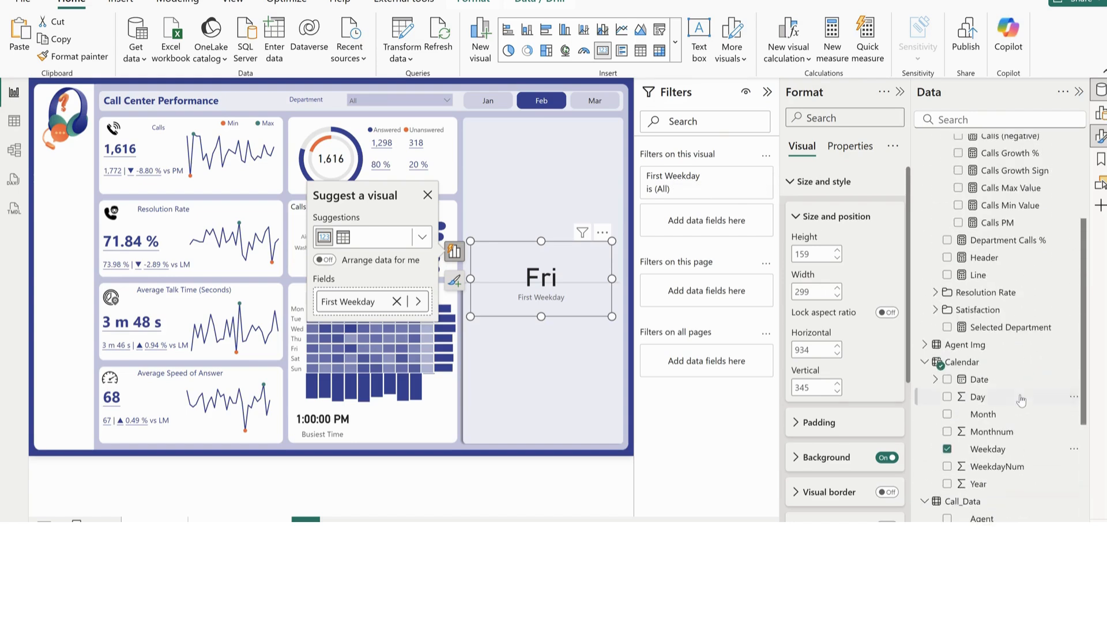
{"action": "left_click_drag", "start_coordinate": [988, 449], "coordinate": [733, 245]}
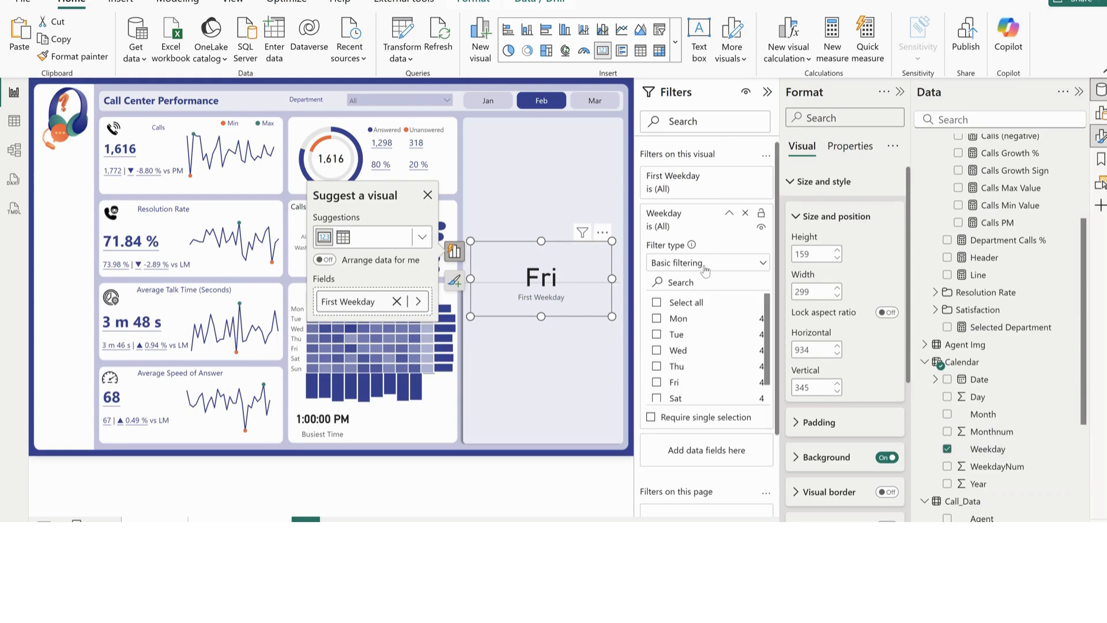
{"action": "left_click", "coordinate": [706, 271]}
{"action": "left_click", "coordinate": [693, 317]}
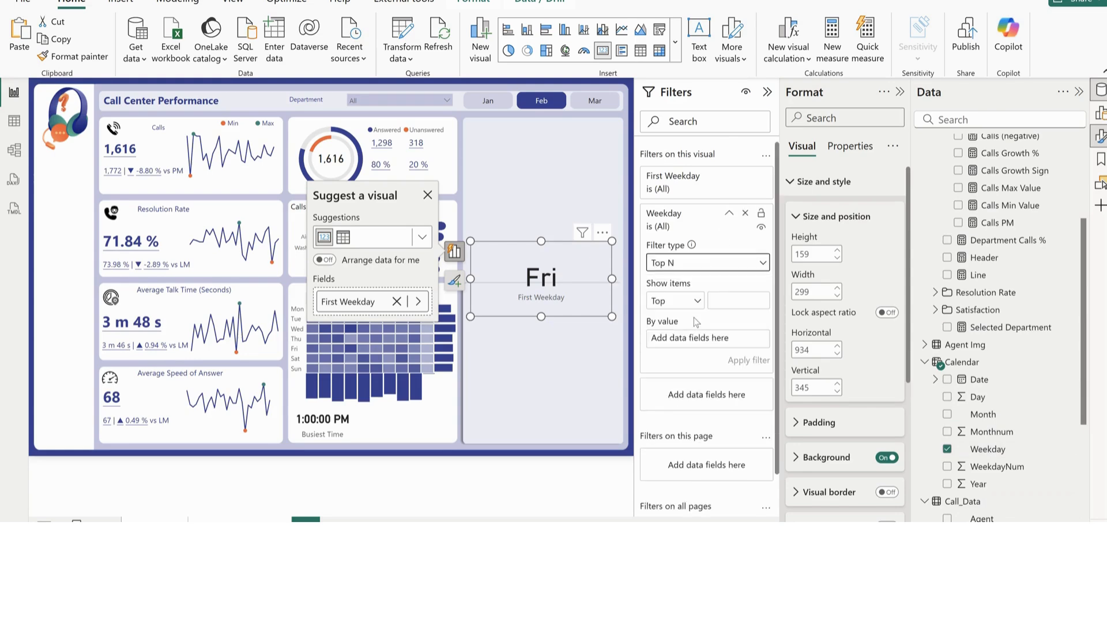
{"action": "left_click", "coordinate": [727, 293]}
{"action": "scroll", "coordinate": [1058, 425], "scroll_direction": "up", "scroll_amount": 3}
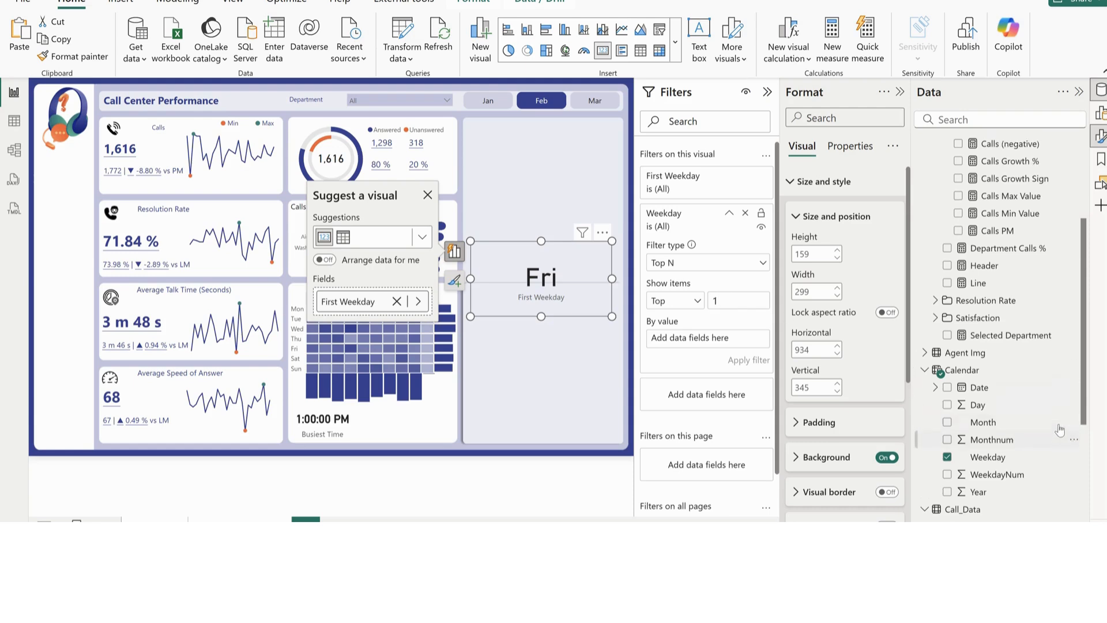
{"action": "left_click_drag", "start_coordinate": [991, 220], "coordinate": [713, 344]}
{"action": "left_click", "coordinate": [747, 361]}
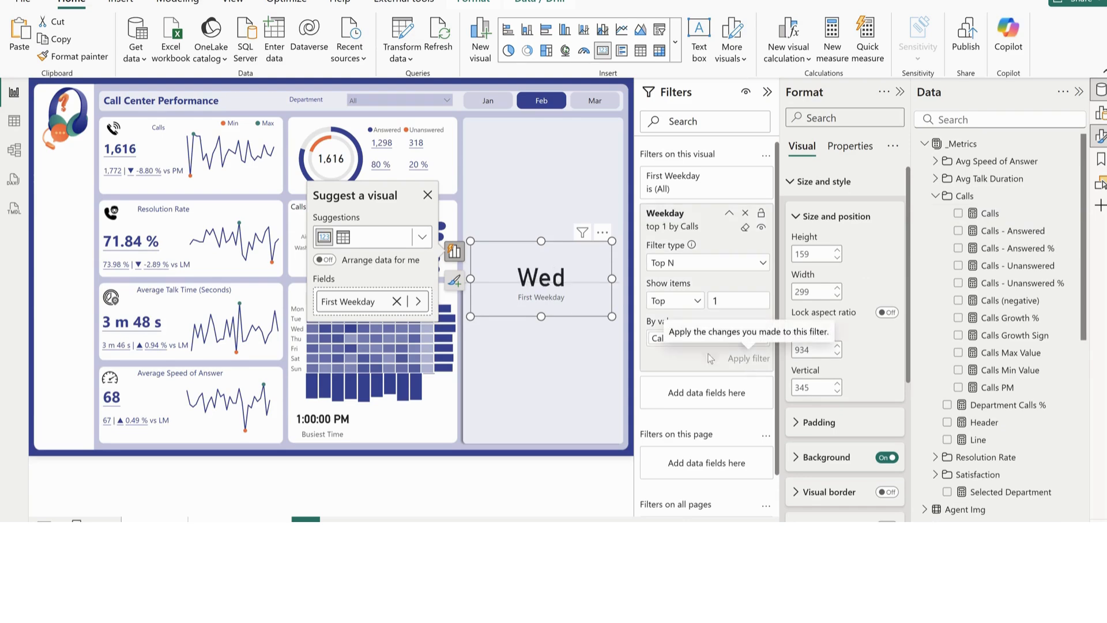
Reduce the weekday card's height to 104 and copy the Busiest Time card's formatting onto it
{"action": "left_click_drag", "start_coordinate": [543, 247], "coordinate": [544, 271]}
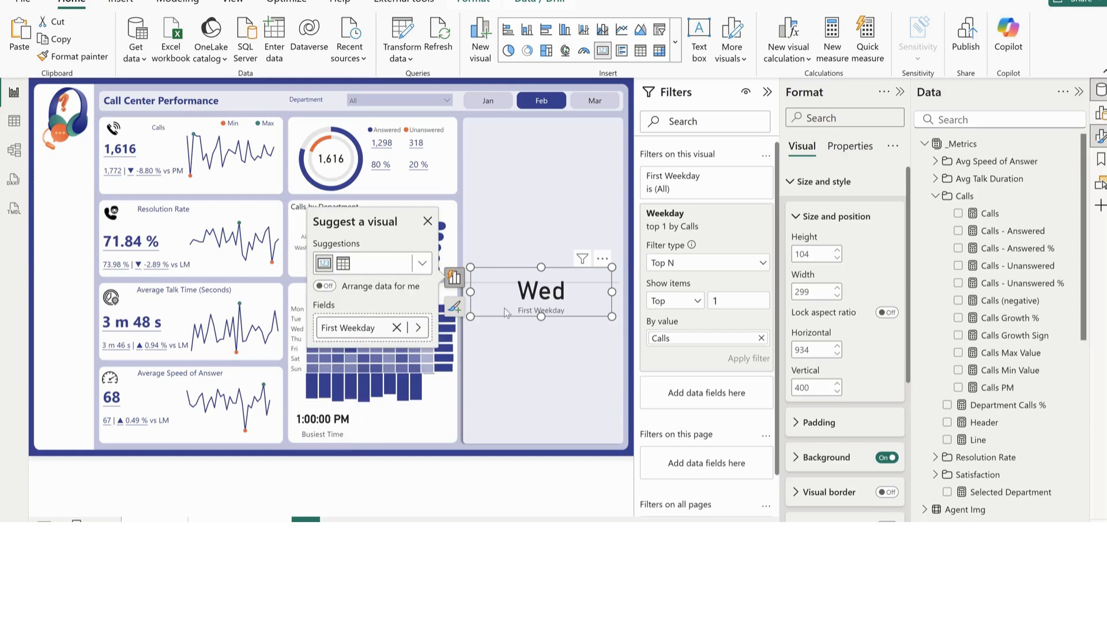
{"action": "left_click", "coordinate": [830, 181]}
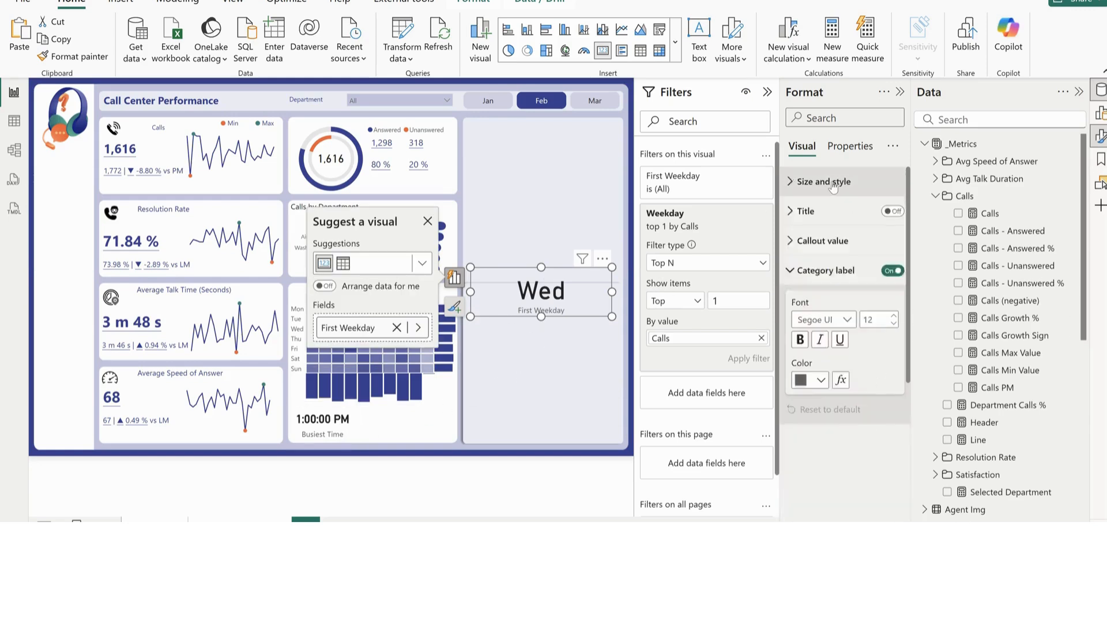
{"action": "left_click", "coordinate": [331, 435]}
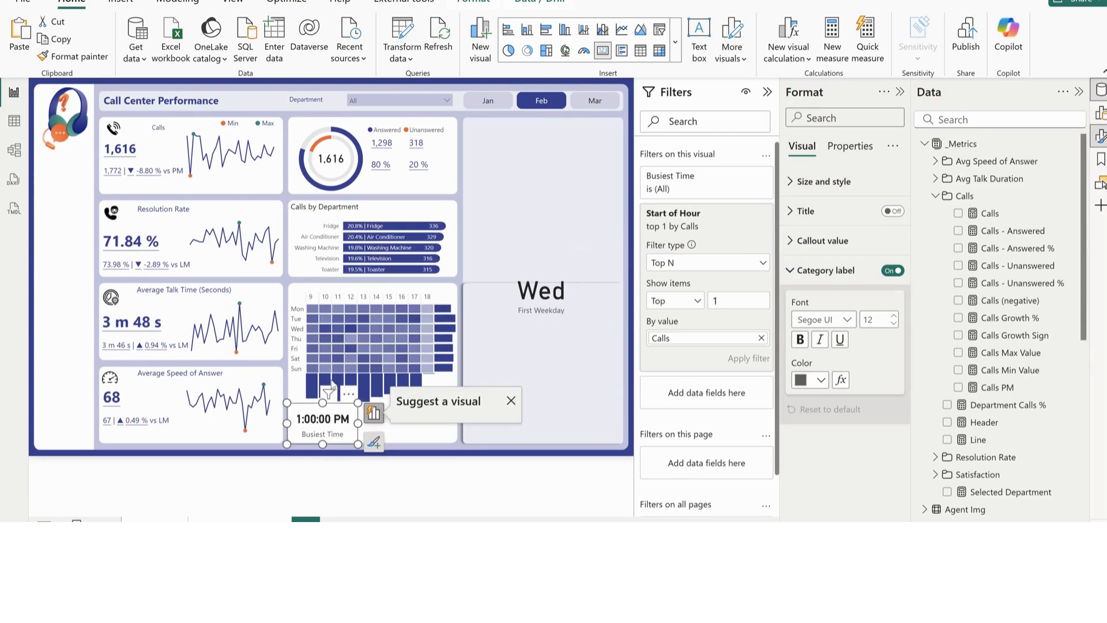
{"action": "left_click", "coordinate": [73, 56]}
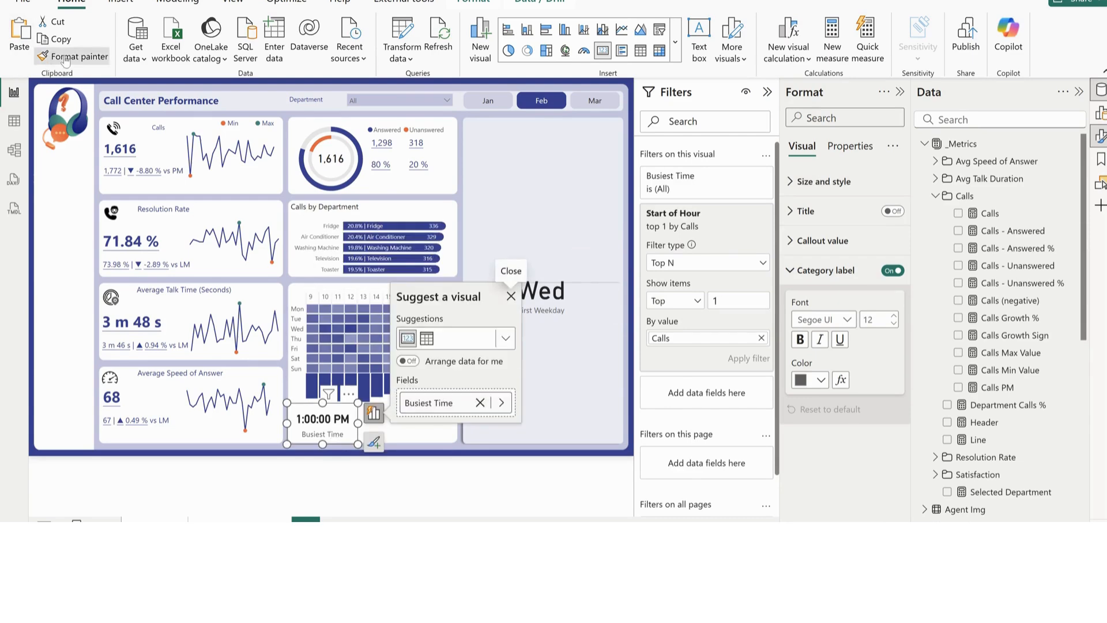
{"action": "left_click", "coordinate": [553, 294]}
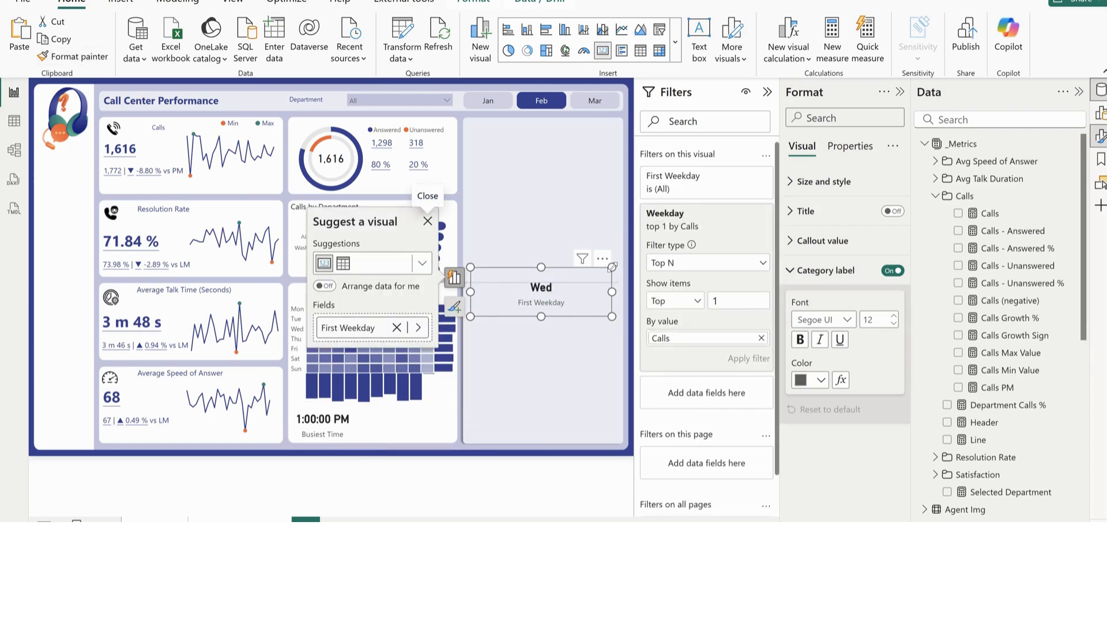
Shrink the weekday card and place it below the heatmap, directly beside the Busiest Time card
{"action": "left_click_drag", "start_coordinate": [612, 266], "coordinate": [395, 420]}
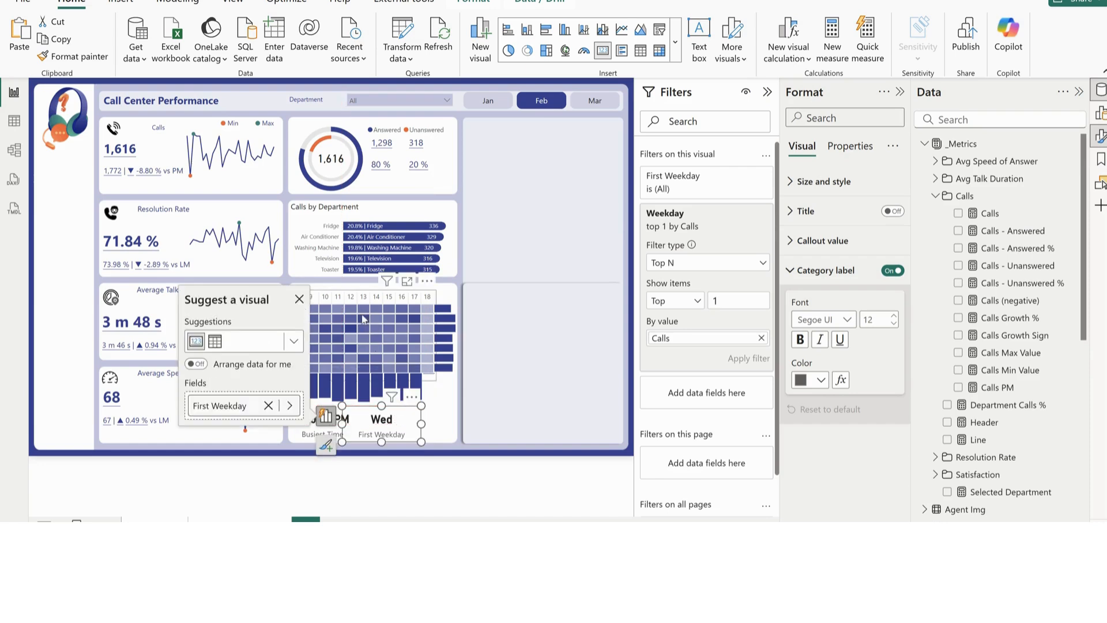
{"action": "left_click", "coordinate": [535, 344]}
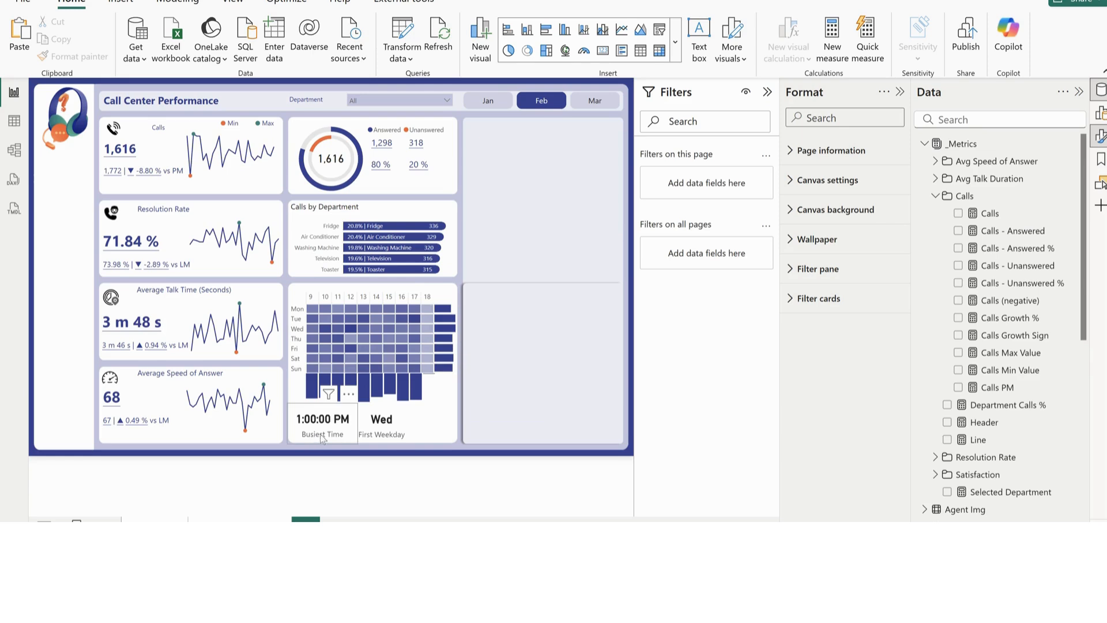
Rename the weekday card's field as Busiest Day
{"action": "left_click", "coordinate": [391, 431]}
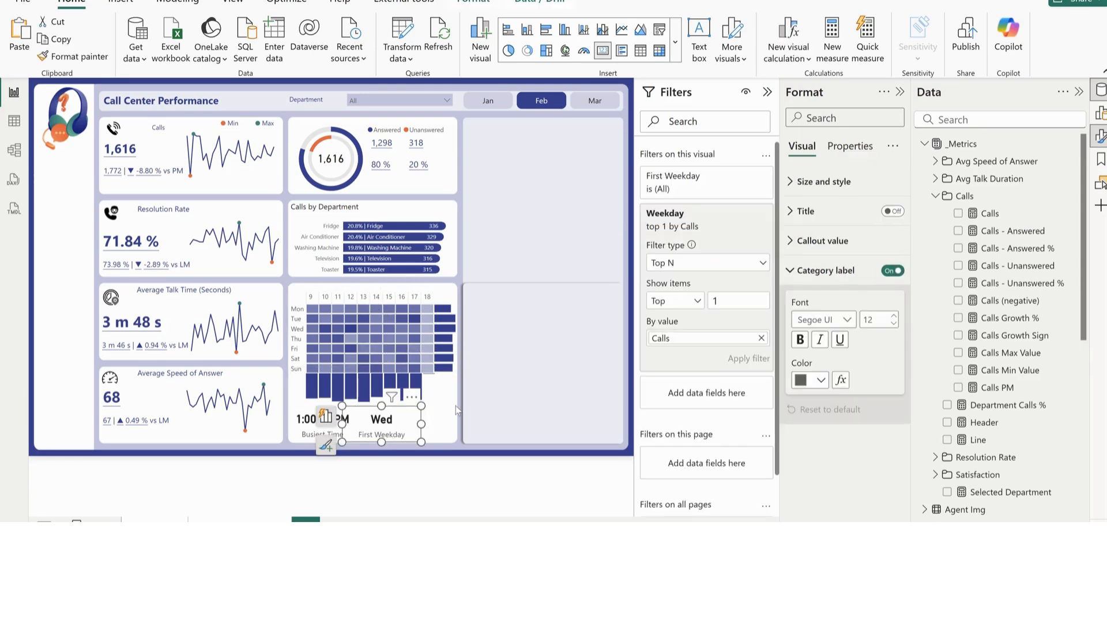
{"action": "left_click", "coordinate": [327, 416]}
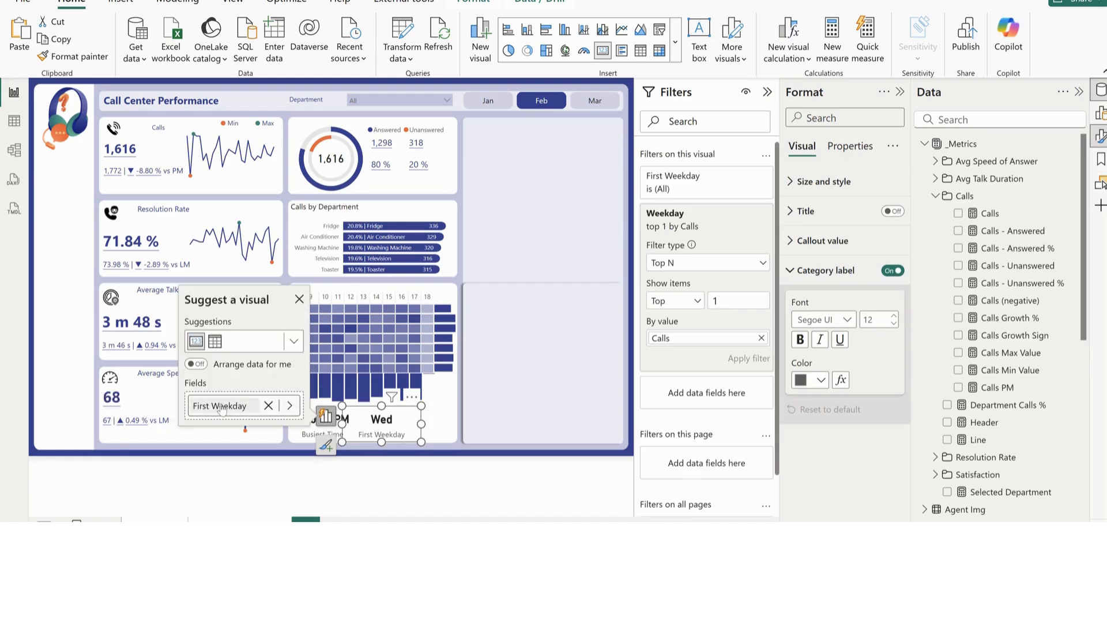
{"action": "key", "text": "ctrl+a"}
{"action": "type", "text": "B"}
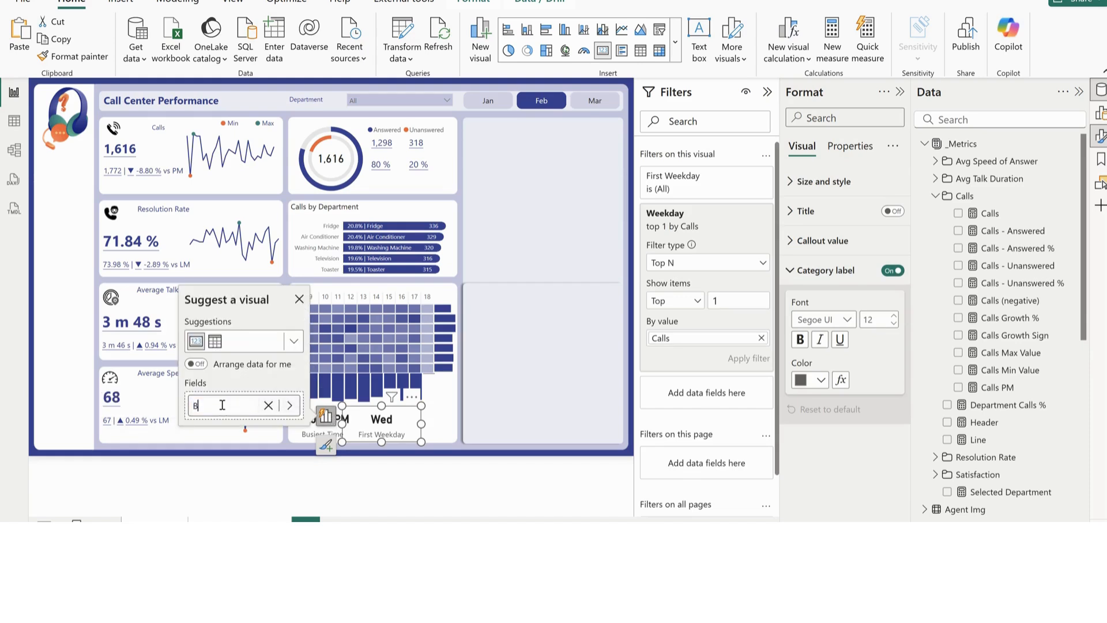
{"action": "type", "text": "usiest Day"}
{"action": "key", "text": "Return"}
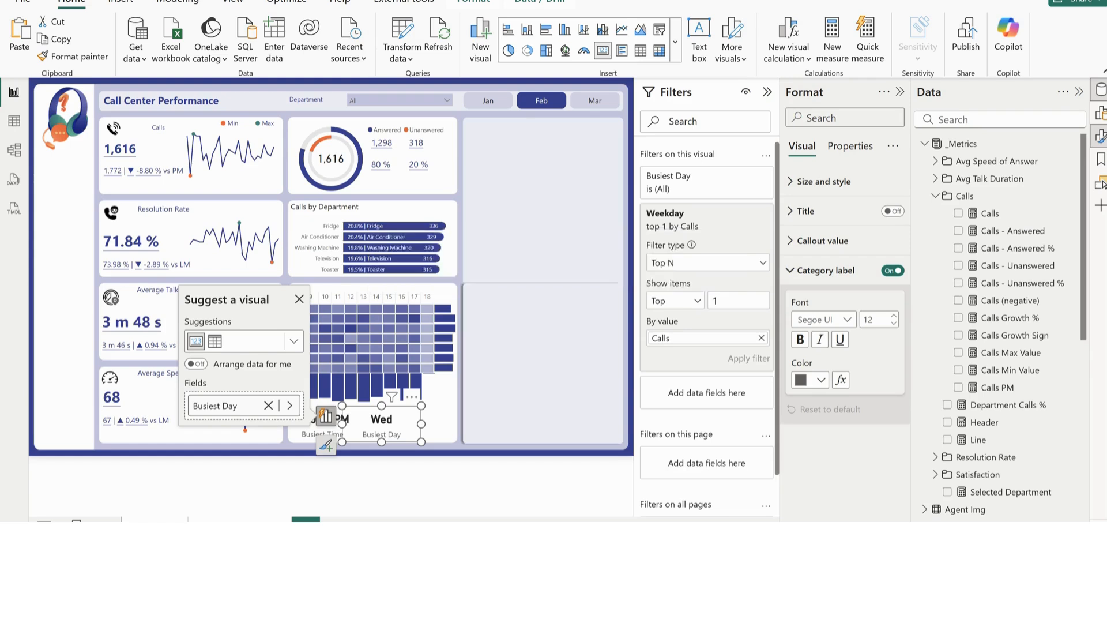
Insert a new card in the empty panel beside the charts and add the Call_Data Time Period field to it
{"action": "left_click", "coordinate": [604, 55]}
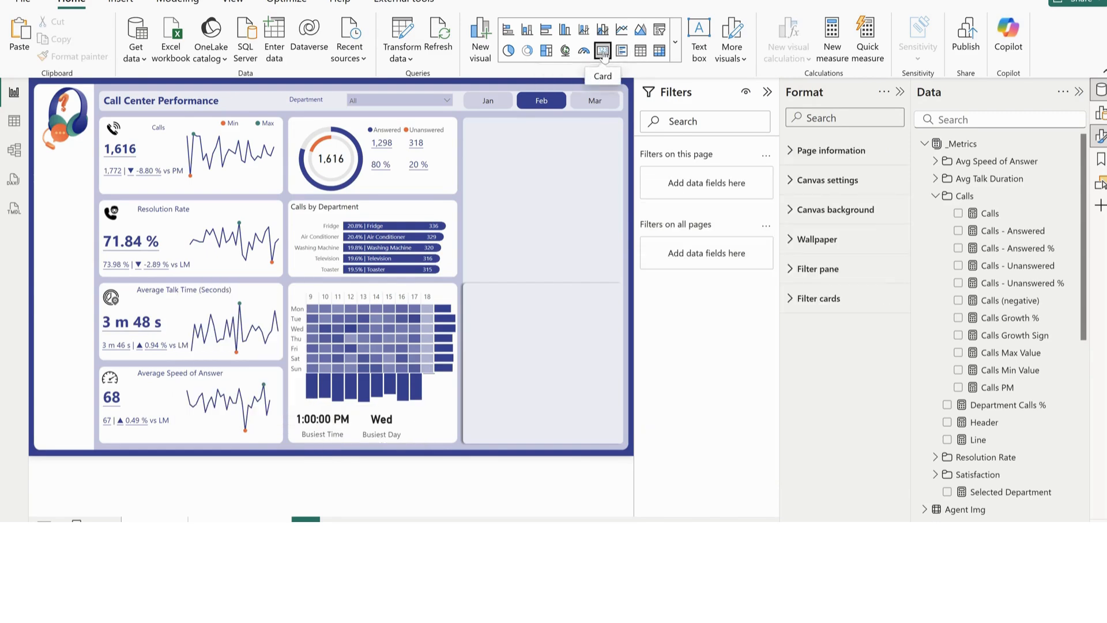
{"action": "left_click_drag", "start_coordinate": [61, 183], "coordinate": [493, 256]}
{"action": "scroll", "coordinate": [1020, 474], "scroll_direction": "down", "scroll_amount": 5}
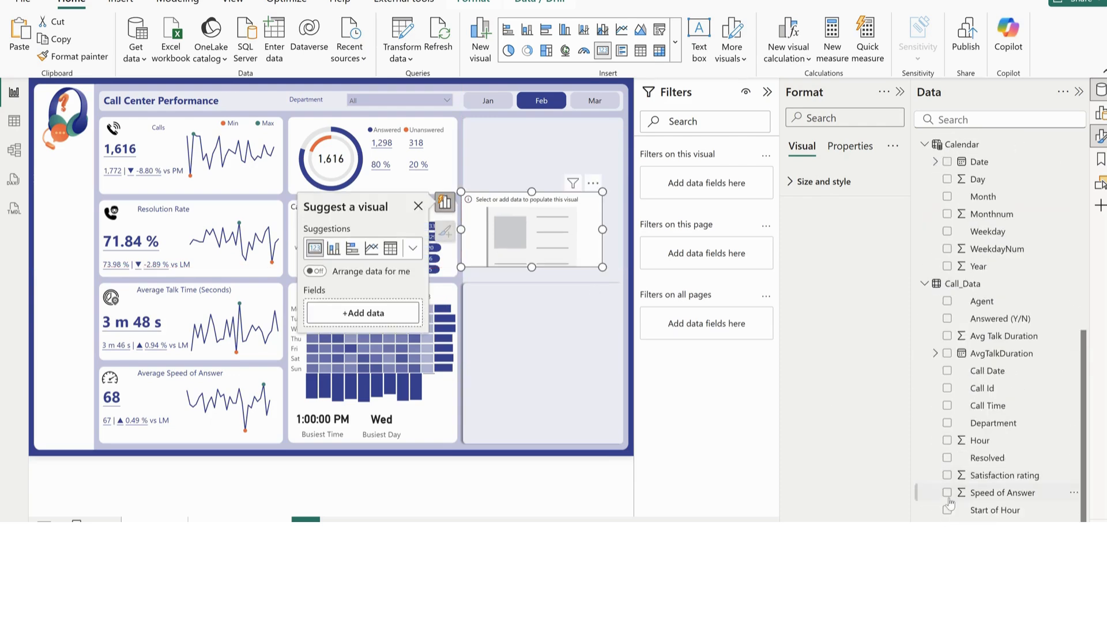
{"action": "left_click", "coordinate": [947, 527]}
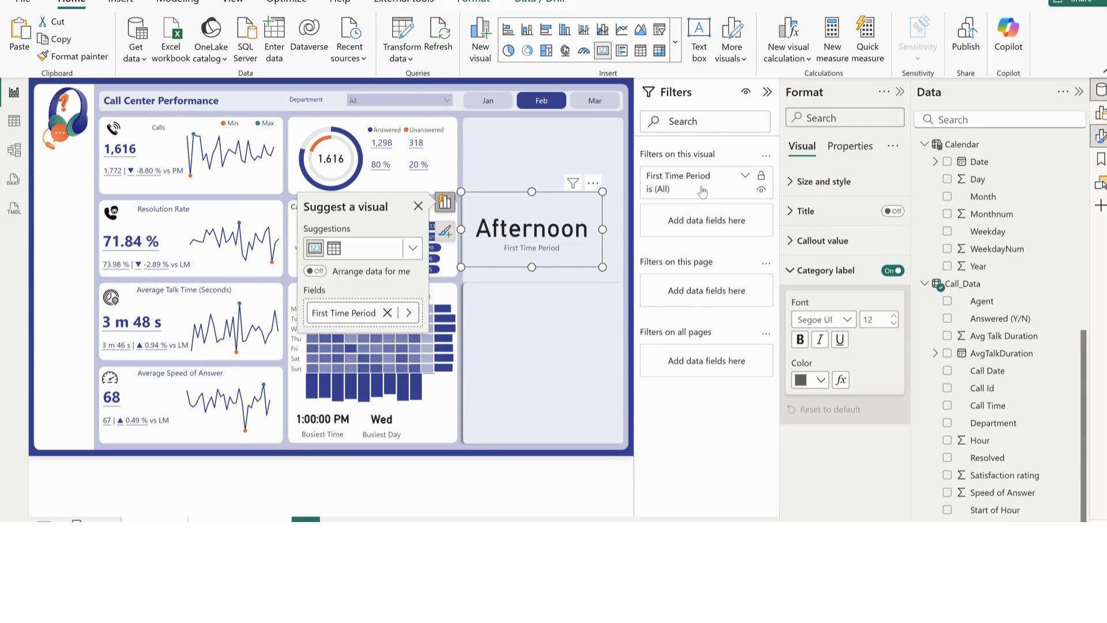
Add a Time Period filter to the new card with type Top N, showing the top 1 by Calls, and apply it
{"action": "left_click_drag", "start_coordinate": [985, 527], "coordinate": [706, 222]}
{"action": "left_click", "coordinate": [697, 264]}
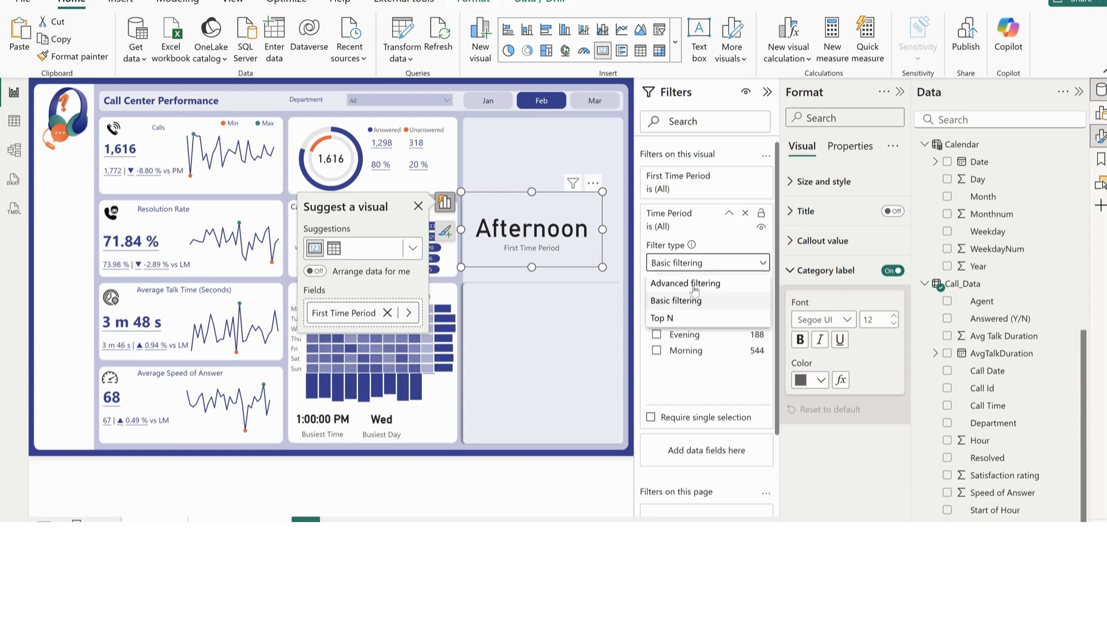
{"action": "left_click", "coordinate": [701, 315]}
{"action": "left_click", "coordinate": [724, 298]}
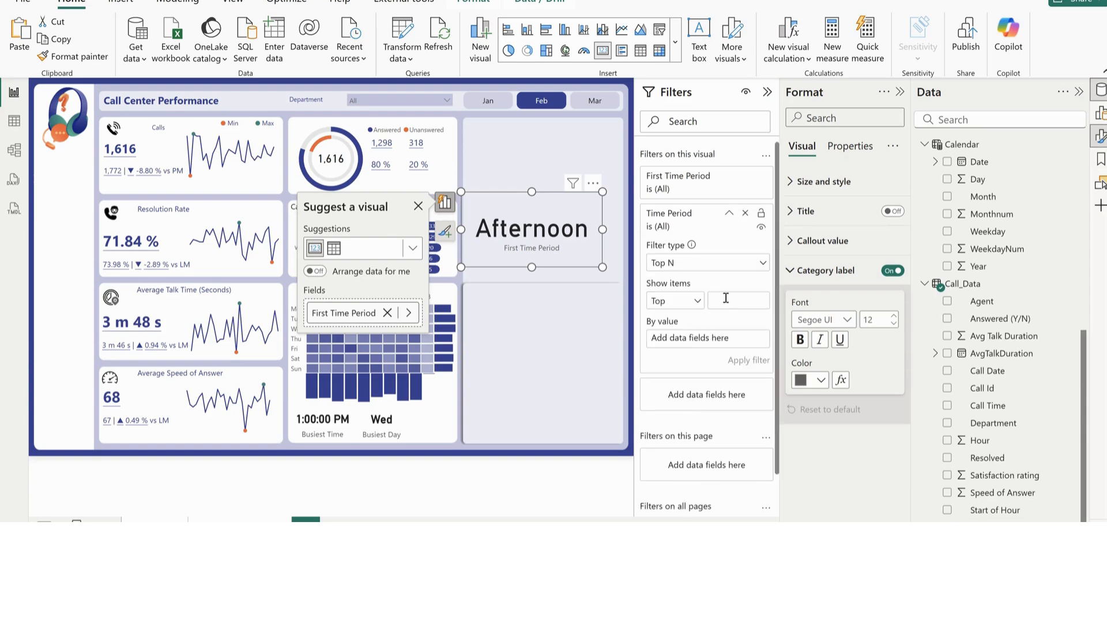
{"action": "type", "text": "1"}
{"action": "scroll", "coordinate": [991, 225], "scroll_direction": "up", "scroll_amount": 5}
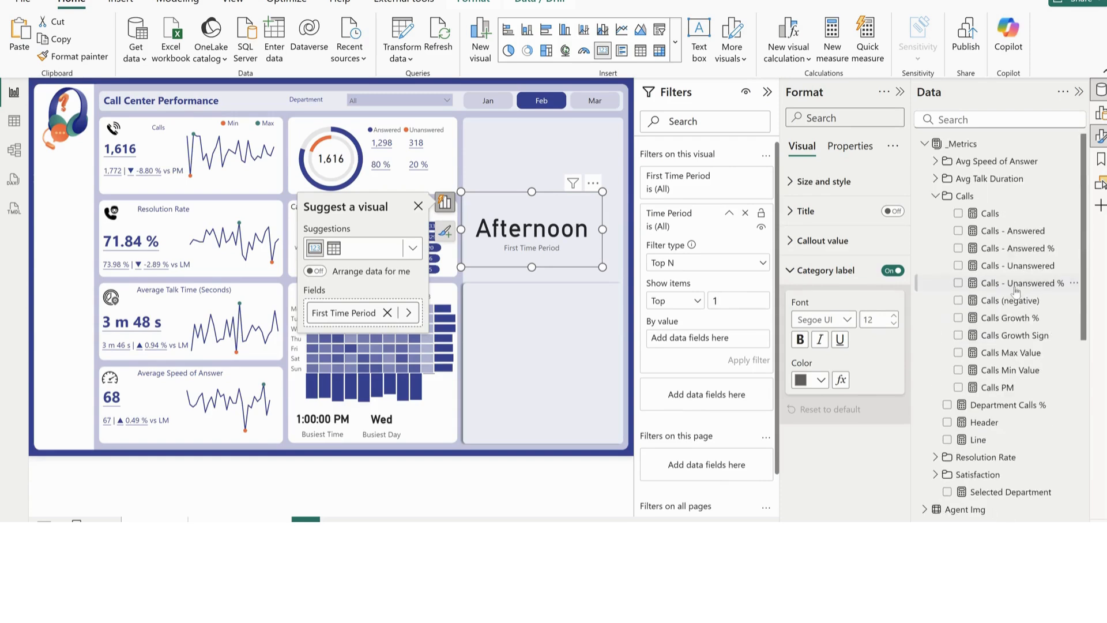
{"action": "left_click_drag", "start_coordinate": [990, 224], "coordinate": [708, 345]}
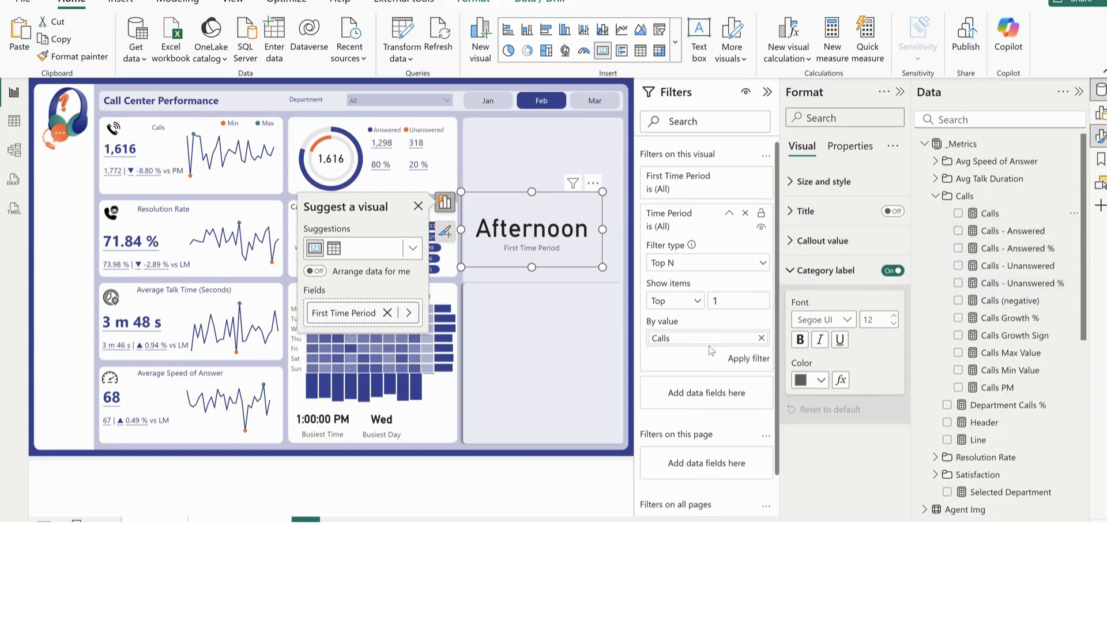
{"action": "left_click", "coordinate": [747, 360]}
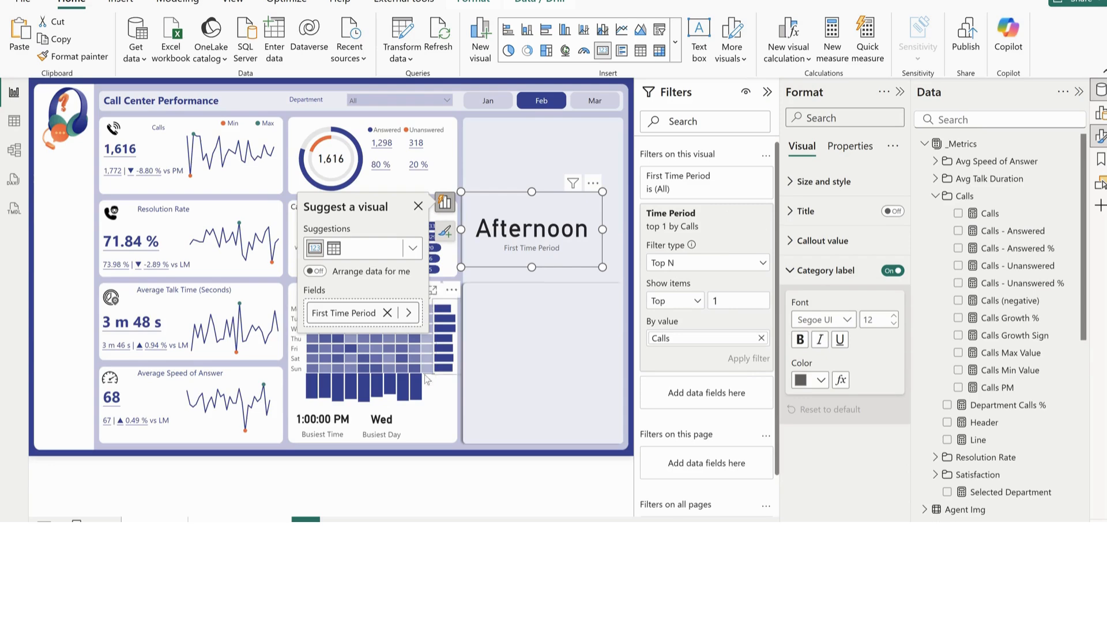
Copy the Busiest Day card's formatting onto the First Time Period card
{"action": "left_click", "coordinate": [396, 435]}
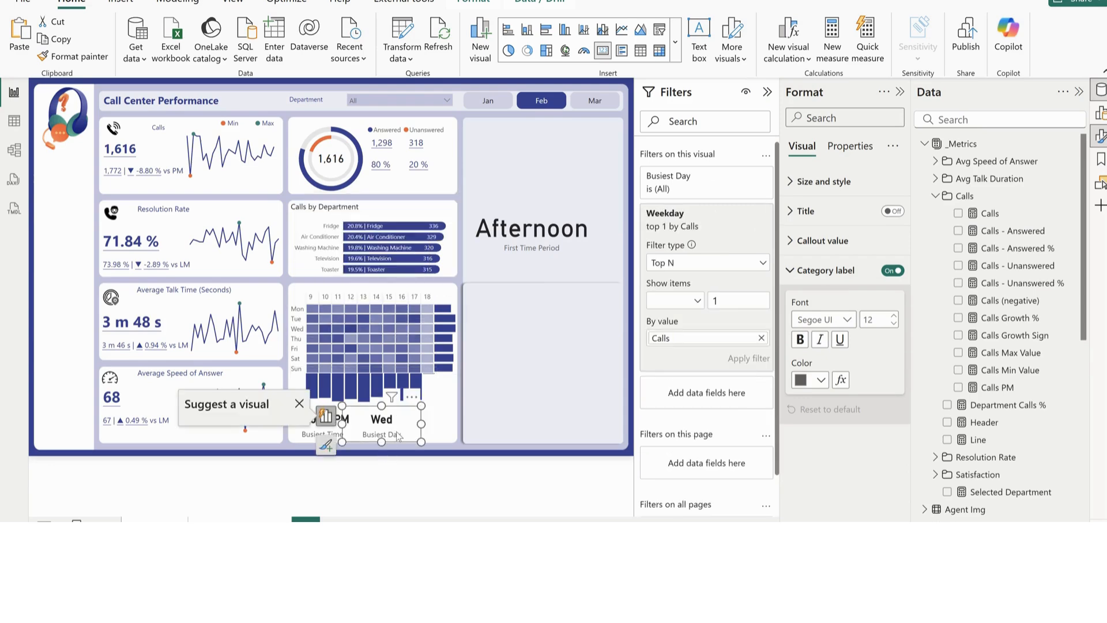
{"action": "left_click", "coordinate": [64, 59]}
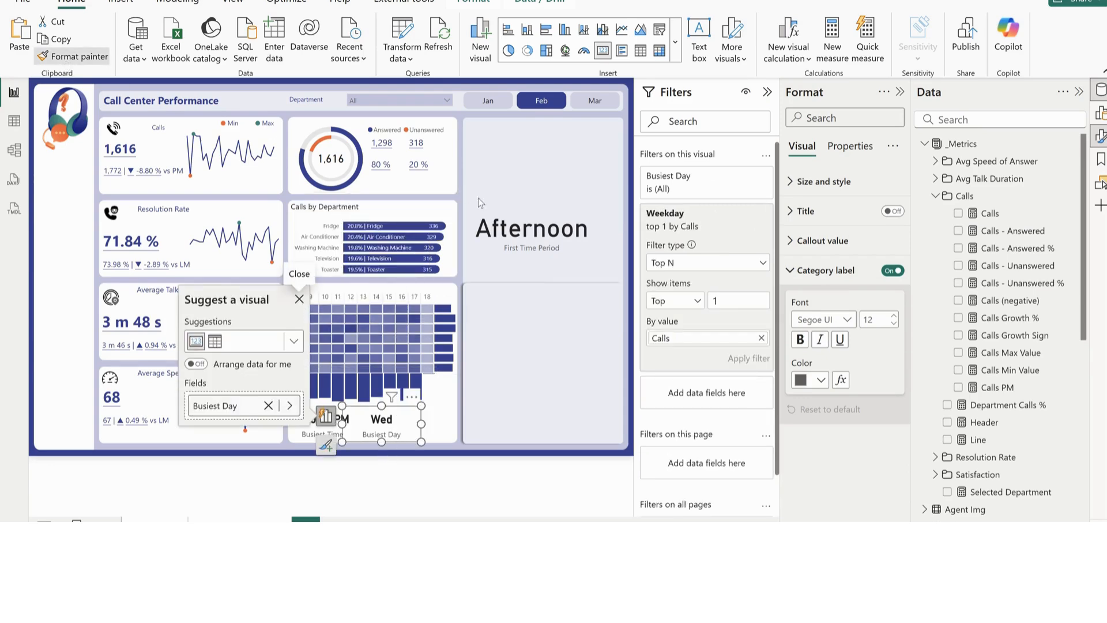
{"action": "left_click", "coordinate": [538, 237]}
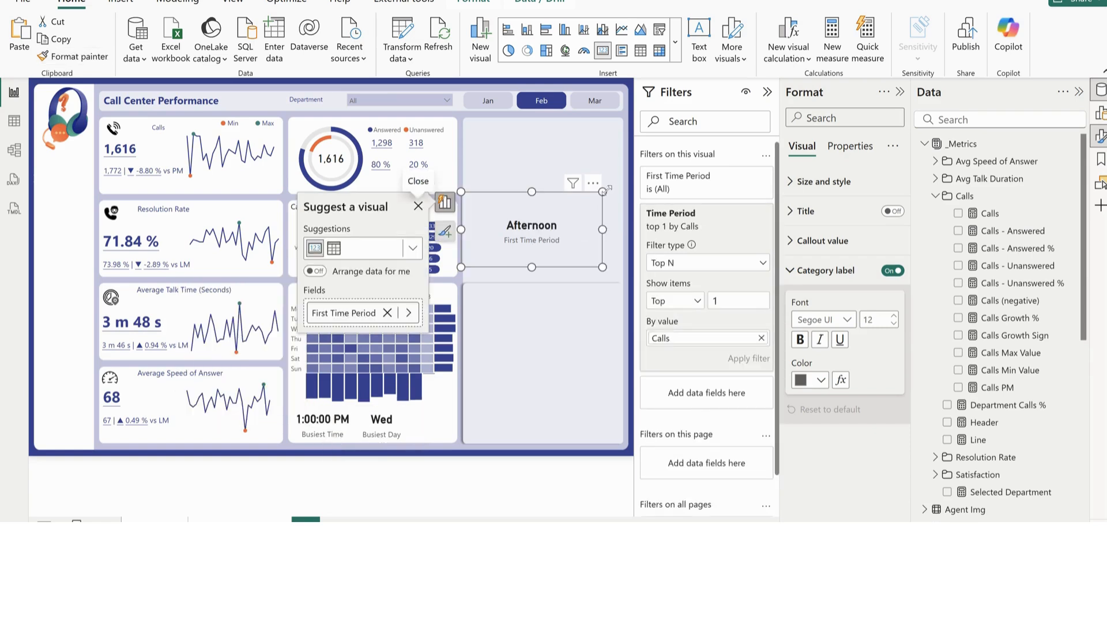
Shrink the First Time Period card and place it below the heatmap, beside the Busiest Day card
{"action": "left_click_drag", "start_coordinate": [602, 192], "coordinate": [436, 413]}
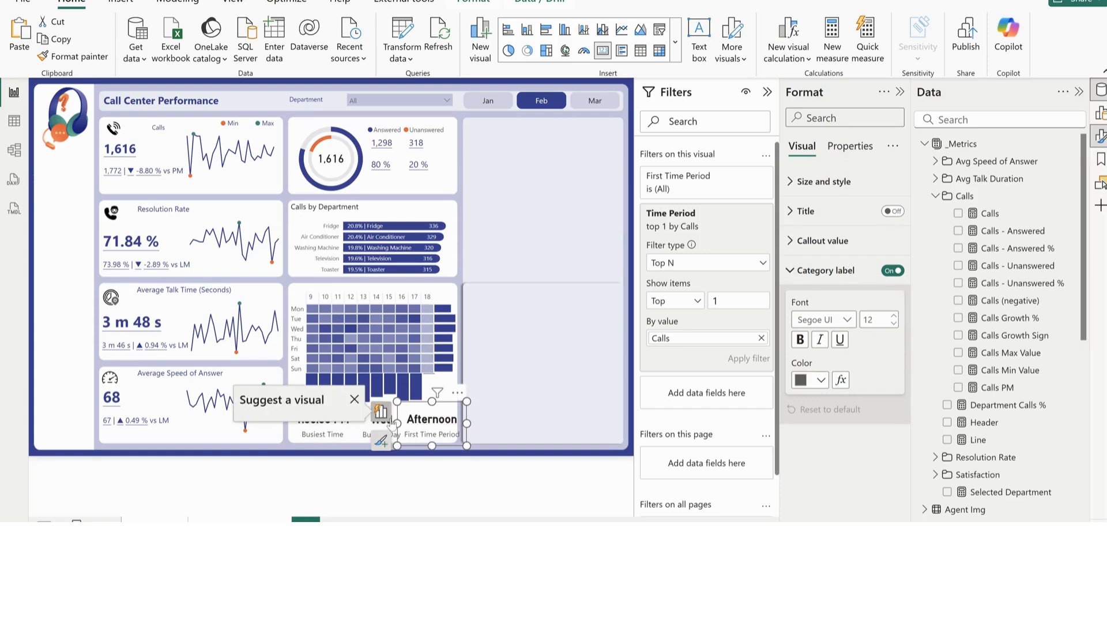
{"action": "left_click", "coordinate": [367, 433]}
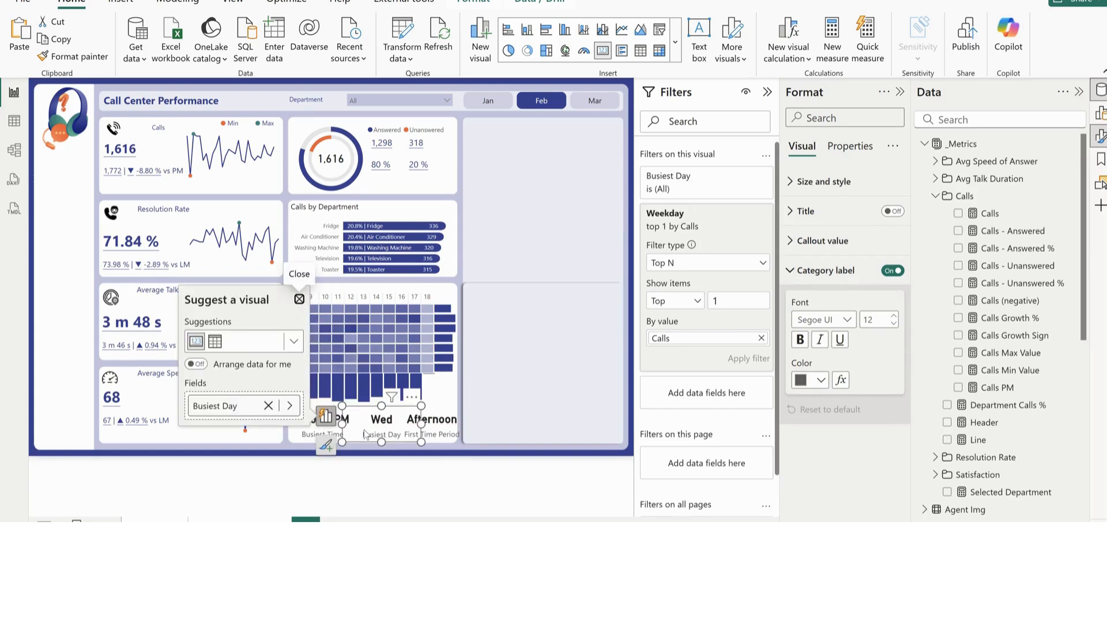
{"action": "left_click", "coordinate": [595, 376]}
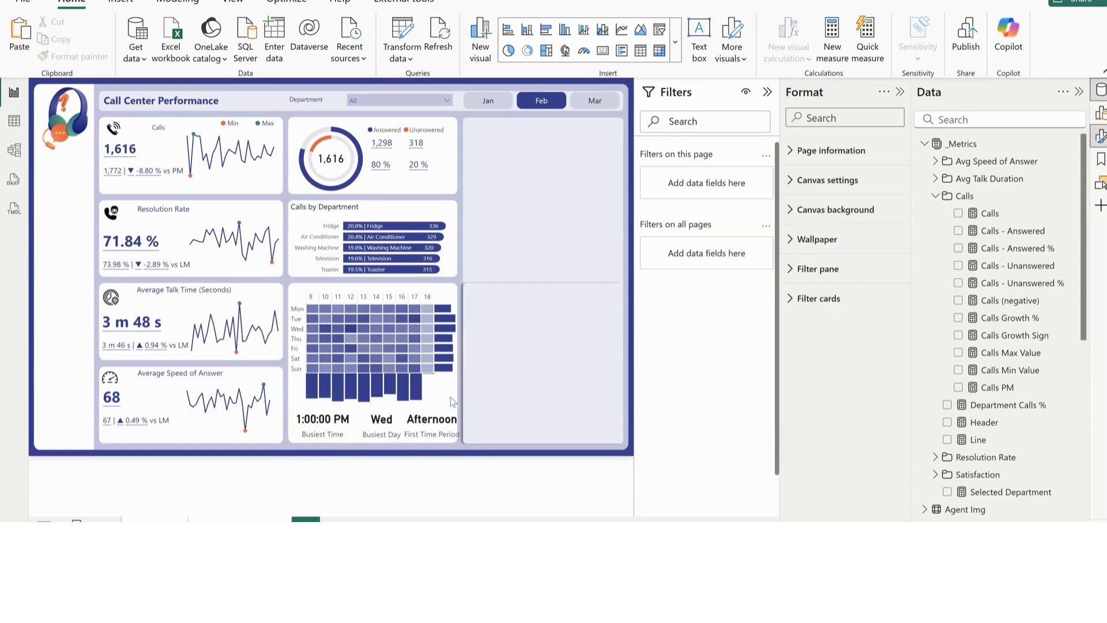
Set the Busiest Time card's category label font size to 10 and its callout value font size to 15
{"action": "left_click", "coordinate": [358, 433]}
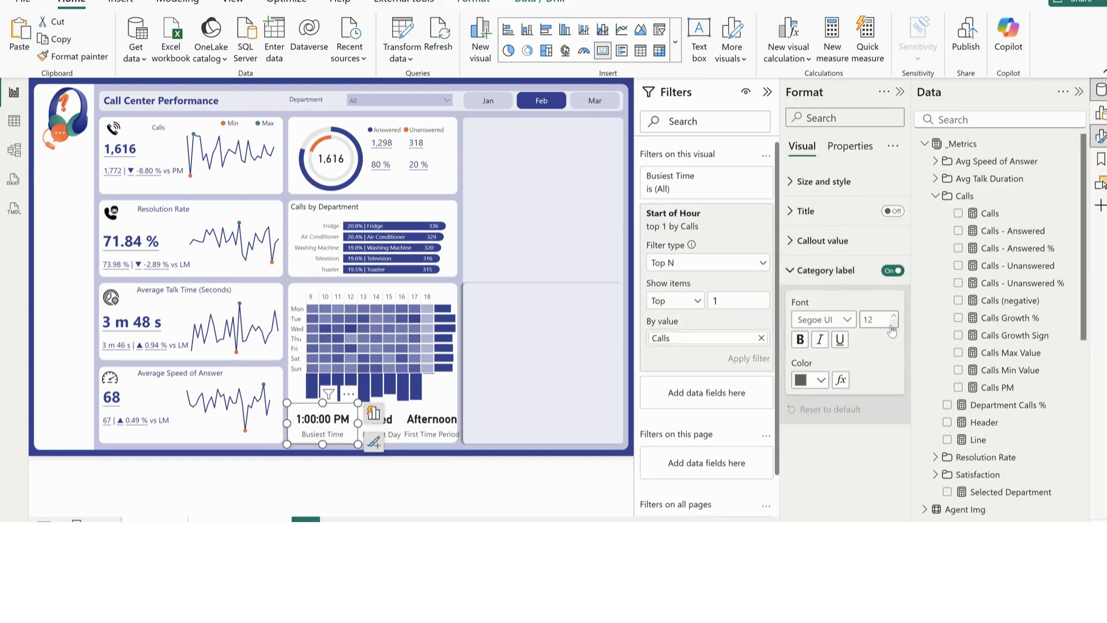
{"action": "left_click", "coordinate": [810, 269]}
{"action": "left_click", "coordinate": [824, 248]}
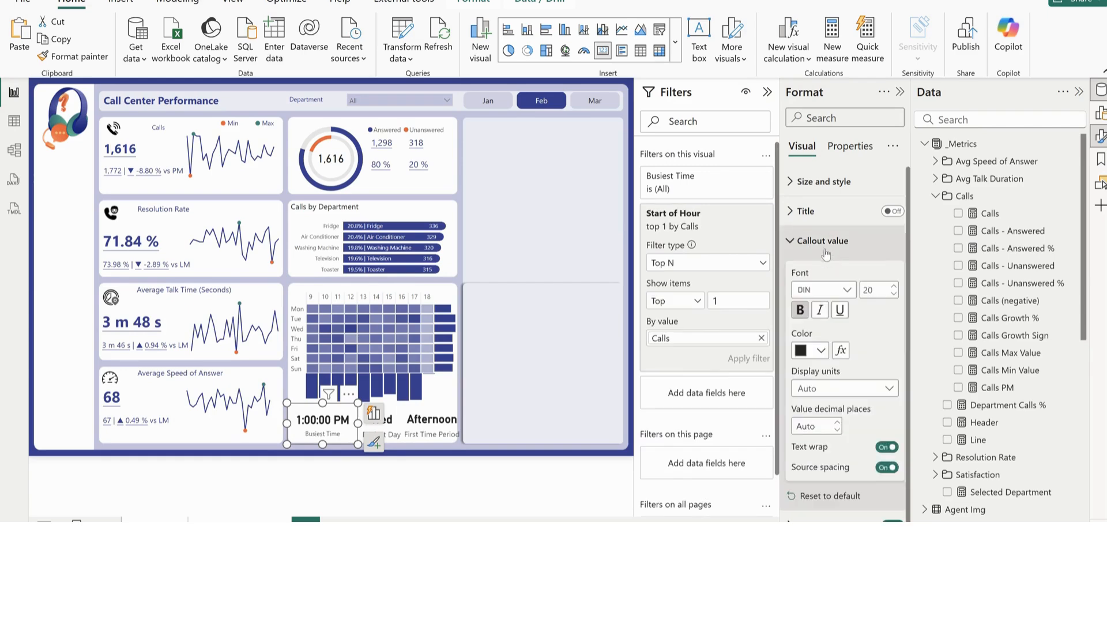
{"action": "left_click", "coordinate": [880, 291]}
{"action": "type", "text": "15"}
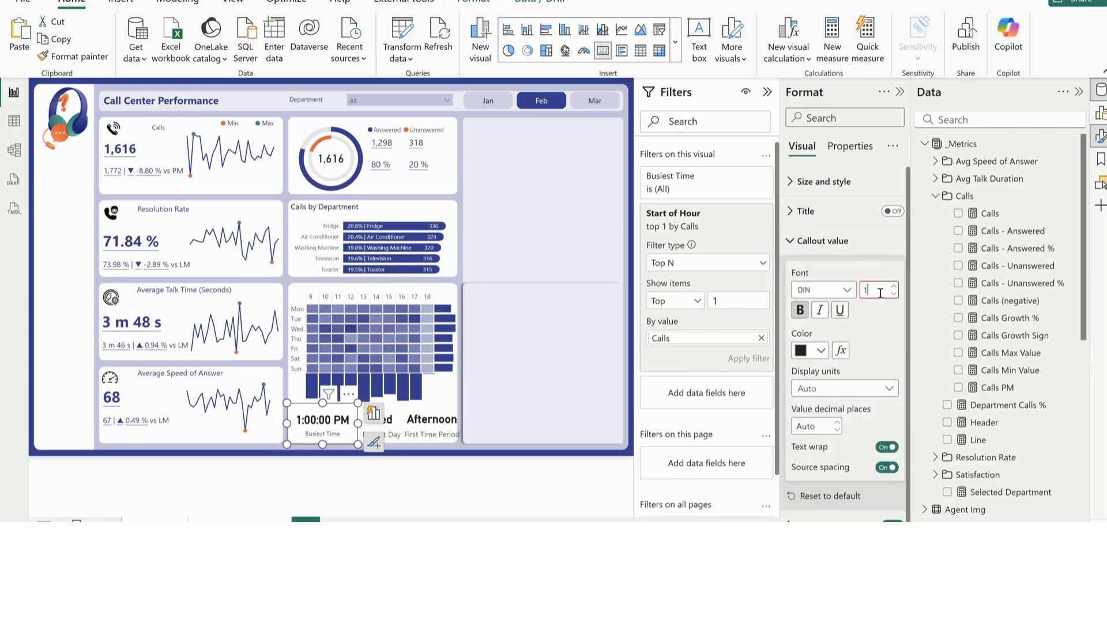
Set the callout value font size to 15 and the category label font size to 10 on the Busiest Day and First Time Period cards
{"action": "left_click", "coordinate": [393, 415]}
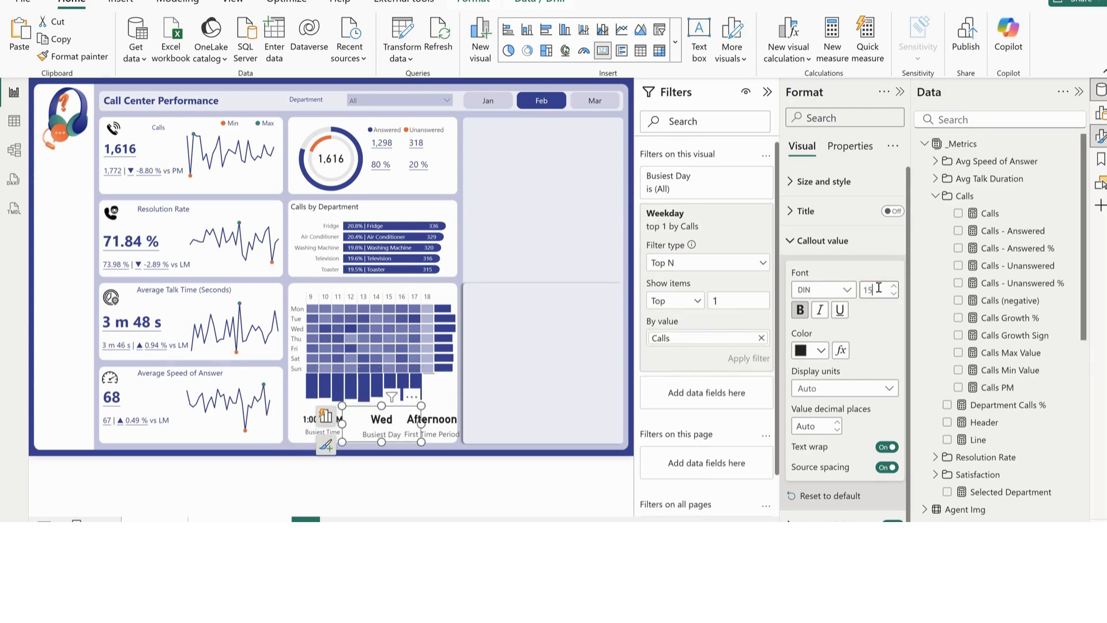
{"action": "left_click", "coordinate": [436, 422]}
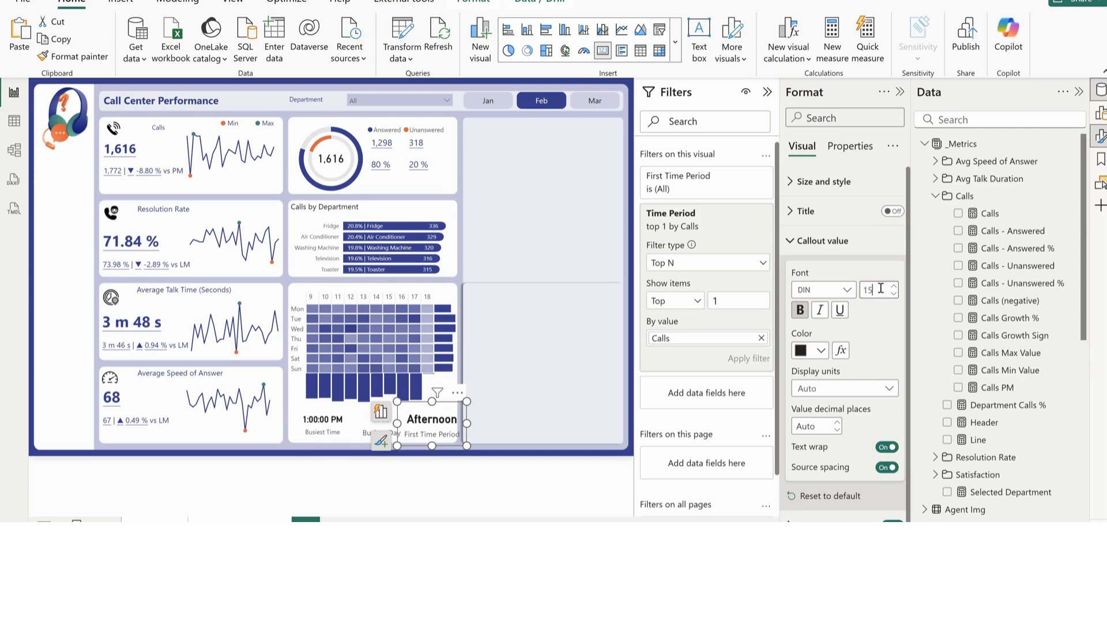
{"action": "left_click", "coordinate": [844, 243]}
{"action": "left_click", "coordinate": [857, 274]}
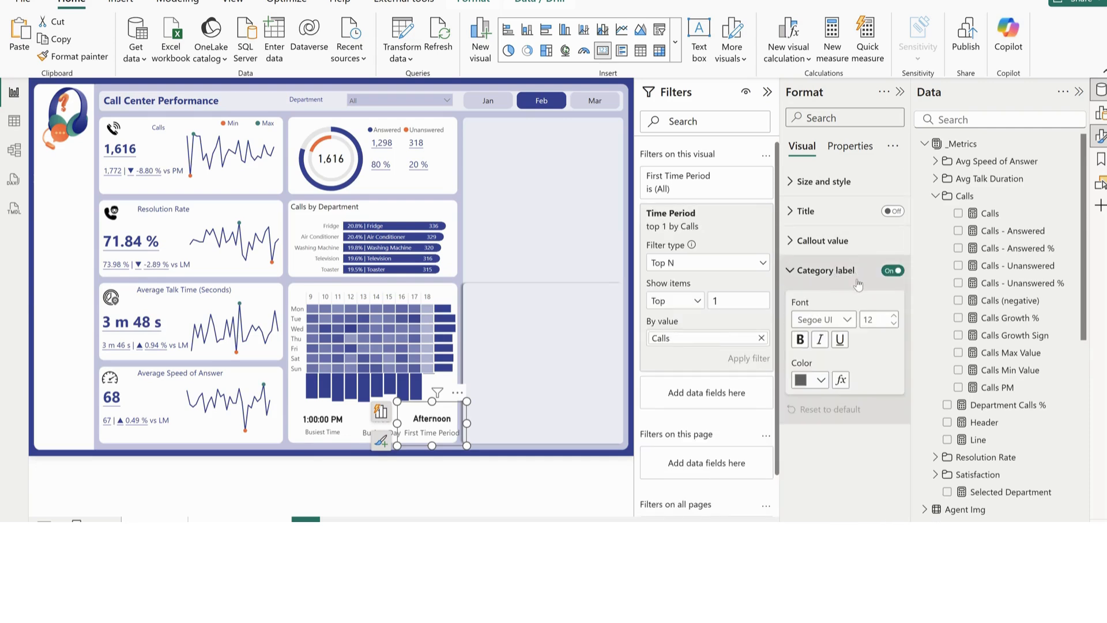
{"action": "left_click", "coordinate": [893, 323]}
{"action": "left_click", "coordinate": [893, 323]}
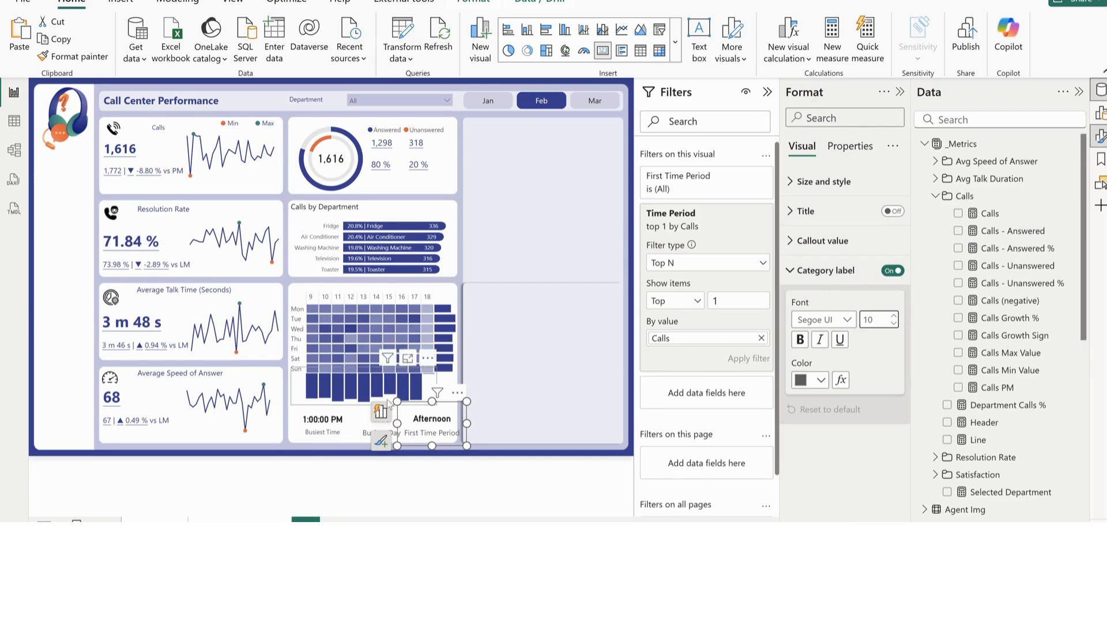
{"action": "left_click", "coordinate": [346, 426]}
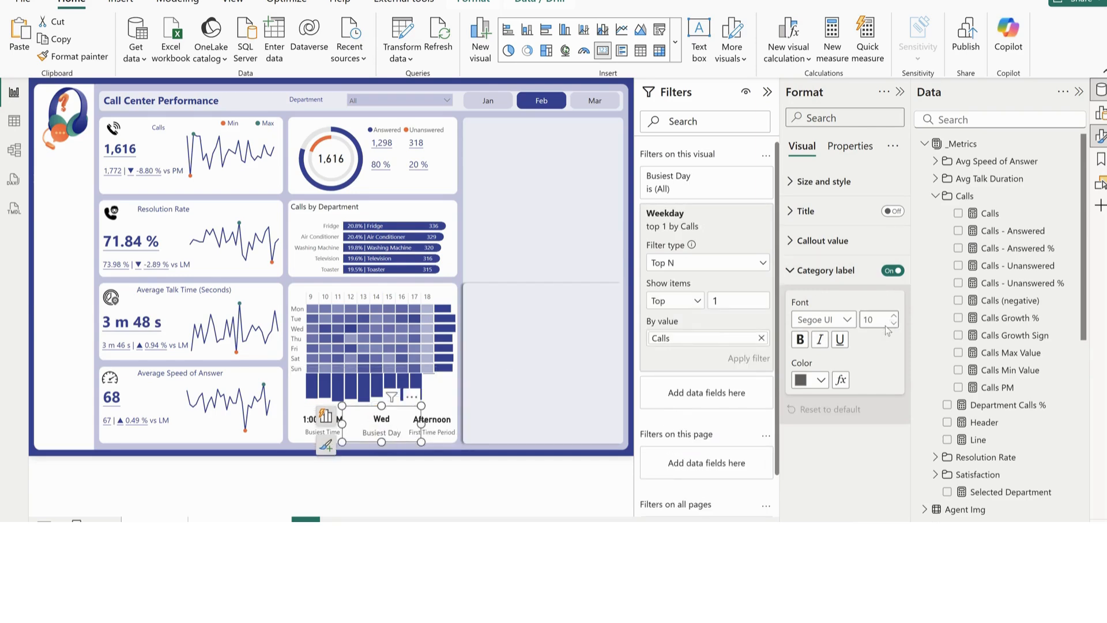
Nudge the Busiest Day card slightly toward the Busiest Time card
{"action": "left_click", "coordinate": [510, 179]}
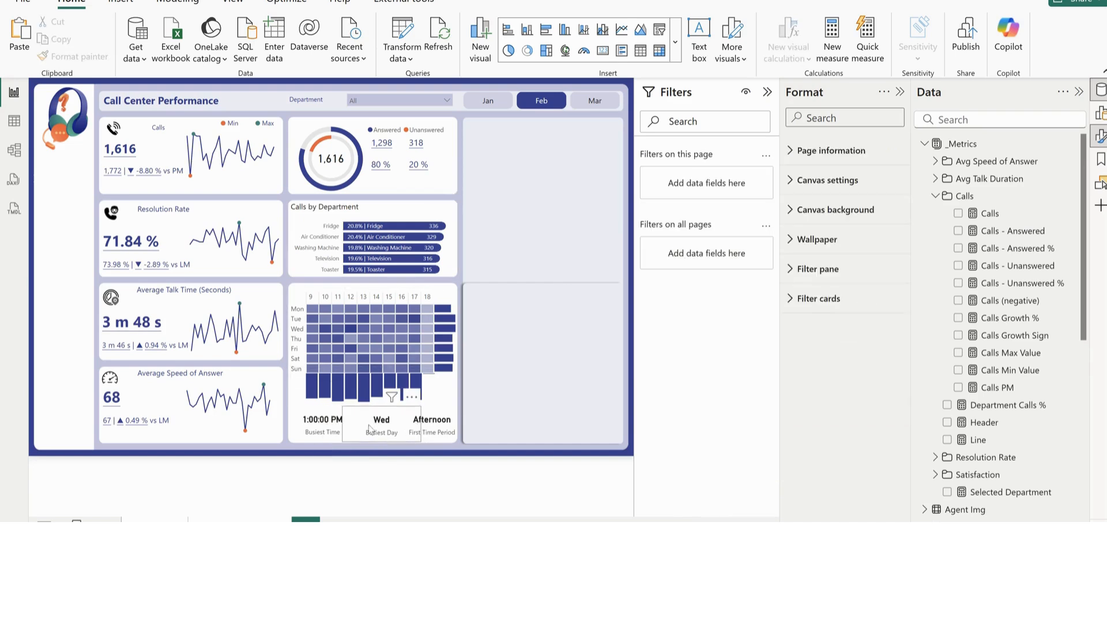
{"action": "left_click", "coordinate": [358, 438]}
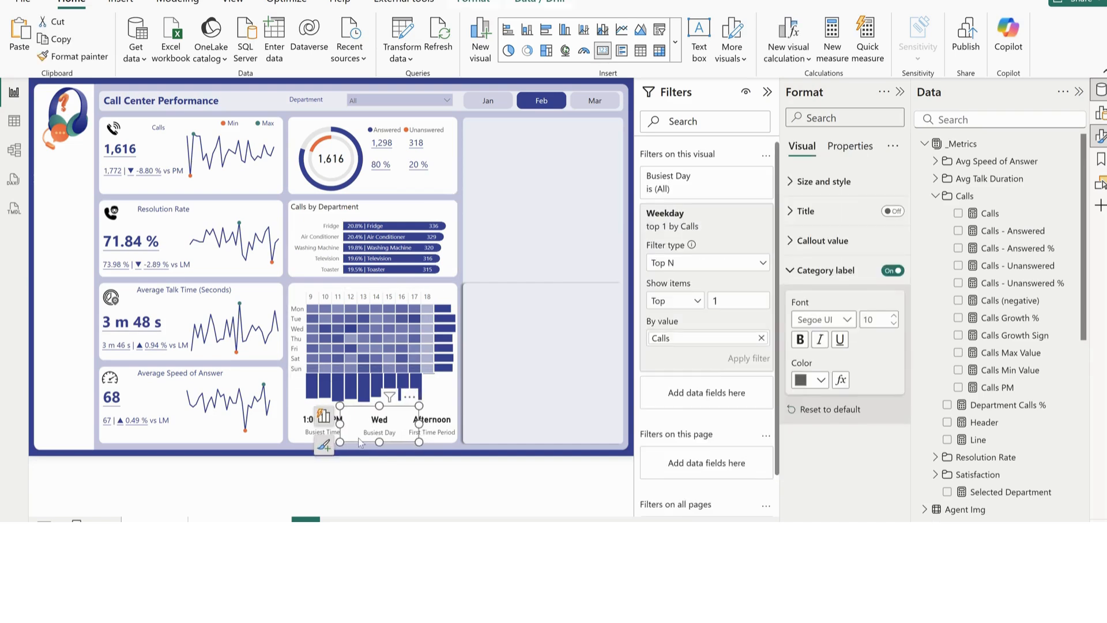
Nudge the Busiest Day and First Time Period cards closer to the Busiest Time card to even out the spacing
{"action": "key", "text": "Left"}
{"action": "key", "text": "Left"}
{"action": "key", "text": "Left"}
{"action": "key", "text": "Left"}
{"action": "key", "text": "Left"}
{"action": "key", "text": "Left"}
{"action": "key", "text": "Left"}
{"action": "key", "text": "Left"}
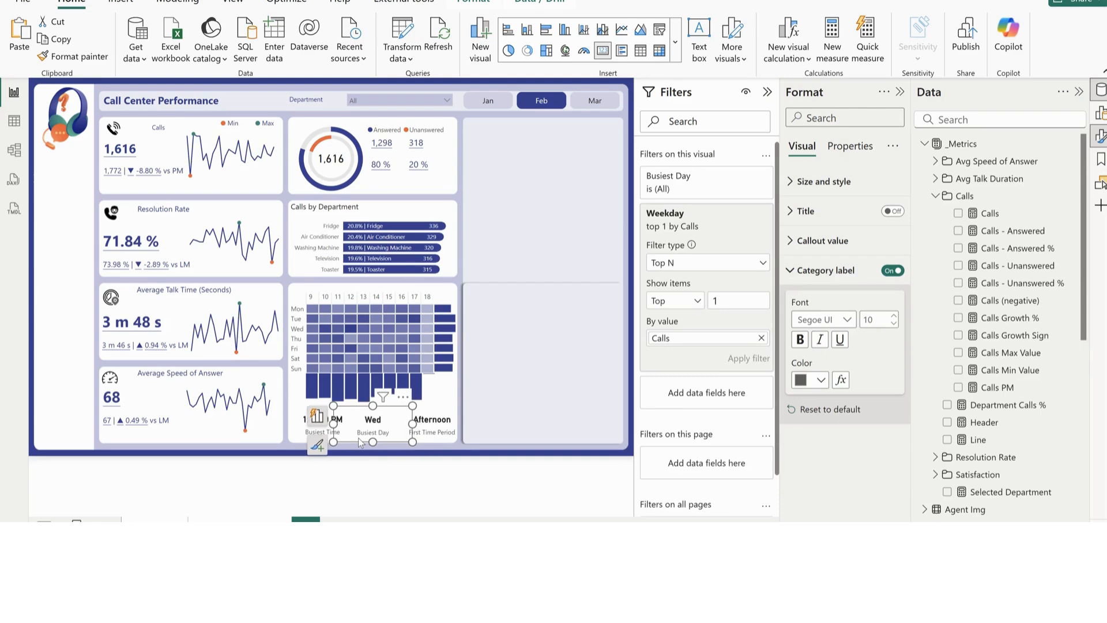
{"action": "left_click", "coordinate": [446, 426]}
{"action": "key", "text": "Left"}
{"action": "key", "text": "Left"}
{"action": "key", "text": "Left"}
{"action": "key", "text": "Left"}
{"action": "key", "text": "Left"}
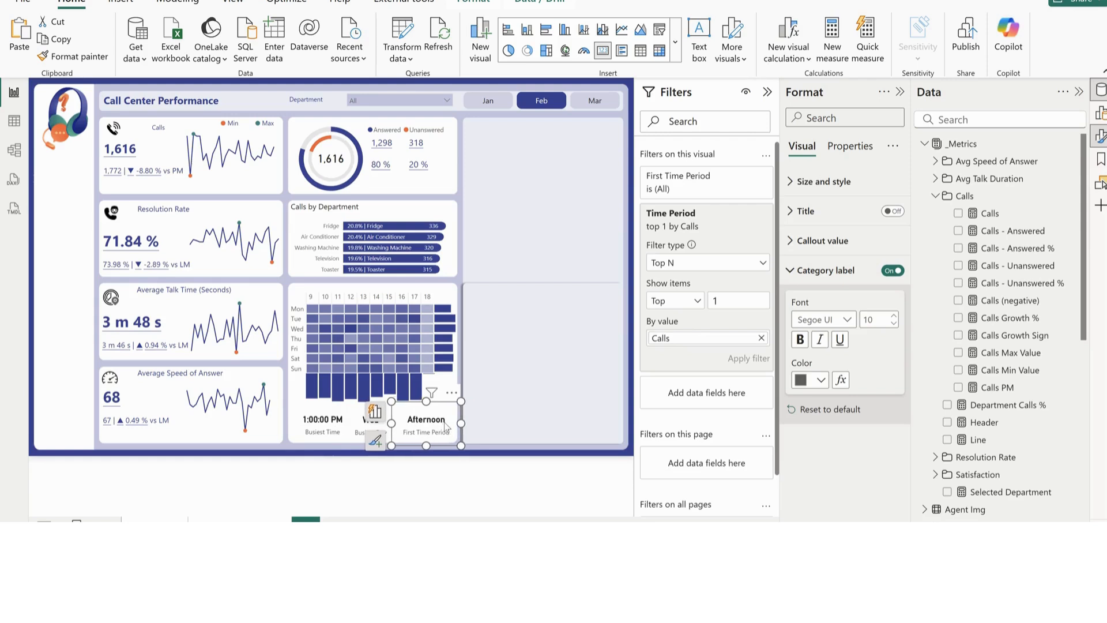
{"action": "left_click", "coordinate": [510, 393]}
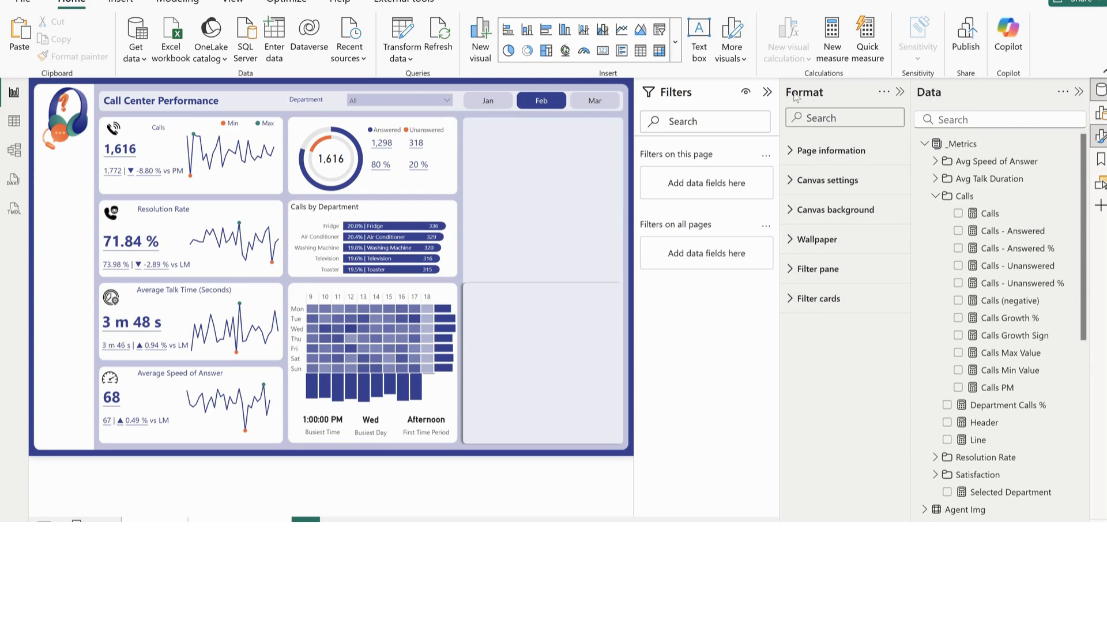
Collapse the Filters pane and examine the formula of the Avg Satisfaction measure in the Satisfaction folder
{"action": "left_click", "coordinate": [766, 92]}
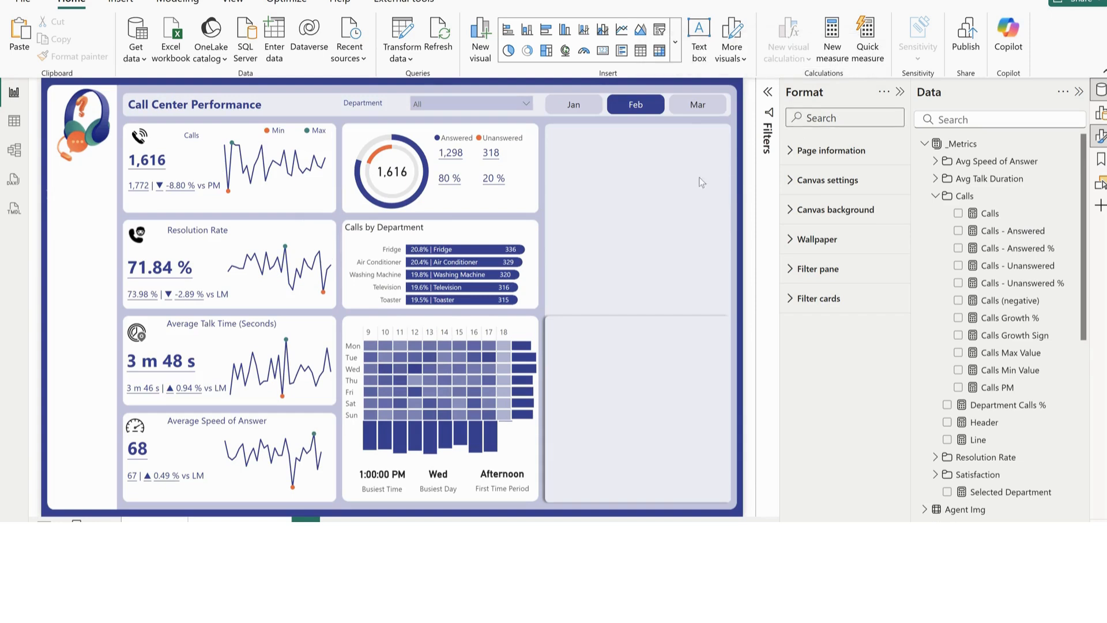
{"action": "left_click", "coordinate": [935, 196]}
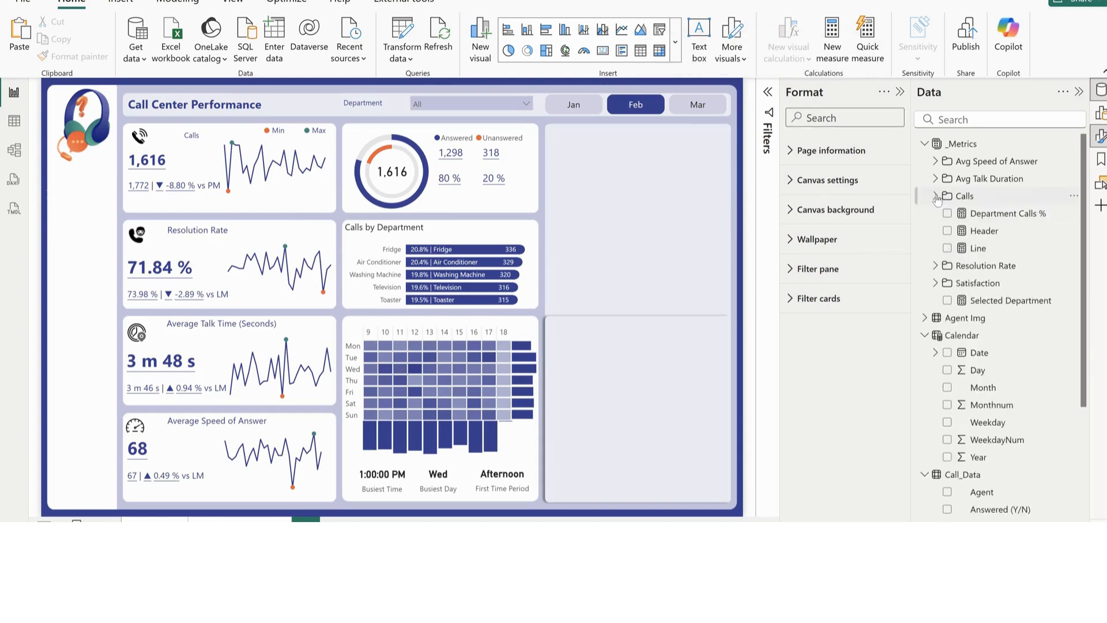
{"action": "left_click", "coordinate": [936, 283]}
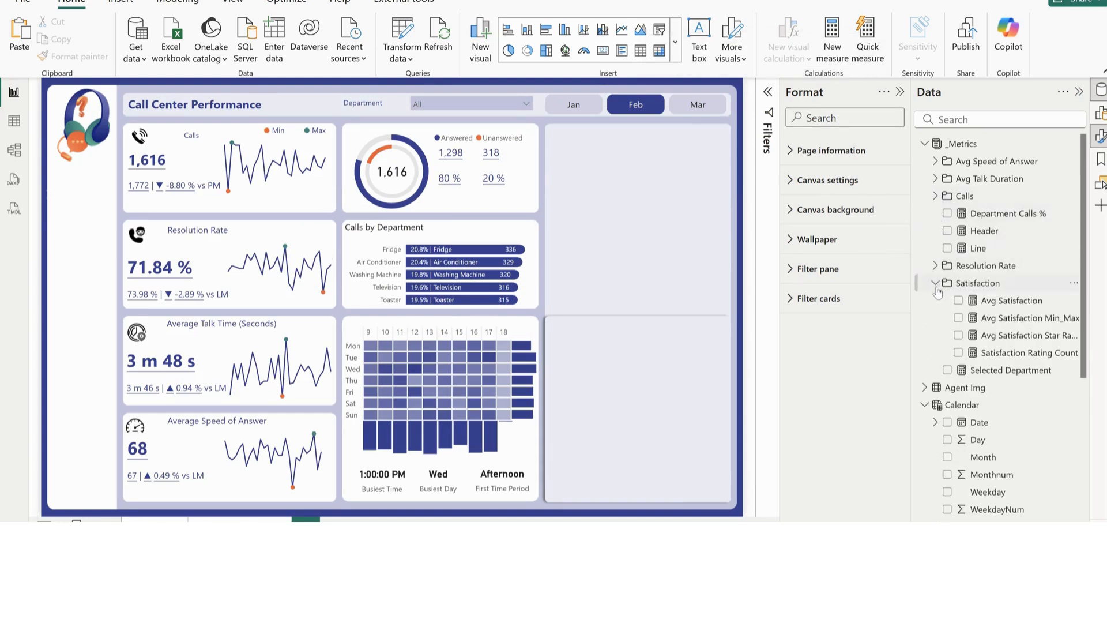
{"action": "left_click", "coordinate": [1009, 301]}
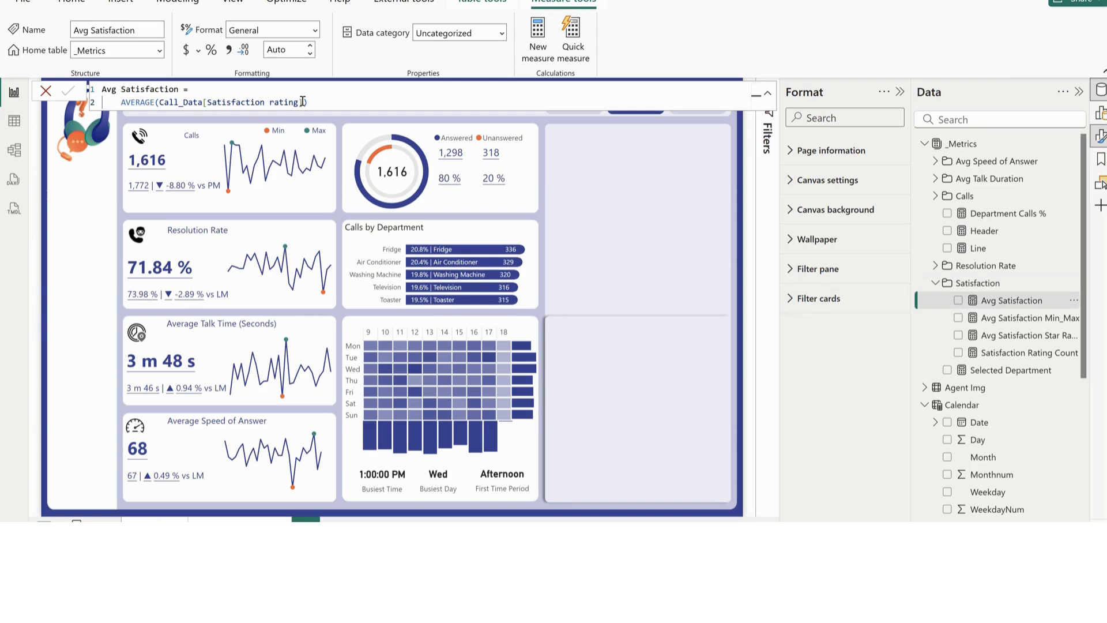
{"action": "left_click_drag", "start_coordinate": [302, 102], "coordinate": [168, 102]}
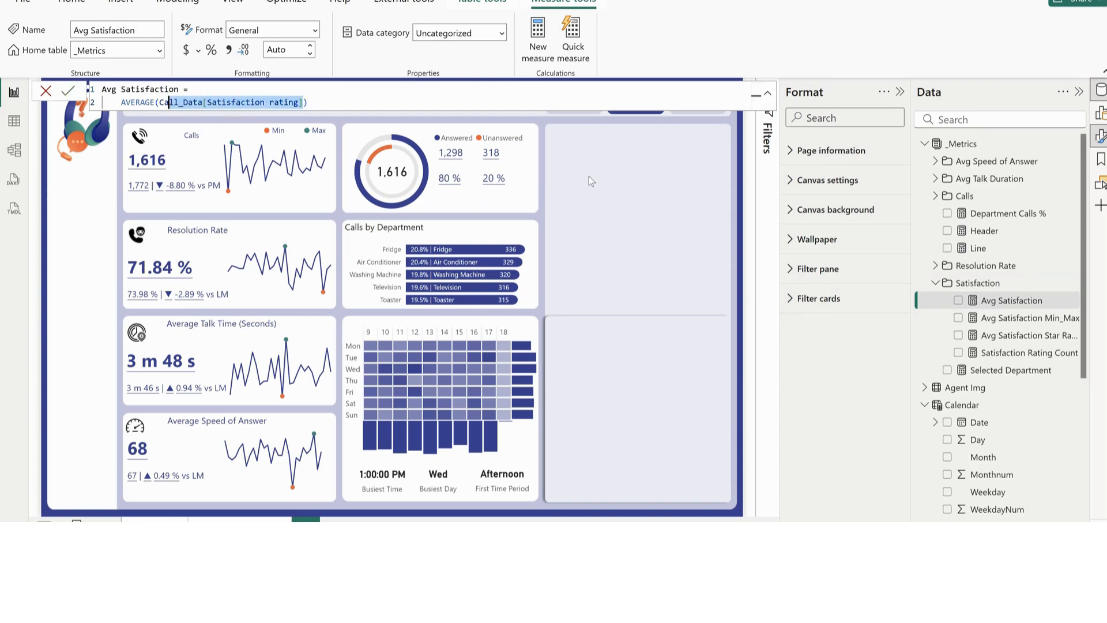
{"action": "left_click", "coordinate": [606, 165]}
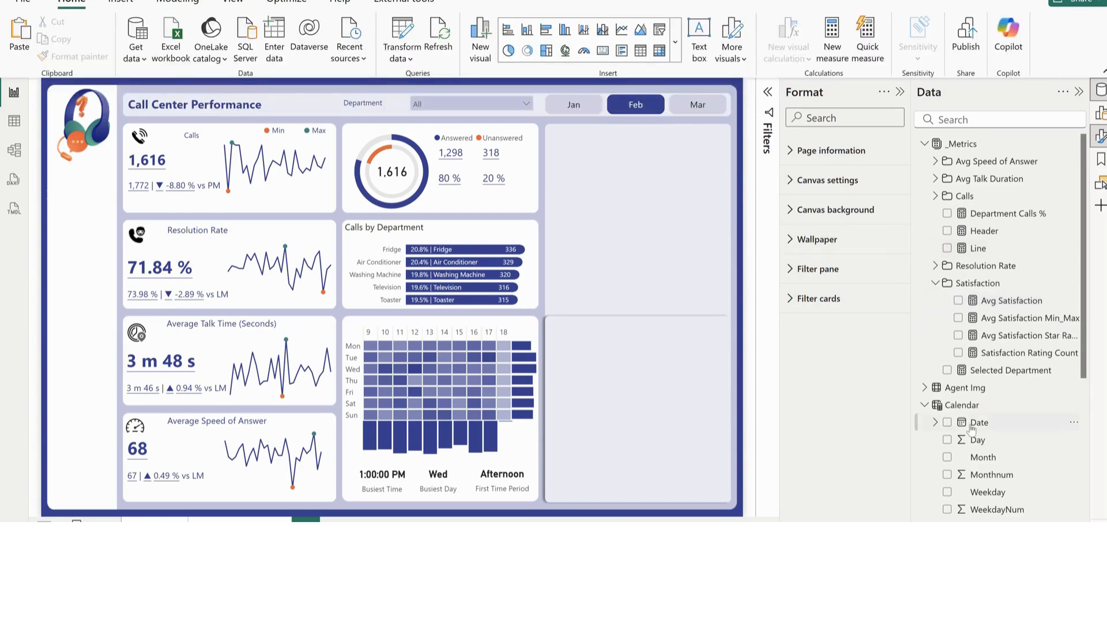
Add a card showing Avg Satisfaction and fit it across the top of the empty panel beside the donut chart
{"action": "scroll", "coordinate": [972, 429], "scroll_direction": "down", "scroll_amount": 4}
{"action": "scroll", "coordinate": [972, 429], "scroll_direction": "up", "scroll_amount": 4}
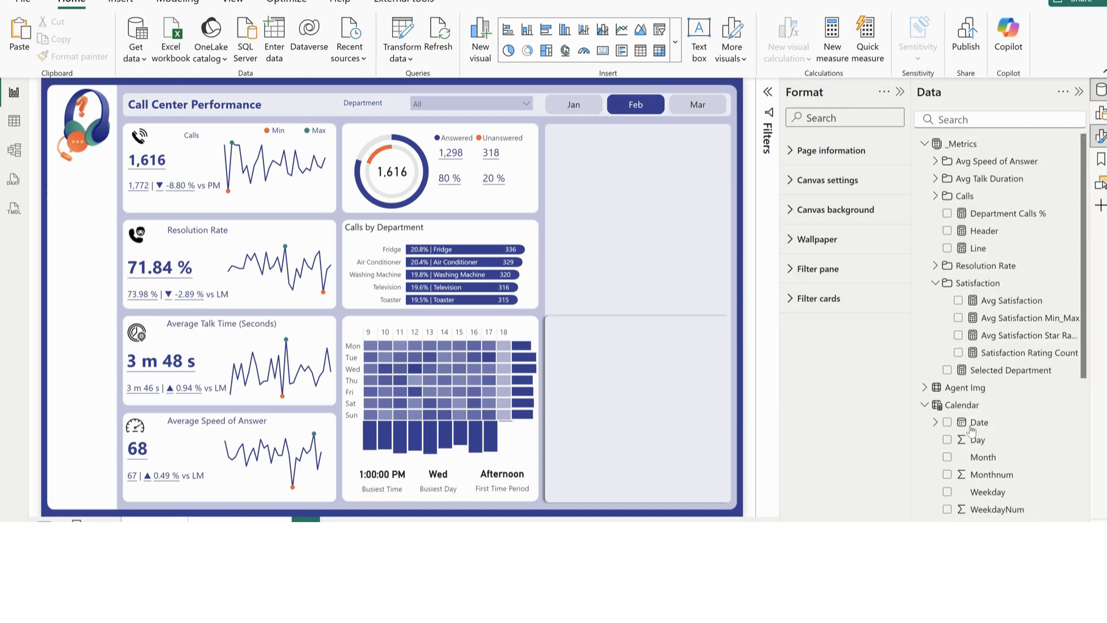
{"action": "left_click", "coordinate": [958, 301]}
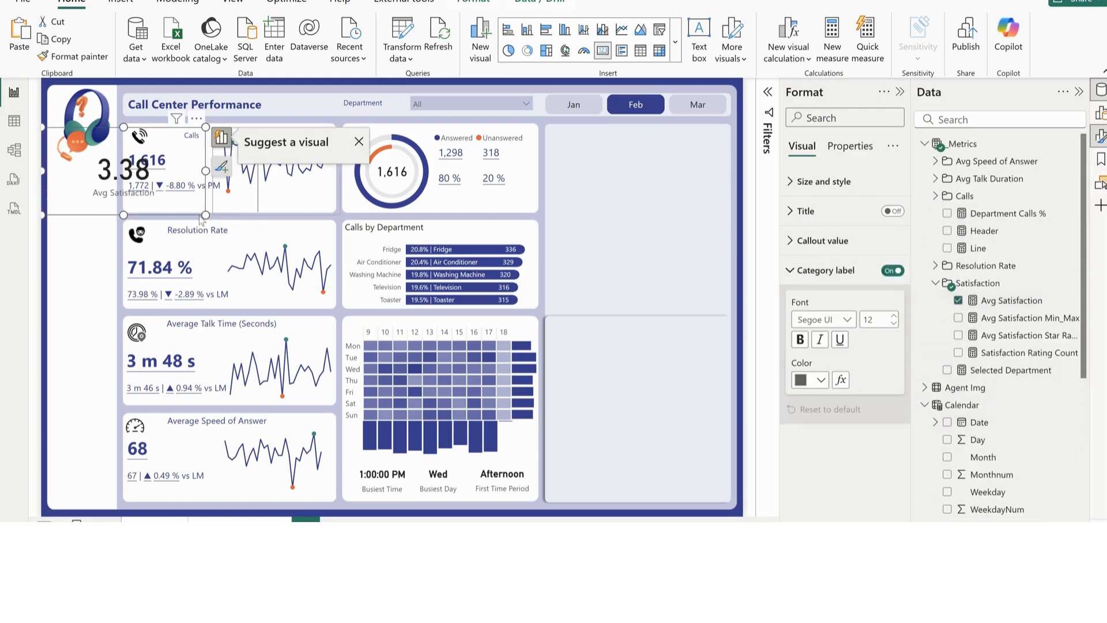
{"action": "left_click_drag", "start_coordinate": [138, 199], "coordinate": [559, 188]}
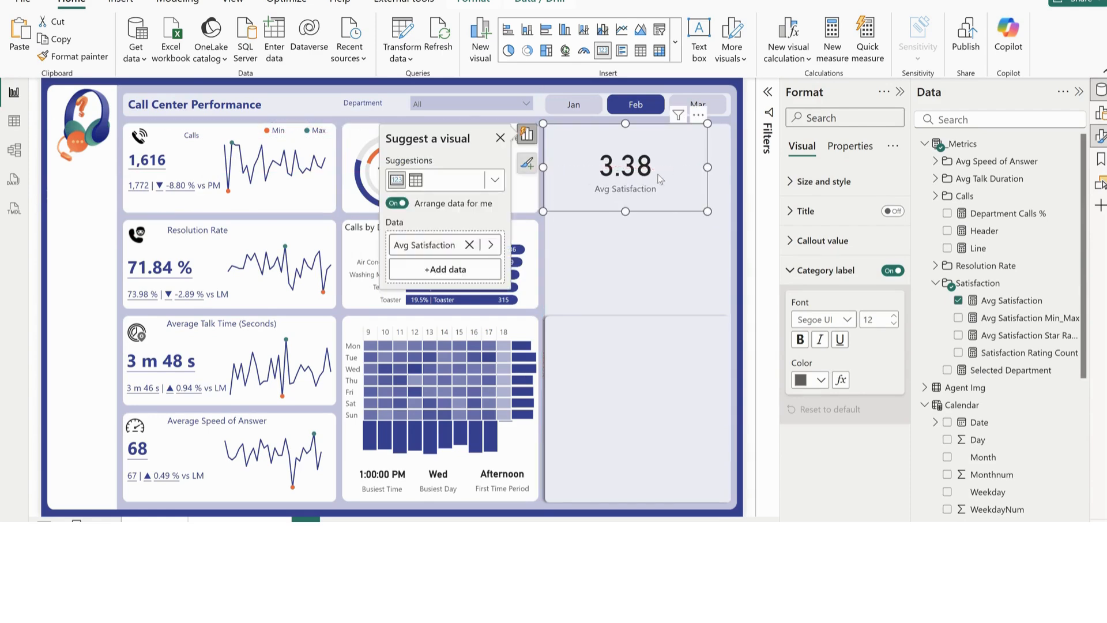
{"action": "left_click_drag", "start_coordinate": [707, 167], "coordinate": [729, 167]}
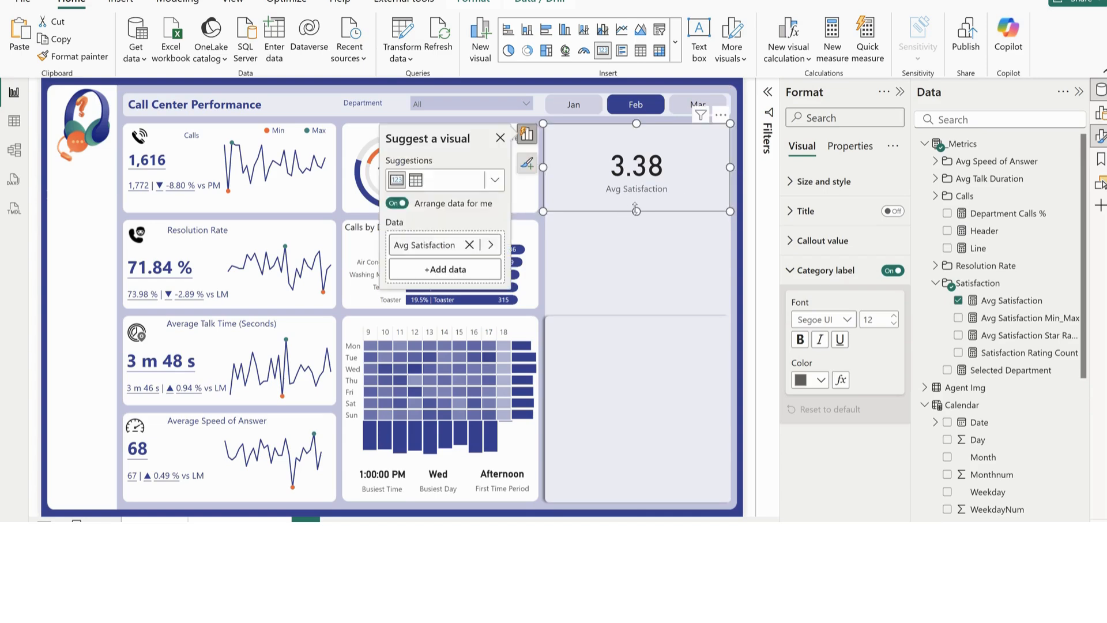
{"action": "left_click_drag", "start_coordinate": [636, 211], "coordinate": [638, 186]}
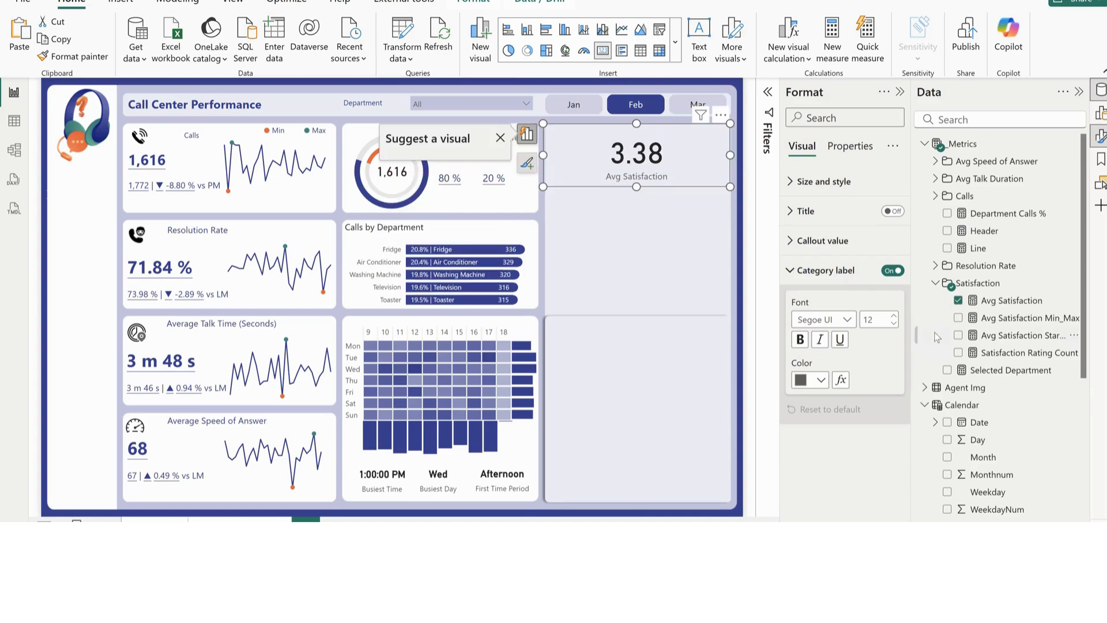
Turn off the category label on the Avg Satisfaction card and reduce the card's height
{"action": "left_click", "coordinate": [891, 271]}
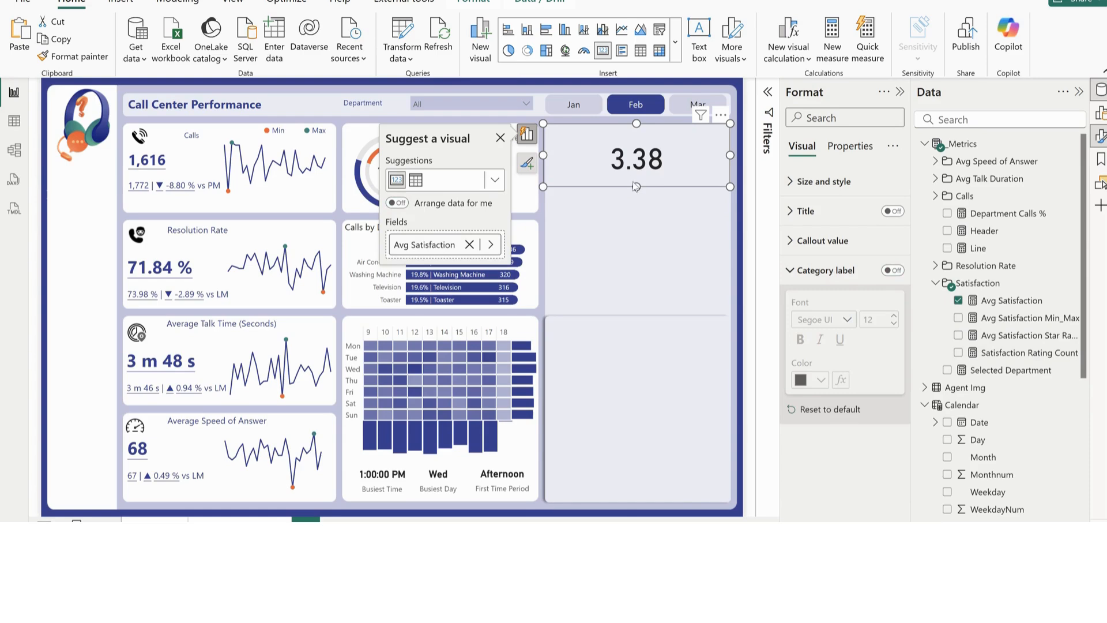
{"action": "left_click_drag", "start_coordinate": [635, 185], "coordinate": [643, 141]}
{"action": "left_click_drag", "start_coordinate": [634, 183], "coordinate": [636, 174]}
{"action": "left_click", "coordinate": [659, 213]}
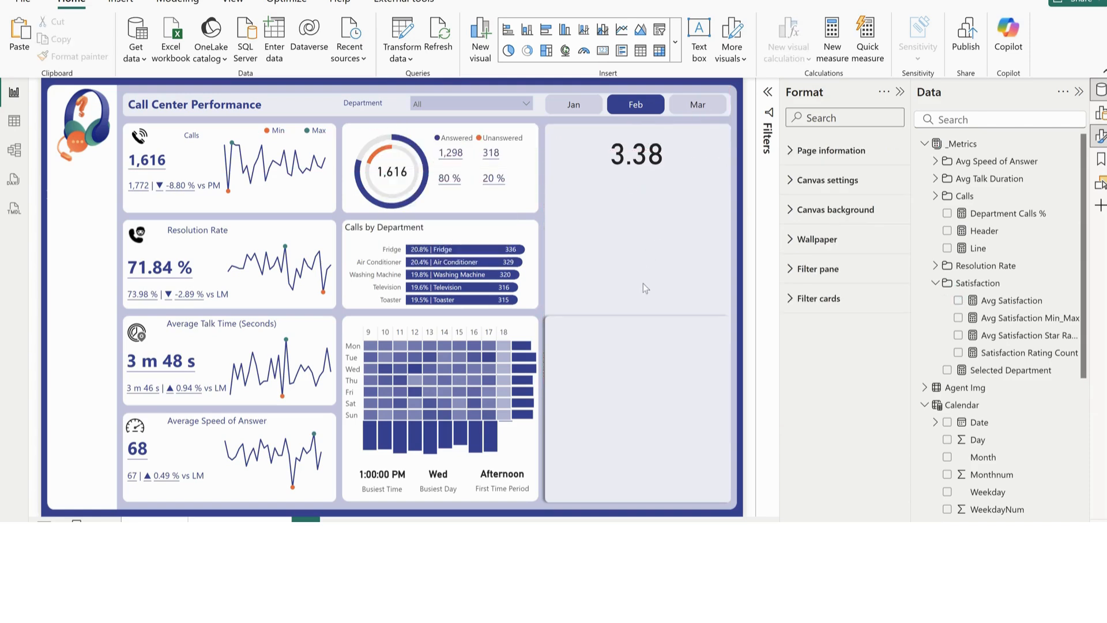
Widen the Data pane and examine the formula of the Avg Satisfaction Star Rating measure, including its rounding and star cases
{"action": "left_click", "coordinate": [635, 167]}
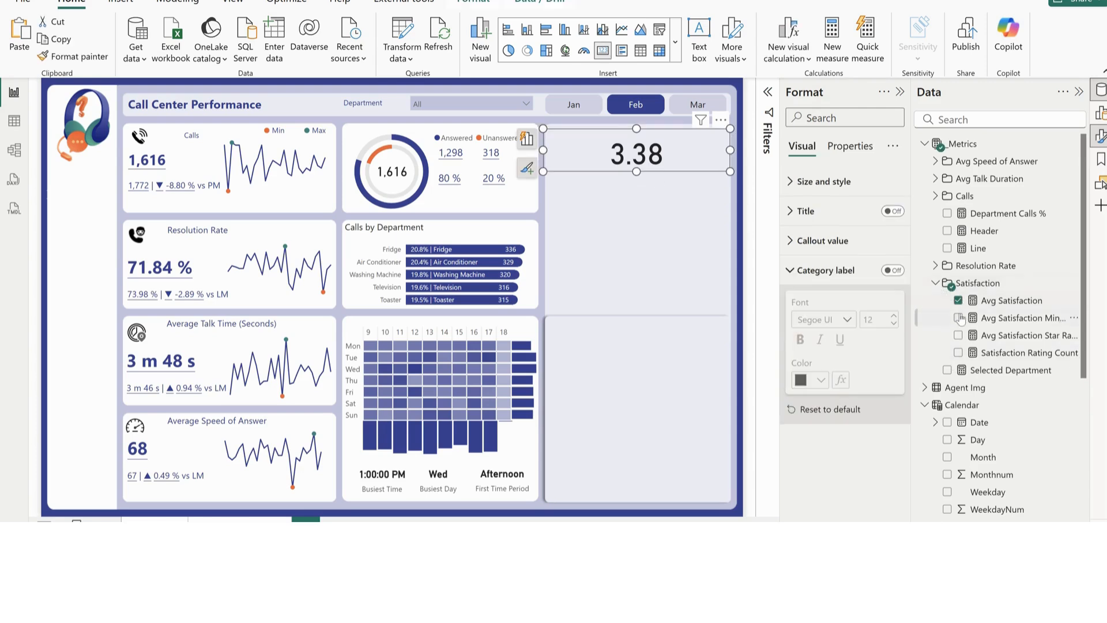
{"action": "left_click_drag", "start_coordinate": [912, 311], "coordinate": [896, 311]}
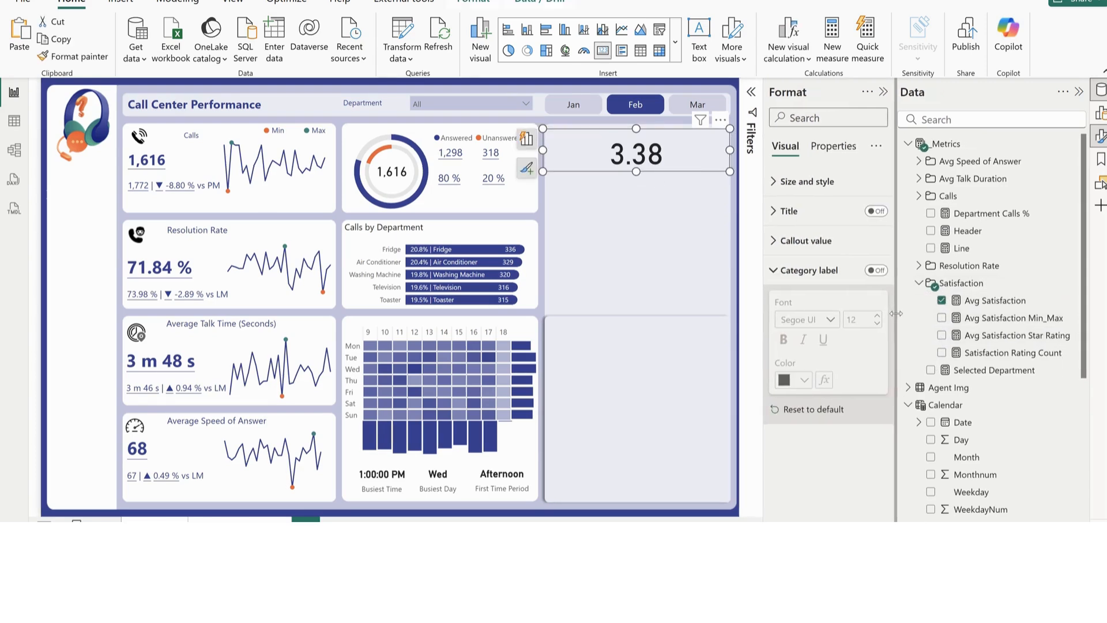
{"action": "left_click", "coordinate": [1007, 336]}
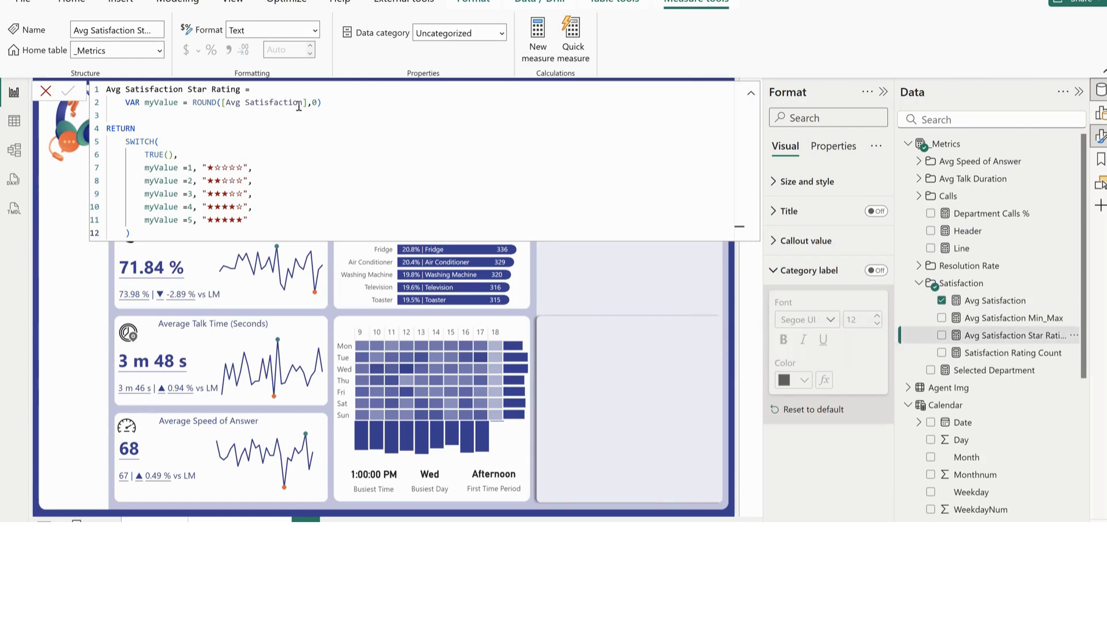
{"action": "left_click_drag", "start_coordinate": [307, 102], "coordinate": [222, 102]}
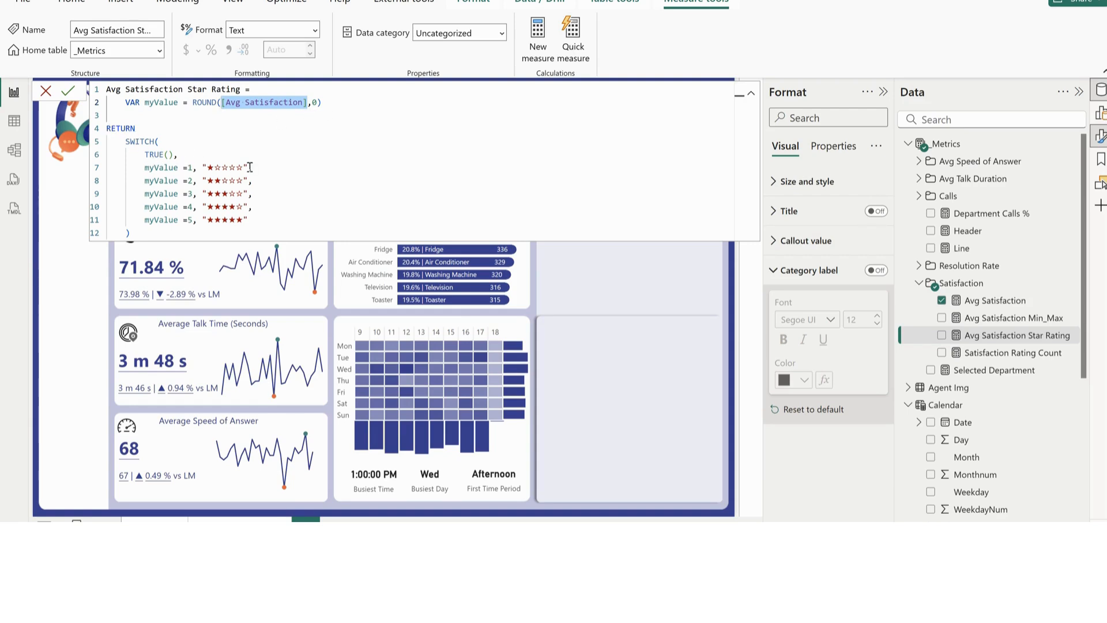
{"action": "left_click_drag", "start_coordinate": [244, 167], "coordinate": [208, 207]}
{"action": "left_click", "coordinate": [176, 232]}
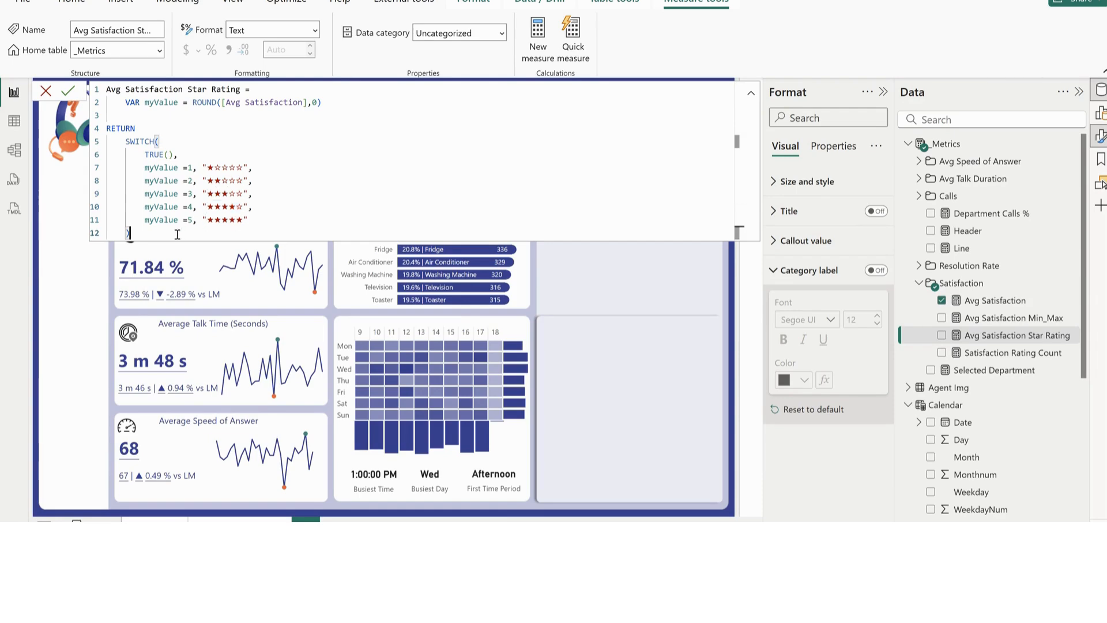
{"action": "key", "text": "Return"}
{"action": "left_click", "coordinate": [625, 302]}
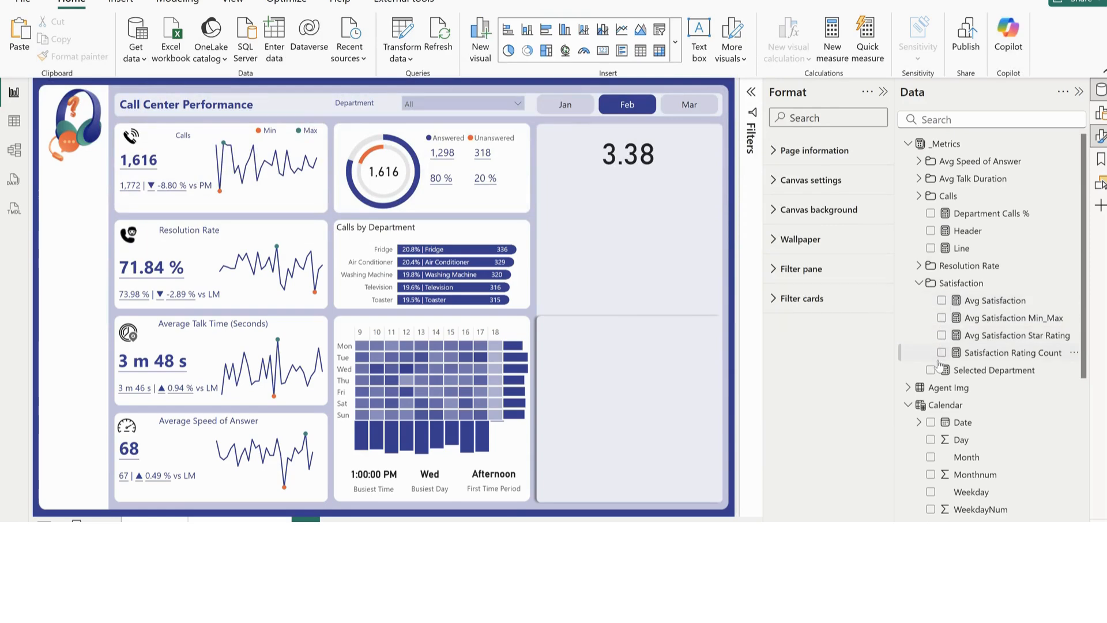
Add an Avg Satisfaction Star Rating card below the Avg Satisfaction value, fitted to the panel's width, with its category label off
{"action": "left_click", "coordinate": [941, 336]}
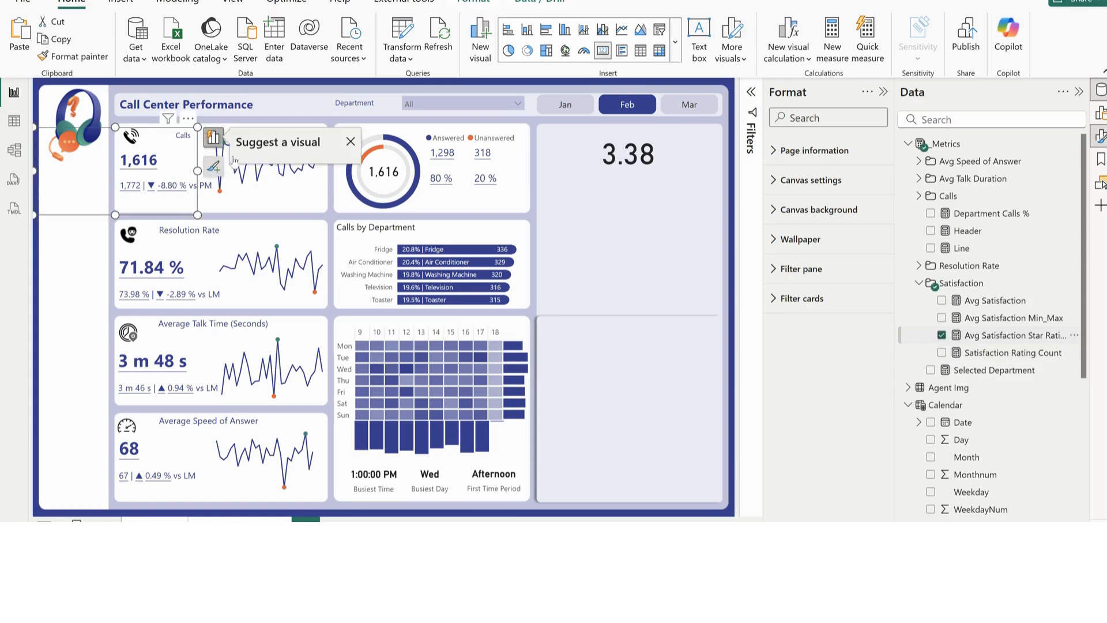
{"action": "left_click", "coordinate": [351, 140]}
{"action": "left_click_drag", "start_coordinate": [82, 189], "coordinate": [579, 206]}
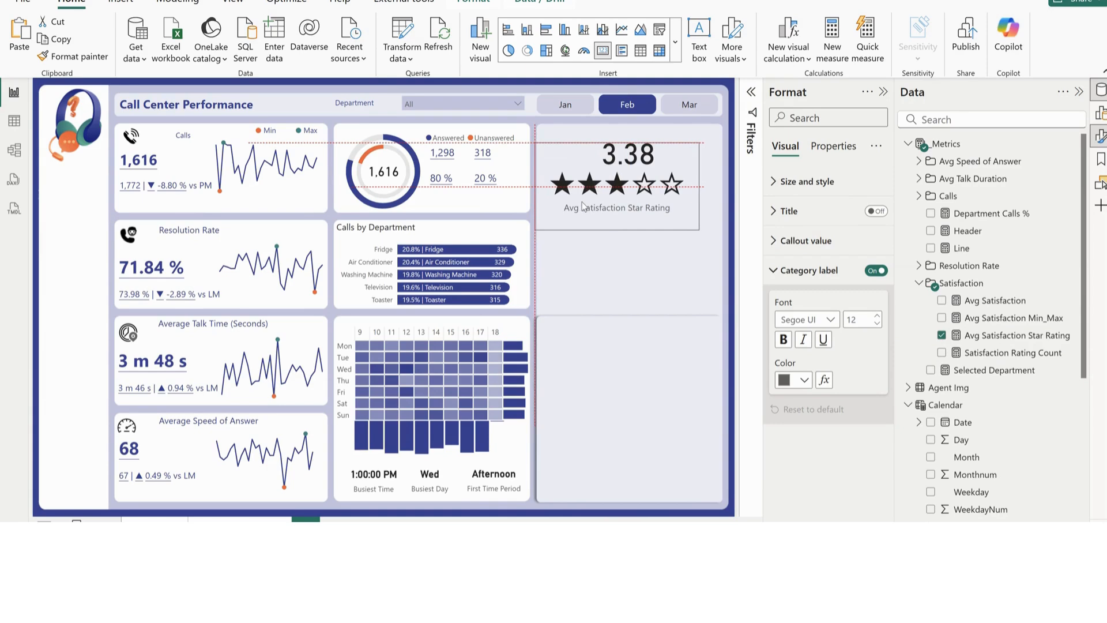
{"action": "left_click_drag", "start_coordinate": [698, 185], "coordinate": [719, 185]}
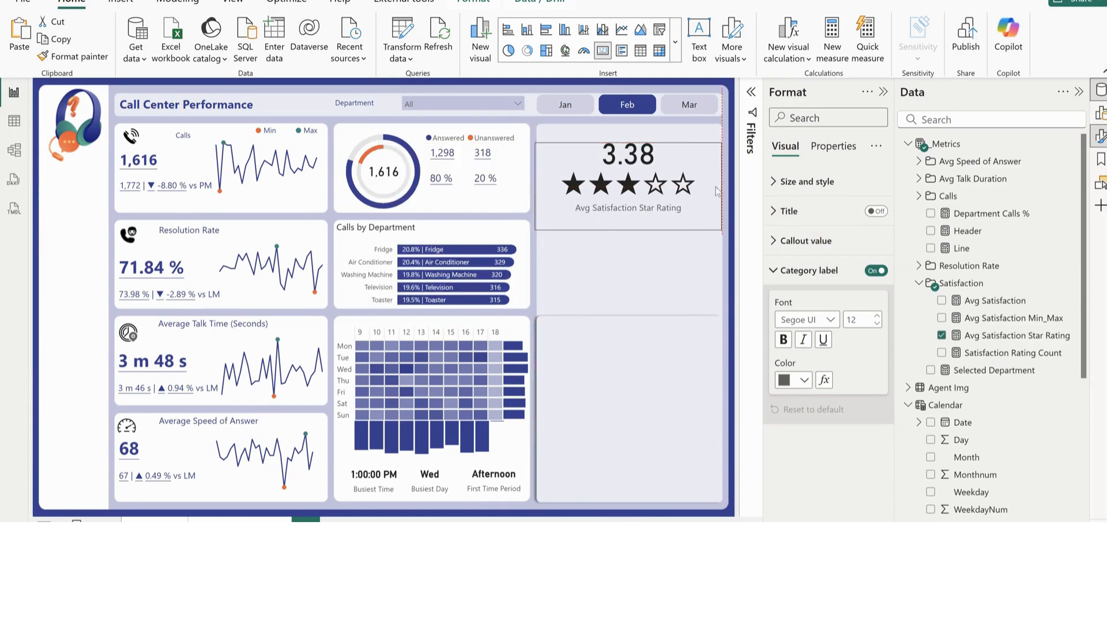
{"action": "left_click", "coordinate": [876, 269]}
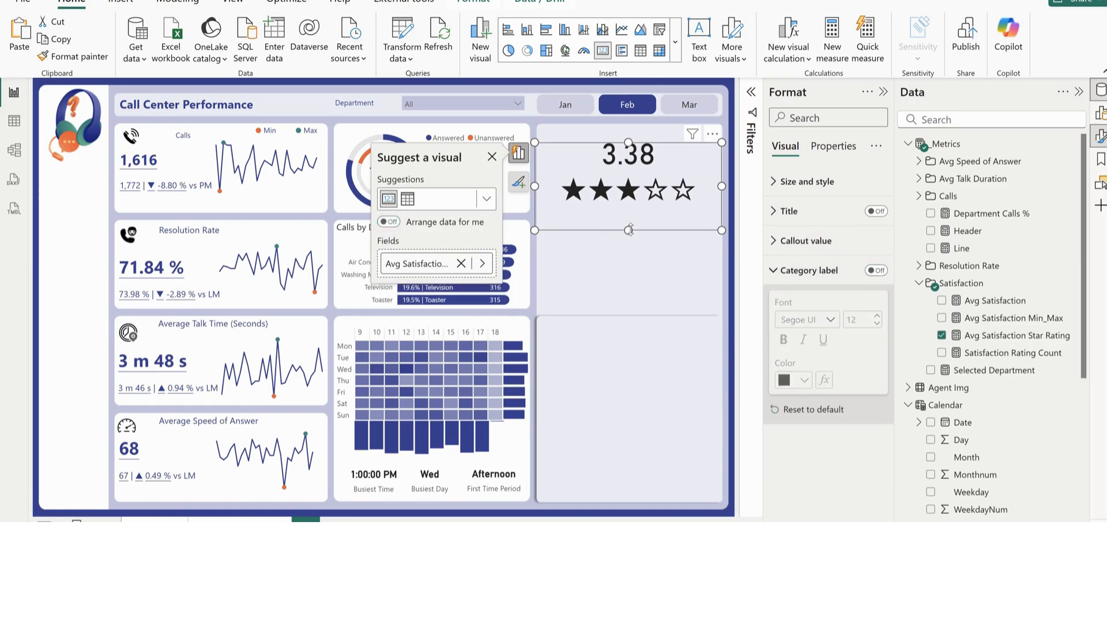
{"action": "left_click_drag", "start_coordinate": [628, 229], "coordinate": [638, 214]}
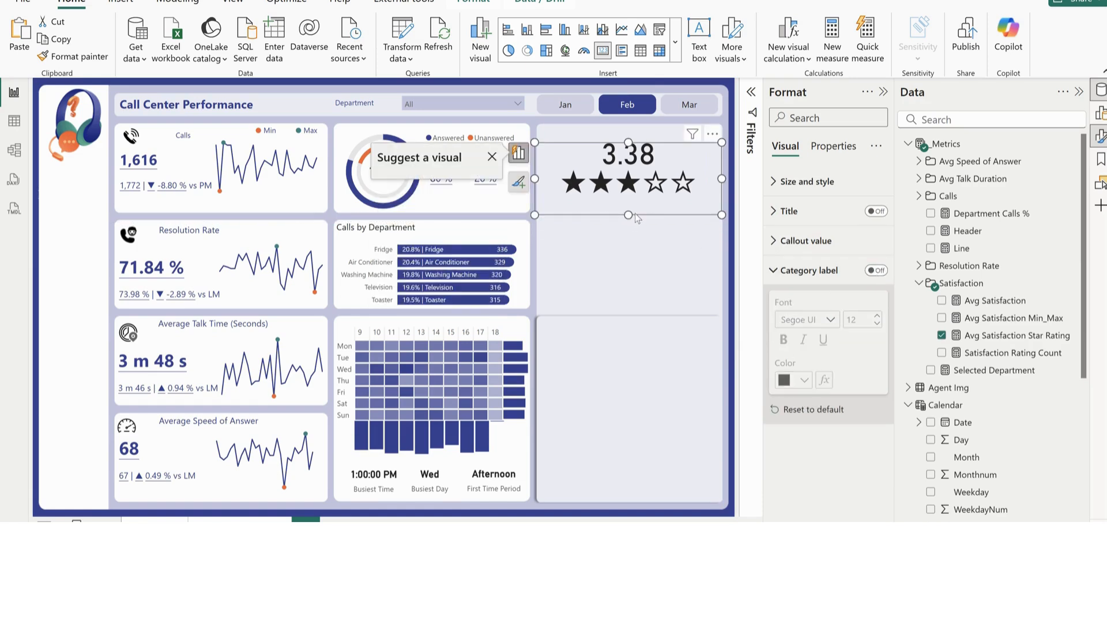
Set the callout value font size to 35 on both the Avg Satisfaction and the star rating cards
{"action": "left_click", "coordinate": [636, 137]}
{"action": "left_click", "coordinate": [806, 247]}
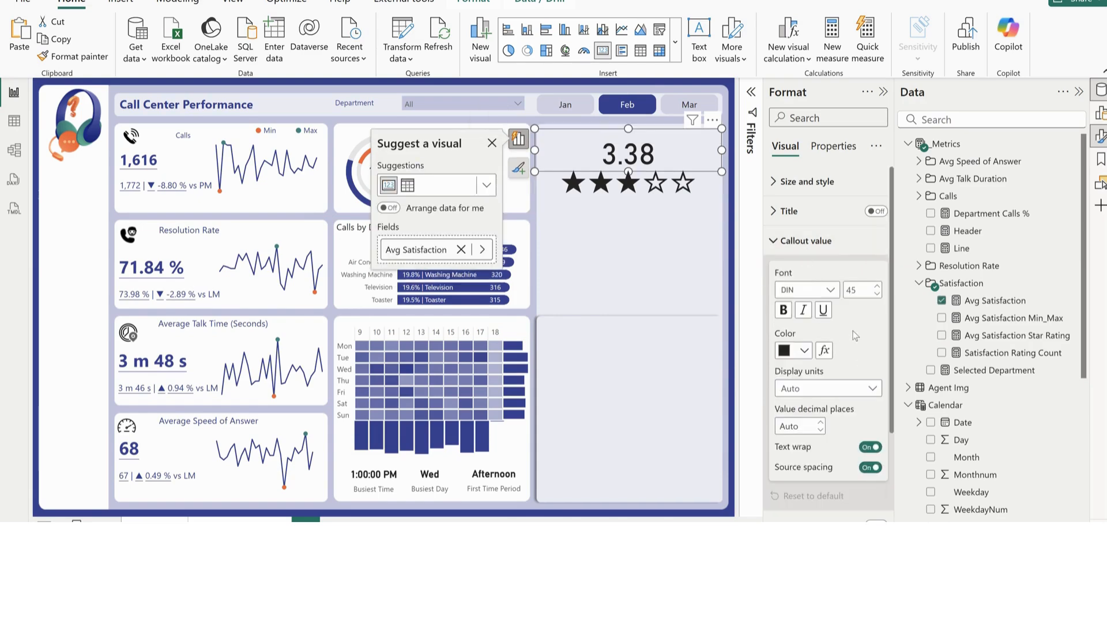
{"action": "double_click", "coordinate": [851, 289]}
{"action": "type", "text": "35"}
{"action": "key", "text": "Return"}
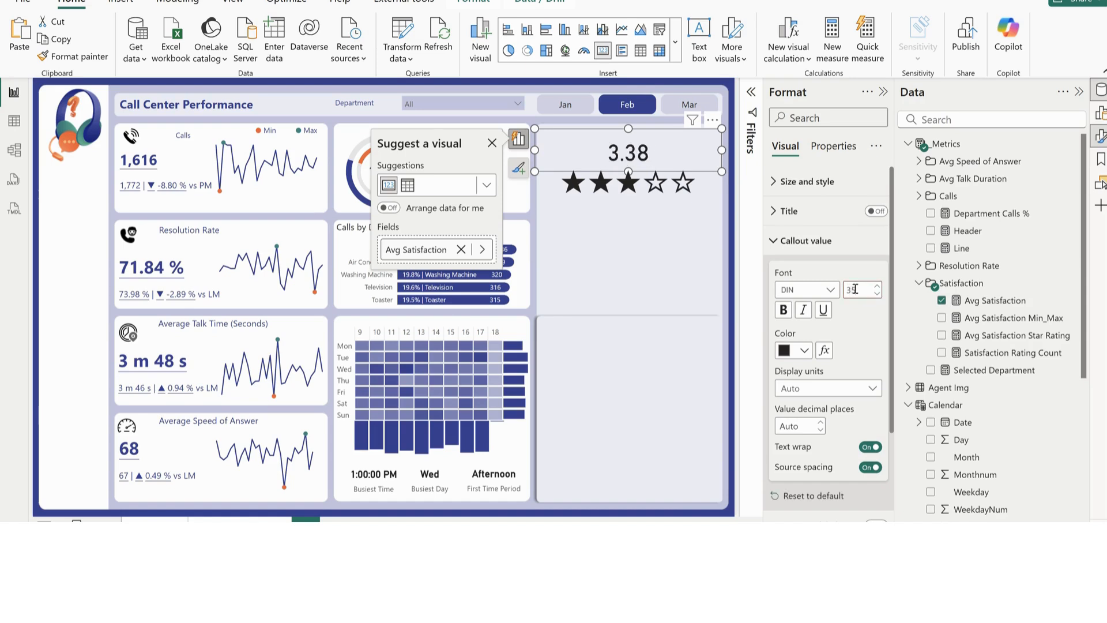
{"action": "left_click", "coordinate": [631, 207]}
{"action": "double_click", "coordinate": [862, 290]}
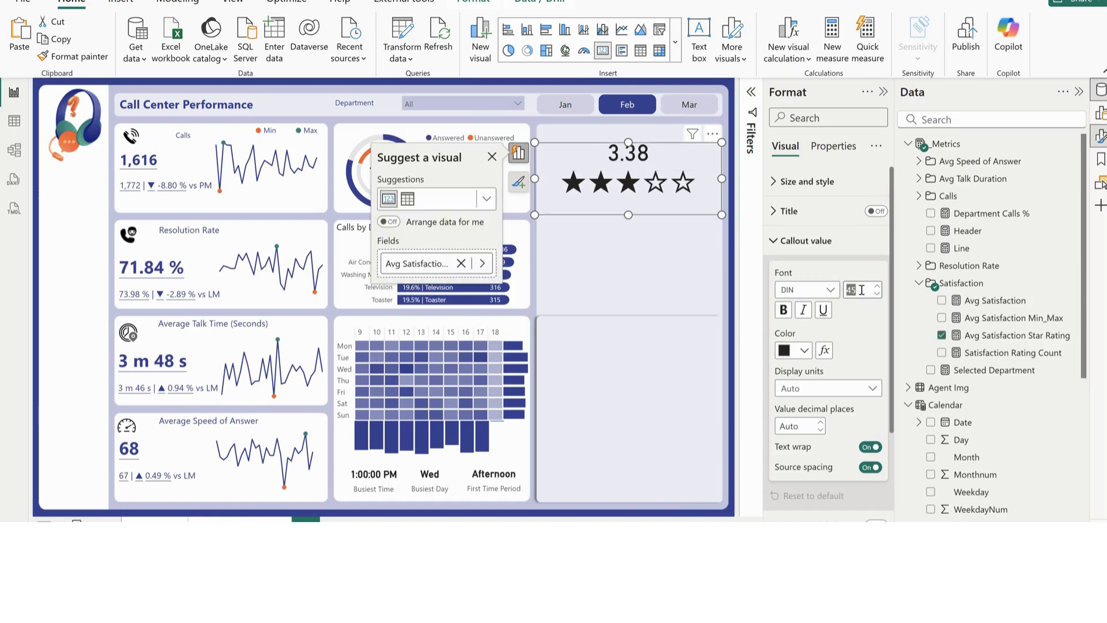
{"action": "type", "text": "35"}
{"action": "key", "text": "Return"}
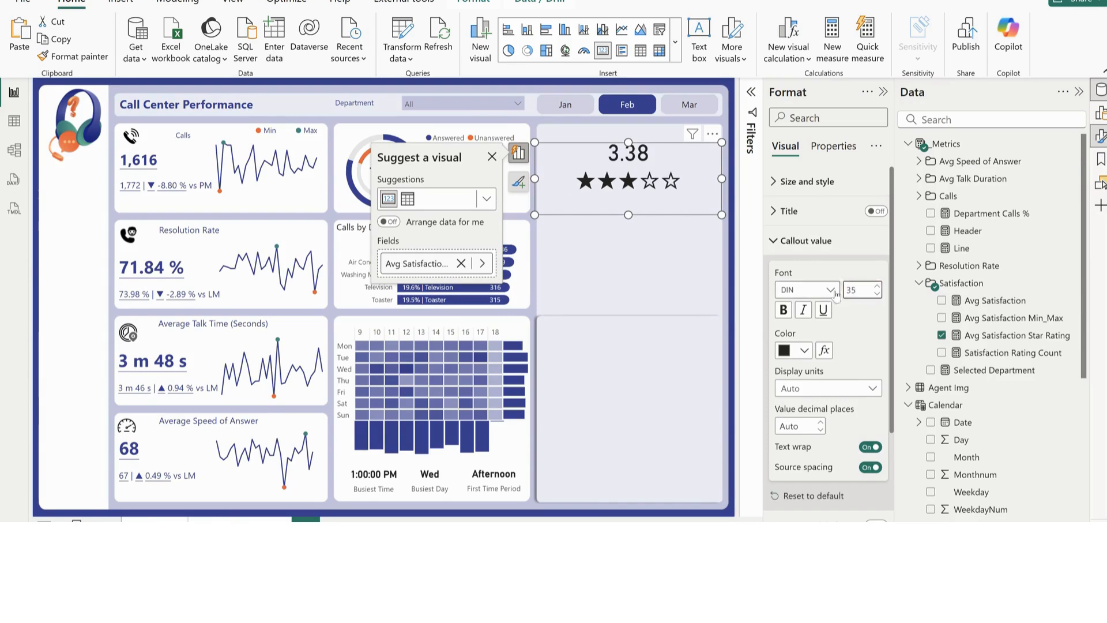
Set the callout value color to the report's dark blue on the star rating and Avg Satisfaction cards
{"action": "left_click", "coordinate": [805, 351]}
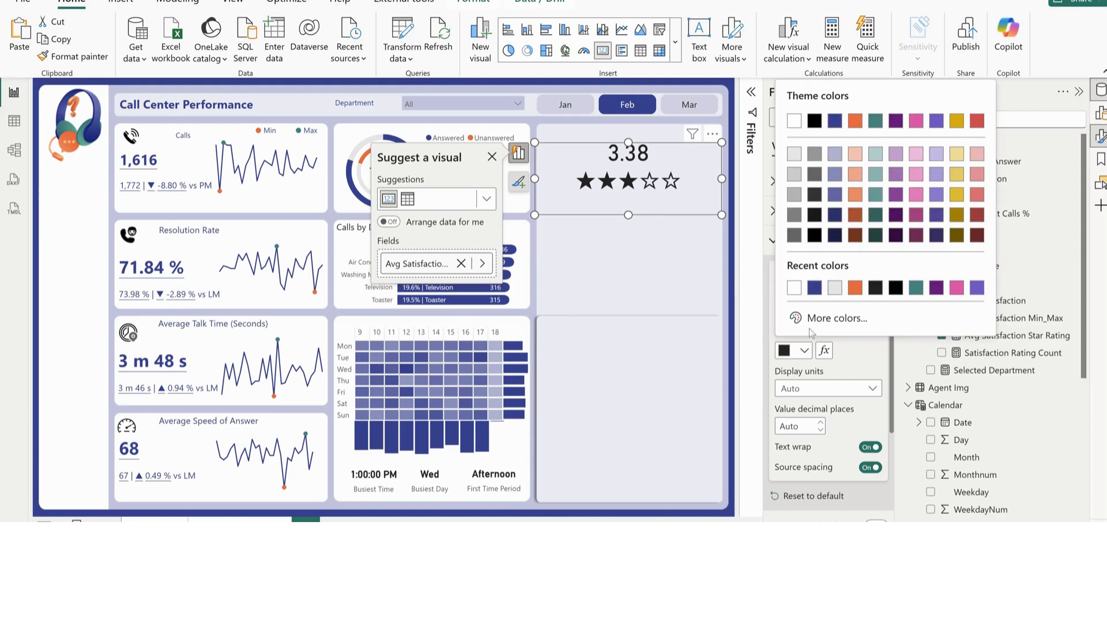
{"action": "left_click", "coordinate": [829, 293]}
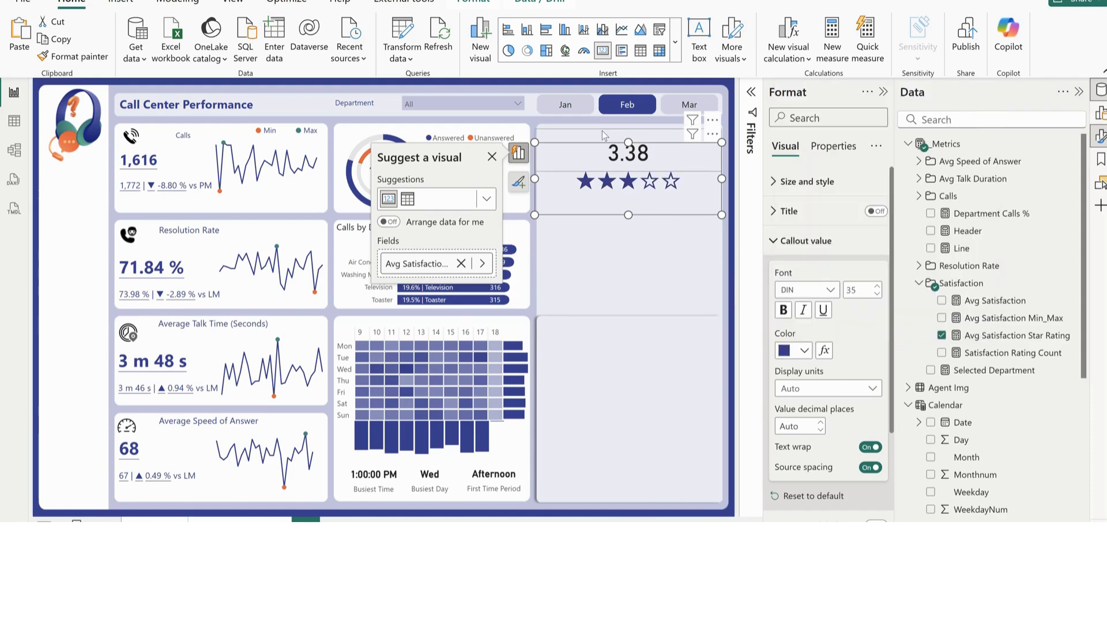
{"action": "left_click", "coordinate": [804, 350]}
{"action": "left_click", "coordinate": [794, 287]}
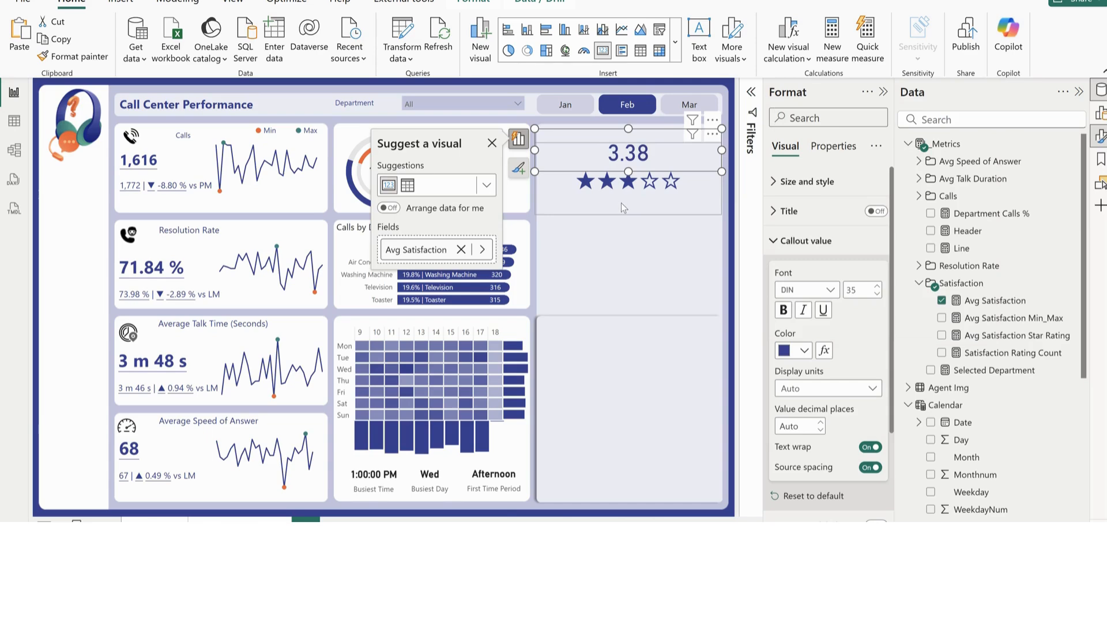
{"action": "left_click", "coordinate": [627, 246]}
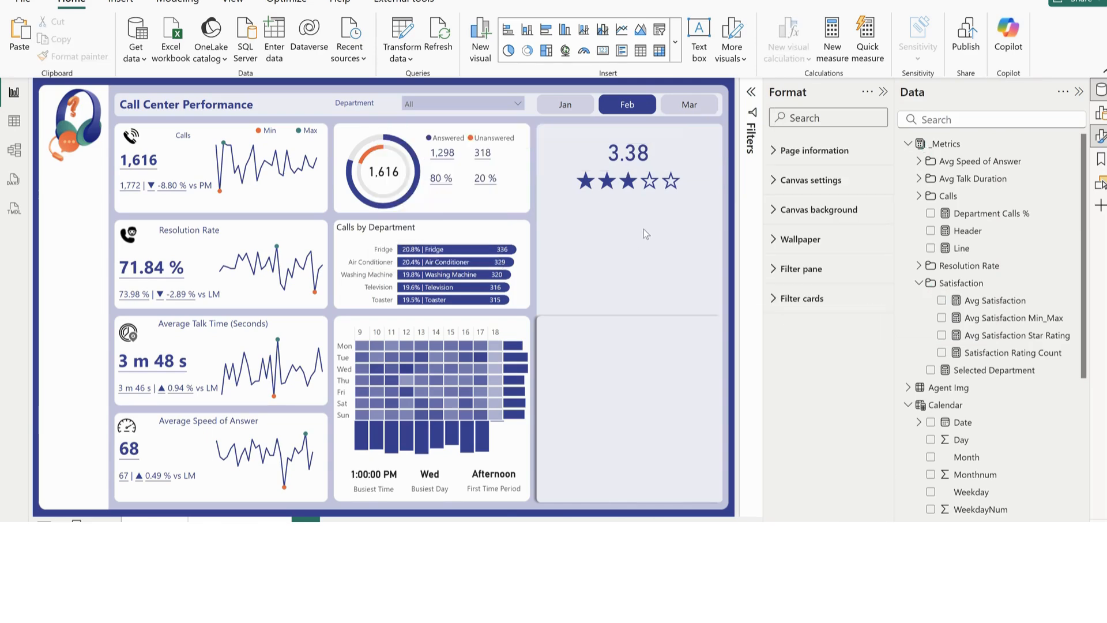
Examine the formula of the Satisfaction Rating Count measure, including the column it counts
{"action": "left_click", "coordinate": [995, 354]}
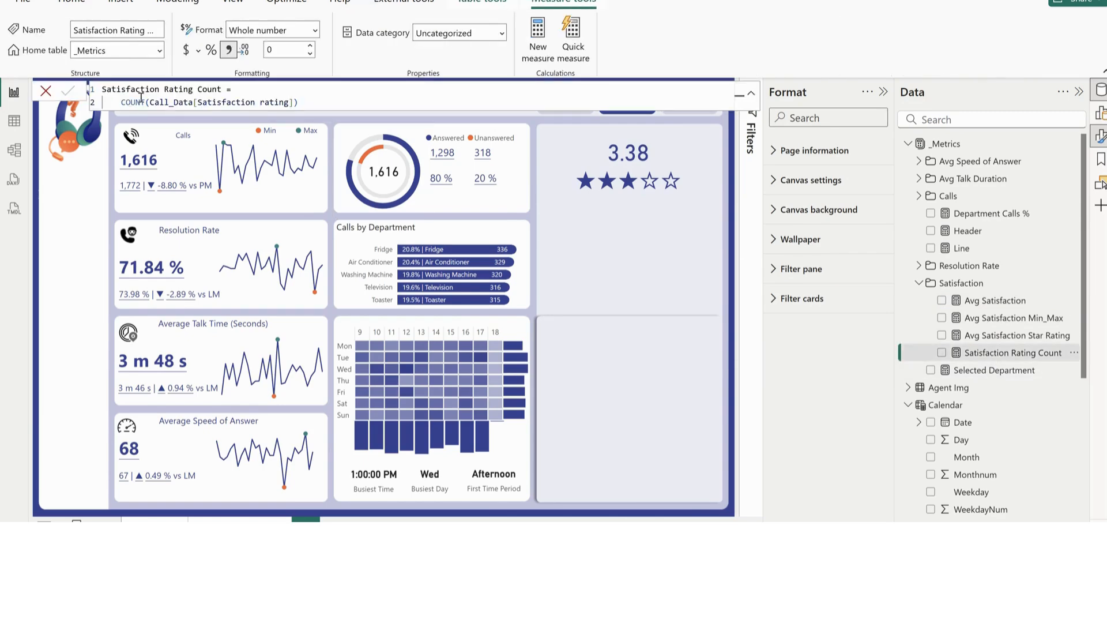
{"action": "left_click_drag", "start_coordinate": [293, 102], "coordinate": [145, 102]}
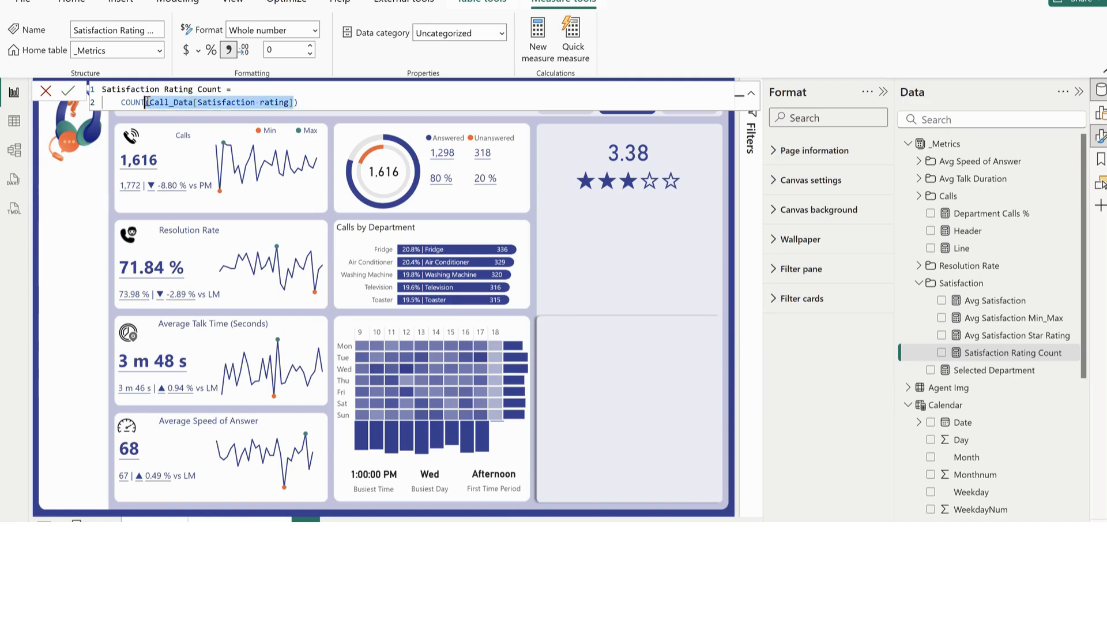
{"action": "left_click", "coordinate": [622, 261]}
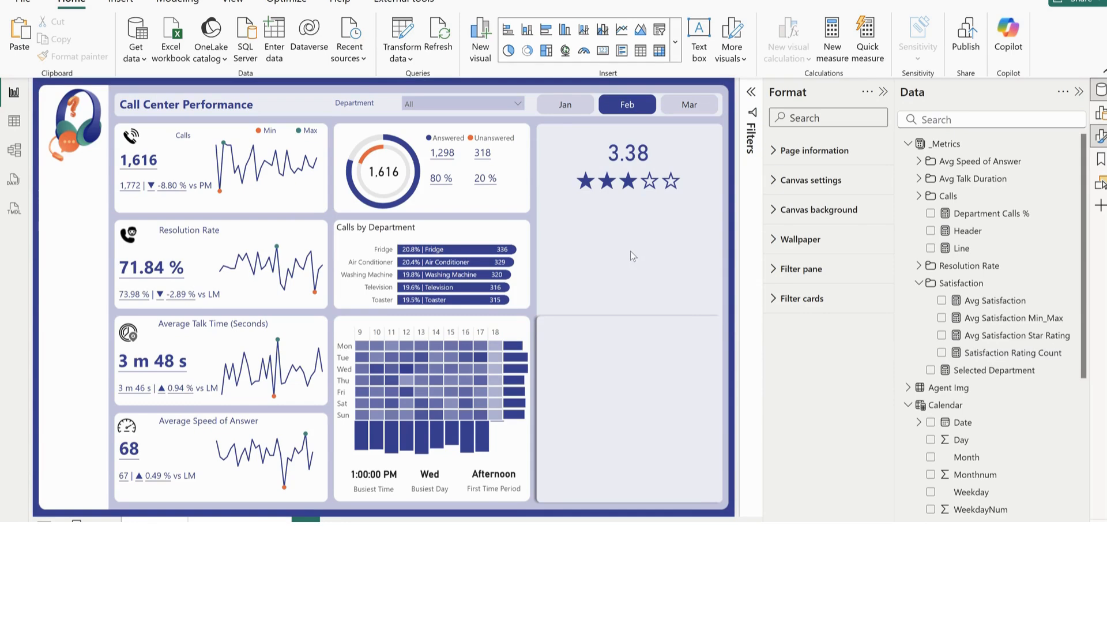
Add a text box below the star rating with a dynamic value for satisfaction rating count followed by the word "Ratings"
{"action": "left_click", "coordinate": [699, 38]}
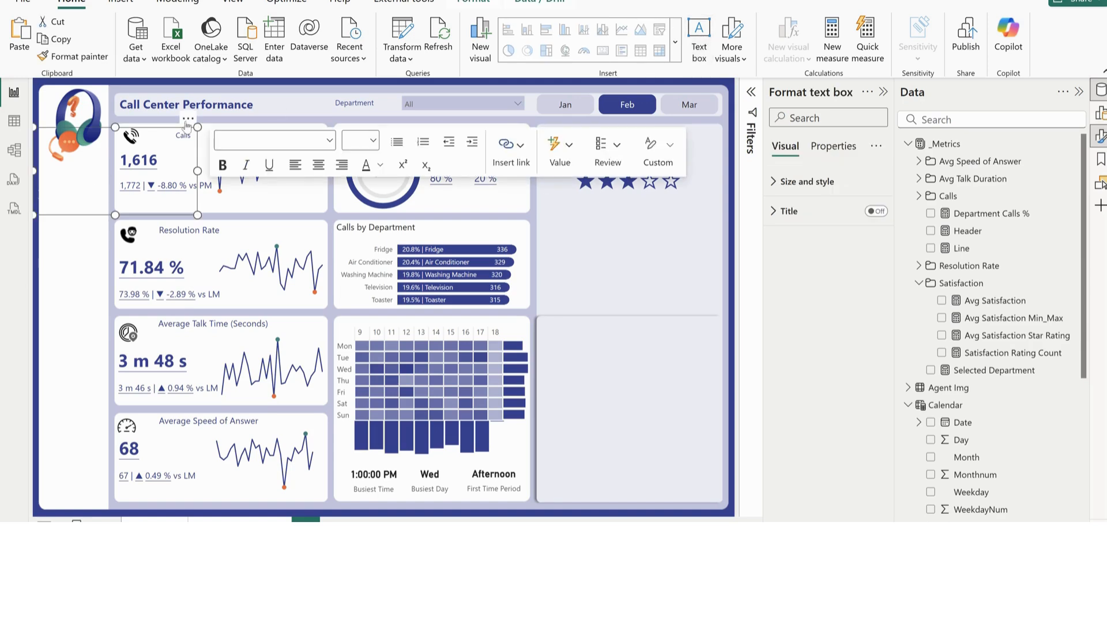
{"action": "left_click_drag", "start_coordinate": [193, 129], "coordinate": [704, 217]}
{"action": "left_click", "coordinate": [655, 243]}
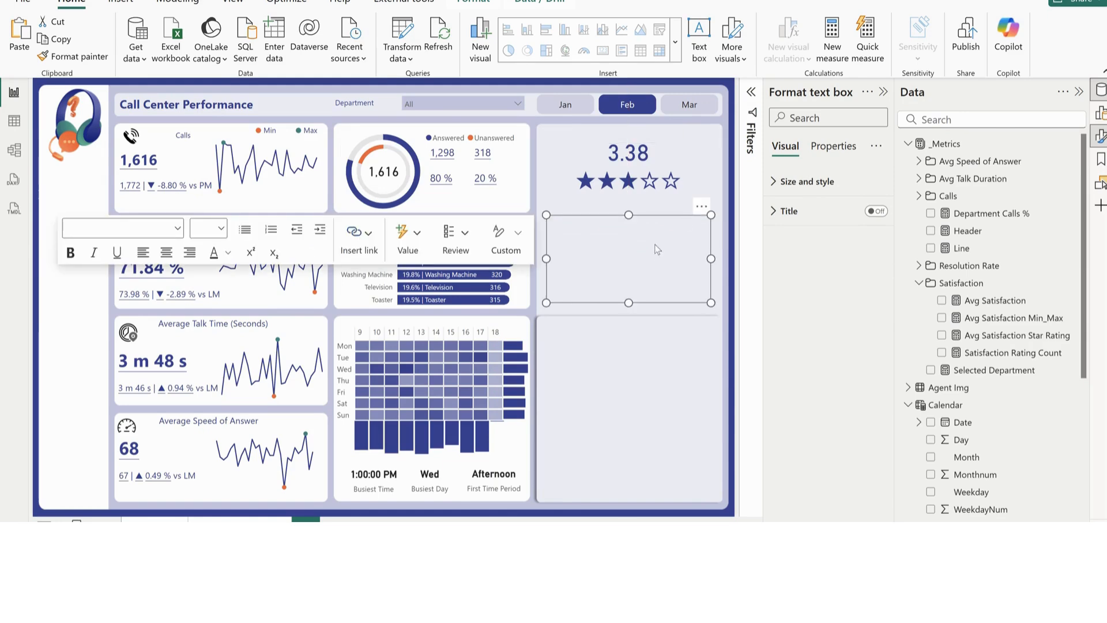
{"action": "left_click", "coordinate": [403, 248]}
{"action": "left_click", "coordinate": [429, 197]}
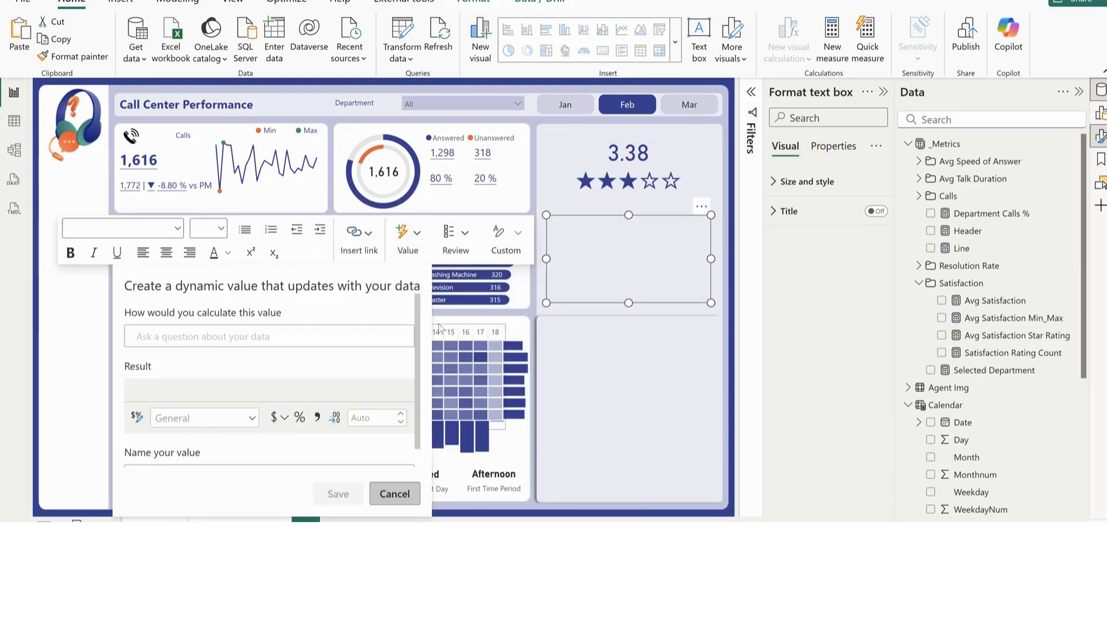
{"action": "type", "text": "sati"}
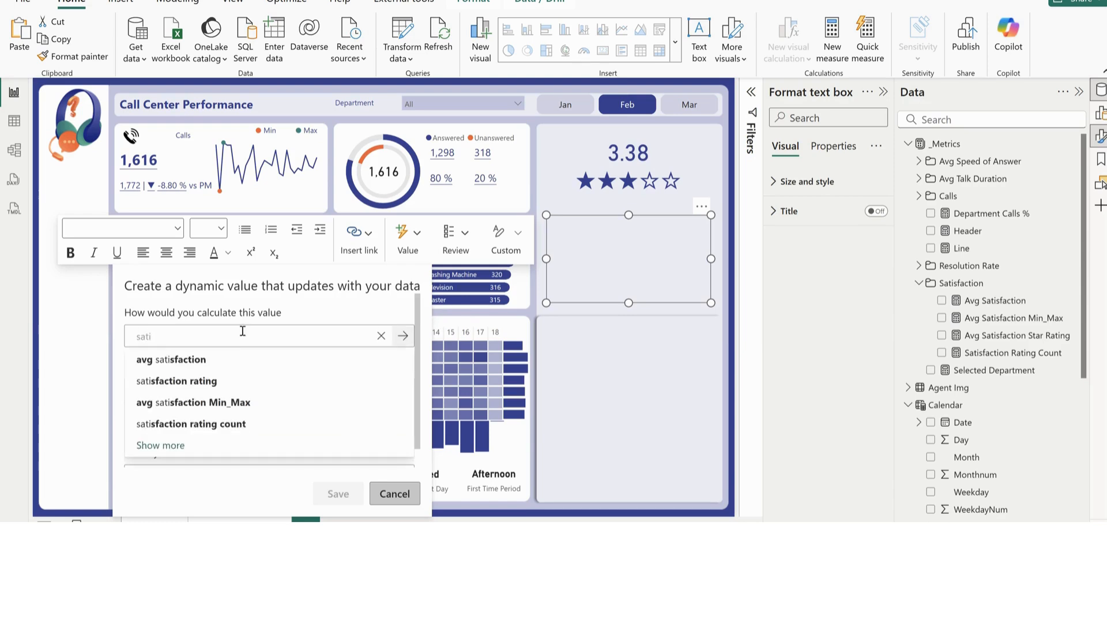
{"action": "left_click", "coordinate": [224, 426]}
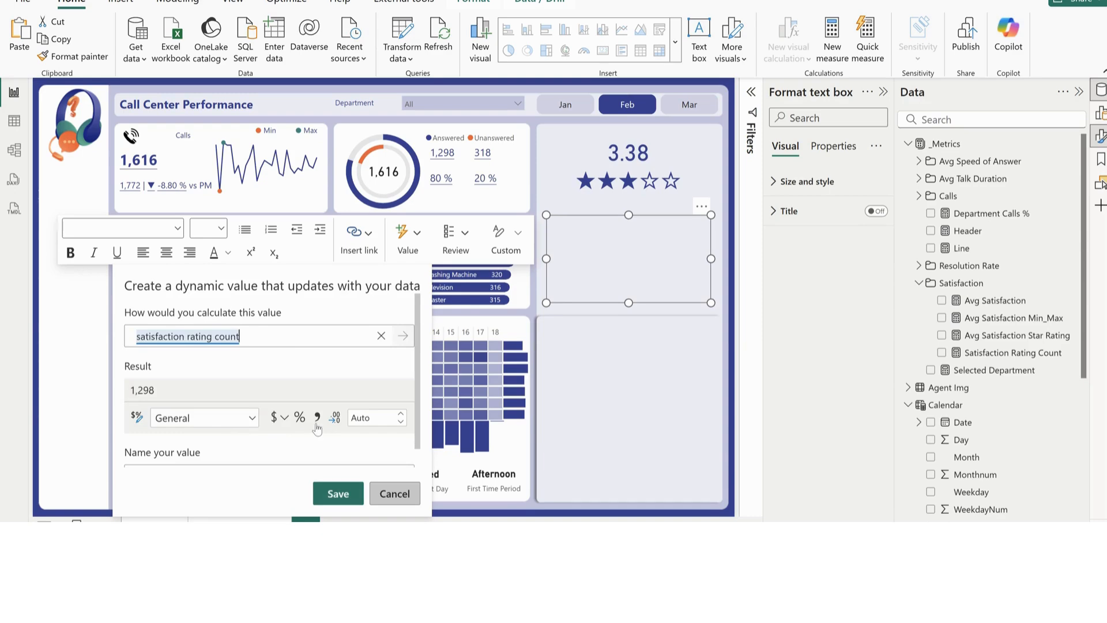
{"action": "left_click", "coordinate": [338, 493]}
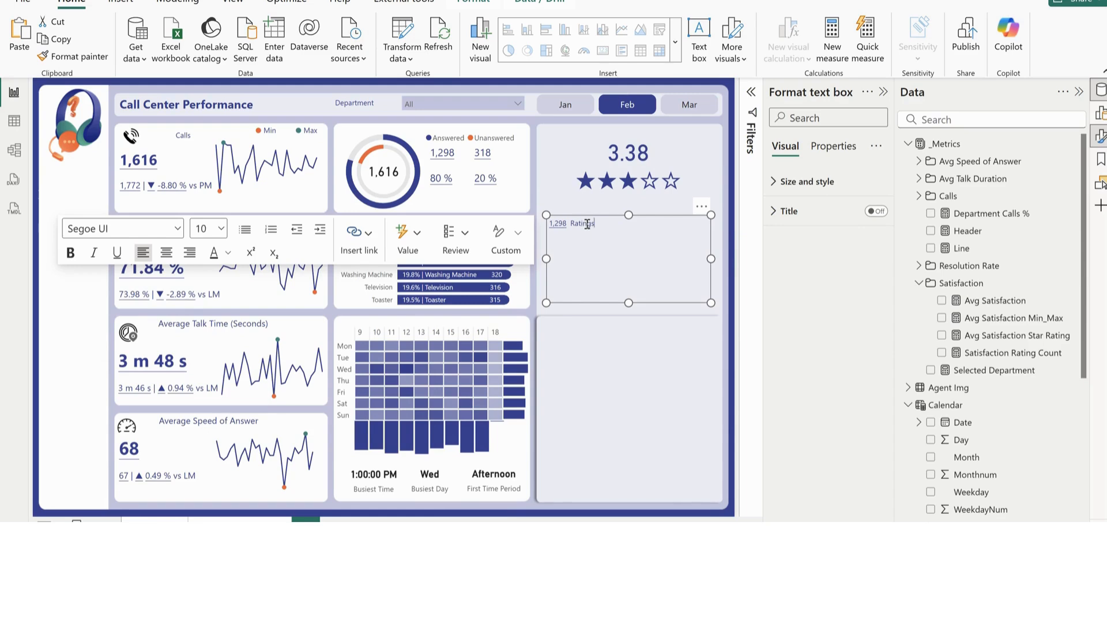
Set the ratings text box's font size to 12 and enlarge only its count value to 18
{"action": "key", "text": "ctrl+a"}
{"action": "left_click", "coordinate": [221, 229]}
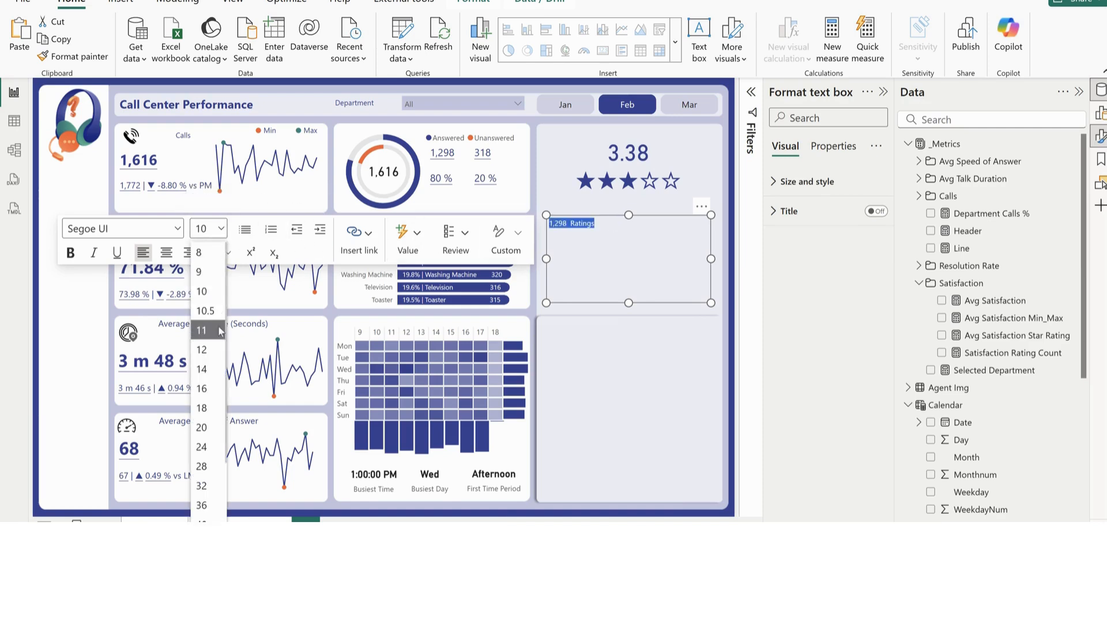
{"action": "left_click", "coordinate": [218, 350]}
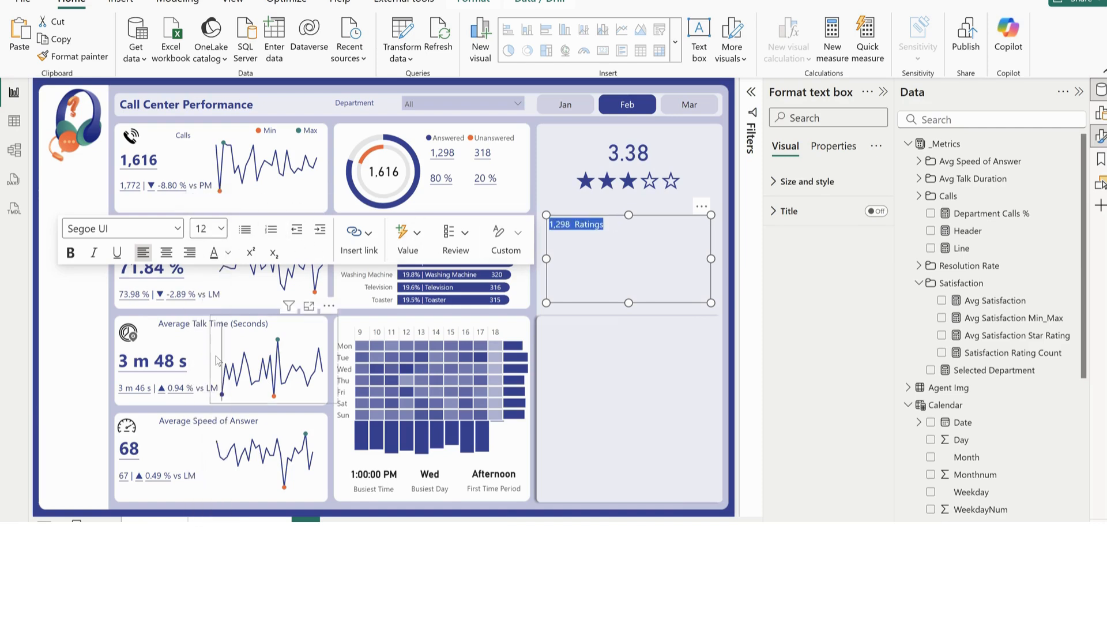
{"action": "left_click", "coordinate": [221, 230]}
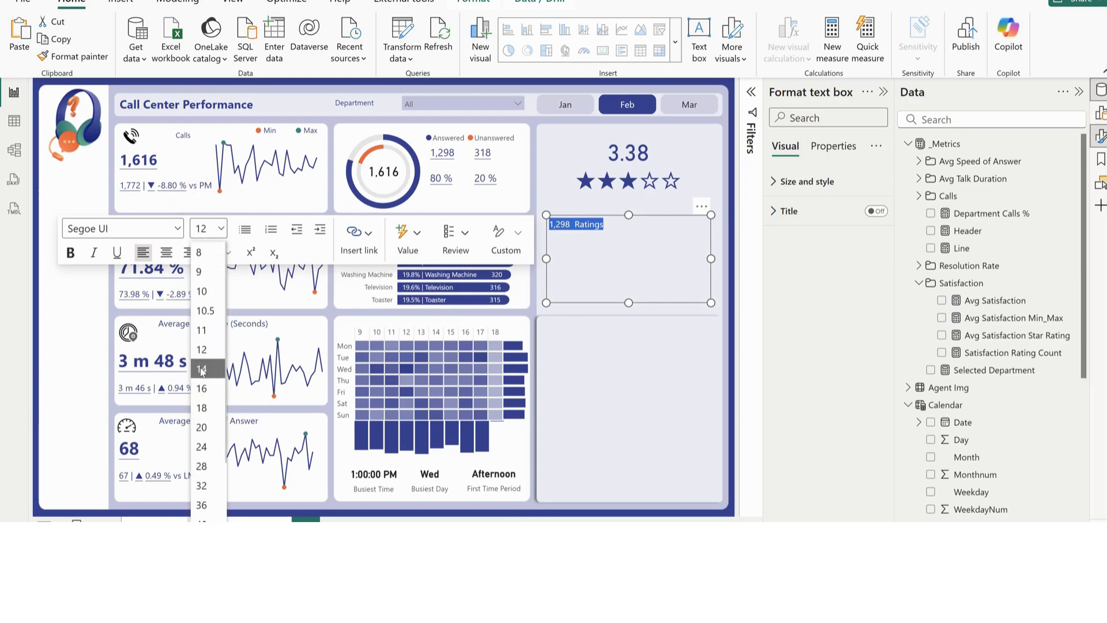
{"action": "left_click", "coordinate": [637, 255]}
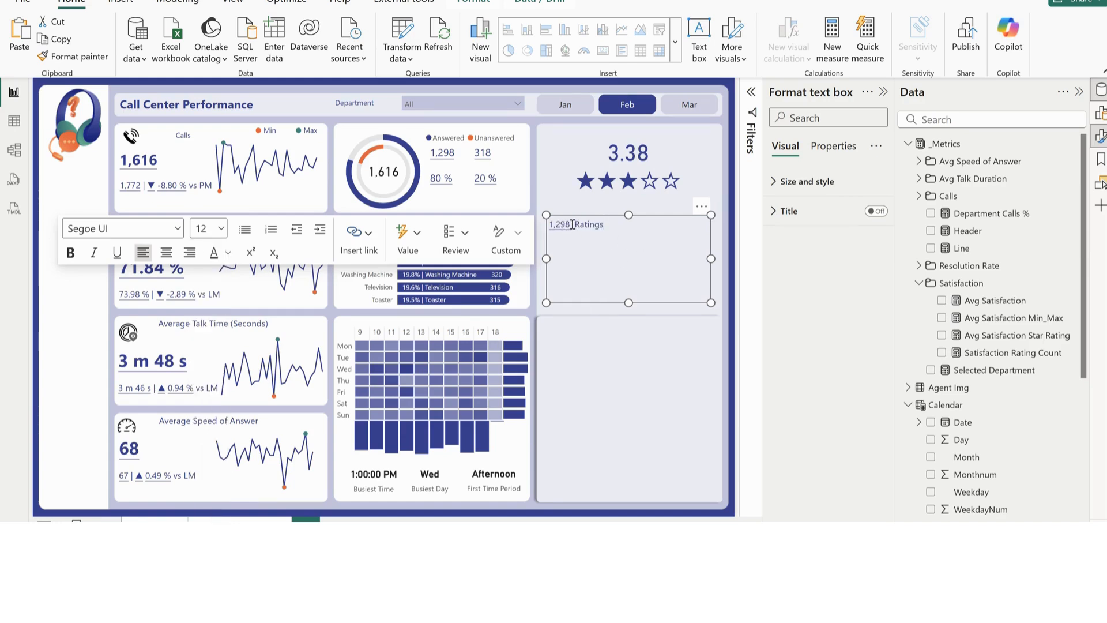
{"action": "double_click", "coordinate": [548, 225]}
{"action": "left_click", "coordinate": [221, 228]}
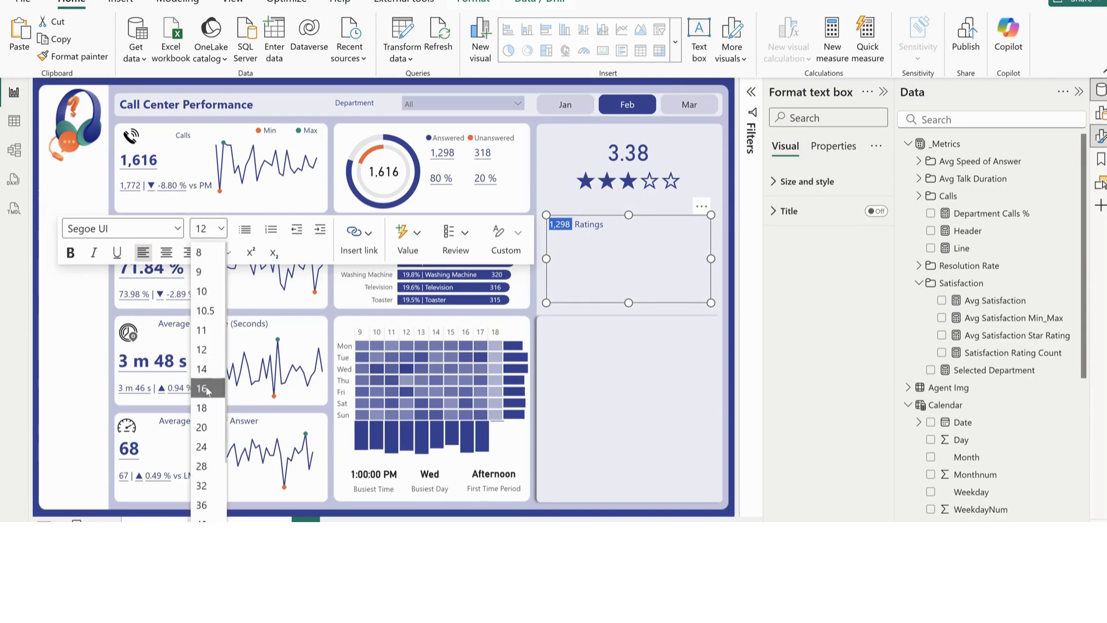
{"action": "left_click", "coordinate": [202, 409]}
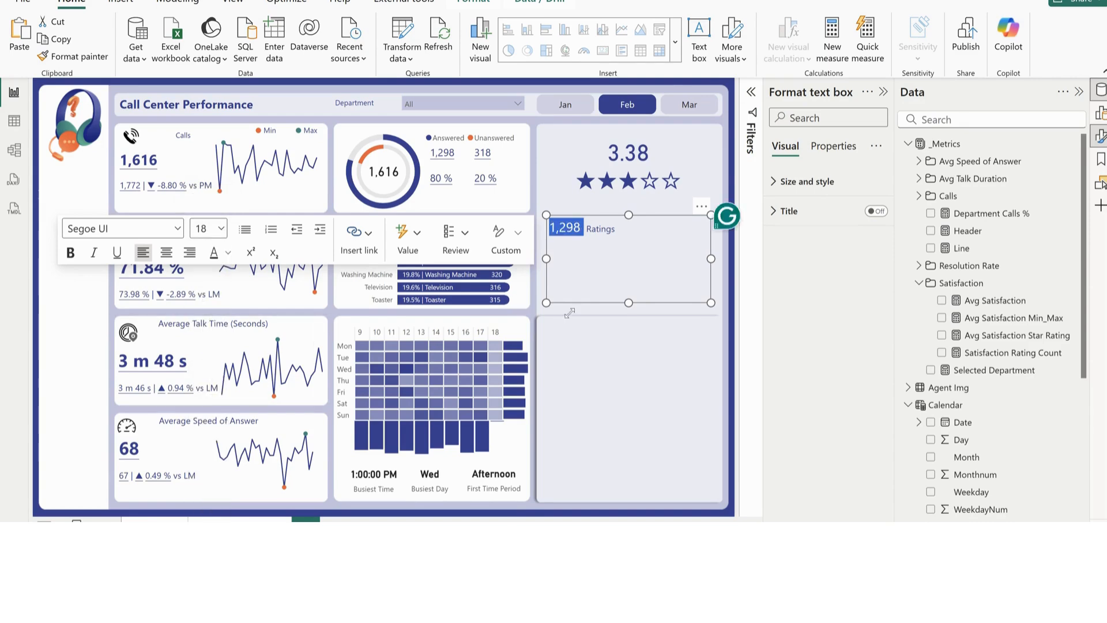
Center the ratings text and fit its shortened text box directly beneath the stars
{"action": "left_click_drag", "start_coordinate": [629, 302], "coordinate": [655, 244]}
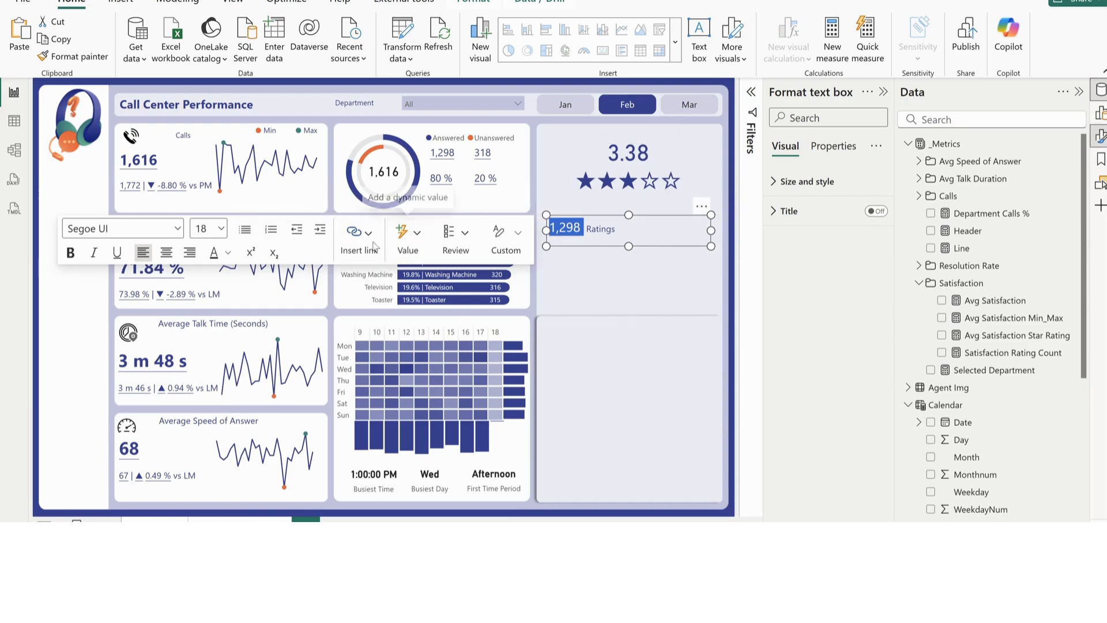
{"action": "left_click", "coordinate": [166, 252]}
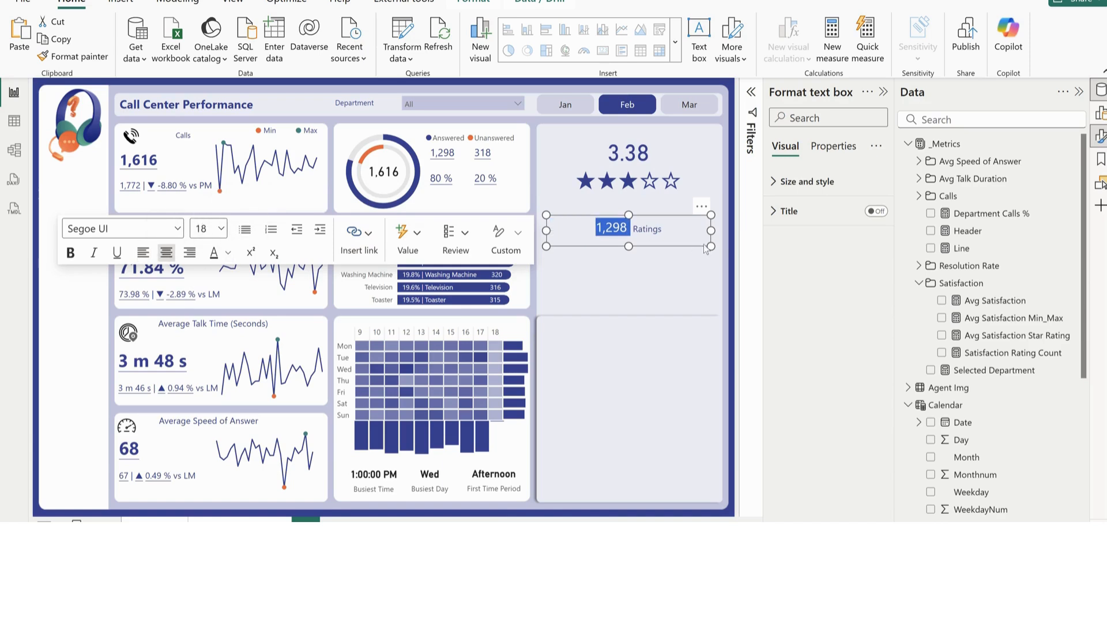
{"action": "left_click_drag", "start_coordinate": [708, 218], "coordinate": [701, 189]}
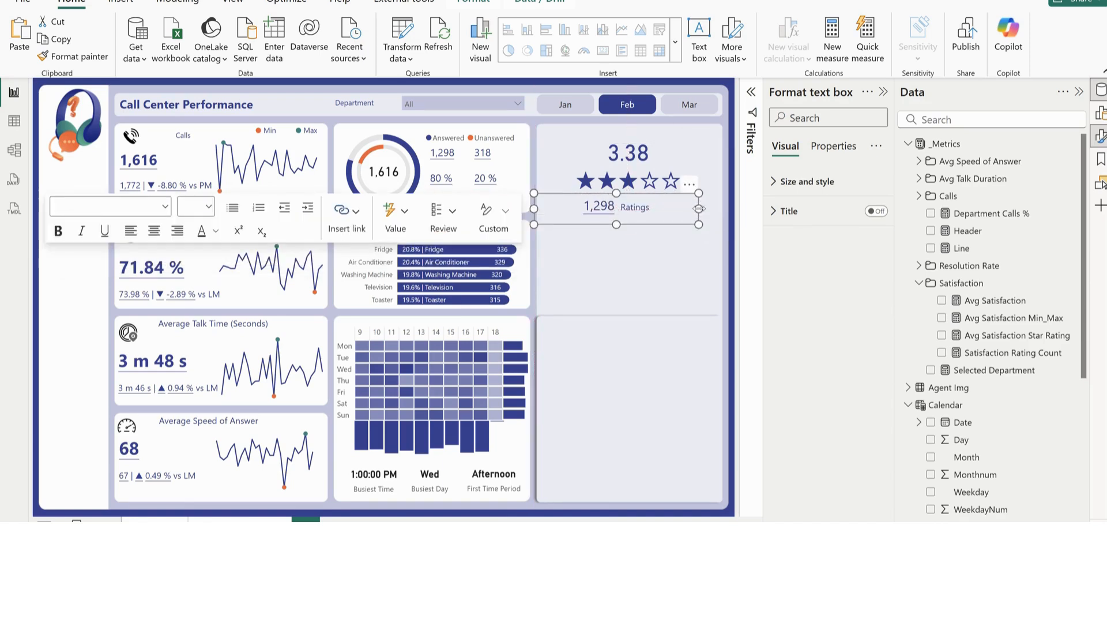
{"action": "left_click", "coordinate": [684, 269]}
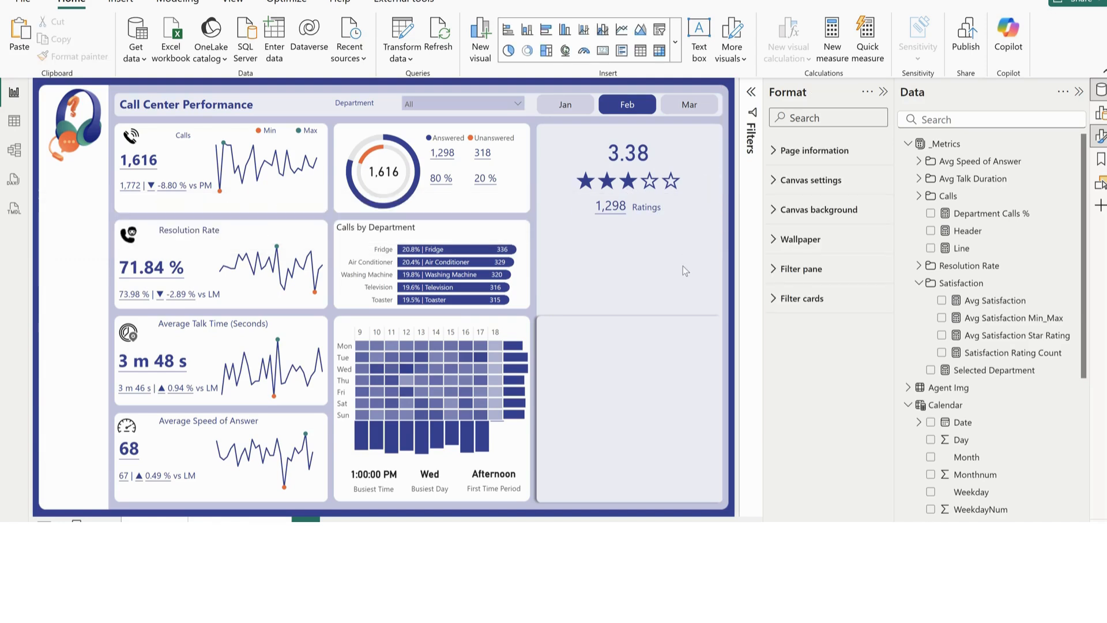
Check the rating breakdown below the ratings count in the finished Call Center Tutorial report and return to the working report
{"action": "mouse_move", "coordinate": [662, 571]}
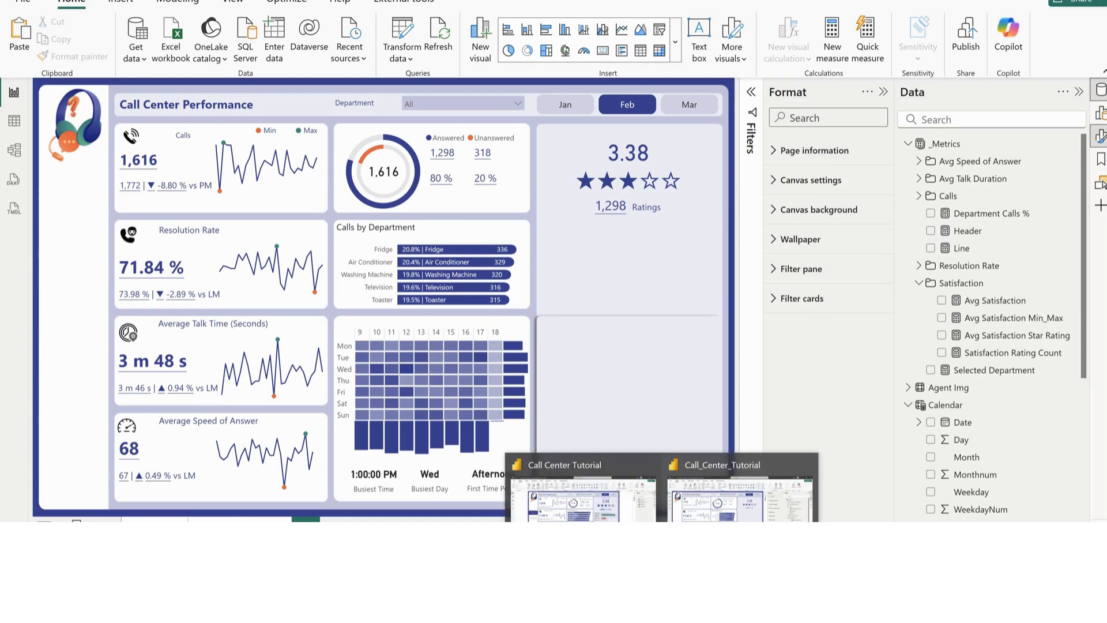
{"action": "left_click", "coordinate": [620, 515]}
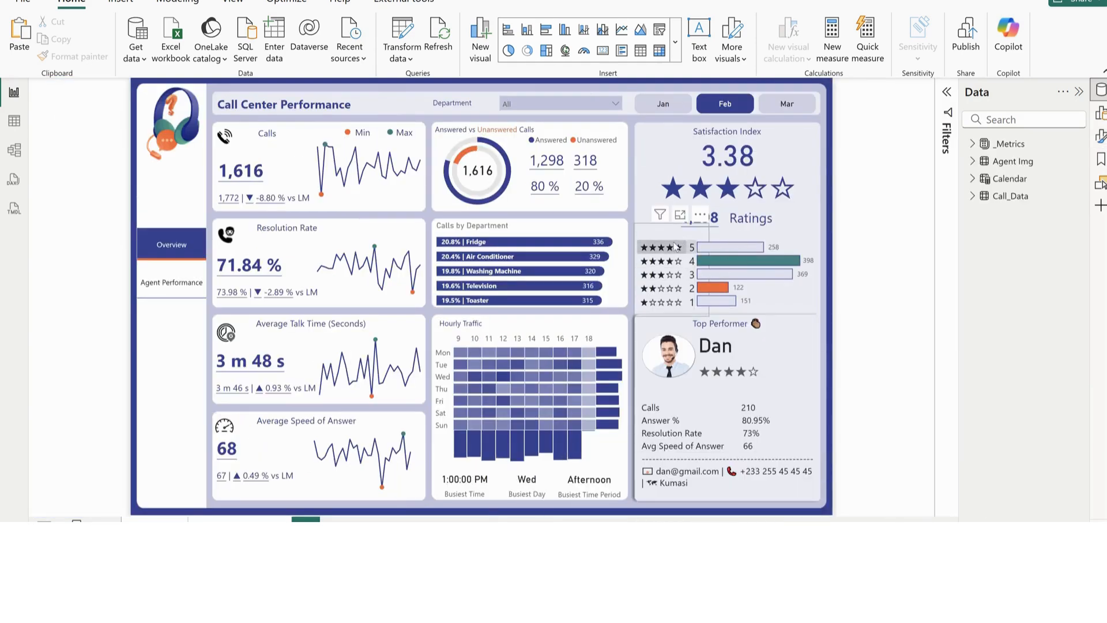
{"action": "key", "text": "alt+Tab"}
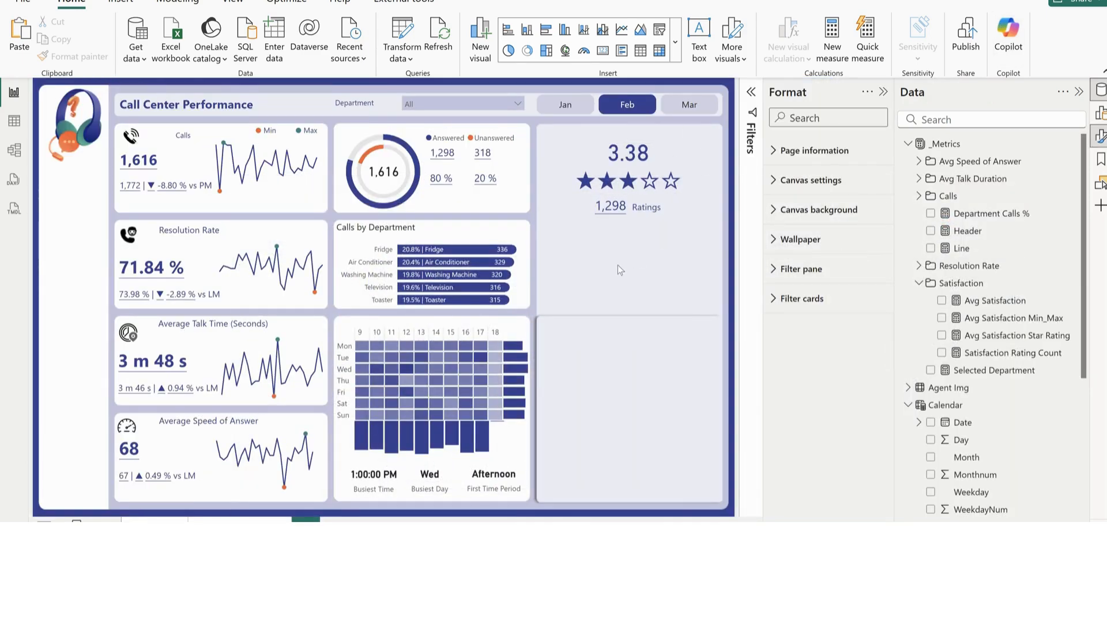
Insert a table below the ratings text that lists the unsummarized Satisfaction rating values from Call_Data
{"action": "left_click", "coordinate": [640, 54]}
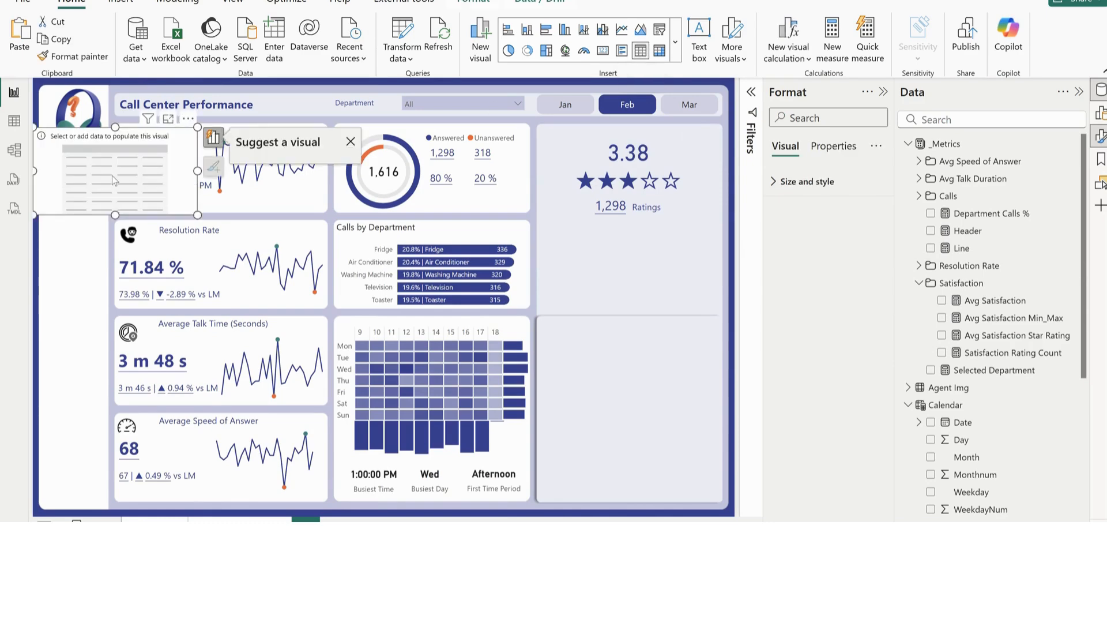
{"action": "left_click_drag", "start_coordinate": [112, 175], "coordinate": [593, 275]}
{"action": "scroll", "coordinate": [1005, 443], "scroll_direction": "down", "scroll_amount": 5}
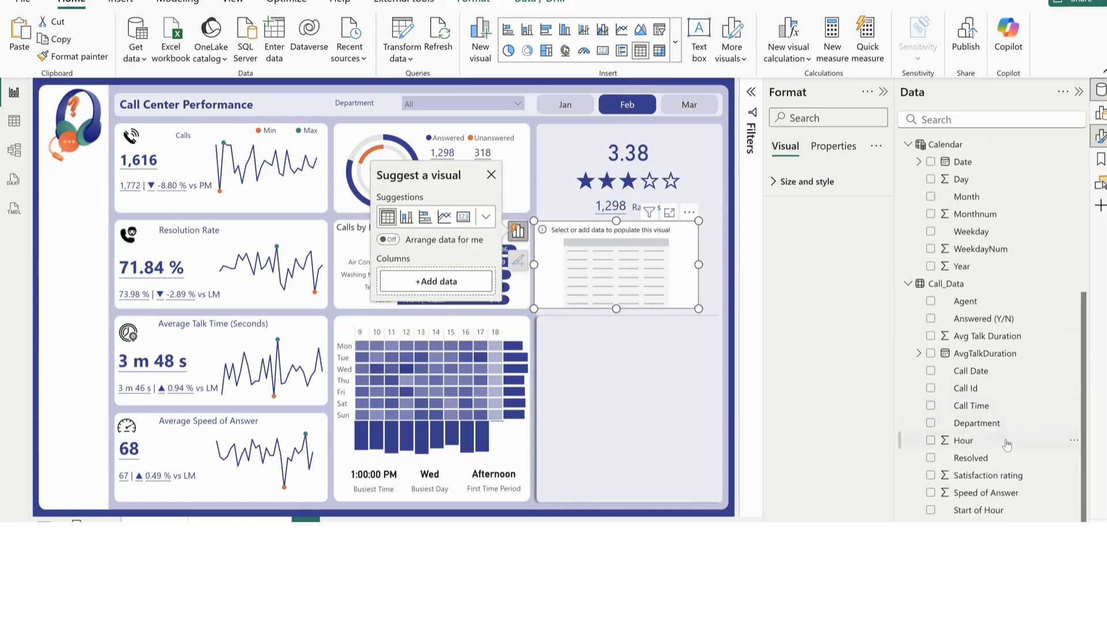
{"action": "left_click", "coordinate": [931, 476]}
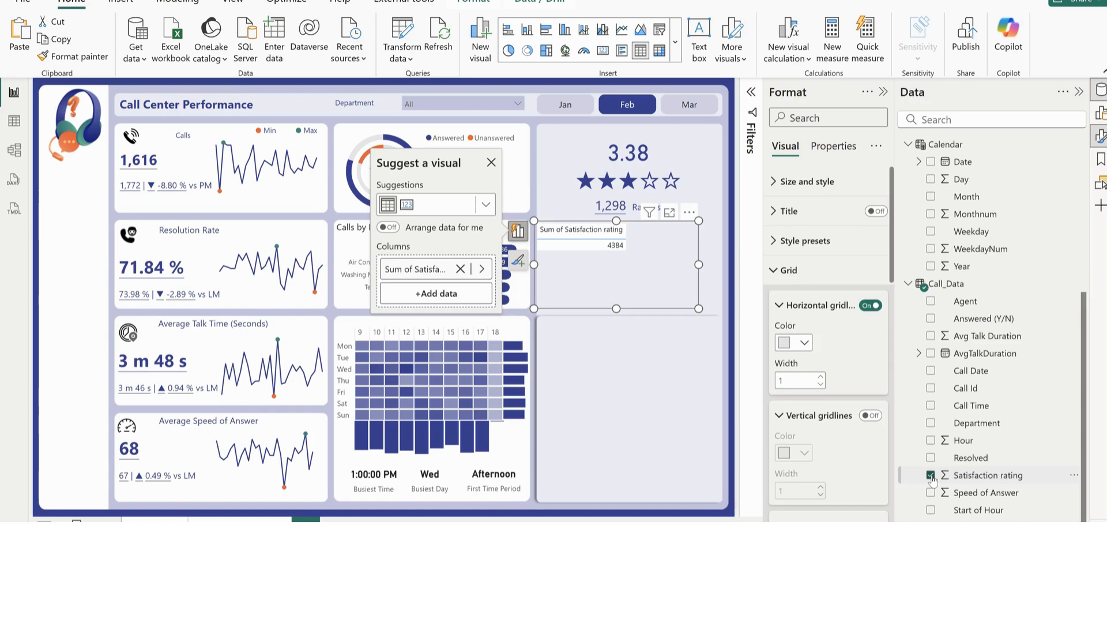
{"action": "right_click", "coordinate": [411, 271]}
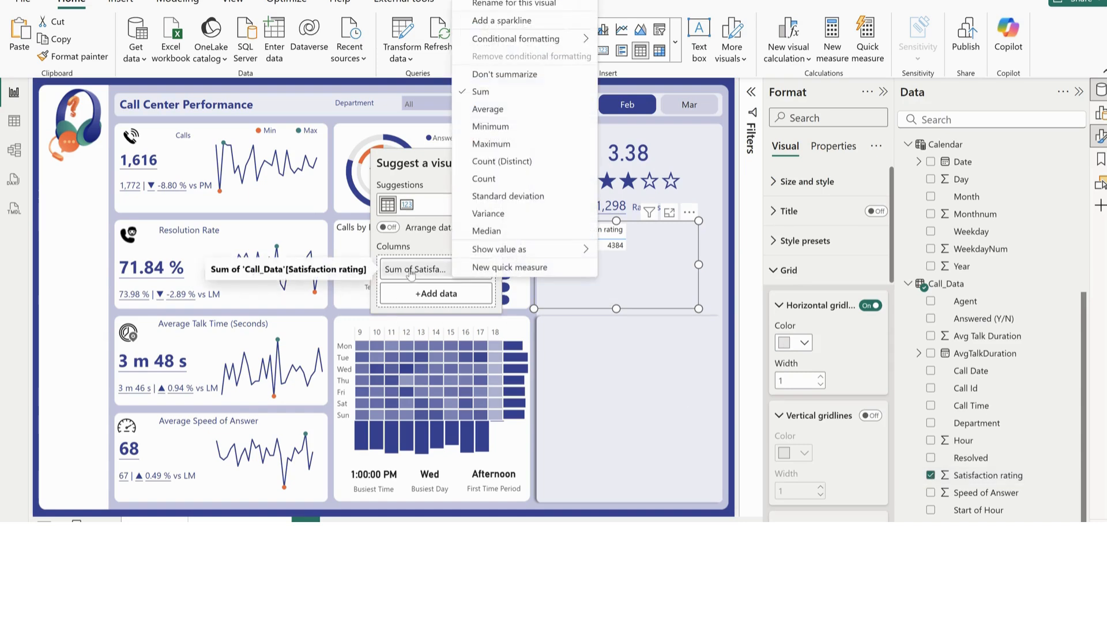
{"action": "left_click", "coordinate": [519, 76]}
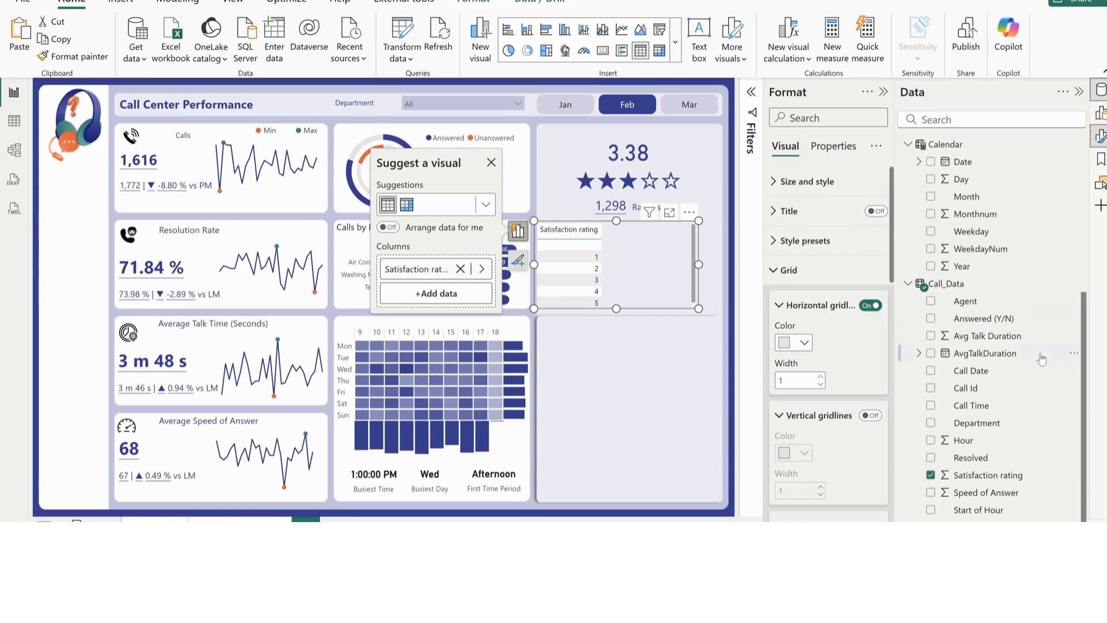
Add the Avg Satisfaction Star Rating measure to the lengthened table and sort it by Satisfaction rating in descending order
{"action": "scroll", "coordinate": [1026, 409], "scroll_direction": "up", "scroll_amount": 4}
{"action": "scroll", "coordinate": [1026, 409], "scroll_direction": "up", "scroll_amount": 1}
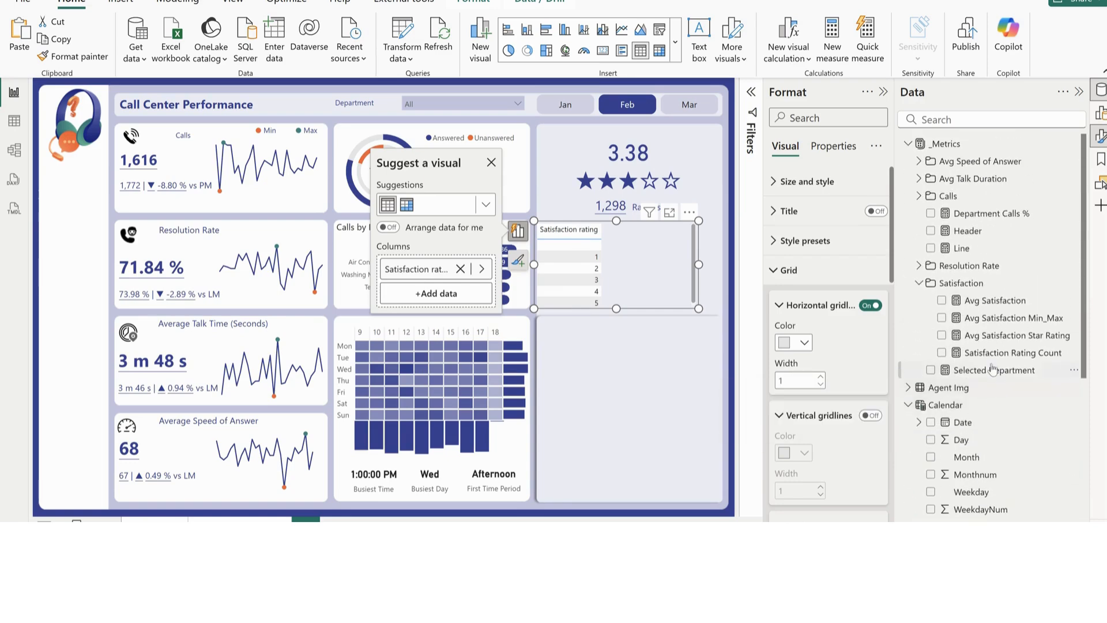
{"action": "left_click", "coordinate": [940, 352]}
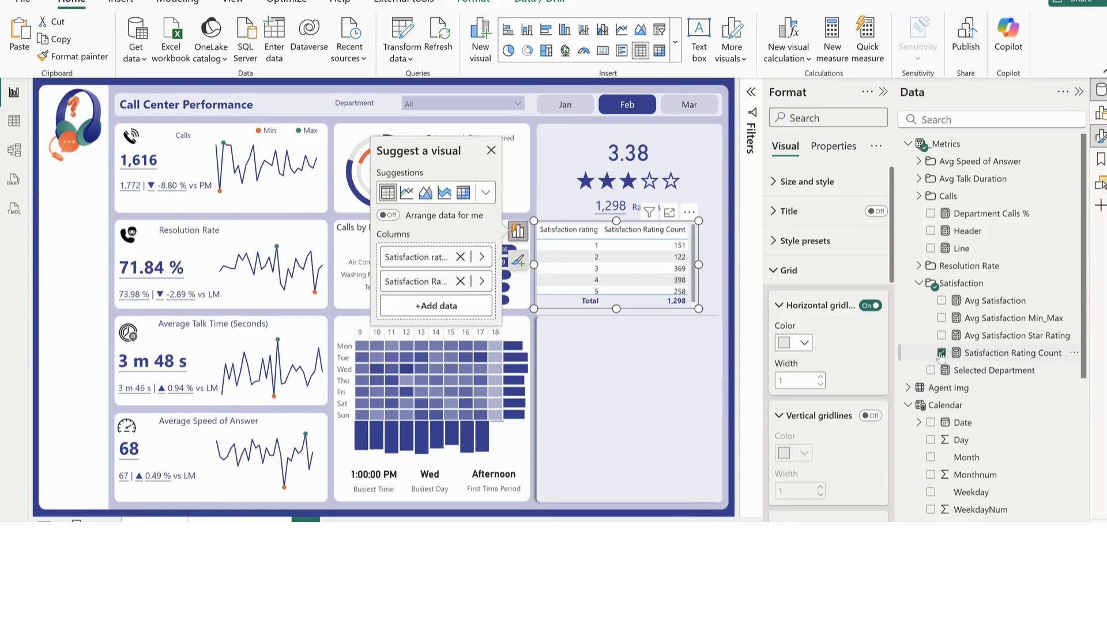
{"action": "left_click", "coordinate": [941, 352]}
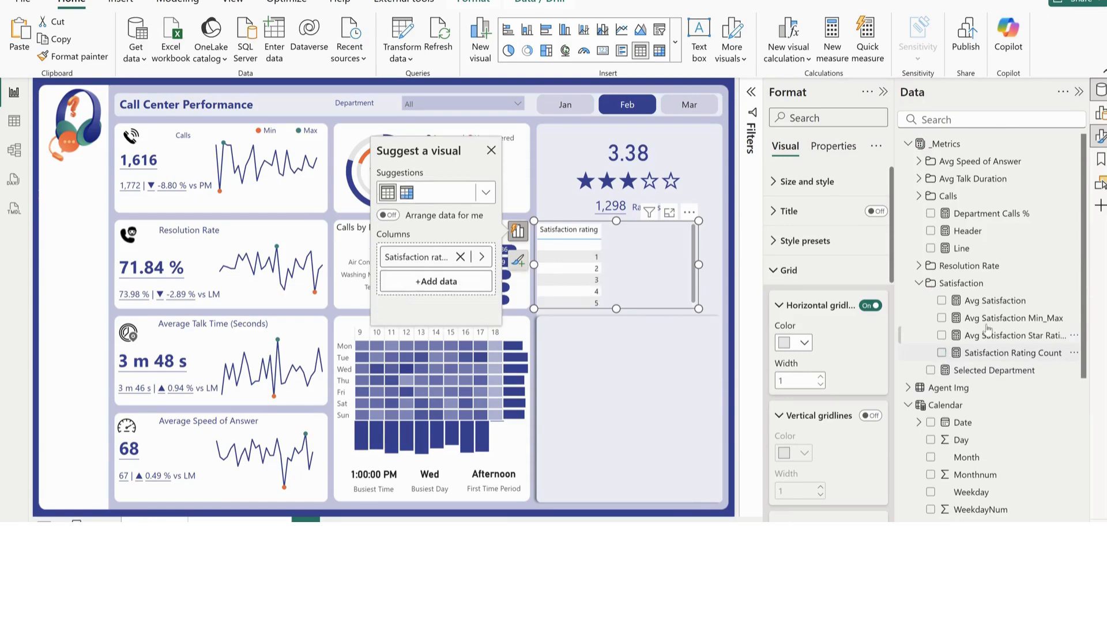
{"action": "left_click", "coordinate": [941, 334]}
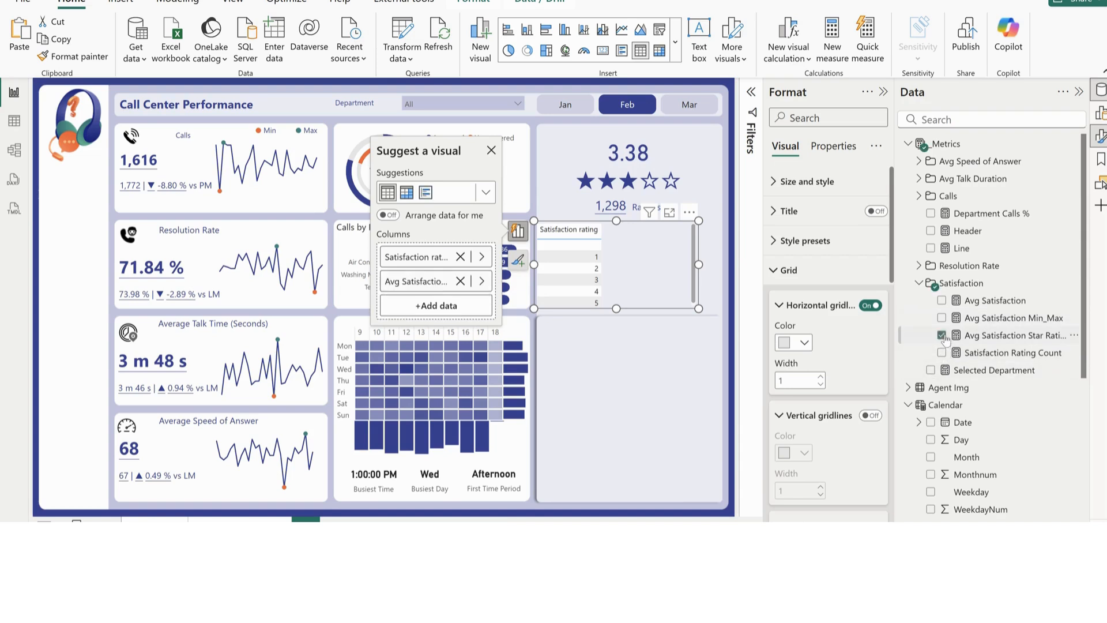
{"action": "left_click_drag", "start_coordinate": [615, 308], "coordinate": [616, 360]}
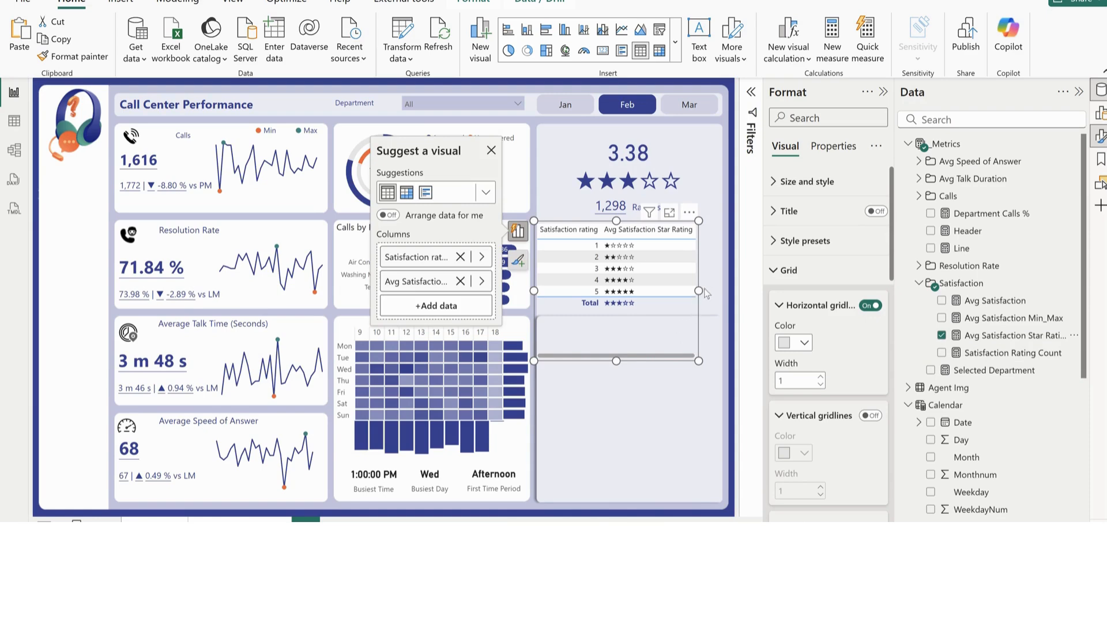
{"action": "left_click", "coordinate": [571, 230]}
Apply a plain style preset without alternating row shading to the satisfaction rating table
{"action": "left_click", "coordinate": [789, 271]}
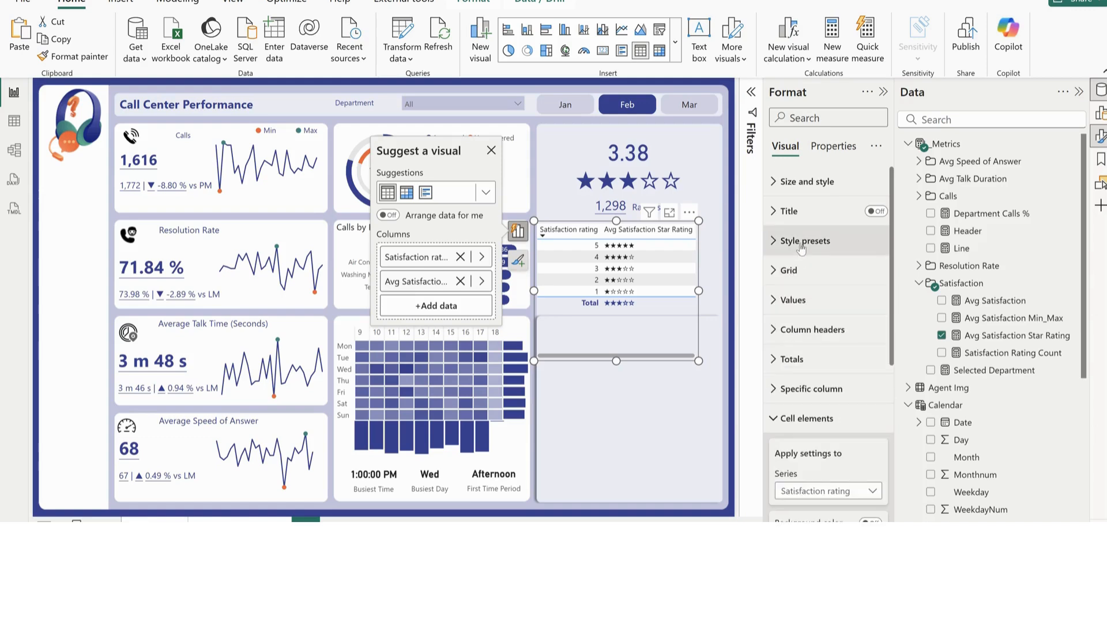
{"action": "left_click", "coordinate": [803, 243]}
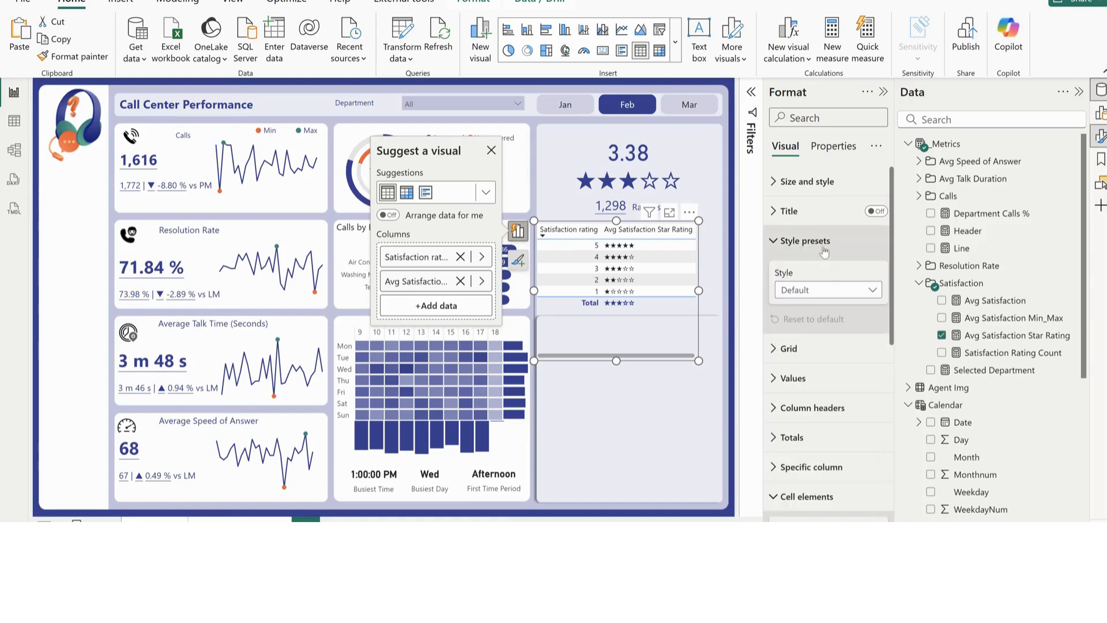
{"action": "left_click", "coordinate": [812, 293]}
{"action": "left_click", "coordinate": [809, 329]}
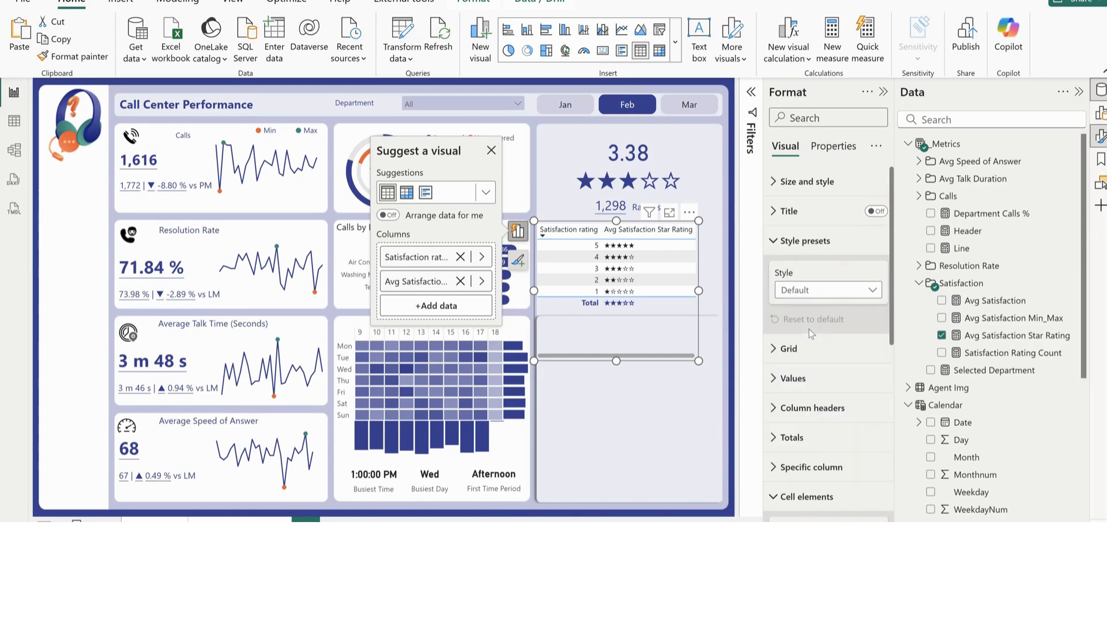
{"action": "left_click", "coordinate": [799, 245]}
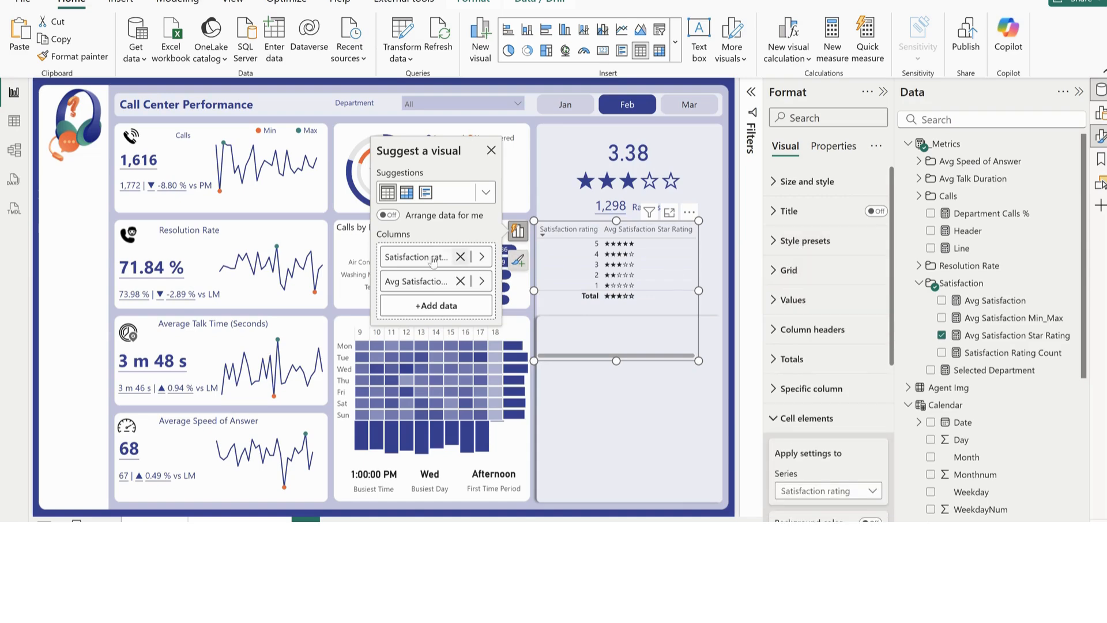
Blank out the display names of both columns, Satisfaction rating and Avg Satisfaction Star Rating, in the rating table
{"action": "left_click", "coordinate": [399, 256]}
{"action": "key", "text": "ctrl+a"}
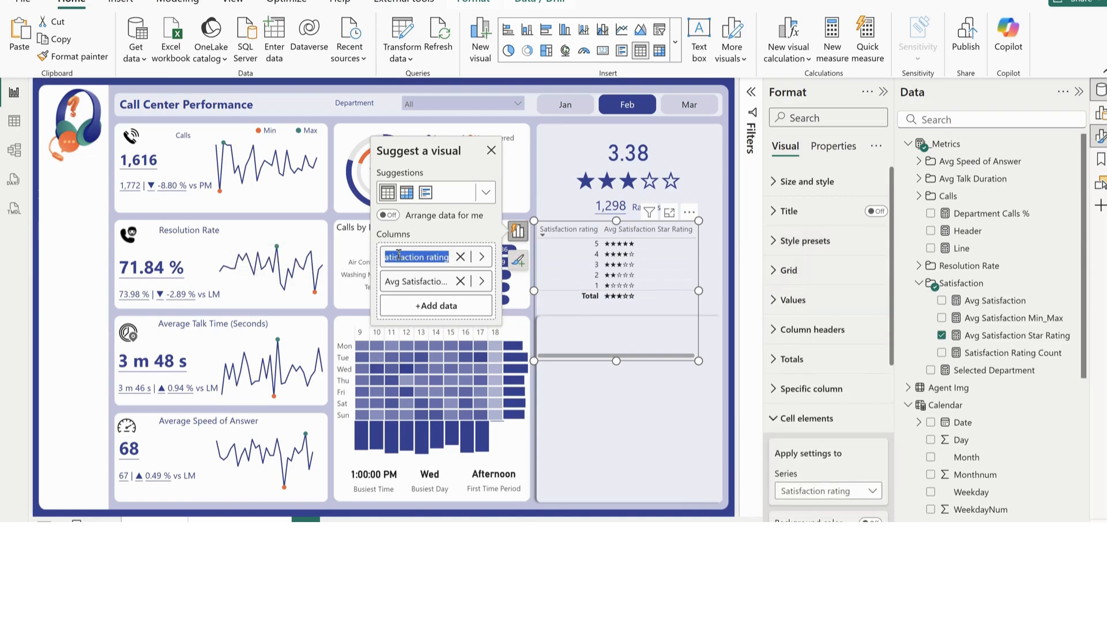
{"action": "key", "text": "BackSpace"}
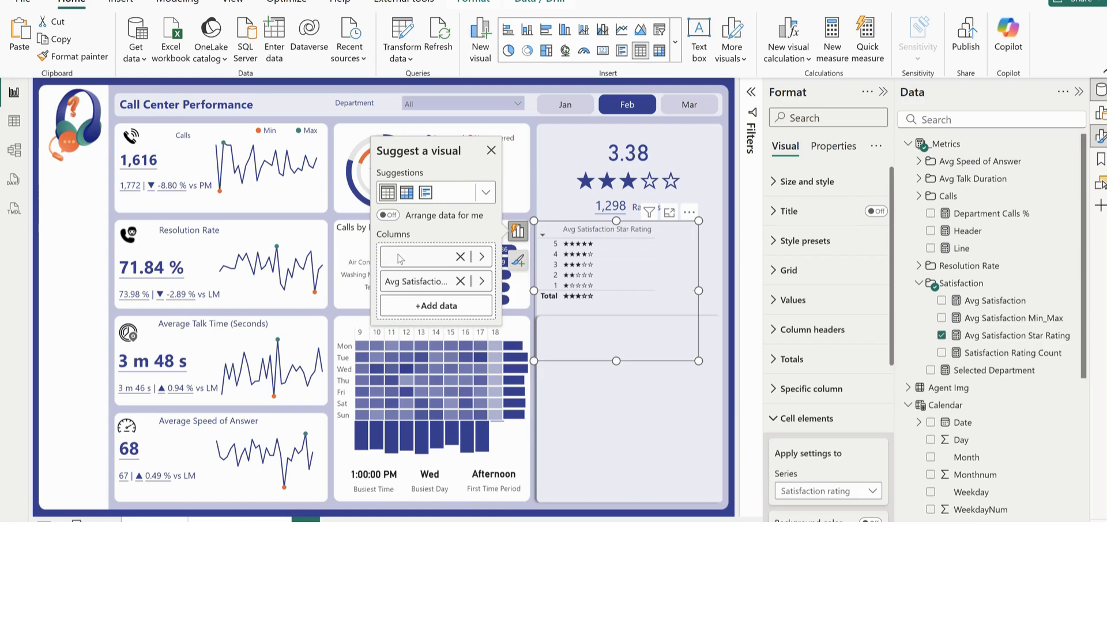
{"action": "left_click", "coordinate": [416, 282]}
{"action": "key", "text": "ctrl+a"}
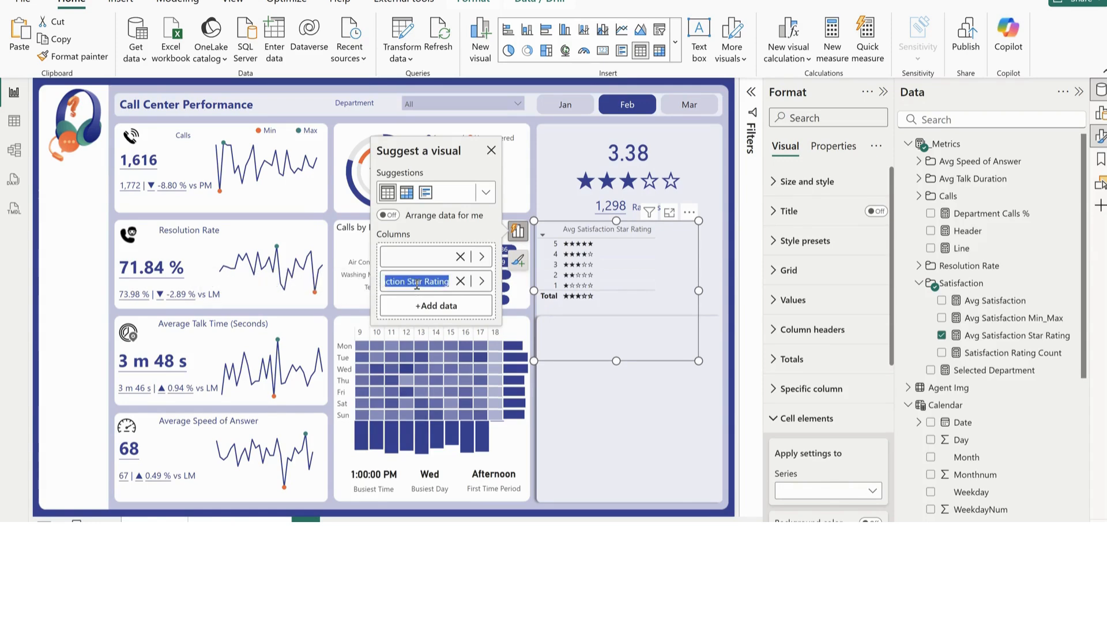
{"action": "key", "text": "BackSpace"}
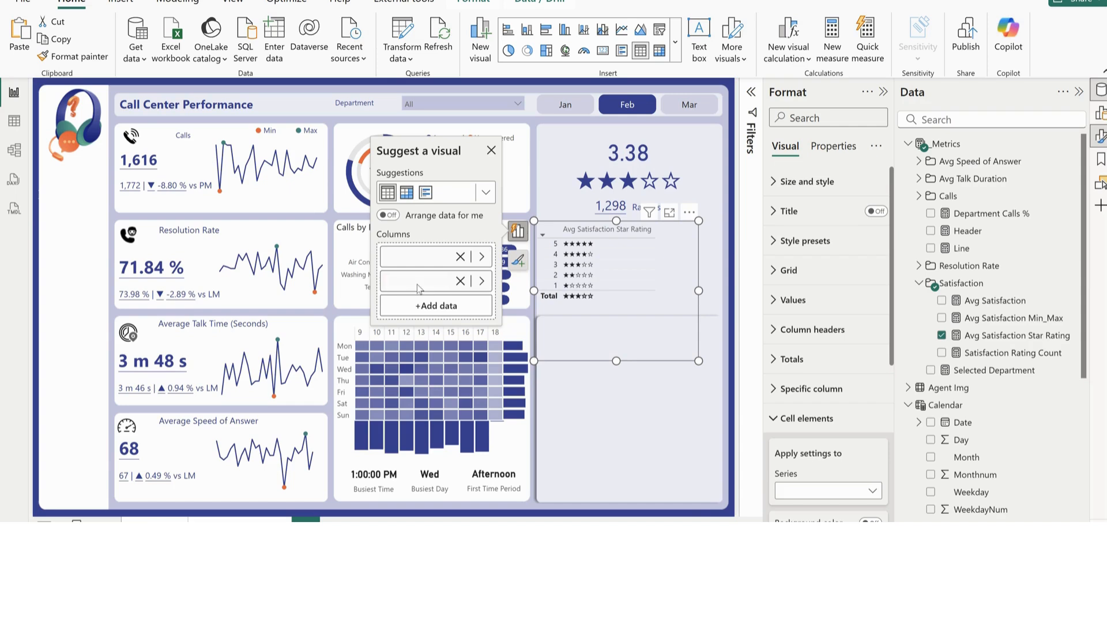
{"action": "key", "text": "Return"}
Turn off the totals row of the satisfaction rating table
{"action": "left_click", "coordinate": [806, 419]}
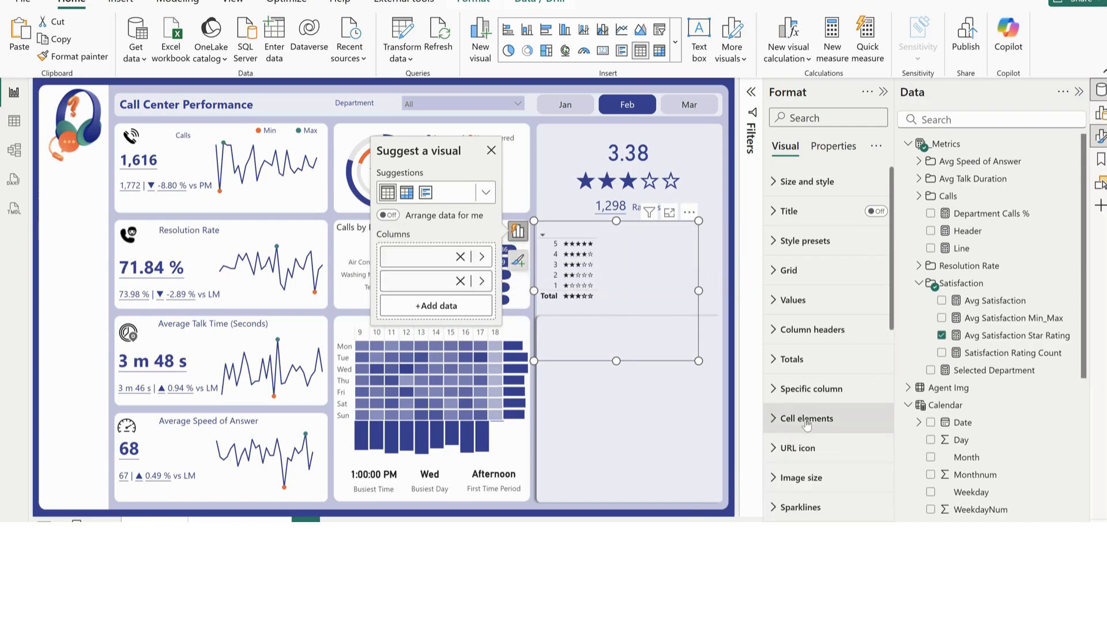
{"action": "scroll", "coordinate": [807, 423], "scroll_direction": "down", "scroll_amount": 1}
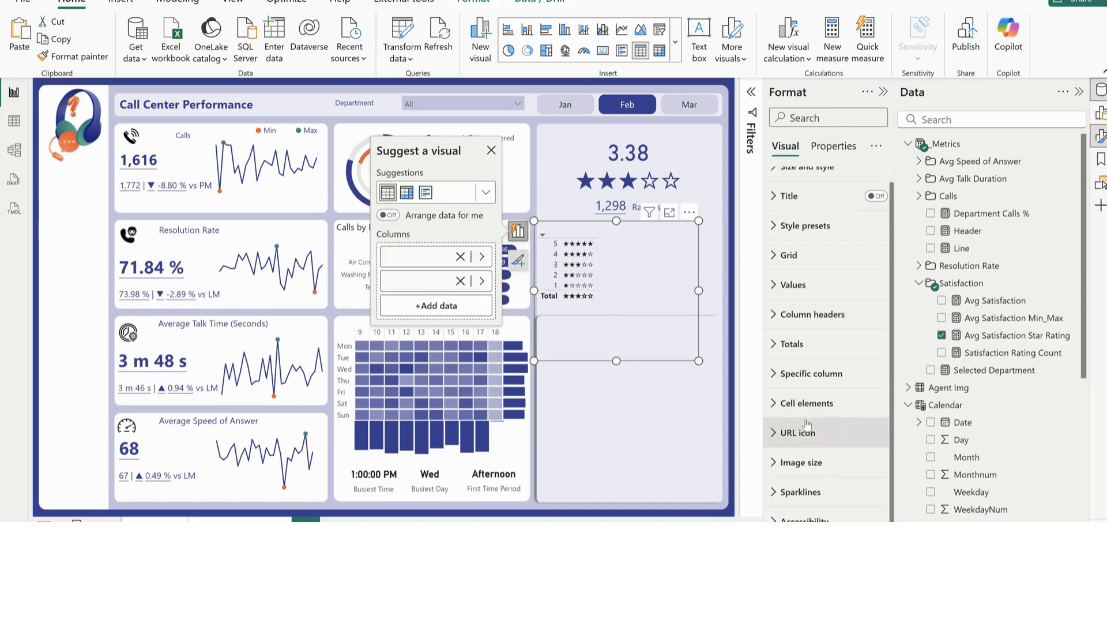
{"action": "left_click", "coordinate": [813, 345]}
{"action": "left_click", "coordinate": [868, 380]}
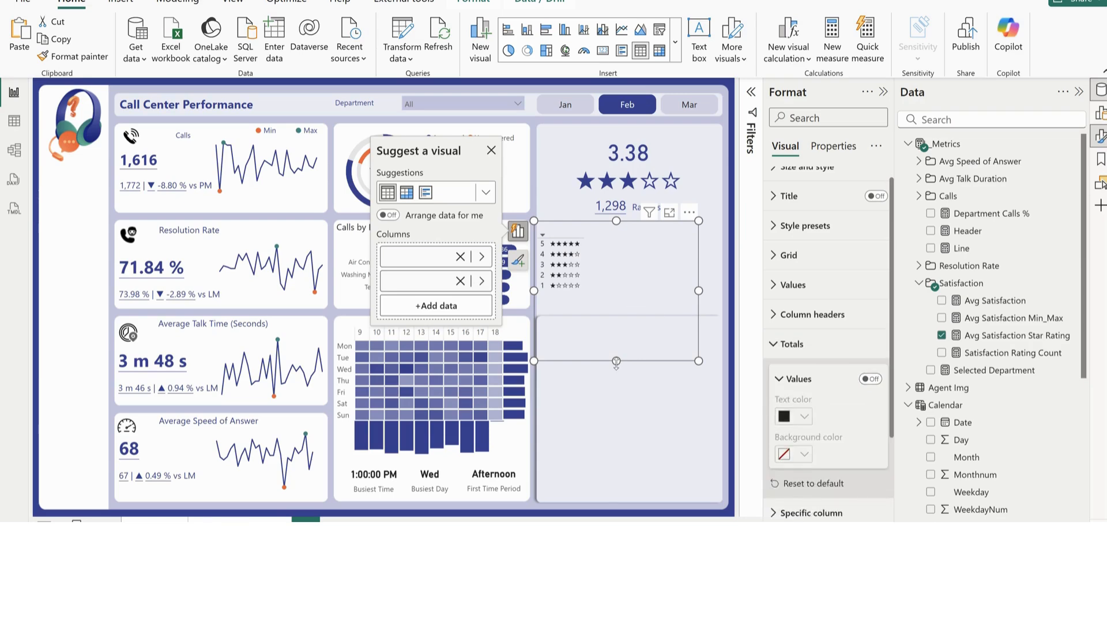
Shorten the rating table to fit its five rows and place the stars column before the numeric rating column
{"action": "left_click_drag", "start_coordinate": [616, 362], "coordinate": [617, 304]}
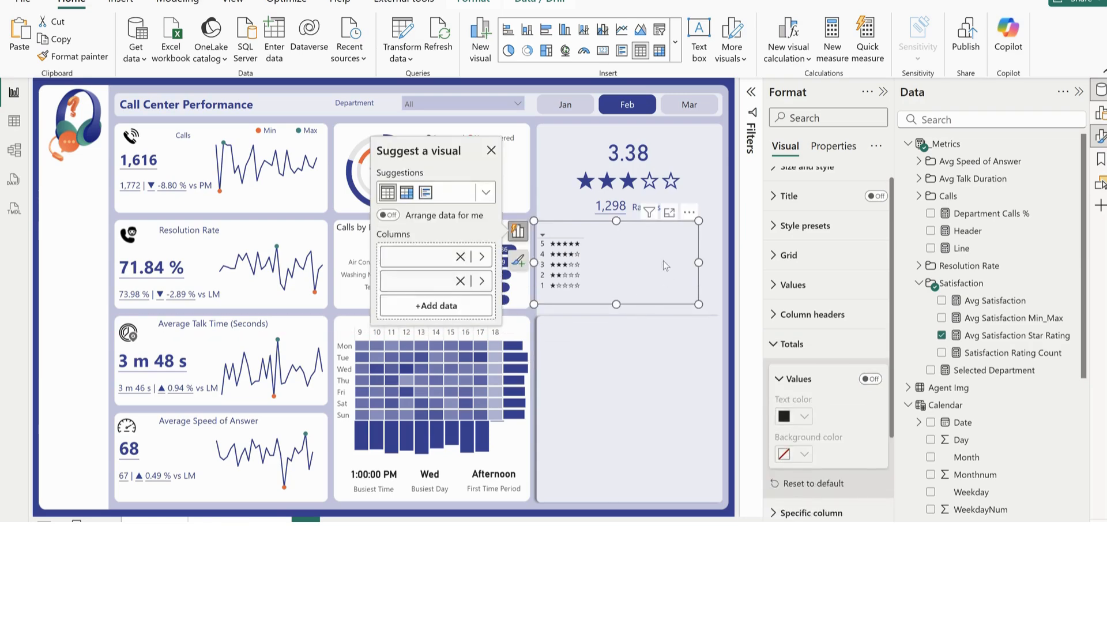
{"action": "left_click_drag", "start_coordinate": [663, 261], "coordinate": [667, 260]}
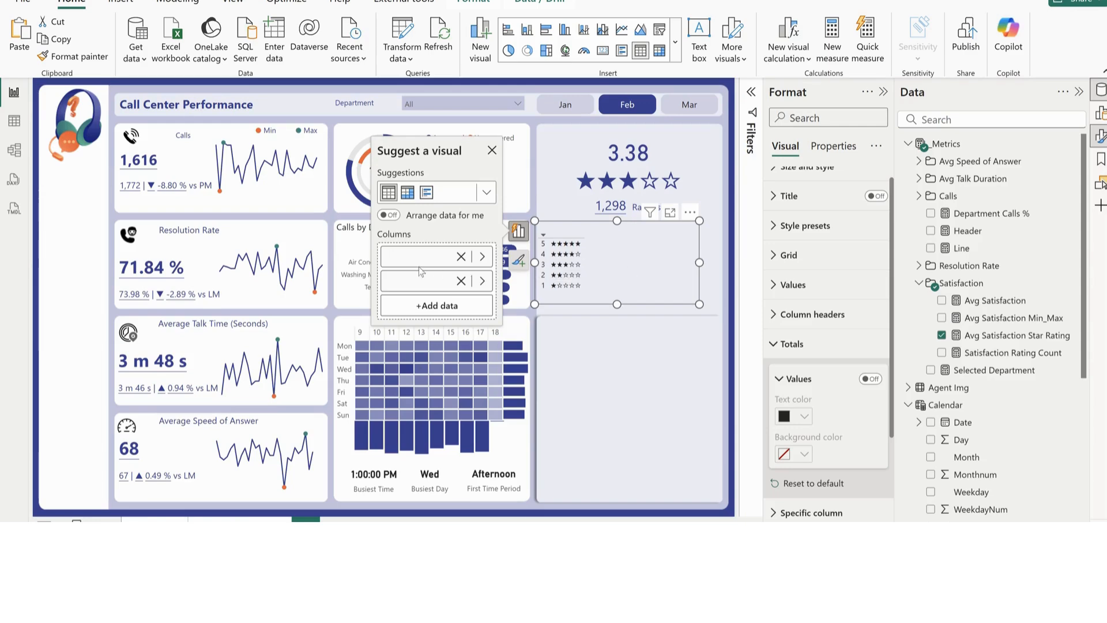
{"action": "left_click_drag", "start_coordinate": [421, 290], "coordinate": [423, 249]}
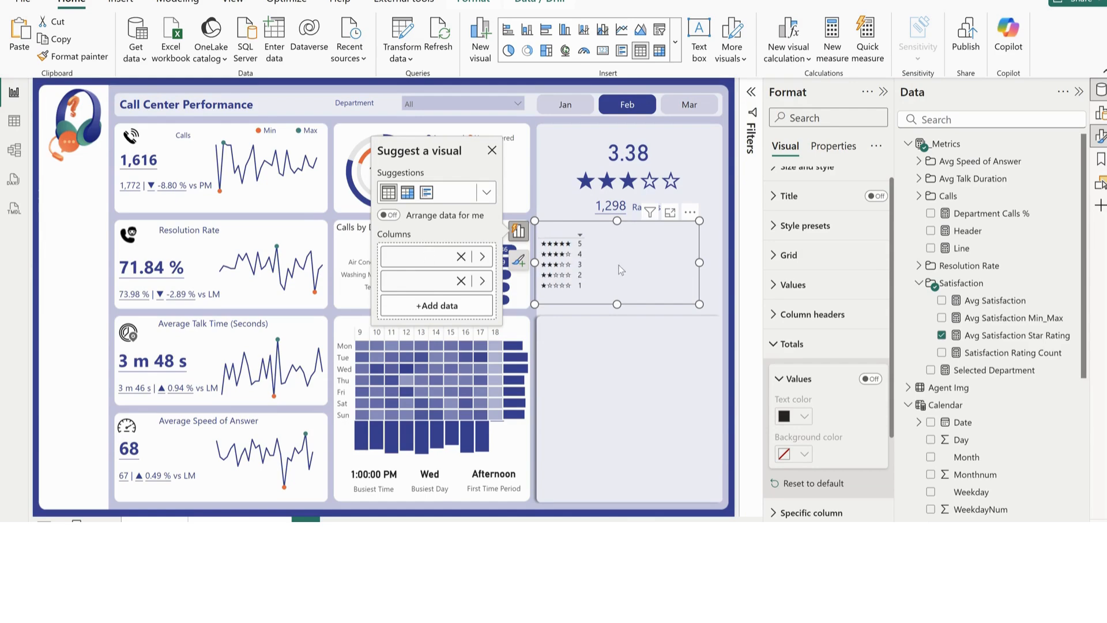
{"action": "left_click", "coordinate": [808, 354]}
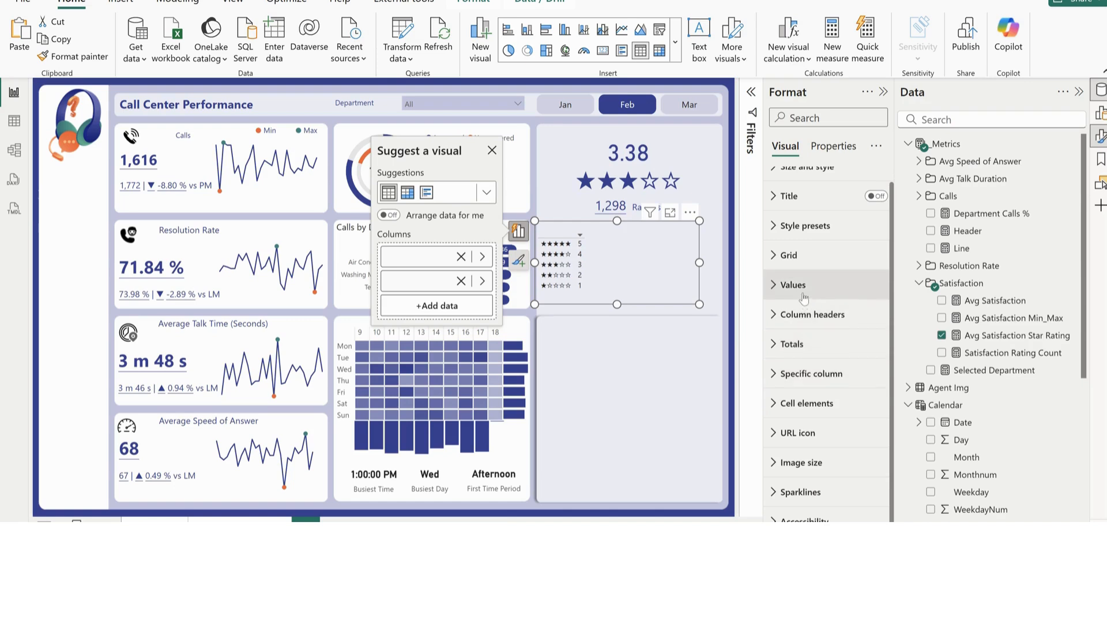
Turn off the horizontal gridlines in the rating table
{"action": "left_click", "coordinate": [804, 261]}
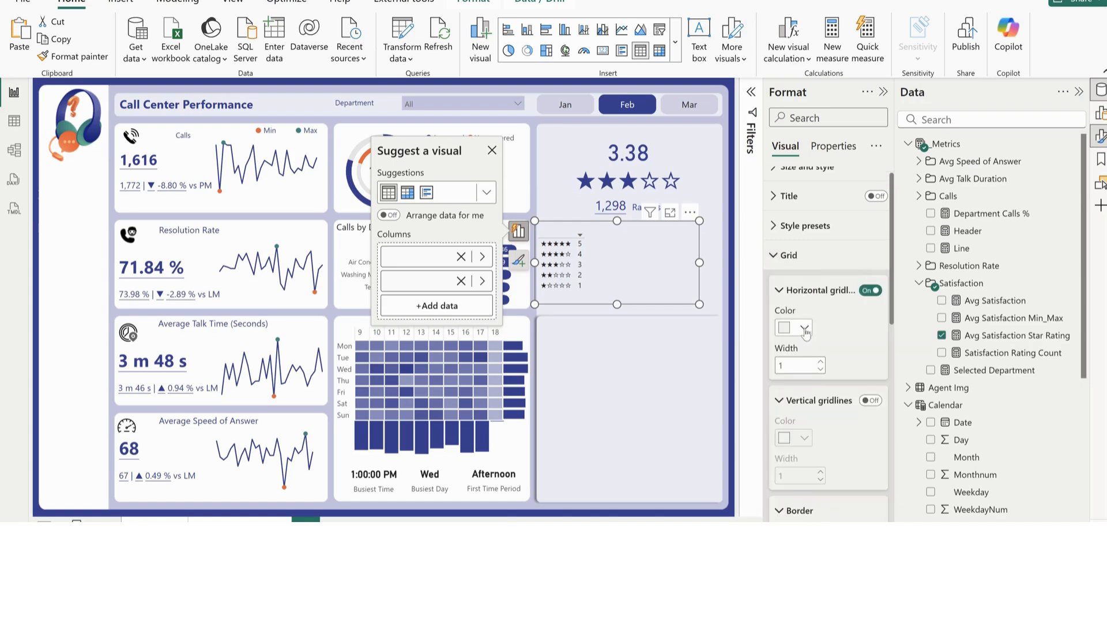
{"action": "left_click", "coordinate": [866, 291]}
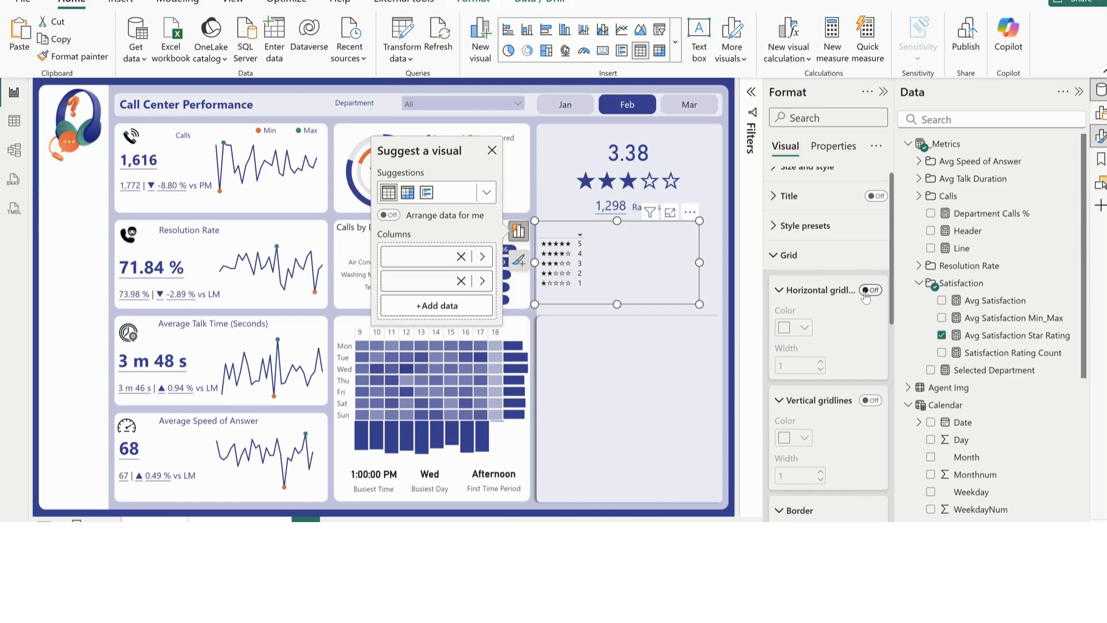
{"action": "left_click", "coordinate": [806, 291]}
Remove the bottom border from the rating table's column header section and check the border settings of the values and totals sections
{"action": "scroll", "coordinate": [820, 444], "scroll_direction": "down", "scroll_amount": 3}
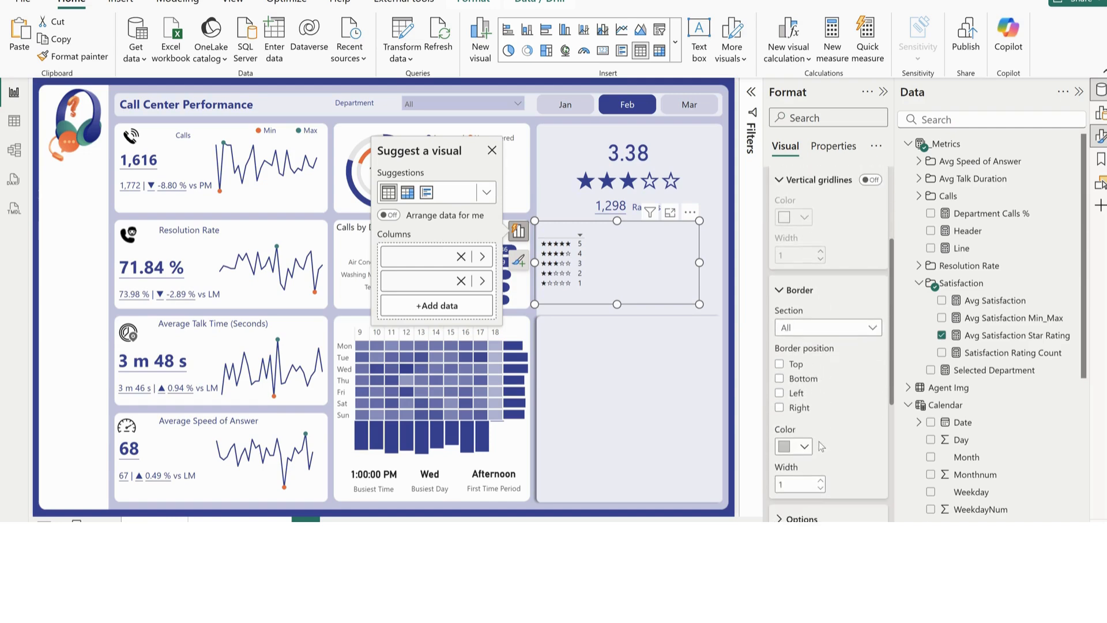
{"action": "left_click", "coordinate": [804, 335]}
{"action": "left_click", "coordinate": [807, 362]}
{"action": "left_click", "coordinate": [780, 379]}
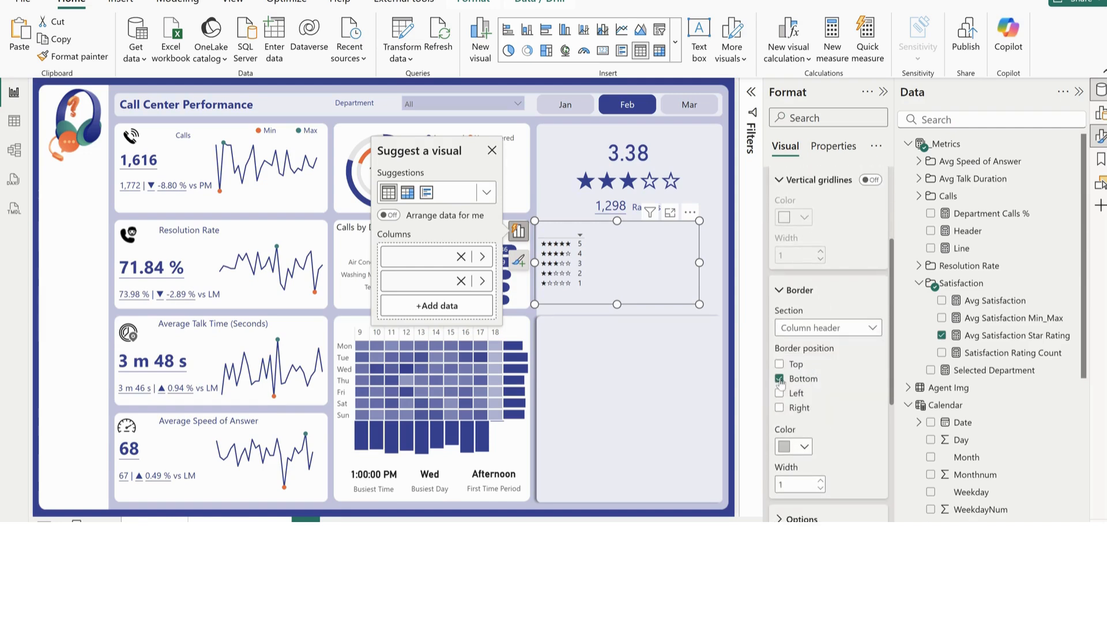
{"action": "left_click", "coordinate": [818, 332]}
{"action": "left_click", "coordinate": [808, 380]}
{"action": "left_click", "coordinate": [828, 323]}
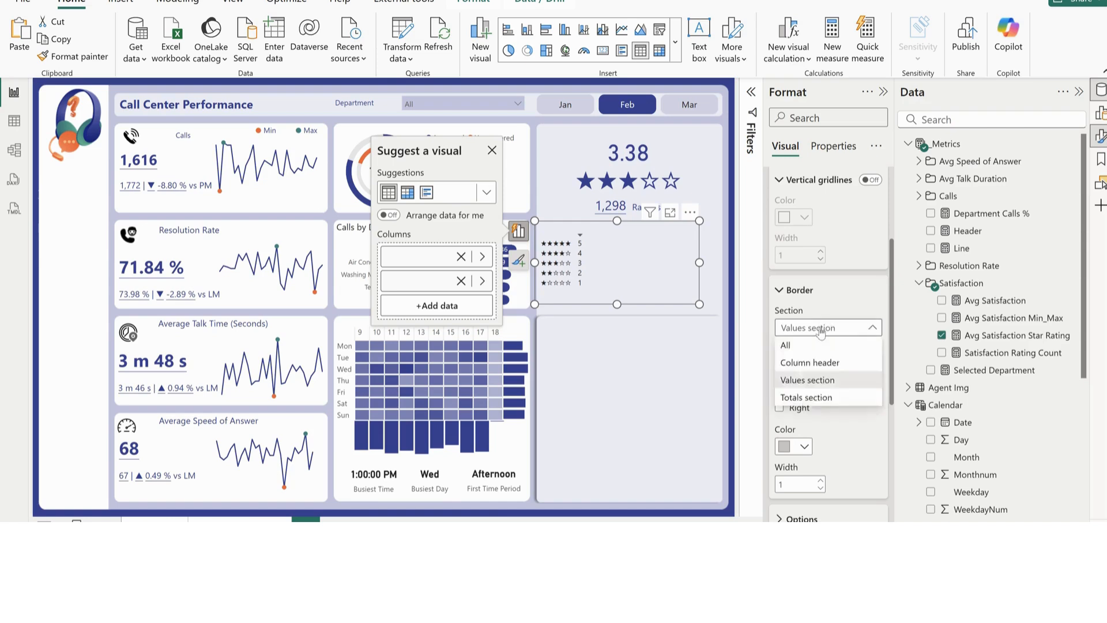
{"action": "left_click", "coordinate": [807, 399]}
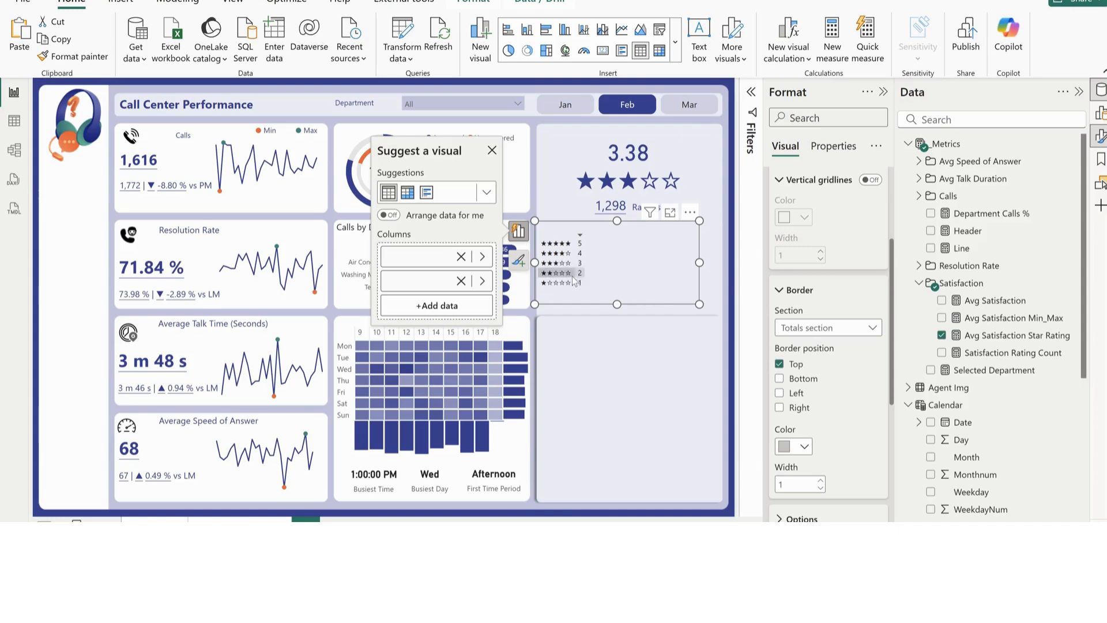
{"action": "scroll", "coordinate": [810, 346], "scroll_direction": "up", "scroll_amount": 3}
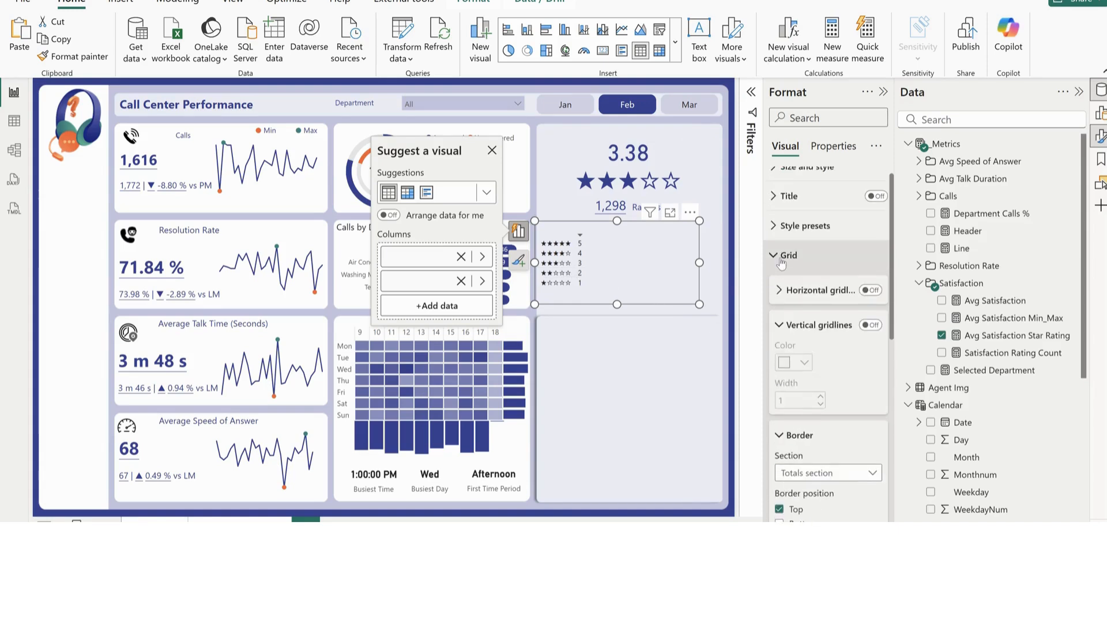
{"action": "left_click", "coordinate": [813, 254]}
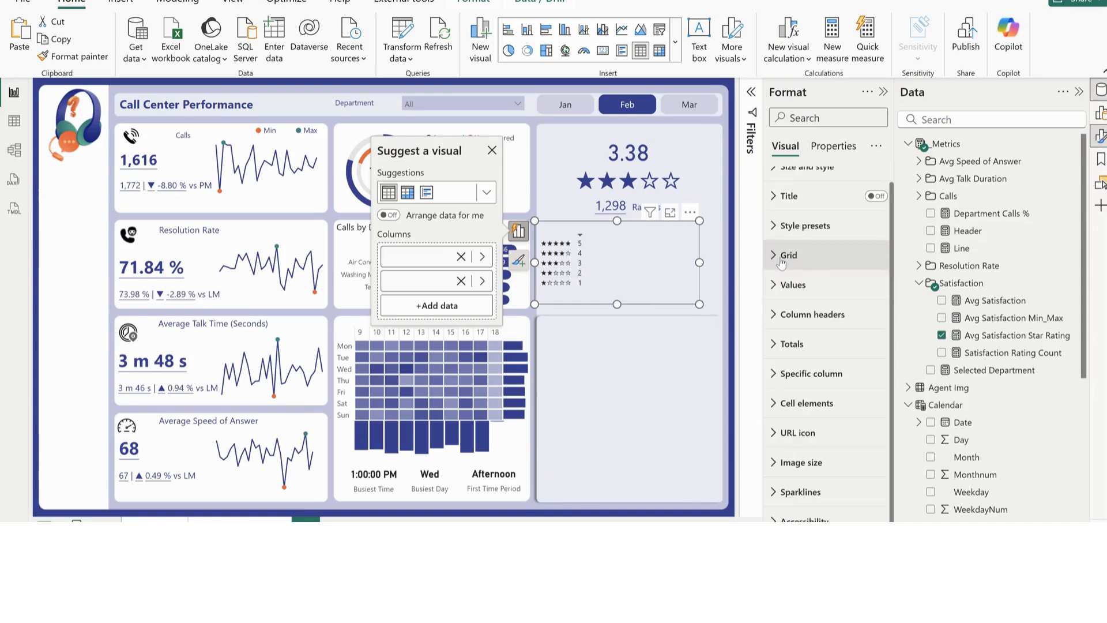
Set the rating table's column header text color to #EDEDF5 so it blends into the background
{"action": "left_click", "coordinate": [814, 314]}
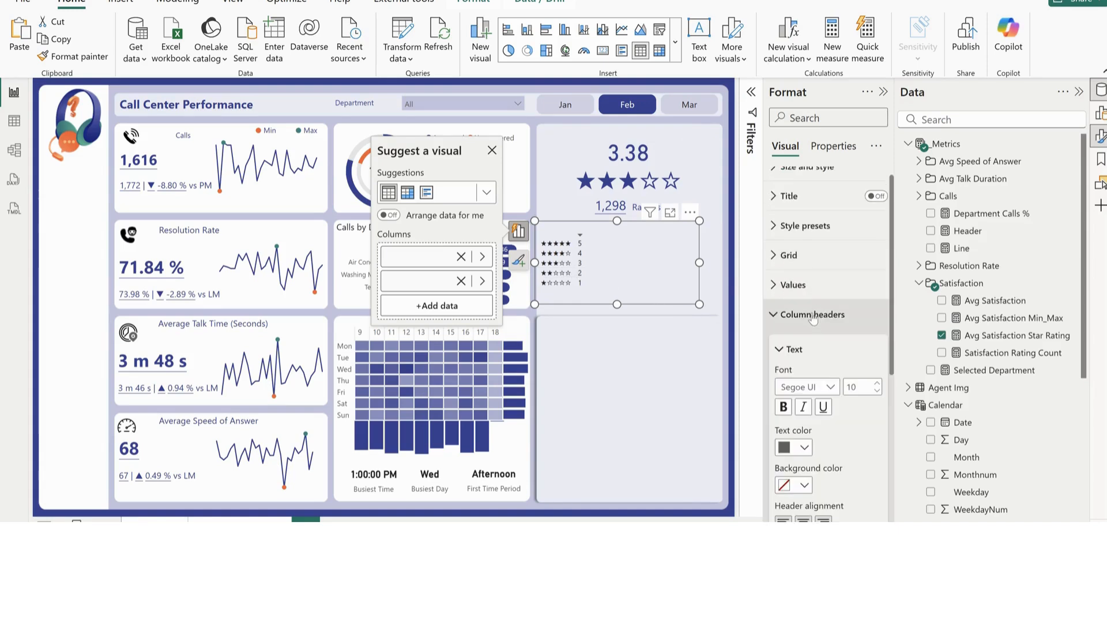
{"action": "left_click", "coordinate": [803, 447]}
{"action": "left_click", "coordinate": [828, 415]}
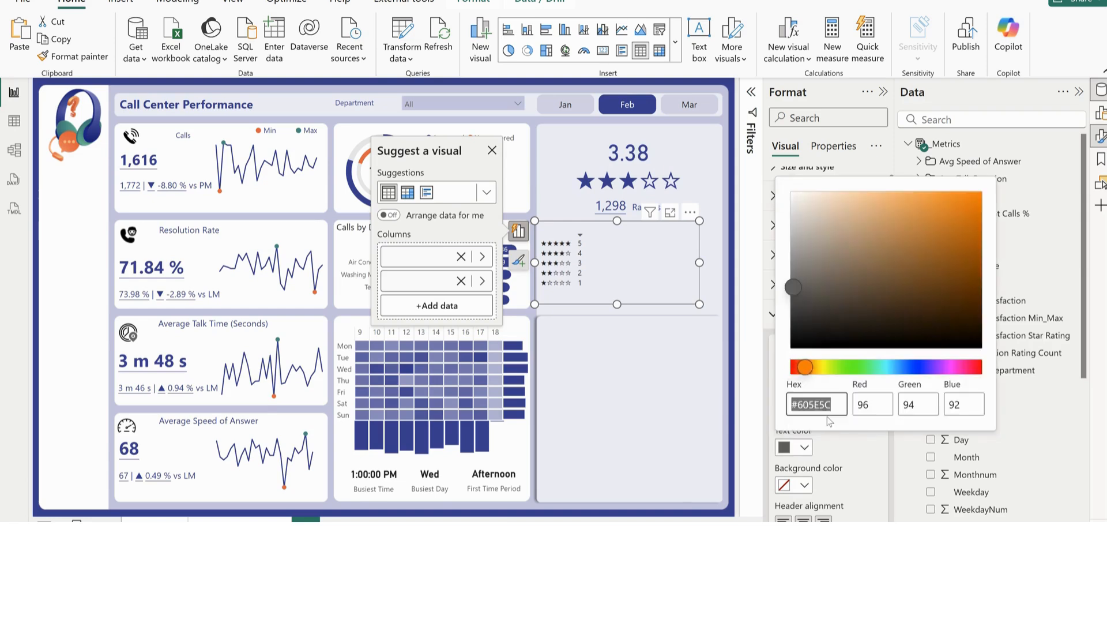
{"action": "type", "text": "#EDEDF5"}
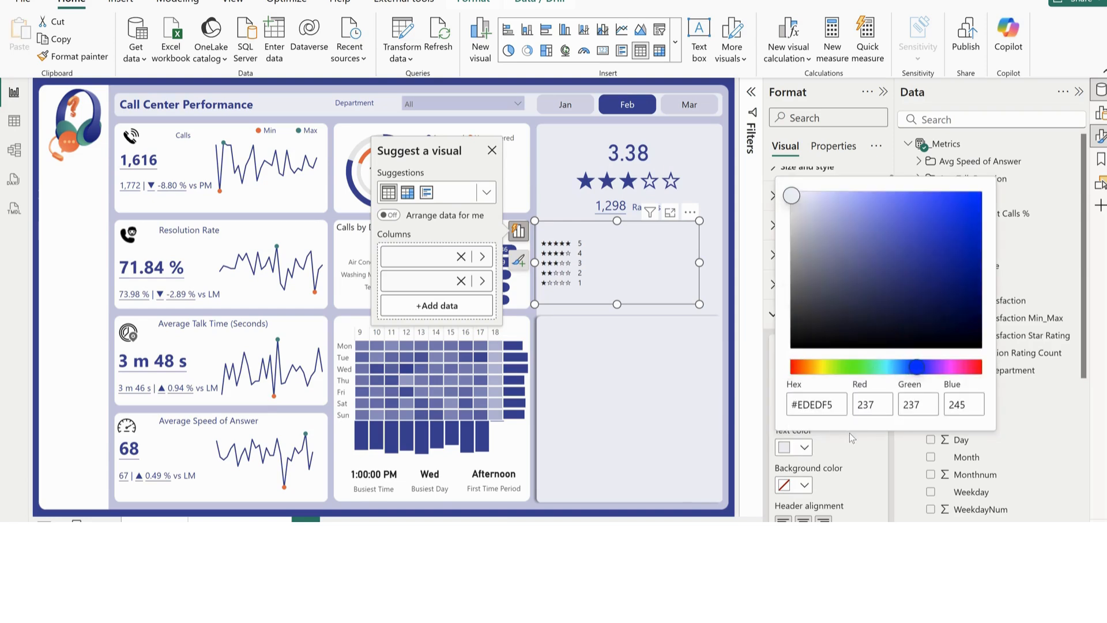
{"action": "left_click", "coordinate": [708, 279]}
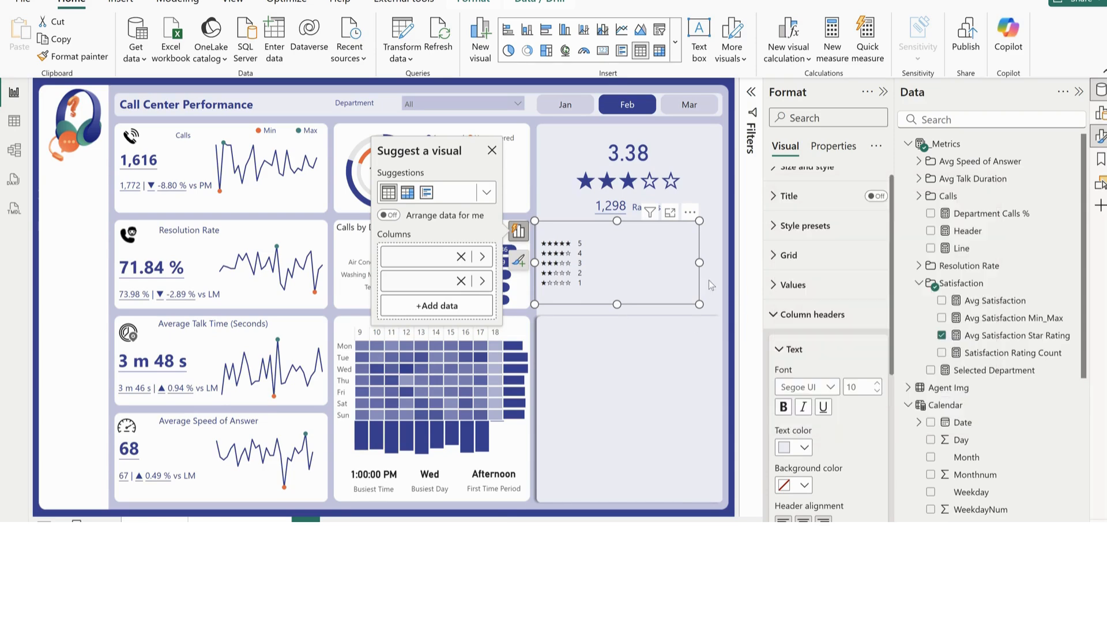
{"action": "left_click", "coordinate": [794, 316]}
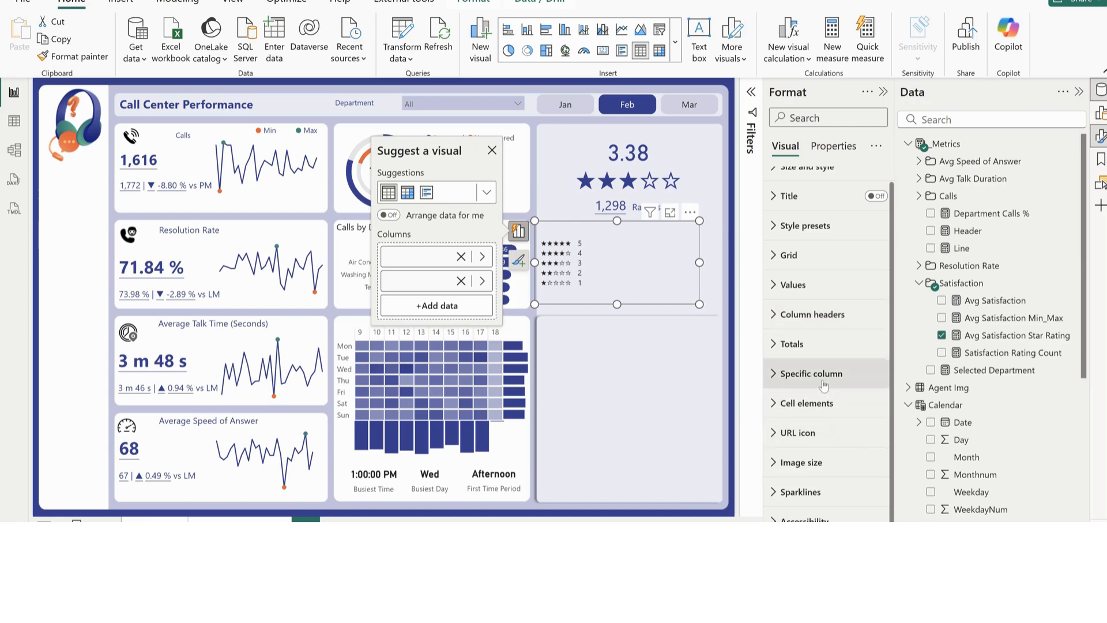
{"action": "left_click", "coordinate": [823, 385]}
{"action": "scroll", "coordinate": [815, 375], "scroll_direction": "down", "scroll_amount": 1}
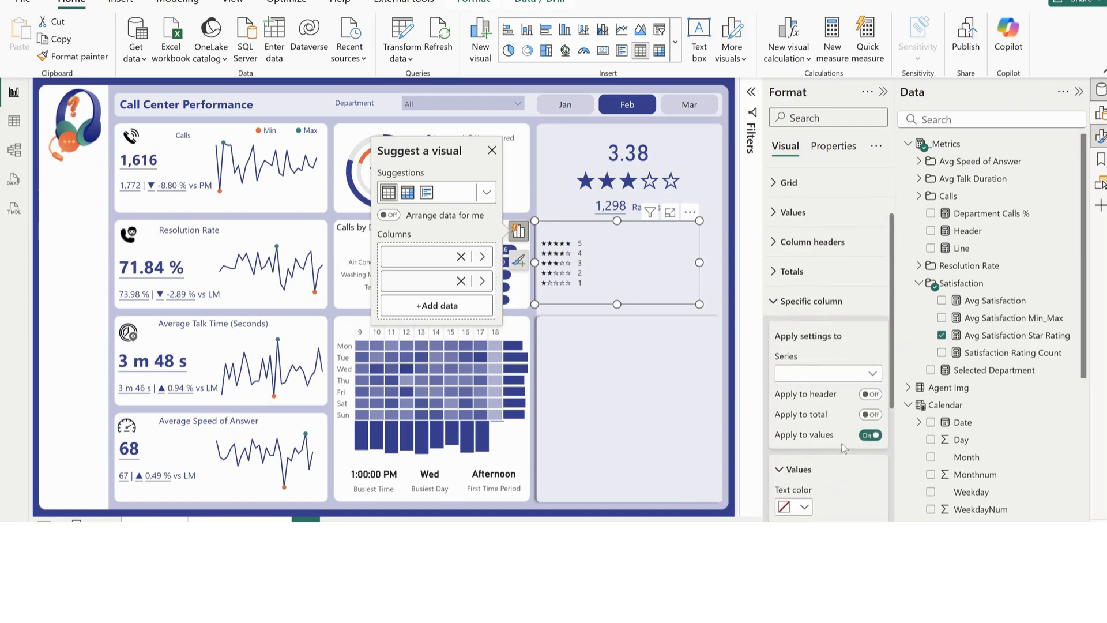
{"action": "left_click", "coordinate": [814, 374]}
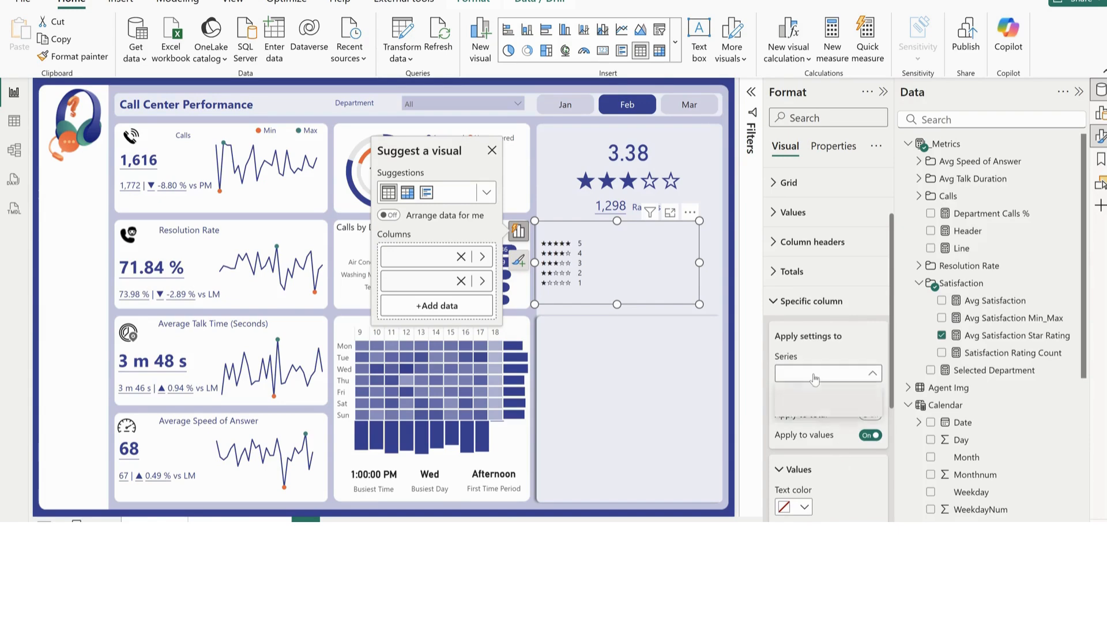
{"action": "left_click", "coordinate": [814, 375]}
{"action": "scroll", "coordinate": [840, 480], "scroll_direction": "down", "scroll_amount": 2}
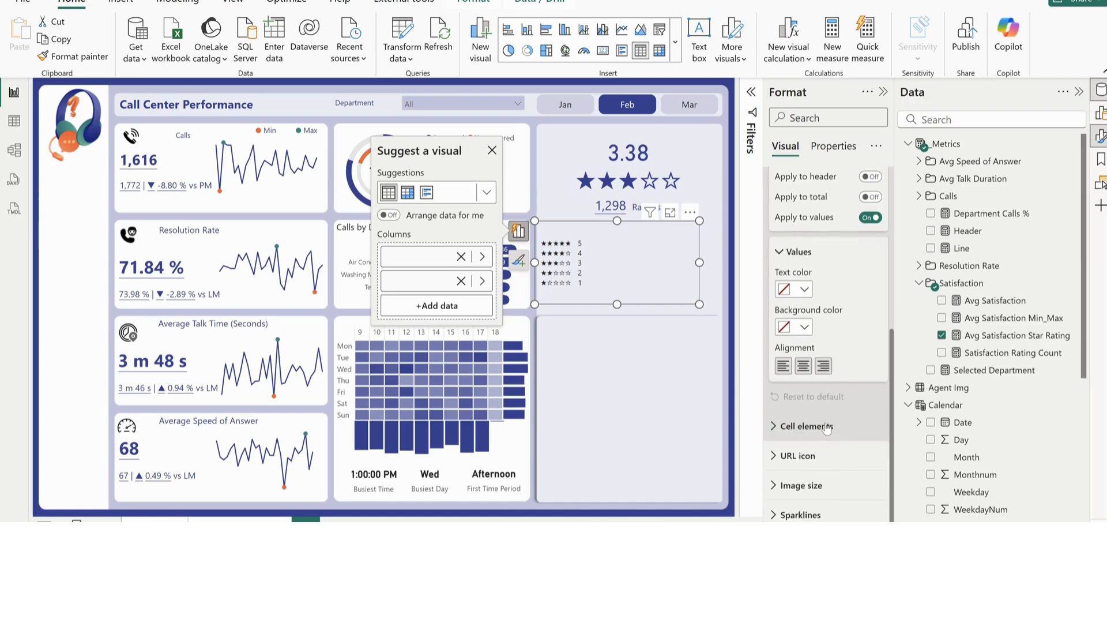
{"action": "scroll", "coordinate": [825, 425], "scroll_direction": "up", "scroll_amount": 5}
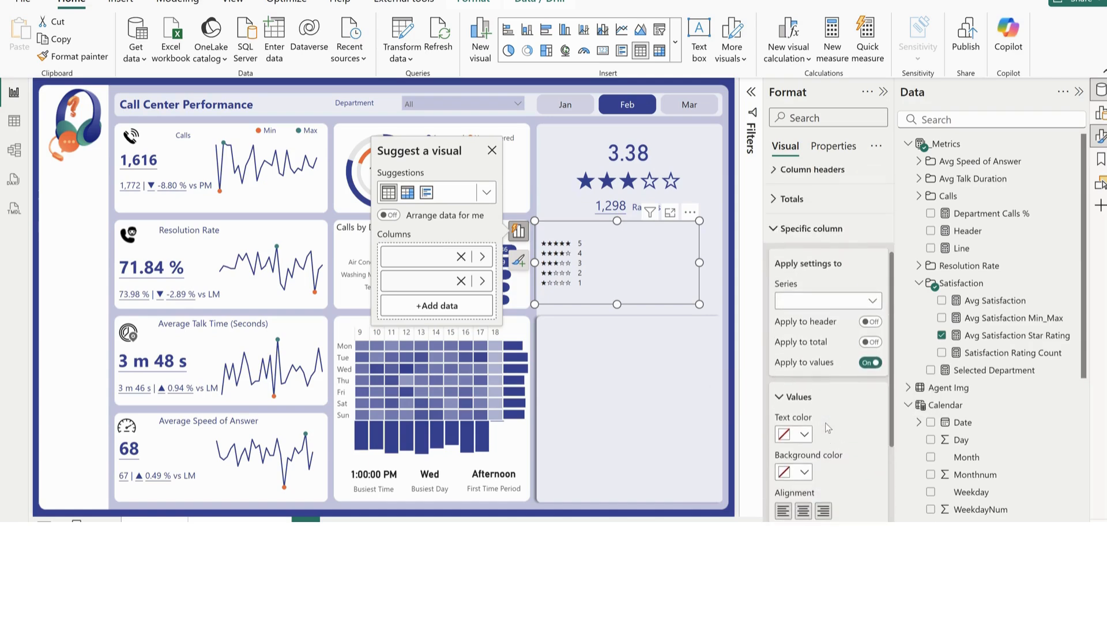
{"action": "left_click", "coordinate": [799, 321]}
Set the rating table's values to font size 12 and bold
{"action": "left_click", "coordinate": [794, 300]}
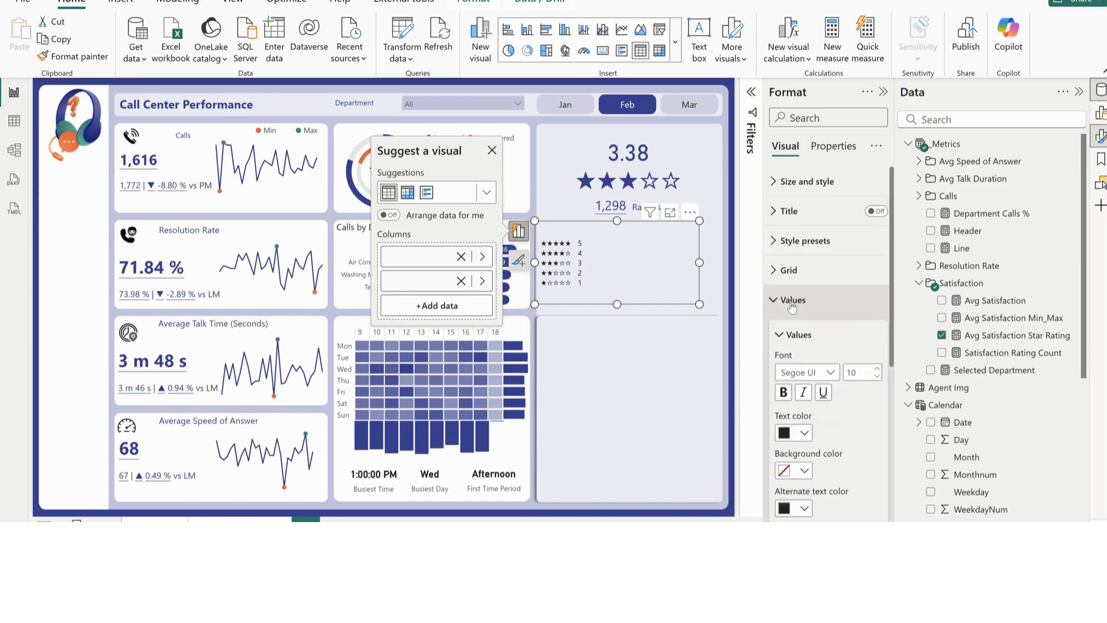
{"action": "scroll", "coordinate": [830, 289], "scroll_direction": "down", "scroll_amount": 2}
{"action": "left_click", "coordinate": [876, 226]}
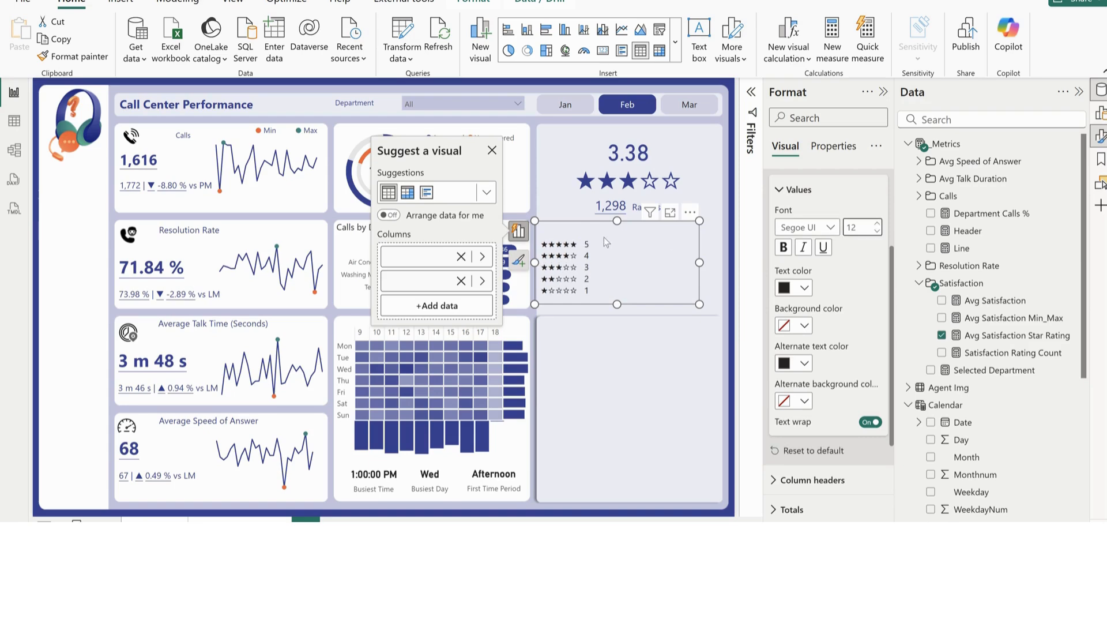
{"action": "left_click", "coordinate": [786, 249]}
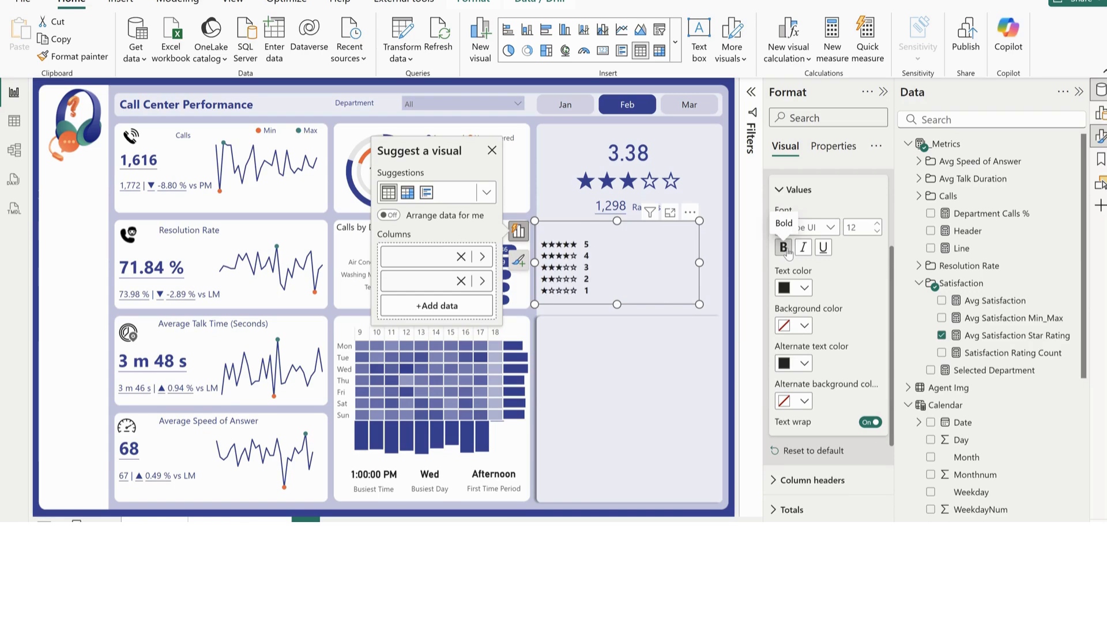
Set both the text color and the alternate text color of the rating table's values to the report's dark blue
{"action": "left_click", "coordinate": [804, 288]}
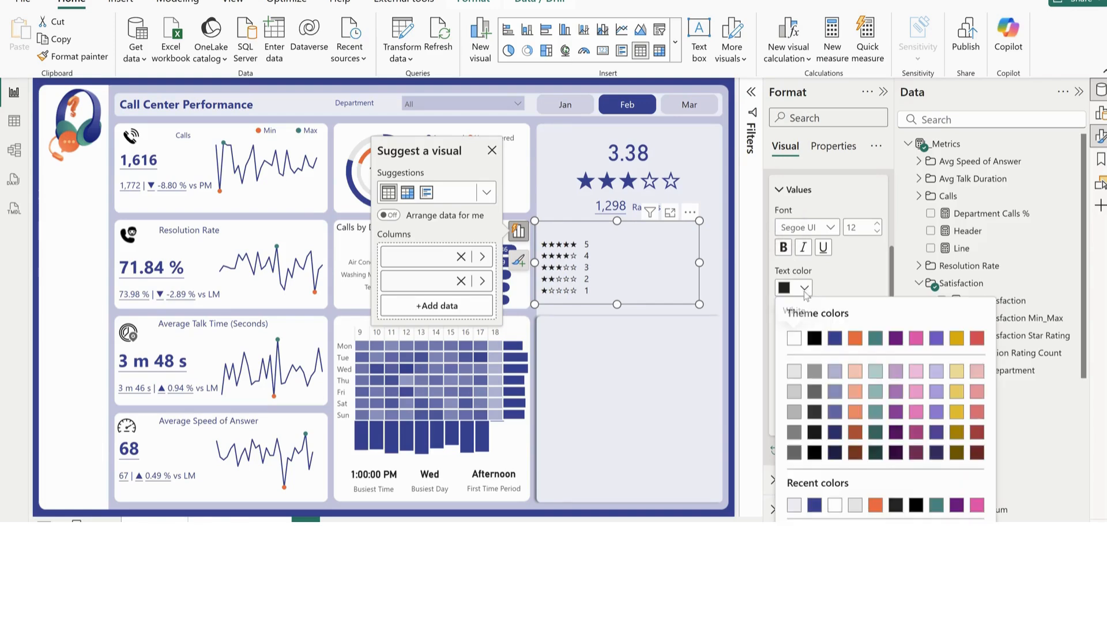
{"action": "left_click", "coordinate": [815, 506]}
{"action": "left_click", "coordinate": [805, 364]}
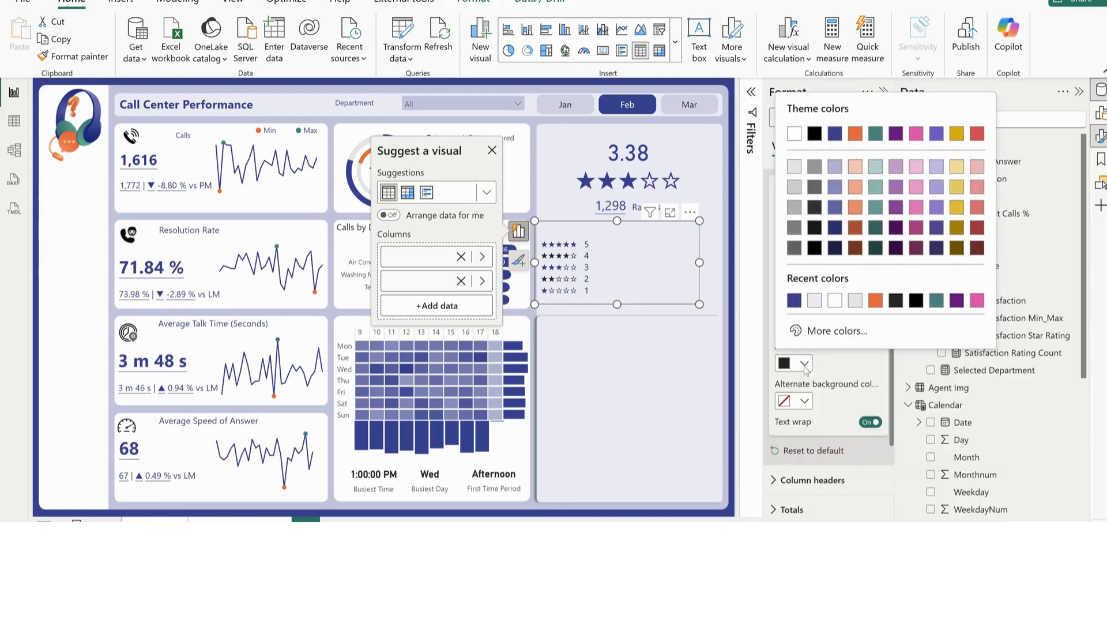
{"action": "left_click", "coordinate": [794, 300]}
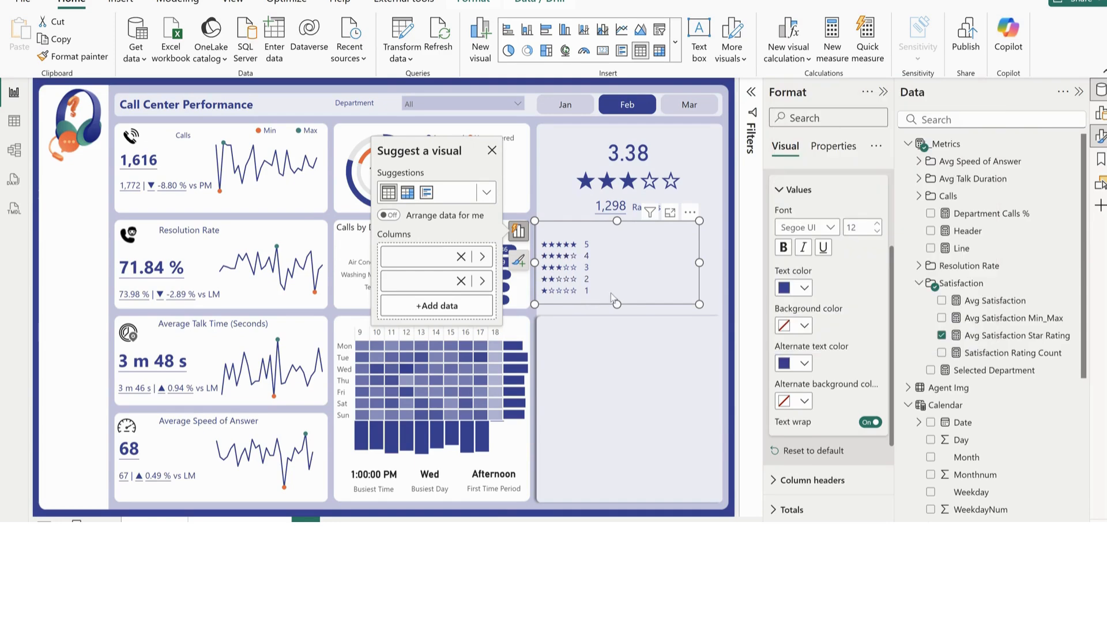
{"action": "left_click", "coordinate": [707, 267]}
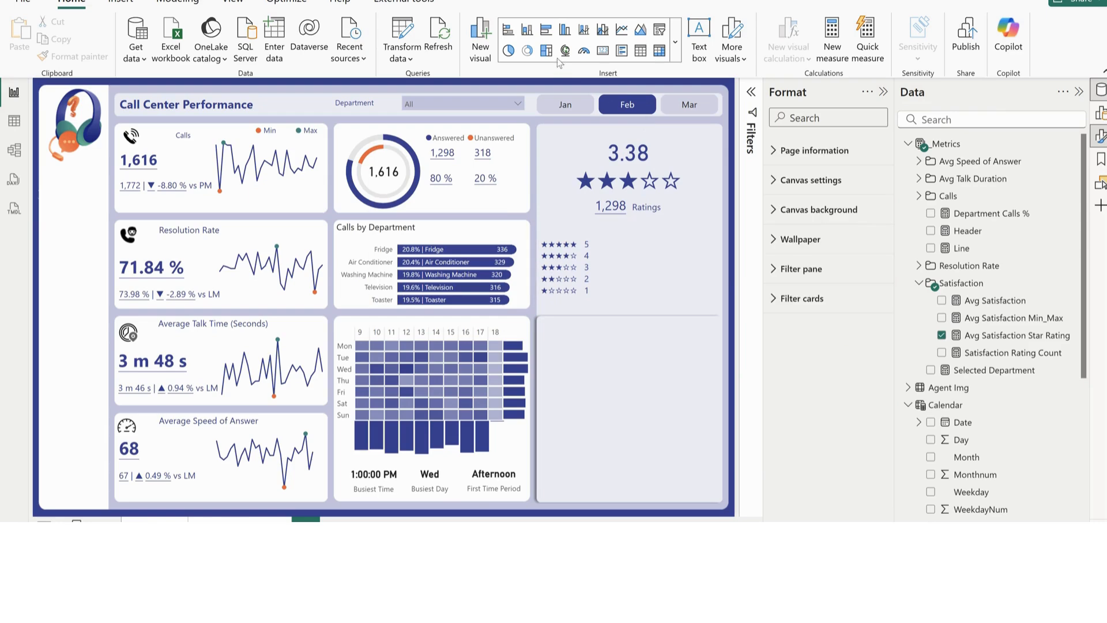
Insert a clustered bar chart below the rating table with Satisfaction rating on the Y-axis and Satisfaction Rating Count on the X-axis
{"action": "left_click", "coordinate": [548, 34]}
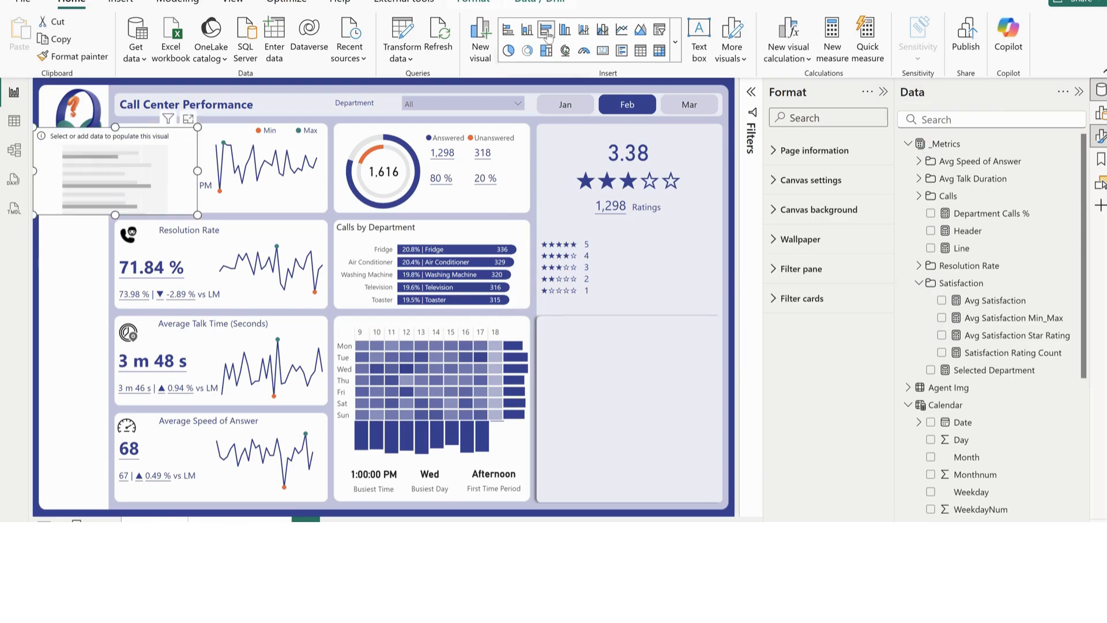
{"action": "left_click_drag", "start_coordinate": [101, 172], "coordinate": [610, 365]}
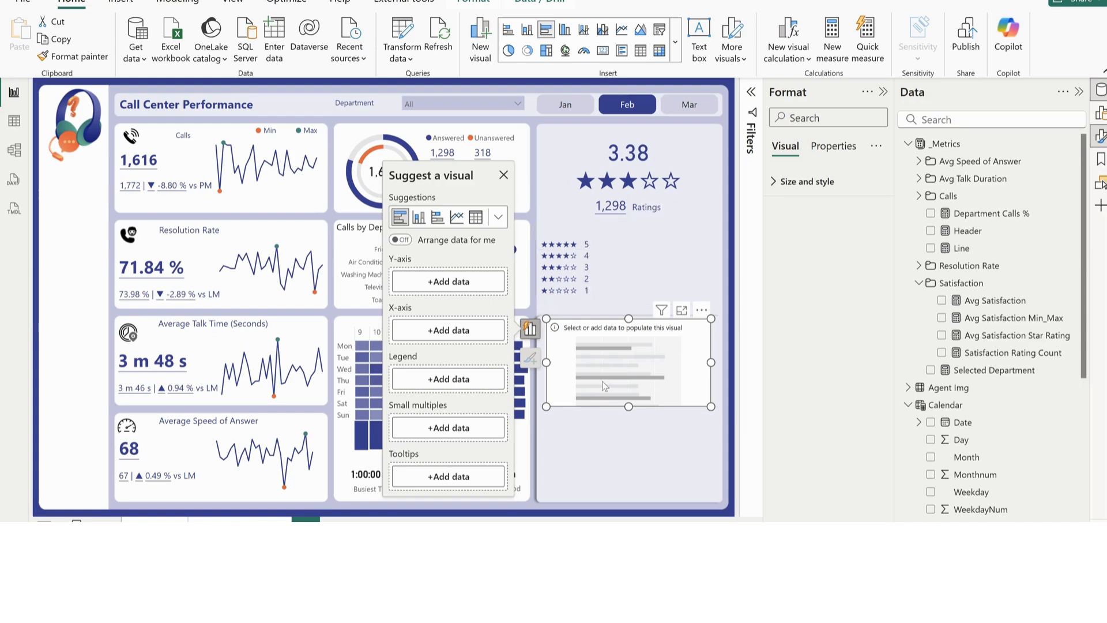
{"action": "scroll", "coordinate": [986, 481], "scroll_direction": "down", "scroll_amount": 3}
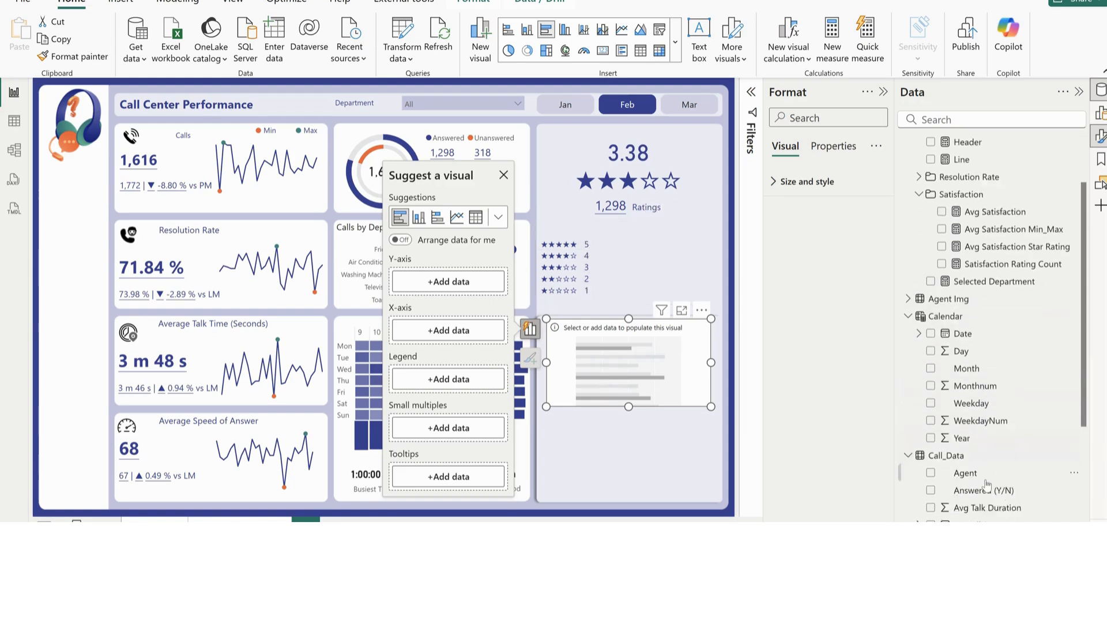
{"action": "scroll", "coordinate": [986, 483], "scroll_direction": "down", "scroll_amount": 5}
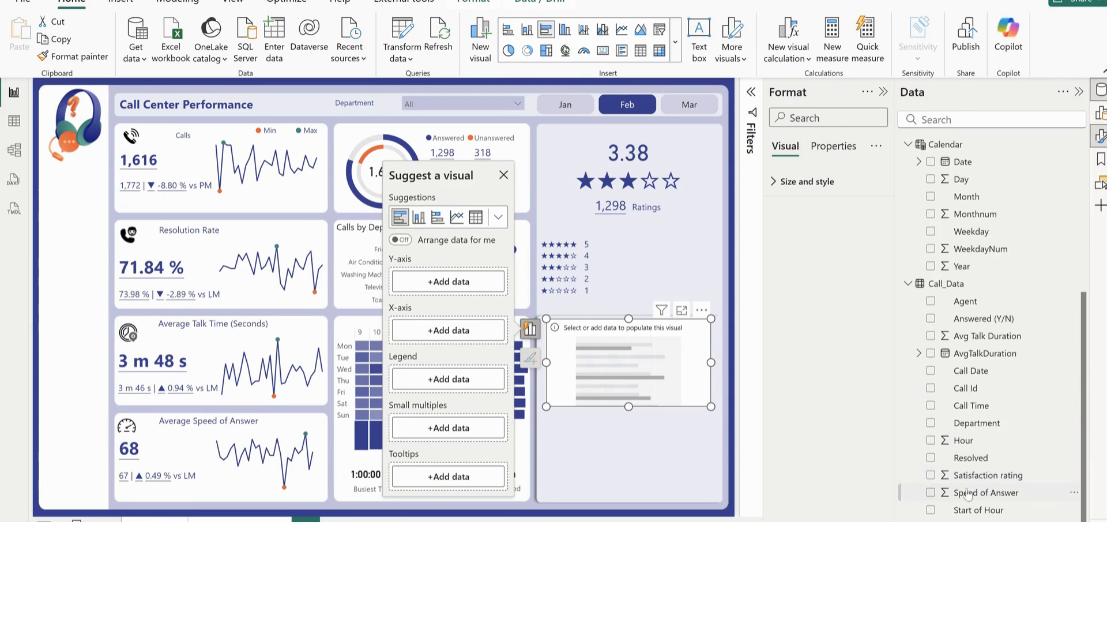
{"action": "left_click", "coordinate": [930, 475]}
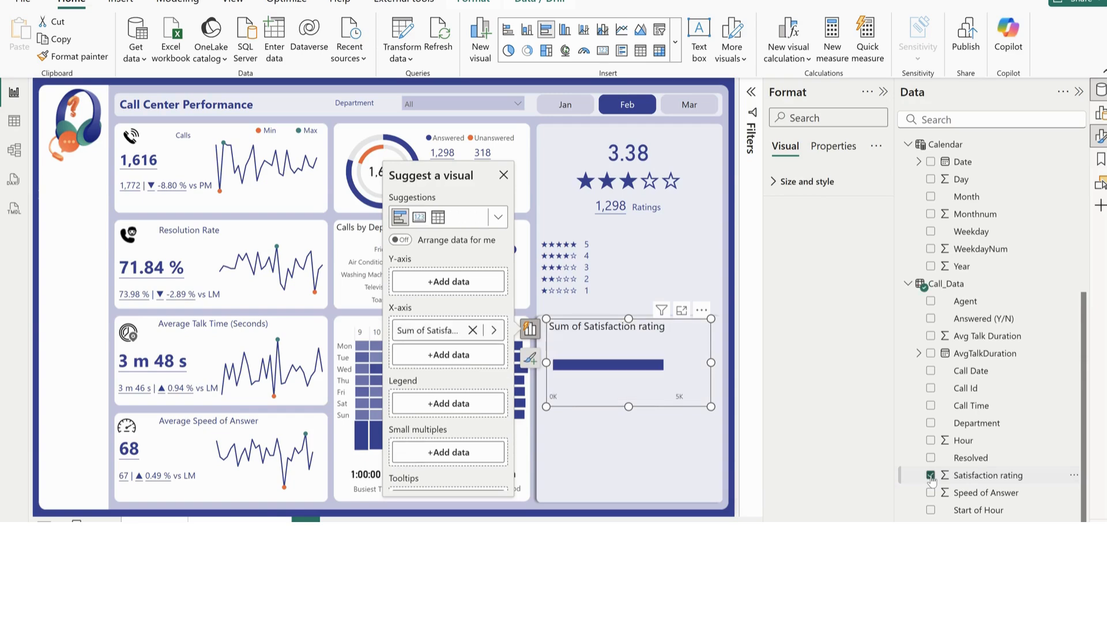
{"action": "scroll", "coordinate": [1011, 389], "scroll_direction": "up", "scroll_amount": 5}
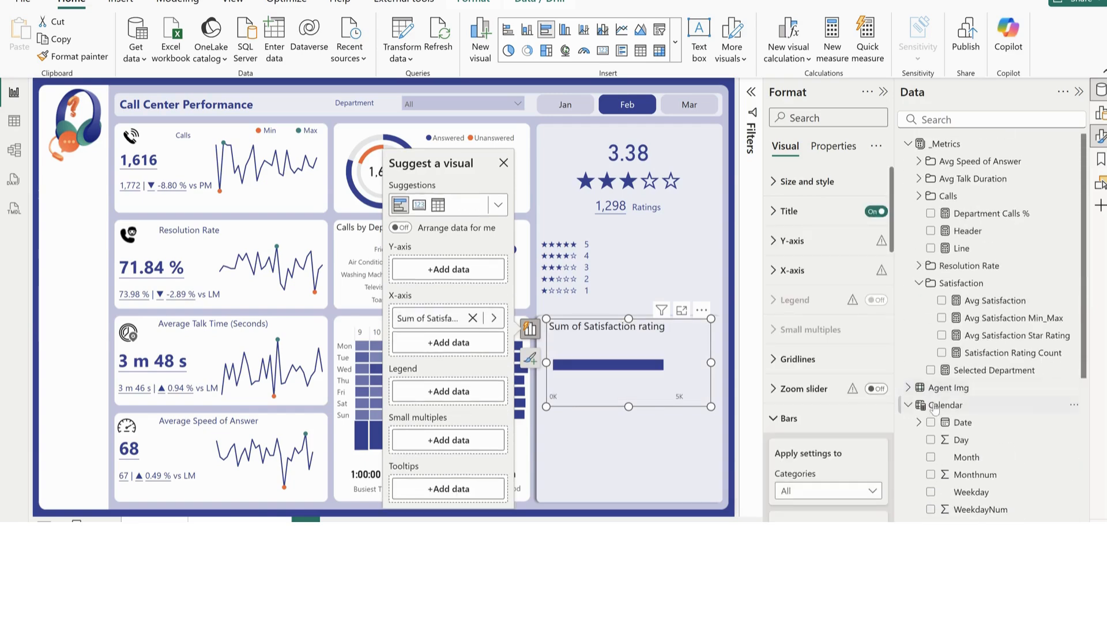
{"action": "left_click", "coordinate": [941, 353]}
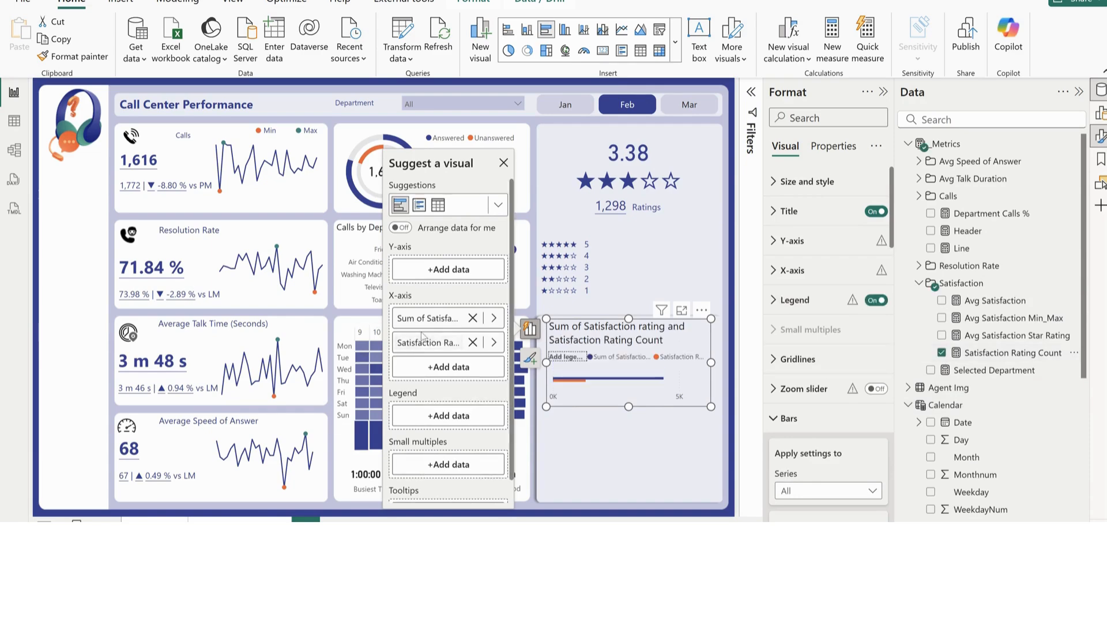
{"action": "left_click_drag", "start_coordinate": [428, 324], "coordinate": [436, 276]}
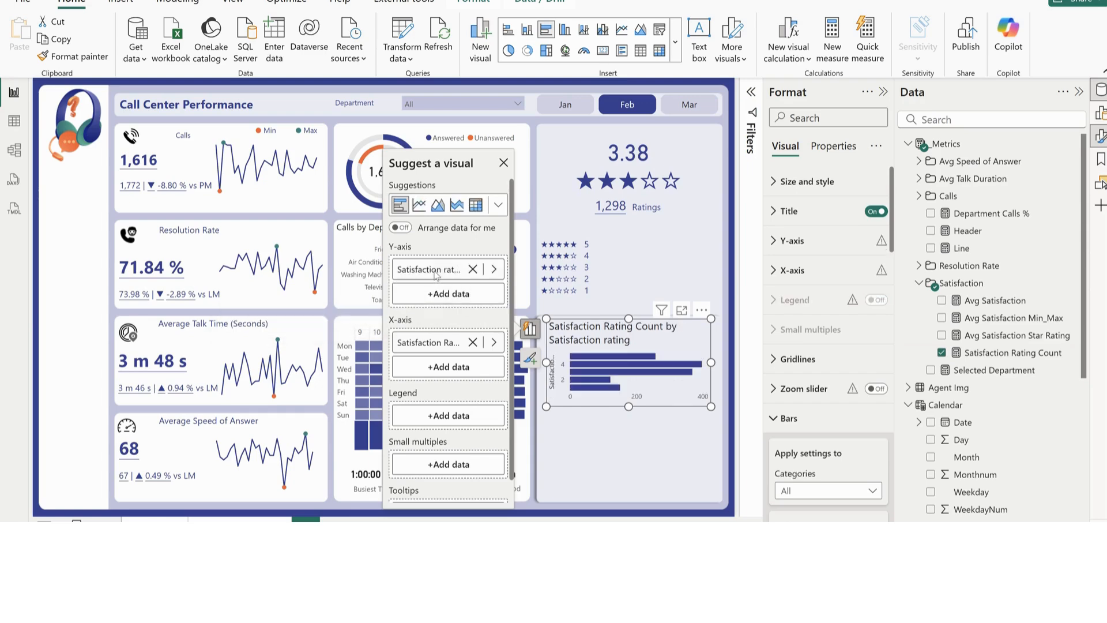
Stretch the bar chart down to the card's lower edge and turn off its title plus the Y-axis title and values
{"action": "left_click_drag", "start_coordinate": [627, 404], "coordinate": [630, 497]}
{"action": "left_click", "coordinate": [560, 422]}
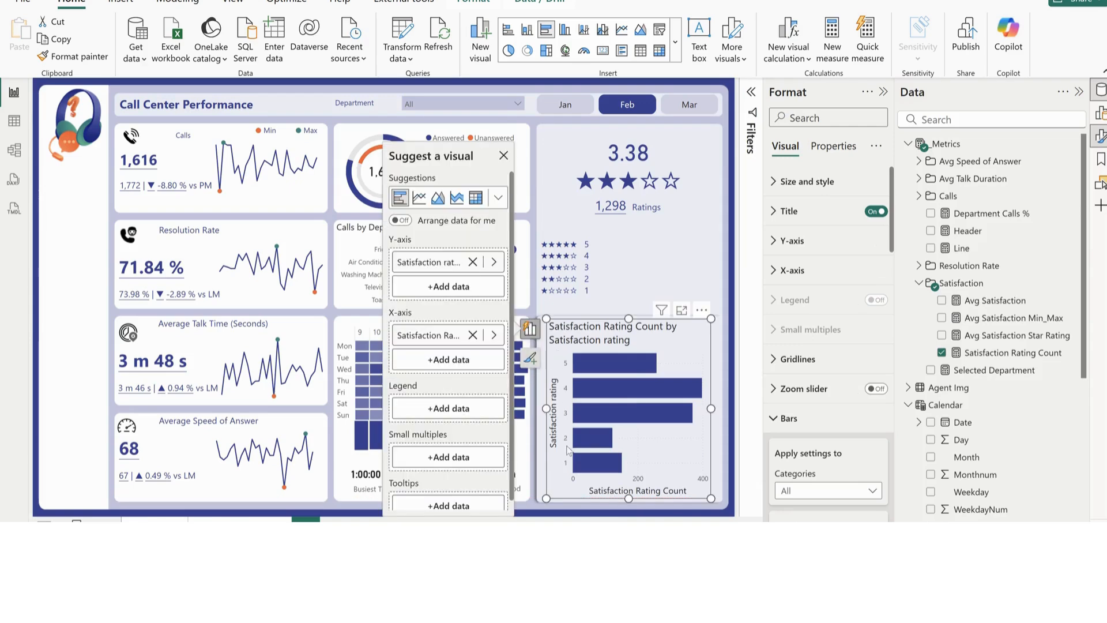
{"action": "left_click", "coordinate": [875, 211]}
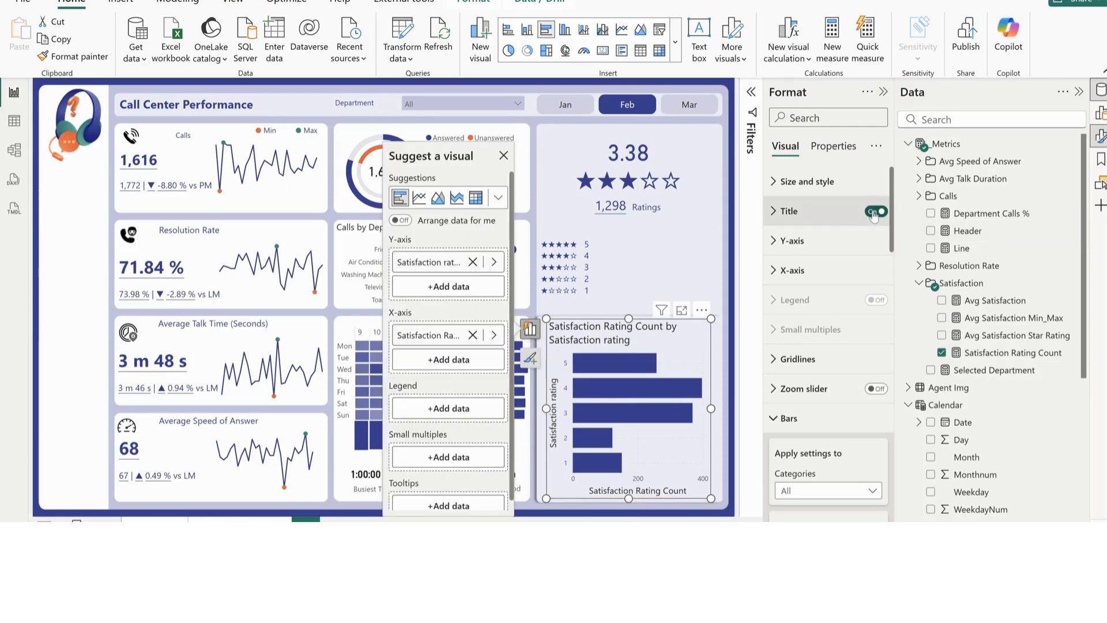
{"action": "left_click", "coordinate": [809, 241]}
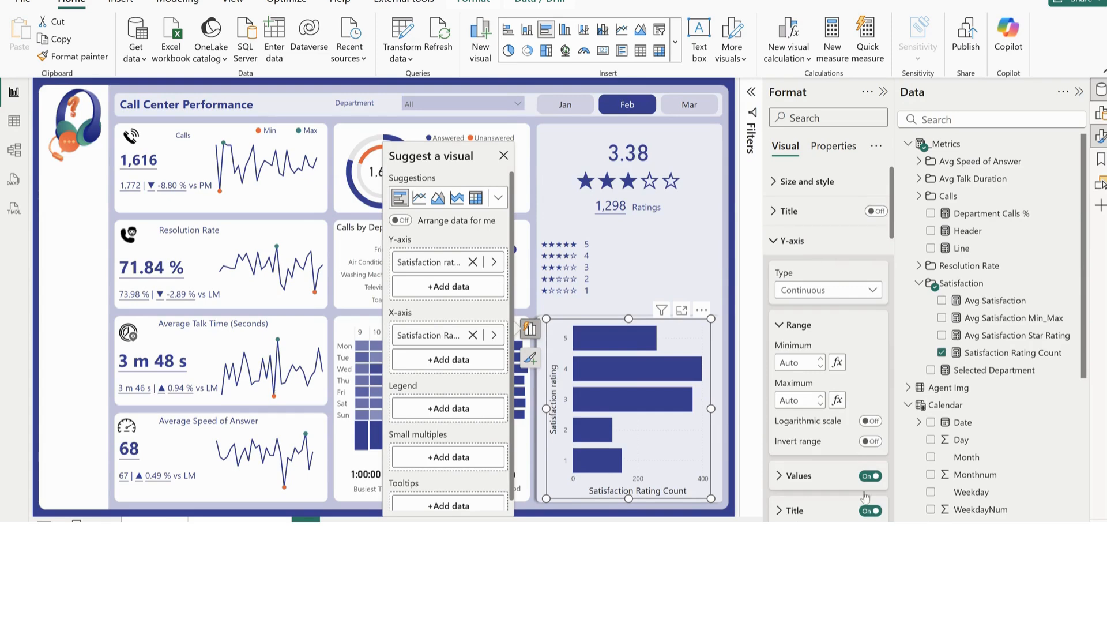
{"action": "left_click", "coordinate": [870, 511]}
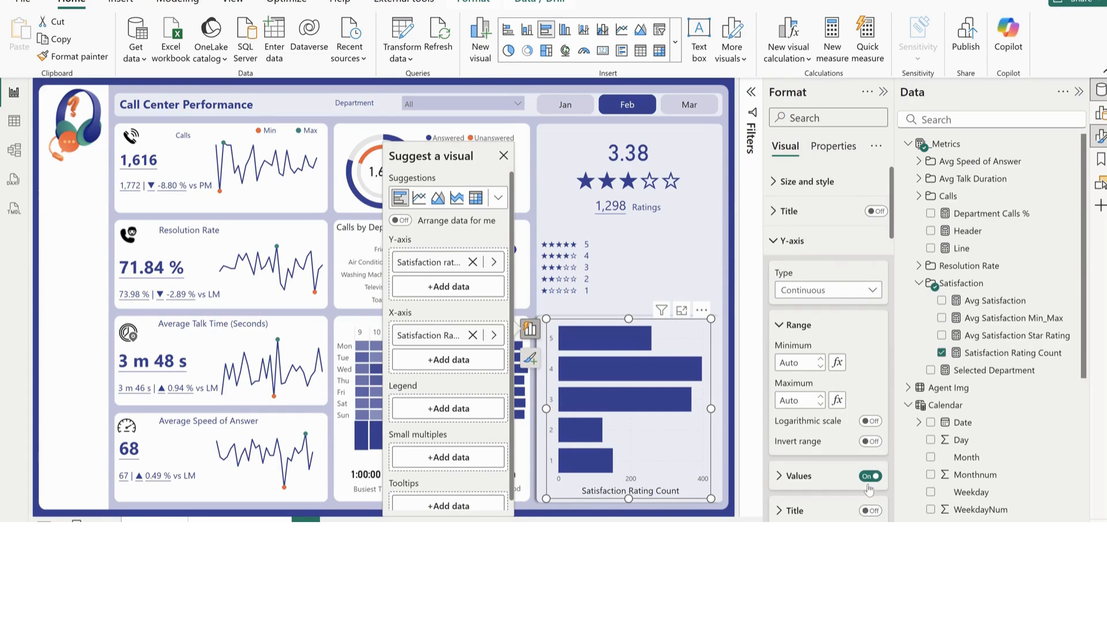
{"action": "left_click", "coordinate": [869, 478]}
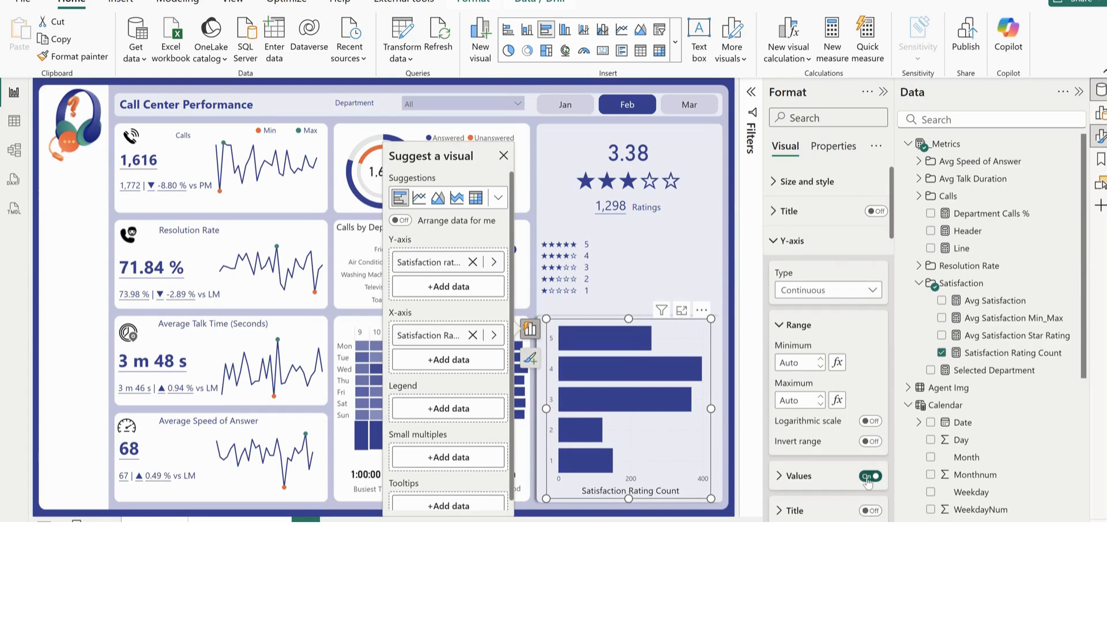
{"action": "left_click", "coordinate": [802, 248]}
Turn off the X-axis values and title of the satisfaction bar chart
{"action": "left_click", "coordinate": [795, 269]}
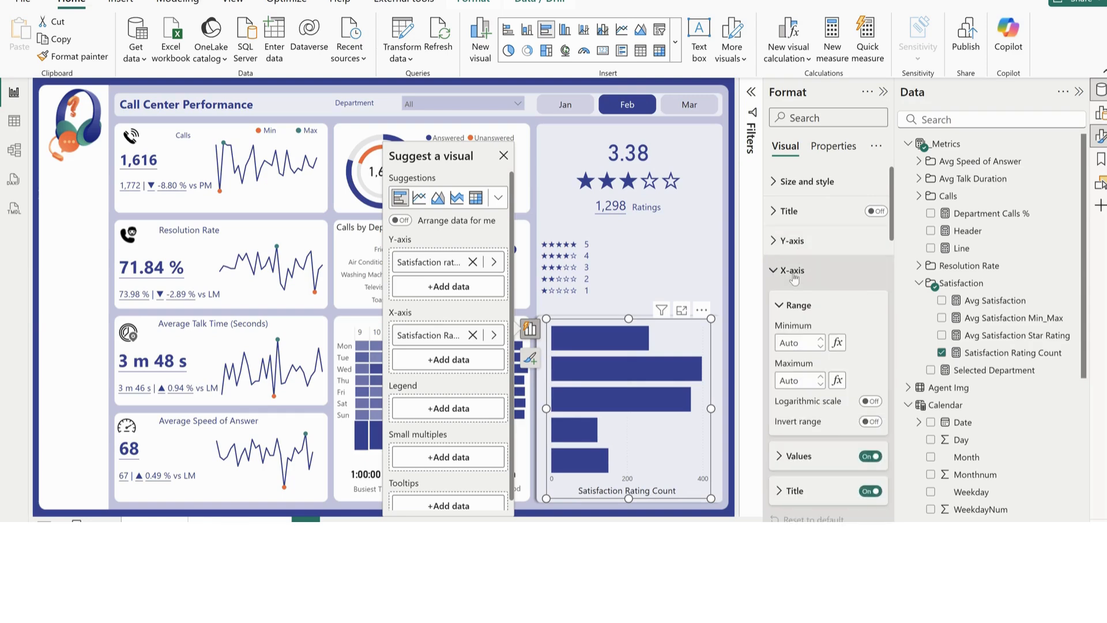
{"action": "left_click", "coordinate": [869, 457]}
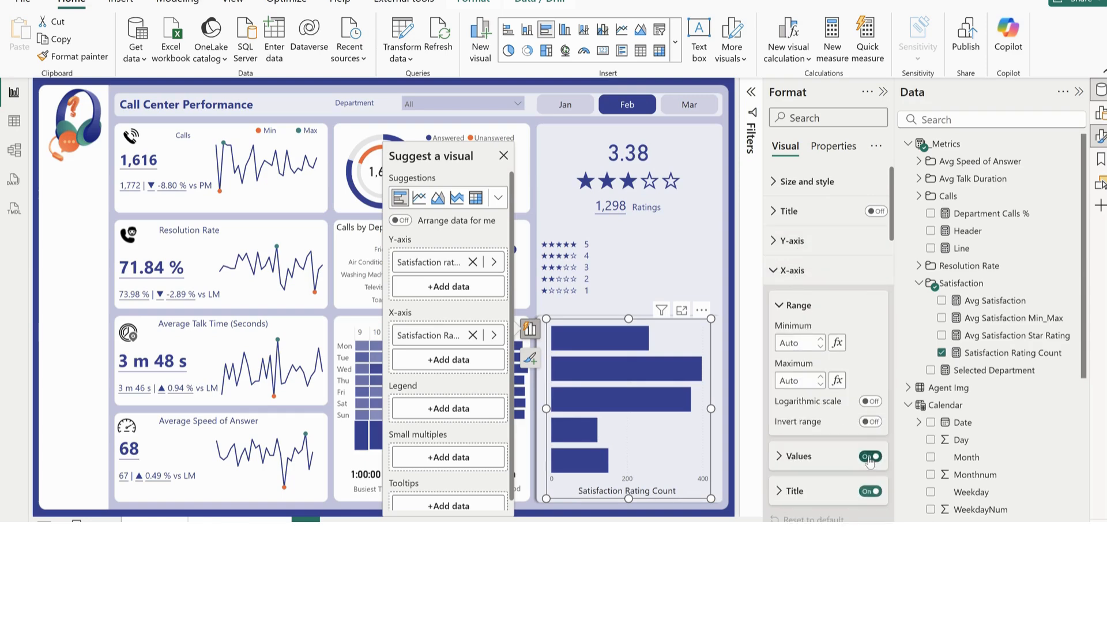
{"action": "left_click", "coordinate": [868, 492]}
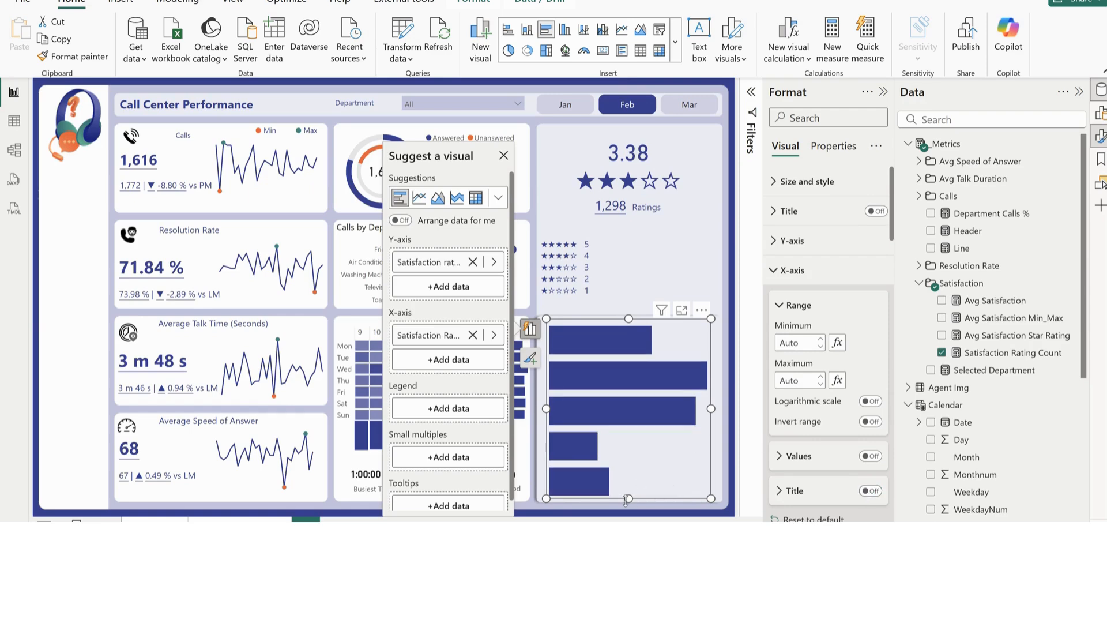
Shrink the bar chart, place it beside the star rating table, and widen it to nearly the card's edge
{"action": "left_click_drag", "start_coordinate": [629, 498], "coordinate": [641, 383]}
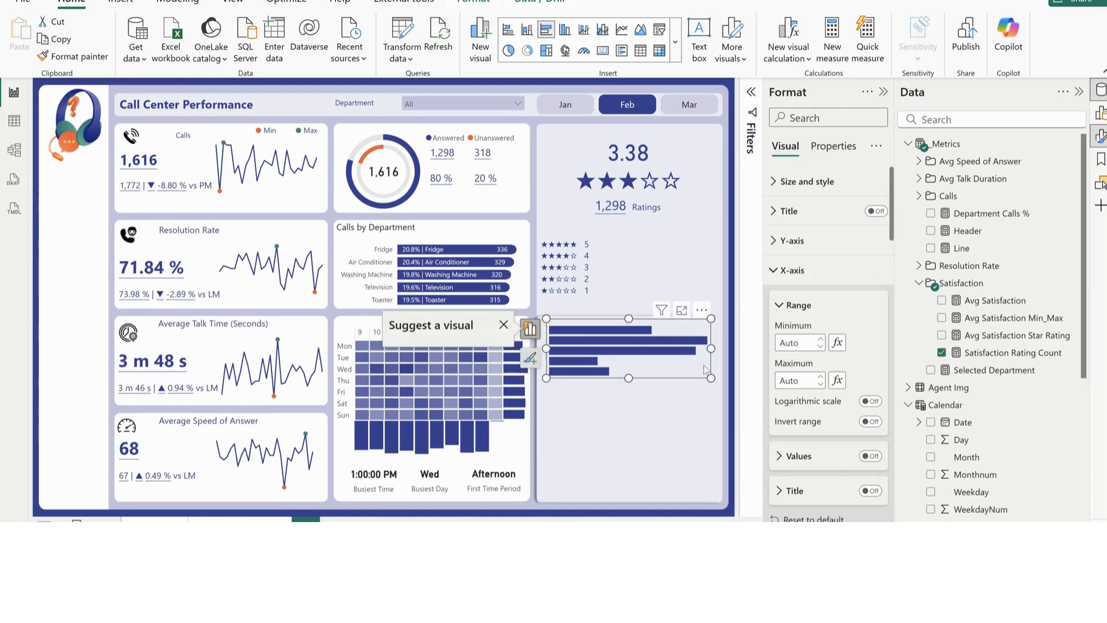
{"action": "left_click_drag", "start_coordinate": [709, 347], "coordinate": [635, 300]}
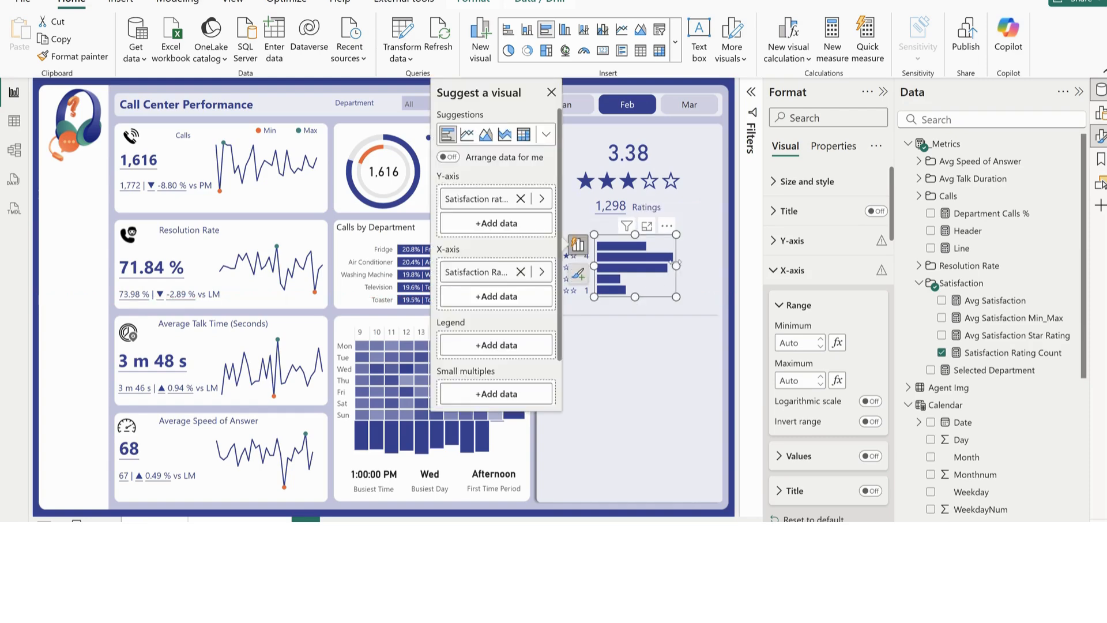
{"action": "left_click_drag", "start_coordinate": [676, 266], "coordinate": [712, 272]}
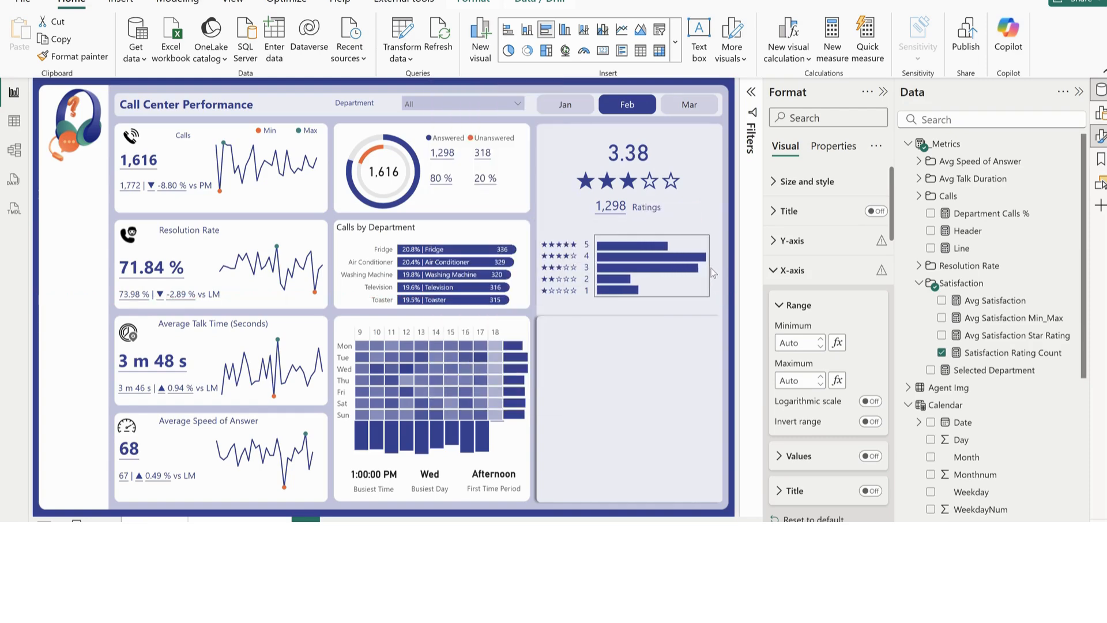
{"action": "left_click", "coordinate": [684, 284]}
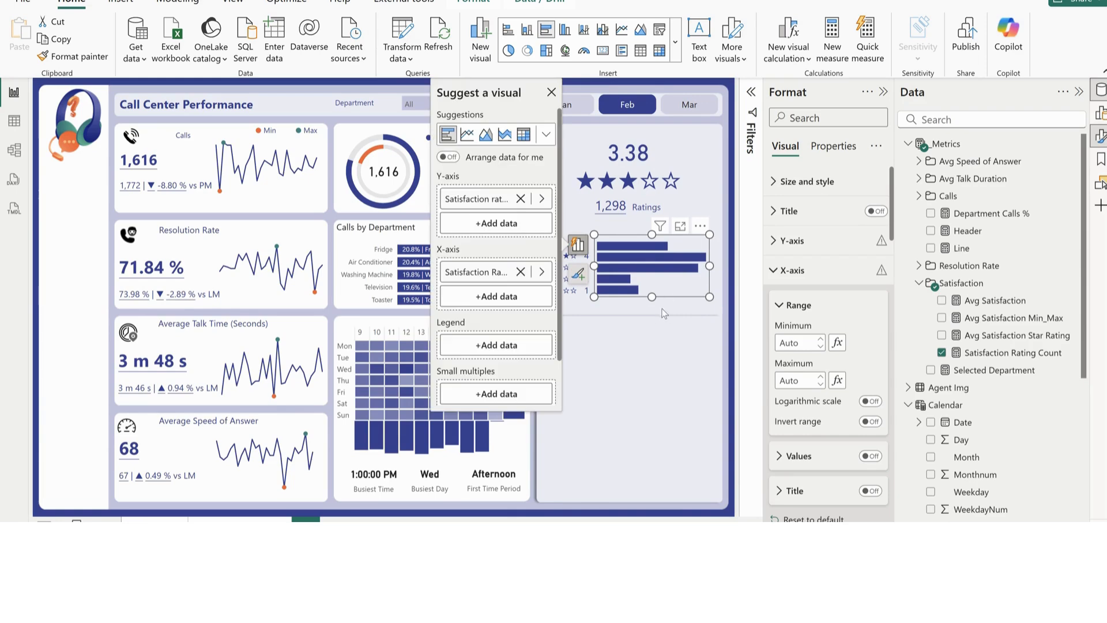
{"action": "left_click", "coordinate": [669, 299]}
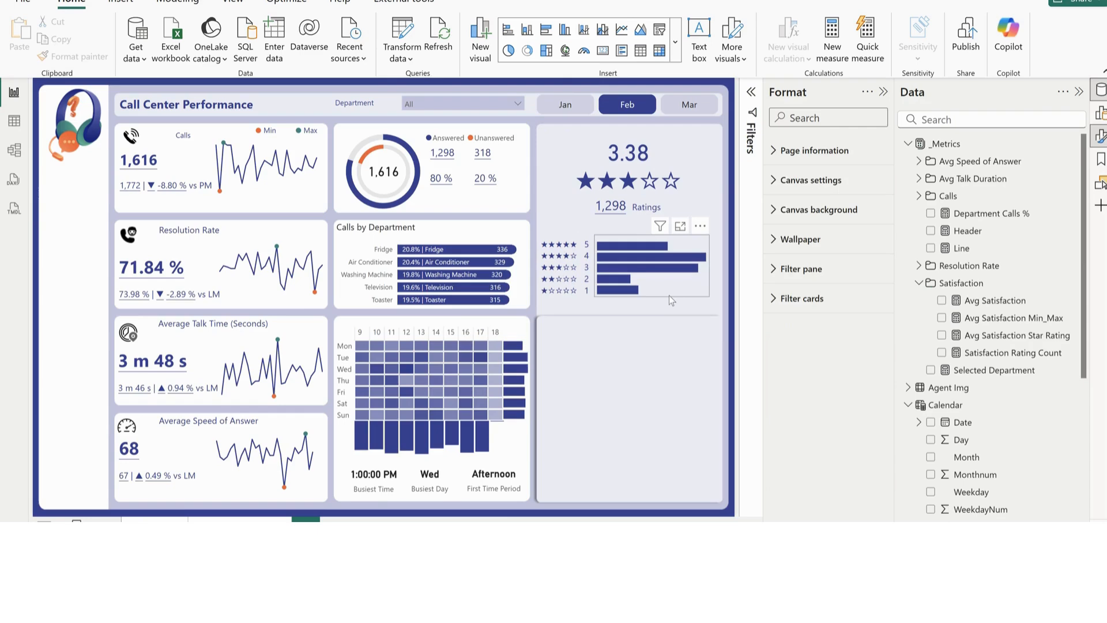
{"action": "left_click", "coordinate": [668, 295]}
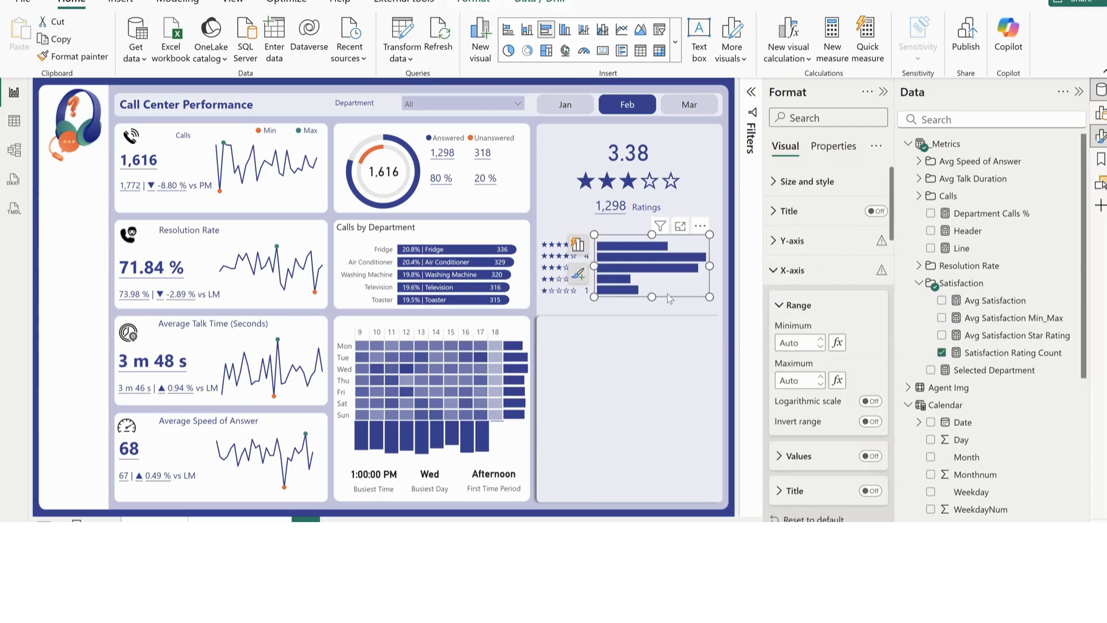
Nudge the bar chart slightly left and up and extend its lower edge to align the bars with the star rows
{"action": "key", "text": "Left"}
{"action": "key", "text": "Left"}
{"action": "key", "text": "Left"}
{"action": "key", "text": "Left"}
{"action": "key", "text": "Left"}
{"action": "key", "text": "Left"}
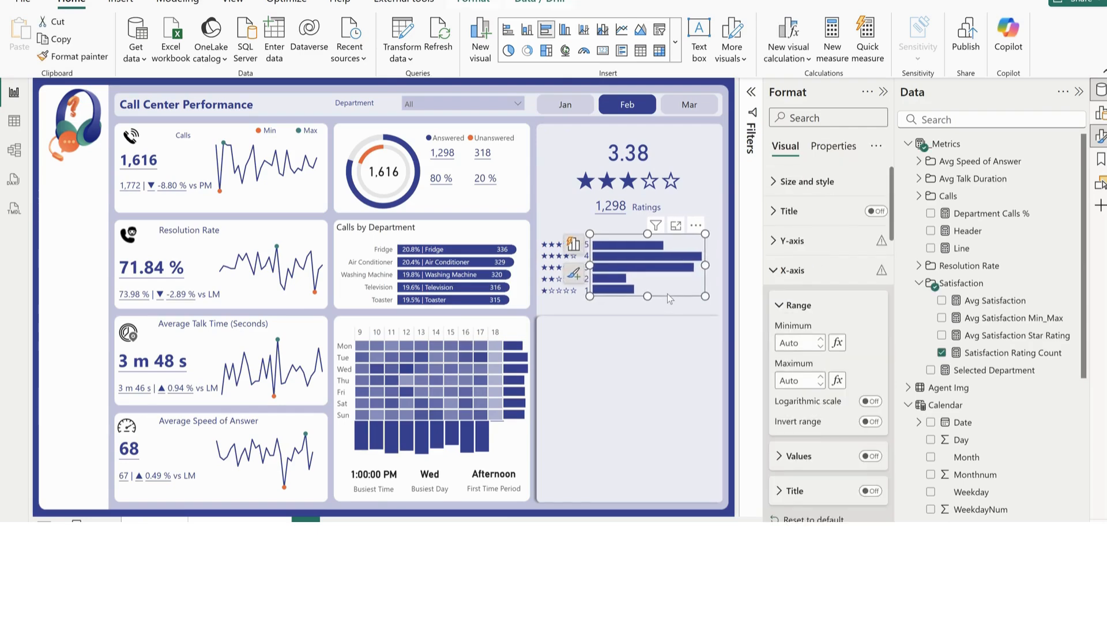
{"action": "key", "text": "Left"}
{"action": "key", "text": "Up"}
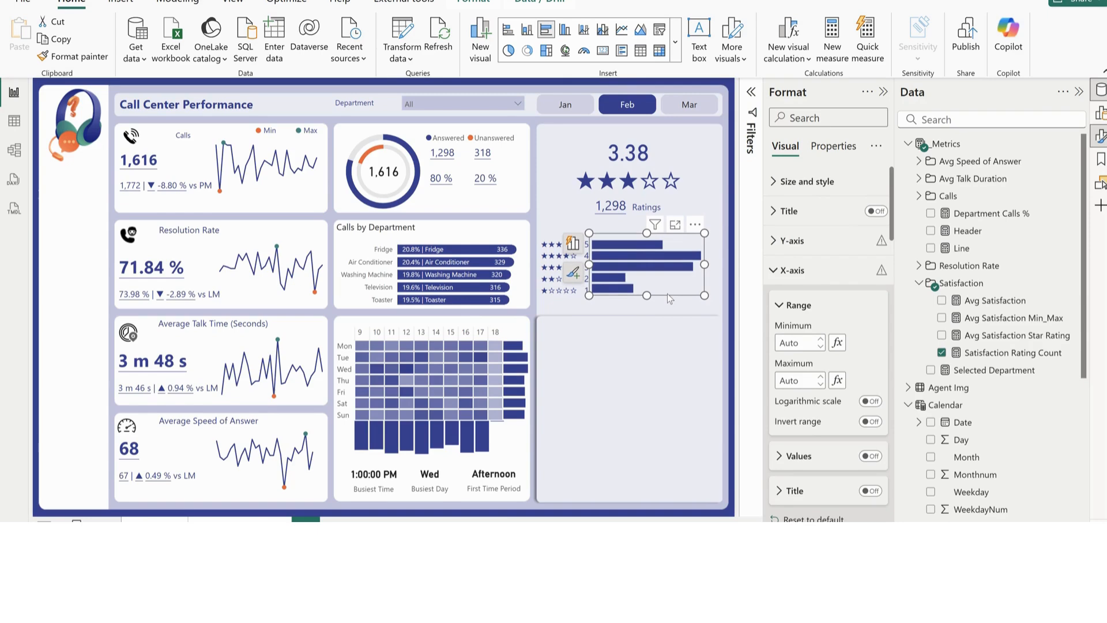
{"action": "left_click_drag", "start_coordinate": [646, 295], "coordinate": [644, 299]}
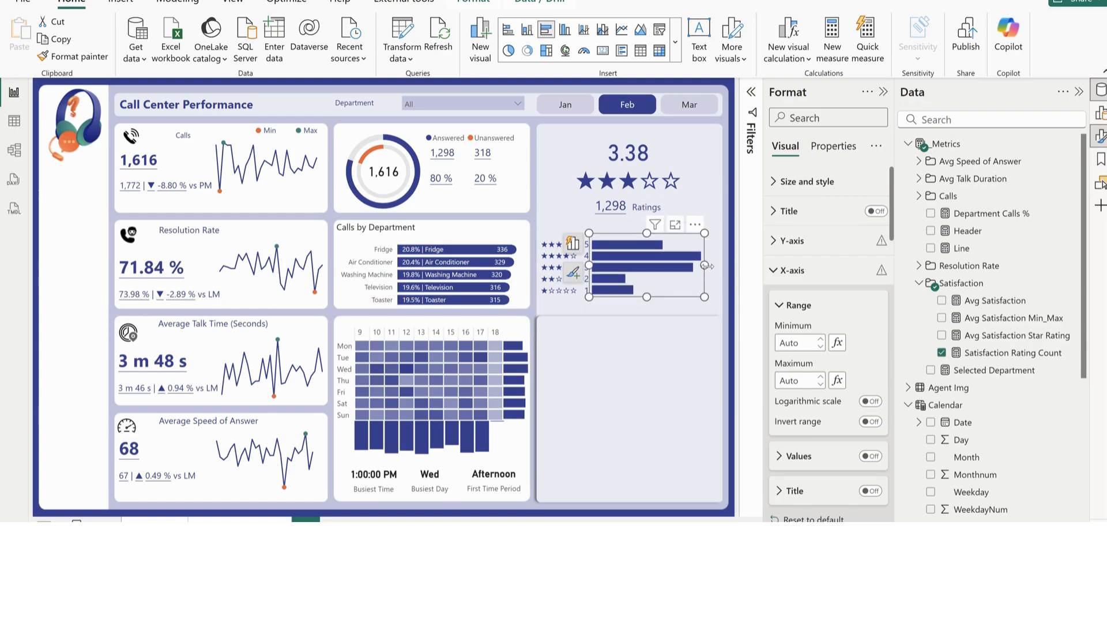
Turn on data labels for the satisfaction bar chart, leaving the bar color as it is
{"action": "left_click", "coordinate": [791, 270]}
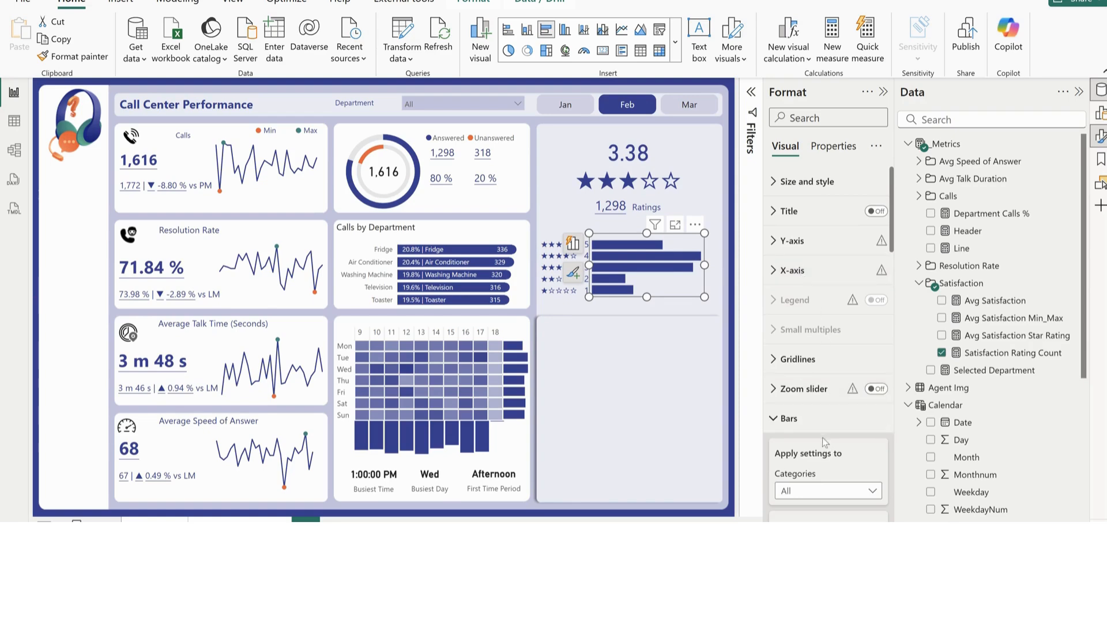
{"action": "scroll", "coordinate": [828, 490], "scroll_direction": "down", "scroll_amount": 4}
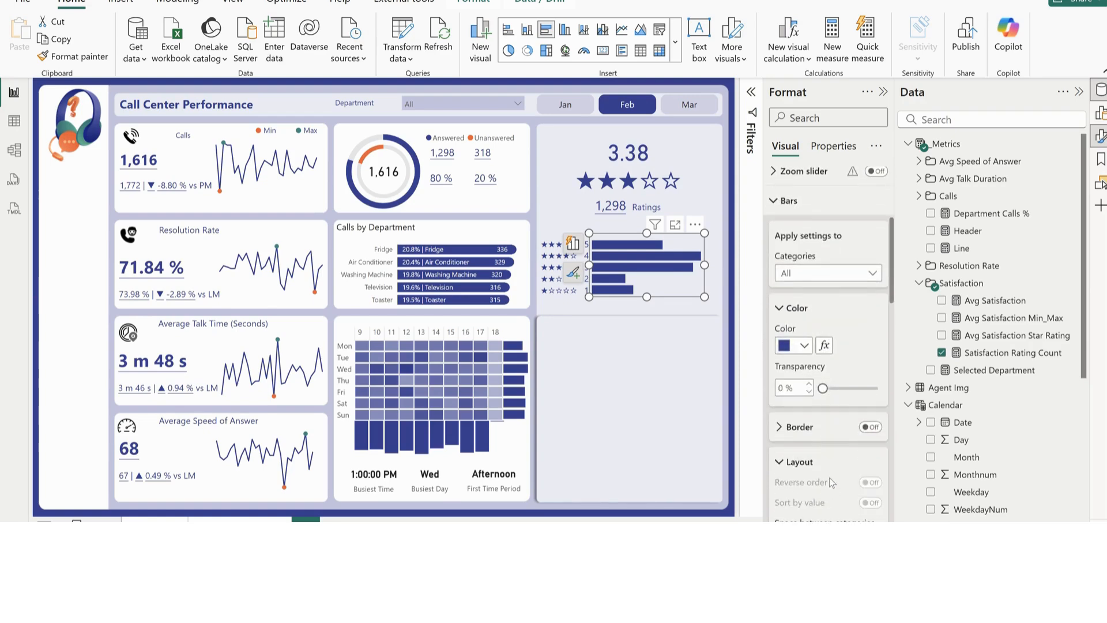
{"action": "left_click", "coordinate": [805, 346]}
{"action": "left_click", "coordinate": [804, 348]}
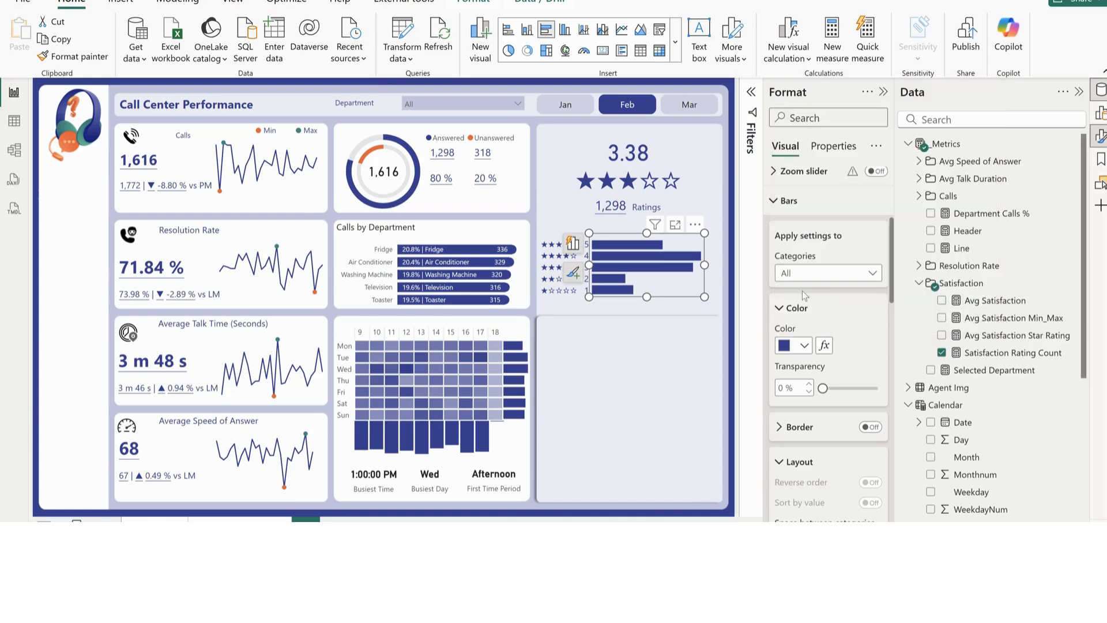
{"action": "left_click", "coordinate": [788, 200]}
{"action": "left_click", "coordinate": [876, 231]}
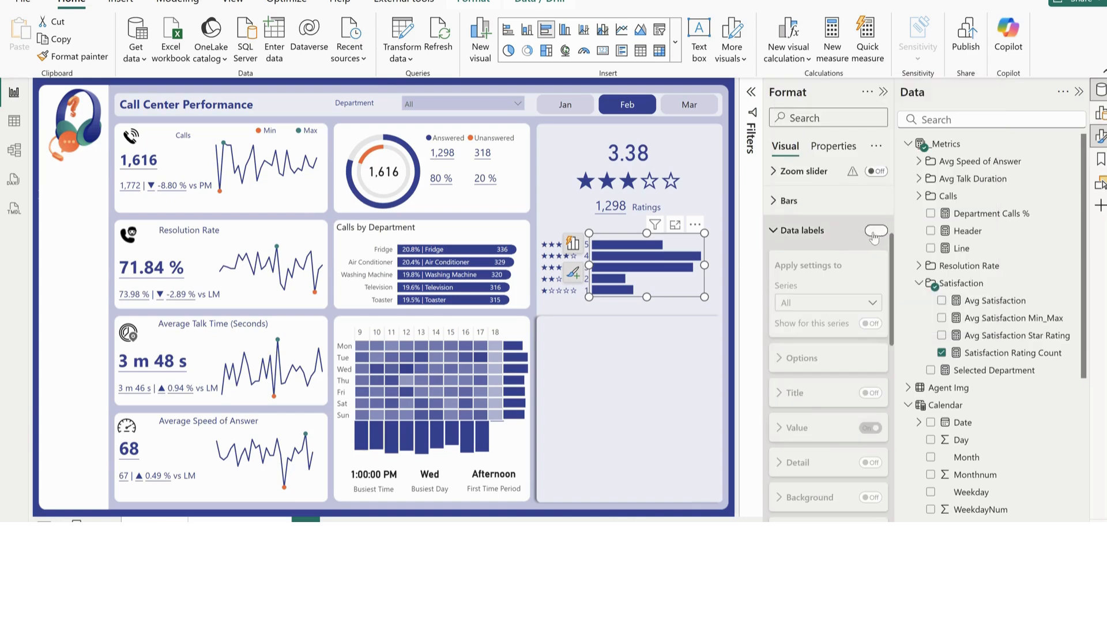
{"action": "left_click", "coordinate": [801, 233]}
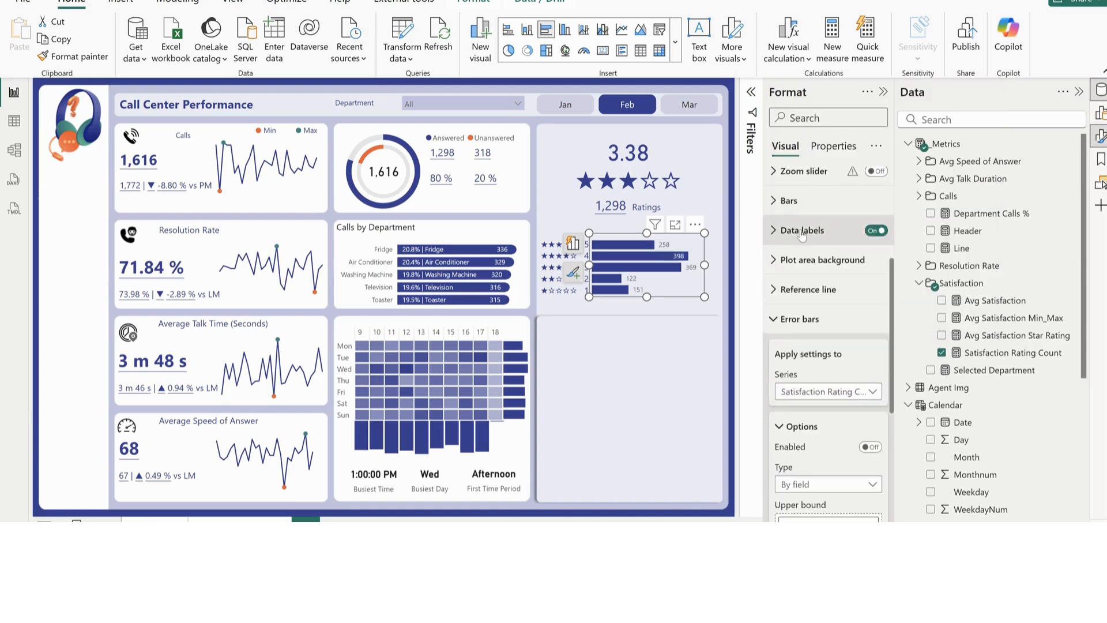
{"action": "left_click", "coordinate": [661, 331]}
Switch to the finished Call Center Tutorial report to examine its satisfaction bar chart's colors, and return to the working report
{"action": "mouse_move", "coordinate": [662, 611]}
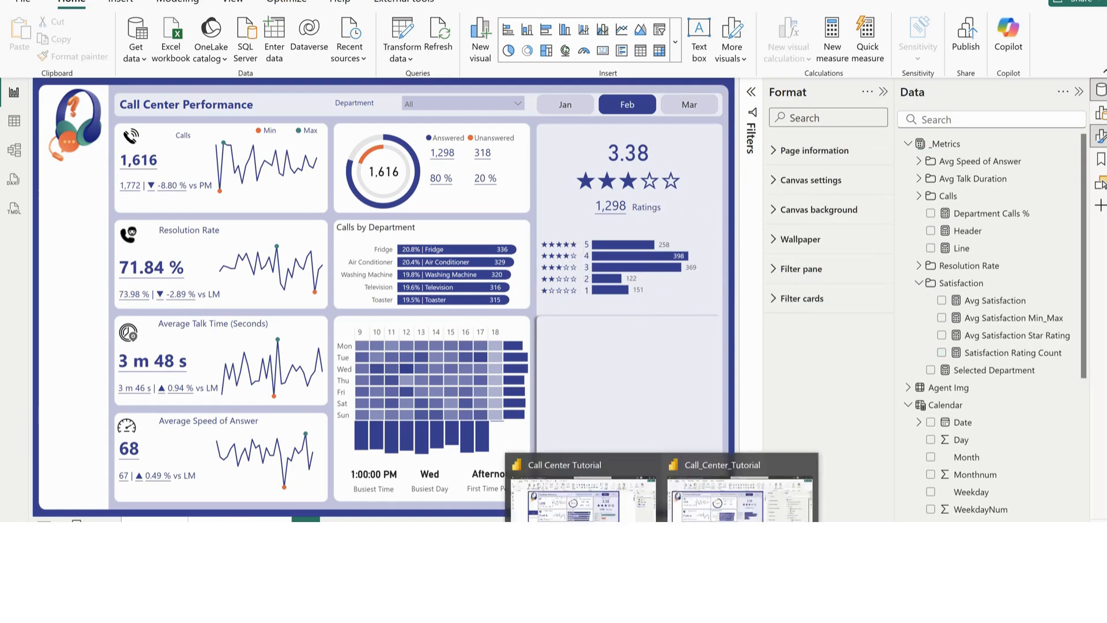
{"action": "left_click", "coordinate": [588, 510]}
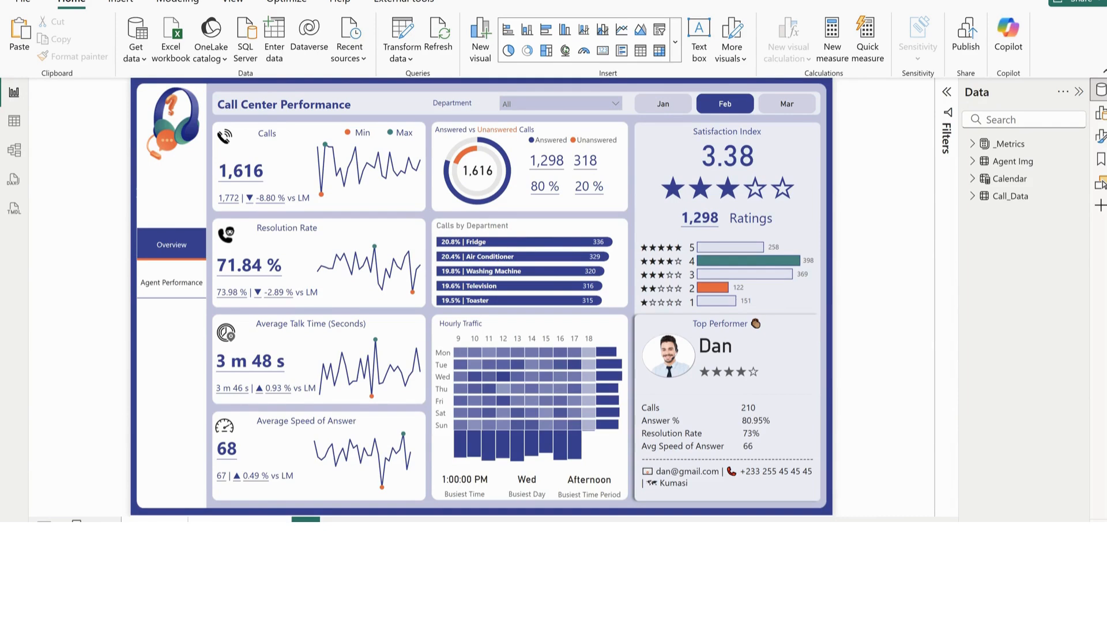
{"action": "key", "text": "alt+Tab"}
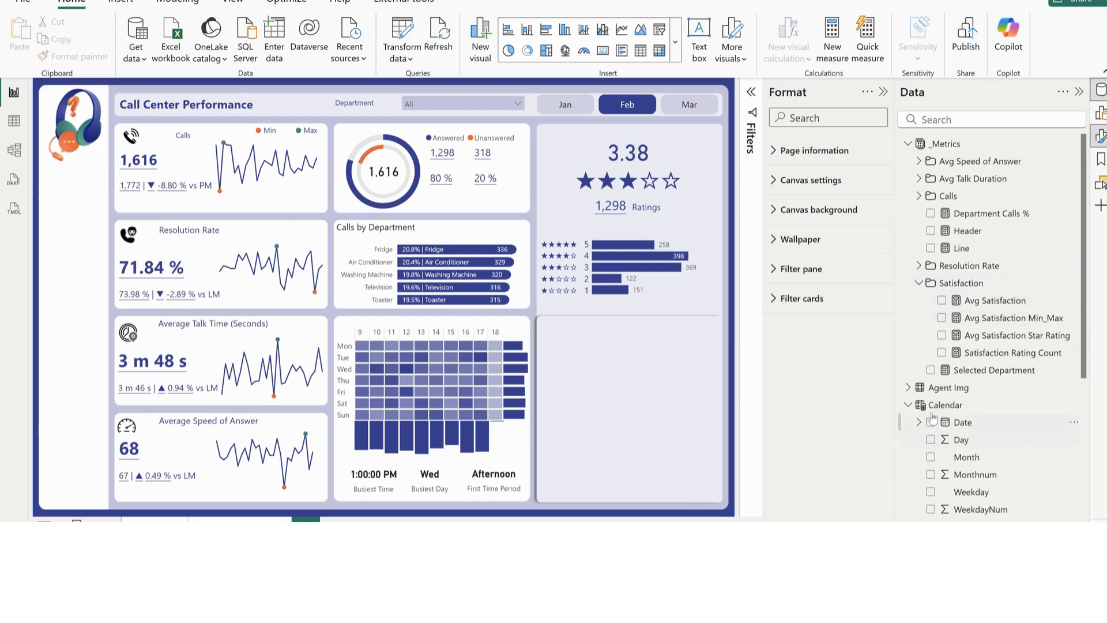
Collapse the Calendar and Call_Data tables and select the Avg Satisfaction Min_Max measure in the Satisfaction folder
{"action": "left_click", "coordinate": [907, 406]}
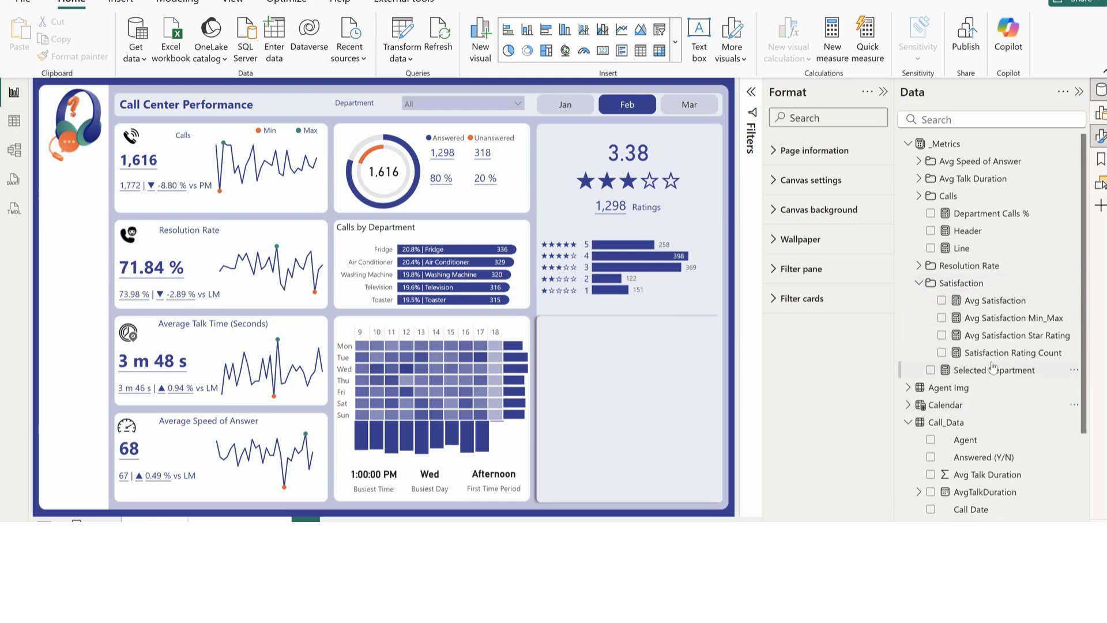
{"action": "left_click", "coordinate": [908, 423]}
{"action": "left_click", "coordinate": [1020, 321]}
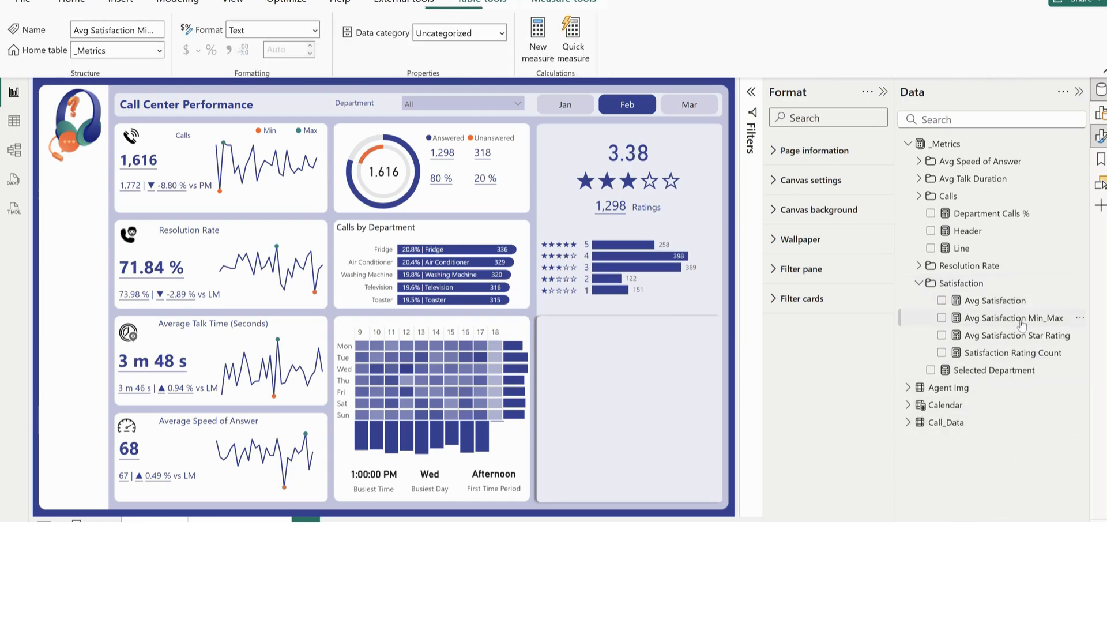
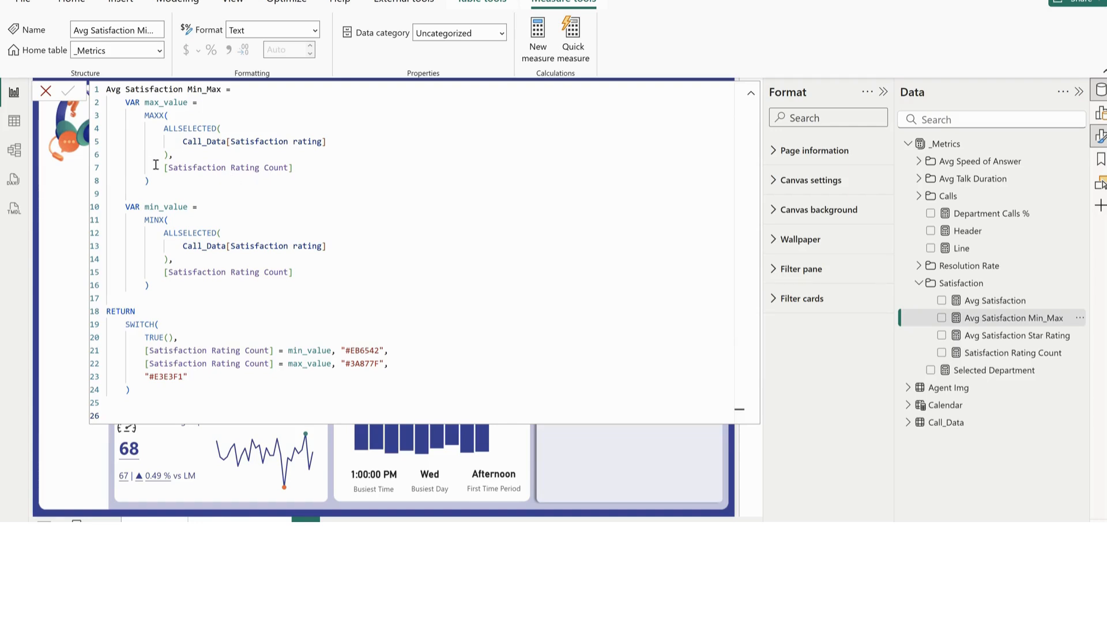
Review the Avg Satisfaction Min_Max measure's max_value and min_value variables and the colour codes in its SWITCH expression
{"action": "left_click_drag", "start_coordinate": [162, 180], "coordinate": [98, 102]}
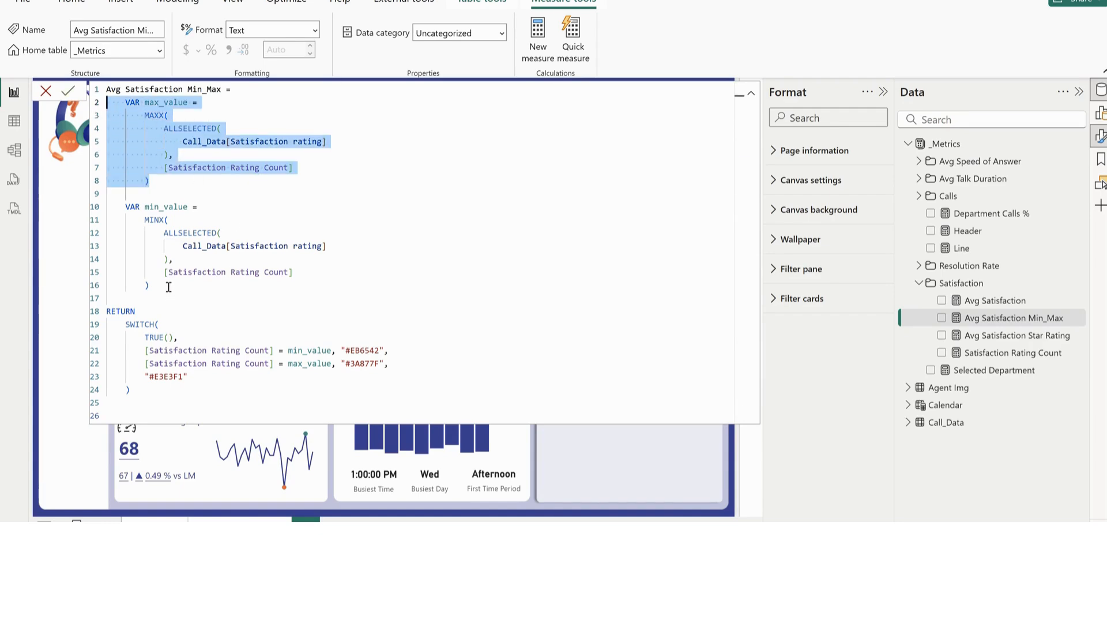
{"action": "left_click_drag", "start_coordinate": [185, 284], "coordinate": [107, 193]}
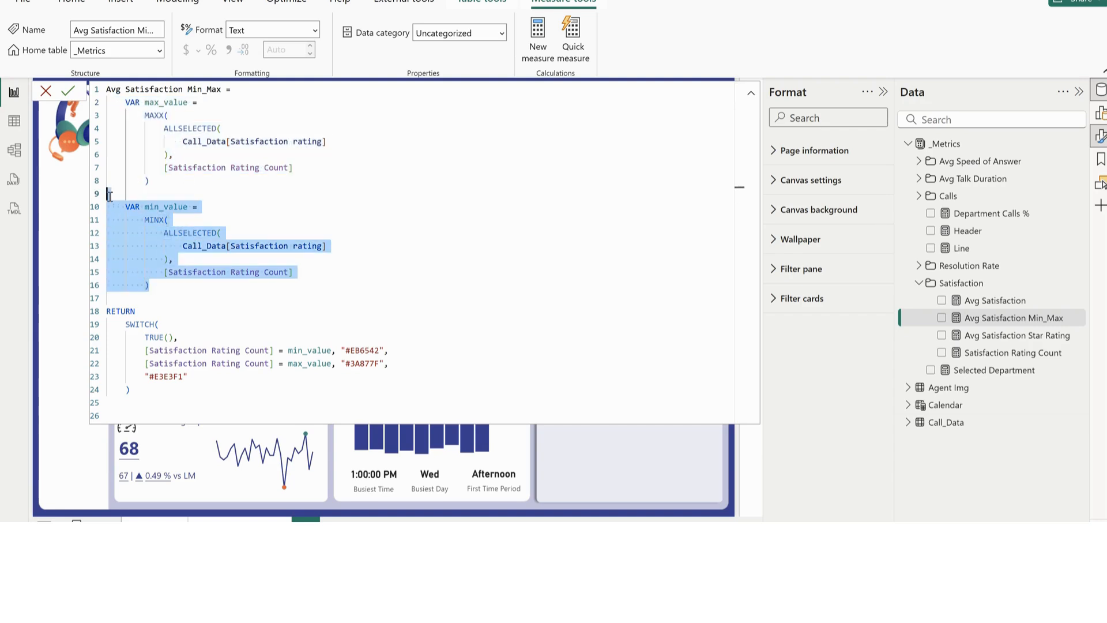
{"action": "left_click", "coordinate": [149, 337]}
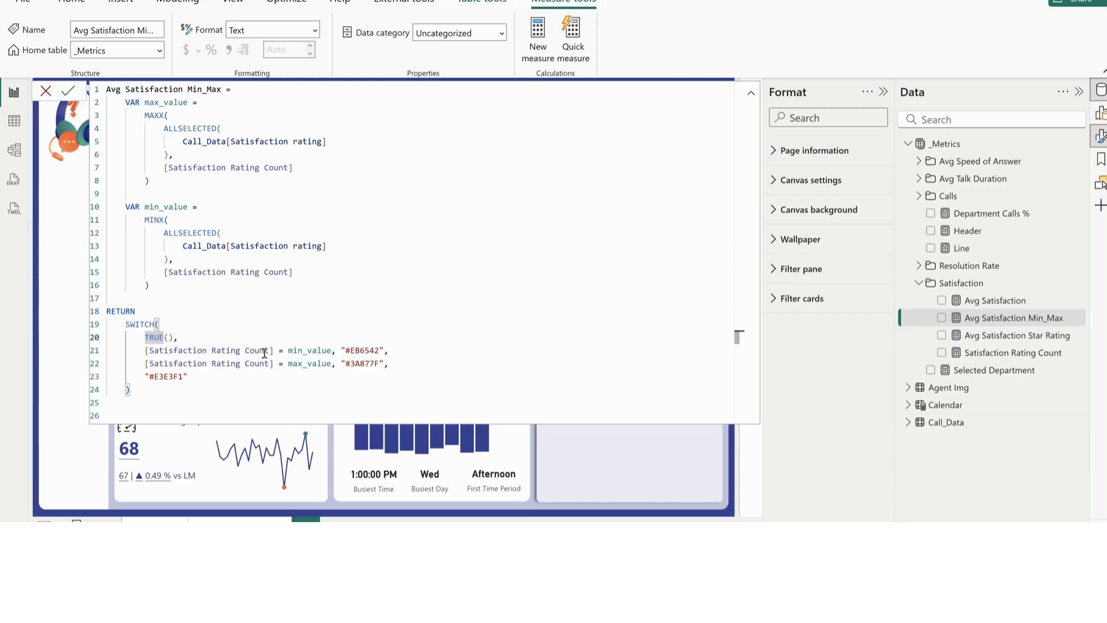
{"action": "double_click", "coordinate": [309, 351]}
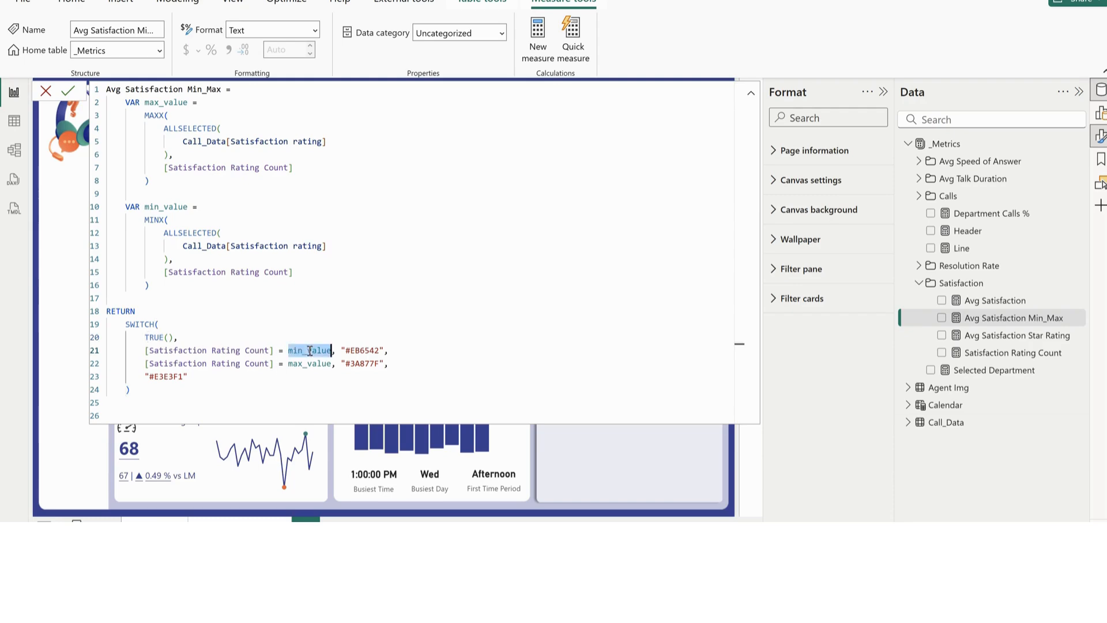
{"action": "double_click", "coordinate": [363, 350]}
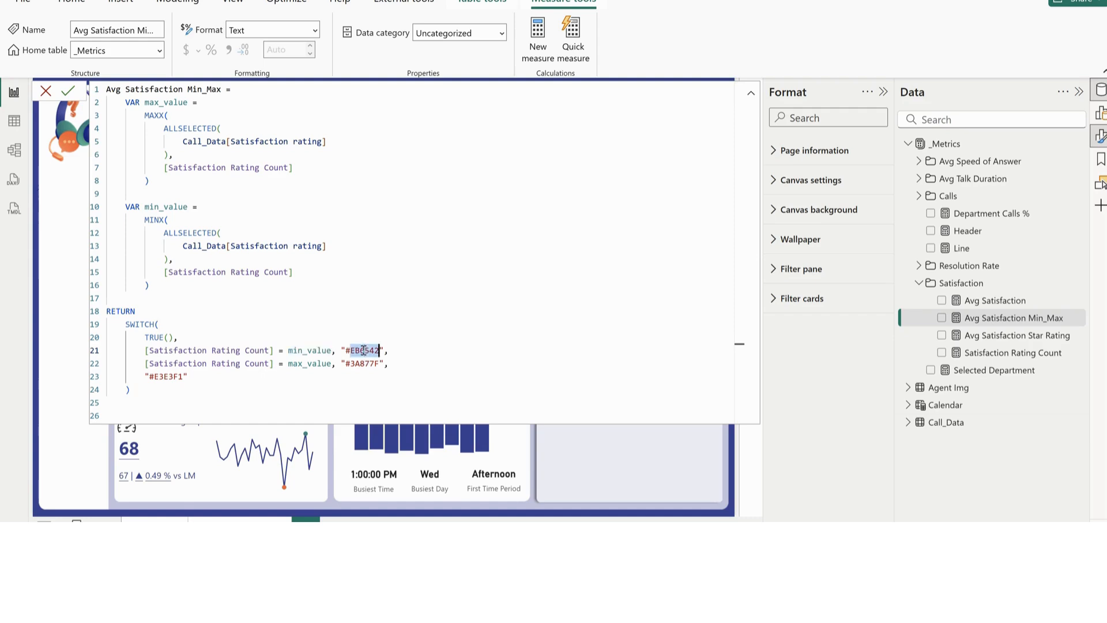
{"action": "left_click", "coordinate": [146, 363]}
{"action": "double_click", "coordinate": [308, 363]}
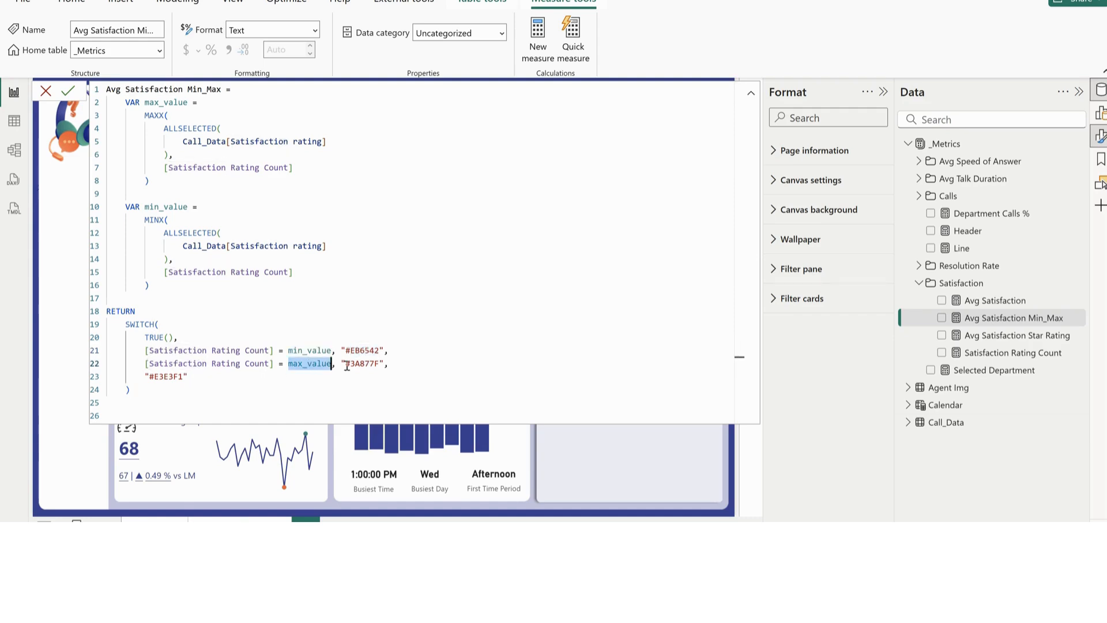
{"action": "double_click", "coordinate": [360, 363]}
{"action": "left_click", "coordinate": [169, 377]}
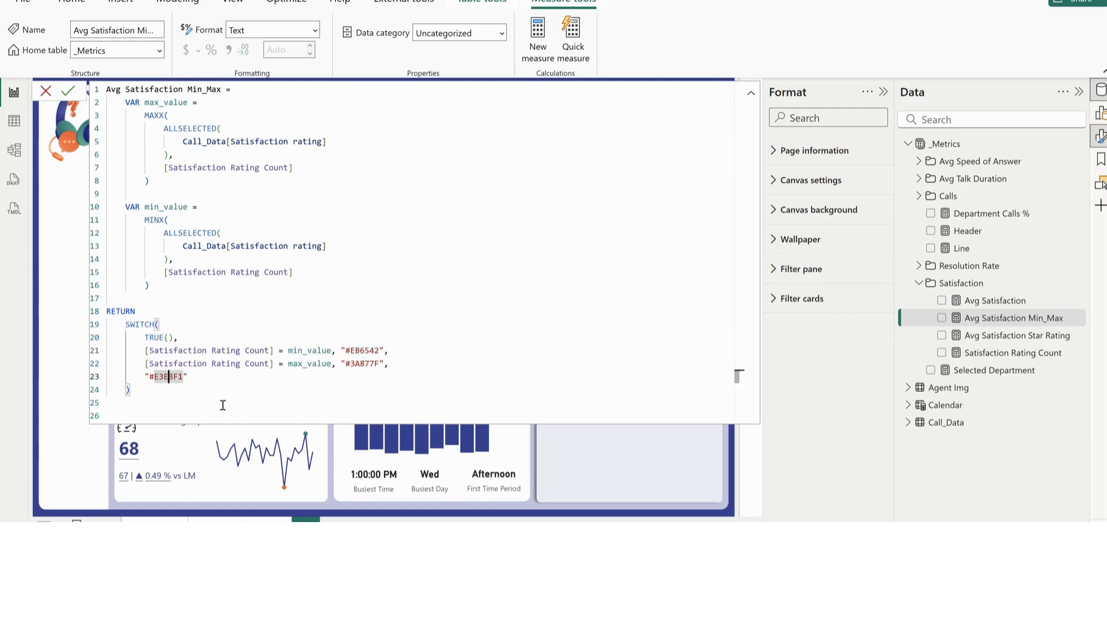
{"action": "left_click", "coordinate": [597, 441]}
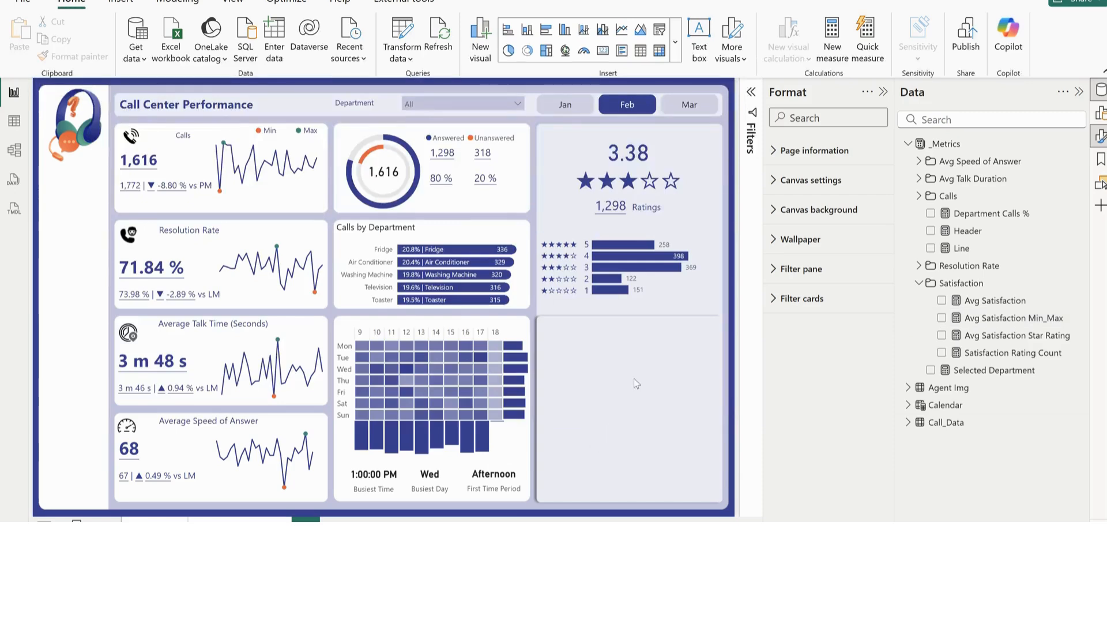
Open conditional formatting for the bar colour of the satisfaction rating bar chart and choose the Field value format style
{"action": "left_click", "coordinate": [692, 284]}
{"action": "left_click", "coordinate": [700, 281]}
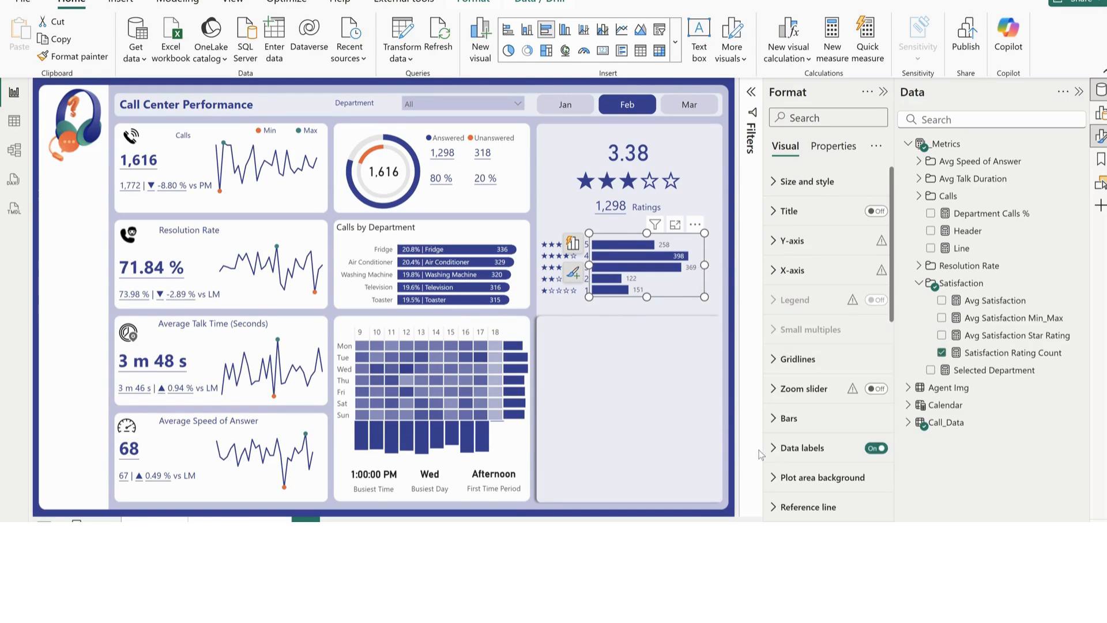
{"action": "left_click", "coordinate": [789, 418]}
{"action": "scroll", "coordinate": [796, 431], "scroll_direction": "down", "scroll_amount": 3}
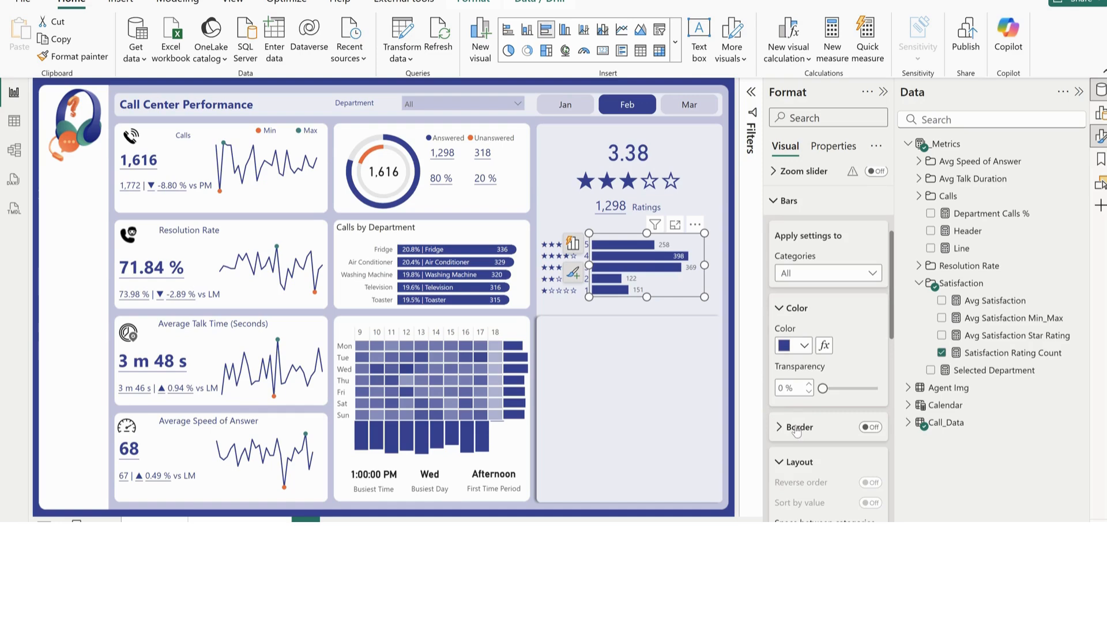
{"action": "left_click", "coordinate": [823, 345]}
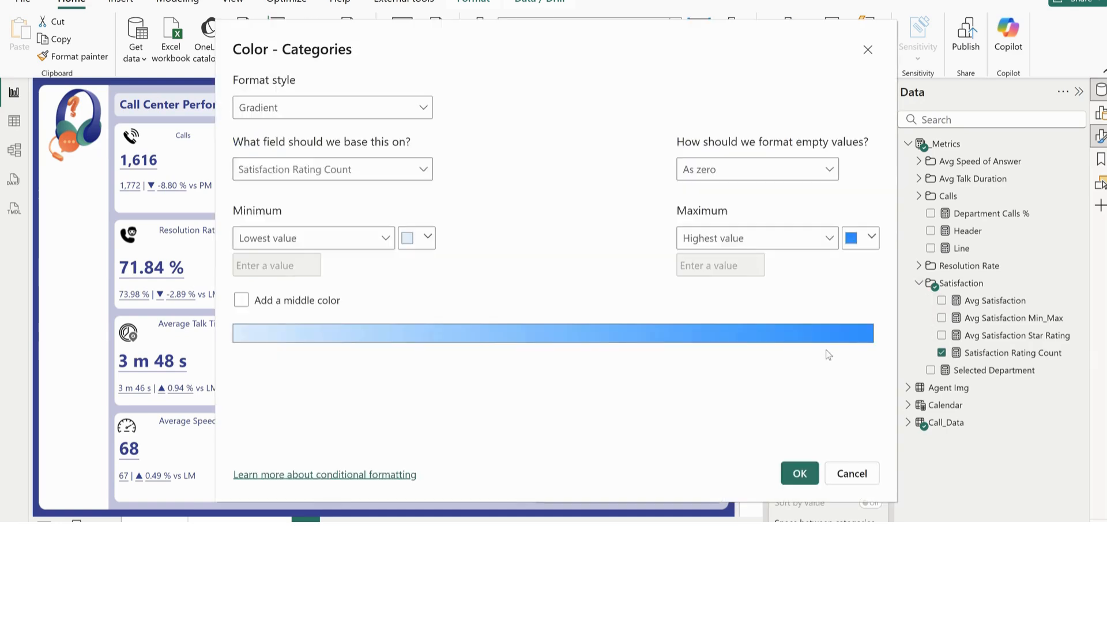
{"action": "left_click", "coordinate": [284, 110]}
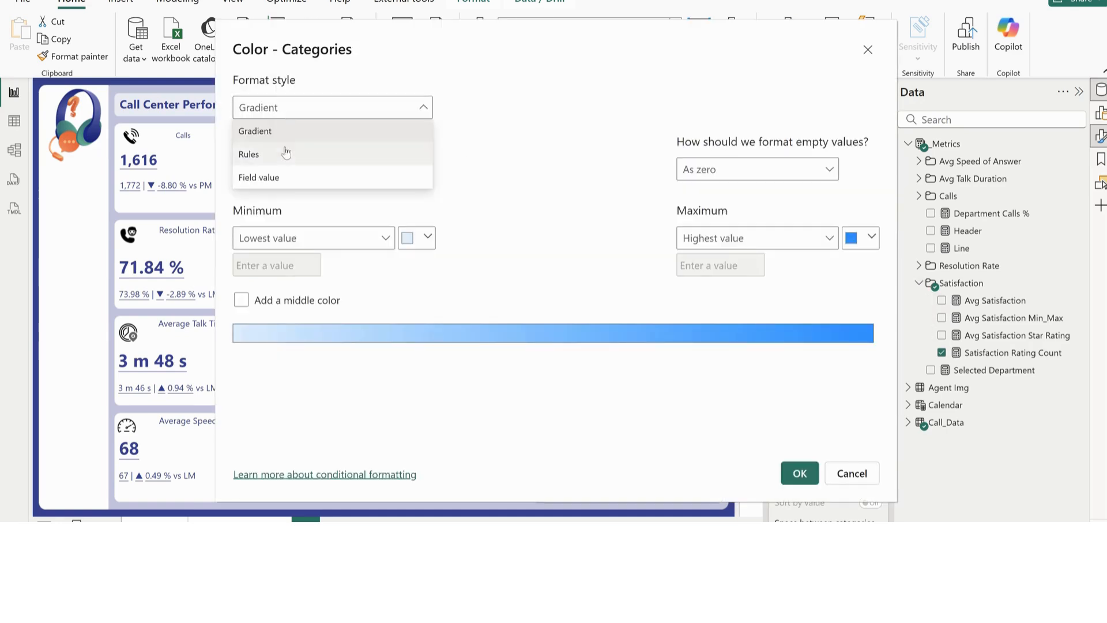
{"action": "left_click", "coordinate": [277, 178]}
Base the rating bars' conditional colour on the Avg Satisfaction Min_Max measure and apply it
{"action": "left_click", "coordinate": [355, 173]}
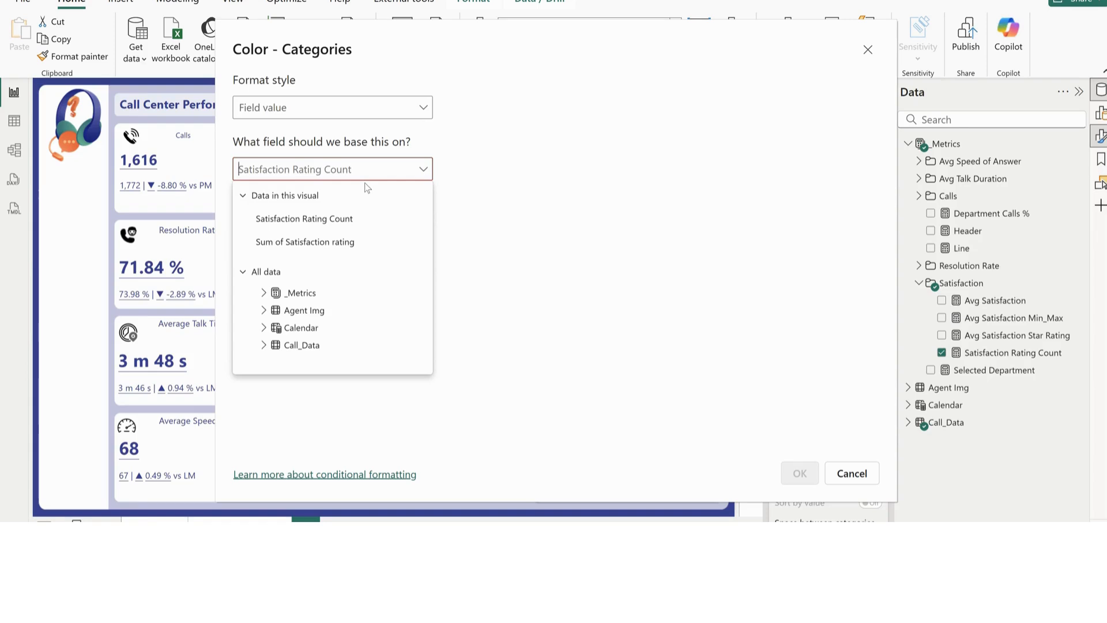
{"action": "type", "text": "min"}
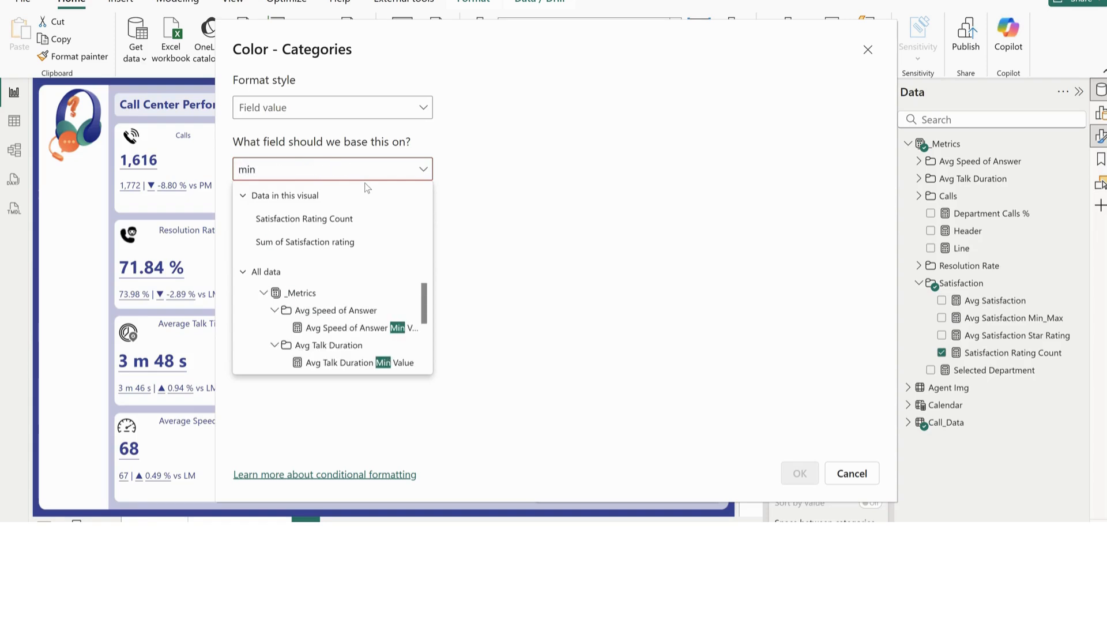
{"action": "scroll", "coordinate": [334, 320], "scroll_direction": "down", "scroll_amount": 2}
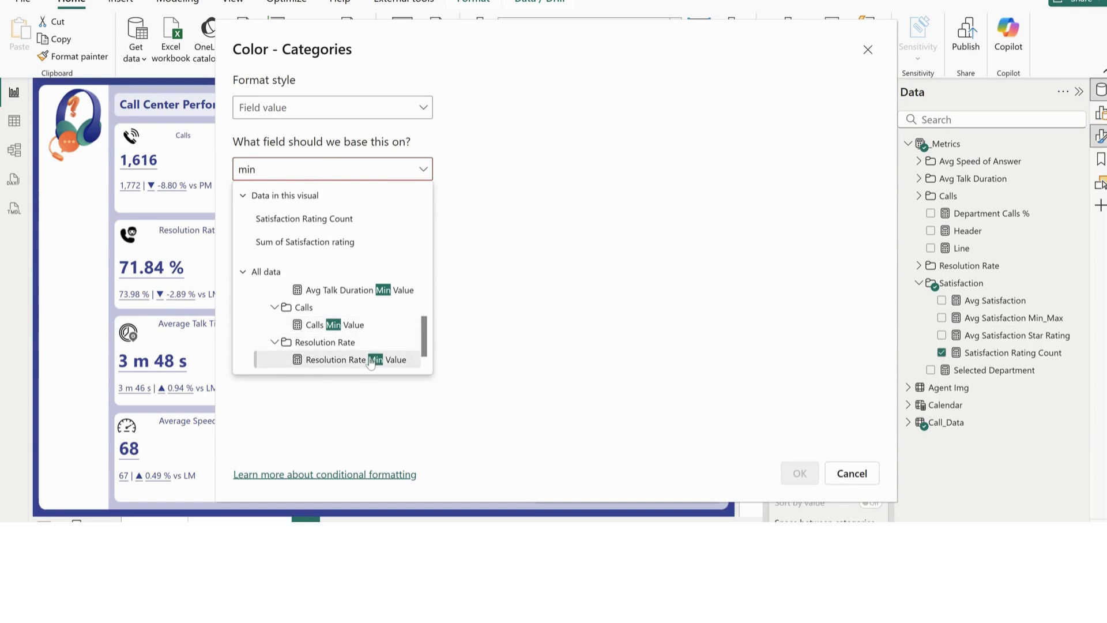
{"action": "scroll", "coordinate": [371, 361], "scroll_direction": "down", "scroll_amount": 2}
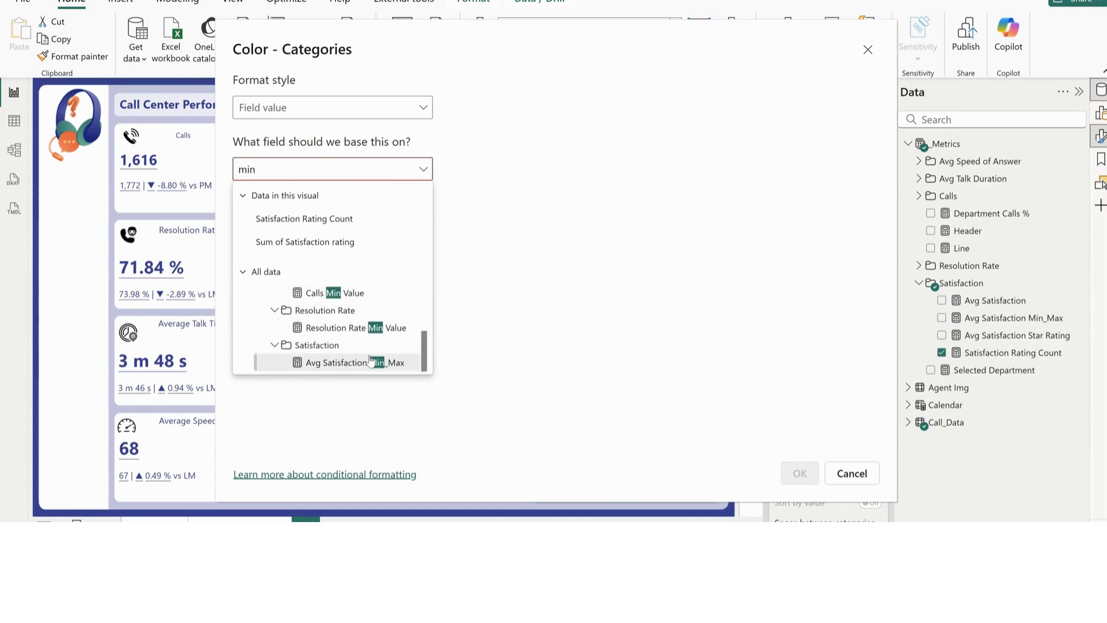
{"action": "left_click", "coordinate": [347, 361]}
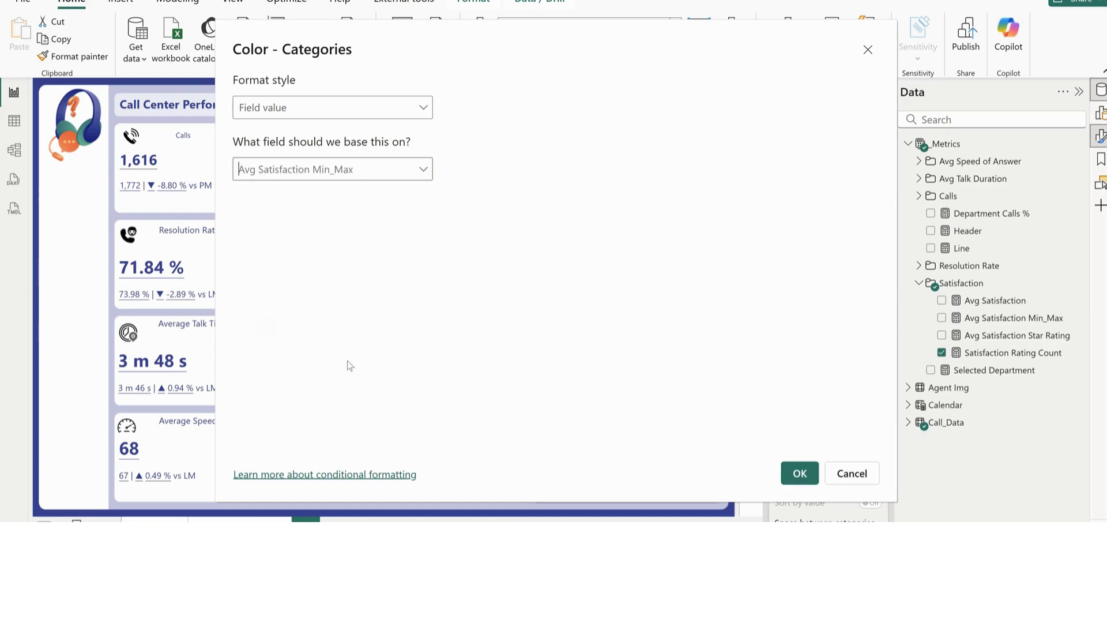
{"action": "left_click", "coordinate": [798, 473]}
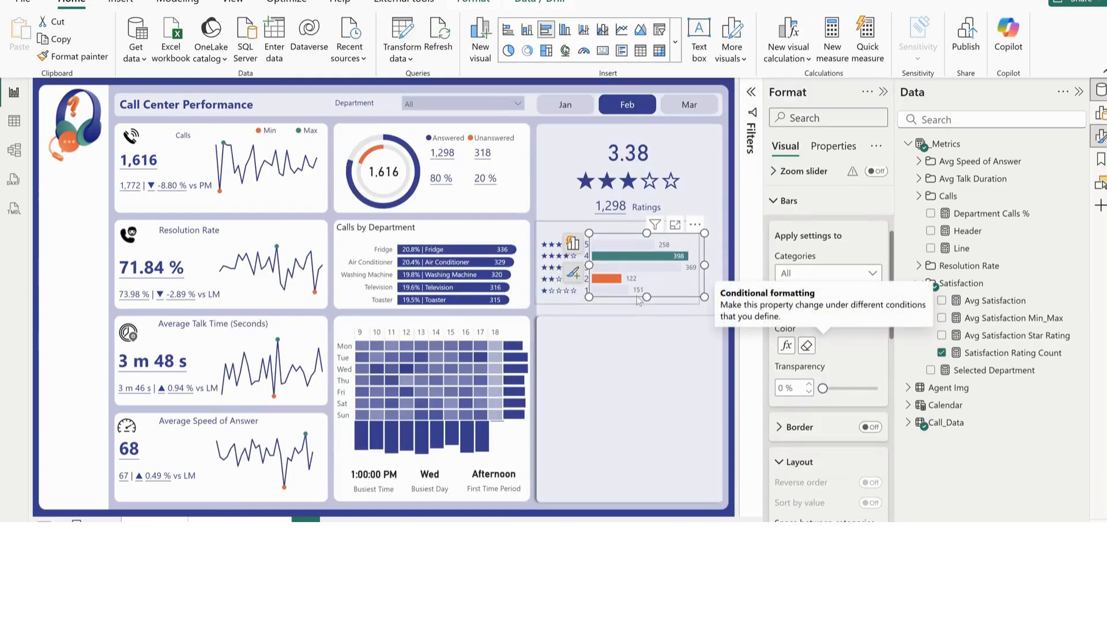
{"action": "left_click", "coordinate": [621, 352]}
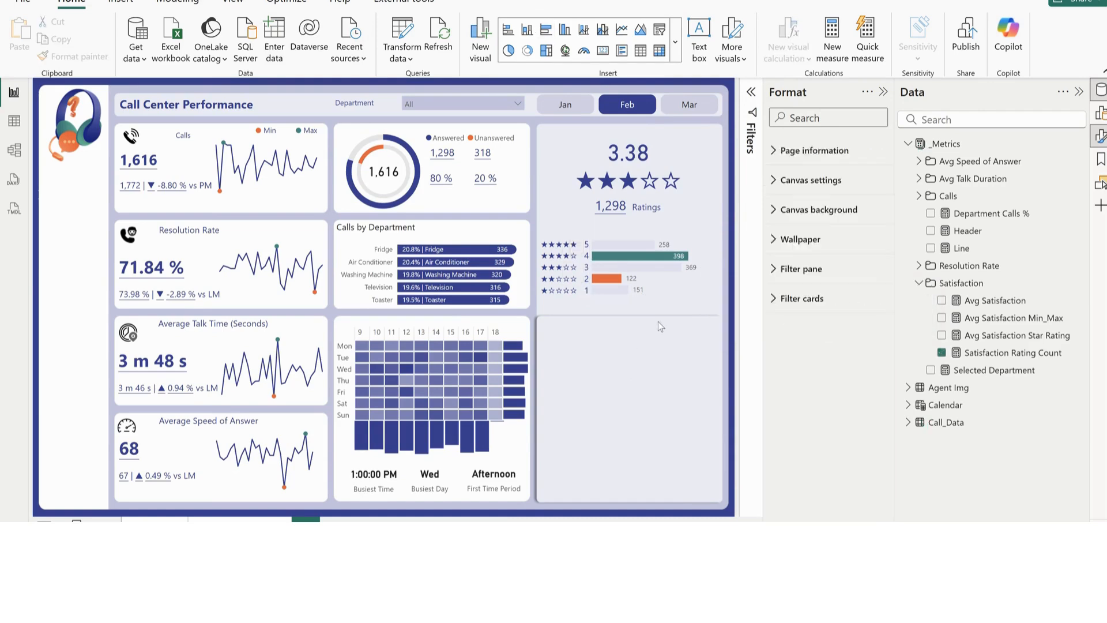
Turn on the bar border in the satisfaction rating chart and colour it dark blue
{"action": "left_click", "coordinate": [694, 291]}
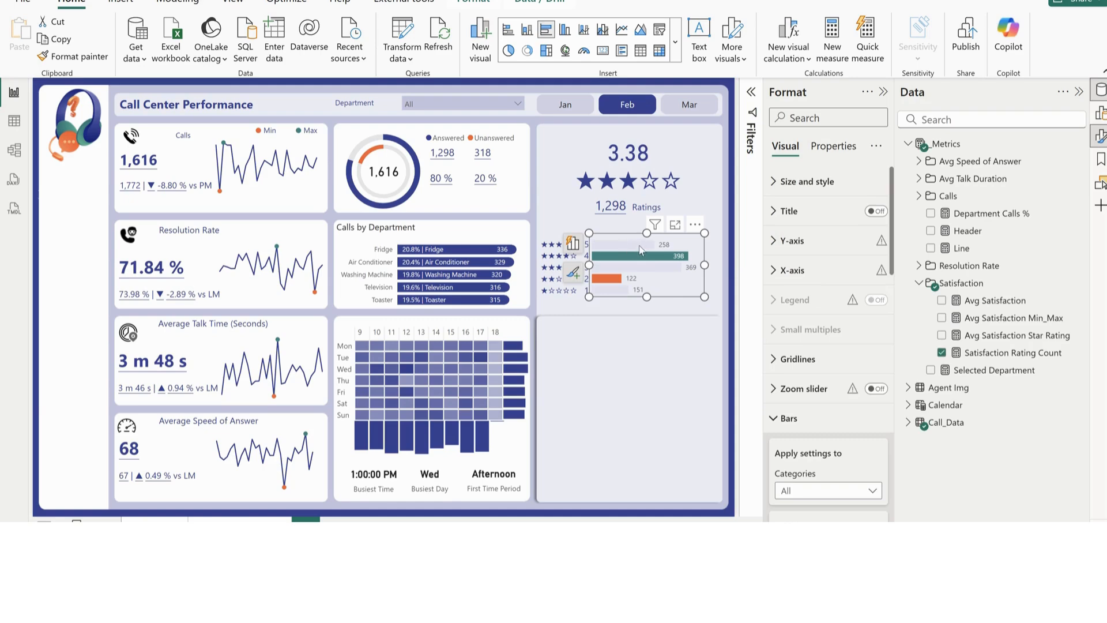
{"action": "scroll", "coordinate": [811, 442], "scroll_direction": "down", "scroll_amount": 5}
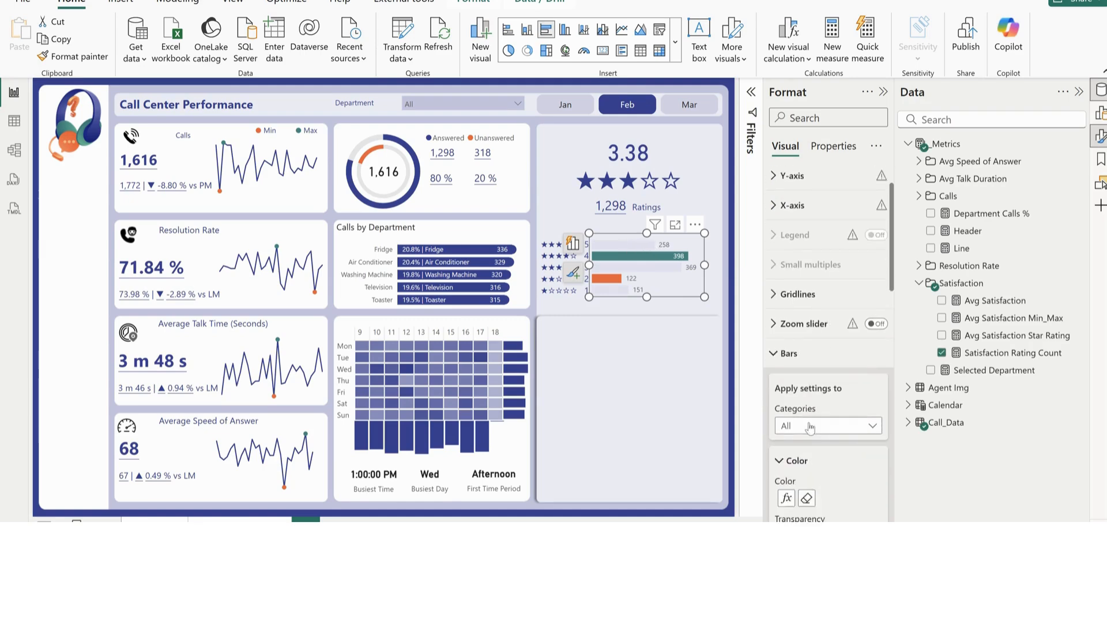
{"action": "scroll", "coordinate": [808, 413], "scroll_direction": "down", "scroll_amount": 5}
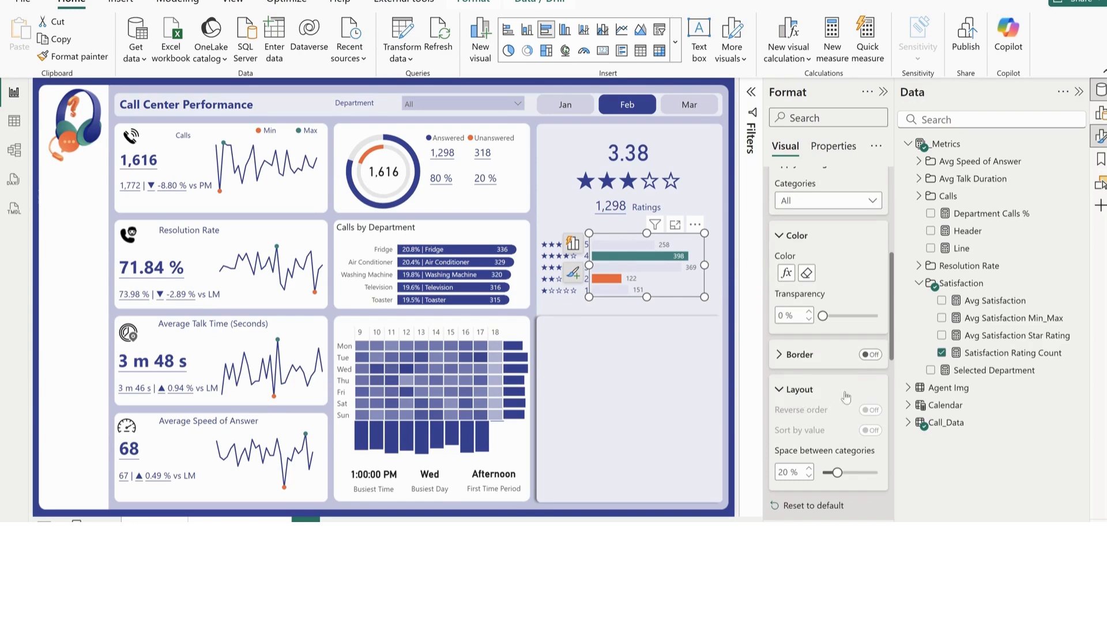
{"action": "left_click", "coordinate": [871, 355]}
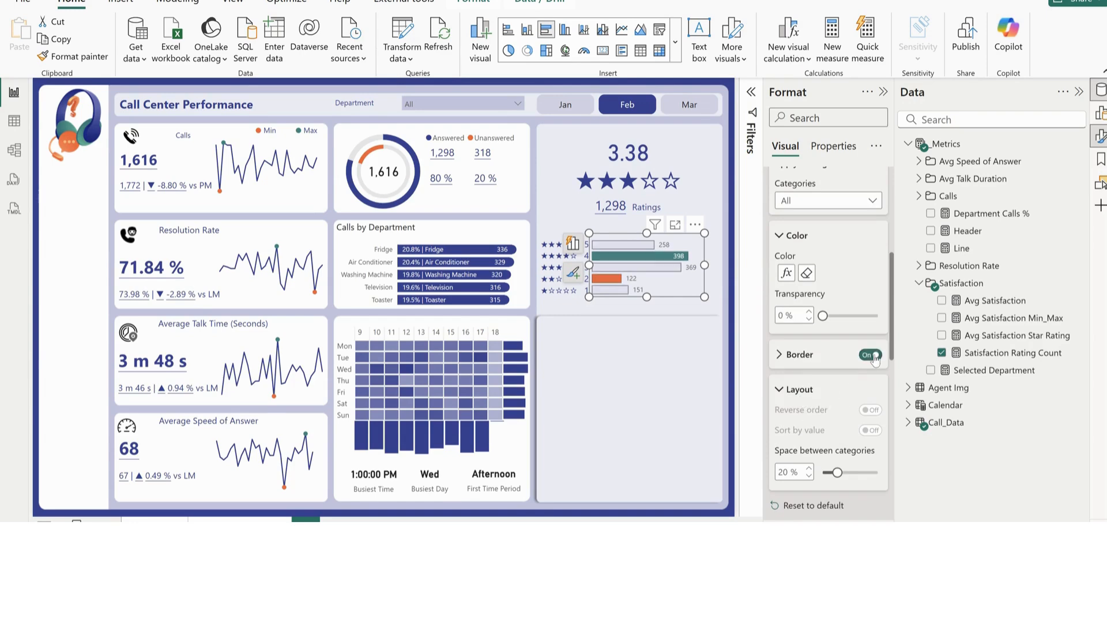
{"action": "left_click", "coordinate": [799, 361]}
{"action": "left_click", "coordinate": [807, 413]}
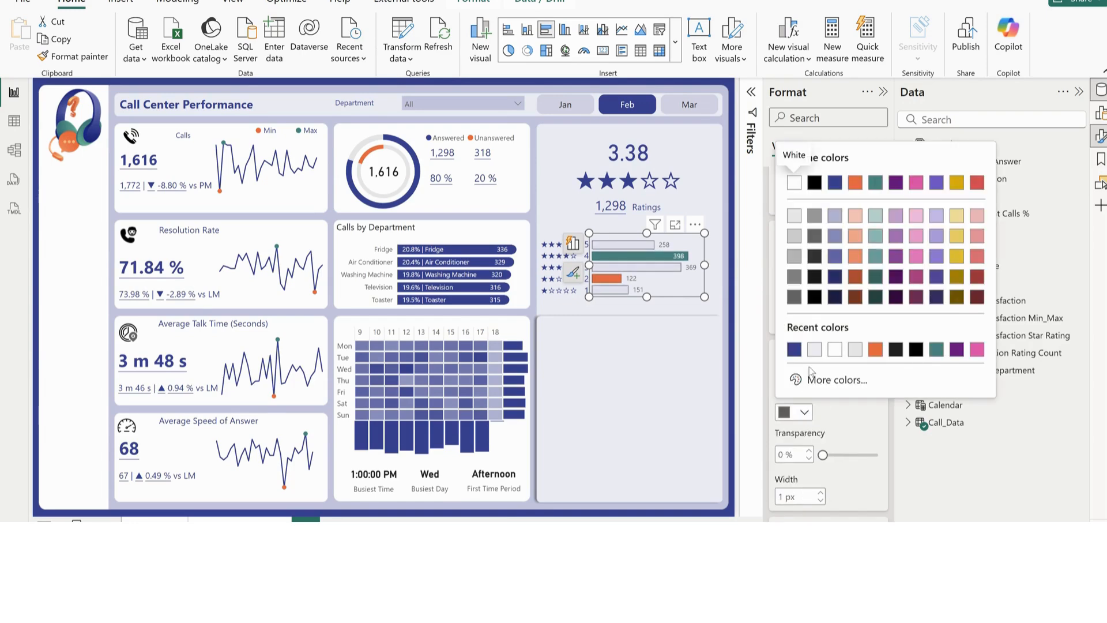
{"action": "left_click", "coordinate": [794, 350]}
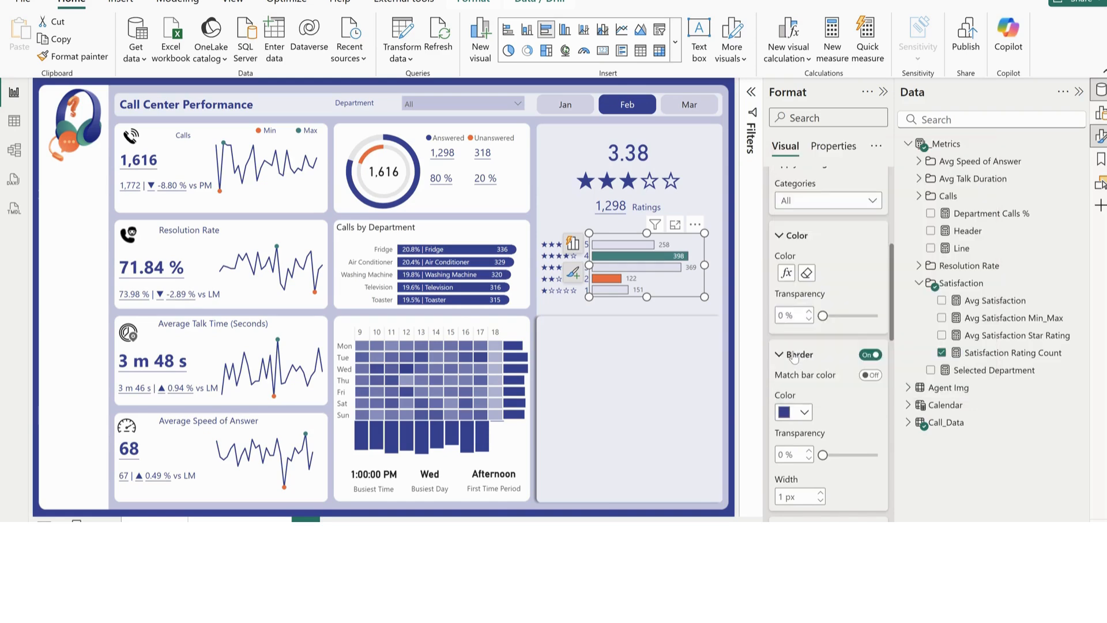
{"action": "left_click", "coordinate": [701, 316]}
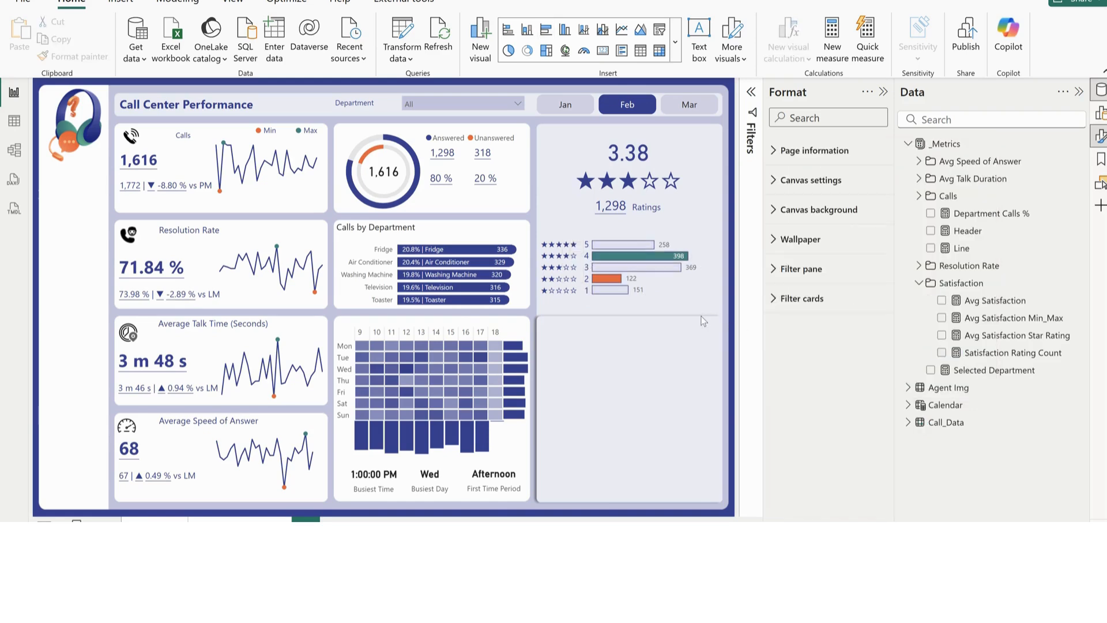
Switch to the finished Call Center Tutorial report, examine its Overview and Agent Performance pages, and return to the working Call_Center_Tutorial report
{"action": "mouse_move", "coordinate": [661, 580]}
{"action": "left_click", "coordinate": [582, 496]}
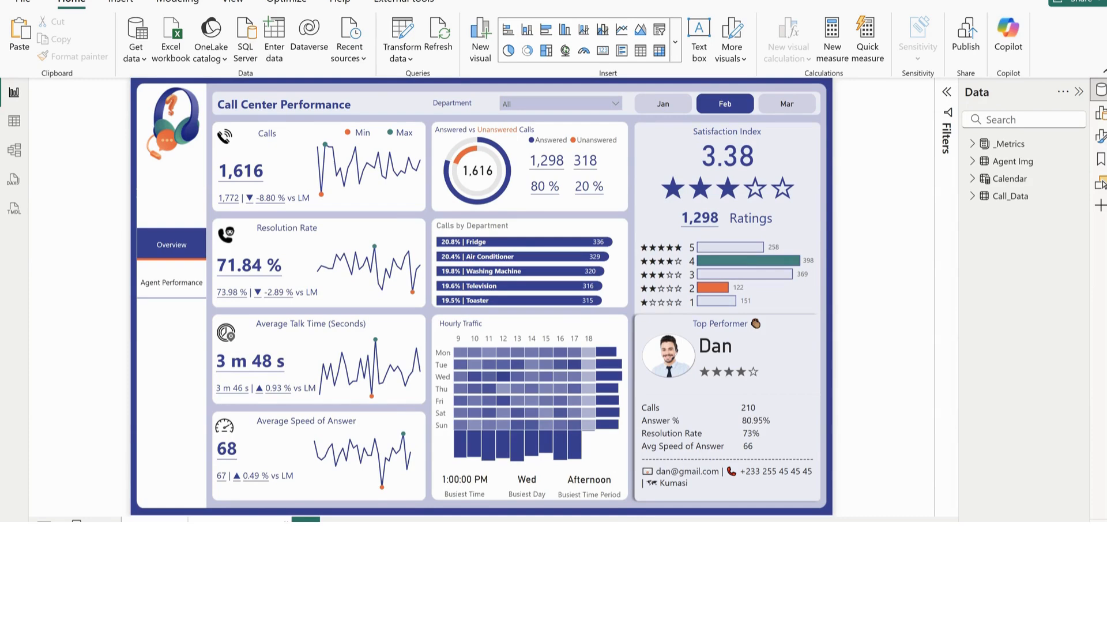
{"action": "left_click", "coordinate": [238, 521]}
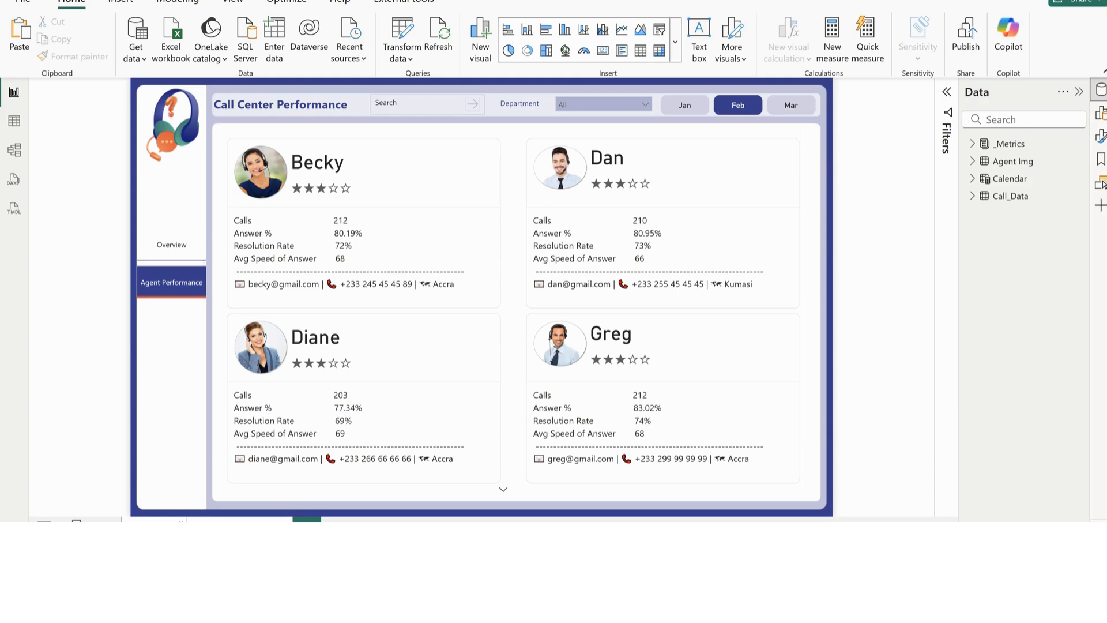
{"action": "left_click", "coordinate": [153, 521]}
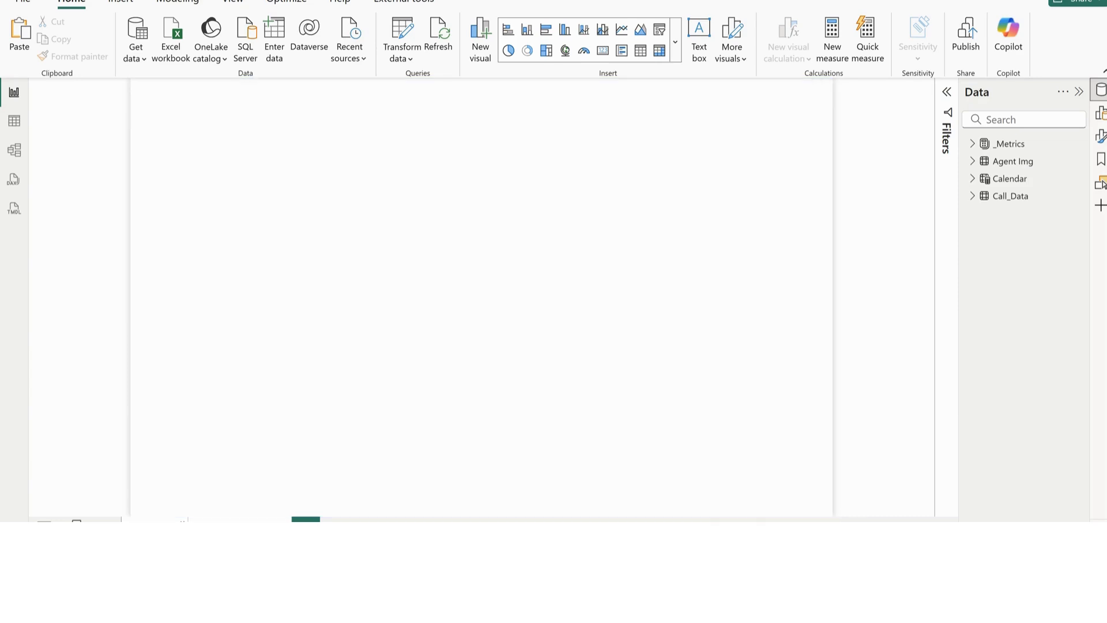
{"action": "mouse_move", "coordinate": [662, 577]}
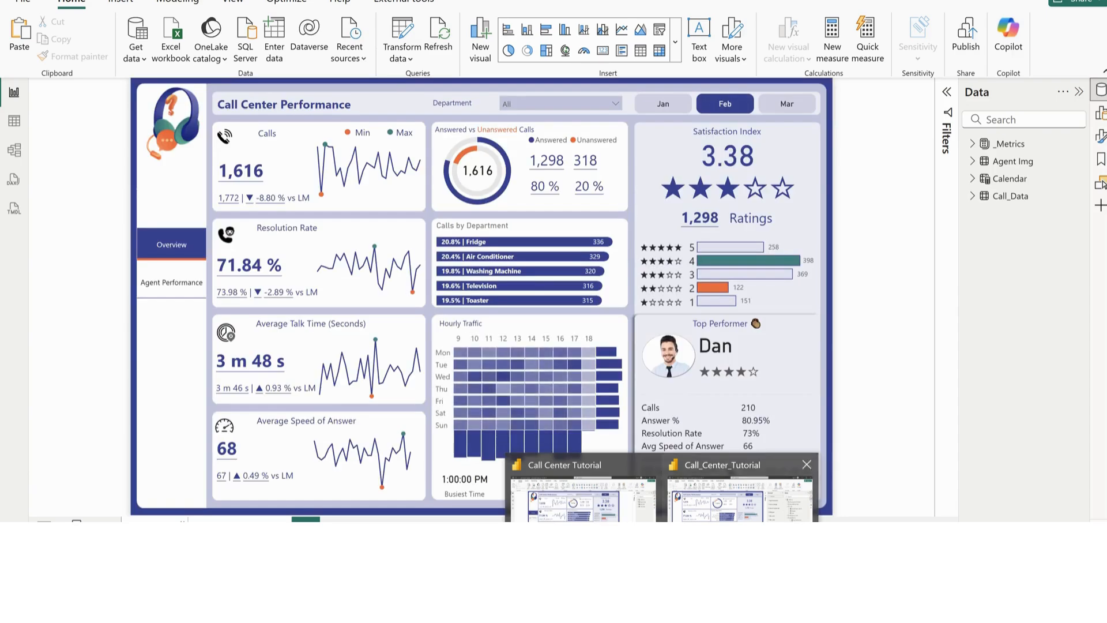
{"action": "left_click", "coordinate": [739, 497]}
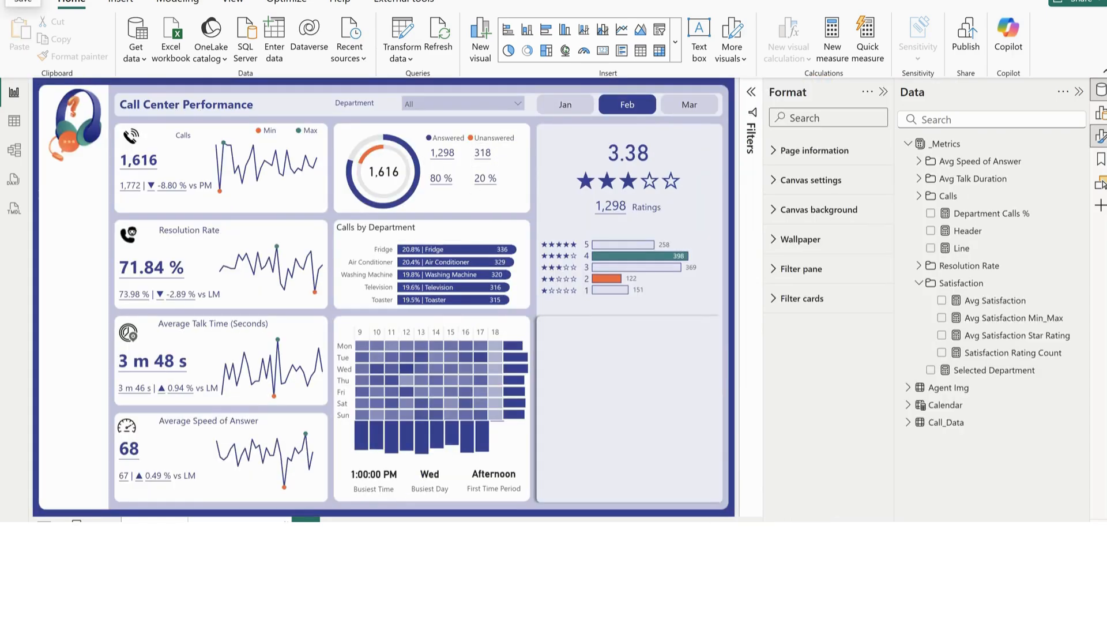
Add a new card visual to the Agent Performance page and size it to fill the large white content area
{"action": "left_click", "coordinate": [239, 528]}
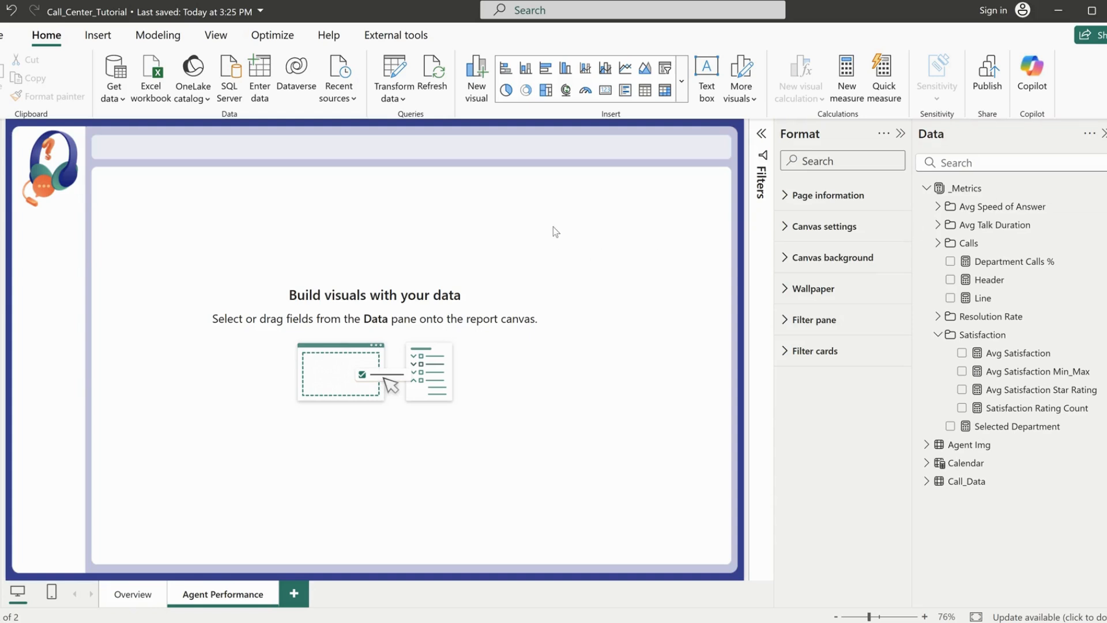
{"action": "left_click", "coordinate": [682, 95]}
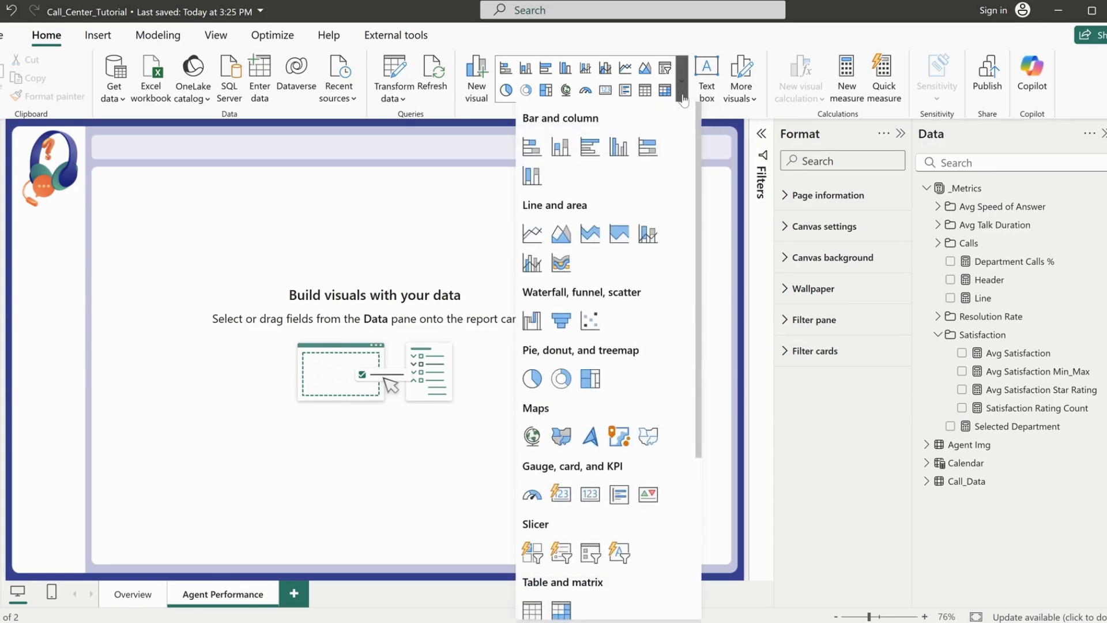
{"action": "left_click", "coordinate": [568, 496]}
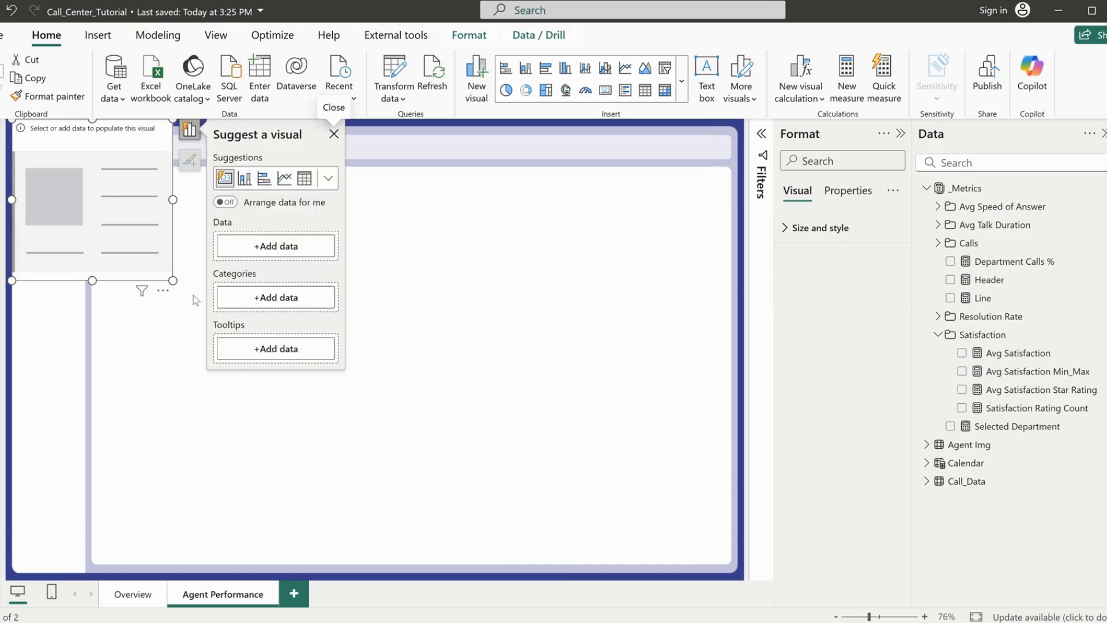
{"action": "left_click_drag", "start_coordinate": [160, 250], "coordinate": [701, 555]}
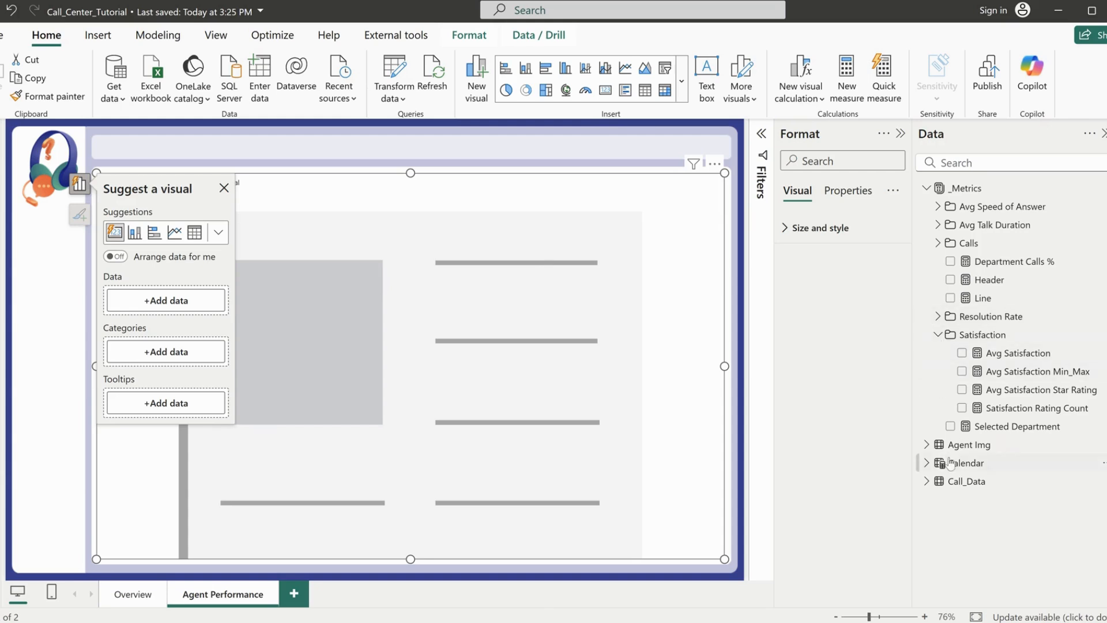
Add the Agent field from the Agent Img table to the card as both its category and its data value
{"action": "left_click", "coordinate": [926, 445]}
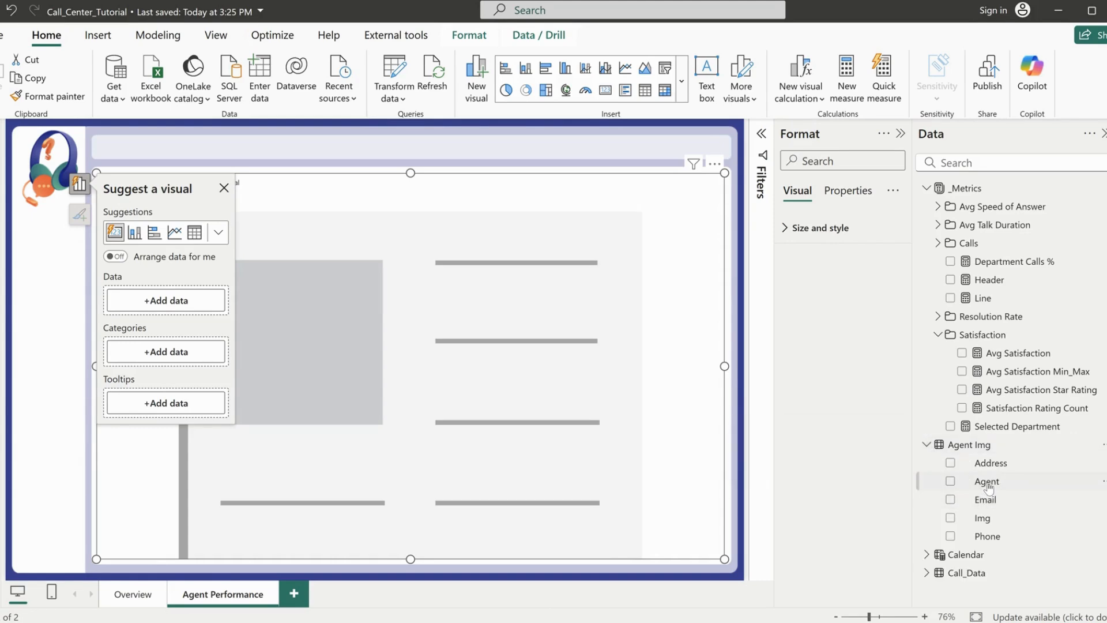
{"action": "left_click_drag", "start_coordinate": [986, 481], "coordinate": [162, 354]}
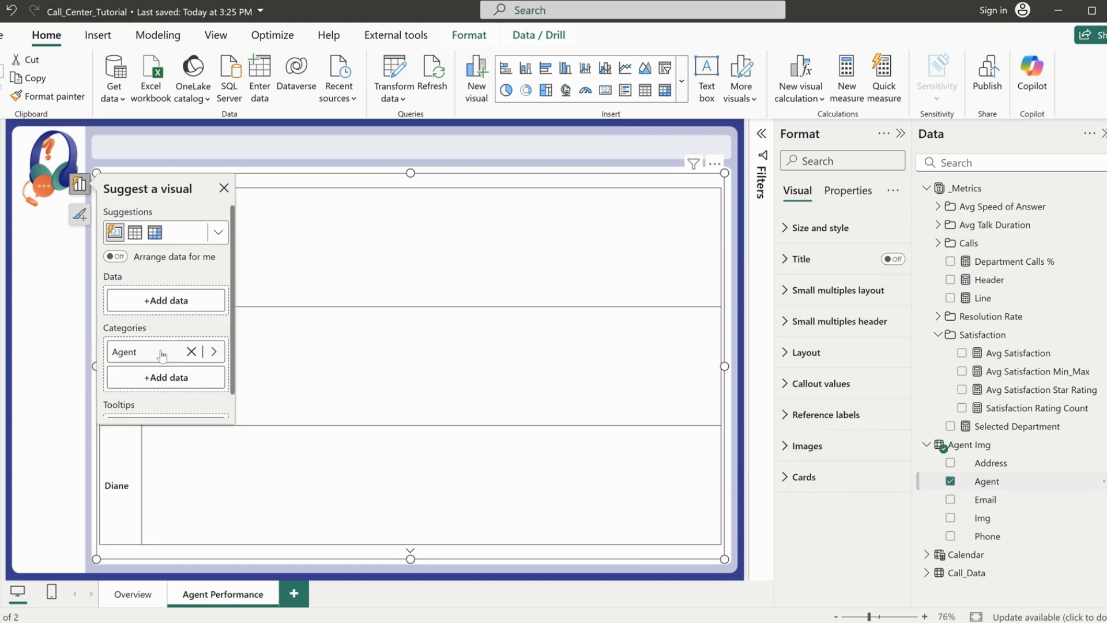
{"action": "left_click_drag", "start_coordinate": [986, 481], "coordinate": [165, 300]}
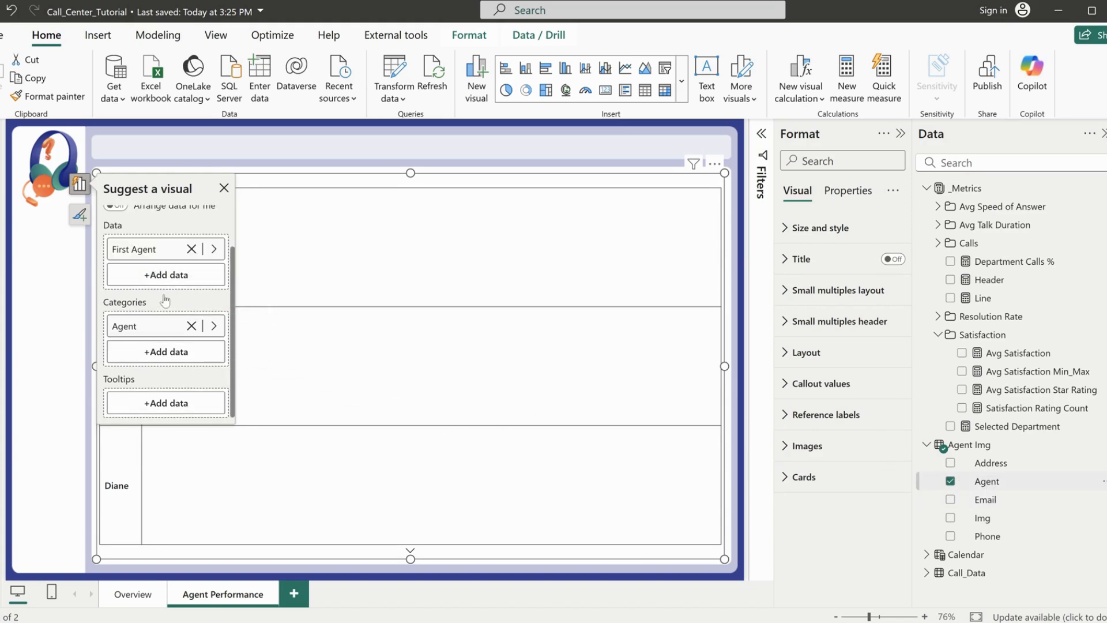
{"action": "left_click", "coordinate": [406, 149]}
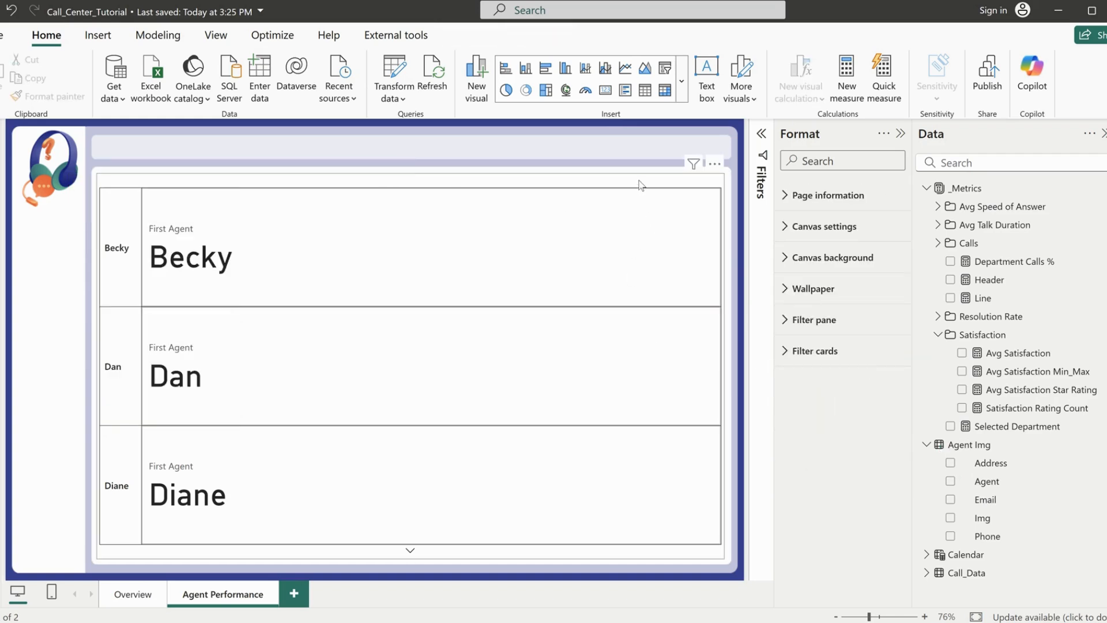
Turn on the card's image for the First Agent series and set the image type to Image URL
{"action": "left_click", "coordinate": [639, 185]}
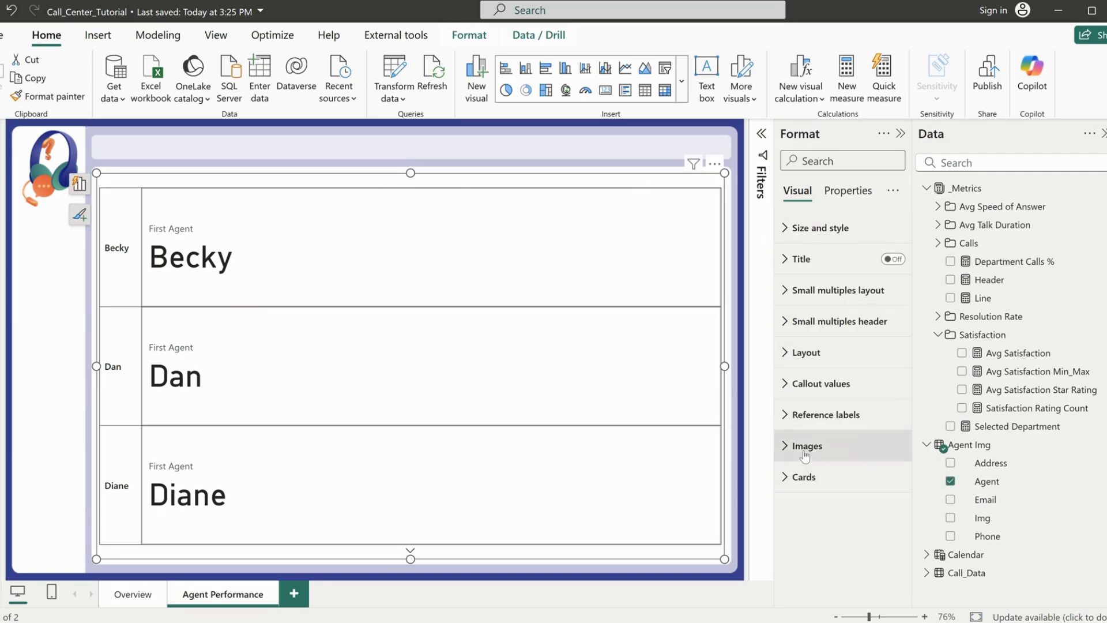
{"action": "left_click", "coordinate": [856, 446]}
{"action": "scroll", "coordinate": [850, 514], "scroll_direction": "down", "scroll_amount": 4}
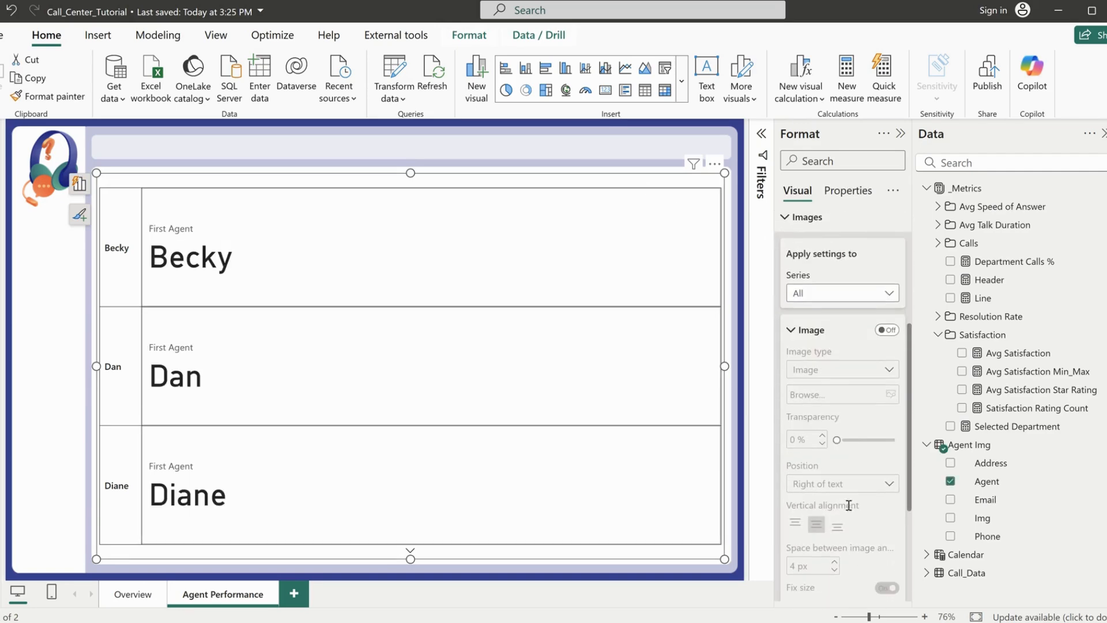
{"action": "left_click", "coordinate": [847, 294]}
{"action": "left_click", "coordinate": [821, 338]}
{"action": "left_click", "coordinate": [886, 330]}
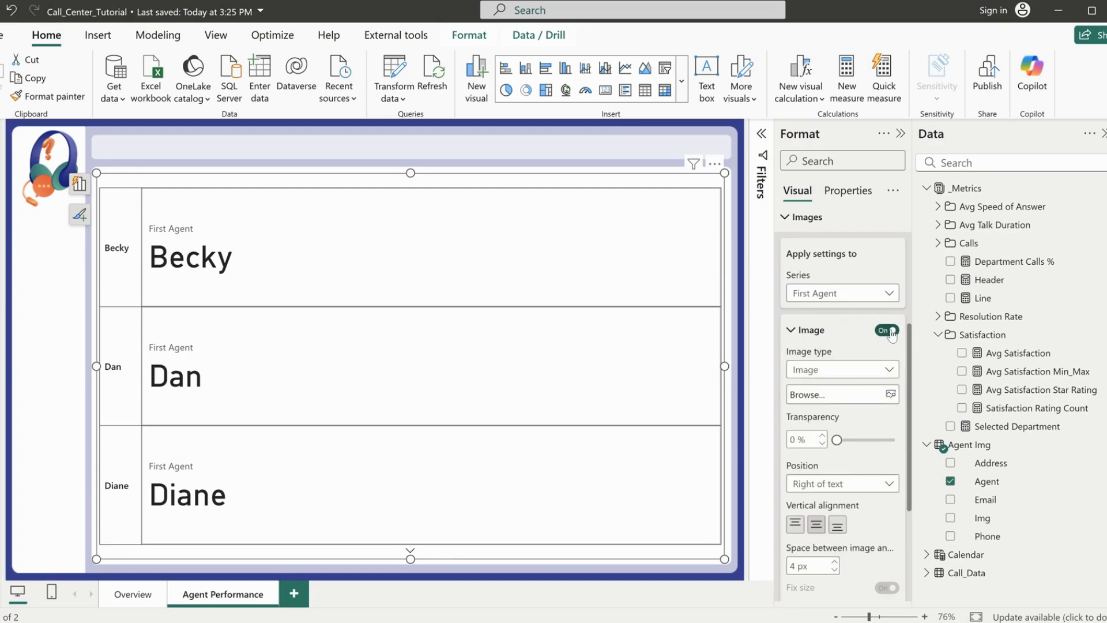
{"action": "left_click", "coordinate": [847, 375]}
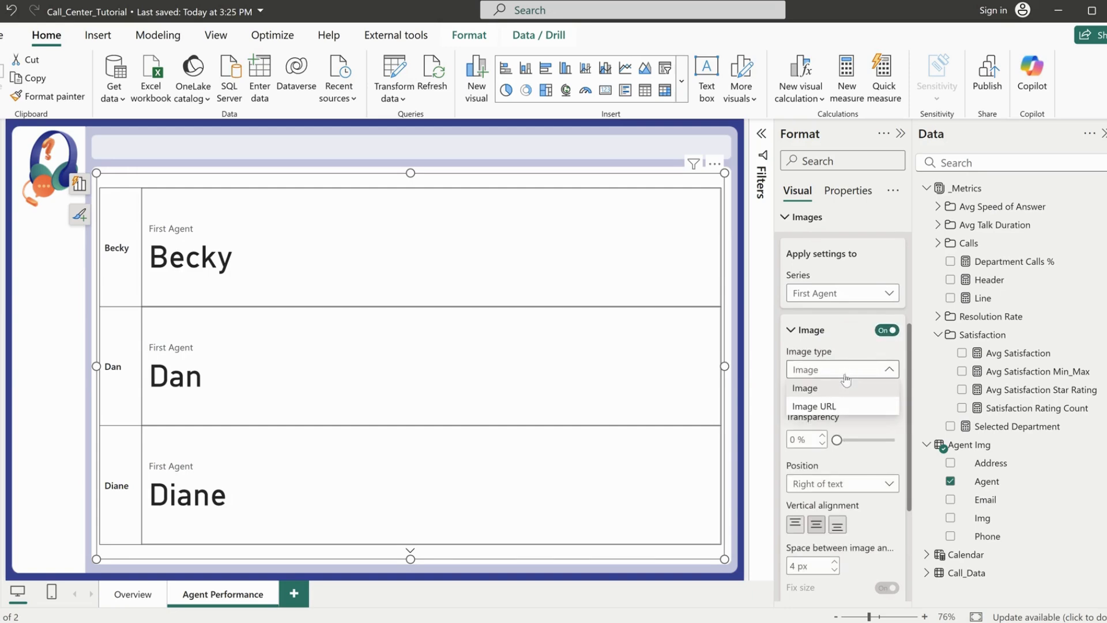
{"action": "left_click", "coordinate": [829, 407]}
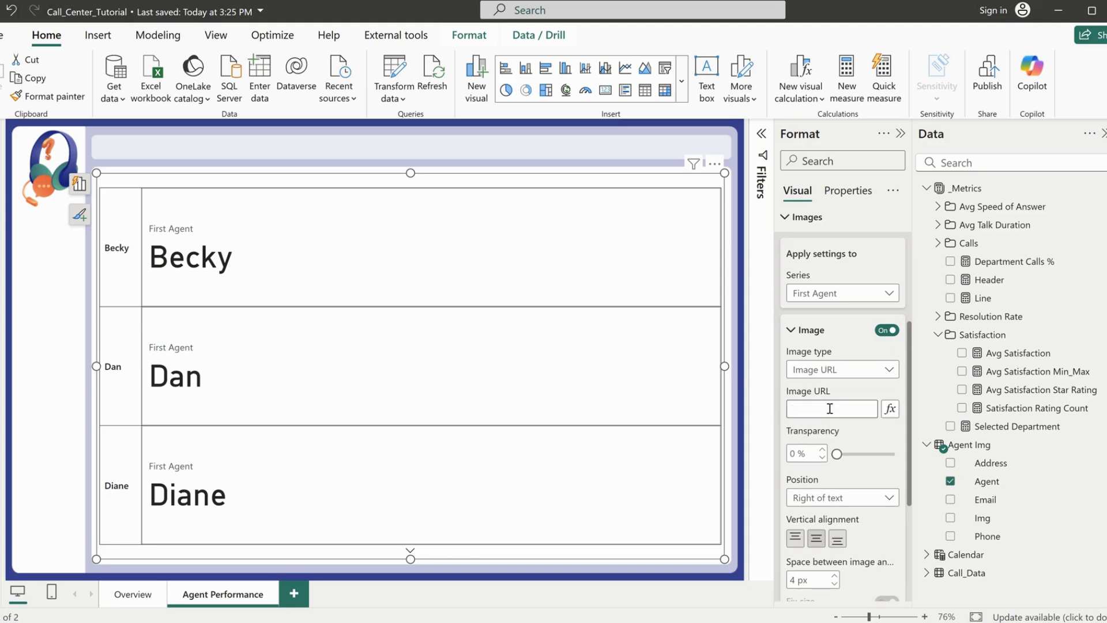
Base the card's image URL on the Img field of the Agent Img table and apply it
{"action": "left_click", "coordinate": [890, 409]}
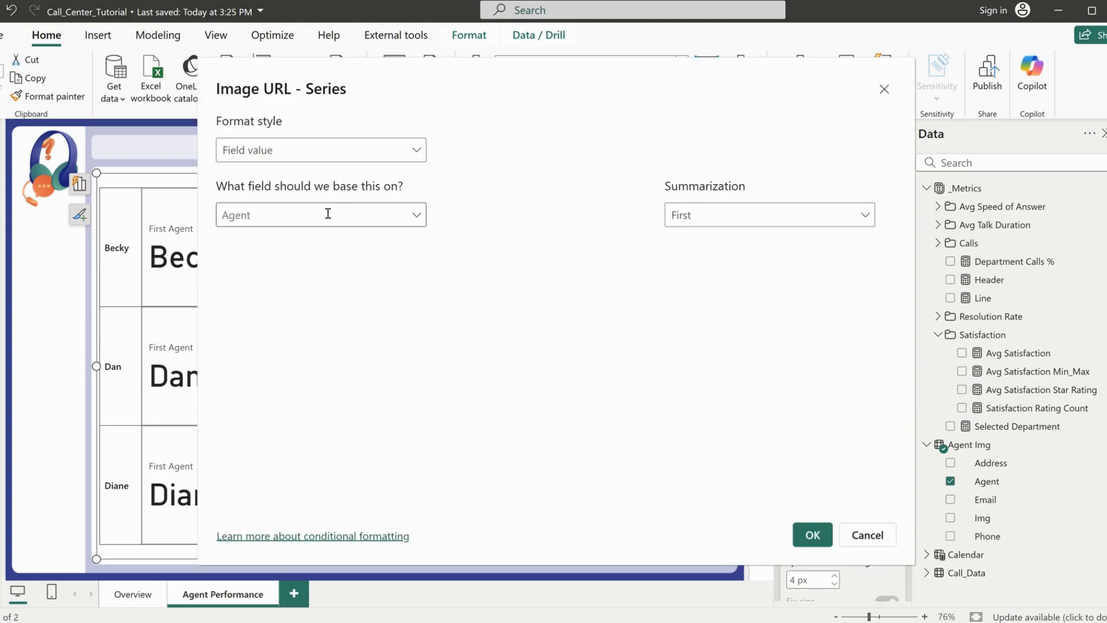
{"action": "left_click", "coordinate": [327, 215]}
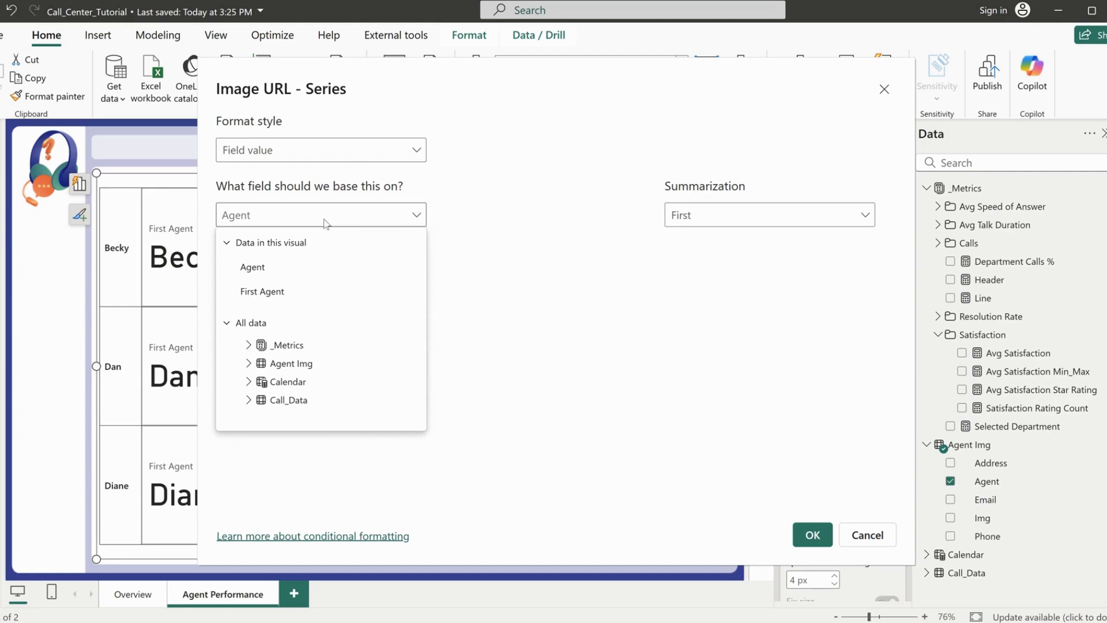
{"action": "type", "text": "img"}
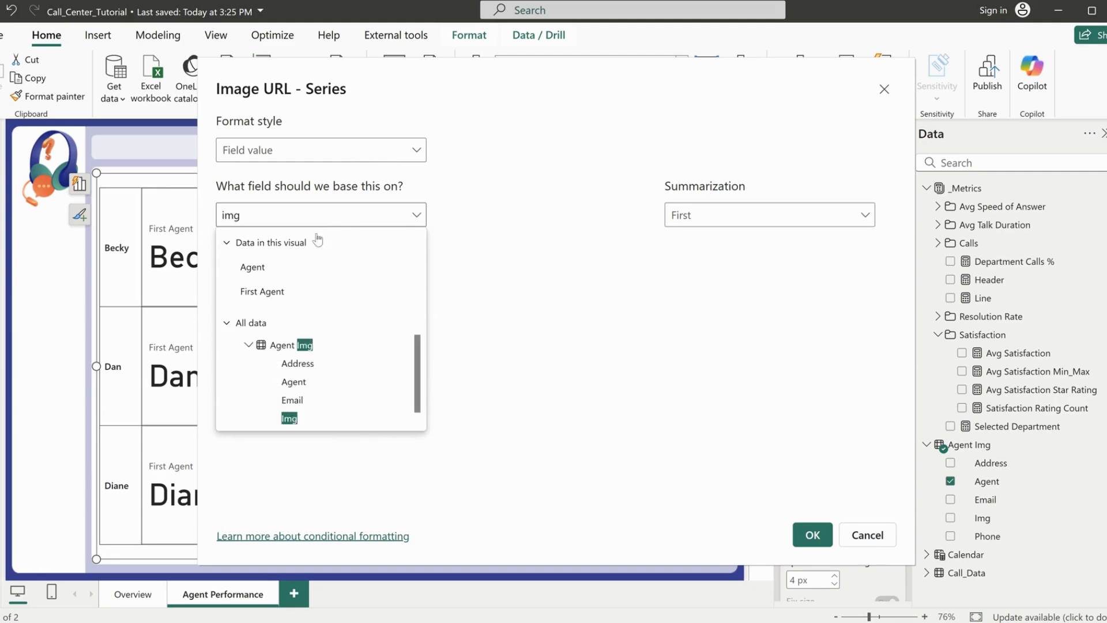
{"action": "left_click", "coordinate": [289, 418]}
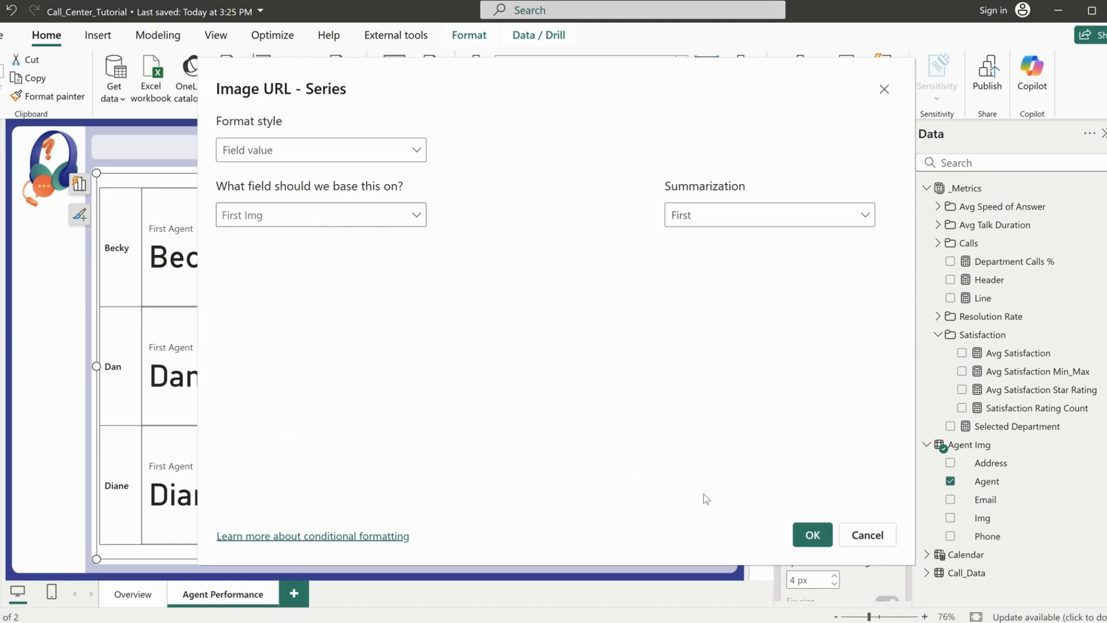
{"action": "left_click", "coordinate": [813, 535]}
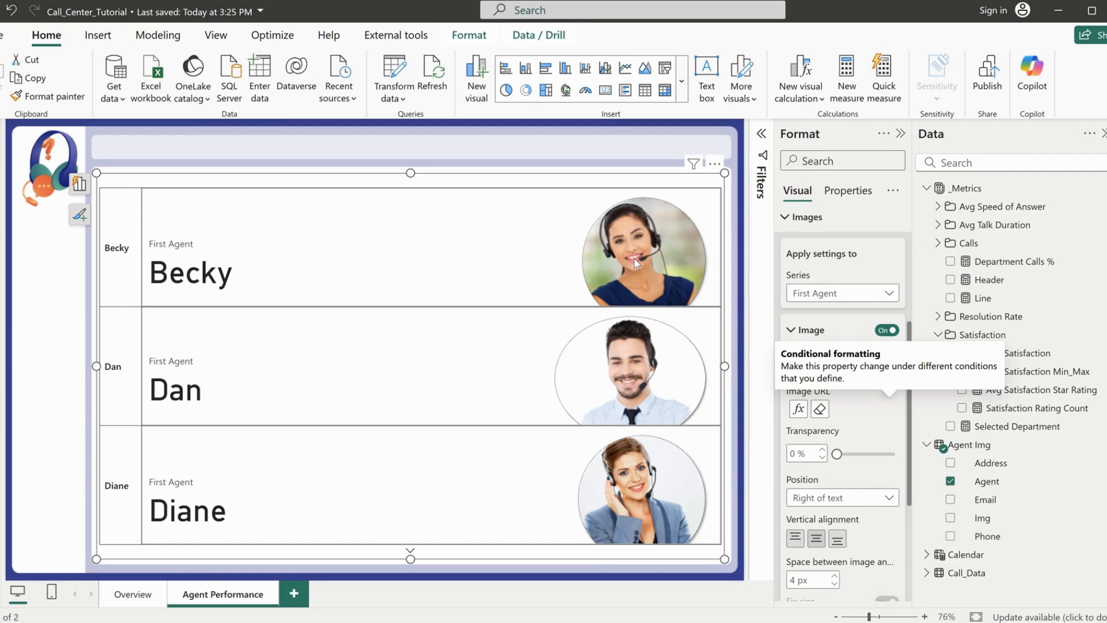
Set the agent images' size to 100 px and position them left of the text
{"action": "scroll", "coordinate": [860, 489], "scroll_direction": "down", "scroll_amount": 3}
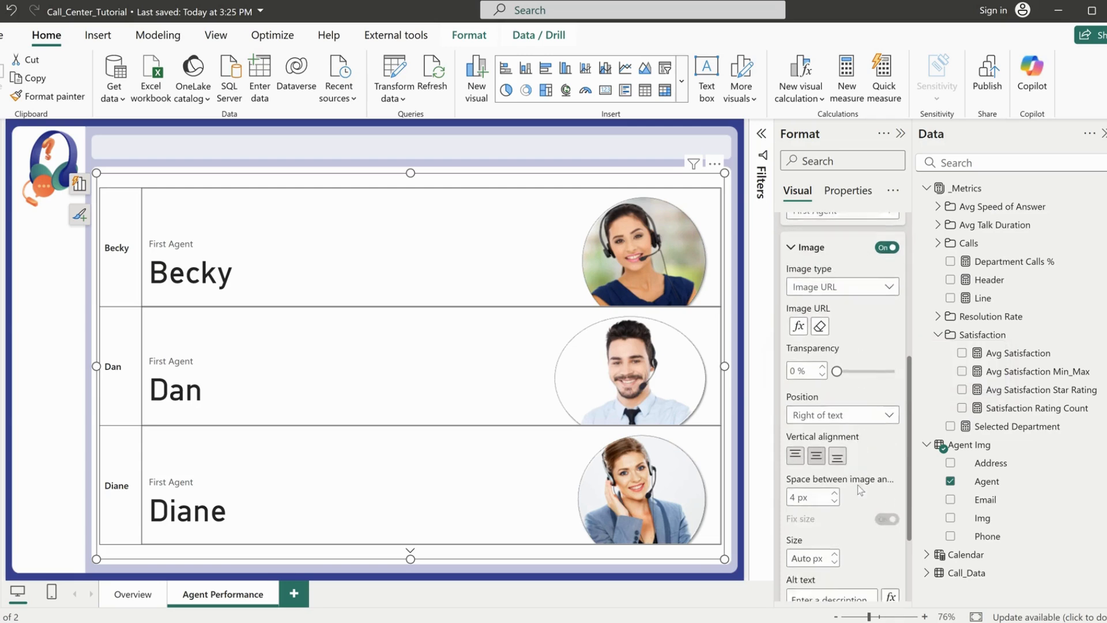
{"action": "scroll", "coordinate": [848, 479], "scroll_direction": "down", "scroll_amount": 2}
{"action": "left_click", "coordinate": [807, 485]}
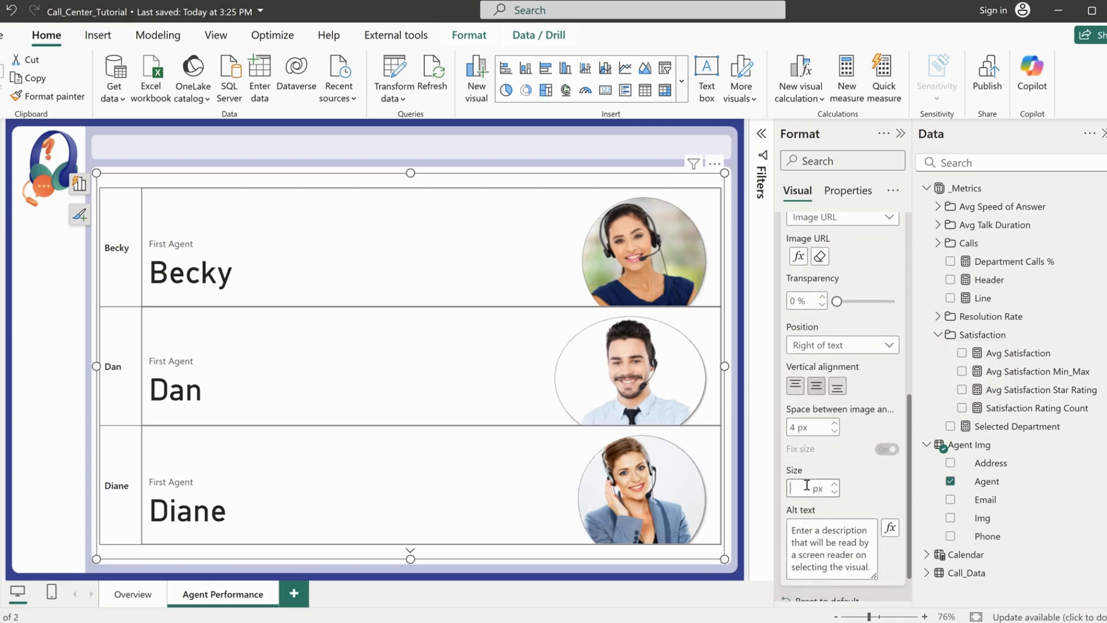
{"action": "type", "text": "10 "}
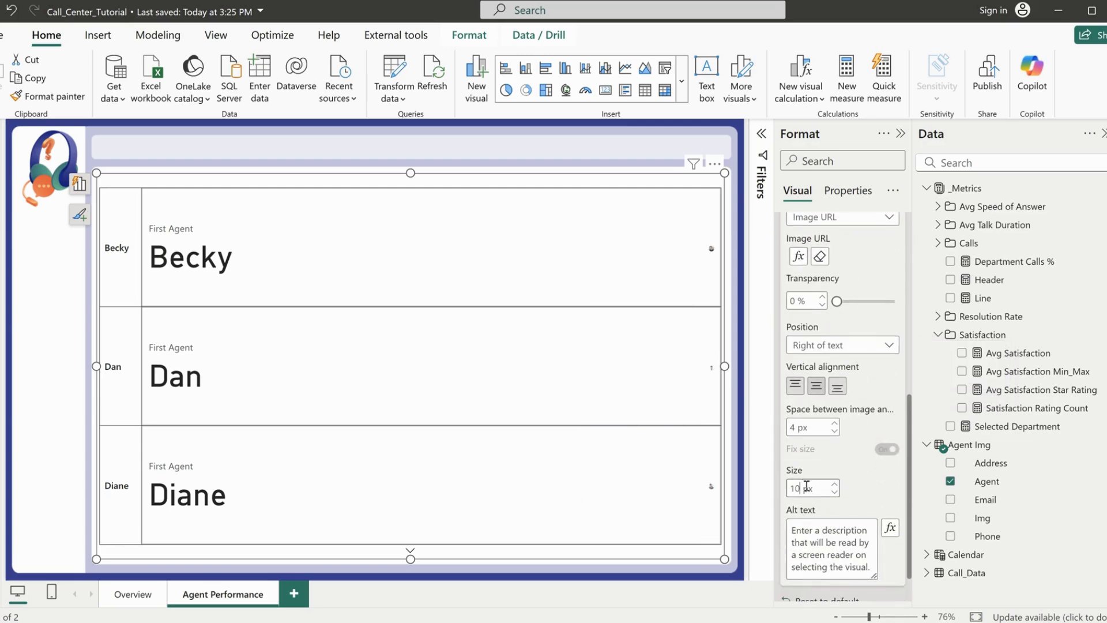
{"action": "type", "text": "0"}
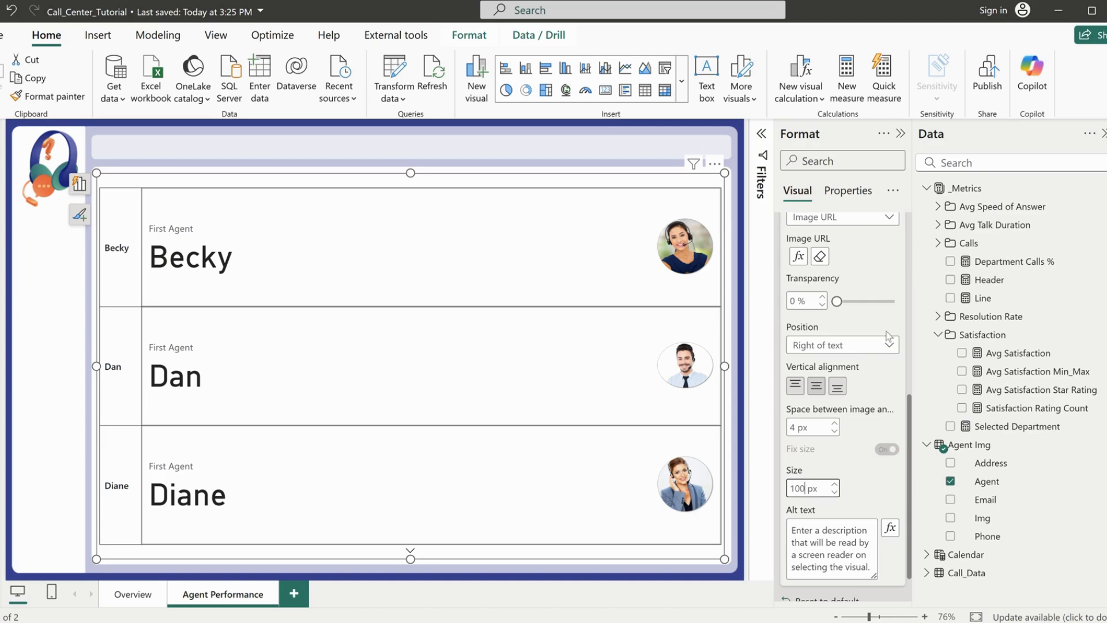
{"action": "left_click", "coordinate": [856, 348]}
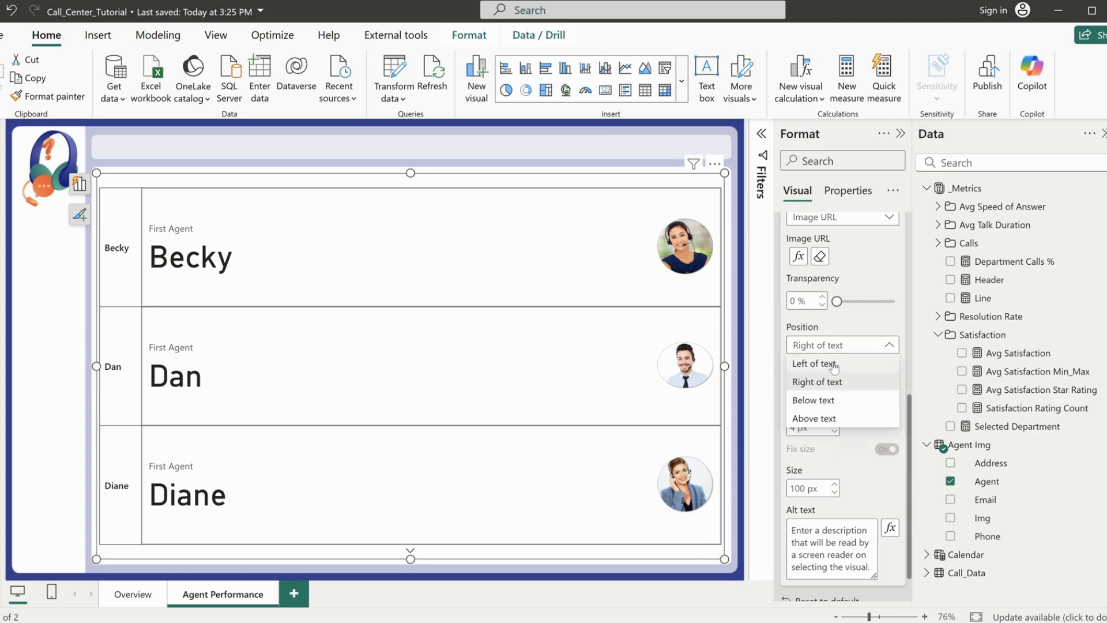
{"action": "left_click", "coordinate": [833, 363]}
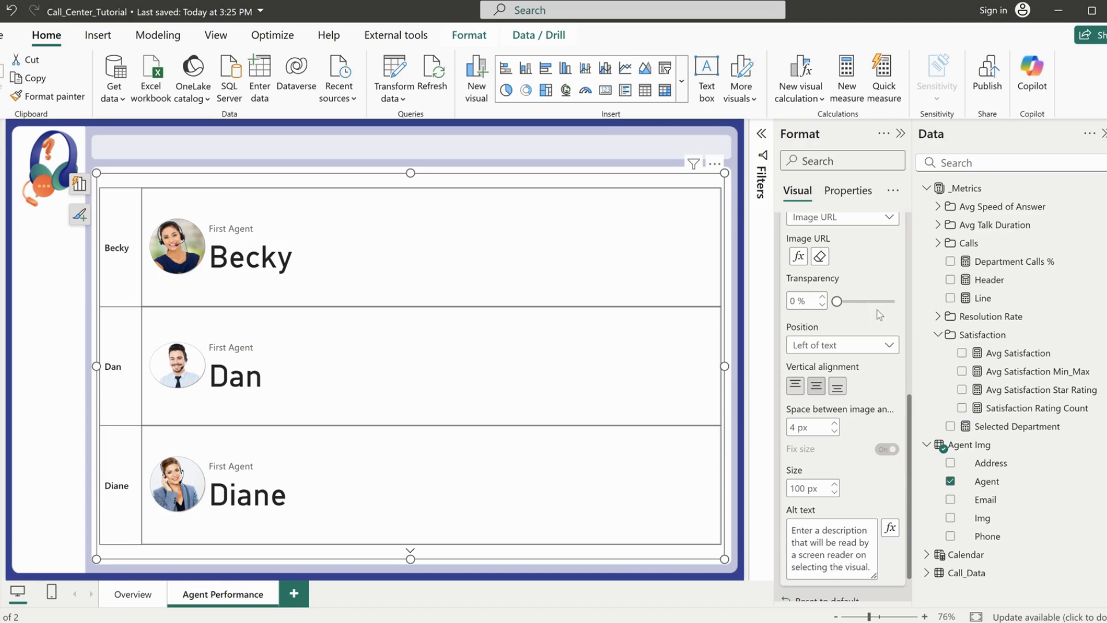
Set the callout values' font size to 35 and colour them dark blue for all series
{"action": "scroll", "coordinate": [887, 283], "scroll_direction": "up", "scroll_amount": 5}
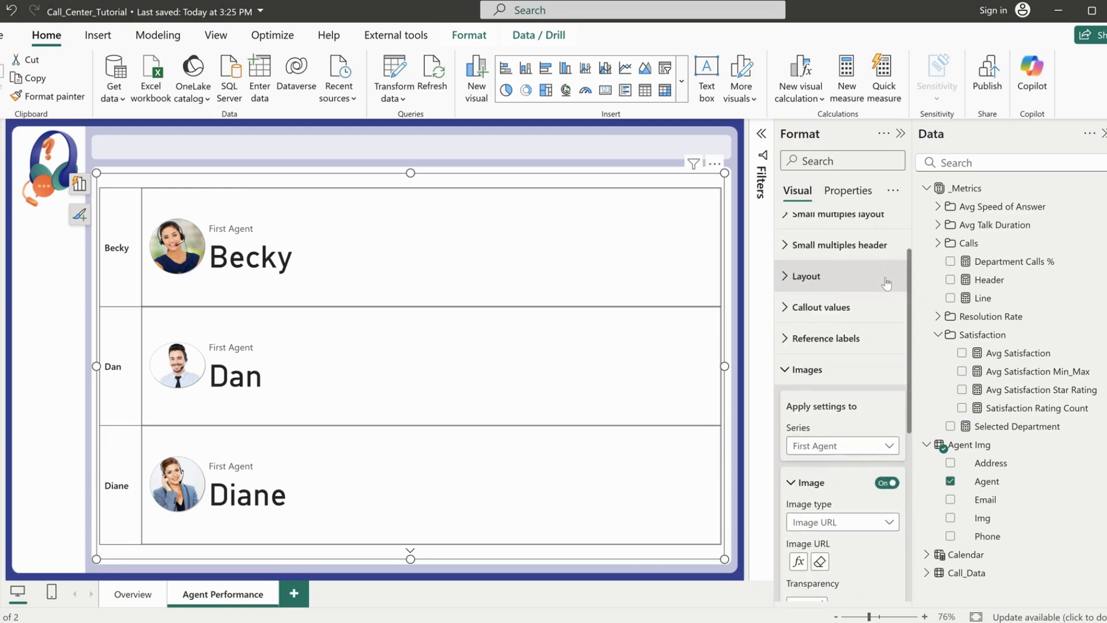
{"action": "left_click", "coordinate": [824, 366]}
{"action": "left_click", "coordinate": [820, 383]}
{"action": "scroll", "coordinate": [859, 415], "scroll_direction": "down", "scroll_amount": 4}
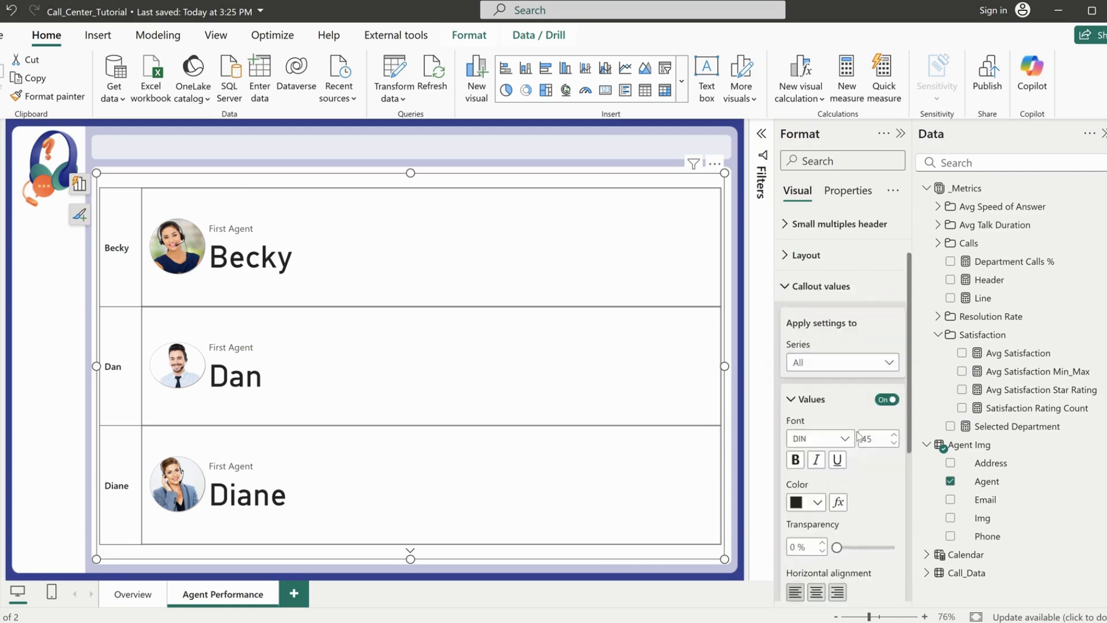
{"action": "double_click", "coordinate": [873, 306]}
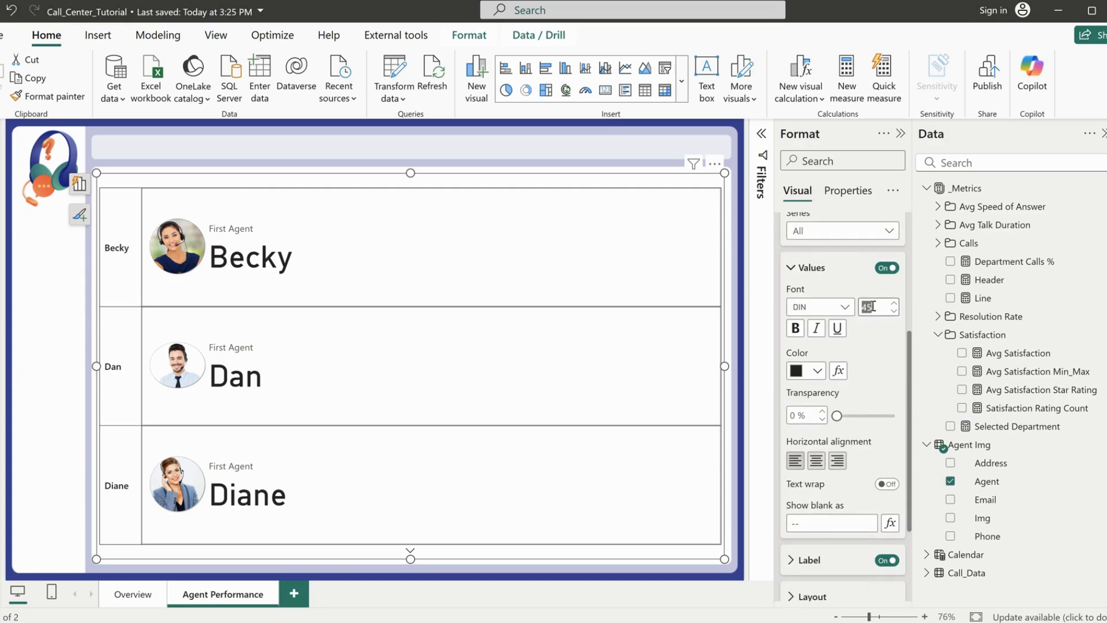
{"action": "type", "text": "35"}
{"action": "left_click", "coordinate": [817, 371]}
{"action": "left_click", "coordinate": [807, 305]}
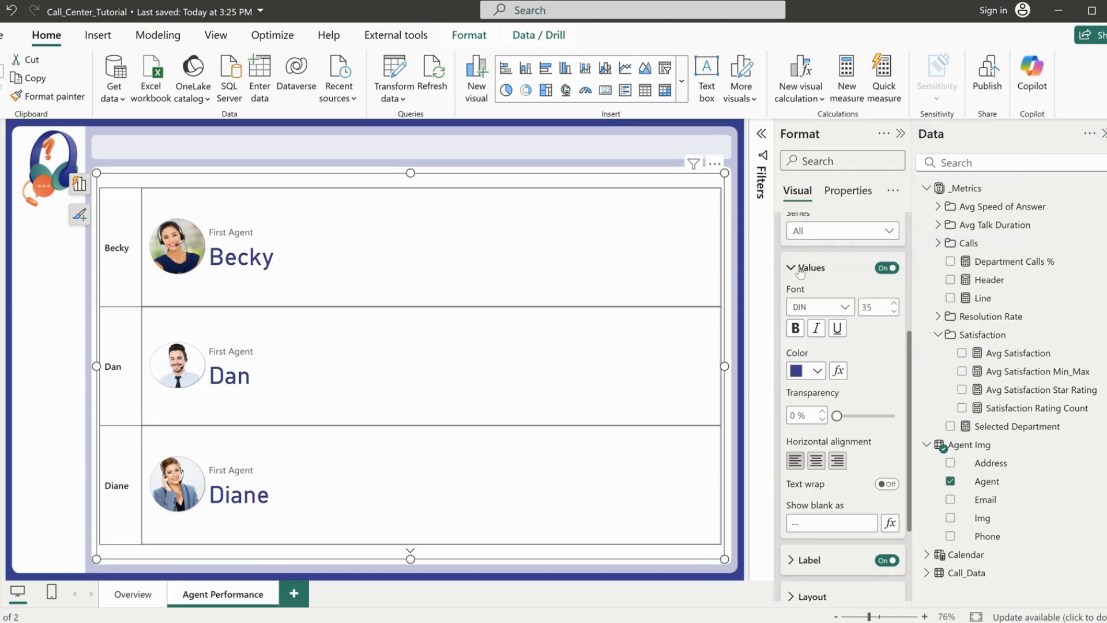
{"action": "left_click", "coordinate": [800, 269]}
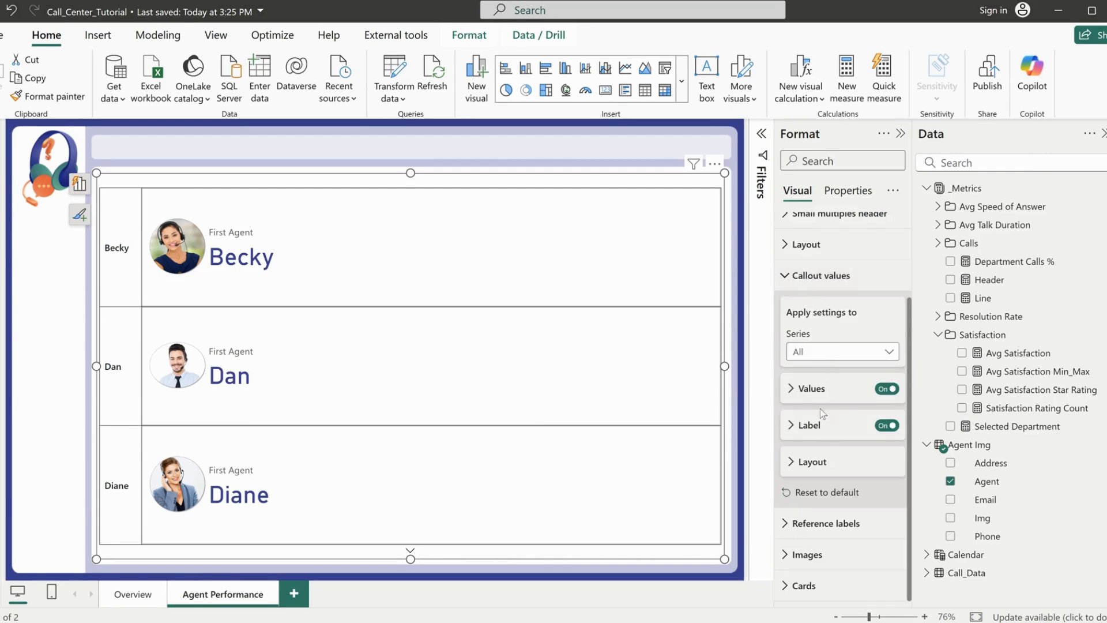
Base the First Agent series' callout label text on the Avg Satisfaction Star Rating measure and apply it
{"action": "left_click", "coordinate": [818, 427]}
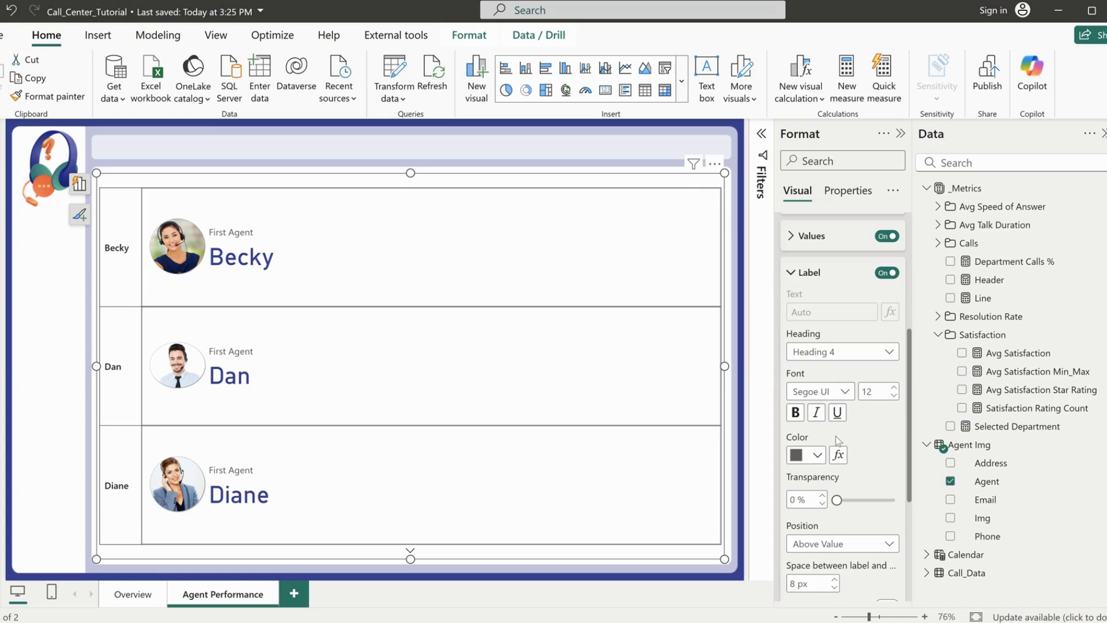
{"action": "scroll", "coordinate": [838, 439], "scroll_direction": "down", "scroll_amount": 1}
{"action": "scroll", "coordinate": [838, 440], "scroll_direction": "up", "scroll_amount": 1}
{"action": "scroll", "coordinate": [866, 462], "scroll_direction": "down", "scroll_amount": 1}
{"action": "scroll", "coordinate": [867, 449], "scroll_direction": "up", "scroll_amount": 2}
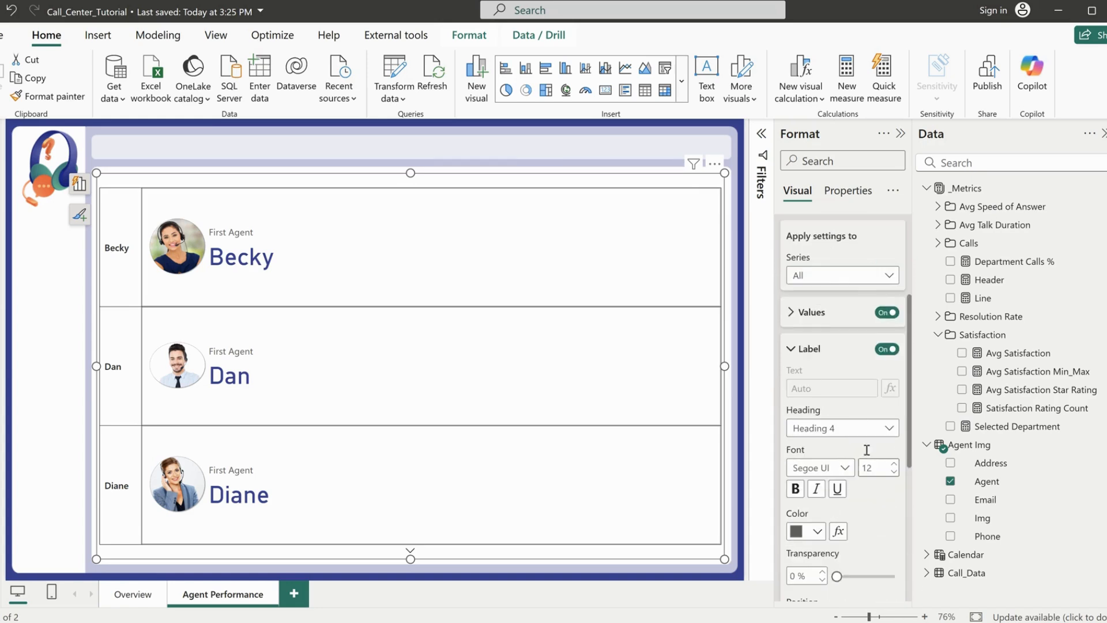
{"action": "left_click", "coordinate": [830, 277]}
{"action": "left_click", "coordinate": [816, 318]}
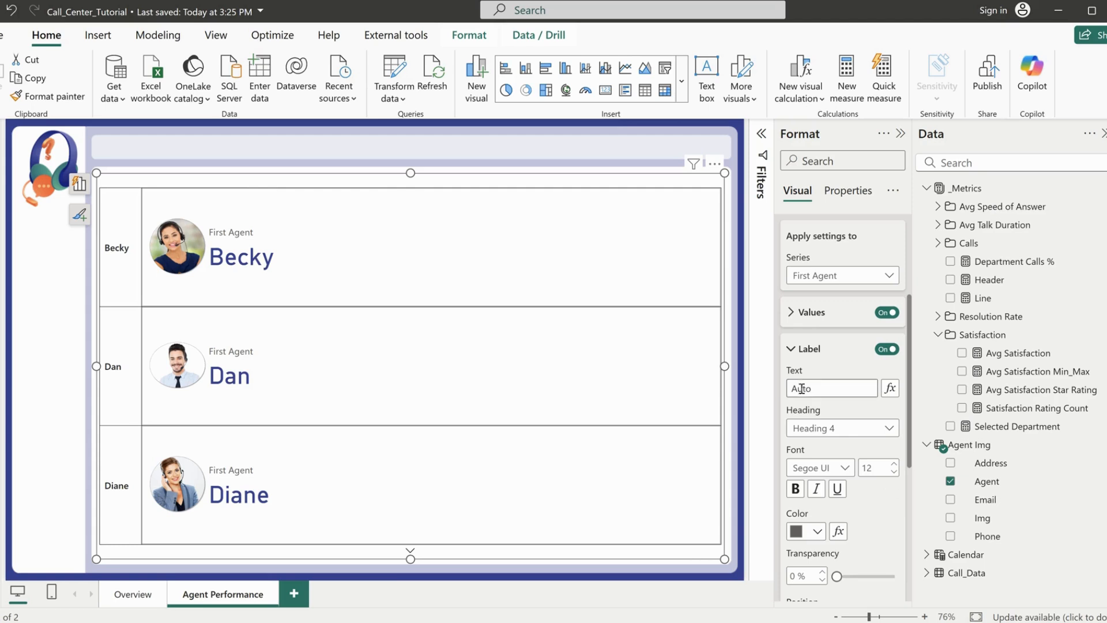
{"action": "left_click", "coordinate": [890, 388]}
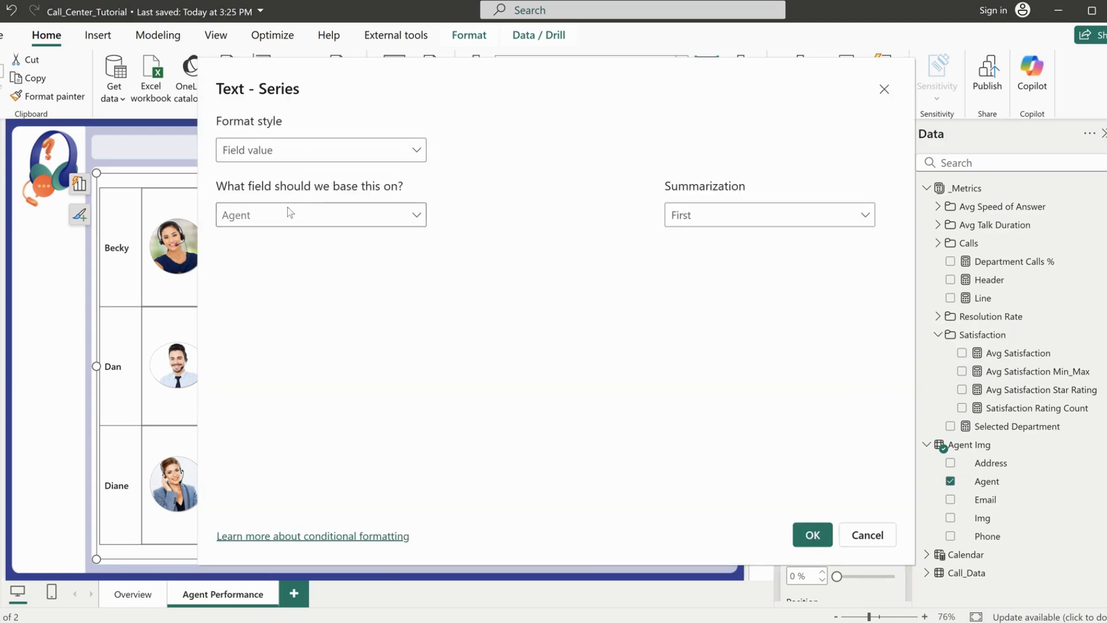
{"action": "left_click", "coordinate": [294, 221]}
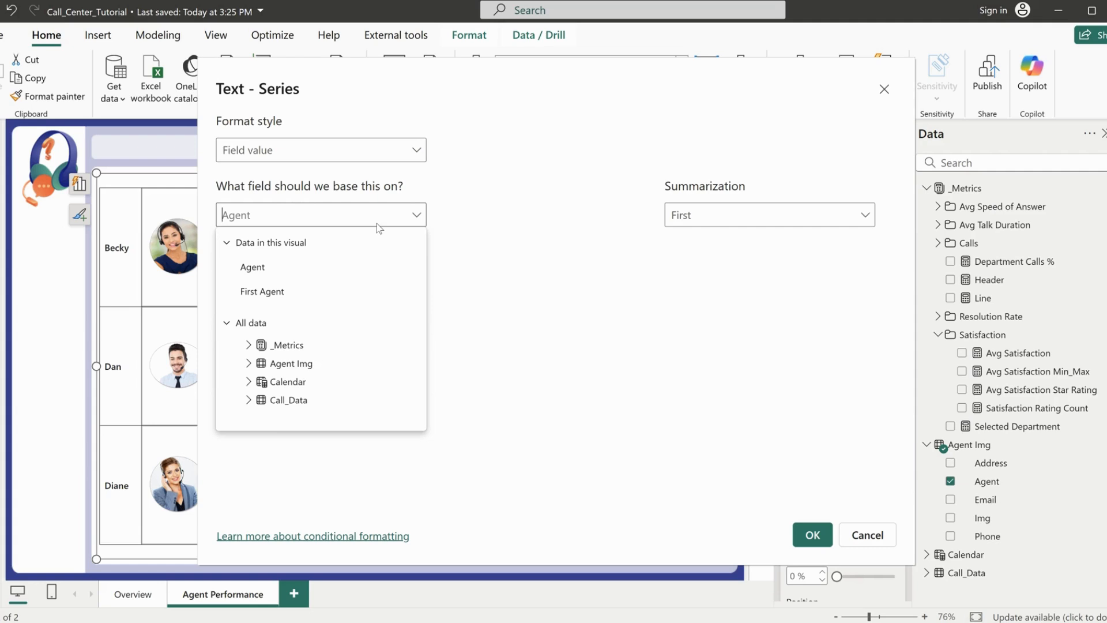
{"action": "type", "text": "sta"}
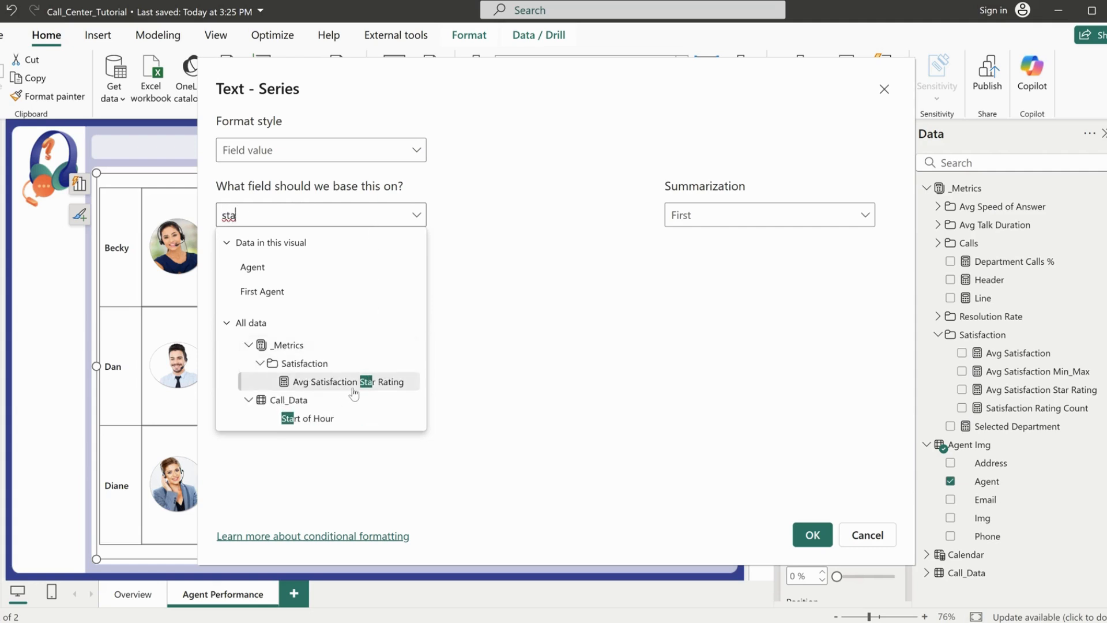
{"action": "left_click", "coordinate": [355, 384]}
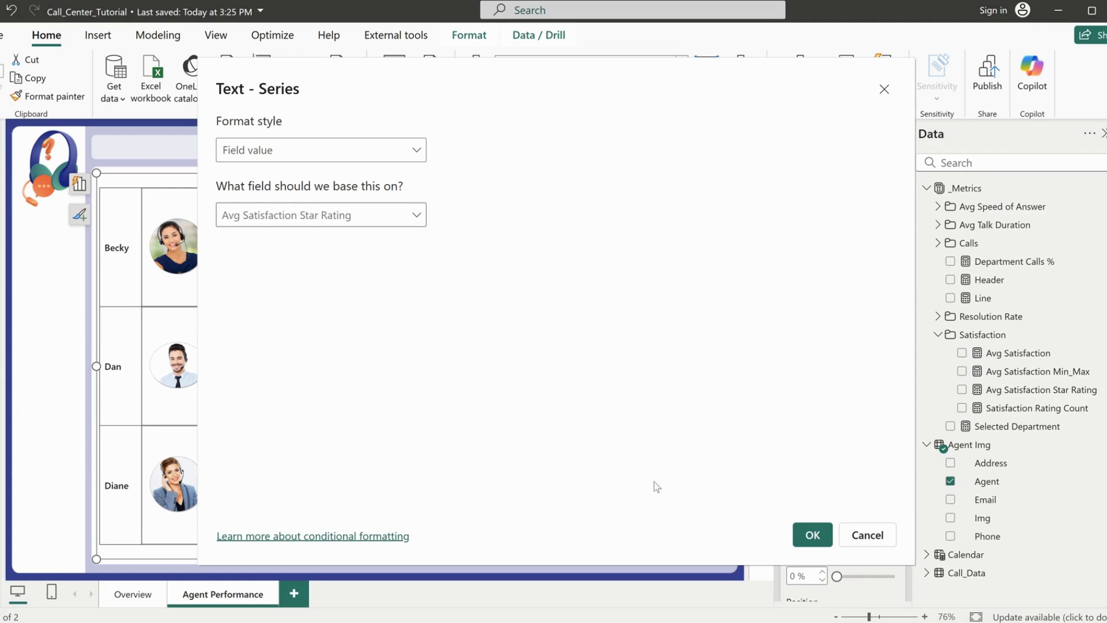
{"action": "left_click", "coordinate": [831, 537]}
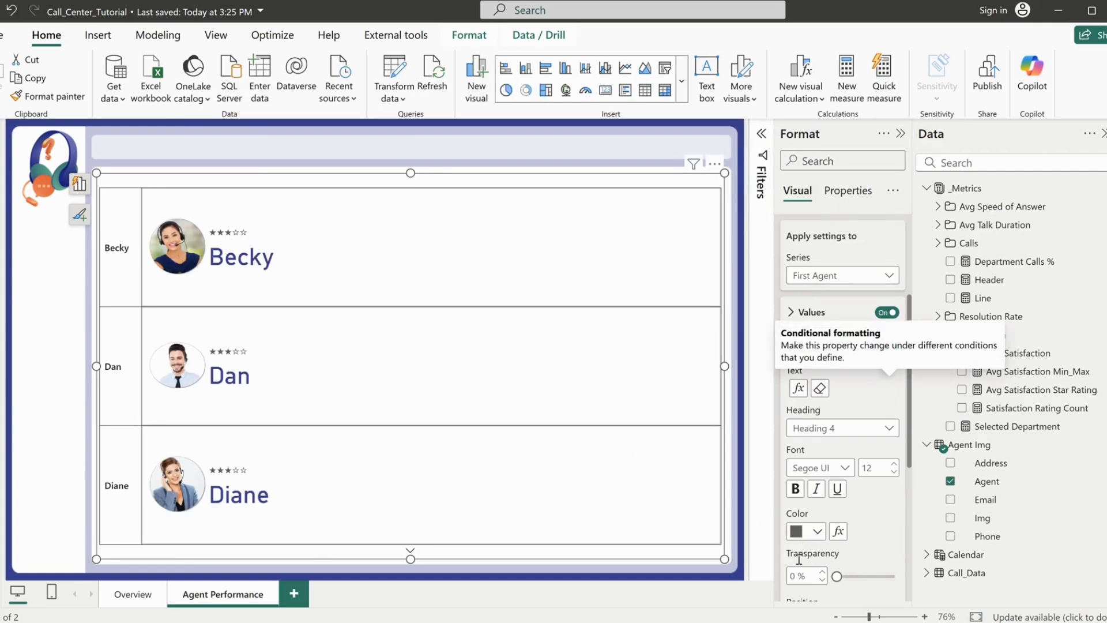
{"action": "scroll", "coordinate": [878, 505], "scroll_direction": "down", "scroll_amount": 5}
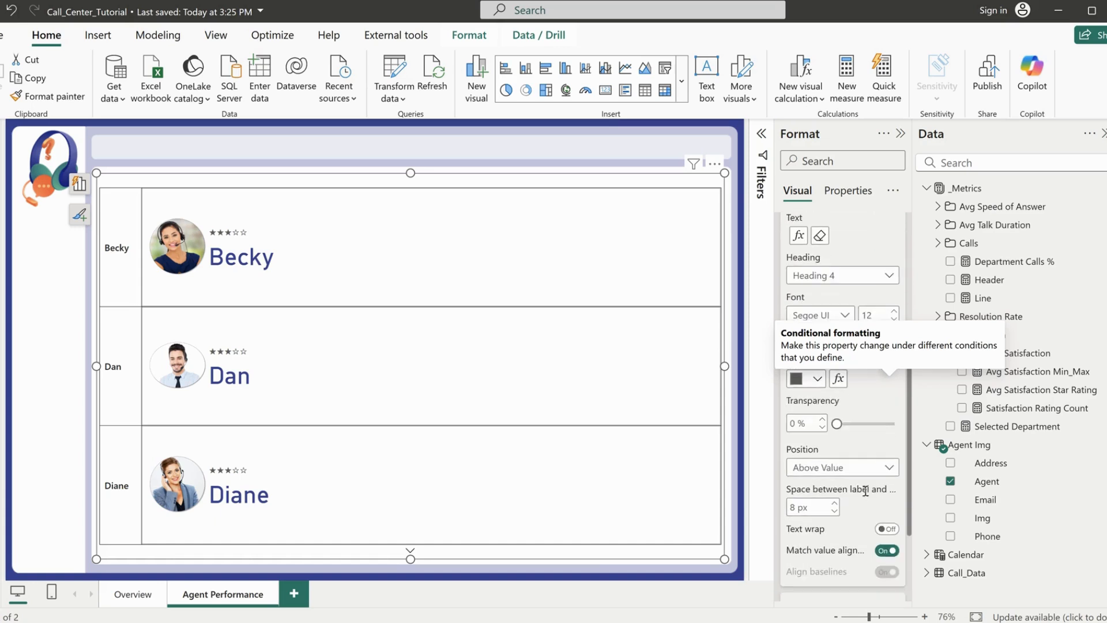
Position the star rating labels below the agent names, with 8 px of space between label and value
{"action": "left_click", "coordinate": [814, 476]}
{"action": "left_click", "coordinate": [818, 488]}
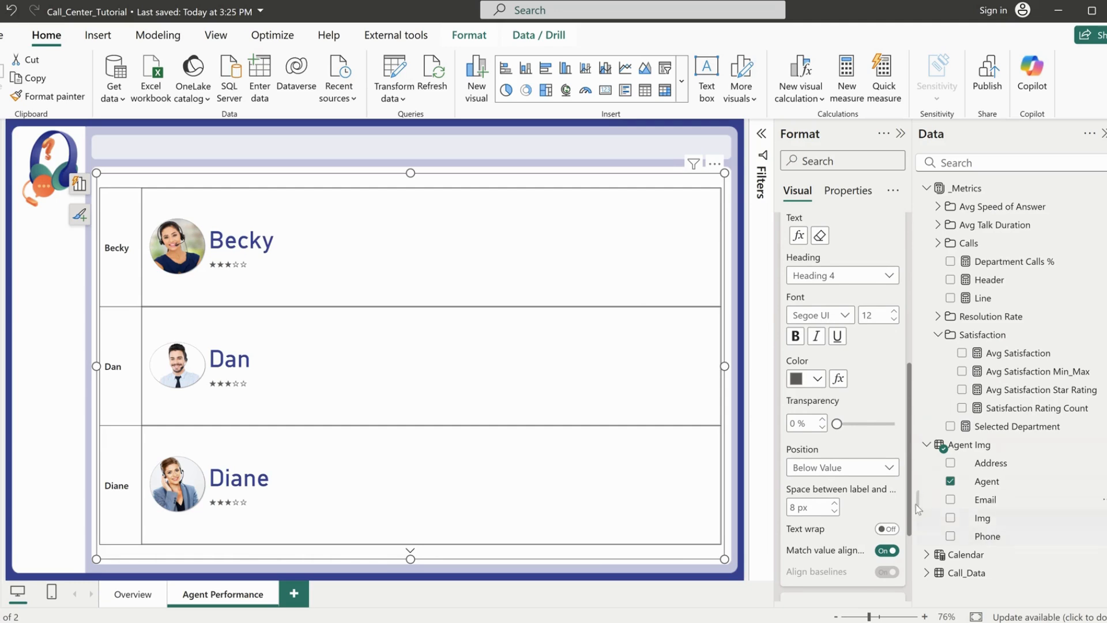
{"action": "left_click", "coordinate": [836, 503]}
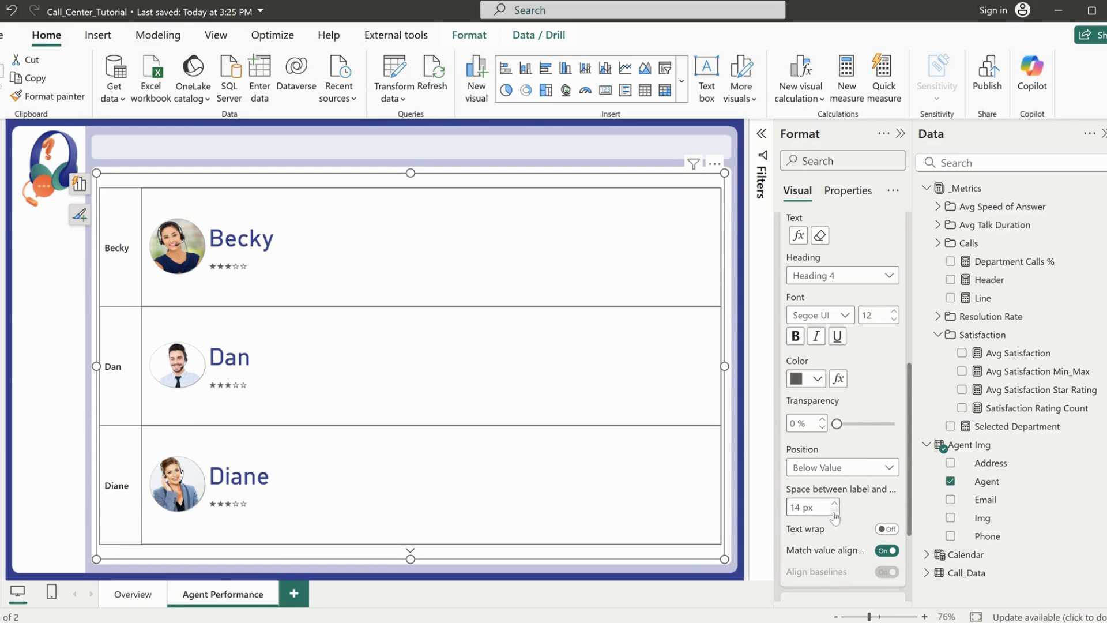
{"action": "double_click", "coordinate": [797, 506]}
{"action": "type", "text": "8"}
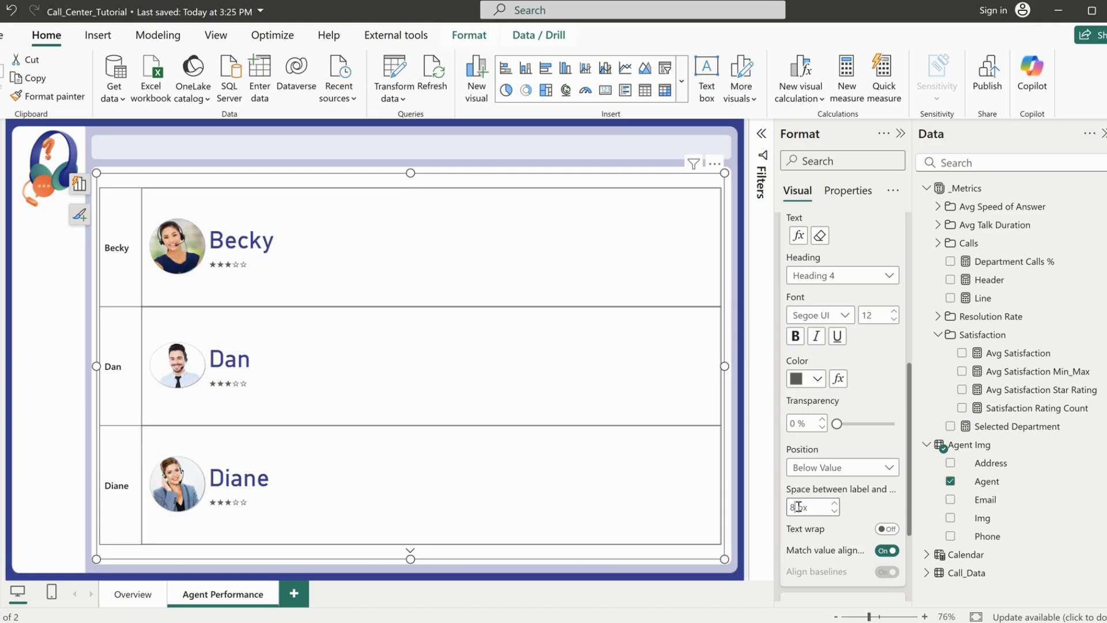
Set the First Agent callout label's font size to 16 and close the callout value settings
{"action": "scroll", "coordinate": [825, 496], "scroll_direction": "up", "scroll_amount": 3}
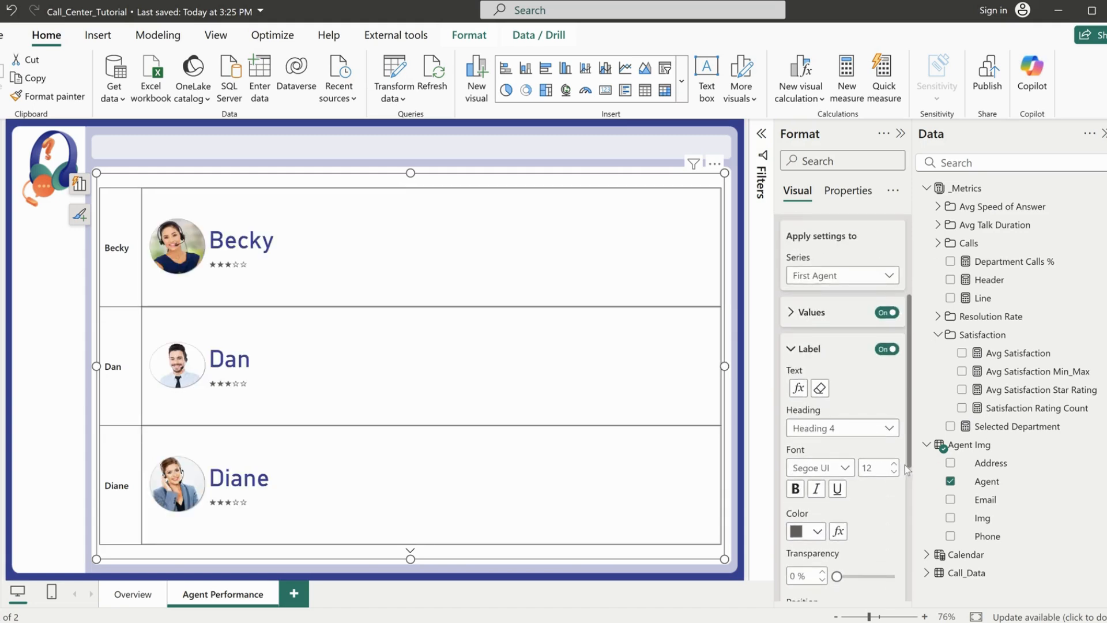
{"action": "left_click", "coordinate": [893, 464]}
{"action": "left_click", "coordinate": [894, 464]}
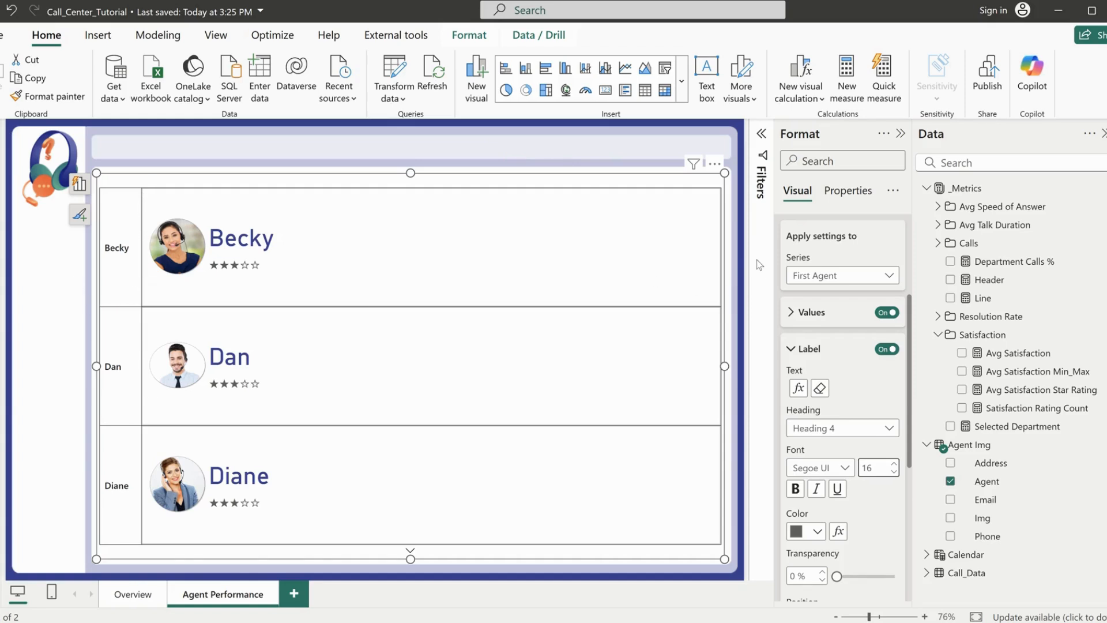
{"action": "left_click", "coordinate": [804, 352]}
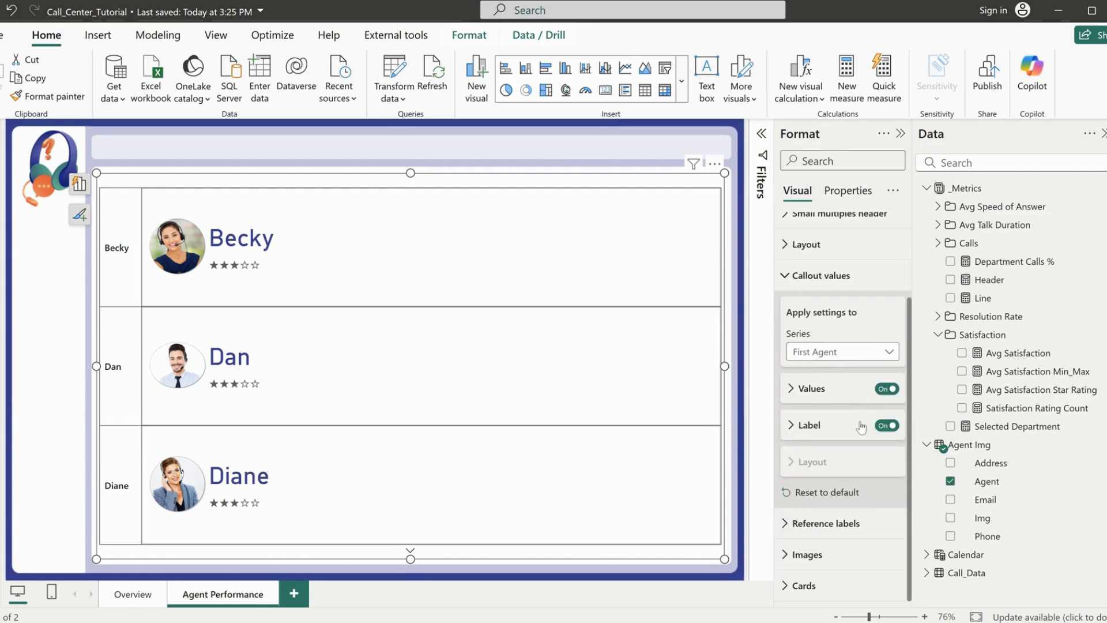
{"action": "scroll", "coordinate": [861, 427], "scroll_direction": "up", "scroll_amount": 3}
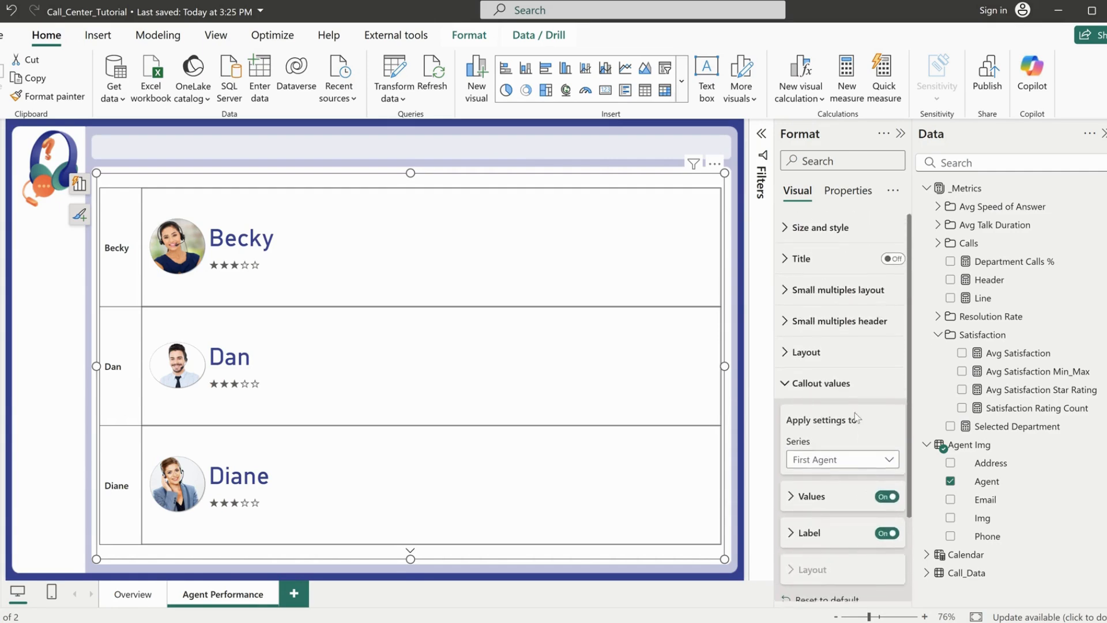
{"action": "left_click", "coordinate": [816, 386]}
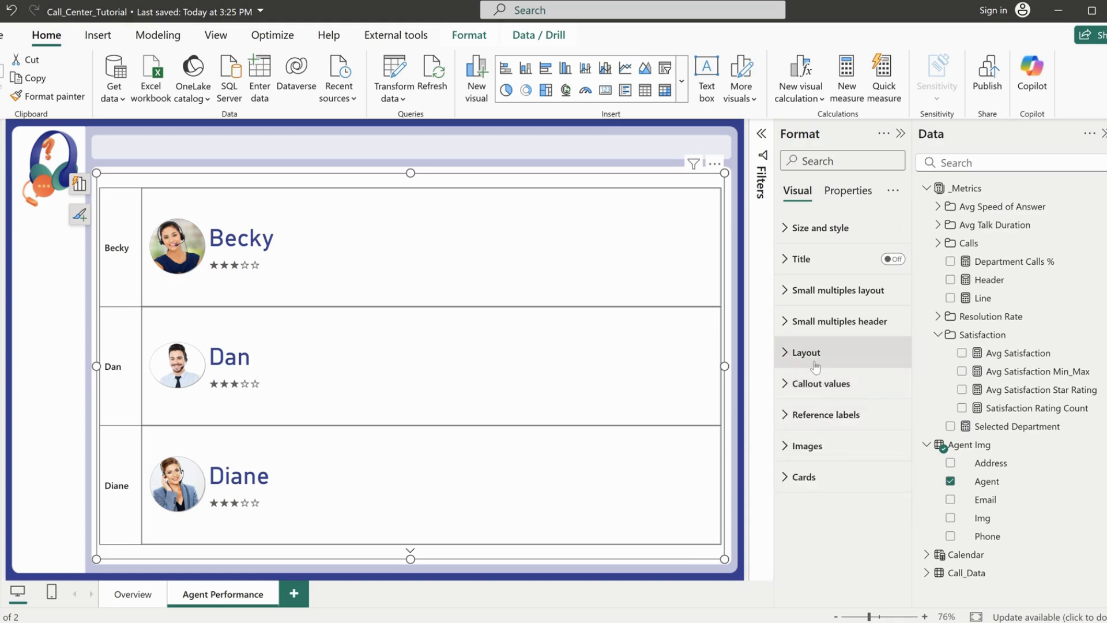
Add the Calls and Calls - Answered % measures as reference labels for the First Agent series
{"action": "left_click", "coordinate": [826, 414]}
{"action": "scroll", "coordinate": [829, 411], "scroll_direction": "down", "scroll_amount": 3}
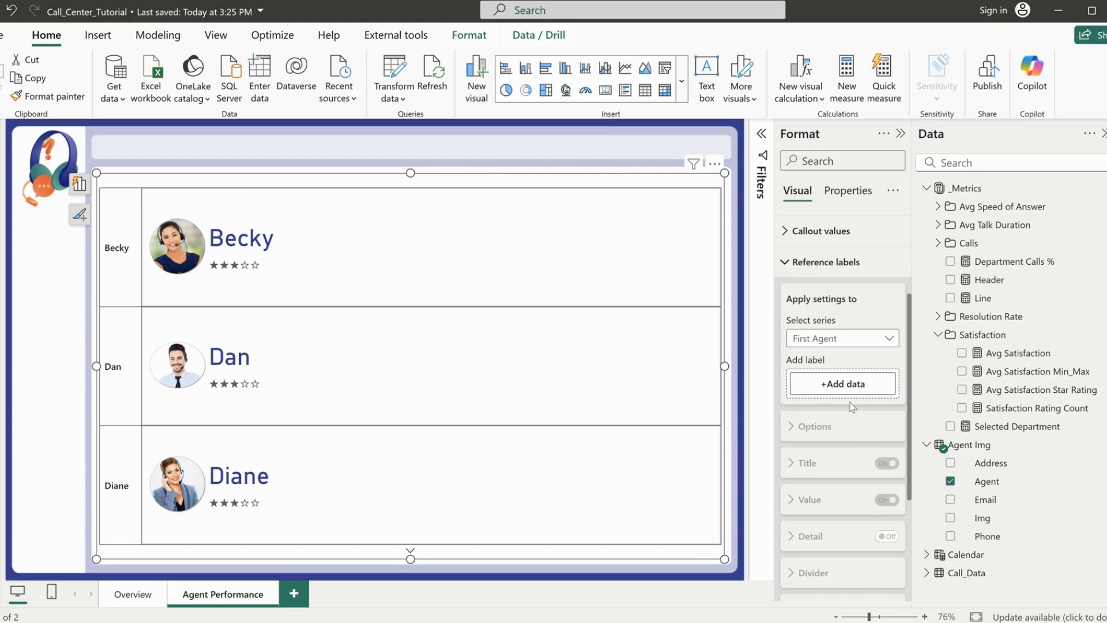
{"action": "scroll", "coordinate": [851, 406], "scroll_direction": "down", "scroll_amount": 1}
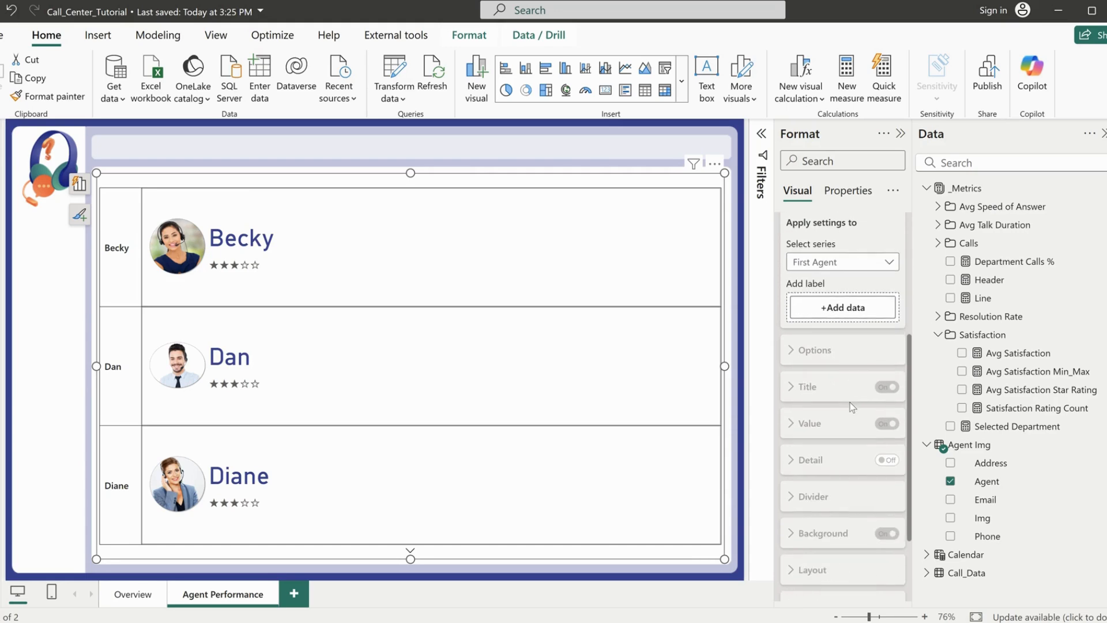
{"action": "left_click", "coordinate": [938, 243]}
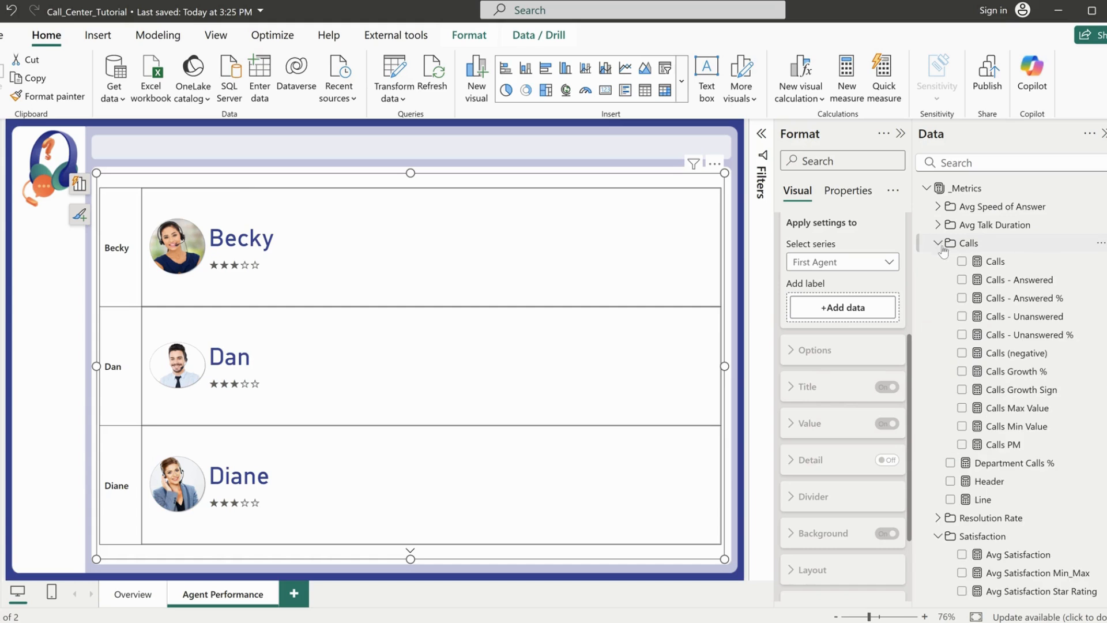
{"action": "left_click", "coordinate": [825, 265]}
{"action": "left_click", "coordinate": [825, 265]}
{"action": "left_click_drag", "start_coordinate": [995, 266], "coordinate": [845, 306]}
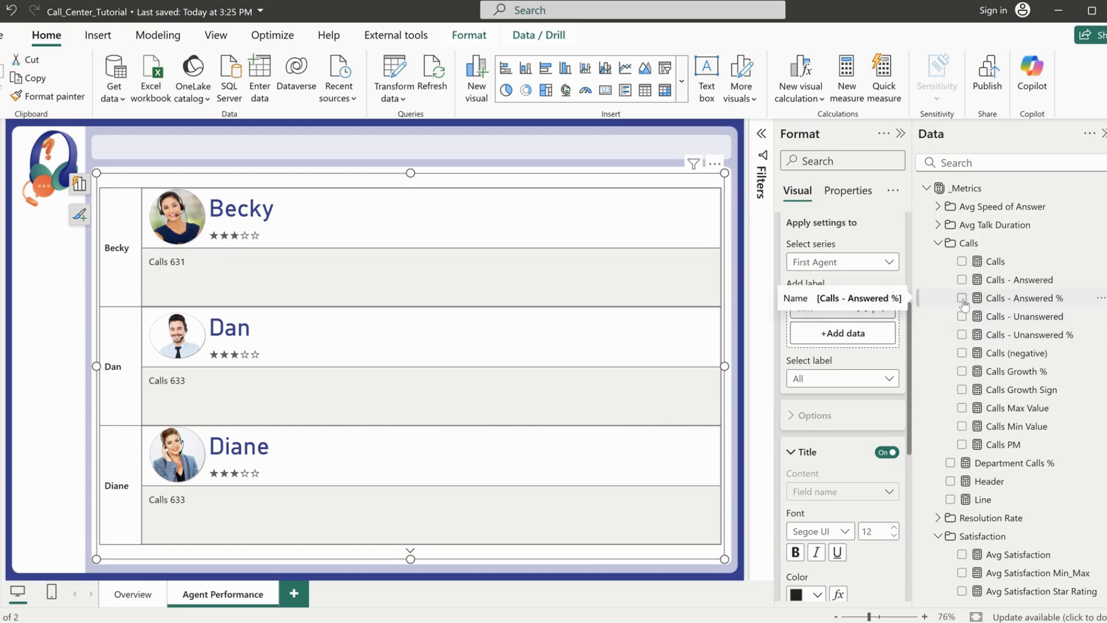
{"action": "left_click_drag", "start_coordinate": [964, 304], "coordinate": [851, 333]}
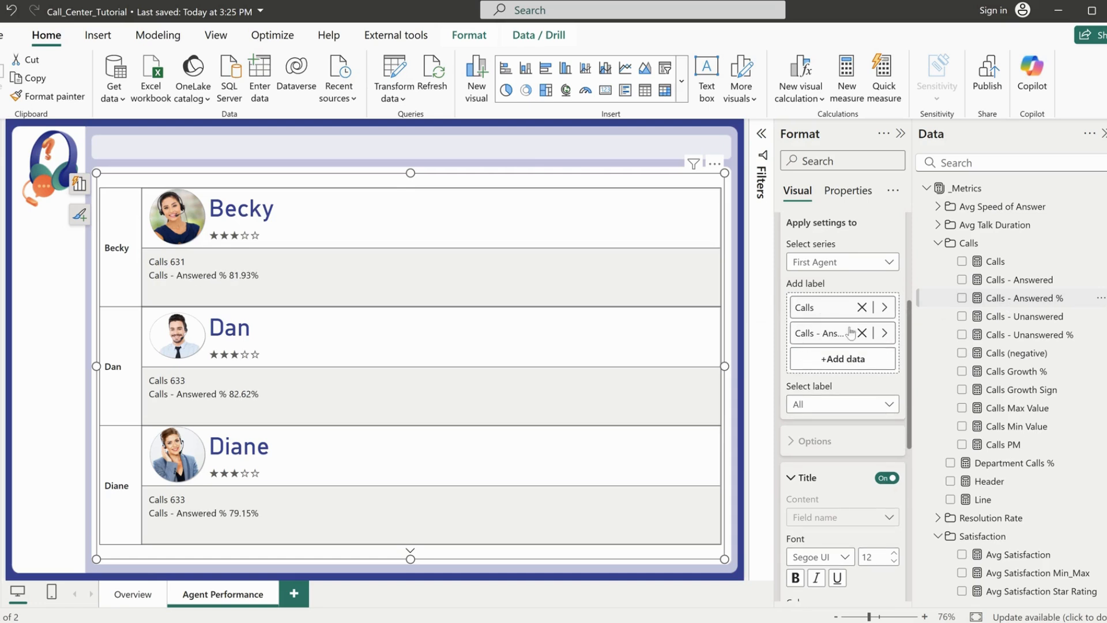
Add the Resolution Rate and Avg Speed of Answer measures as further reference labels on the agent cards
{"action": "scroll", "coordinate": [959, 347], "scroll_direction": "down", "scroll_amount": 3}
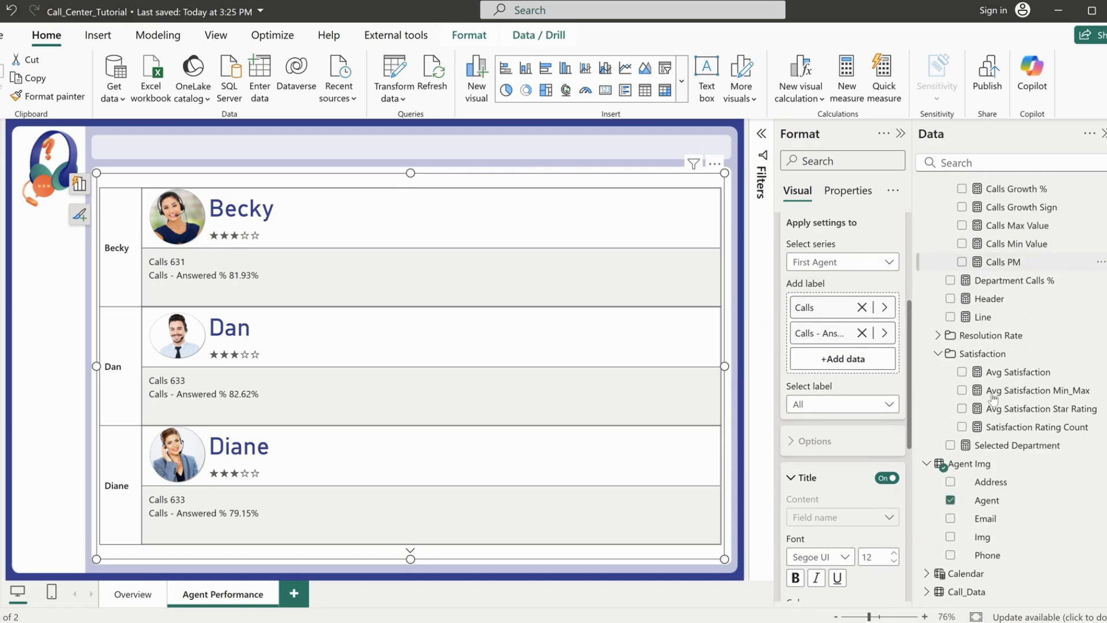
{"action": "left_click", "coordinate": [958, 337]}
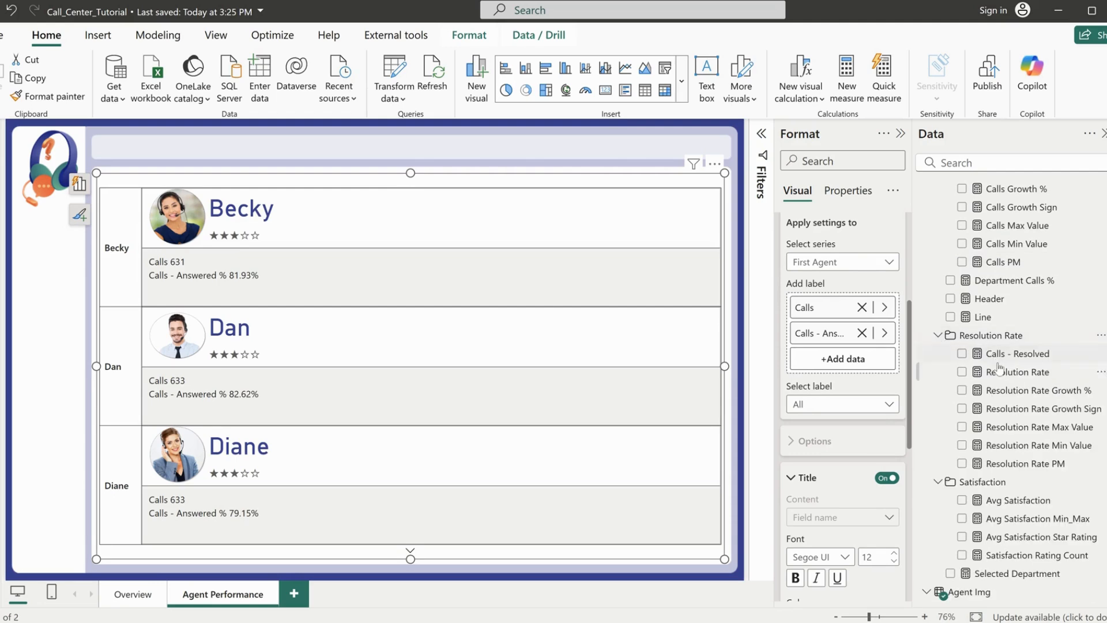
{"action": "left_click_drag", "start_coordinate": [1007, 376], "coordinate": [852, 360]}
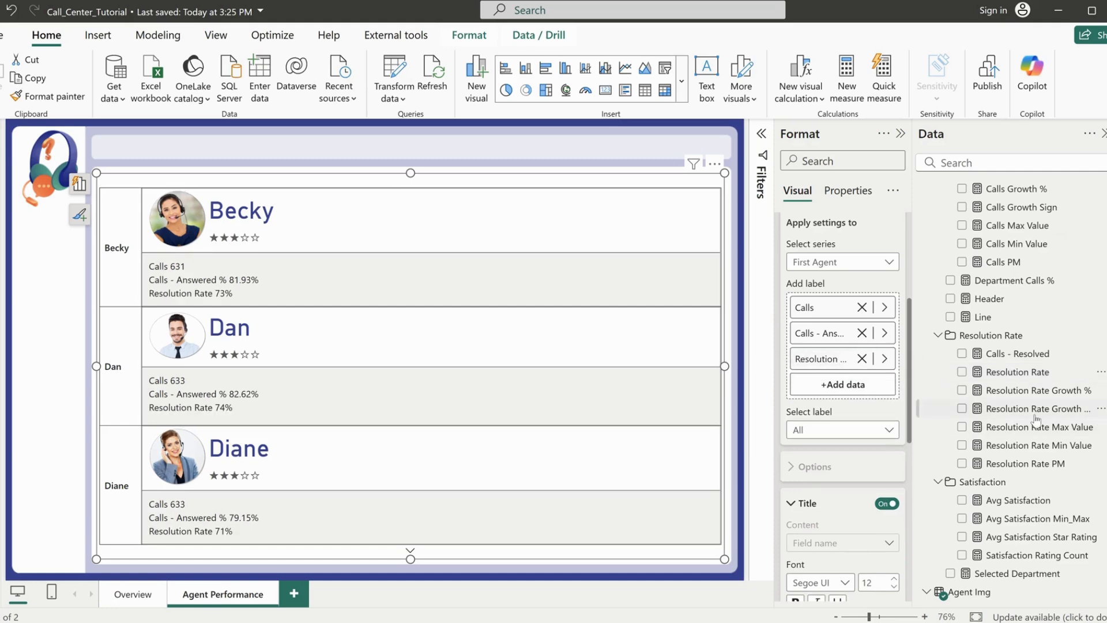
{"action": "scroll", "coordinate": [1036, 419], "scroll_direction": "up", "scroll_amount": 3}
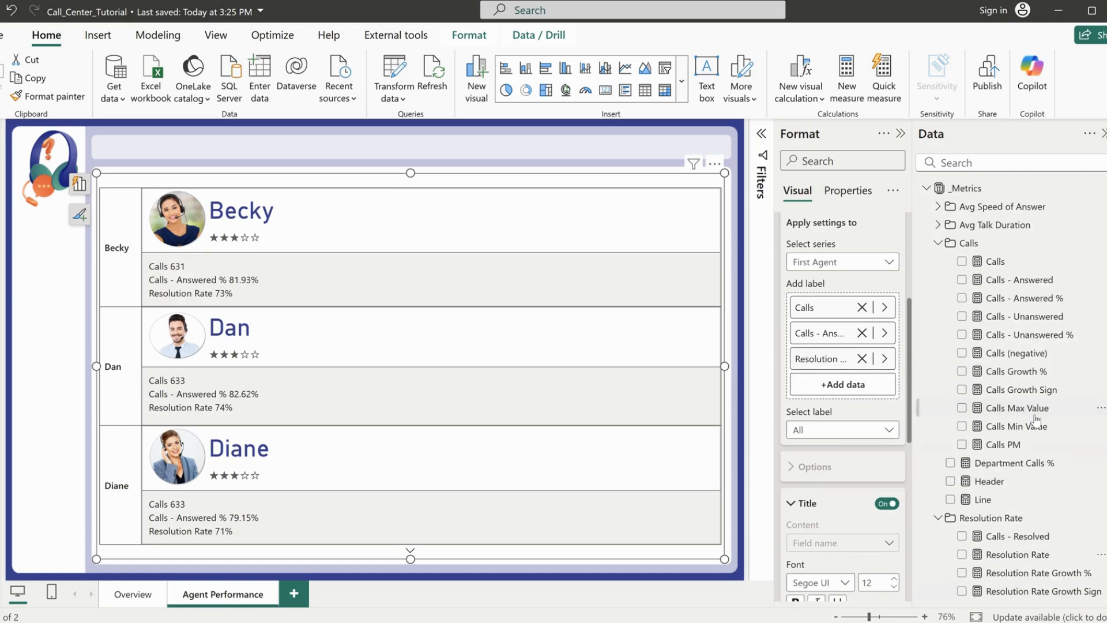
{"action": "left_click", "coordinate": [937, 207]}
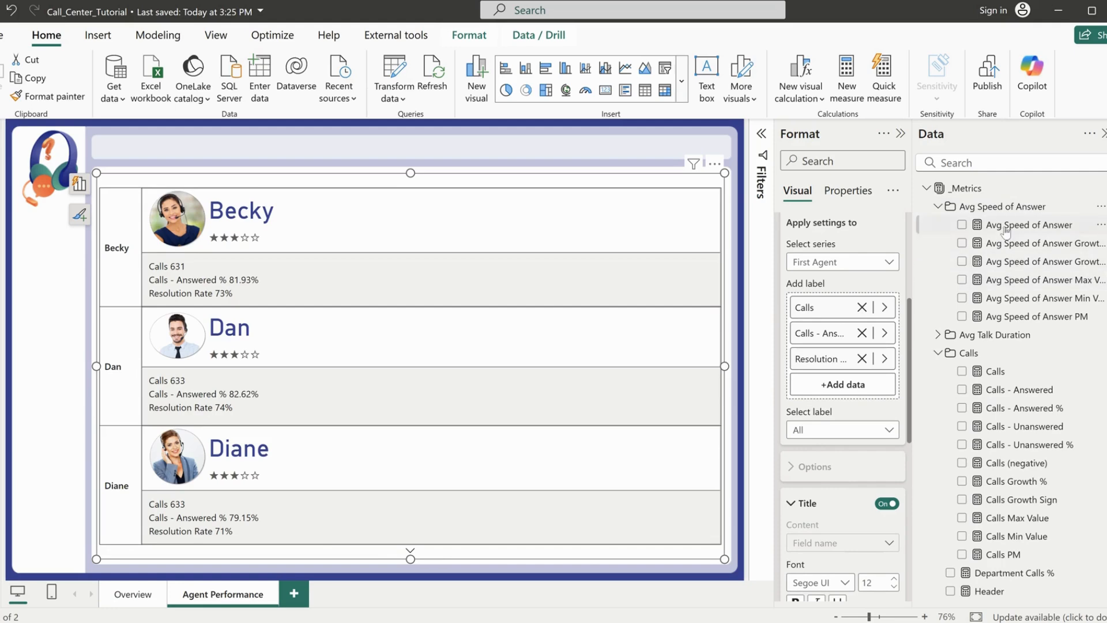
{"action": "left_click_drag", "start_coordinate": [1006, 229], "coordinate": [827, 391]}
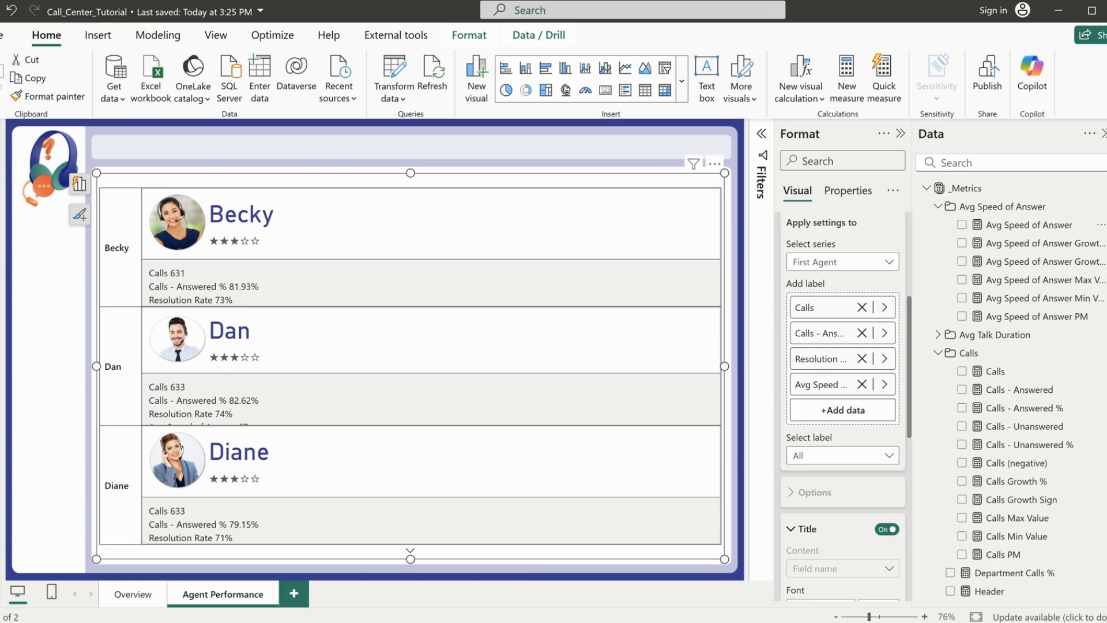
Examine the Agent Performance page of the finished Call Center Tutorial report, then return to the working Call_Center_Tutorial report
{"action": "left_click", "coordinate": [608, 590]}
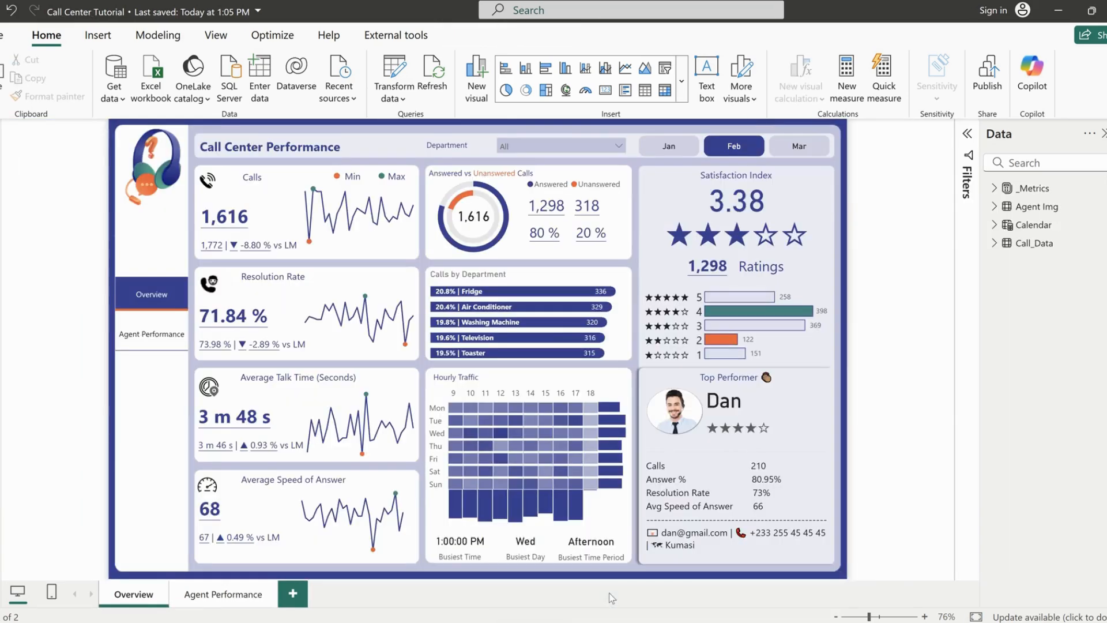
{"action": "left_click", "coordinate": [228, 601]}
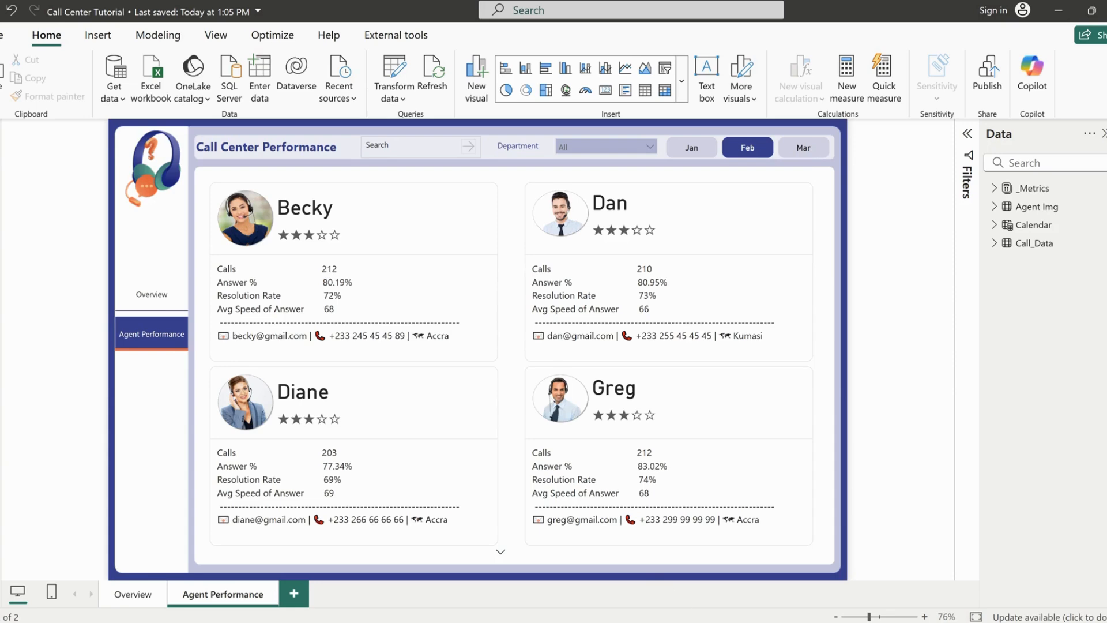
{"action": "left_click", "coordinate": [731, 579]}
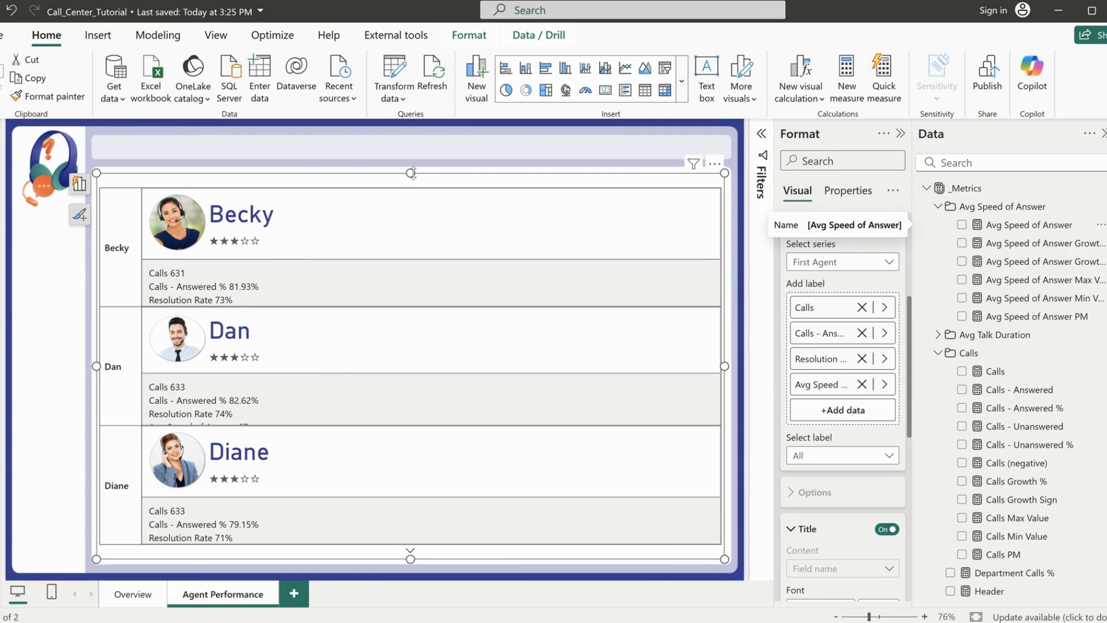
Set the maximum number of small multiples shown to 2 for the agent card visual
{"action": "scroll", "coordinate": [807, 426], "scroll_direction": "up", "scroll_amount": 4}
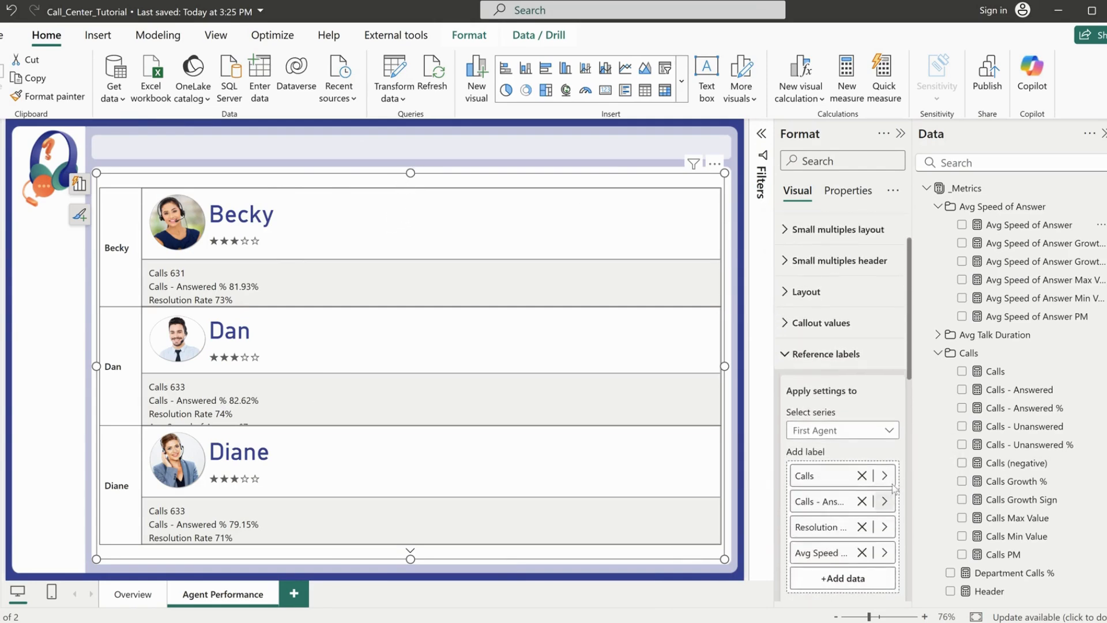
{"action": "left_click", "coordinate": [806, 417]}
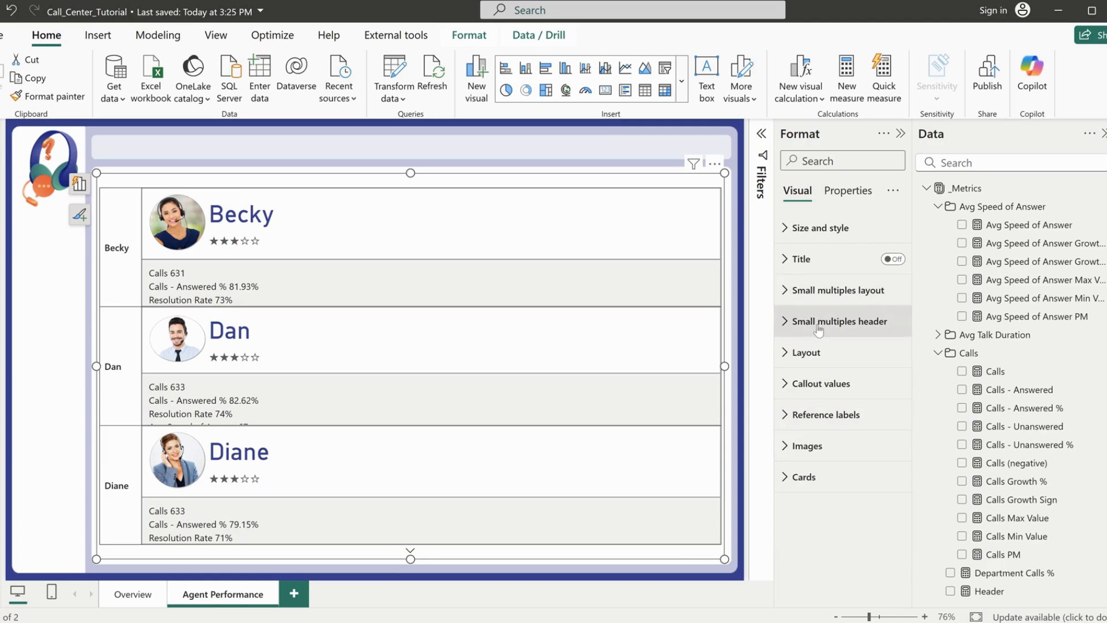
{"action": "left_click", "coordinate": [823, 295]}
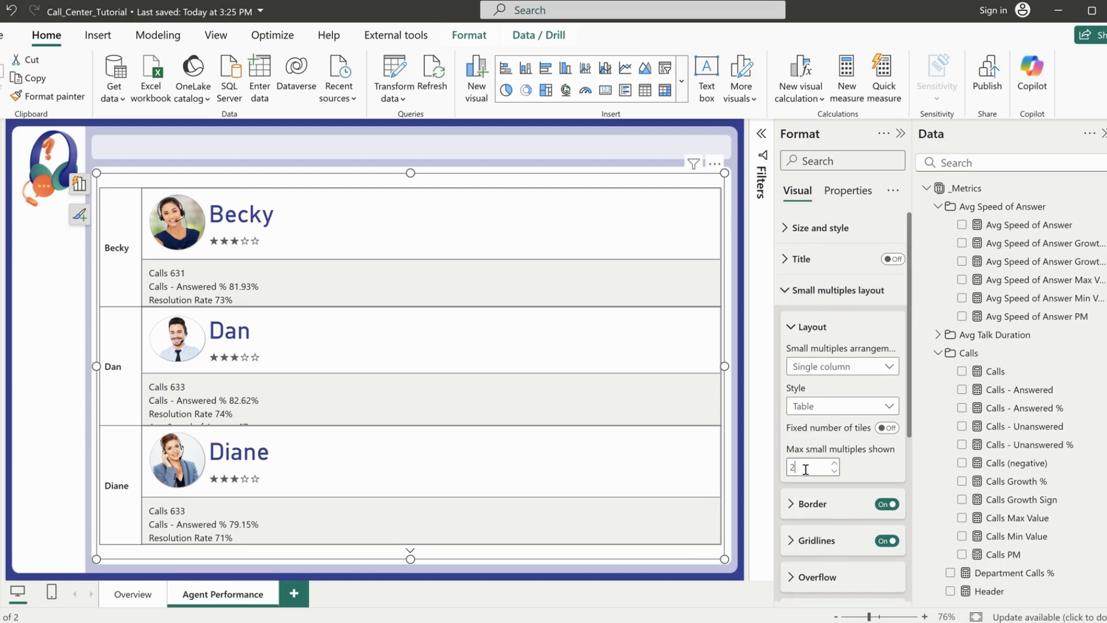
{"action": "left_click", "coordinate": [806, 470]}
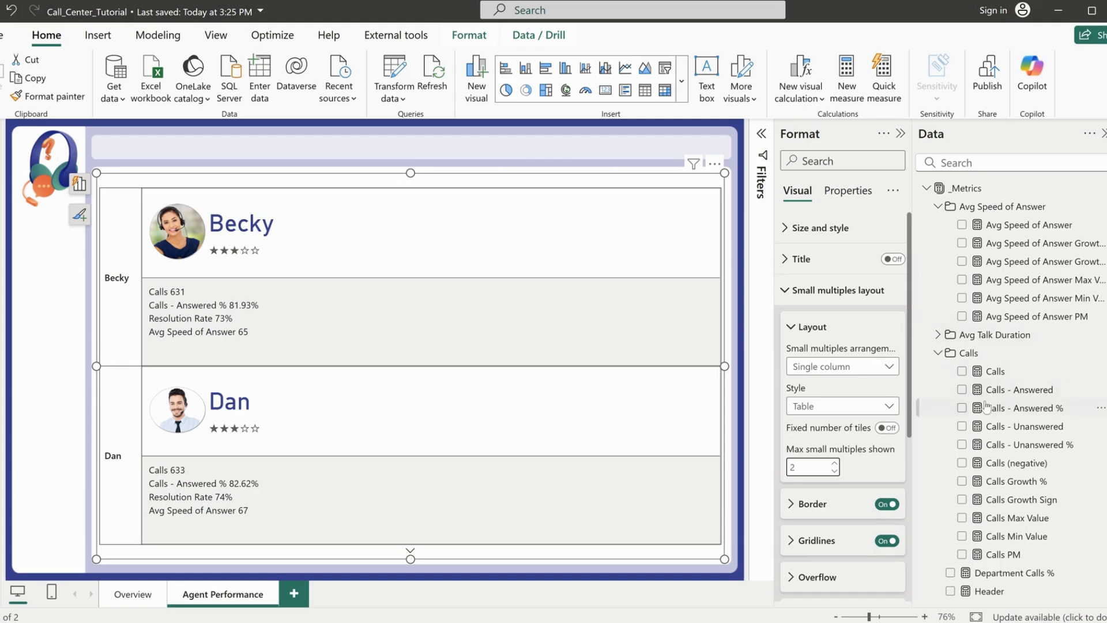
Add the Line measure from the _Metrics table as a reference label after Avg Speed of Answer
{"action": "scroll", "coordinate": [987, 405], "scroll_direction": "down", "scroll_amount": 5}
{"action": "left_click", "coordinate": [938, 322]}
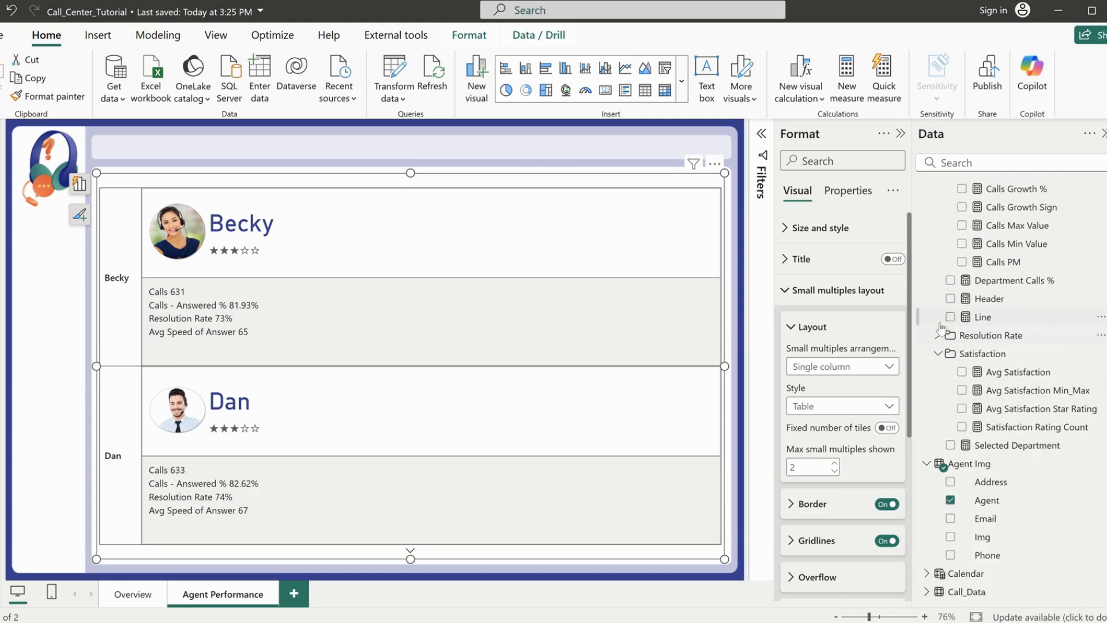
{"action": "left_click", "coordinate": [938, 359]}
{"action": "left_click", "coordinate": [982, 389]}
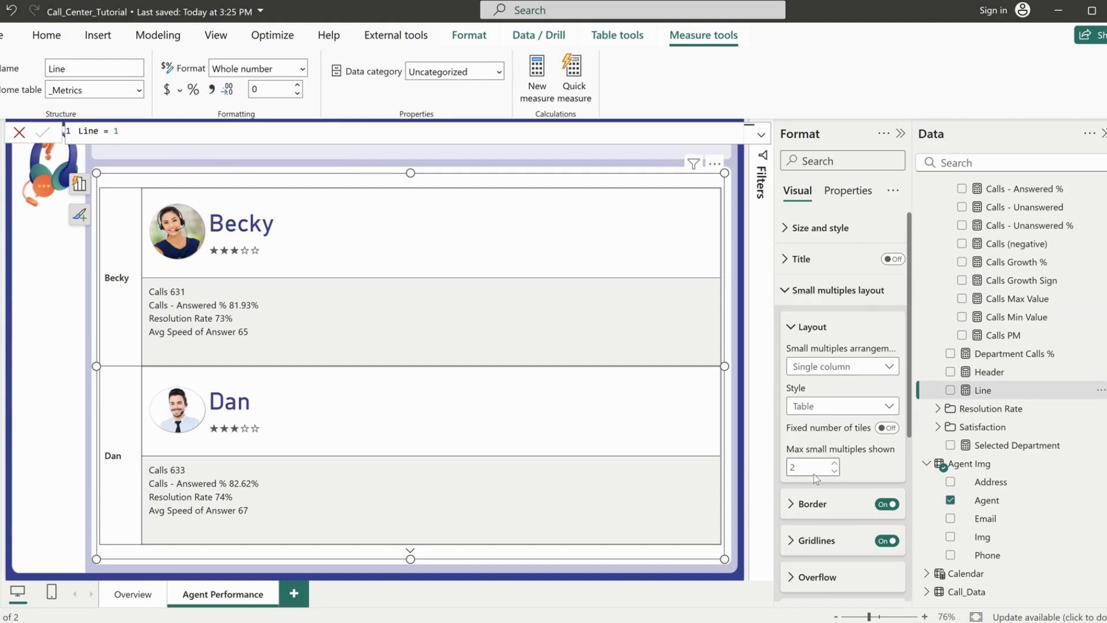
{"action": "scroll", "coordinate": [814, 474], "scroll_direction": "down", "scroll_amount": 5}
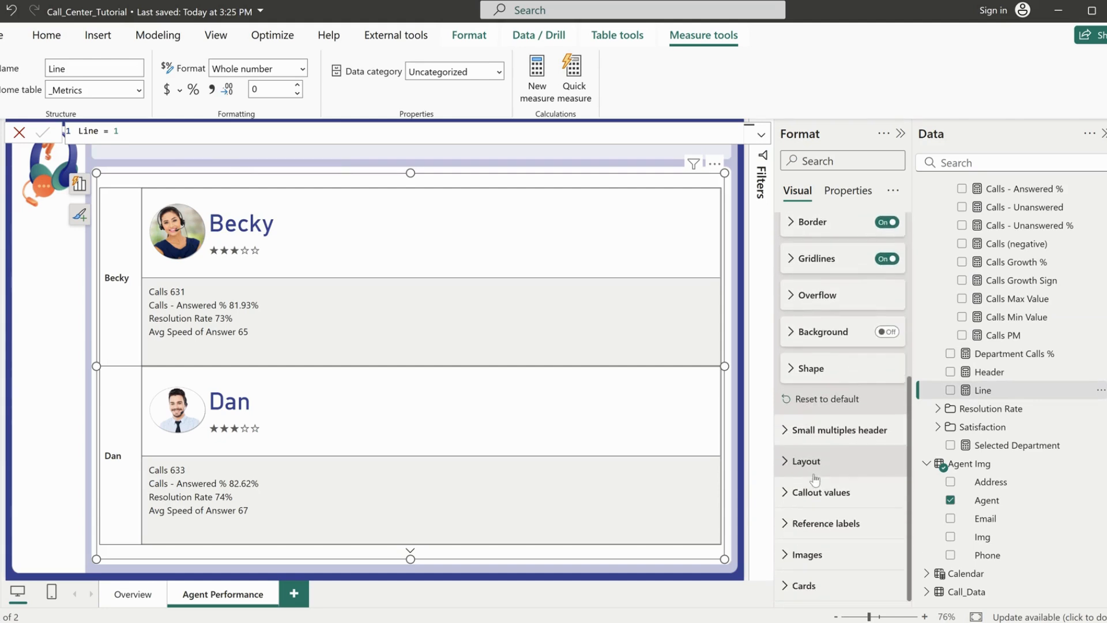
{"action": "left_click", "coordinate": [822, 523]}
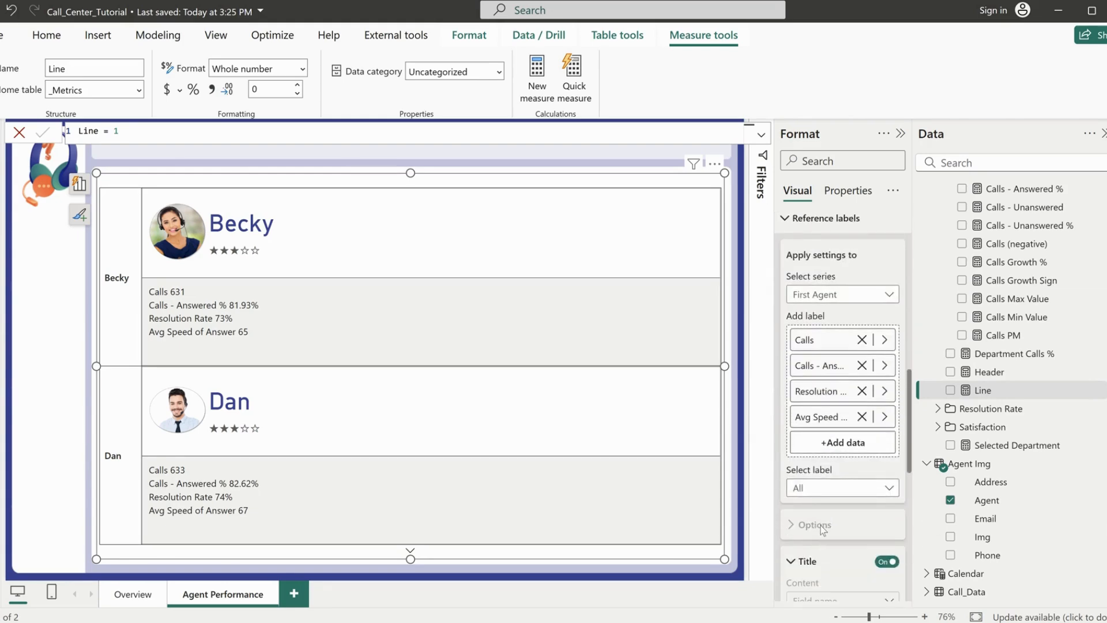
{"action": "left_click_drag", "start_coordinate": [970, 417], "coordinate": [843, 439]}
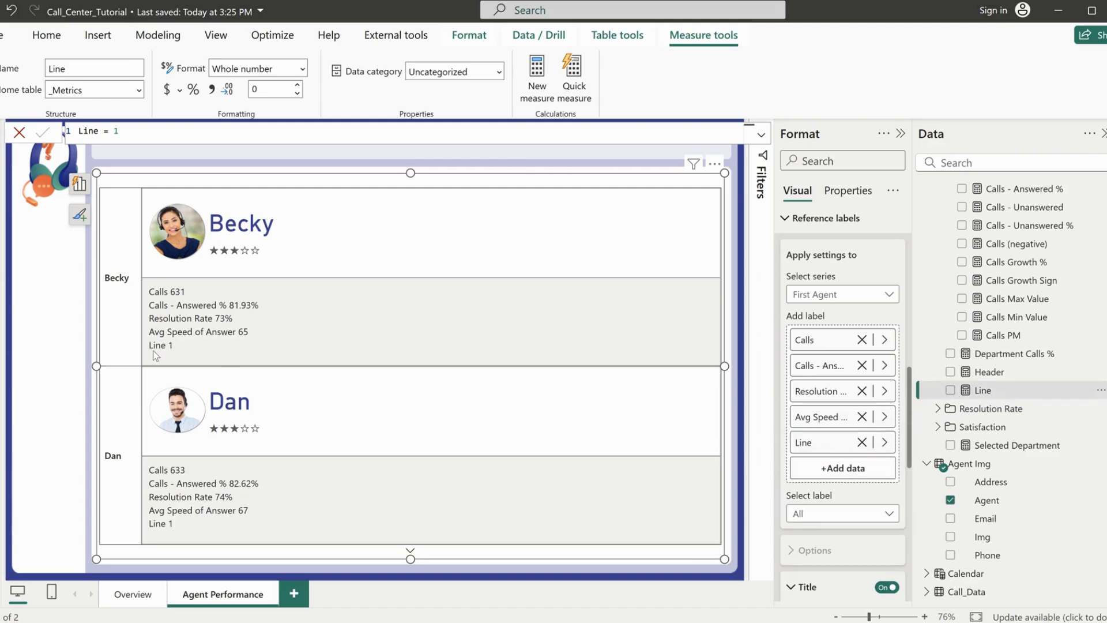
Give the Line reference label a custom title made of a long row of dashes and turn off its value
{"action": "scroll", "coordinate": [847, 473], "scroll_direction": "down", "scroll_amount": 3}
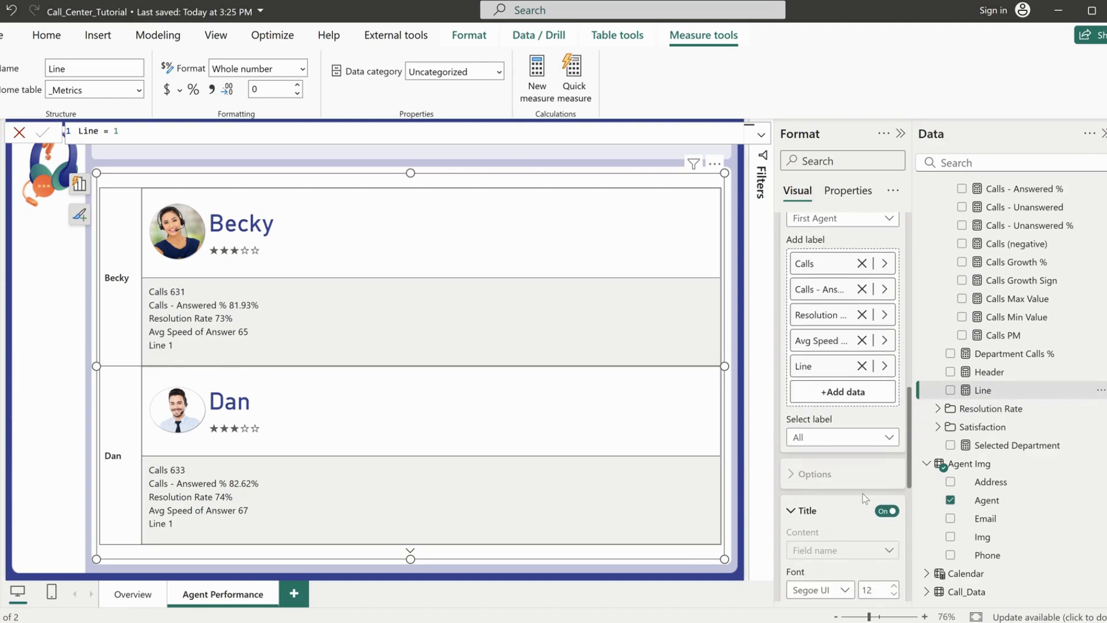
{"action": "left_click", "coordinate": [817, 439]}
{"action": "left_click", "coordinate": [821, 547]}
{"action": "left_click", "coordinate": [852, 549]}
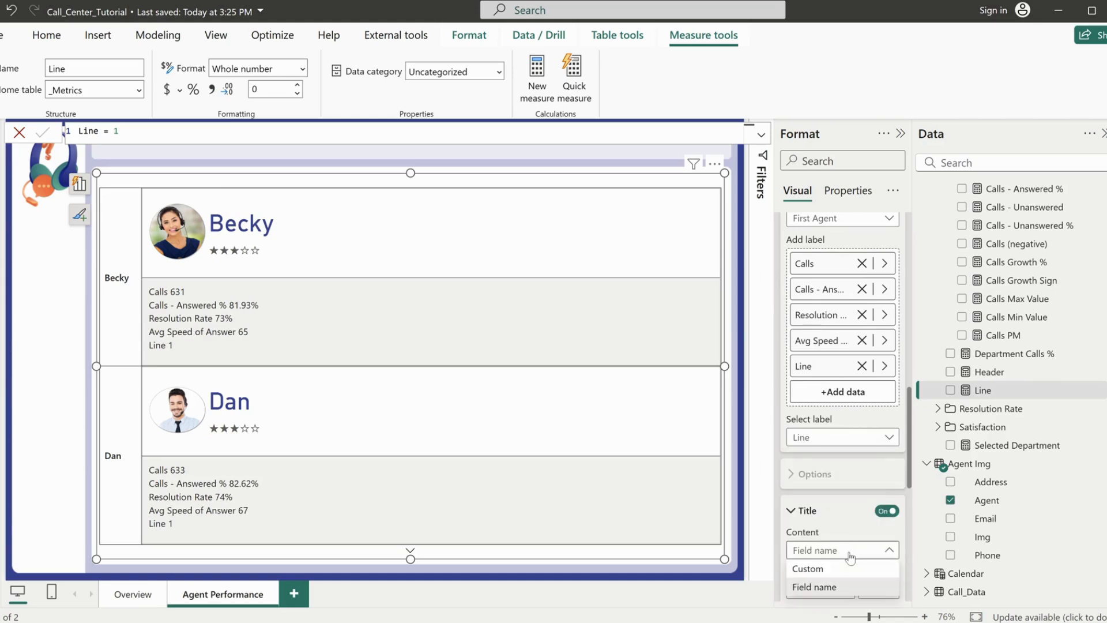
{"action": "left_click", "coordinate": [826, 569]}
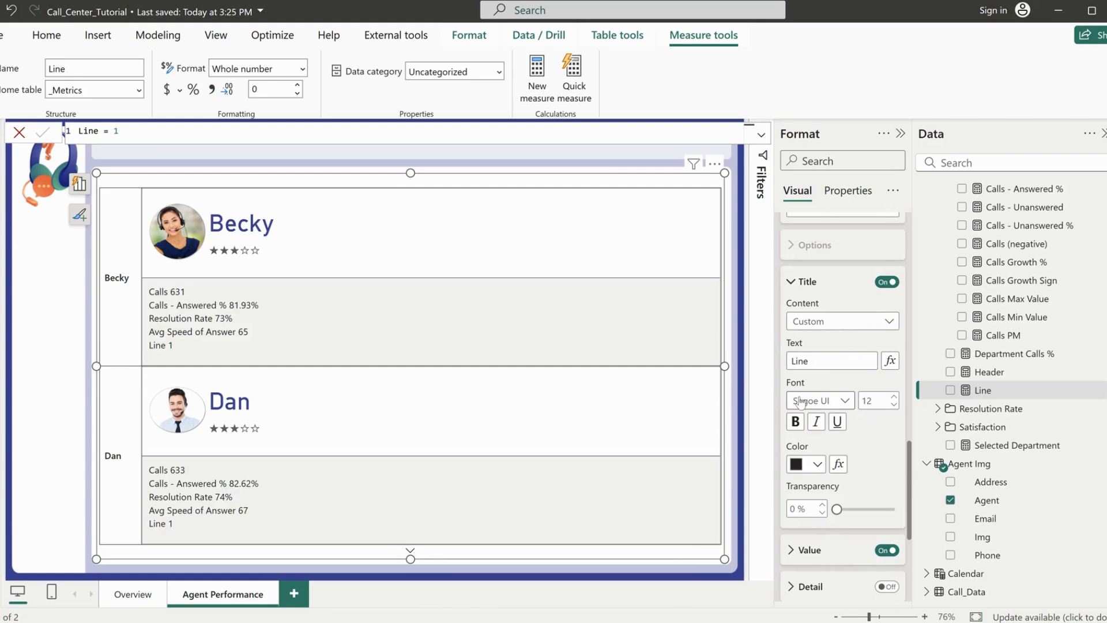
{"action": "left_click", "coordinate": [832, 362]}
{"action": "type", "text": "-"}
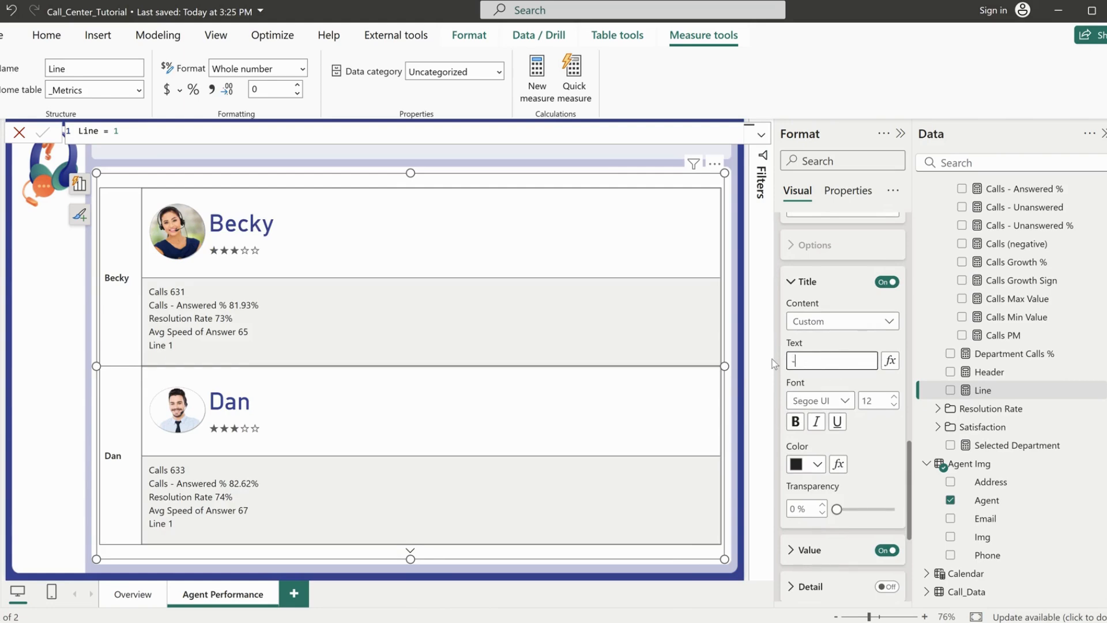
{"action": "type", "text": "---------------------------------------------------------------------"}
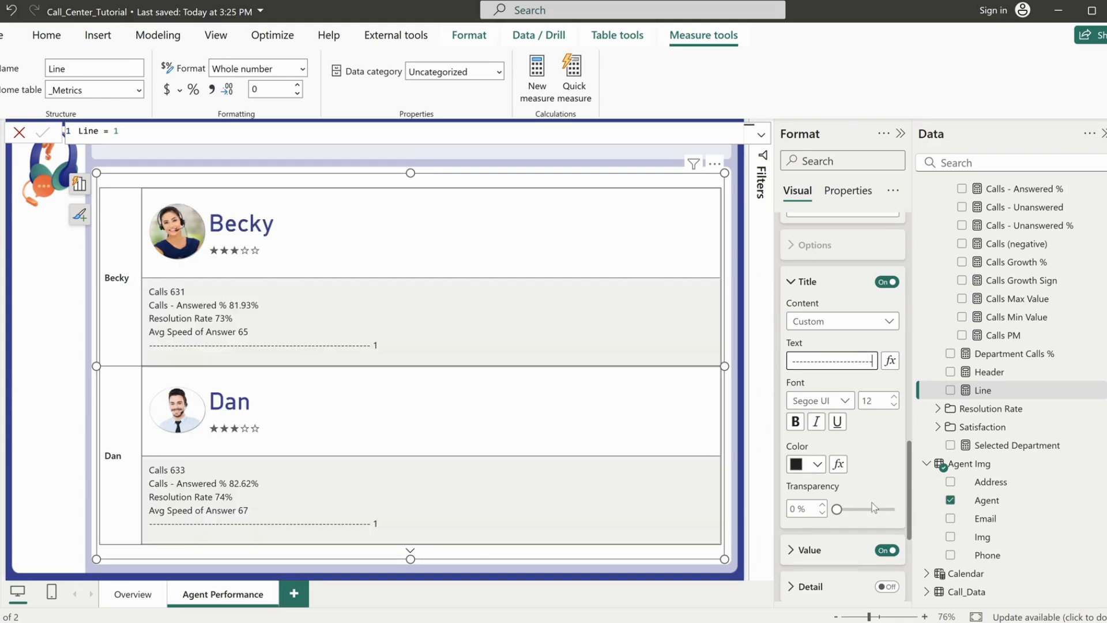
{"action": "left_click", "coordinate": [887, 549]}
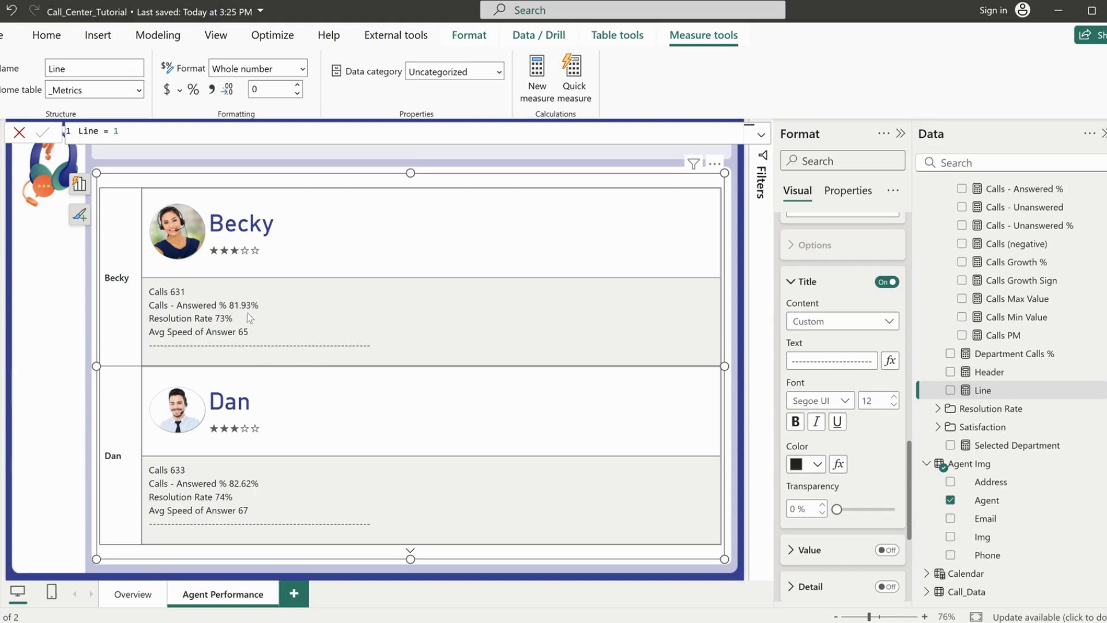
{"action": "scroll", "coordinate": [859, 379], "scroll_direction": "up", "scroll_amount": 5}
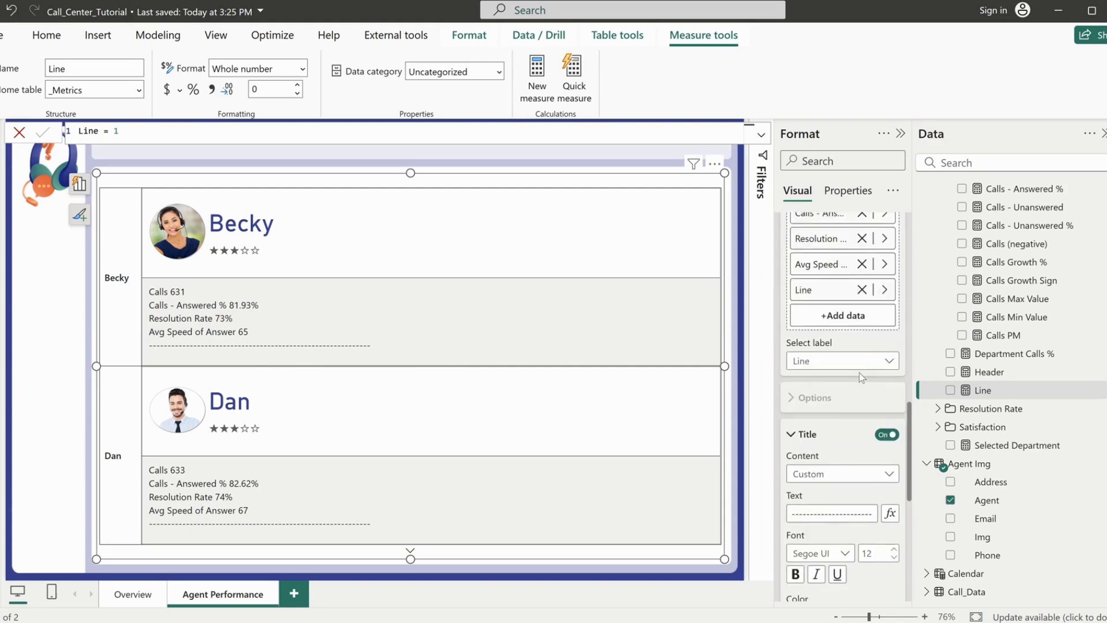
{"action": "scroll", "coordinate": [829, 481], "scroll_direction": "down", "scroll_amount": 2}
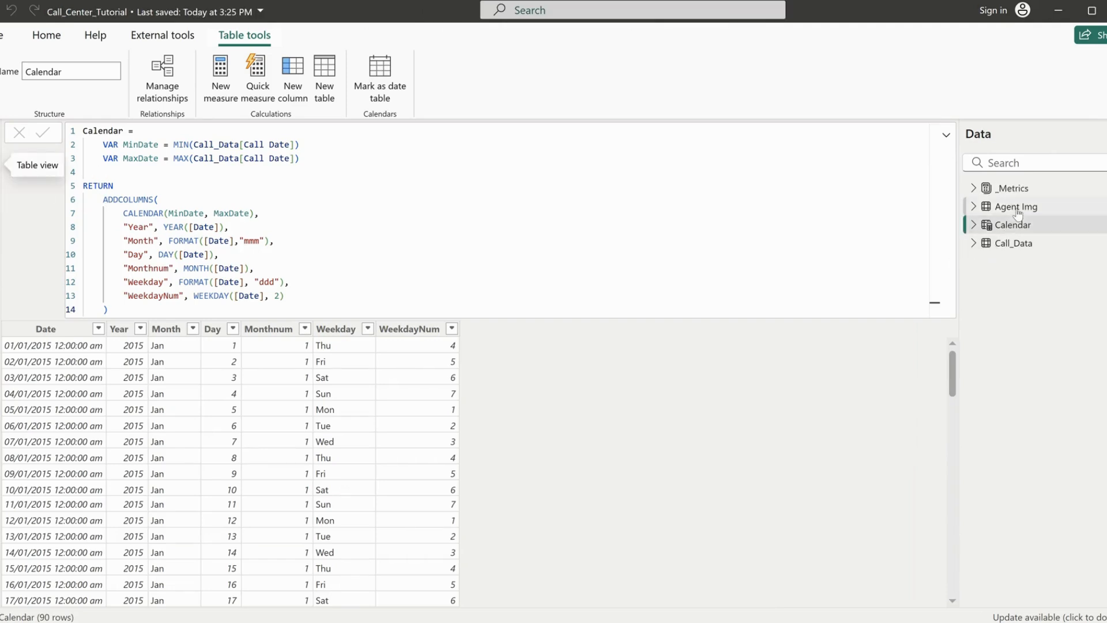
Add a calculated column named Agent Details to the Agent Img table, with a multi-line parenthesised expression block
{"action": "left_click", "coordinate": [1016, 208]}
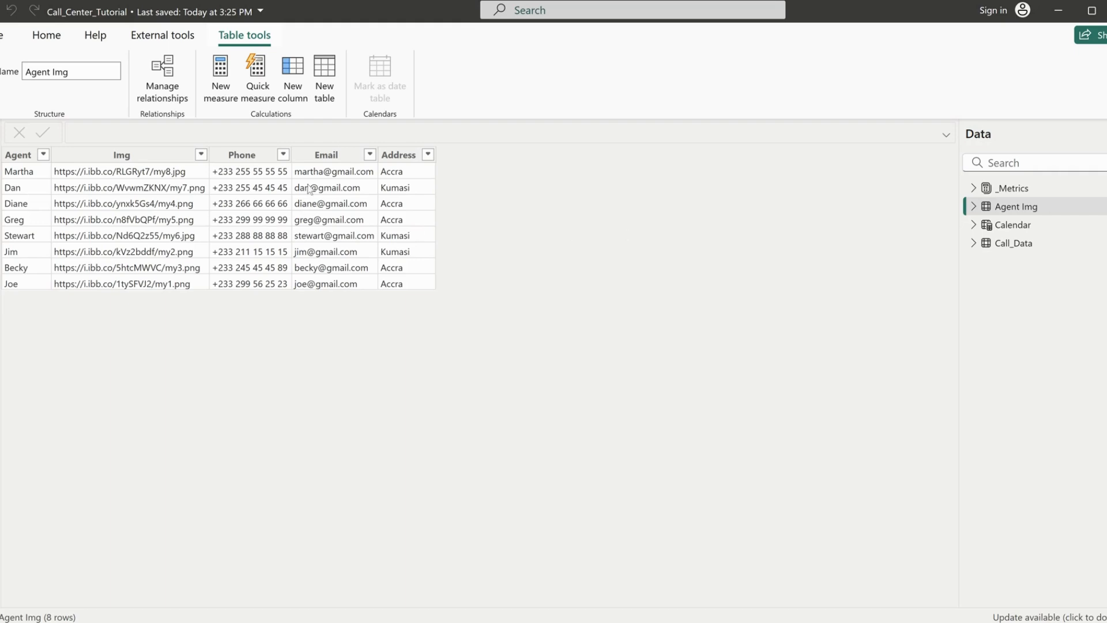
{"action": "left_click", "coordinate": [292, 79]}
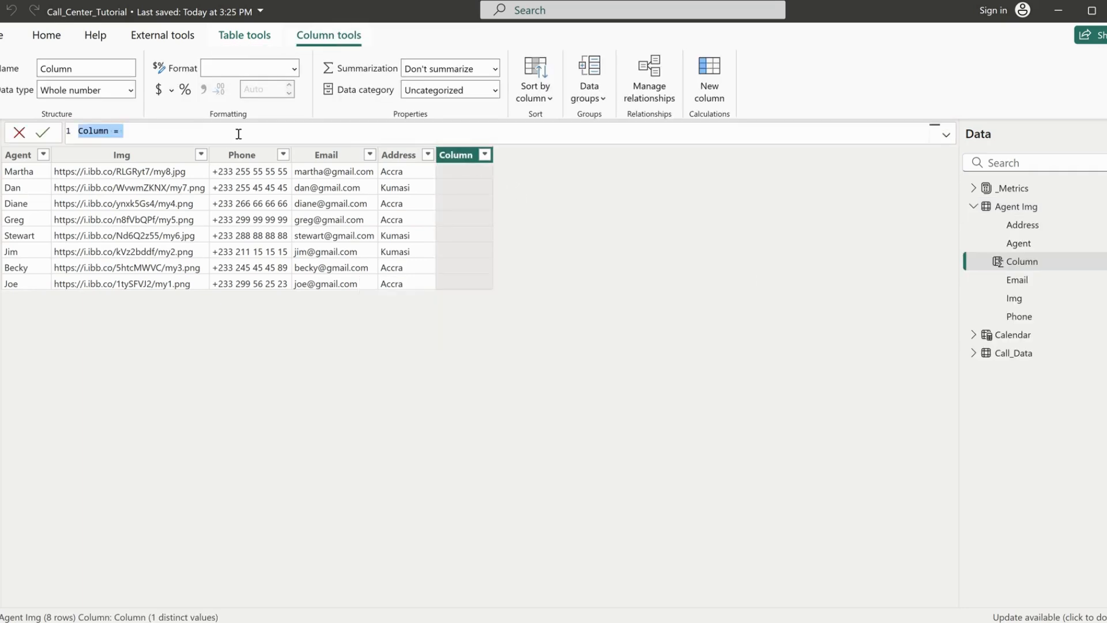
{"action": "type", "text": "Agent "}
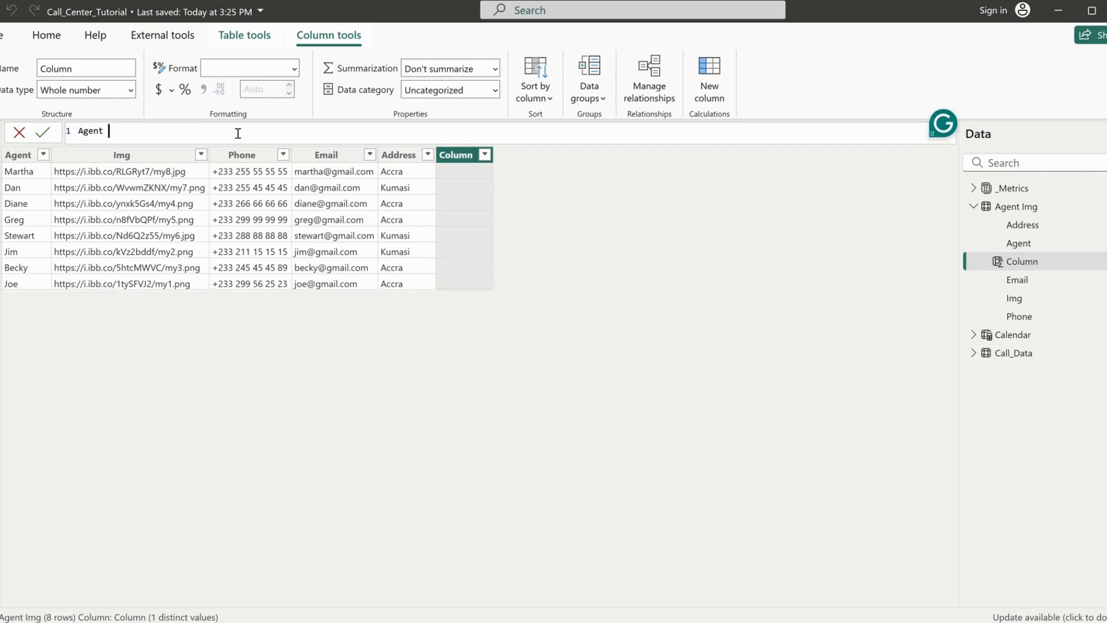
{"action": "type", "text": "Details ="}
{"action": "key", "text": "shift+Return"}
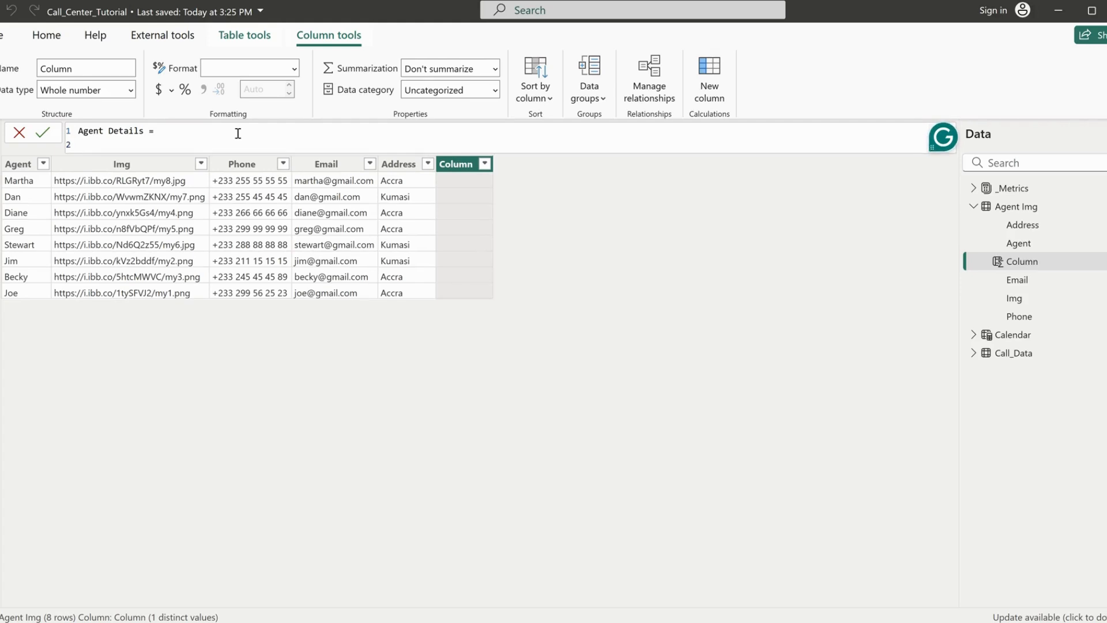
{"action": "type", "text": "("}
{"action": "key", "text": "shift+Return"}
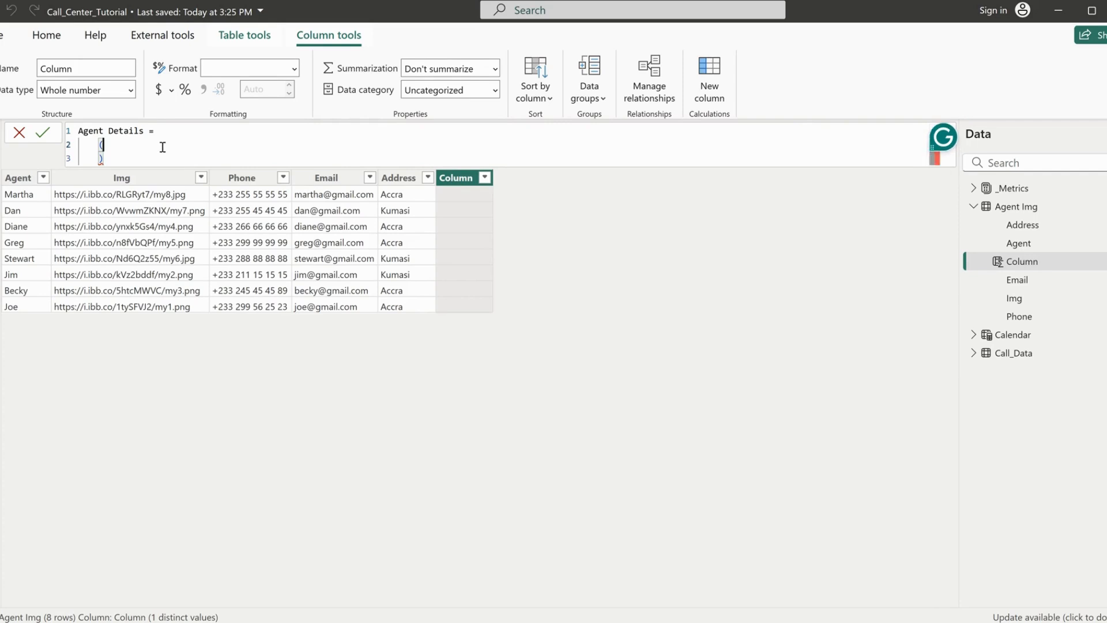
{"action": "key", "text": "shift+Return"}
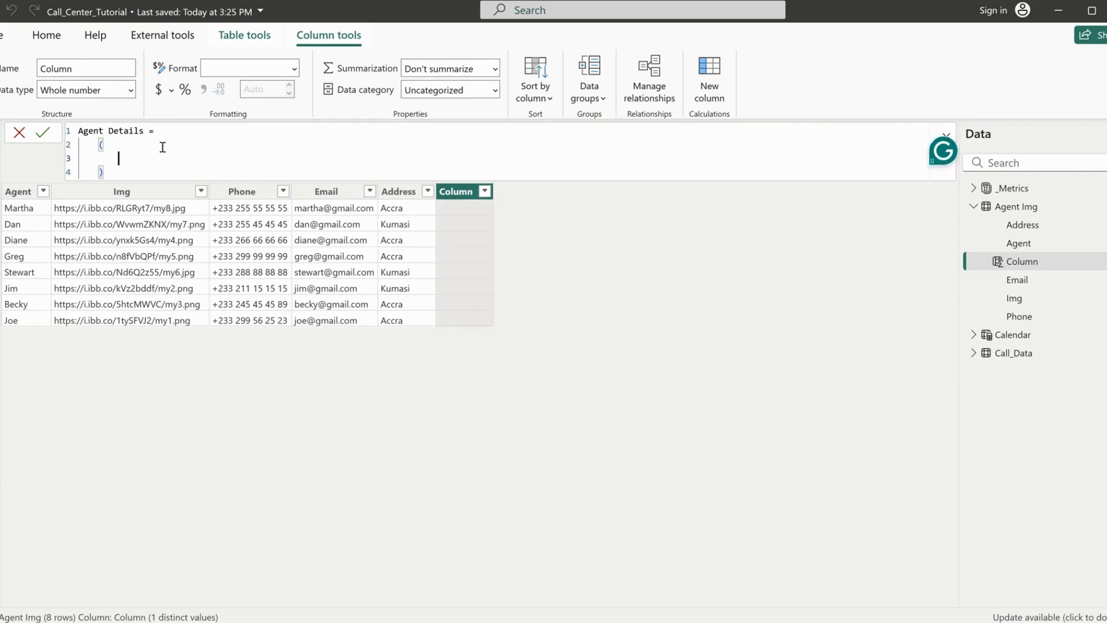
Make the Agent Details column return 'Agent Img'[Email] and commit the formula
{"action": "type", "text": "Agen"}
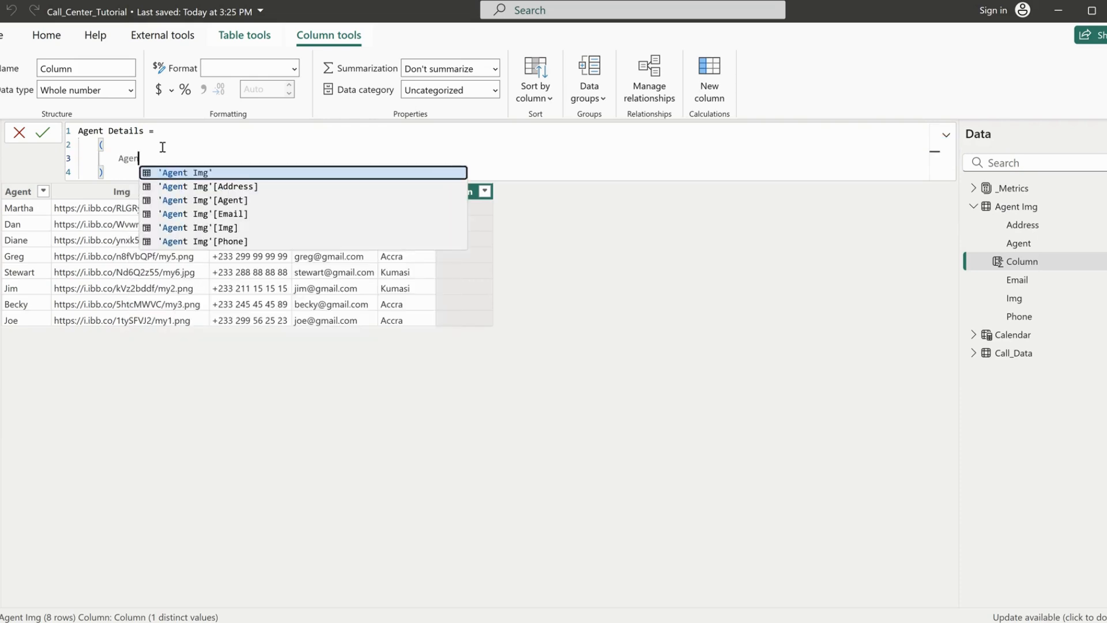
{"action": "key", "text": "Down"}
{"action": "key", "text": "Down"}
{"action": "key", "text": "Down"}
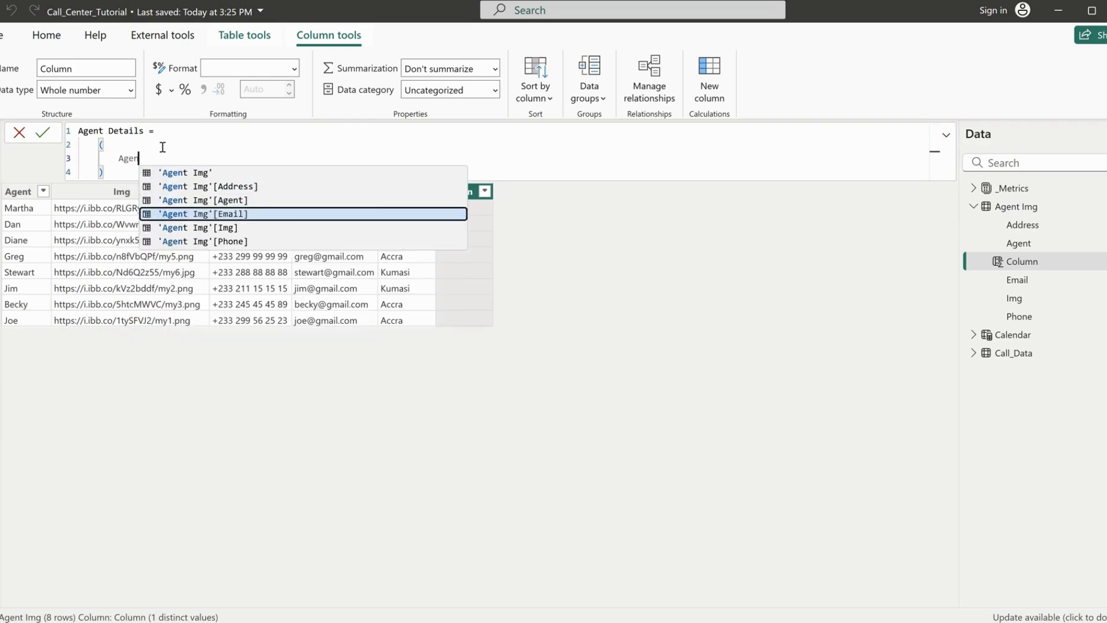
{"action": "key", "text": "Tab"}
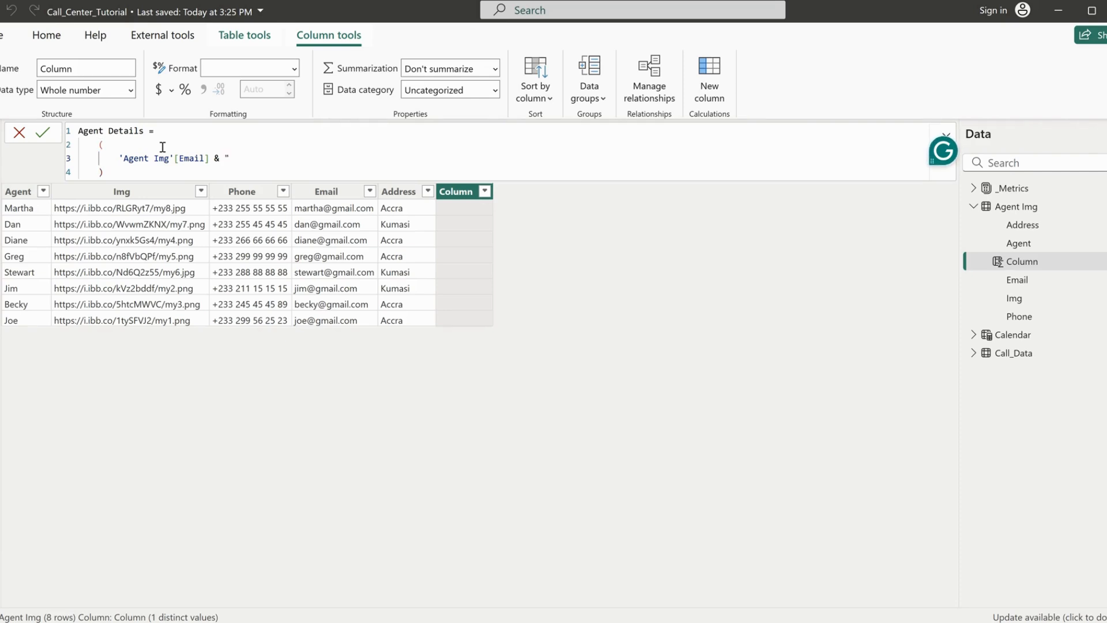
{"action": "key", "text": "BackSpace"}
{"action": "key", "text": "BackSpace"}
{"action": "key", "text": "BackSpace"}
{"action": "key", "text": "BackSpace"}
{"action": "key", "text": "Return"}
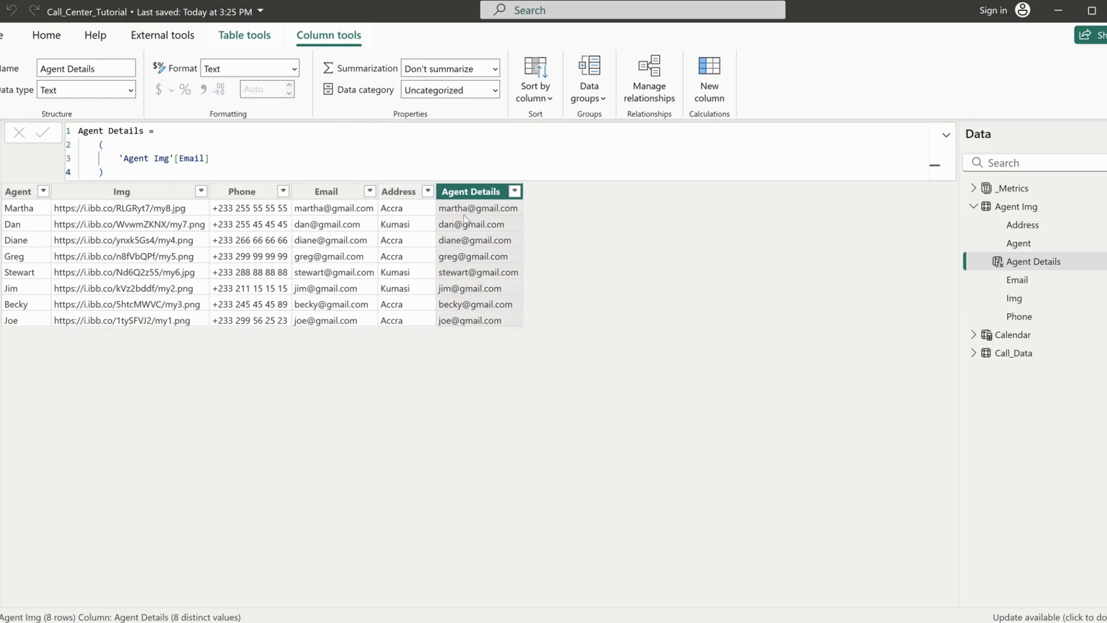
Concatenate 'Agent Img'[Phone] after the Email field in the Agent Details formula and commit it
{"action": "left_click", "coordinate": [259, 162]}
{"action": "type", "text": "& "}
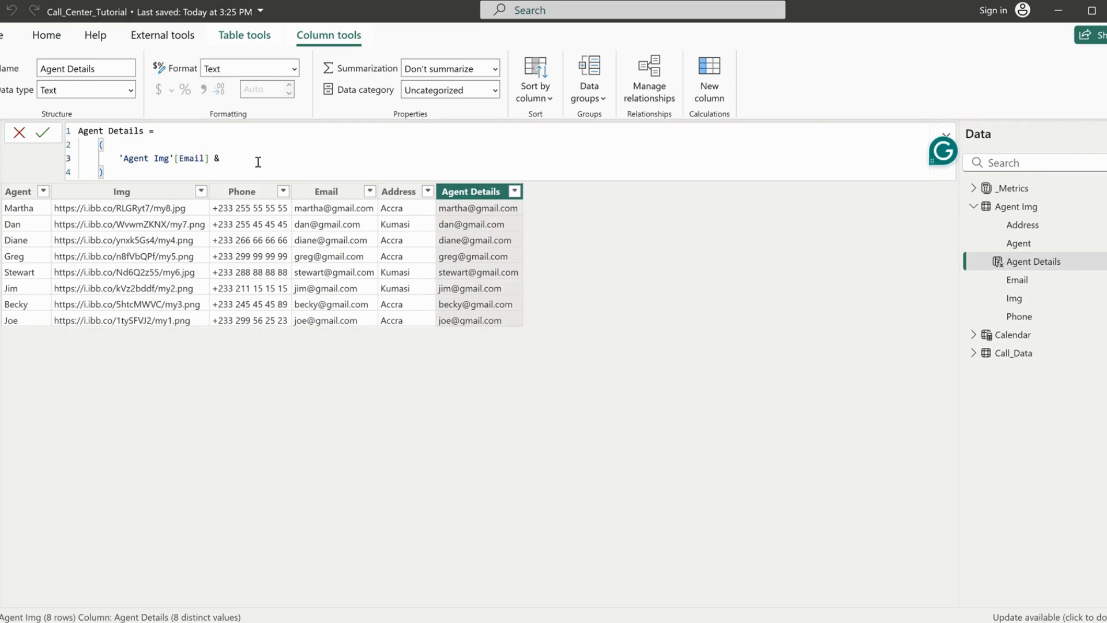
{"action": "type", "text": "\""}
{"action": "key", "text": "BackSpace"}
{"action": "type", "text": "agen"}
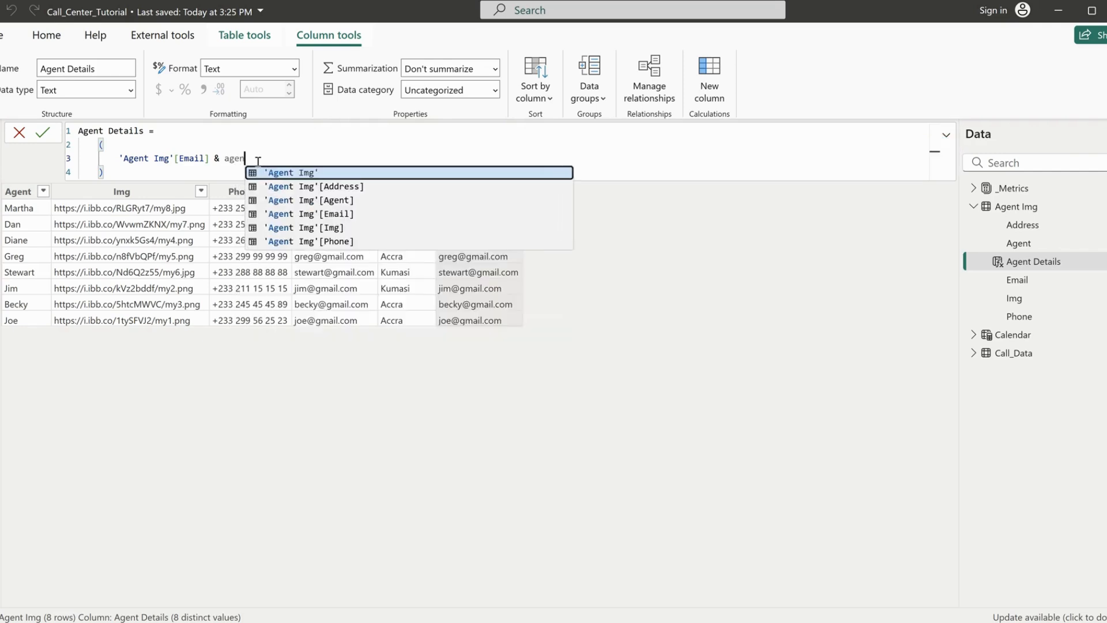
{"action": "left_click", "coordinate": [353, 241]}
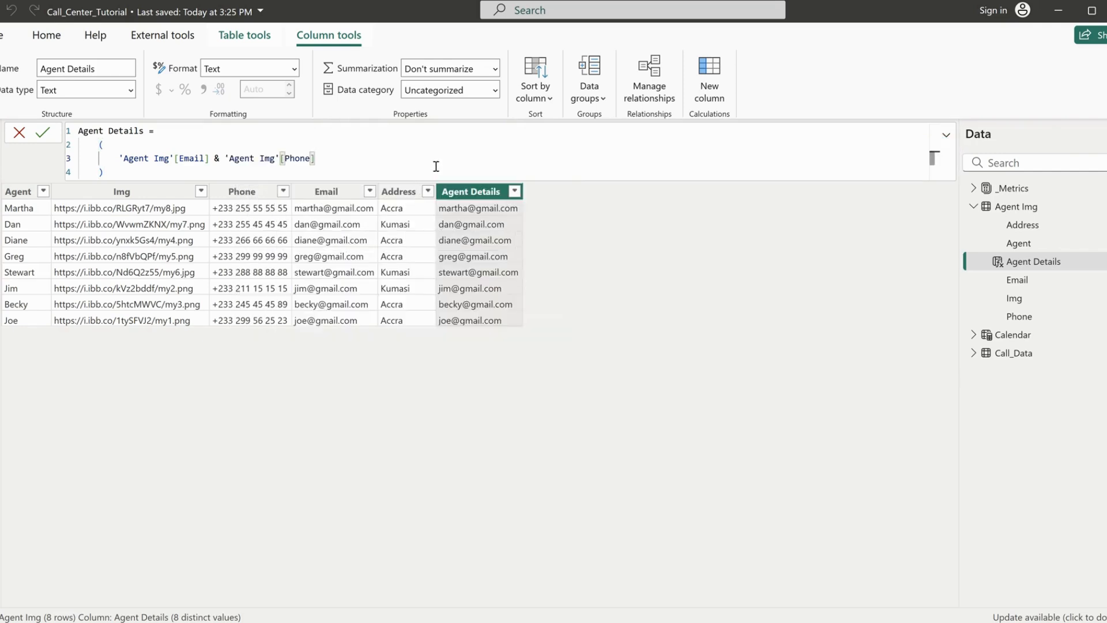
{"action": "key", "text": "Return"}
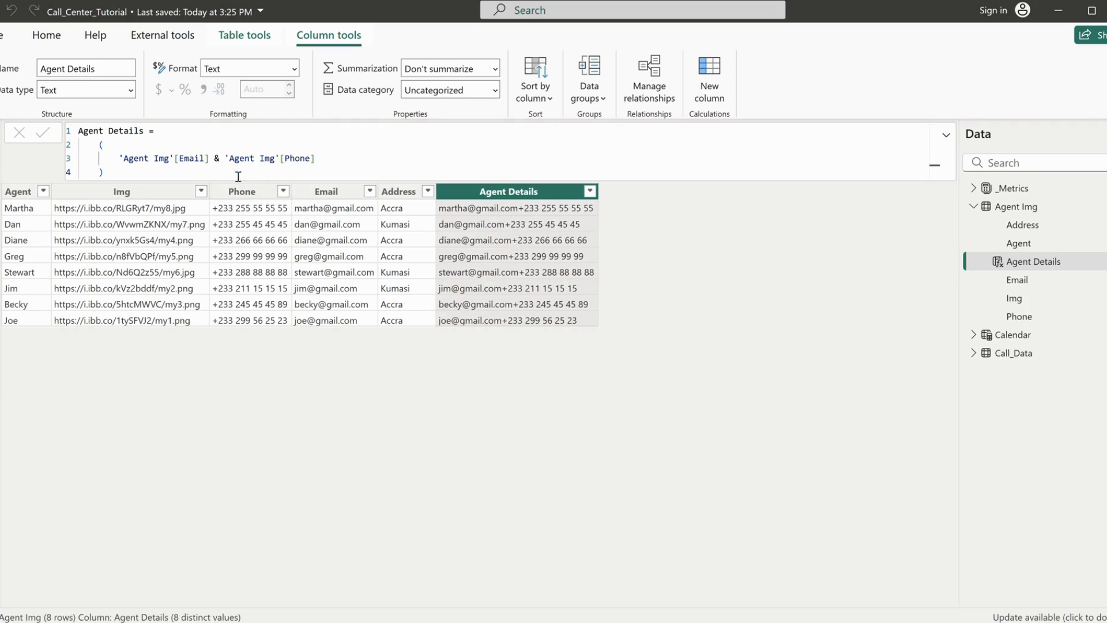
Insert a " " space string between the Email and Phone fields in the Agent Details formula and commit it
{"action": "left_click", "coordinate": [214, 158]}
{"action": "type", "text": "\"\""}
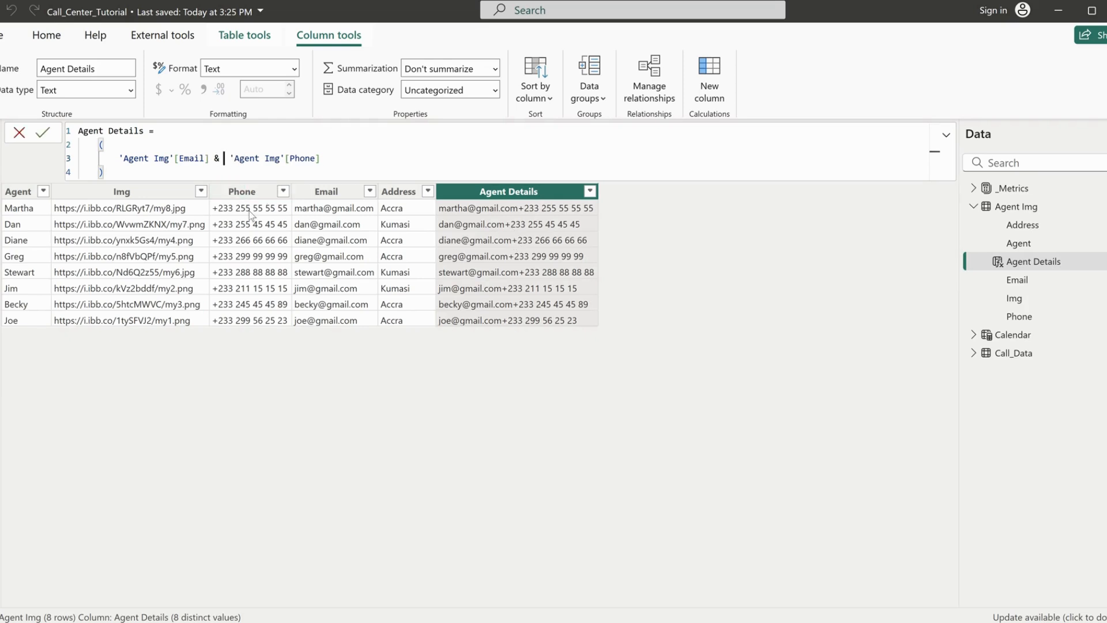
{"action": "type", "text": " &"}
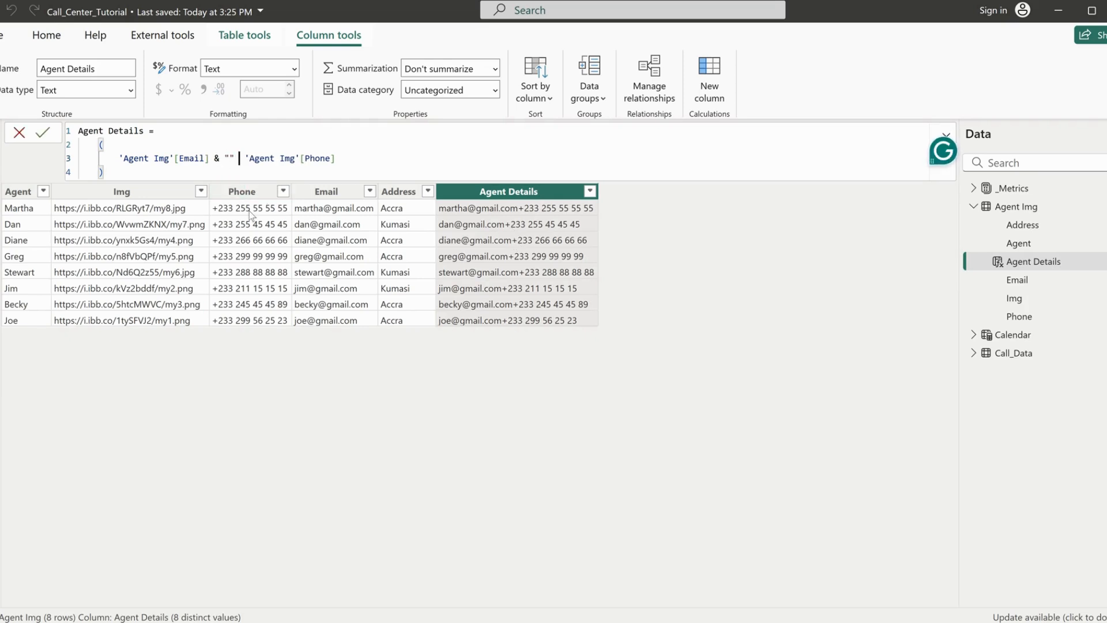
{"action": "key", "text": "Left"}
{"action": "key", "text": "Left"}
{"action": "key", "text": "Left"}
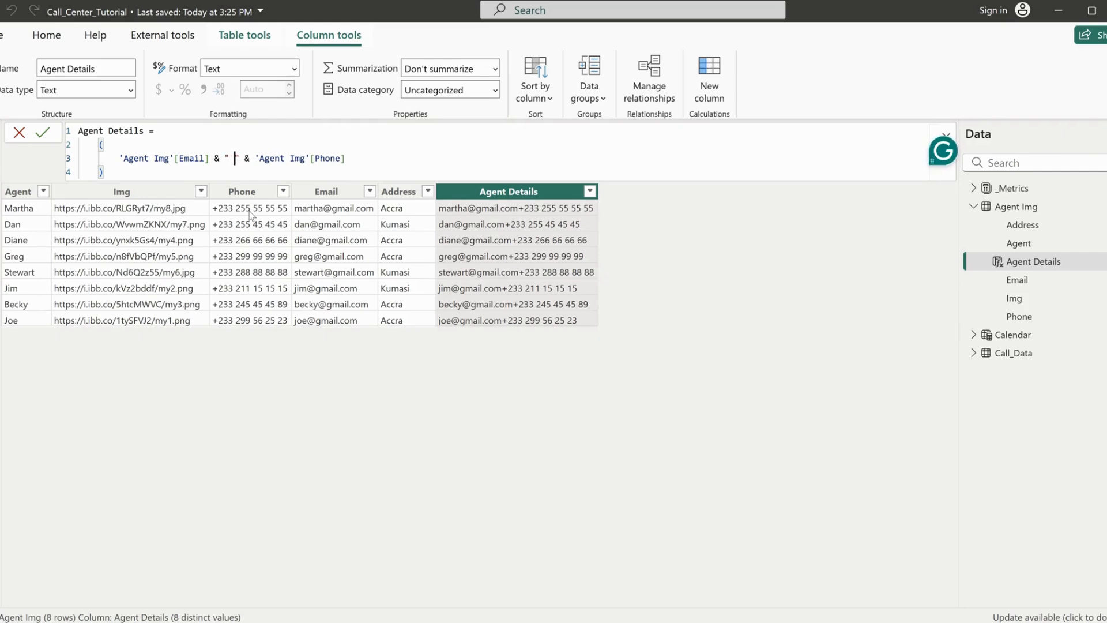
{"action": "key", "text": "Return"}
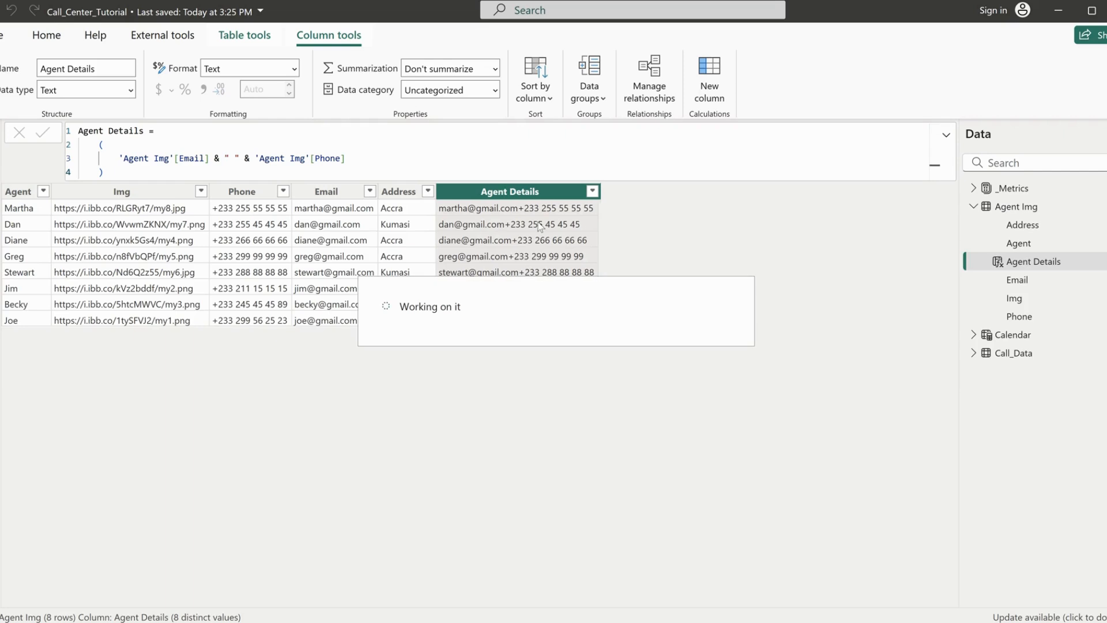
Change the separator between Email and Phone in the Agent Details formula to " | "
{"action": "left_click", "coordinate": [230, 158]}
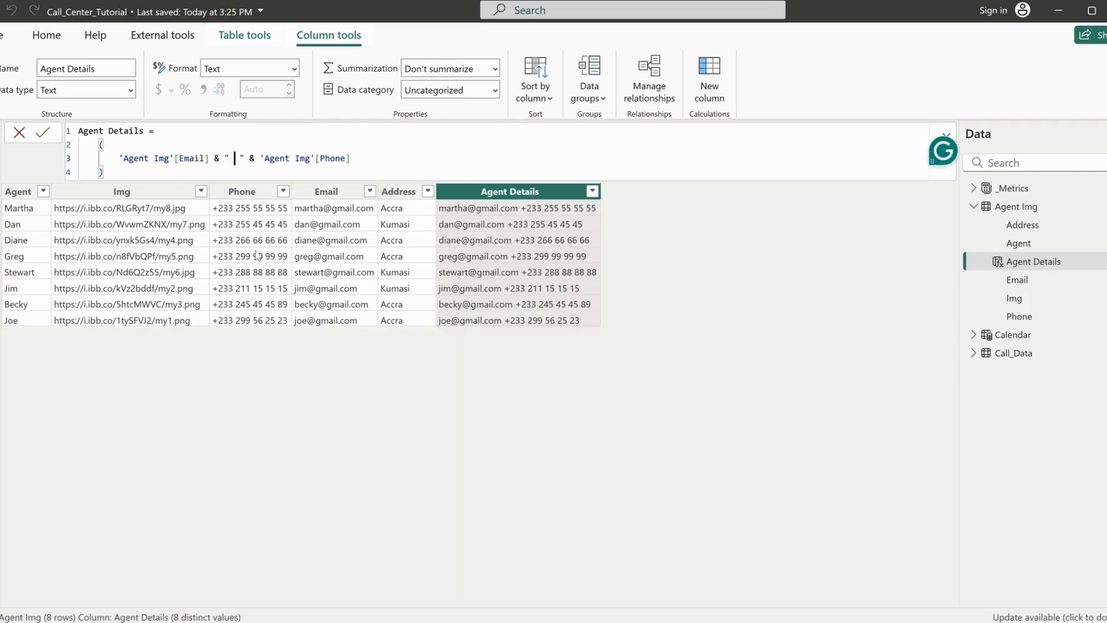
{"action": "type", "text": "|"}
{"action": "key", "text": "Return"}
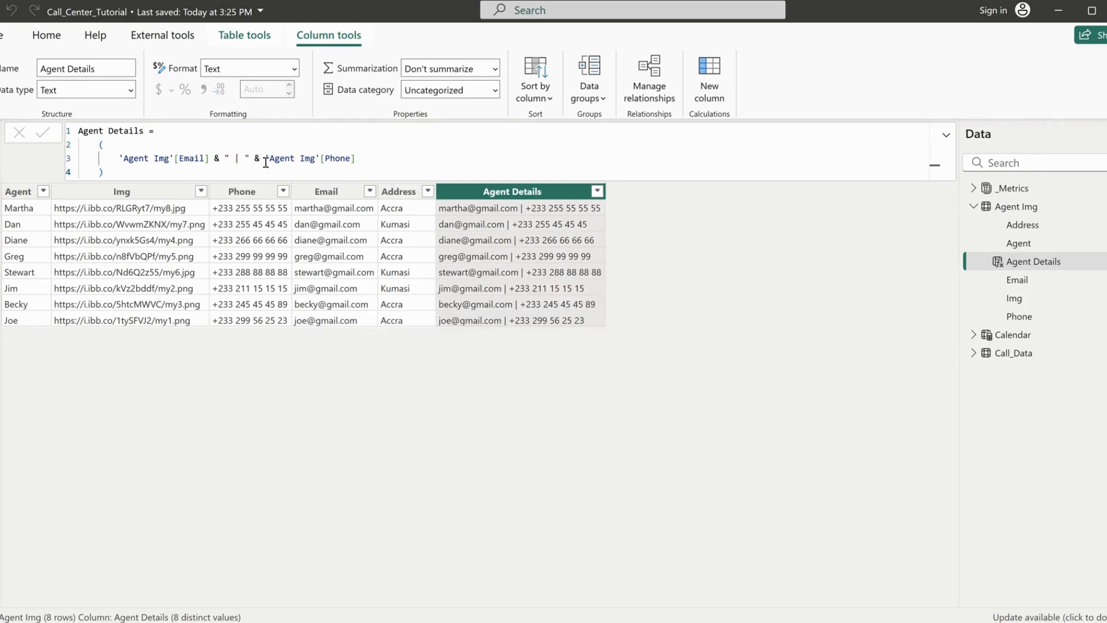
Extend the Agent Details formula after Phone with another " | " separator and 'Agent Img'[Address], and commit it
{"action": "left_click_drag", "start_coordinate": [264, 158], "coordinate": [210, 159]}
{"action": "key", "text": "ctrl+c"}
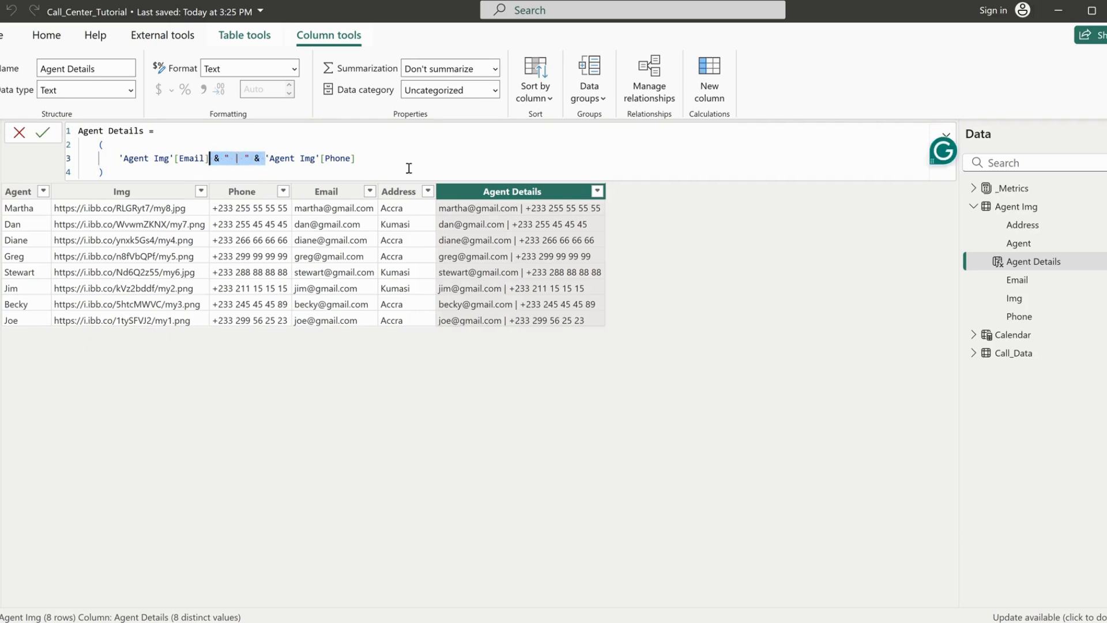
{"action": "left_click", "coordinate": [437, 159]}
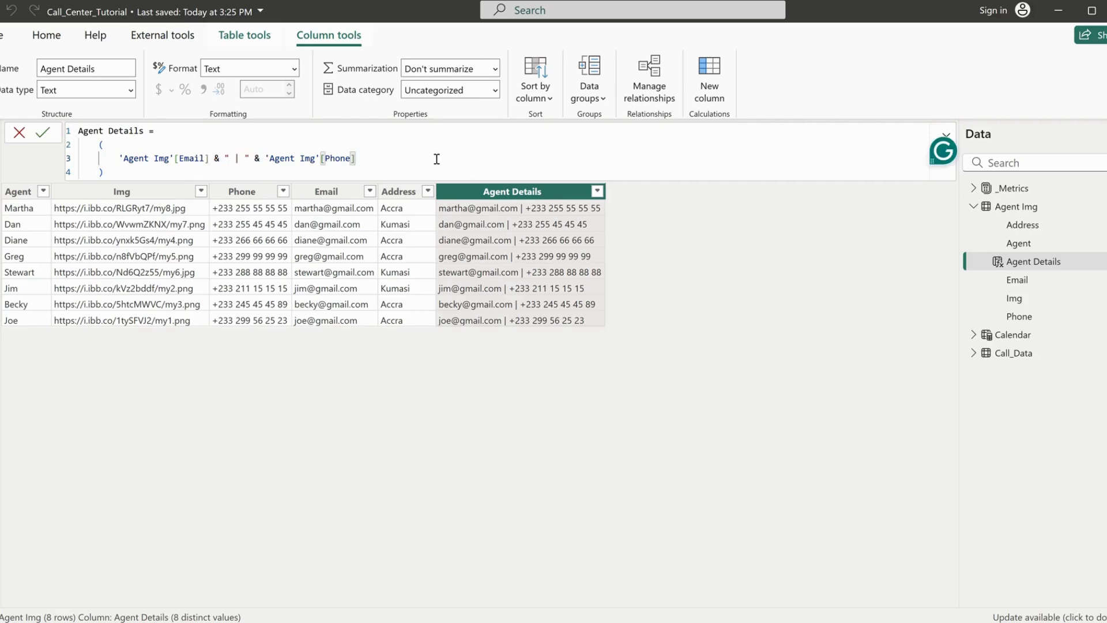
{"action": "key", "text": "ctrl+v"}
{"action": "type", "text": "ag"}
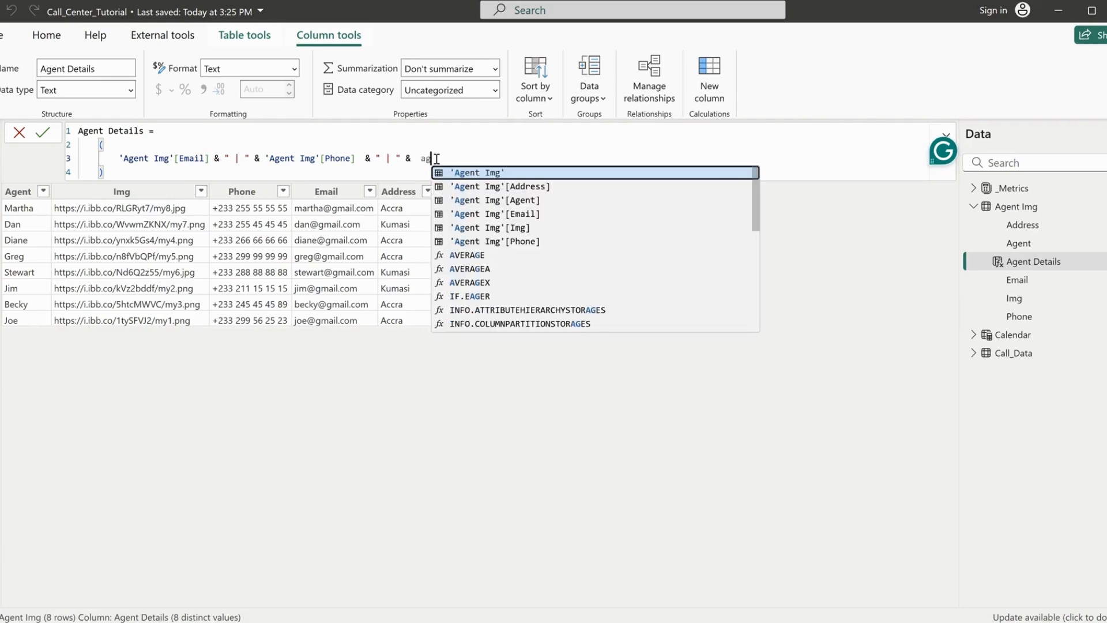
{"action": "type", "text": "e"}
{"action": "key", "text": "Down"}
{"action": "key", "text": "Tab"}
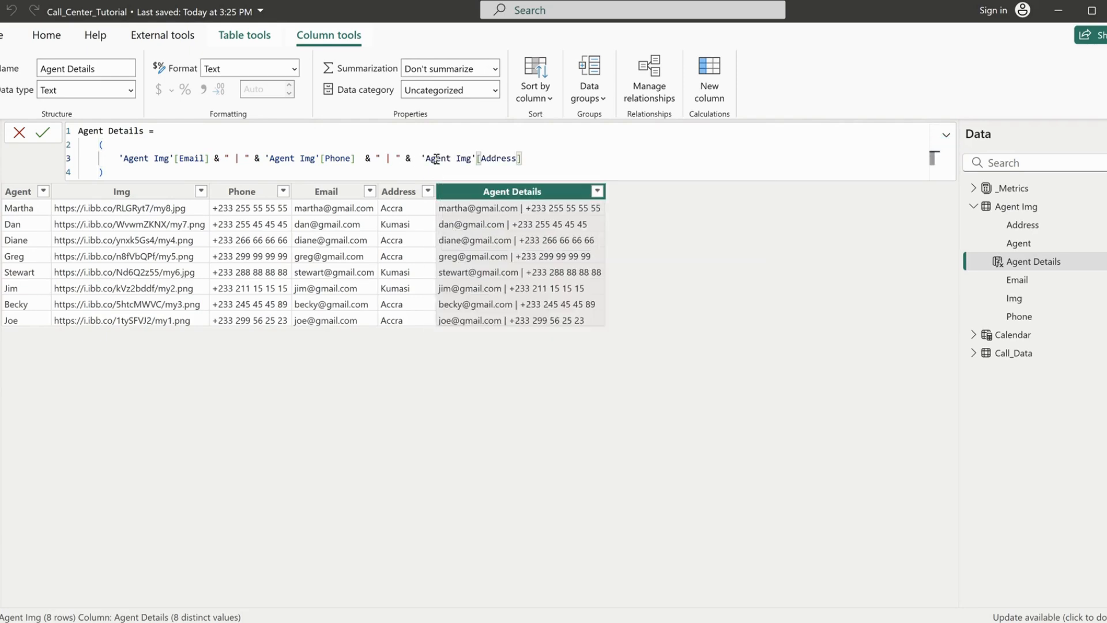
{"action": "key", "text": "Return"}
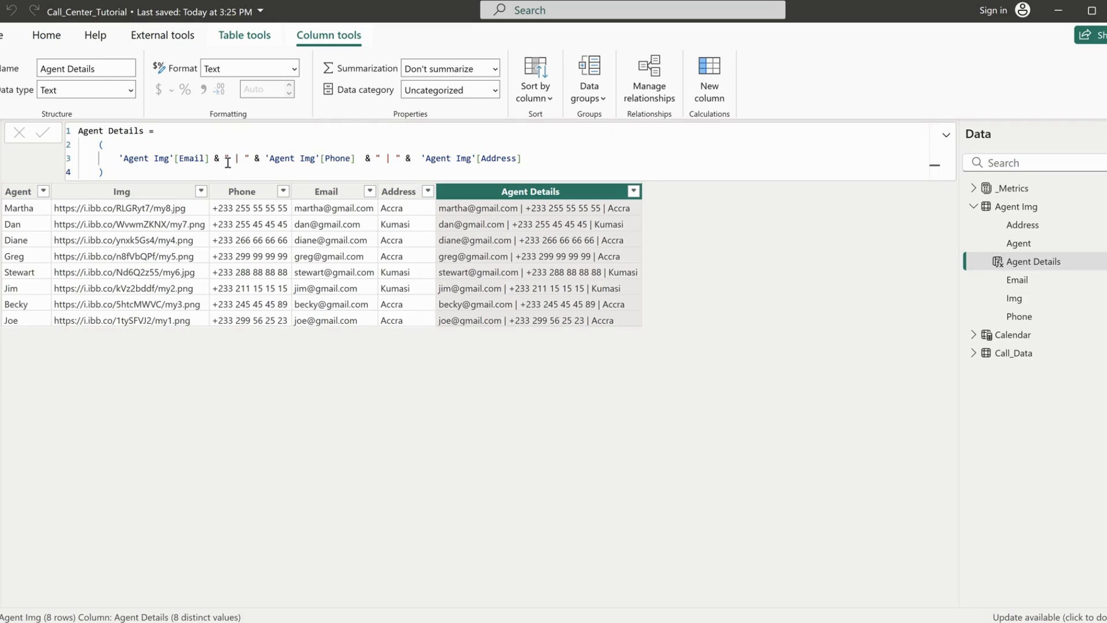
Prepend an empty string "" joined with & before 'Agent Img'[Email] in the Agent Details formula
{"action": "left_click", "coordinate": [119, 157]}
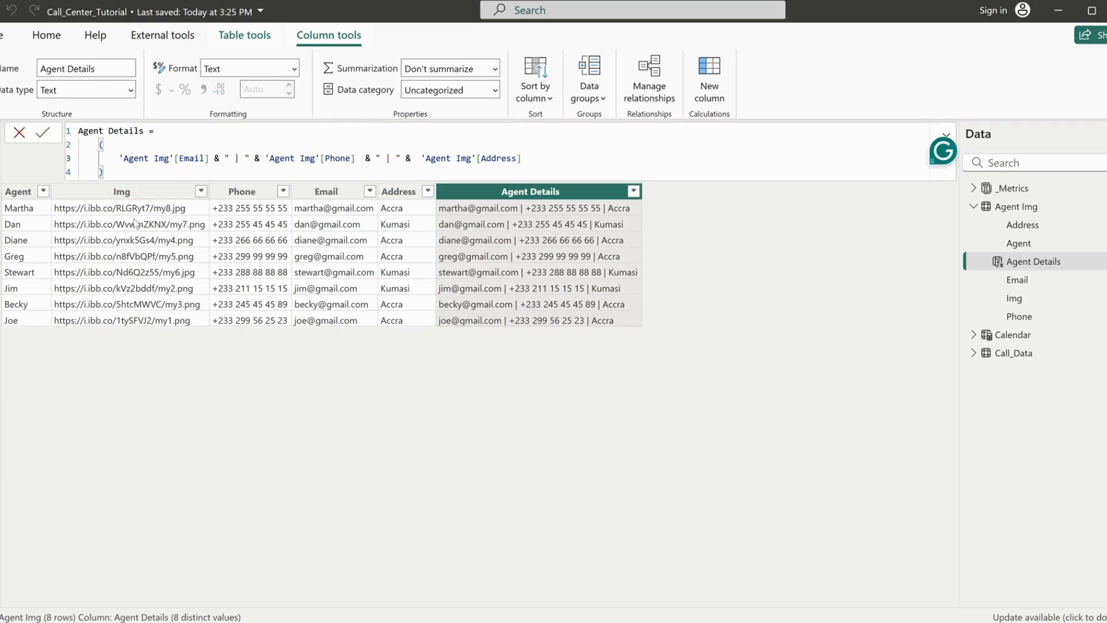
{"action": "type", "text": "\"\" "}
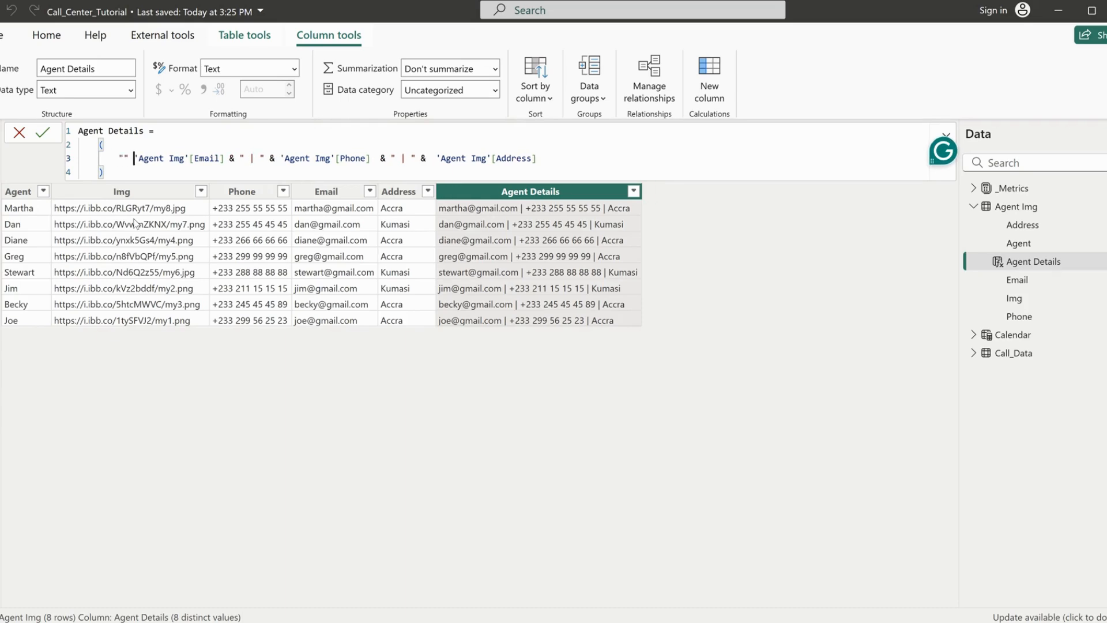
{"action": "type", "text": "&"}
{"action": "key", "text": "Left"}
{"action": "key", "text": "Left"}
{"action": "key", "text": "Left"}
{"action": "key", "text": "Left"}
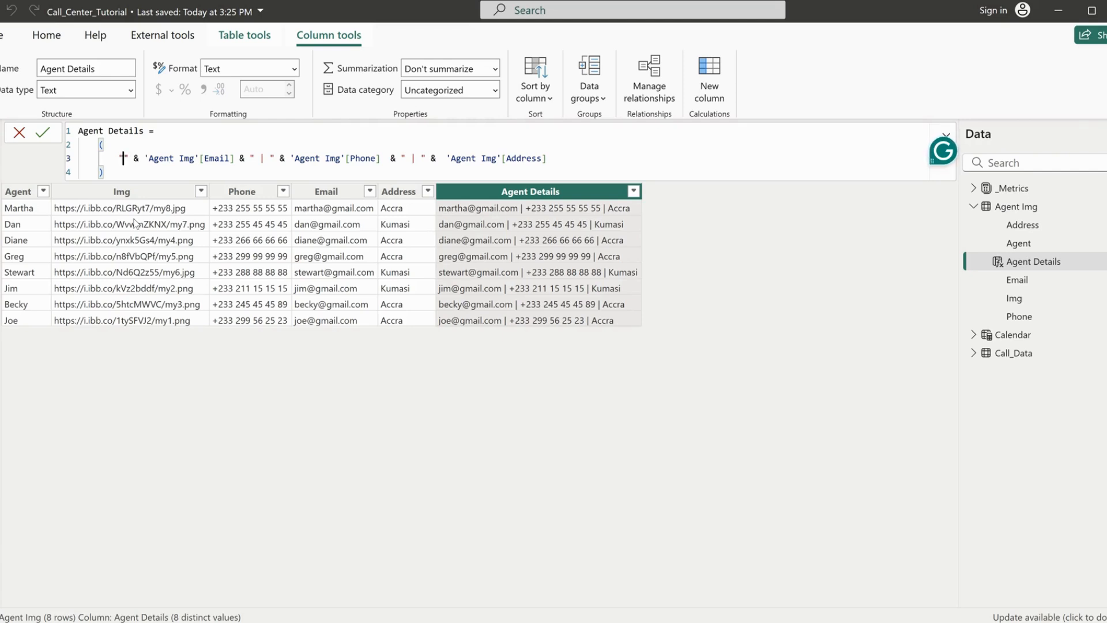
Insert the envelope emoji and a space into the empty string before the Email field, searching the emojis for email
{"action": "key", "text": "super+period"}
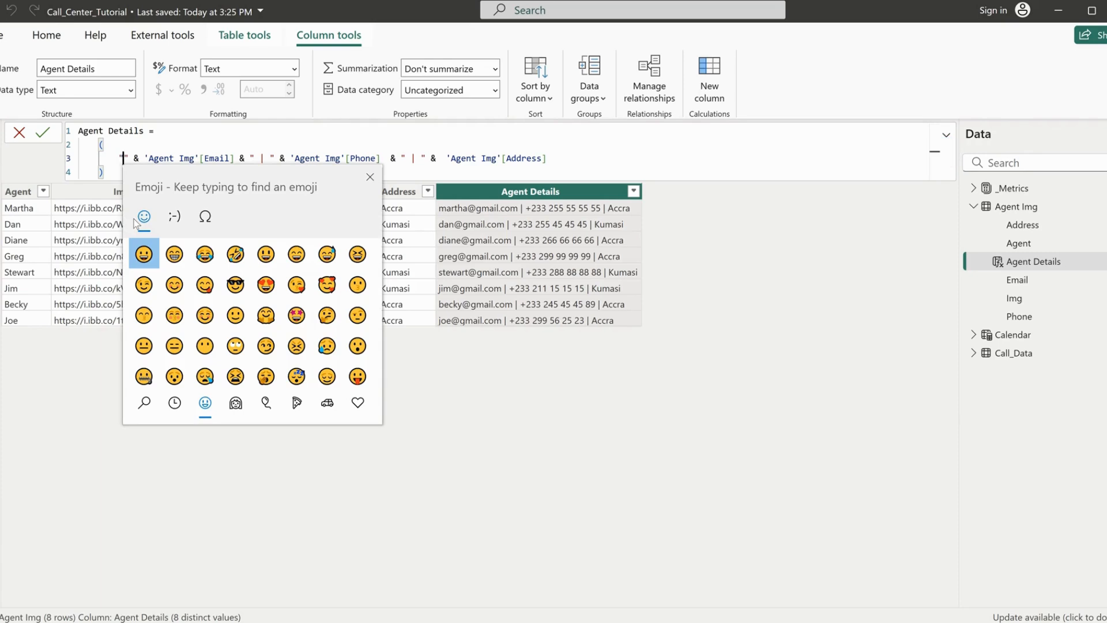
{"action": "type", "text": "emai"}
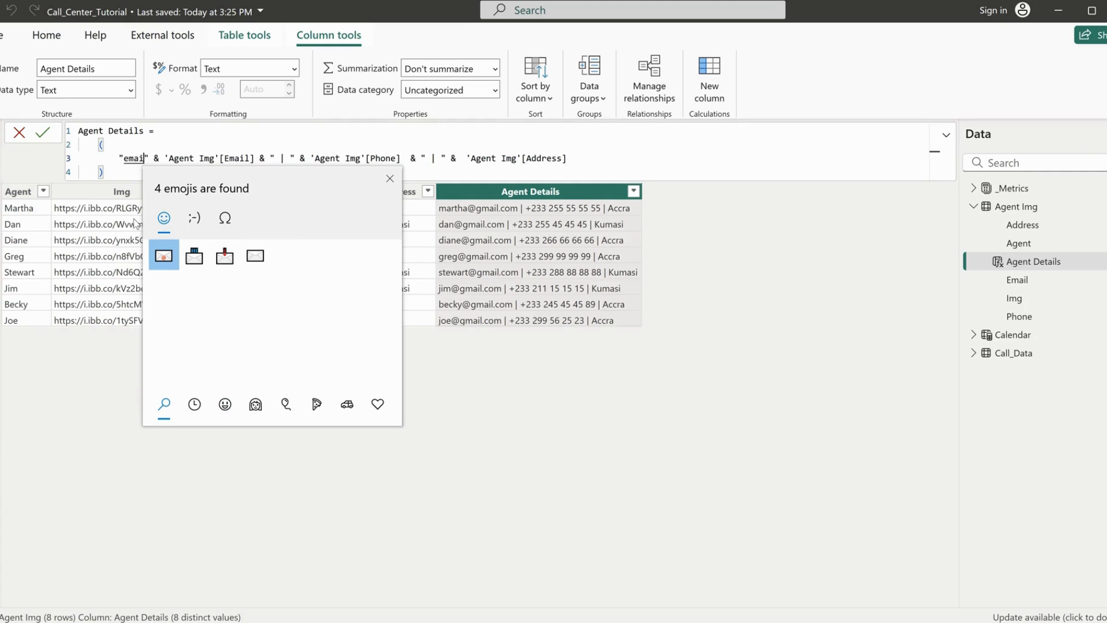
{"action": "left_click", "coordinate": [164, 257]}
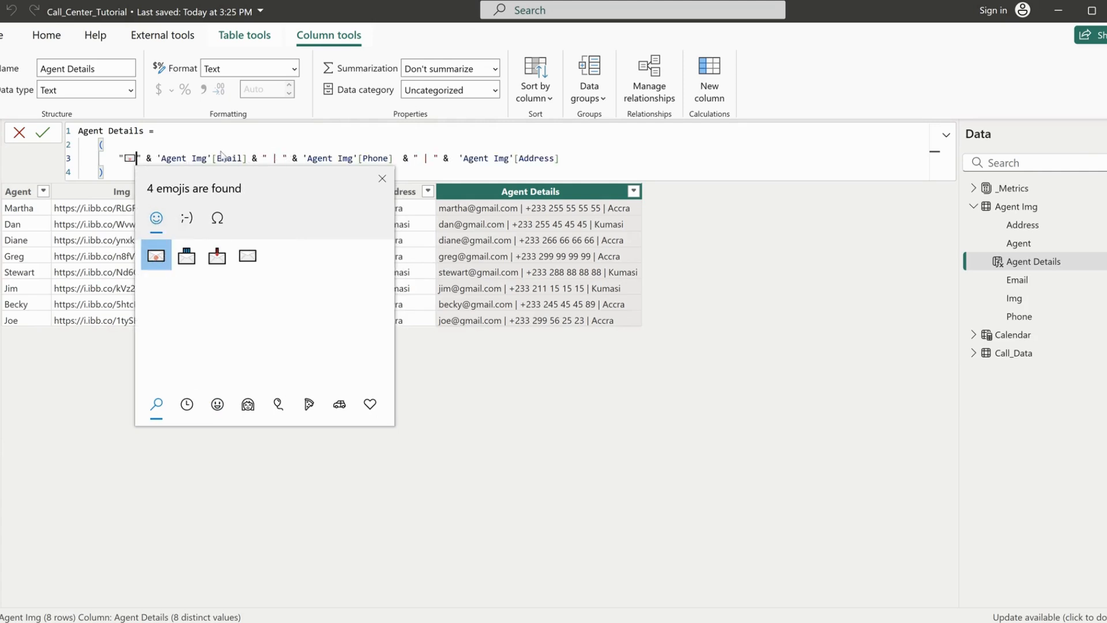
{"action": "type", "text": "_"}
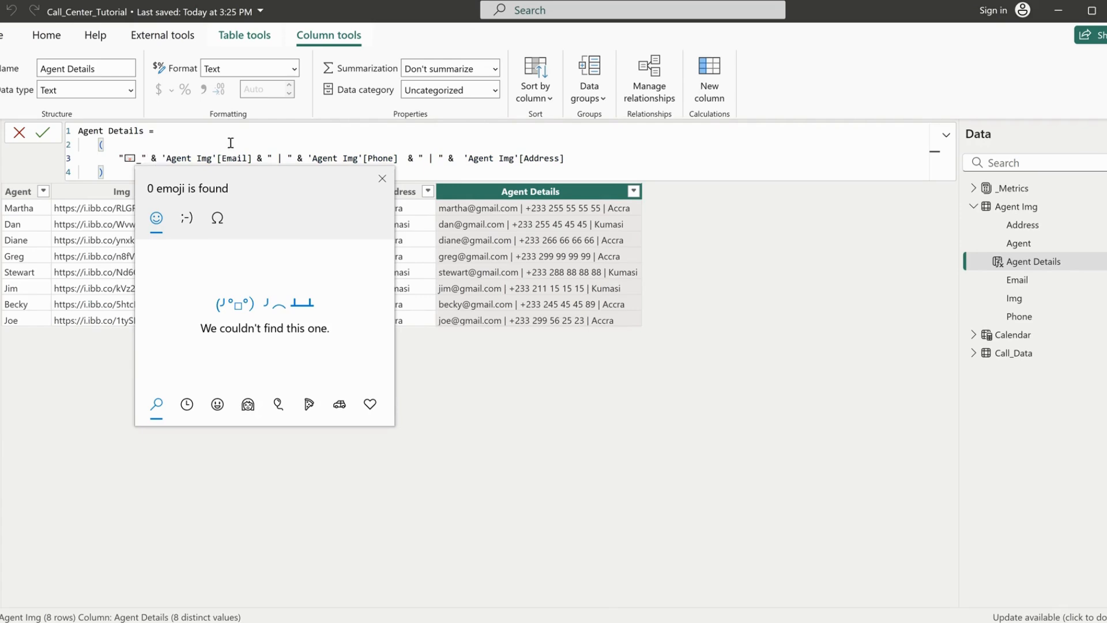
{"action": "left_click", "coordinate": [231, 142]}
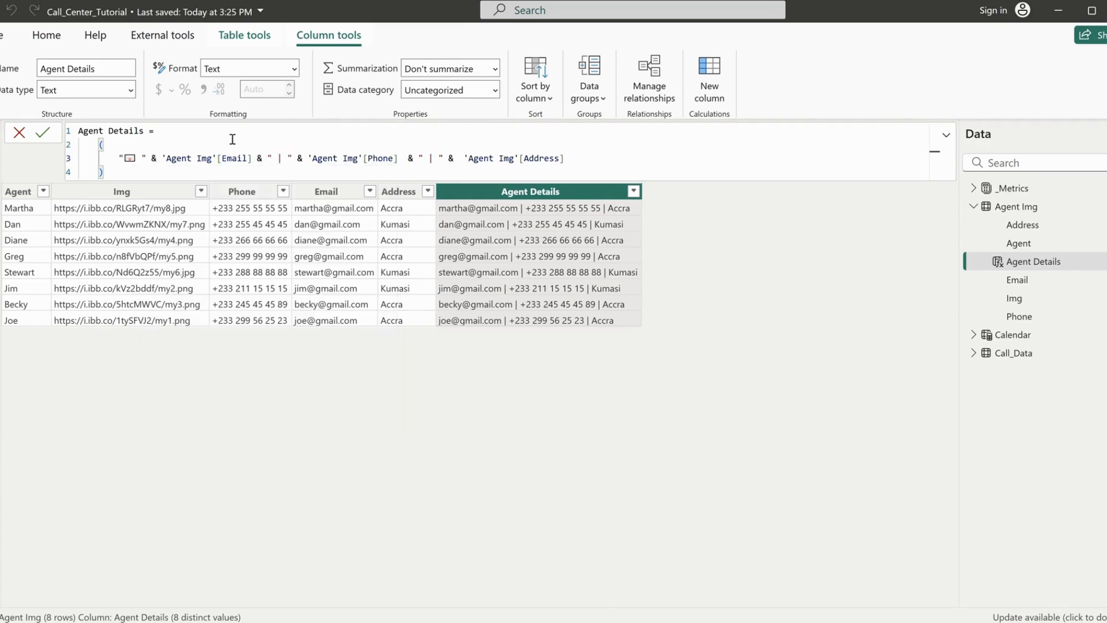
Insert the telephone receiver emoji and a space after the " | " separator that precedes the Phone field
{"action": "left_click", "coordinate": [288, 158]}
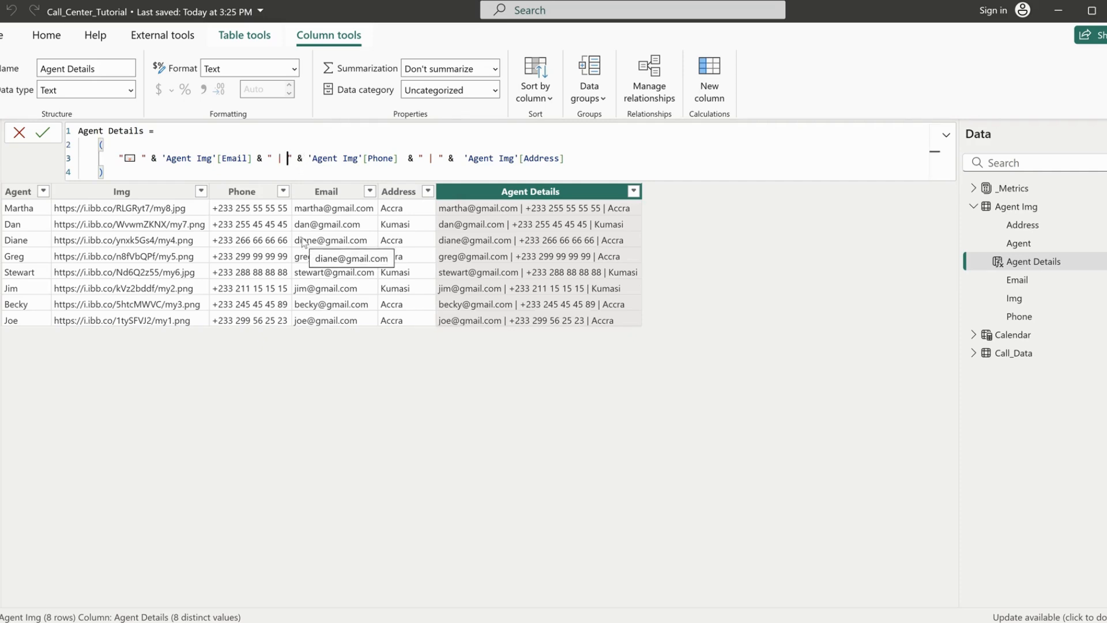
{"action": "key", "text": "super+period"}
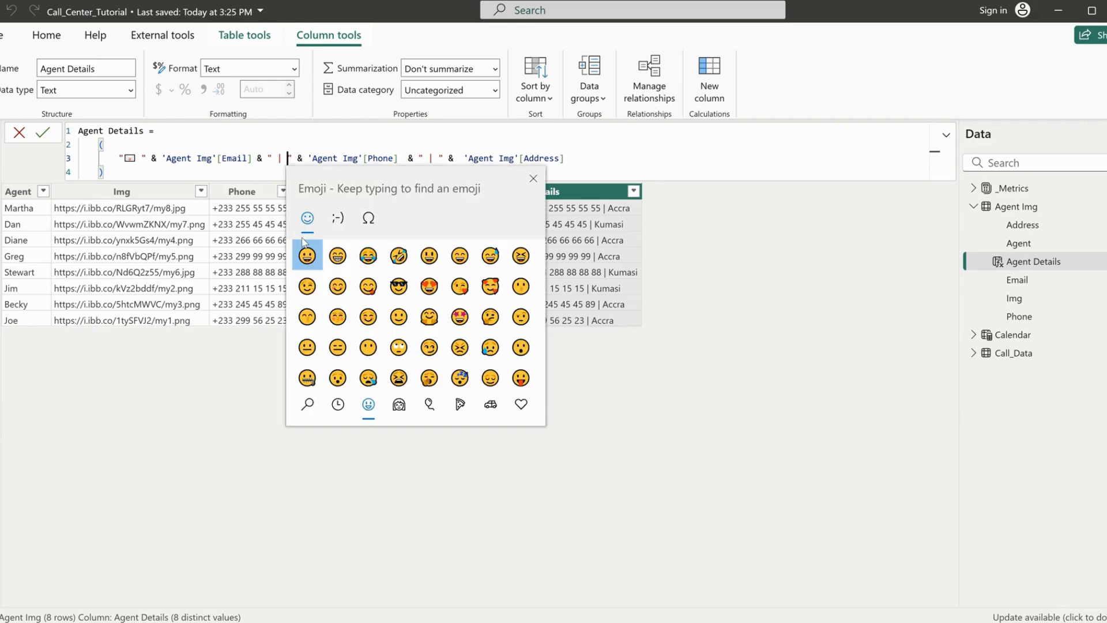
{"action": "type", "text": "pho"}
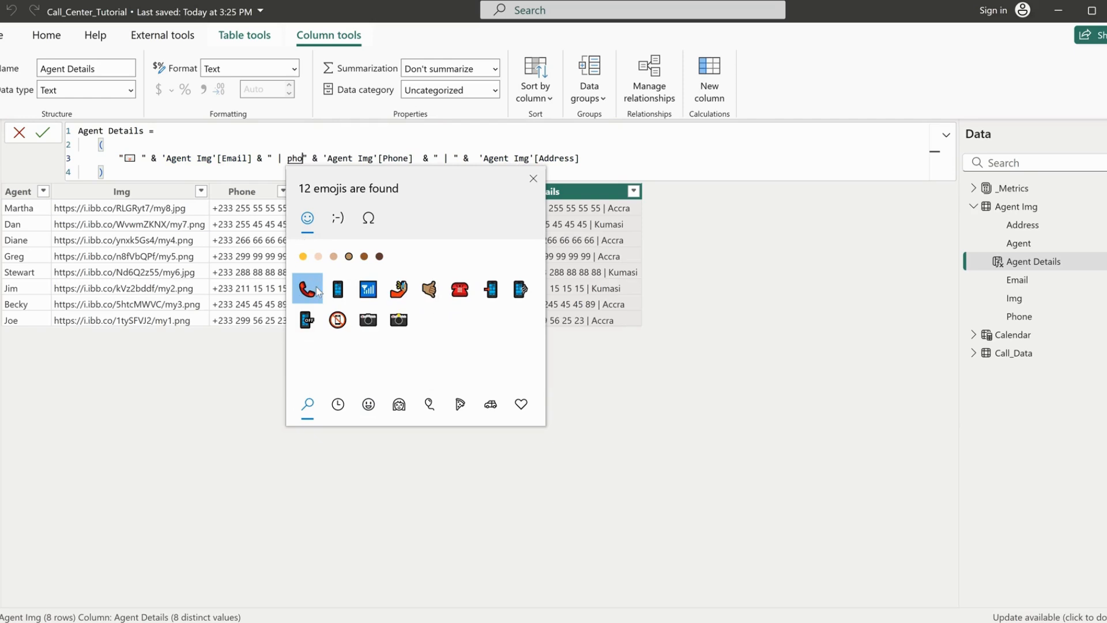
{"action": "left_click", "coordinate": [318, 291]}
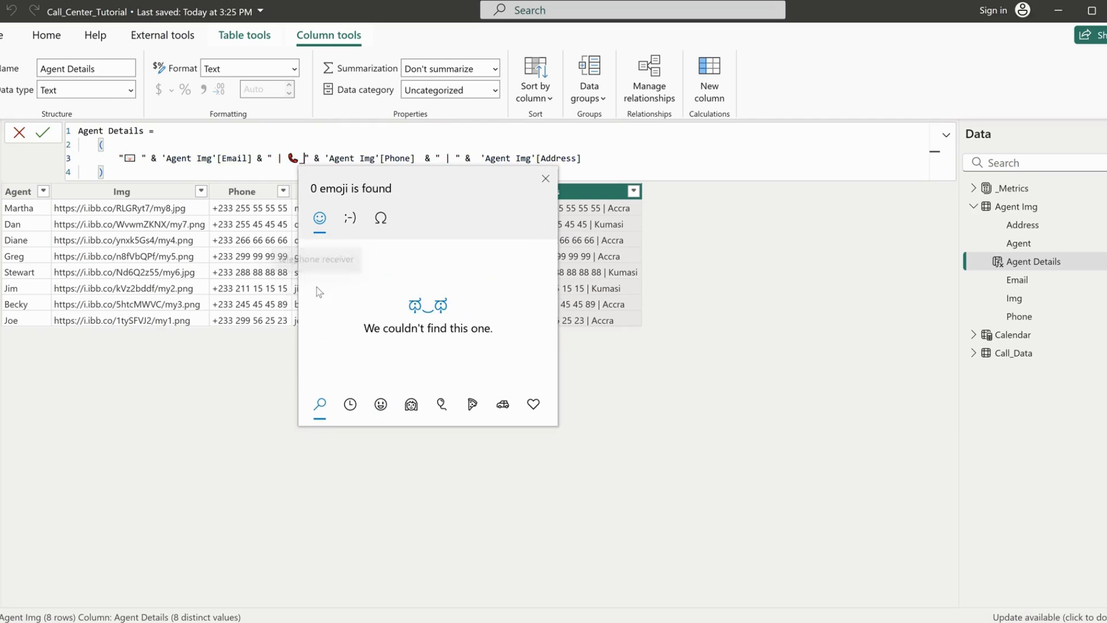
Insert the world map emoji and a space after the separator preceding the Address field, and commit the Agent Details formula
{"action": "left_click", "coordinate": [455, 159]}
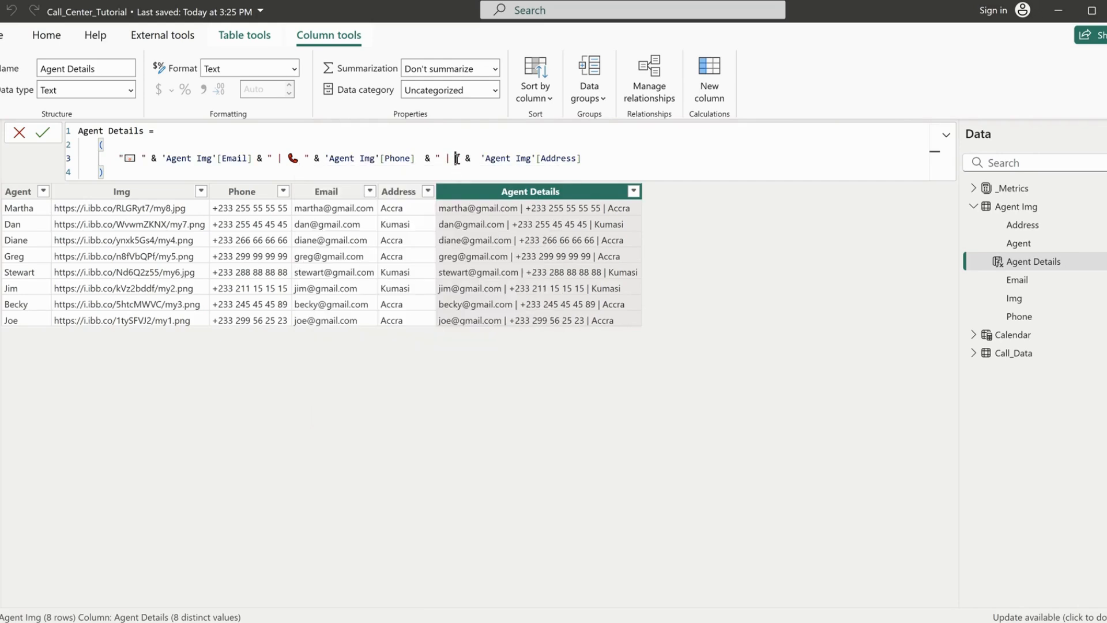
{"action": "key", "text": "super+period"}
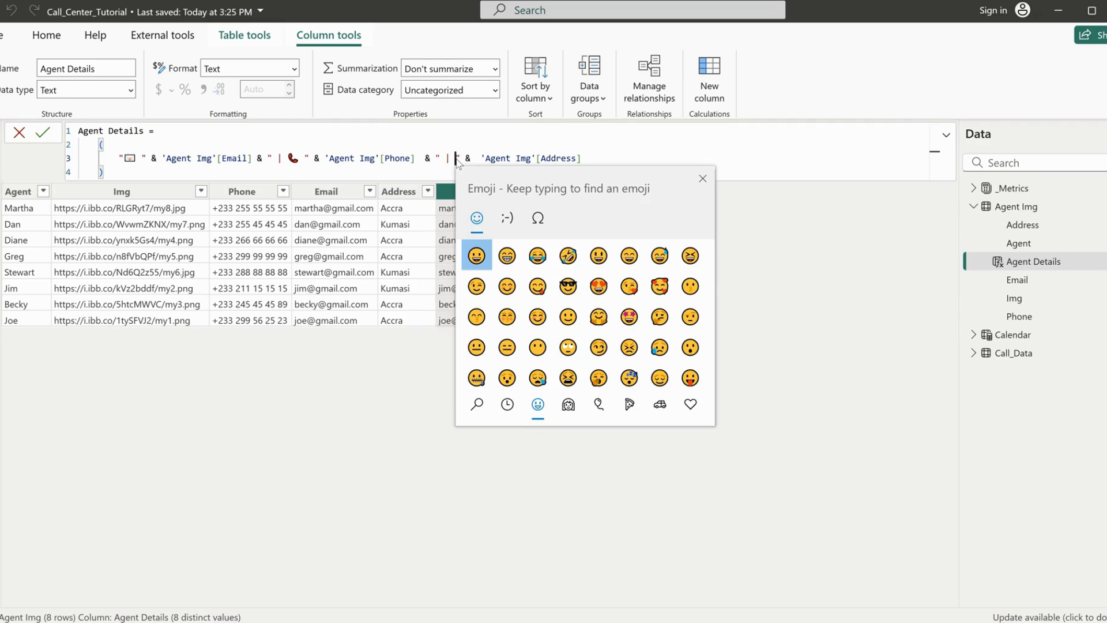
{"action": "type", "text": "map"}
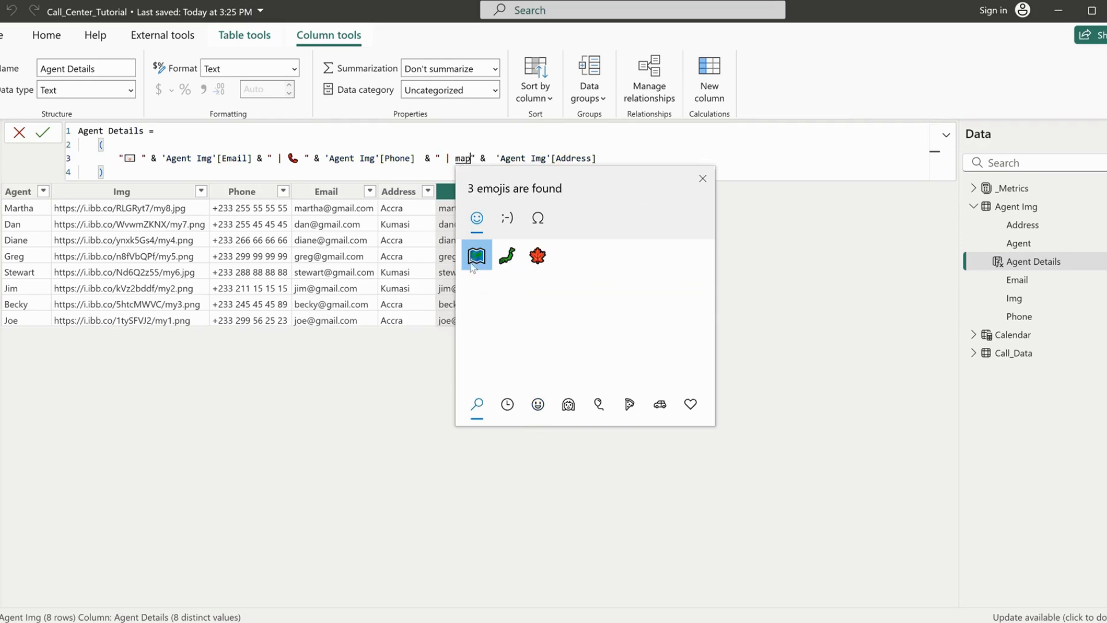
{"action": "left_click", "coordinate": [476, 257]}
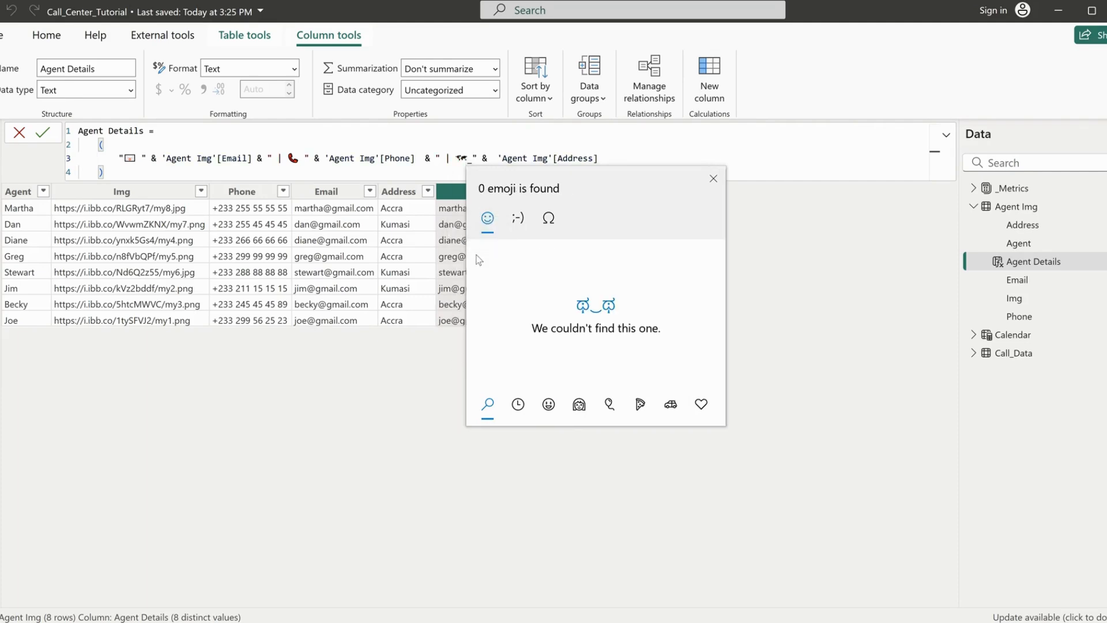
{"action": "left_click", "coordinate": [352, 148]}
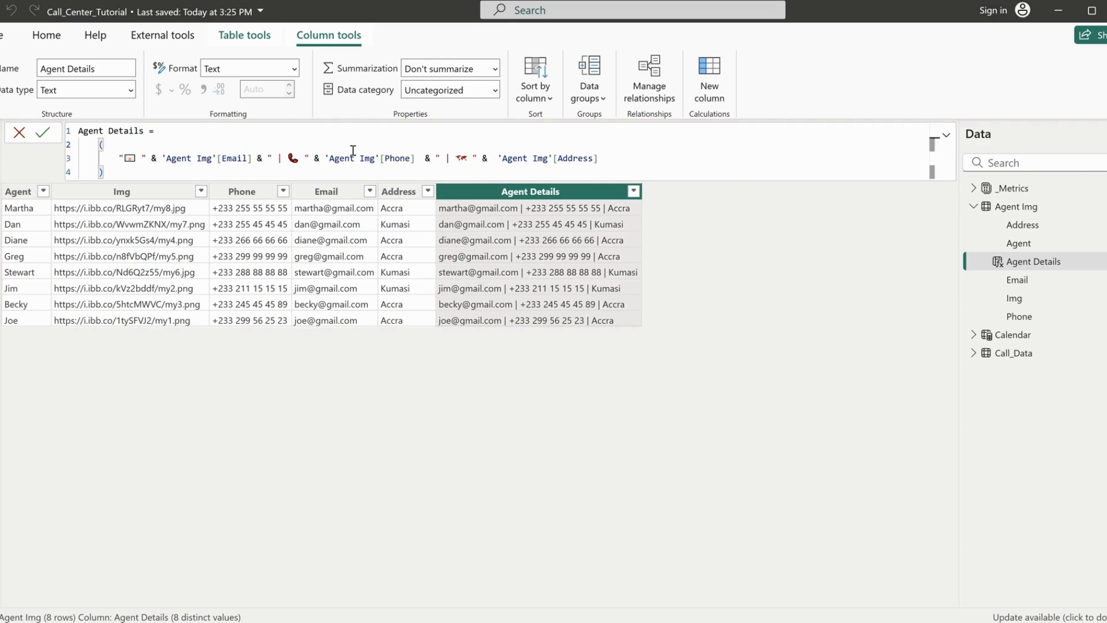
{"action": "key", "text": "Return"}
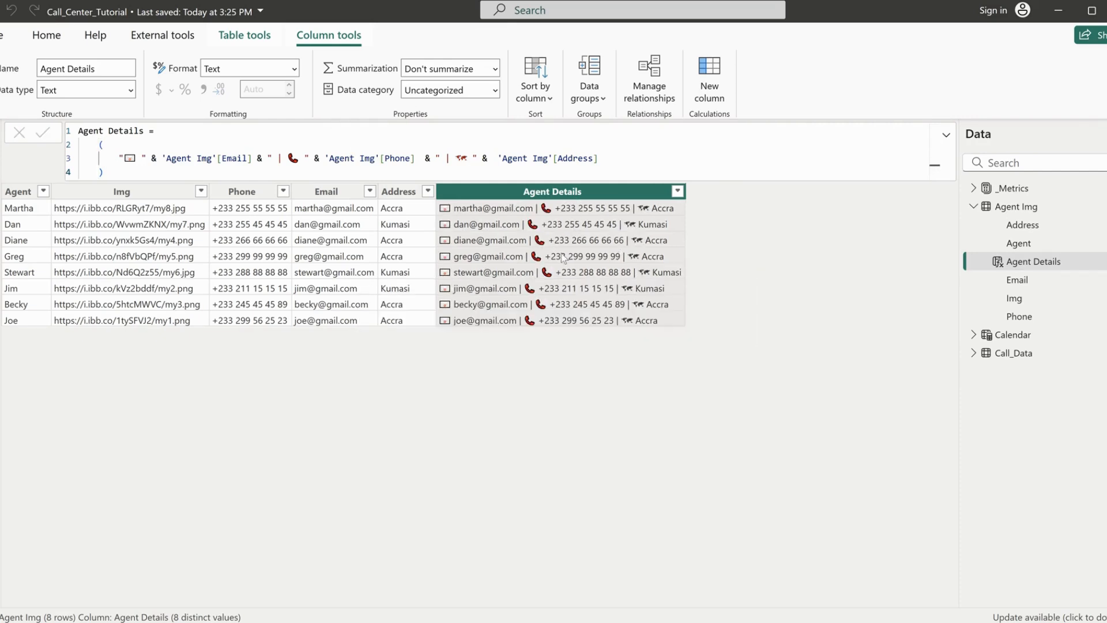
Return to the Agent Performance report page and add Agent Details as another reference label below Line
{"action": "left_click", "coordinate": [8, 131]}
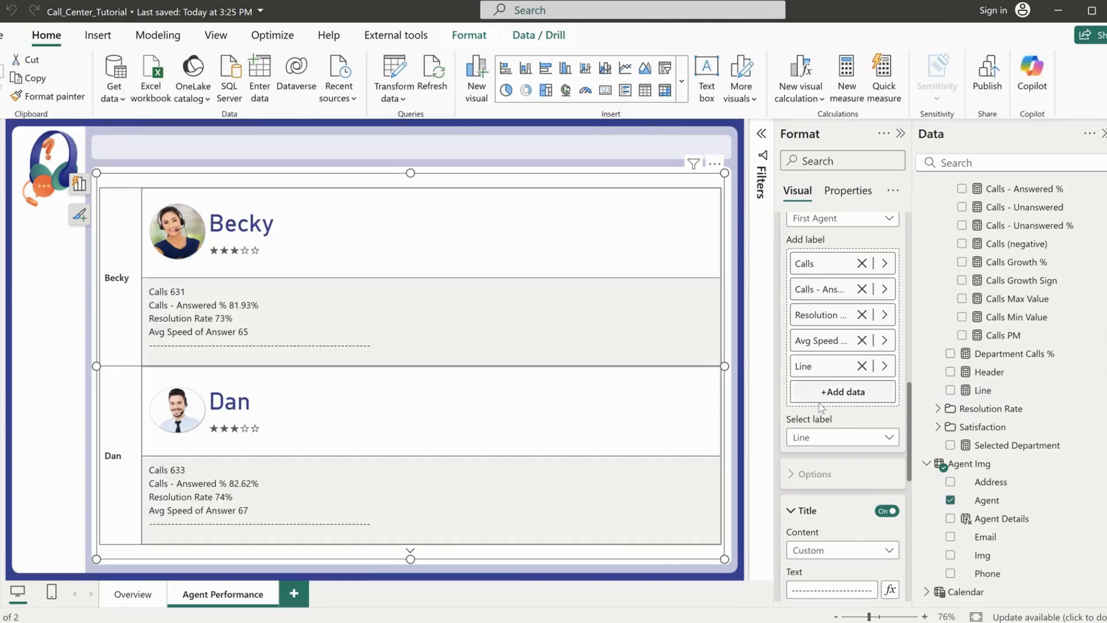
{"action": "scroll", "coordinate": [992, 501], "scroll_direction": "down", "scroll_amount": 1}
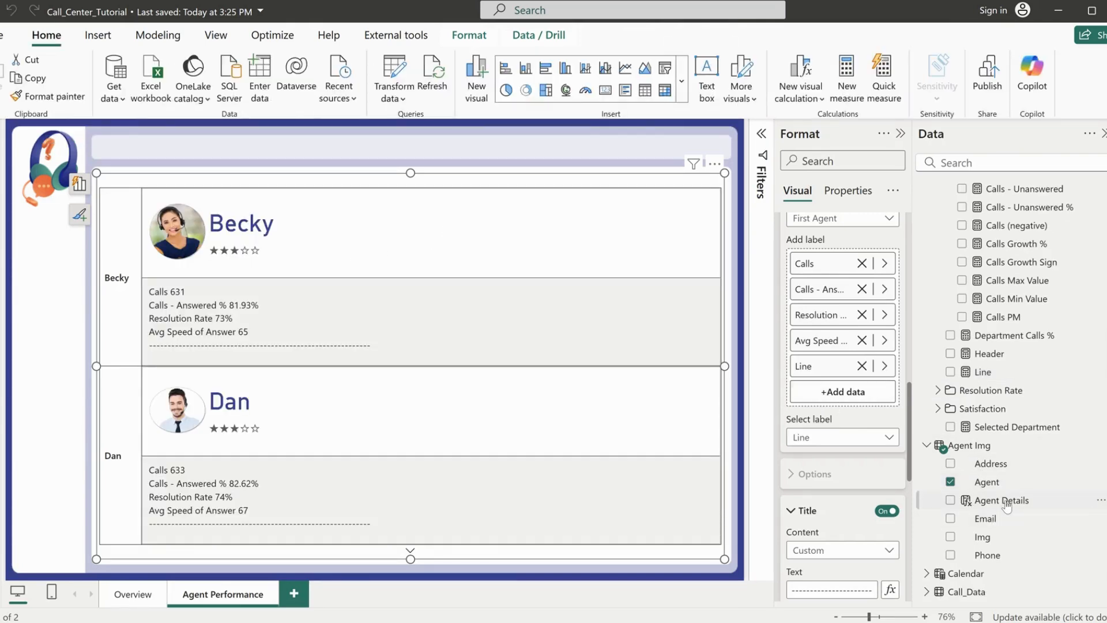
{"action": "left_click_drag", "start_coordinate": [994, 500], "coordinate": [844, 395]}
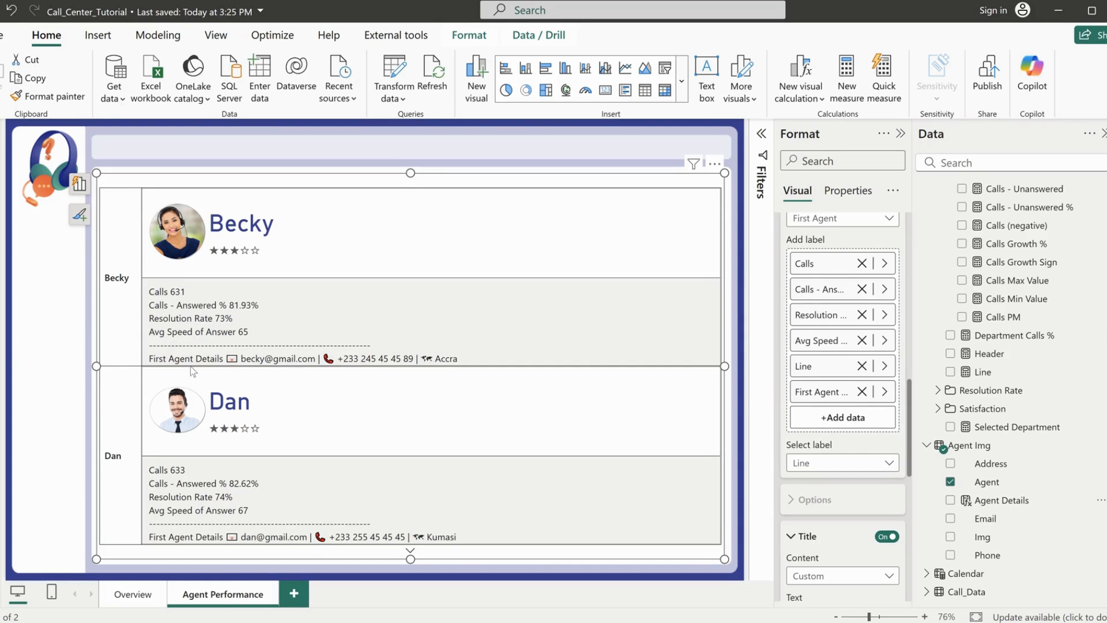
Turn off the title of the First Agent Details reference label
{"action": "left_click", "coordinate": [825, 463]}
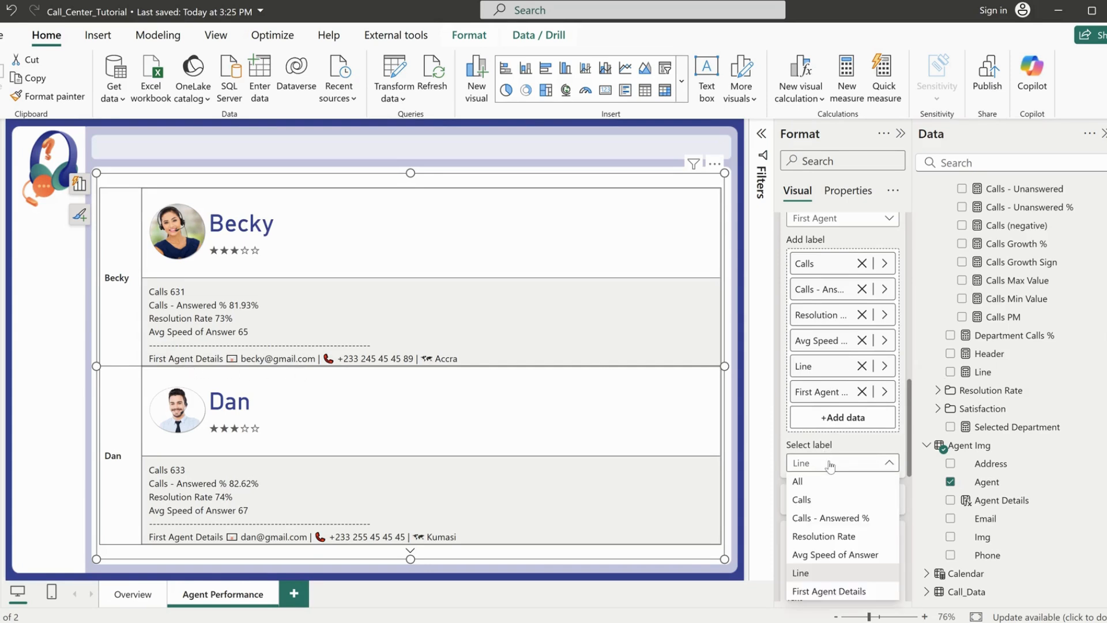
{"action": "left_click", "coordinate": [816, 590]}
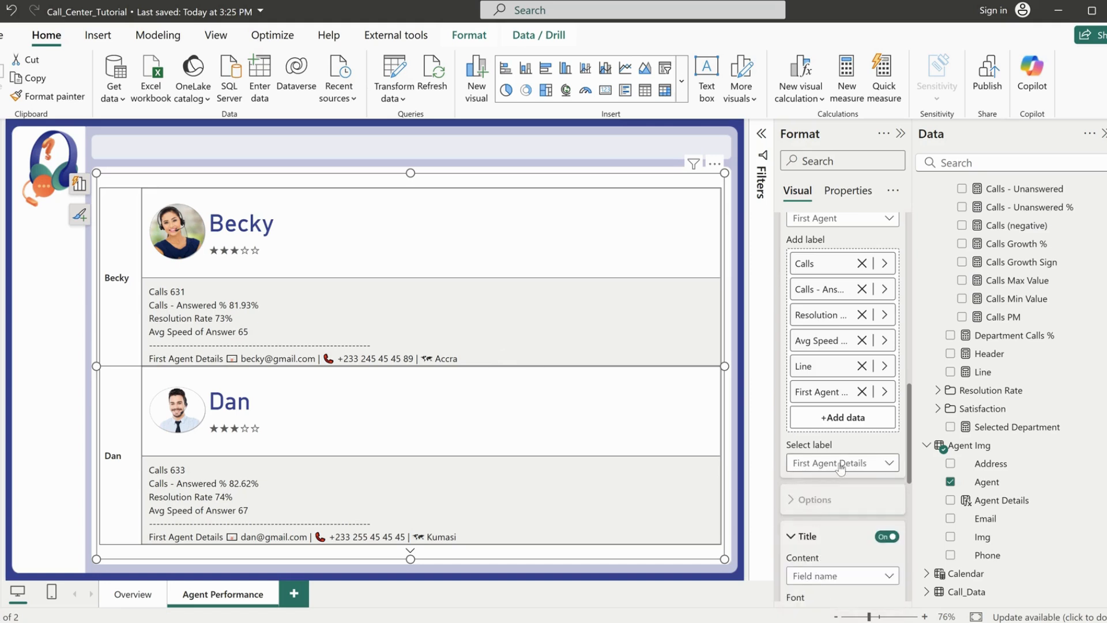
{"action": "scroll", "coordinate": [833, 438], "scroll_direction": "down", "scroll_amount": 3}
{"action": "left_click", "coordinate": [830, 424]}
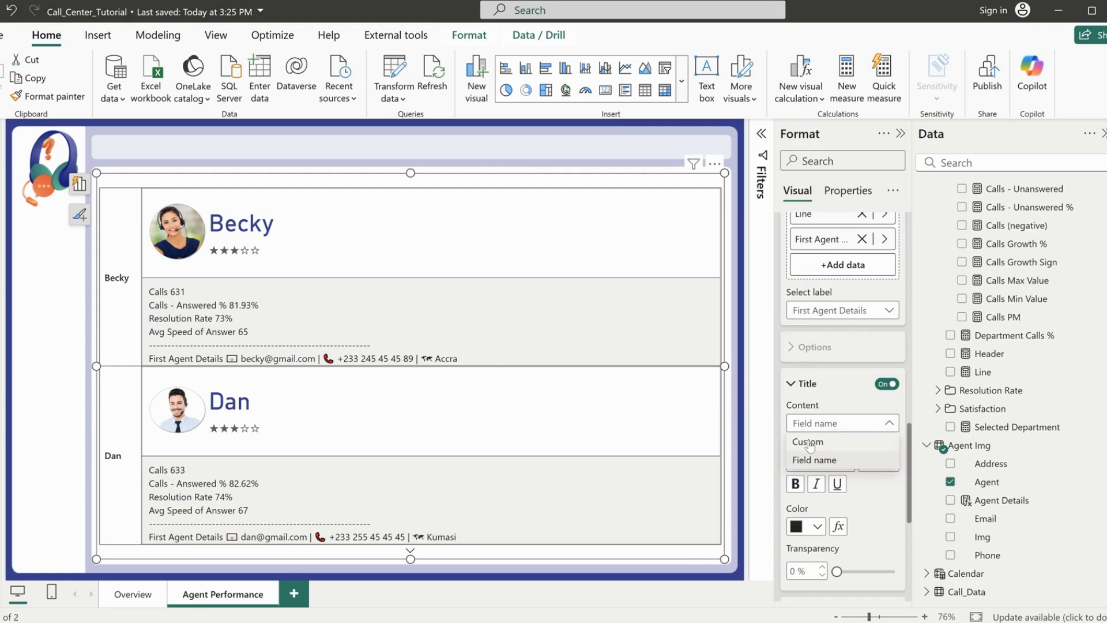
{"action": "left_click", "coordinate": [811, 443]}
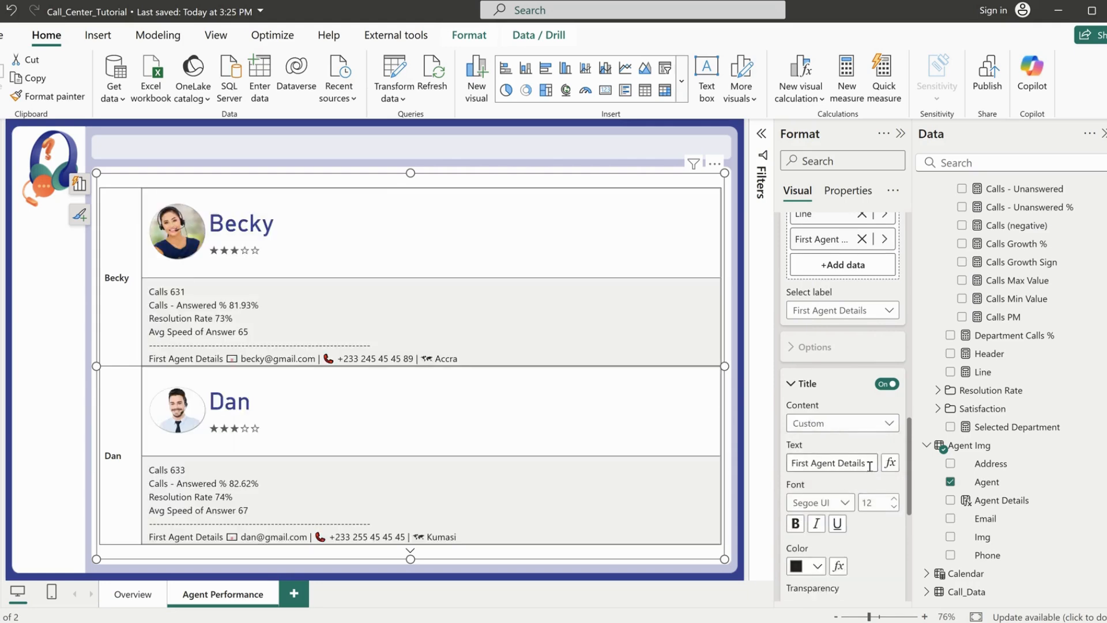
{"action": "left_click_drag", "start_coordinate": [869, 463], "coordinate": [784, 468]}
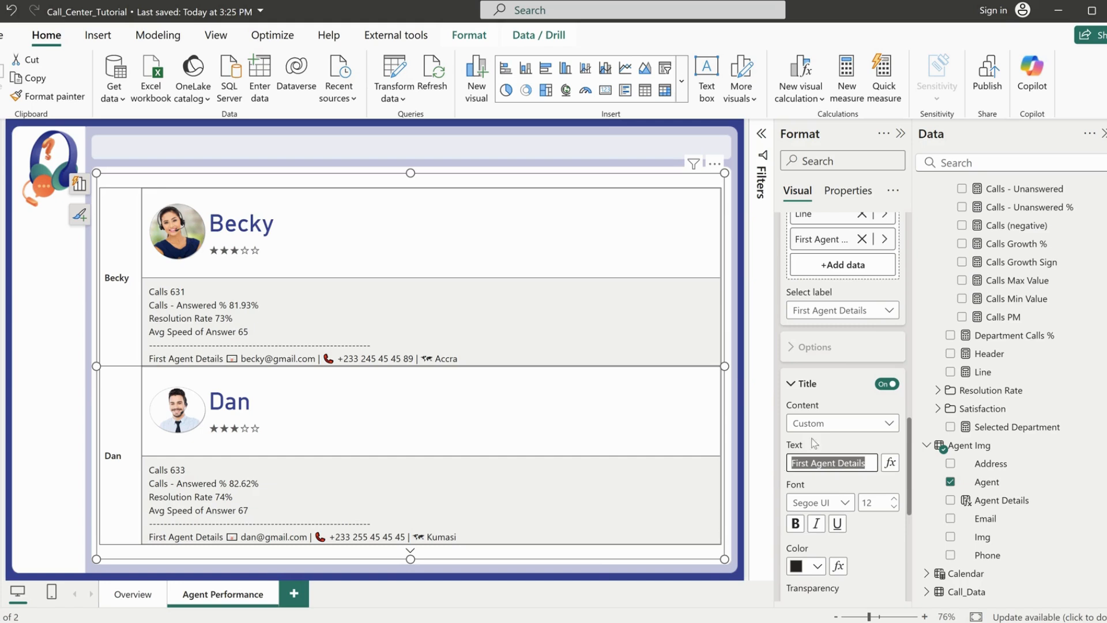
{"action": "left_click", "coordinate": [847, 408]}
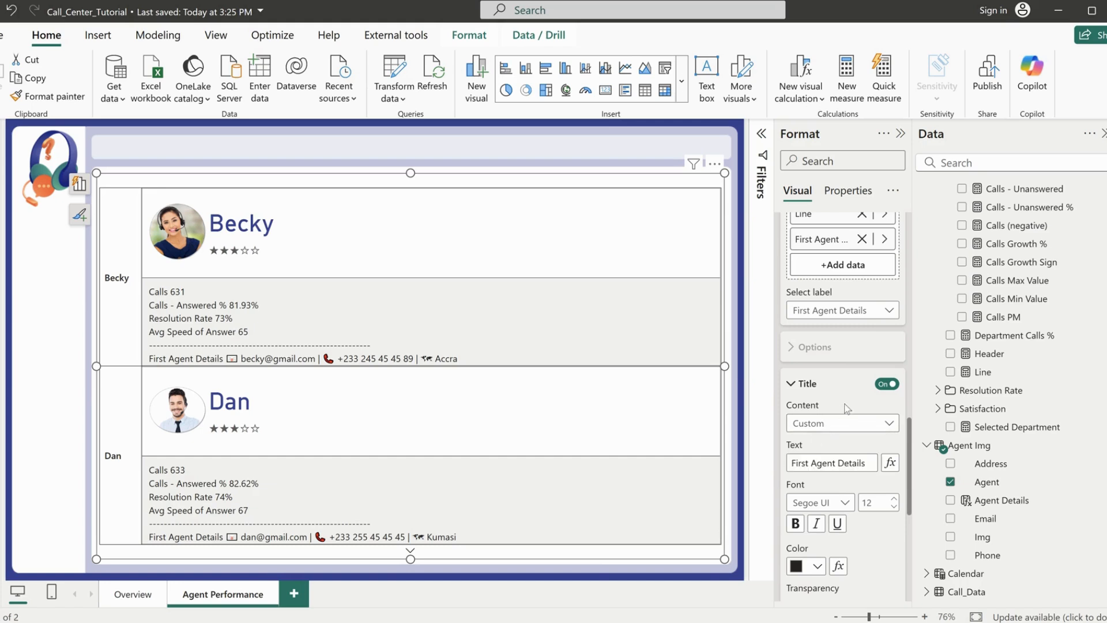
{"action": "left_click", "coordinate": [886, 384]}
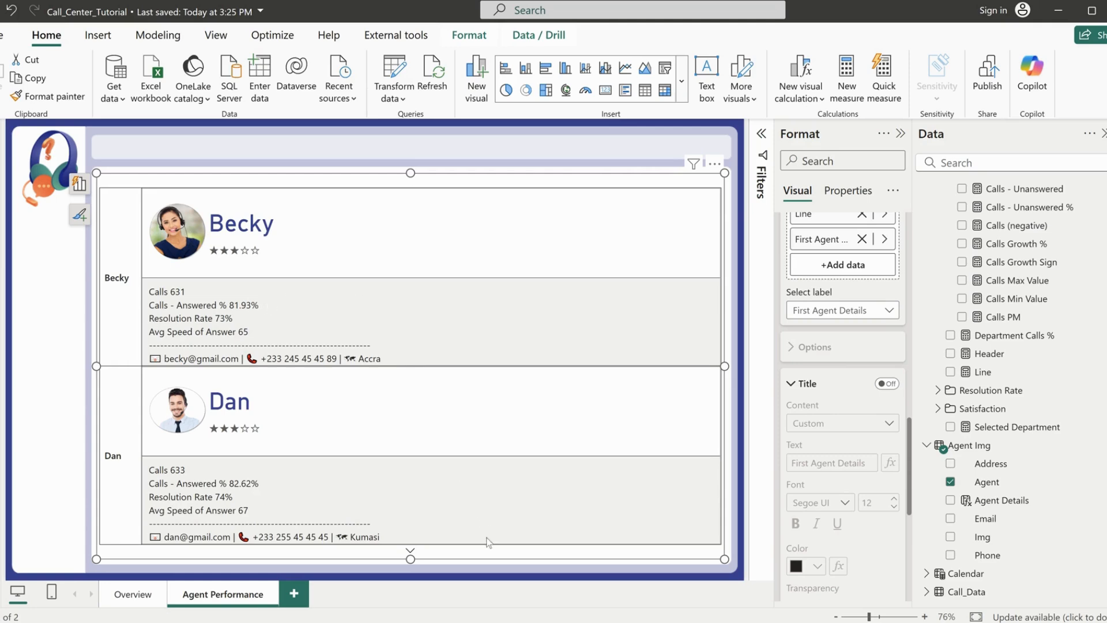
Set the Calls reference label's title content to Custom and add trailing spaces after the text "Calls"
{"action": "scroll", "coordinate": [830, 397], "scroll_direction": "up", "scroll_amount": 3}
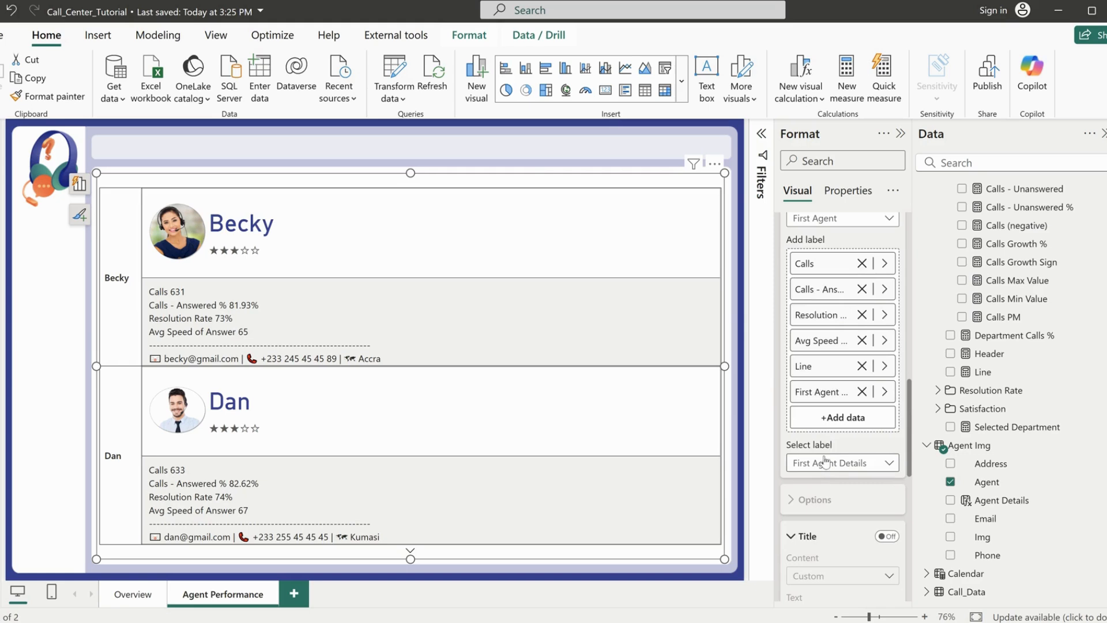
{"action": "left_click", "coordinate": [824, 463]}
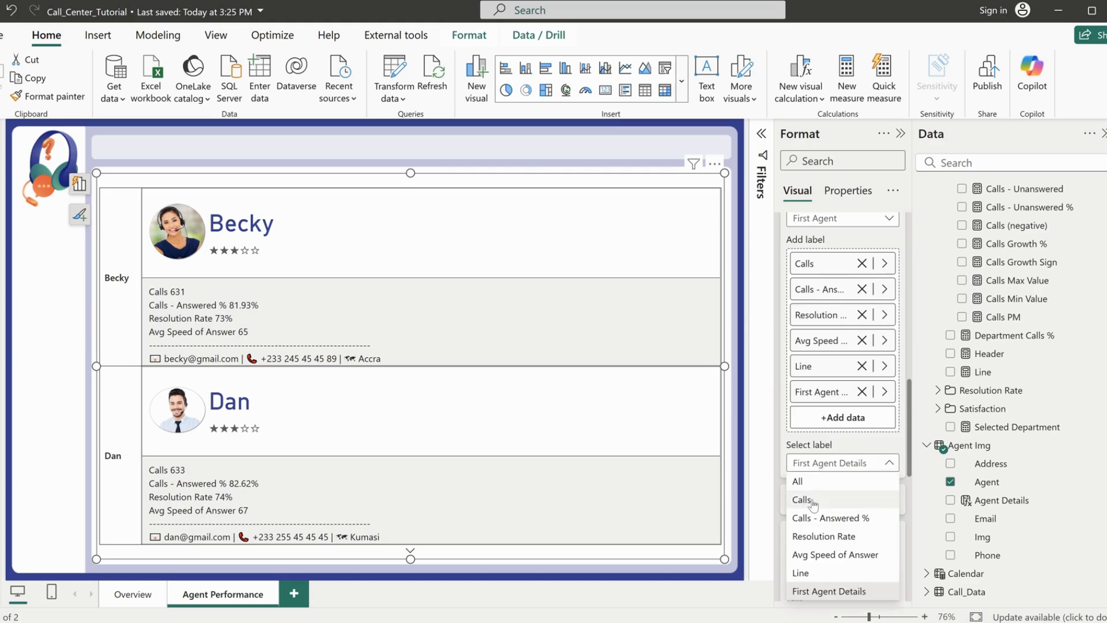
{"action": "left_click", "coordinate": [813, 498]}
{"action": "scroll", "coordinate": [844, 515], "scroll_direction": "down", "scroll_amount": 3}
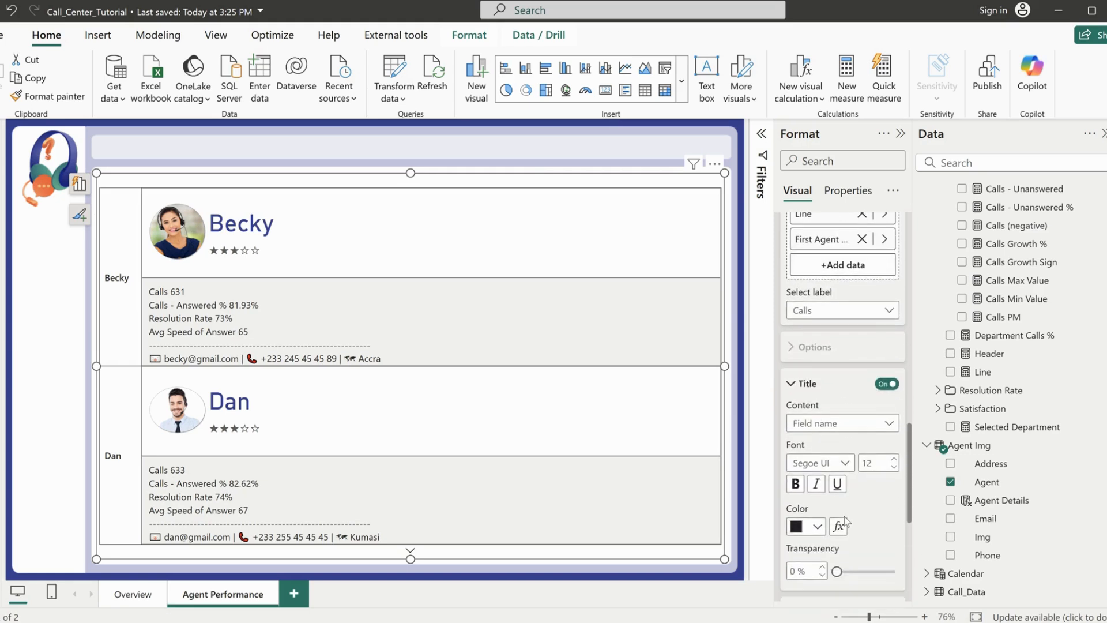
{"action": "left_click", "coordinate": [819, 423]}
{"action": "left_click", "coordinate": [818, 445]}
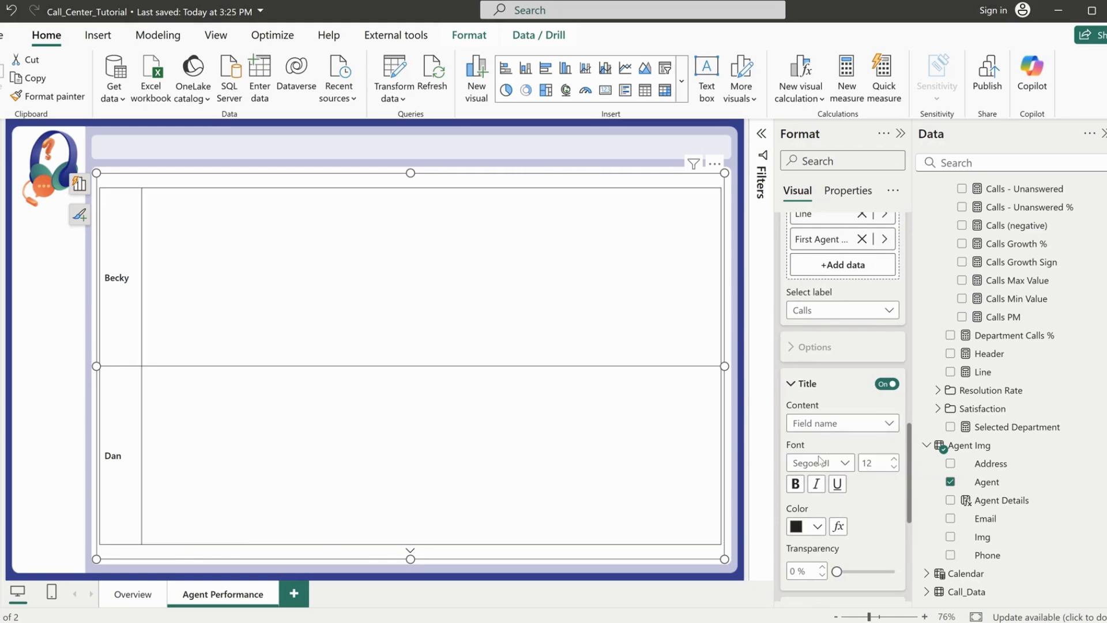
{"action": "left_click", "coordinate": [820, 463]}
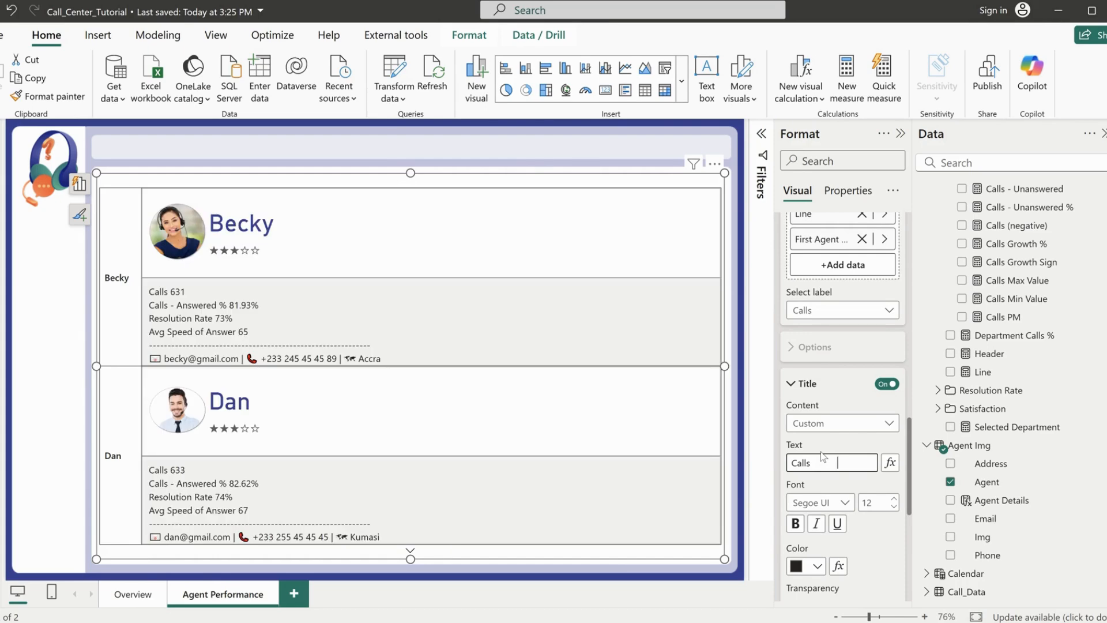
Switch to the web browser, maximize its window and show the Emptycharacter.com page
{"action": "left_click", "coordinate": [654, 622]}
{"action": "left_click_drag", "start_coordinate": [1105, 47], "coordinate": [411, 98]}
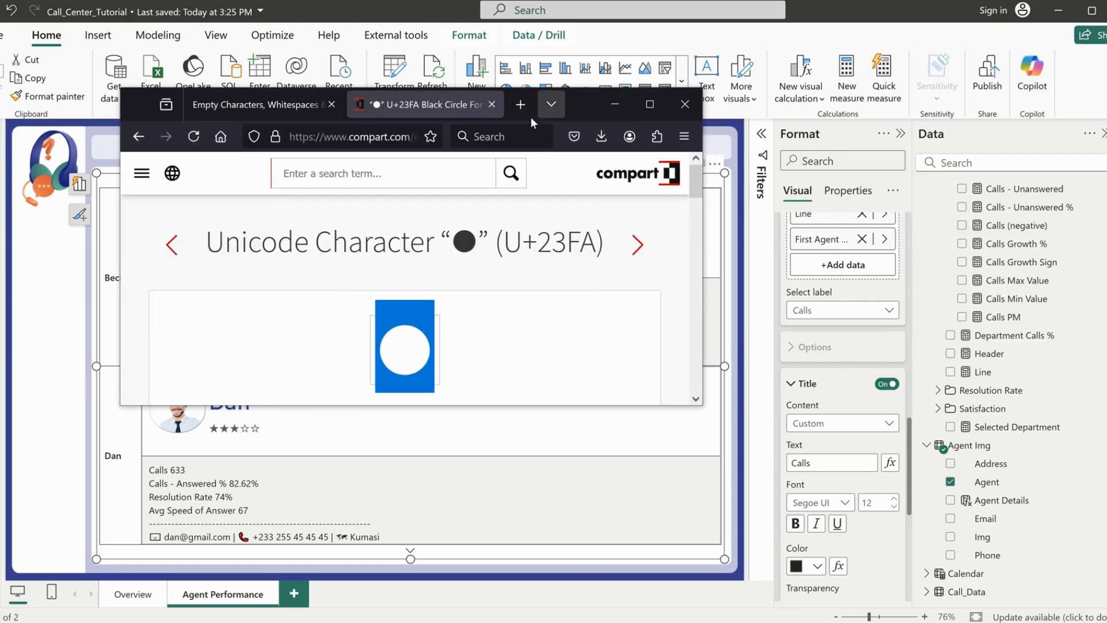
{"action": "left_click", "coordinate": [645, 108]}
{"action": "left_click", "coordinate": [113, 14]}
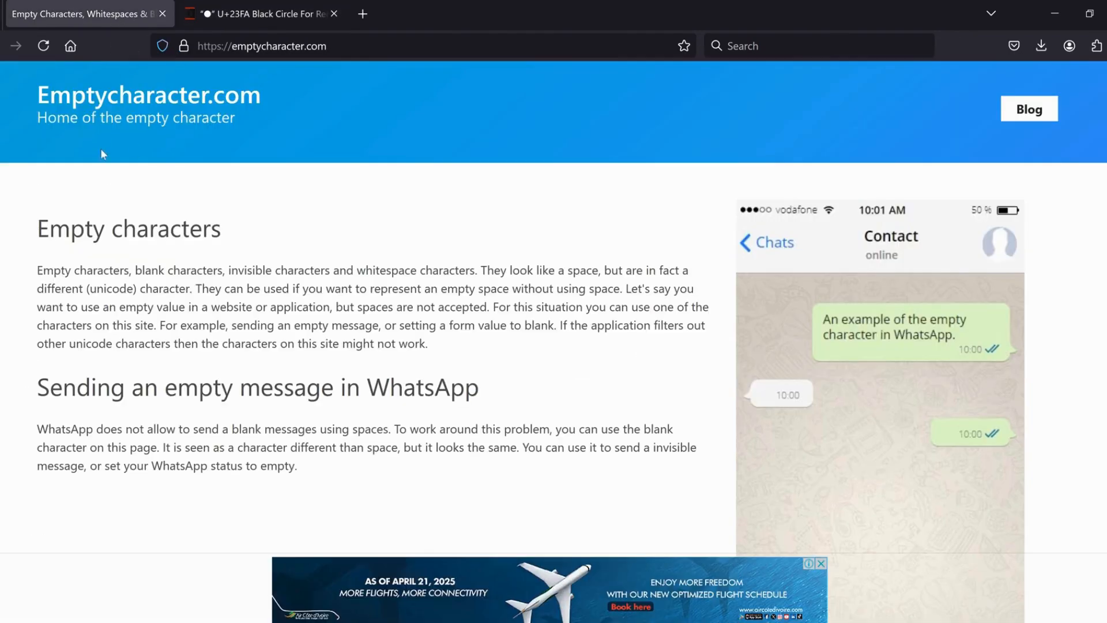
Select the empty character in the Method 2 - Copy manually text area of Emptycharacter.com and copy it
{"action": "scroll", "coordinate": [310, 371], "scroll_direction": "down", "scroll_amount": 15}
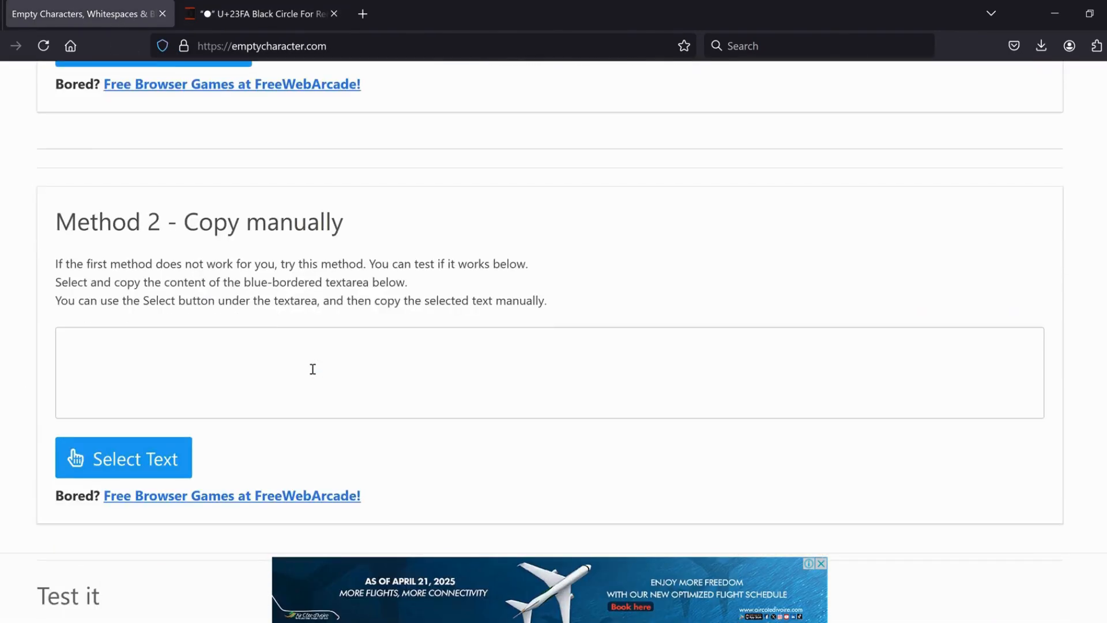
{"action": "scroll", "coordinate": [312, 369], "scroll_direction": "up", "scroll_amount": 2}
{"action": "scroll", "coordinate": [312, 369], "scroll_direction": "down", "scroll_amount": 3}
{"action": "left_click", "coordinate": [118, 376]}
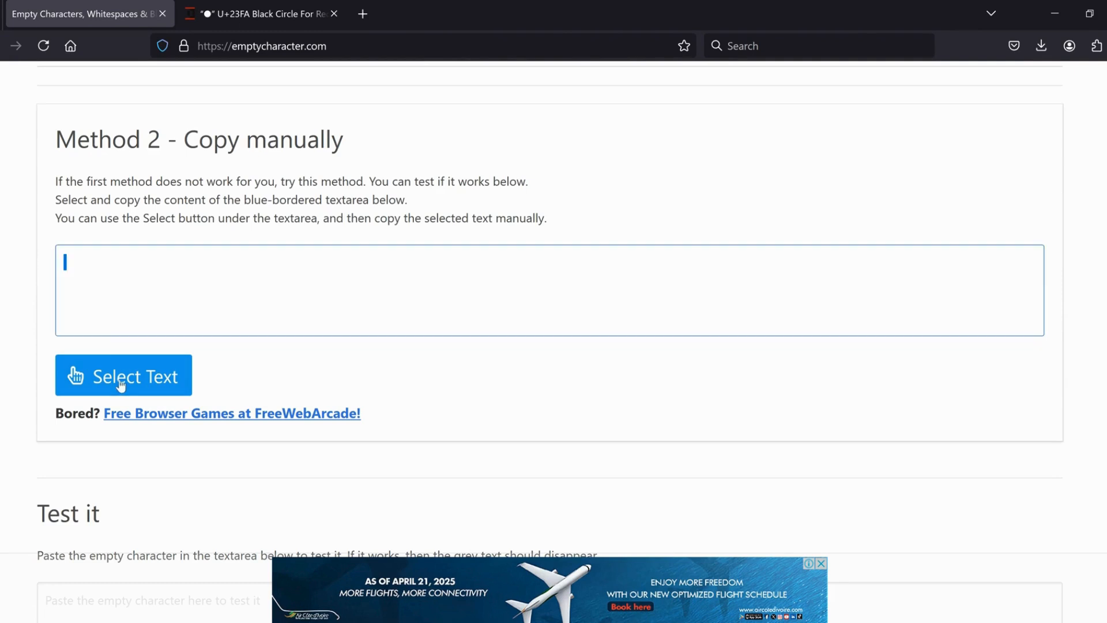
{"action": "right_click", "coordinate": [64, 257]}
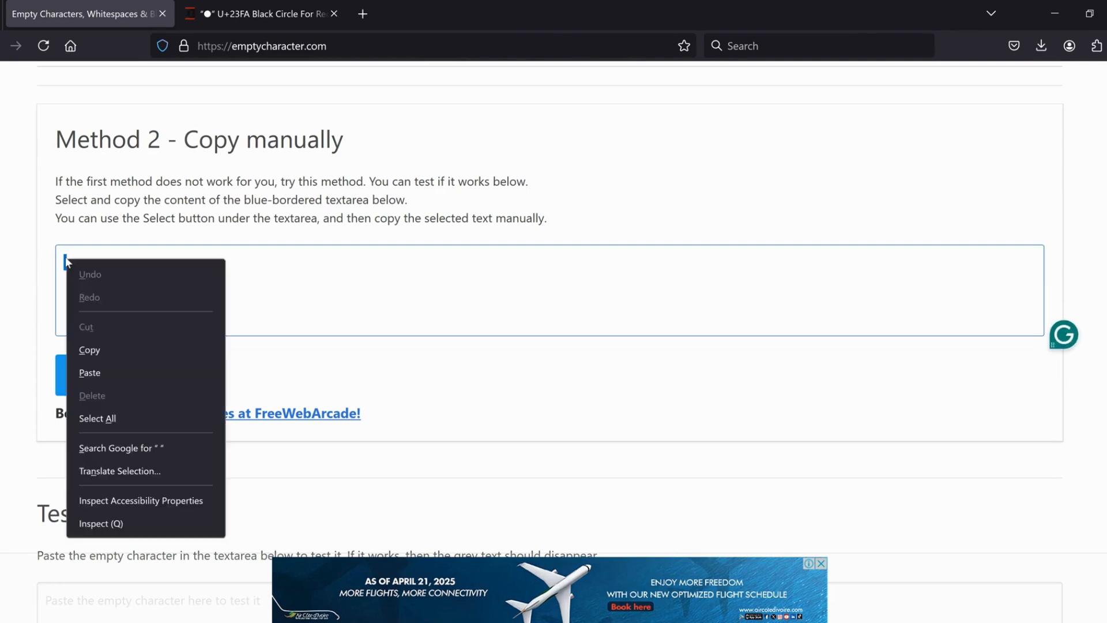
{"action": "left_click", "coordinate": [90, 348]}
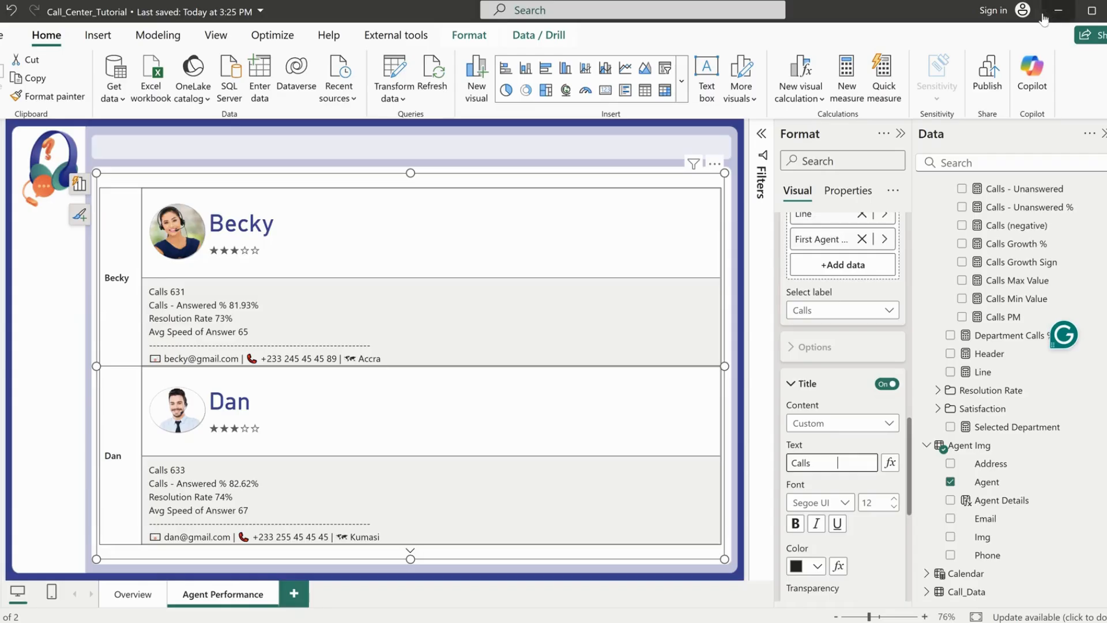
Return to Power BI and replace the trailing spaces after "Calls" in the Calls label title with pasted empty characters
{"action": "left_click", "coordinate": [1055, 15]}
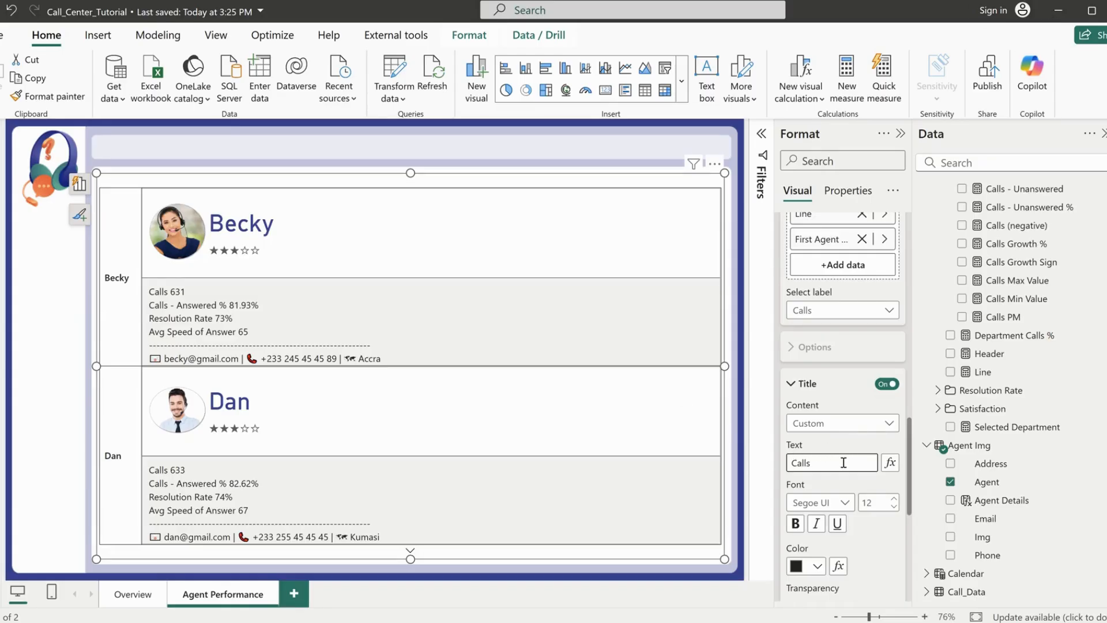
{"action": "left_click_drag", "start_coordinate": [845, 462], "coordinate": [811, 466]}
{"action": "key", "text": "BackSpace"}
Set the Calls - Answered % label title to Custom, with the text "Answered %" padded by trailing empty characters
{"action": "left_click", "coordinate": [823, 311]}
{"action": "left_click", "coordinate": [830, 366]}
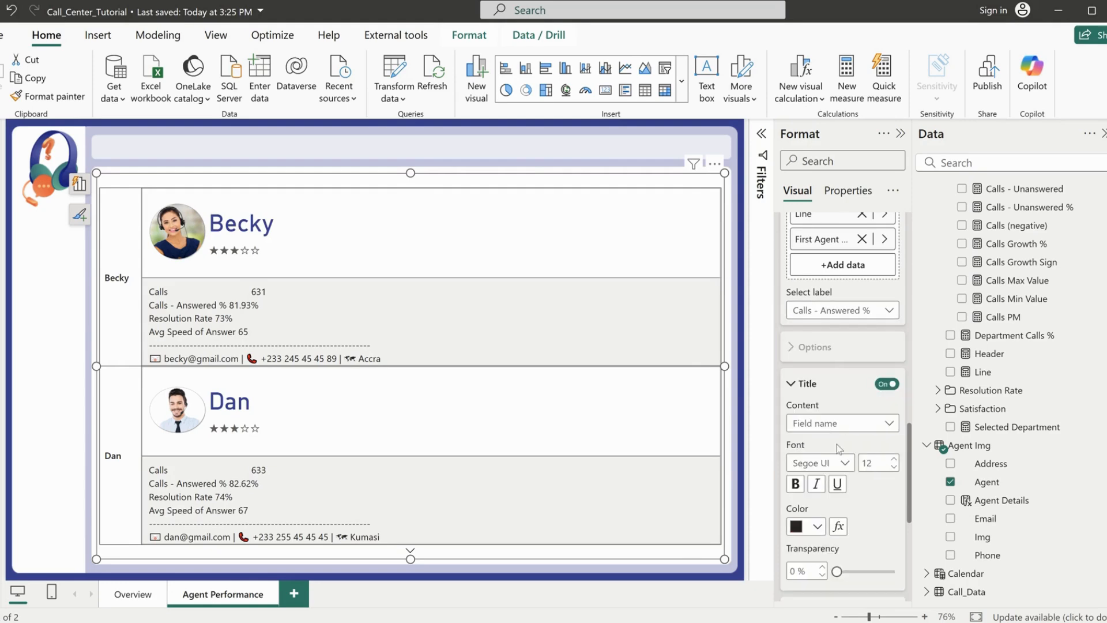
{"action": "left_click", "coordinate": [836, 423]}
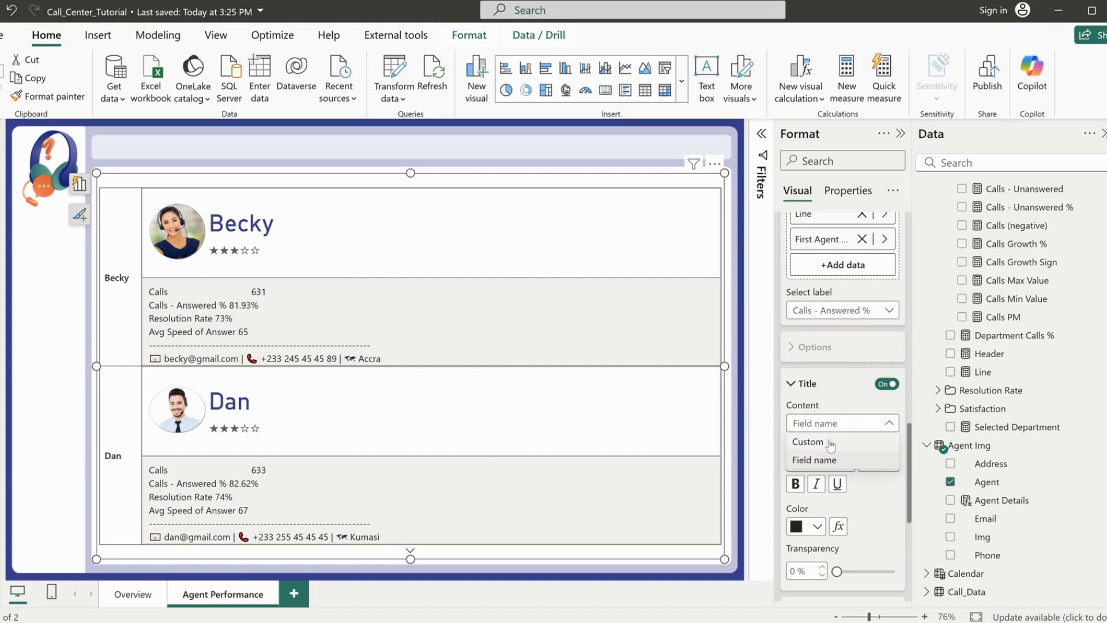
{"action": "left_click", "coordinate": [829, 441]}
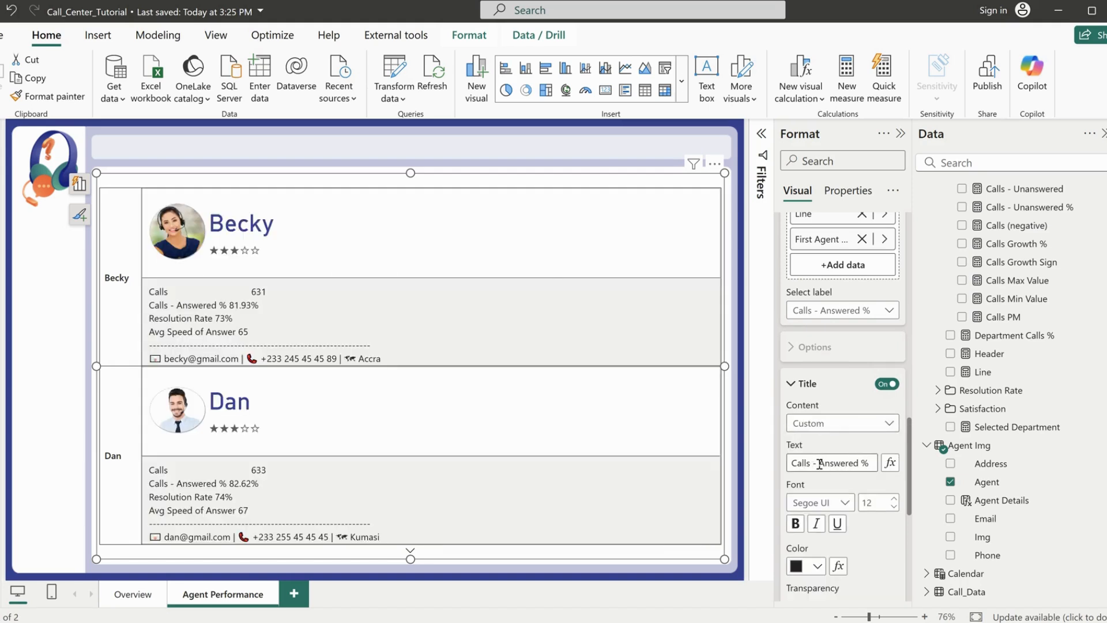
{"action": "left_click_drag", "start_coordinate": [818, 462], "coordinate": [787, 466]}
{"action": "key", "text": "BackSpace"}
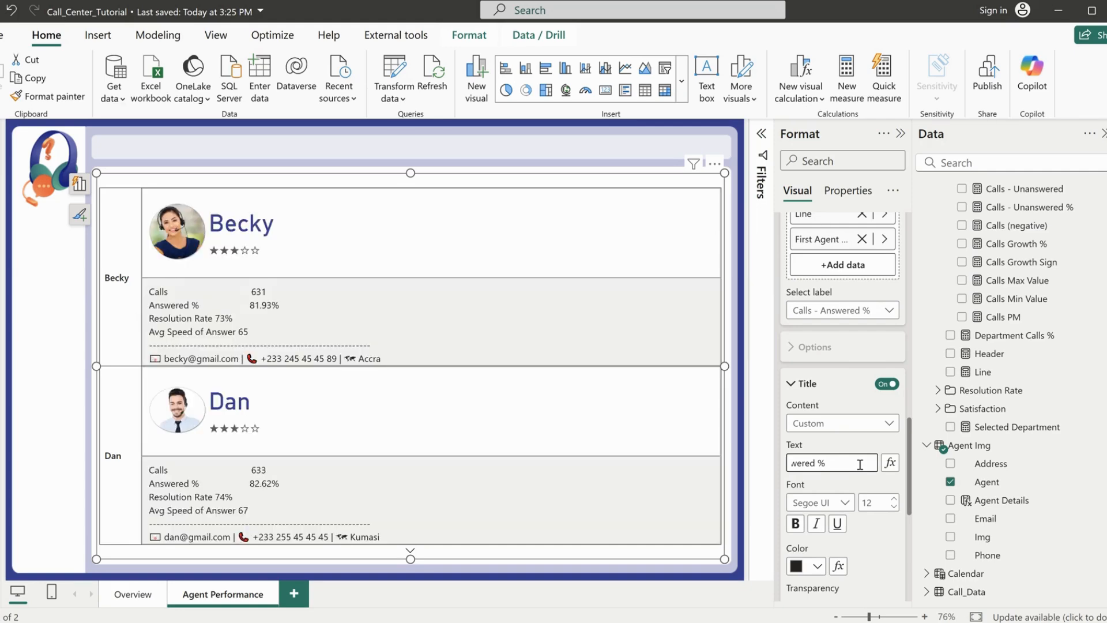
Set the Resolution Rate label title to Custom and pad its text with trailing empty characters to align its value
{"action": "left_click", "coordinate": [833, 310]}
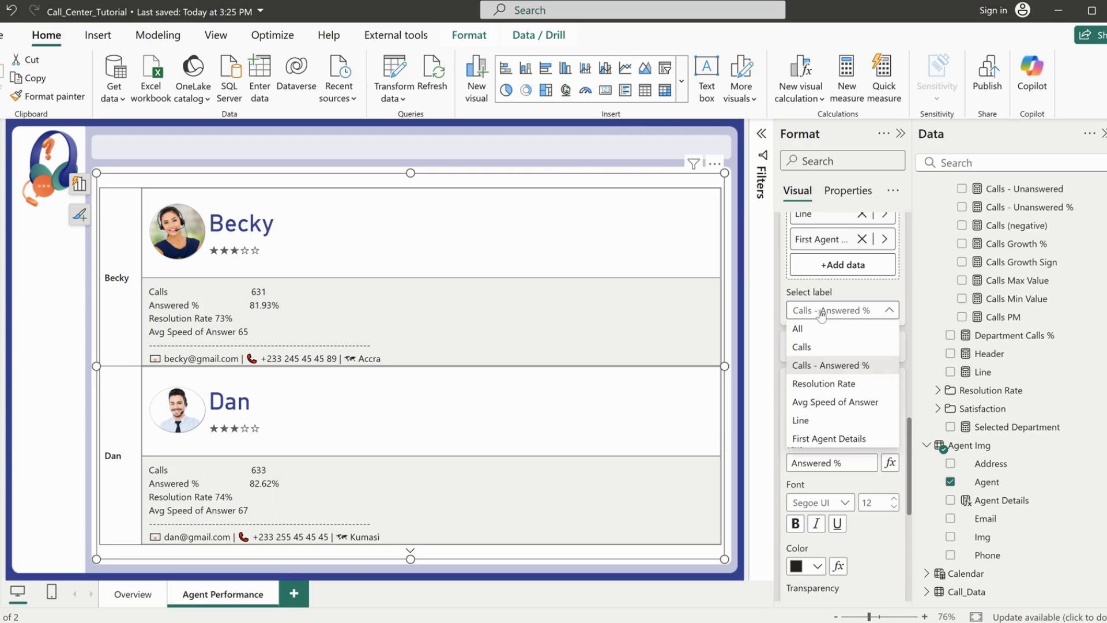
{"action": "left_click", "coordinate": [819, 384]}
{"action": "left_click", "coordinate": [823, 424]}
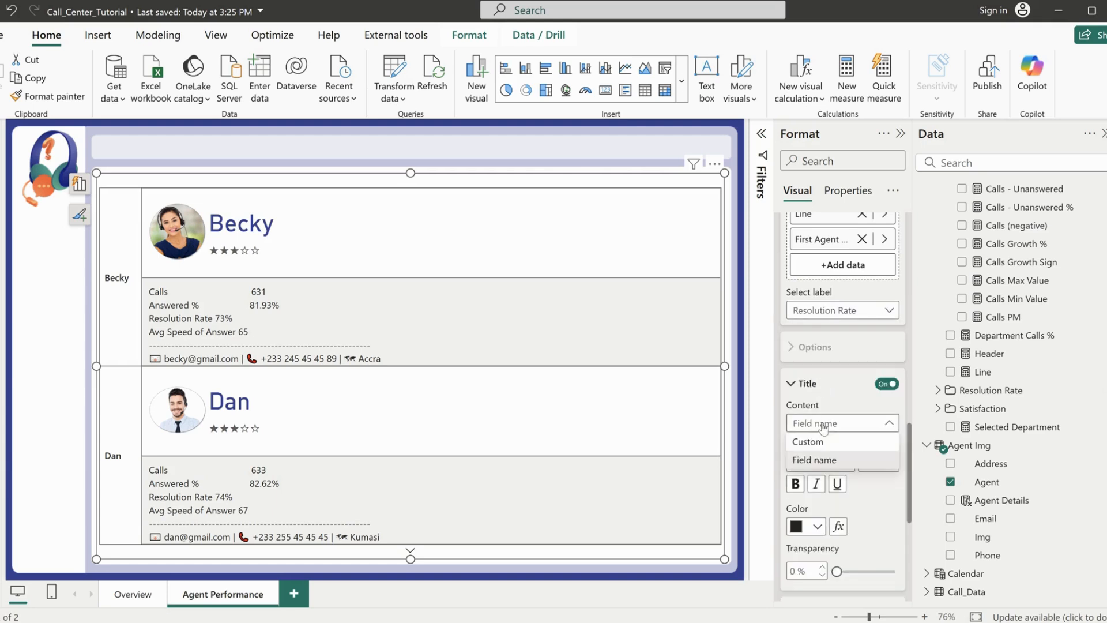
{"action": "left_click", "coordinate": [812, 441]}
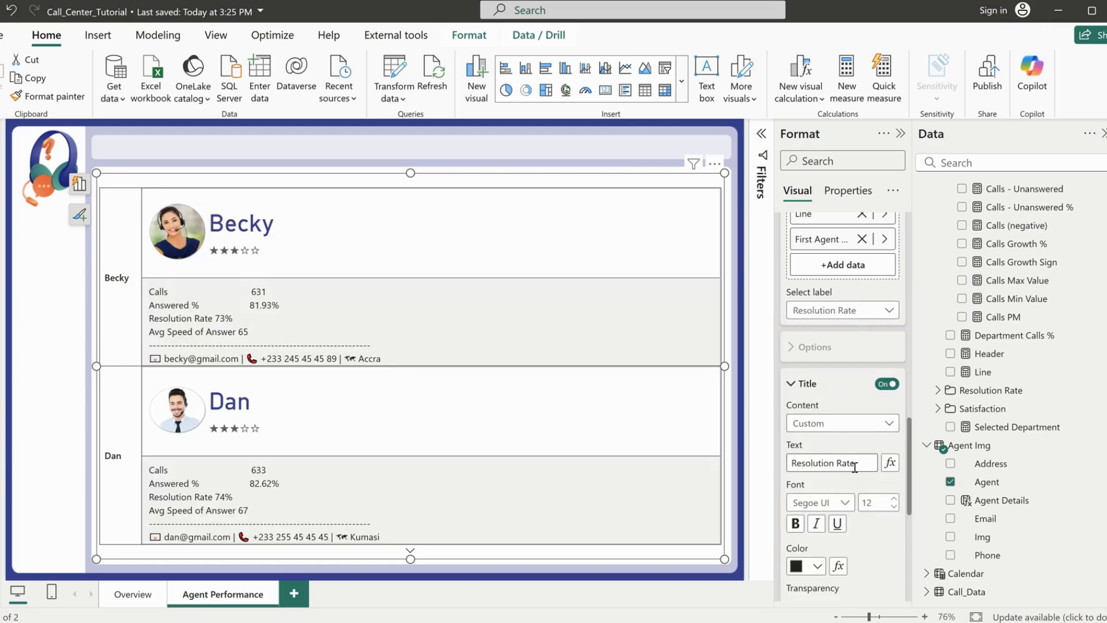
{"action": "left_click", "coordinate": [857, 464]}
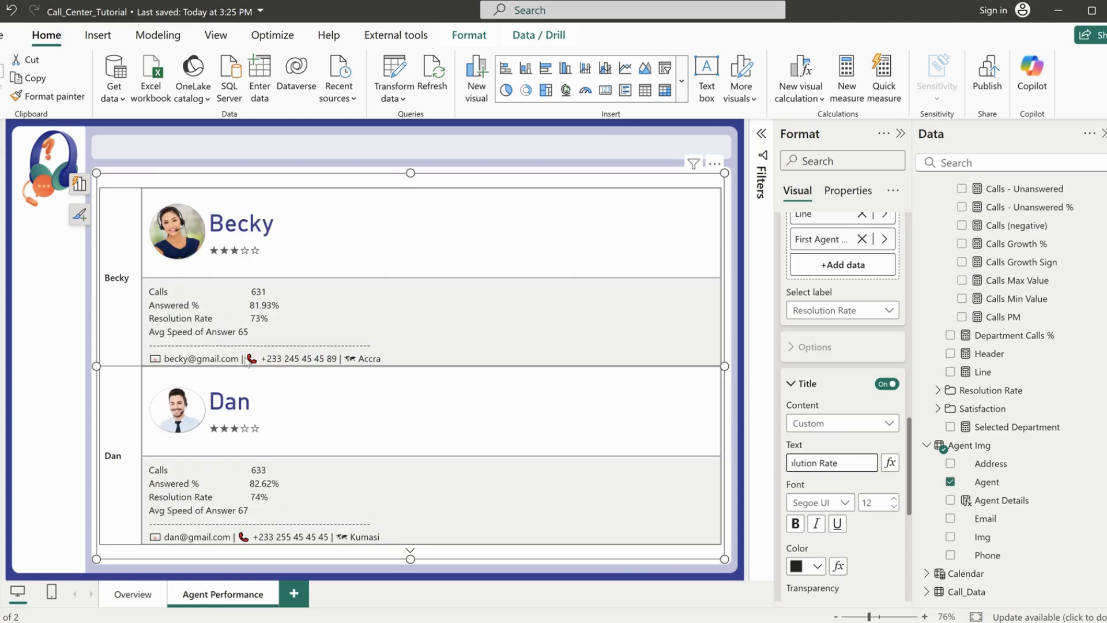
Set the Avg Speed of Answer label title to Custom and pad its text with trailing empty characters to align its value
{"action": "left_click", "coordinate": [836, 310]}
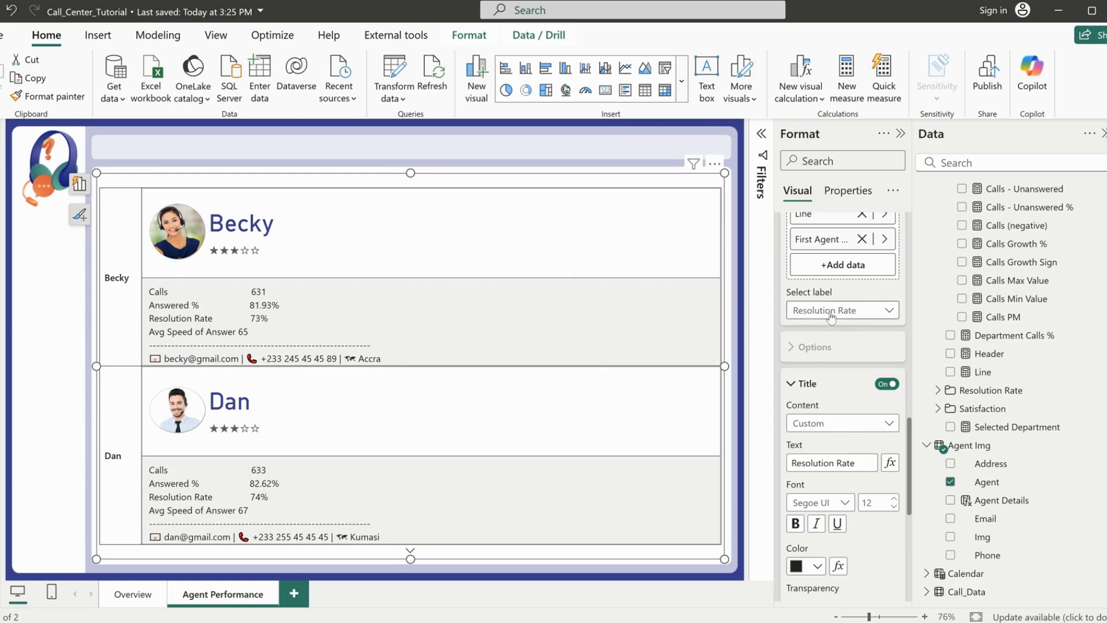
{"action": "left_click", "coordinate": [821, 406]}
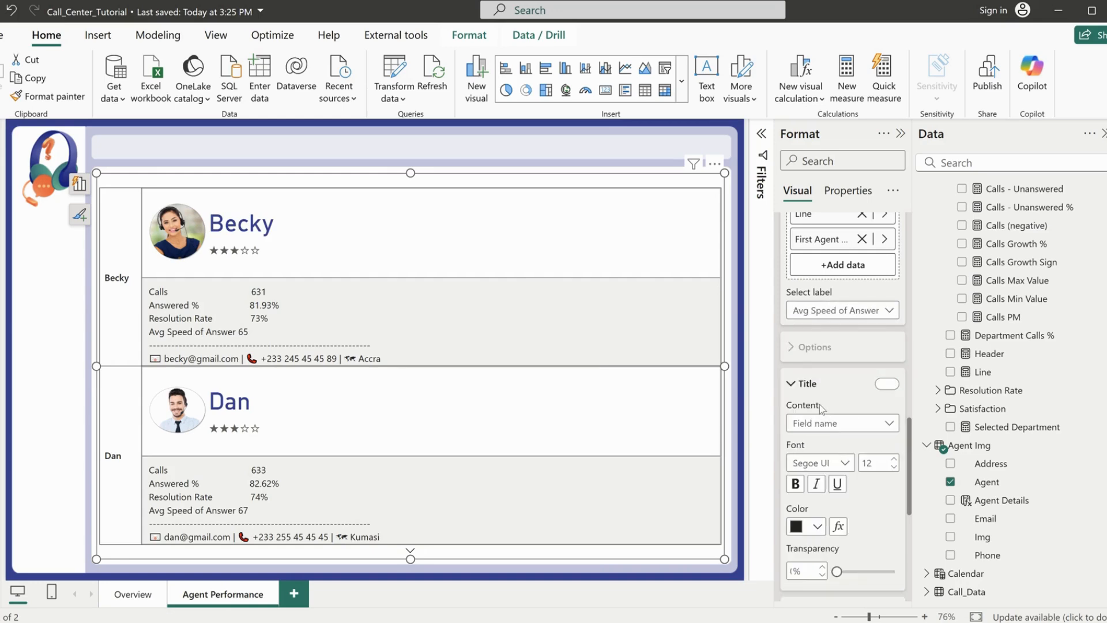
{"action": "left_click", "coordinate": [838, 427]}
{"action": "left_click", "coordinate": [832, 445]}
{"action": "left_click", "coordinate": [864, 461]}
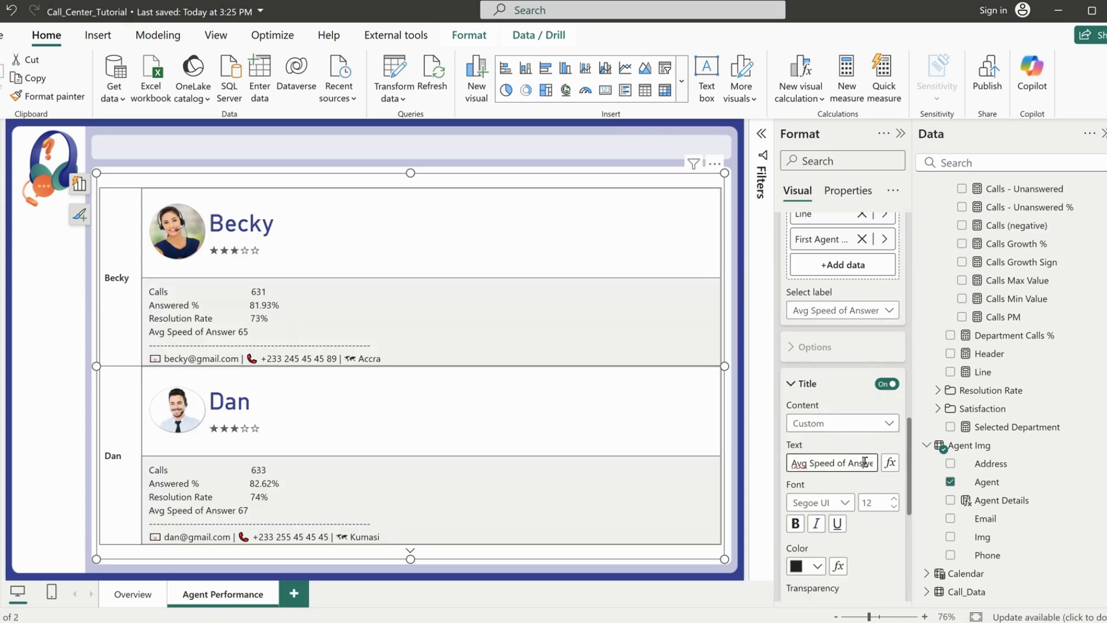
{"action": "key", "text": "End"}
{"action": "type", "text": "|"}
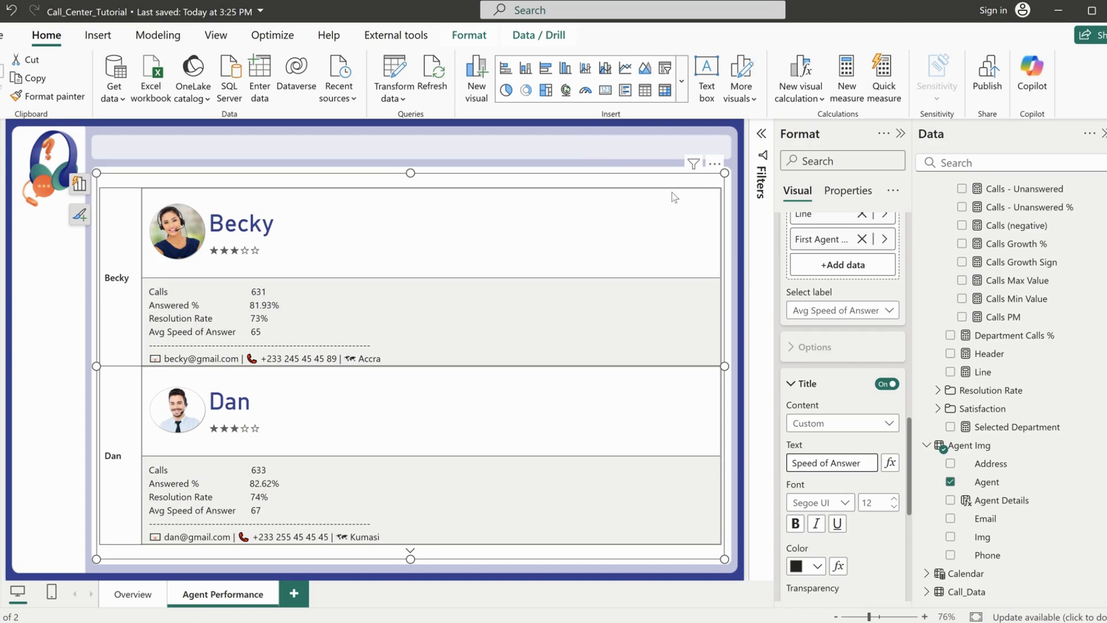
{"action": "left_click", "coordinate": [667, 177]}
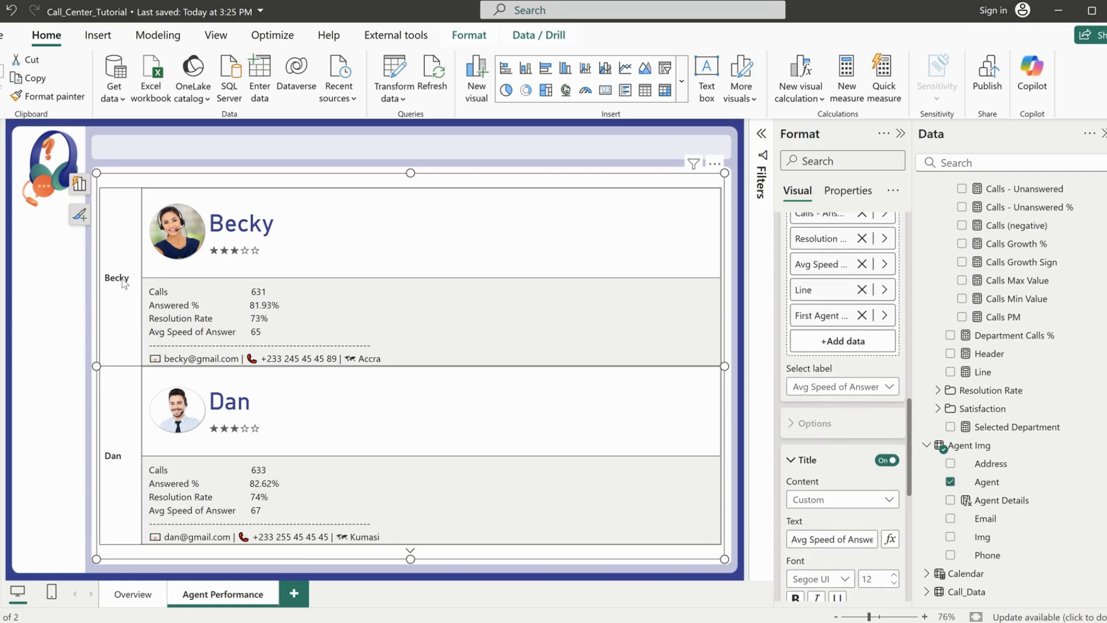
Set the small multiples header orientation to Rotate all text 90° for all series of the agent card visual
{"action": "scroll", "coordinate": [852, 394], "scroll_direction": "up", "scroll_amount": 10}
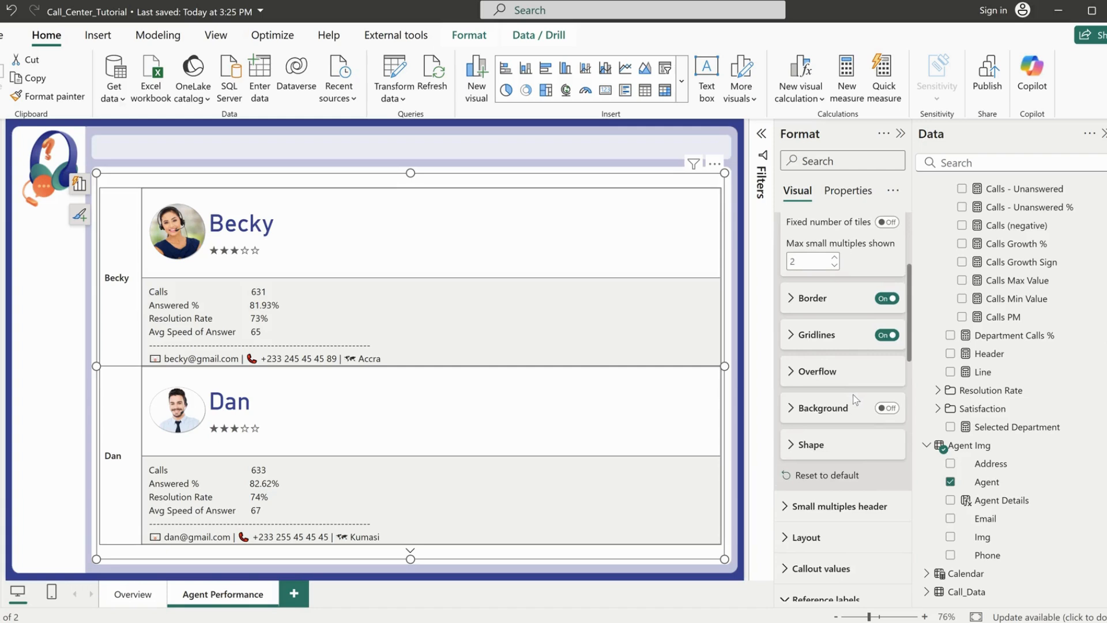
{"action": "scroll", "coordinate": [852, 394], "scroll_direction": "up", "scroll_amount": 1}
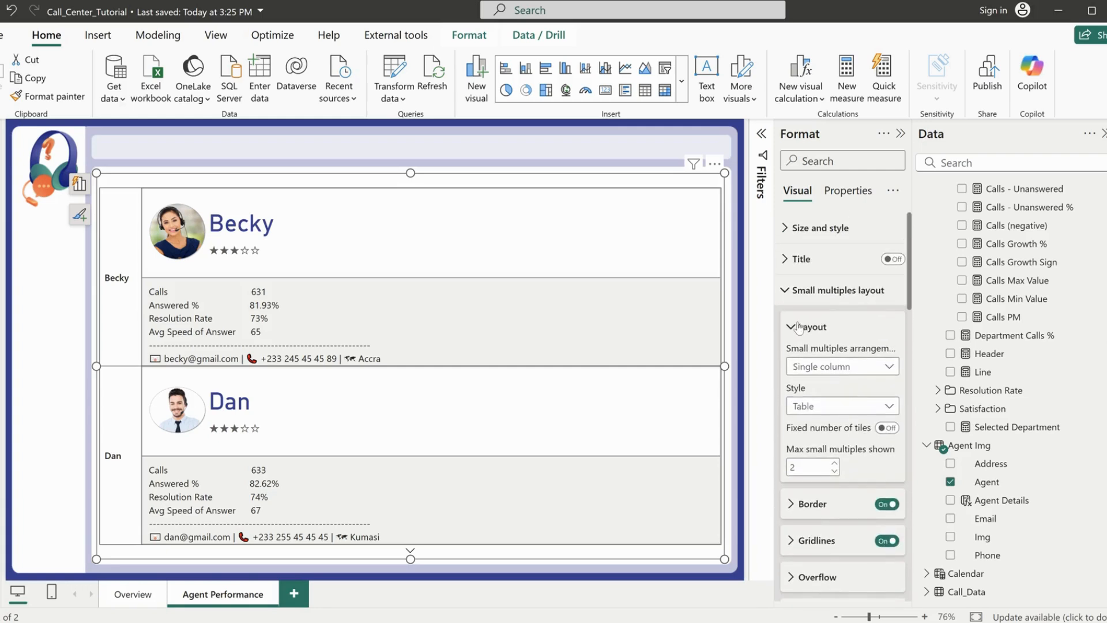
{"action": "left_click", "coordinate": [842, 294]}
{"action": "left_click", "coordinate": [806, 415]}
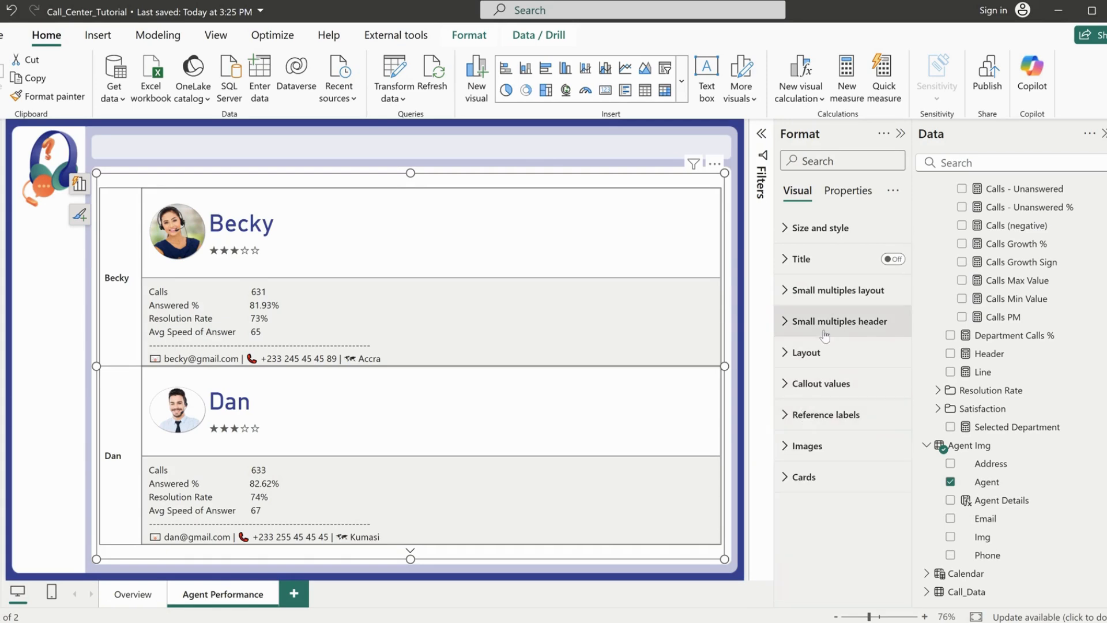
{"action": "left_click", "coordinate": [828, 328]}
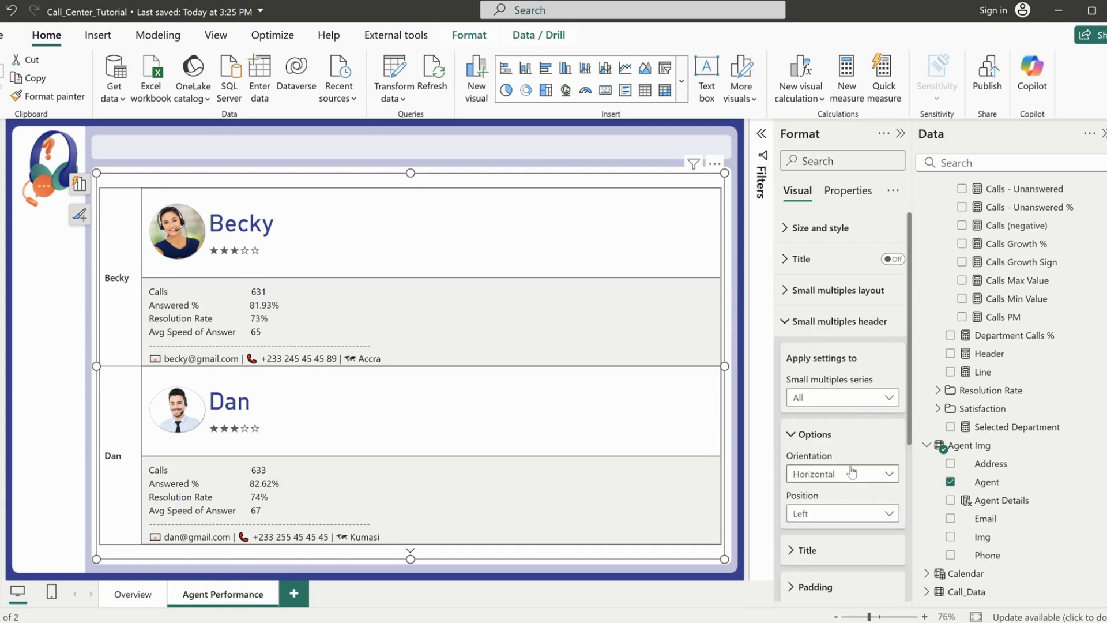
{"action": "scroll", "coordinate": [850, 470], "scroll_direction": "down", "scroll_amount": 5}
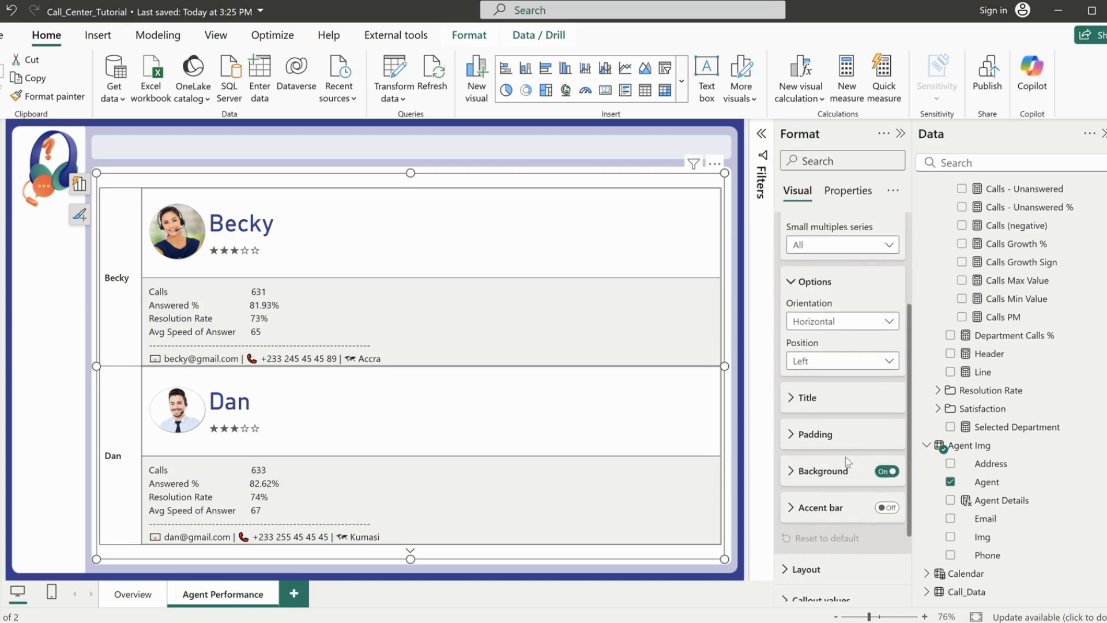
{"action": "scroll", "coordinate": [845, 456], "scroll_direction": "up", "scroll_amount": 2}
{"action": "left_click", "coordinate": [837, 321]}
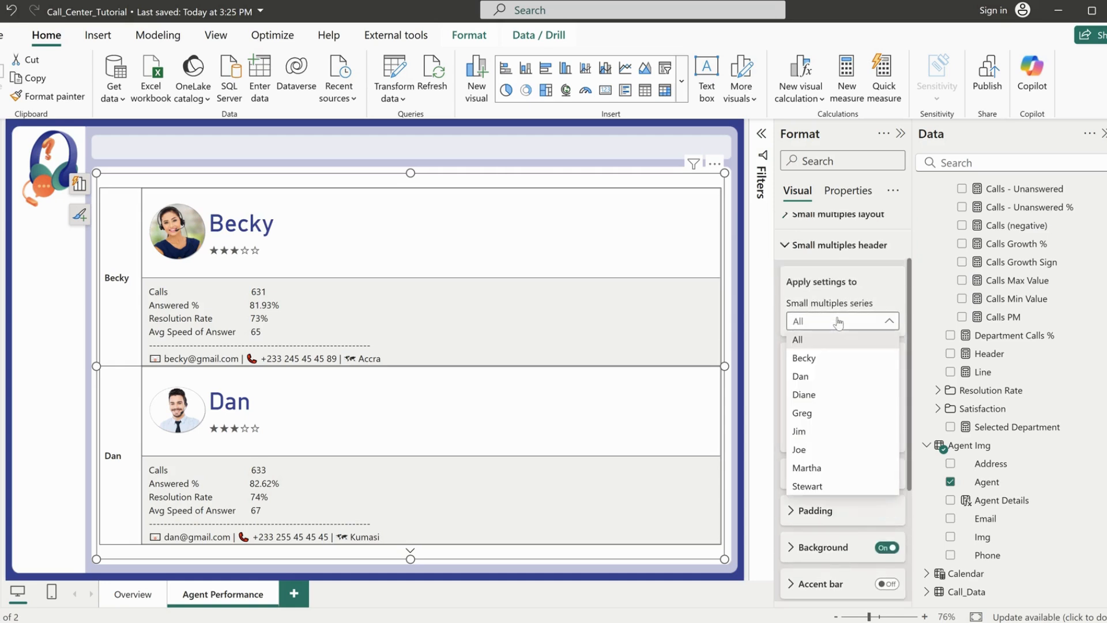
{"action": "left_click", "coordinate": [838, 340]}
{"action": "left_click", "coordinate": [818, 398]}
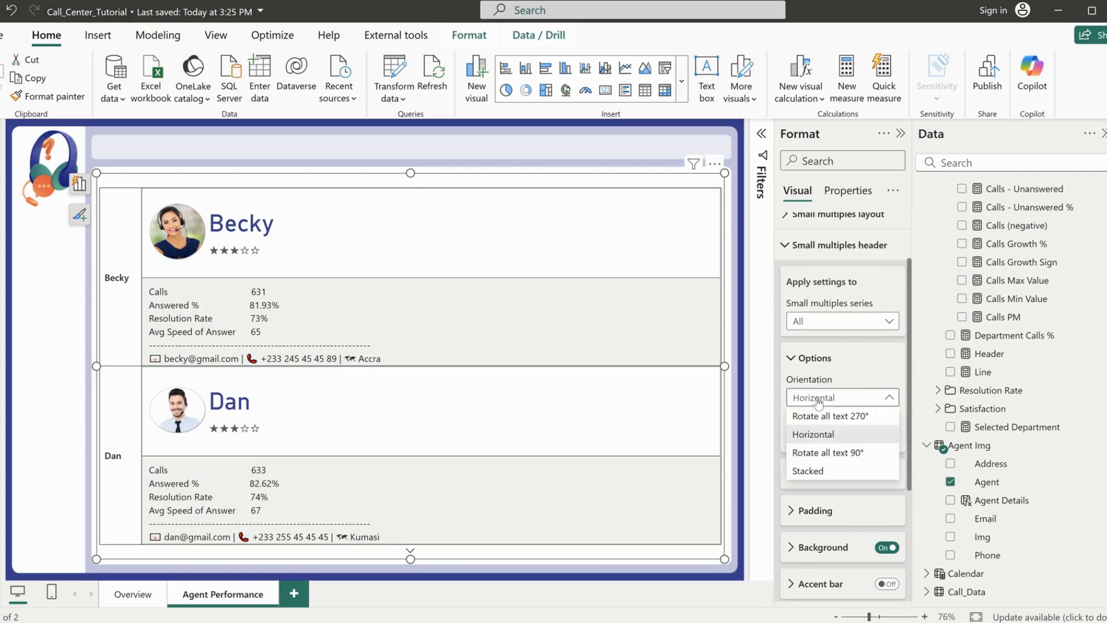
{"action": "left_click", "coordinate": [832, 454]}
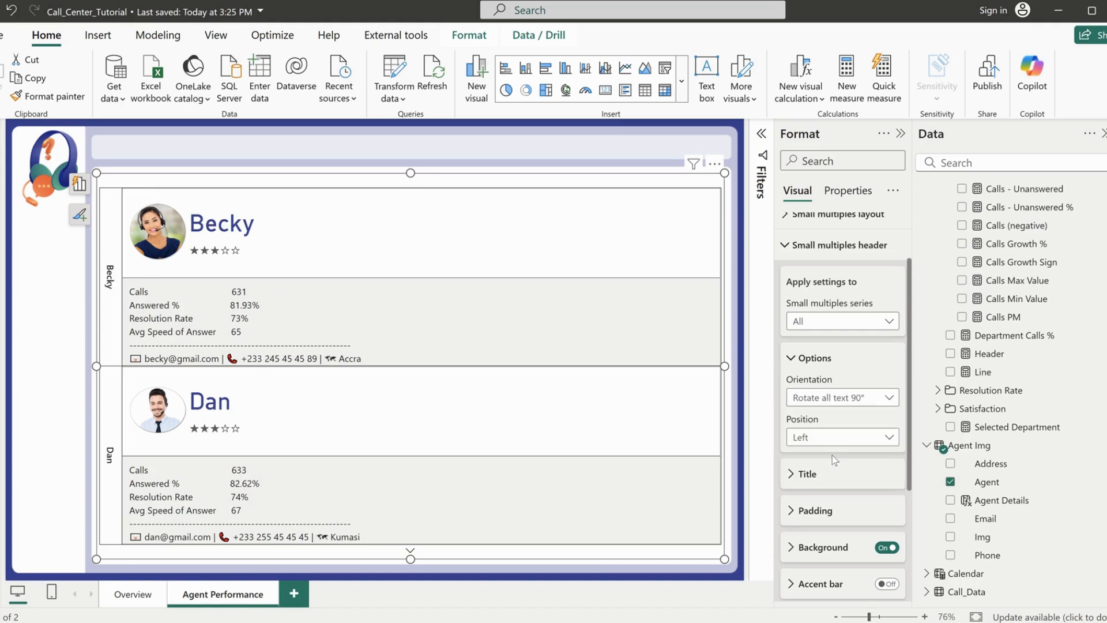
Set the small multiples header title transparency to 100% to hide the rotated agent names
{"action": "scroll", "coordinate": [832, 464], "scroll_direction": "down", "scroll_amount": 2}
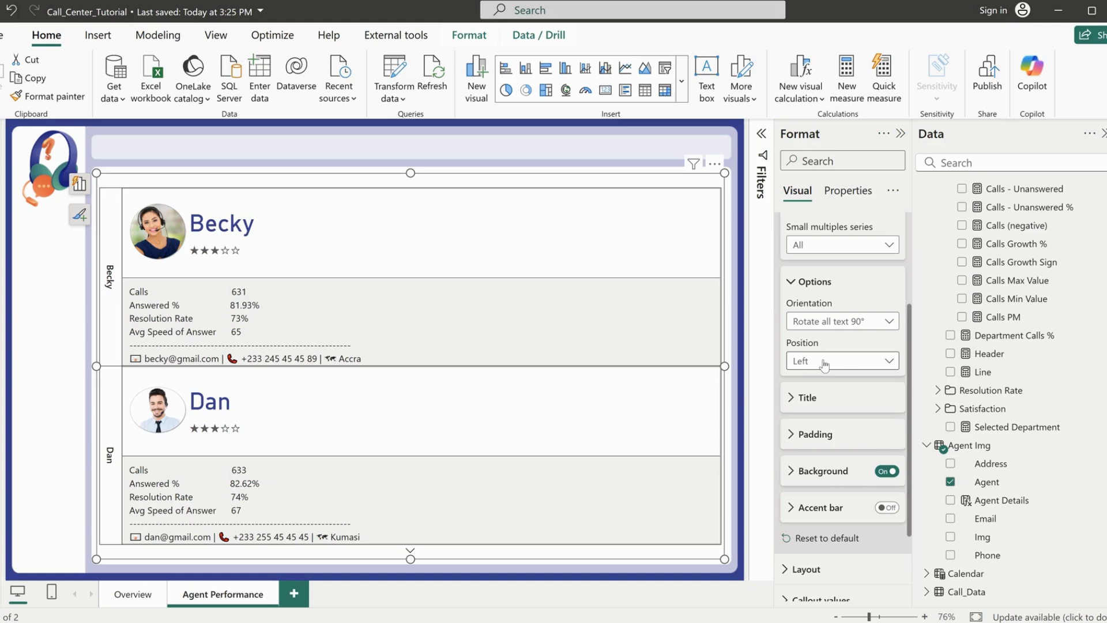
{"action": "left_click", "coordinate": [810, 399]}
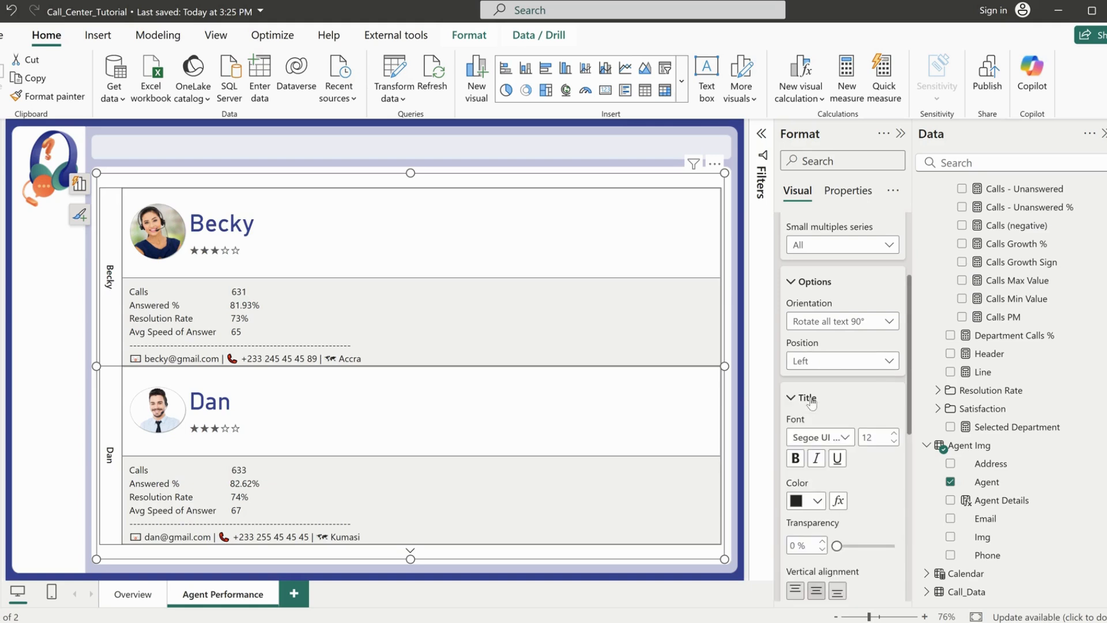
{"action": "left_click_drag", "start_coordinate": [834, 546], "coordinate": [913, 552]}
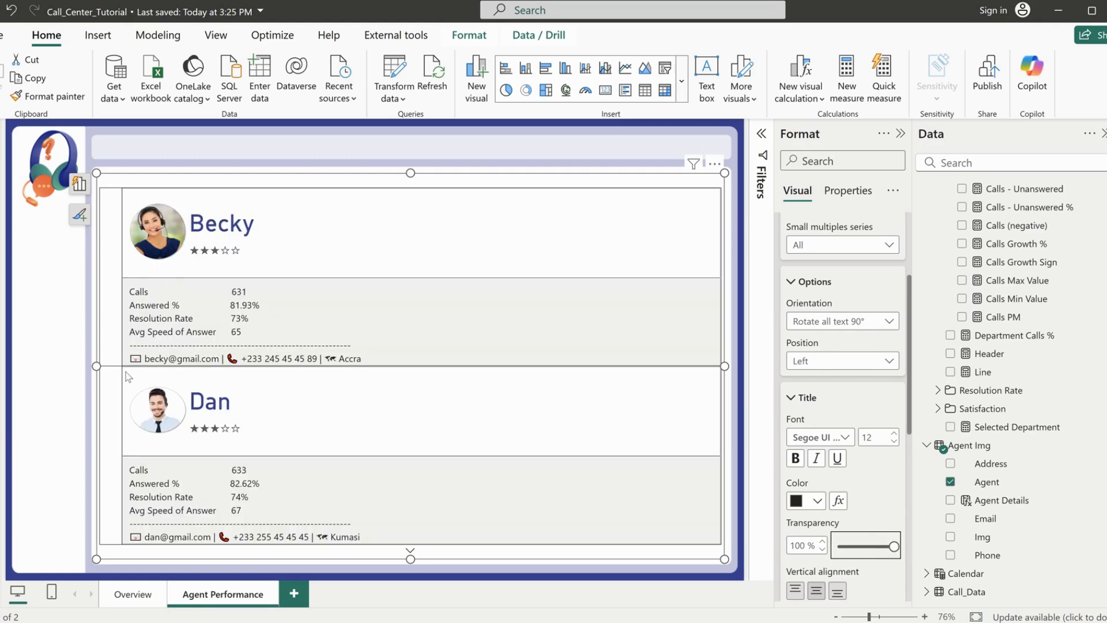
{"action": "left_click", "coordinate": [887, 410]}
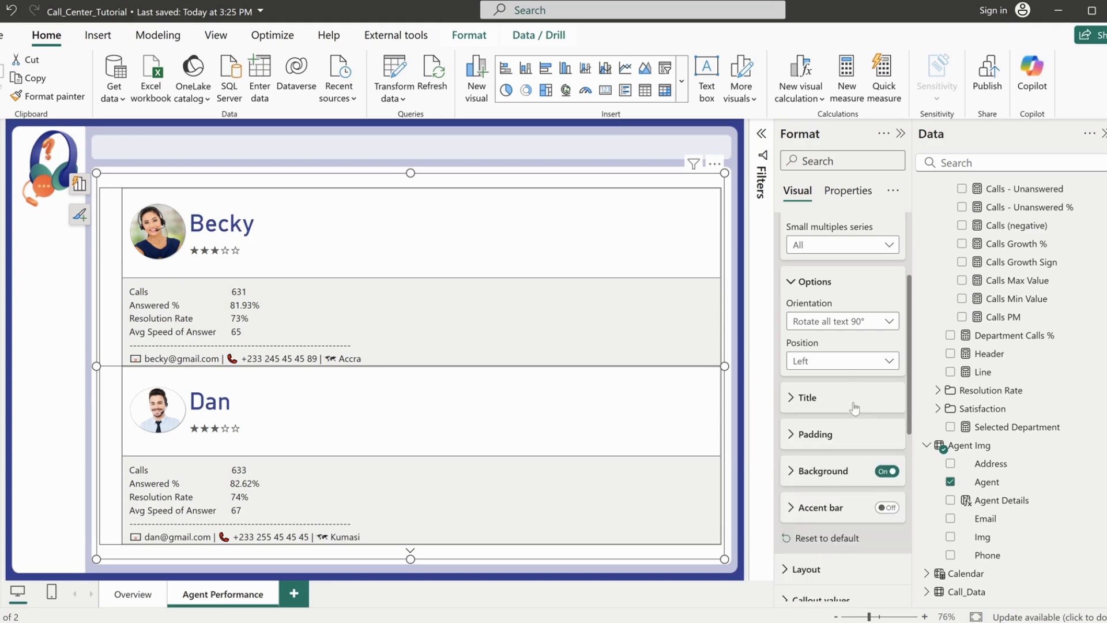
Turn off the border and gridlines in the small multiples layout of the agent cards
{"action": "scroll", "coordinate": [841, 419], "scroll_direction": "up", "scroll_amount": 3}
{"action": "left_click", "coordinate": [815, 332]}
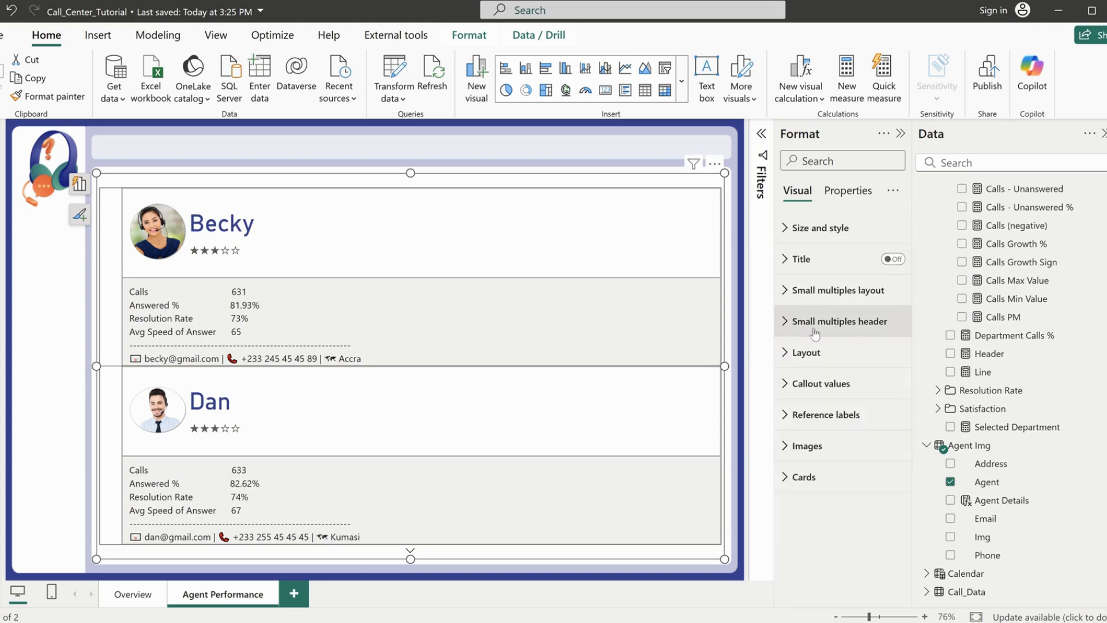
{"action": "left_click", "coordinate": [816, 294]}
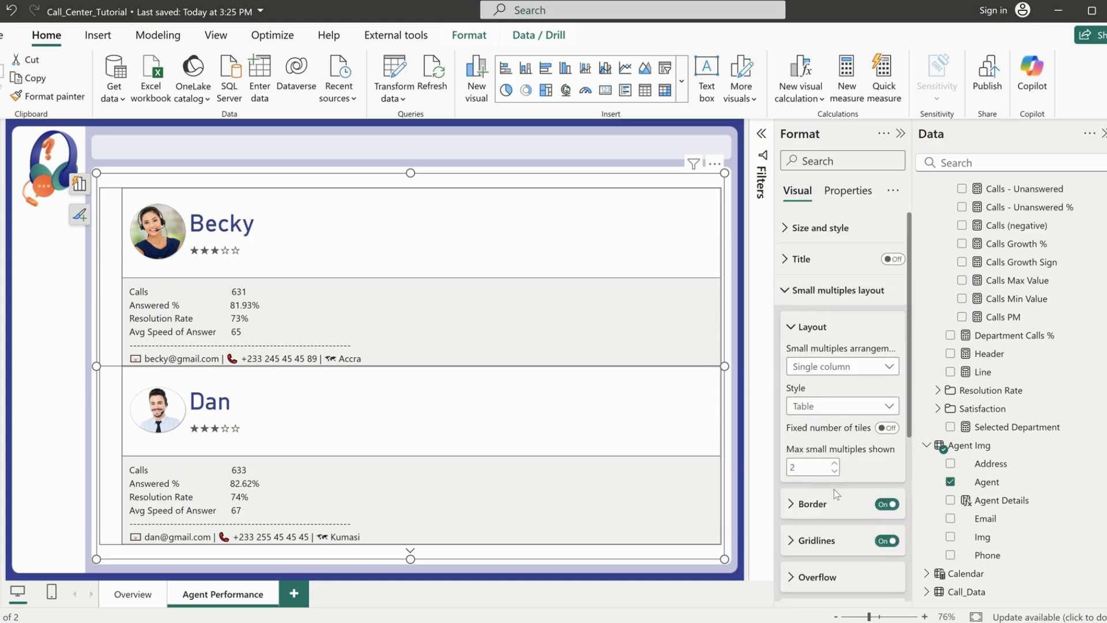
{"action": "scroll", "coordinate": [833, 489], "scroll_direction": "down", "scroll_amount": 2}
{"action": "left_click", "coordinate": [882, 431]}
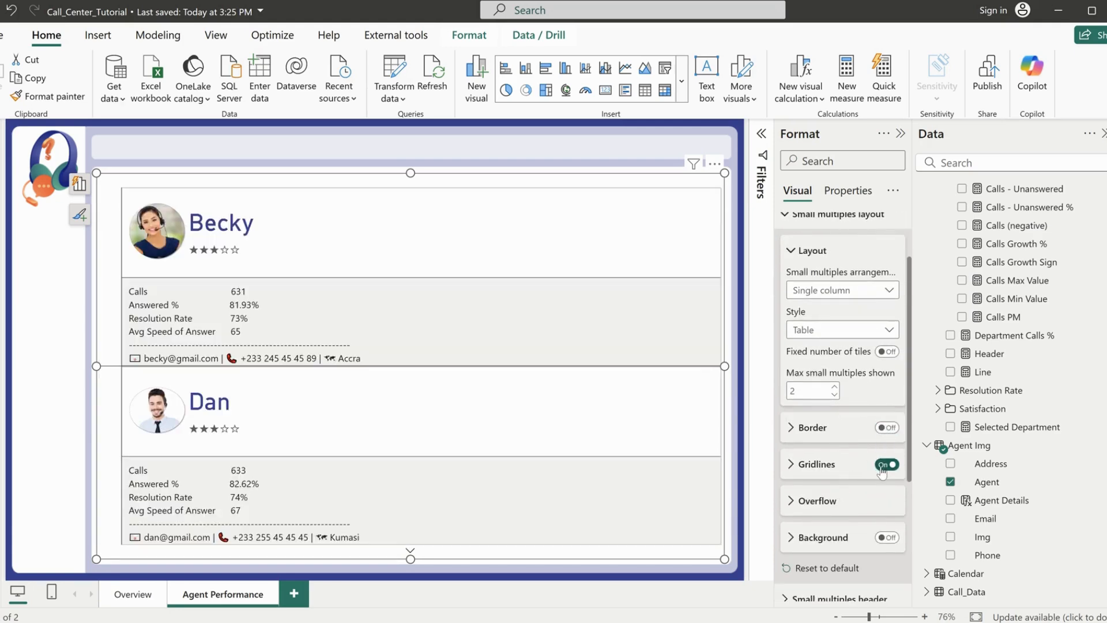
{"action": "left_click", "coordinate": [881, 465]}
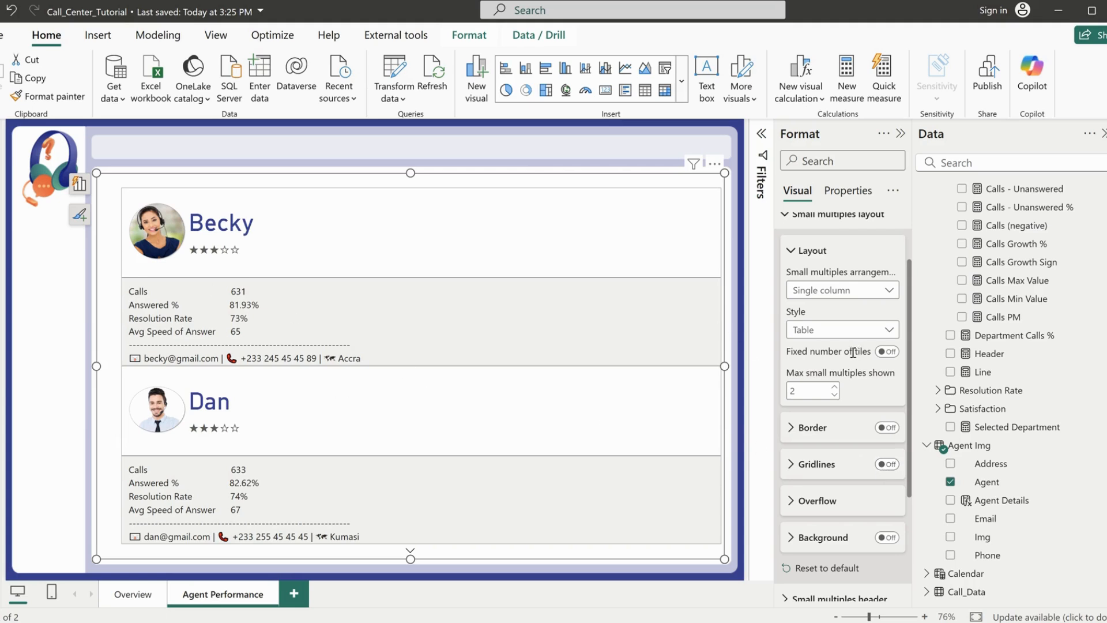
Arrange the agent small multiples as a grid in Cards style with 2 columns shown
{"action": "left_click", "coordinate": [830, 291]}
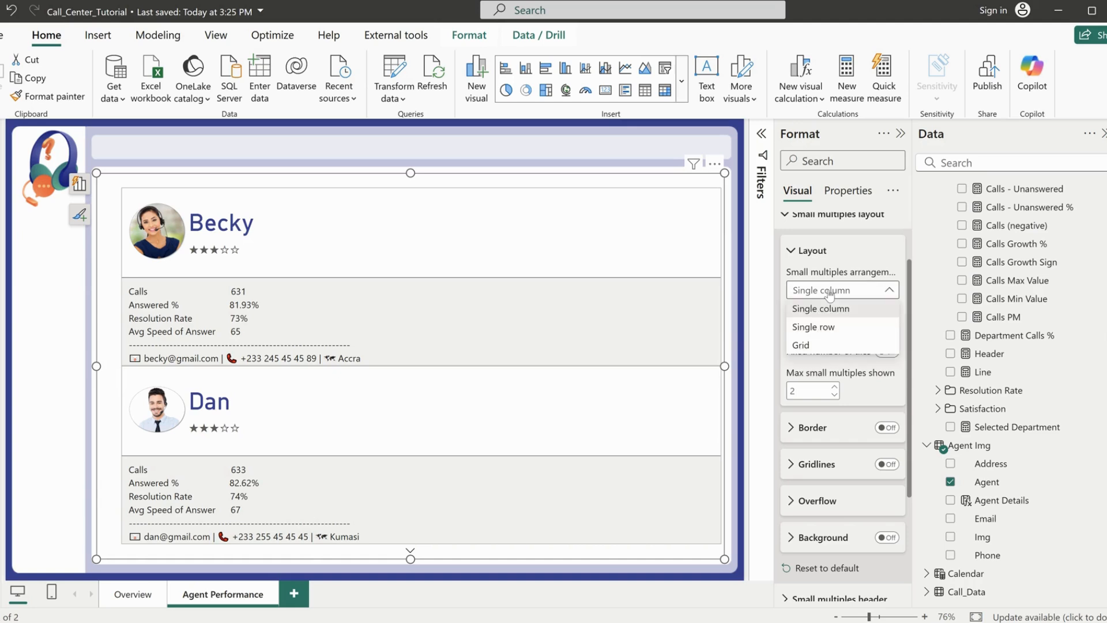
{"action": "left_click", "coordinate": [804, 345]}
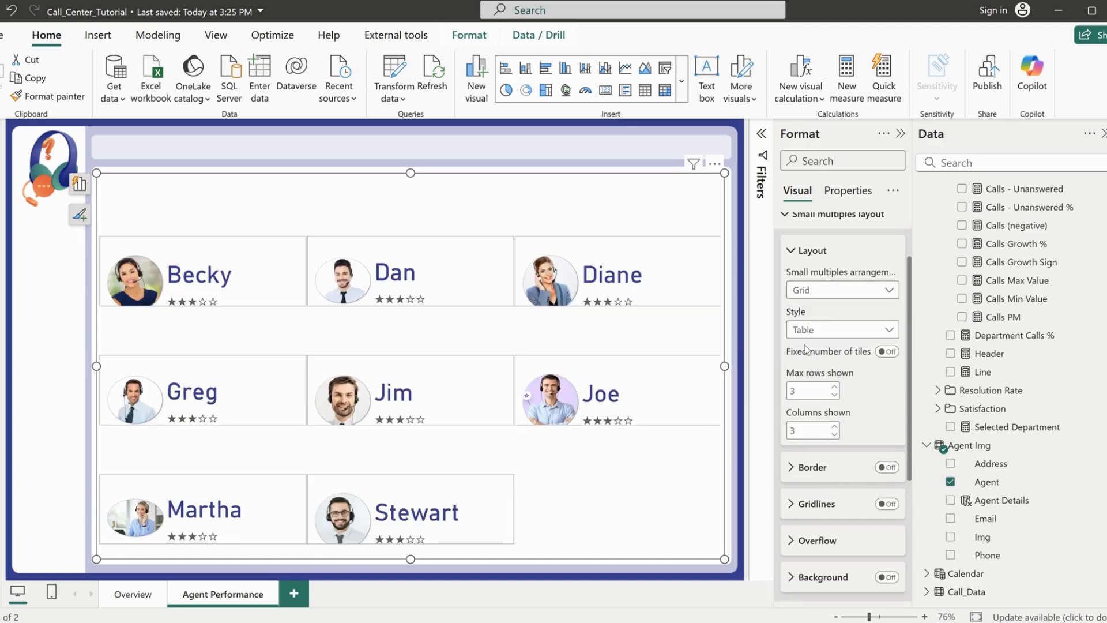
{"action": "left_click", "coordinate": [828, 333]}
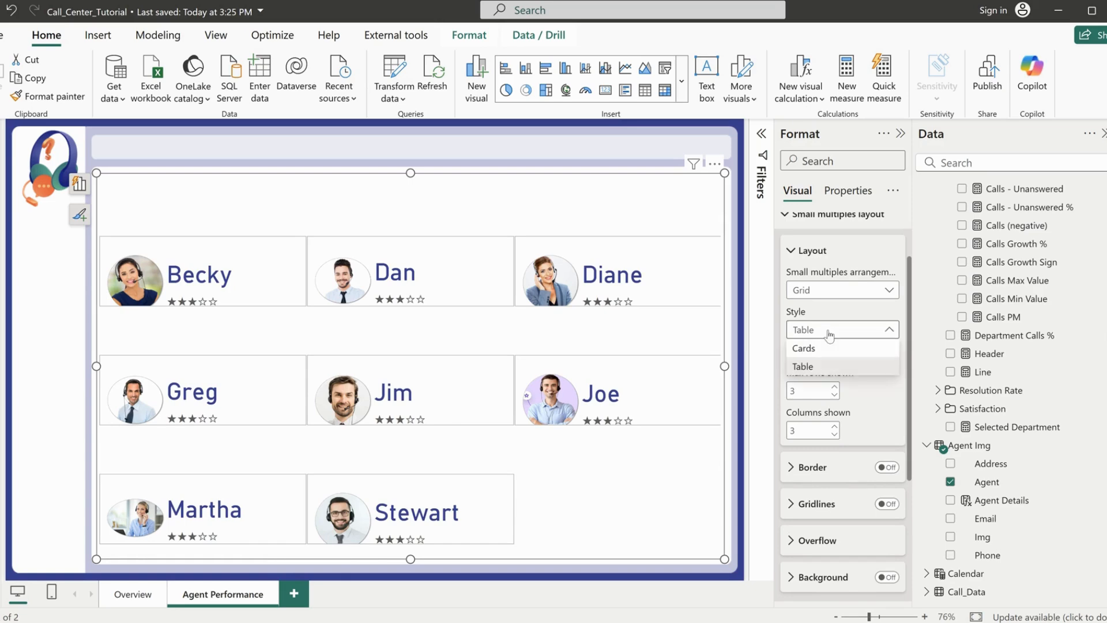
{"action": "left_click", "coordinate": [819, 348]}
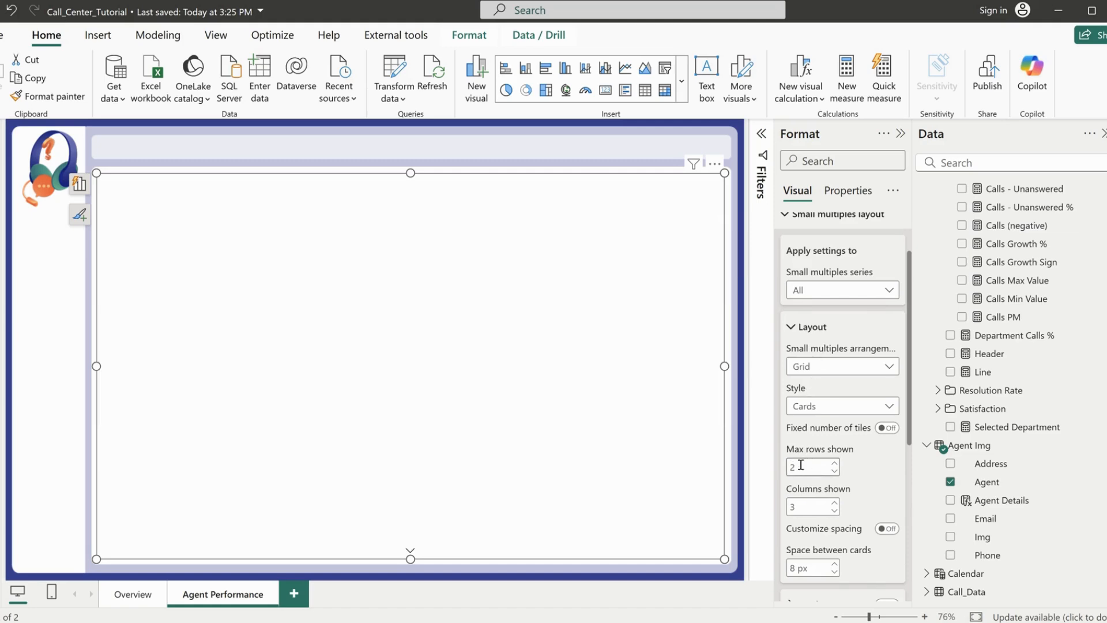
{"action": "left_click", "coordinate": [797, 505]}
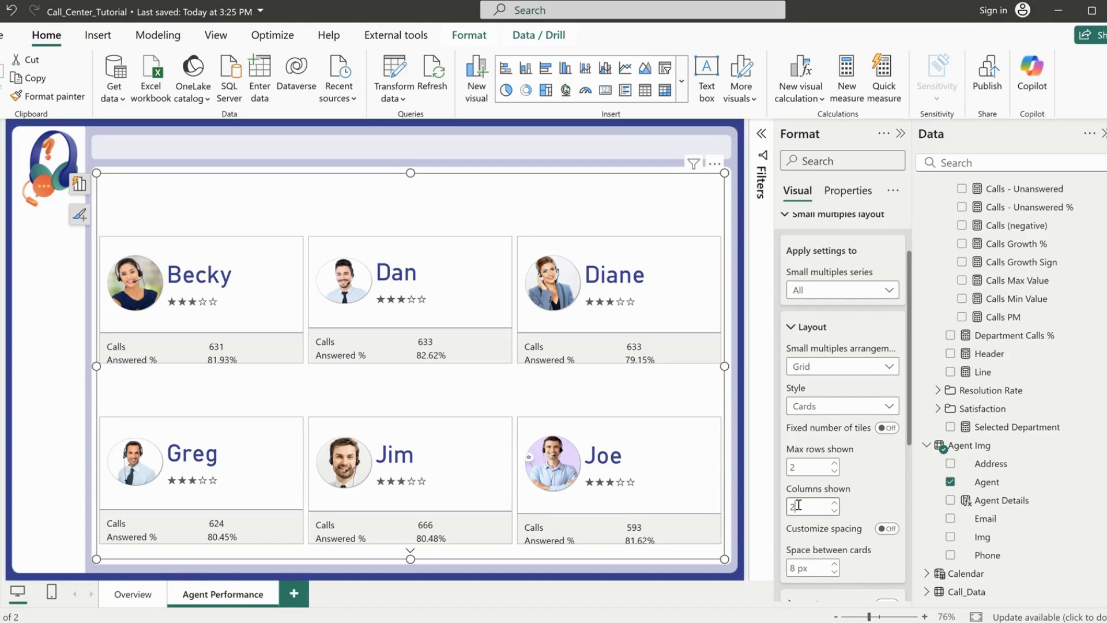
{"action": "type", "text": "2"}
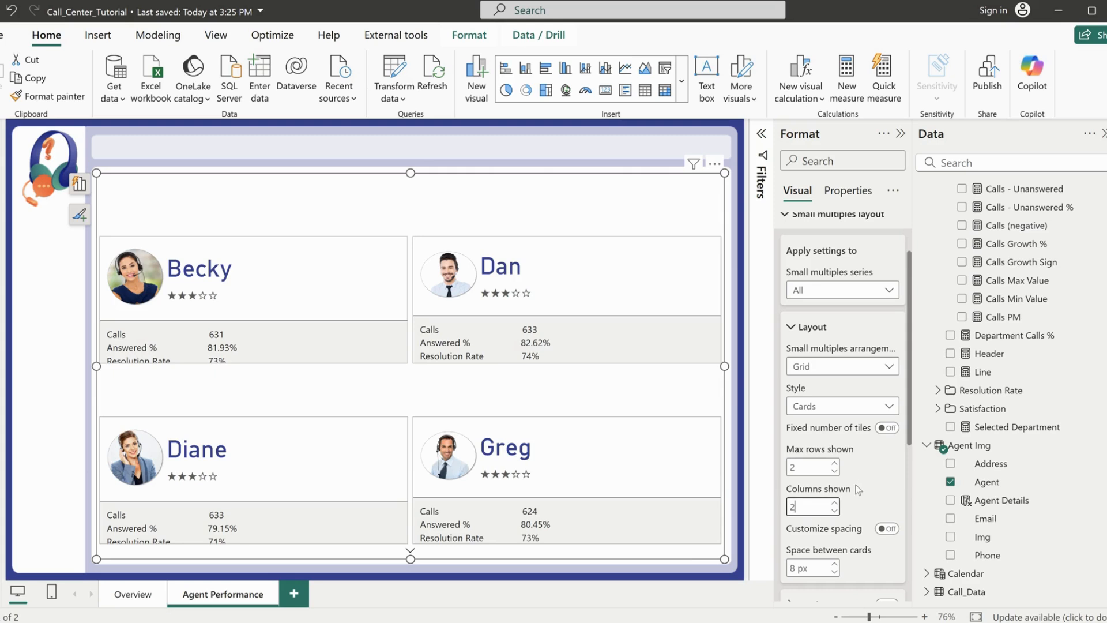
Set the small multiples header position to Left for all series of the agent cards
{"action": "scroll", "coordinate": [868, 501], "scroll_direction": "up", "scroll_amount": 2}
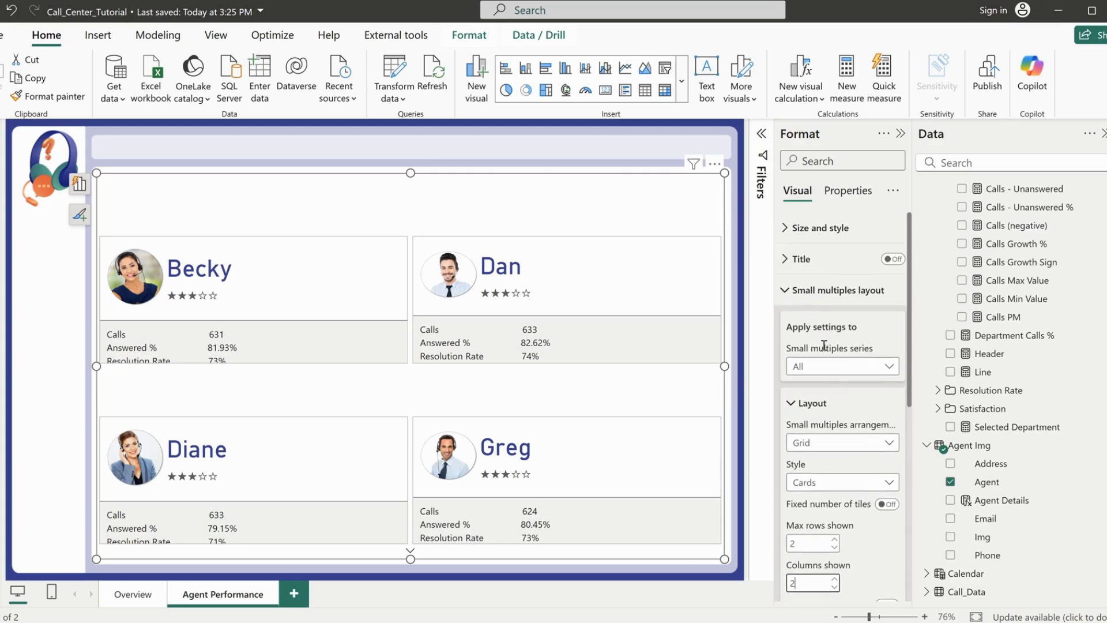
{"action": "left_click", "coordinate": [831, 291]}
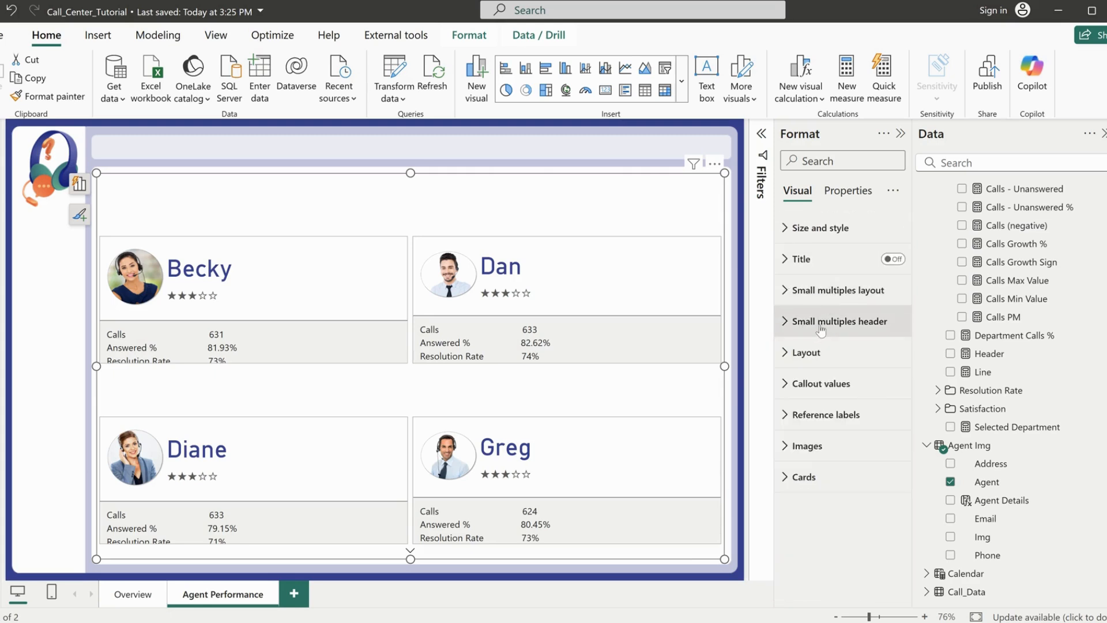
{"action": "left_click", "coordinate": [821, 322]}
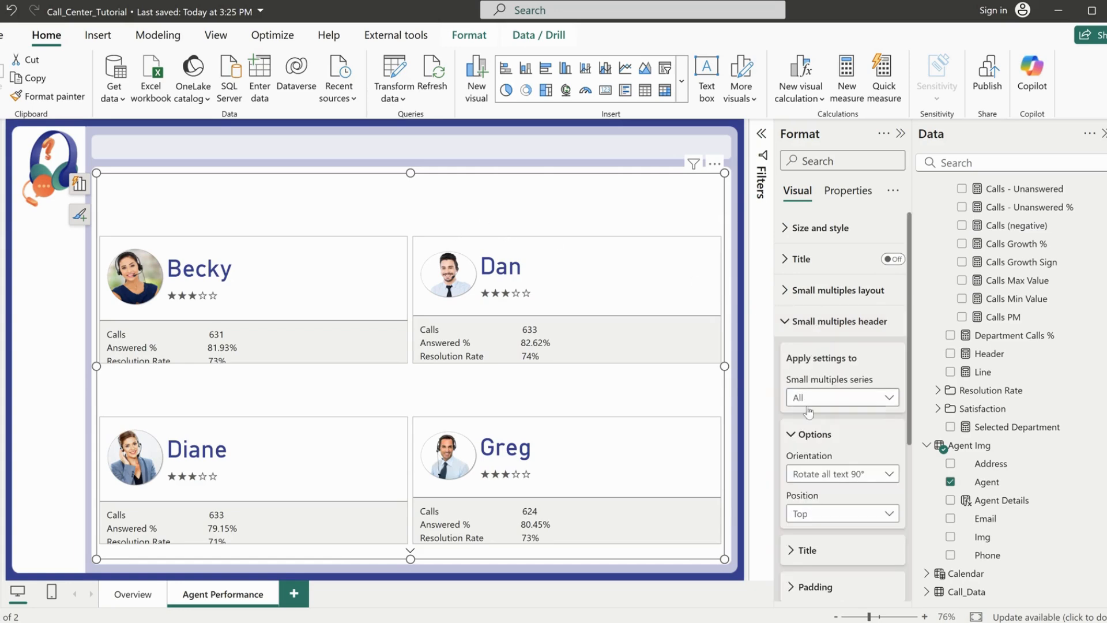
{"action": "scroll", "coordinate": [839, 513], "scroll_direction": "down", "scroll_amount": 2}
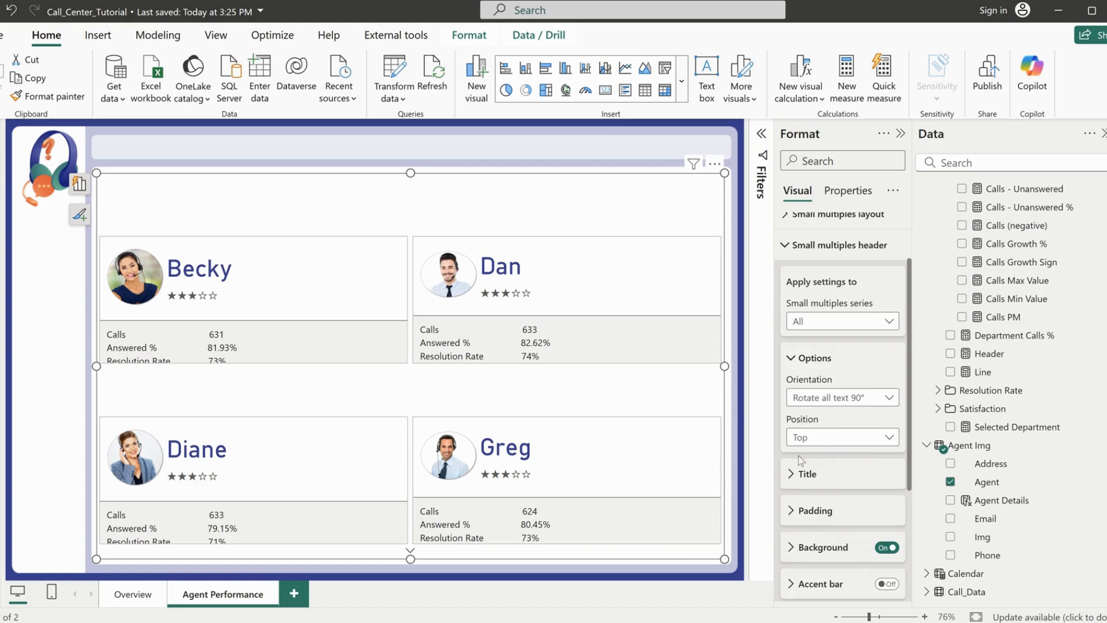
{"action": "left_click", "coordinate": [819, 442]}
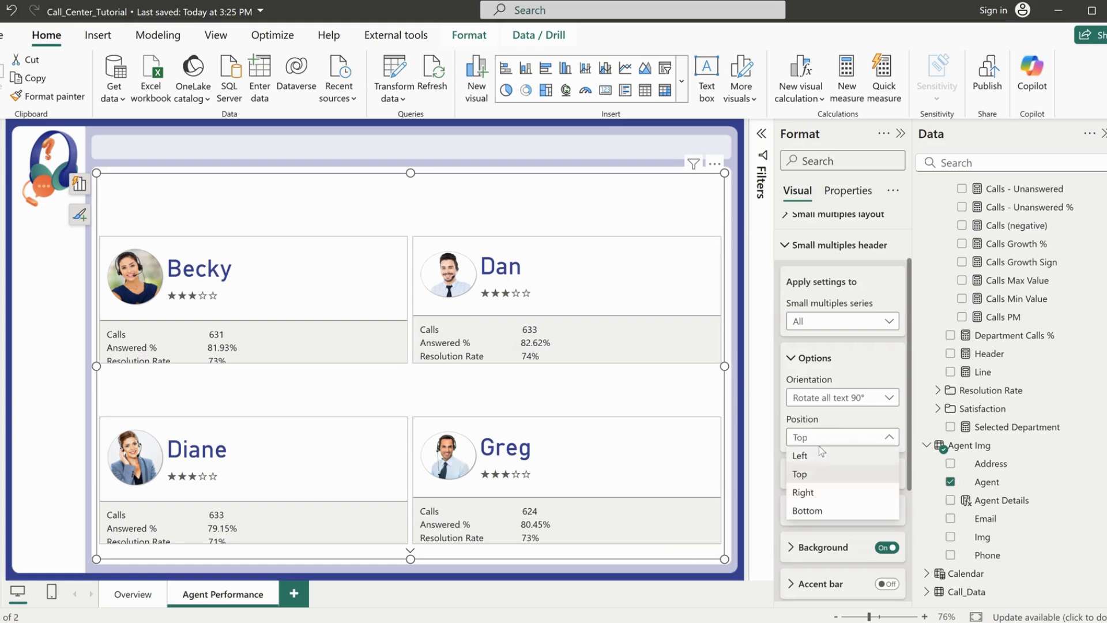
{"action": "left_click", "coordinate": [816, 456]}
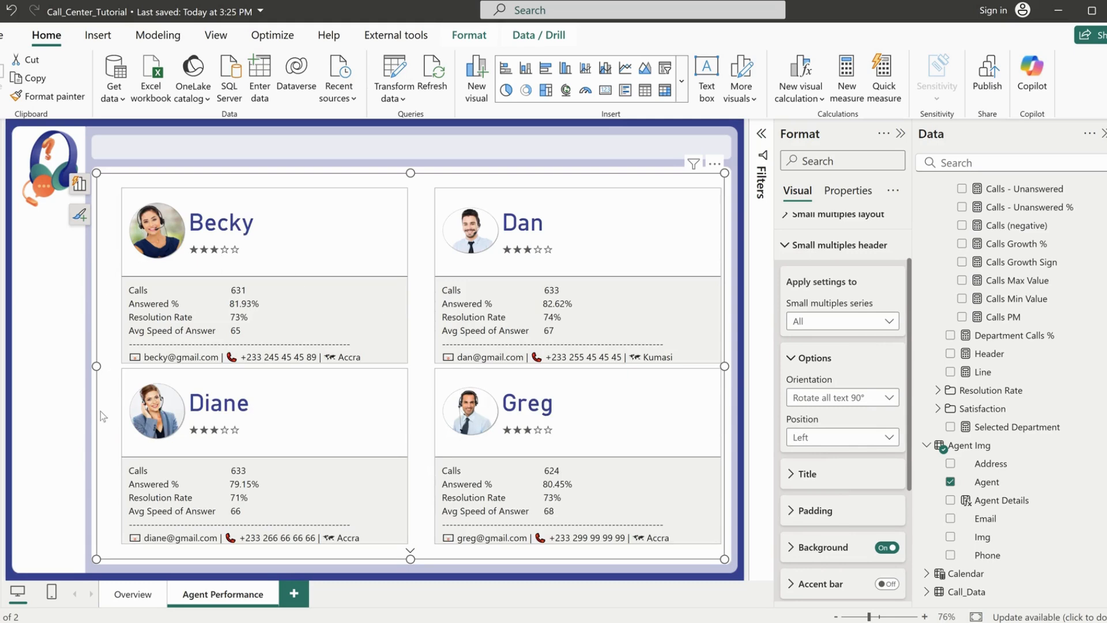
{"action": "scroll", "coordinate": [885, 377], "scroll_direction": "up", "scroll_amount": 2}
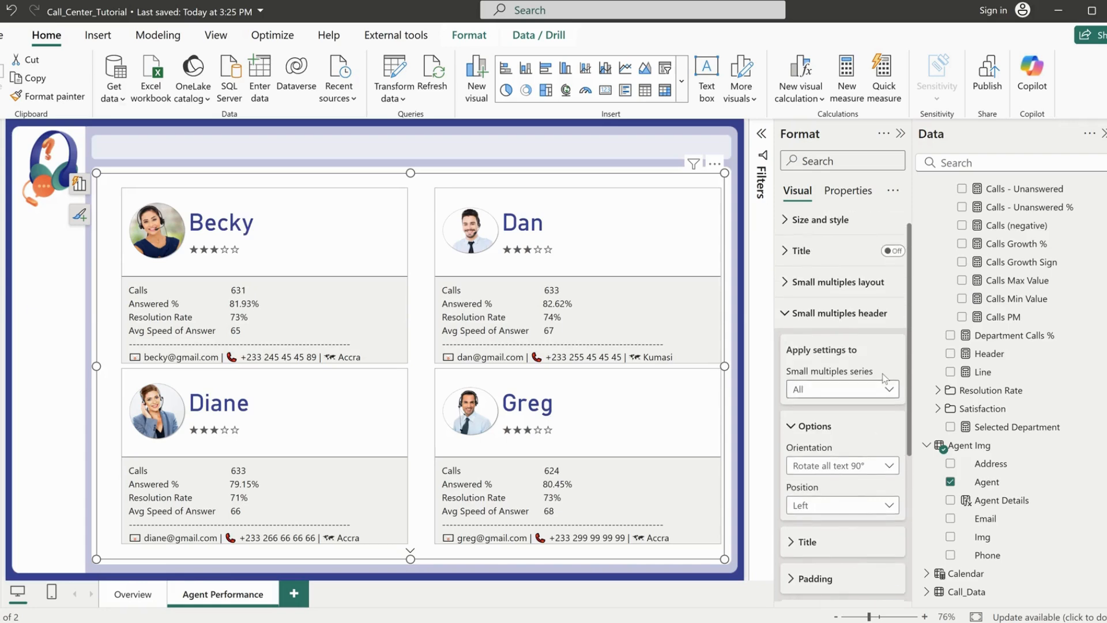
Turn off the reference labels background for all series of the agent cards
{"action": "left_click", "coordinate": [811, 323]}
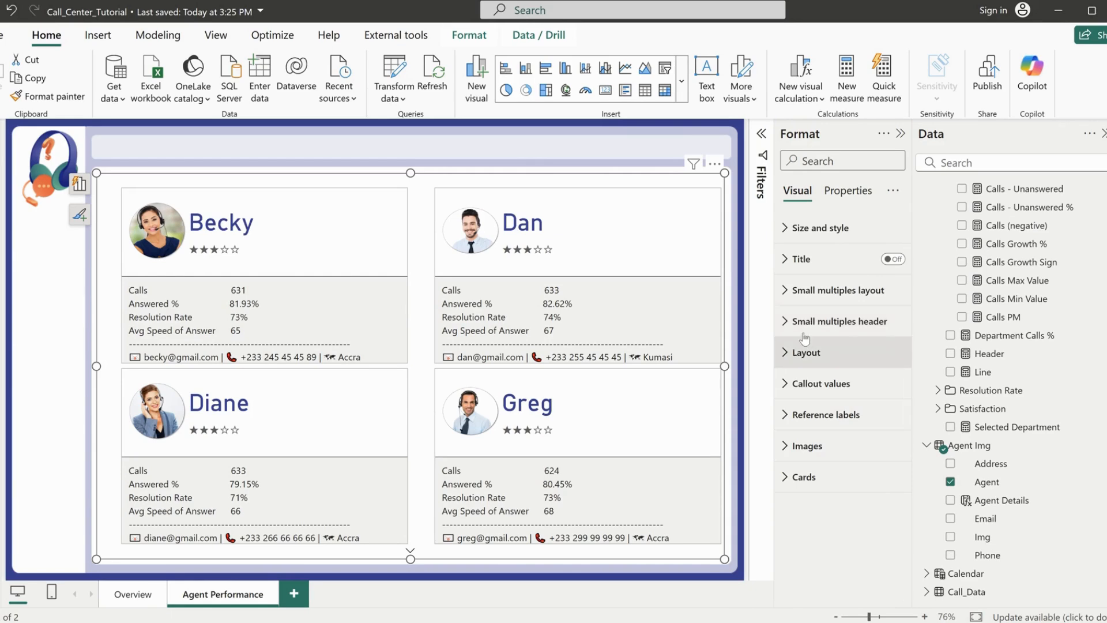
{"action": "left_click", "coordinate": [821, 415]}
{"action": "scroll", "coordinate": [860, 477], "scroll_direction": "down", "scroll_amount": 3}
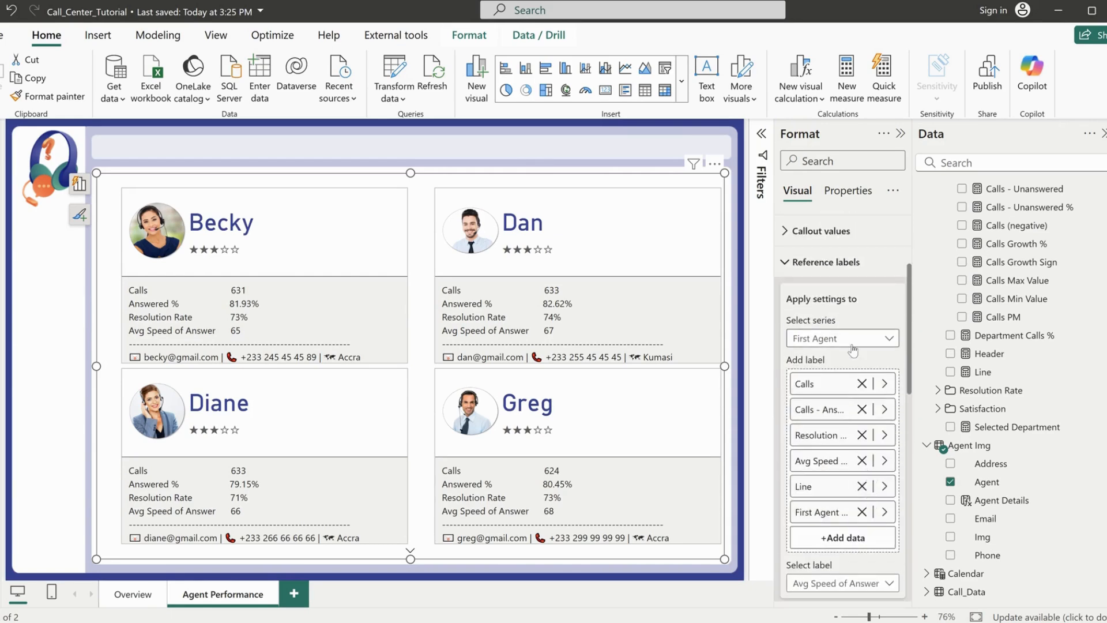
{"action": "left_click", "coordinate": [844, 340]}
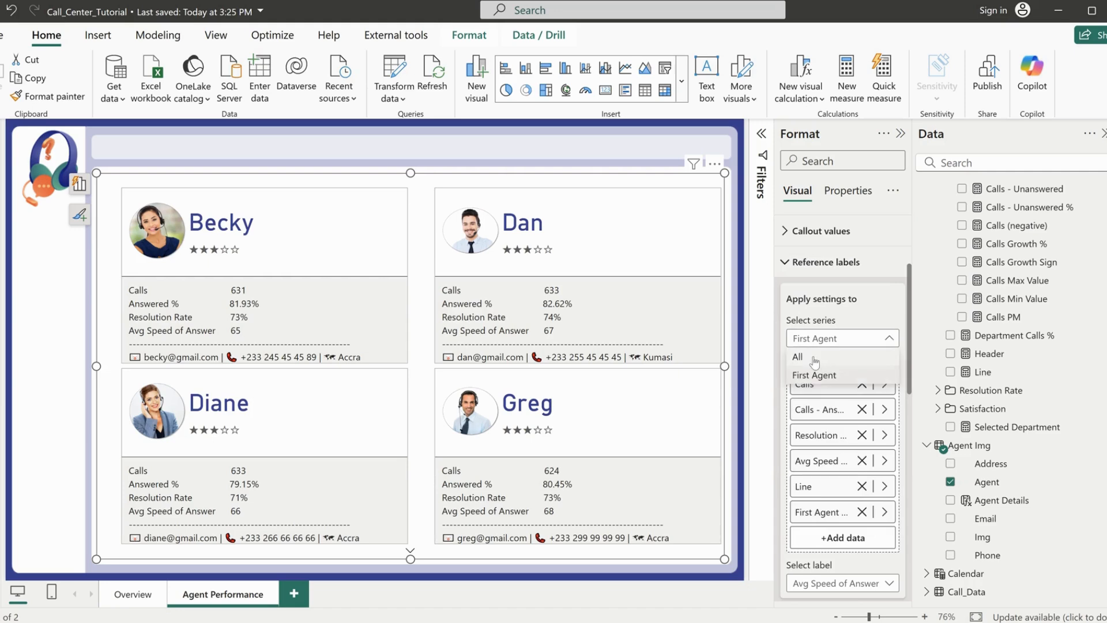
{"action": "left_click", "coordinate": [859, 354]}
{"action": "scroll", "coordinate": [877, 444], "scroll_direction": "down", "scroll_amount": 3}
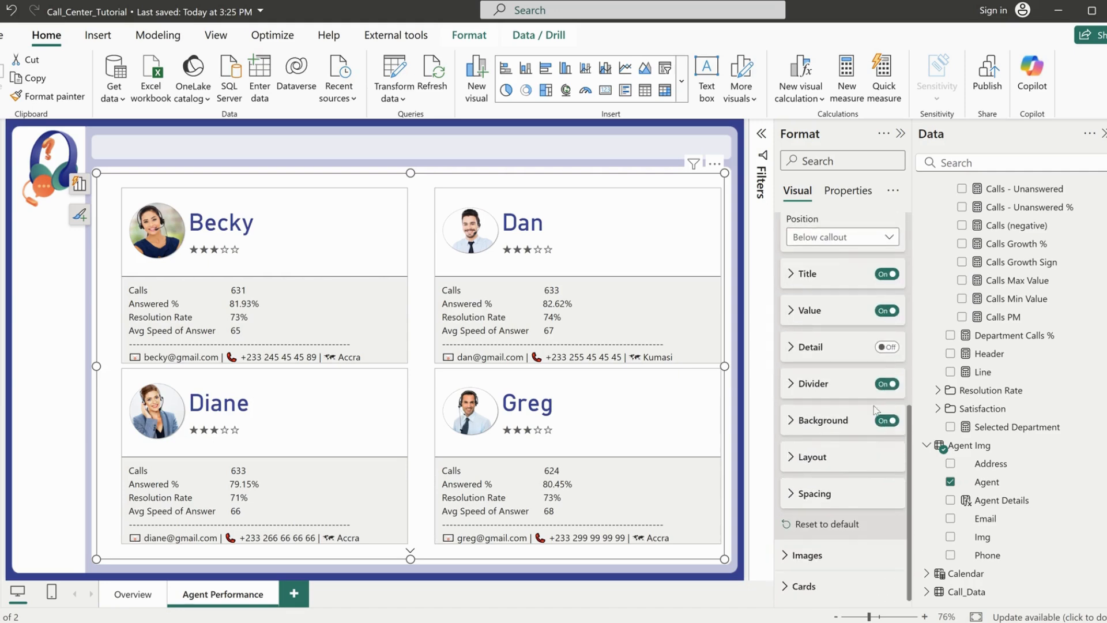
{"action": "left_click", "coordinate": [886, 420]}
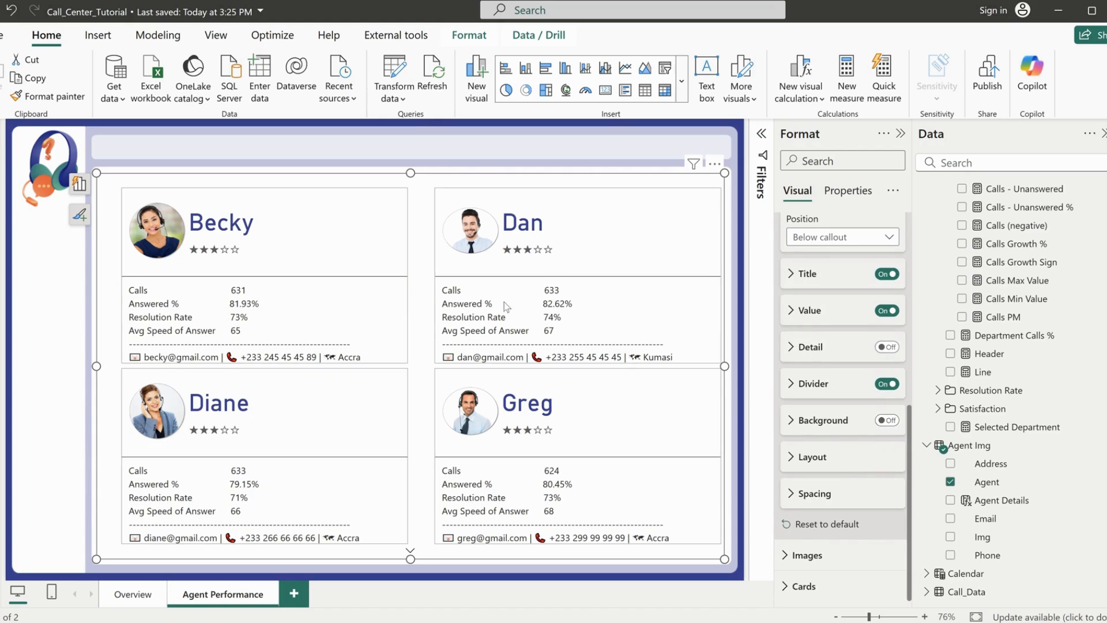
{"action": "scroll", "coordinate": [829, 258], "scroll_direction": "up", "scroll_amount": 3}
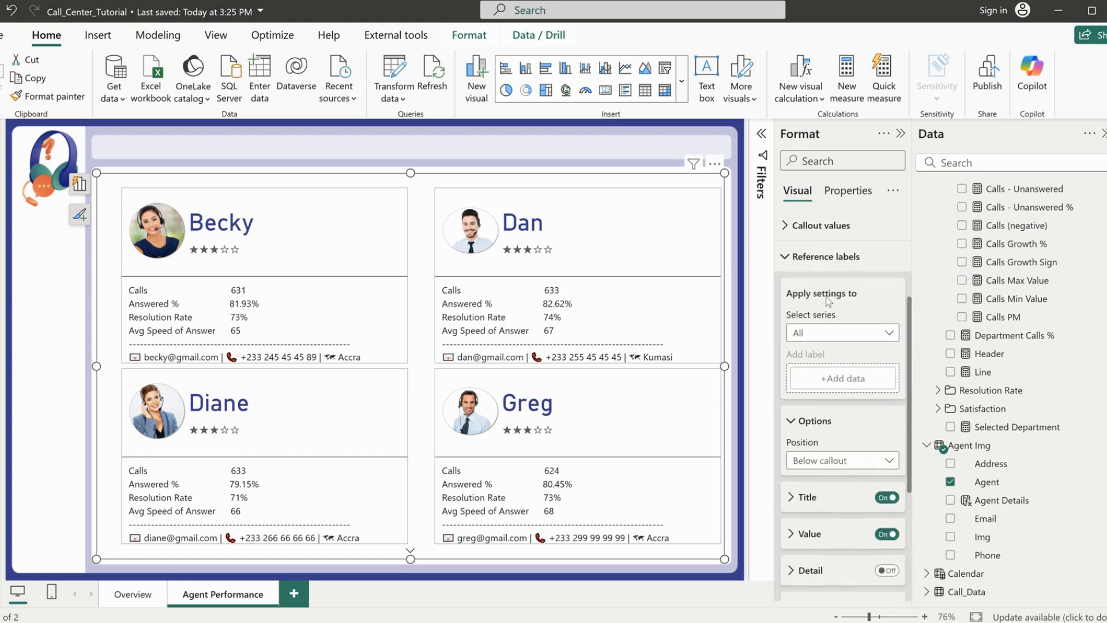
Reduce the callout size to 39% in the callout values layout for all series
{"action": "left_click", "coordinate": [822, 264]}
{"action": "left_click", "coordinate": [819, 385]}
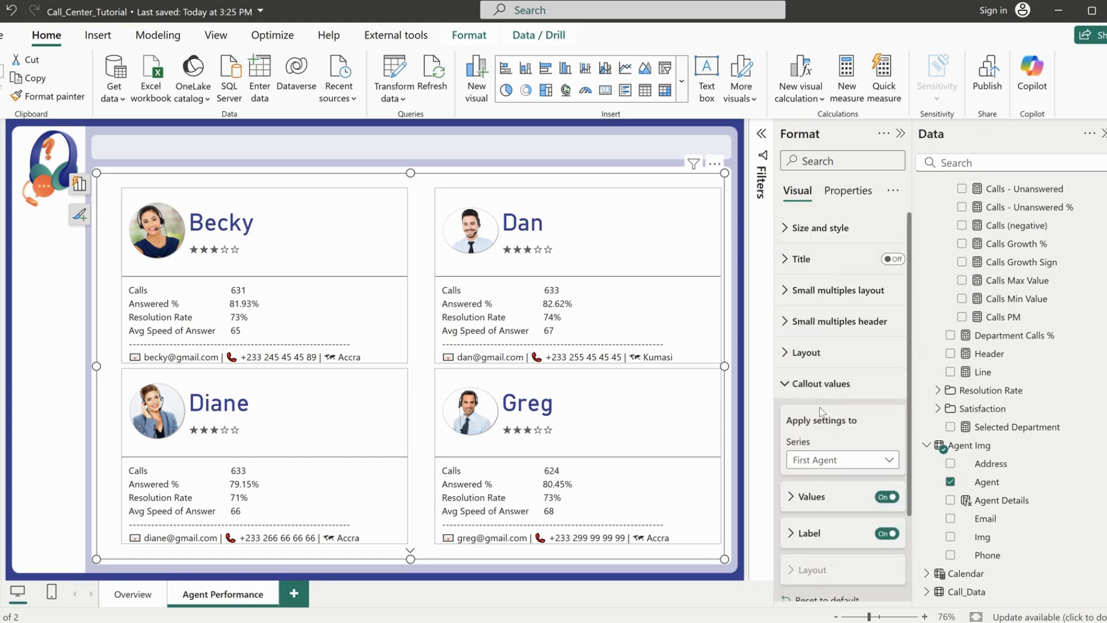
{"action": "left_click", "coordinate": [826, 460]}
{"action": "left_click", "coordinate": [824, 478]}
{"action": "scroll", "coordinate": [823, 470], "scroll_direction": "down", "scroll_amount": 2}
{"action": "left_click", "coordinate": [822, 464]}
{"action": "scroll", "coordinate": [836, 484], "scroll_direction": "down", "scroll_amount": 1}
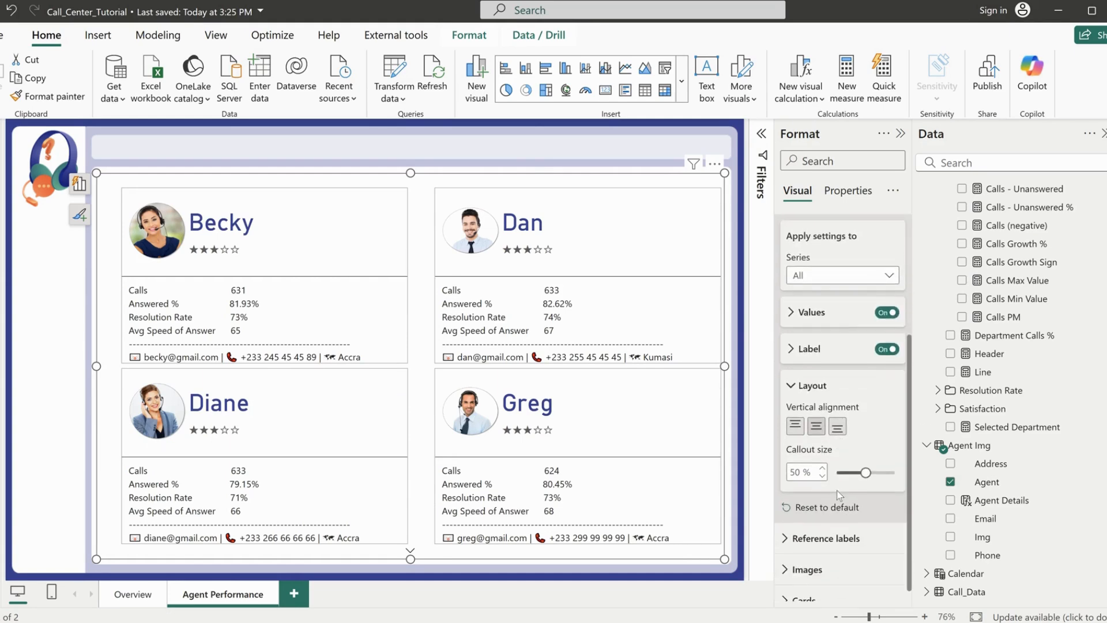
{"action": "left_click_drag", "start_coordinate": [860, 473], "coordinate": [859, 473]}
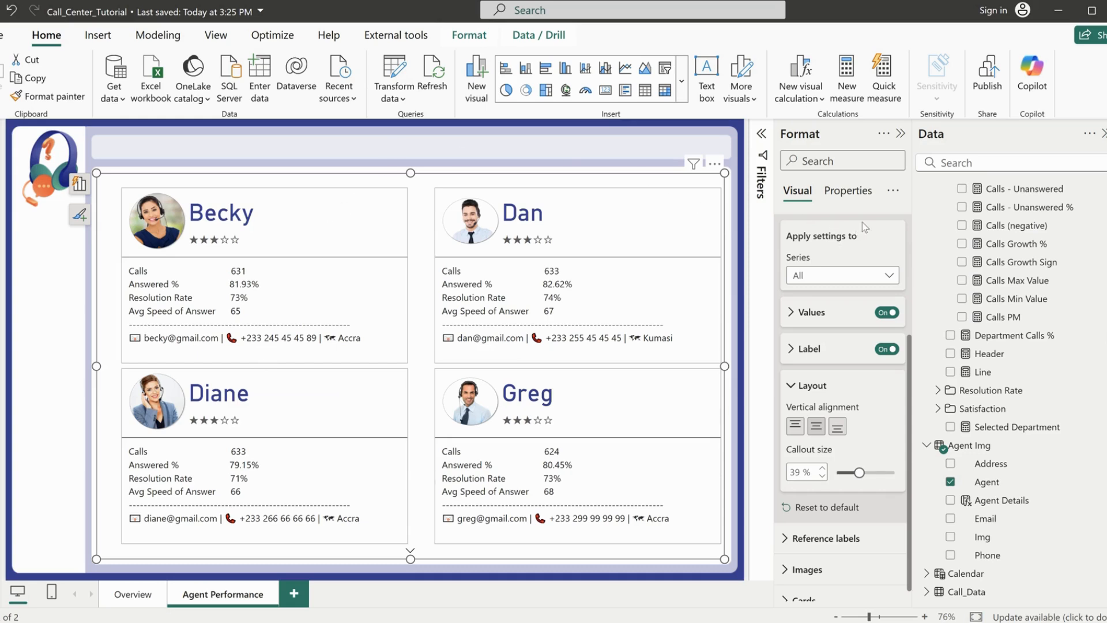
Change the shape of all agent cards to Rounded Rectangle with 10 px corners and check the remaining agents' cards
{"action": "scroll", "coordinate": [830, 299], "scroll_direction": "up", "scroll_amount": 3}
{"action": "left_click", "coordinate": [821, 354]}
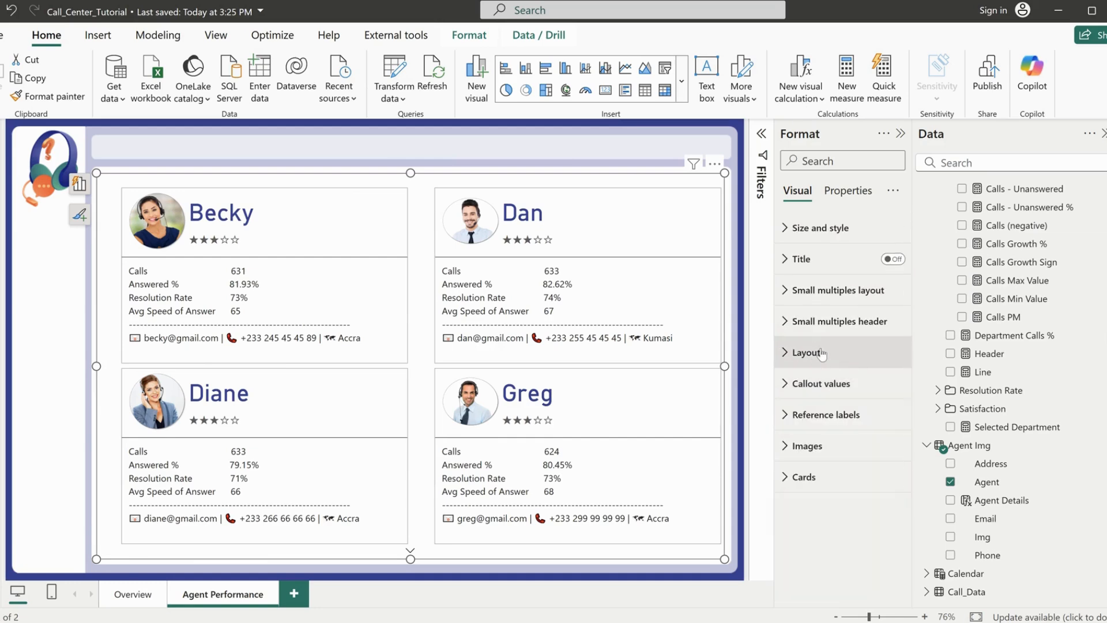
{"action": "left_click", "coordinate": [818, 477]}
{"action": "scroll", "coordinate": [830, 450], "scroll_direction": "down", "scroll_amount": 4}
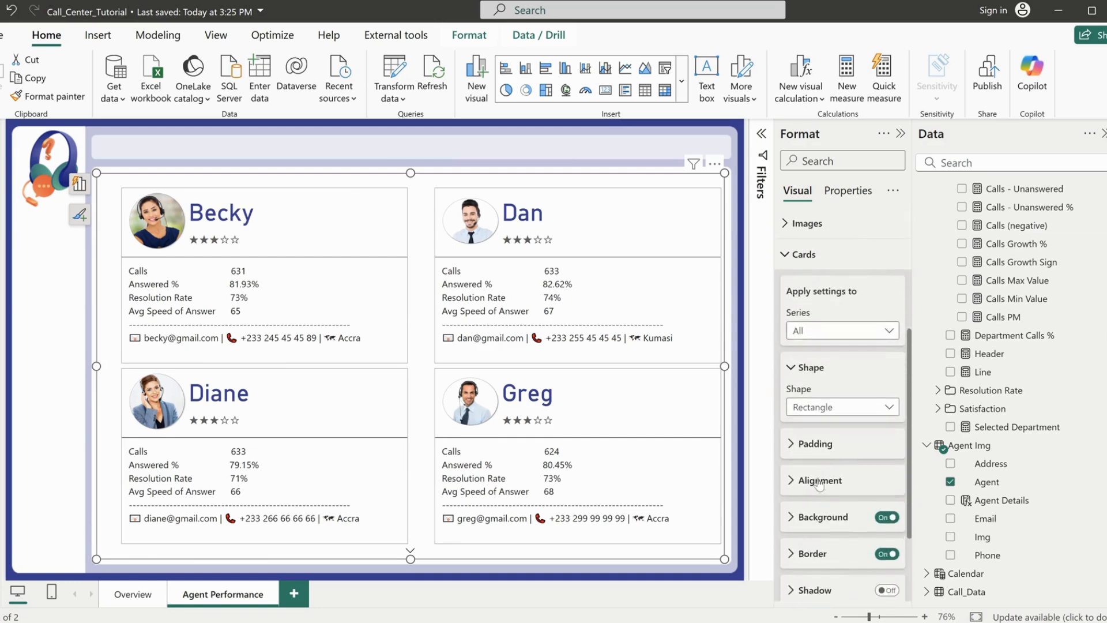
{"action": "left_click", "coordinate": [818, 402]}
{"action": "left_click", "coordinate": [818, 440]}
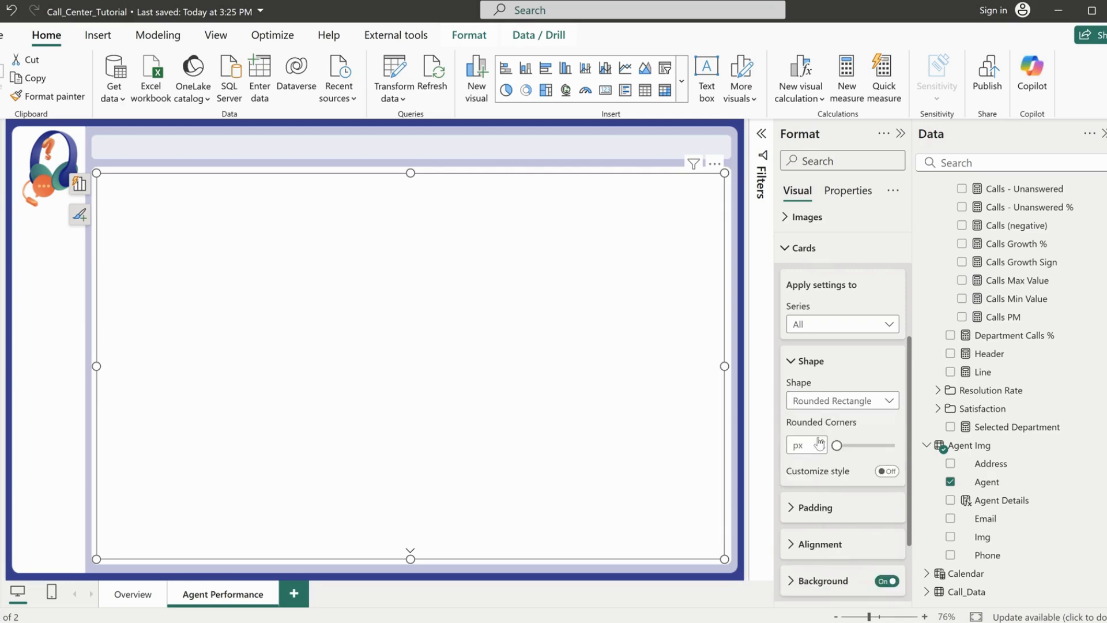
{"action": "left_click_drag", "start_coordinate": [867, 444], "coordinate": [854, 445]}
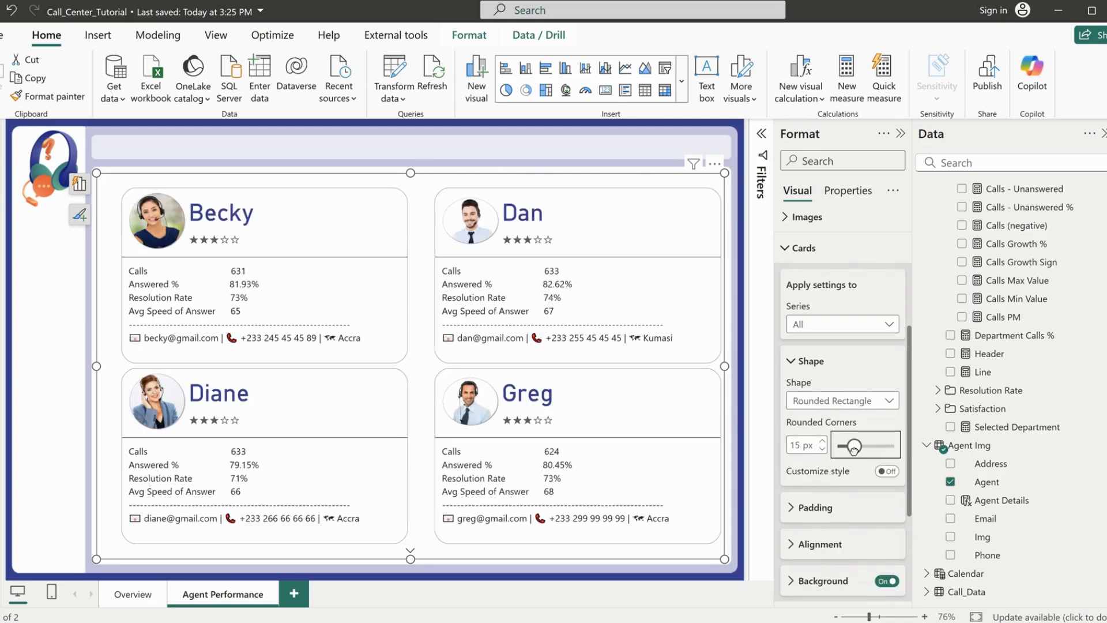
{"action": "left_click", "coordinate": [822, 449]}
{"action": "left_click", "coordinate": [822, 449]}
{"action": "left_click", "coordinate": [822, 449]}
{"action": "left_click", "coordinate": [822, 449]}
{"action": "left_click", "coordinate": [822, 449]}
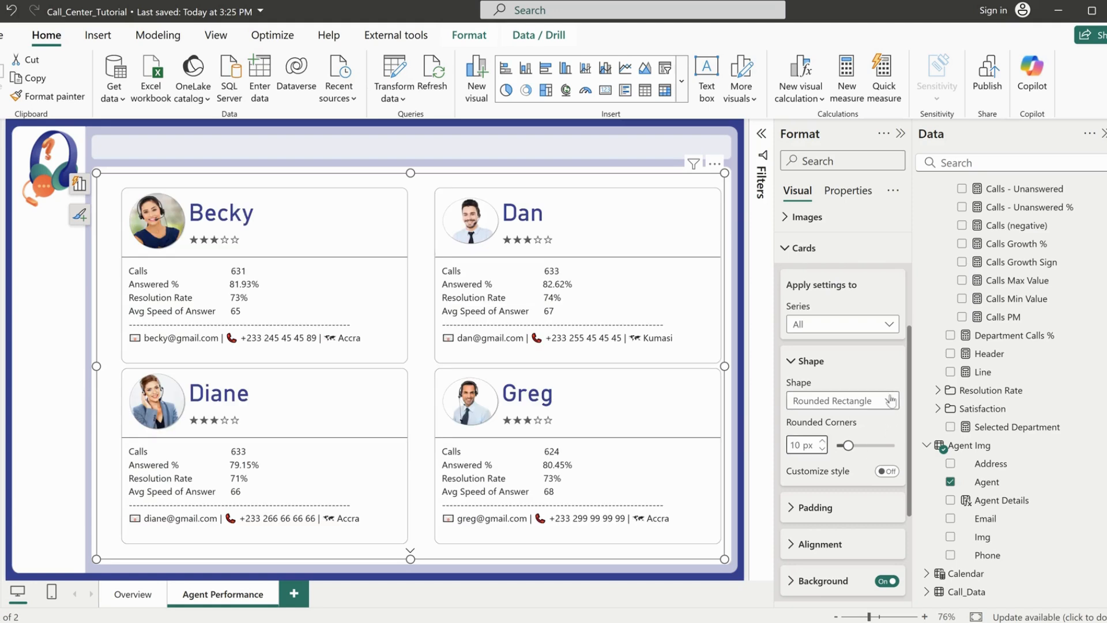
{"action": "left_click", "coordinate": [409, 553]}
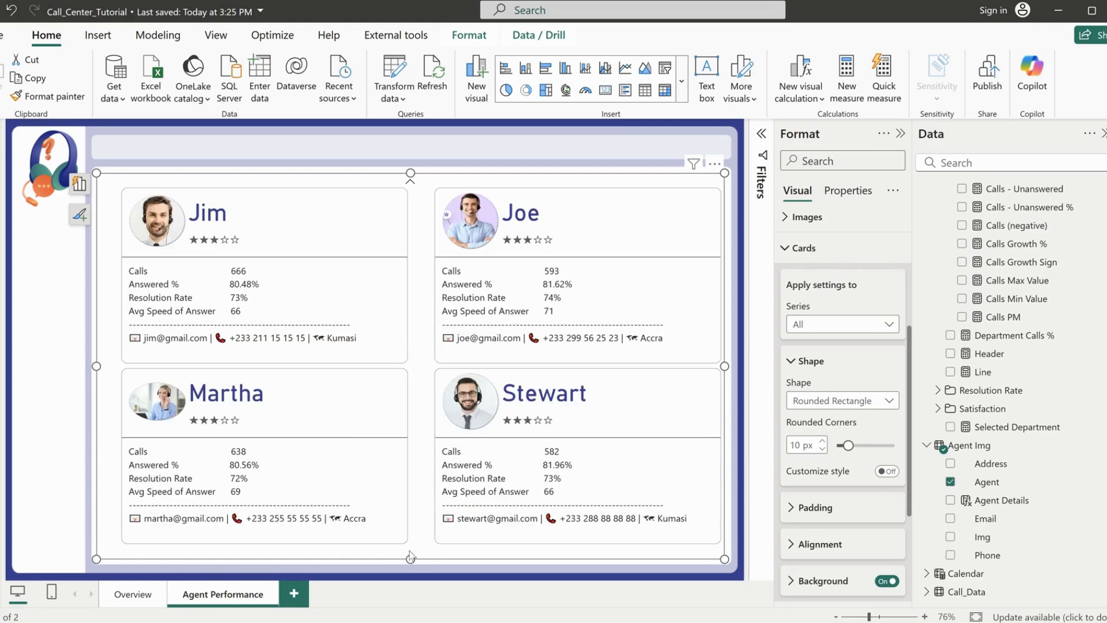
{"action": "left_click", "coordinate": [409, 185]}
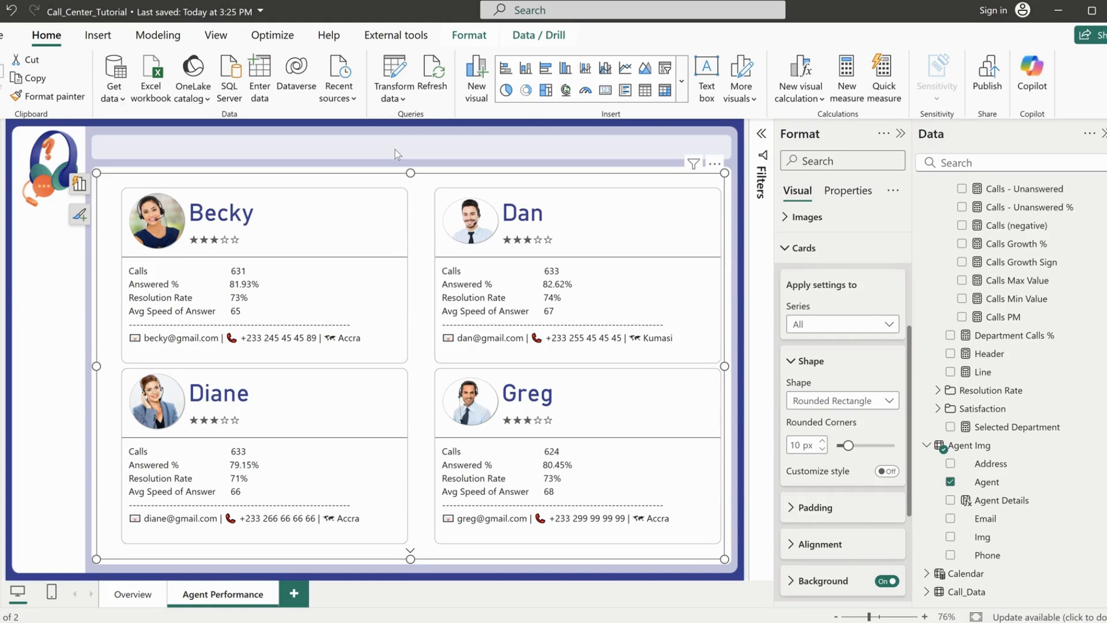
Change the reference labels divider color to light gray for all series of the agent cards
{"action": "left_click", "coordinate": [806, 248]}
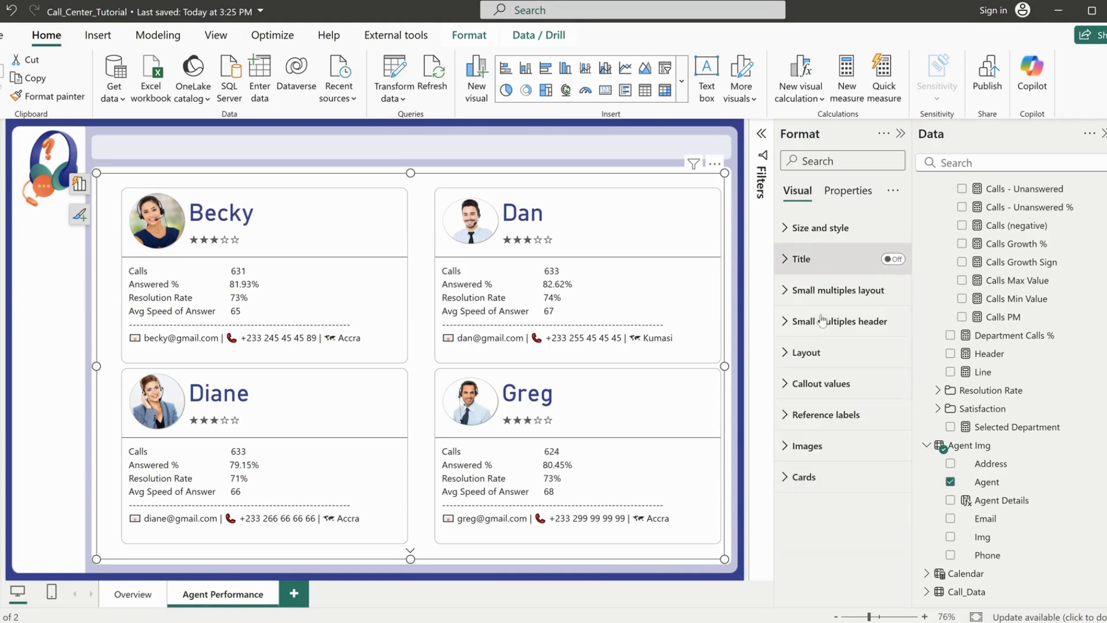
{"action": "left_click", "coordinate": [815, 415]}
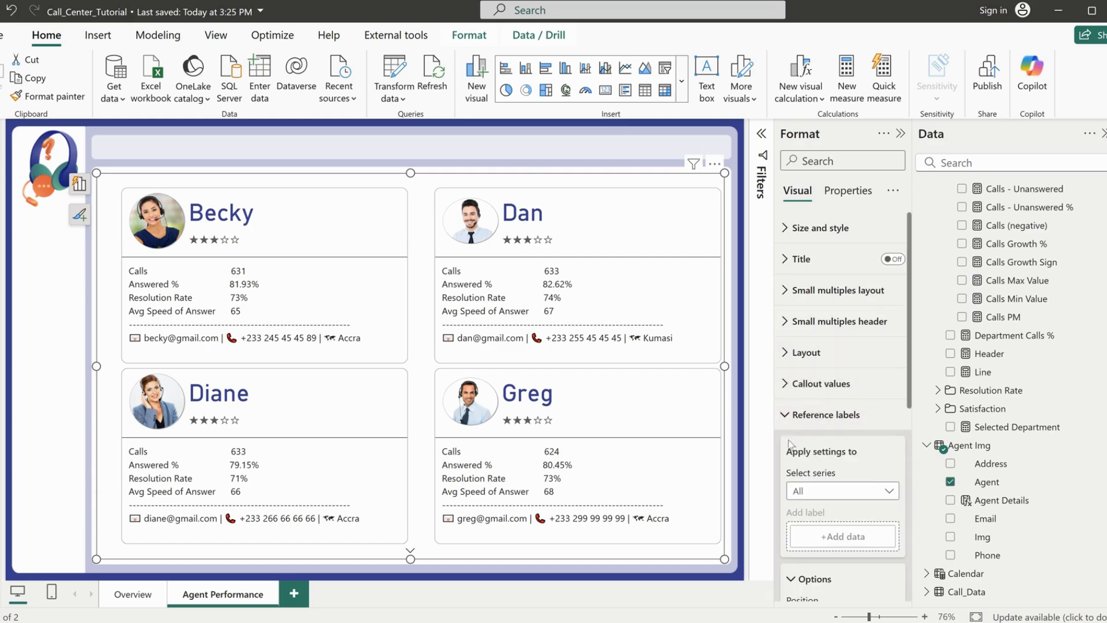
{"action": "scroll", "coordinate": [789, 444], "scroll_direction": "down", "scroll_amount": 3}
{"action": "scroll", "coordinate": [818, 513], "scroll_direction": "down", "scroll_amount": 3}
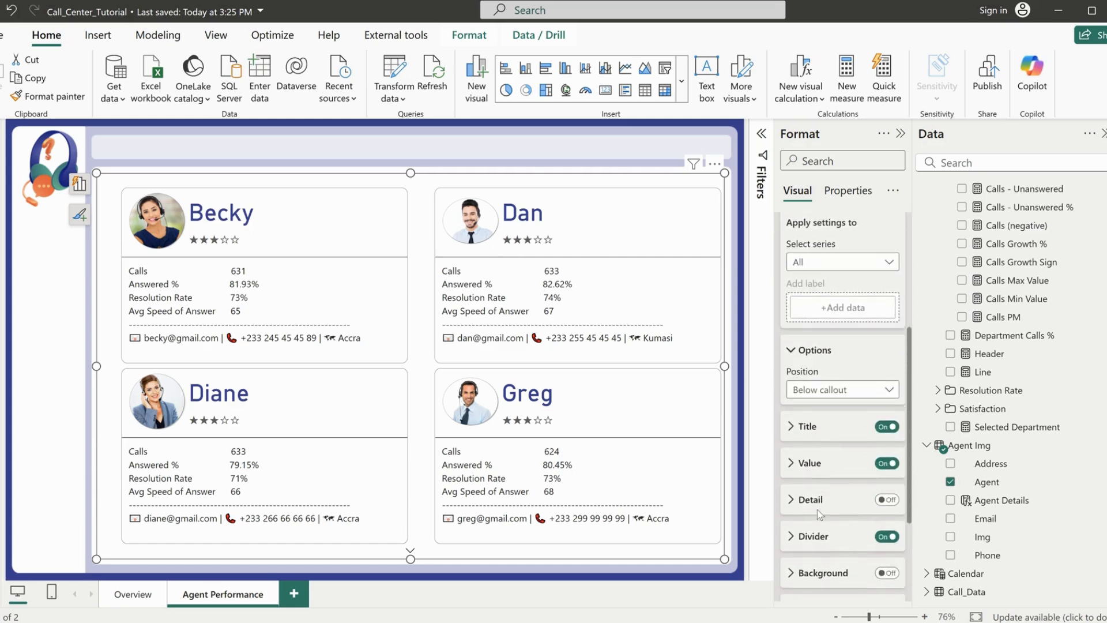
{"action": "left_click", "coordinate": [811, 462]}
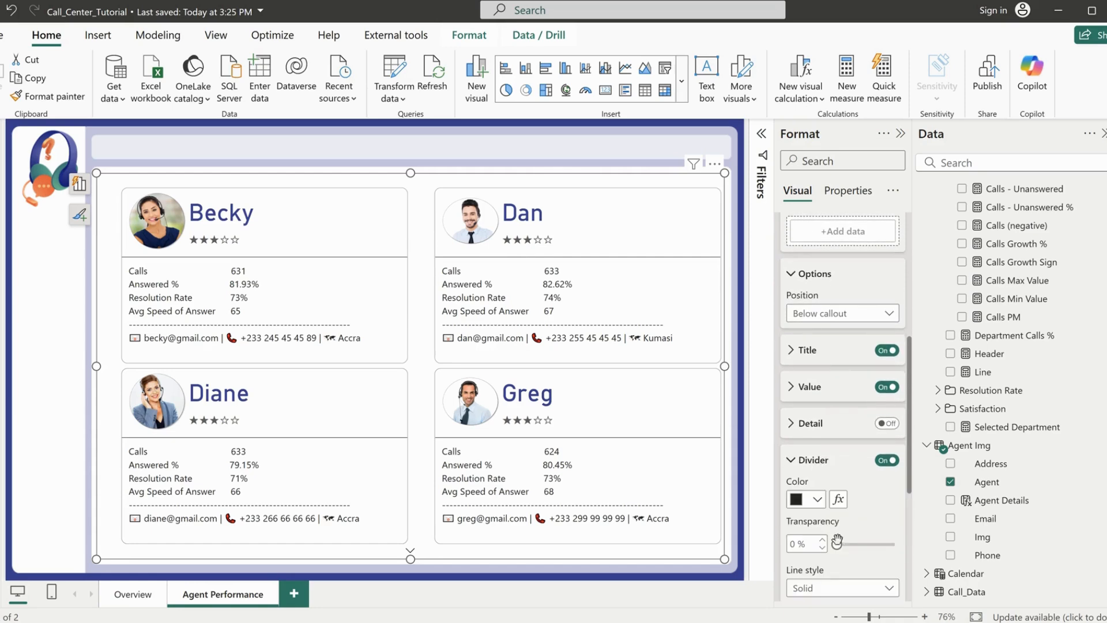
{"action": "left_click", "coordinate": [818, 499]}
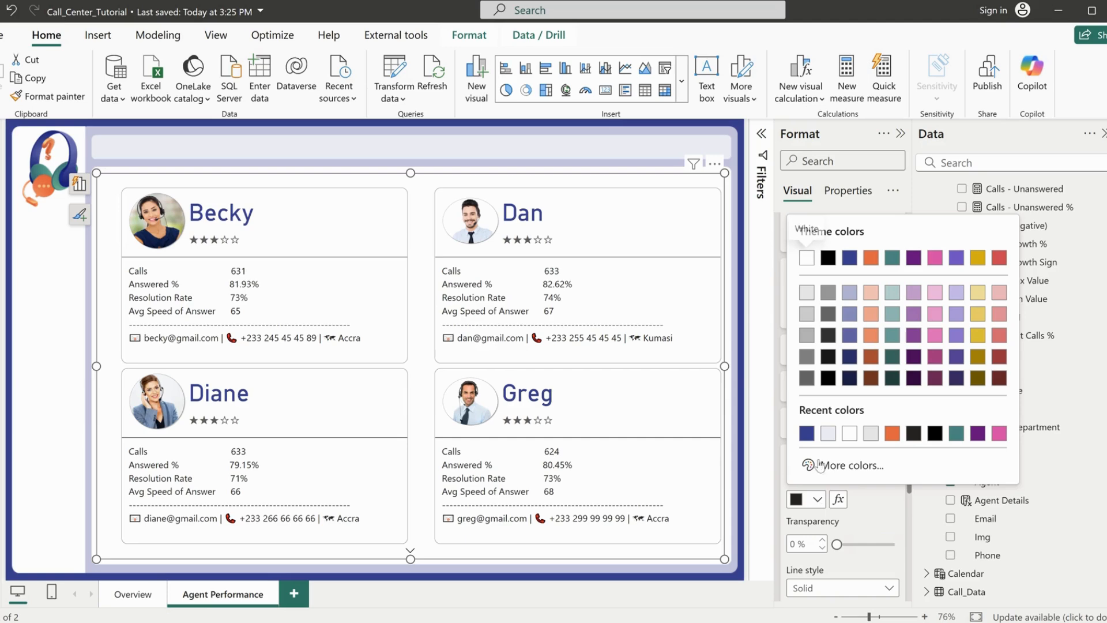
{"action": "left_click", "coordinate": [807, 315]}
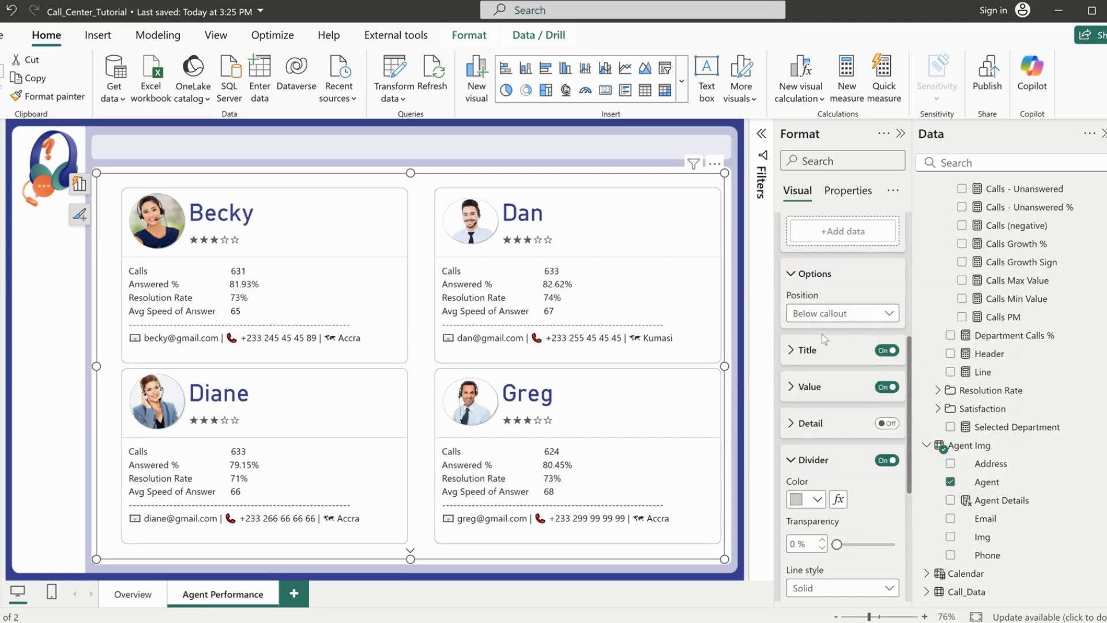
Set the title color of the Line reference label to light gray for the First Agent series of the agent cards
{"action": "scroll", "coordinate": [836, 380], "scroll_direction": "up", "scroll_amount": 4}
{"action": "scroll", "coordinate": [837, 384], "scroll_direction": "down", "scroll_amount": 4}
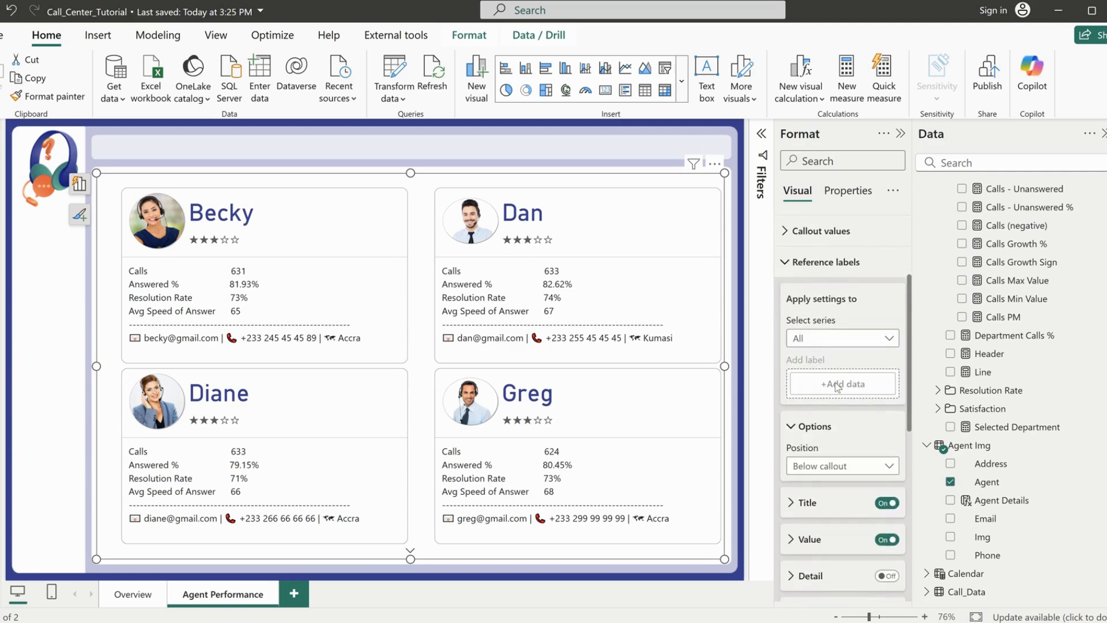
{"action": "scroll", "coordinate": [808, 356], "scroll_direction": "up", "scroll_amount": 3}
{"action": "left_click", "coordinate": [813, 339]}
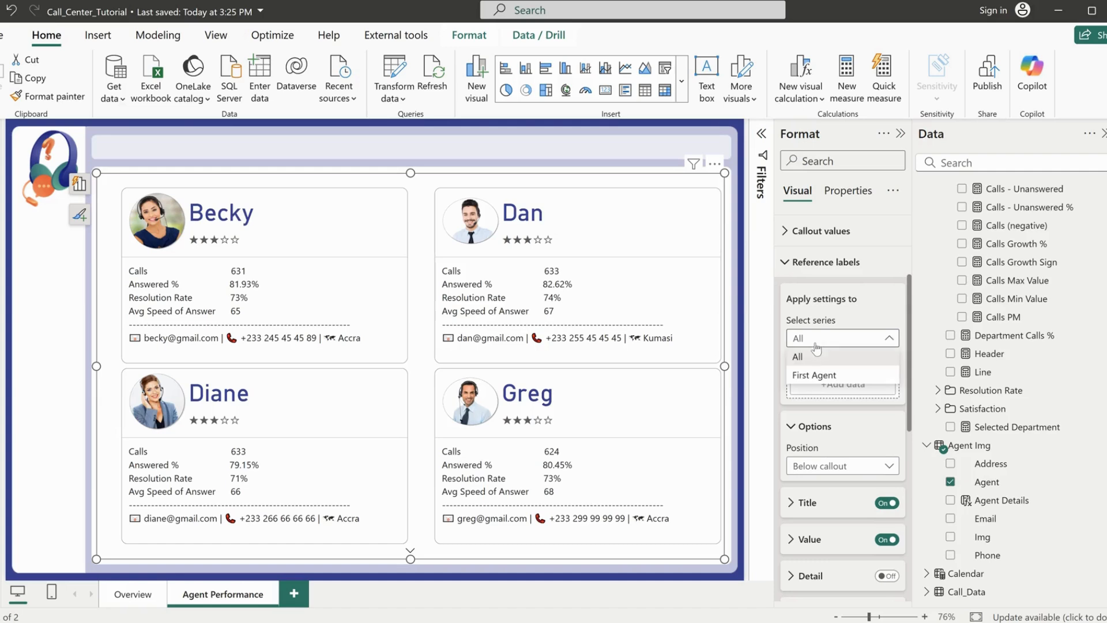
{"action": "left_click", "coordinate": [808, 378]}
{"action": "scroll", "coordinate": [832, 492], "scroll_direction": "down", "scroll_amount": 3}
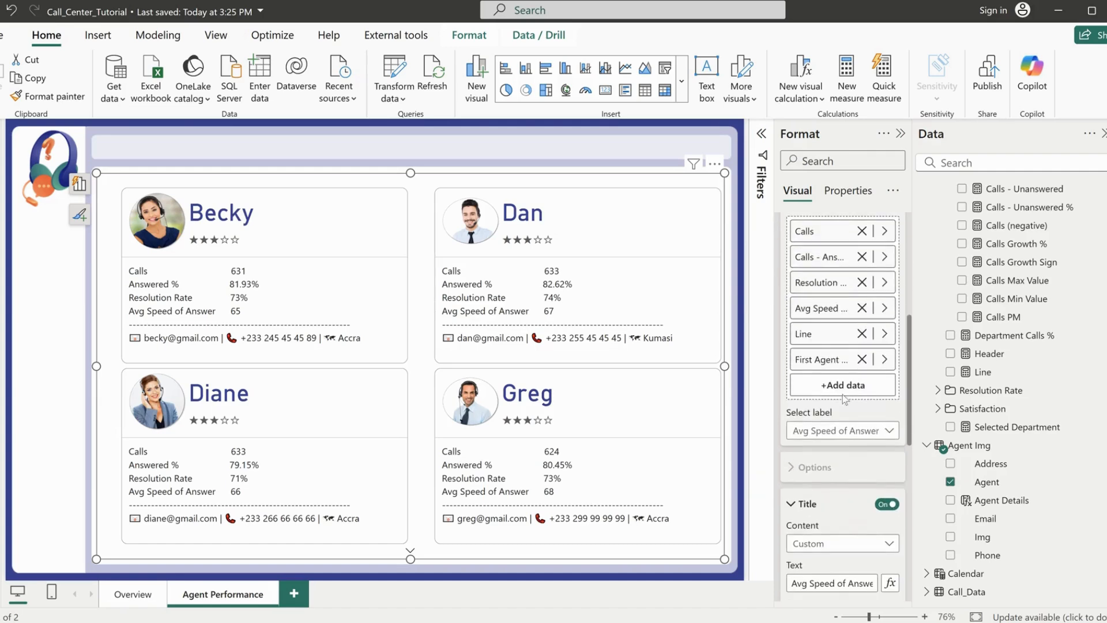
{"action": "left_click", "coordinate": [822, 430]}
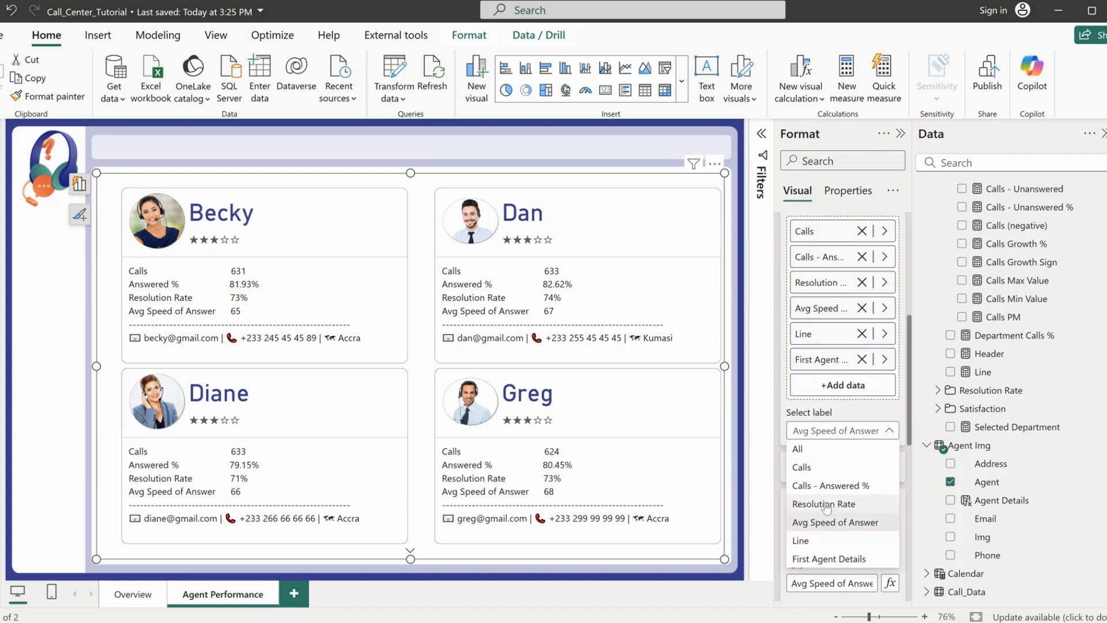
{"action": "left_click", "coordinate": [825, 541]}
{"action": "scroll", "coordinate": [827, 553], "scroll_direction": "down", "scroll_amount": 5}
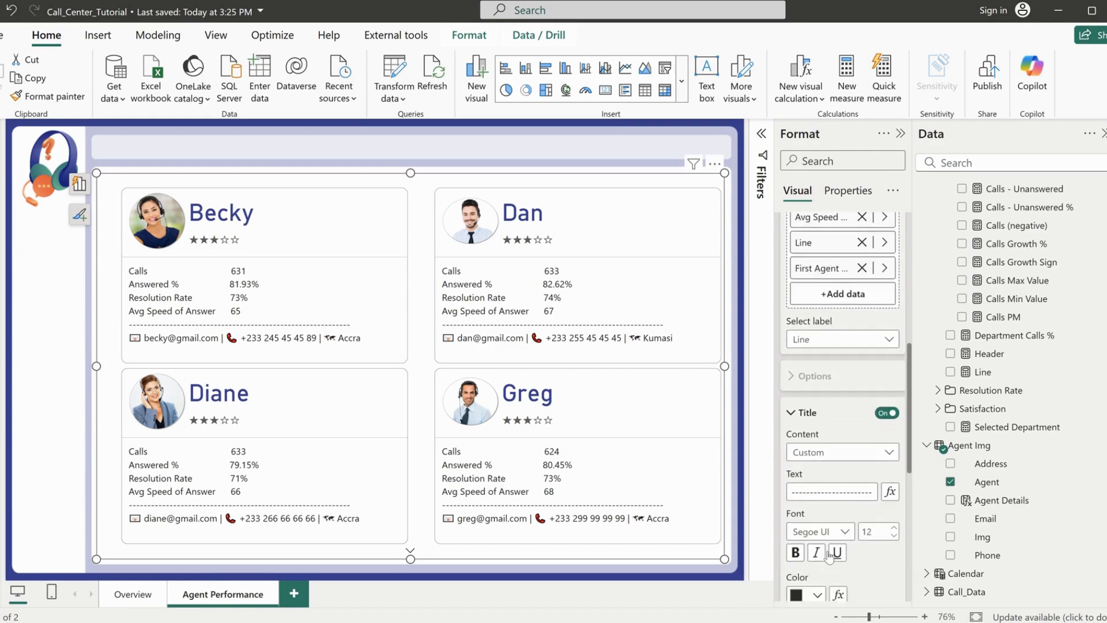
{"action": "left_click", "coordinate": [813, 459]}
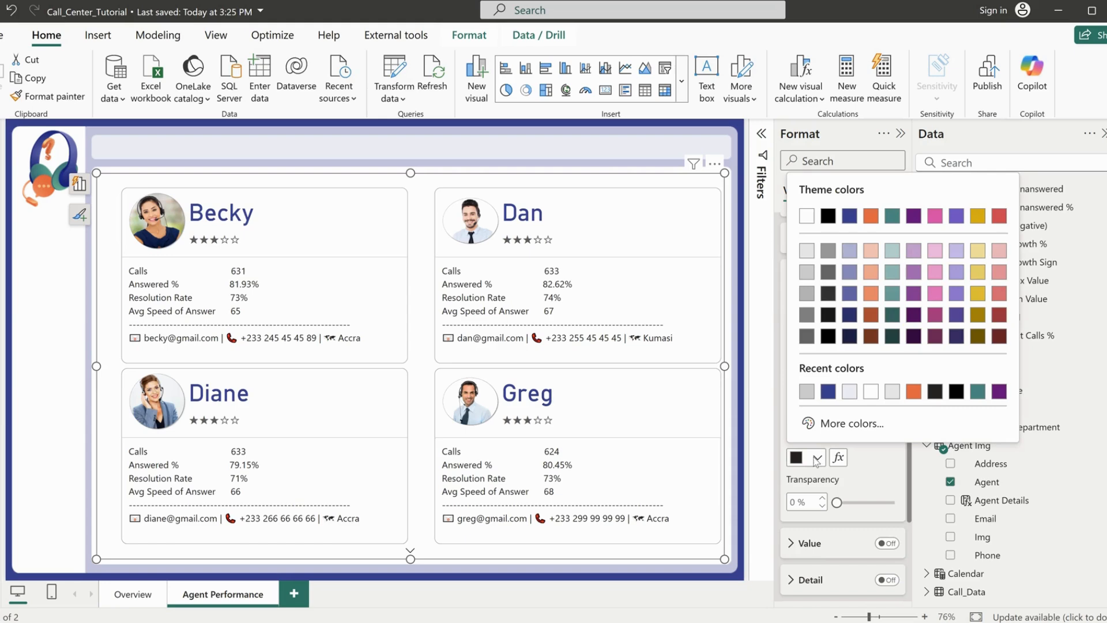
{"action": "left_click", "coordinate": [812, 397]}
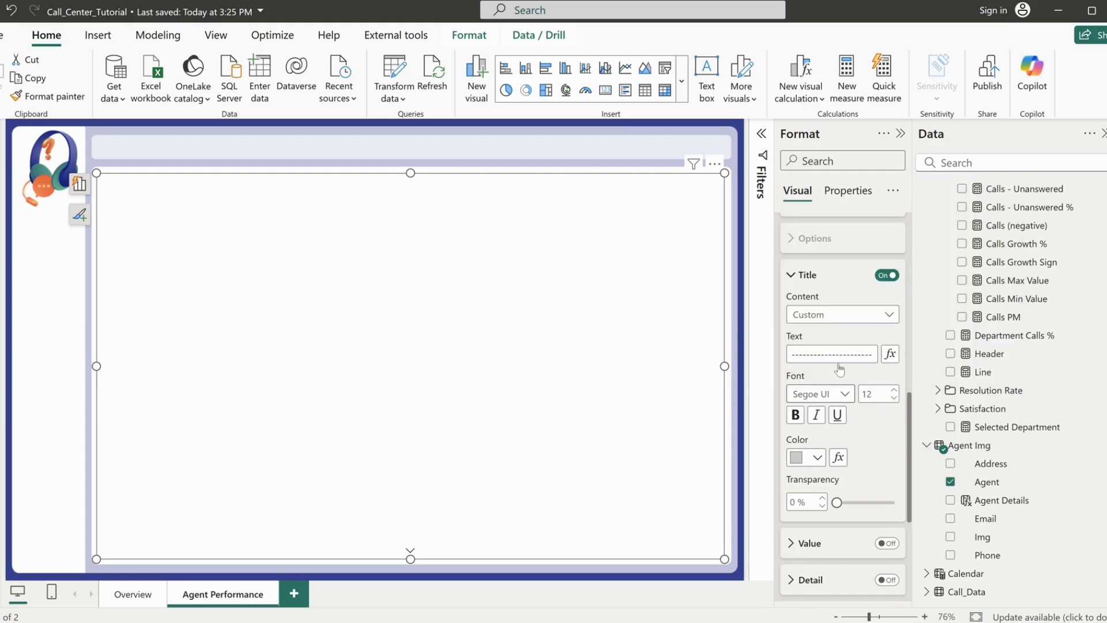
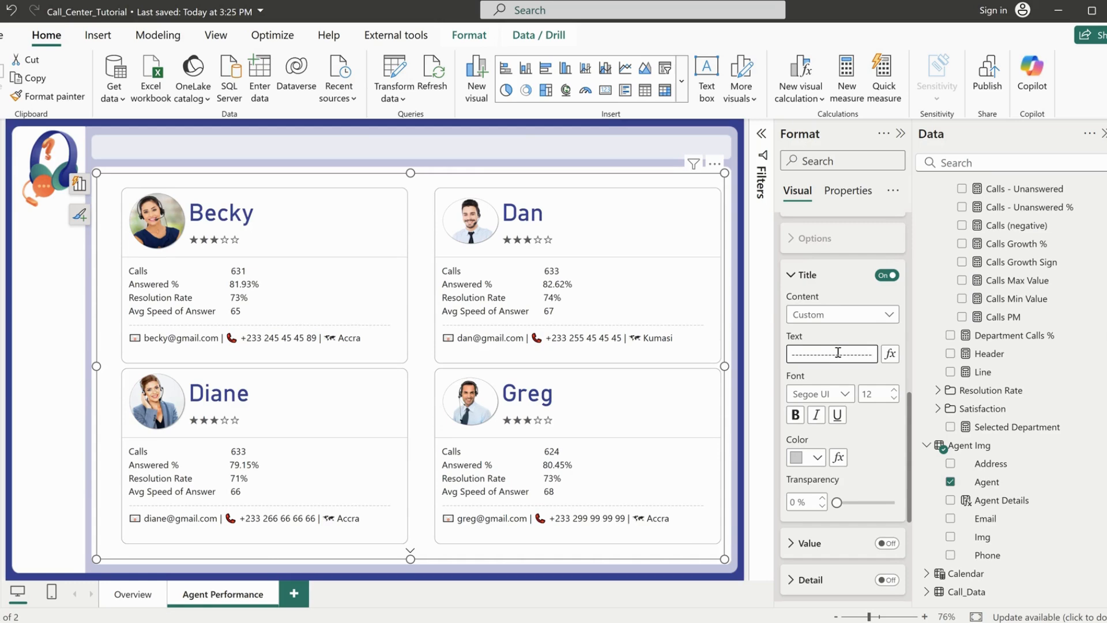
Narrow the agent cards visual slightly and nudge it so it sits evenly within the page background
{"action": "left_click_drag", "start_coordinate": [724, 365], "coordinate": [714, 369]}
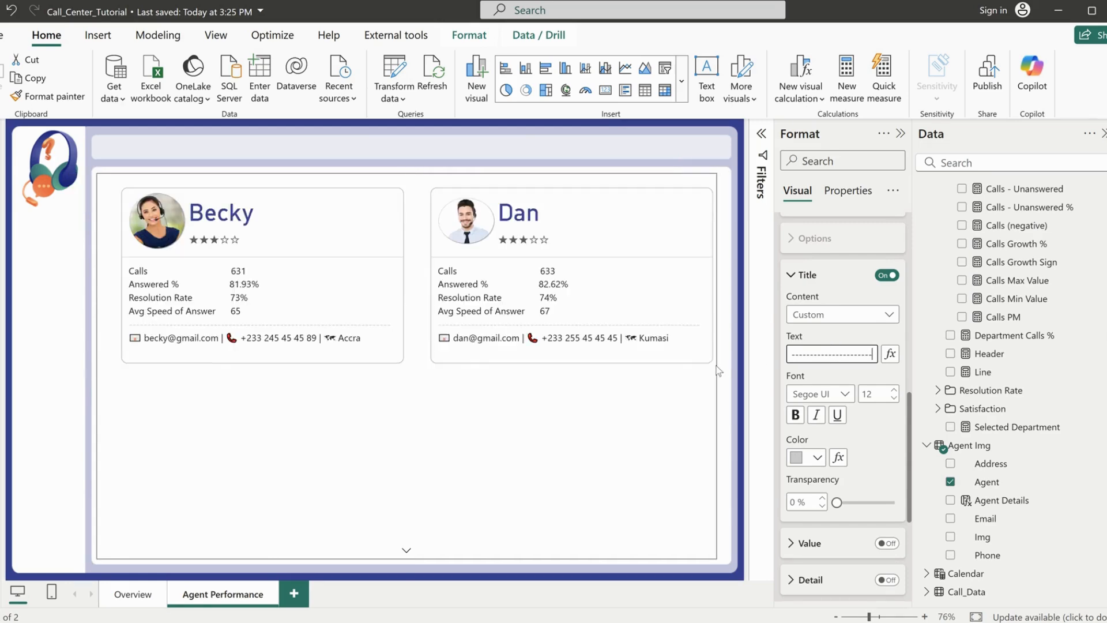
{"action": "left_click", "coordinate": [724, 329]}
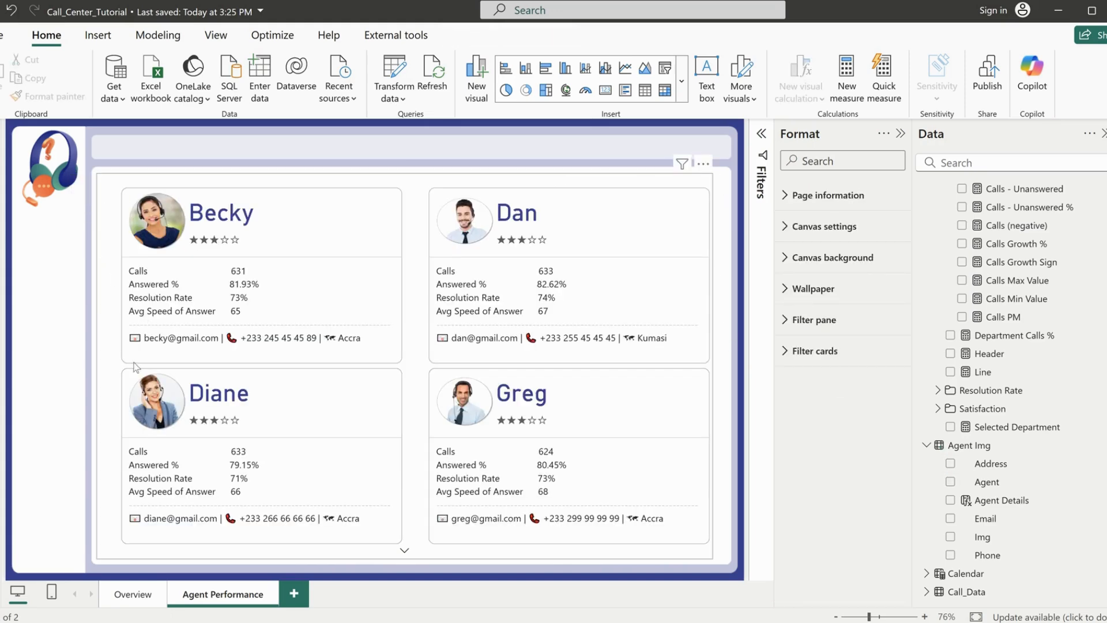
{"action": "left_click", "coordinate": [98, 372]}
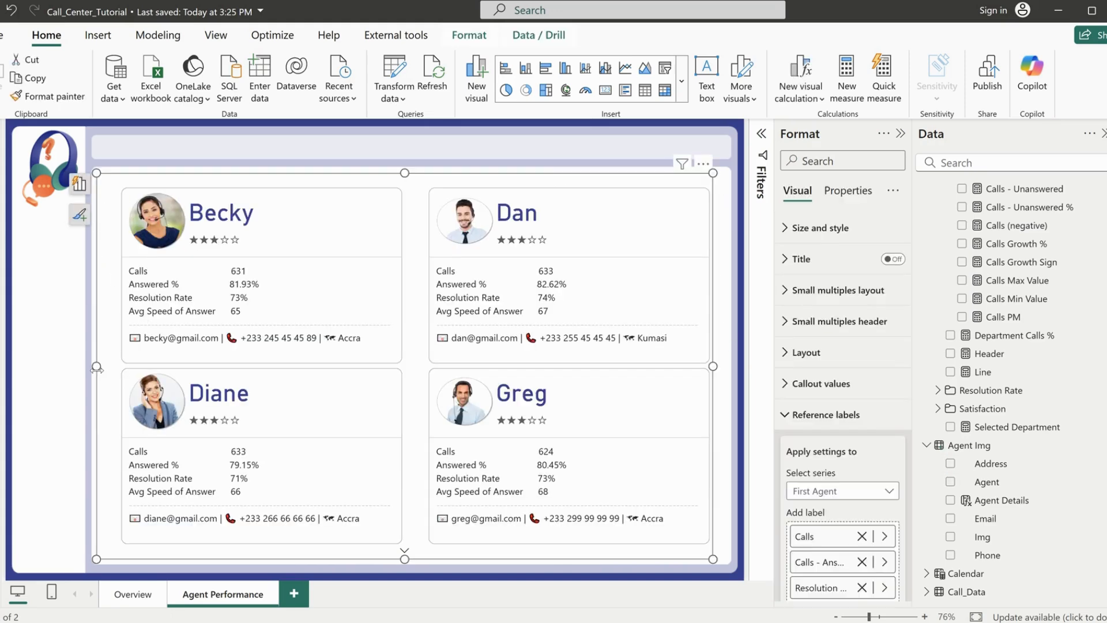
{"action": "key", "text": "Left"}
{"action": "key", "text": "Left"}
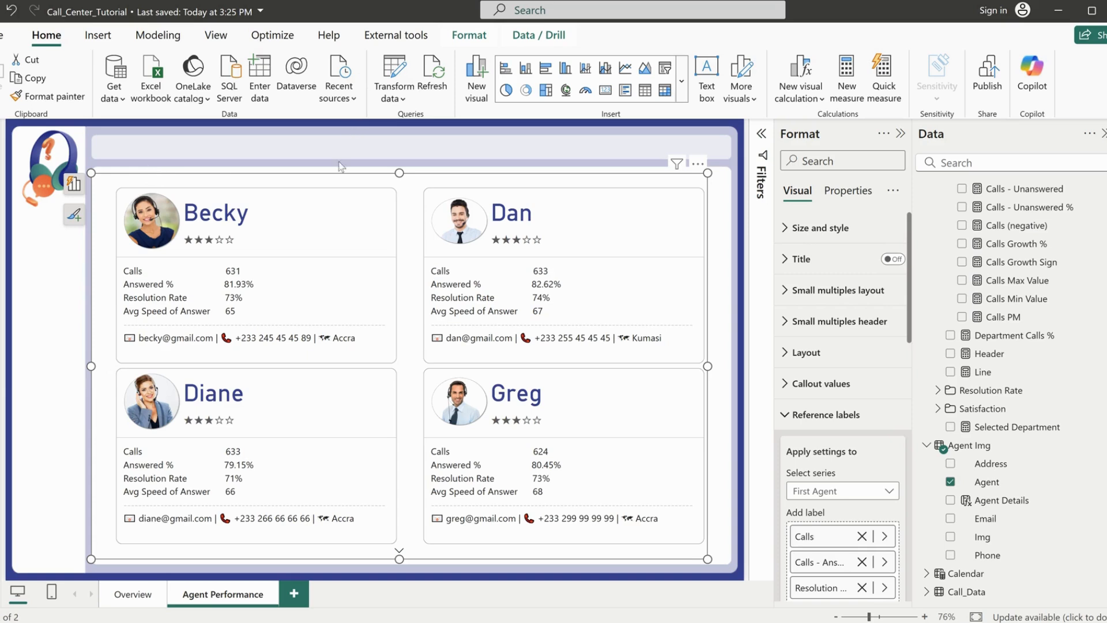
{"action": "left_click", "coordinate": [355, 152]}
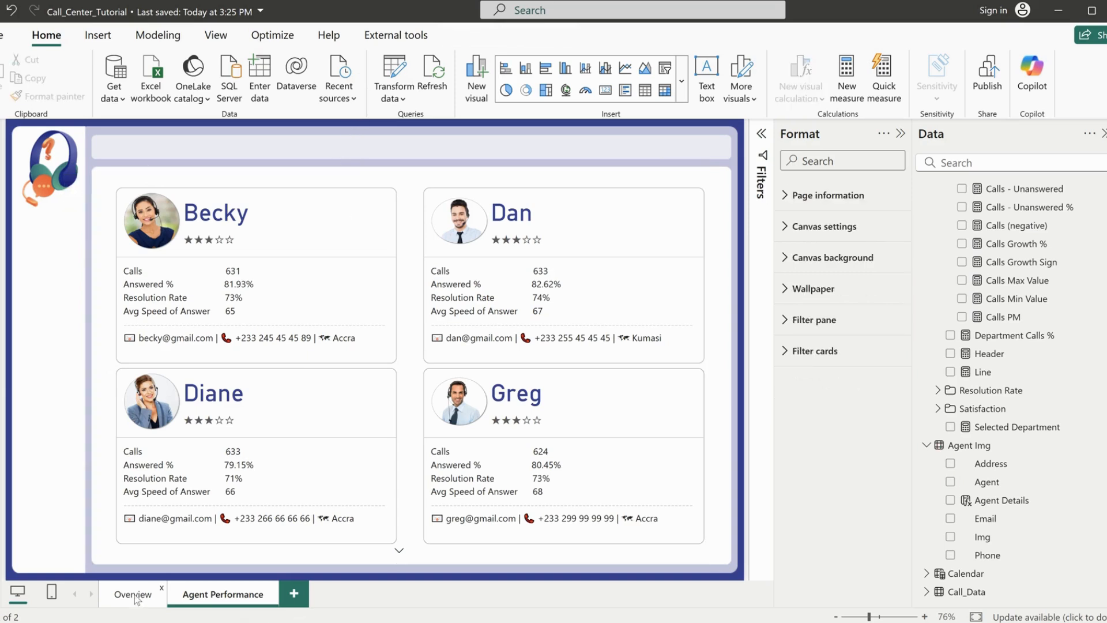
Insert a text slicer on the Agent Performance page using the Agent field from the Agent Img table
{"action": "left_click", "coordinate": [682, 81]}
{"action": "scroll", "coordinate": [612, 477], "scroll_direction": "down", "scroll_amount": 4}
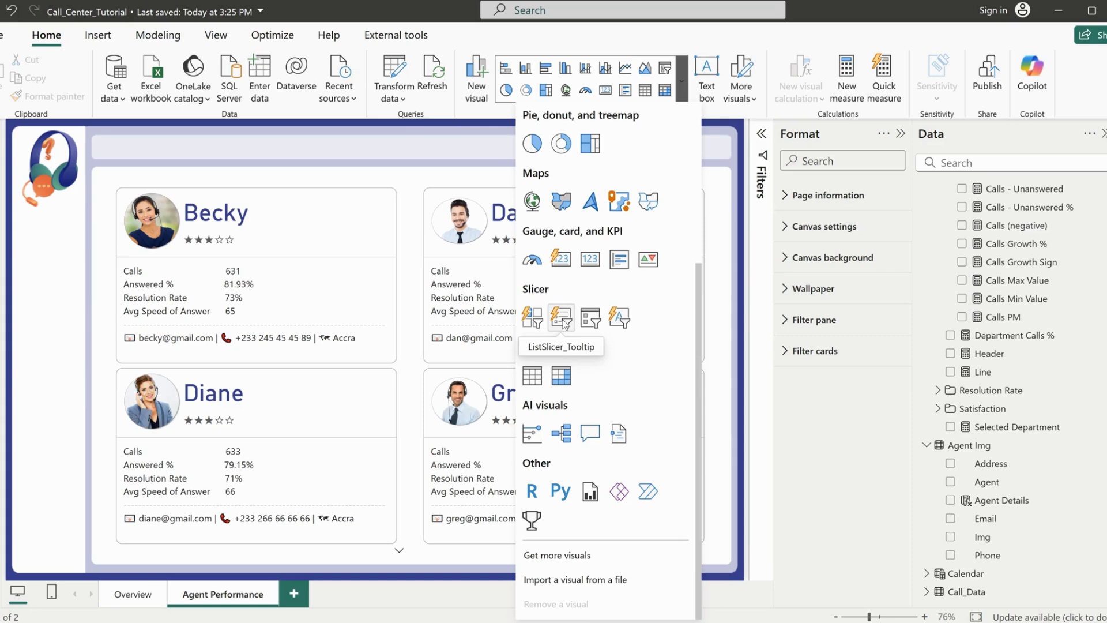
{"action": "left_click", "coordinate": [618, 318]}
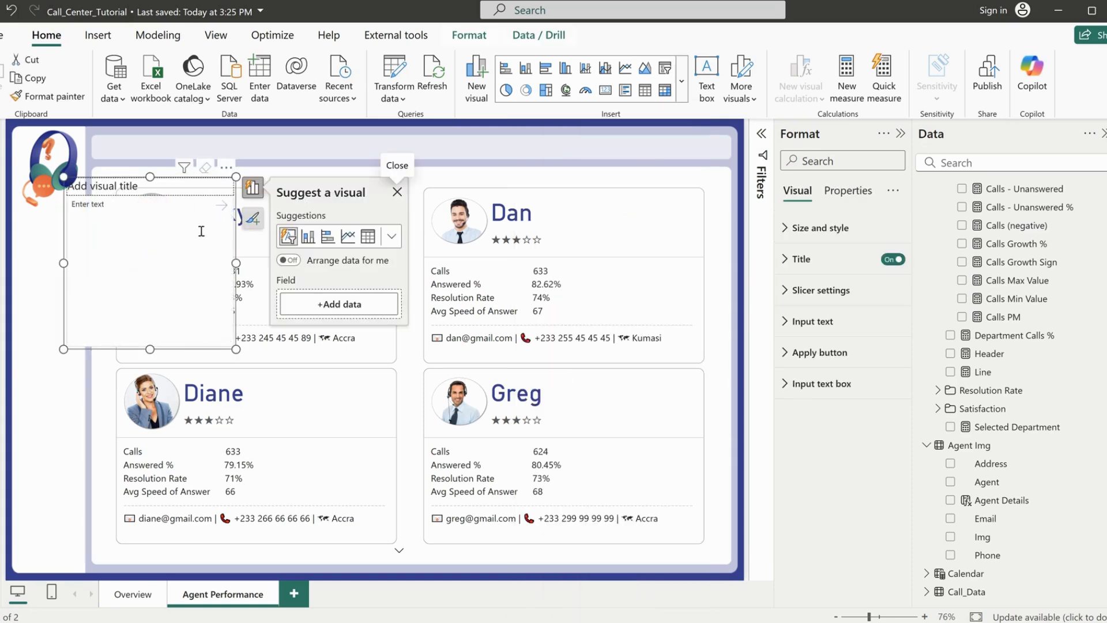
{"action": "left_click", "coordinate": [950, 484]}
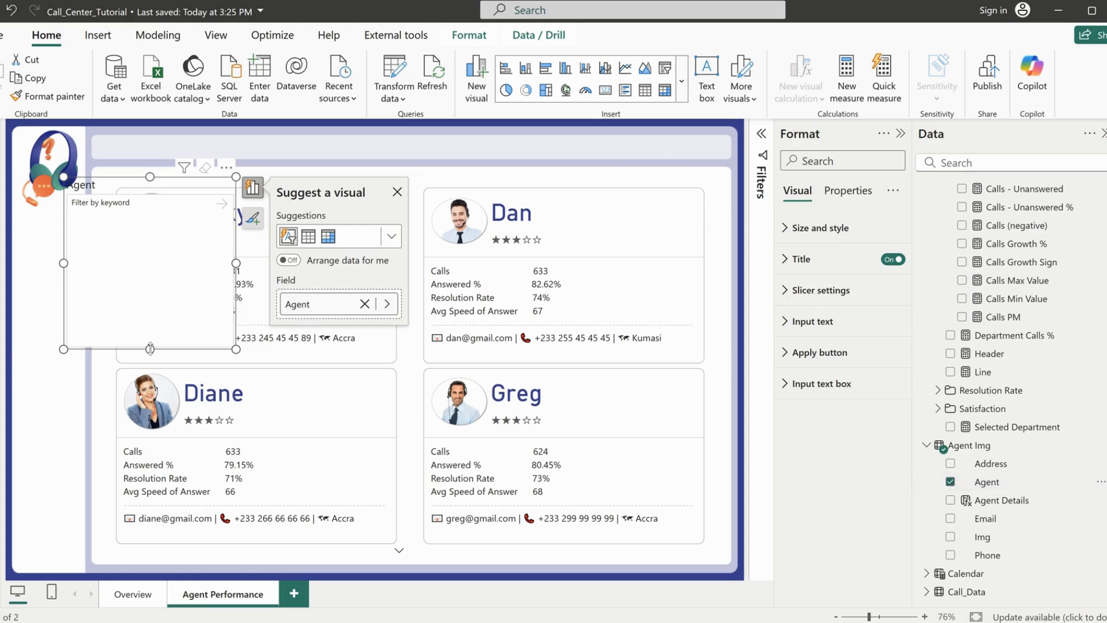
Turn off the text slicer's title, shrink its height and place it over the page's header bar
{"action": "left_click_drag", "start_coordinate": [150, 349], "coordinate": [150, 228]}
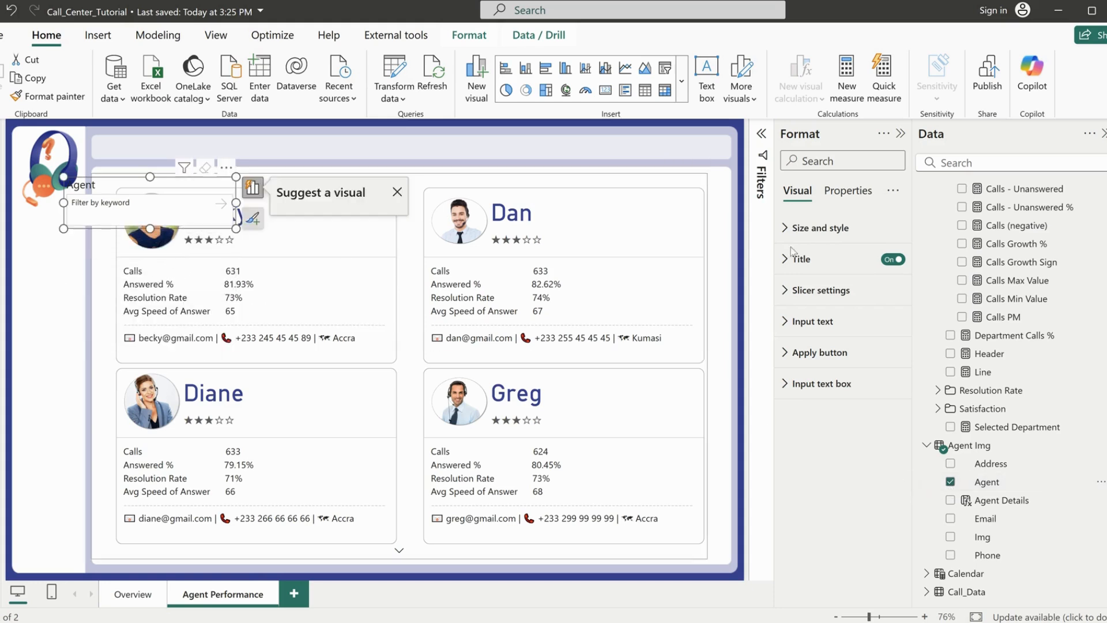
{"action": "left_click", "coordinate": [891, 260]}
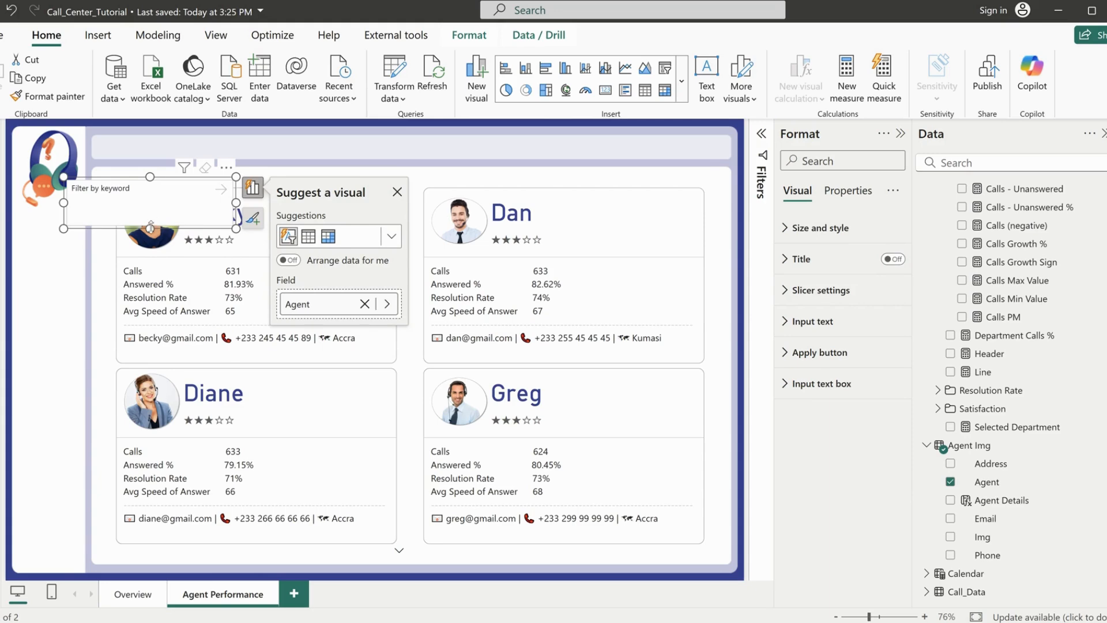
{"action": "left_click_drag", "start_coordinate": [150, 228], "coordinate": [150, 215]}
{"action": "left_click_drag", "start_coordinate": [226, 170], "coordinate": [340, 128]}
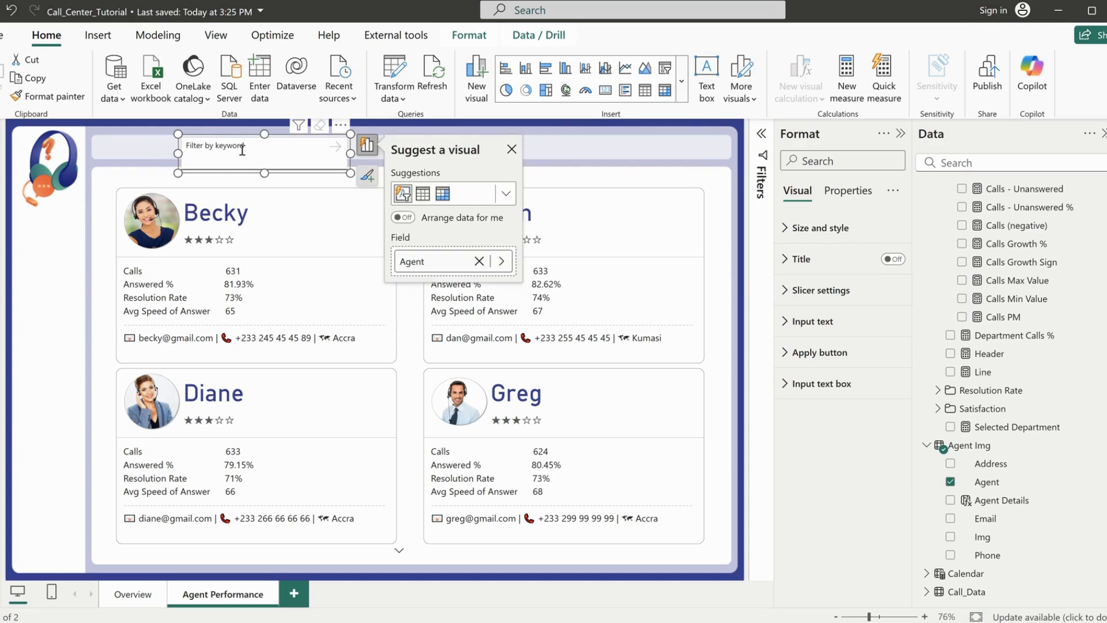
Test the text slicer by filtering the cards by one agent's name, and clear the filter
{"action": "left_click", "coordinate": [240, 148]}
{"action": "type", "text": "jim"}
{"action": "left_click", "coordinate": [335, 148]}
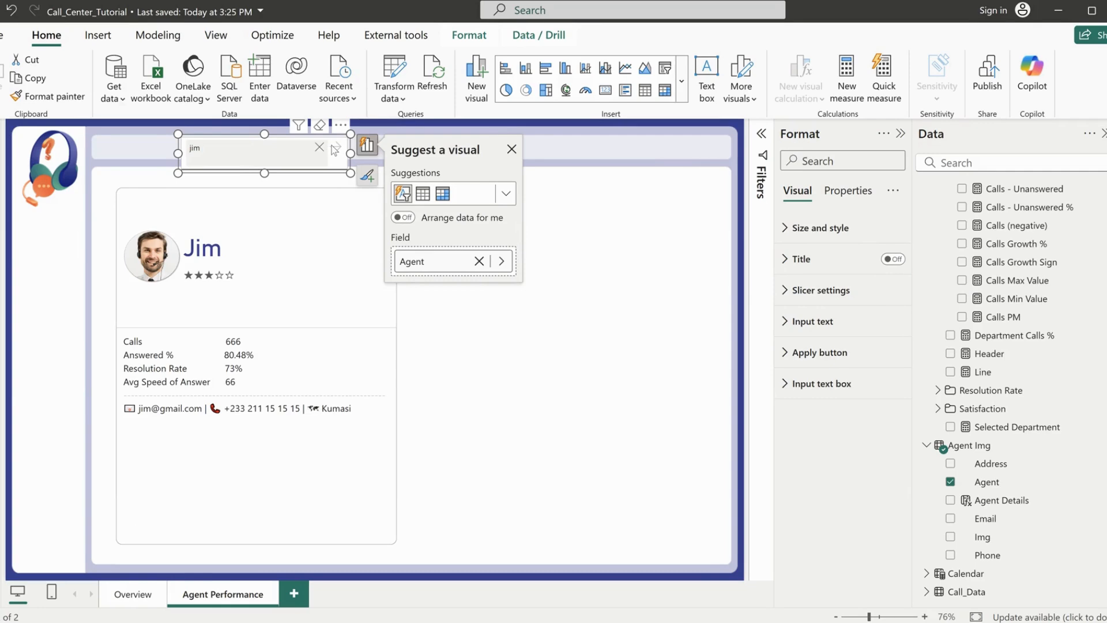
{"action": "left_click", "coordinate": [319, 148]}
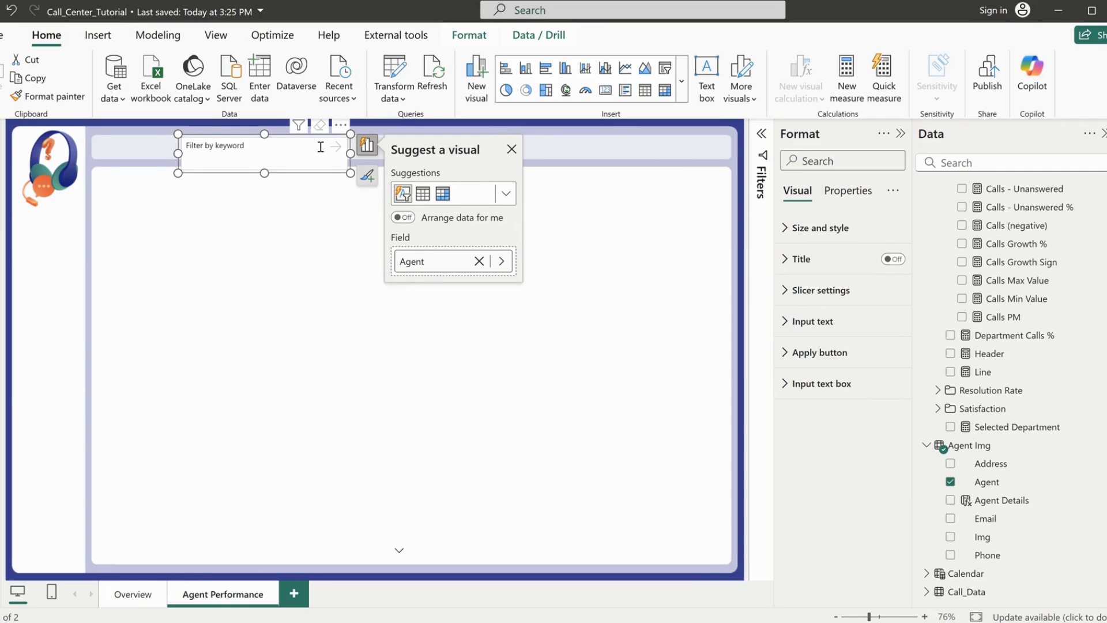
Turn on accepting multiple values in the text slicer's settings
{"action": "left_click", "coordinate": [822, 351]}
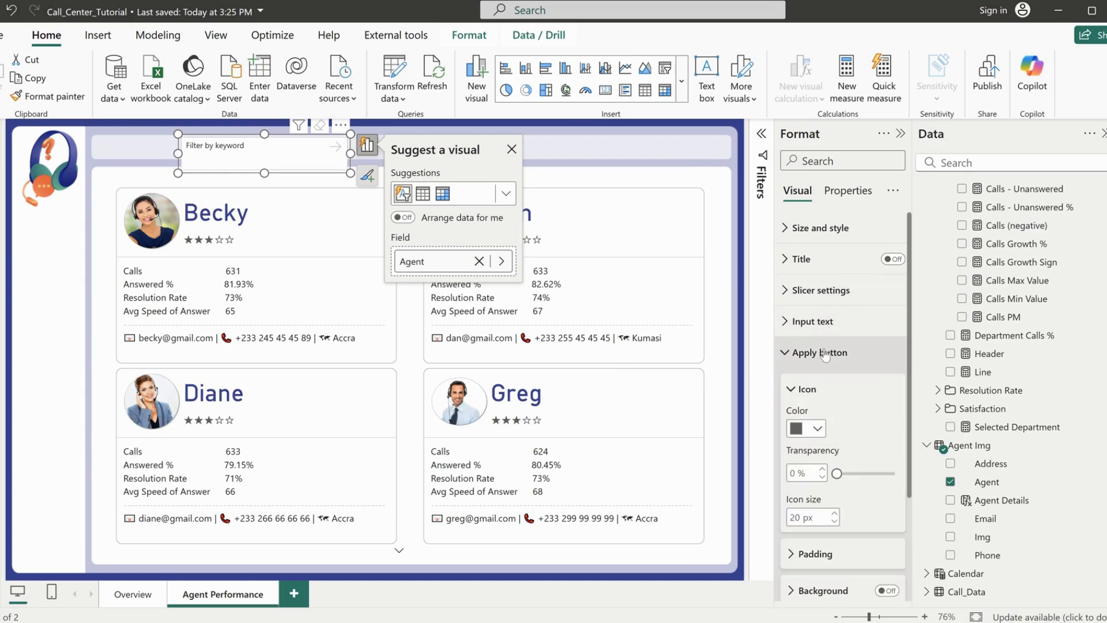
{"action": "scroll", "coordinate": [845, 445], "scroll_direction": "down", "scroll_amount": 3}
{"action": "scroll", "coordinate": [846, 453], "scroll_direction": "up", "scroll_amount": 3}
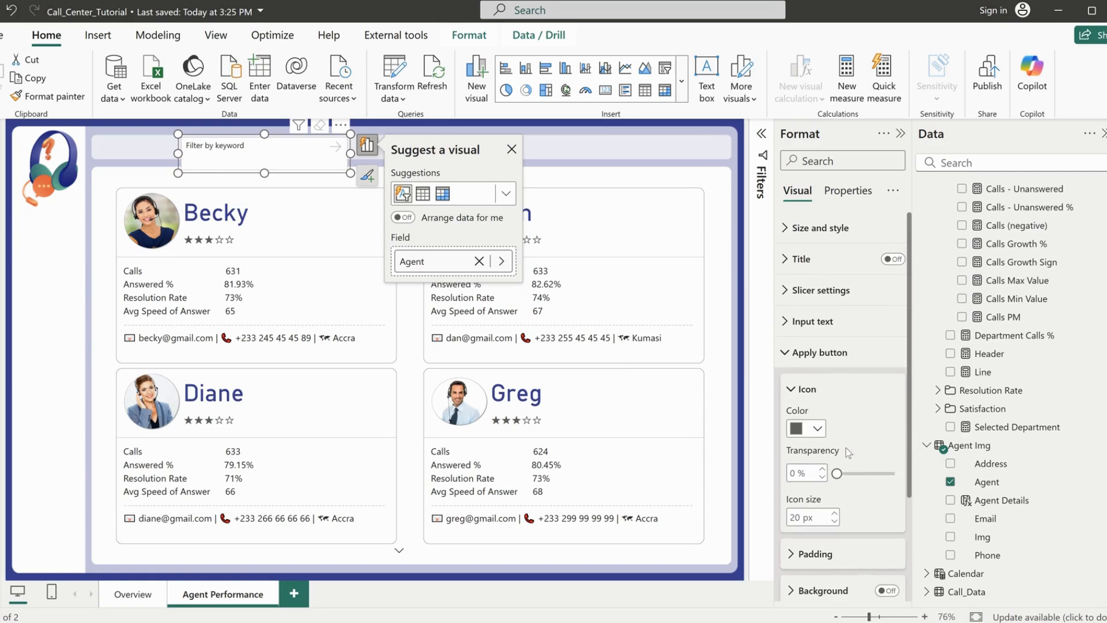
{"action": "left_click", "coordinate": [821, 349]}
{"action": "left_click", "coordinate": [817, 322]}
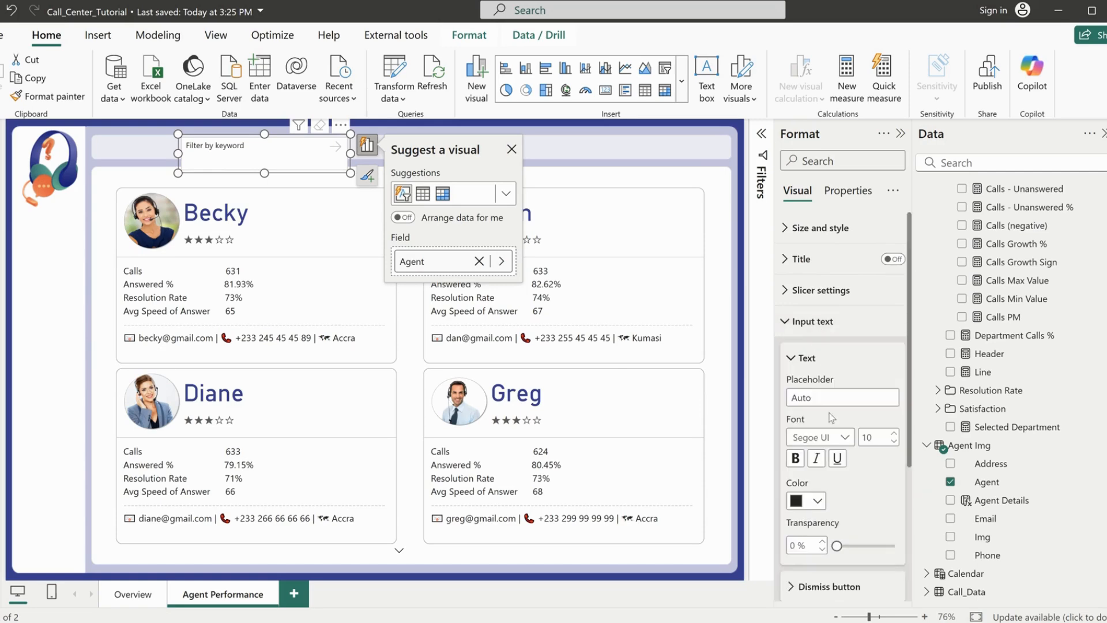
{"action": "scroll", "coordinate": [842, 455], "scroll_direction": "down", "scroll_amount": 3}
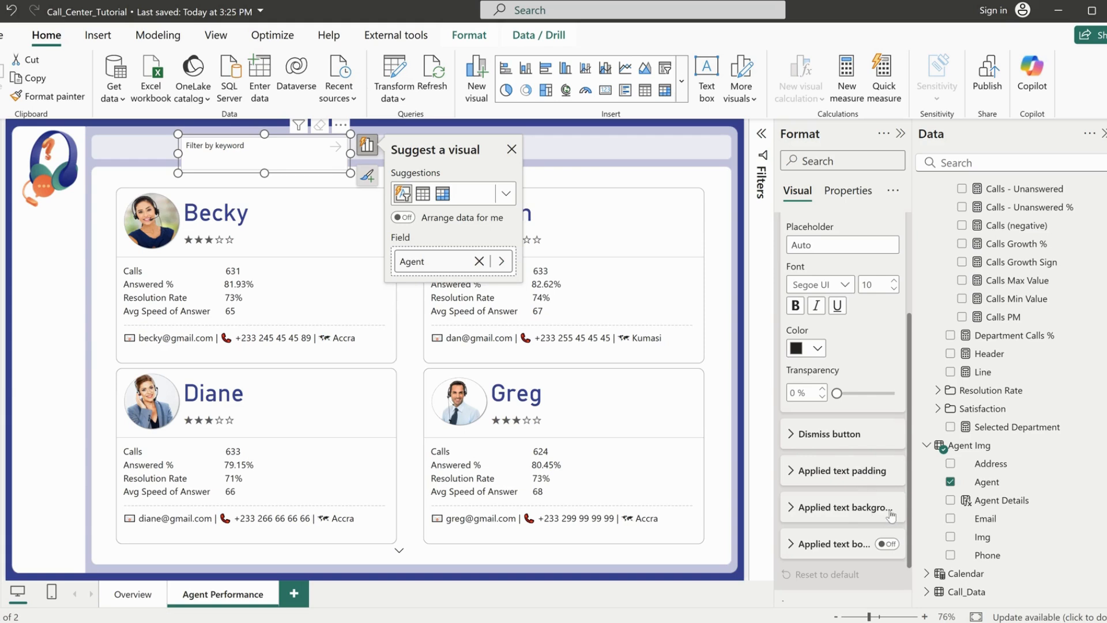
{"action": "scroll", "coordinate": [829, 406], "scroll_direction": "up", "scroll_amount": 3}
{"action": "left_click", "coordinate": [819, 329]}
{"action": "left_click", "coordinate": [823, 293]}
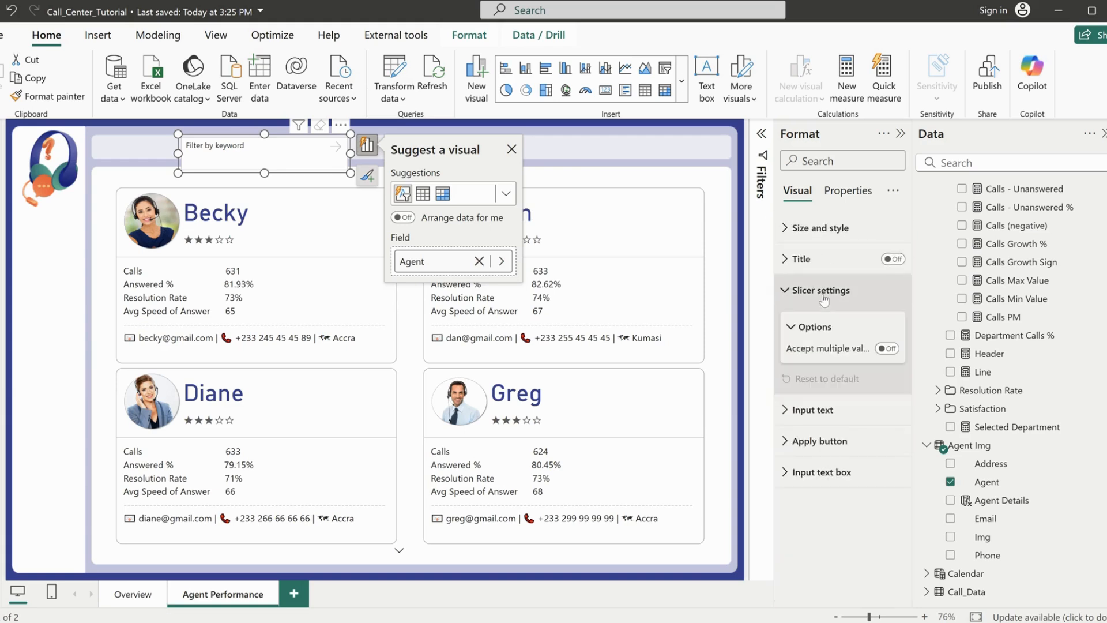
{"action": "left_click", "coordinate": [887, 348]}
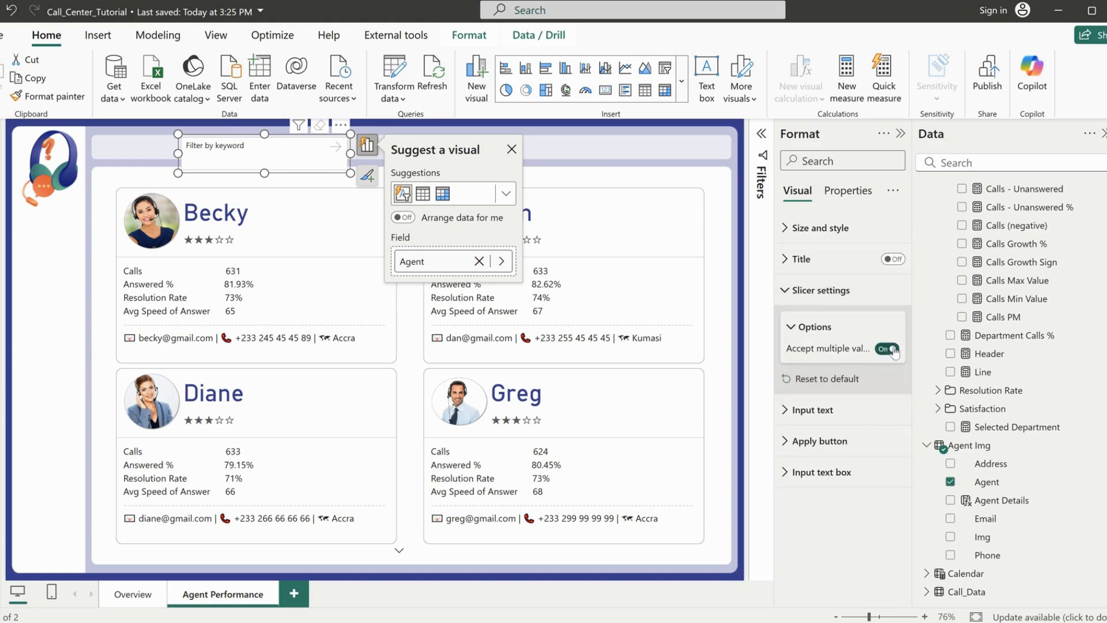
Filter the agent cards by two agents' names in the text slicer
{"action": "left_click", "coordinate": [253, 153]}
{"action": "type", "text": "jim"}
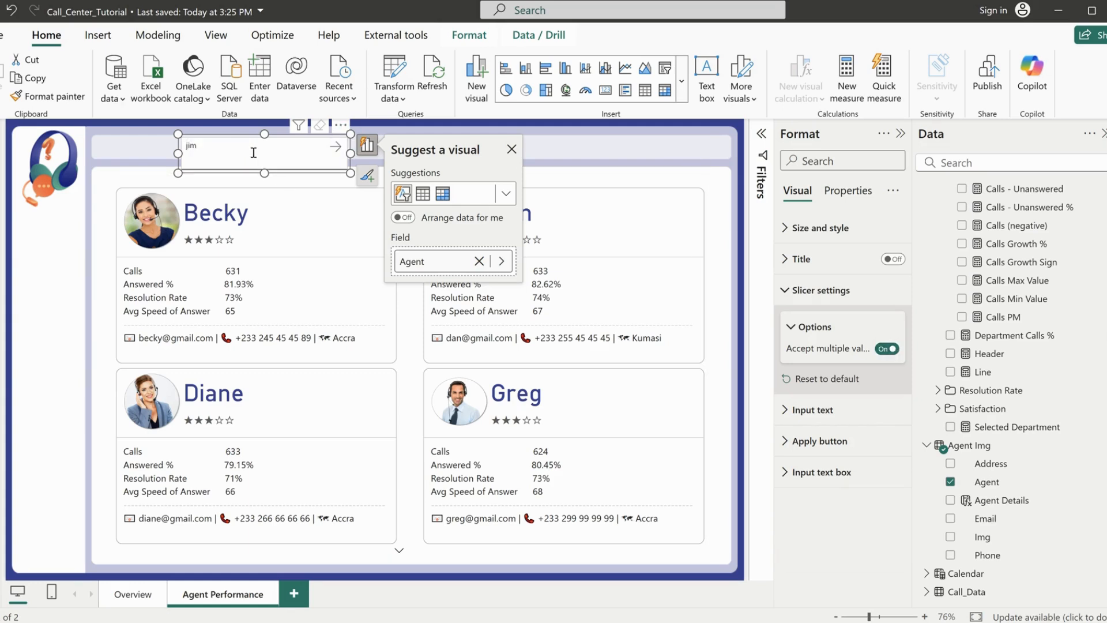
{"action": "key", "text": "Return"}
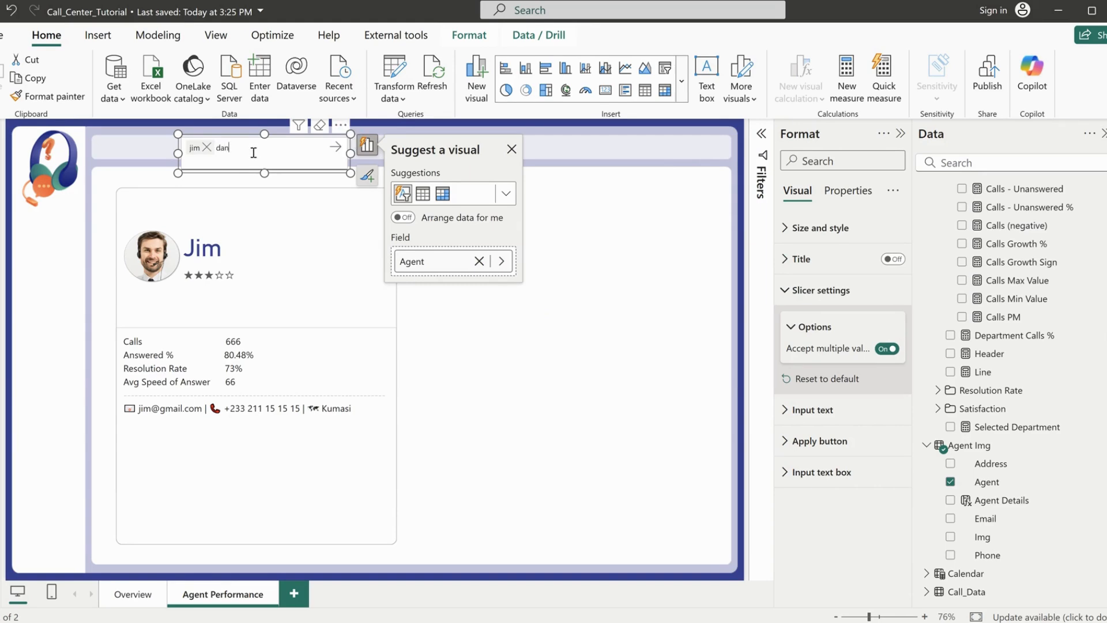
{"action": "type", "text": "dan"}
{"action": "key", "text": "Return"}
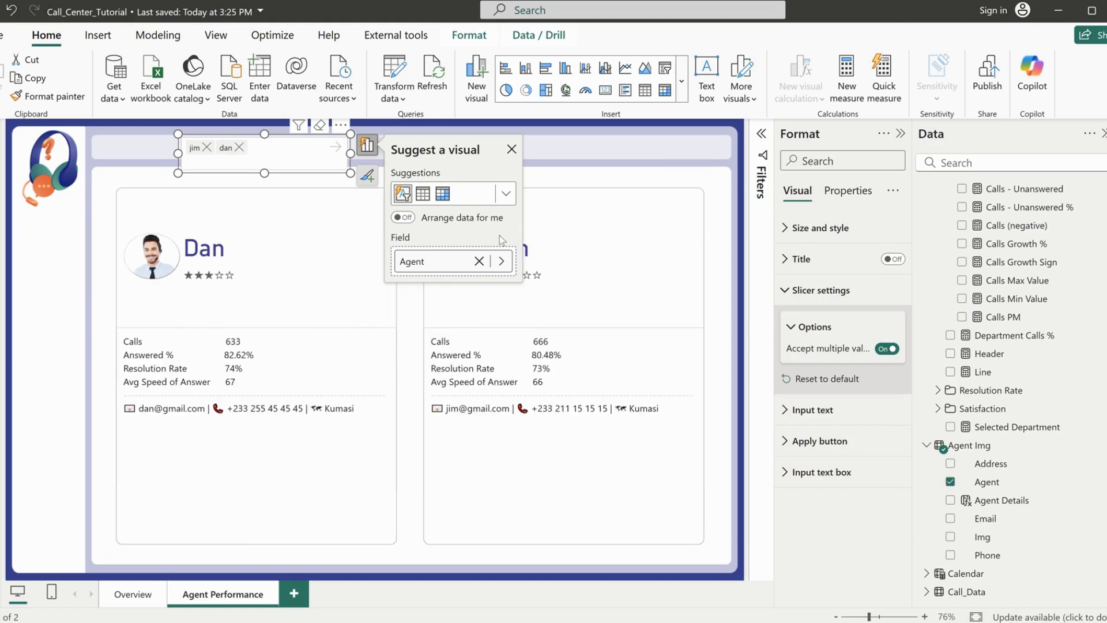
Remove the first agent's name from the text slicer and clear its remaining selection
{"action": "left_click", "coordinate": [511, 149]}
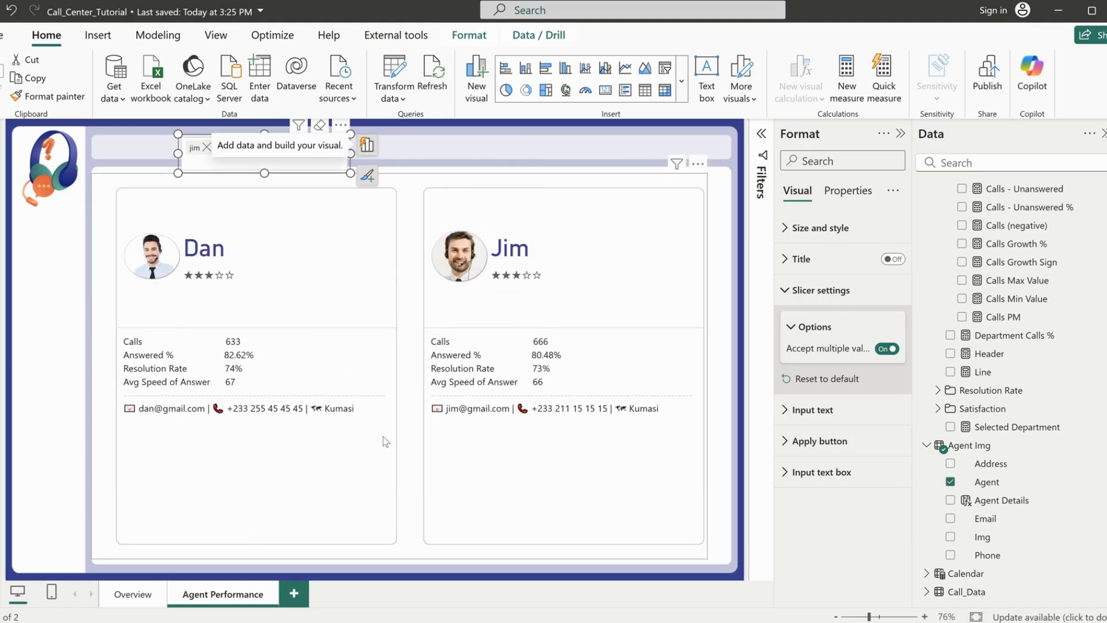
{"action": "left_click", "coordinate": [244, 166]}
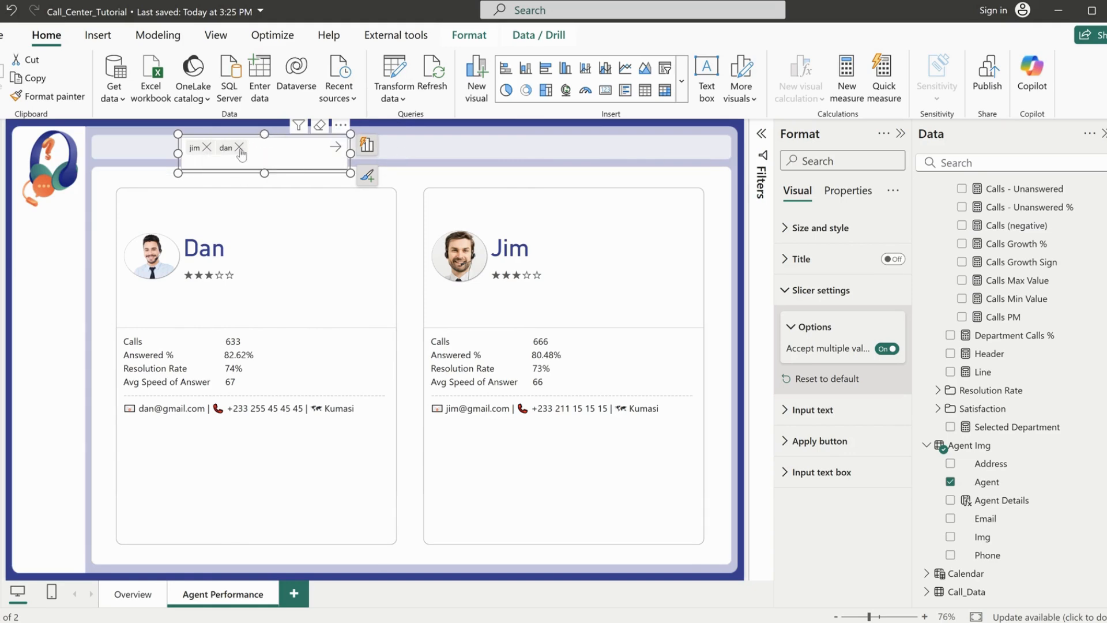
{"action": "left_click", "coordinate": [207, 148]}
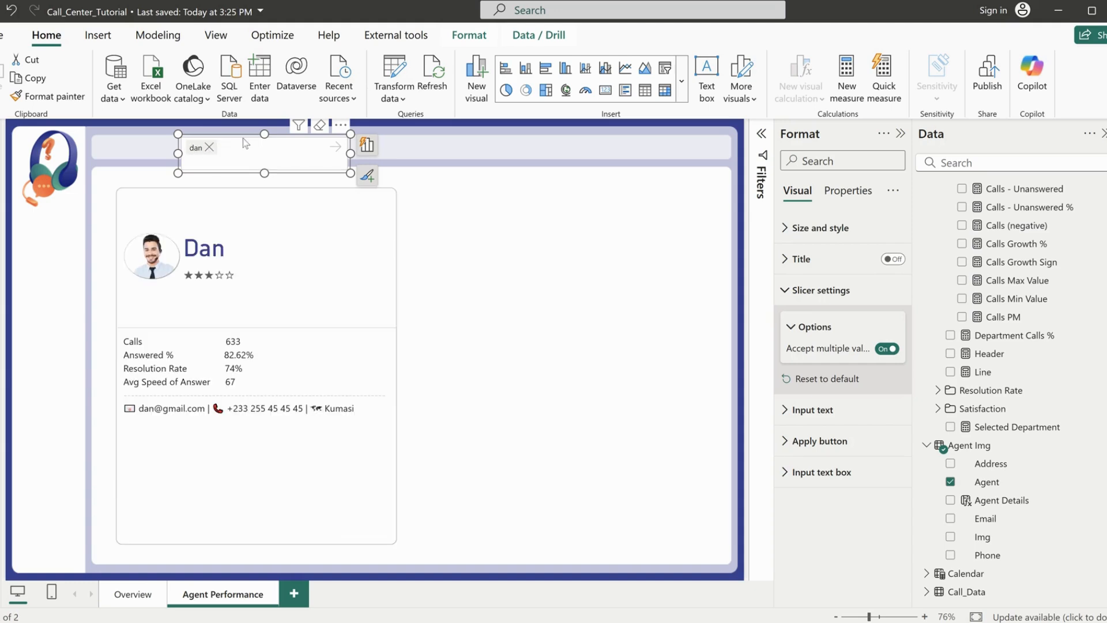
{"action": "left_click", "coordinate": [320, 126]}
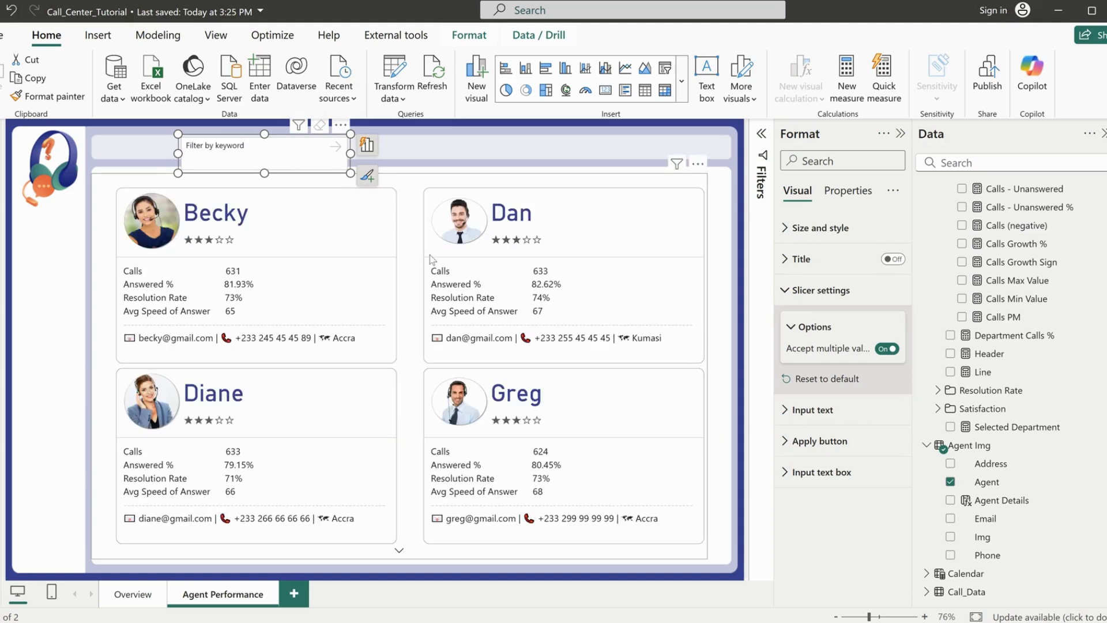
{"action": "left_click", "coordinate": [448, 148]}
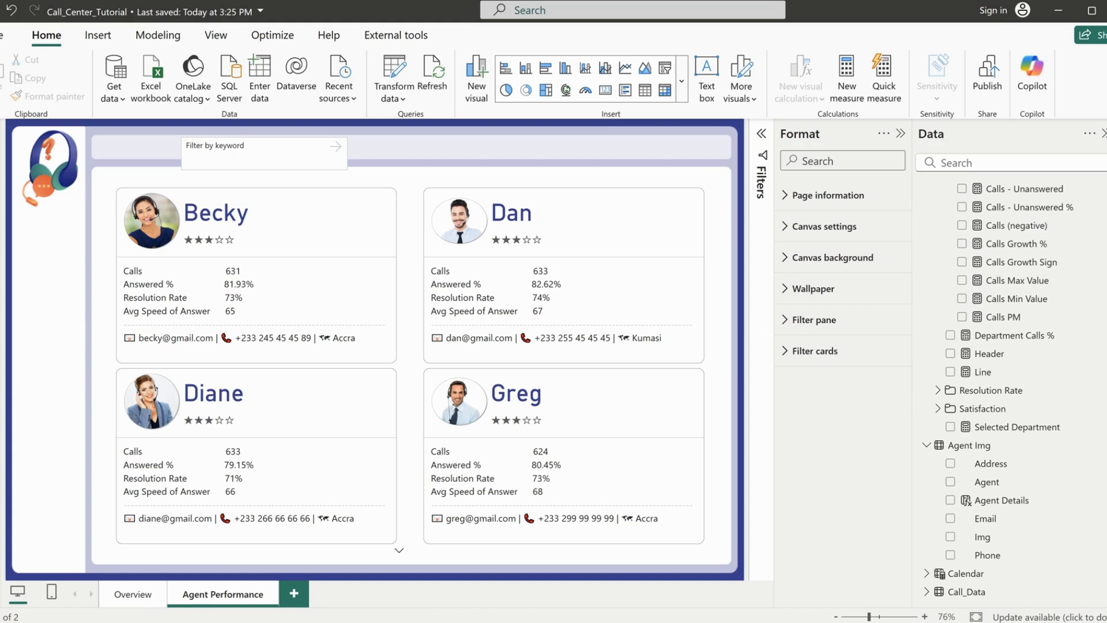
Copy the agent cards visual from the Agent Performance page onto the Overview page
{"action": "left_click", "coordinate": [401, 183]}
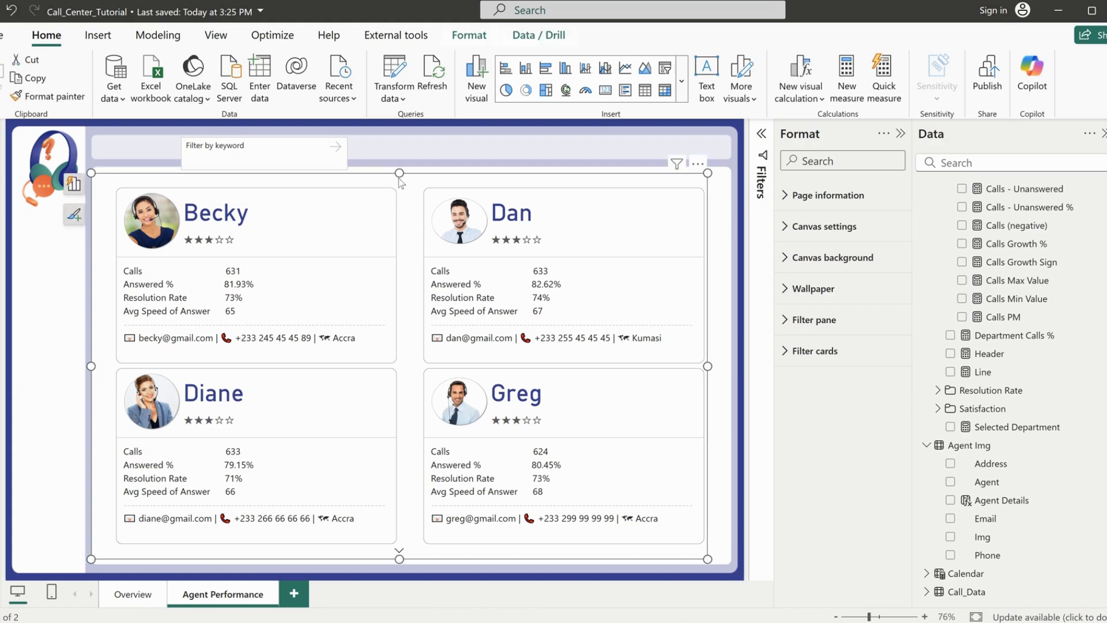
{"action": "left_click", "coordinate": [133, 593]}
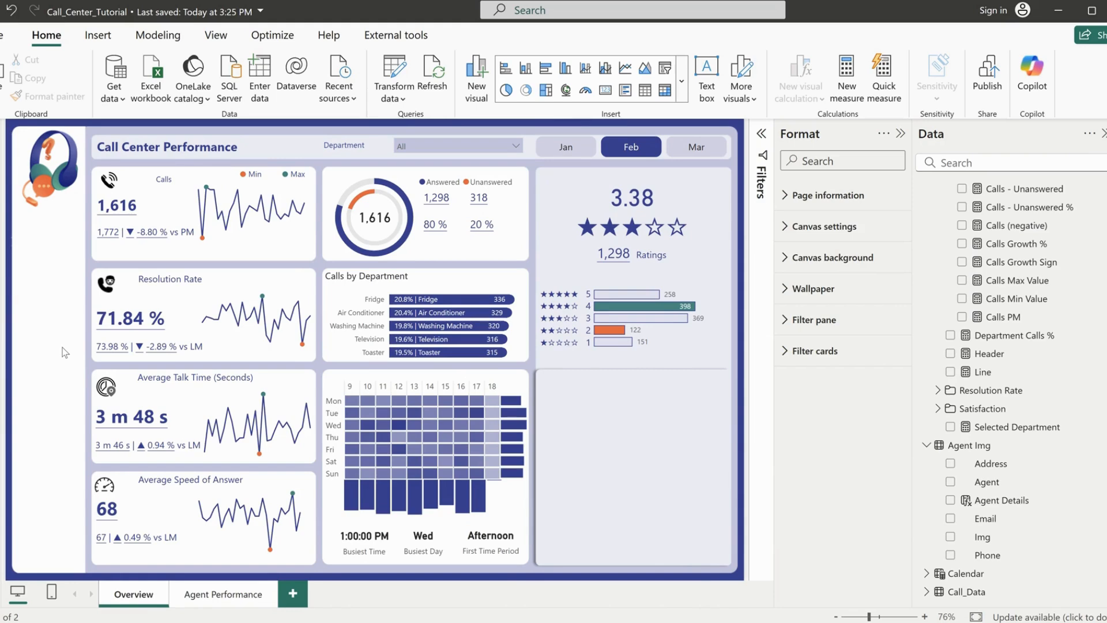
{"action": "key", "text": "ctrl+v"}
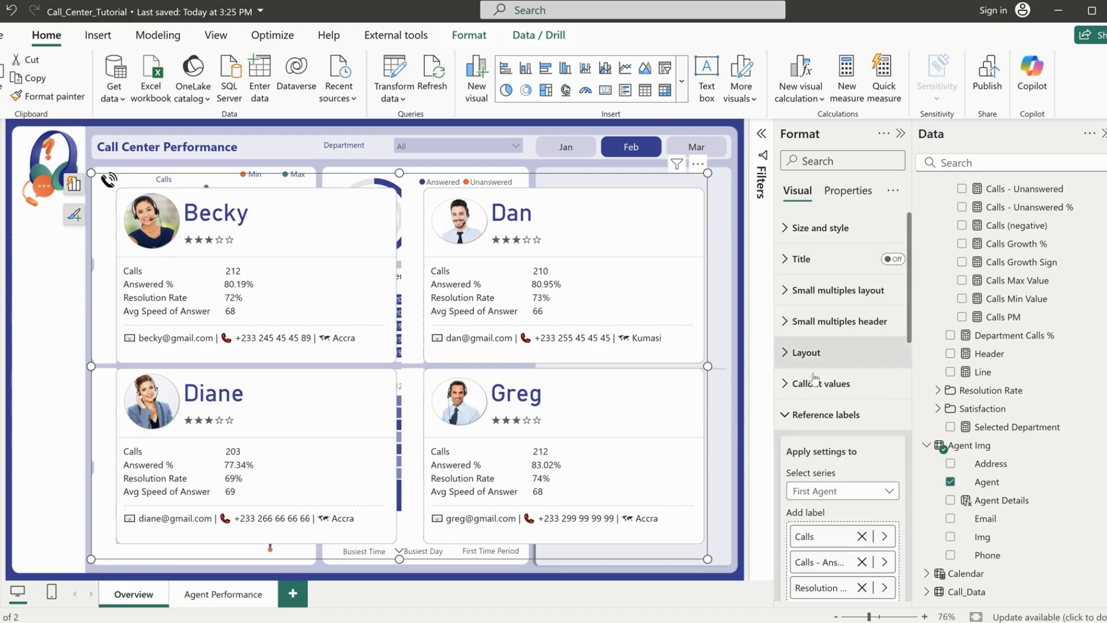
Set the Agent filter on the copied cards visual to Top N, showing the top 1 item
{"action": "left_click", "coordinate": [837, 415]}
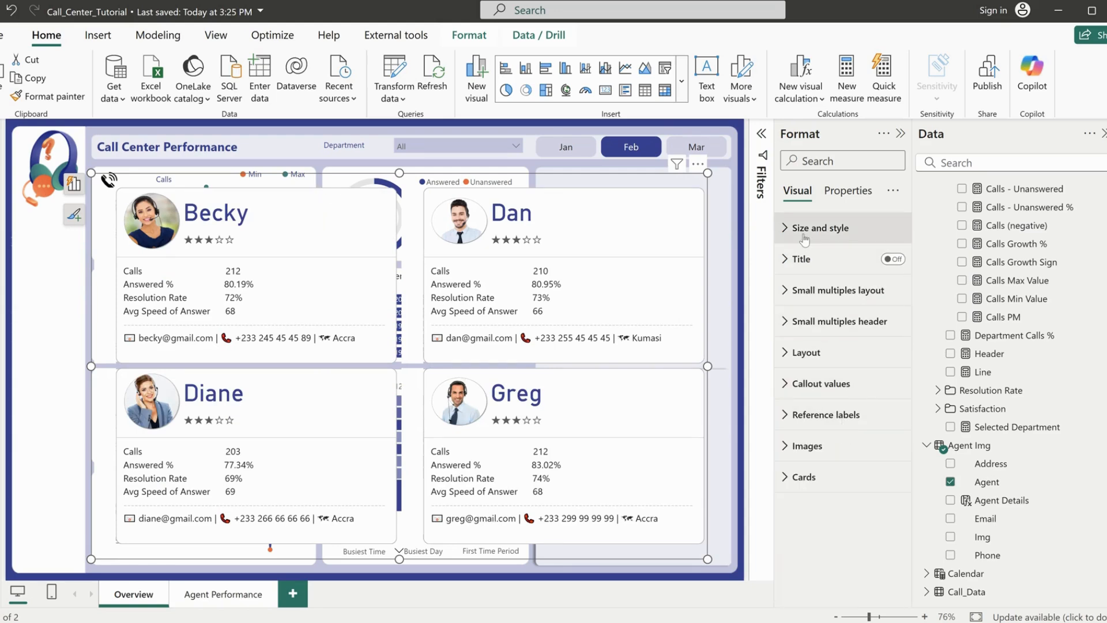
{"action": "left_click", "coordinate": [760, 138]}
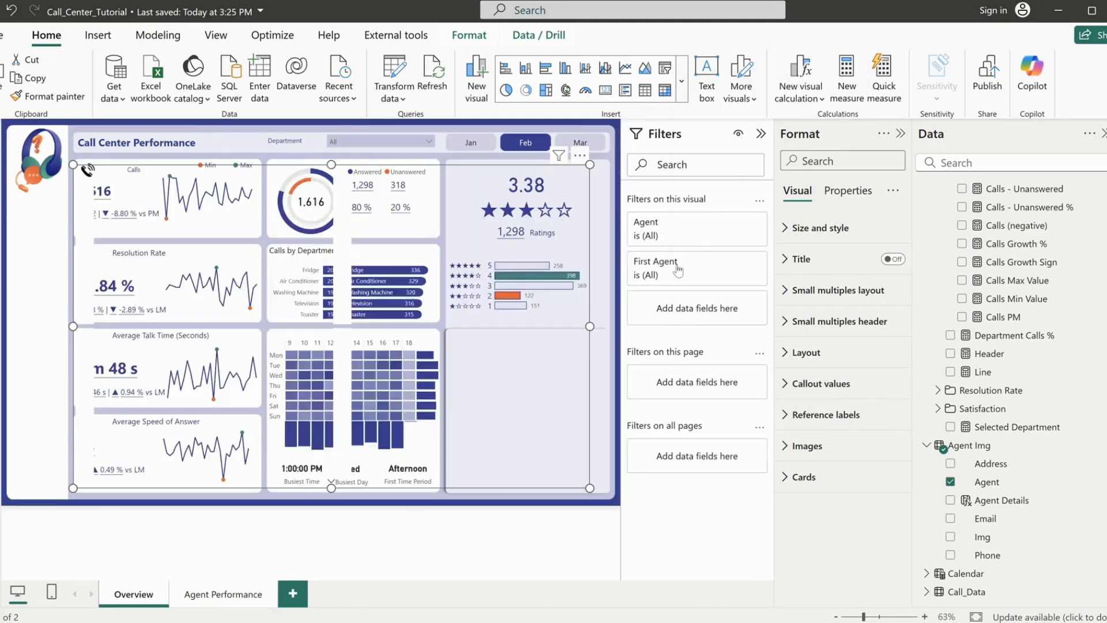
{"action": "left_click", "coordinate": [678, 266]}
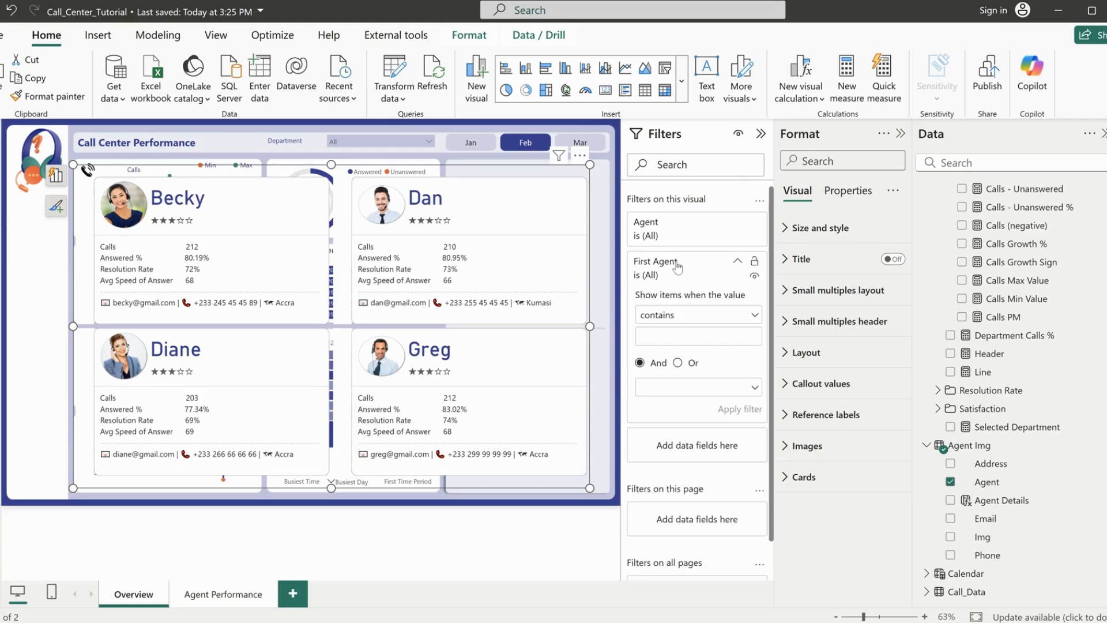
{"action": "left_click", "coordinate": [667, 316]}
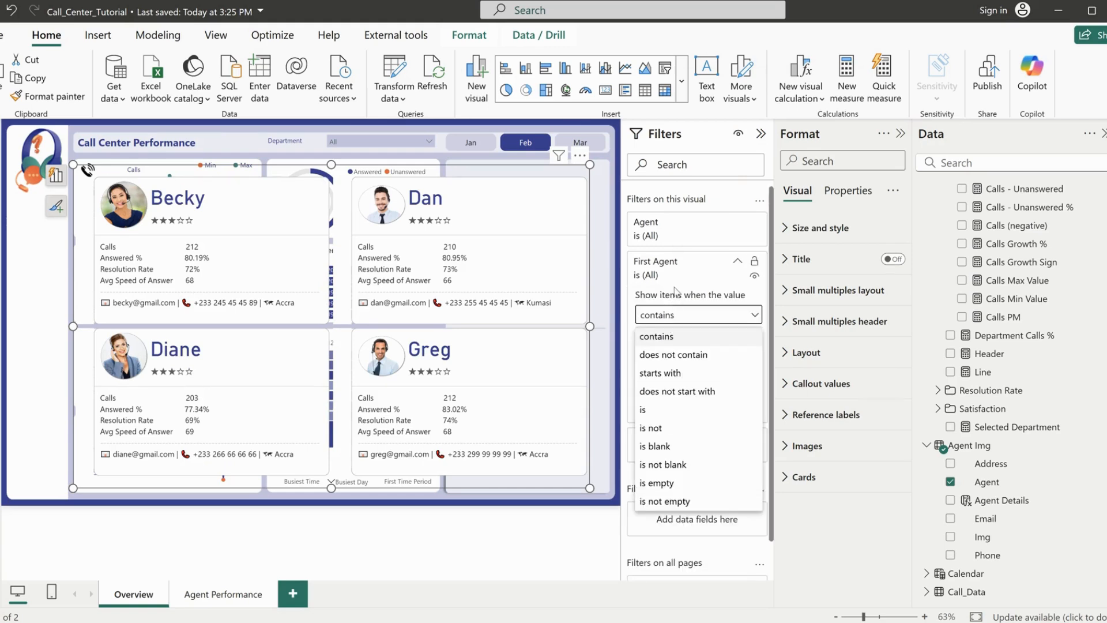
{"action": "left_click", "coordinate": [672, 231]}
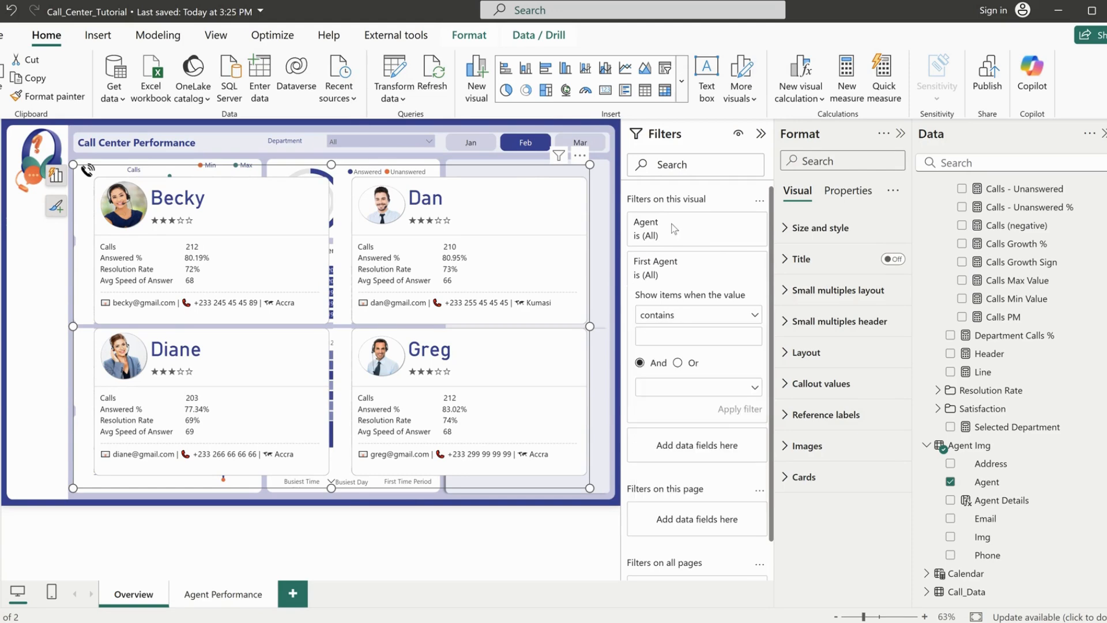
{"action": "left_click", "coordinate": [672, 230]}
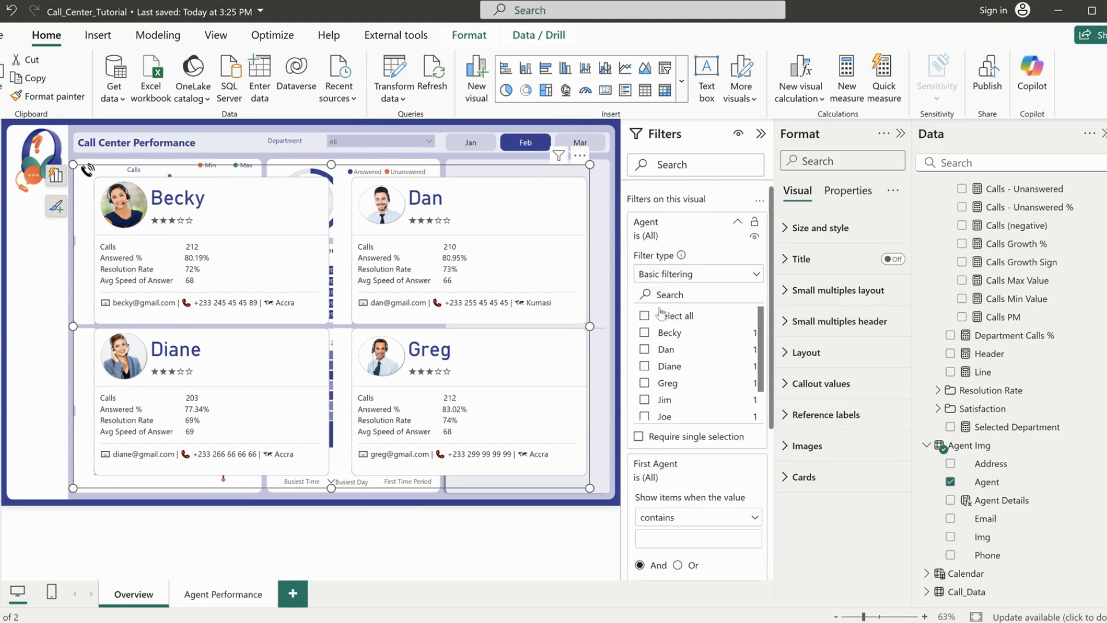
{"action": "left_click", "coordinate": [683, 279]}
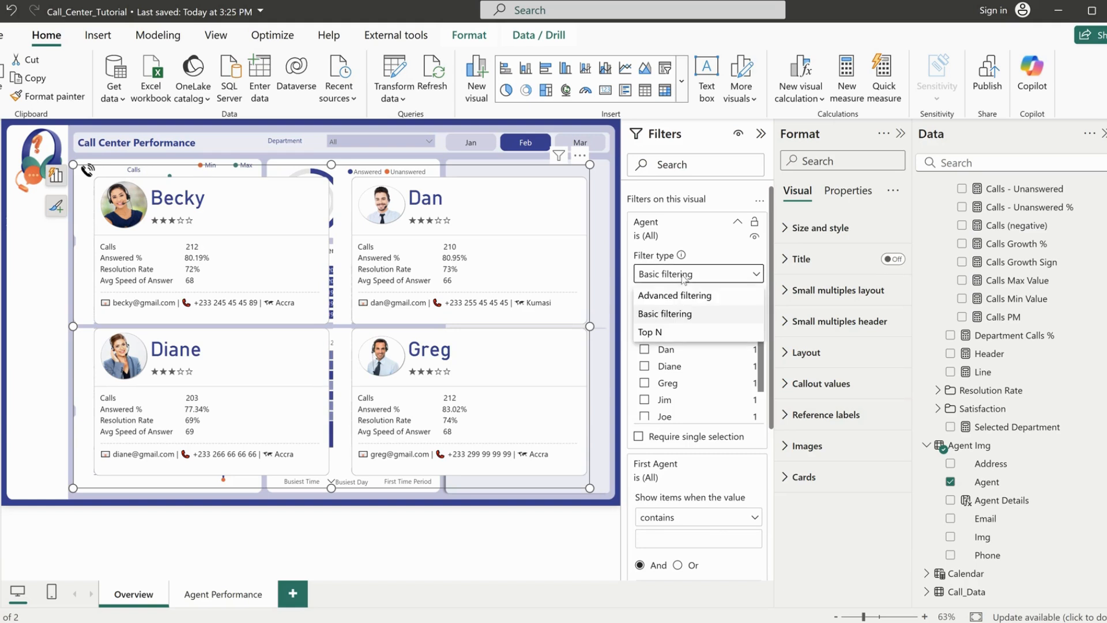
{"action": "left_click", "coordinate": [652, 332]}
{"action": "left_click", "coordinate": [730, 314]}
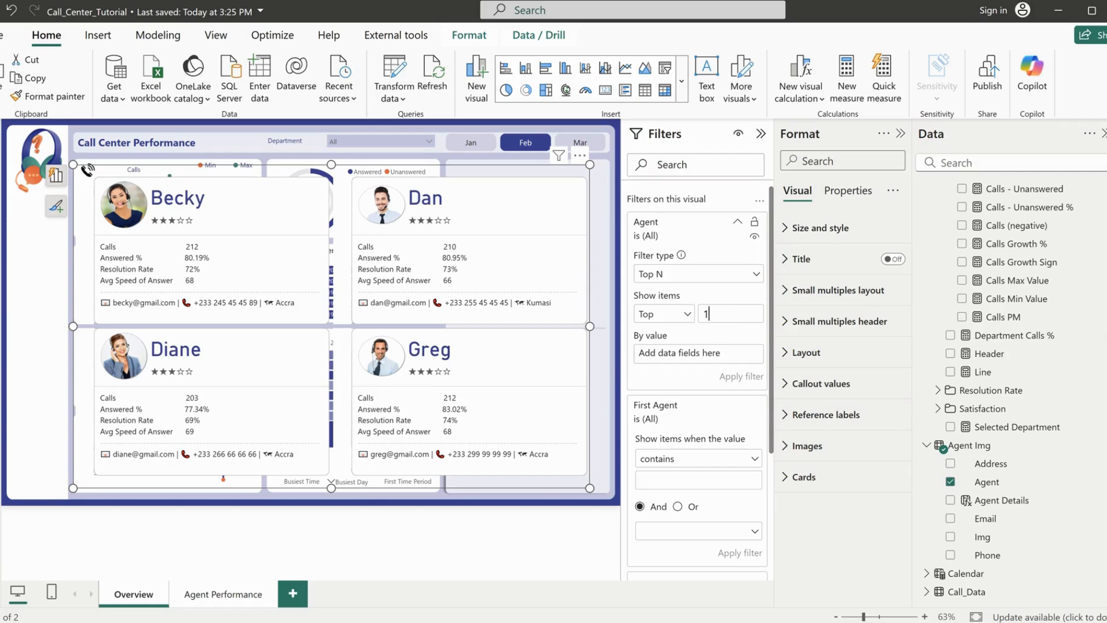
Use the Avg Satisfaction measure as the ranking value of the Top N agent filter and apply the filter
{"action": "scroll", "coordinate": [1039, 380], "scroll_direction": "up", "scroll_amount": 6}
{"action": "scroll", "coordinate": [1040, 381], "scroll_direction": "down", "scroll_amount": 5}
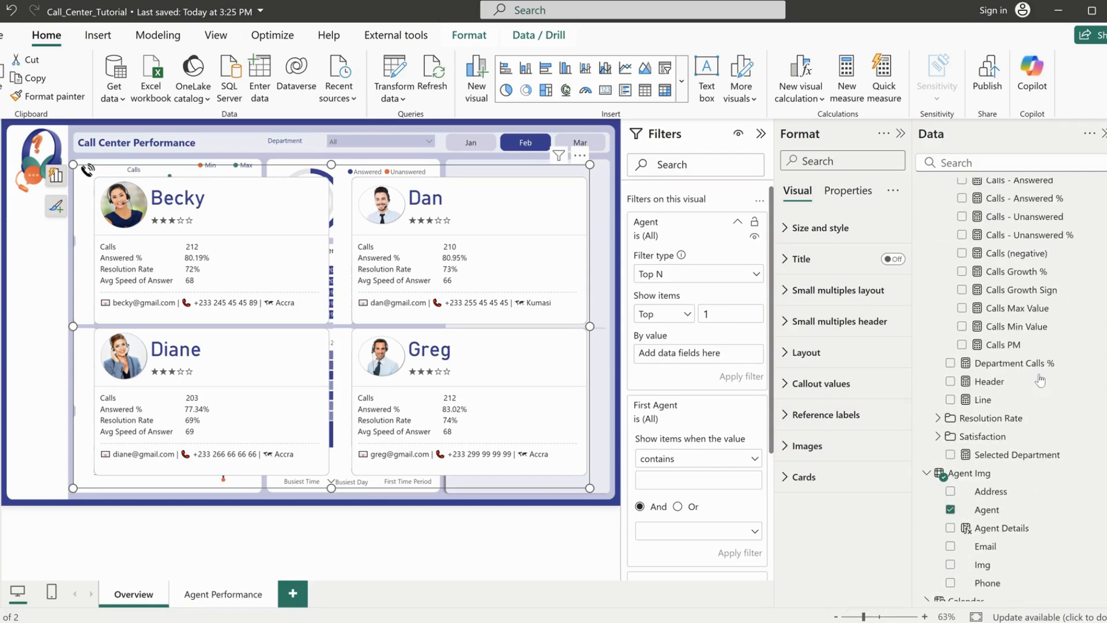
{"action": "scroll", "coordinate": [1040, 380], "scroll_direction": "down", "scroll_amount": 1}
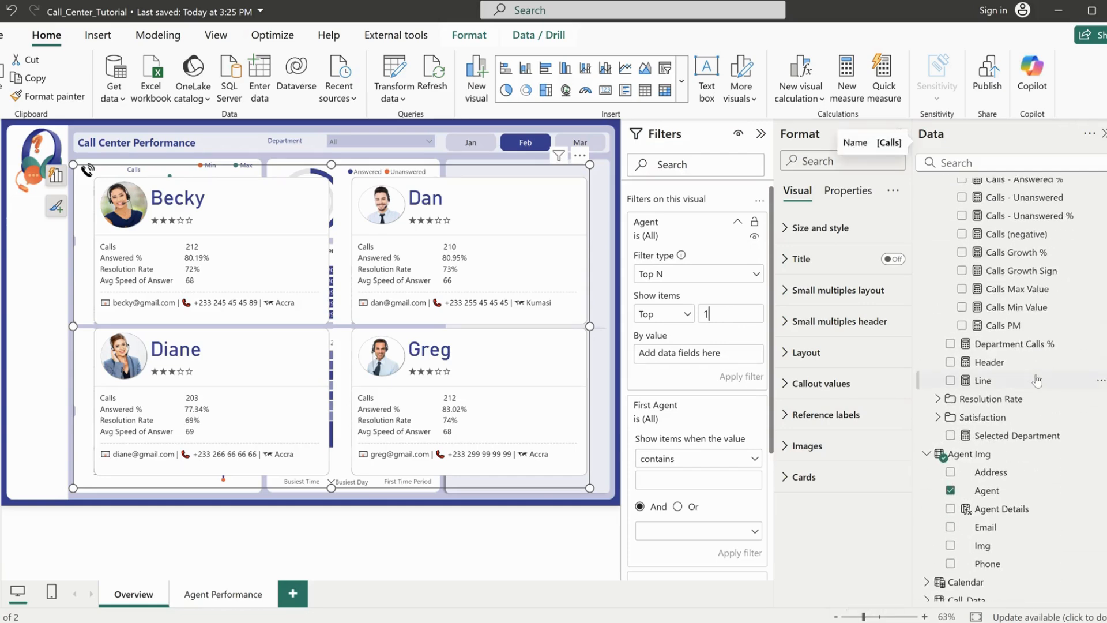
{"action": "left_click", "coordinate": [937, 417]}
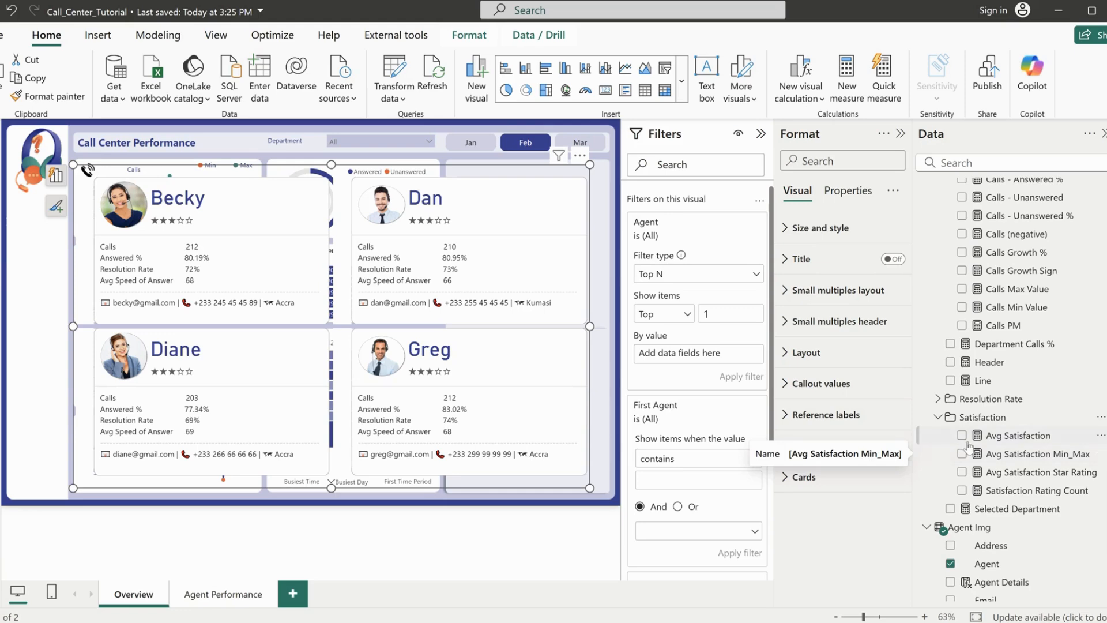
{"action": "left_click_drag", "start_coordinate": [996, 439], "coordinate": [709, 354]}
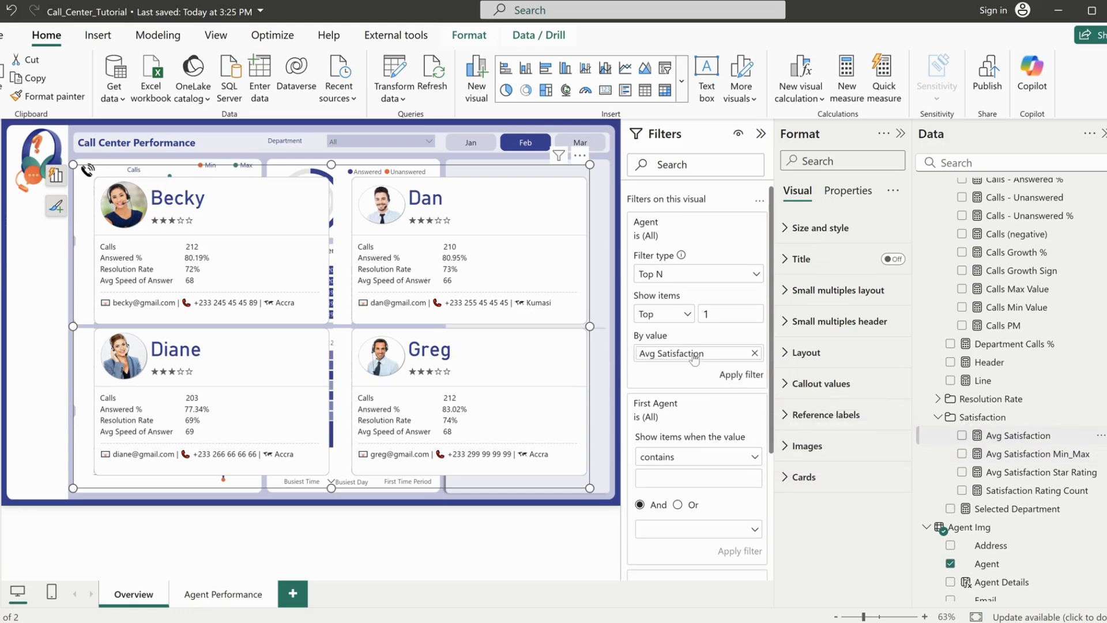
{"action": "left_click", "coordinate": [737, 376]}
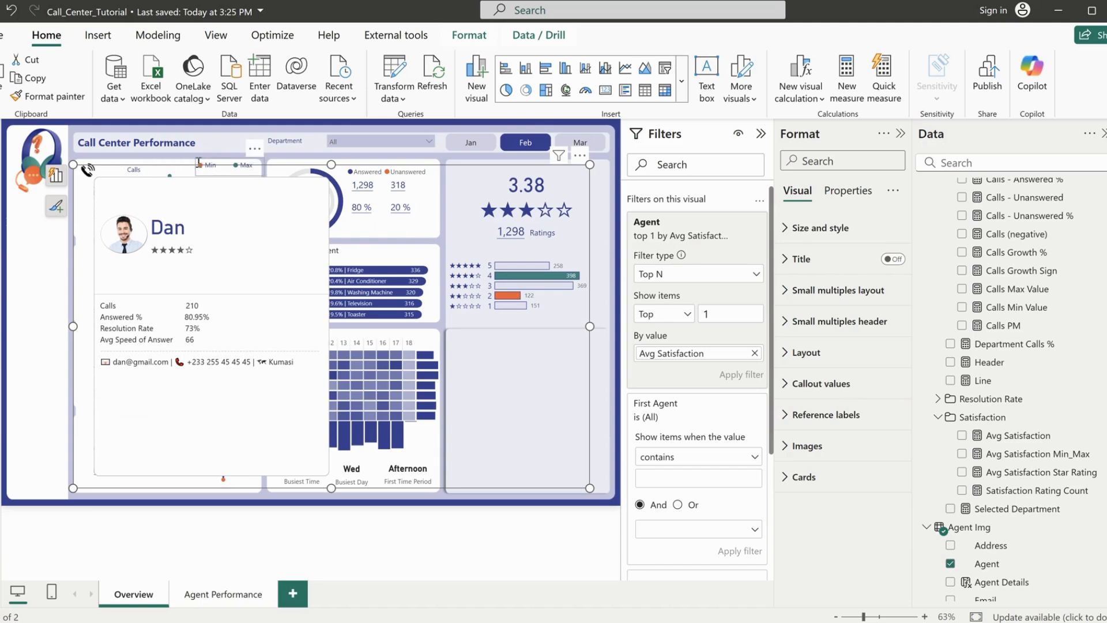
Reduce the agent card visual's size on the canvas and set its maximum cards shown to 1
{"action": "left_click_drag", "start_coordinate": [73, 165], "coordinate": [85, 172]}
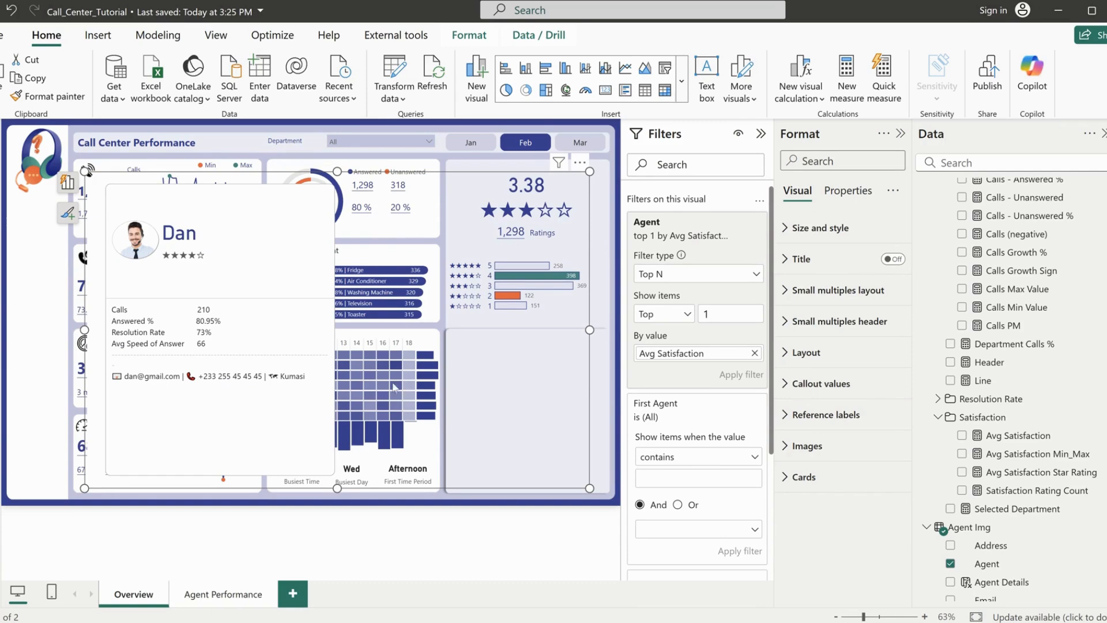
{"action": "left_click", "coordinate": [761, 136]}
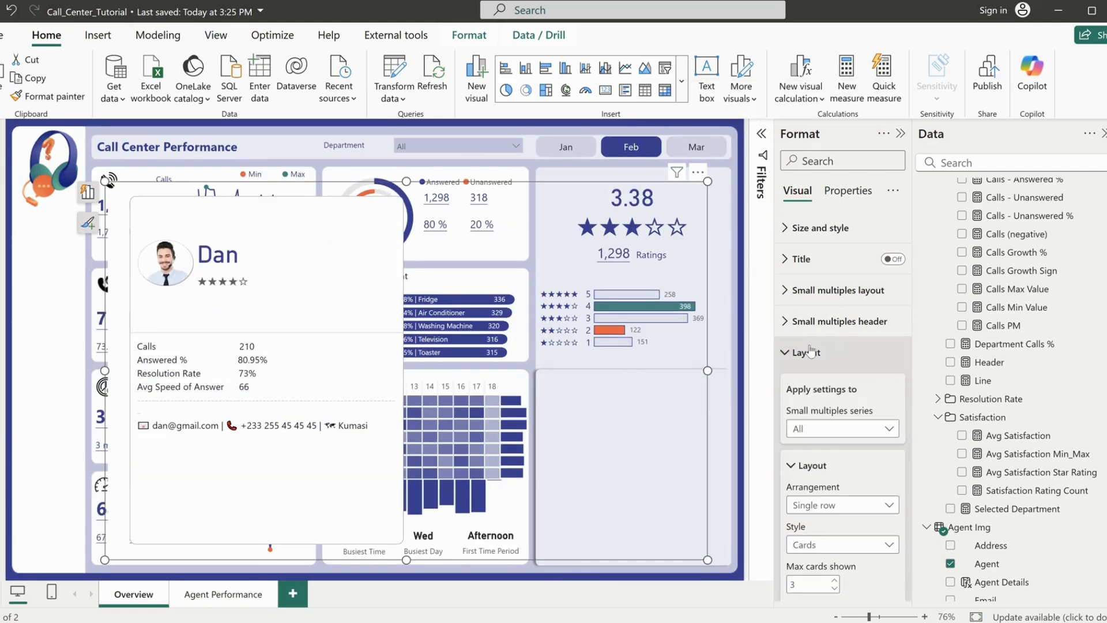
{"action": "left_click", "coordinate": [812, 352]}
{"action": "scroll", "coordinate": [813, 369], "scroll_direction": "down", "scroll_amount": 3}
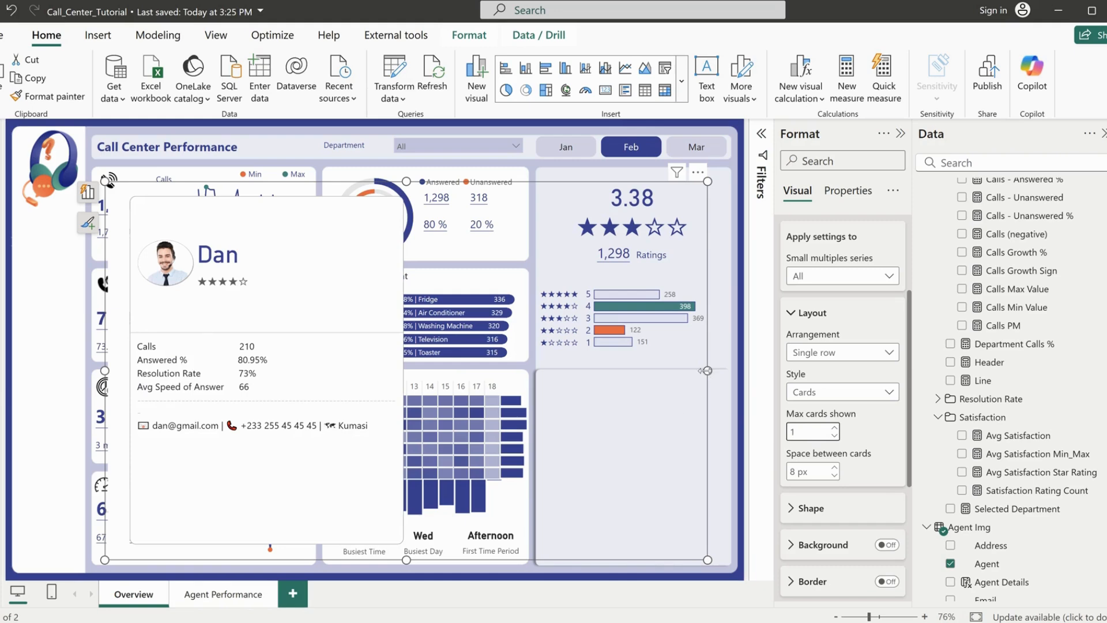
{"action": "left_click_drag", "start_coordinate": [703, 370], "coordinate": [565, 370]}
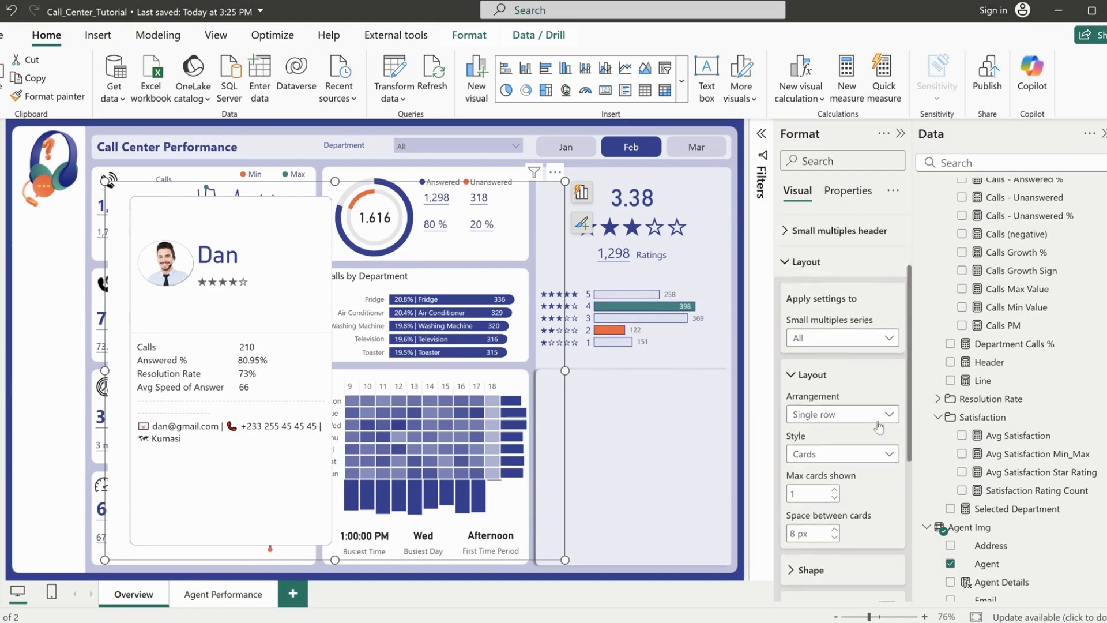
Set the small multiples grid of the agent card visual to 1 row and 1 column
{"action": "left_click", "coordinate": [839, 290]}
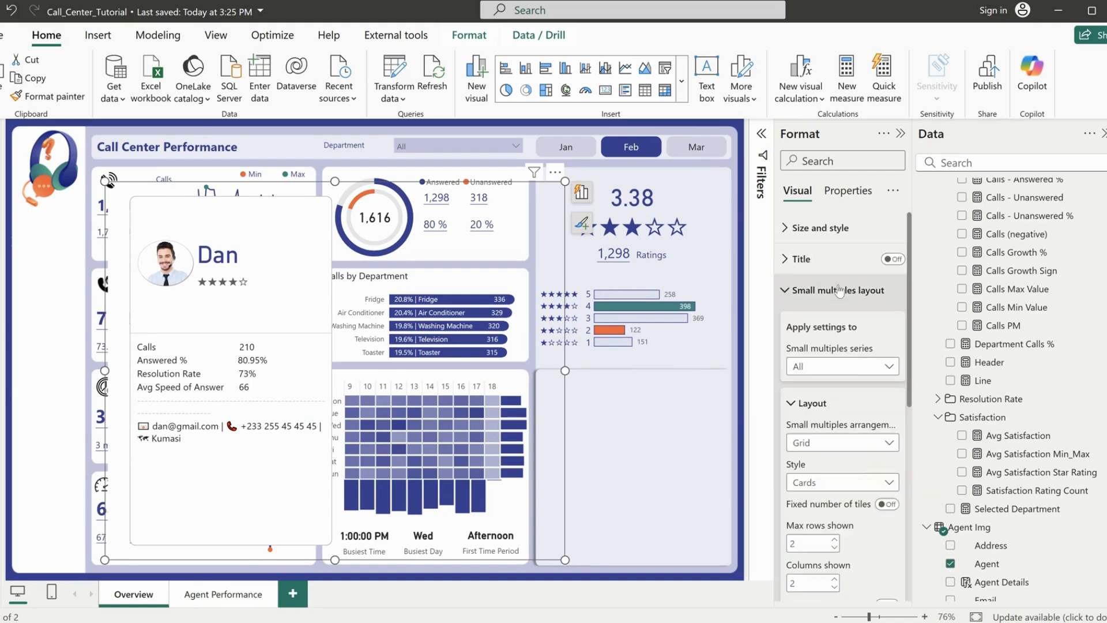
{"action": "scroll", "coordinate": [818, 312], "scroll_direction": "down", "scroll_amount": 4}
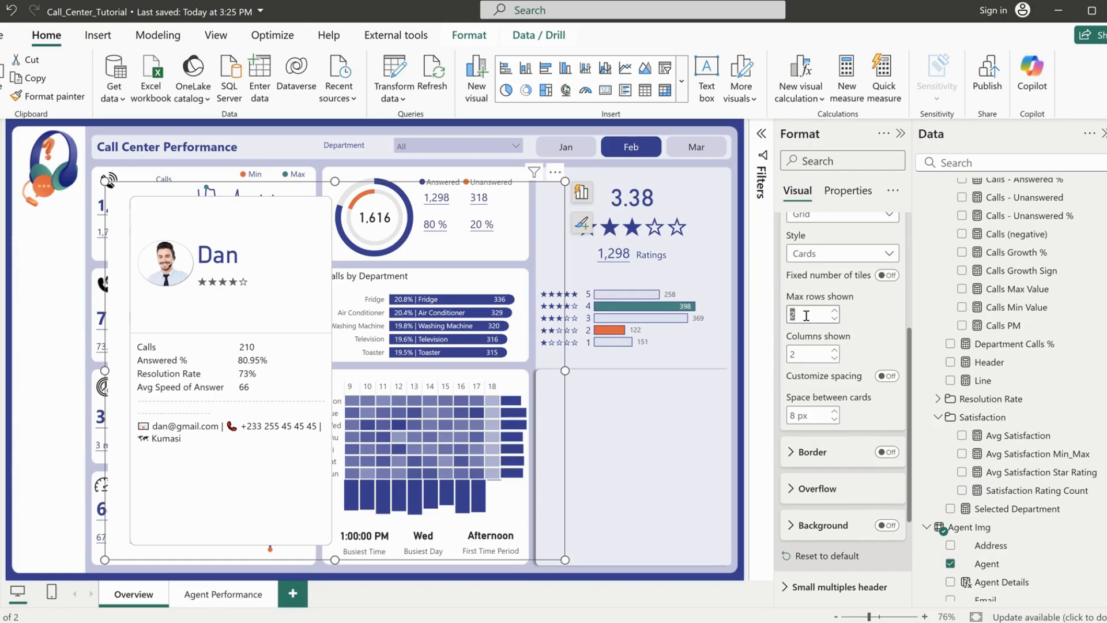
{"action": "type", "text": "1"}
{"action": "double_click", "coordinate": [801, 354]}
{"action": "type", "text": "1"}
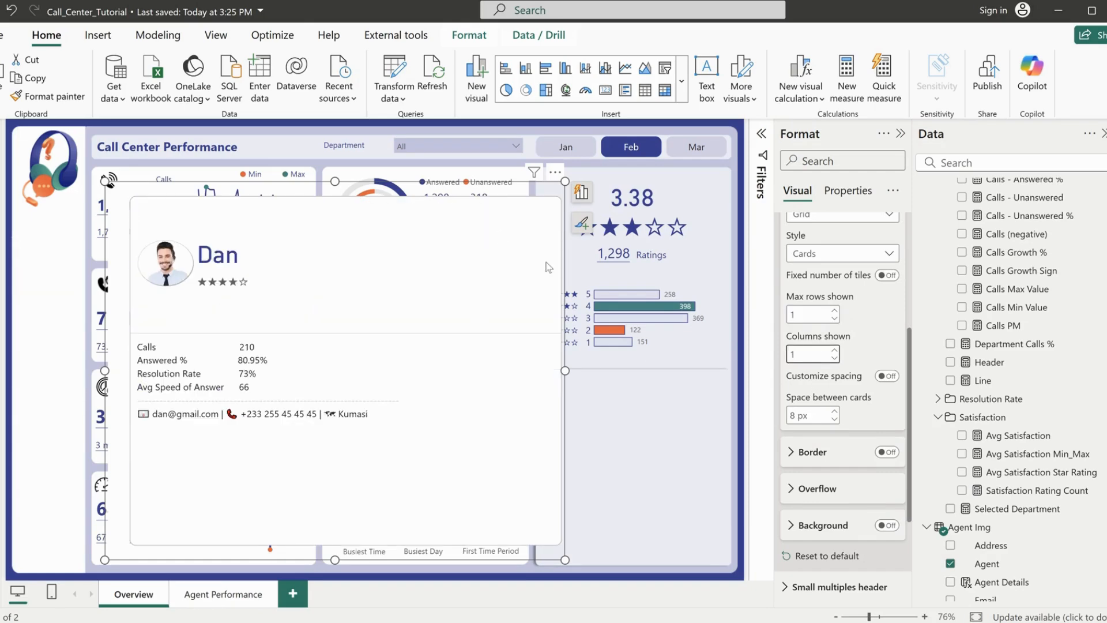
Shrink the agent card visual to about 374 wide by 375 high and place it over the empty panel below the ratings
{"action": "left_click_drag", "start_coordinate": [564, 370], "coordinate": [411, 370]}
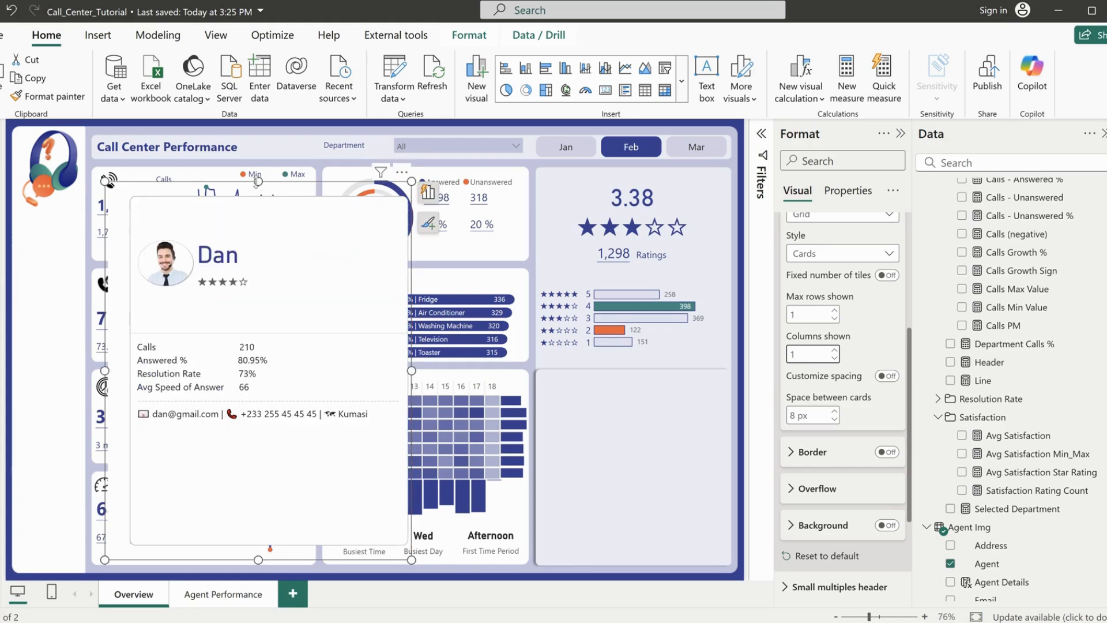
{"action": "left_click_drag", "start_coordinate": [258, 182], "coordinate": [258, 343]}
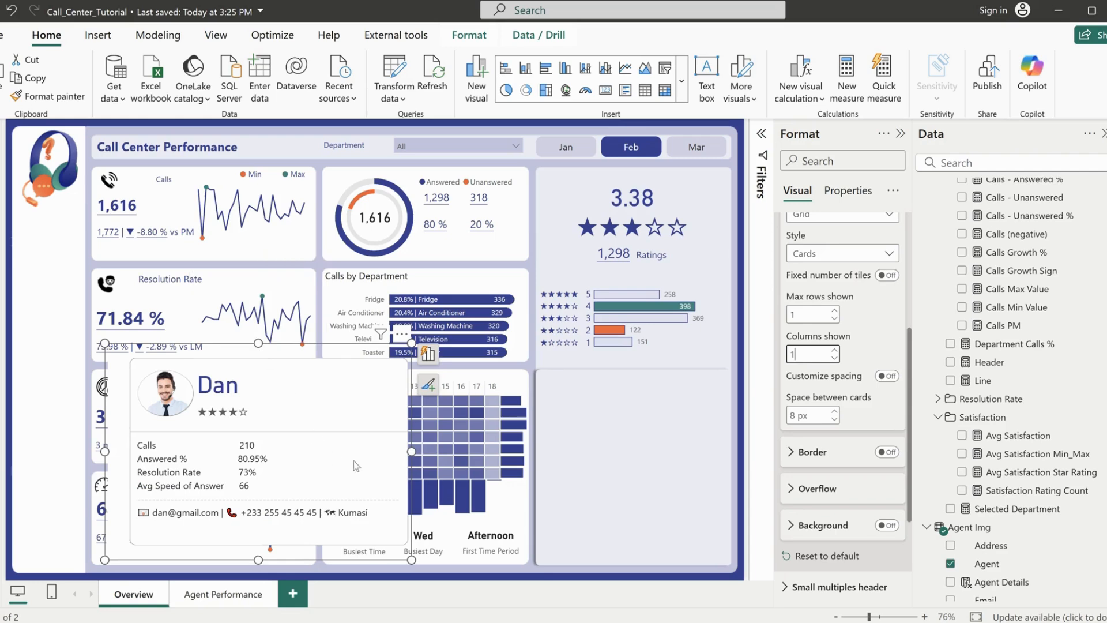
{"action": "left_click_drag", "start_coordinate": [410, 451], "coordinate": [321, 453]}
{"action": "left_click_drag", "start_coordinate": [216, 355], "coordinate": [620, 372]}
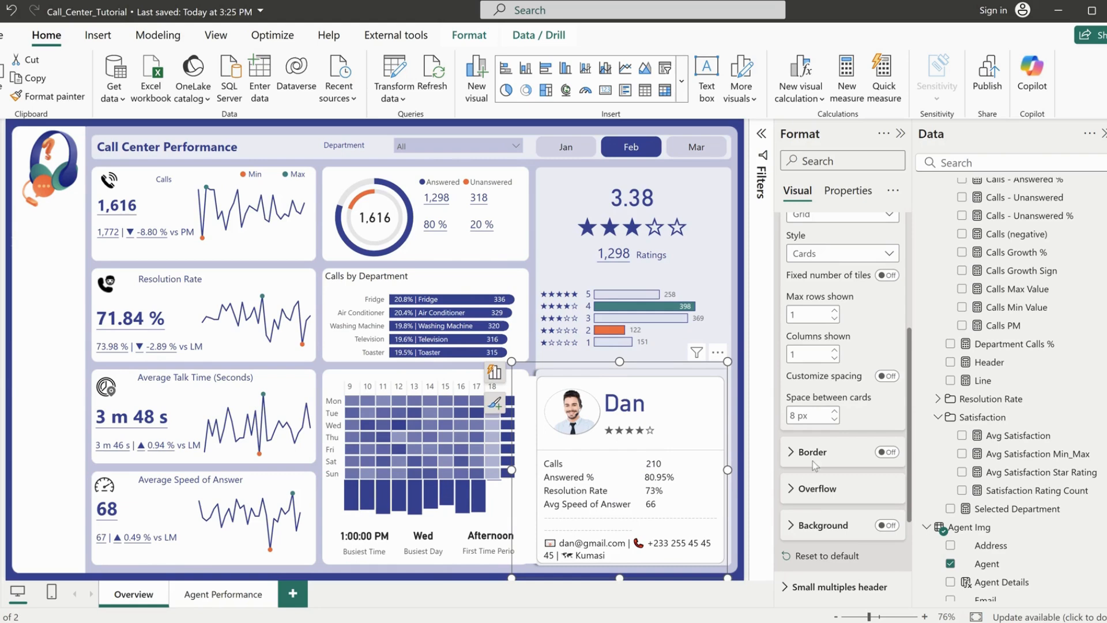
Turn off the overall background of the agent card visual
{"action": "scroll", "coordinate": [818, 367], "scroll_direction": "up", "scroll_amount": 4}
{"action": "left_click", "coordinate": [818, 284]}
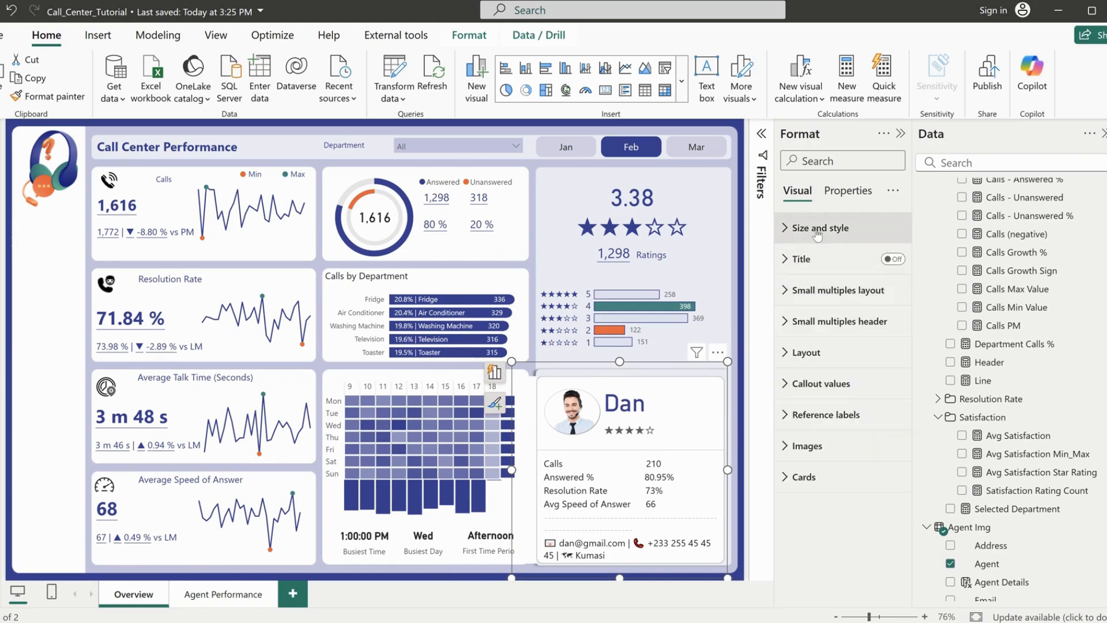
{"action": "left_click", "coordinate": [817, 224]}
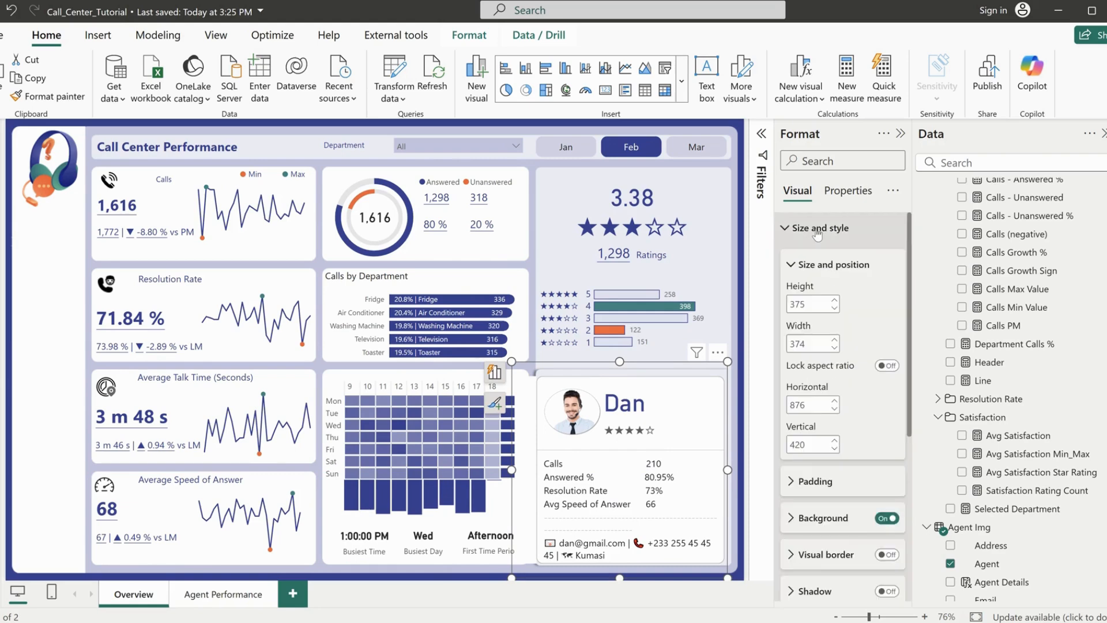
{"action": "left_click", "coordinate": [886, 518]}
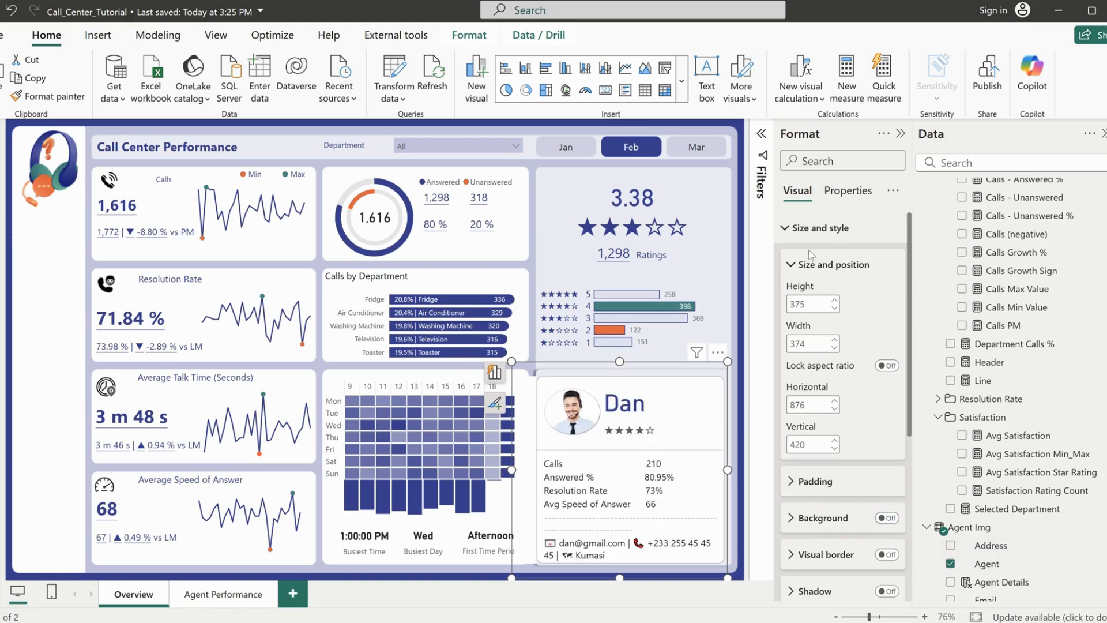
{"action": "left_click", "coordinate": [812, 228]}
Turn off the background and border of the card itself in the agent card visual
{"action": "left_click", "coordinate": [804, 477]}
{"action": "scroll", "coordinate": [819, 487], "scroll_direction": "down", "scroll_amount": 5}
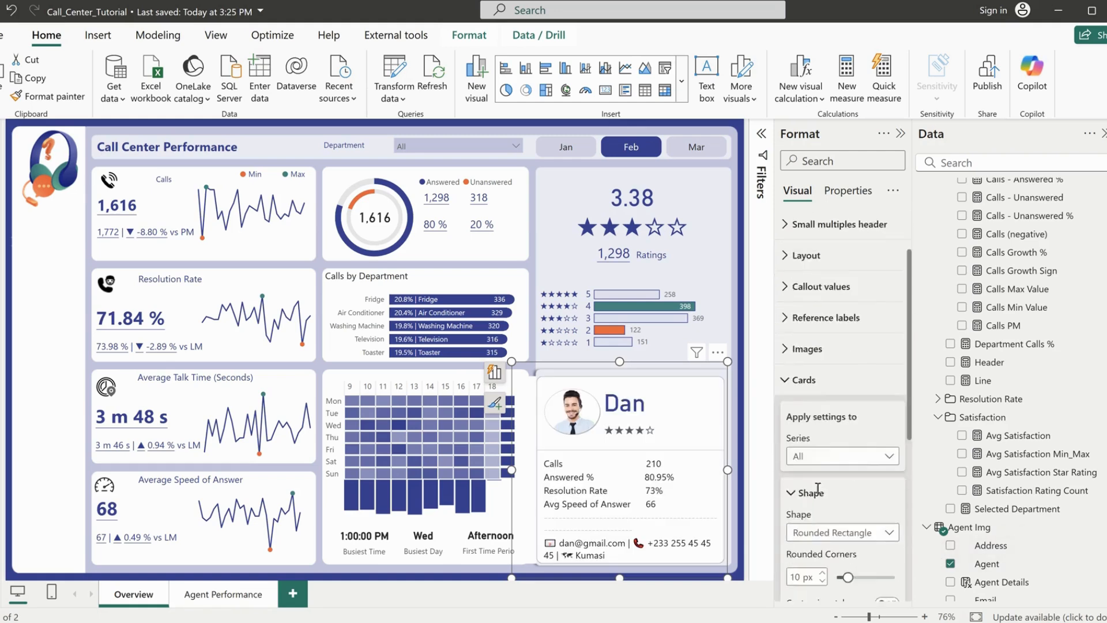
{"action": "left_click", "coordinate": [885, 428]}
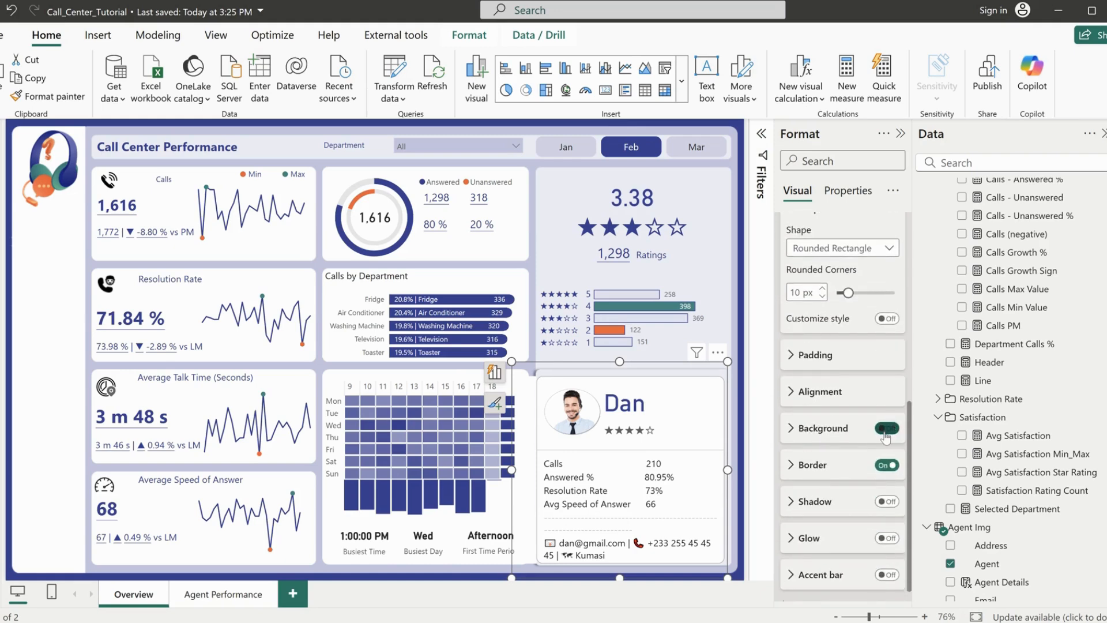
{"action": "left_click", "coordinate": [886, 429]}
{"action": "left_click", "coordinate": [884, 466]}
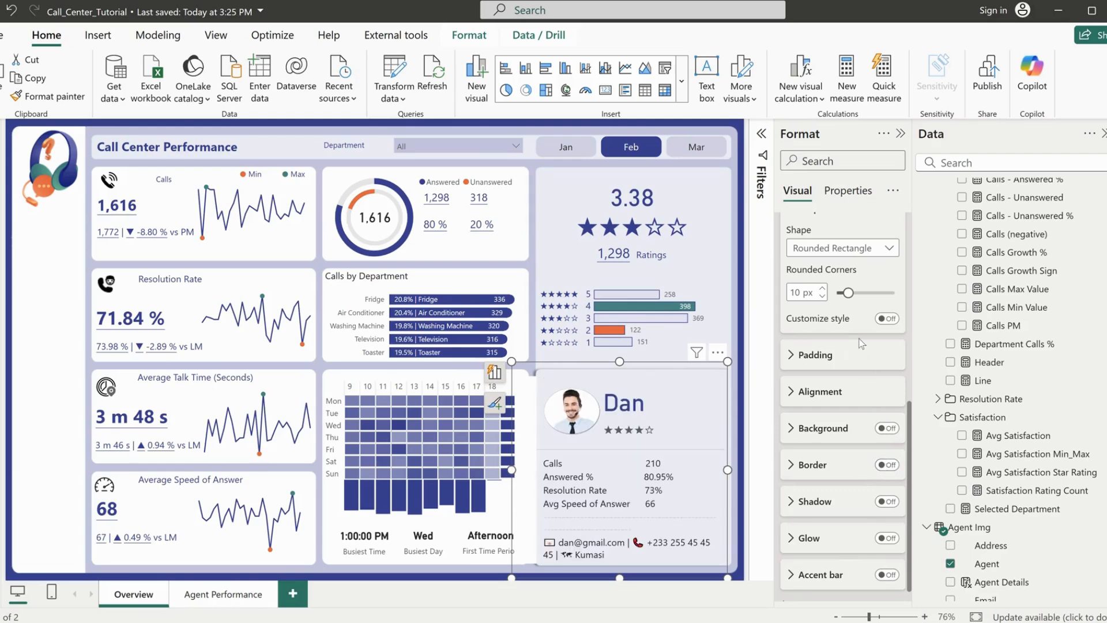
{"action": "scroll", "coordinate": [861, 344], "scroll_direction": "up", "scroll_amount": 8}
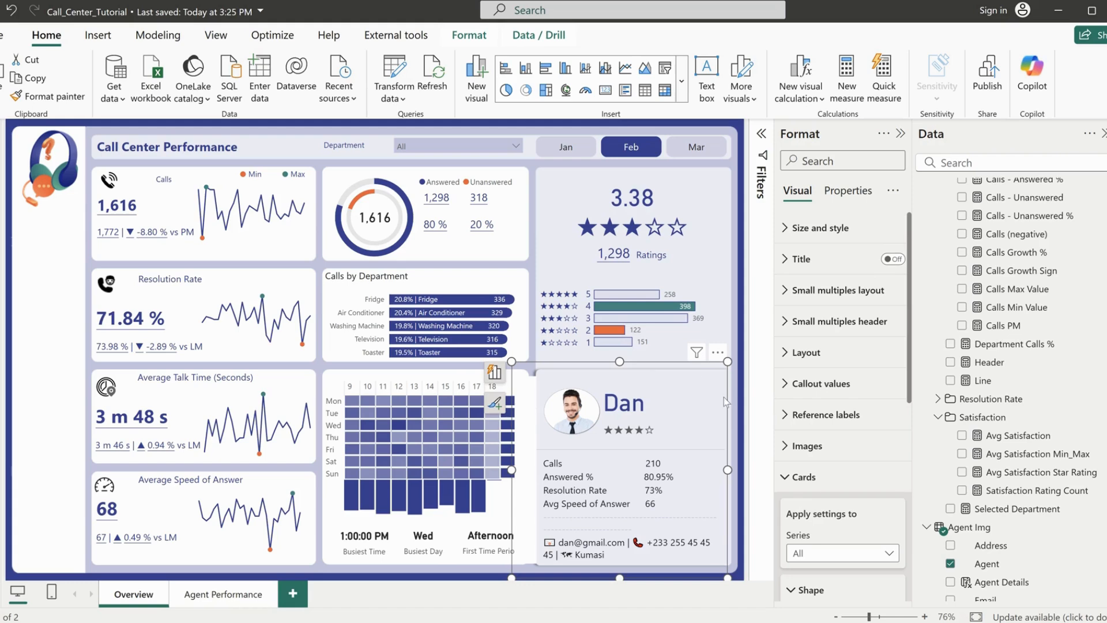
{"action": "left_click", "coordinate": [800, 477]}
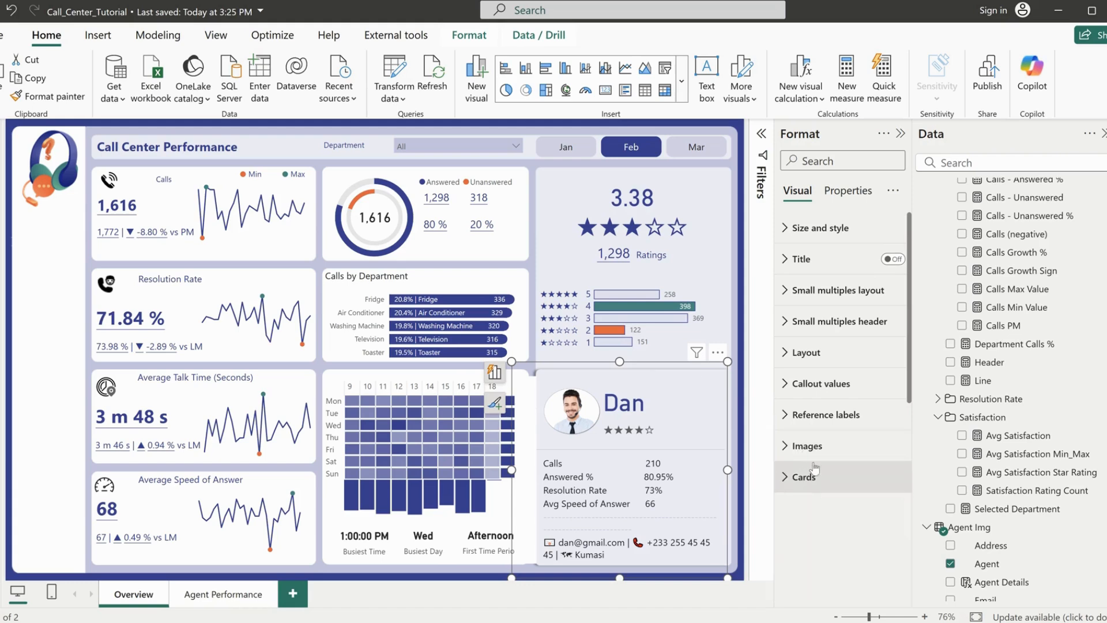
Examine the small multiples header options and title settings of the agent card visual
{"action": "left_click", "coordinate": [824, 329]}
{"action": "scroll", "coordinate": [825, 345], "scroll_direction": "down", "scroll_amount": 3}
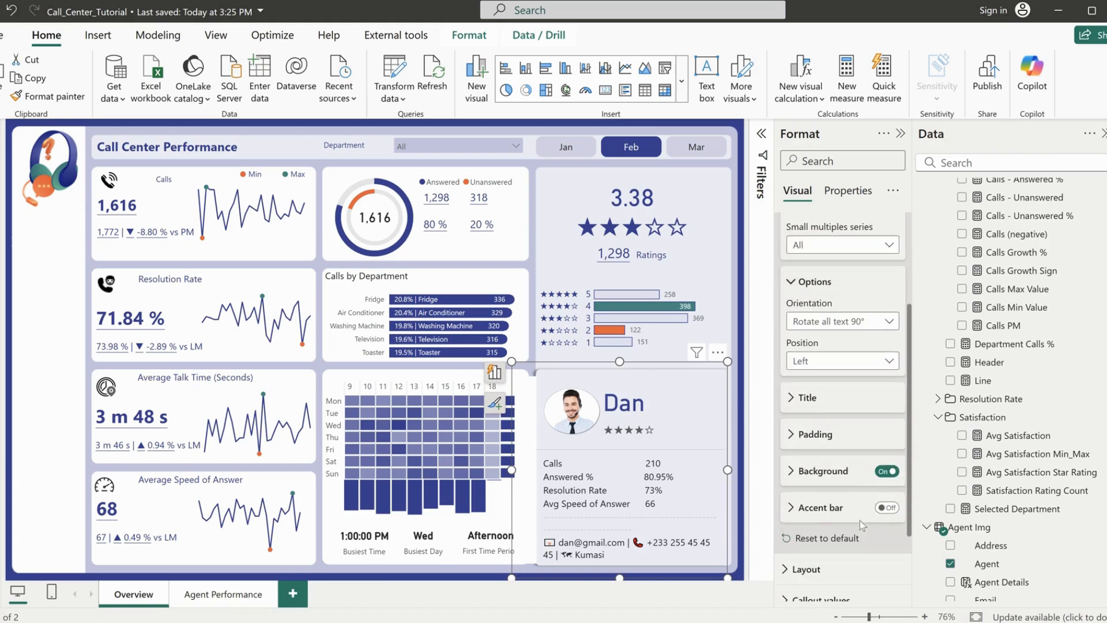
{"action": "left_click", "coordinate": [818, 396]}
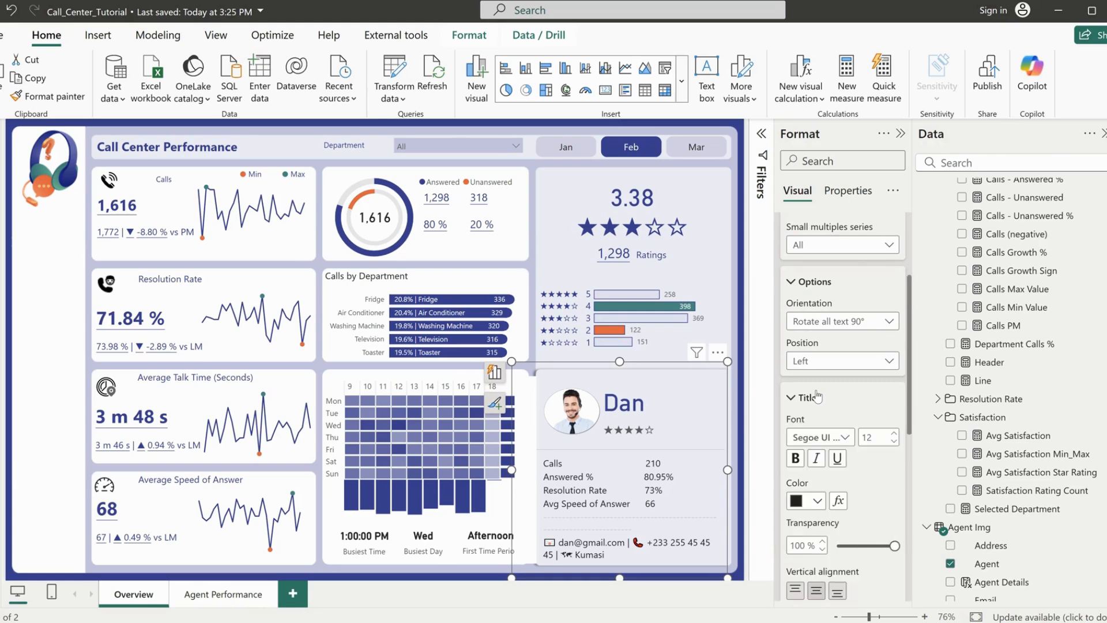
{"action": "left_click", "coordinate": [817, 396]}
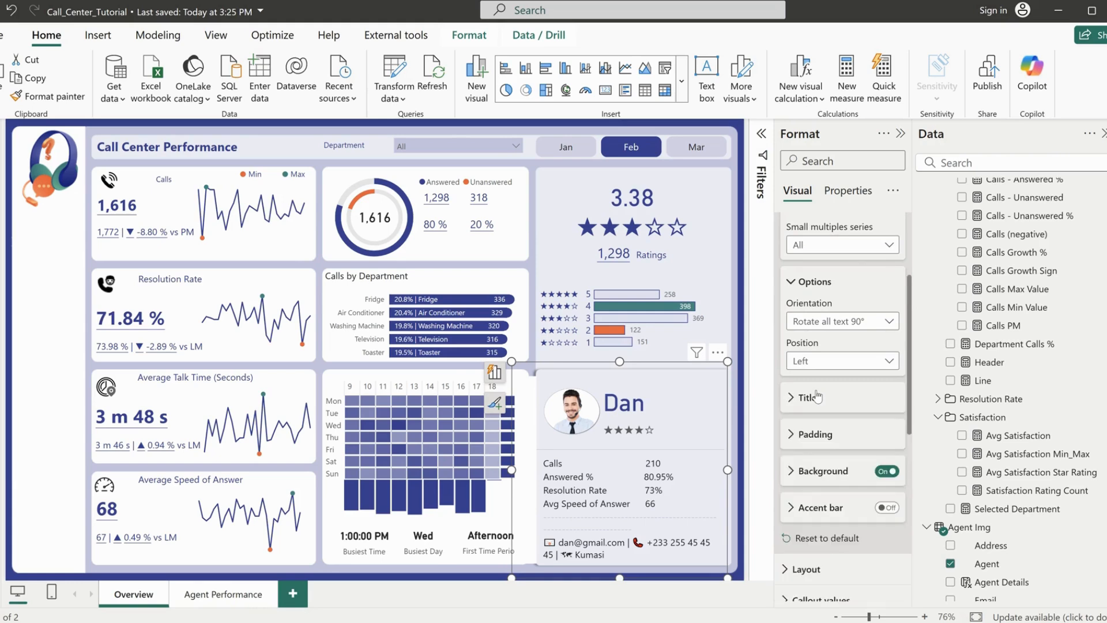
{"action": "scroll", "coordinate": [852, 388], "scroll_direction": "up", "scroll_amount": 3}
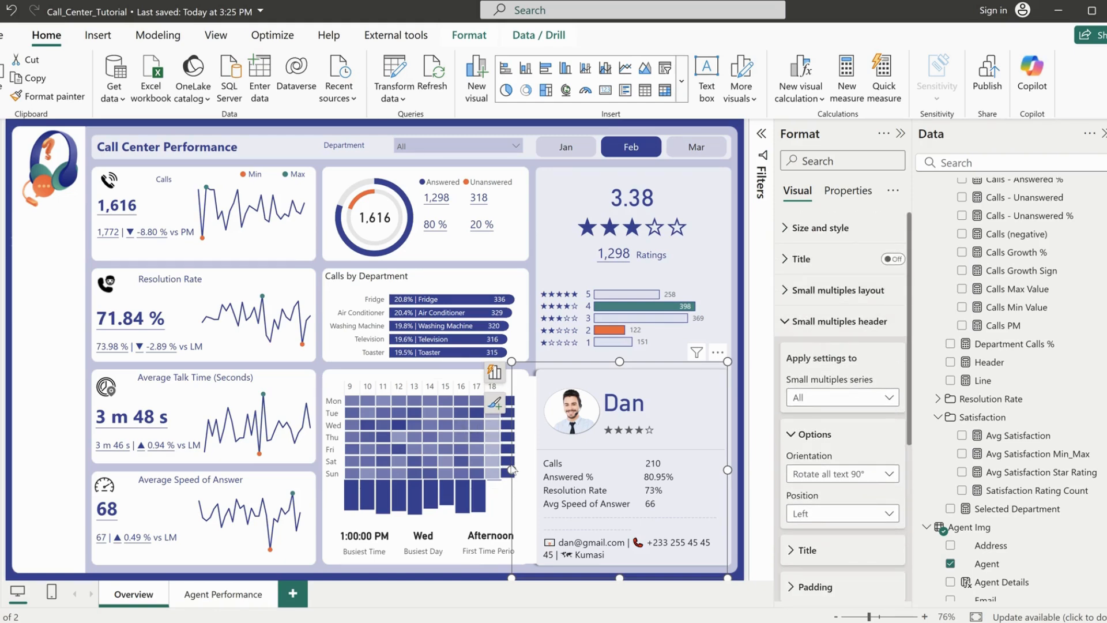
{"action": "left_click", "coordinate": [810, 324]}
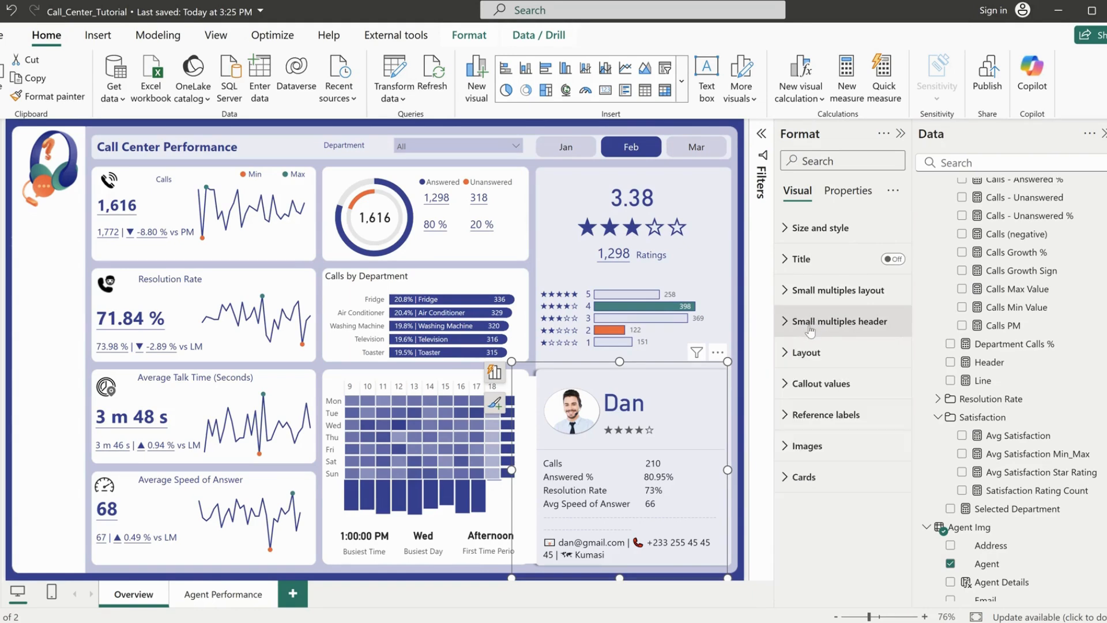
Examine the card, layout, and size and style settings of the agent card visual for remaining backgrounds or borders
{"action": "left_click", "coordinate": [820, 483]}
{"action": "scroll", "coordinate": [819, 483], "scroll_direction": "down", "scroll_amount": 5}
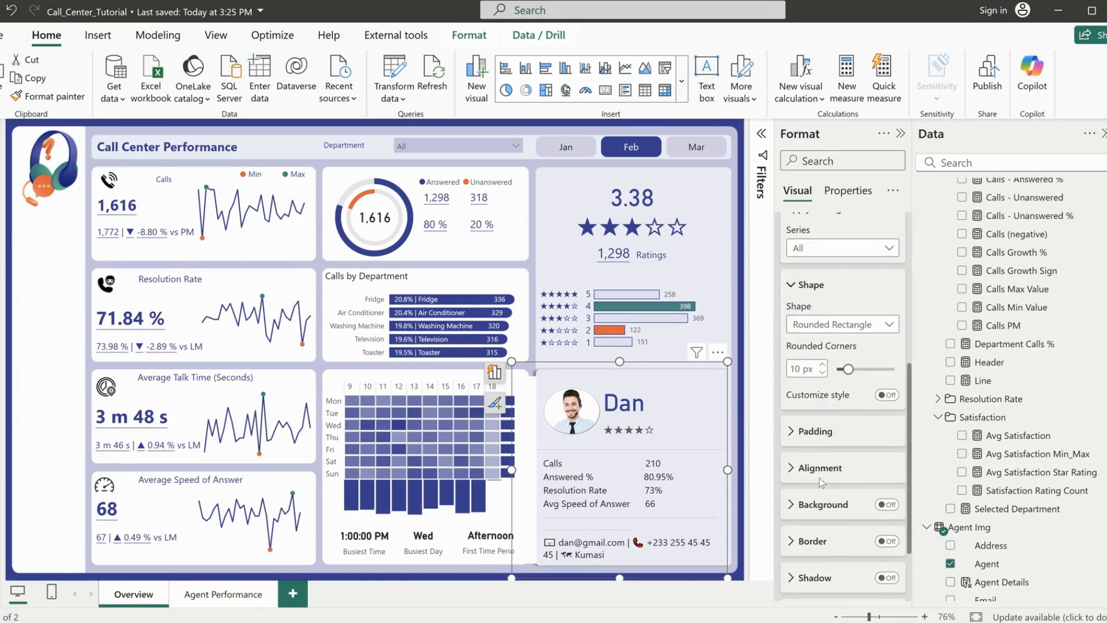
{"action": "scroll", "coordinate": [827, 451], "scroll_direction": "down", "scroll_amount": 2}
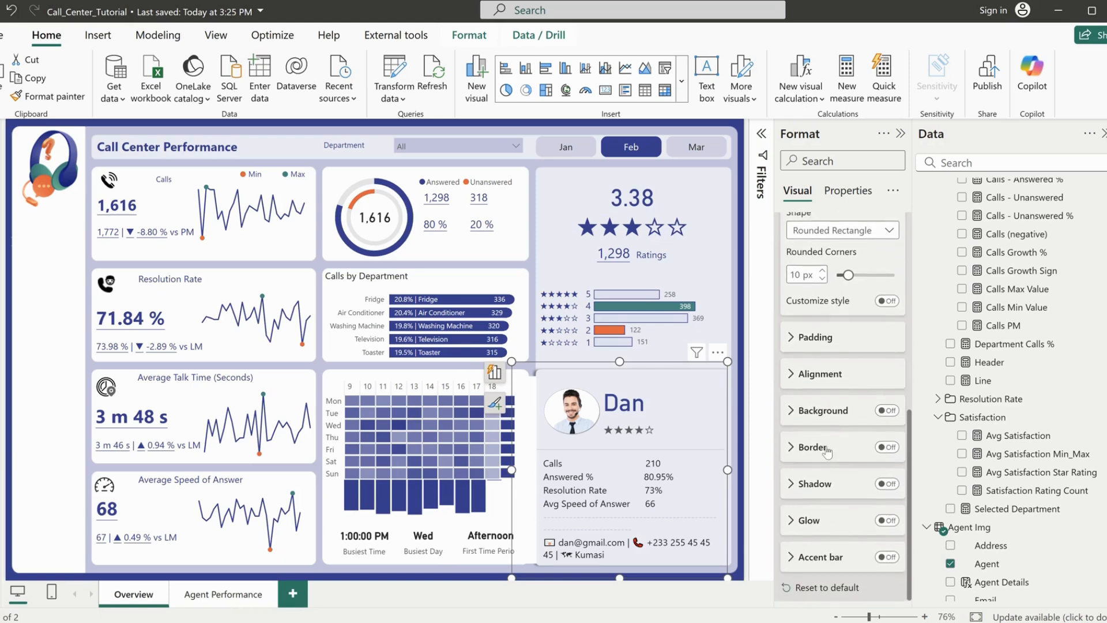
{"action": "scroll", "coordinate": [828, 451], "scroll_direction": "up", "scroll_amount": 6}
{"action": "scroll", "coordinate": [828, 451], "scroll_direction": "up", "scroll_amount": 2}
{"action": "left_click", "coordinate": [812, 477]}
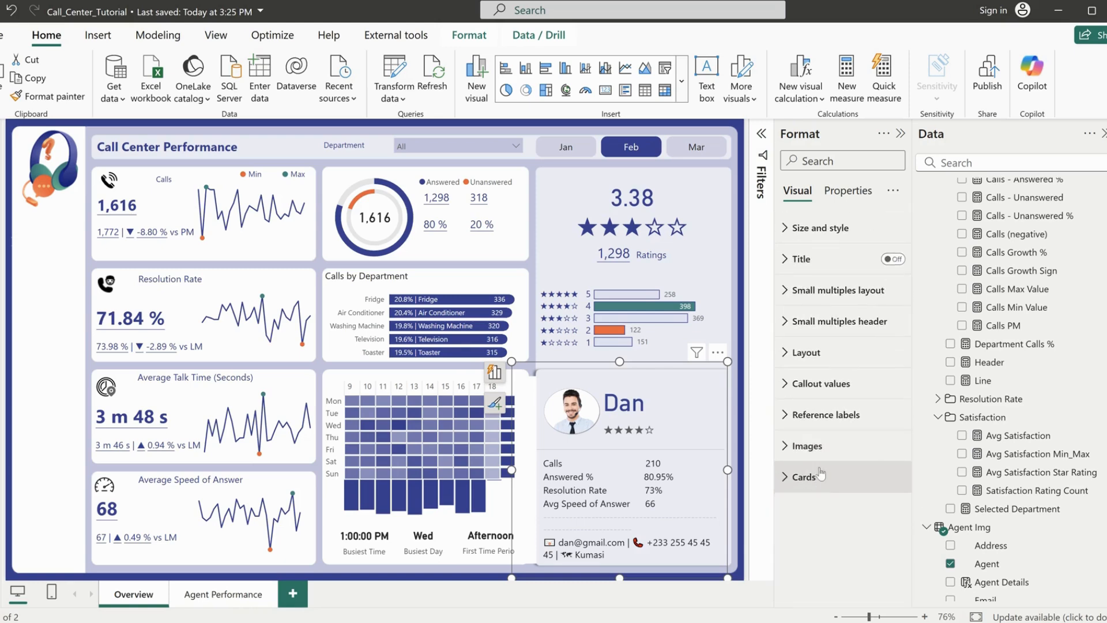
{"action": "left_click", "coordinate": [805, 353]}
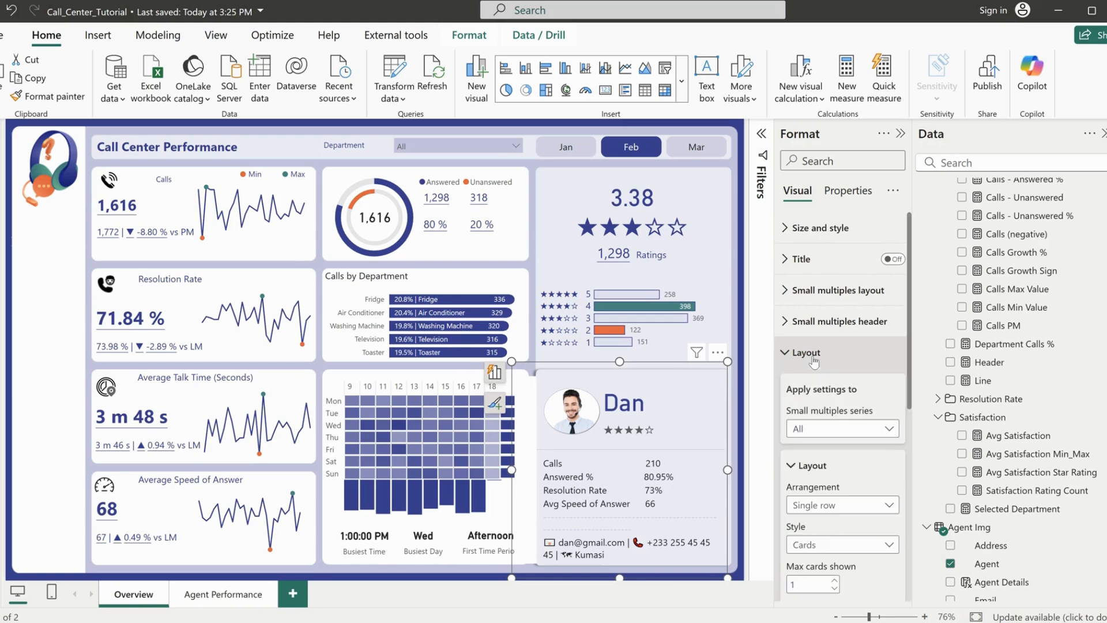
{"action": "scroll", "coordinate": [851, 512], "scroll_direction": "down", "scroll_amount": 3}
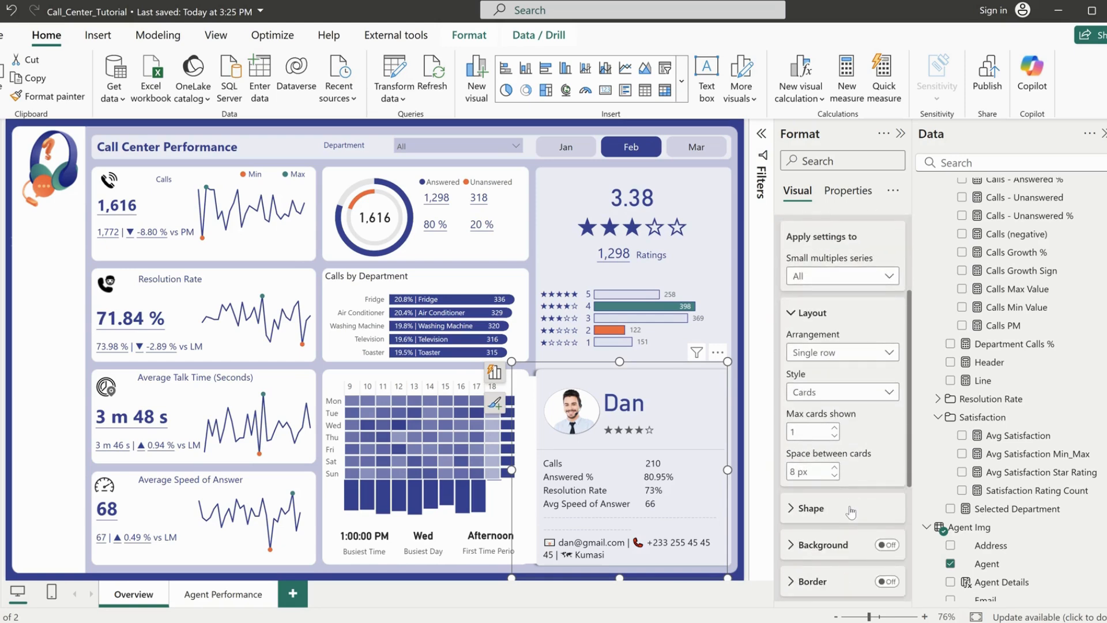
{"action": "scroll", "coordinate": [850, 512], "scroll_direction": "up", "scroll_amount": 3}
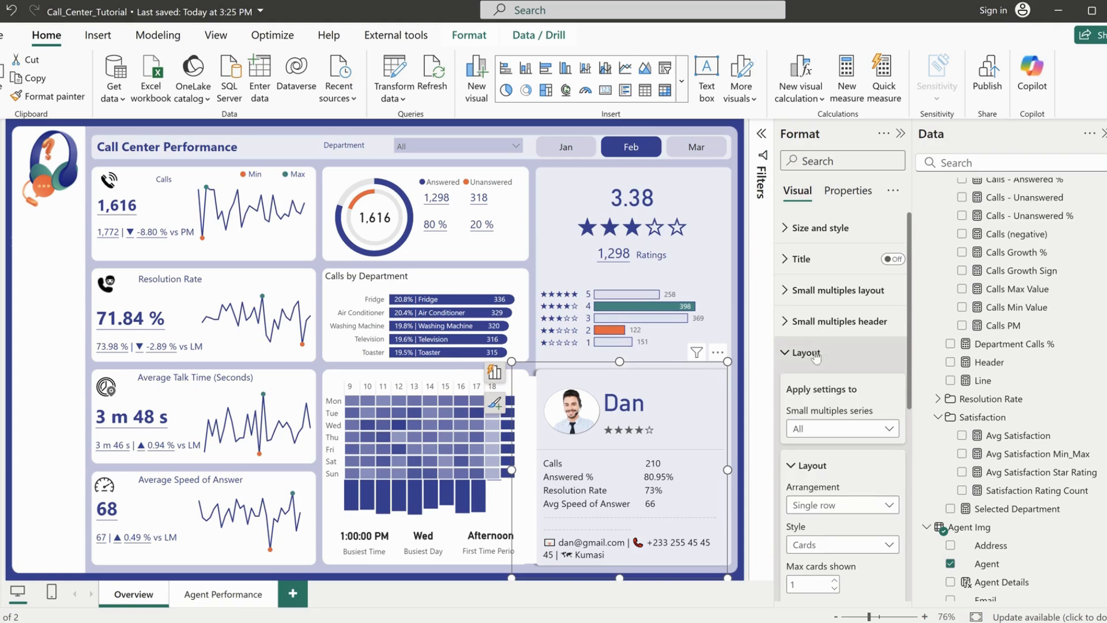
{"action": "left_click", "coordinate": [815, 228]}
{"action": "left_click", "coordinate": [815, 229]}
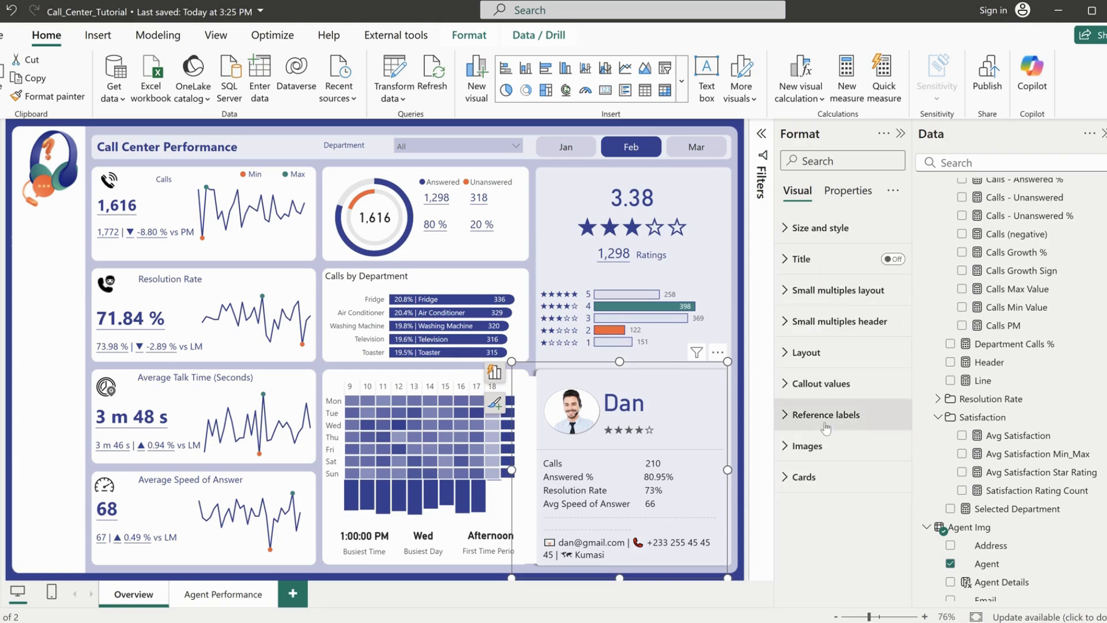
Try turning on the background in the small multiples layout of the agent card visual
{"action": "left_click", "coordinate": [825, 297]}
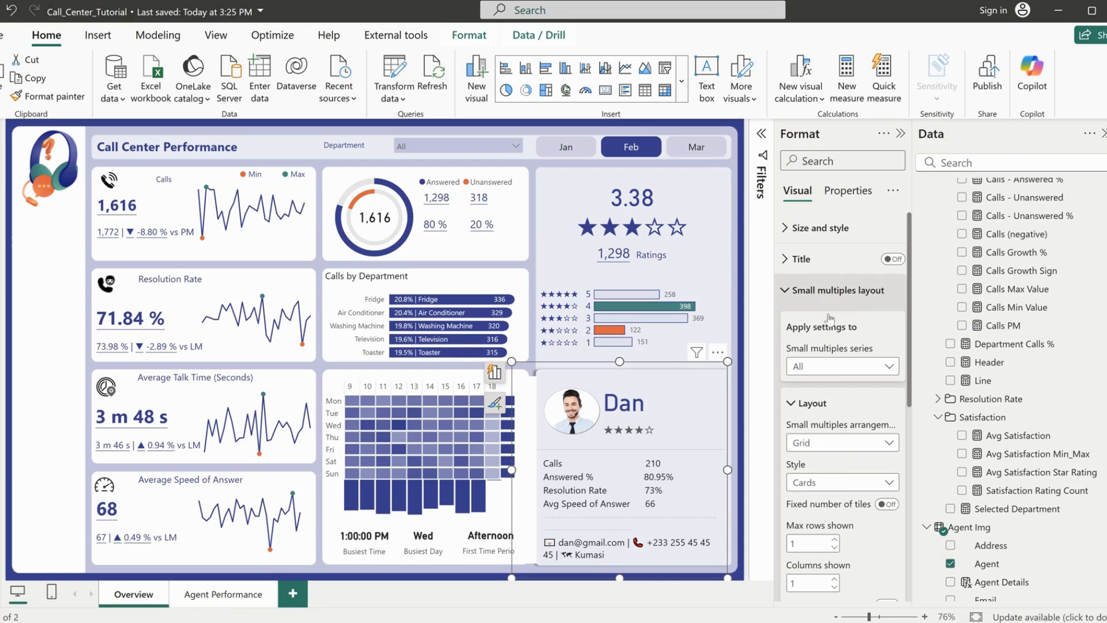
{"action": "scroll", "coordinate": [841, 496], "scroll_direction": "down", "scroll_amount": 5}
{"action": "scroll", "coordinate": [845, 500], "scroll_direction": "down", "scroll_amount": 2}
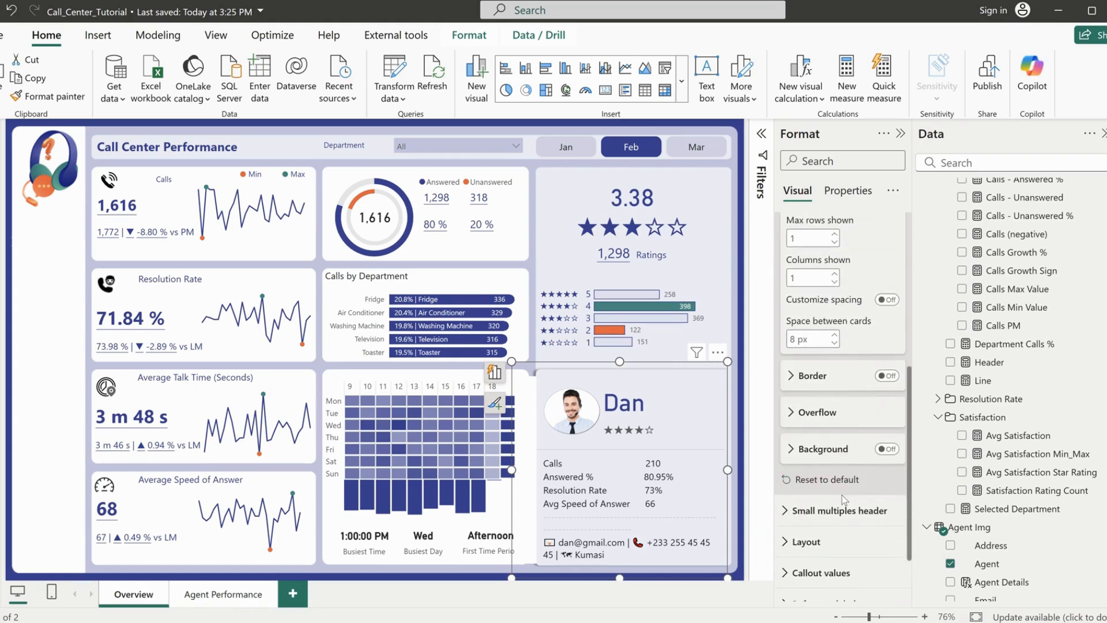
{"action": "scroll", "coordinate": [841, 495], "scroll_direction": "up", "scroll_amount": 5}
{"action": "scroll", "coordinate": [831, 521], "scroll_direction": "down", "scroll_amount": 1}
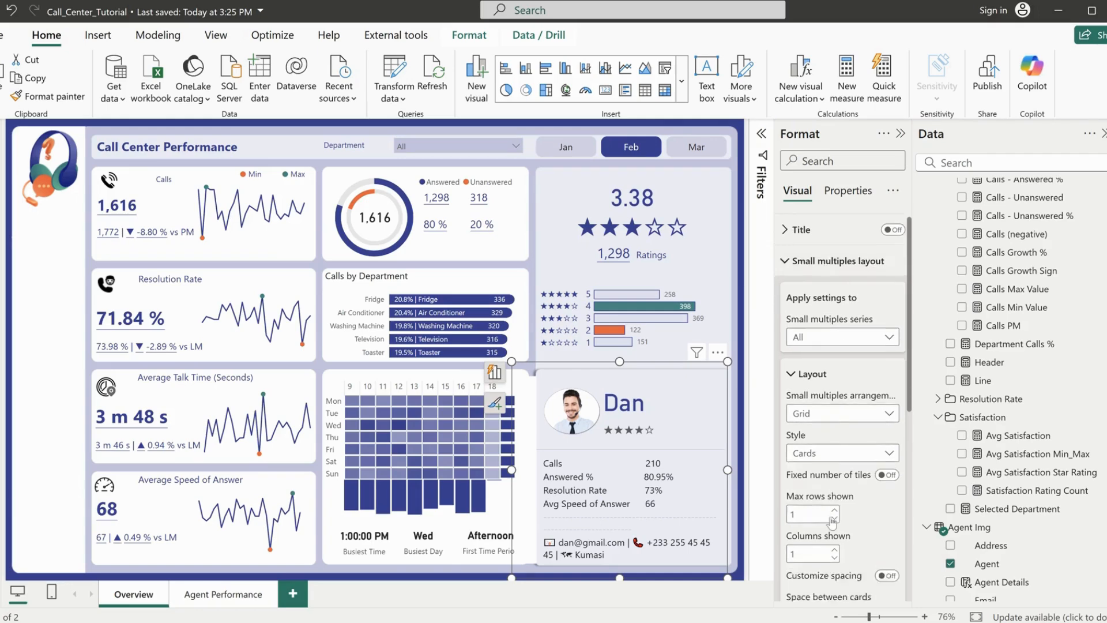
{"action": "scroll", "coordinate": [831, 522], "scroll_direction": "down", "scroll_amount": 3}
{"action": "left_click", "coordinate": [883, 526]}
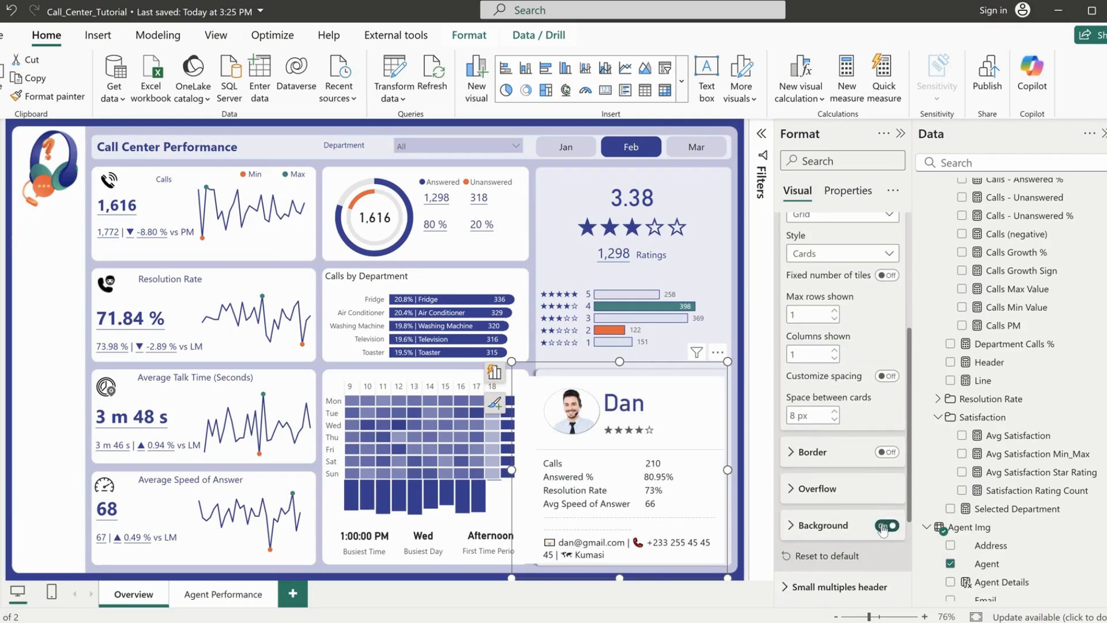
{"action": "scroll", "coordinate": [825, 379], "scroll_direction": "up", "scroll_amount": 4}
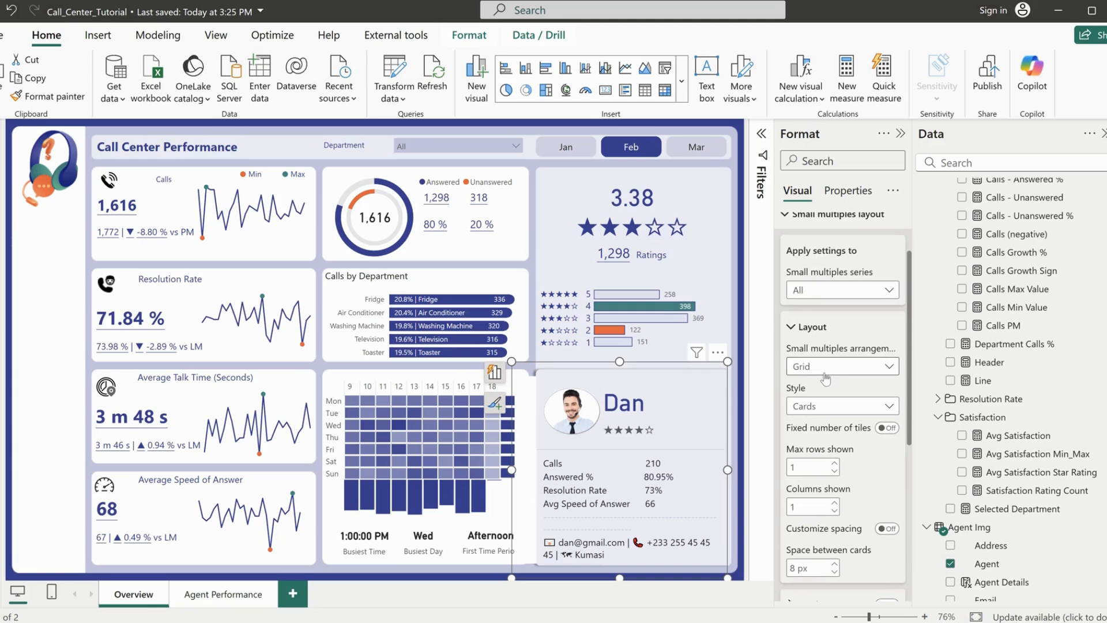
{"action": "left_click", "coordinate": [810, 222]}
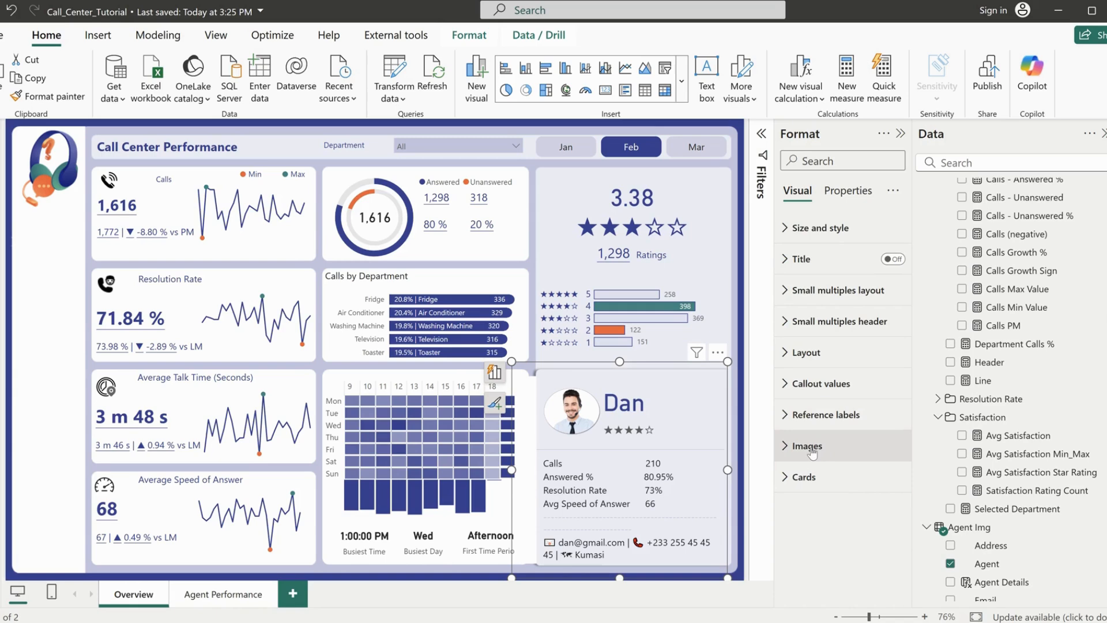
Turn off the small multiples header background of the agent card visual and deselect the visual
{"action": "left_click", "coordinate": [833, 329]}
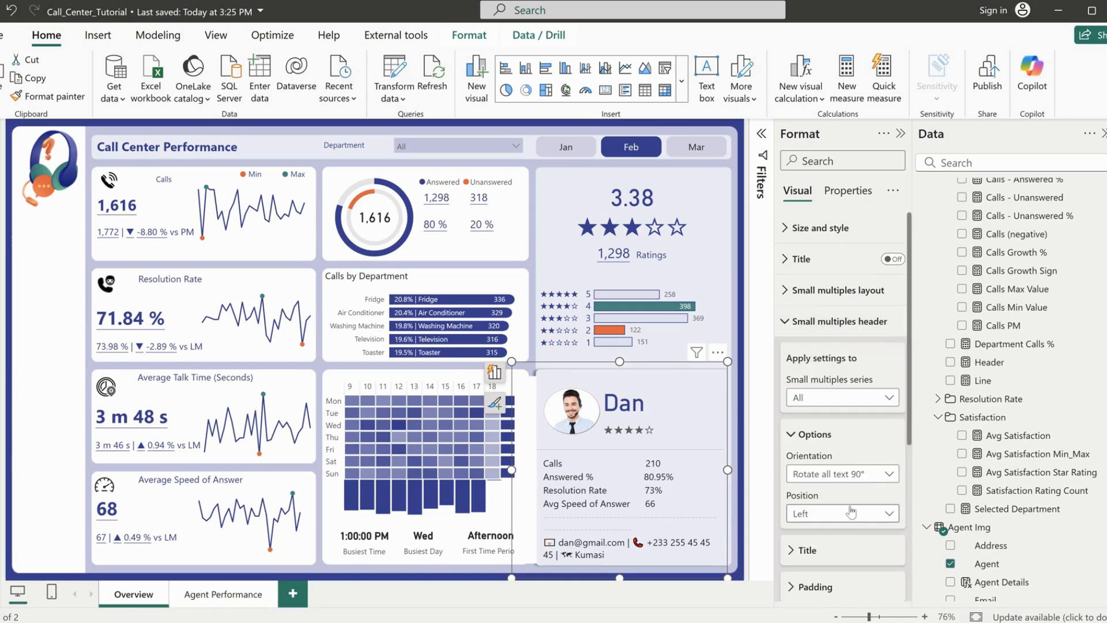
{"action": "scroll", "coordinate": [851, 512], "scroll_direction": "down", "scroll_amount": 5}
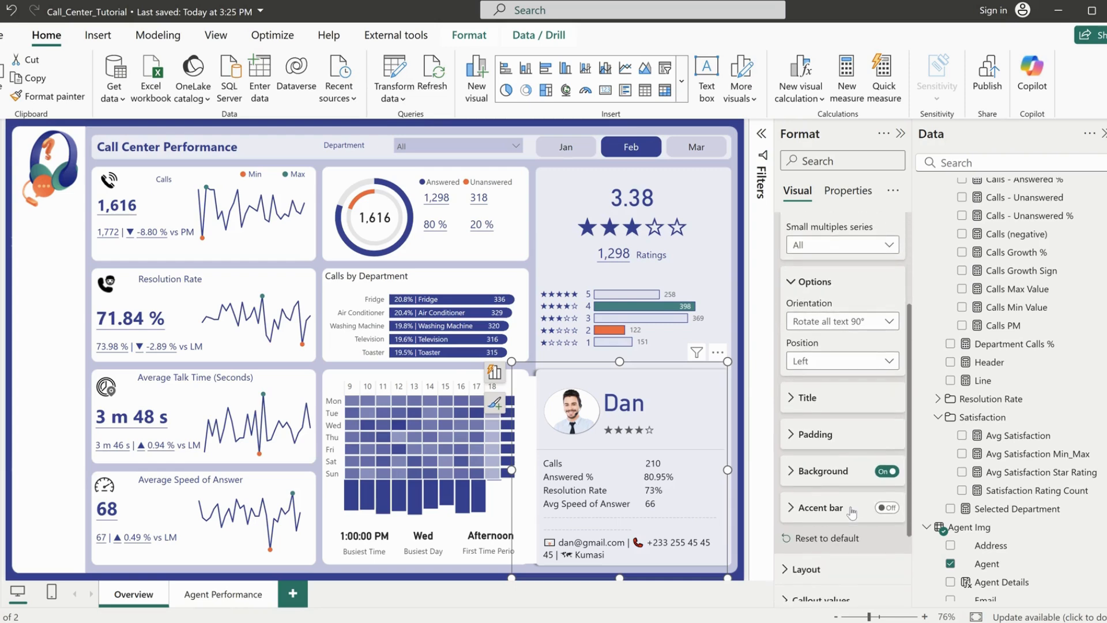
{"action": "left_click", "coordinate": [888, 471]}
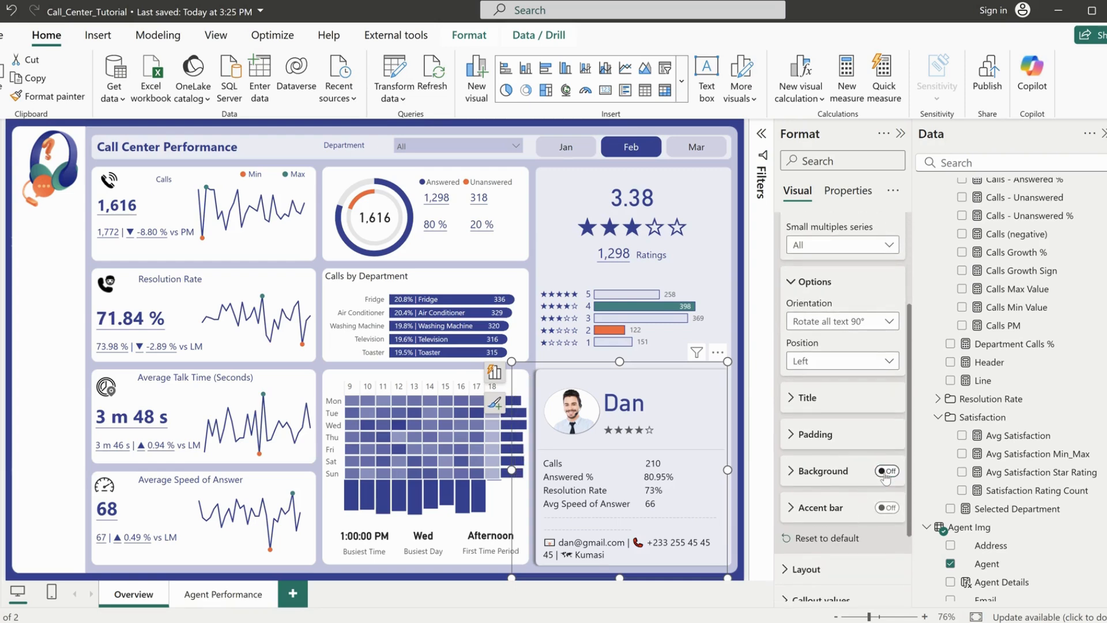
{"action": "scroll", "coordinate": [865, 495], "scroll_direction": "up", "scroll_amount": 5}
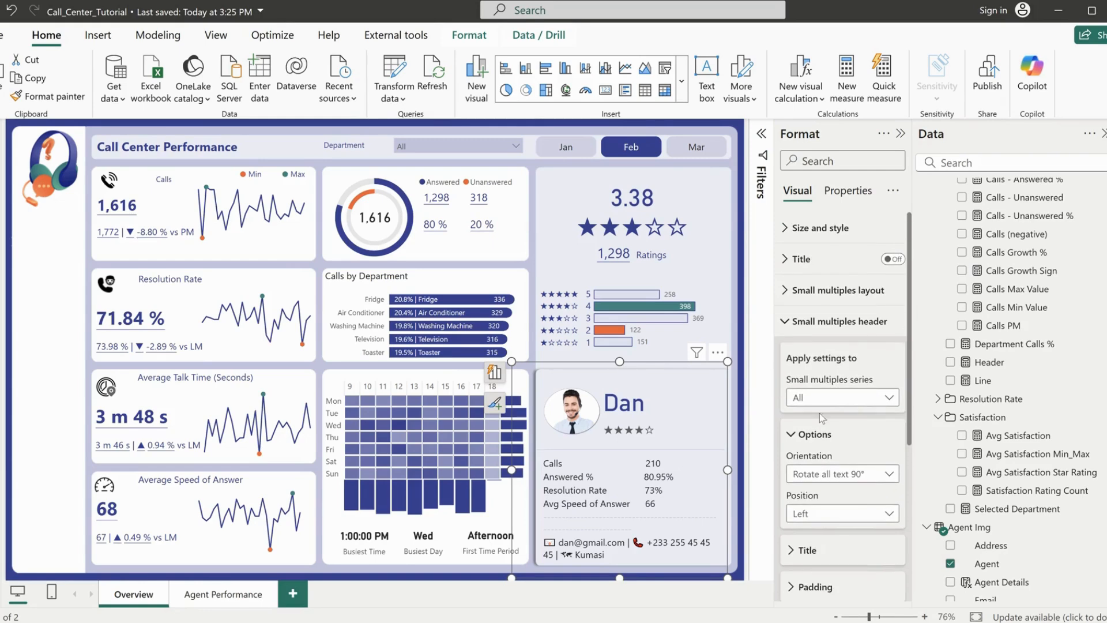
{"action": "scroll", "coordinate": [841, 335], "scroll_direction": "down", "scroll_amount": 8}
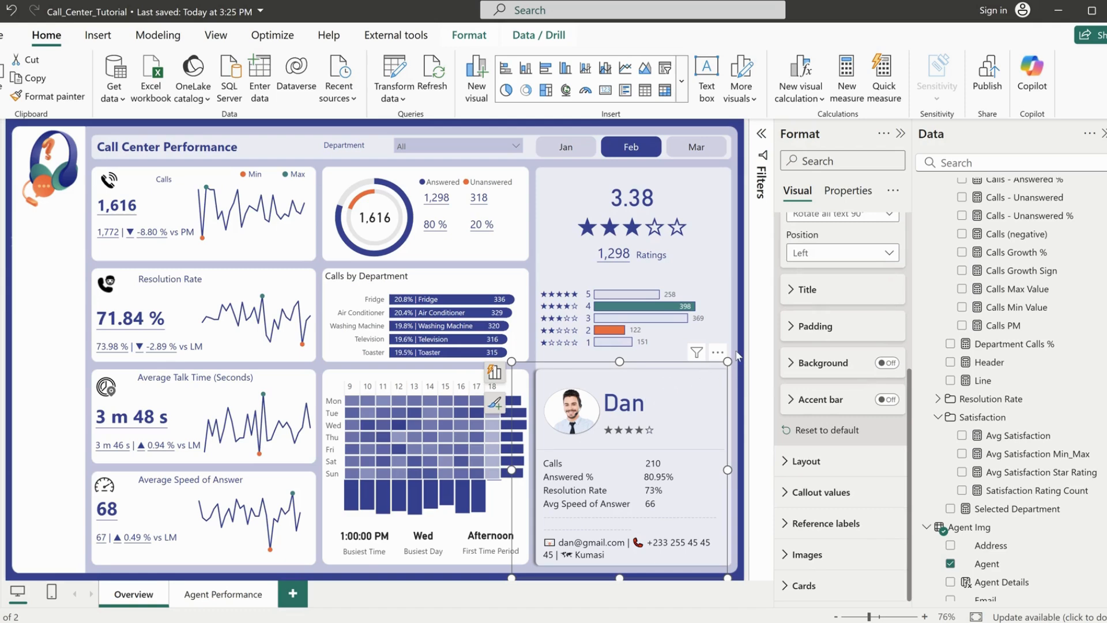
{"action": "left_click", "coordinate": [738, 355]}
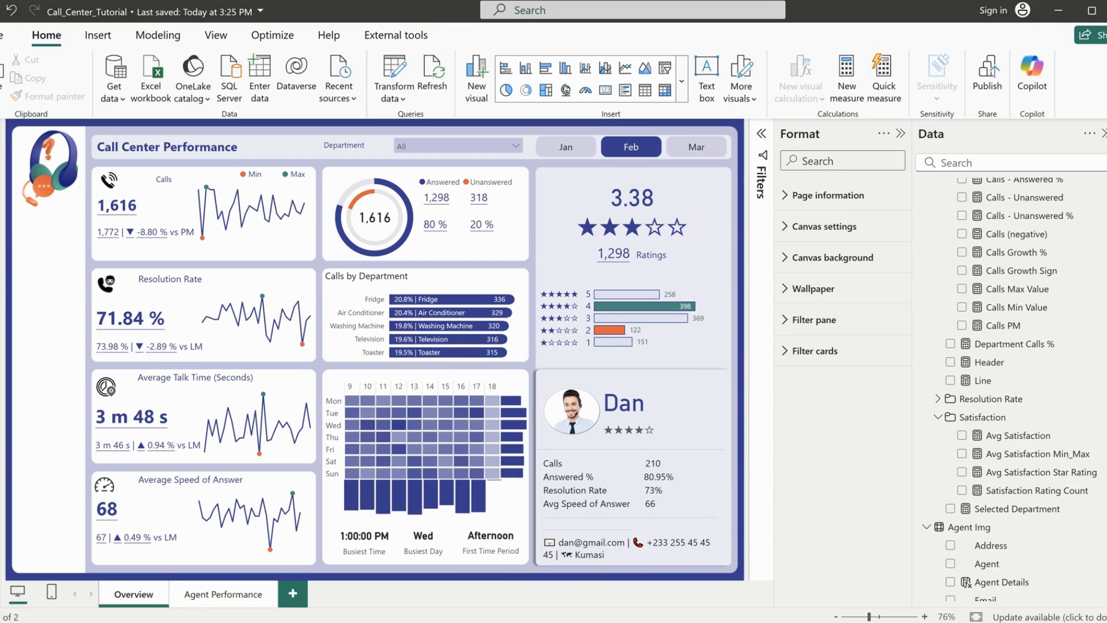
Switch to the finished Call Center Tutorial report and show its Overview page for reference
{"action": "left_click", "coordinate": [600, 593]}
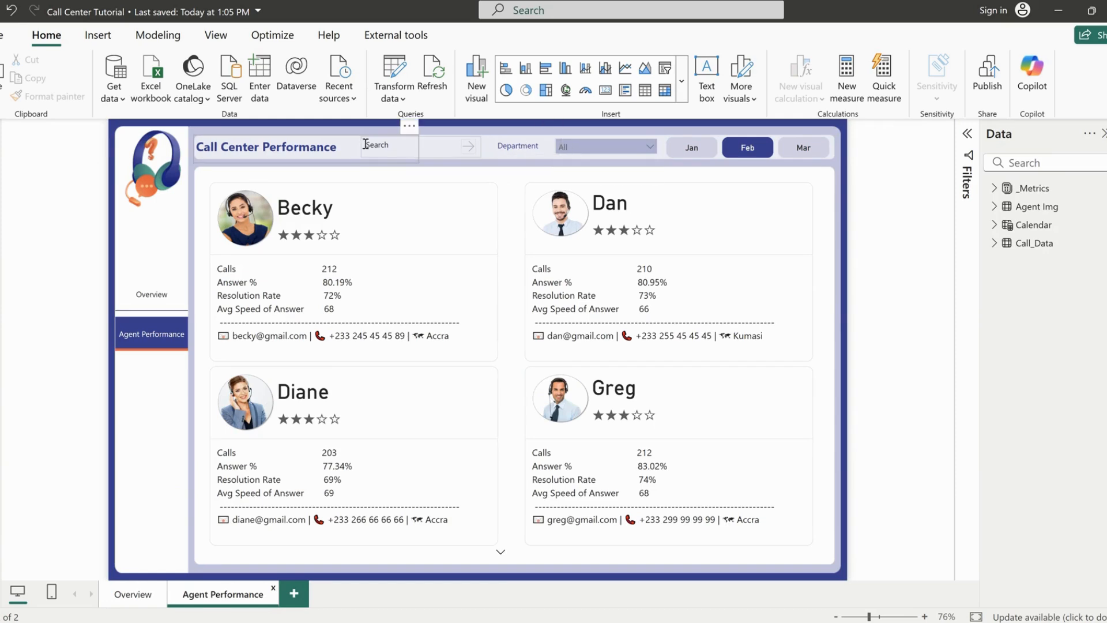
{"action": "mouse_move", "coordinate": [667, 622]}
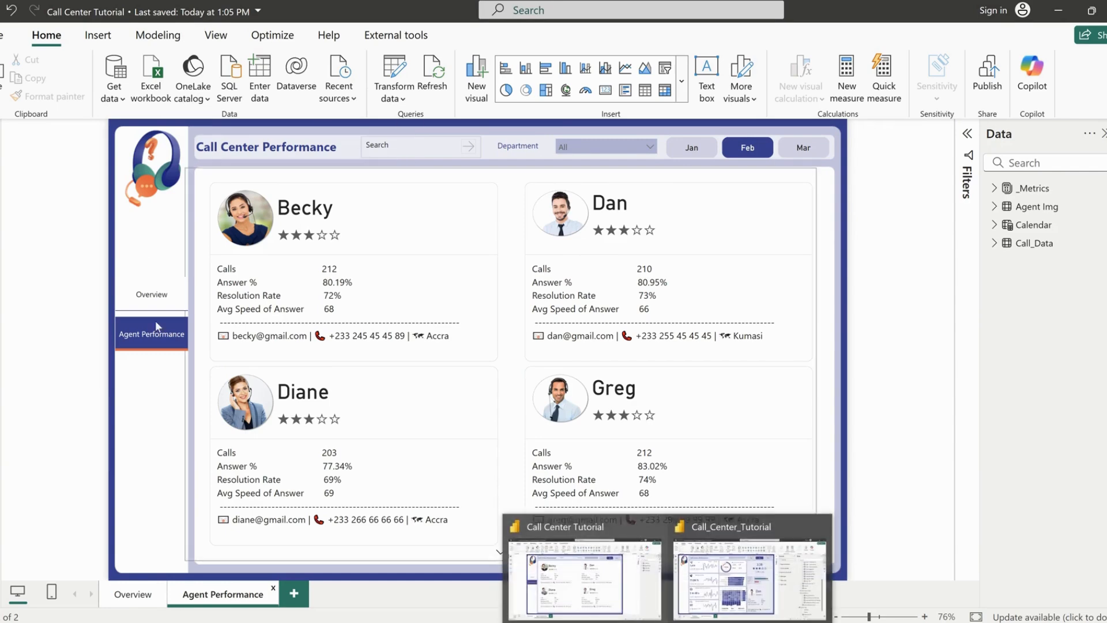
{"action": "left_click", "coordinate": [139, 601]}
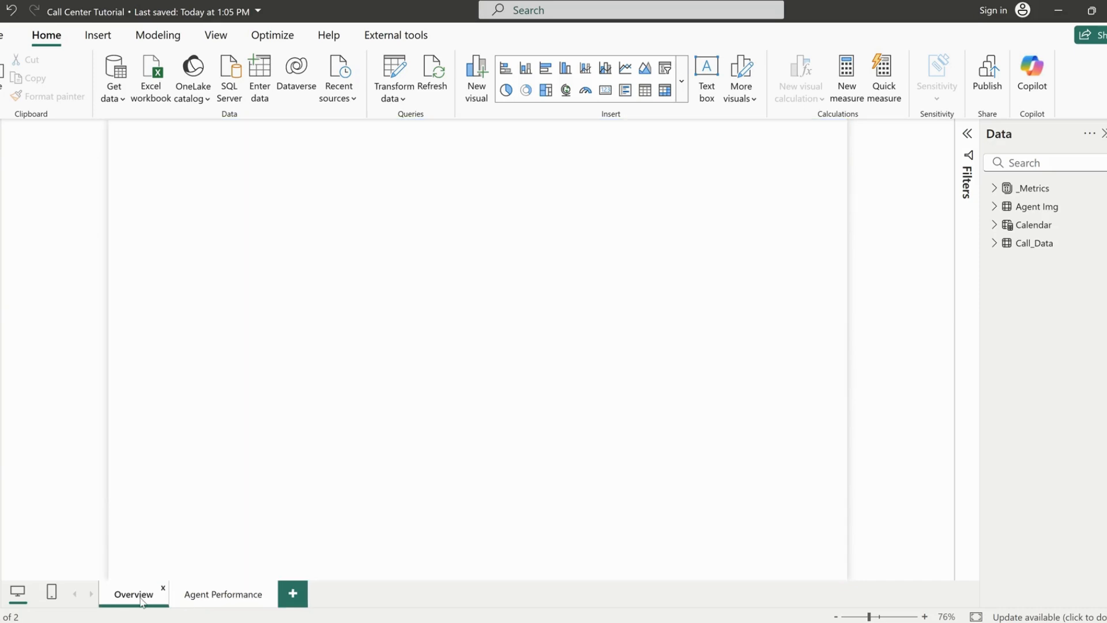